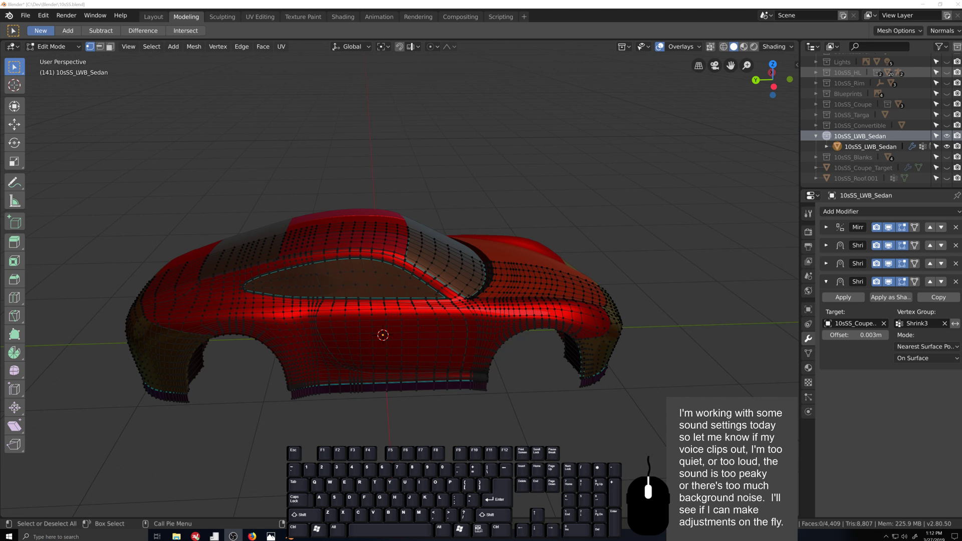
pyautogui.click(252, 536)
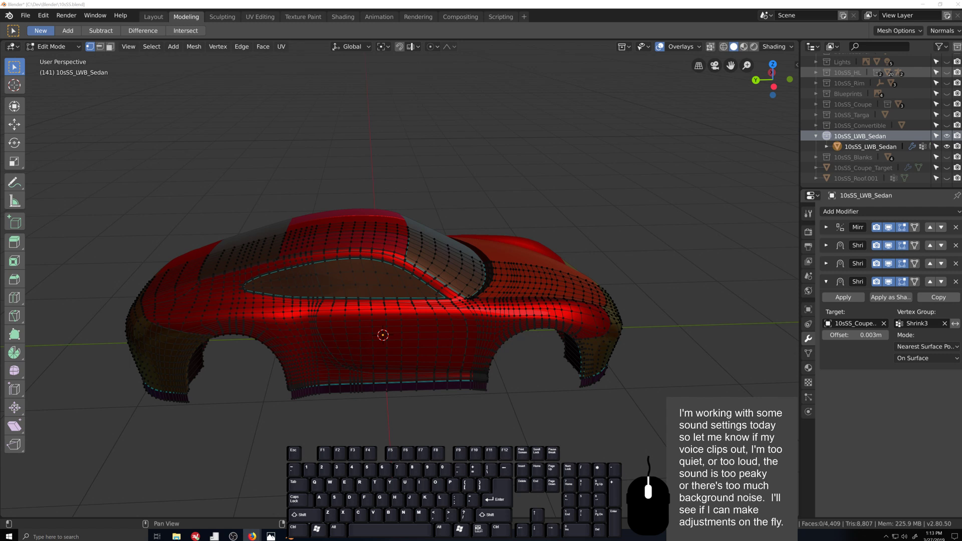
pyautogui.press('space')
pyautogui.press('space')
pyautogui.press('.')
pyautogui.press('Return')
pyautogui.press('Return')
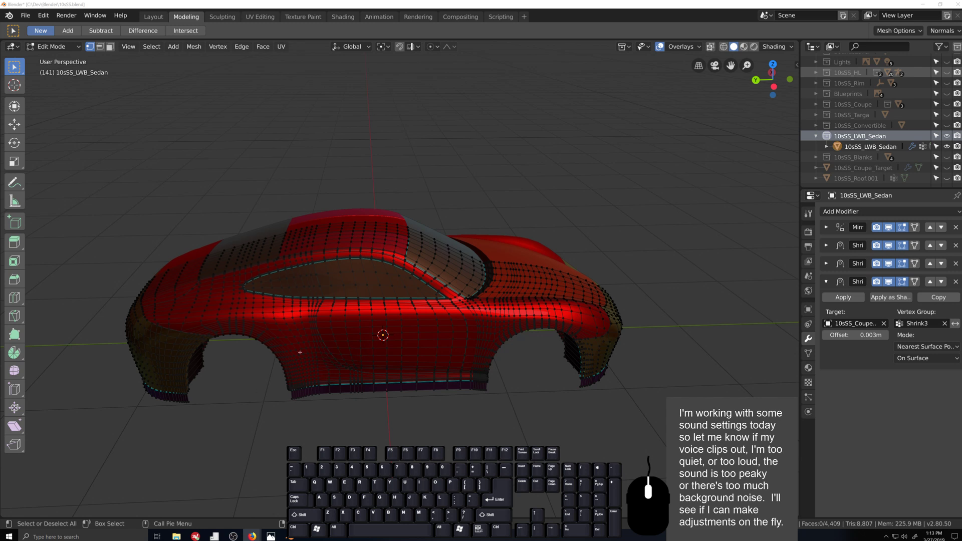
pyautogui.scroll(2, 470, 433)
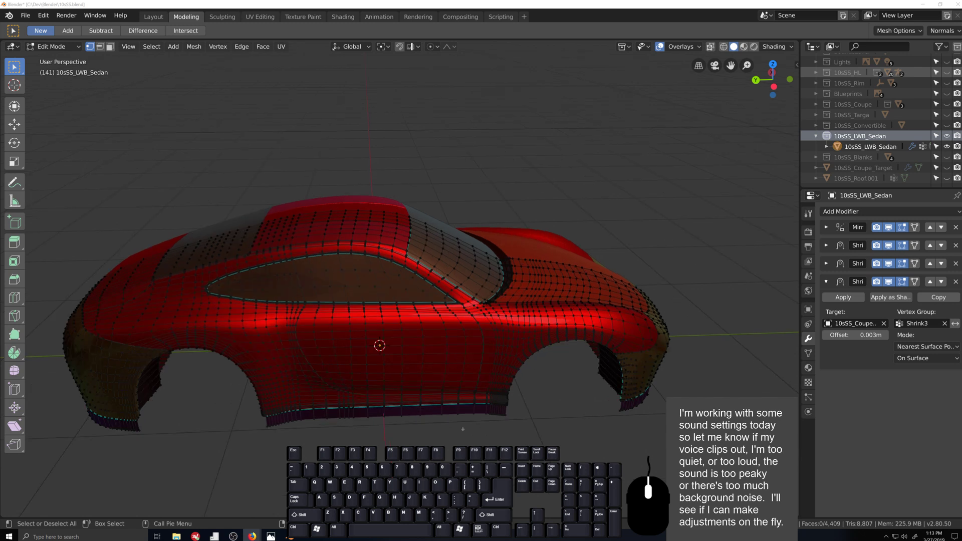
pyautogui.scroll(-2, 471, 421)
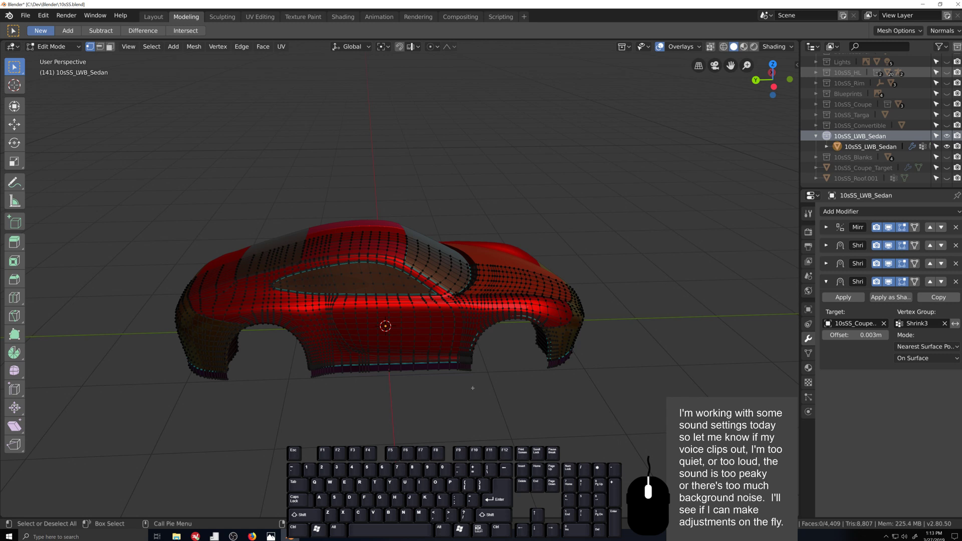
pyautogui.scroll(1, 447, 402)
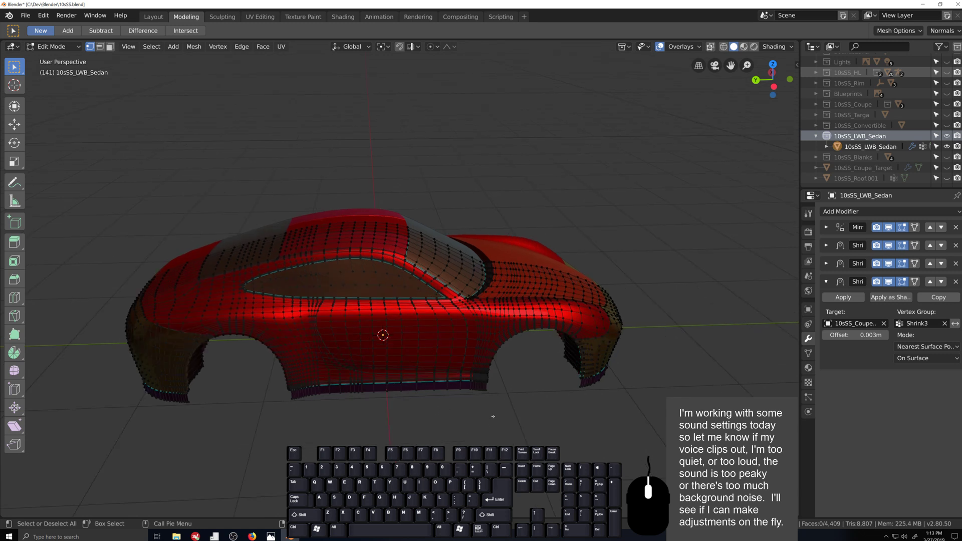
# - Mark the edge run along the windshield's upper border beside the car's centreline as sharp
pyautogui.moveTo(509, 428); pyautogui.dragTo(414, 442, button='middle')
pyautogui.scroll(6, 392, 430)
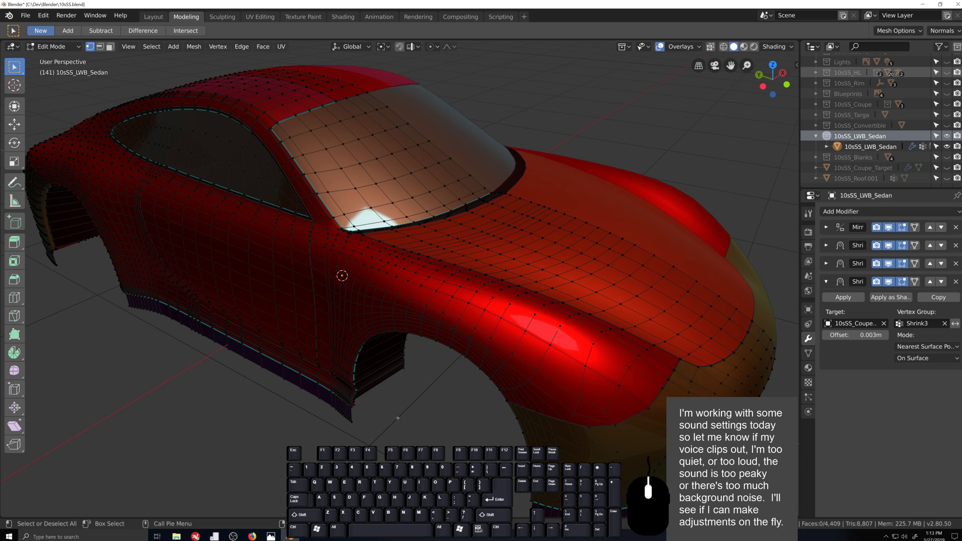
pyautogui.scroll(-2, 401, 415)
pyautogui.scroll(4, 405, 414)
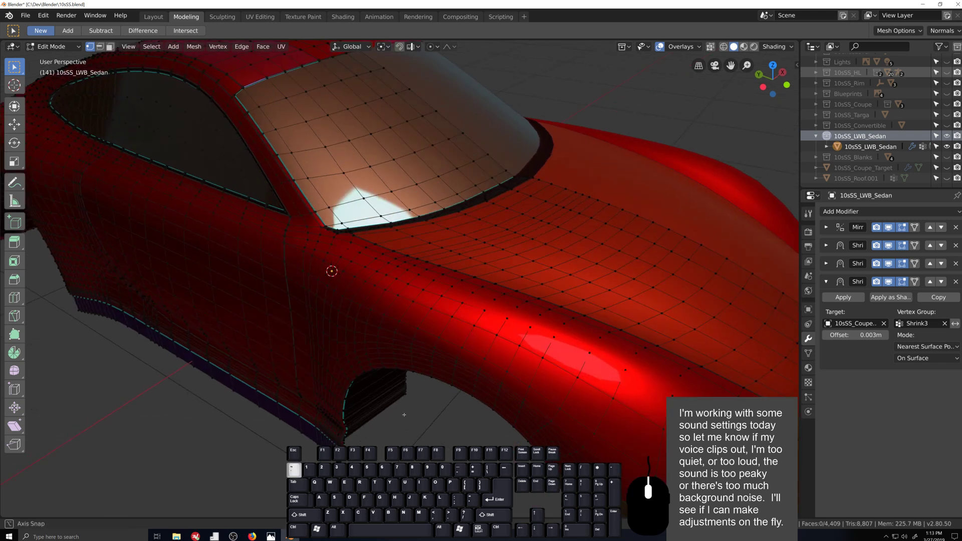
pyautogui.moveTo(403, 414); pyautogui.dragTo(434, 402, button='middle')
pyautogui.scroll(-5, 412, 412)
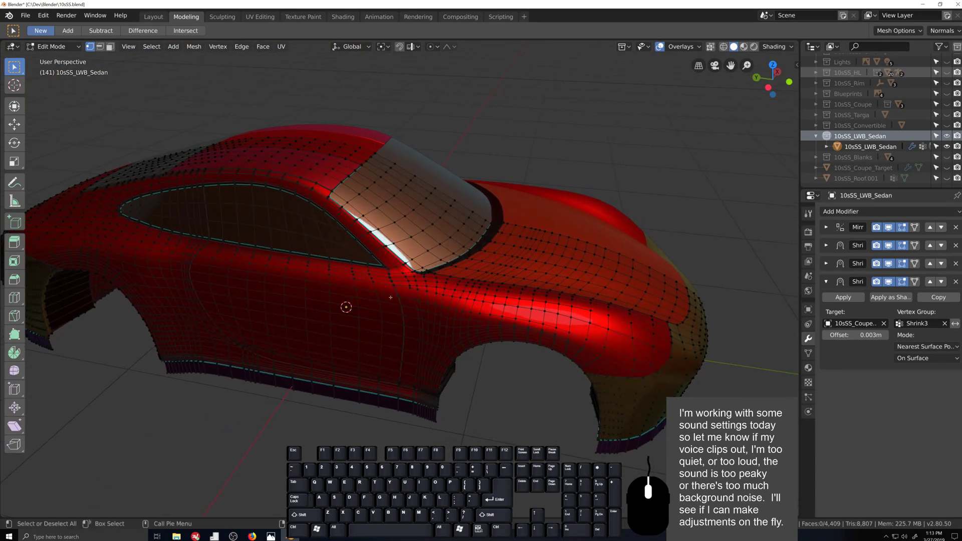
pyautogui.moveTo(433, 199)
pyautogui.mouseDown(button='middle')
pyautogui.moveTo(372, 222)
pyautogui.moveTo(396, 311)
pyautogui.moveTo(358, 210)
pyautogui.moveTo(429, 216)
pyautogui.mouseUp(button='middle')
pyautogui.scroll(4, 370, 223)
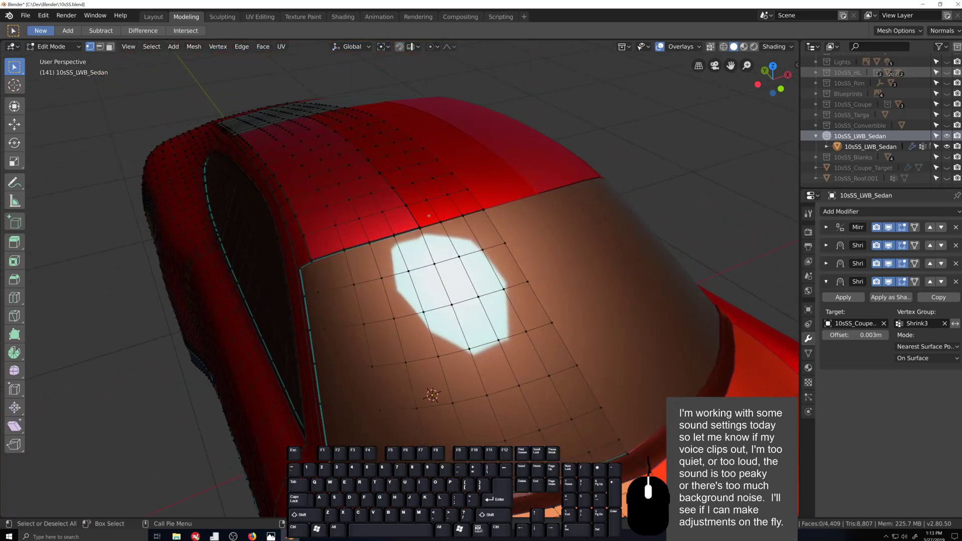
pyautogui.keyDown('ctrl'); pyautogui.click(481, 213); pyautogui.keyUp('ctrl')
pyautogui.press('q')
pyautogui.click(471, 256)
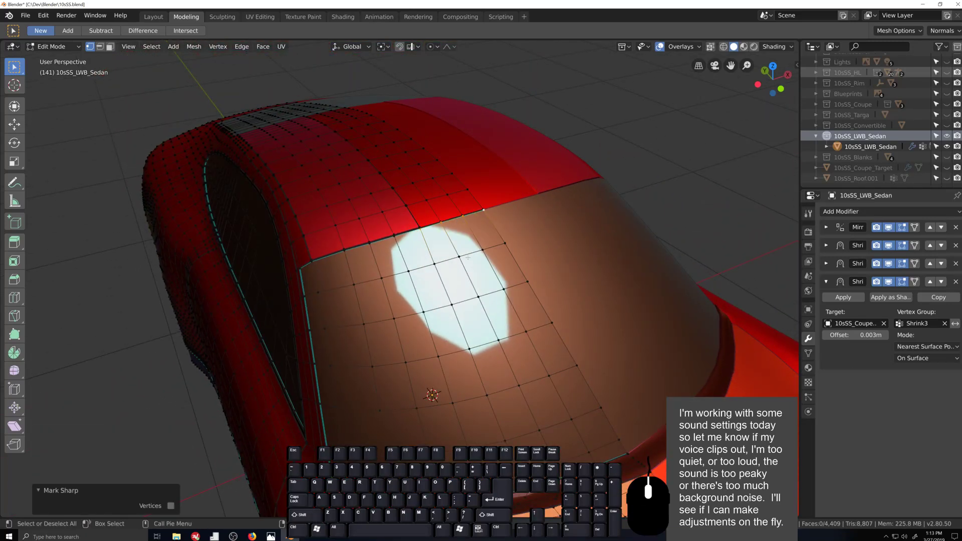
# - Check the shading along the windshield's border on the sedan body in both Object Mode and Edit Mode
pyautogui.press('Tab')
pyautogui.scroll(-3, 370, 425)
pyautogui.moveTo(370, 431); pyautogui.dragTo(400, 419, button='middle')
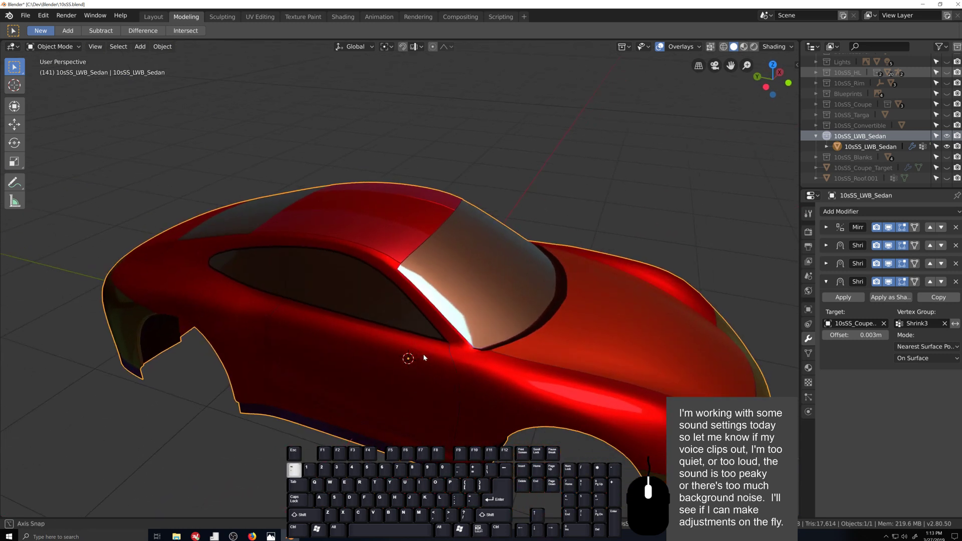
pyautogui.press('Tab')
pyautogui.scroll(4, 492, 407)
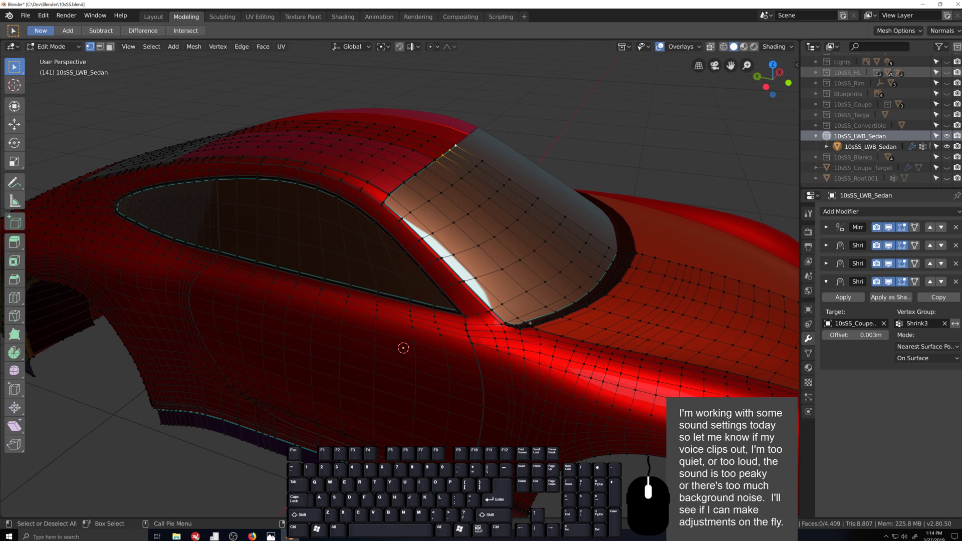
pyautogui.press('`')
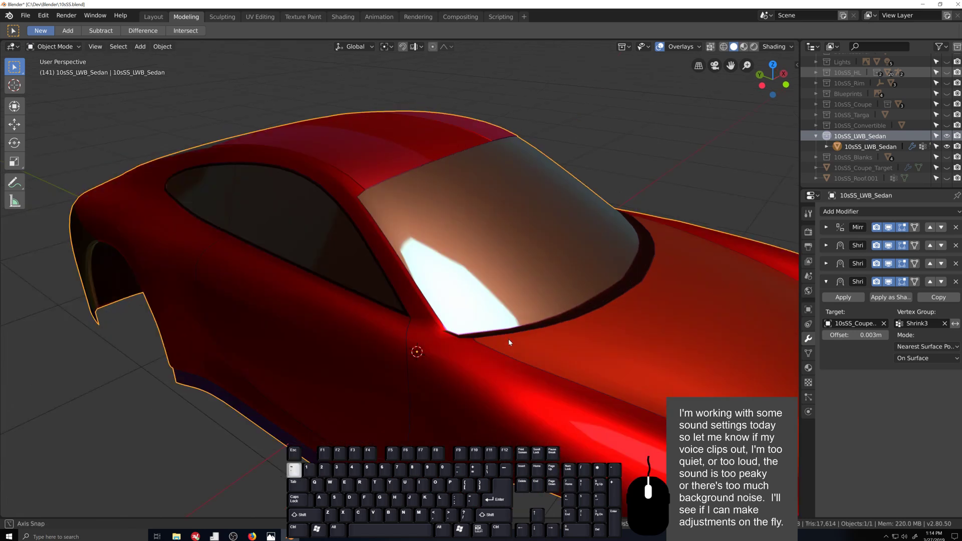
pyautogui.moveTo(508, 342); pyautogui.dragTo(473, 327, button='middle')
pyautogui.press('Tab')
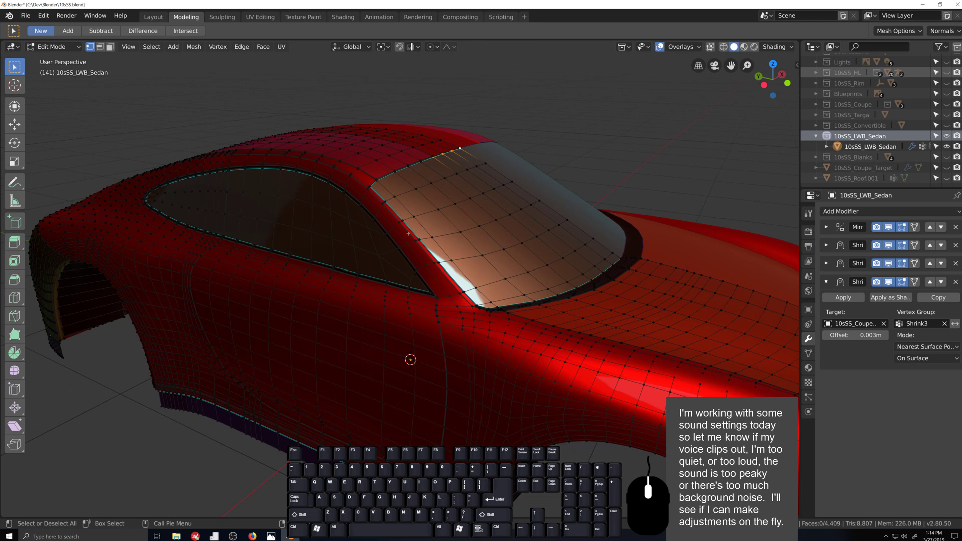
# - Examine the side window, front pillar and door surfaces of the sedan body from several angles, with and without the mesh shown
pyautogui.moveTo(442, 282); pyautogui.dragTo(456, 298, button='middle')
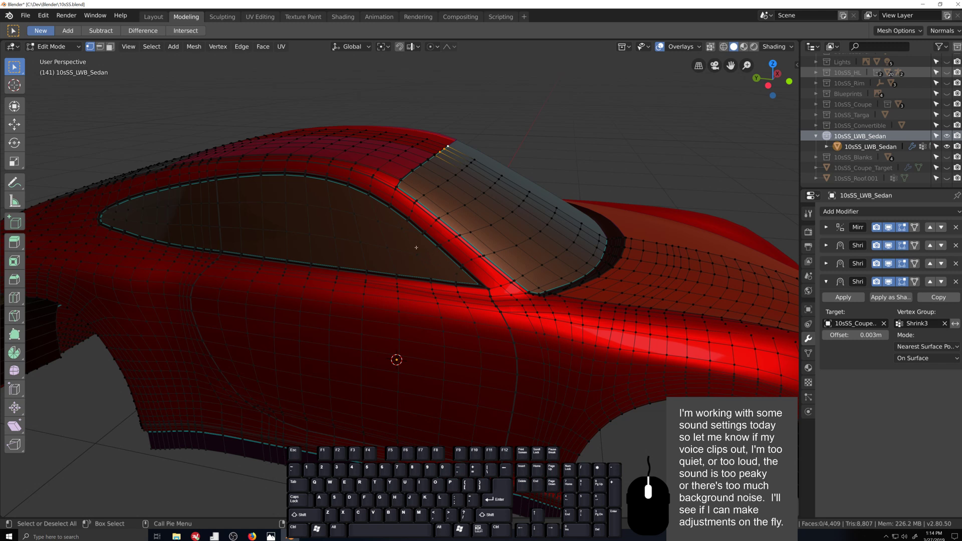
pyautogui.moveTo(416, 248); pyautogui.dragTo(464, 282, button='middle')
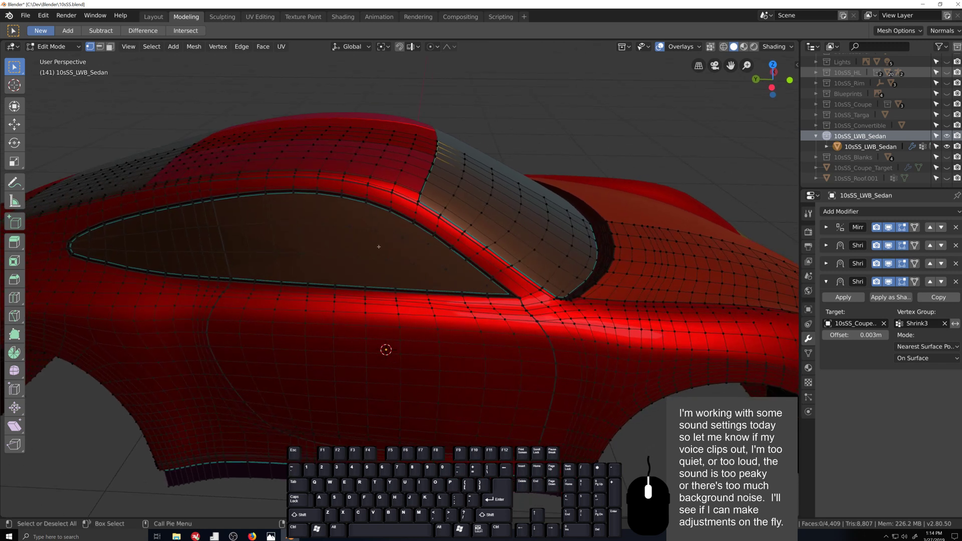
pyautogui.scroll(2, 381, 264)
pyautogui.press('`')
pyautogui.moveTo(491, 382); pyautogui.dragTo(549, 305, button='middle')
pyautogui.press('Tab')
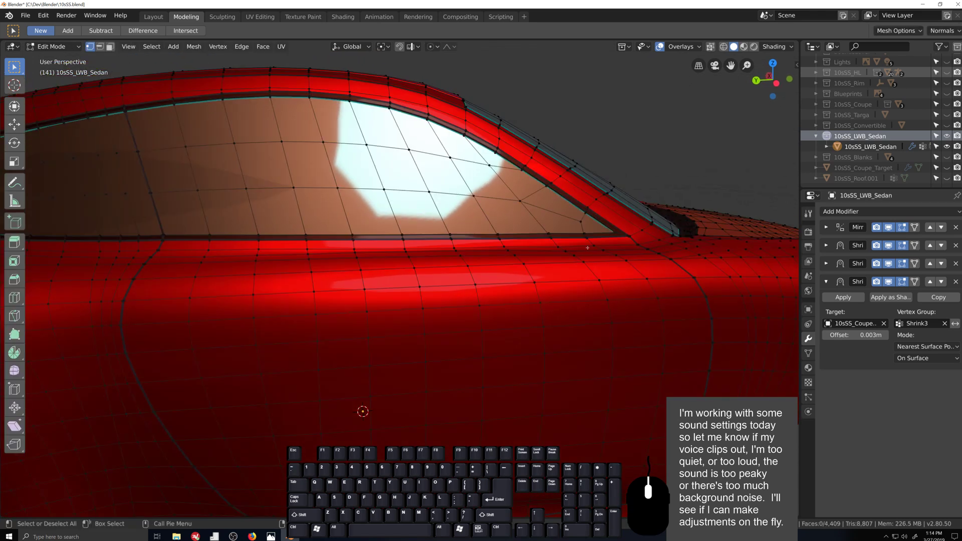
pyautogui.moveTo(589, 234); pyautogui.dragTo(486, 309, button='middle')
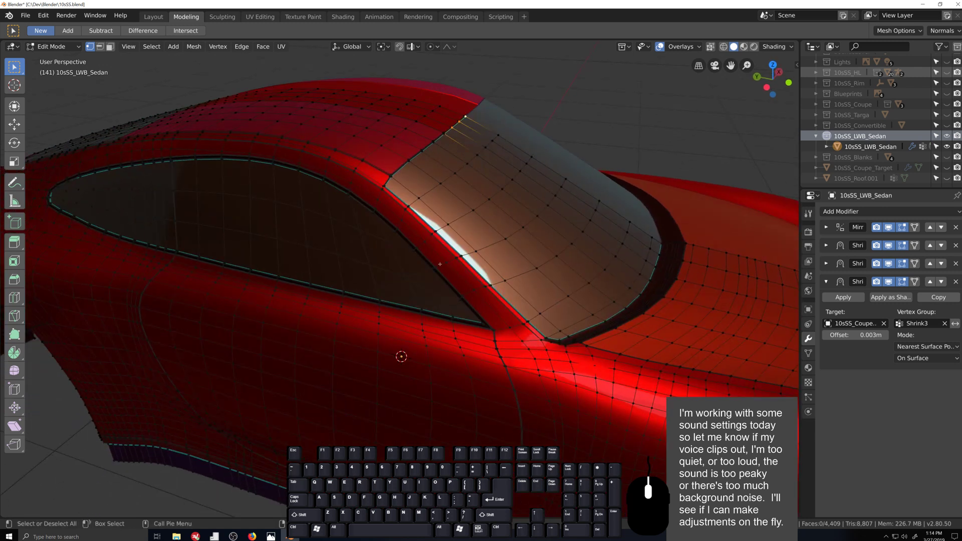
pyautogui.press('Tab')
pyautogui.moveTo(440, 264); pyautogui.dragTo(479, 207, button='middle')
pyautogui.press('Tab')
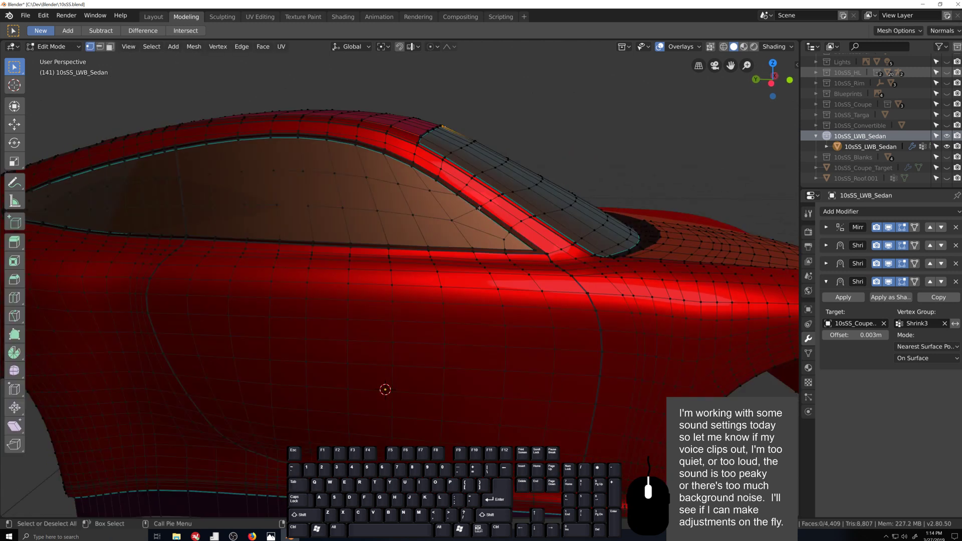
pyautogui.scroll(-3, 466, 276)
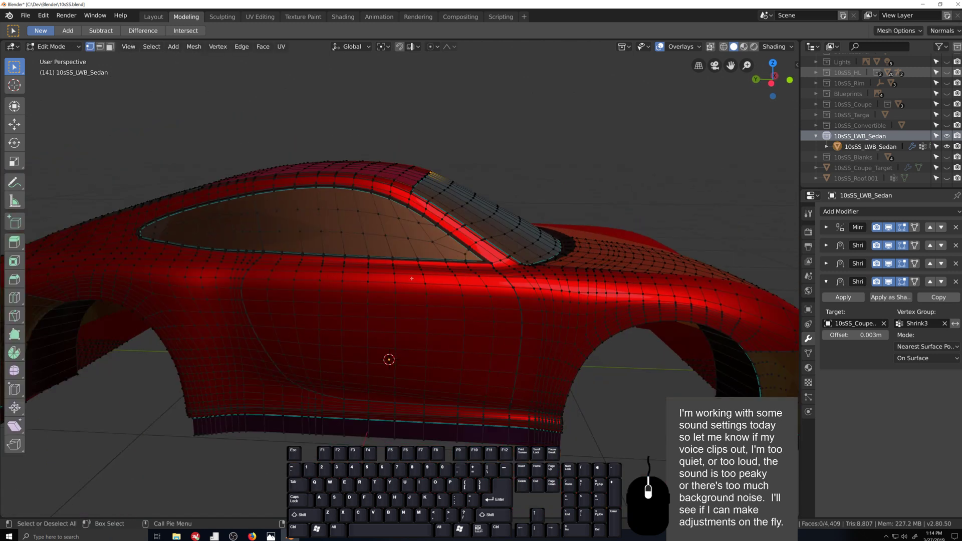
pyautogui.moveTo(477, 313); pyautogui.dragTo(526, 310, button='middle')
pyautogui.scroll(-3, 551, 325)
pyautogui.press('Tab')
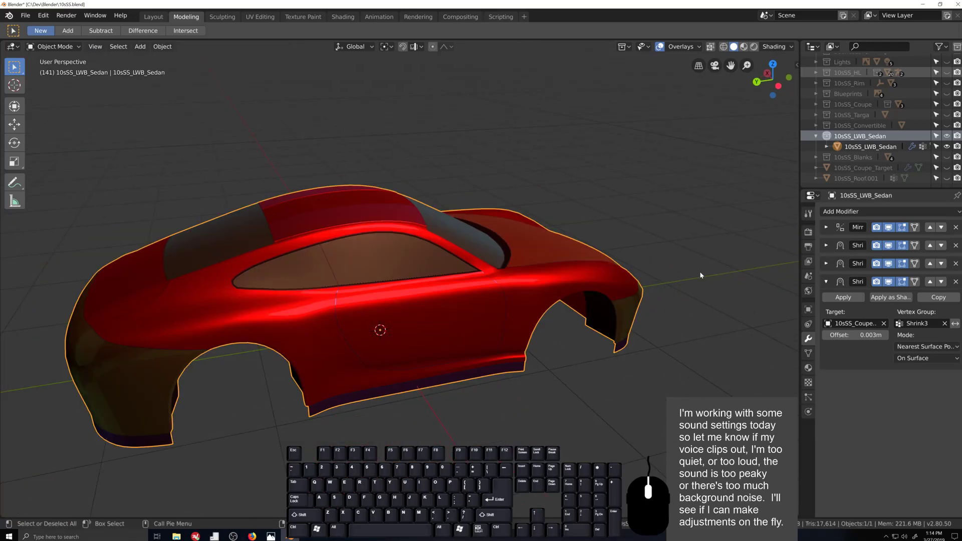
# - Hide the 10sSS_LWB_Sedan collection, show 10sSS_Coupe_Target and inspect its mesh in Edit Mode
pyautogui.click(838, 149)
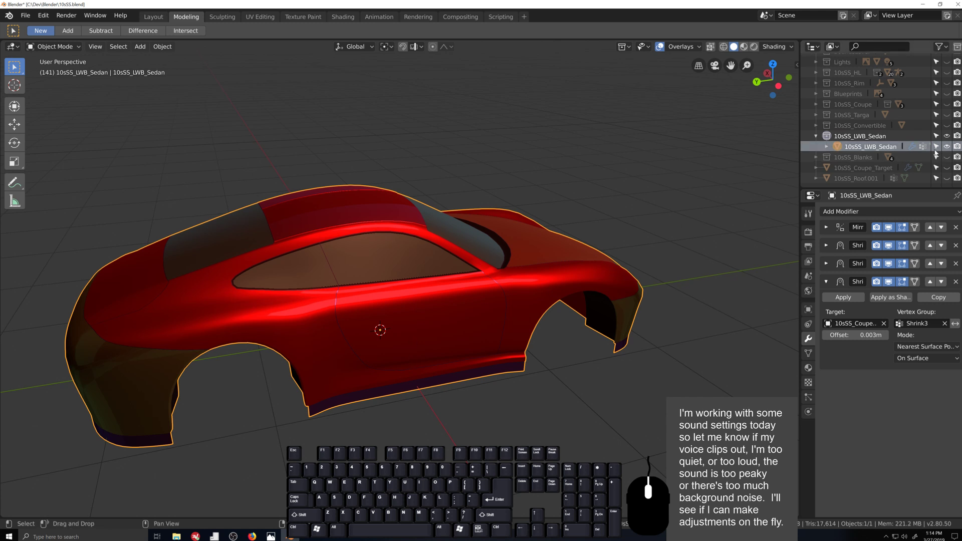
pyautogui.click(946, 136)
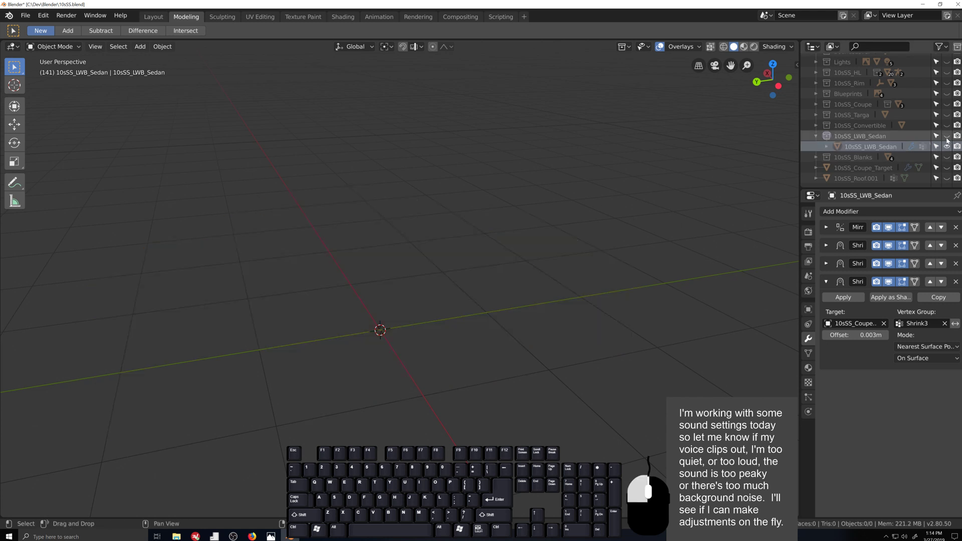
pyautogui.click(947, 168)
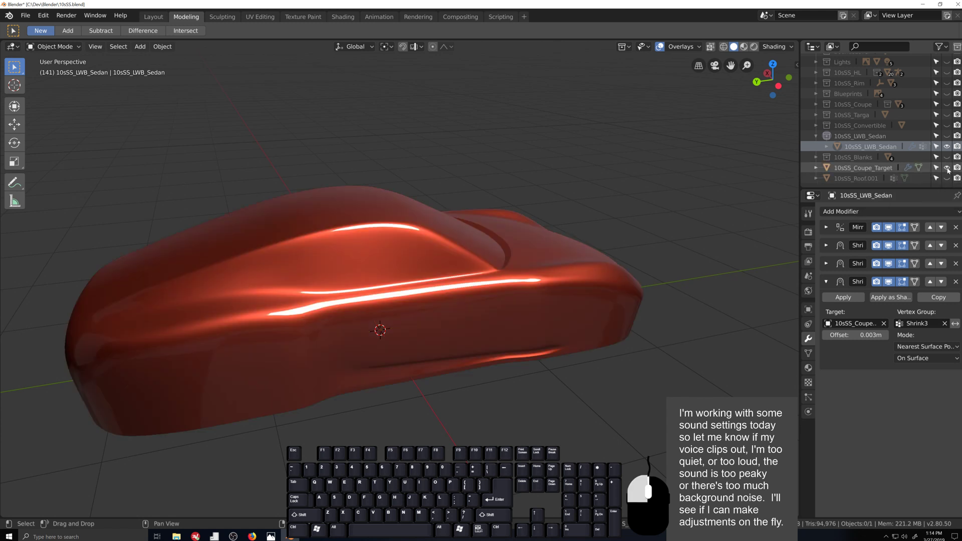
pyautogui.click(360, 329)
pyautogui.moveTo(360, 329); pyautogui.dragTo(402, 375, button='middle')
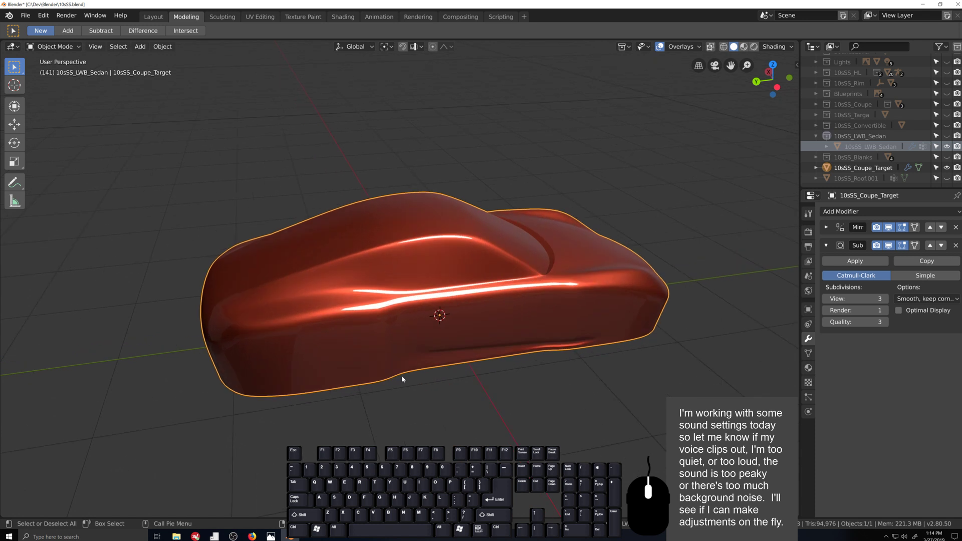
pyautogui.scroll(2, 375, 350)
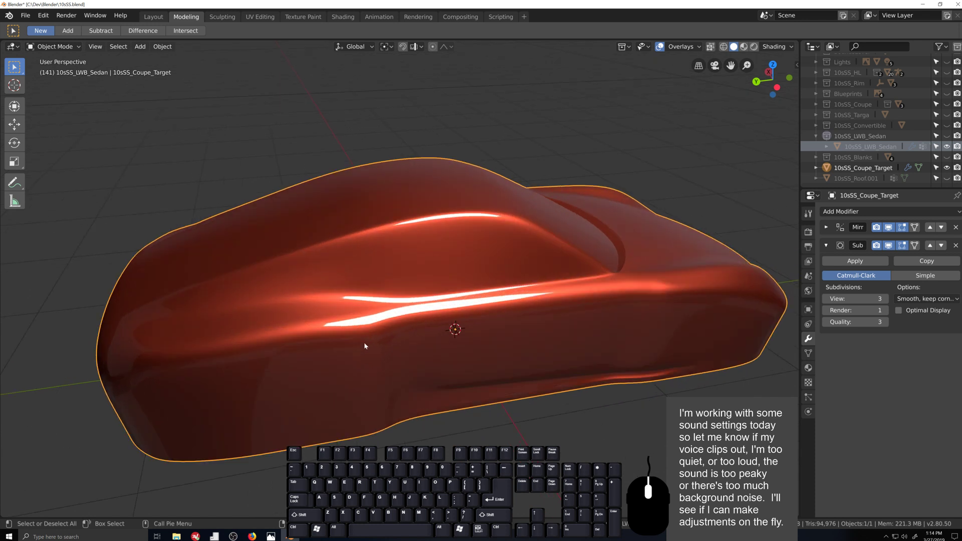
pyautogui.scroll(-2, 365, 344)
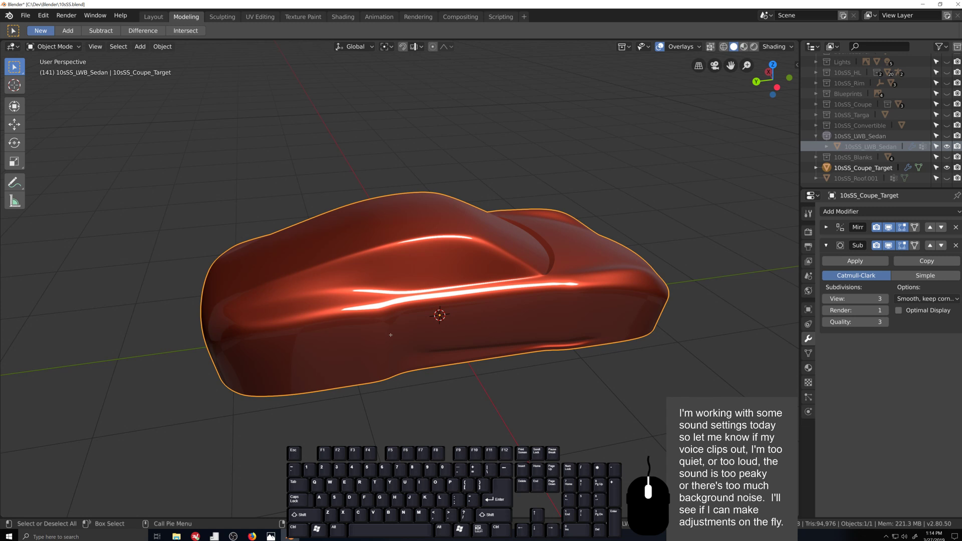
pyautogui.press('Tab')
pyautogui.moveTo(390, 335); pyautogui.dragTo(402, 322, button='middle')
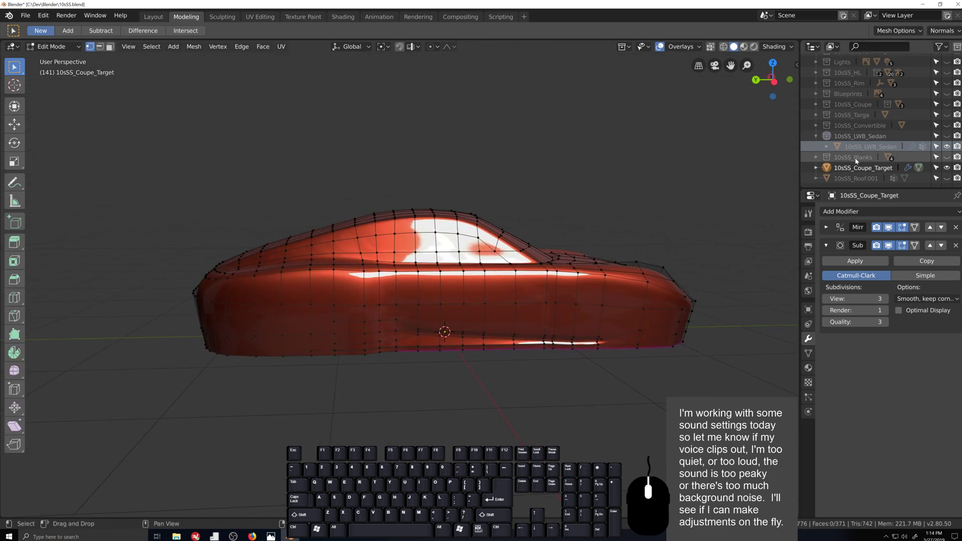
# - Hide 10sSS_Coupe_Target, view 10sSS_Roof.001 alone, and restore the original visibility of both objects
pyautogui.click(947, 169)
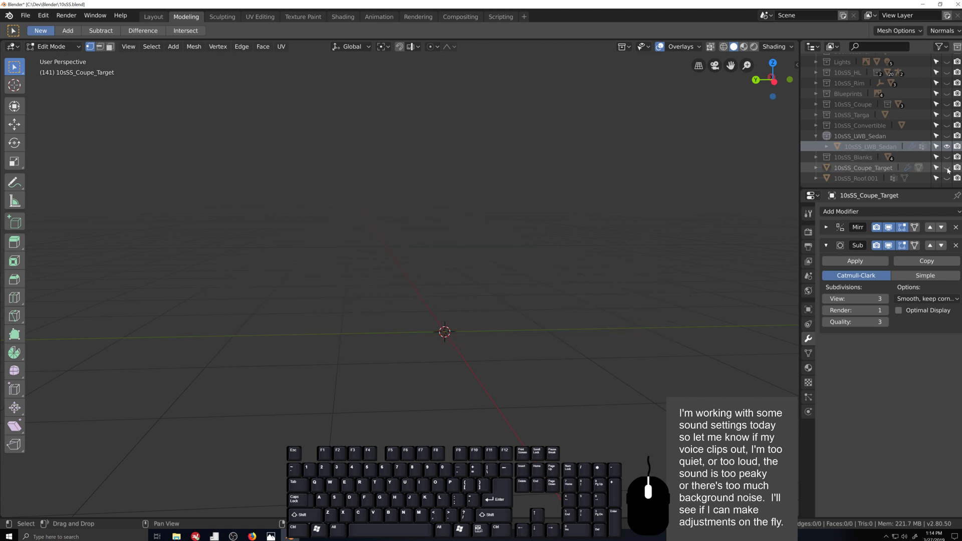
pyautogui.click(947, 178)
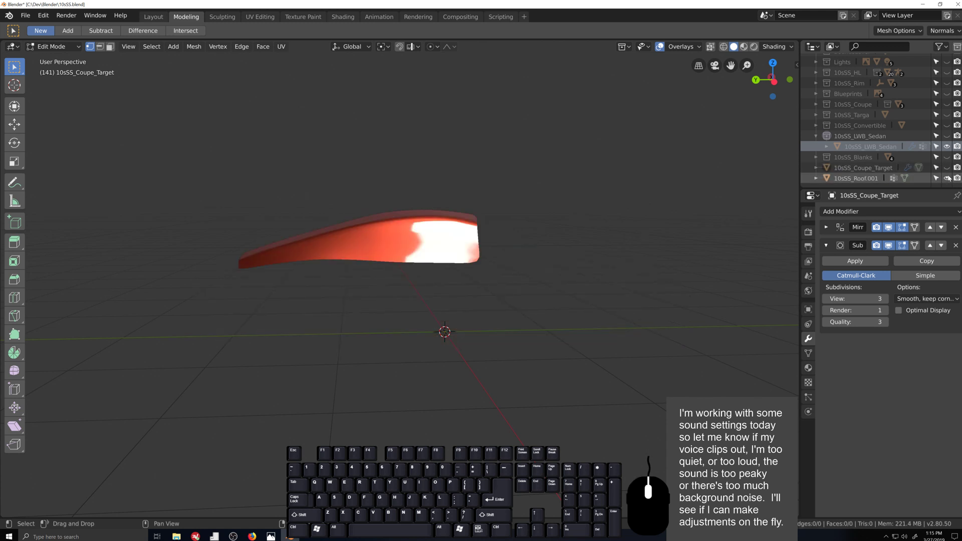
pyautogui.click(946, 178)
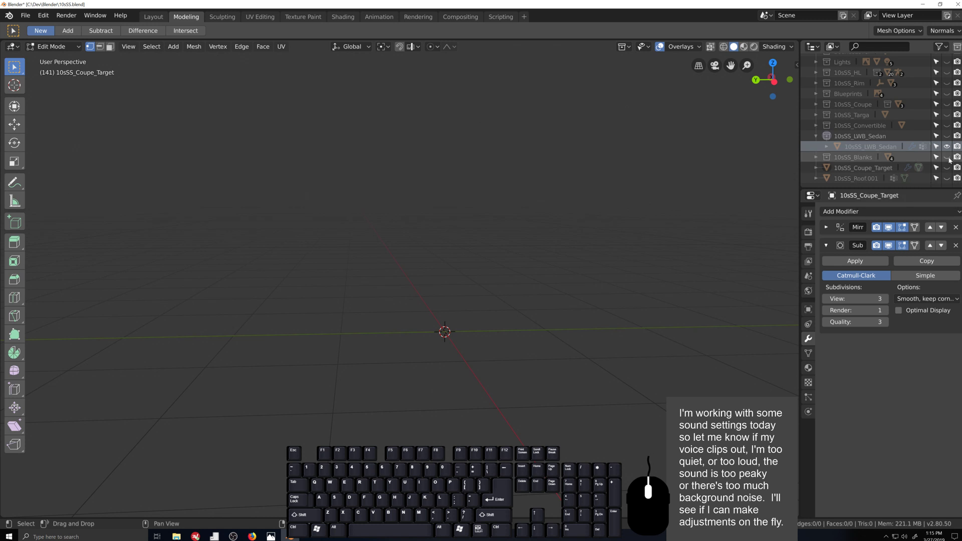
pyautogui.click(827, 170)
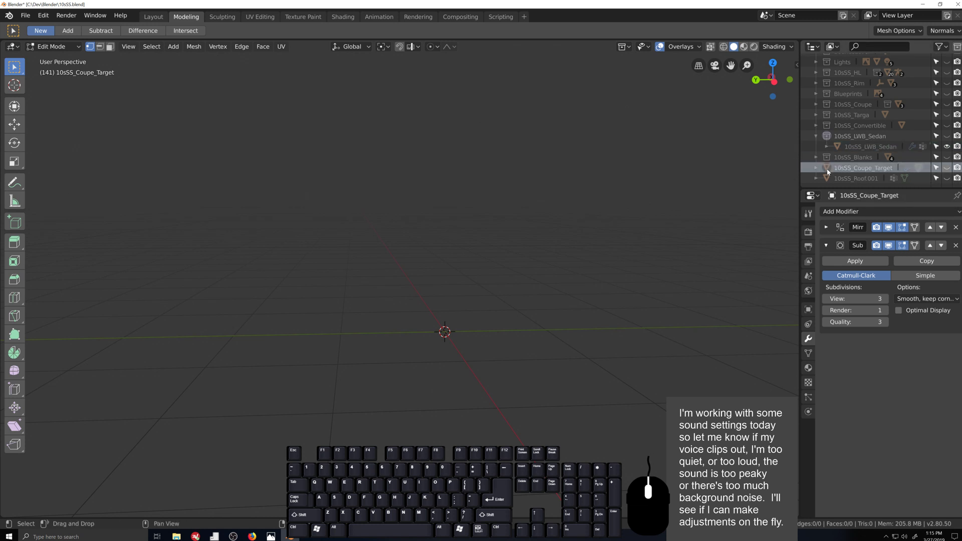
pyautogui.click(816, 105)
pyautogui.click(816, 104)
pyautogui.click(947, 168)
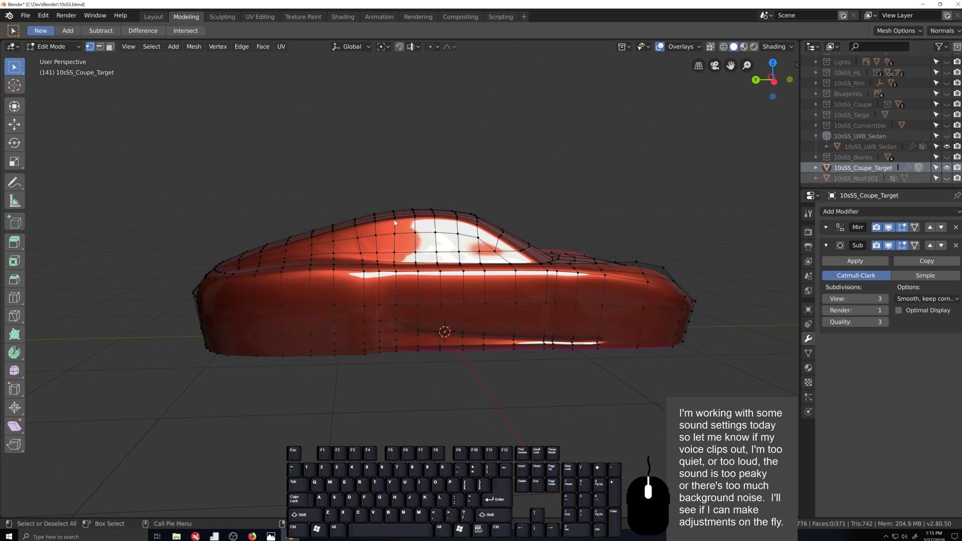
# - Return to Object Mode and duplicate 10sSS_Coupe_Target in place
pyautogui.press('Tab')
pyautogui.moveTo(316, 326); pyautogui.dragTo(339, 332, button='middle')
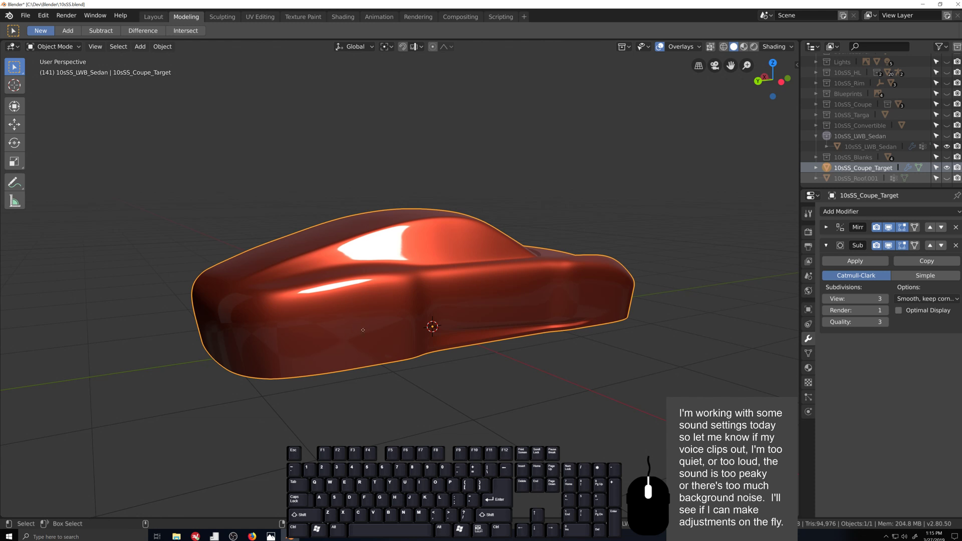
pyautogui.hotkey('shift', 'd')
pyautogui.rightClick(367, 348)
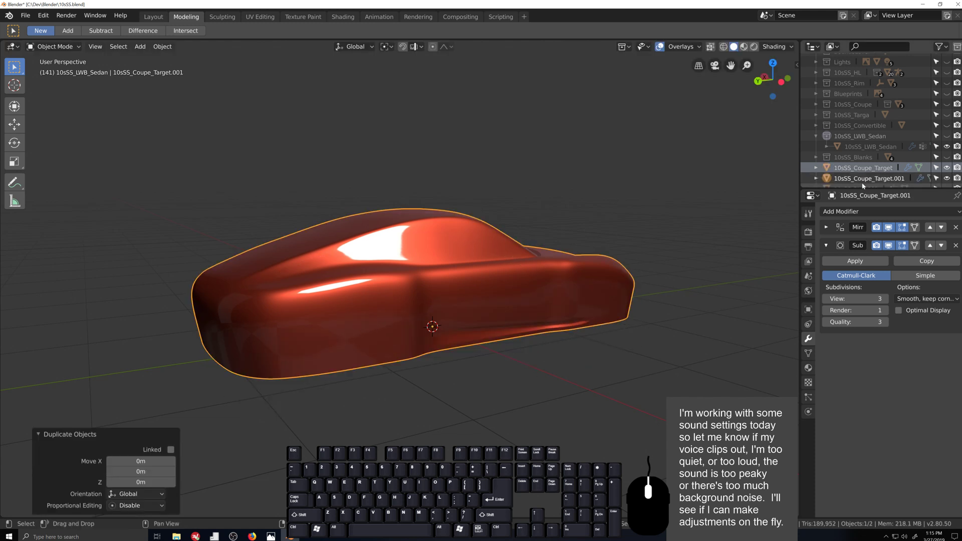
# - Rename the duplicated object 10sSS_Coupe_Target.001 as 10sSS_LWB_Sedan_Target
pyautogui.click(871, 178)
pyautogui.doubleClick(871, 178)
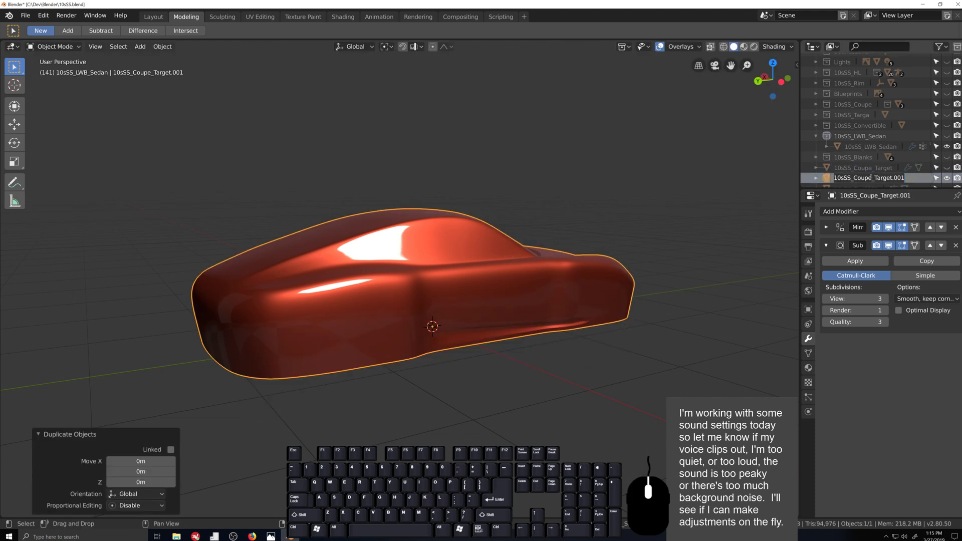
pyautogui.press('End')
pyautogui.press('BackSpace')
pyautogui.press('BackSpace')
pyautogui.press('BackSpace')
pyautogui.press('BackSpace')
pyautogui.press('BackSpace')
pyautogui.press('BackSpace')
pyautogui.press('BackSpace')
pyautogui.press('BackSpace')
pyautogui.press('BackSpace')
pyautogui.press('BackSpace')
pyautogui.press('BackSpace')
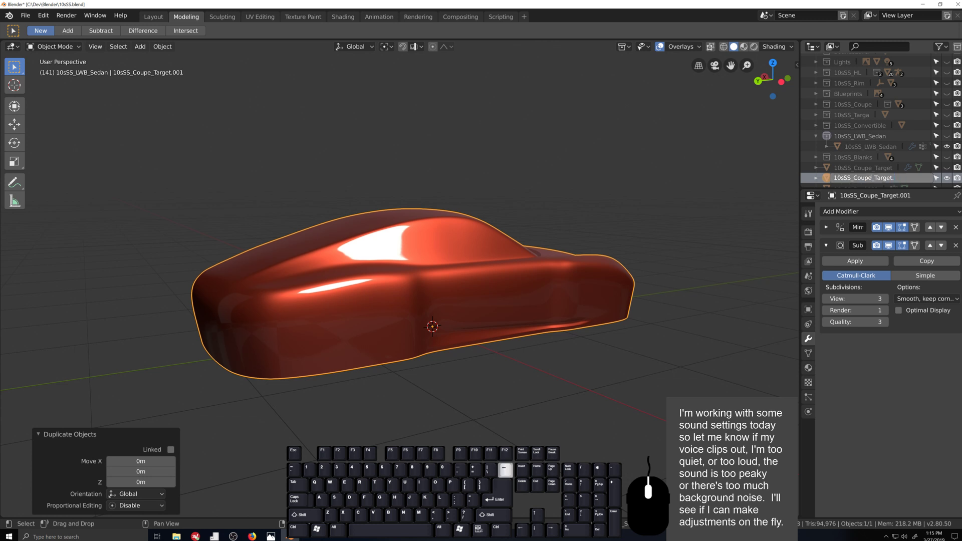
pyautogui.press('BackSpace')
pyautogui.press('BackSpace')
pyautogui.press('BackSpace')
pyautogui.write('Sedan')
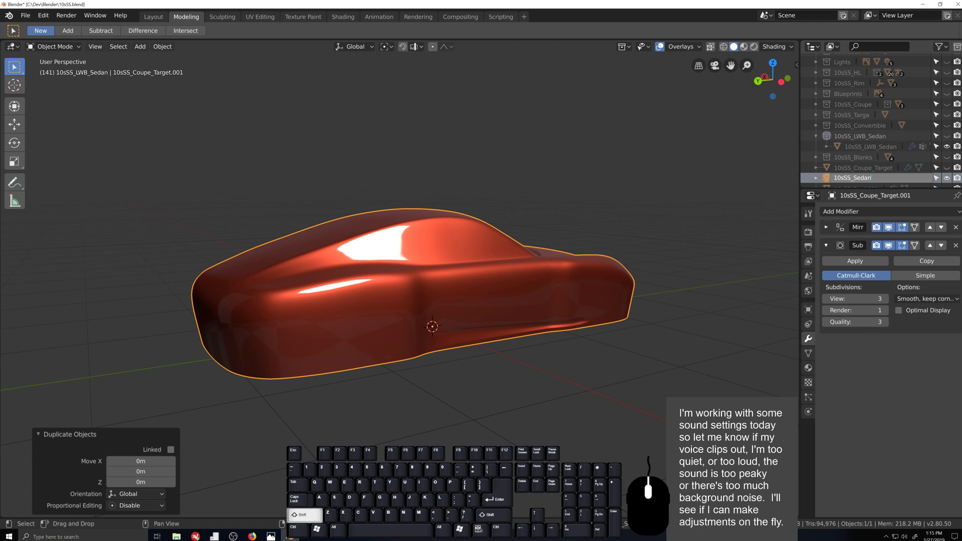
pyautogui.write('_')
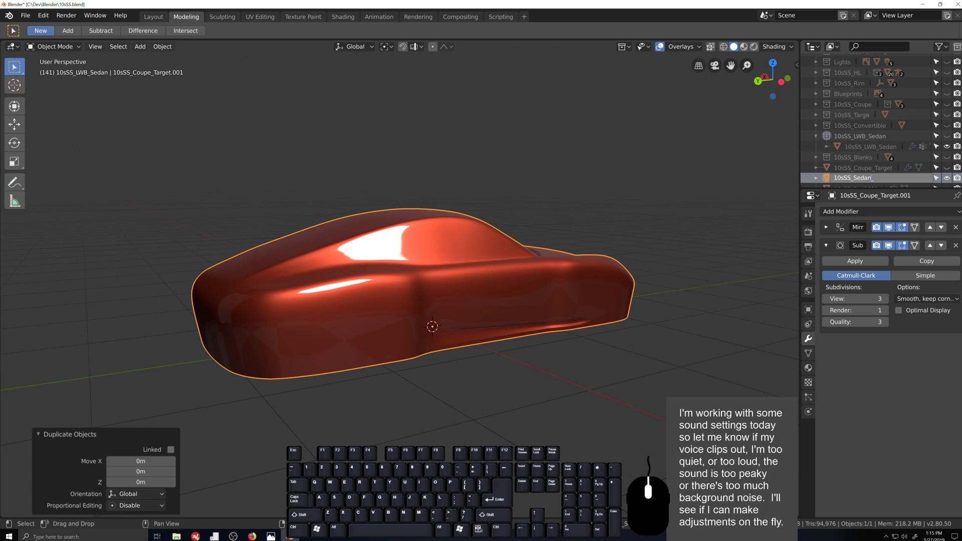
pyautogui.write('Target')
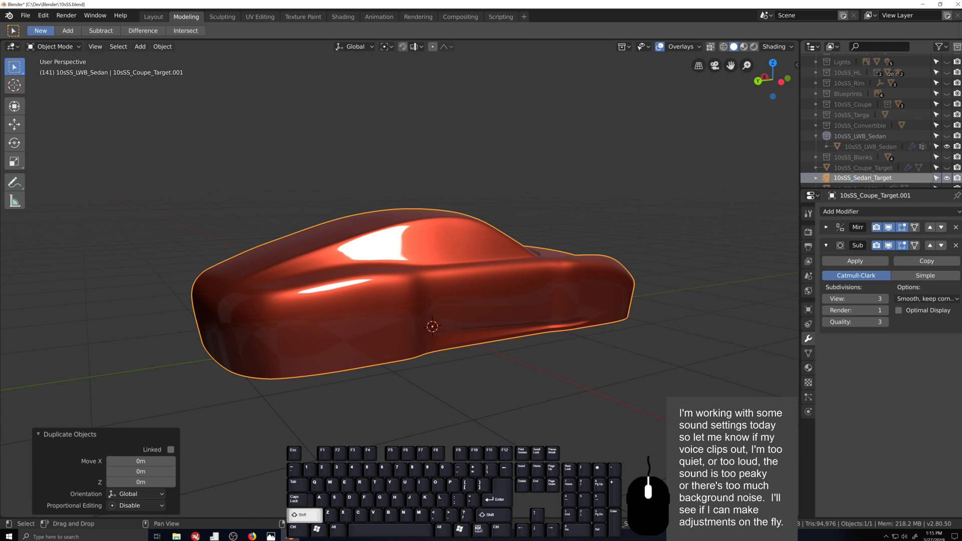
pyautogui.write('LWB_')
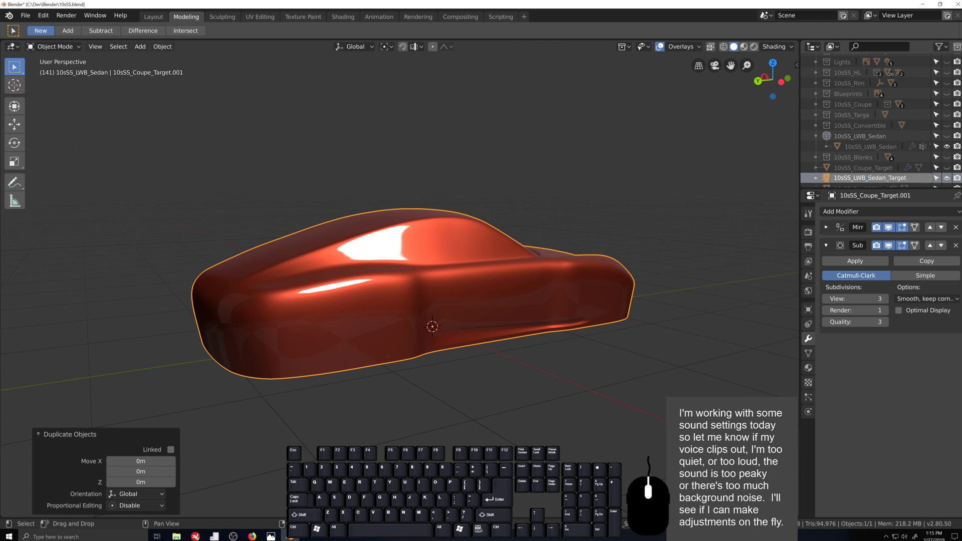
pyautogui.press('Return')
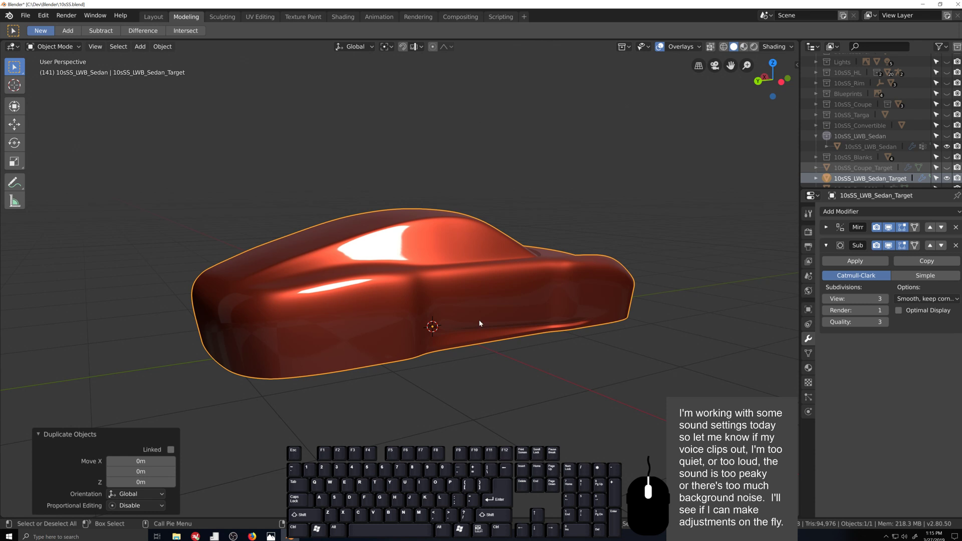
# - In Edit Mode, select the whole rear section of the sedan target mesh from left orthographic view, with X-ray on
pyautogui.press('Tab')
pyautogui.moveTo(462, 317); pyautogui.dragTo(441, 344, button='middle')
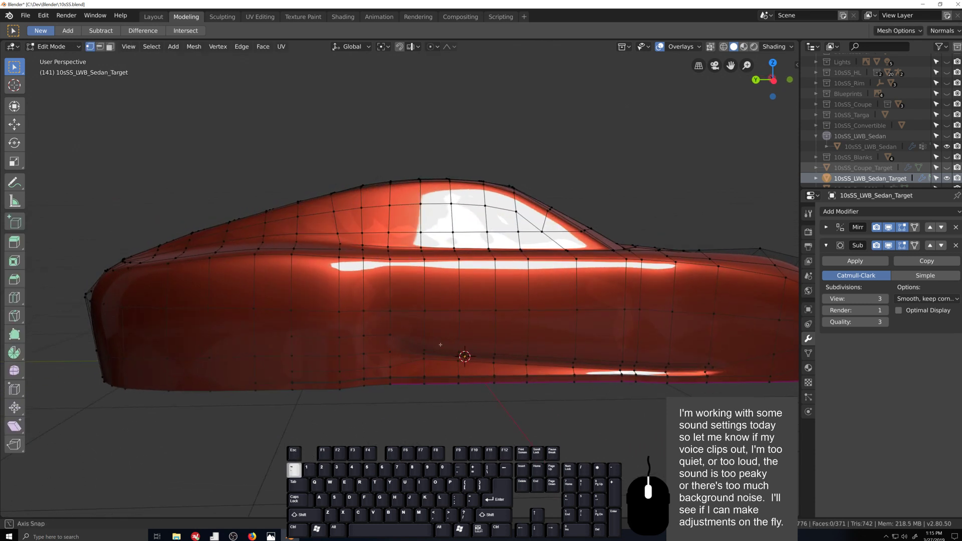
pyautogui.scroll(-2, 440, 344)
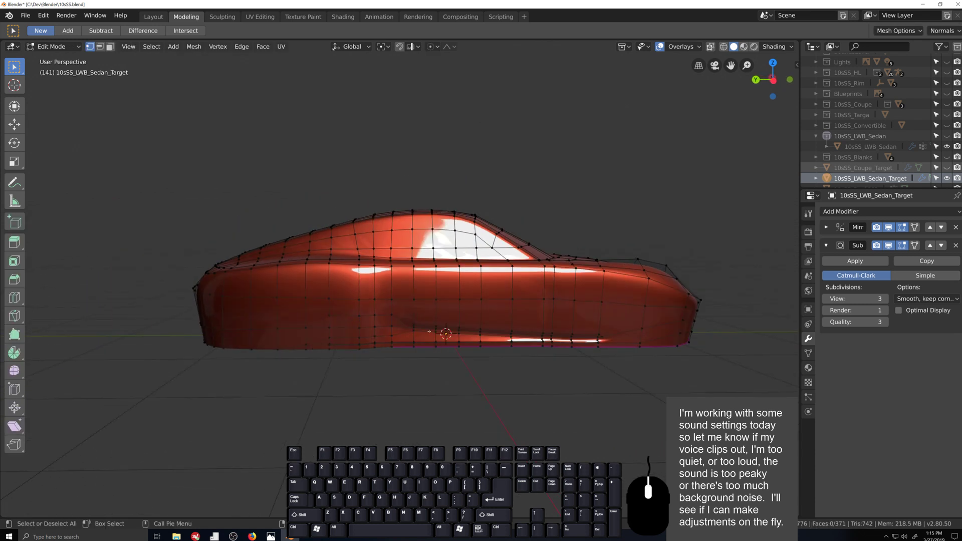
pyautogui.press('ctrl+KP_3')
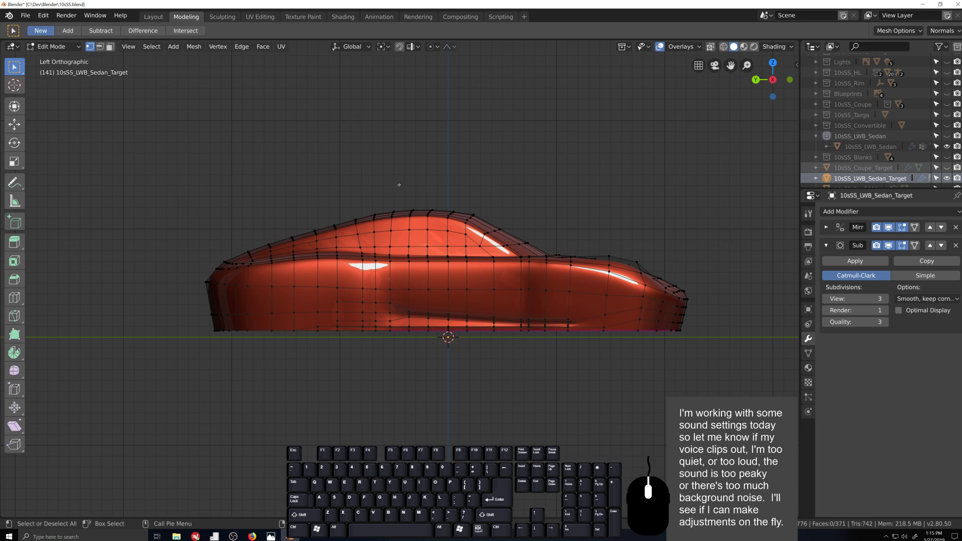
pyautogui.moveTo(399, 184); pyautogui.dragTo(182, 371)
pyautogui.hotkey('alt', 'z')
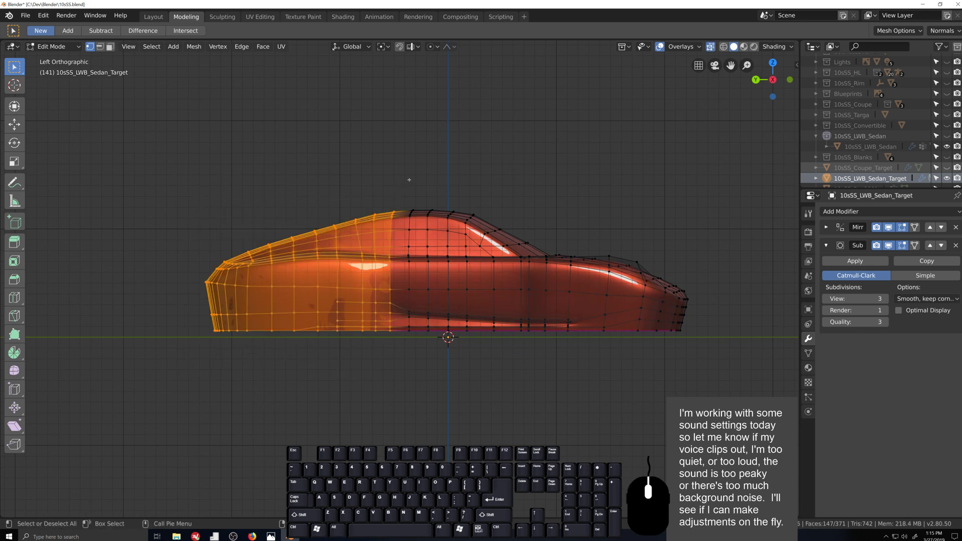
pyautogui.moveTo(409, 179); pyautogui.dragTo(346, 358)
pyautogui.moveTo(408, 354); pyautogui.dragTo(409, 354)
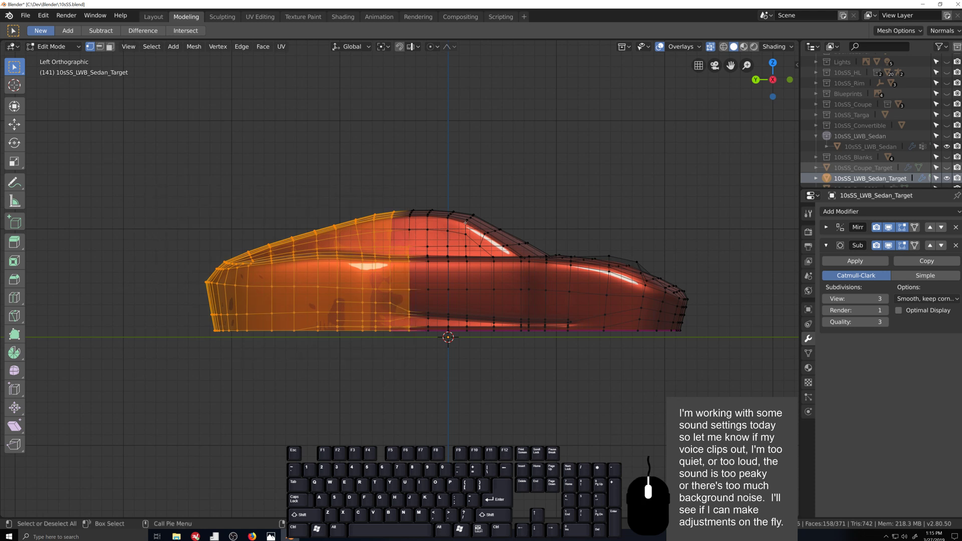
pyautogui.keyDown('shift'); pyautogui.moveTo(405, 198); pyautogui.dragTo(466, 370); pyautogui.keyUp('shift')
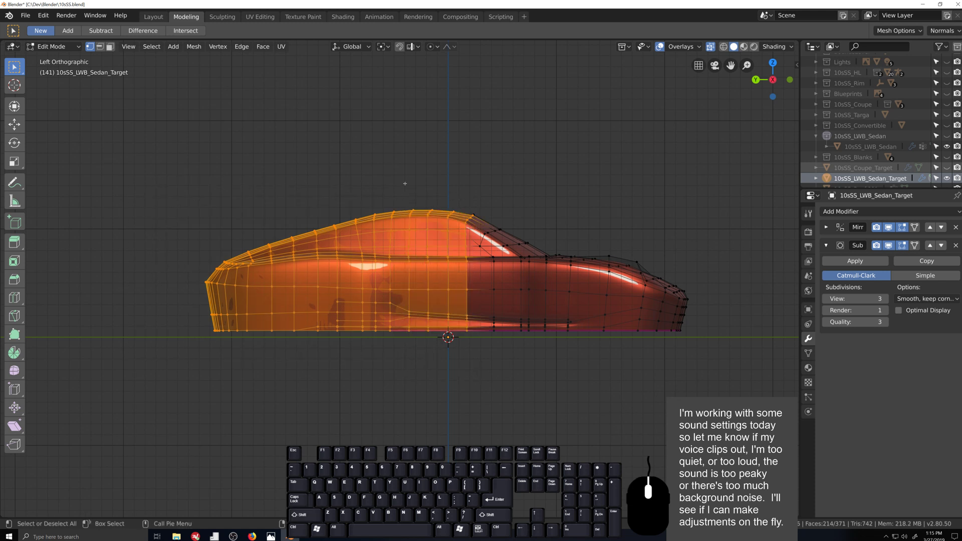
pyautogui.keyDown('ctrl'); pyautogui.moveTo(405, 184); pyautogui.dragTo(468, 345); pyautogui.keyUp('ctrl')
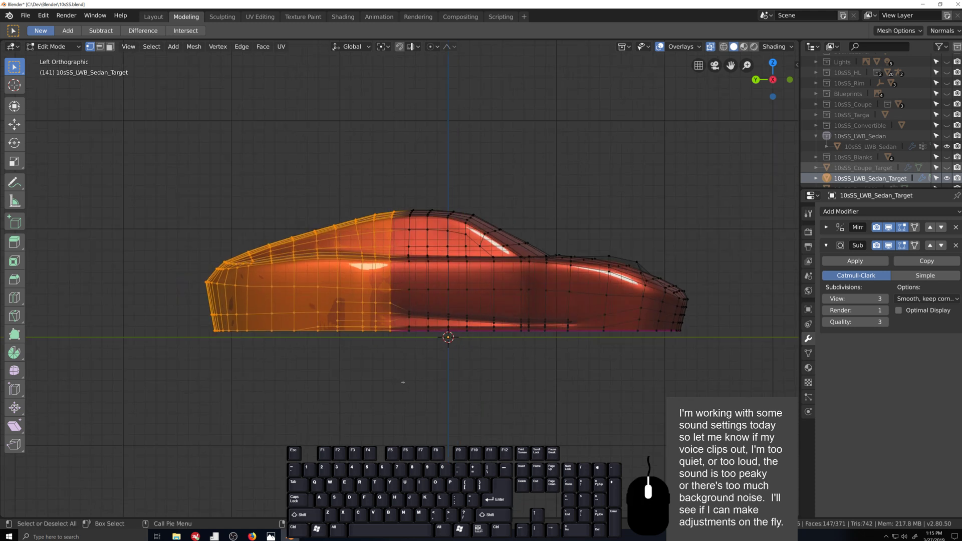
pyautogui.keyDown('shift'); pyautogui.moveTo(402, 382); pyautogui.dragTo(469, 383, button='middle'); pyautogui.keyUp('shift')
pyautogui.scroll(2, 455, 358)
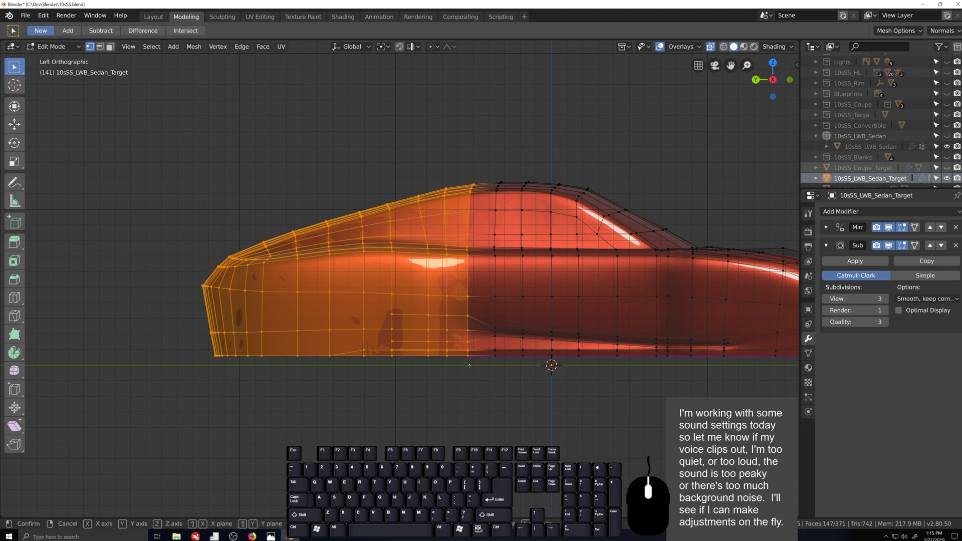
pyautogui.press('g')
pyautogui.press('y')
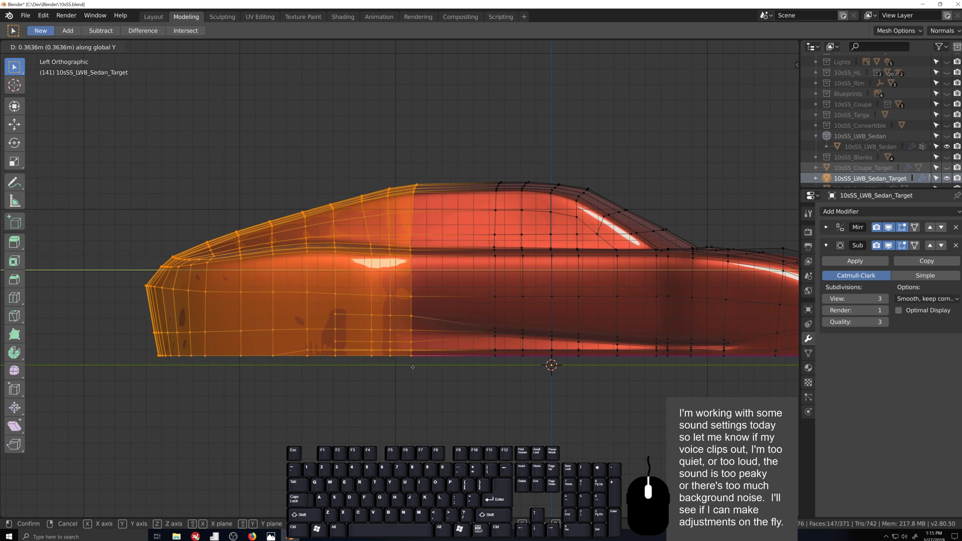
pyautogui.press('Escape')
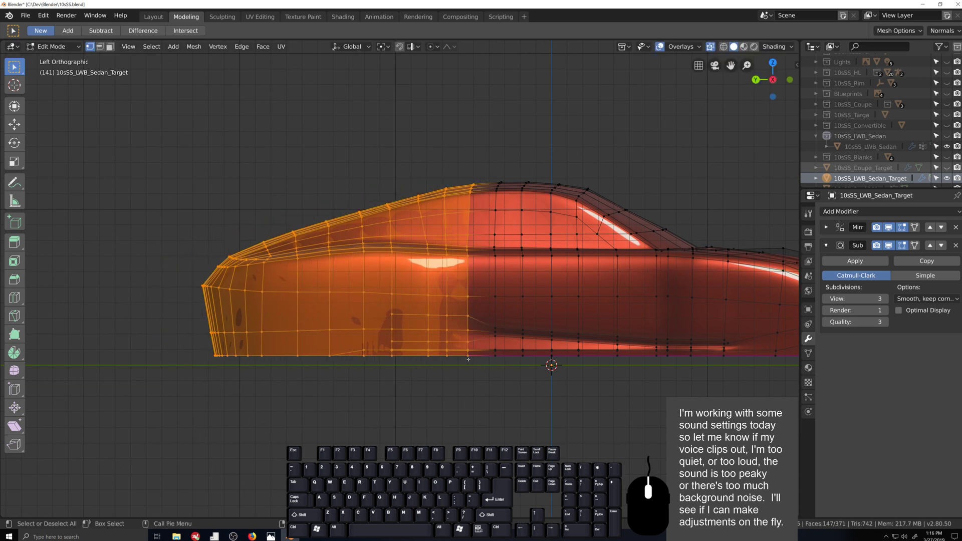
# - Move the selected rear section about 0.397 m rearward along the global Y axis to lengthen the body
pyautogui.scroll(3, 471, 401)
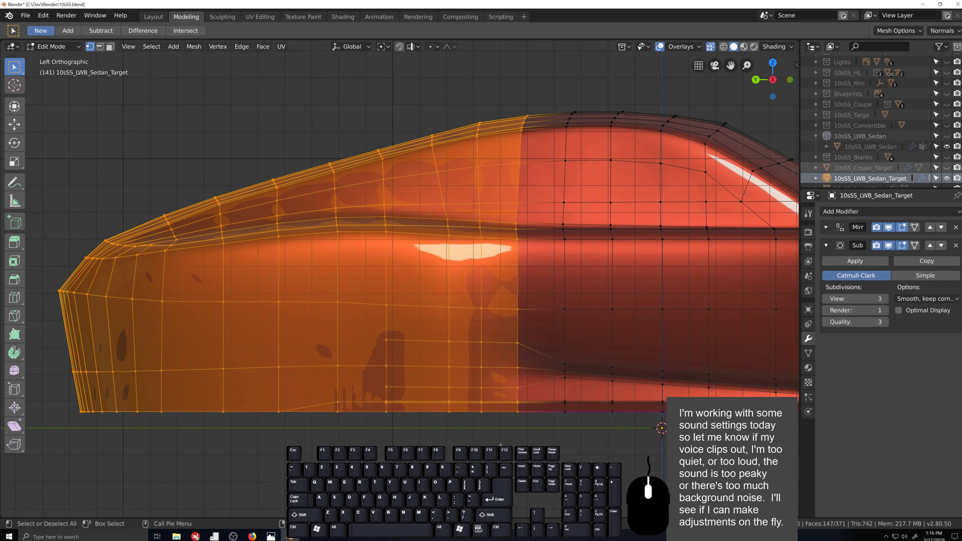
pyautogui.press('g')
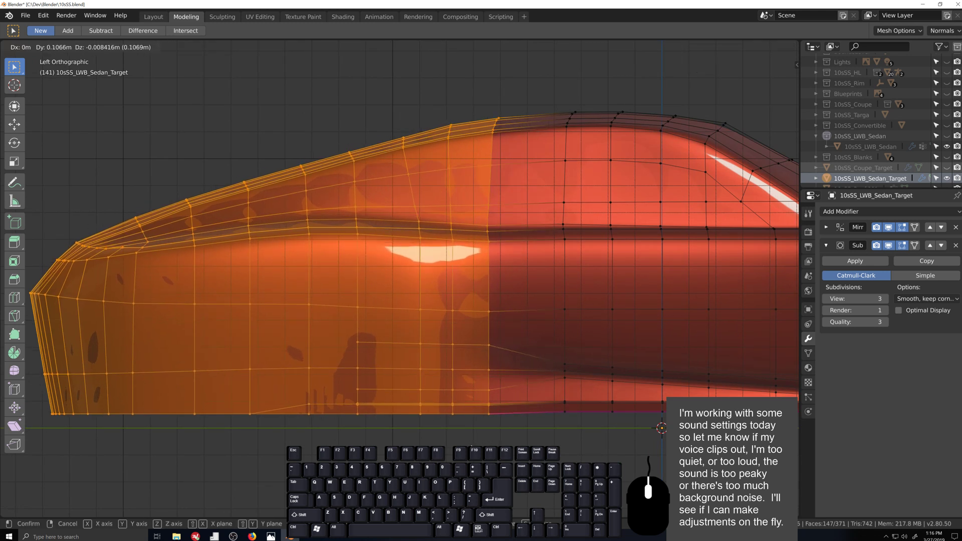
pyautogui.press('y')
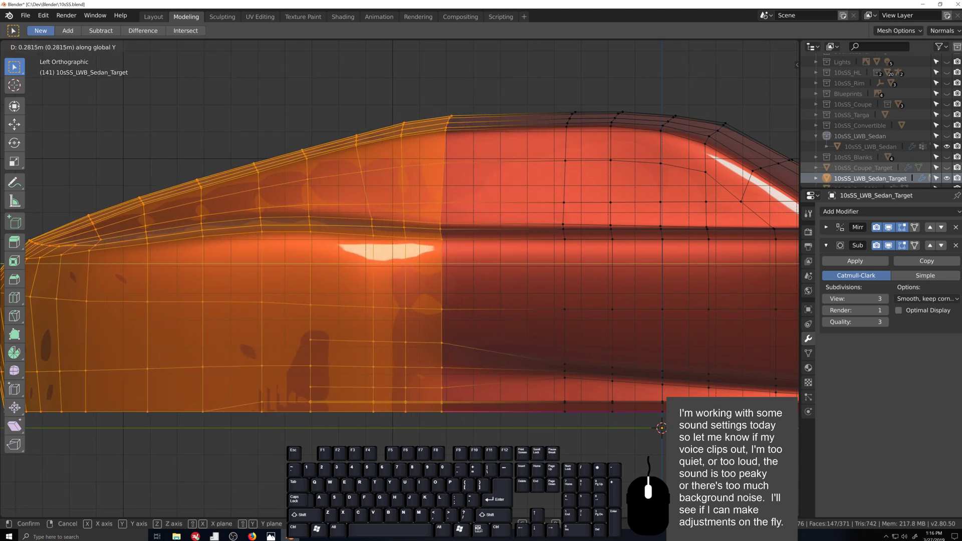
pyautogui.click(459, 412)
pyautogui.scroll(-2, 460, 412)
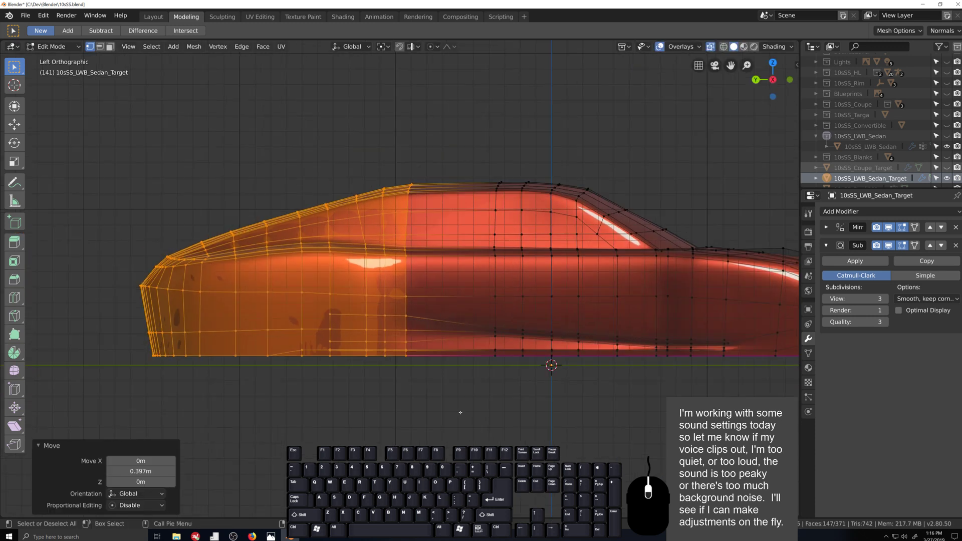
pyautogui.moveTo(460, 412); pyautogui.dragTo(485, 409, button='middle')
pyautogui.press('`')
pyautogui.scroll(4, 485, 409)
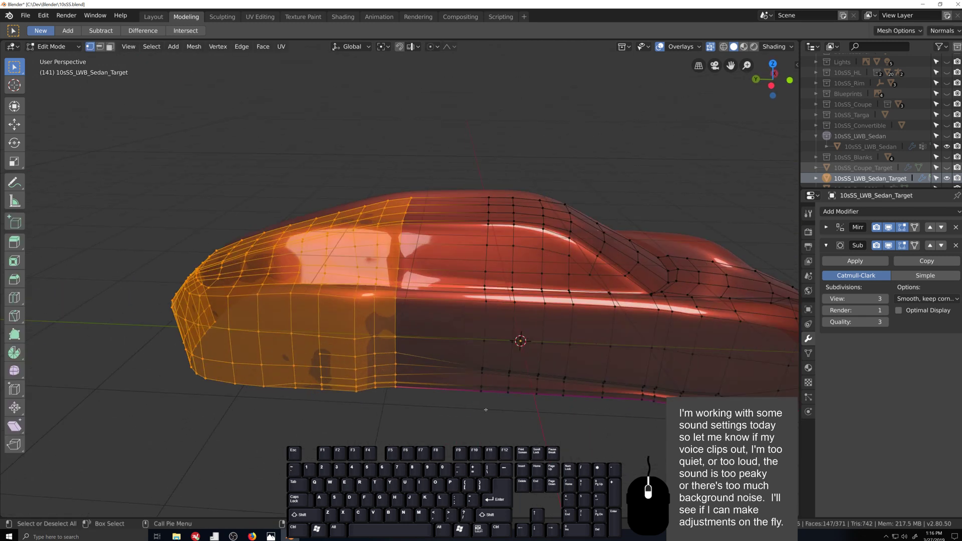
# - Move the rear section back forward about 0.11 m along global Y and check the body shape in Object Mode
pyautogui.press('ctrl+KP_3')
pyautogui.scroll(3, 486, 410)
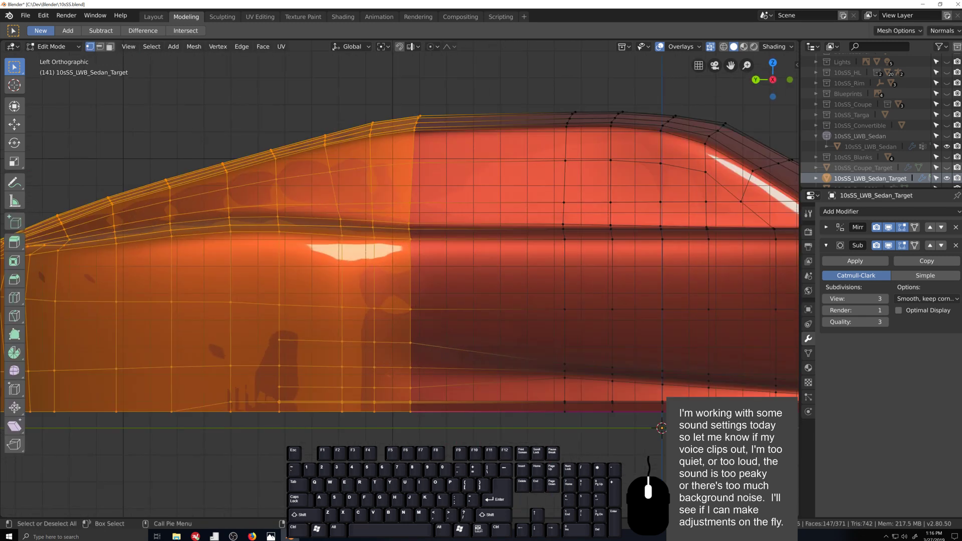
pyautogui.press('g')
pyautogui.press('y')
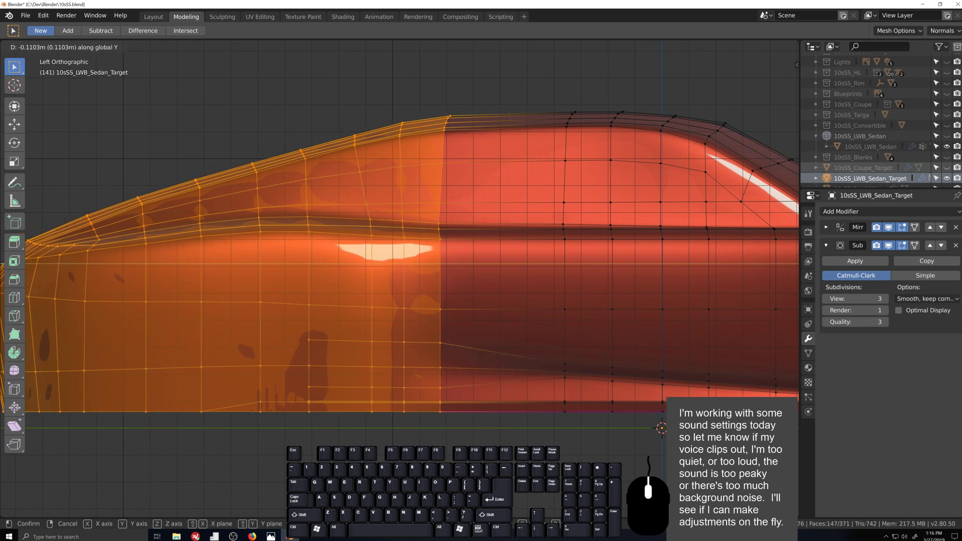
pyautogui.click(449, 426)
pyautogui.scroll(-5, 449, 427)
pyautogui.press('`')
pyautogui.moveTo(449, 427)
pyautogui.mouseDown(button='middle')
pyautogui.moveTo(463, 426)
pyautogui.moveTo(448, 431)
pyautogui.moveTo(464, 435)
pyautogui.moveTo(450, 454)
pyautogui.moveTo(452, 420)
pyautogui.mouseUp(button='middle')
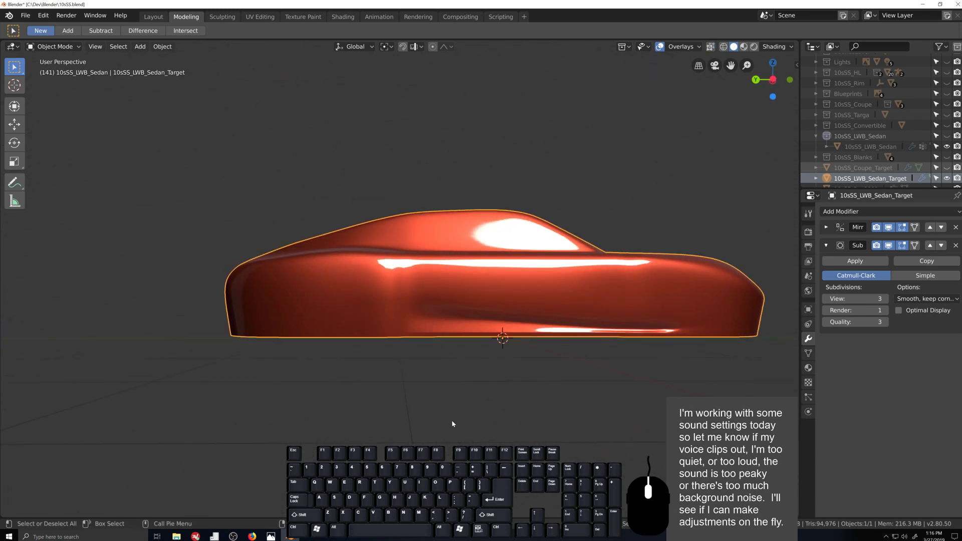
pyautogui.scroll(2, 452, 420)
pyautogui.scroll(-2, 452, 365)
pyautogui.press('`')
# - Return to Edit Mode and select only the lower vertical row of vertices on the body side, just ahead of the rear wheel area
pyautogui.press('Tab')
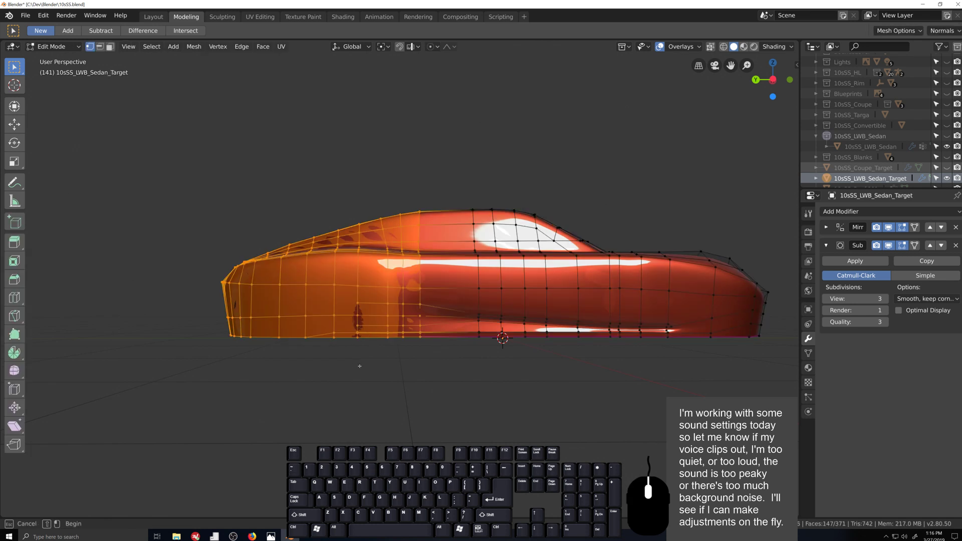
pyautogui.moveTo(360, 366); pyautogui.dragTo(371, 351, button='middle')
pyautogui.click(371, 352)
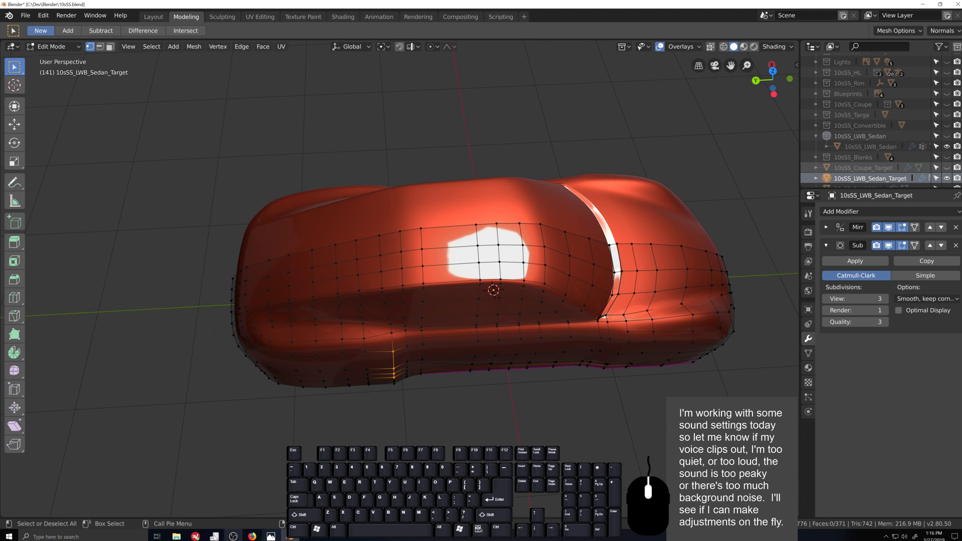
# - Switch to Task Manager to check the computer's running processes, and close it
pyautogui.click(98, 537)
pyautogui.write('task')
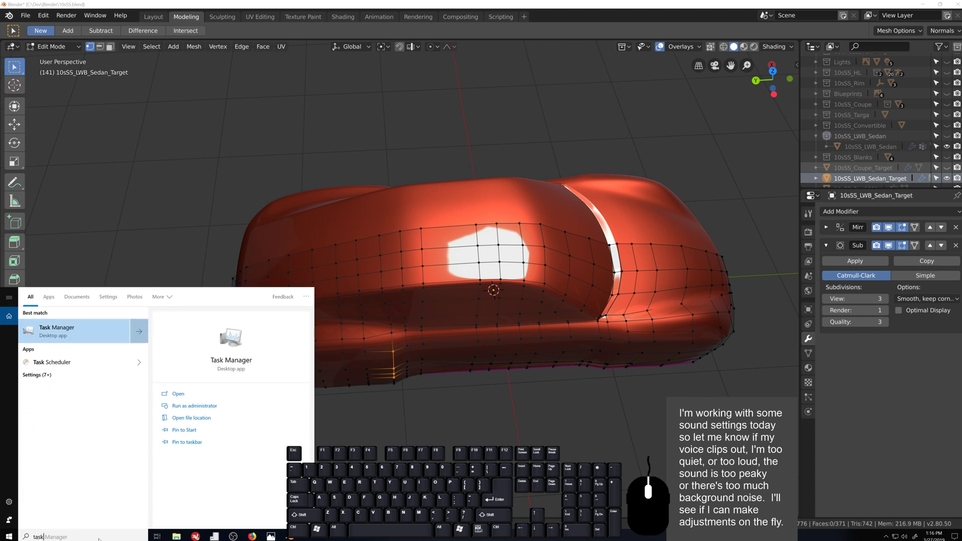
pyautogui.press('Return')
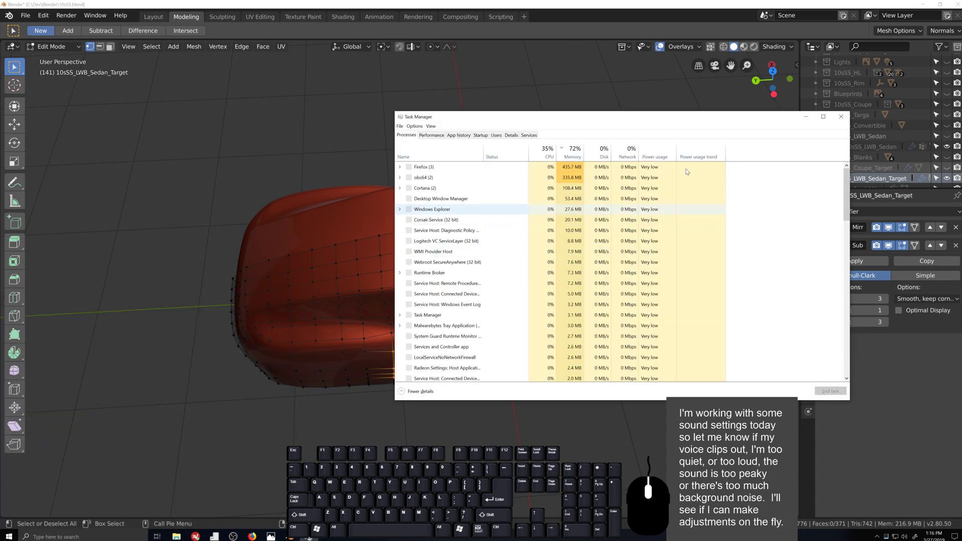
pyautogui.click(836, 118)
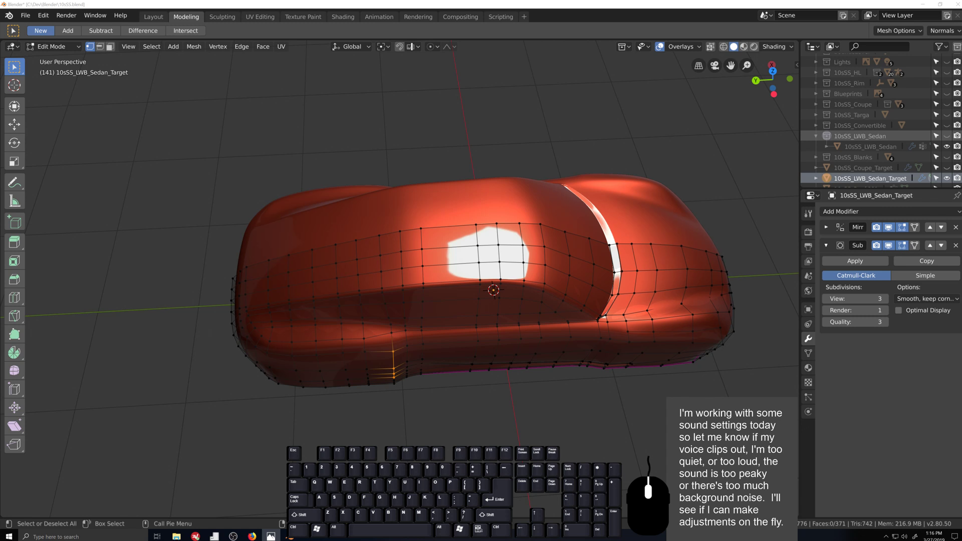
pyautogui.click(270, 536)
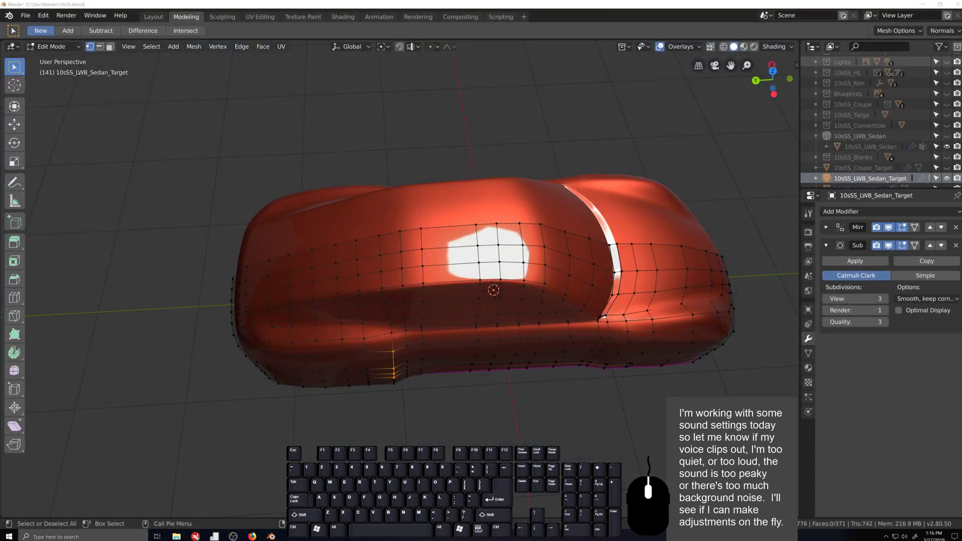
# - Reopen Task Manager and sort the processes by memory use, highest first
pyautogui.press('super')
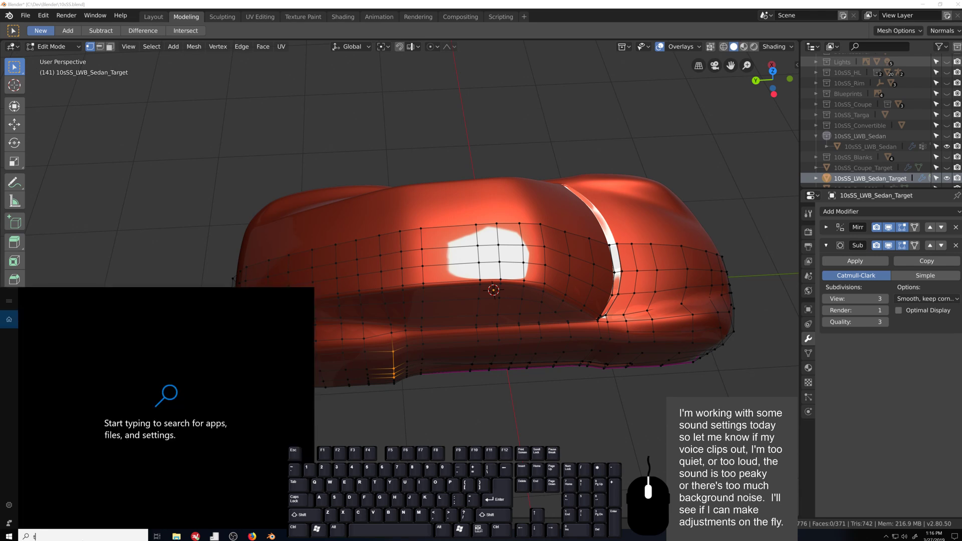
pyautogui.press('Return')
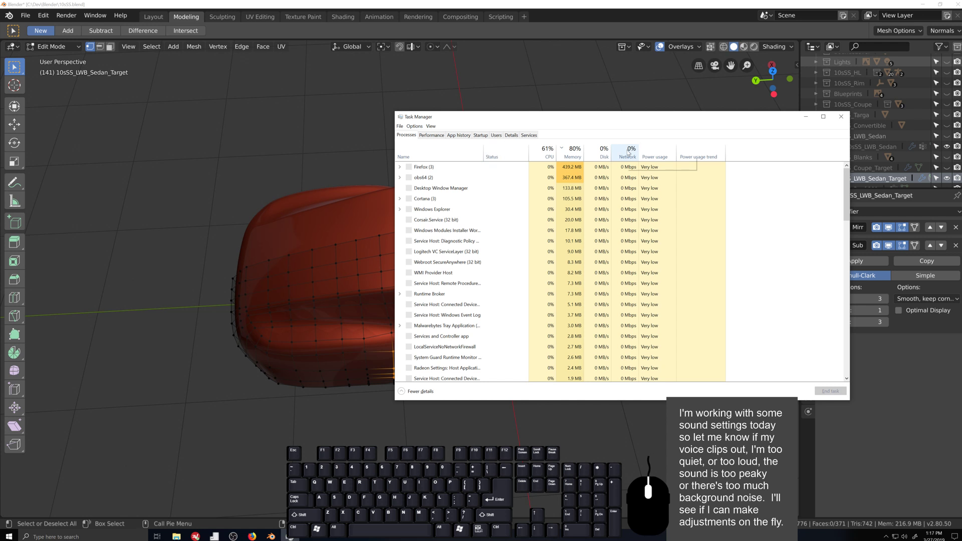
pyautogui.click(575, 151)
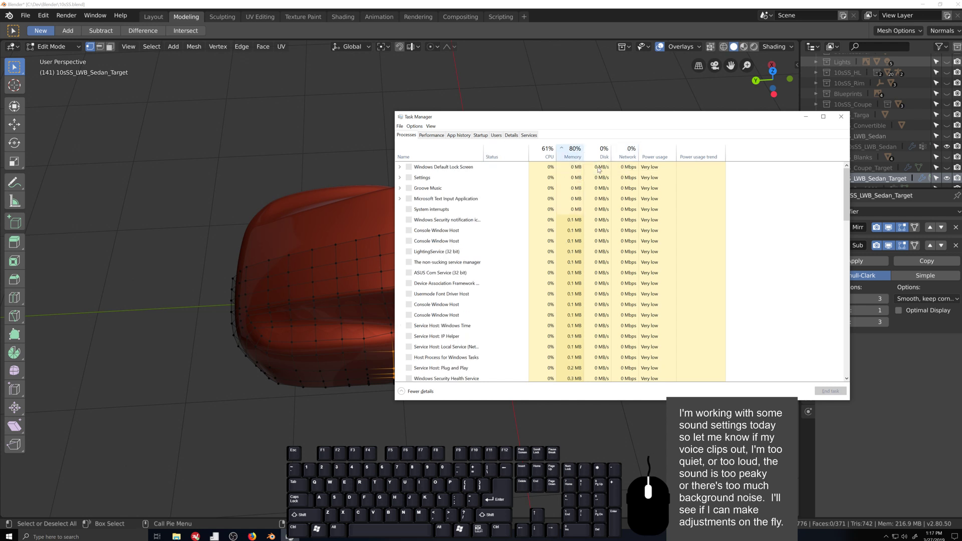
pyautogui.click(576, 158)
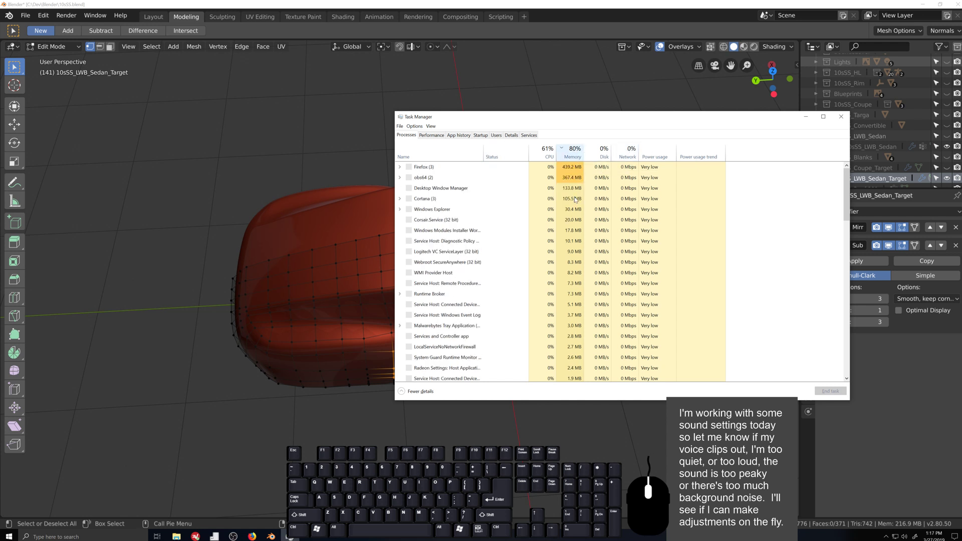
# - Look through the memory-sorted process list and close Task Manager
pyautogui.scroll(-1, 575, 200)
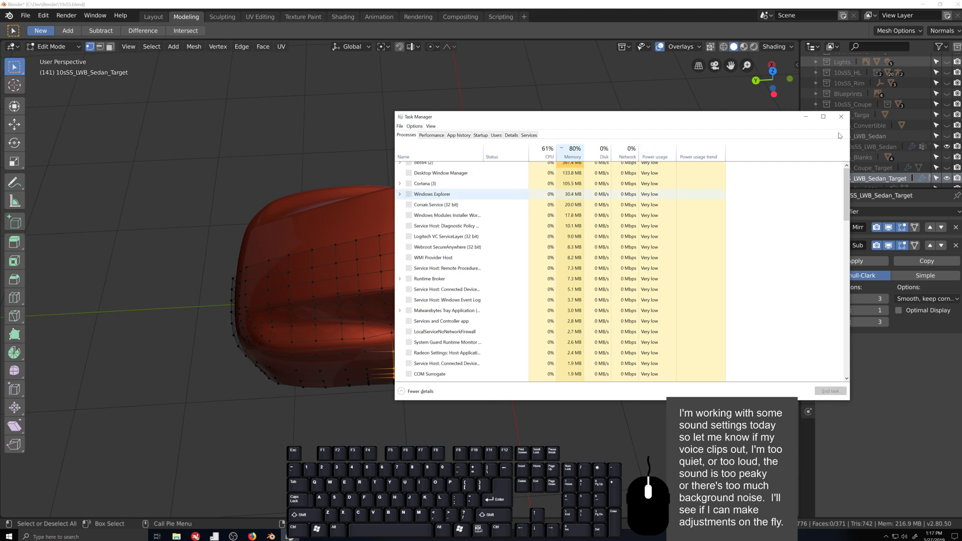
pyautogui.scroll(1, 675, 177)
pyautogui.click(841, 117)
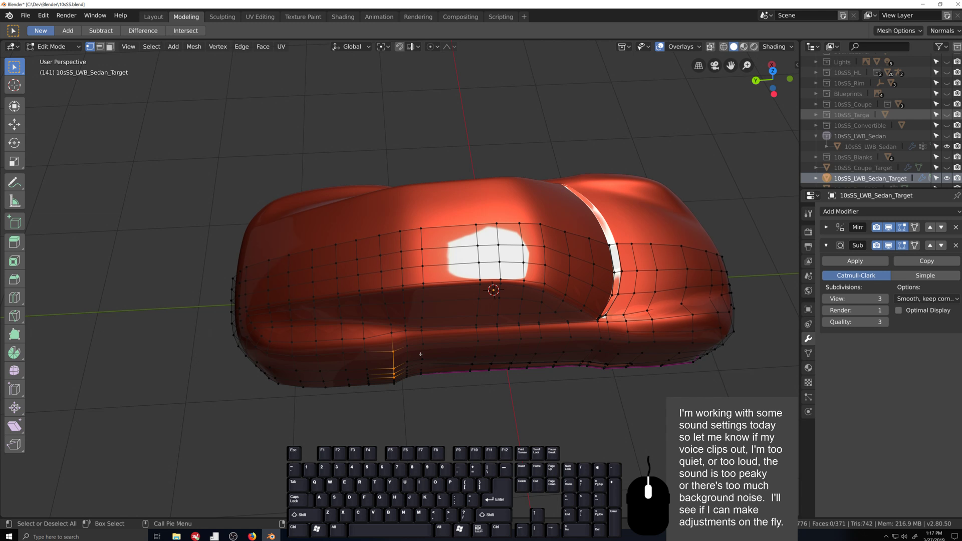
# - Back out of quitting the program at the exit confirmation and save the file
pyautogui.scroll(-2, 420, 354)
pyautogui.click(24, 16)
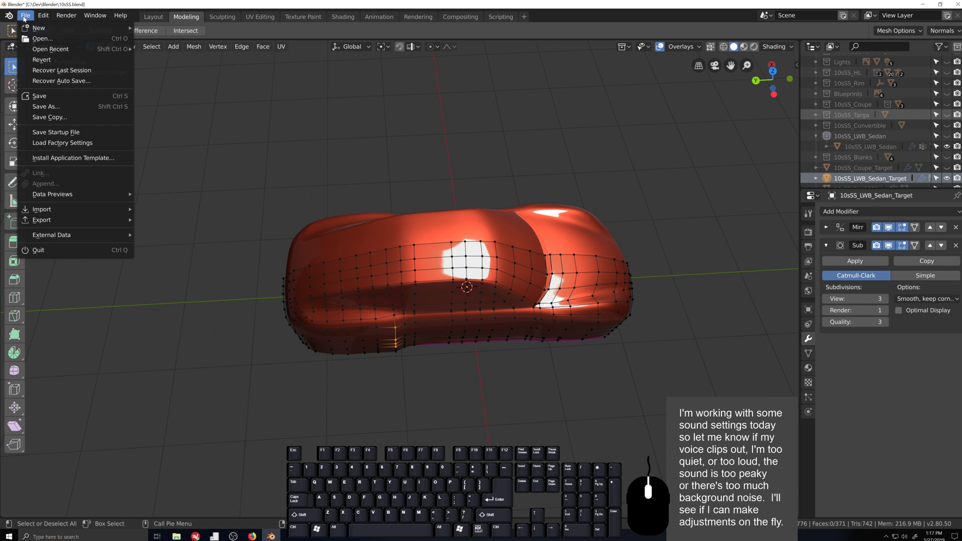
pyautogui.hotkey('ctrl', 'q')
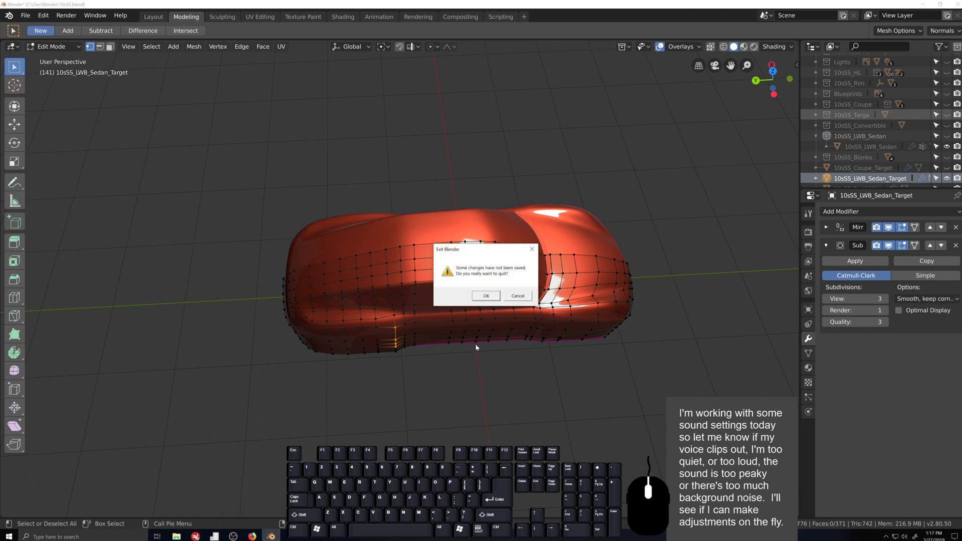
pyautogui.click(526, 296)
pyautogui.hotkey('ctrl', 's')
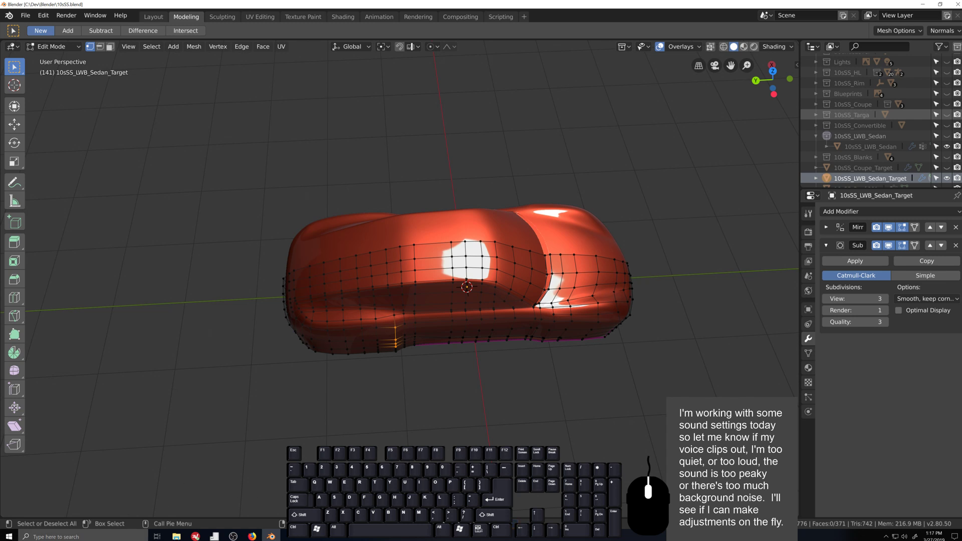
# - Open Task Manager again to check the processes' memory use, and close it
pyautogui.click(75, 536)
pyautogui.write('task')
pyautogui.press('Return')
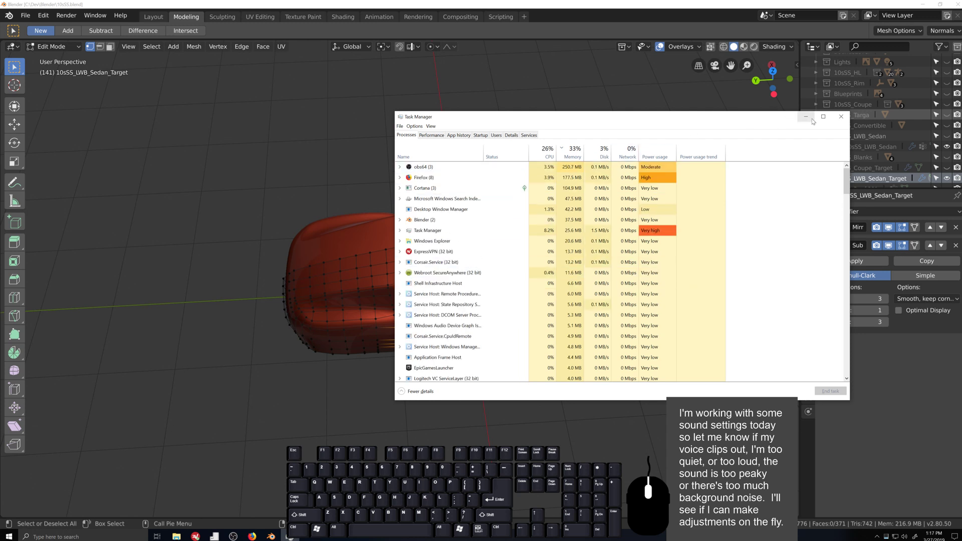
pyautogui.click(841, 117)
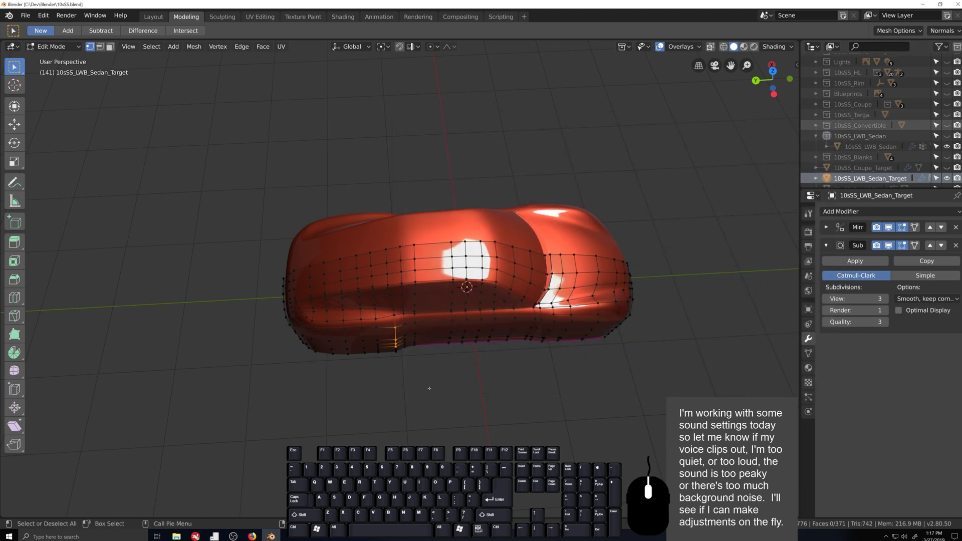
# - Select the full vertical edge loop ahead of the rear wheel area and move it forward about 0.31 m along global Y
pyautogui.moveTo(450, 415); pyautogui.dragTo(432, 320, button='middle')
pyautogui.scroll(1, 510, 417)
pyautogui.keyDown('alt'); pyautogui.click(430, 312); pyautogui.keyUp('alt')
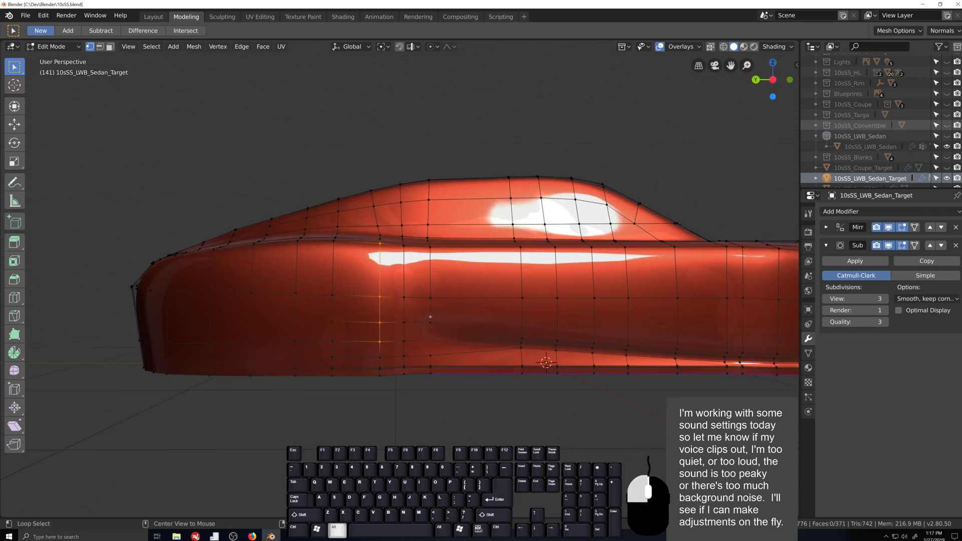
pyautogui.press('g')
pyautogui.press('y')
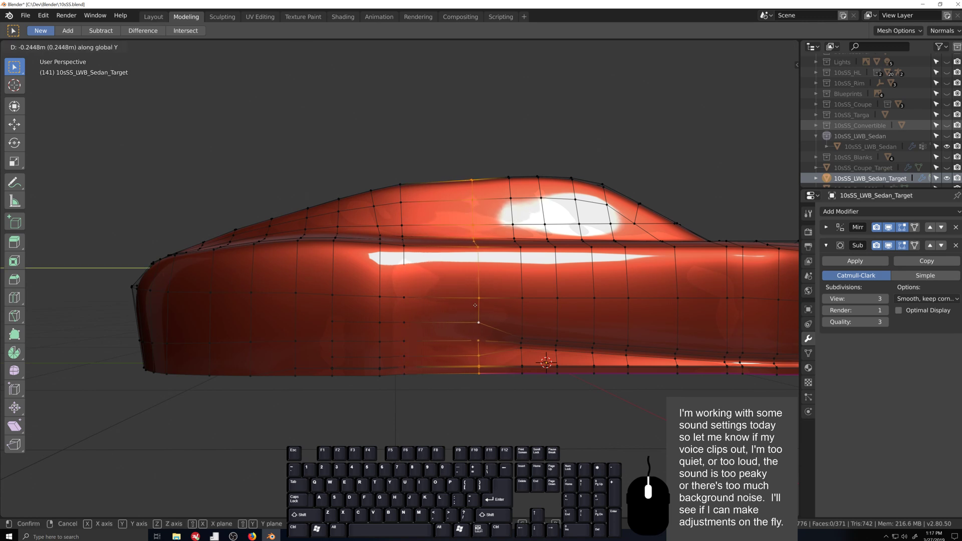
pyautogui.click(483, 305)
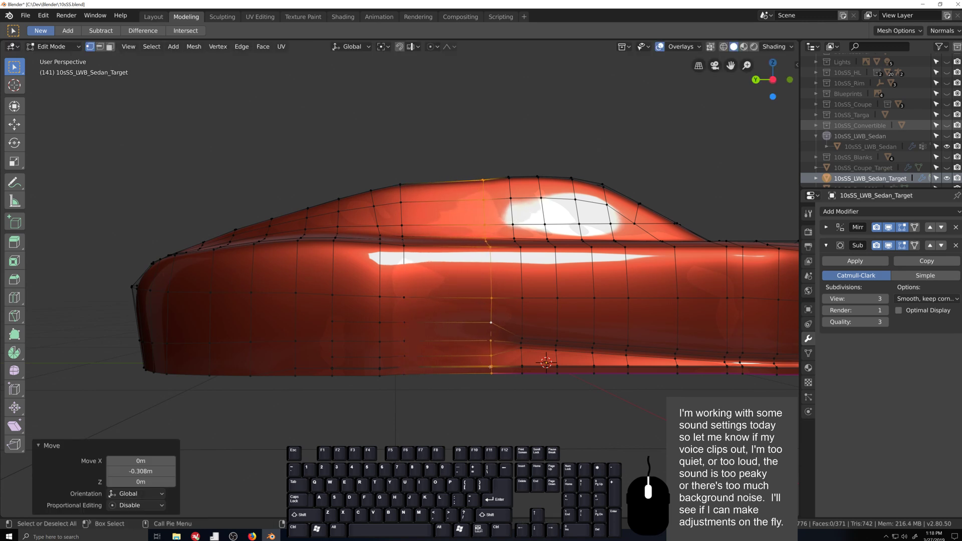
# - Make the loop's bottom vertex the active one and set the pivot point to Active Element
pyautogui.keyDown('shift'); pyautogui.click(491, 373); pyautogui.keyUp('shift')
pyautogui.press('s')
pyautogui.press('z')
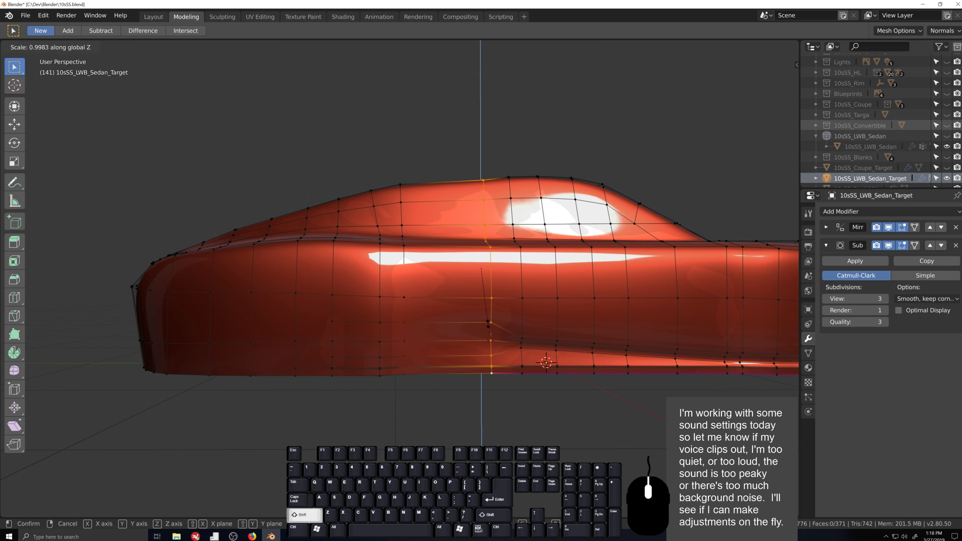
pyautogui.click(489, 333)
pyautogui.press('.')
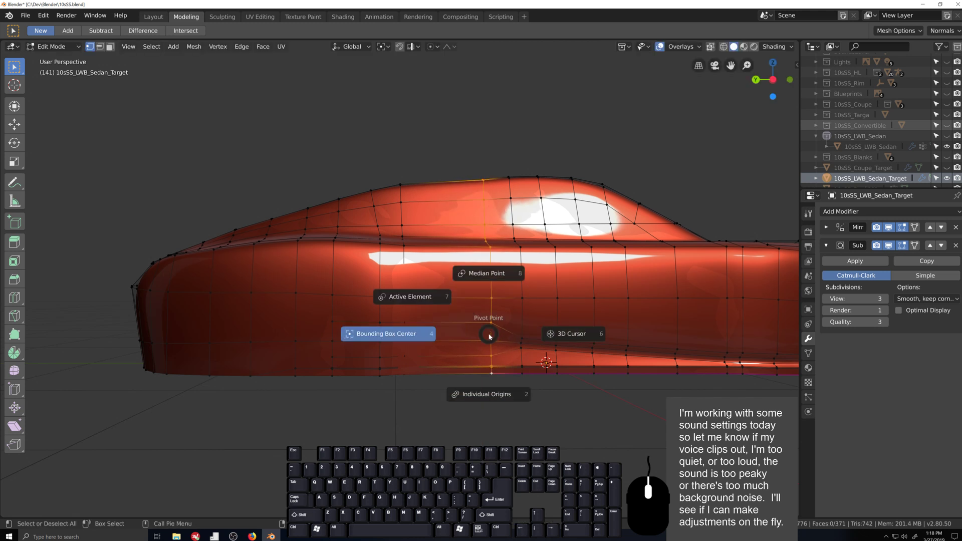
pyautogui.click(422, 302)
# - Scale the selected loop along global Z by about 1.013 in the left orthographic view
pyautogui.press('ctrl+KP_3')
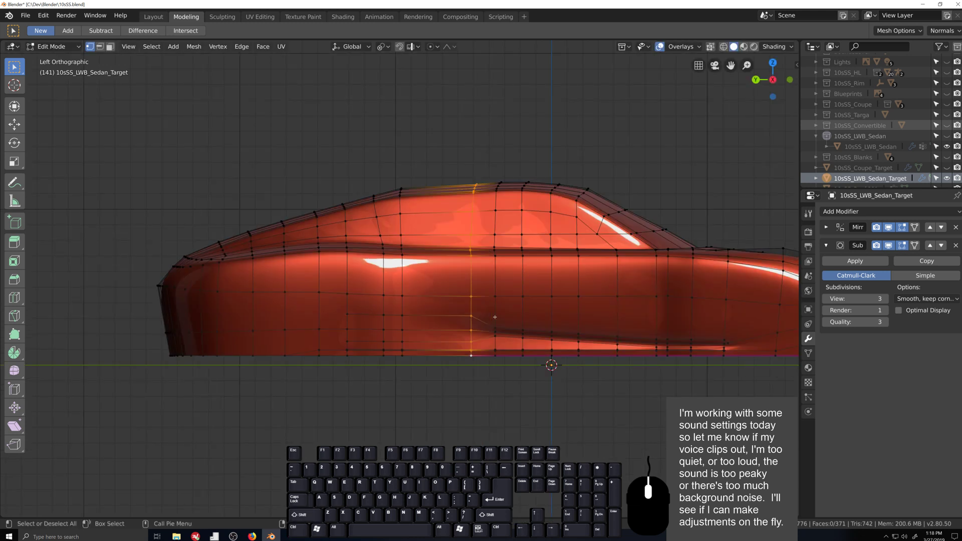
pyautogui.press('s')
pyautogui.press('z')
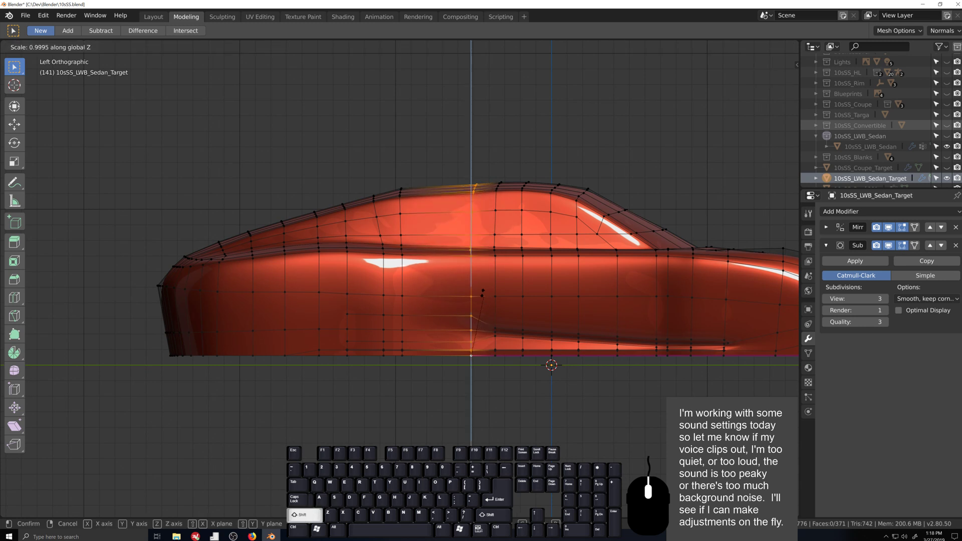
pyautogui.click(482, 287)
pyautogui.moveTo(482, 287); pyautogui.dragTo(360, 258, button='middle')
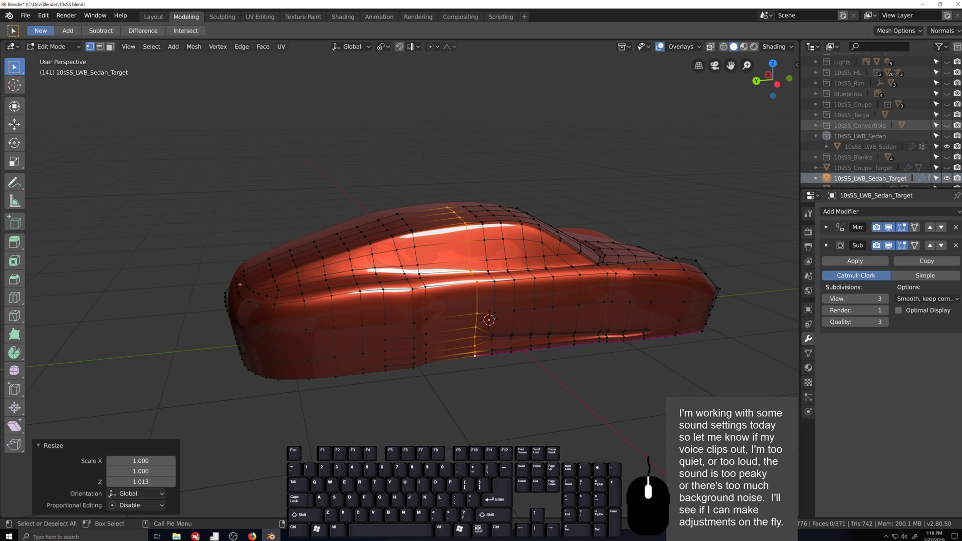
# - Select the patch of vertices on the sloping rear roof and turn on proportional editing in the left orthographic view
pyautogui.scroll(3, 291, 270)
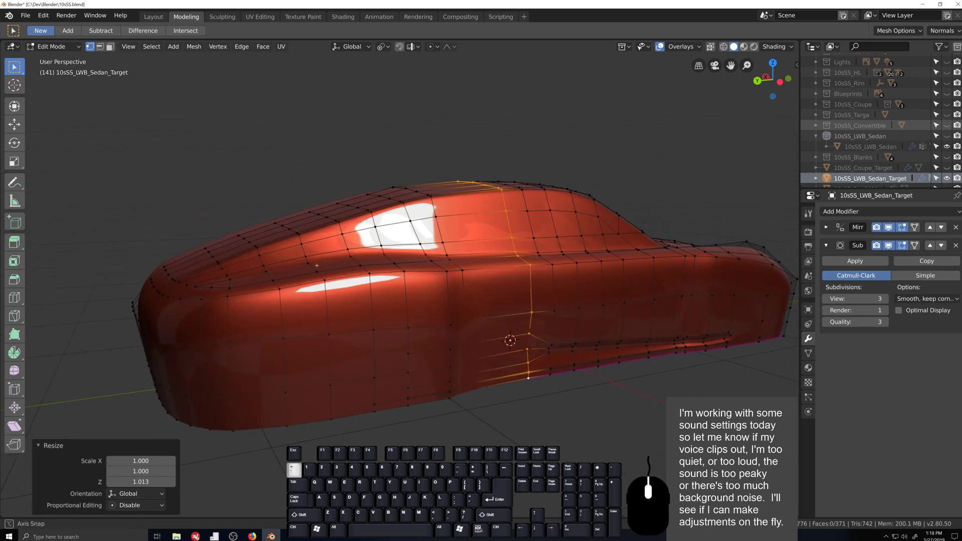
pyautogui.click(269, 232)
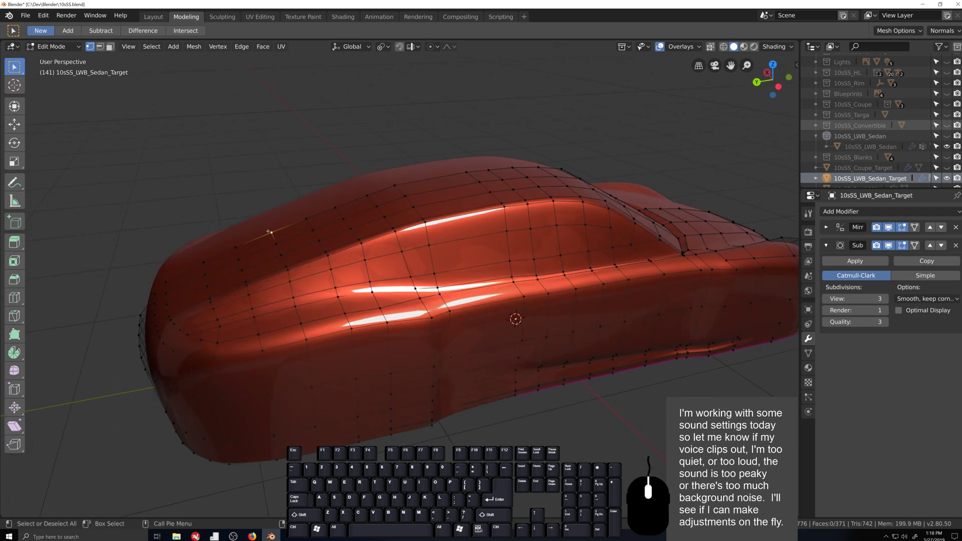
pyautogui.keyDown('ctrl'); pyautogui.keyDown('shift'); pyautogui.click(302, 259); pyautogui.keyUp('shift'); pyautogui.keyUp('ctrl')
pyautogui.press('ctrl+KP_3')
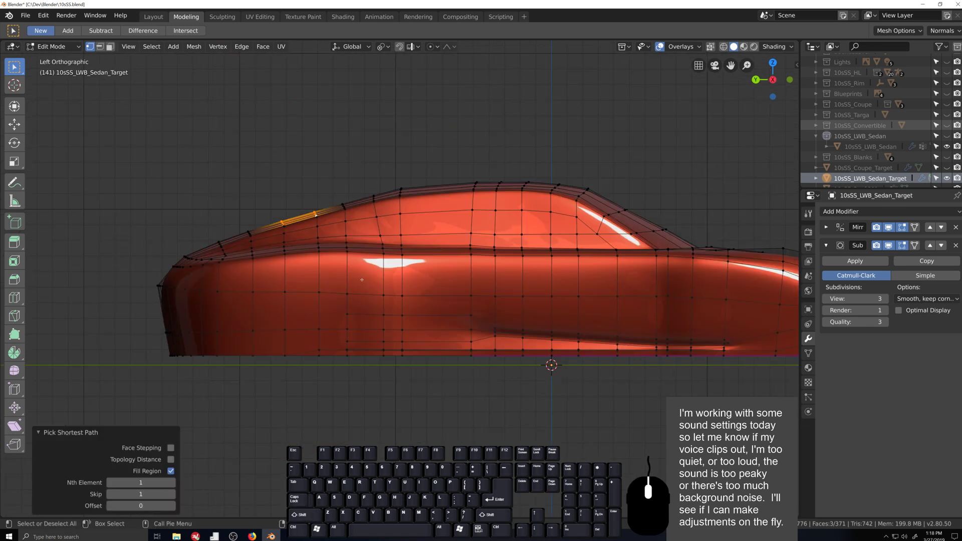
pyautogui.click(430, 46)
pyautogui.click(418, 47)
pyautogui.keyDown('shift'); pyautogui.moveTo(451, 150); pyautogui.dragTo(536, 154, button='middle'); pyautogui.keyUp('shift')
pyautogui.press('g')
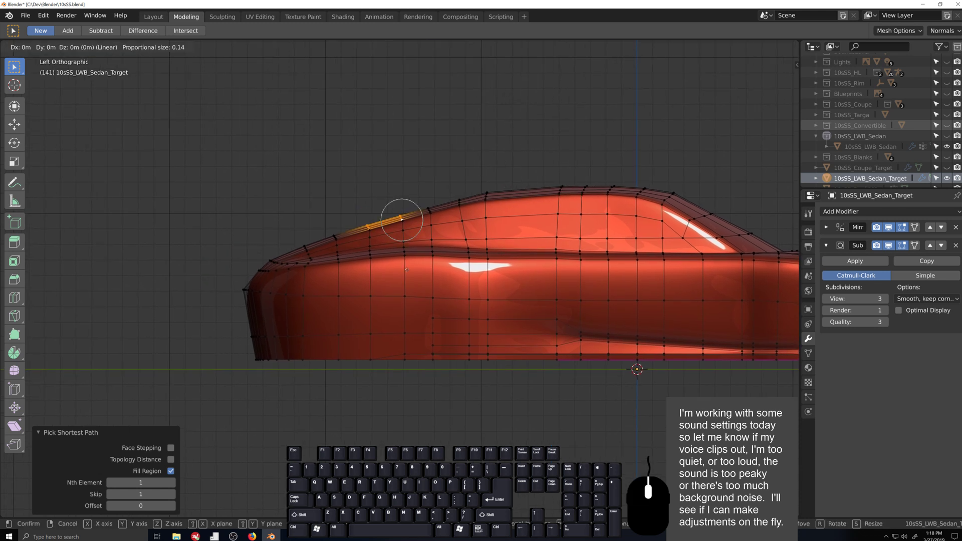
pyautogui.press('z')
pyautogui.scroll(-11, 407, 269)
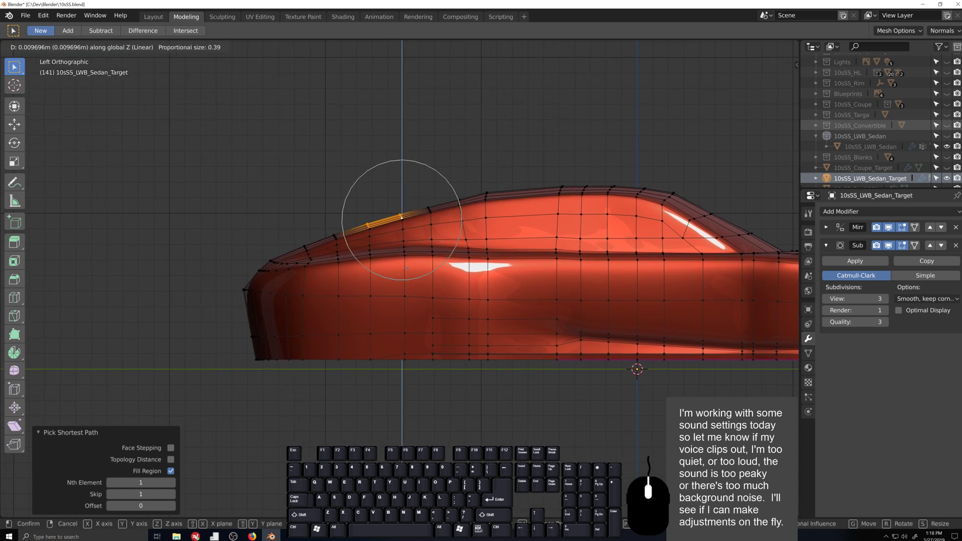
pyautogui.scroll(-6, 406, 269)
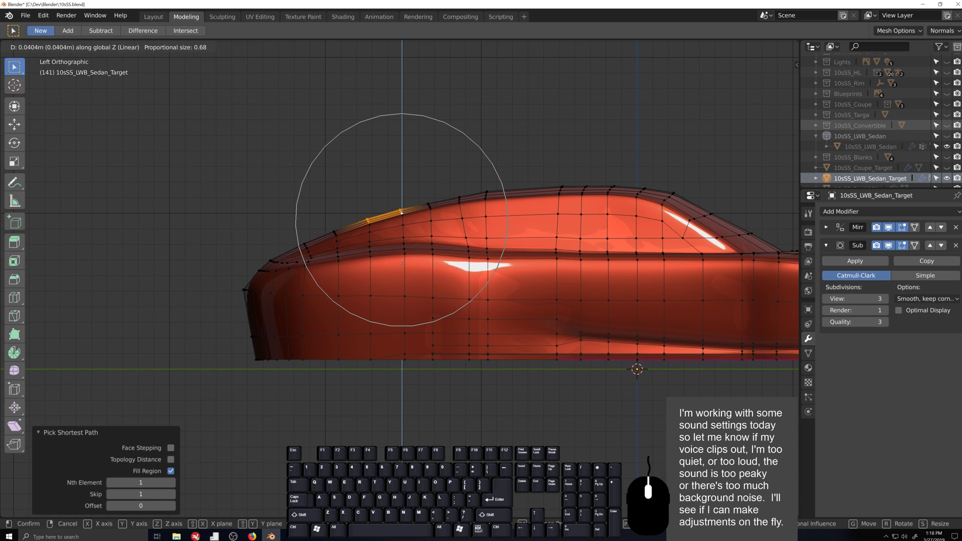
pyautogui.scroll(3, 401, 261)
pyautogui.scroll(-4, 399, 261)
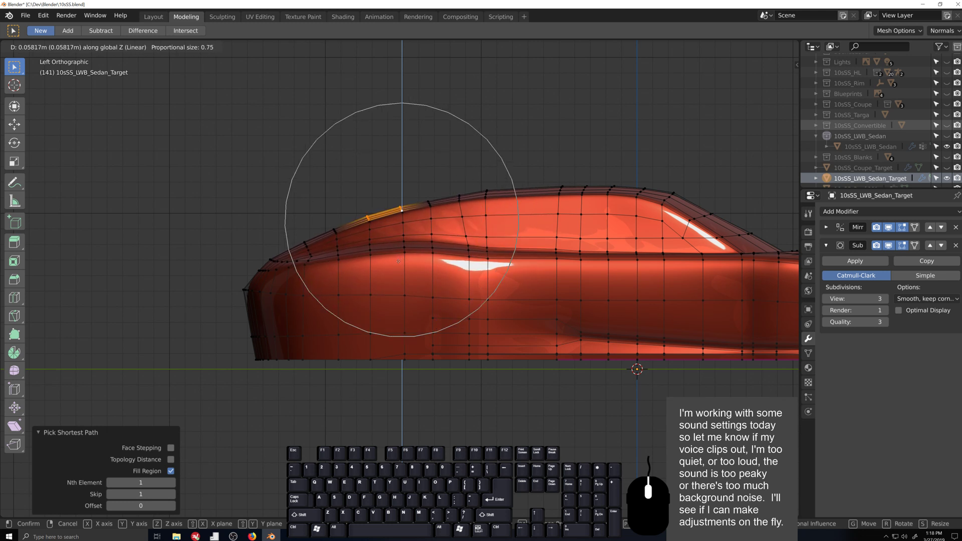
pyautogui.click(397, 261)
# - Hide the shoulder-line edge loops and the linked lower body, leaving only the cabin and hood section visible
pyautogui.moveTo(397, 261); pyautogui.dragTo(399, 291, button='middle')
pyautogui.keyDown('alt'); pyautogui.click(398, 290); pyautogui.keyUp('alt')
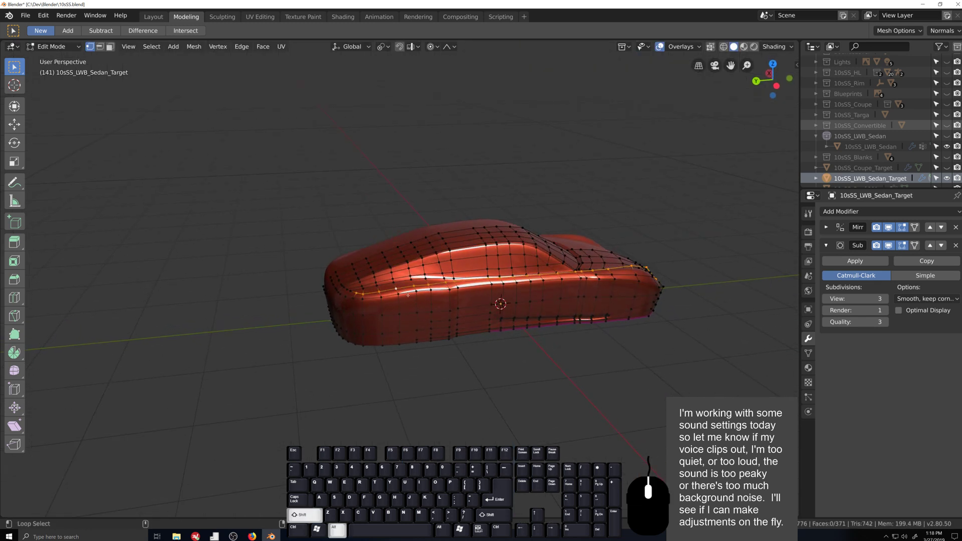
pyautogui.keyDown('alt'); pyautogui.keyDown('shift'); pyautogui.click(340, 283); pyautogui.keyUp('shift'); pyautogui.keyUp('alt')
pyautogui.keyDown('alt'); pyautogui.keyDown('shift'); pyautogui.click(338, 282); pyautogui.keyUp('shift'); pyautogui.keyUp('alt')
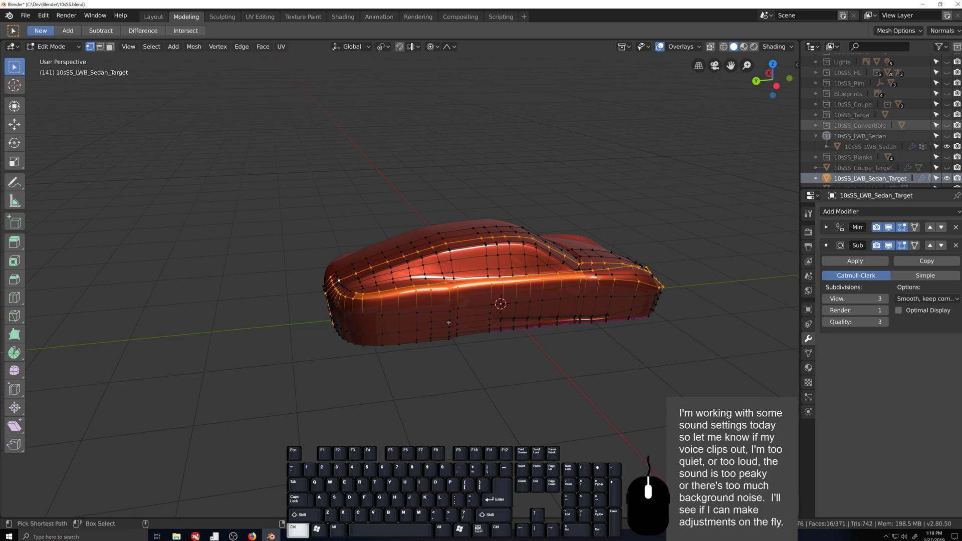
pyautogui.hotkey('ctrl', 'z')
pyautogui.keyDown('alt'); pyautogui.keyDown('shift'); pyautogui.click(339, 282); pyautogui.keyUp('shift'); pyautogui.keyUp('alt')
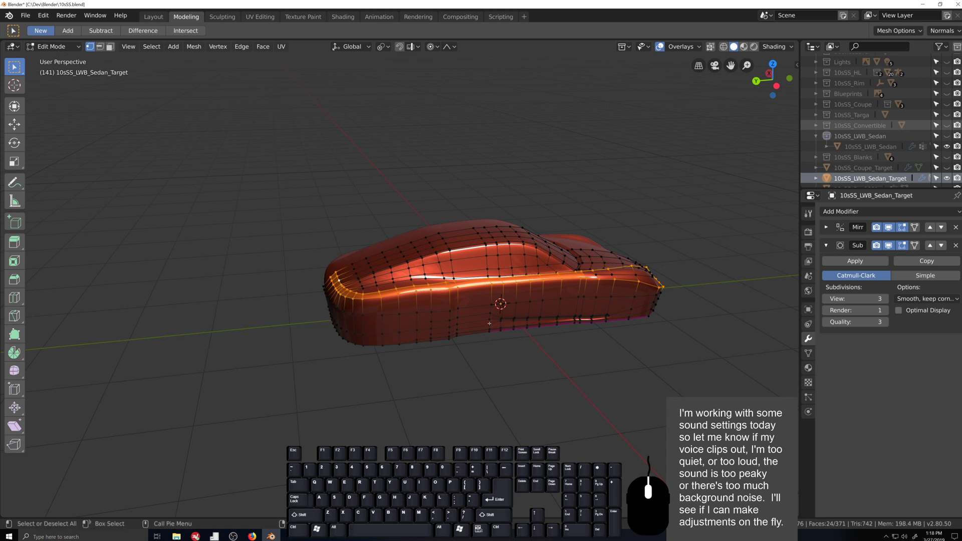
pyautogui.press('h')
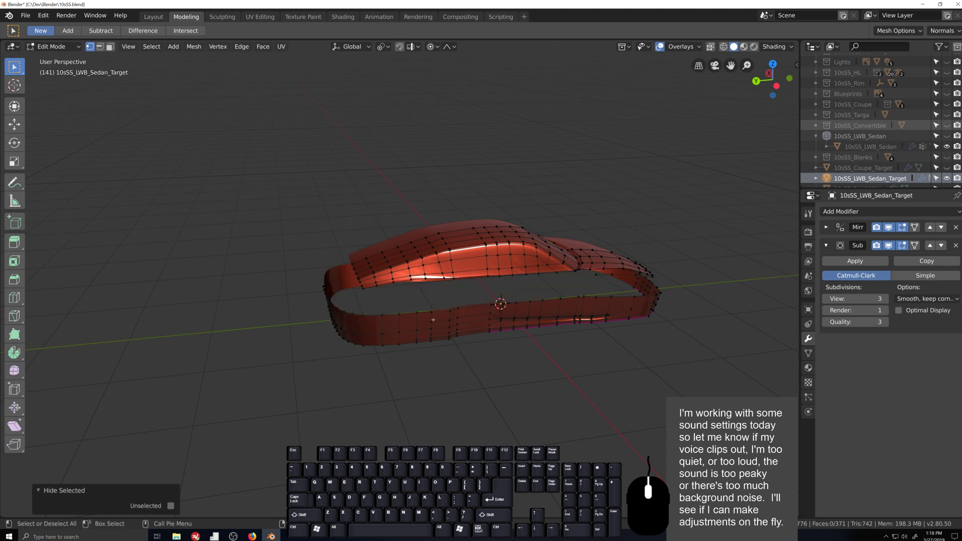
pyautogui.press('l')
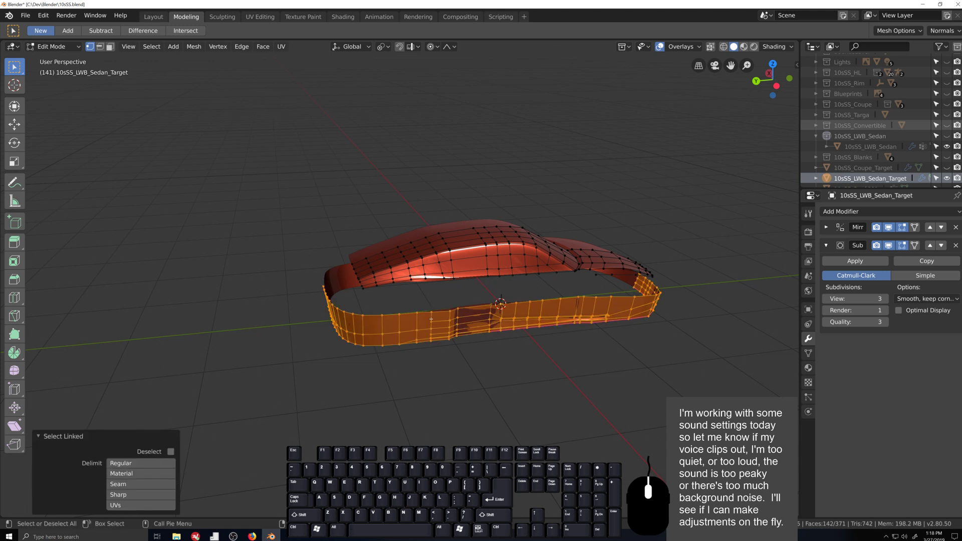
pyautogui.press('h')
# - Select the short run of vertices on the rear roof slope and raise it about 0.084 m along global Z with proportional size 0.75
pyautogui.click(385, 250)
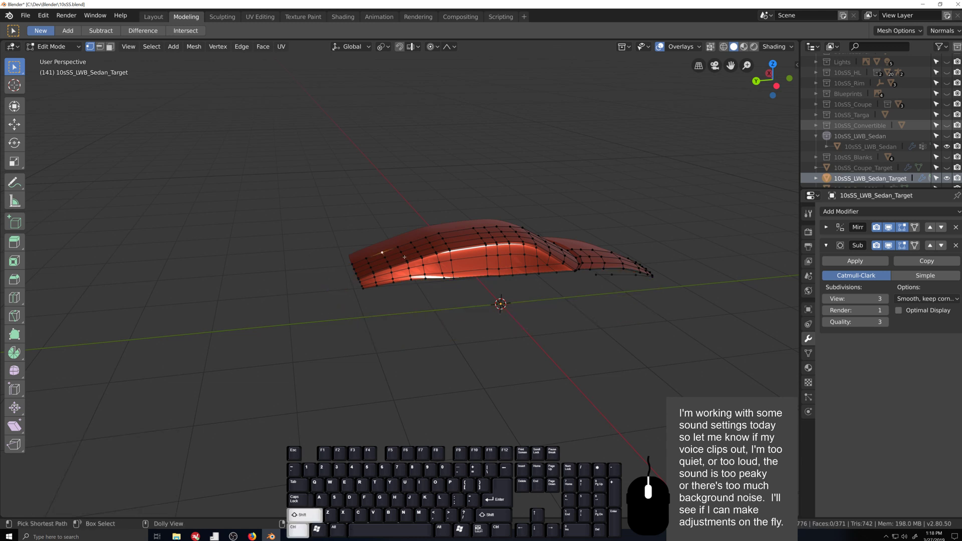
pyautogui.keyDown('ctrl'); pyautogui.click(396, 253); pyautogui.keyUp('ctrl')
pyautogui.press('ctrl+KP_3')
pyautogui.scroll(4, 397, 275)
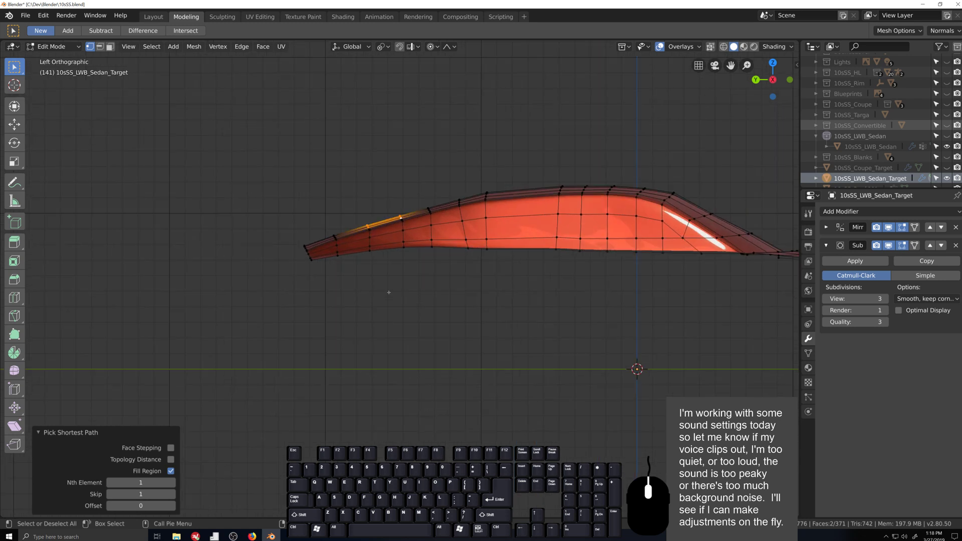
pyautogui.press('g')
pyautogui.press('z')
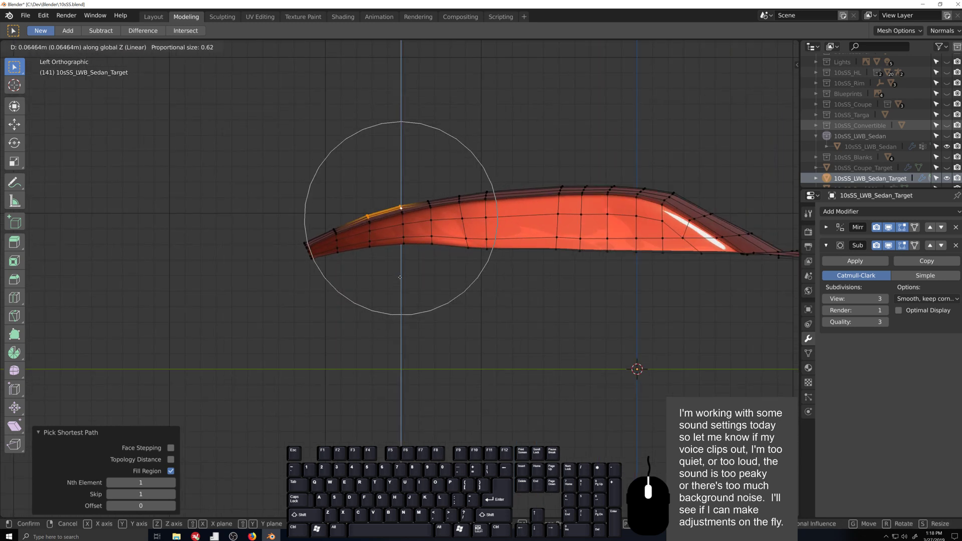
pyautogui.scroll(-2, 400, 276)
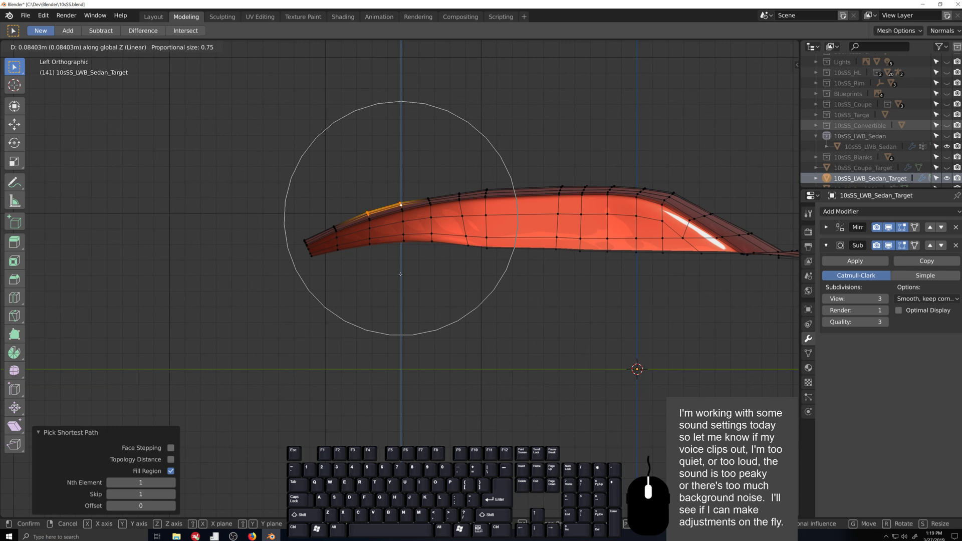
pyautogui.click(401, 274)
# - Reveal the hidden geometry and add two evenly spaced vertical loop cuts in the wide gap ahead of the rear wheel area
pyautogui.hotkey('alt', 'h')
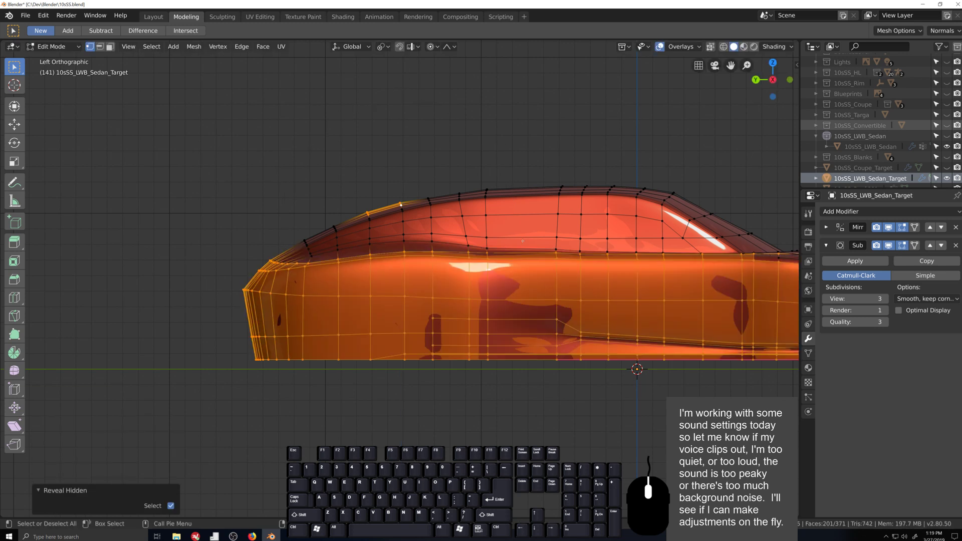
pyautogui.hotkey('ctrl', 'r')
pyautogui.scroll(1, 514, 231)
pyautogui.click(514, 231)
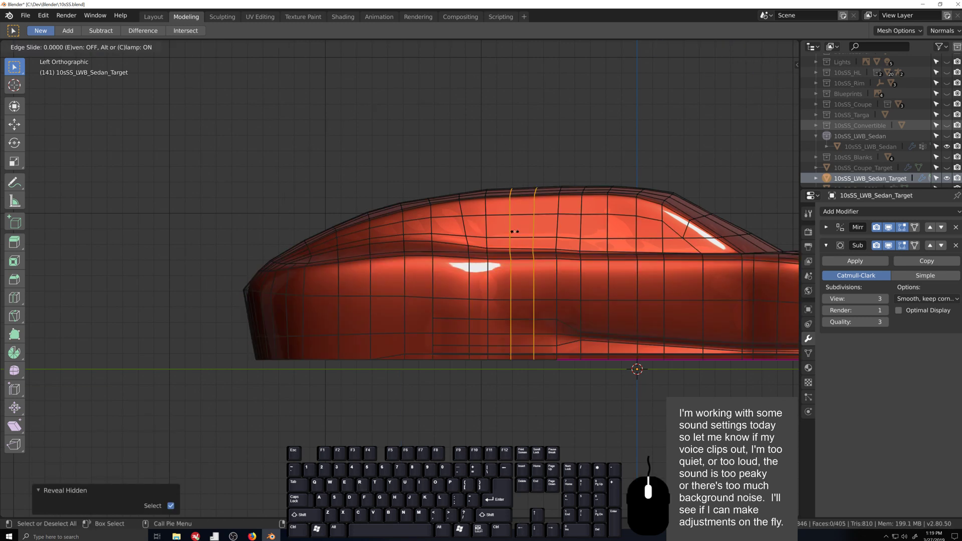
pyautogui.rightClick(515, 232)
# - Select the small patch of vertices on the sloping rear roof and lower it about 0.011 m along global Z
pyautogui.moveTo(515, 232); pyautogui.dragTo(420, 300, button='middle')
pyautogui.scroll(1, 392, 277)
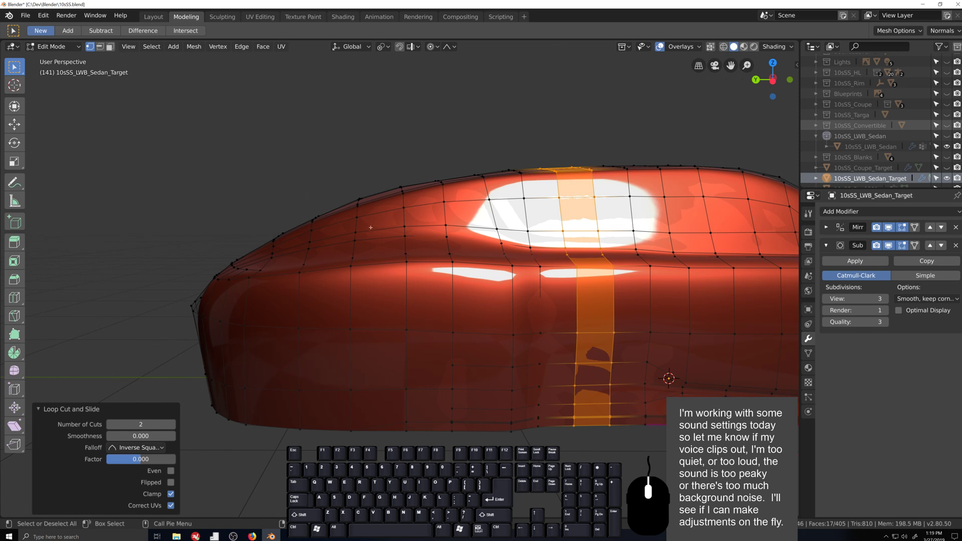
pyautogui.moveTo(370, 228); pyautogui.dragTo(411, 255, button='middle')
pyautogui.click(358, 195)
pyautogui.keyDown('ctrl'); pyautogui.keyDown('shift'); pyautogui.click(406, 205); pyautogui.keyUp('shift'); pyautogui.keyUp('ctrl')
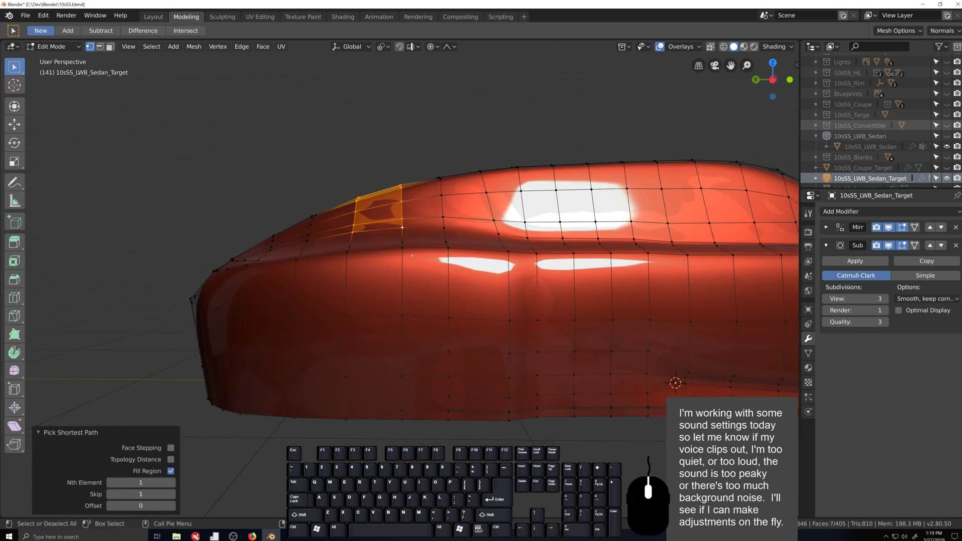
pyautogui.click(429, 46)
pyautogui.click(441, 55)
pyautogui.press('ctrl+KP_3')
pyautogui.scroll(2, 417, 142)
pyautogui.press('g')
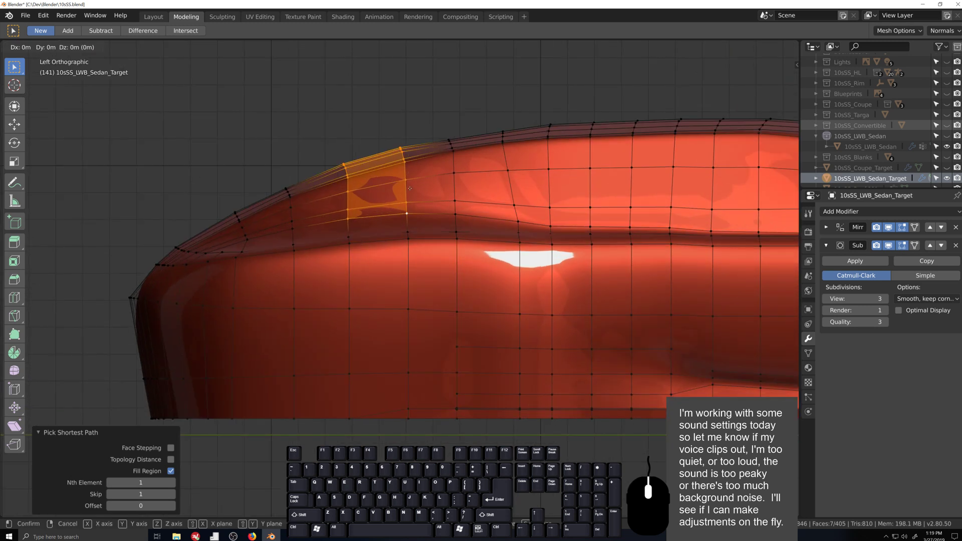
pyautogui.press('z')
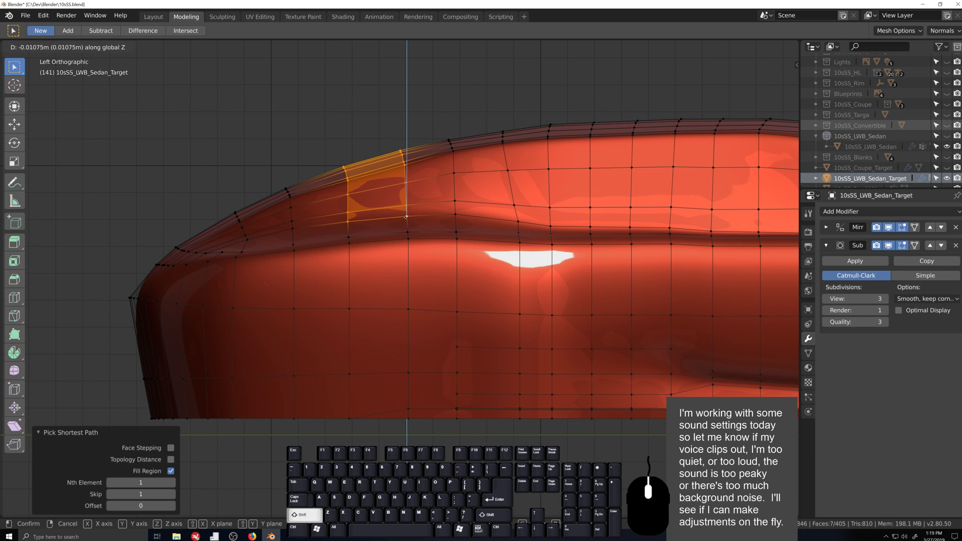
pyautogui.click(406, 216)
# - Select the row of vertices along the base of the rear cabin side and lower it about 0.017 m along global Z
pyautogui.moveTo(406, 217); pyautogui.dragTo(534, 281, button='middle')
pyautogui.press('Tab')
pyautogui.press('Tab')
pyautogui.scroll(3, 526, 288)
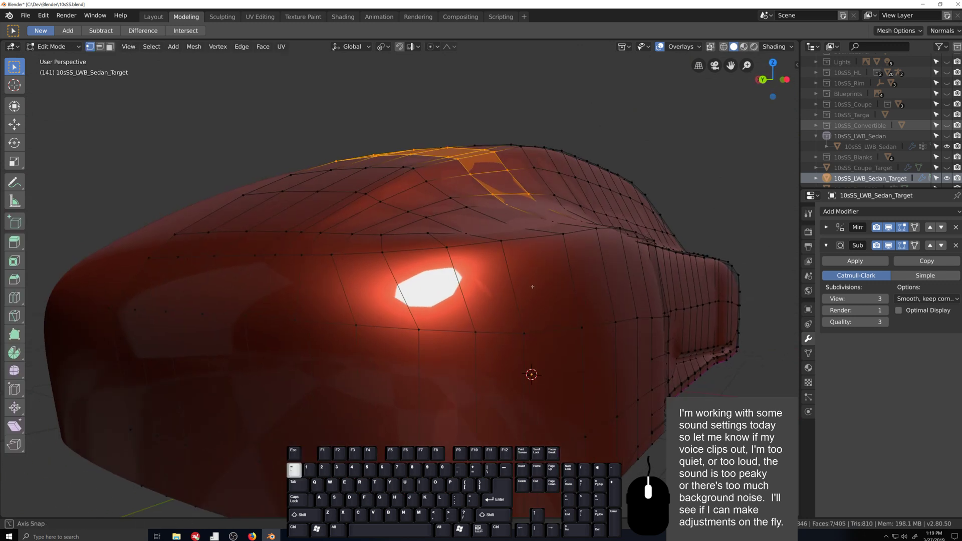
pyautogui.click(352, 259)
pyautogui.moveTo(353, 260); pyautogui.dragTo(311, 289, button='middle')
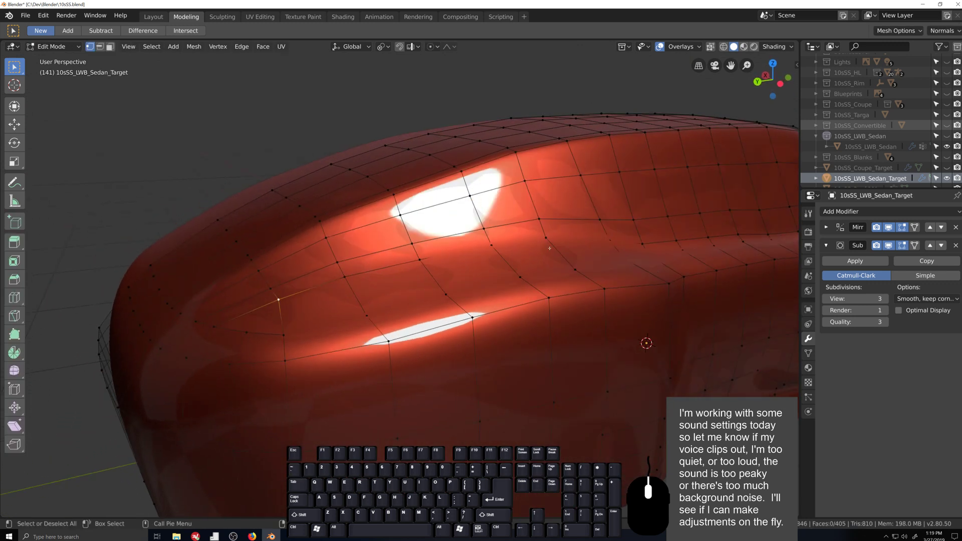
pyautogui.keyDown('ctrl'); pyautogui.click(604, 244); pyautogui.keyUp('ctrl')
pyautogui.moveTo(604, 244); pyautogui.dragTo(568, 248, button='middle')
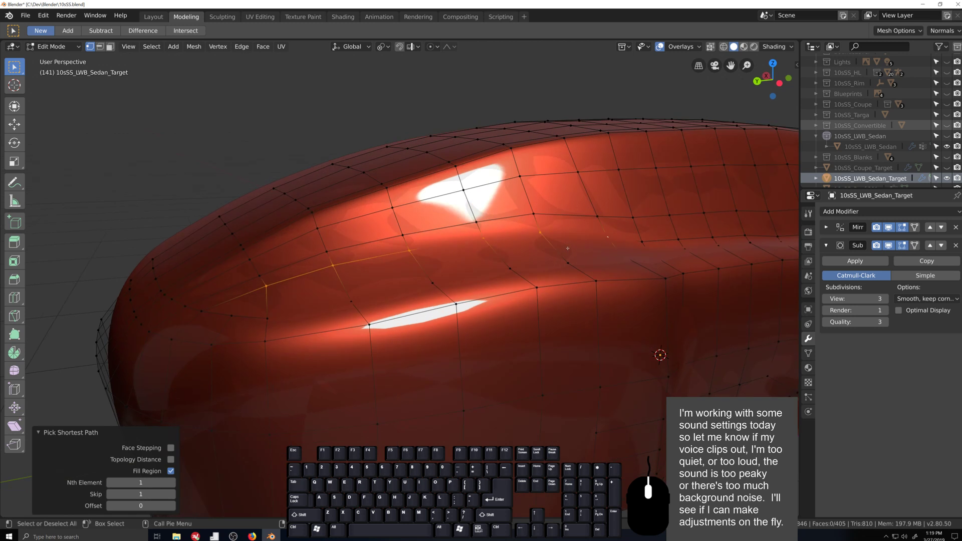
pyautogui.press('g')
pyautogui.press('z')
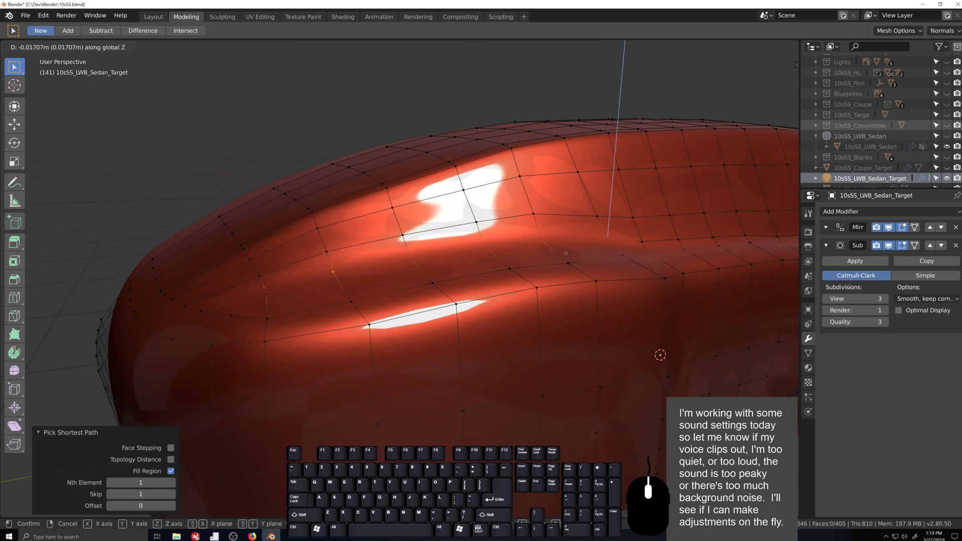
pyautogui.click(566, 253)
pyautogui.scroll(-3, 565, 253)
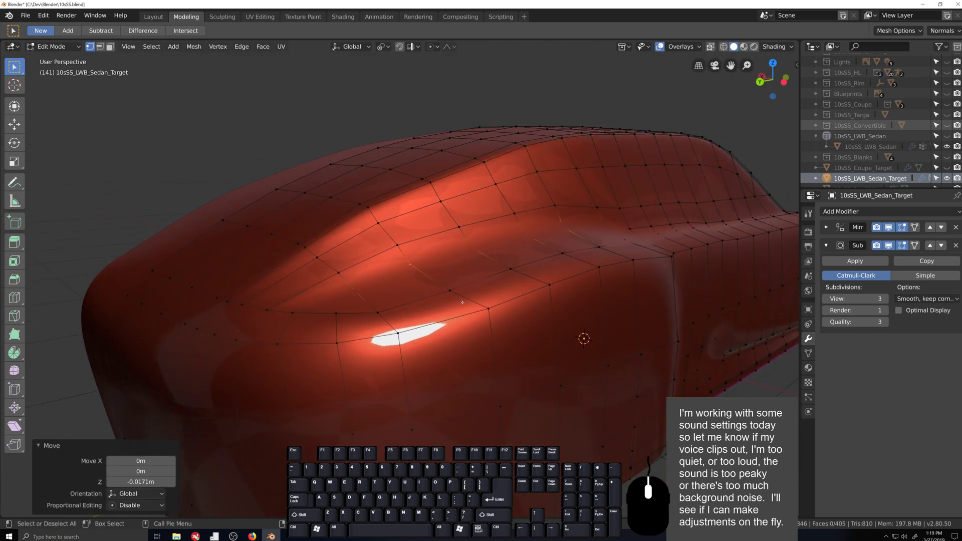
# - Inspect the reshaped body without its wireframe, return to object mode and hide 10sSS_LWB_Sedan_Target
pyautogui.press('`')
pyautogui.moveTo(526, 302); pyautogui.dragTo(504, 314, button='middle')
pyautogui.scroll(-3, 539, 303)
pyautogui.scroll(1, 497, 311)
pyautogui.press('Tab')
pyautogui.press('Tab')
pyautogui.scroll(-1, 932, 150)
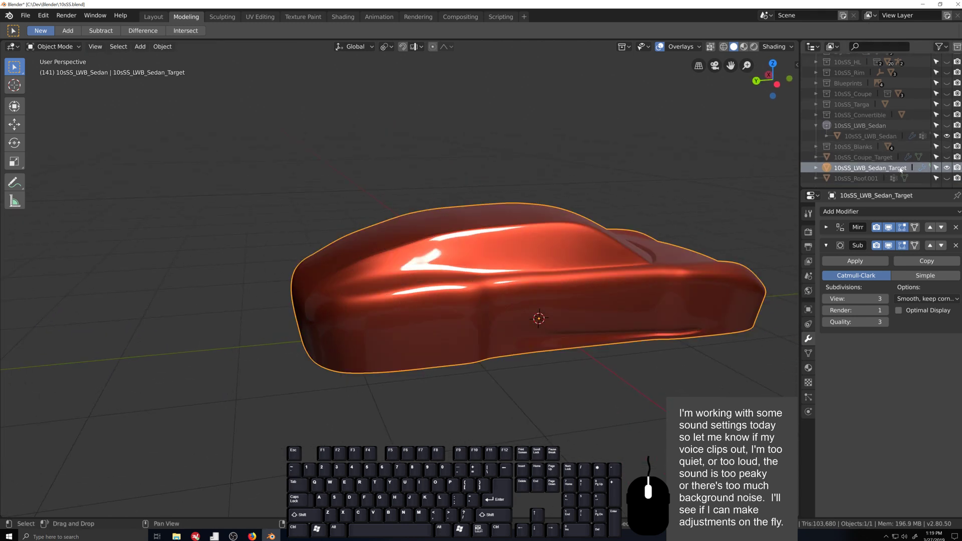
pyautogui.click(947, 168)
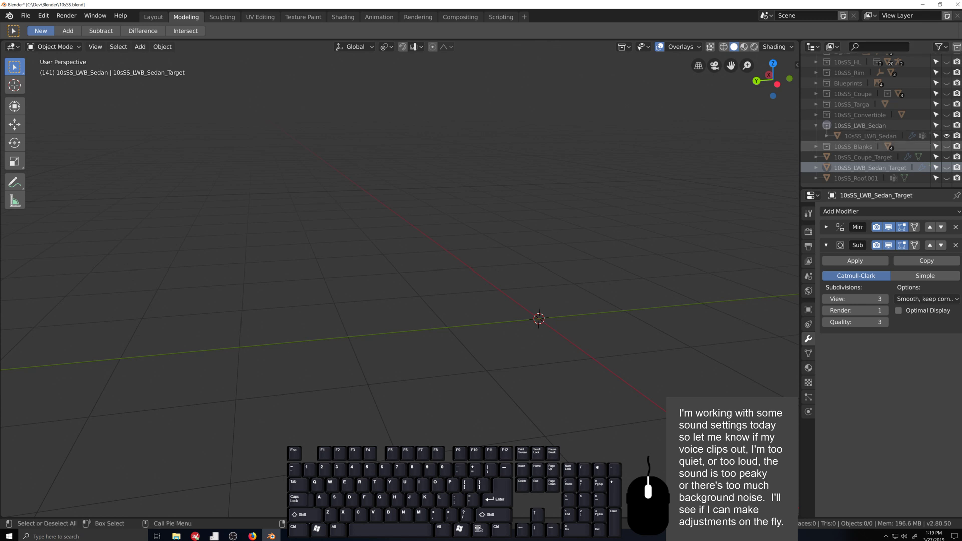
pyautogui.press('shift')
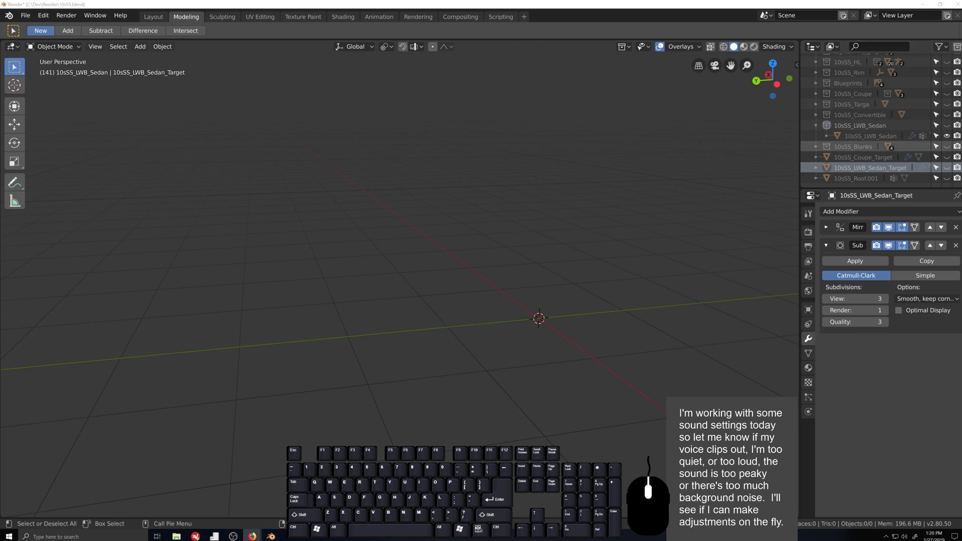
pyautogui.press('space')
pyautogui.press('shift')
pyautogui.press('space')
pyautogui.press('space')
pyautogui.scroll(-2, 524, 317)
pyautogui.scroll(2, 518, 323)
pyautogui.scroll(-2, 514, 328)
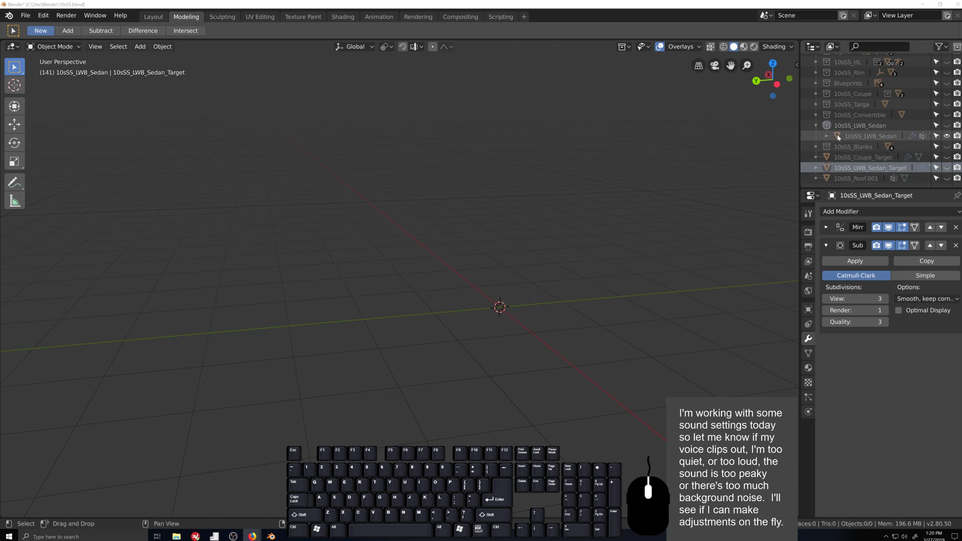
# - Show the 10sSS_LWB_Sedan collection, select its car body and enter edit mode
pyautogui.click(946, 126)
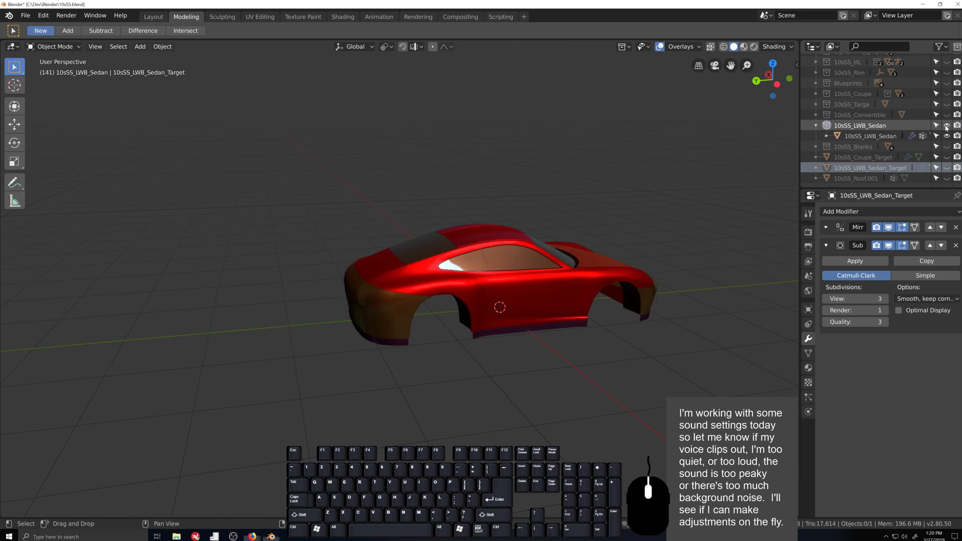
pyautogui.click(477, 302)
pyautogui.scroll(1, 563, 426)
pyautogui.moveTo(566, 419)
pyautogui.mouseDown(button='middle')
pyautogui.moveTo(545, 411)
pyautogui.moveTo(555, 432)
pyautogui.mouseUp(button='middle')
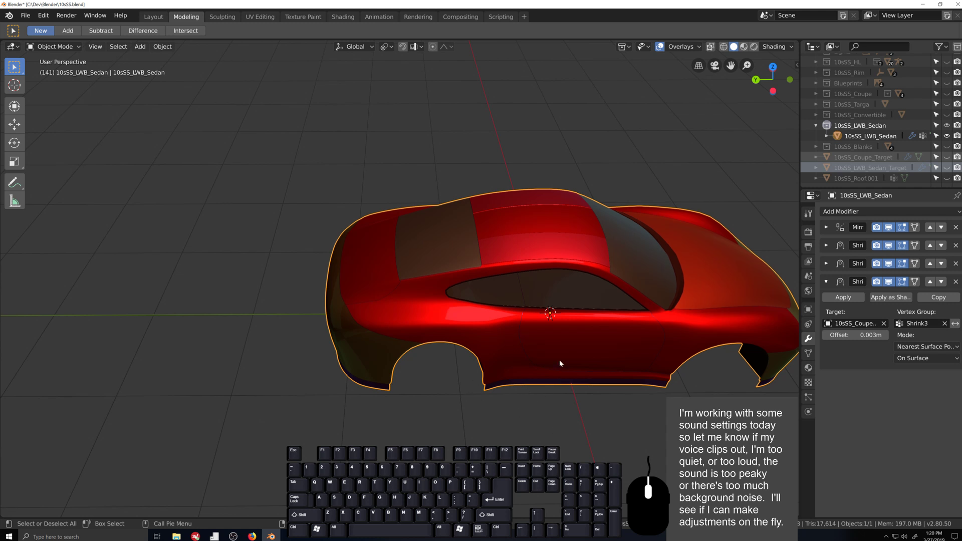
pyautogui.moveTo(559, 360); pyautogui.dragTo(550, 335, button='middle')
pyautogui.press('Tab')
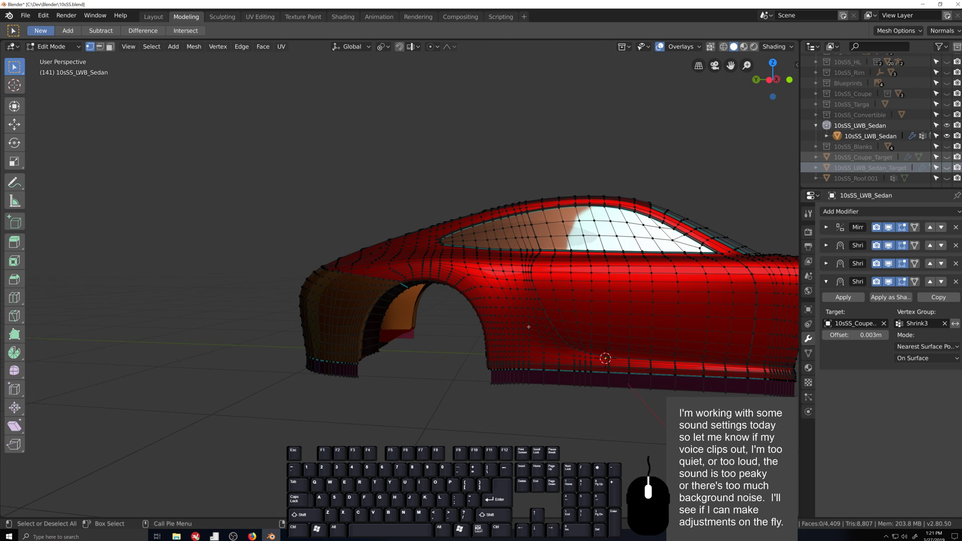
# - Hide the vertical edge loop ahead of the rear wheel arch and the leftover sill vertices, isolating the rear section from the front
pyautogui.keyDown('alt'); pyautogui.click(528, 326); pyautogui.keyUp('alt')
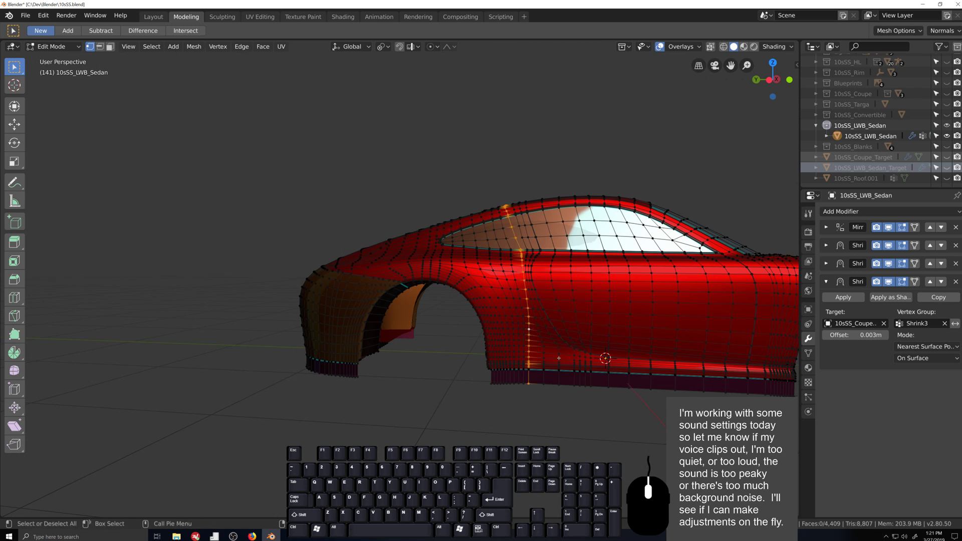
pyautogui.moveTo(559, 358); pyautogui.dragTo(561, 356, button='middle')
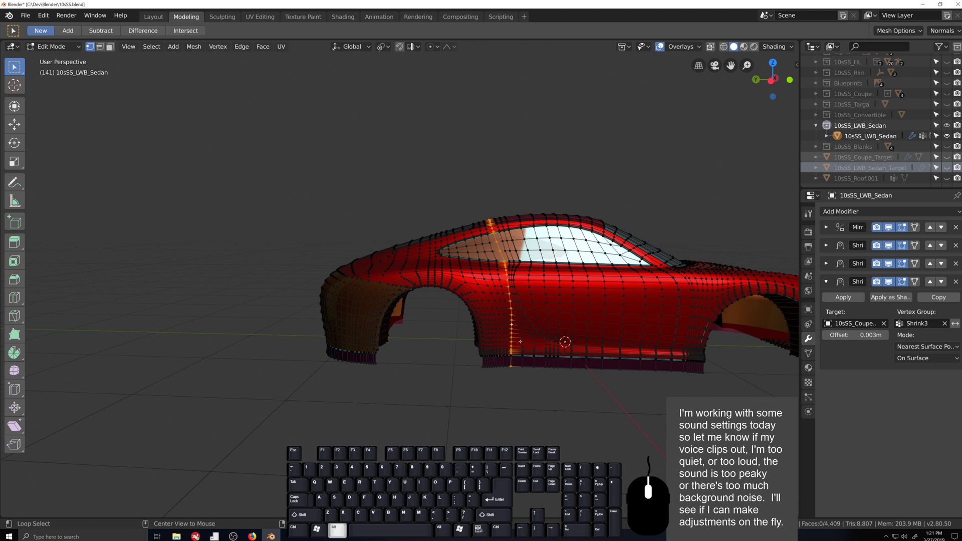
pyautogui.press('h')
pyautogui.scroll(3, 614, 382)
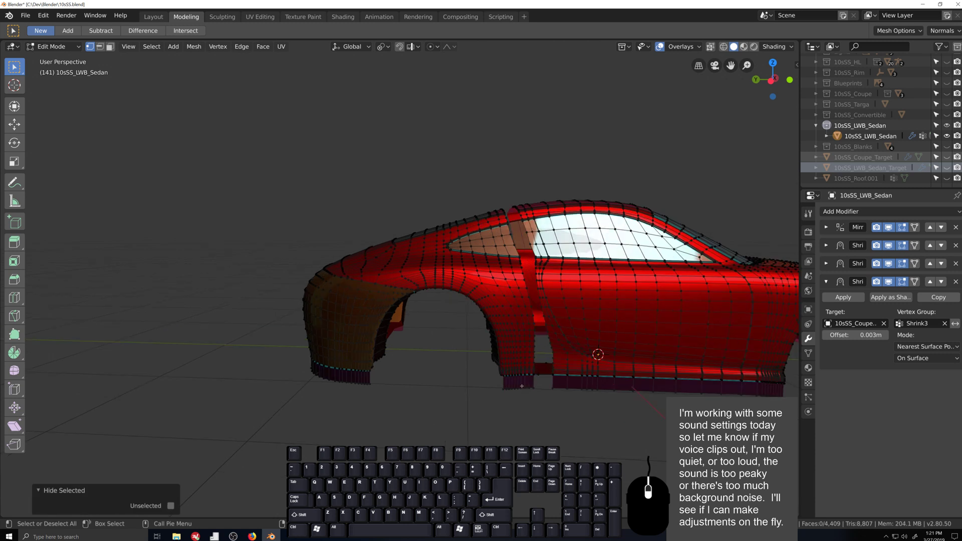
pyautogui.keyDown('alt'); pyautogui.click(575, 396); pyautogui.keyUp('alt')
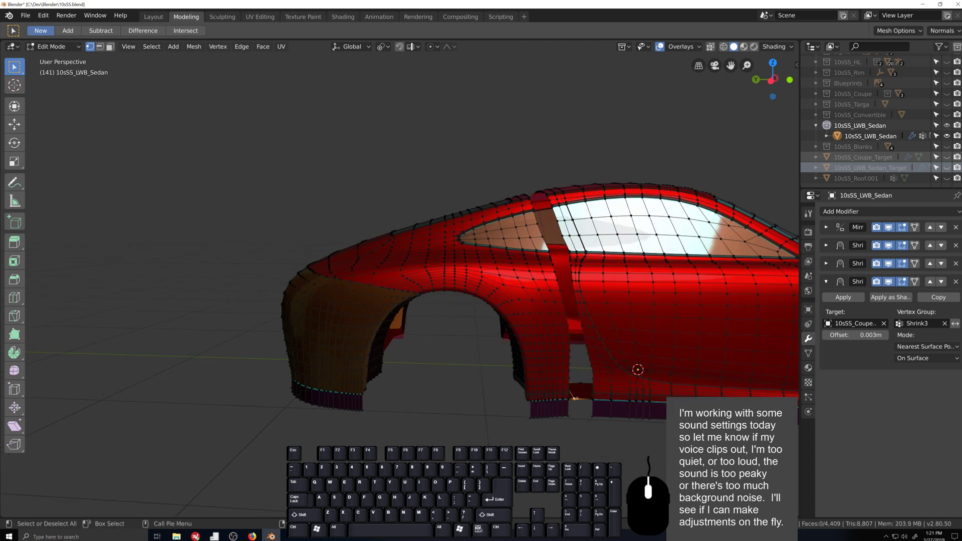
pyautogui.press('h')
pyautogui.scroll(-2, 575, 398)
pyautogui.moveTo(575, 398); pyautogui.dragTo(455, 334, button='middle')
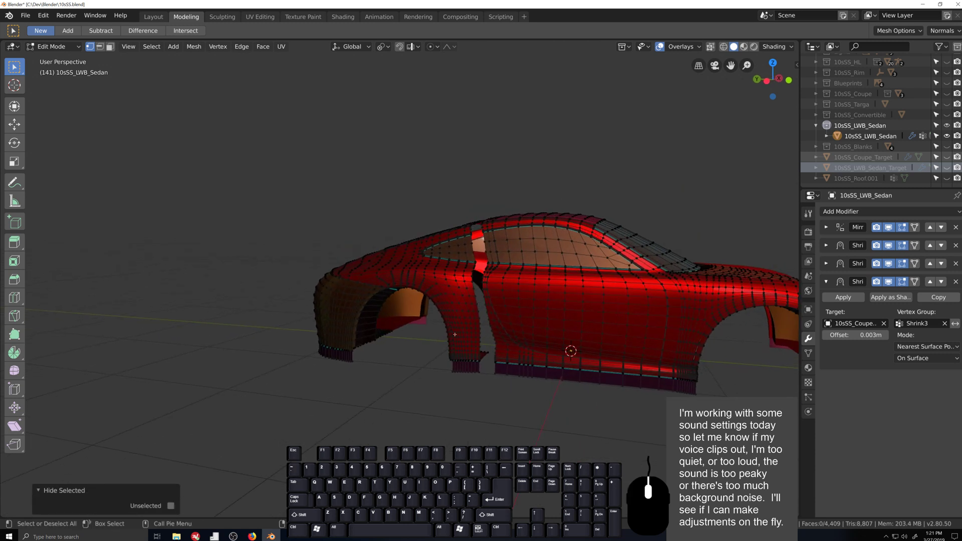
# - Select the linked rear body geometry, show 10sSS_LWB_Sedan_Target as reference, and move the selection about 0.287 m rearward along global Y in left view
pyautogui.press('l')
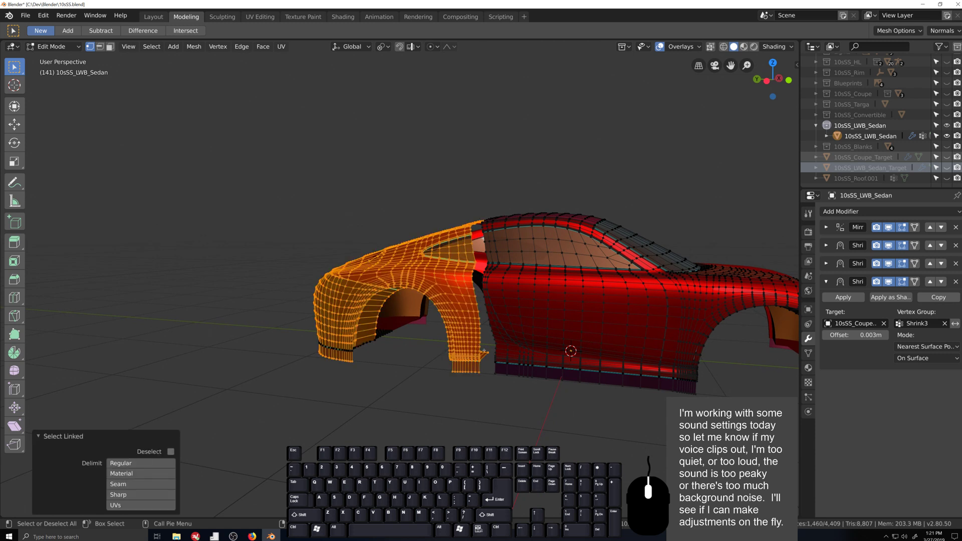
pyautogui.press('l')
pyautogui.press('ctrl+KP_3')
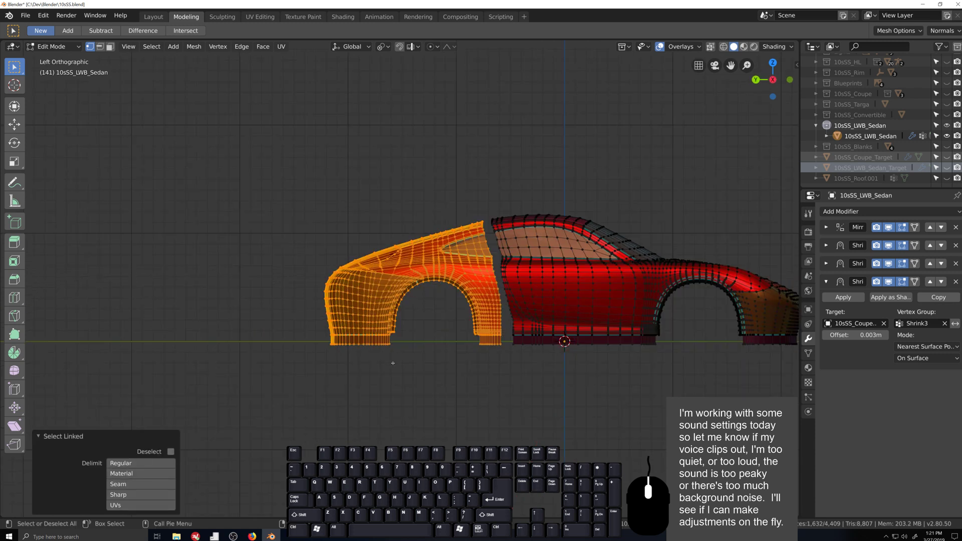
pyautogui.click(946, 156)
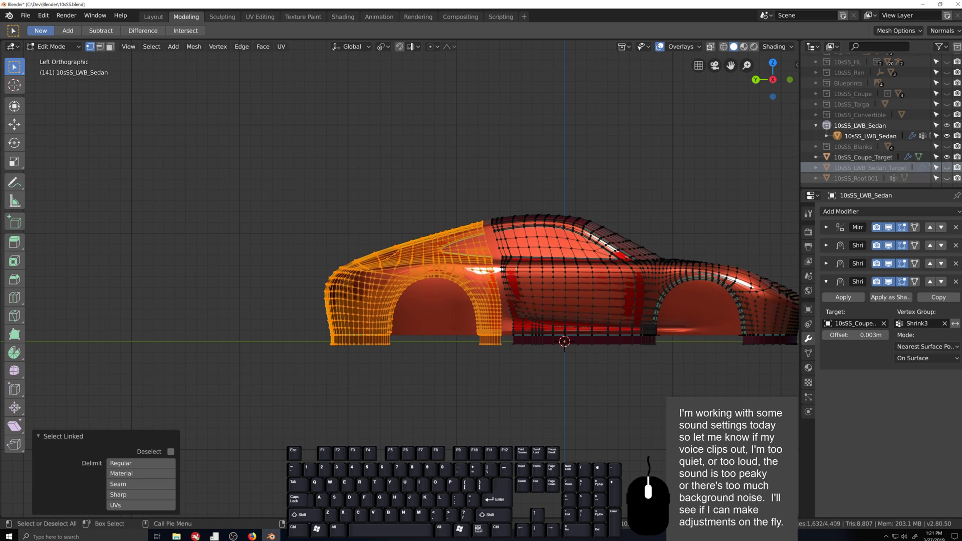
pyautogui.click(947, 157)
pyautogui.click(946, 168)
pyautogui.scroll(2, 494, 335)
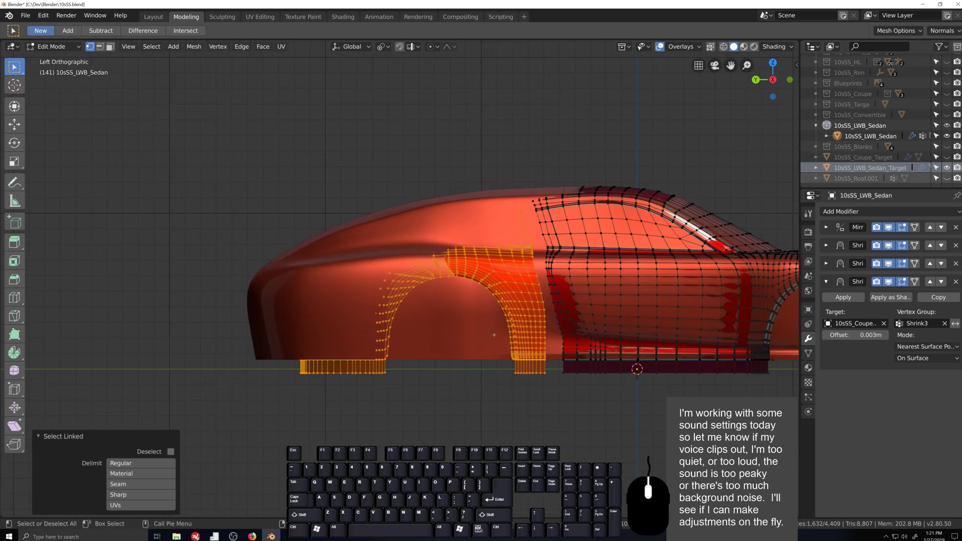
pyautogui.scroll(1, 494, 335)
pyautogui.press('g')
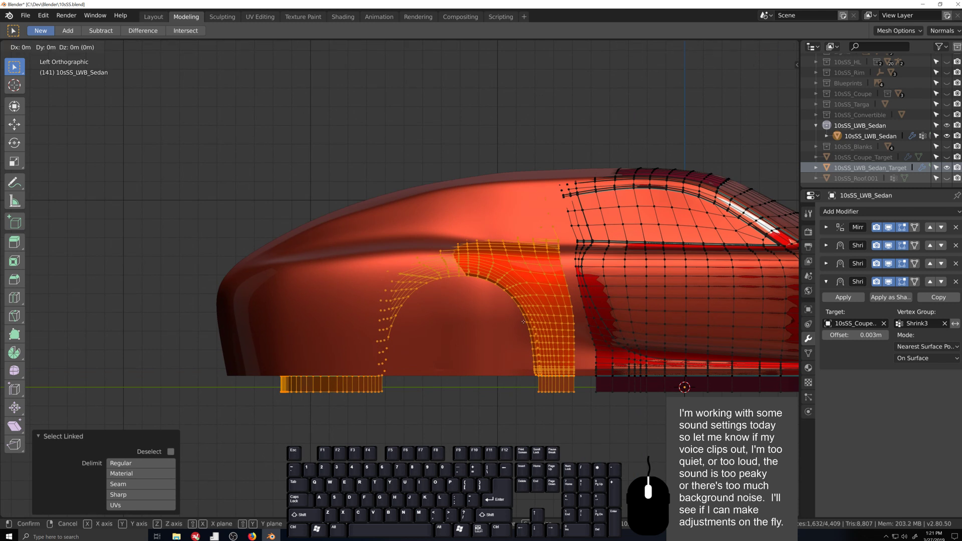
pyautogui.press('z')
pyautogui.press('y')
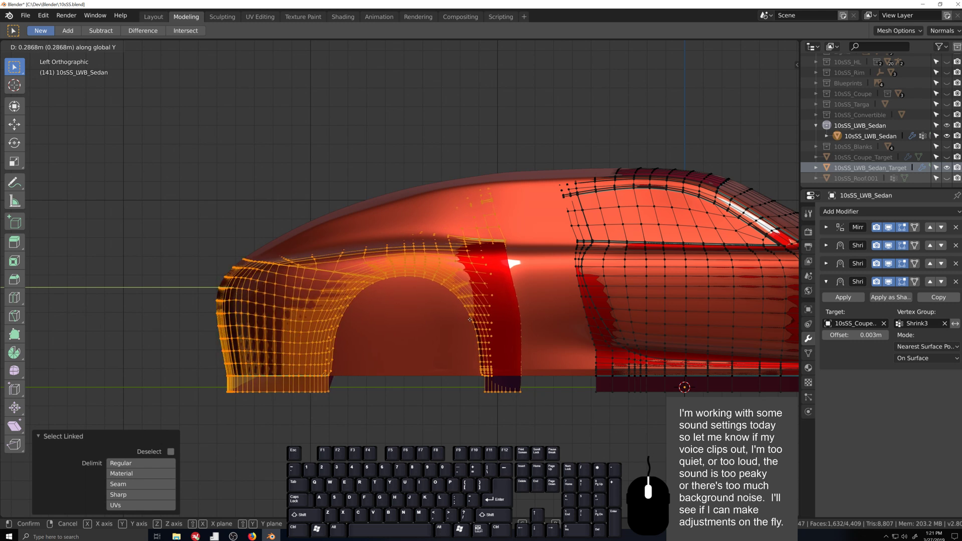
pyautogui.click(469, 319)
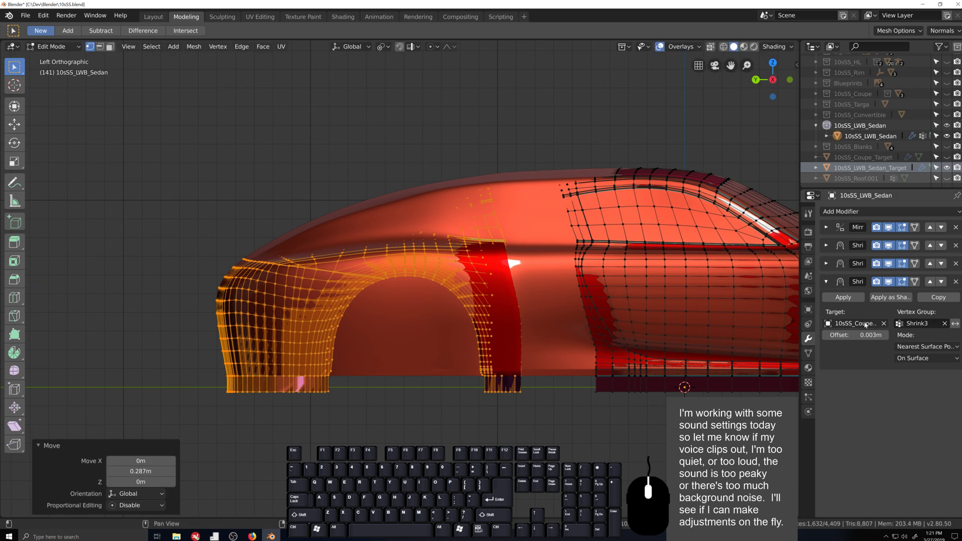
# - Set the target of the Shrinkwrap modifier using vertex group Shrink to 10sSS_LWB_Sedan_Target
pyautogui.click(825, 245)
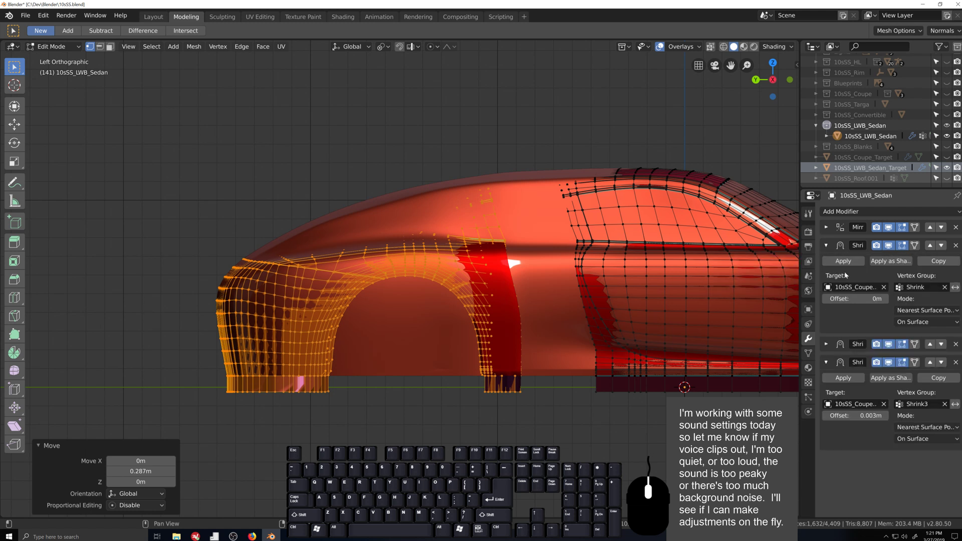
pyautogui.click(854, 287)
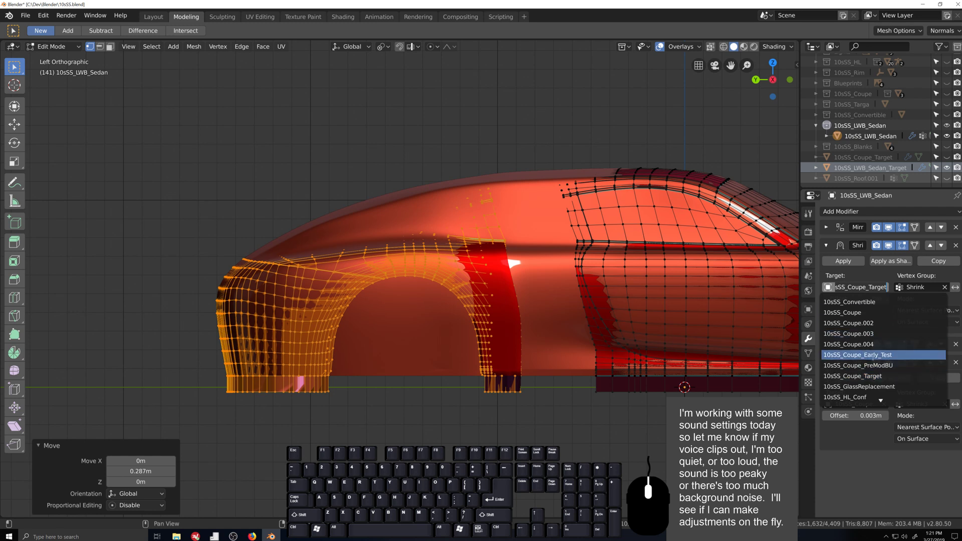
pyautogui.write('tar')
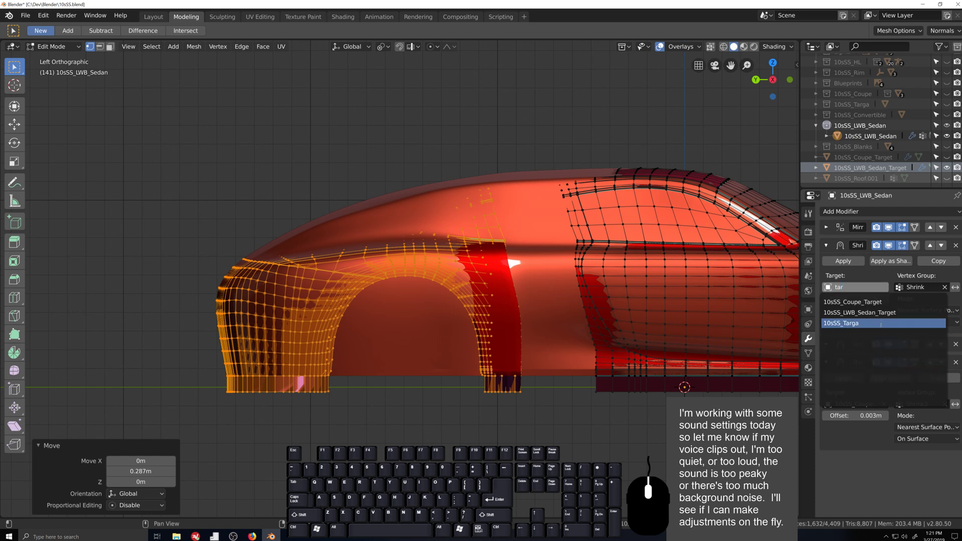
pyautogui.click(879, 311)
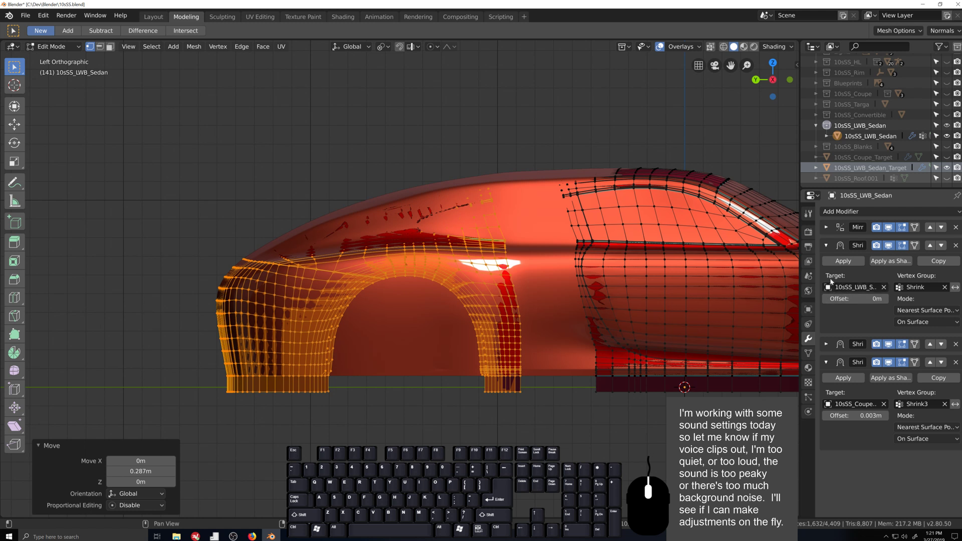
pyautogui.click(826, 245)
# - Retarget the Shrinkwrap modifier using vertex group Shrink2 to 10sSS_LWB_Sedan_Target
pyautogui.click(825, 263)
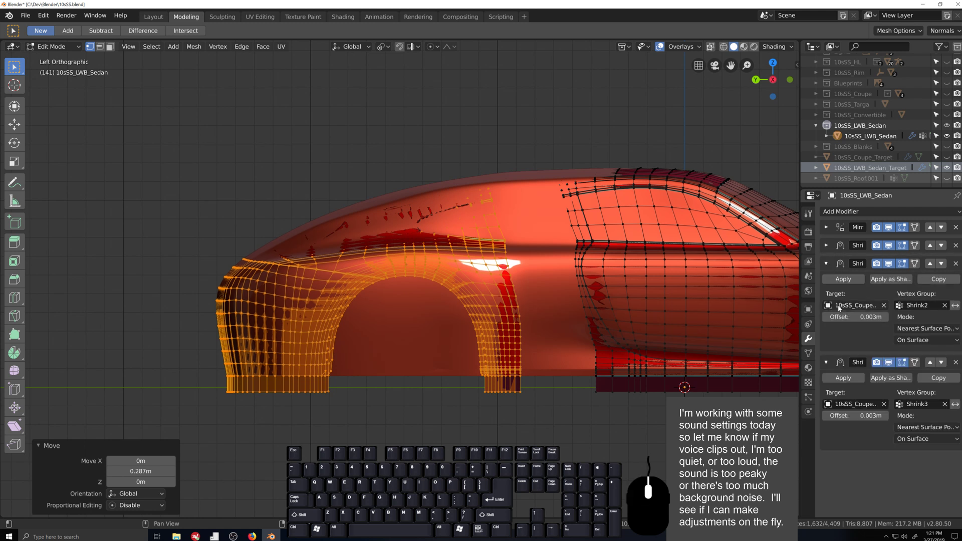
pyautogui.click(854, 305)
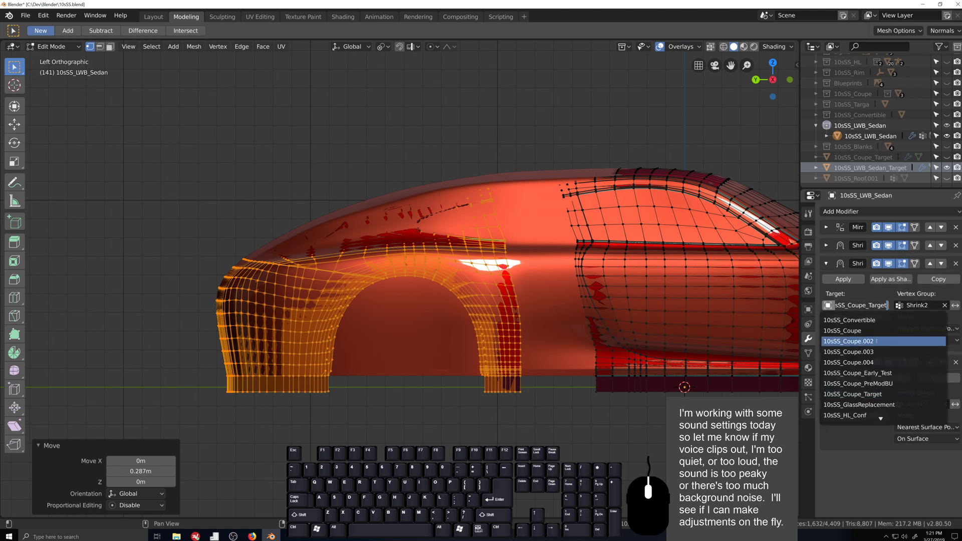
pyautogui.write('tar')
pyautogui.click(880, 329)
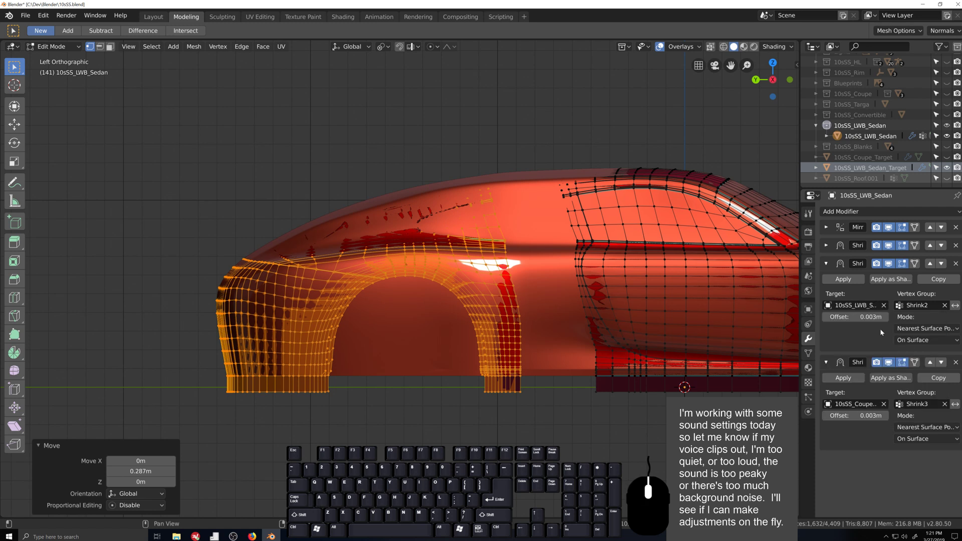
# - Retarget the Shrinkwrap modifier using vertex group Shrink3 to 10sSS_LWB_Sedan_Target and collapse the expanded modifier settings
pyautogui.click(826, 263)
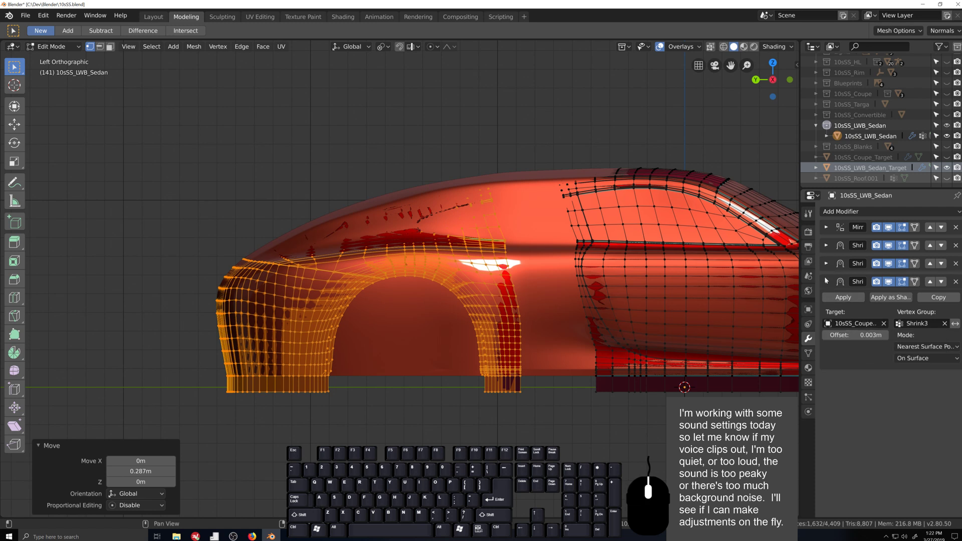
pyautogui.click(826, 282)
pyautogui.click(826, 282)
pyautogui.click(846, 323)
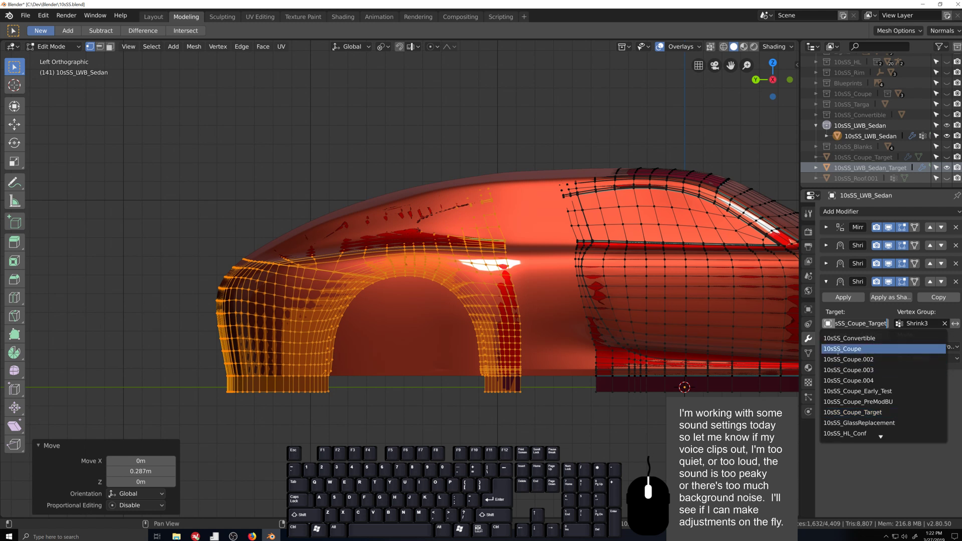
pyautogui.write('tar')
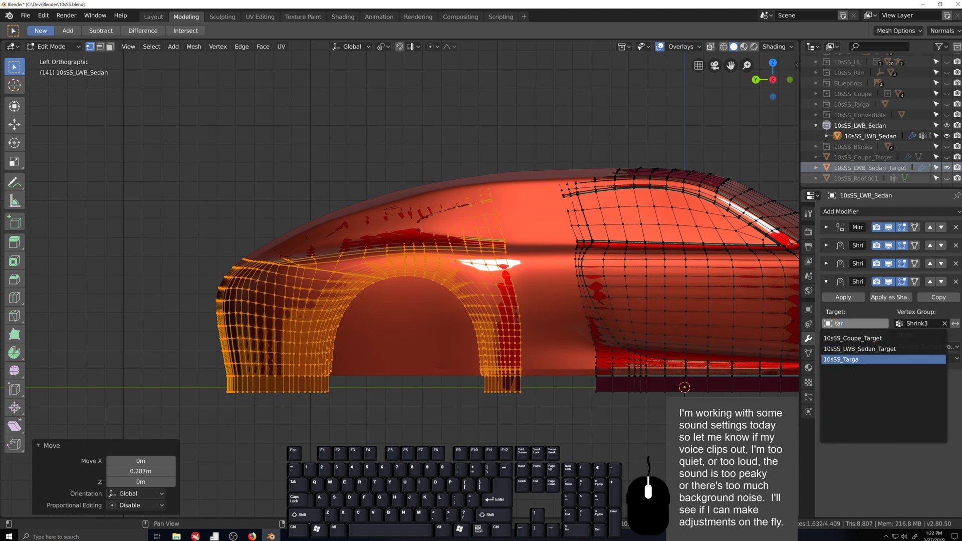
pyautogui.click(855, 346)
pyautogui.click(830, 282)
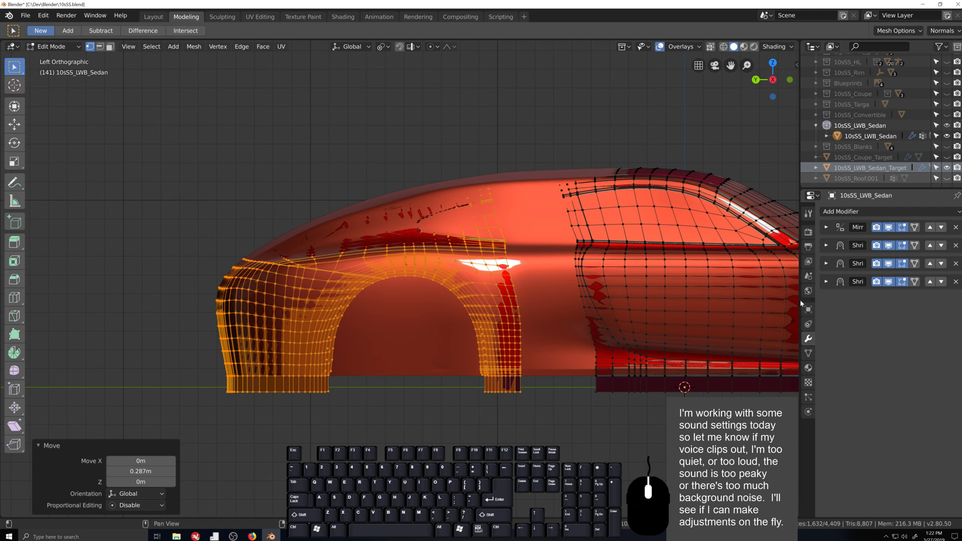
# - Hide 10sSS_LWB_Sedan_Target and turn on X-ray display for the sedan's rear section
pyautogui.moveTo(417, 341); pyautogui.dragTo(736, 254, button='middle')
pyautogui.scroll(-4, 429, 366)
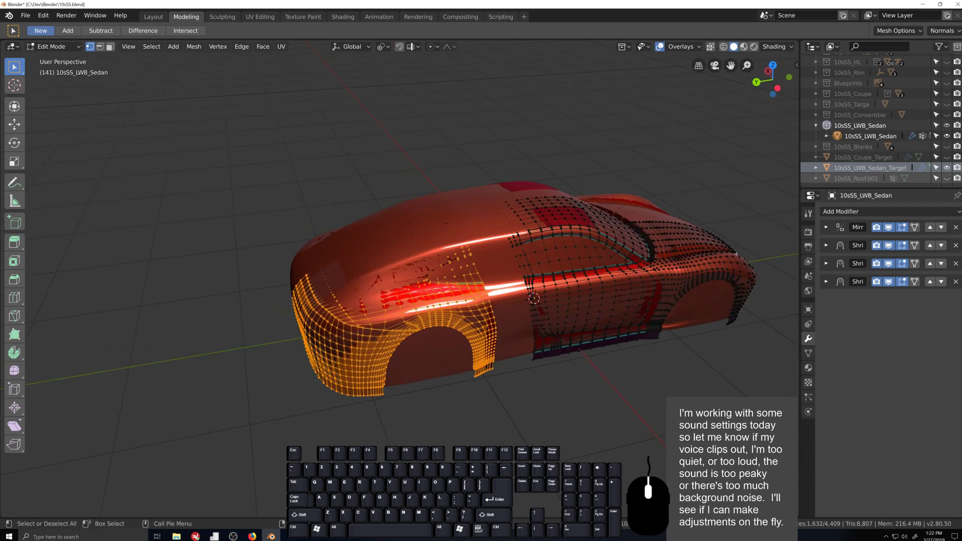
pyautogui.click(947, 167)
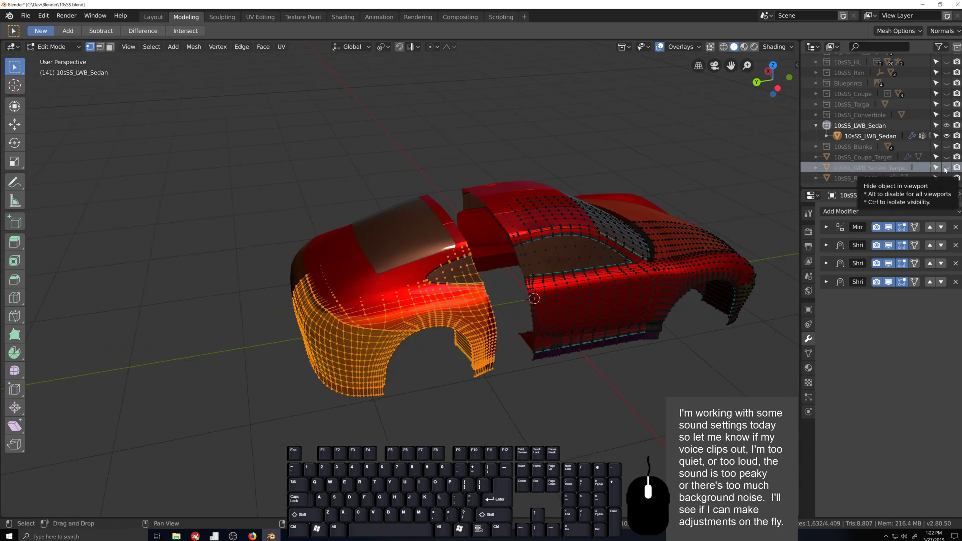
pyautogui.press('`')
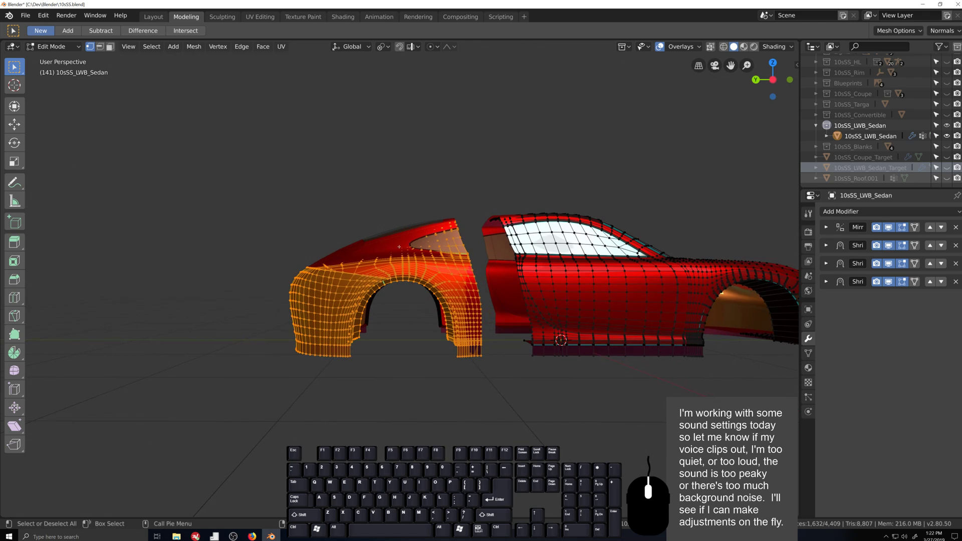
pyautogui.scroll(3, 378, 269)
pyautogui.moveTo(378, 269); pyautogui.dragTo(381, 287, button='middle')
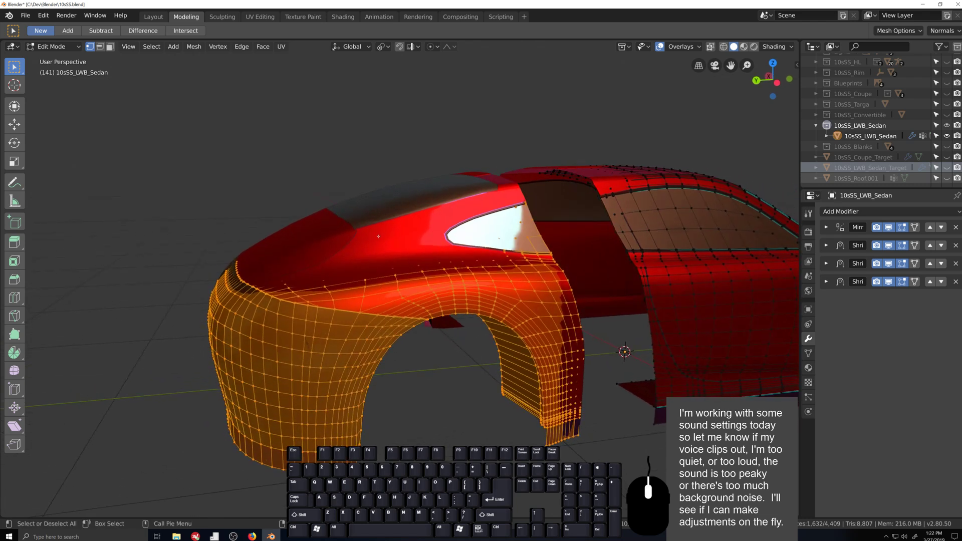
pyautogui.moveTo(378, 236); pyautogui.dragTo(370, 213, button='middle')
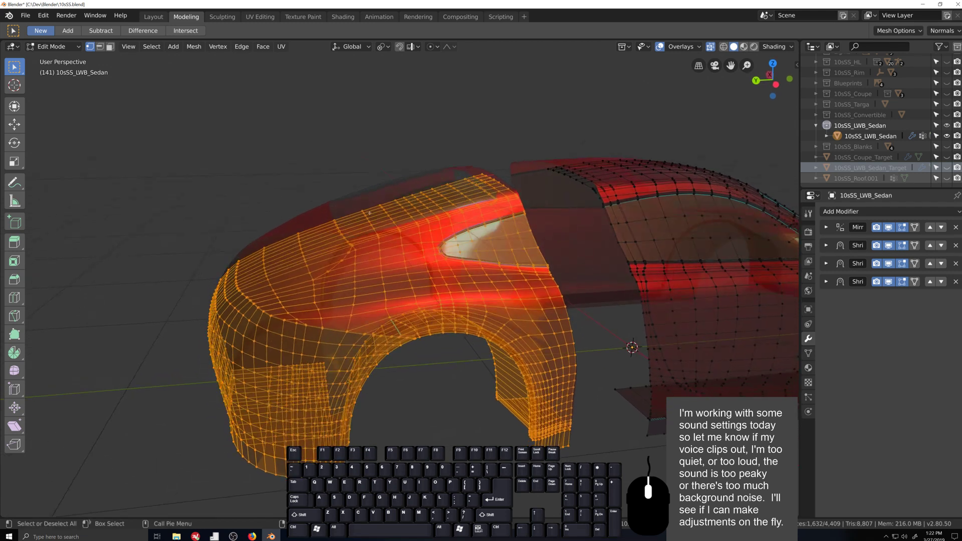
# - Select the block of rear window faces between two corner vertices with Fill Region, and enable proportional editing
pyautogui.click(362, 210)
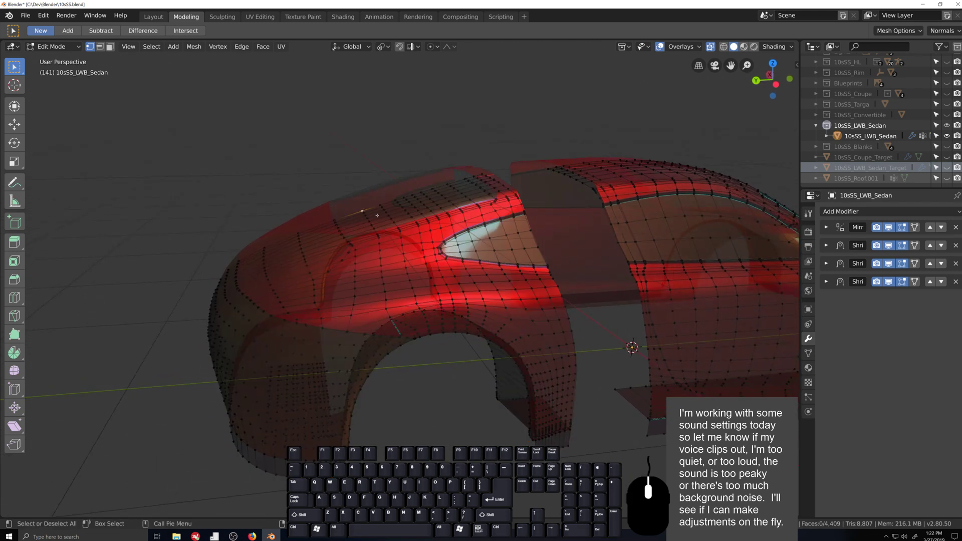
pyautogui.keyDown('ctrl'); pyautogui.keyDown('shift'); pyautogui.click(412, 215); pyautogui.keyUp('shift'); pyautogui.keyUp('ctrl')
pyautogui.moveTo(412, 216); pyautogui.dragTo(414, 244, button='middle')
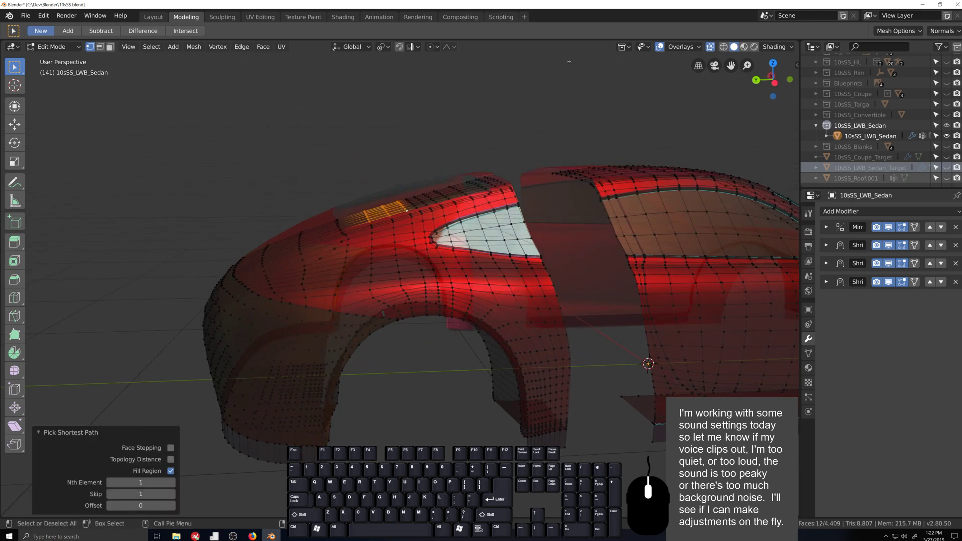
pyautogui.click(437, 48)
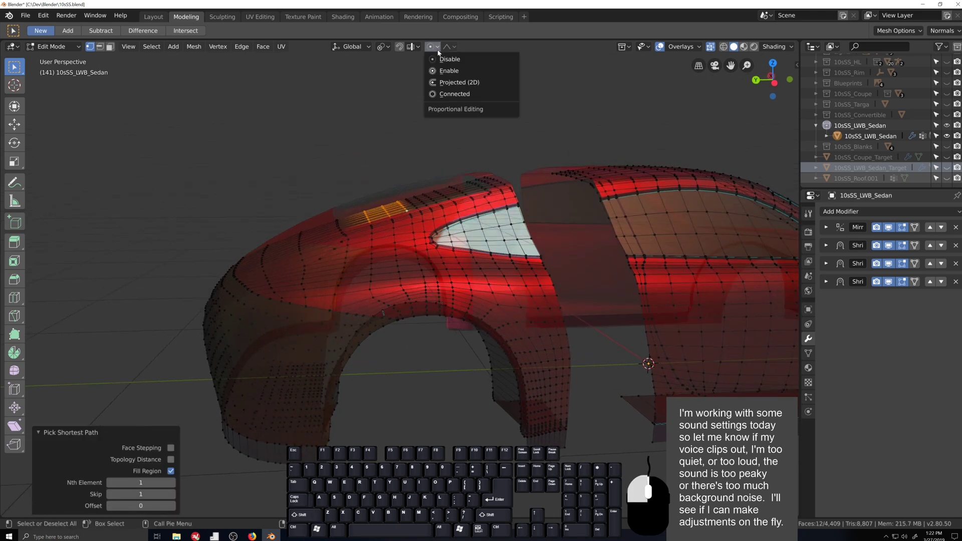
pyautogui.click(452, 70)
pyautogui.moveTo(415, 211); pyautogui.dragTo(419, 231, button='middle')
pyautogui.press('g')
pyautogui.press('z')
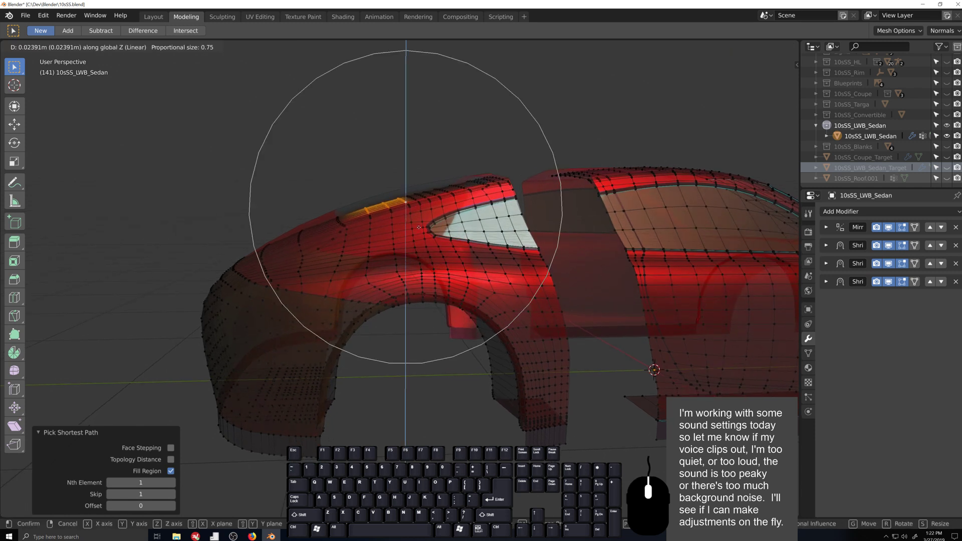
pyautogui.scroll(2, 419, 223)
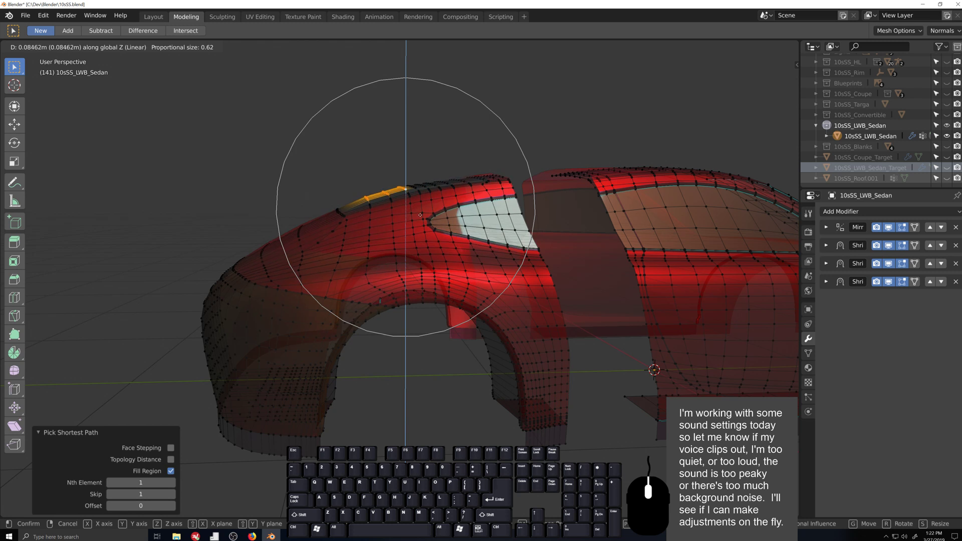
pyautogui.scroll(1, 419, 221)
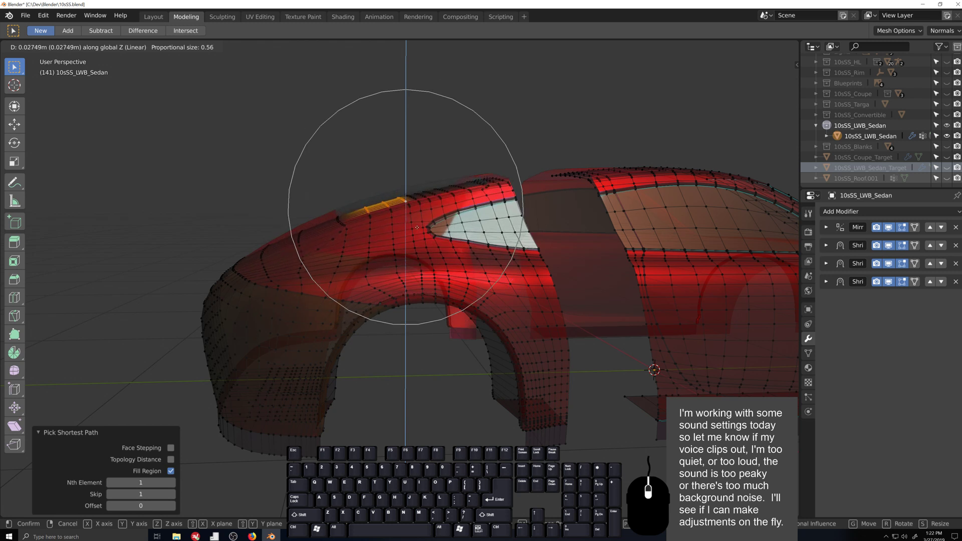
pyautogui.scroll(1, 414, 219)
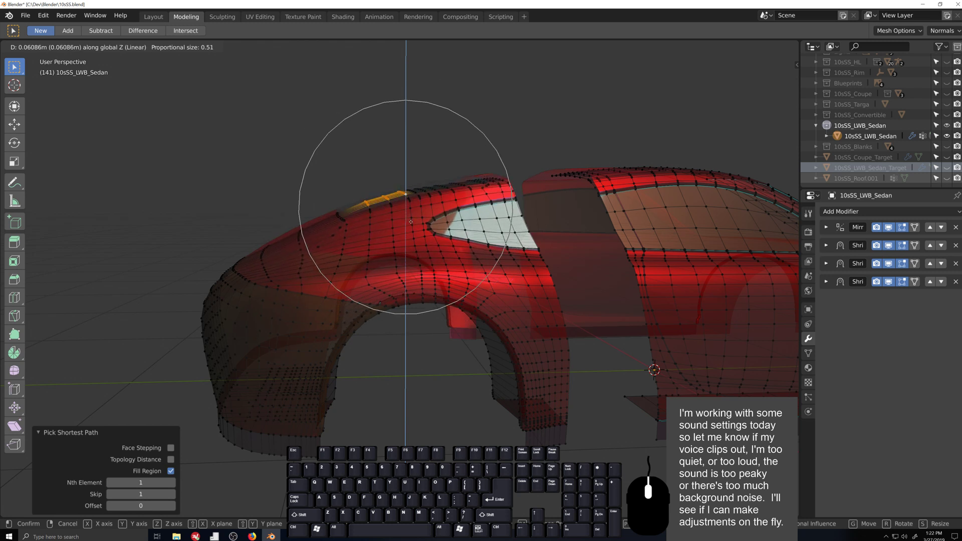
pyautogui.scroll(-3, 410, 222)
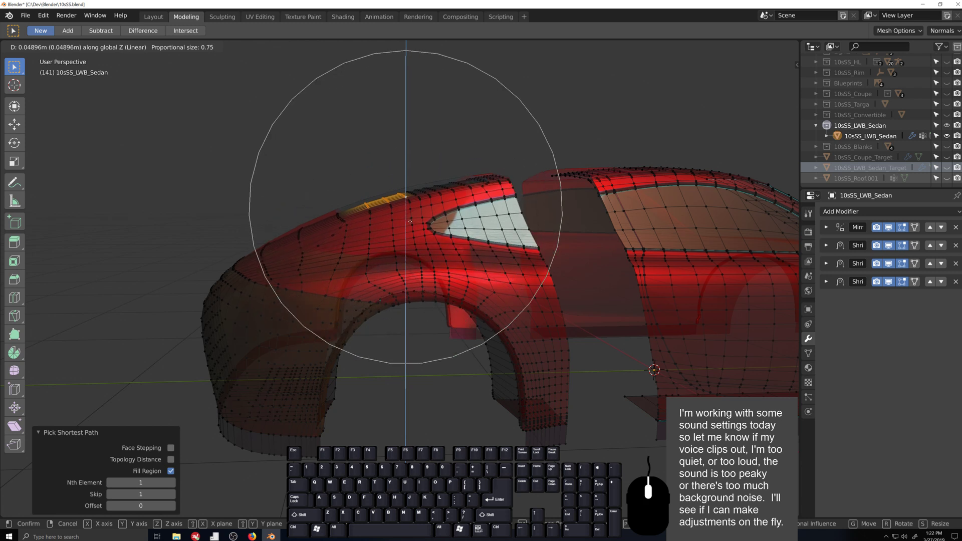
pyautogui.click(410, 217)
# - Hide the edge loop along the rear fender shoulder and rear corner with its neighbouring vertices, separating the upper rear from the wheel arch
pyautogui.scroll(-3, 409, 217)
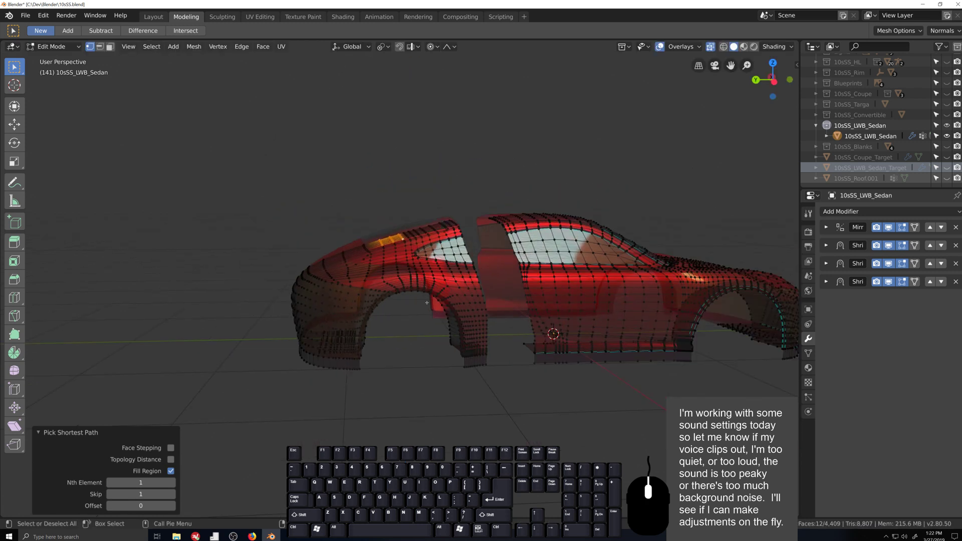
pyautogui.moveTo(501, 301); pyautogui.dragTo(427, 311, button='middle')
pyautogui.keyDown('alt'); pyautogui.click(344, 302); pyautogui.keyUp('alt')
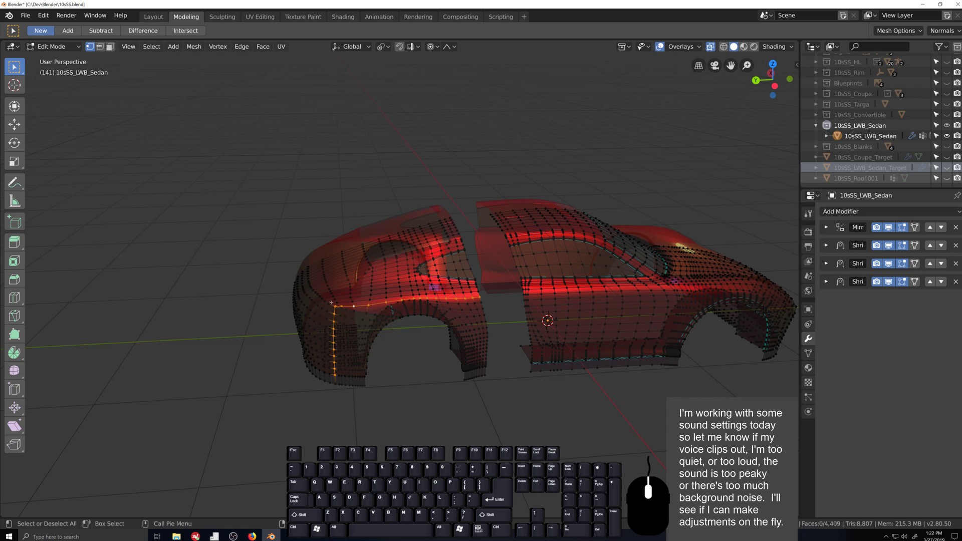
pyautogui.scroll(4, 307, 287)
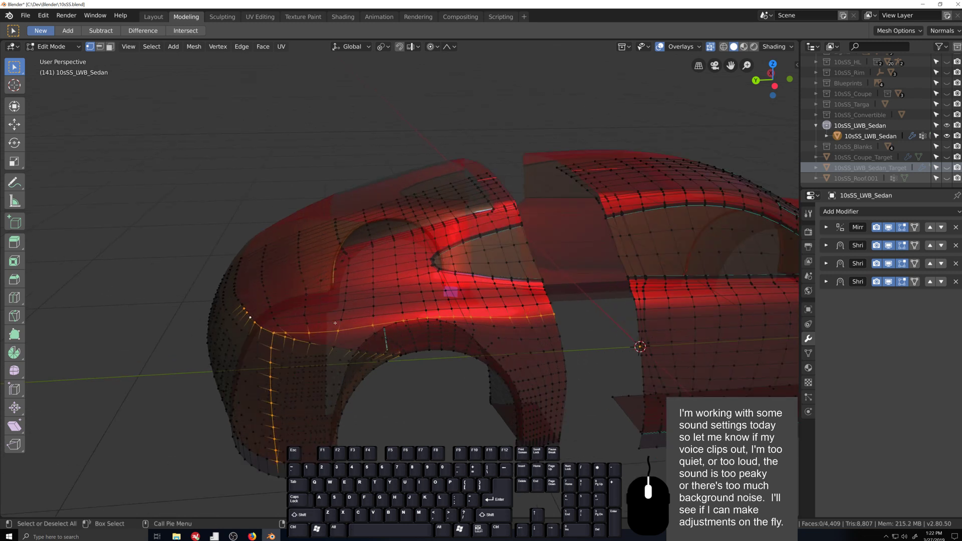
pyautogui.moveTo(326, 311); pyautogui.dragTo(354, 339, button='middle')
pyautogui.press('c')
pyautogui.moveTo(228, 297); pyautogui.dragTo(350, 373)
pyautogui.press('h')
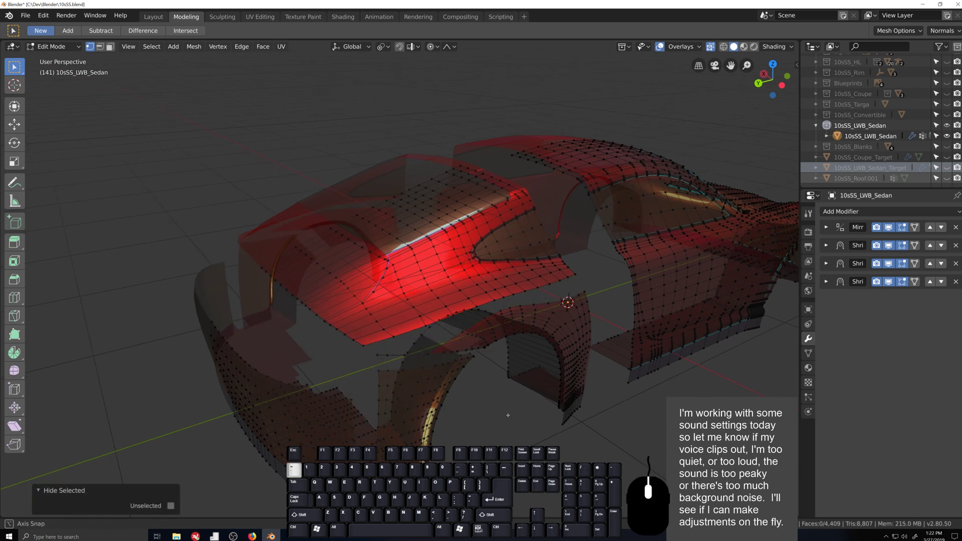
# - Select the linked rear bumper and wheel arch geometry and hide it
pyautogui.moveTo(461, 416); pyautogui.dragTo(429, 376, button='middle')
pyautogui.press('l')
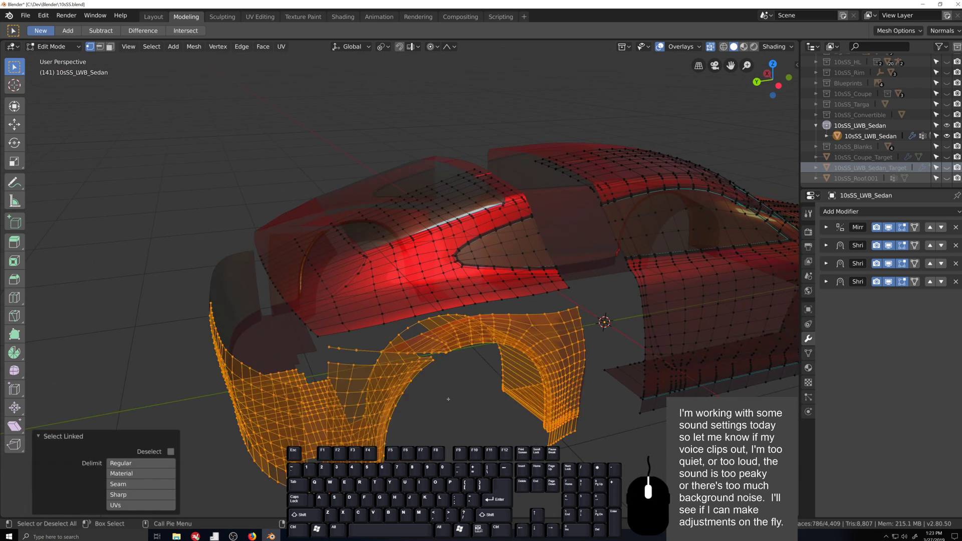
pyautogui.press('h')
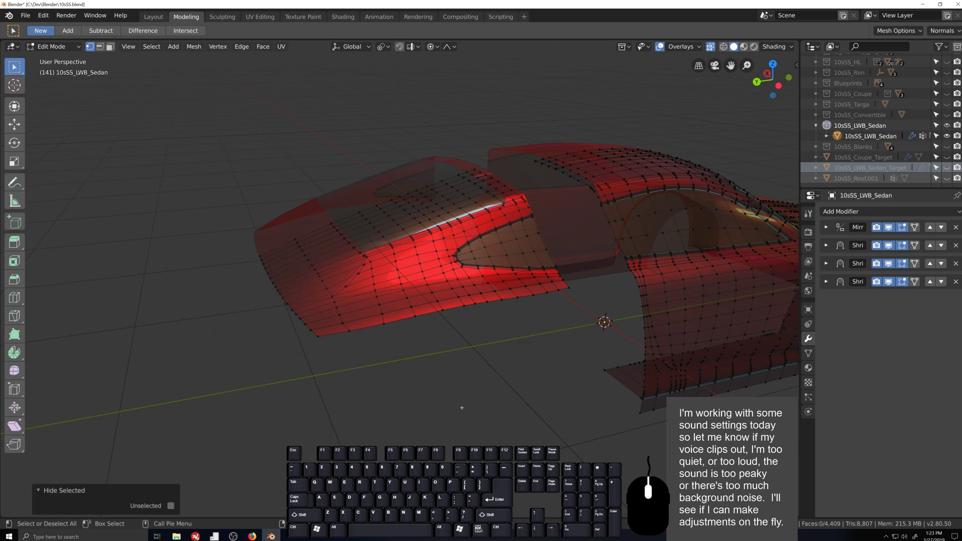
# - Hide the linked front body and door section and the separate sill strip, leaving the upper rear piece isolated
pyautogui.moveTo(461, 407); pyautogui.dragTo(498, 391, button='middle')
pyautogui.press('l')
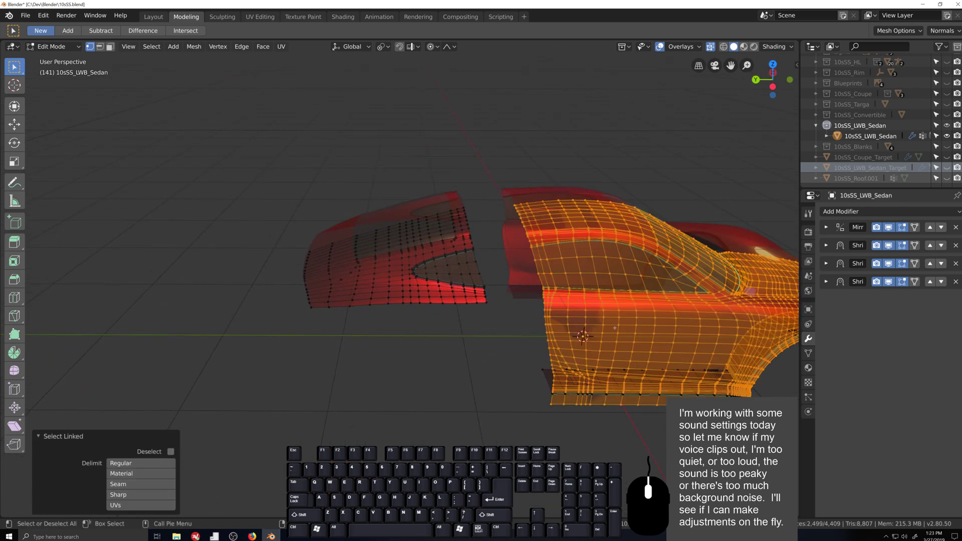
pyautogui.press('k')
pyautogui.press('Escape')
pyautogui.press('h')
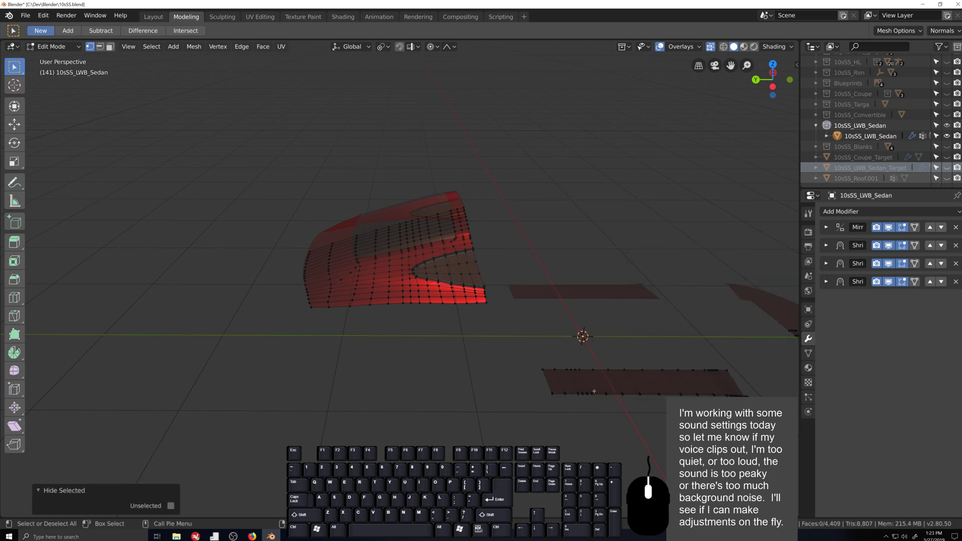
pyautogui.press('l')
pyautogui.press('h')
# - Select the block of rear window faces and raise it about 0.075 m along global Z in left view, using linear proportional editing sized about 0.75
pyautogui.scroll(4, 399, 269)
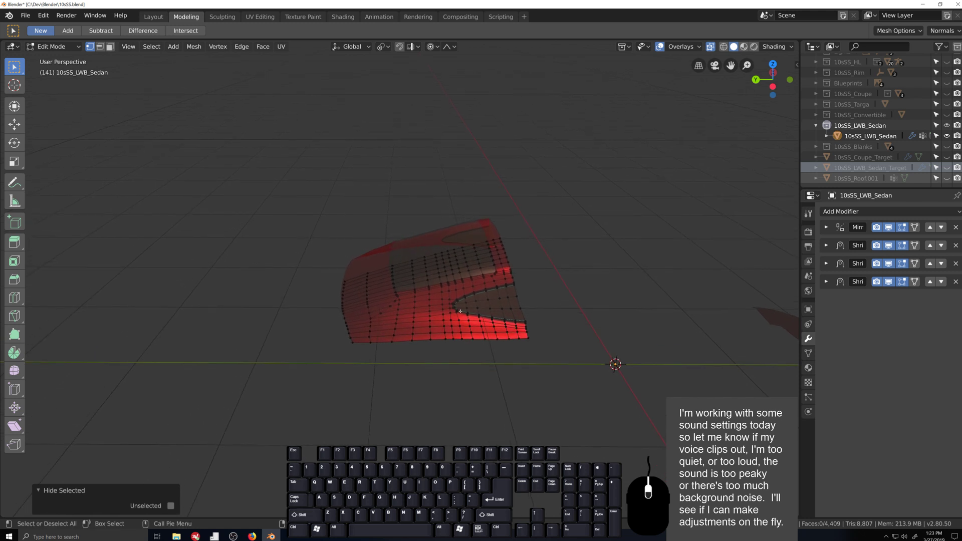
pyautogui.click(421, 245)
pyautogui.keyDown('ctrl'); pyautogui.keyDown('shift'); pyautogui.click(466, 270); pyautogui.keyUp('shift'); pyautogui.keyUp('ctrl')
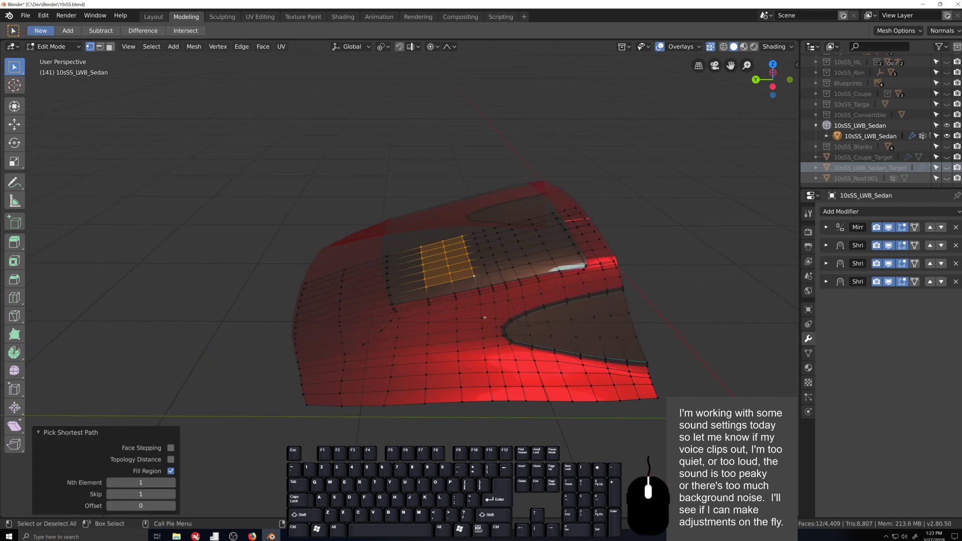
pyautogui.press('ctrl+KP_3')
pyautogui.press('g')
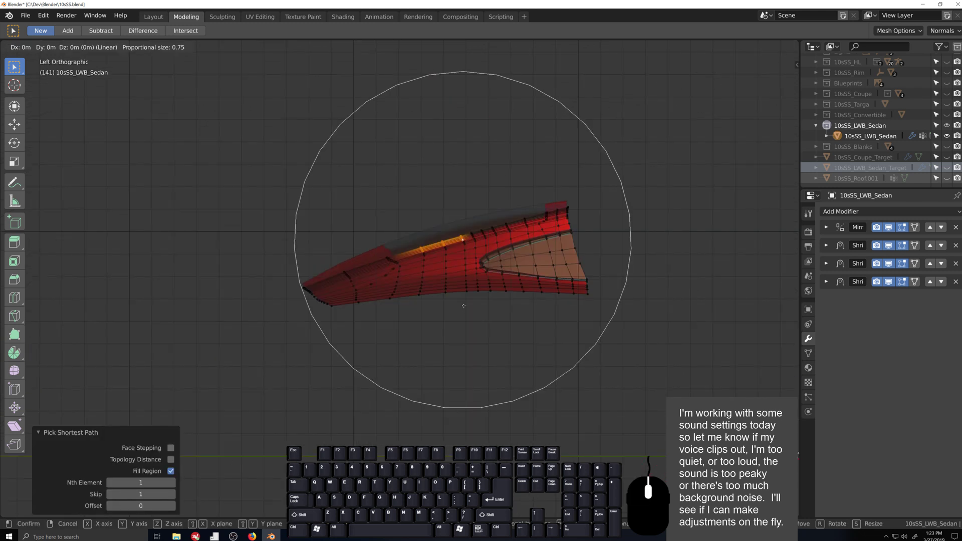
pyautogui.press('z')
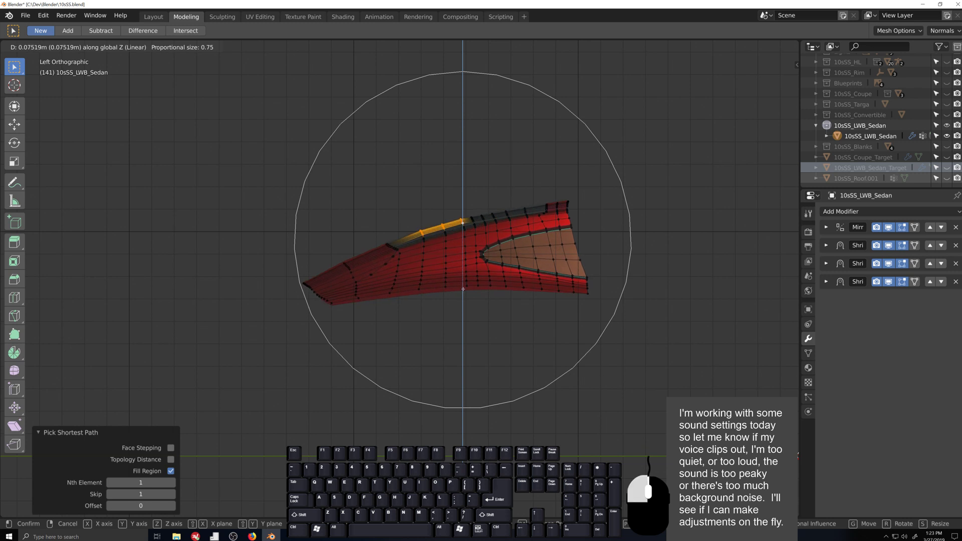
pyautogui.click(463, 289)
pyautogui.moveTo(463, 289); pyautogui.dragTo(546, 384, button='middle')
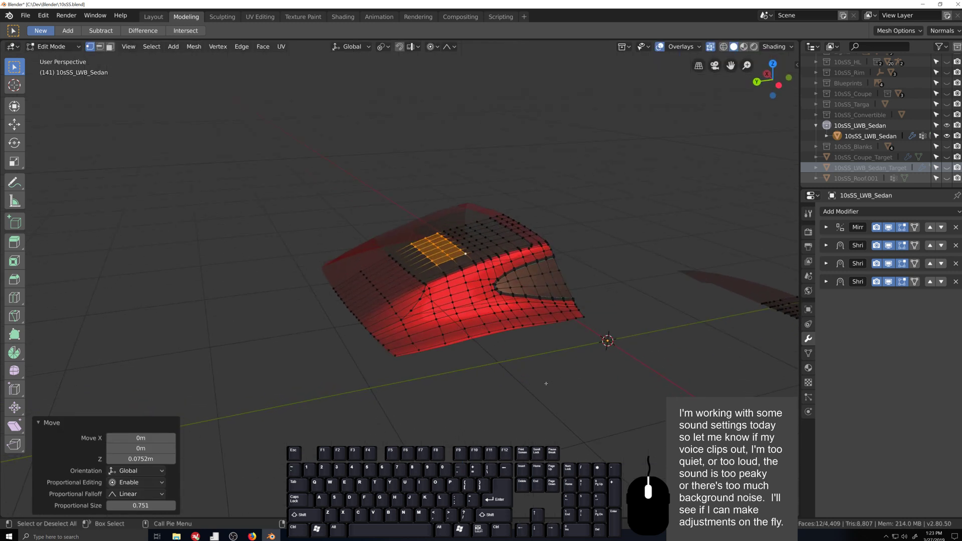
# - Reveal all hidden body geometry and turn off AutoMerge Editing in the mesh options
pyautogui.hotkey('alt', 'h')
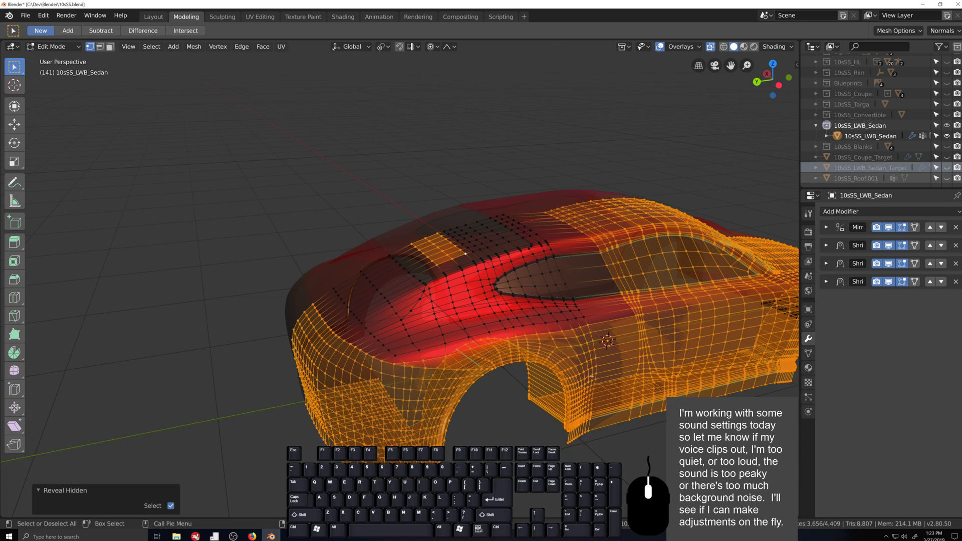
pyautogui.scroll(-2, 591, 376)
pyautogui.moveTo(592, 376); pyautogui.dragTo(391, 357, button='middle')
pyautogui.click(422, 425)
pyautogui.click(808, 213)
pyautogui.click(957, 293)
# - Clear the selection and select all geometry linked to the main body shell, viewed from the underside
pyautogui.press('l')
pyautogui.scroll(-3, 391, 356)
pyautogui.scroll(5, 391, 356)
pyautogui.press('Tab')
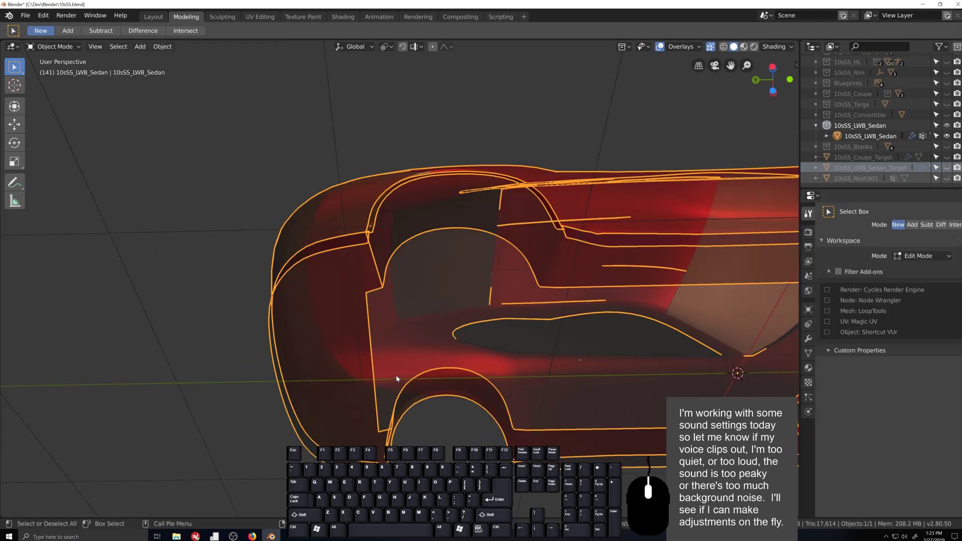
pyautogui.press('Tab')
pyautogui.scroll(-4, 426, 393)
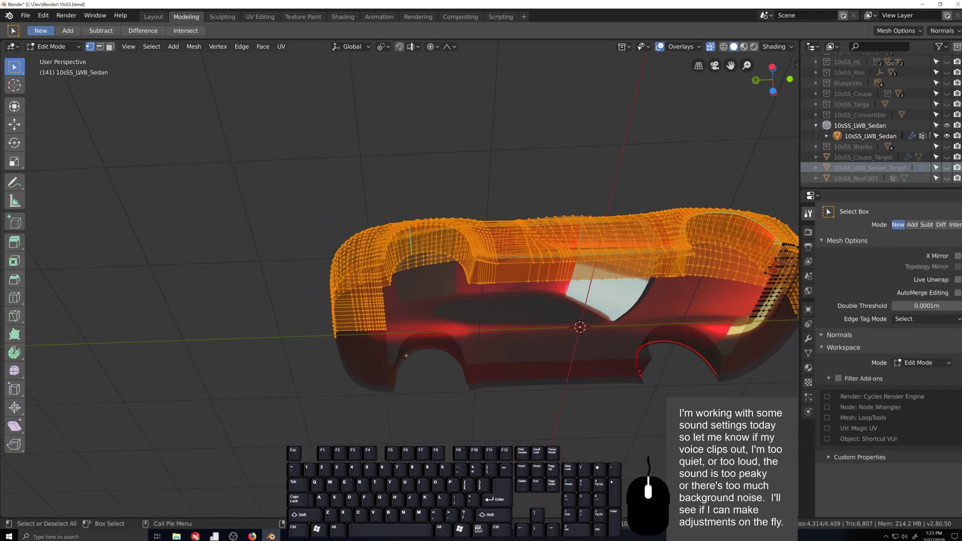
pyautogui.hotkey('alt', 'a')
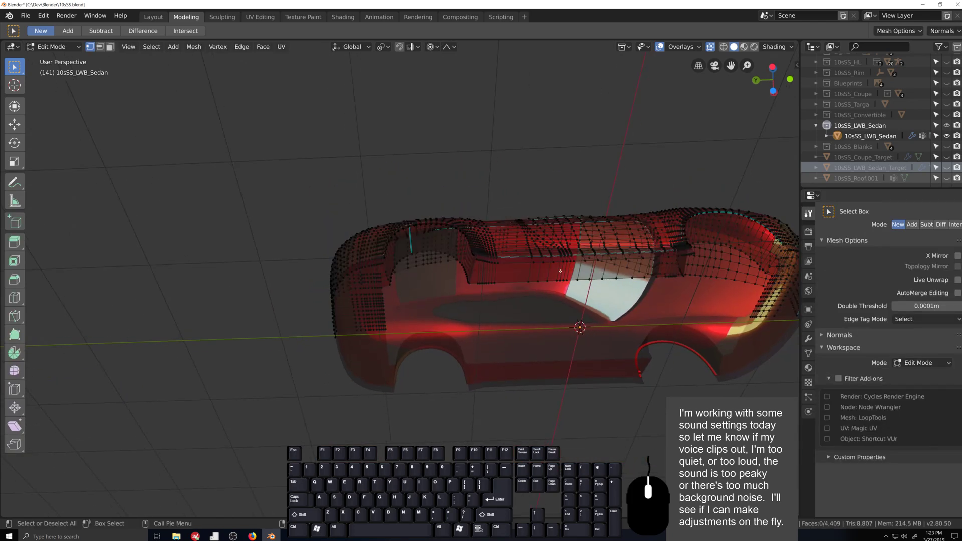
pyautogui.press('l')
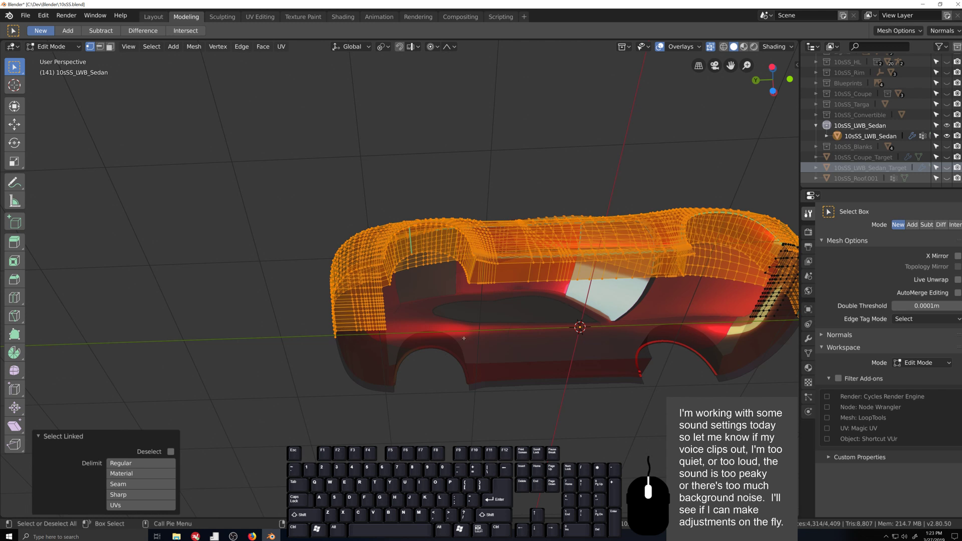
# - Clear the selection and select the vertices assigned to the Underbody vertex group, checking them with a cancelled test move
pyautogui.hotkey('alt', 'a')
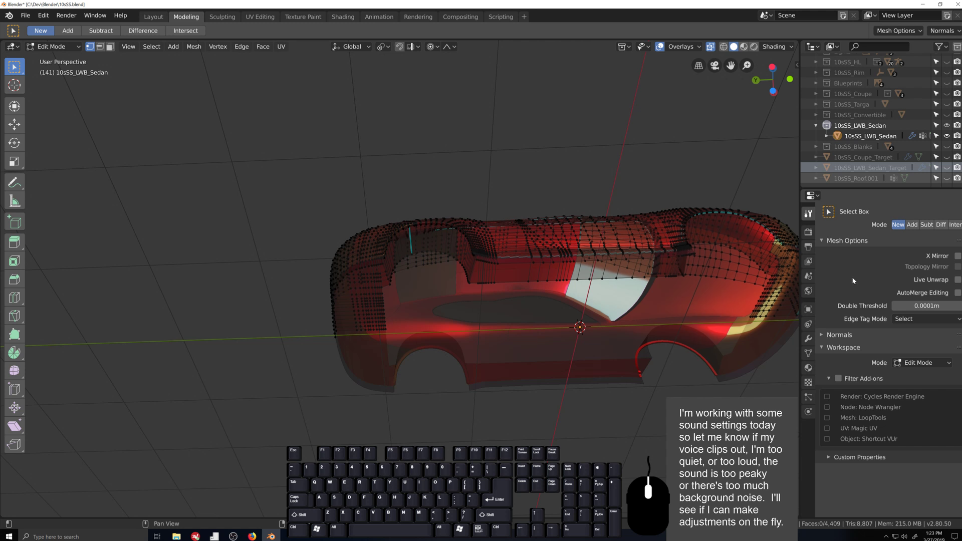
pyautogui.click(808, 353)
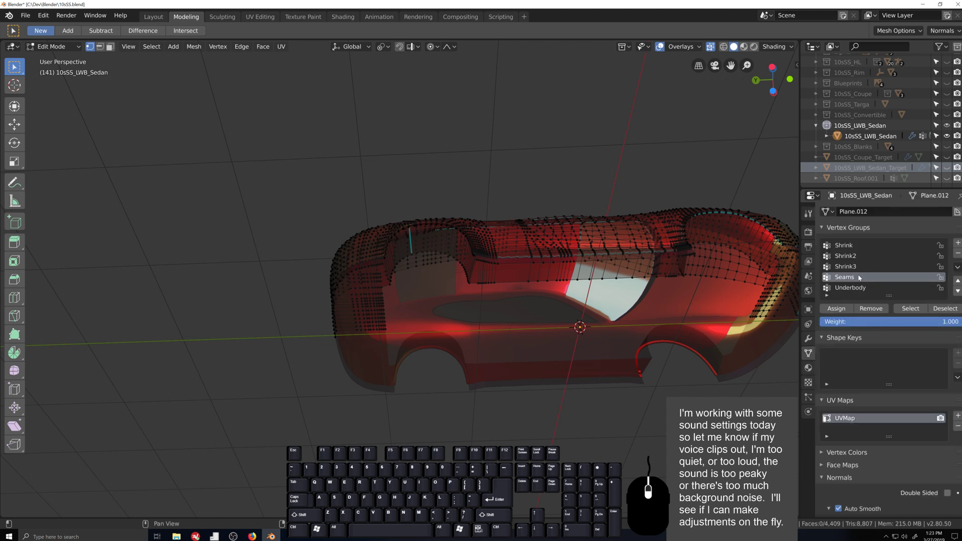
pyautogui.scroll(-2, 859, 278)
pyautogui.scroll(2, 859, 278)
pyautogui.click(850, 287)
pyautogui.click(903, 309)
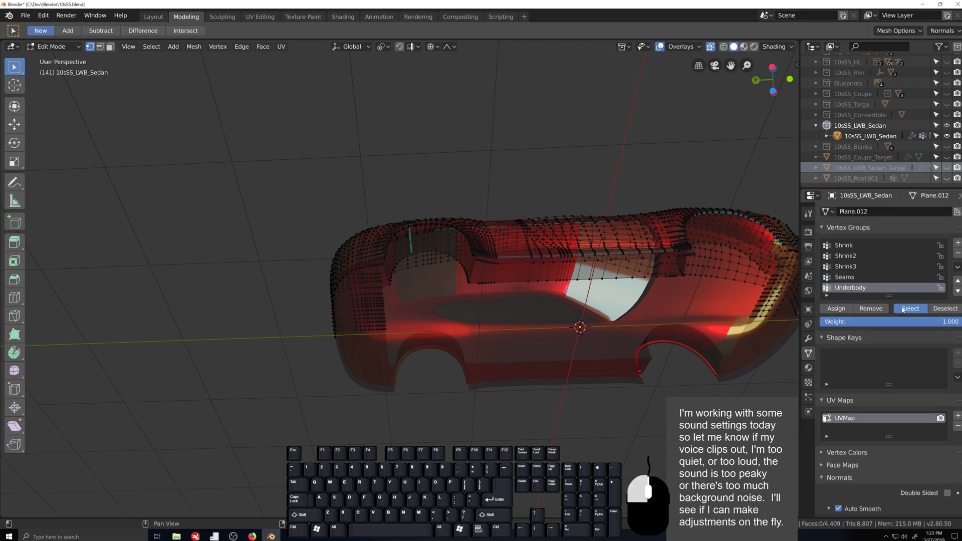
pyautogui.press('g')
pyautogui.rightClick(567, 336)
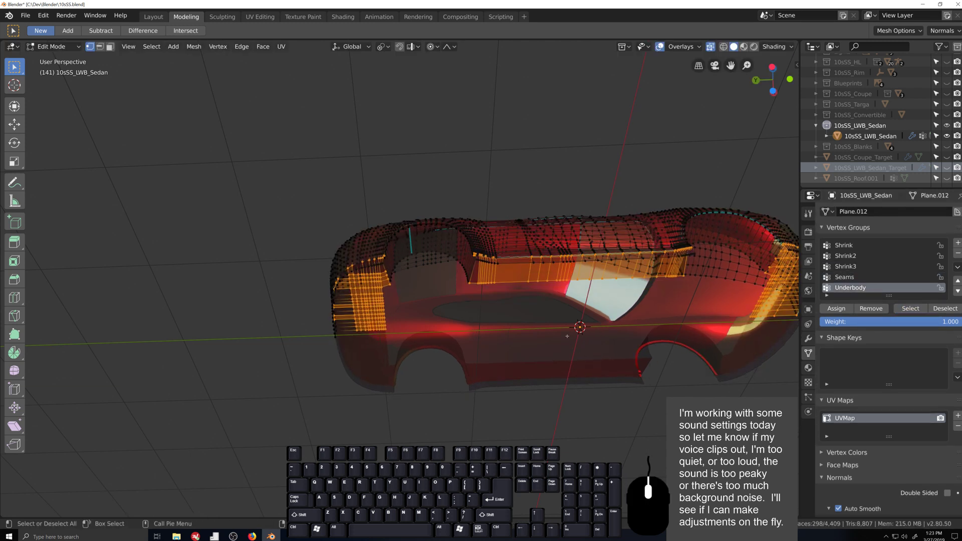
# - Turn off proportional editing and try to separate the selected underbody faces into their own object
pyautogui.click(433, 46)
pyautogui.click(439, 57)
pyautogui.press('g')
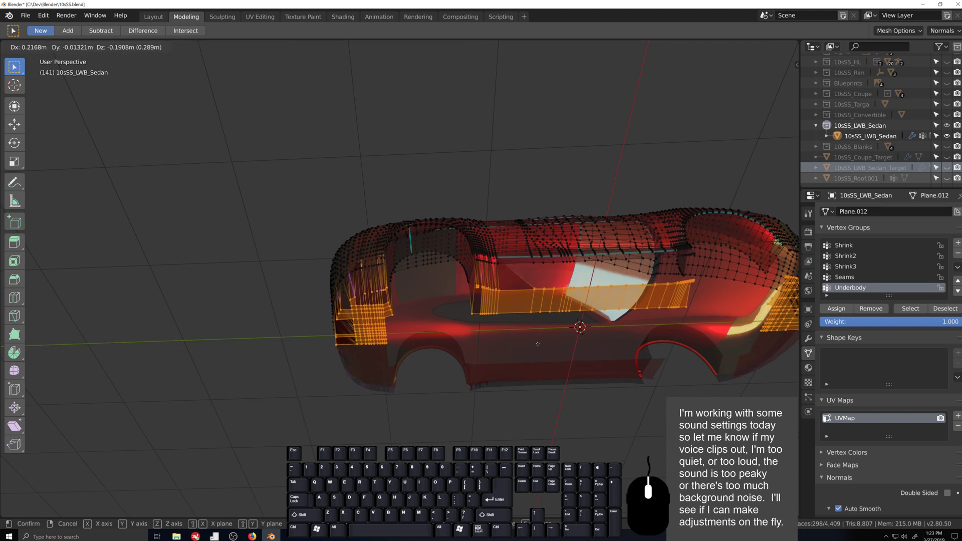
pyautogui.rightClick(512, 348)
pyautogui.press('p')
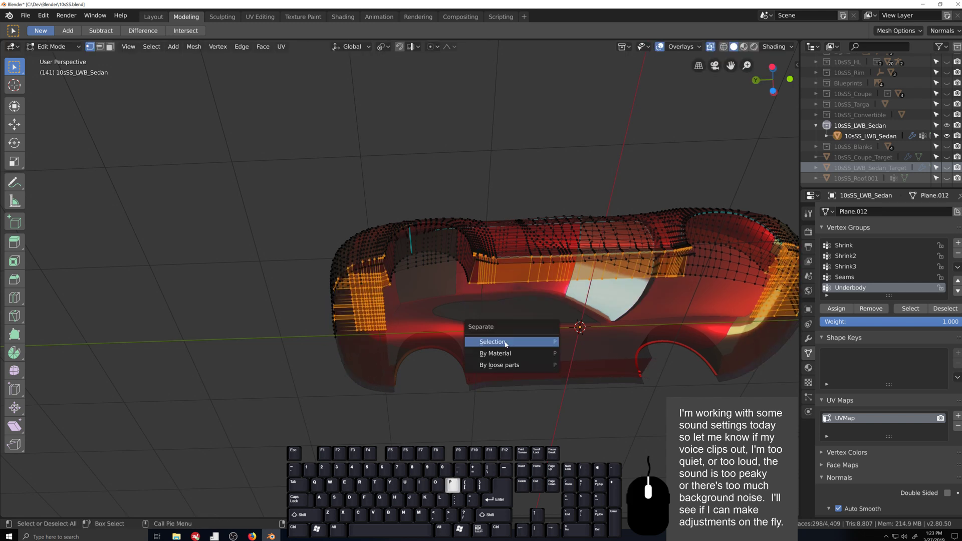
pyautogui.click(505, 343)
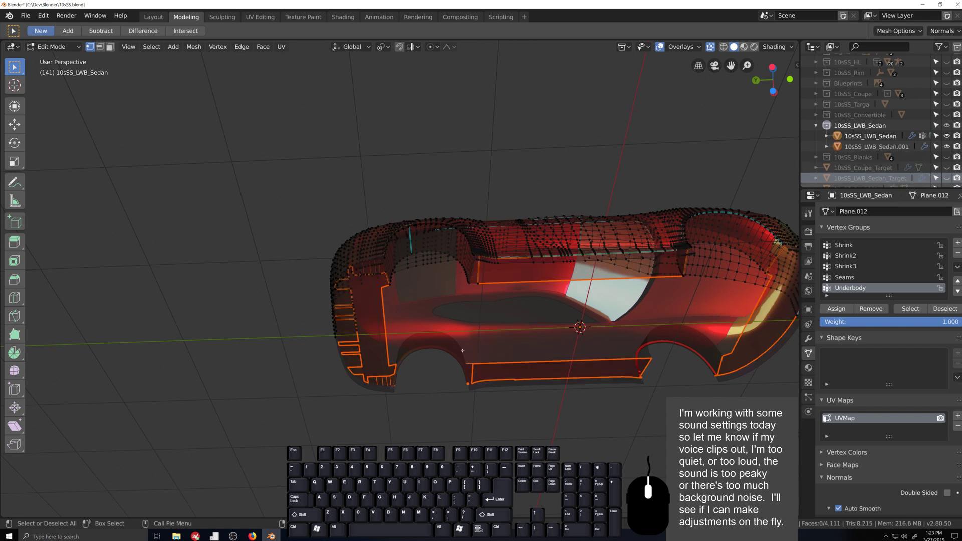
pyautogui.hotkey('ctrl', 'z')
# - Add the missing edge loops along the rear outer edge of the underbody to the selection
pyautogui.scroll(4, 483, 334)
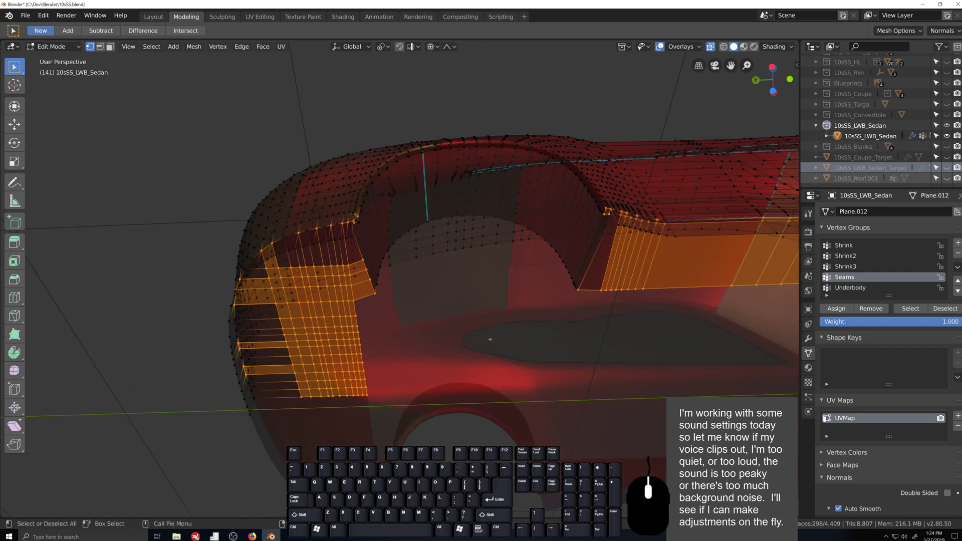
pyautogui.moveTo(405, 316); pyautogui.dragTo(416, 293, button='middle')
pyautogui.keyDown('alt'); pyautogui.keyDown('shift'); pyautogui.click(403, 276); pyautogui.keyUp('shift'); pyautogui.keyUp('alt')
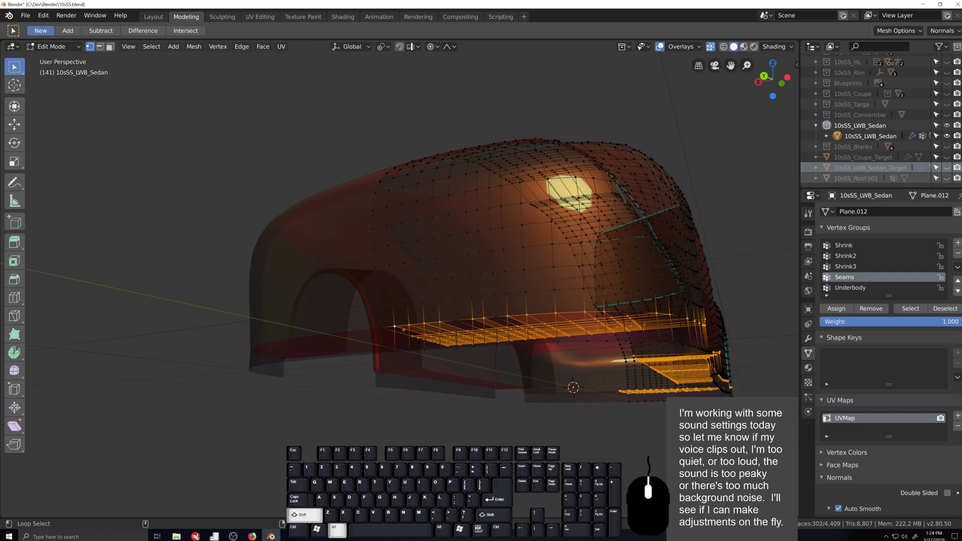
pyautogui.keyDown('alt'); pyautogui.keyDown('shift'); pyautogui.click(458, 319); pyautogui.keyUp('shift'); pyautogui.keyUp('alt')
pyautogui.moveTo(458, 318); pyautogui.dragTo(557, 301, button='middle')
pyautogui.keyDown('alt'); pyautogui.keyDown('shift'); pyautogui.click(579, 299); pyautogui.keyUp('shift'); pyautogui.keyUp('alt')
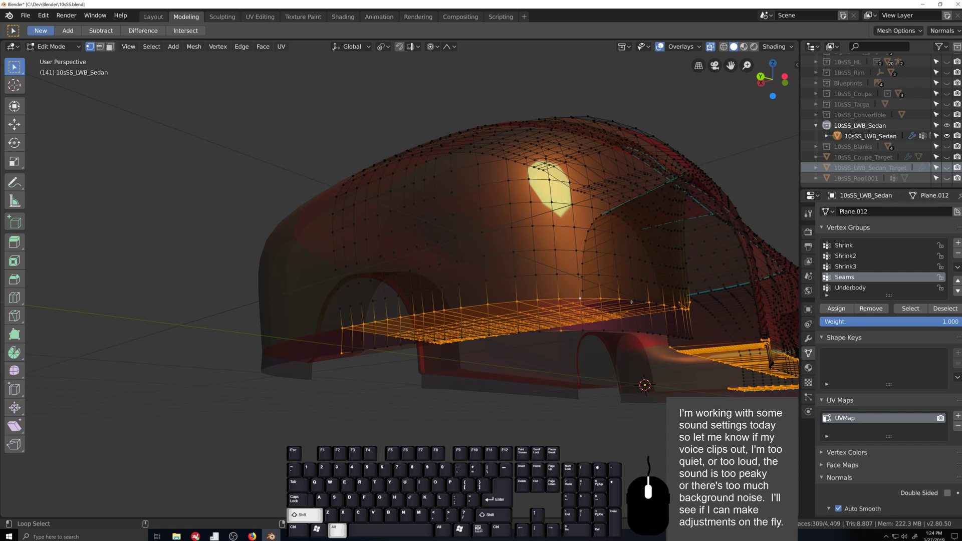
pyautogui.keyDown('alt'); pyautogui.keyDown('shift'); pyautogui.click(648, 302); pyautogui.keyUp('shift'); pyautogui.keyUp('alt')
pyautogui.keyDown('alt'); pyautogui.keyDown('shift'); pyautogui.click(670, 308); pyautogui.keyUp('shift'); pyautogui.keyUp('alt')
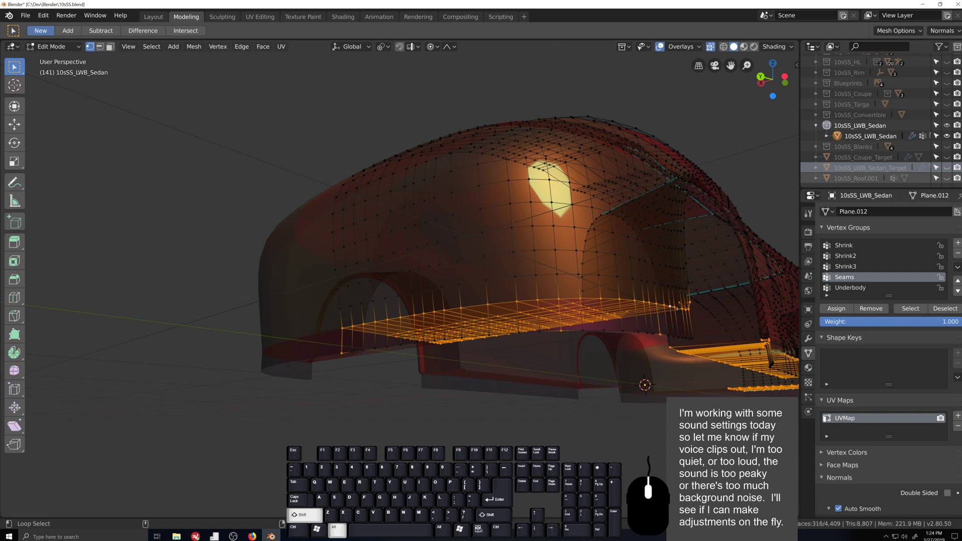
# - Deselect the lip below the rear underbody and add the missing vertices at the rear wheel arch corner to the selection
pyautogui.moveTo(670, 308); pyautogui.dragTo(323, 346, button='middle')
pyautogui.keyDown('ctrl'); pyautogui.moveTo(314, 346); pyautogui.dragTo(608, 399); pyautogui.keyUp('ctrl')
pyautogui.moveTo(608, 399); pyautogui.dragTo(342, 440, button='middle')
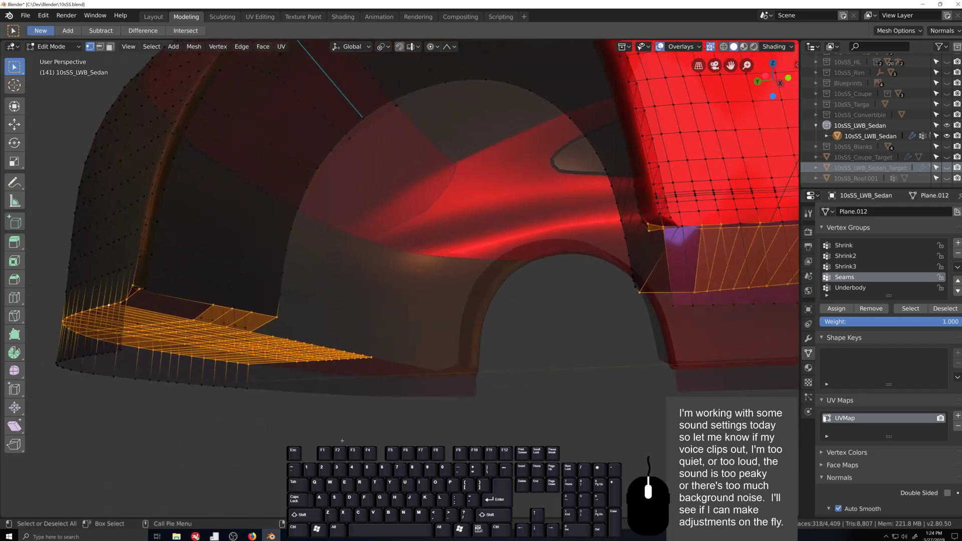
pyautogui.moveTo(204, 322); pyautogui.dragTo(201, 318, button='middle')
pyautogui.keyDown('shift'); pyautogui.click(130, 285); pyautogui.keyUp('shift')
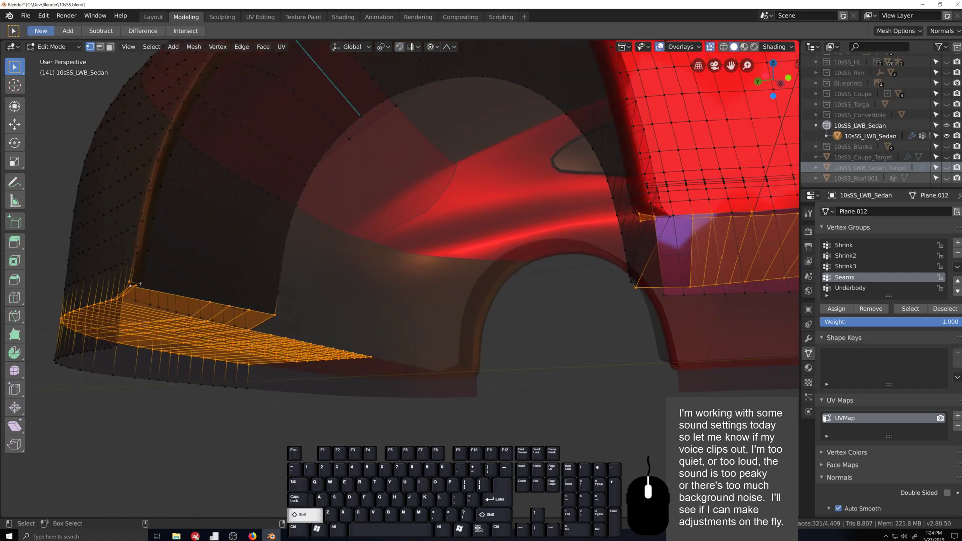
pyautogui.keyDown('shift'); pyautogui.click(141, 284); pyautogui.keyUp('shift')
pyautogui.scroll(-5, 394, 357)
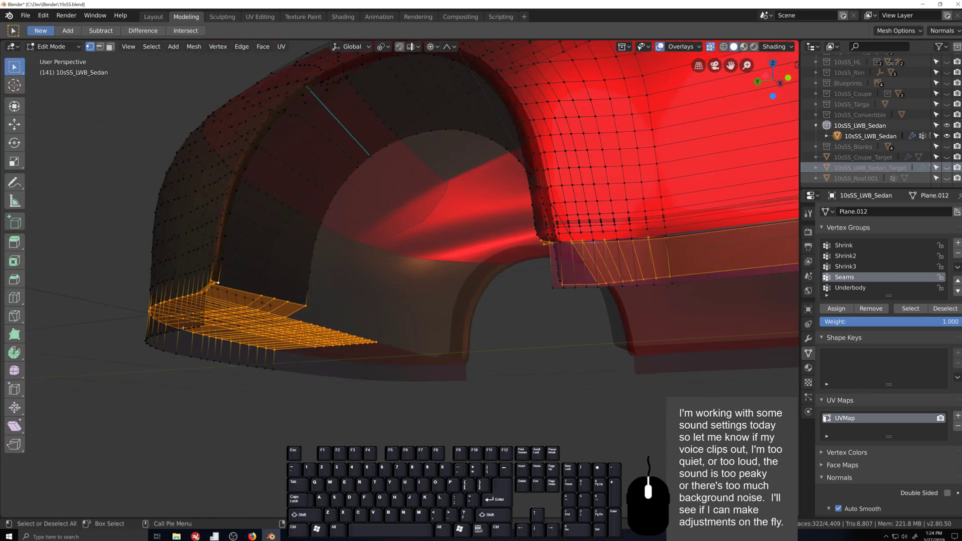
# - Add the missing edge loops where the underbody meets the side sill to the selection
pyautogui.moveTo(394, 357); pyautogui.dragTo(383, 306, button='middle')
pyautogui.scroll(4, 395, 362)
pyautogui.scroll(2, 389, 347)
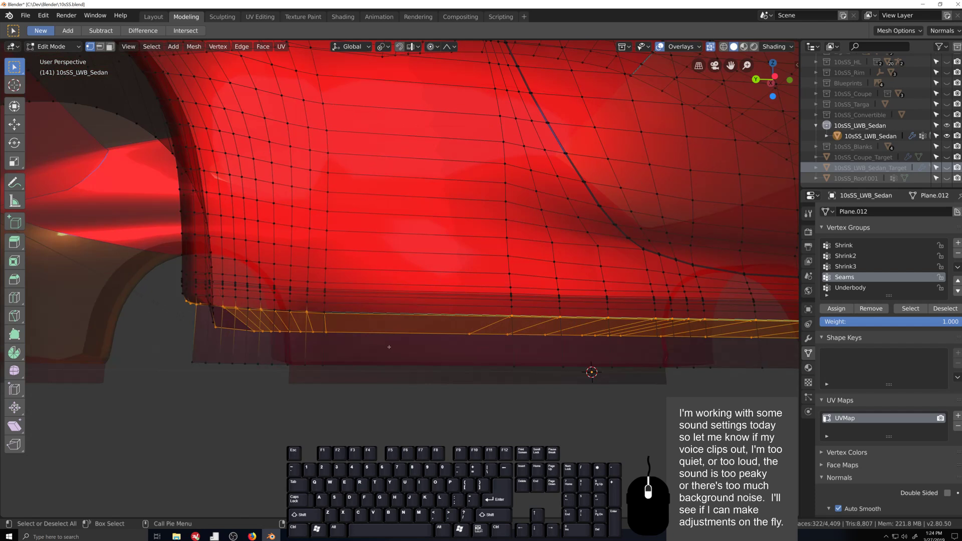
pyautogui.keyDown('alt'); pyautogui.keyDown('shift'); pyautogui.click(282, 310); pyautogui.keyUp('shift'); pyautogui.keyUp('alt')
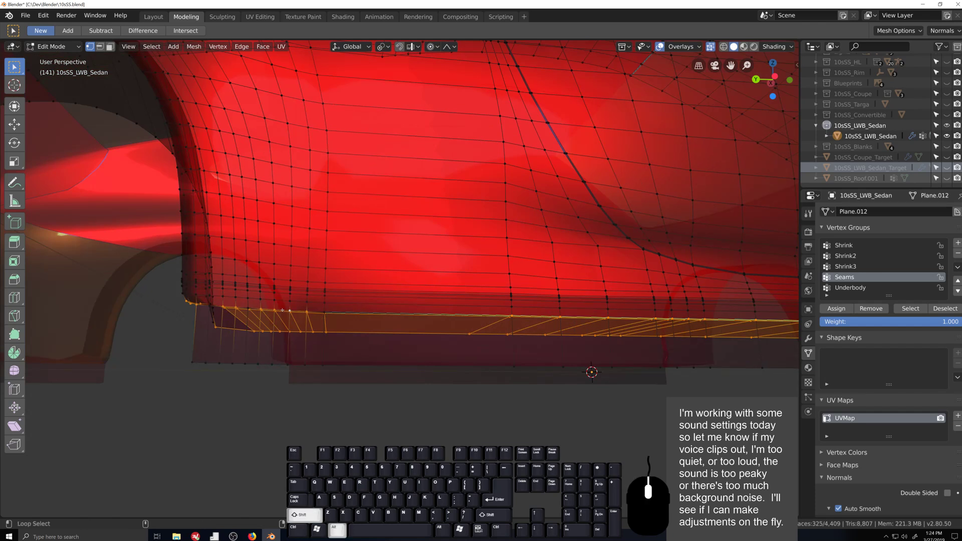
pyautogui.keyDown('alt'); pyautogui.keyDown('shift'); pyautogui.click(360, 313); pyautogui.keyUp('shift'); pyautogui.keyUp('alt')
pyautogui.moveTo(360, 314); pyautogui.dragTo(333, 342, button='middle')
# - Extend the selection along the lower body edge in front view and deselect the vertical lip vertices below the underbody
pyautogui.press('KP_1')
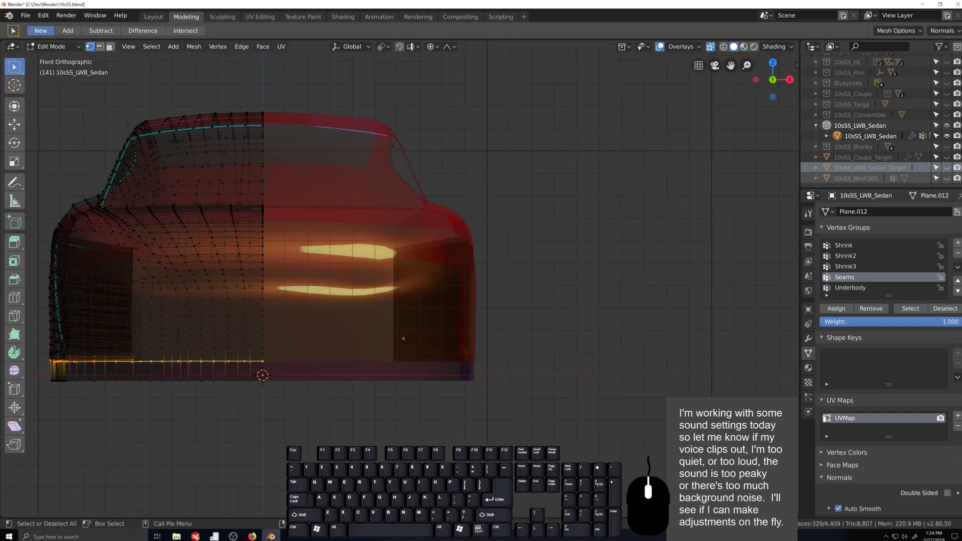
pyautogui.keyDown('shift'); pyautogui.moveTo(404, 338); pyautogui.dragTo(518, 321, button='middle'); pyautogui.keyUp('shift')
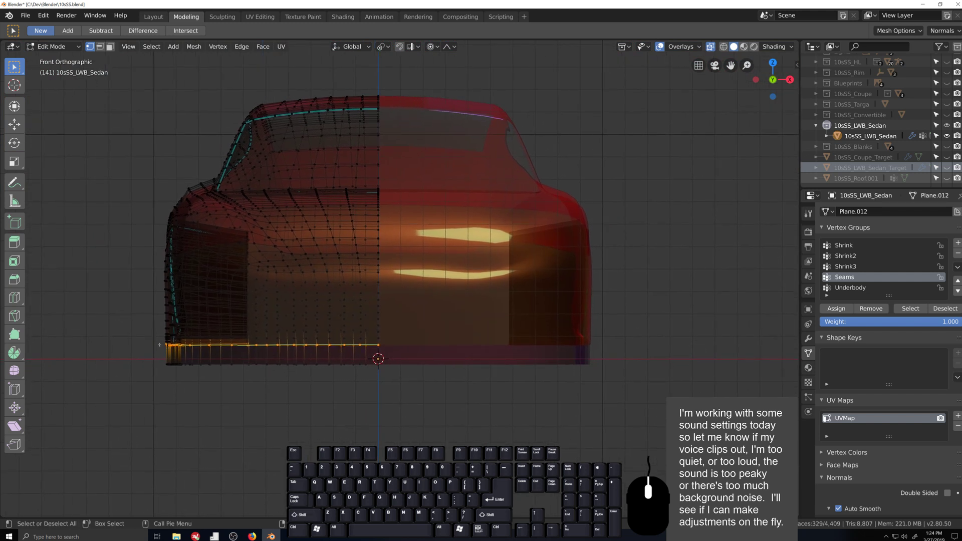
pyautogui.keyDown('alt'); pyautogui.keyDown('shift'); pyautogui.click(159, 342); pyautogui.keyUp('shift'); pyautogui.keyUp('alt')
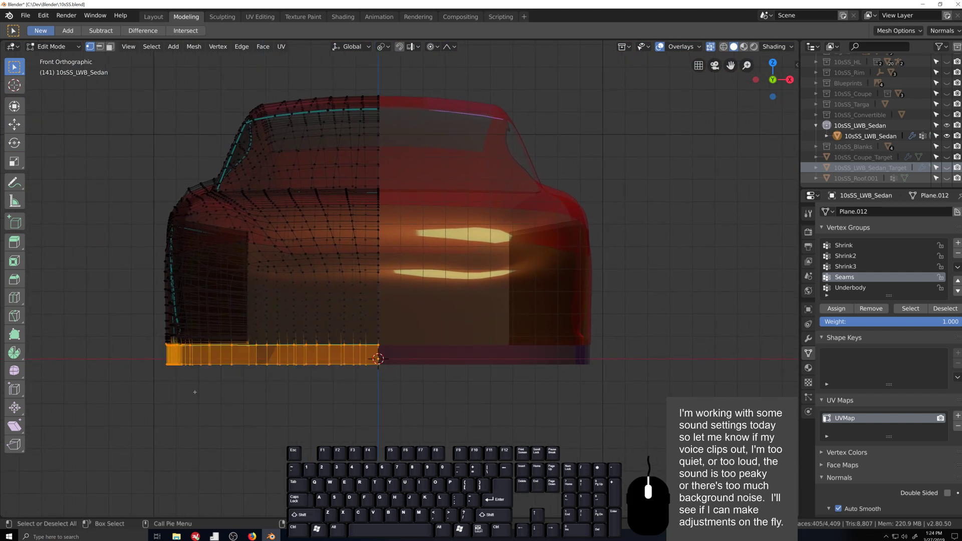
pyautogui.keyDown('ctrl'); pyautogui.moveTo(150, 393); pyautogui.dragTo(423, 356); pyautogui.keyUp('ctrl')
pyautogui.moveTo(424, 356); pyautogui.dragTo(638, 222, button='middle')
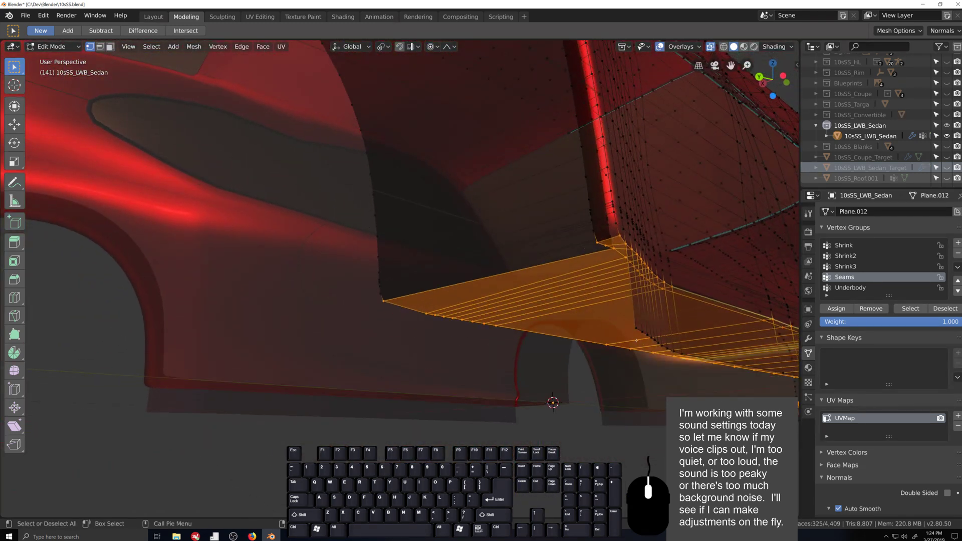
pyautogui.moveTo(636, 340); pyautogui.dragTo(331, 328, button='middle')
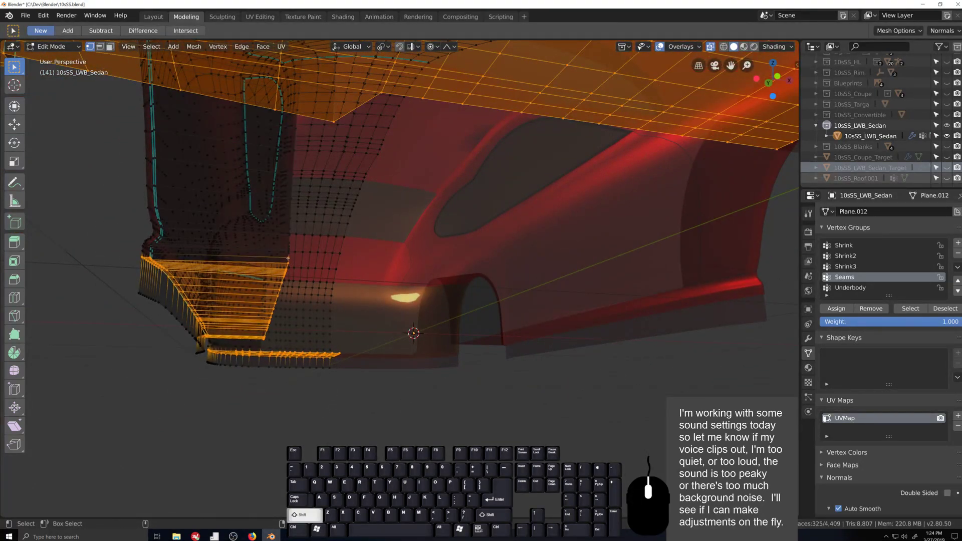
pyautogui.scroll(3, 316, 330)
pyautogui.moveTo(316, 330); pyautogui.dragTo(340, 351, button='middle')
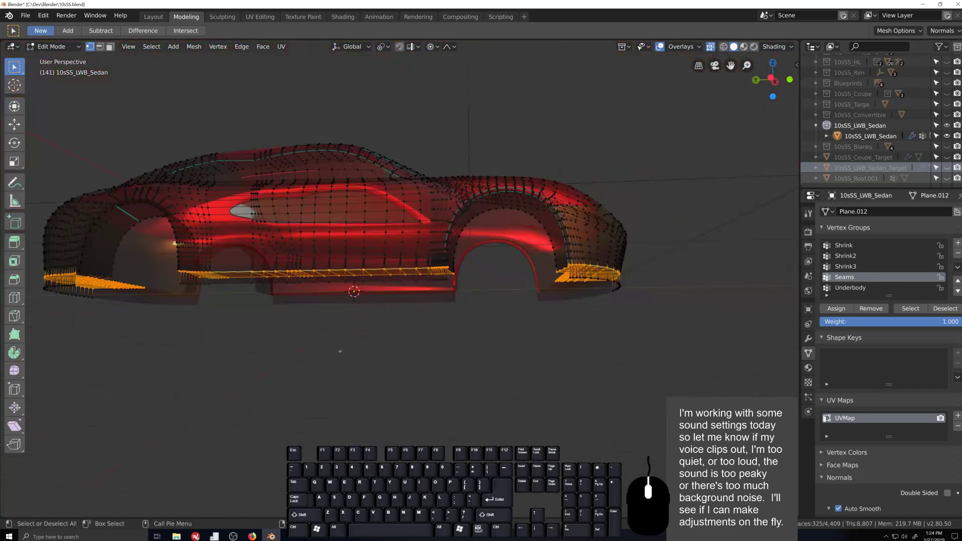
# - Separate the selected underbody faces into their own object and return to Object Mode
pyautogui.press('p')
pyautogui.click(374, 359)
pyautogui.moveTo(431, 376); pyautogui.dragTo(540, 336, button='middle')
pyautogui.press('Tab')
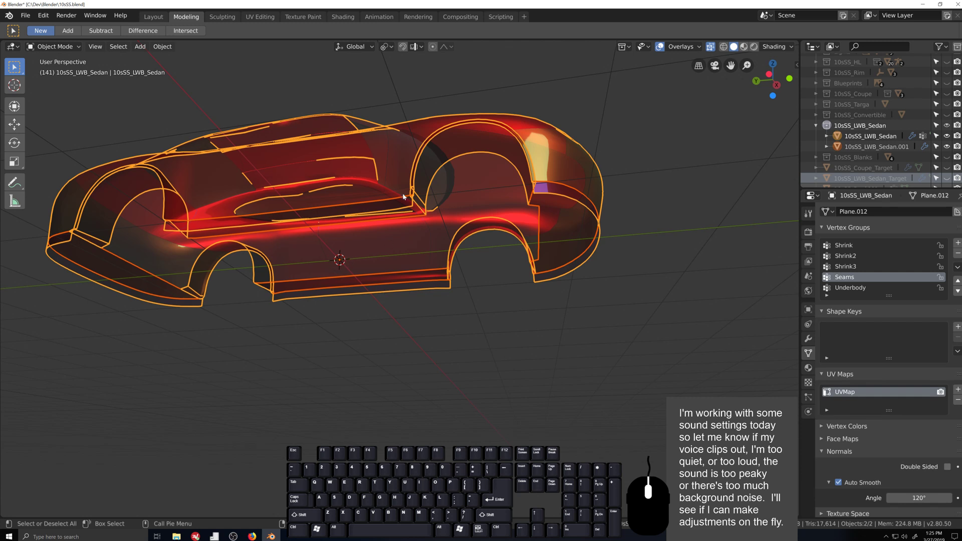
# - Turn off X-ray shading and open only the separated underbody object, 10sSS_LWB_Sedan.001, in Edit Mode
pyautogui.hotkey('alt', 'z')
pyautogui.click(408, 225)
pyautogui.press('Tab')
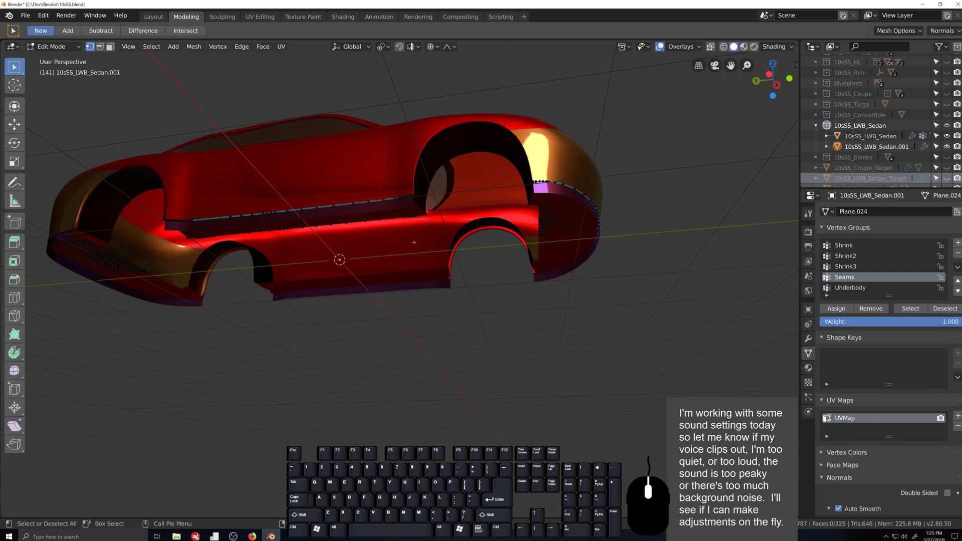
# - Turn off proportional editing for the underbody mesh, test-moving its geometry and cancelling each move
pyautogui.press('g')
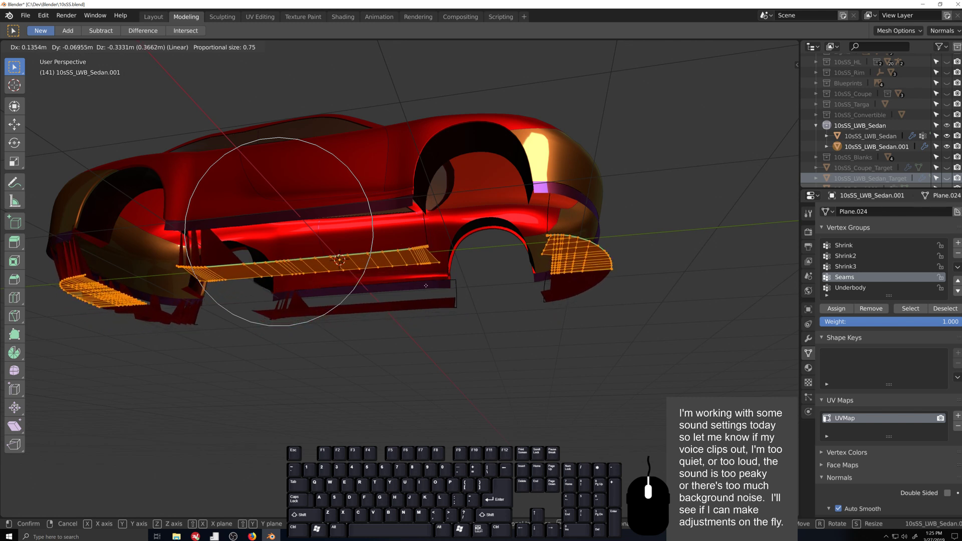
pyautogui.rightClick(425, 283)
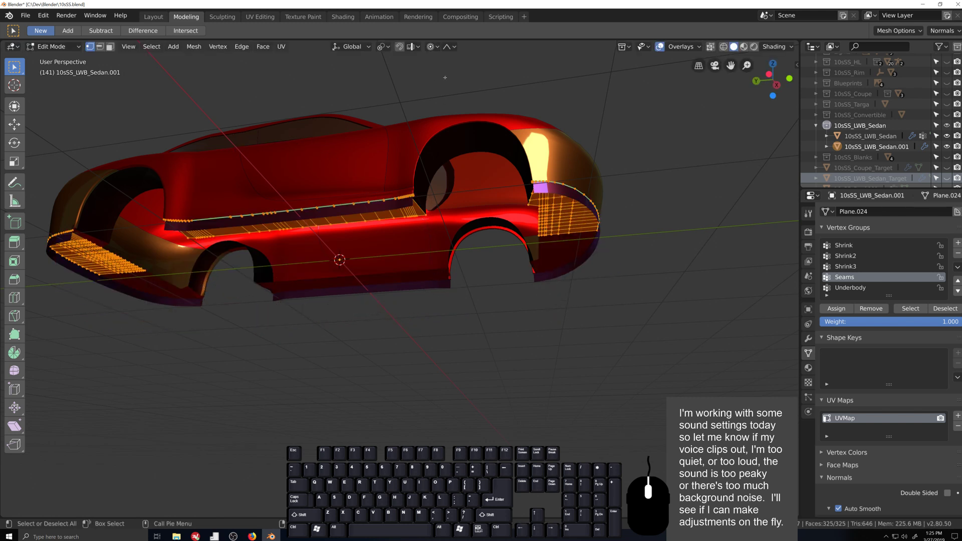
pyautogui.click(436, 47)
pyautogui.click(446, 66)
pyautogui.press('g')
pyautogui.rightClick(363, 350)
# - Remove double vertices from the entire underbody mesh with a merge distance of 0.0001 m and test-move it without keeping the move
pyautogui.scroll(3, 357, 351)
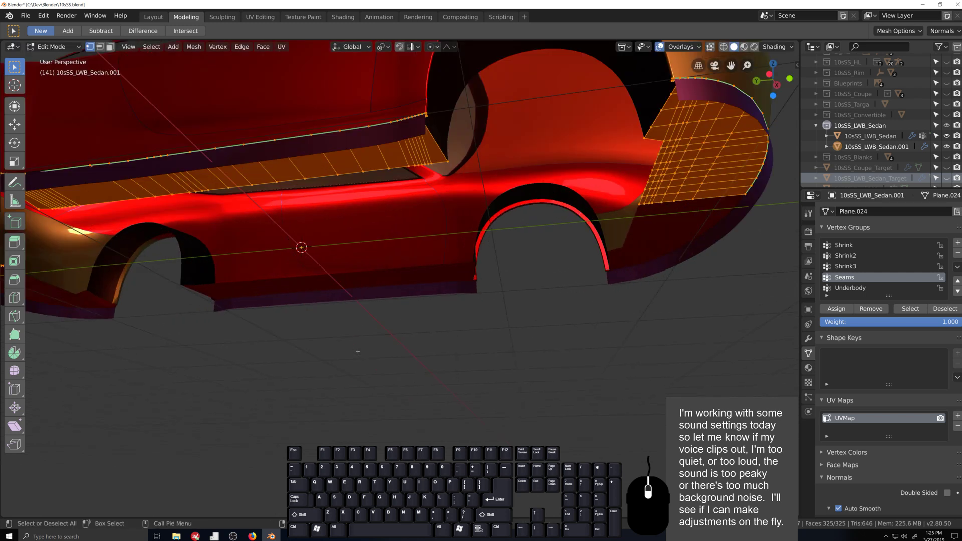
pyautogui.scroll(-5, 357, 351)
pyautogui.hotkey('alt', 'm')
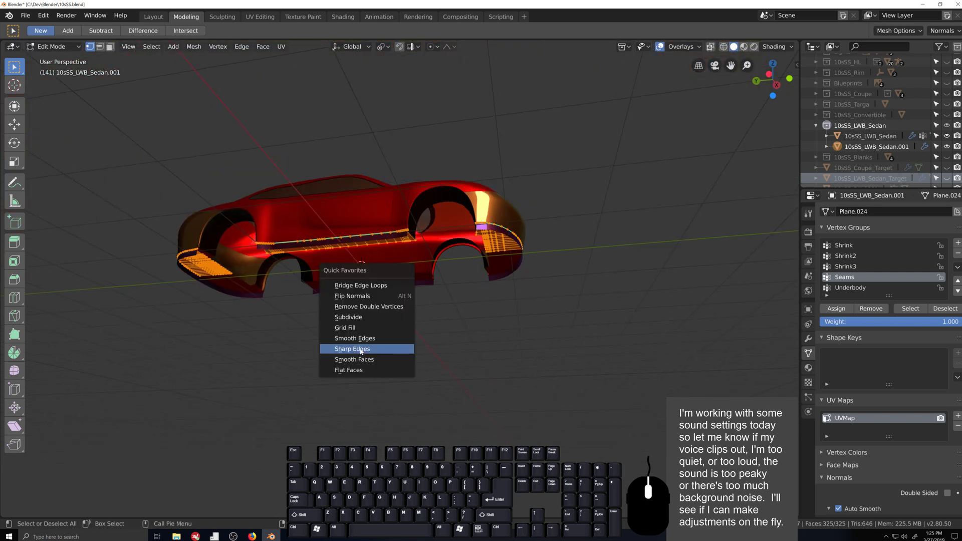
pyautogui.click(370, 305)
pyautogui.scroll(3, 368, 260)
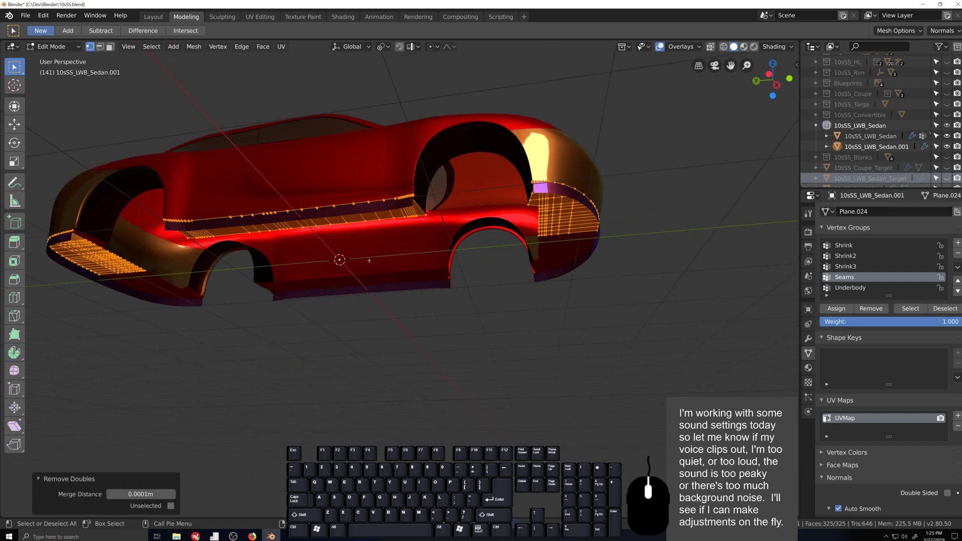
pyautogui.press('g')
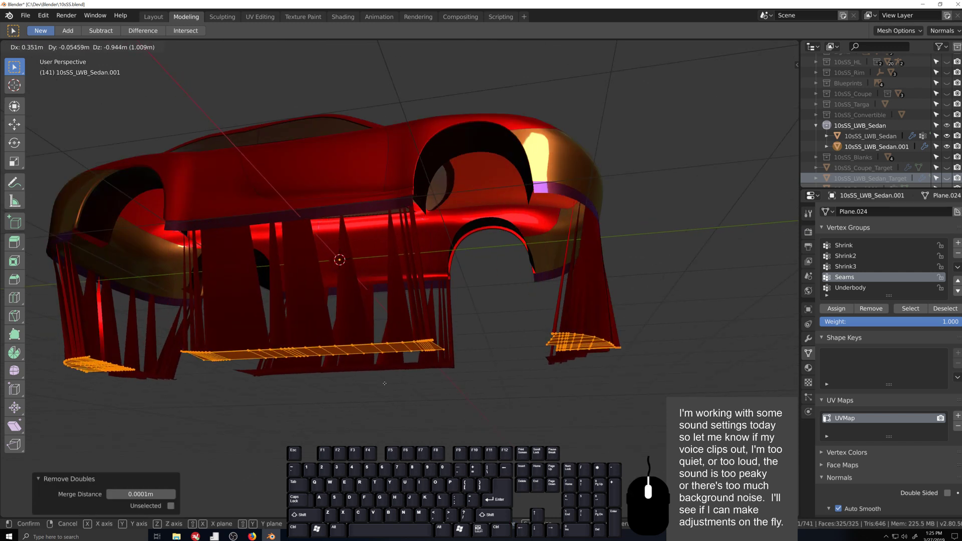
pyautogui.rightClick(368, 274)
pyautogui.scroll(-2, 368, 274)
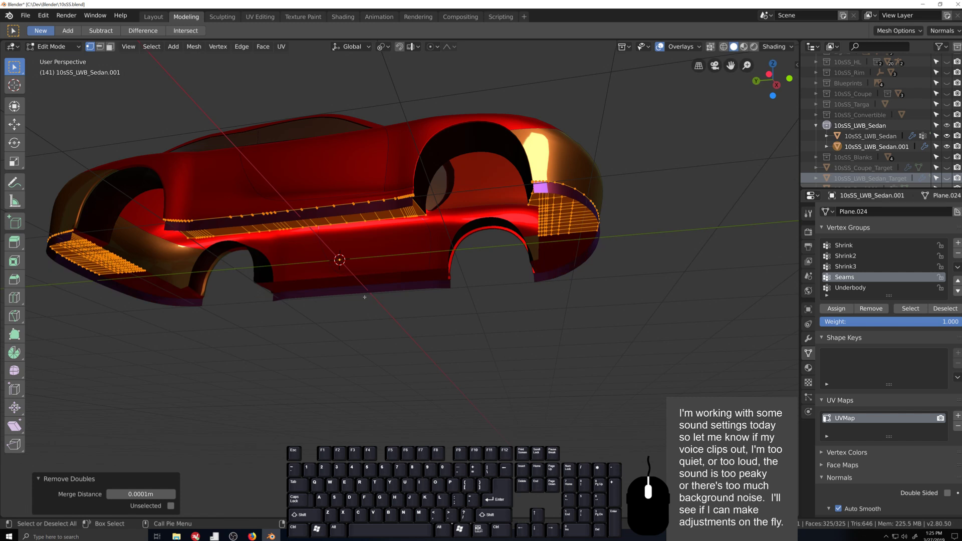
pyautogui.scroll(1, 576, 318)
# - Check the underbody object's modifiers and Shrink vertex group, and try to apply the first Shrinkwrap modifier from Edit Mode
pyautogui.click(808, 339)
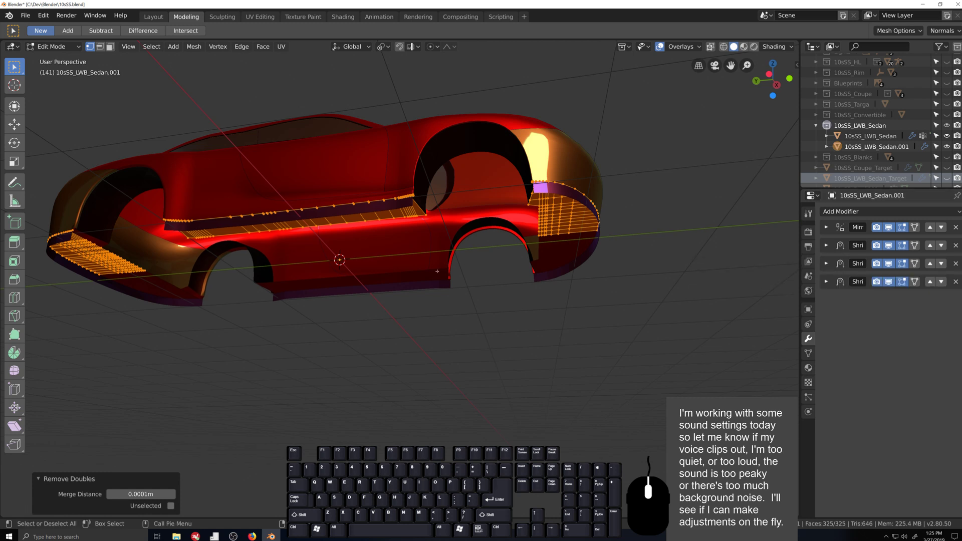
pyautogui.moveTo(501, 280); pyautogui.dragTo(461, 287, button='middle')
pyautogui.scroll(-2, 491, 304)
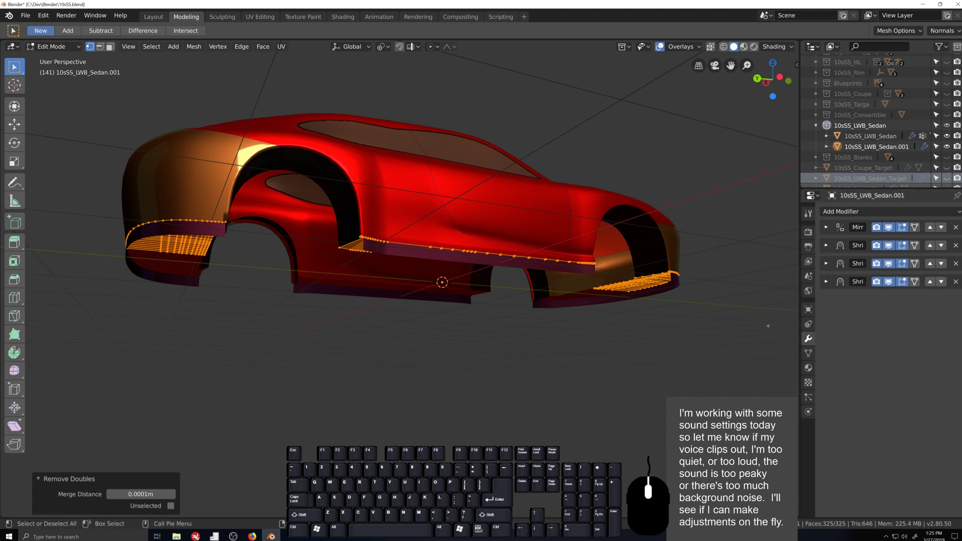
pyautogui.click(808, 353)
pyautogui.click(843, 245)
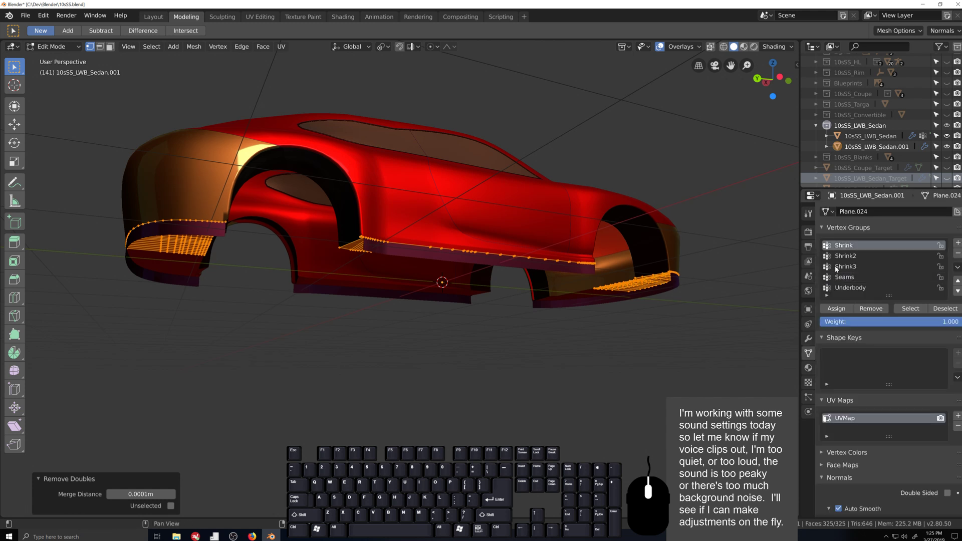
pyautogui.click(807, 339)
pyautogui.click(825, 245)
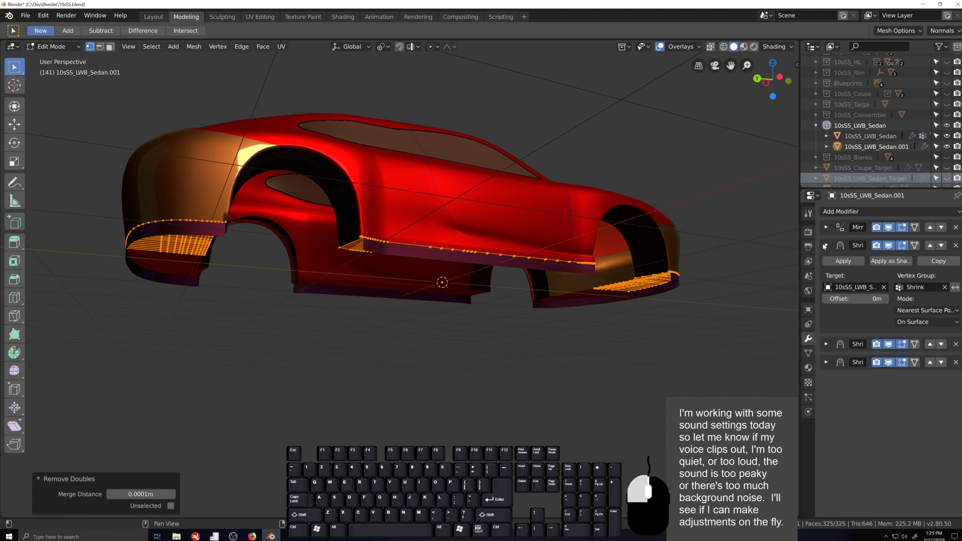
pyautogui.click(850, 262)
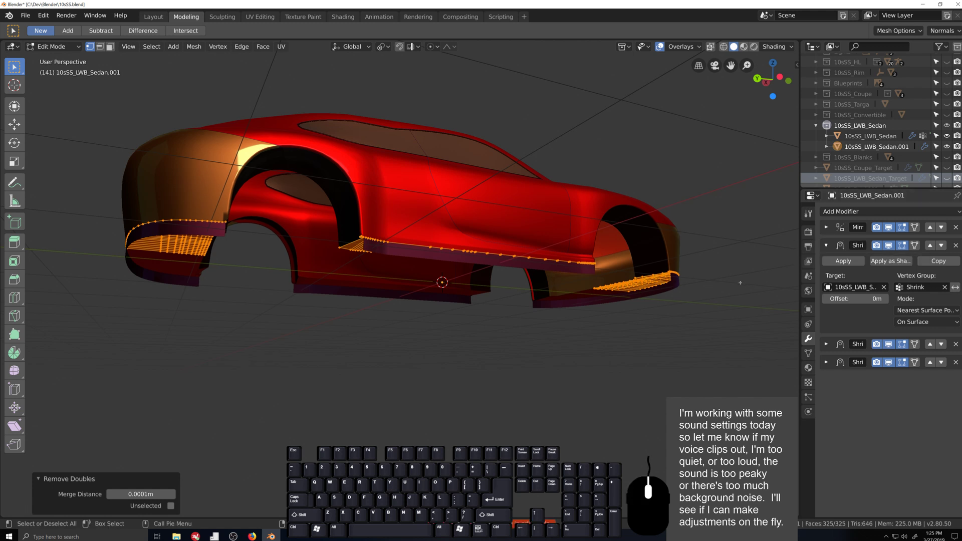
# - Return to Object Mode and apply all three Shrinkwrap modifiers on 10sSS_LWB_Sedan.001, test-moving the object without keeping the move
pyautogui.press('Tab')
pyautogui.click(842, 261)
pyautogui.click(825, 245)
pyautogui.click(842, 261)
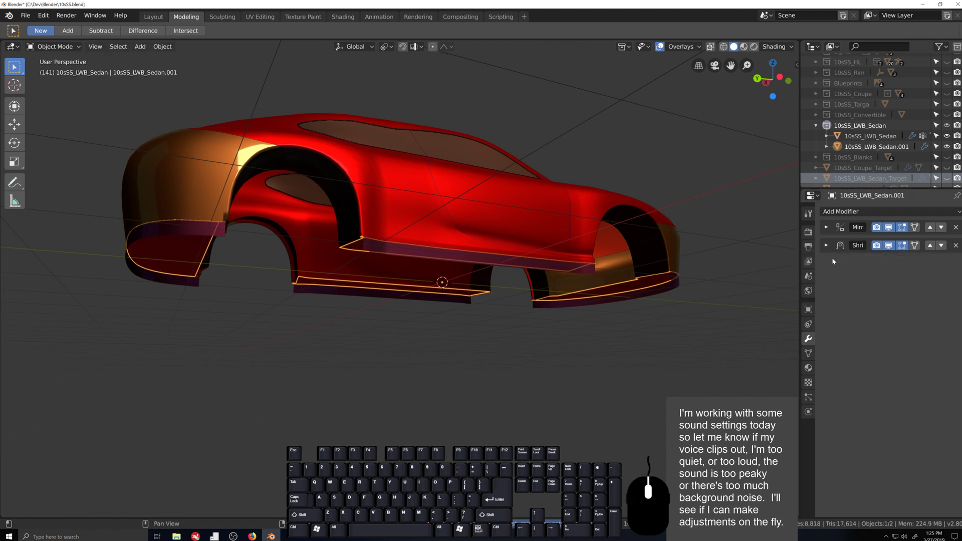
pyautogui.click(825, 245)
pyautogui.click(842, 261)
pyautogui.moveTo(491, 303)
pyautogui.mouseDown(button='middle')
pyautogui.moveTo(484, 293)
pyautogui.moveTo(508, 307)
pyautogui.mouseUp(button='middle')
pyautogui.press('g')
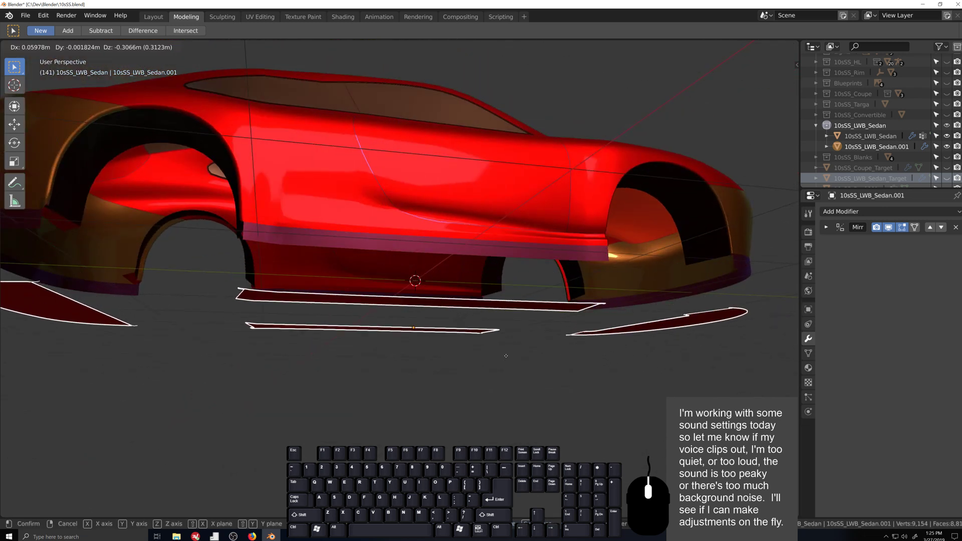
pyautogui.press('Escape')
pyautogui.scroll(-3, 494, 318)
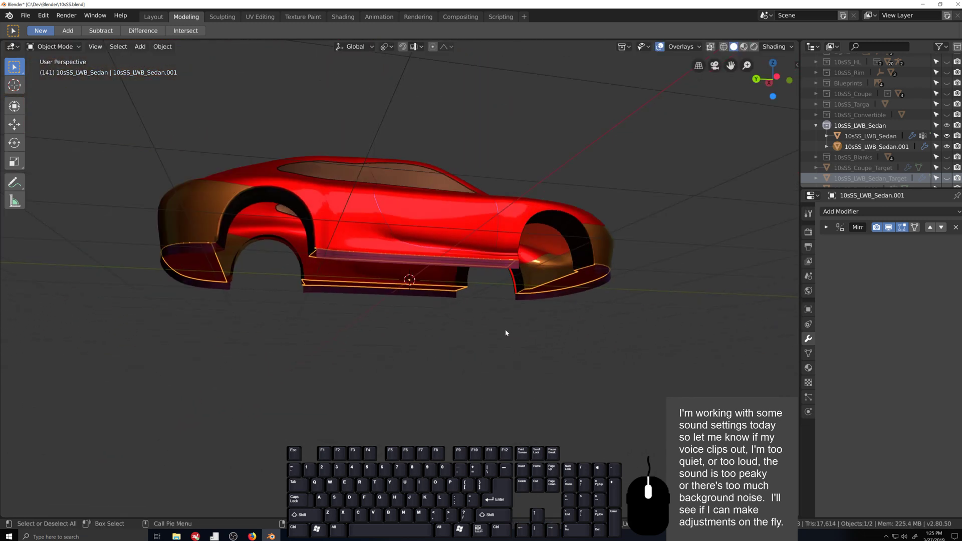
# - Join the underbody into the 10sSS_LWB_Sedan body object and test-move its underbody faces in Edit Mode without keeping the move
pyautogui.keyDown('shift'); pyautogui.click(475, 231); pyautogui.keyUp('shift')
pyautogui.hotkey('ctrl', 'j')
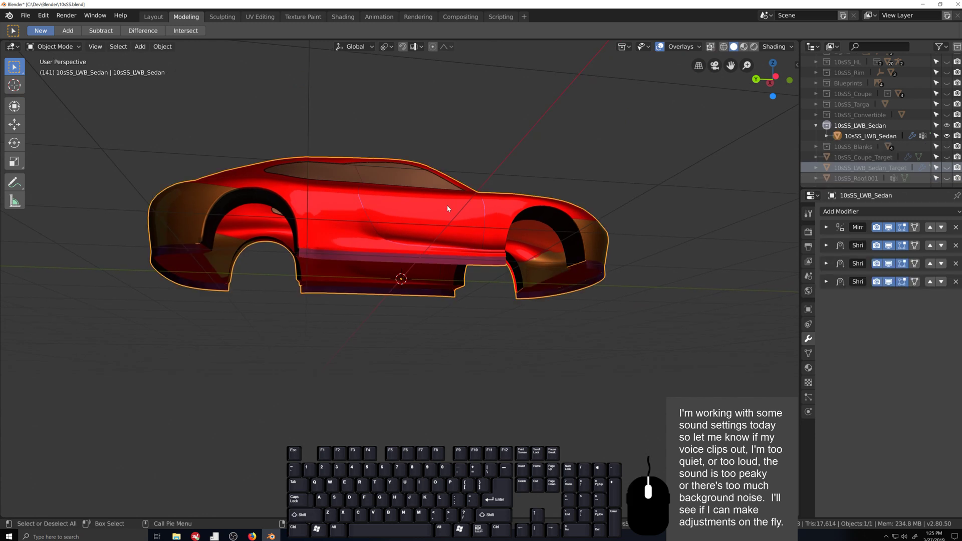
pyautogui.press('Tab')
pyautogui.moveTo(473, 228); pyautogui.dragTo(350, 316, button='middle')
pyautogui.press('g')
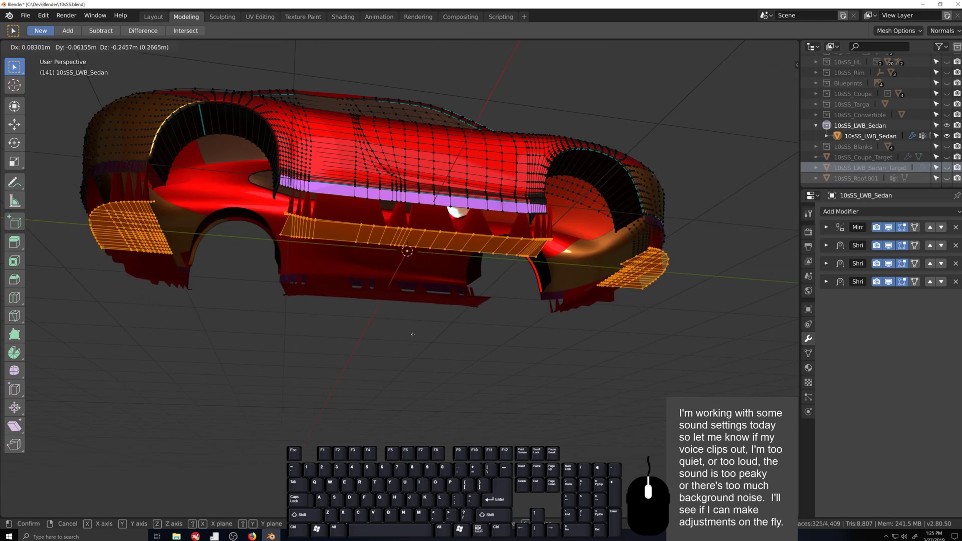
pyautogui.press('Escape')
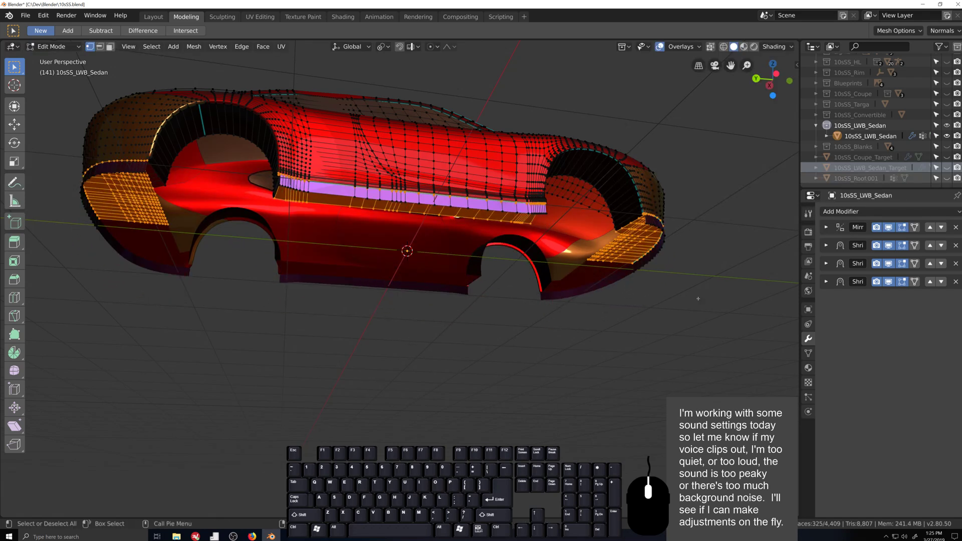
# - Check the mesh editing options and test-move the underbody faces again, cancelling the move
pyautogui.click(808, 213)
pyautogui.scroll(2, 461, 277)
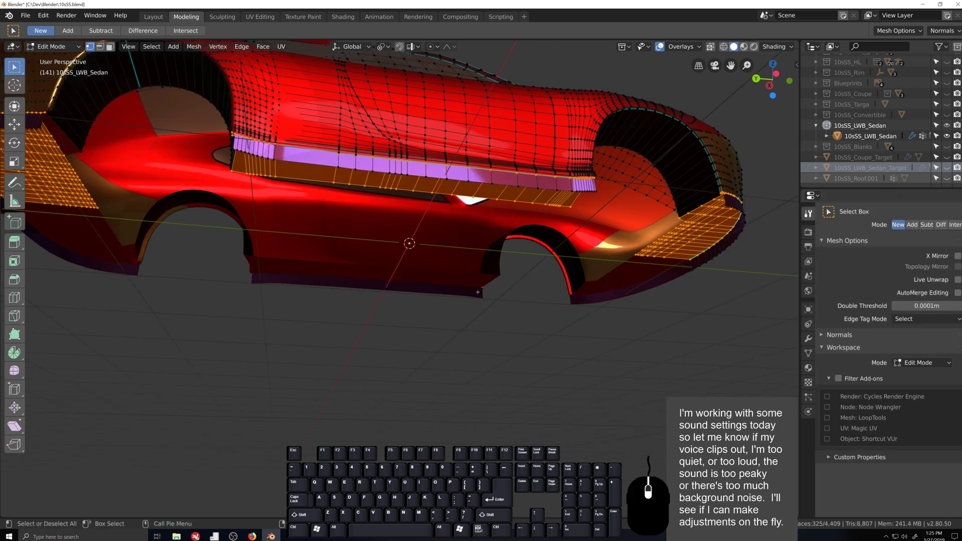
pyautogui.scroll(-2, 461, 278)
pyautogui.press('g')
pyautogui.press('Escape')
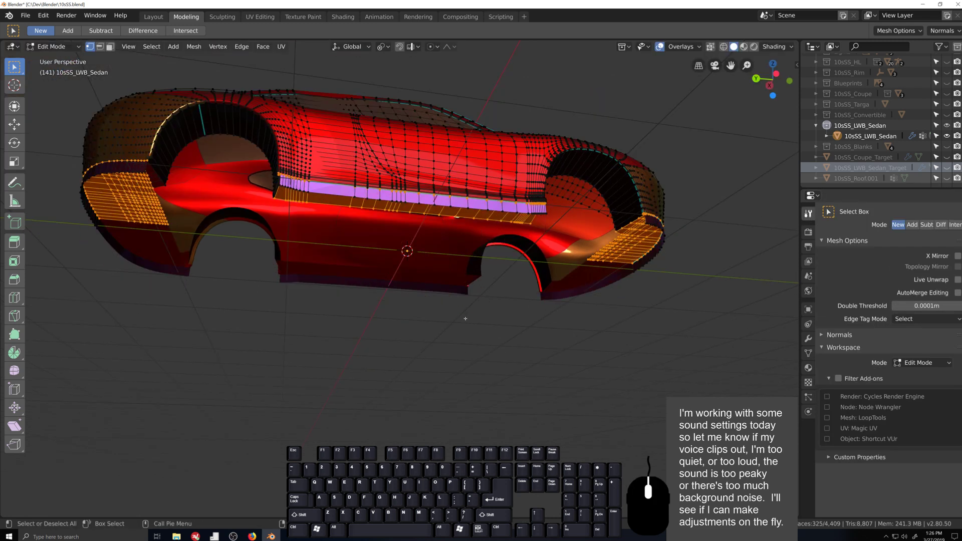
# - Remove the selected underbody vertices from the Shrink, Shrink2 and Shrink3 vertex groups and test-move them without keeping the move
pyautogui.click(809, 340)
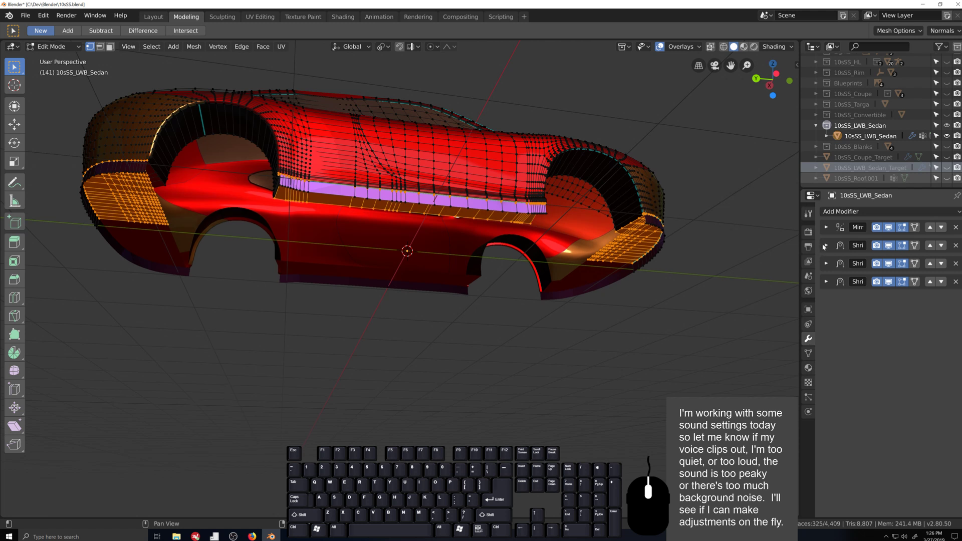
pyautogui.click(808, 353)
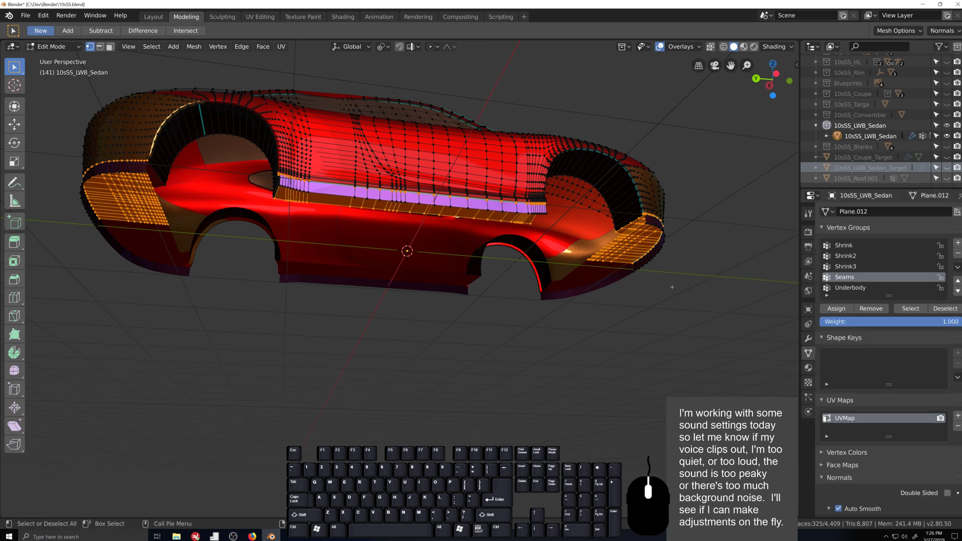
pyautogui.click(848, 248)
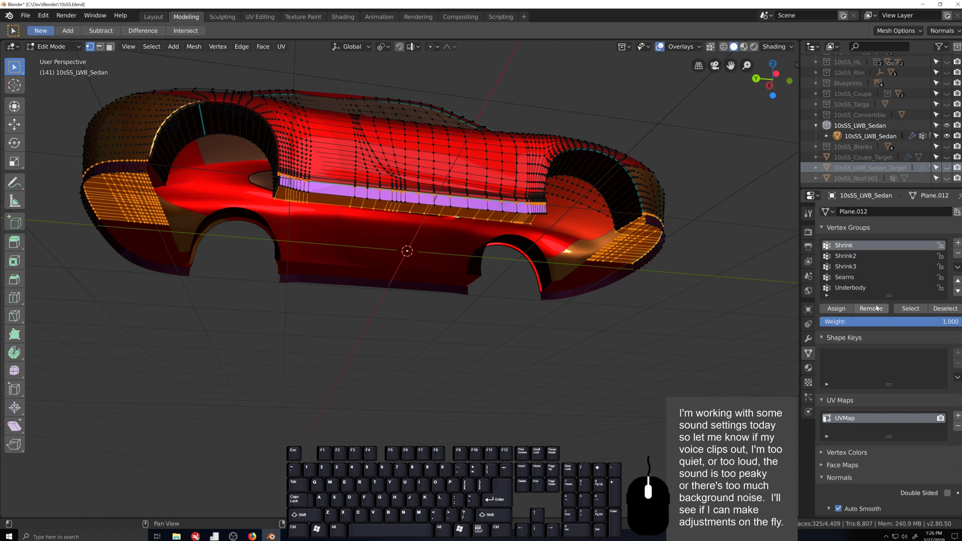
pyautogui.click(847, 255)
pyautogui.click(847, 266)
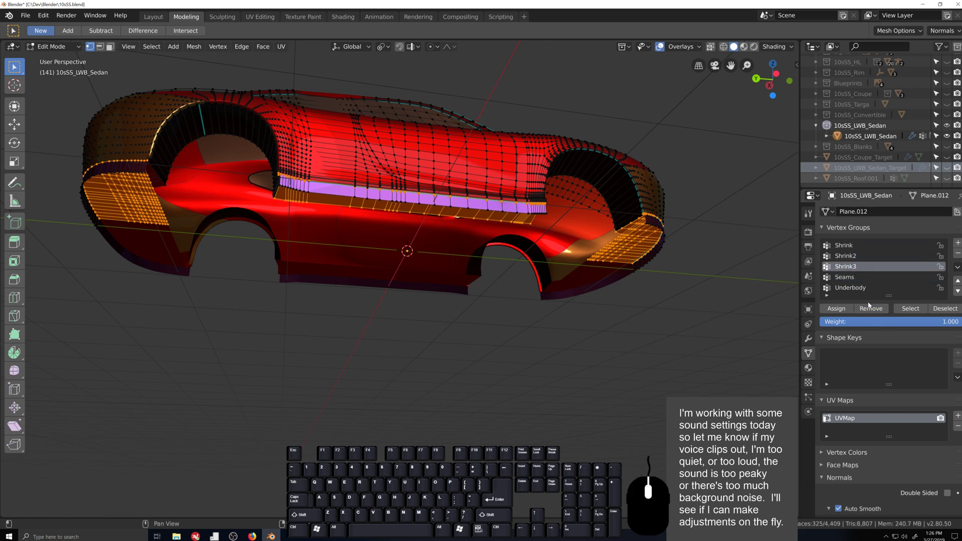
pyautogui.press('g')
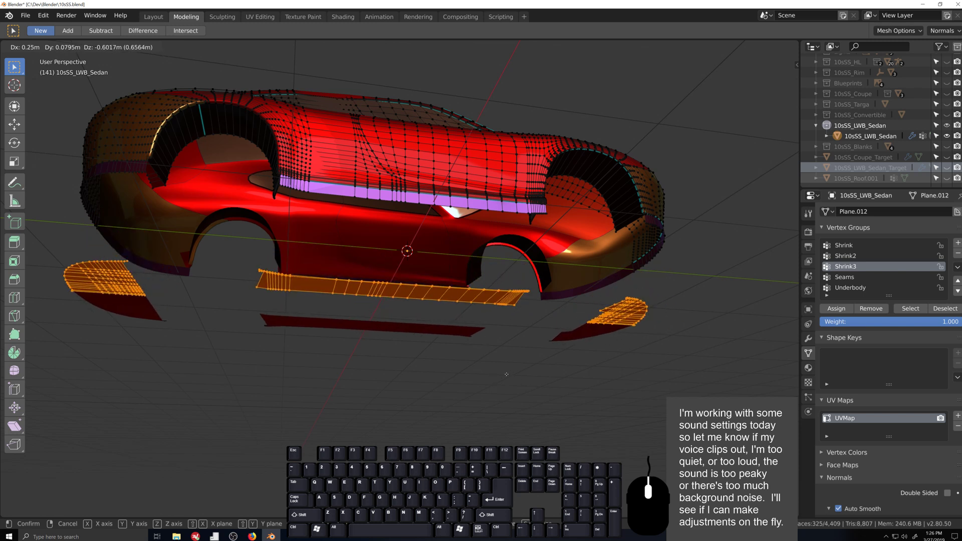
pyautogui.rightClick(485, 339)
# - Clear the selection and examine the side of the car body in left orthographic view
pyautogui.scroll(2, 435, 302)
pyautogui.scroll(-4, 421, 303)
pyautogui.press('`')
pyautogui.moveTo(387, 315); pyautogui.dragTo(478, 177, button='middle')
pyautogui.scroll(3, 459, 302)
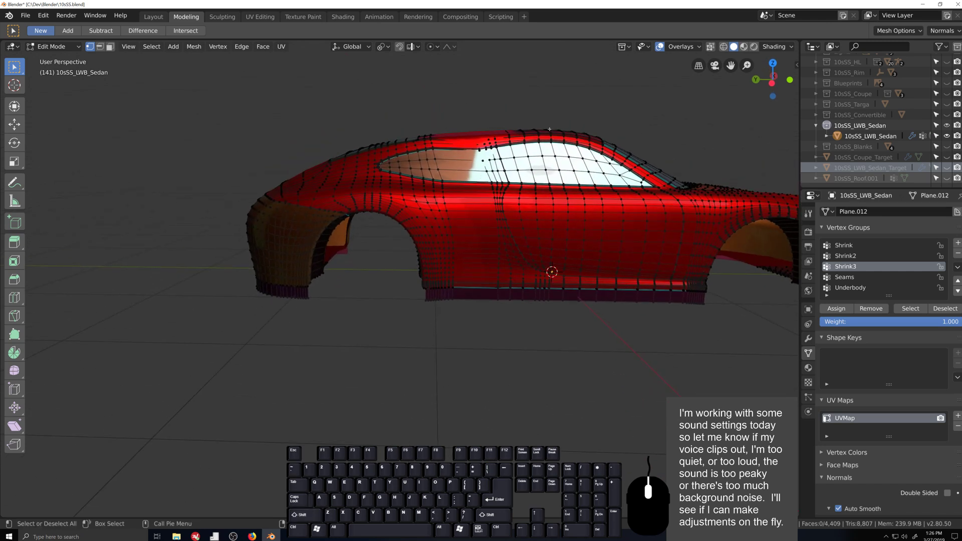
pyautogui.keyDown('shift'); pyautogui.moveTo(450, 173); pyautogui.dragTo(422, 187, button='middle'); pyautogui.keyUp('shift')
pyautogui.scroll(2, 519, 242)
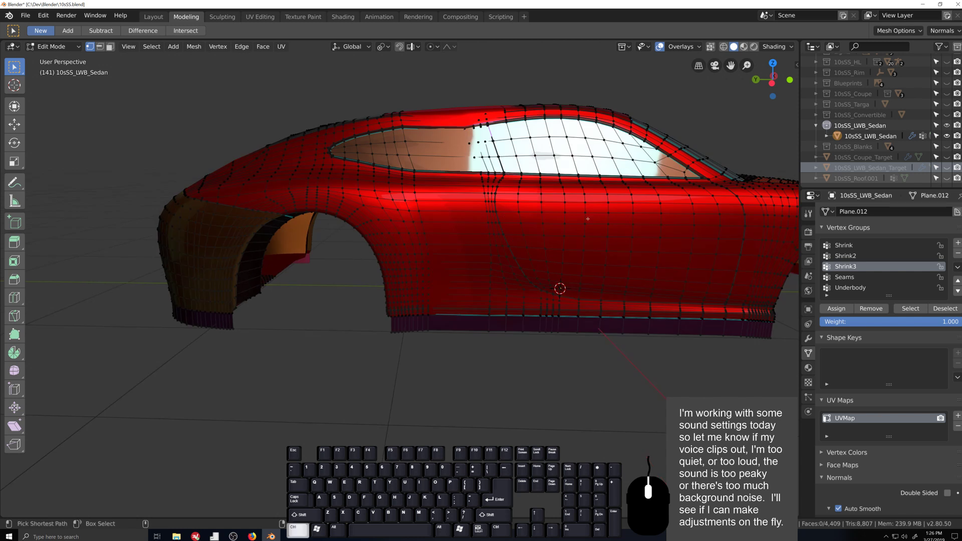
pyautogui.press('ctrl+KP_3')
pyautogui.keyDown('shift'); pyautogui.moveTo(431, 250); pyautogui.dragTo(432, 265, button='middle'); pyautogui.keyUp('shift')
pyautogui.scroll(2, 432, 266)
pyautogui.keyDown('shift'); pyautogui.moveTo(585, 262); pyautogui.dragTo(519, 265, button='middle'); pyautogui.keyUp('shift')
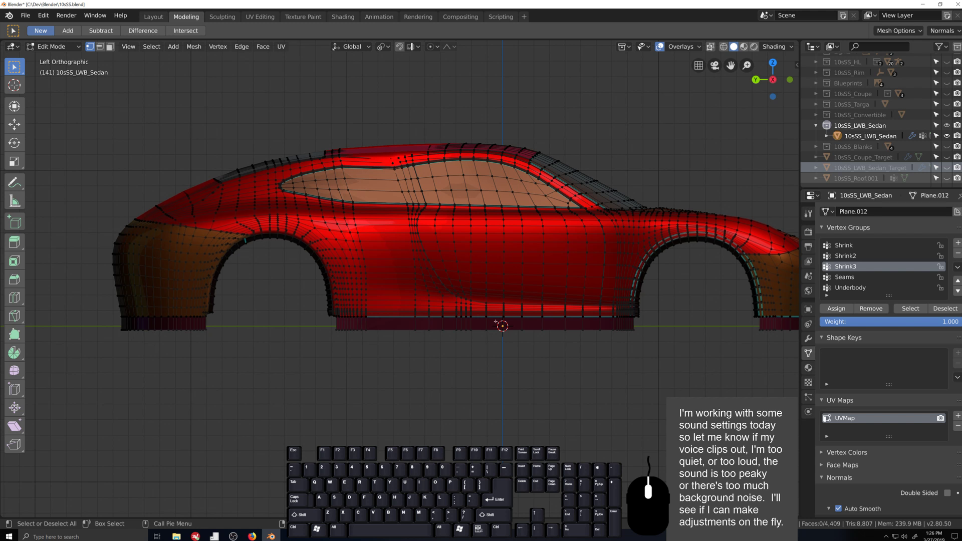
# - With X-ray shading on, select the full-height mesh section around the door's rear edge and move it about 0.284 m along global Y
pyautogui.keyDown('alt'); pyautogui.click(415, 295); pyautogui.keyUp('alt')
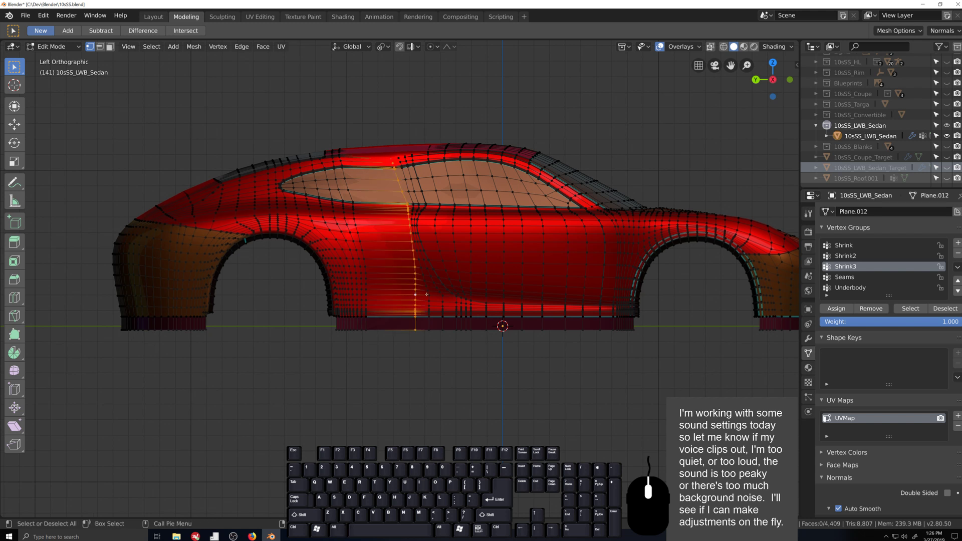
pyautogui.keyDown('alt'); pyautogui.keyDown('shift'); pyautogui.click(435, 299); pyautogui.keyUp('shift'); pyautogui.keyUp('alt')
pyautogui.keyDown('alt'); pyautogui.keyDown('shift'); pyautogui.click(455, 301); pyautogui.keyUp('shift'); pyautogui.keyUp('alt')
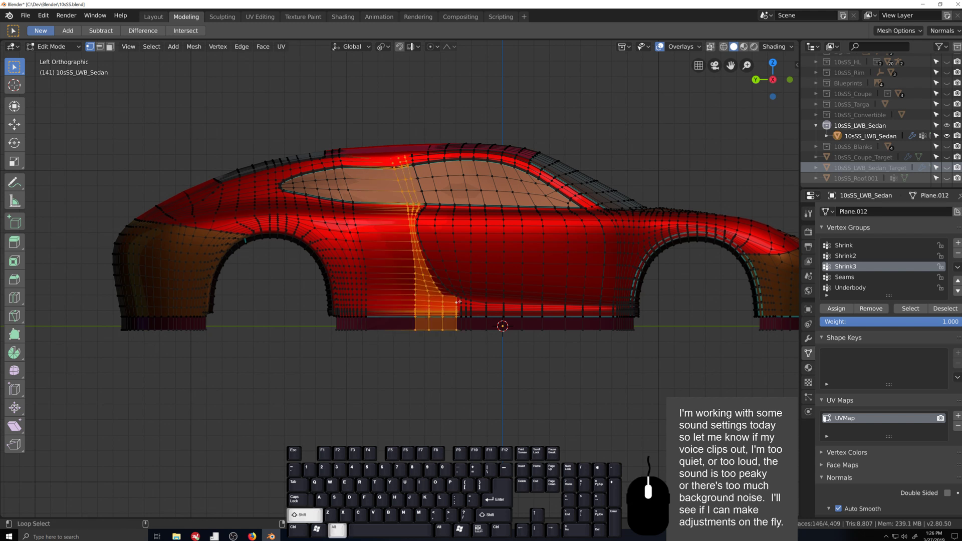
pyautogui.keyDown('alt'); pyautogui.keyDown('shift'); pyautogui.click(466, 302); pyautogui.keyUp('shift'); pyautogui.keyUp('alt')
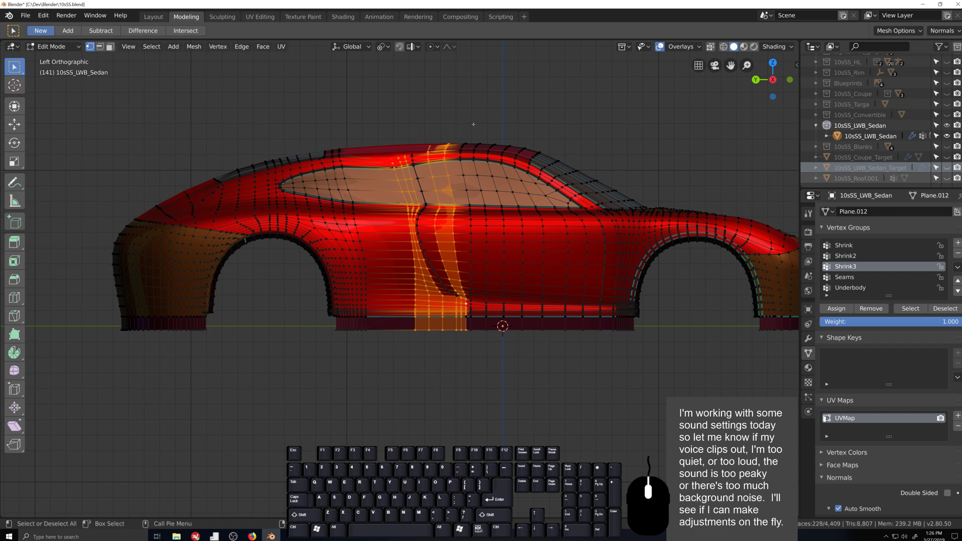
pyautogui.hotkey('alt', 'z')
pyautogui.moveTo(469, 121); pyautogui.dragTo(387, 381)
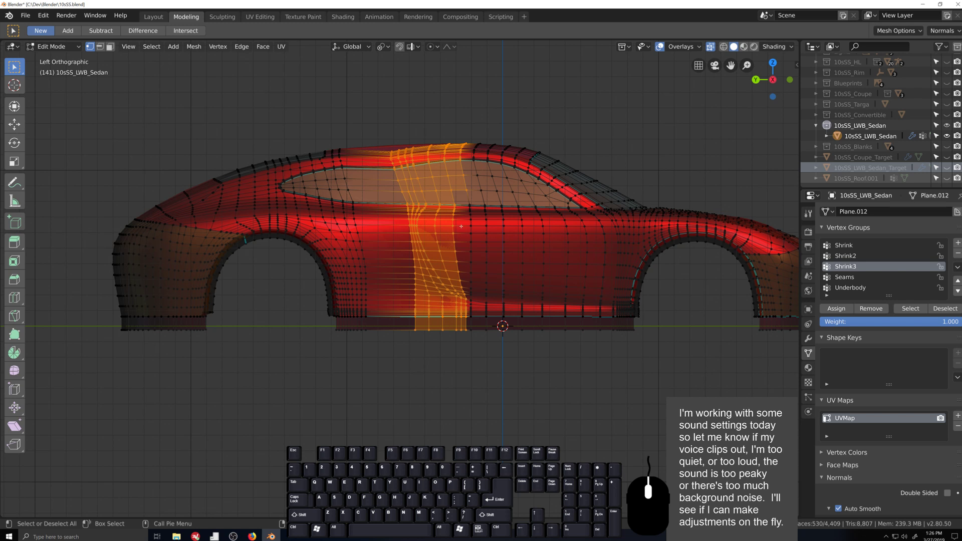
pyautogui.keyDown('shift'); pyautogui.moveTo(479, 200); pyautogui.dragTo(467, 388); pyautogui.keyUp('shift')
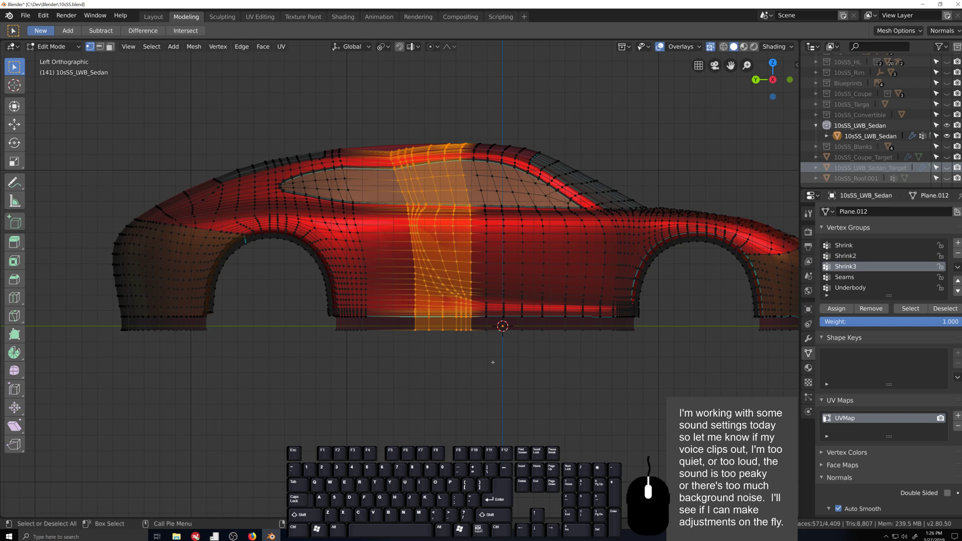
pyautogui.press('g')
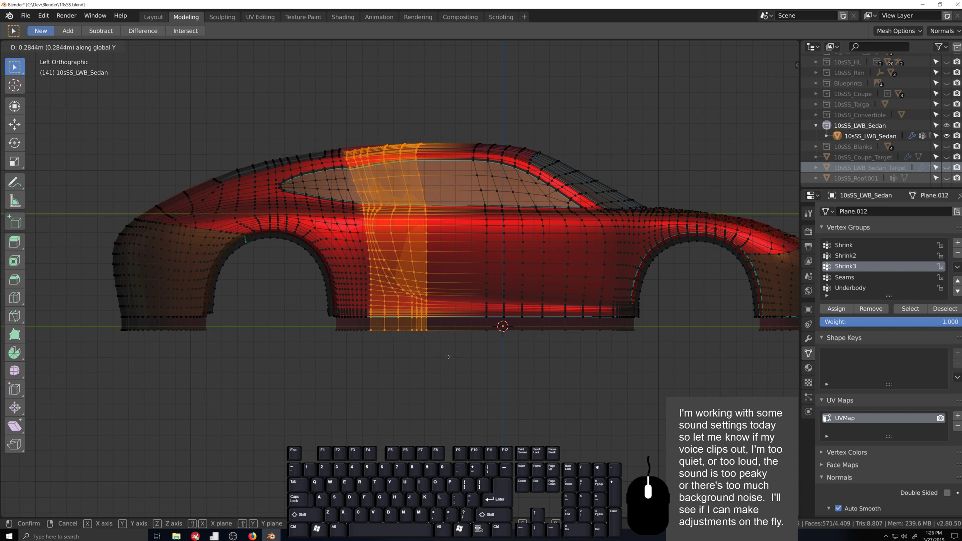
pyautogui.click(448, 357)
# - Delete the full-height mesh strip between the rear wheel arch and the door's rear section, including its vertices along the roof
pyautogui.scroll(2, 450, 360)
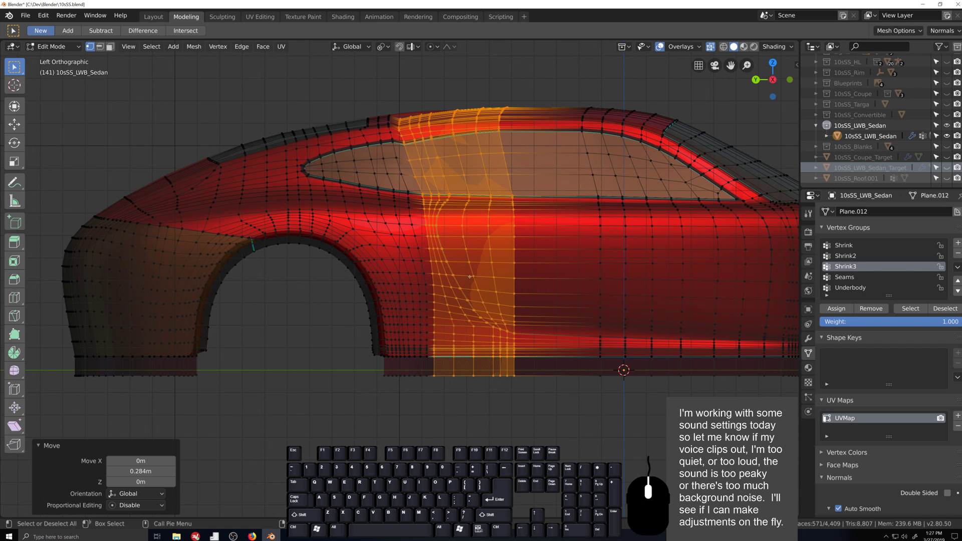
pyautogui.keyDown('alt'); pyautogui.click(424, 268); pyautogui.keyUp('alt')
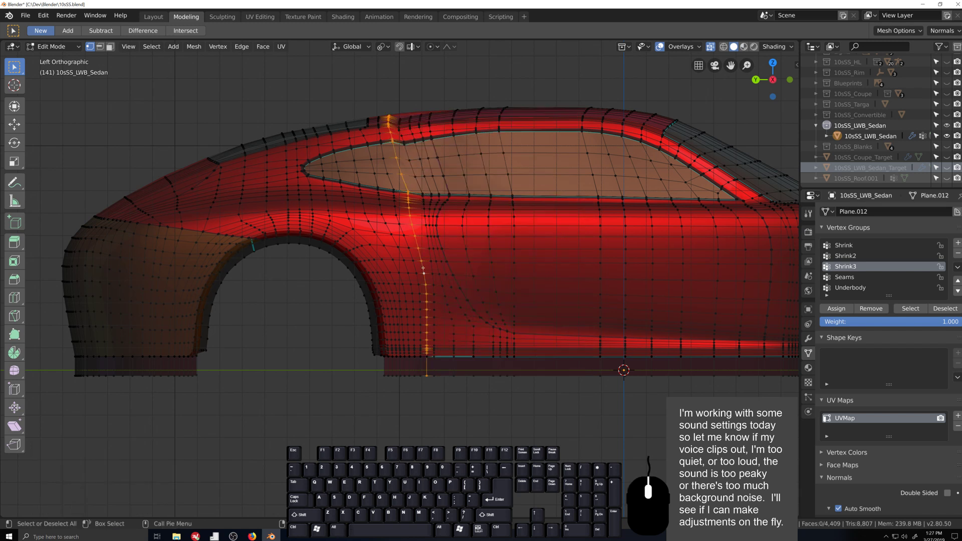
pyautogui.keyDown('alt'); pyautogui.keyDown('shift'); pyautogui.click(408, 268); pyautogui.keyUp('shift'); pyautogui.keyUp('alt')
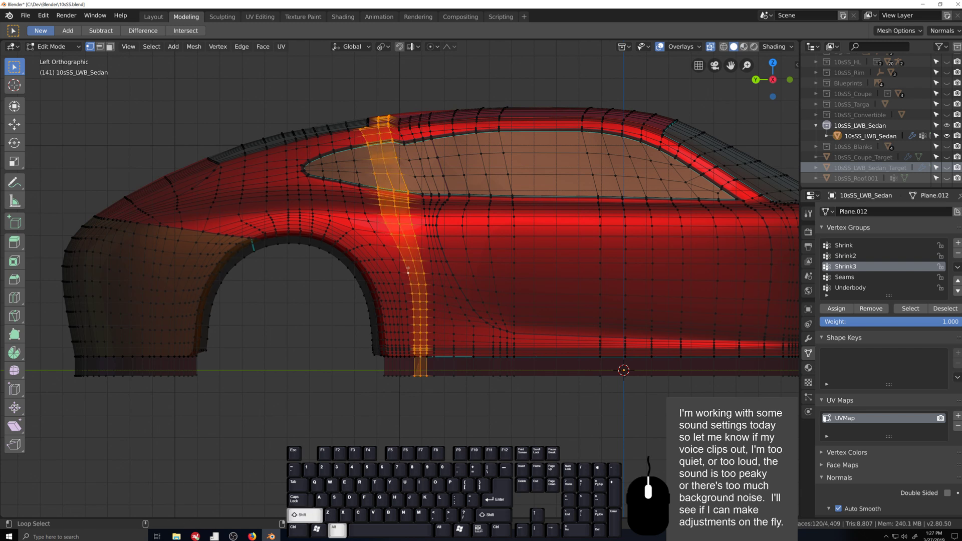
pyautogui.keyDown('alt'); pyautogui.keyDown('shift'); pyautogui.click(399, 269); pyautogui.keyUp('shift'); pyautogui.keyUp('alt')
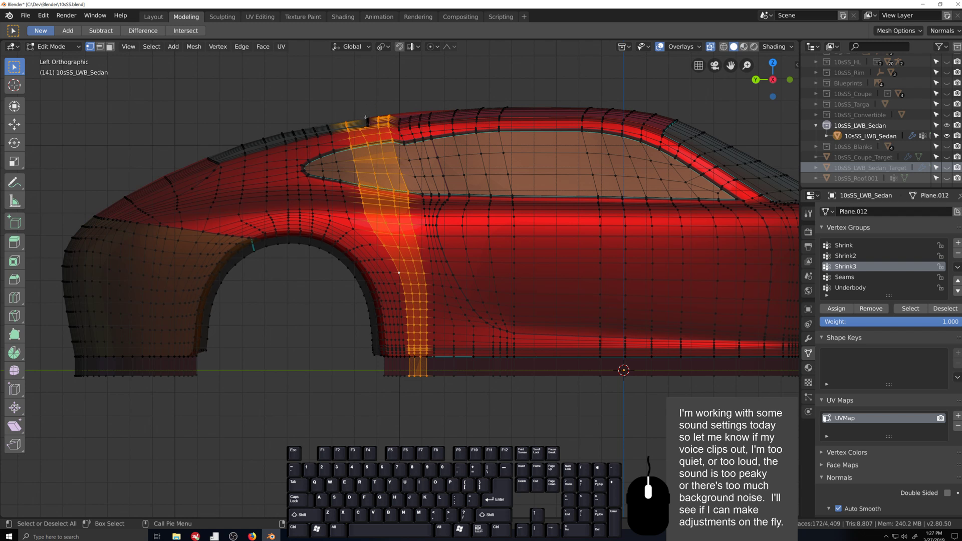
pyautogui.press('c')
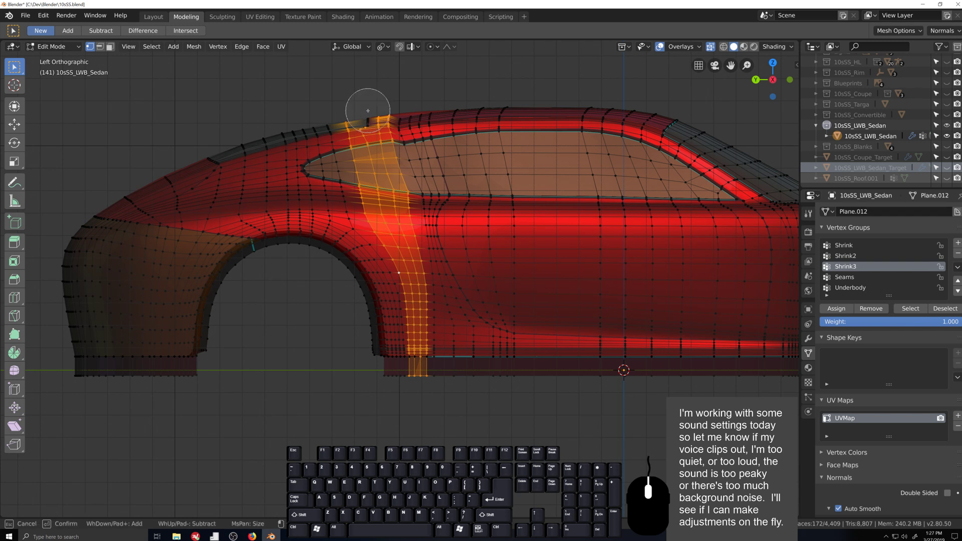
pyautogui.click(367, 112)
pyautogui.press('Escape')
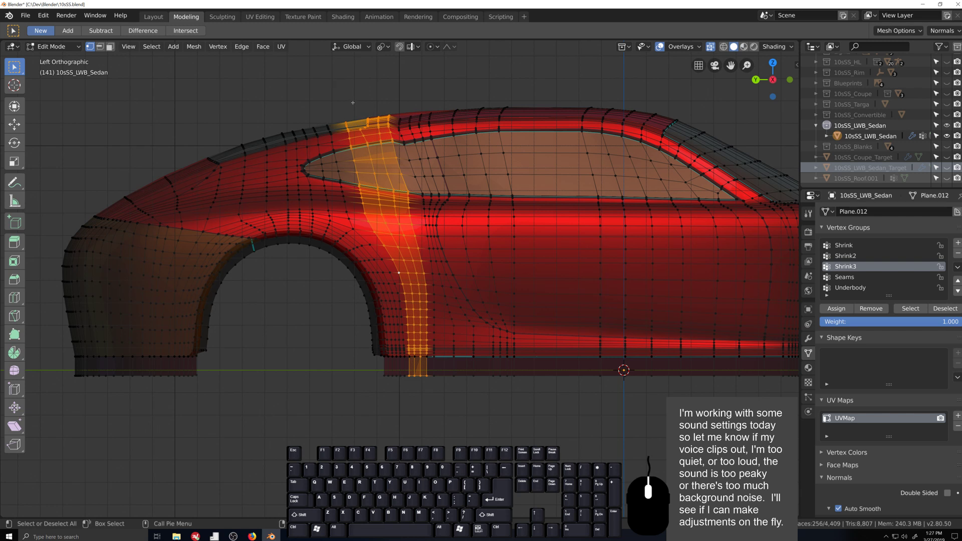
pyautogui.press('c')
pyautogui.keyDown('shift'); pyautogui.click(354, 111); pyautogui.keyUp('shift')
pyautogui.press('Escape')
pyautogui.press('x')
pyautogui.click(439, 188)
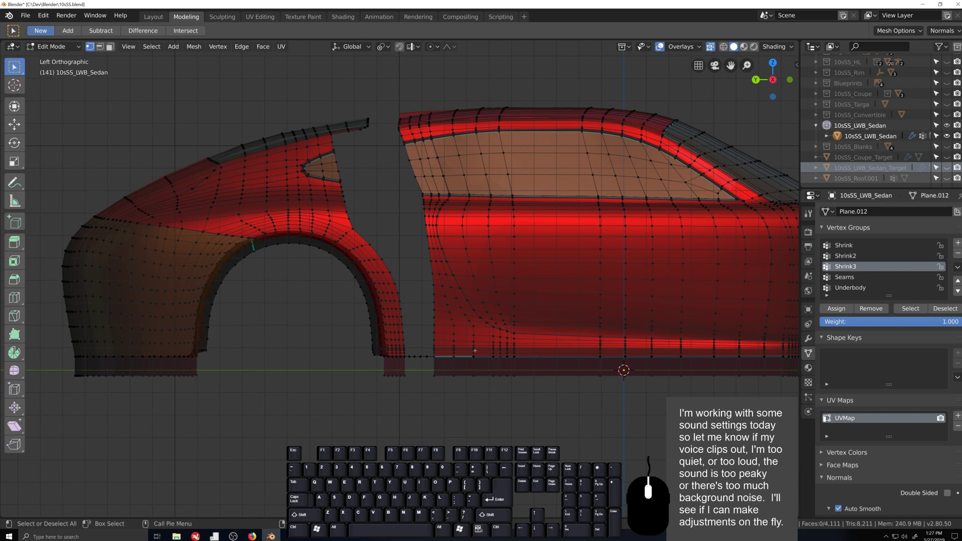
# - Delete the leftover sill vertices inside the gap ahead of the rear wheel arch
pyautogui.moveTo(409, 354); pyautogui.dragTo(429, 368)
pyautogui.press('x')
pyautogui.click(426, 369)
# - Select the full-height rear section of the door and roof, and move it about 0.112 m rearward along global Y
pyautogui.moveTo(396, 92); pyautogui.dragTo(557, 397)
pyautogui.keyDown('ctrl'); pyautogui.moveTo(347, 257); pyautogui.dragTo(420, 416); pyautogui.keyUp('ctrl')
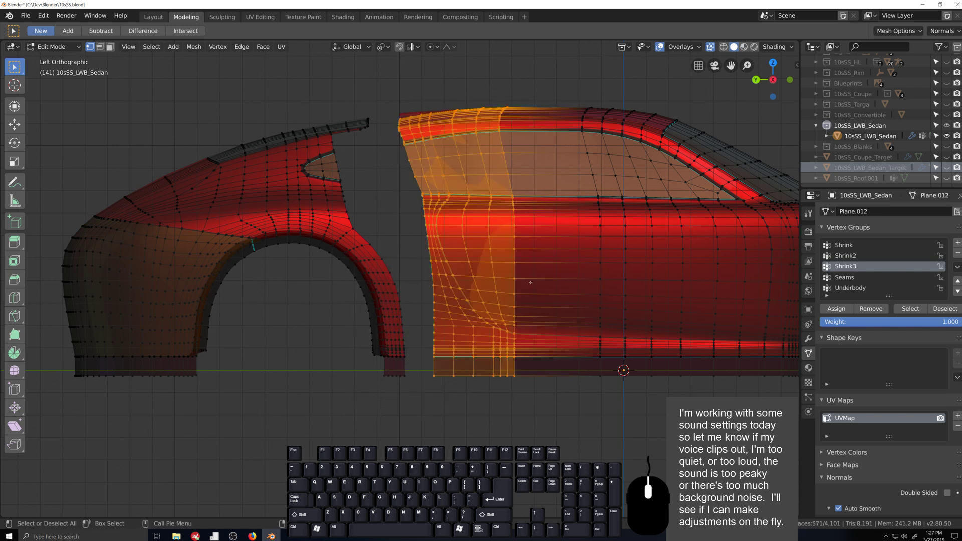
pyautogui.press('g')
pyautogui.press('y')
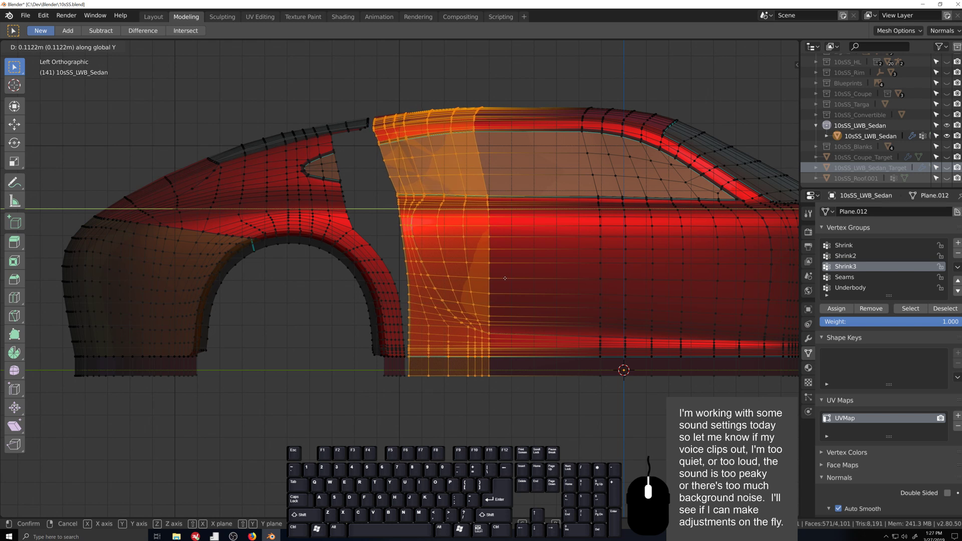
pyautogui.click(504, 278)
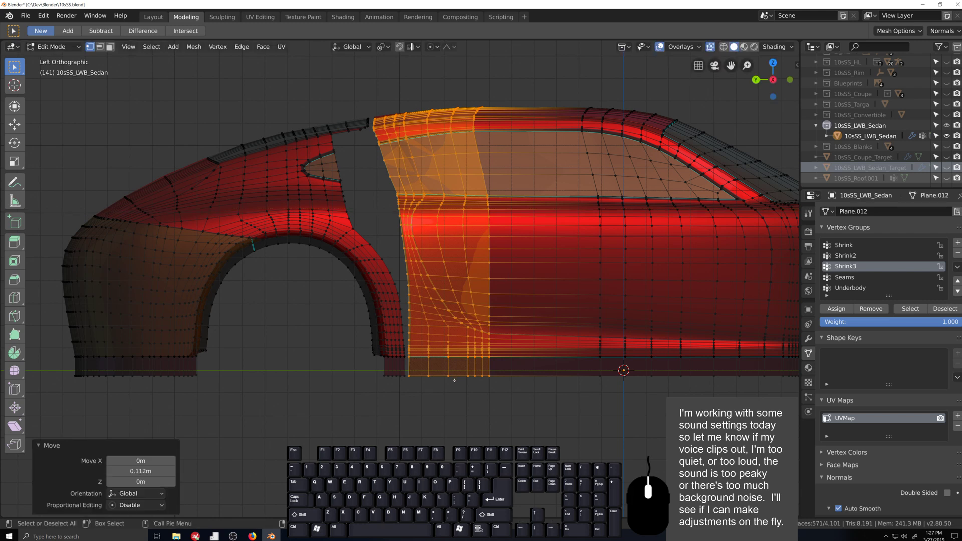
# - Create the first bridging faces across the gap between the roof and rear window mesh, near the car's centreline
pyautogui.scroll(-4, 398, 210)
pyautogui.hotkey('shift', '`')
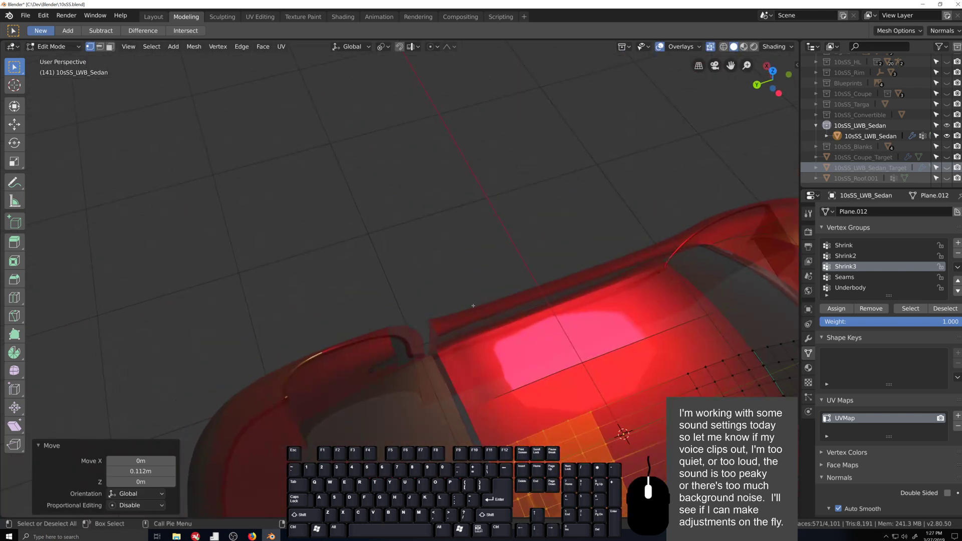
pyautogui.keyDown('shift'); pyautogui.moveTo(406, 139); pyautogui.dragTo(405, 130, button='middle'); pyautogui.keyUp('shift')
pyautogui.scroll(2, 405, 132)
pyautogui.click(389, 174)
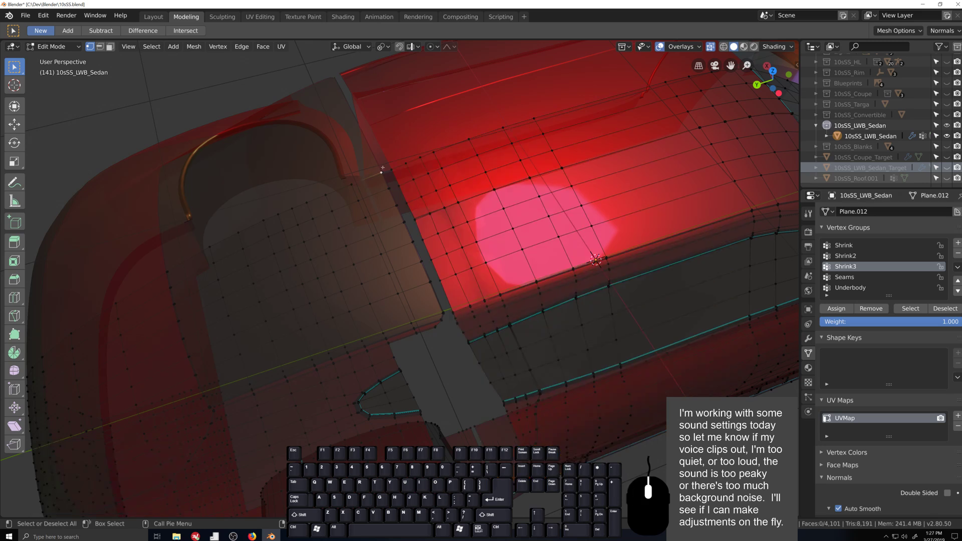
pyautogui.scroll(4, 405, 184)
pyautogui.scroll(-1, 420, 186)
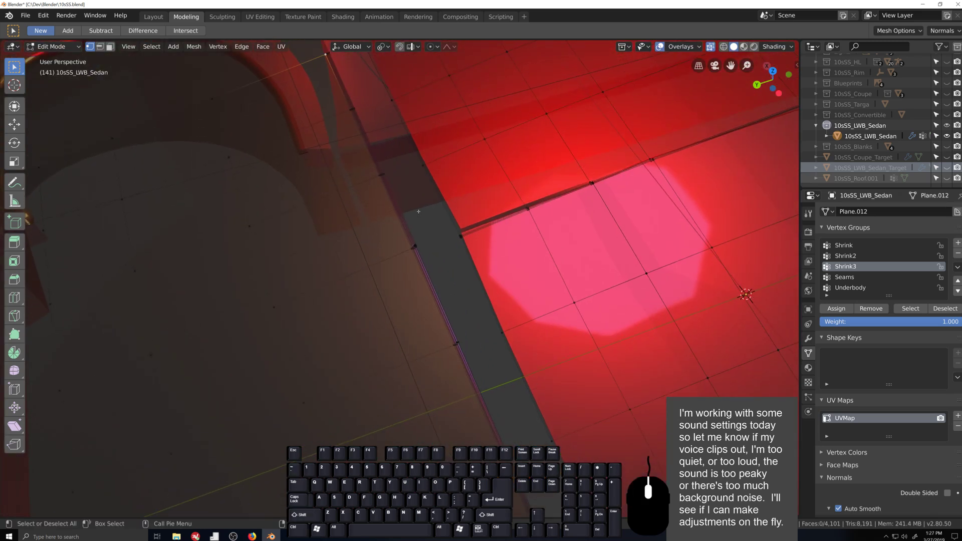
pyautogui.keyDown('shift'); pyautogui.moveTo(424, 211); pyautogui.dragTo(477, 274, button='middle'); pyautogui.keyUp('shift')
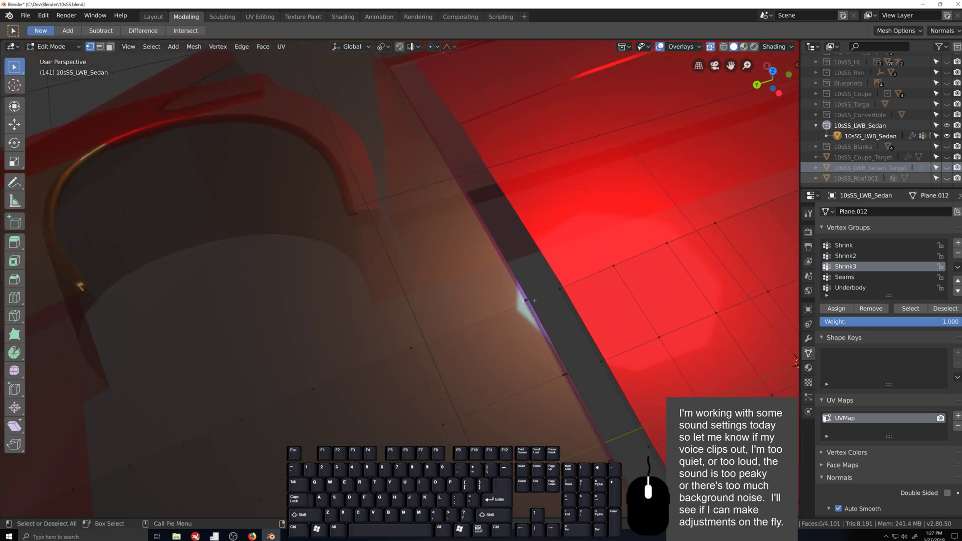
pyautogui.keyDown('shift'); pyautogui.click(560, 304); pyautogui.keyUp('shift')
pyautogui.press('f')
pyautogui.keyDown('shift'); pyautogui.moveTo(607, 332); pyautogui.dragTo(568, 327, button='middle'); pyautogui.keyUp('shift')
pyautogui.keyDown('shift'); pyautogui.click(557, 358); pyautogui.keyUp('shift')
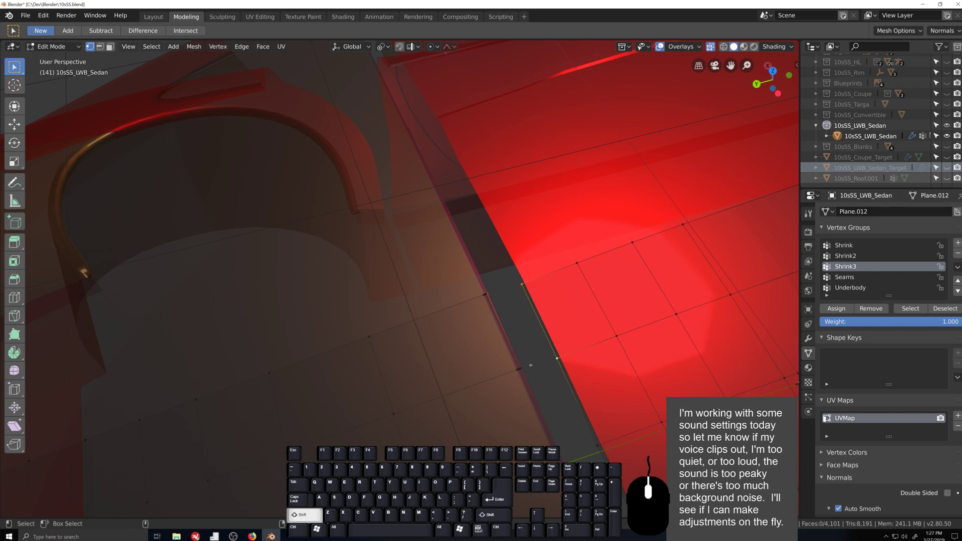
pyautogui.keyDown('shift'); pyautogui.click(531, 364); pyautogui.keyUp('shift')
pyautogui.press('f')
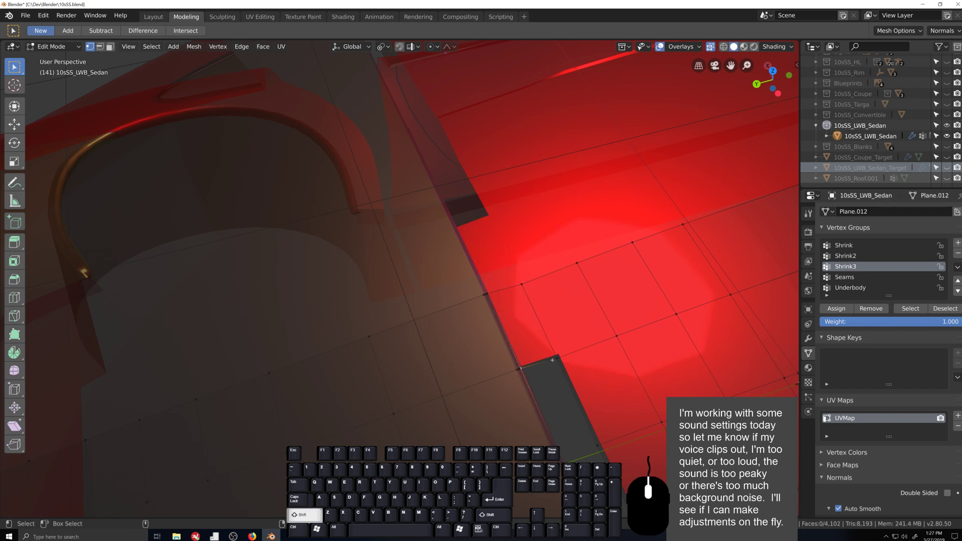
# - Continue filling the gap between the roof panel and the rear window mesh with faces out to the roof's side
pyautogui.scroll(-5, 542, 361)
pyautogui.press('f')
pyautogui.press('f')
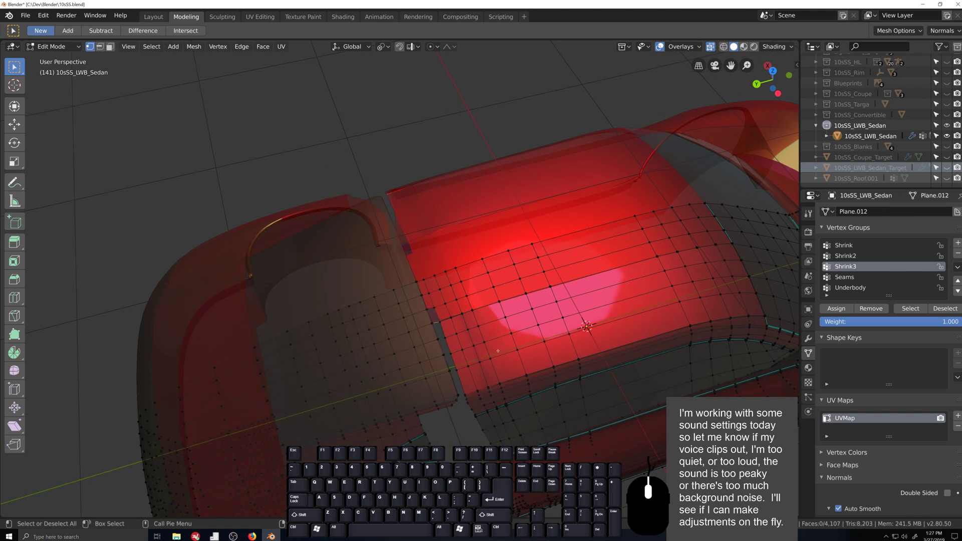
pyautogui.press('f')
pyautogui.press('f')
pyautogui.press('f')
pyautogui.press('f')
pyautogui.press('f')
pyautogui.press('f')
pyautogui.press('f')
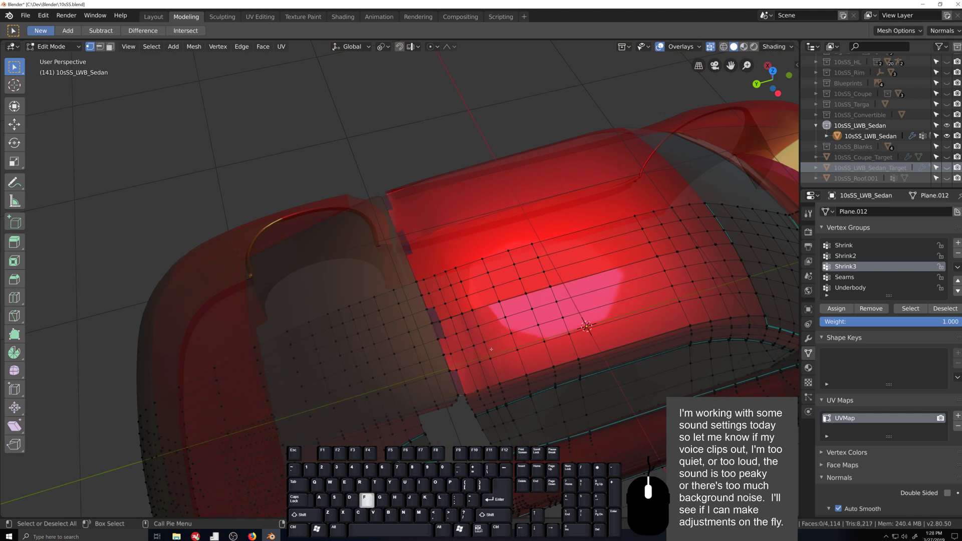
pyautogui.press('f')
pyautogui.press('f')
pyautogui.press('f')
pyautogui.press('f')
# - Fill the narrow gap segments along the roof's side rail with faces, continuing outward from the bridged roof
pyautogui.moveTo(453, 375); pyautogui.dragTo(497, 233, button='middle')
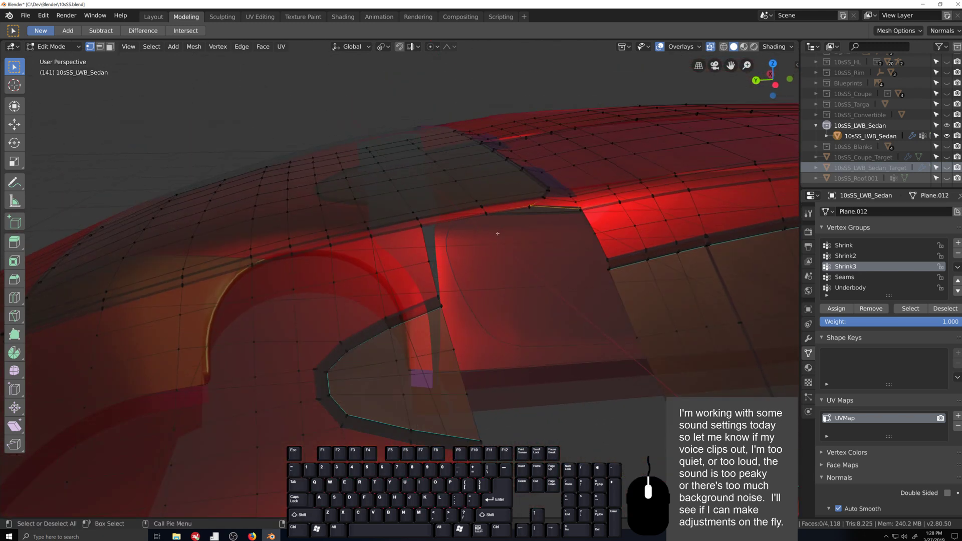
pyautogui.click(431, 261)
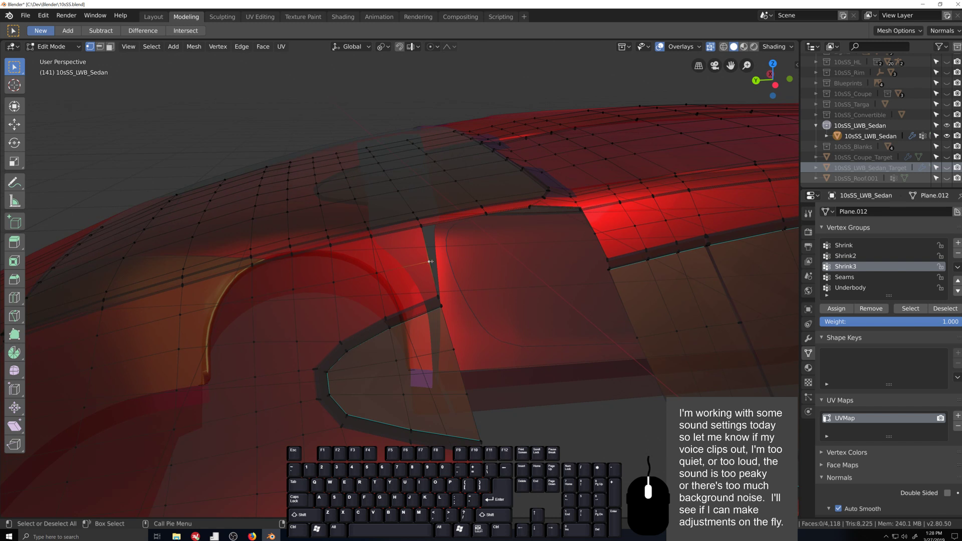
pyautogui.keyDown('shift'); pyautogui.click(596, 239); pyautogui.keyUp('shift')
pyautogui.scroll(1, 584, 228)
pyautogui.keyDown('shift'); pyautogui.moveTo(558, 202); pyautogui.dragTo(513, 304, button='middle'); pyautogui.keyUp('shift')
pyautogui.scroll(1, 509, 316)
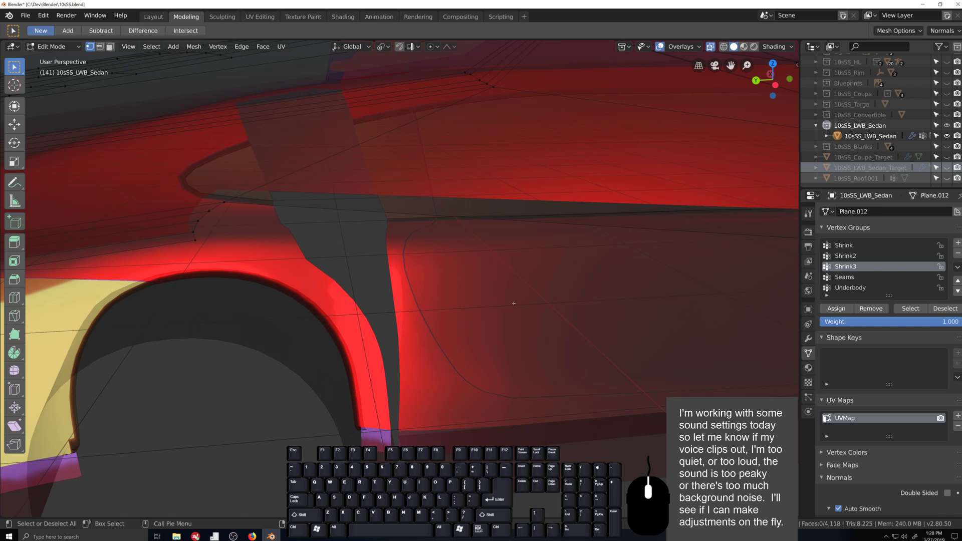
pyautogui.keyDown('alt'); pyautogui.click(370, 206); pyautogui.keyUp('alt')
pyautogui.scroll(-2, 441, 299)
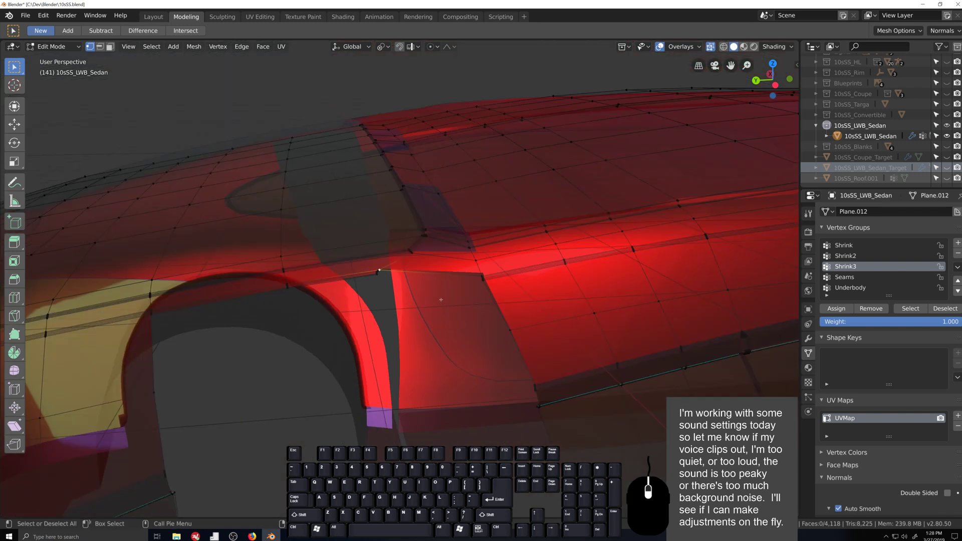
pyautogui.keyDown('ctrl'); pyautogui.click(460, 292); pyautogui.keyUp('ctrl')
pyautogui.scroll(2, 460, 292)
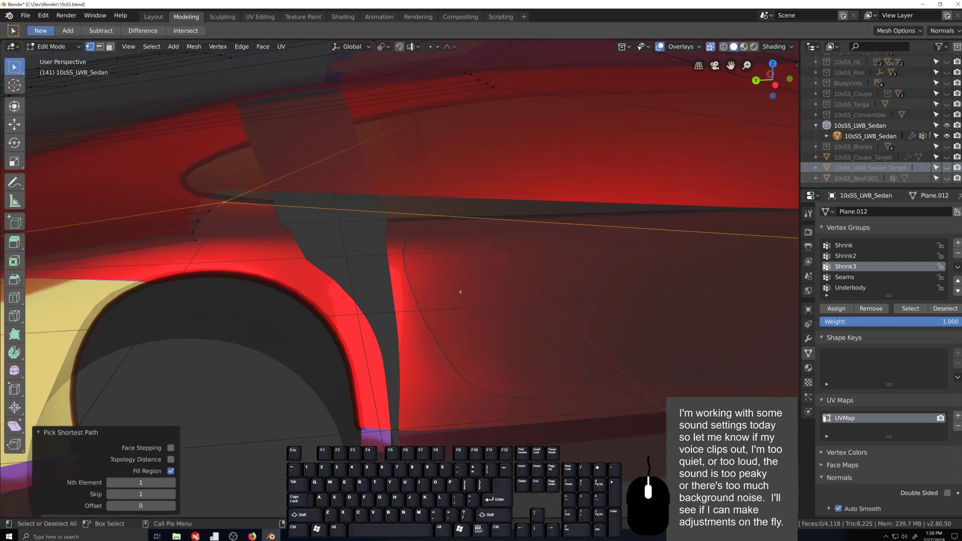
pyautogui.press('f')
pyautogui.press('f')
pyautogui.press('f')
pyautogui.press('f')
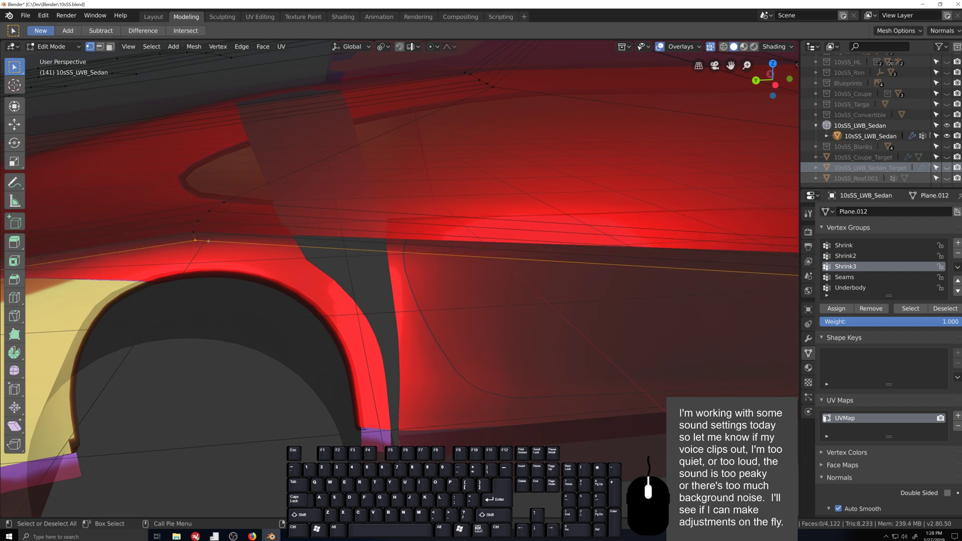
# - Create one six-sided face across the gap just below the roof rail from the vertices on both sides
pyautogui.scroll(-4, 481, 331)
pyautogui.scroll(2, 452, 371)
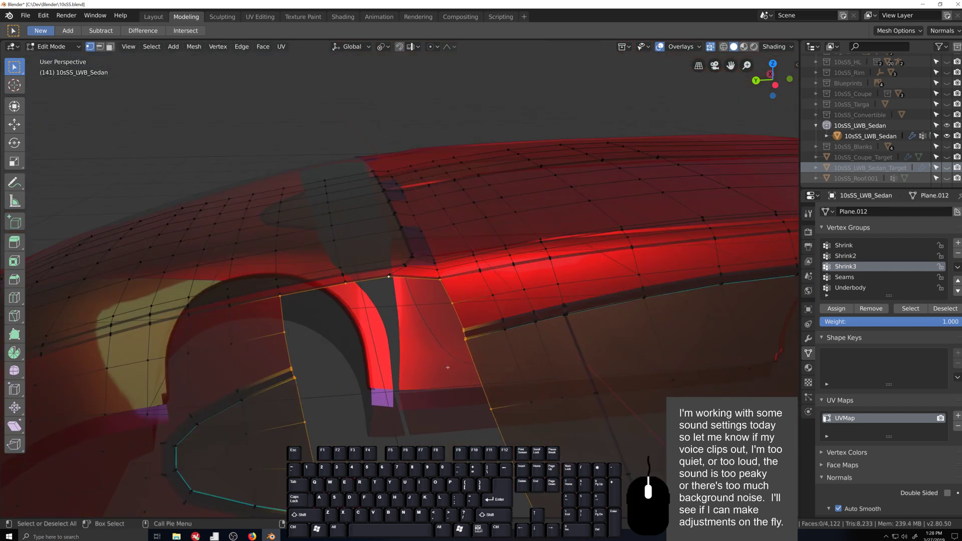
pyautogui.click(283, 333)
pyautogui.keyDown('shift'); pyautogui.click(438, 281); pyautogui.keyUp('shift')
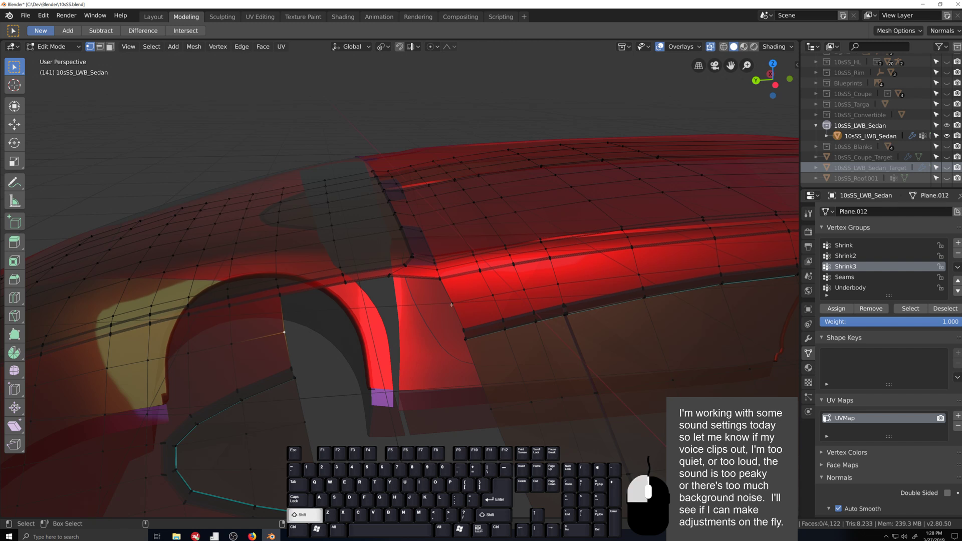
pyautogui.keyDown('shift'); pyautogui.click(386, 283); pyautogui.keyUp('shift')
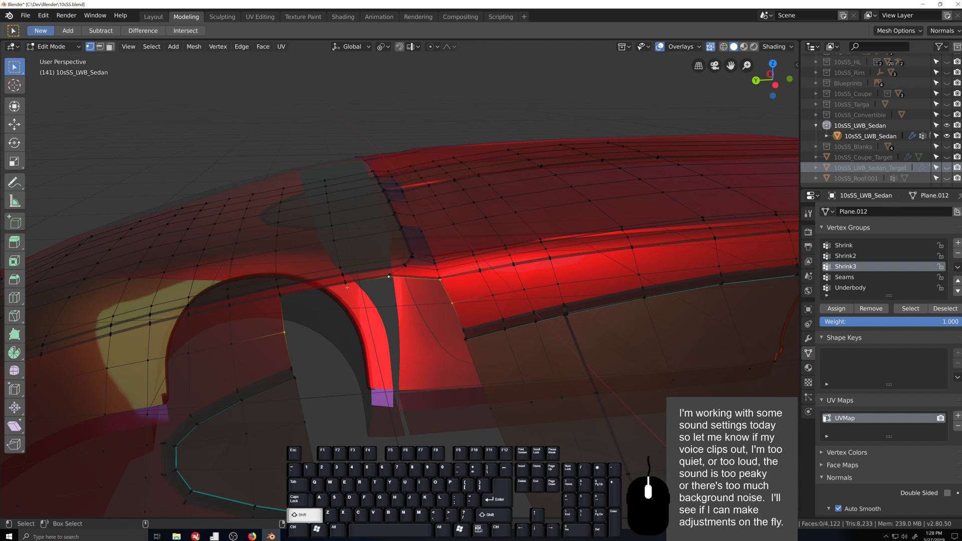
pyautogui.keyDown('shift'); pyautogui.click(280, 296); pyautogui.keyUp('shift')
pyautogui.press('f')
pyautogui.moveTo(425, 365)
pyautogui.mouseDown(button='middle')
pyautogui.moveTo(434, 372)
pyautogui.moveTo(416, 357)
pyautogui.mouseUp(button='middle')
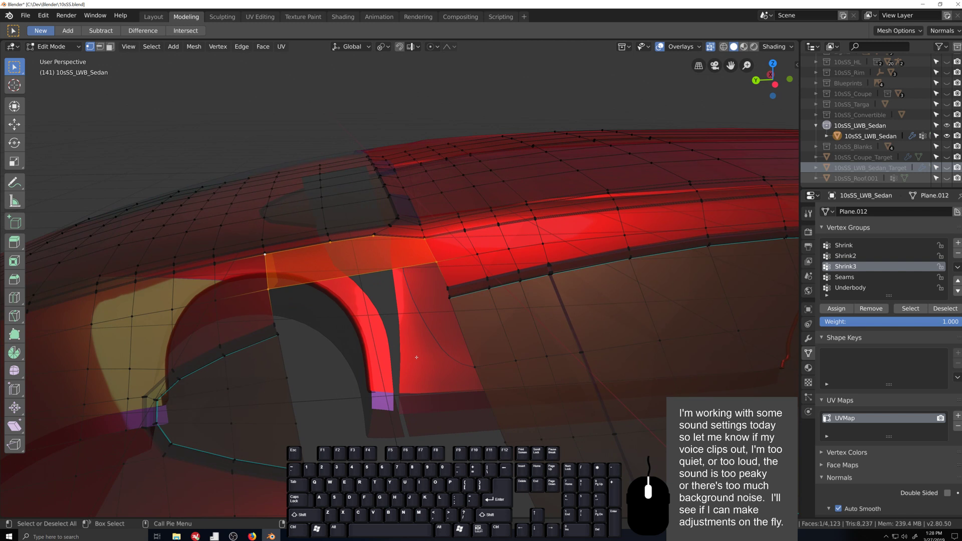
# - From the lower edge of the six-sided face, fill the gap with faces down across the side window
pyautogui.press('2')
pyautogui.click(301, 286)
pyautogui.moveTo(301, 286); pyautogui.dragTo(382, 314, button='middle')
pyautogui.press('f')
pyautogui.press('f')
pyautogui.press('f')
pyautogui.press('f')
pyautogui.press('f')
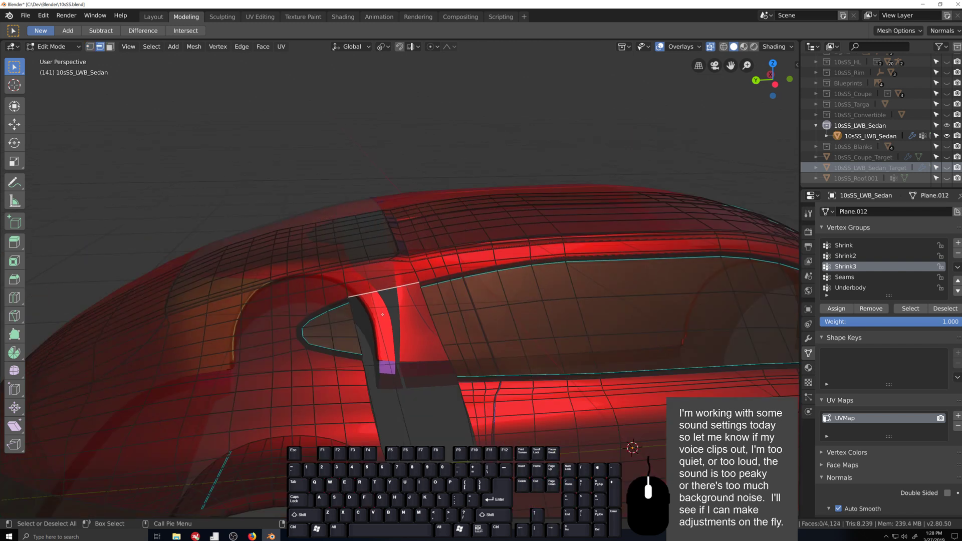
pyautogui.press('f')
pyautogui.press('f')
pyautogui.press('f')
pyautogui.press('f')
pyautogui.press('f')
pyautogui.press('f')
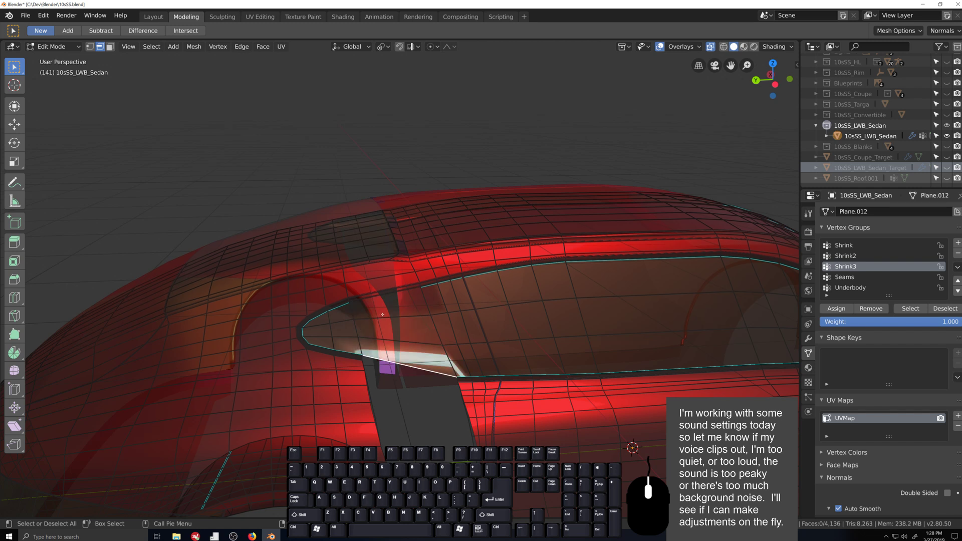
# - Continue filling the body-side gap with faces from below the side window down to the sill
pyautogui.scroll(-5, 399, 369)
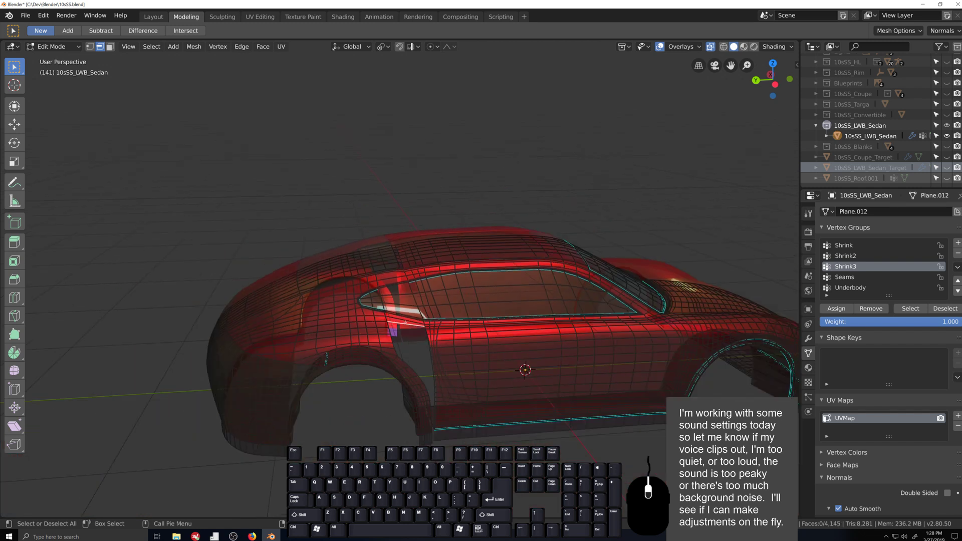
pyautogui.press('f')
pyautogui.press('f')
pyautogui.press('f')
pyautogui.press('f')
pyautogui.press('f')
pyautogui.press('f')
pyautogui.press('f')
pyautogui.press('f')
pyautogui.press('f')
pyautogui.press('f')
pyautogui.press('f')
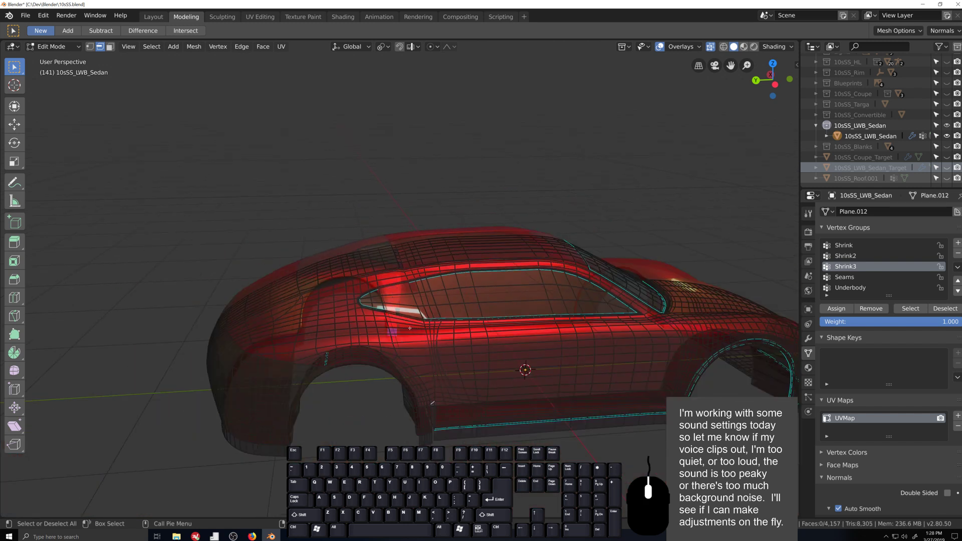
pyautogui.press('f')
# - Add a loop cut with two cuts down the newly filled side strip, slid by a factor of 0.138
pyautogui.scroll(6, 421, 357)
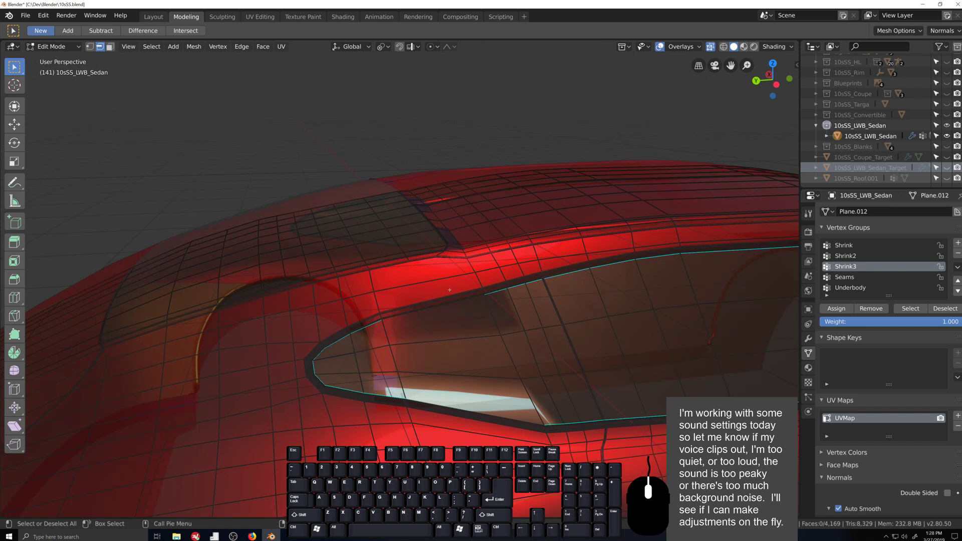
pyautogui.scroll(-4, 420, 315)
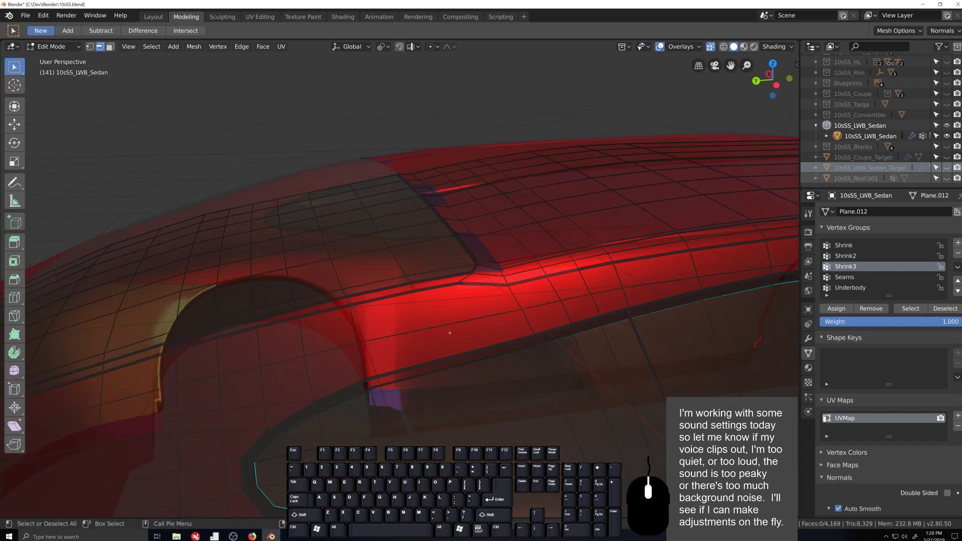
pyautogui.hotkey('ctrl', 'r')
pyautogui.scroll(1, 449, 334)
pyautogui.click(449, 335)
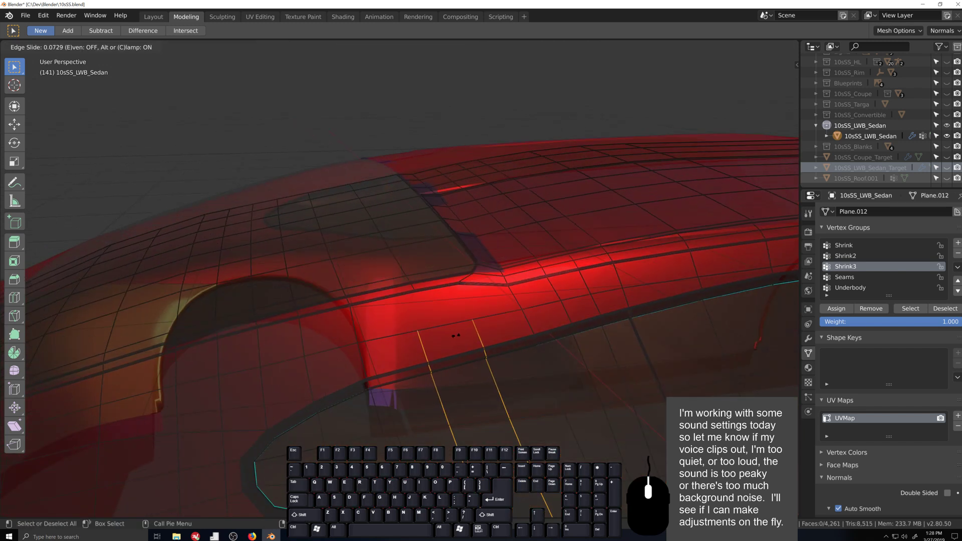
pyautogui.click(451, 336)
# - Connect the upper end vertices of the two new loops to the matching roof rail vertices above them
pyautogui.scroll(3, 470, 379)
pyautogui.scroll(-3, 471, 378)
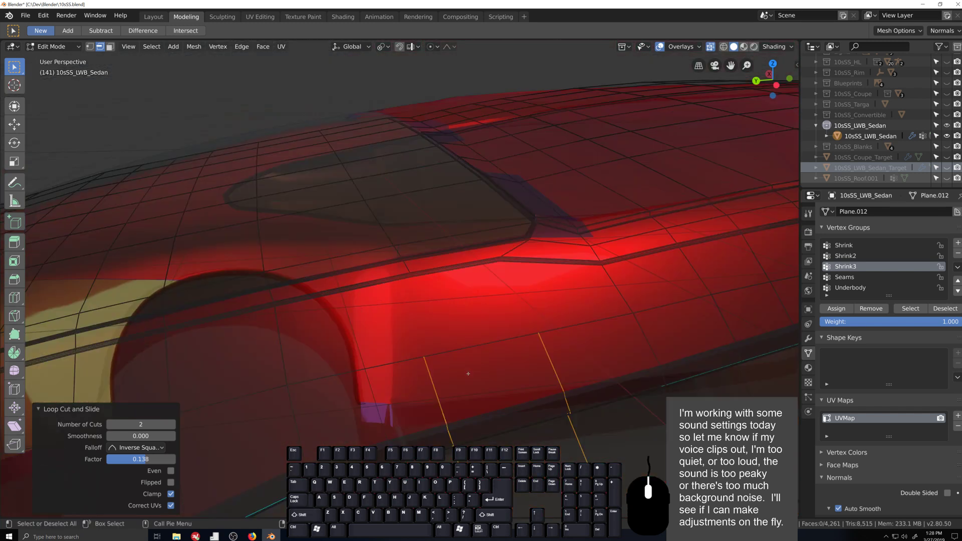
pyautogui.press('1')
pyautogui.click(468, 373)
pyautogui.click(423, 353)
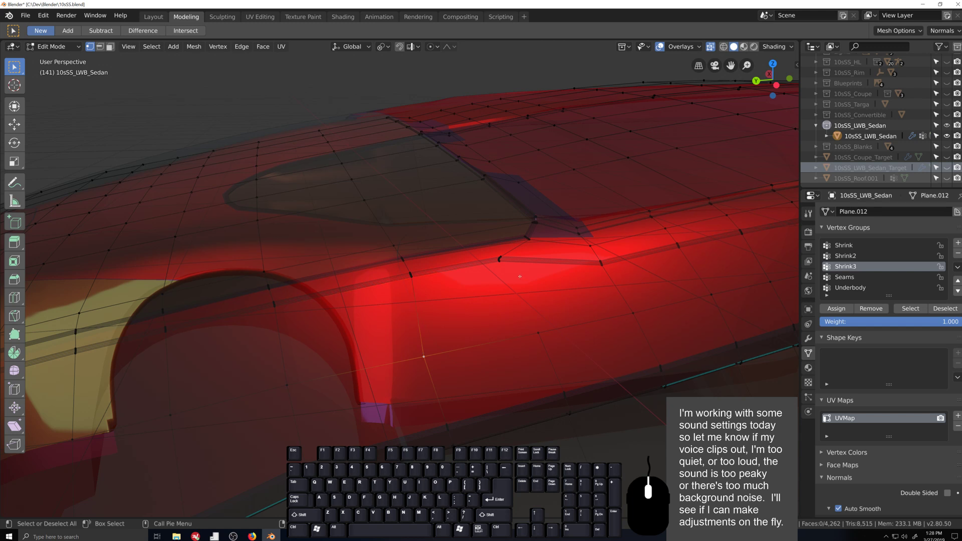
pyautogui.click(499, 260)
pyautogui.keyDown('shift'); pyautogui.click(537, 333); pyautogui.keyUp('shift')
pyautogui.press('j')
pyautogui.scroll(-5, 531, 346)
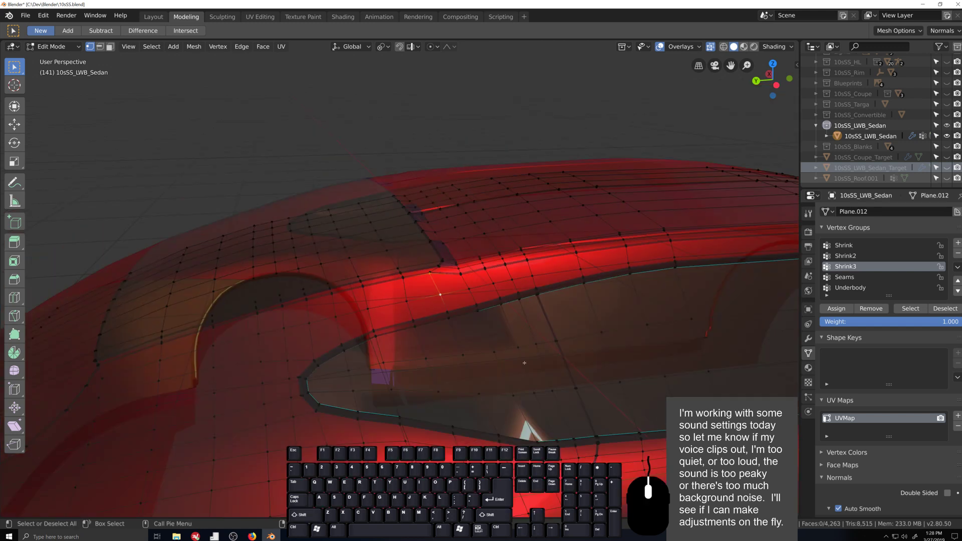
# - Examine the bridged body side in Object Mode with X-ray shading off, and return to Edit Mode
pyautogui.moveTo(523, 363); pyautogui.dragTo(507, 360, button='middle')
pyautogui.scroll(-3, 507, 360)
pyautogui.scroll(-3, 507, 360)
pyautogui.press('Tab')
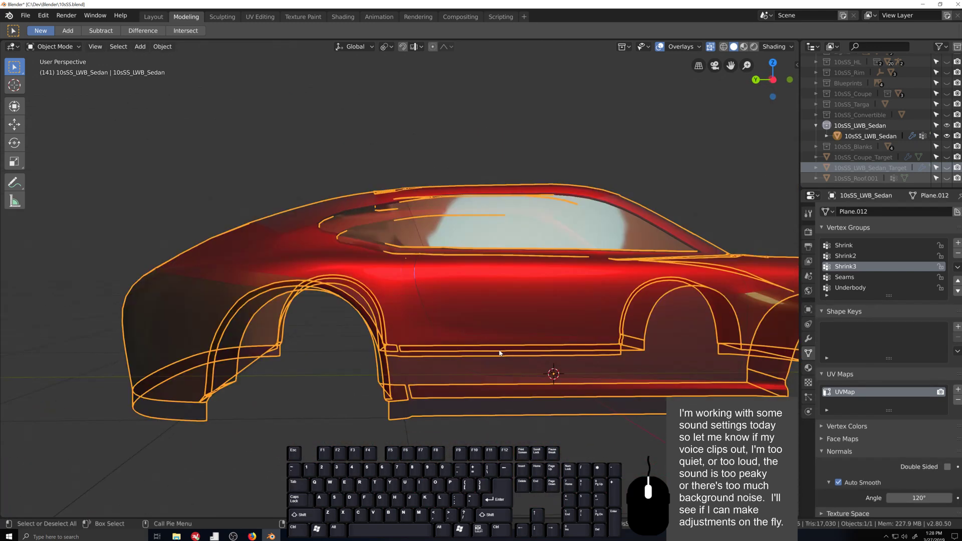
pyautogui.scroll(3, 498, 352)
pyautogui.scroll(-5, 497, 349)
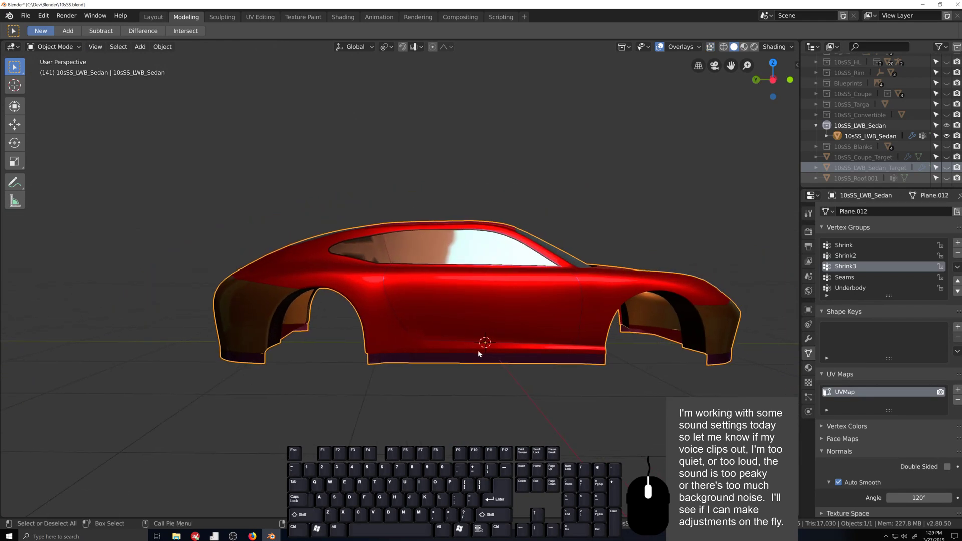
pyautogui.scroll(3, 478, 350)
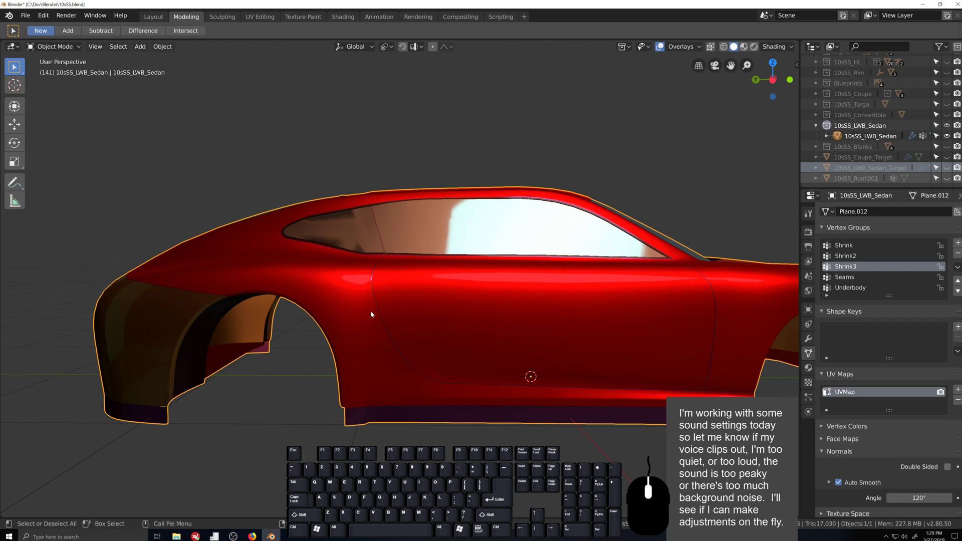
pyautogui.press('Tab')
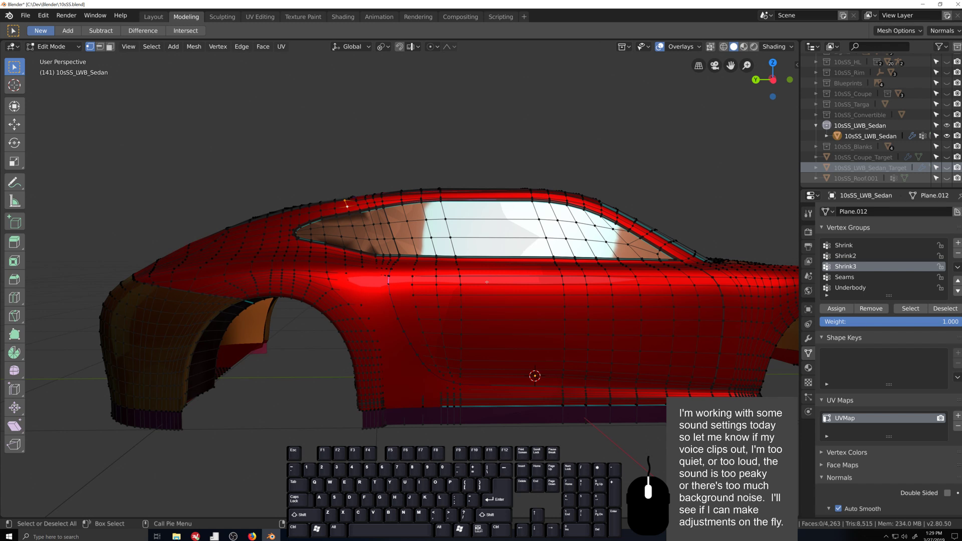
# - Examine the bridged body side and the roof's rear edge in Object Mode, then from above with X-ray on in Edit Mode
pyautogui.press('Tab')
pyautogui.hotkey('alt', 'z')
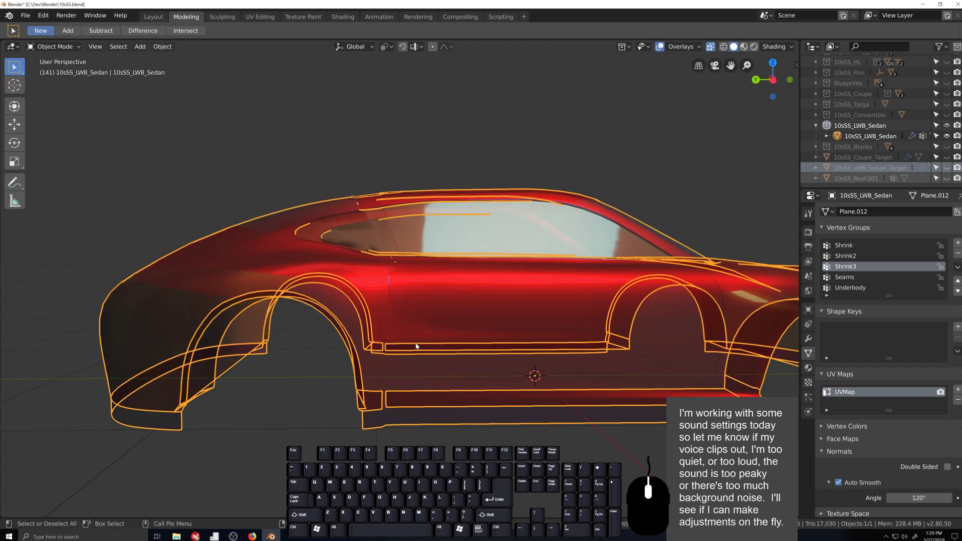
pyautogui.press('Tab')
pyautogui.scroll(3, 446, 328)
pyautogui.moveTo(447, 328); pyautogui.dragTo(464, 355, button='middle')
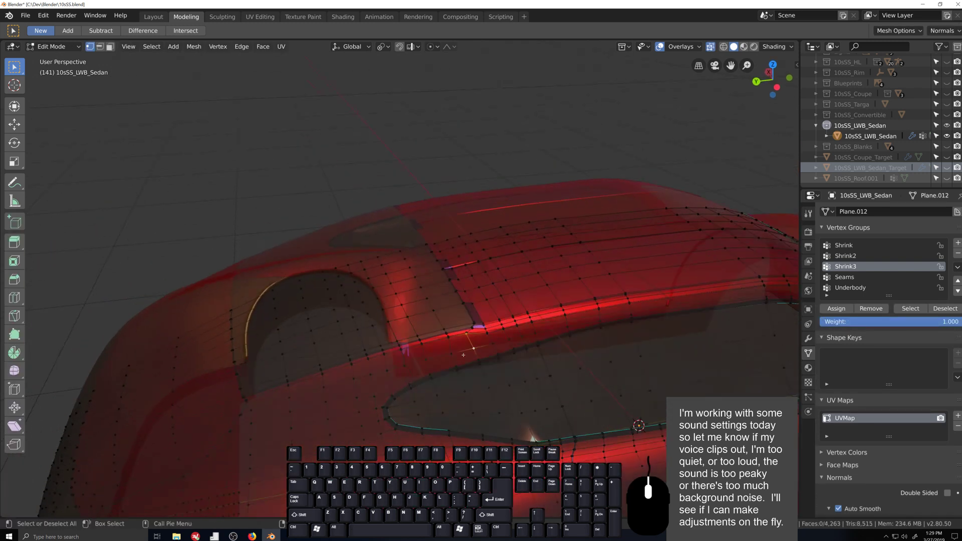
pyautogui.scroll(3, 490, 367)
pyautogui.scroll(-5, 538, 374)
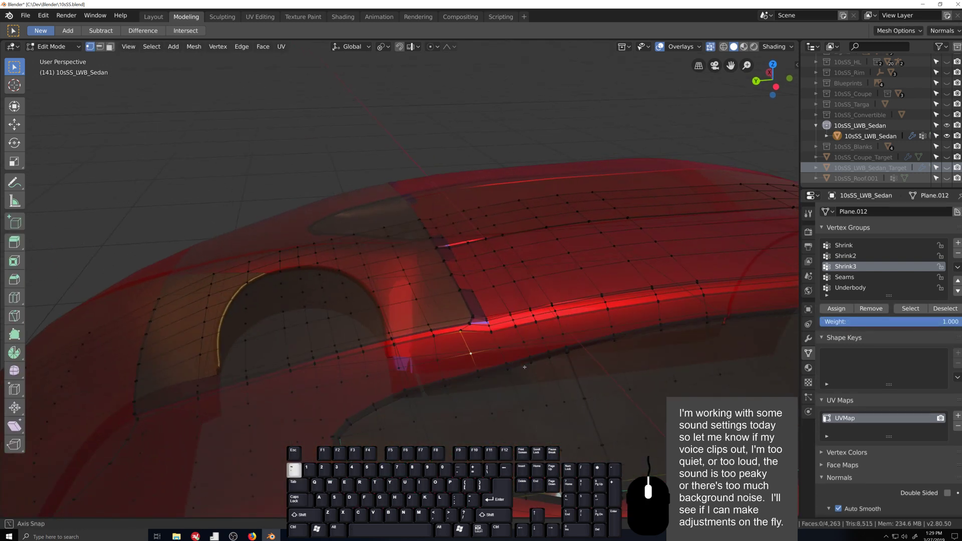
pyautogui.moveTo(538, 374); pyautogui.dragTo(519, 360, button='middle')
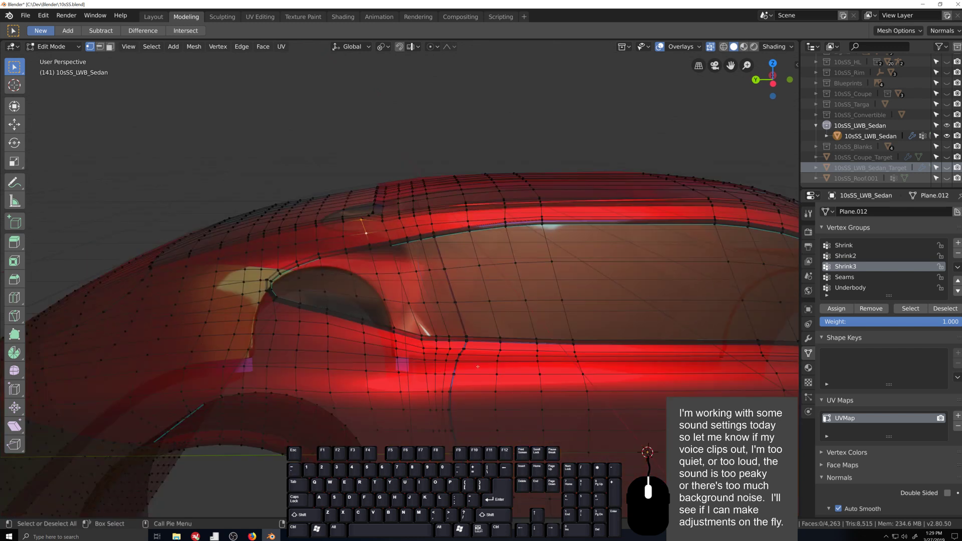
# - Select the vertical edge loop just behind the door and scale it along Z by 1.007 in the left orthographic view
pyautogui.keyDown('alt'); pyautogui.click(424, 366); pyautogui.keyUp('alt')
pyautogui.scroll(-4, 489, 425)
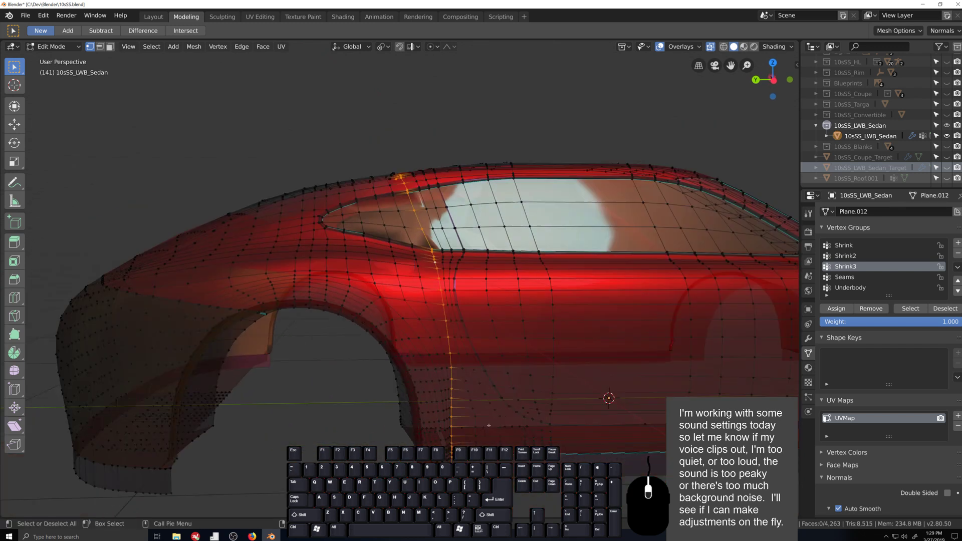
pyautogui.press('ctrl+KP_3')
pyautogui.scroll(3, 424, 442)
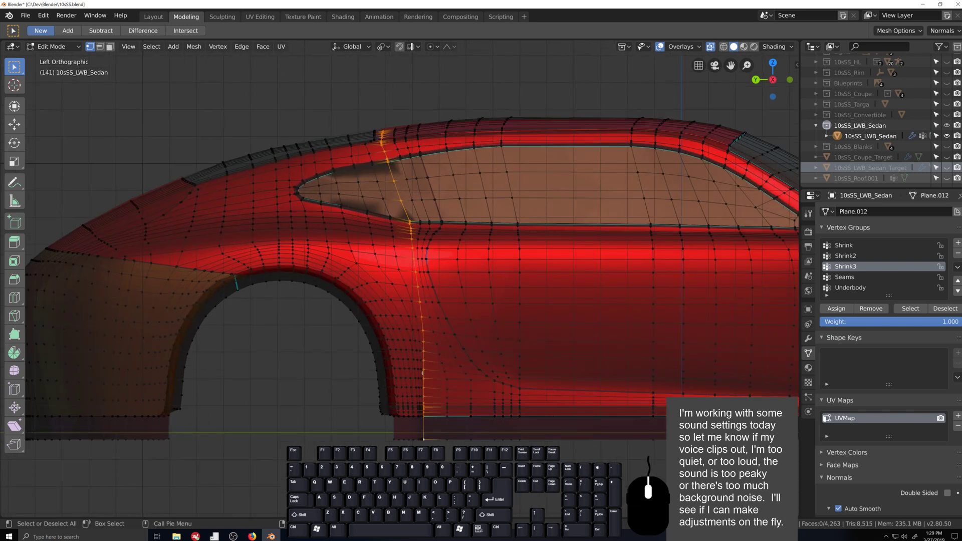
pyautogui.press('s')
pyautogui.press('z')
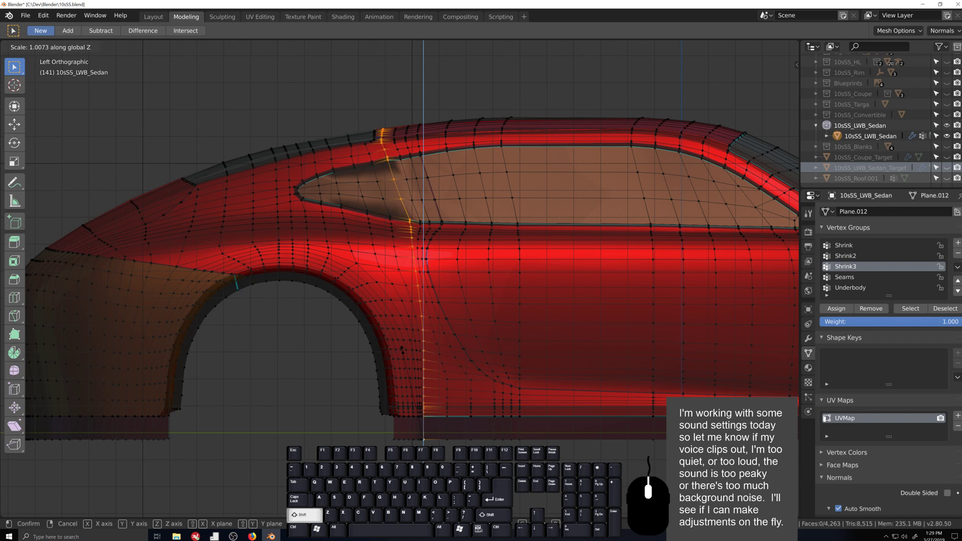
pyautogui.click(430, 392)
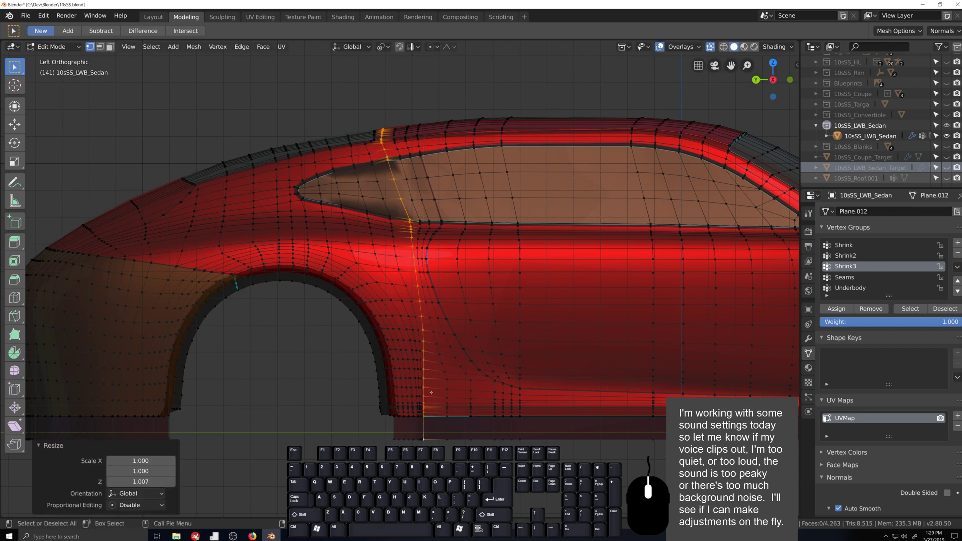
# - Scale the neighbouring vertical edge loop one column forward along Z by 1.004
pyautogui.keyDown('alt'); pyautogui.click(448, 422); pyautogui.keyUp('alt')
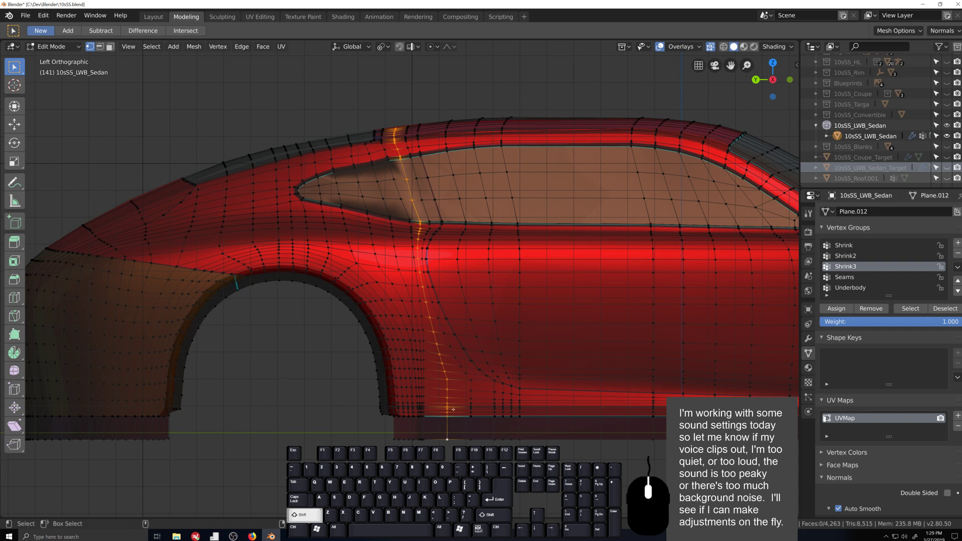
pyautogui.press('s')
pyautogui.press('z')
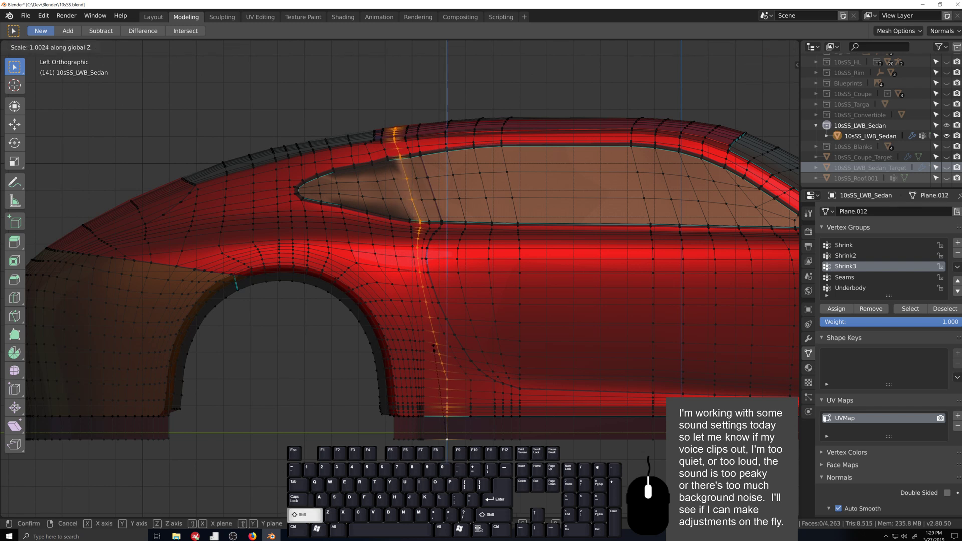
pyautogui.click(435, 344)
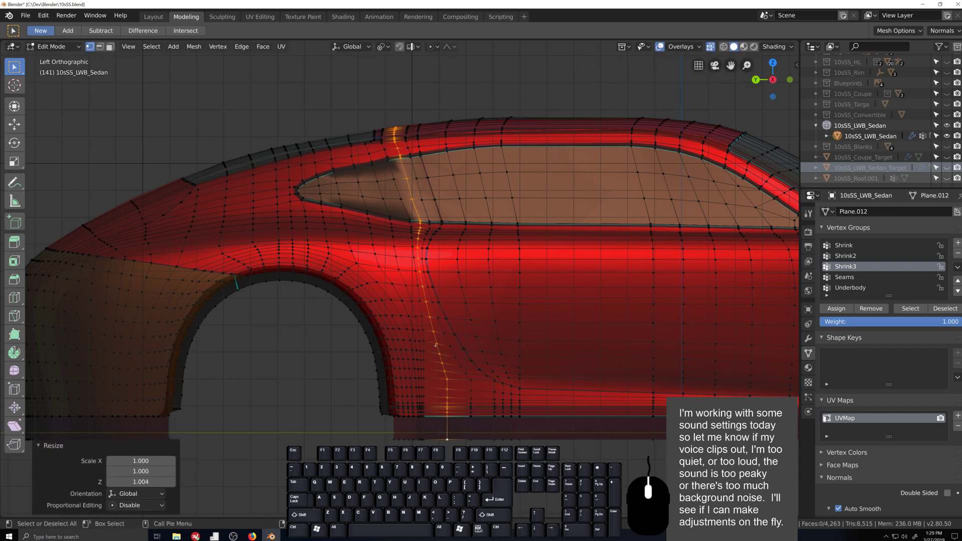
# - Scale the next loop forward, which meets the door's rear edge, by about 1.002 along Z
pyautogui.keyDown('alt'); pyautogui.click(474, 429); pyautogui.keyUp('alt')
pyautogui.press('s')
pyautogui.press('z')
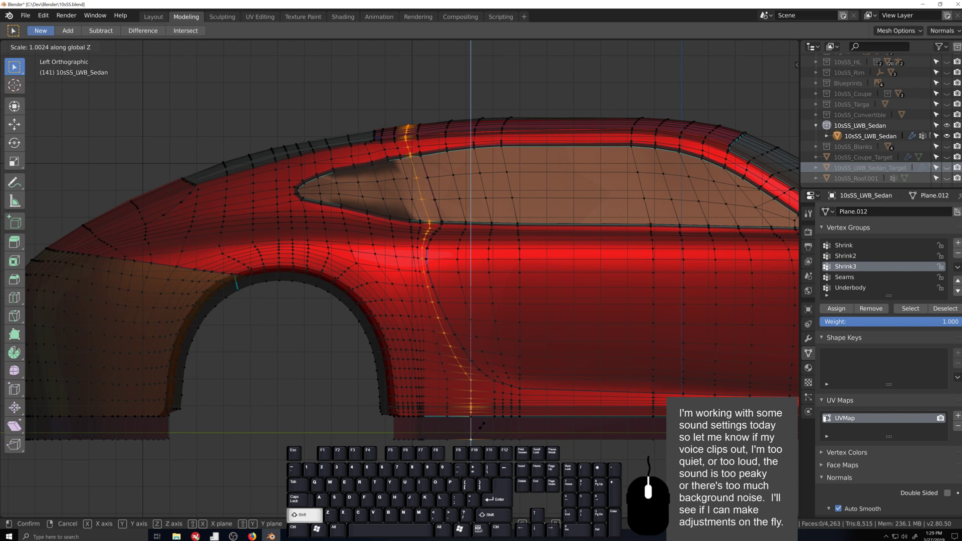
pyautogui.click(482, 425)
# - Add a loop cut with three evenly spaced cuts through the wide roof, side window and door column, and clear the selection
pyautogui.scroll(-3, 503, 385)
pyautogui.moveTo(502, 385); pyautogui.dragTo(464, 345, button='middle')
pyautogui.hotkey('ctrl', 'r')
pyautogui.scroll(2, 461, 318)
pyautogui.click(461, 317)
pyautogui.scroll(4, 472, 322)
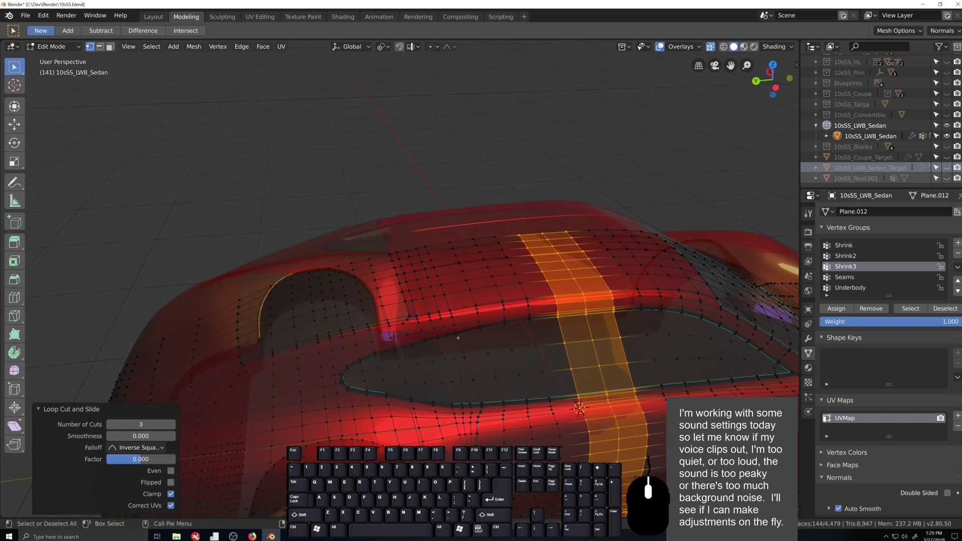
pyautogui.hotkey('alt', 'a')
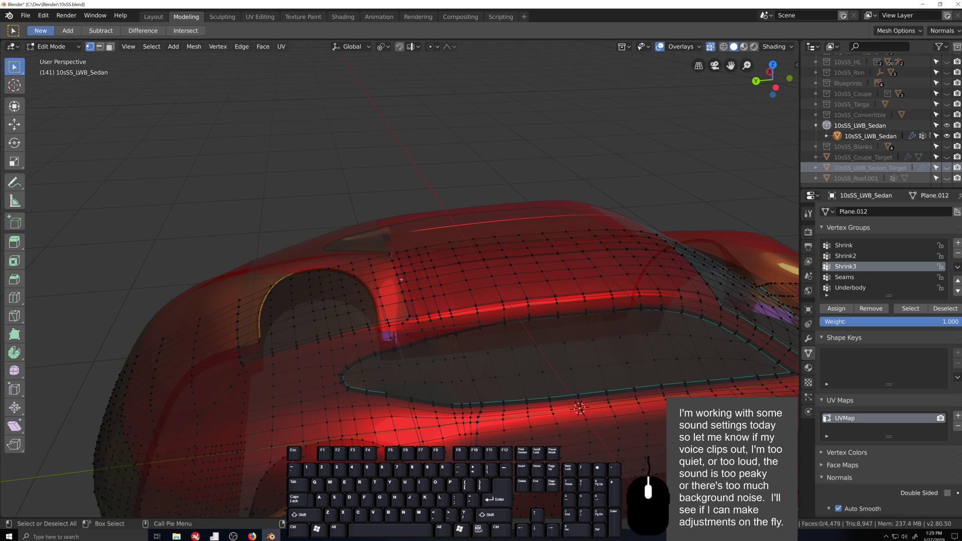
# - Assign the Paint material to the six differently coloured faces along the roof's rear edge above the rear window
pyautogui.scroll(8, 417, 279)
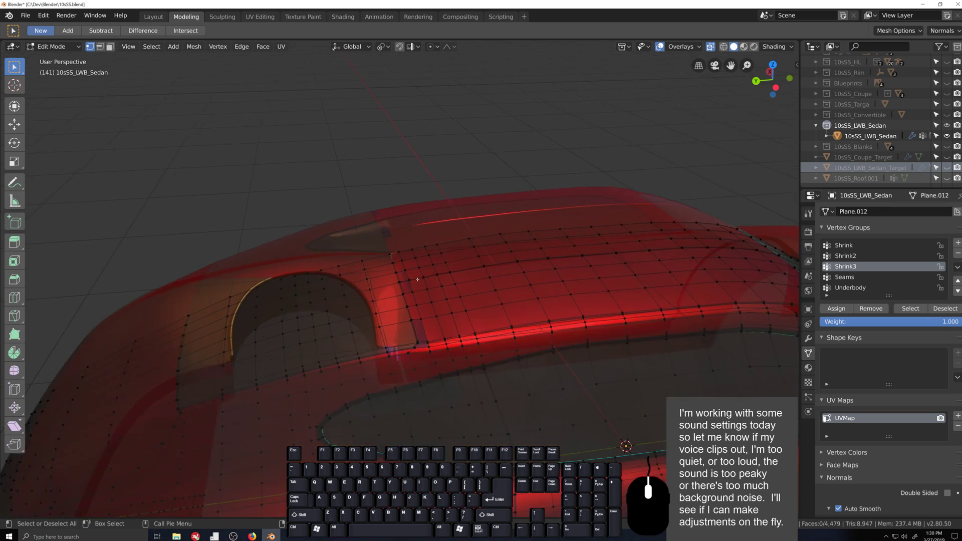
pyautogui.moveTo(408, 310); pyautogui.dragTo(261, 314, button='middle')
pyautogui.hotkey('alt', 'z')
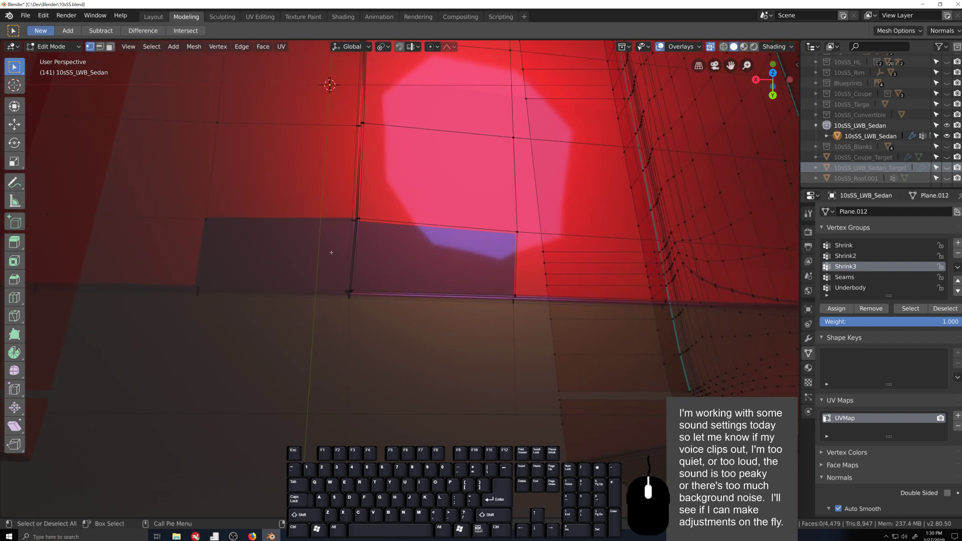
pyautogui.click(284, 256)
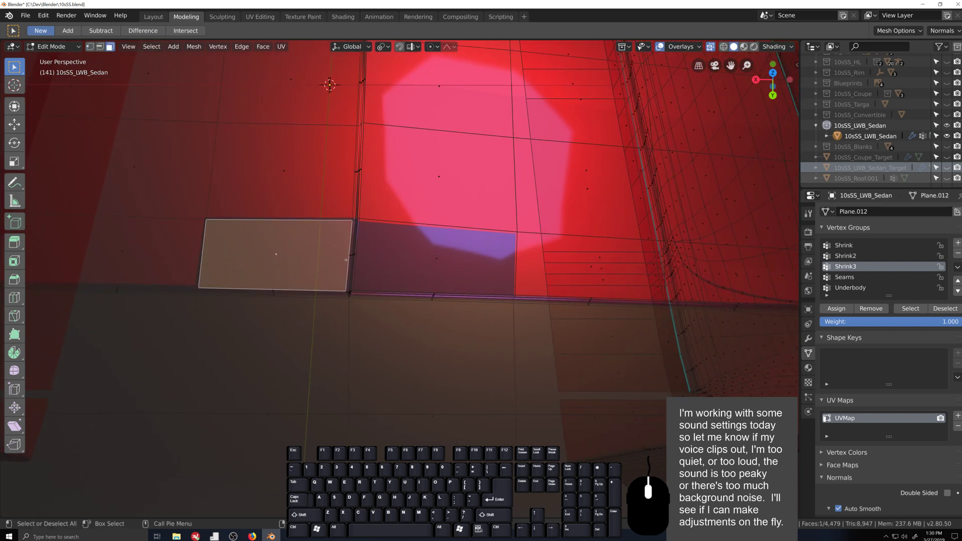
pyautogui.moveTo(341, 244); pyautogui.dragTo(476, 296)
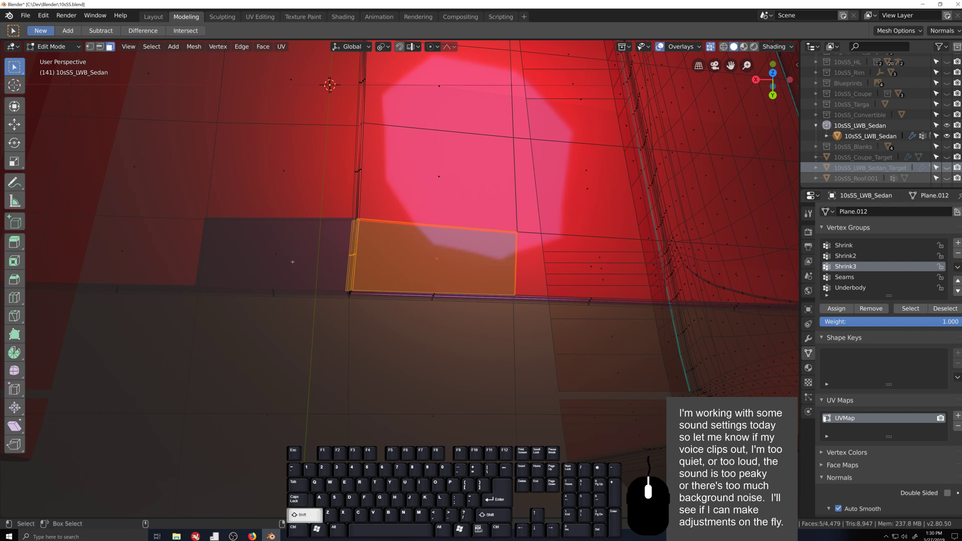
pyautogui.keyDown('shift'); pyautogui.click(308, 263); pyautogui.keyUp('shift')
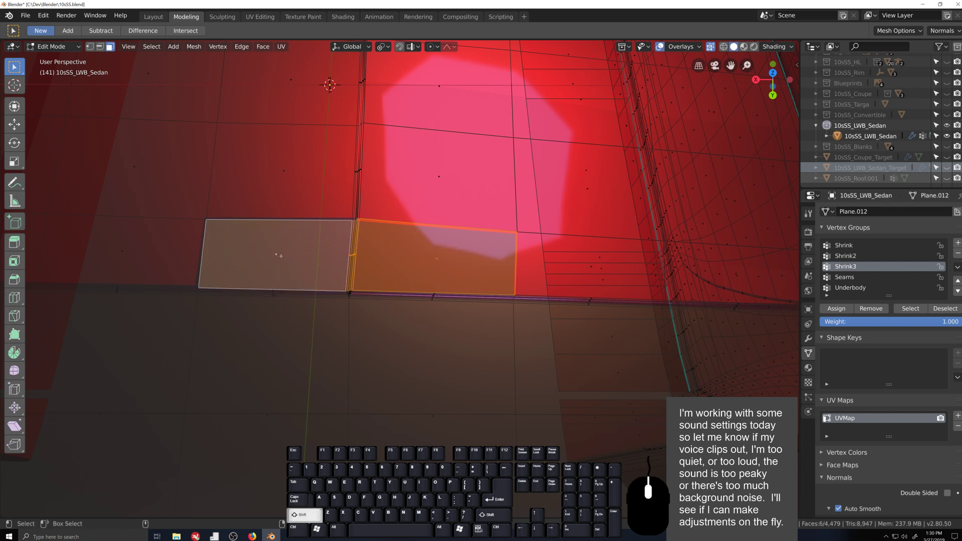
pyautogui.click(808, 368)
pyautogui.click(842, 214)
pyautogui.click(843, 385)
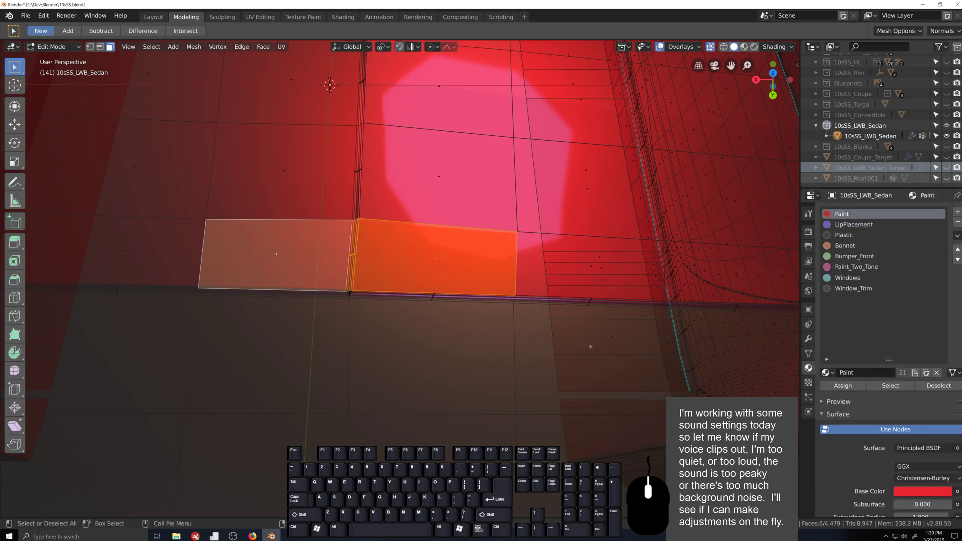
# - Assign the Paint material to the remaining LipPlacement faces at the rear roof corner
pyautogui.moveTo(501, 326)
pyautogui.mouseDown(button='middle')
pyautogui.moveTo(317, 320)
pyautogui.moveTo(320, 308)
pyautogui.mouseUp(button='middle')
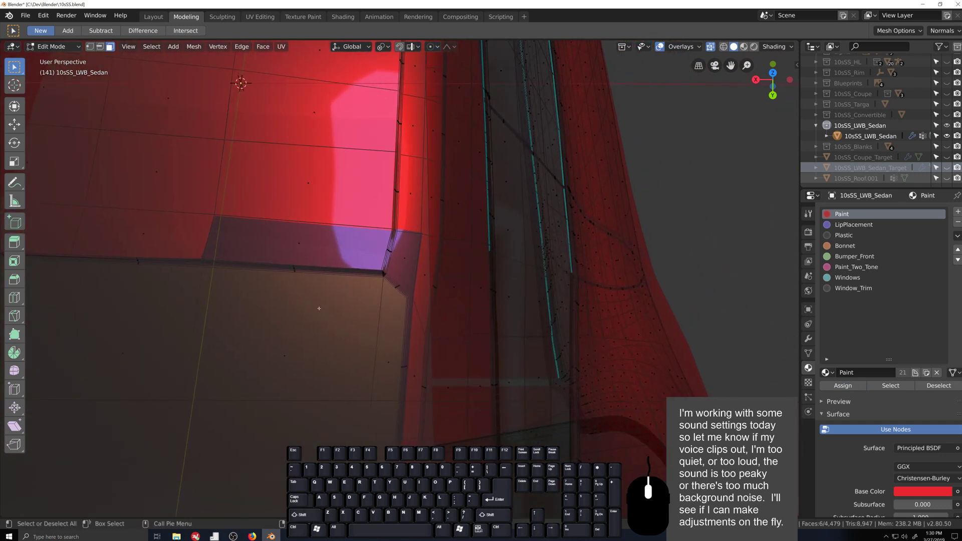
pyautogui.click(299, 238)
pyautogui.keyDown('shift'); pyautogui.click(411, 267); pyautogui.keyUp('shift')
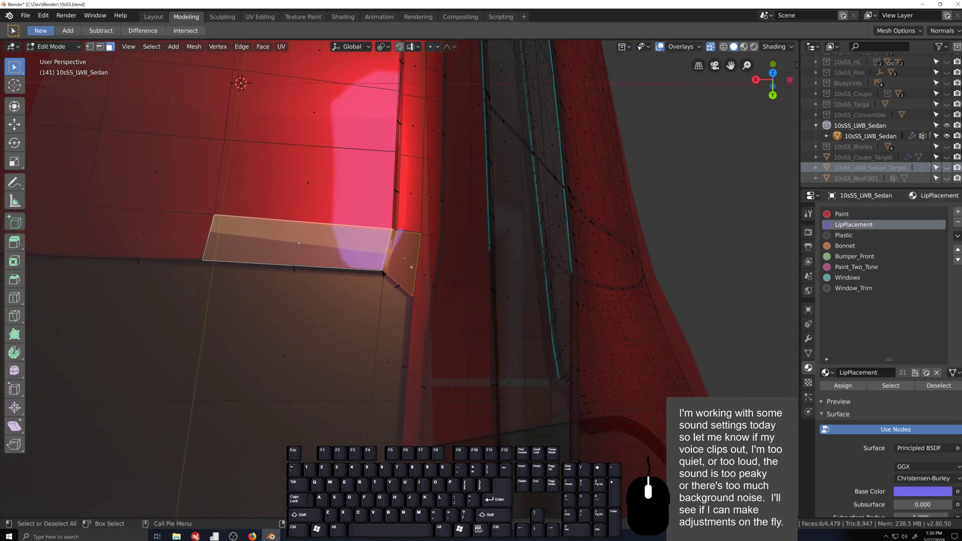
pyautogui.click(841, 214)
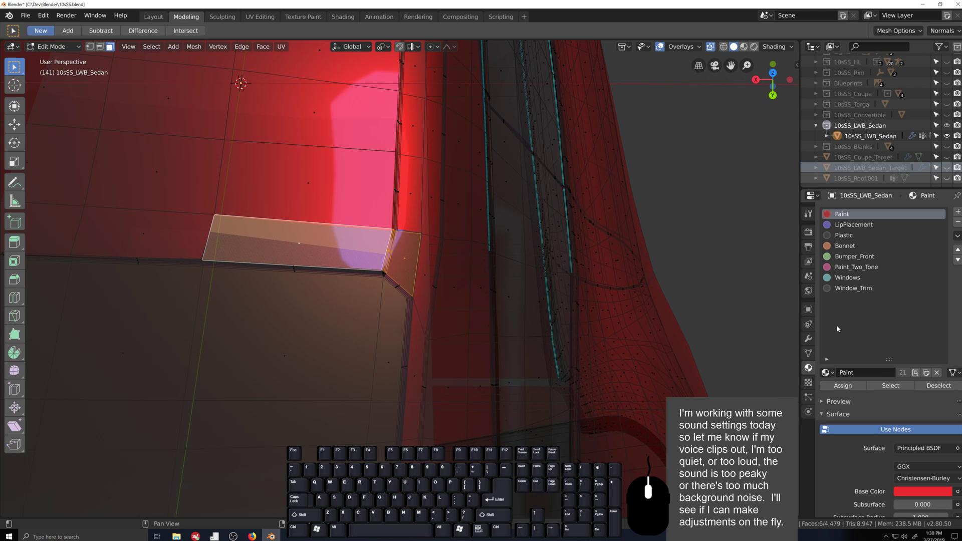
pyautogui.click(846, 390)
# - Examine the repainted rear roof corner and rail from several angles in Object Mode and Edit Mode
pyautogui.scroll(1, 448, 290)
pyautogui.moveTo(448, 291)
pyautogui.mouseDown(button='middle')
pyautogui.moveTo(376, 260)
pyautogui.moveTo(496, 345)
pyautogui.moveTo(457, 355)
pyautogui.moveTo(531, 352)
pyautogui.moveTo(403, 362)
pyautogui.mouseUp(button='middle')
pyautogui.scroll(-3, 491, 353)
pyautogui.press('Tab')
pyautogui.scroll(3, 481, 370)
pyautogui.scroll(4, 403, 363)
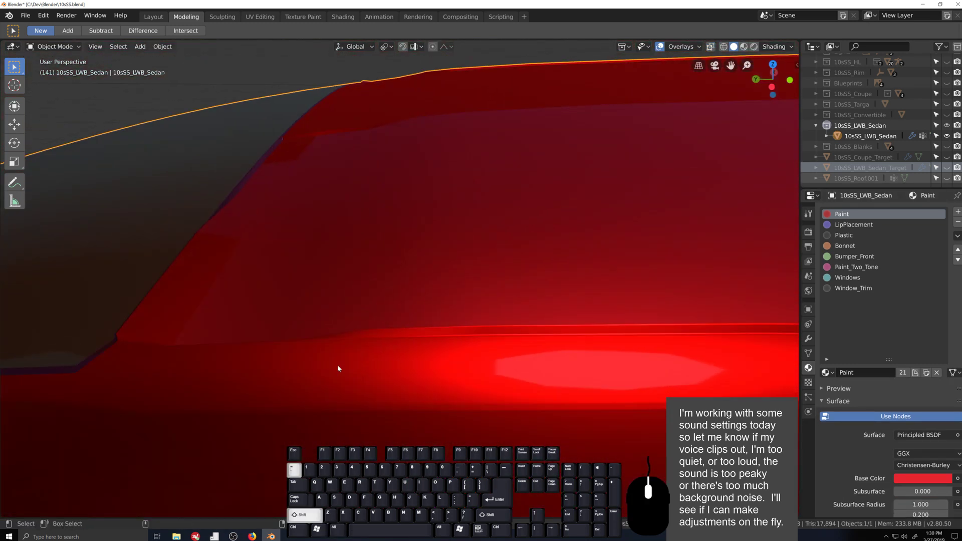
pyautogui.moveTo(338, 368); pyautogui.dragTo(425, 354, button='middle')
pyautogui.press('Tab')
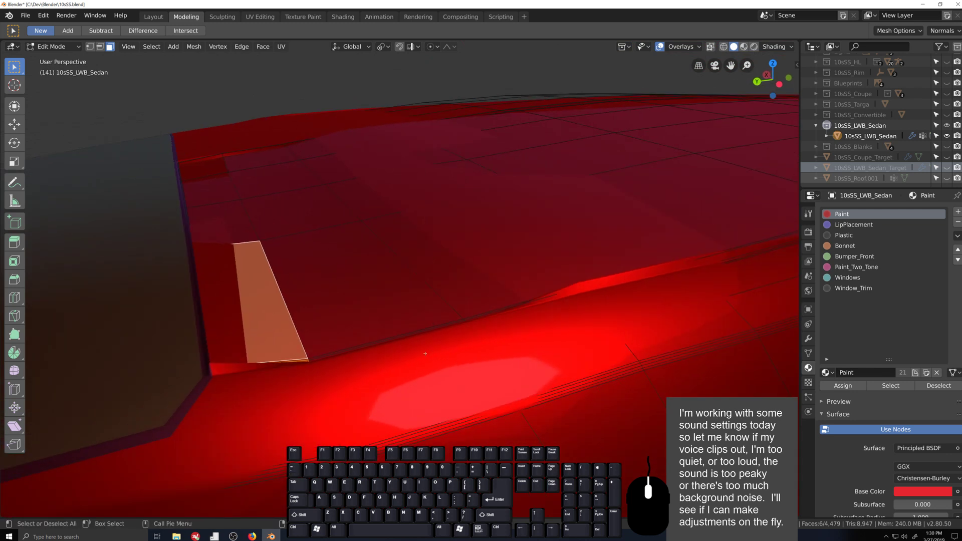
pyautogui.moveTo(465, 288); pyautogui.dragTo(443, 296, button='middle')
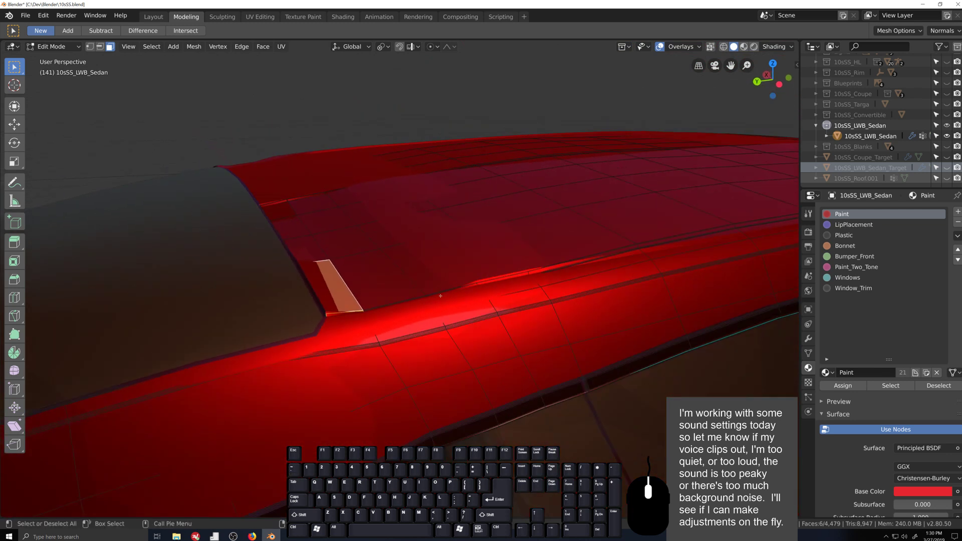
pyautogui.moveTo(319, 206); pyautogui.dragTo(540, 255, button='middle')
pyautogui.scroll(3, 348, 217)
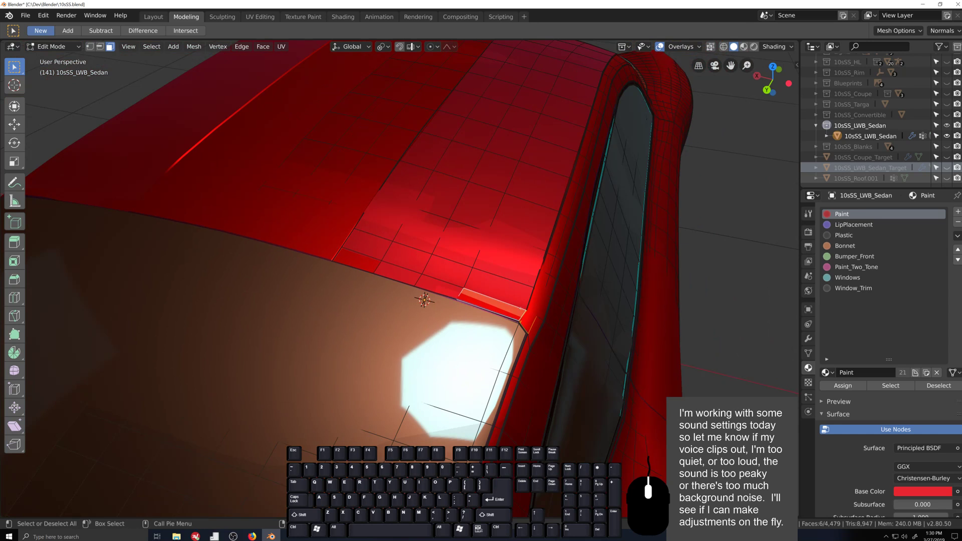
pyautogui.scroll(4, 521, 308)
pyautogui.keyDown('shift'); pyautogui.moveTo(469, 254); pyautogui.dragTo(330, 261, button='middle'); pyautogui.keyUp('shift')
pyautogui.scroll(1, 330, 262)
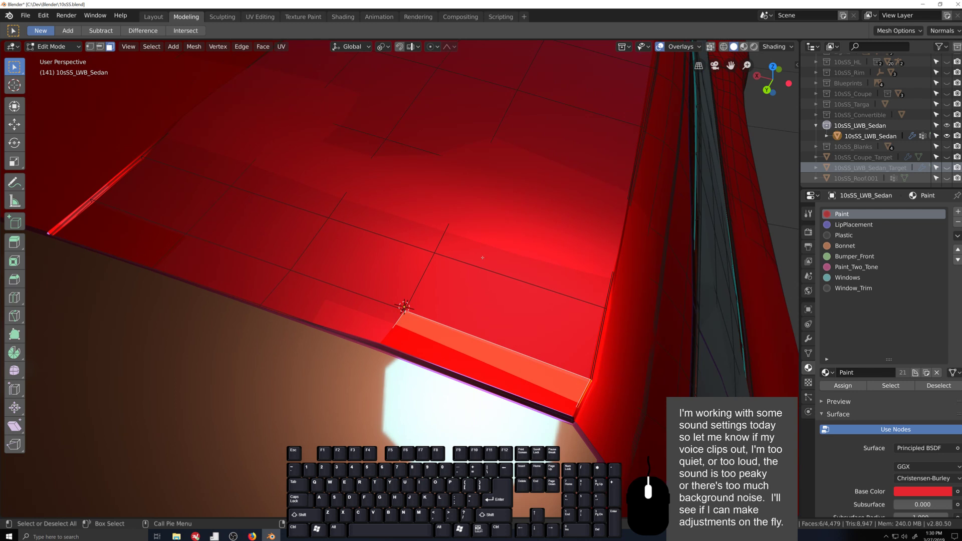
pyautogui.moveTo(482, 257); pyautogui.dragTo(439, 230, button='middle')
pyautogui.scroll(-5, 439, 231)
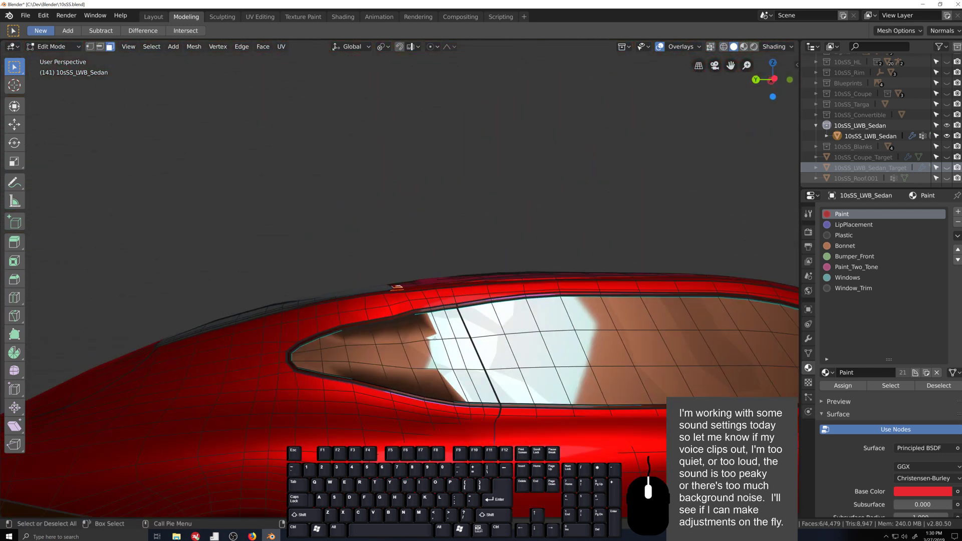
# - Assign the two new edge loops crossing the rear part of the side window to the Shrink vertex group
pyautogui.keyDown('alt'); pyautogui.click(435, 353); pyautogui.keyUp('alt')
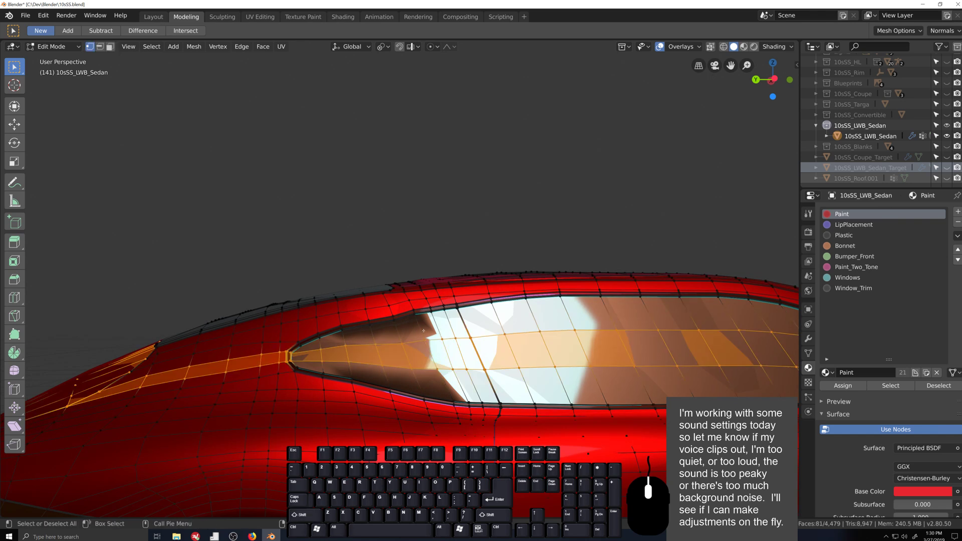
pyautogui.press('1')
pyautogui.keyDown('alt'); pyautogui.click(430, 349); pyautogui.keyUp('alt')
pyautogui.keyDown('alt'); pyautogui.keyDown('shift'); pyautogui.click(447, 351); pyautogui.keyUp('shift'); pyautogui.keyUp('alt')
pyautogui.scroll(-4, 447, 352)
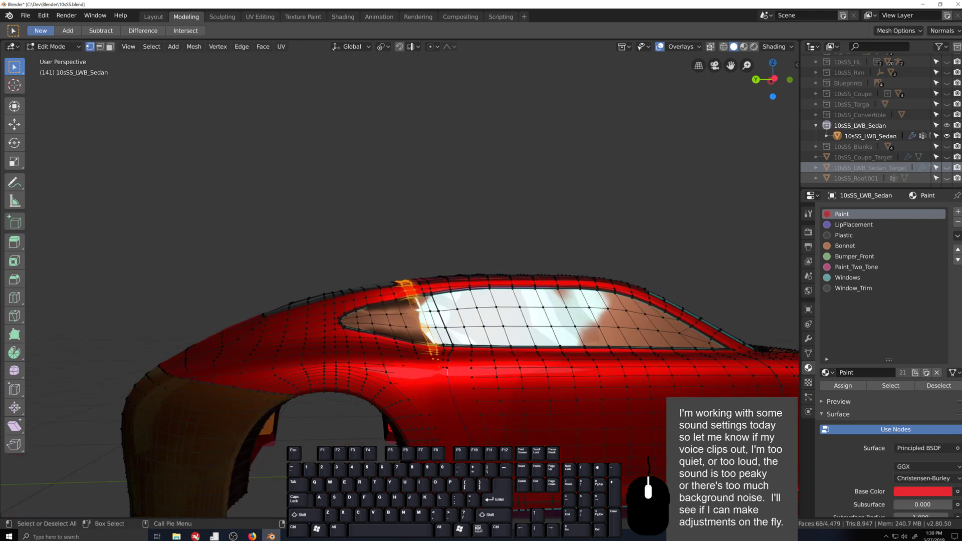
pyautogui.hotkey('alt', 'z')
pyautogui.moveTo(533, 327); pyautogui.dragTo(554, 352, button='middle')
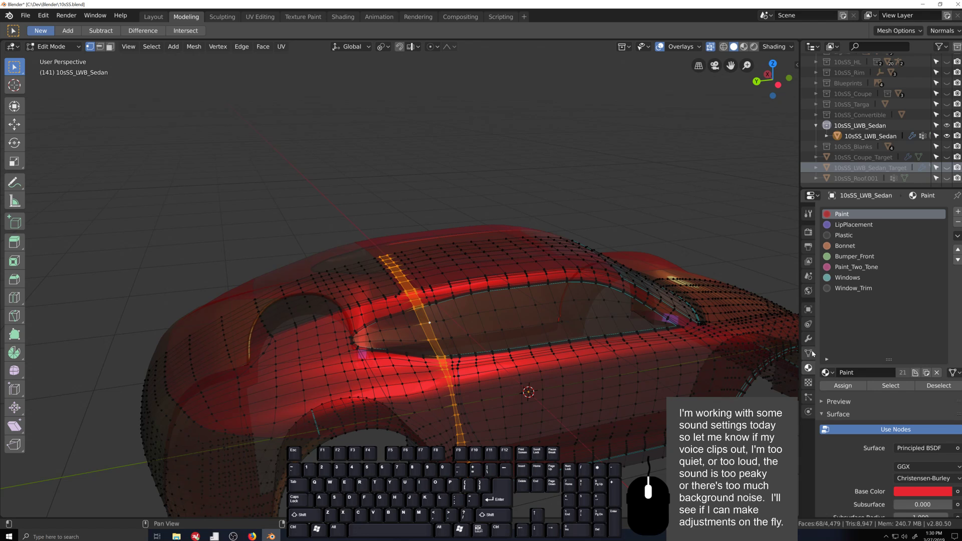
pyautogui.click(808, 339)
pyautogui.click(826, 246)
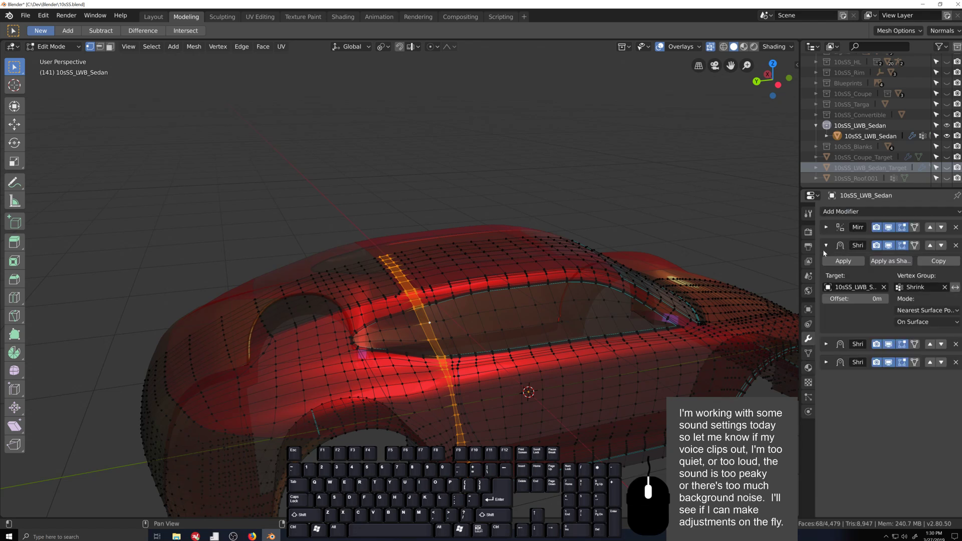
pyautogui.click(808, 353)
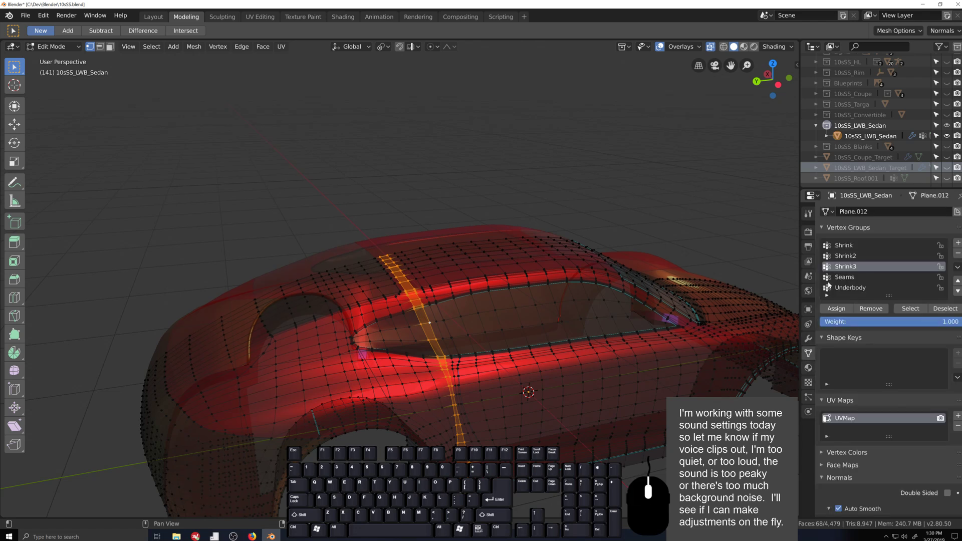
pyautogui.click(843, 245)
pyautogui.click(836, 308)
# - Assign the three adjacent vertical edge loops crossing the door and the middle of the side window to the Shrink vertex group
pyautogui.moveTo(626, 211); pyautogui.dragTo(561, 221, button='middle')
pyautogui.moveTo(590, 353); pyautogui.dragTo(522, 377, button='middle')
pyautogui.keyDown('alt'); pyautogui.click(521, 377); pyautogui.keyUp('alt')
pyautogui.keyDown('alt'); pyautogui.keyDown('shift'); pyautogui.click(534, 378); pyautogui.keyUp('shift'); pyautogui.keyUp('alt')
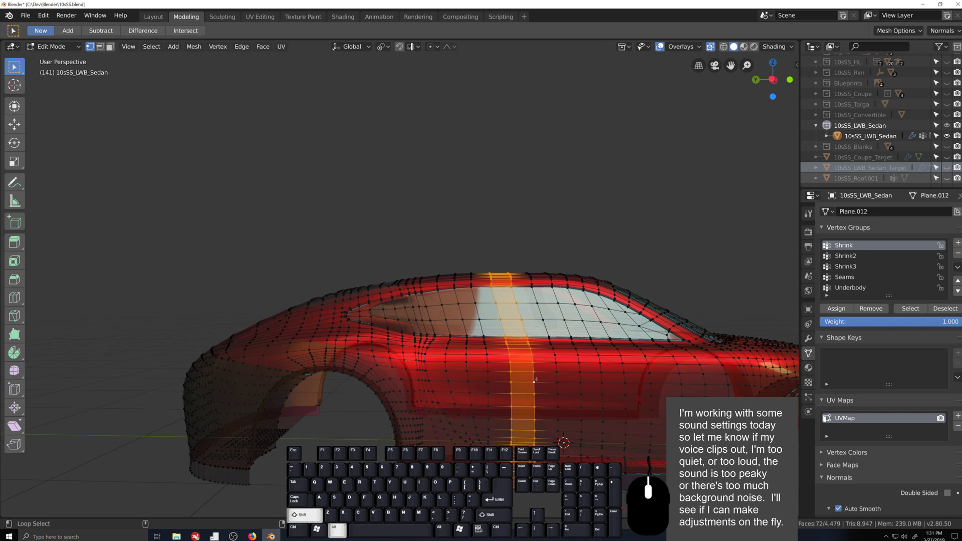
pyautogui.keyDown('alt'); pyautogui.keyDown('shift'); pyautogui.click(557, 382); pyautogui.keyUp('shift'); pyautogui.keyUp('alt')
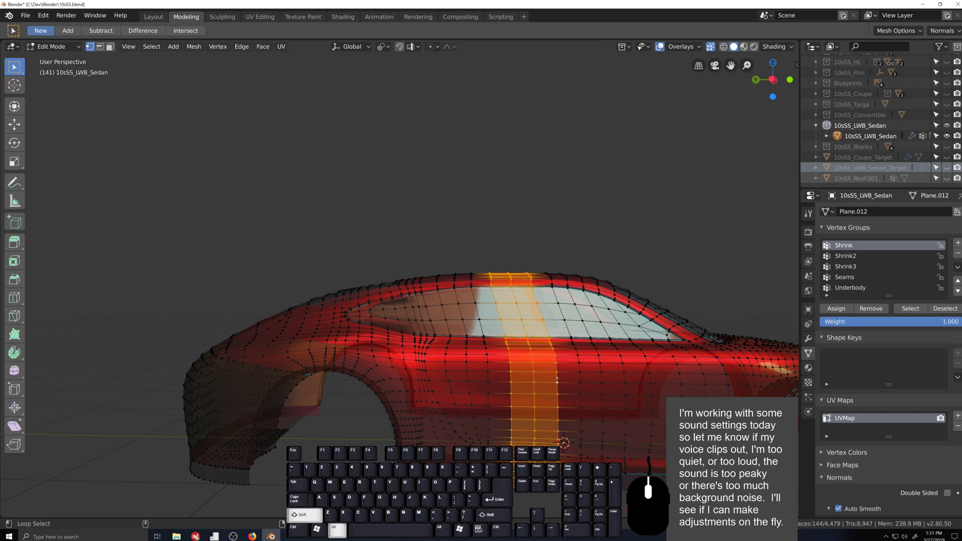
pyautogui.click(836, 308)
# - Select the lengthwise edge loops covering the outer roof section between the lengthwise roof seam and the side roof rail
pyautogui.moveTo(561, 273); pyautogui.dragTo(528, 280, button='middle')
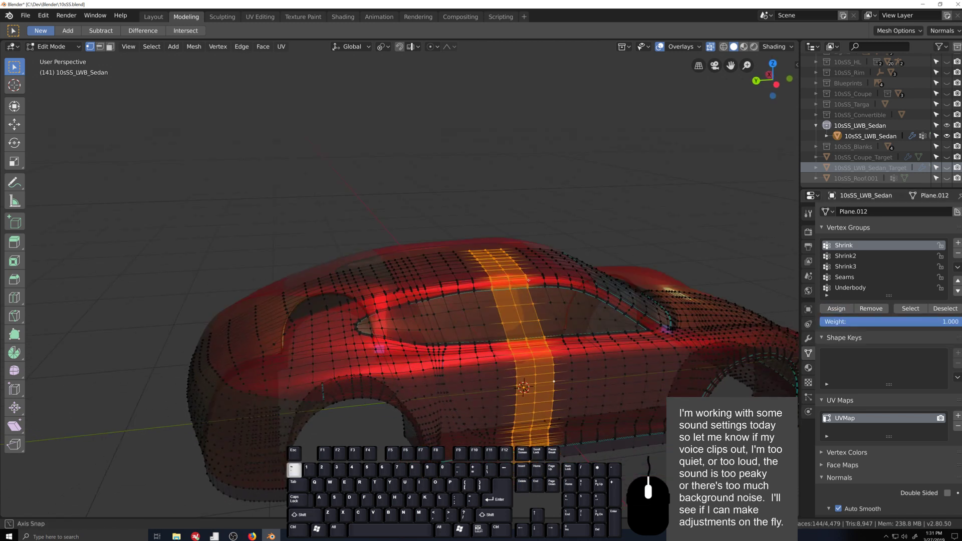
pyautogui.scroll(10, 528, 279)
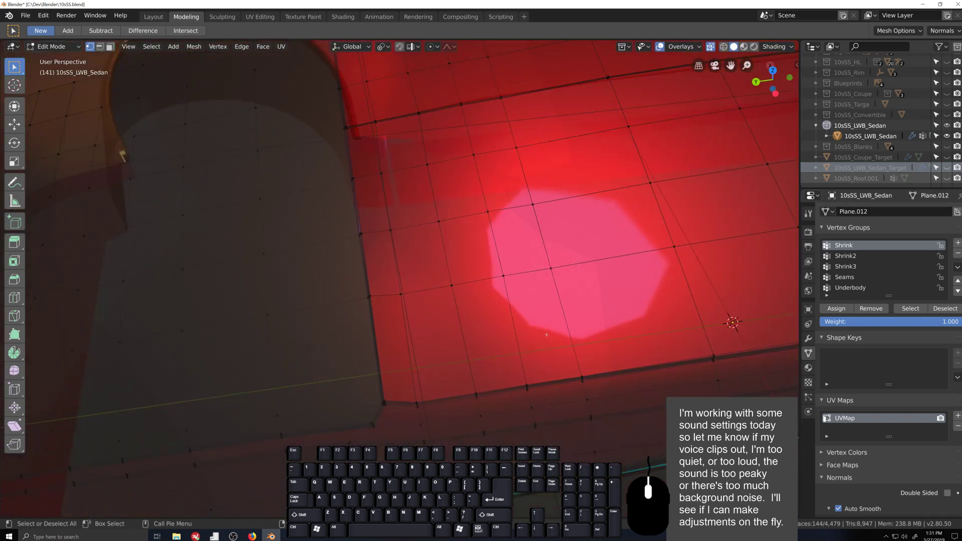
pyautogui.moveTo(546, 334); pyautogui.dragTo(532, 362, button='middle')
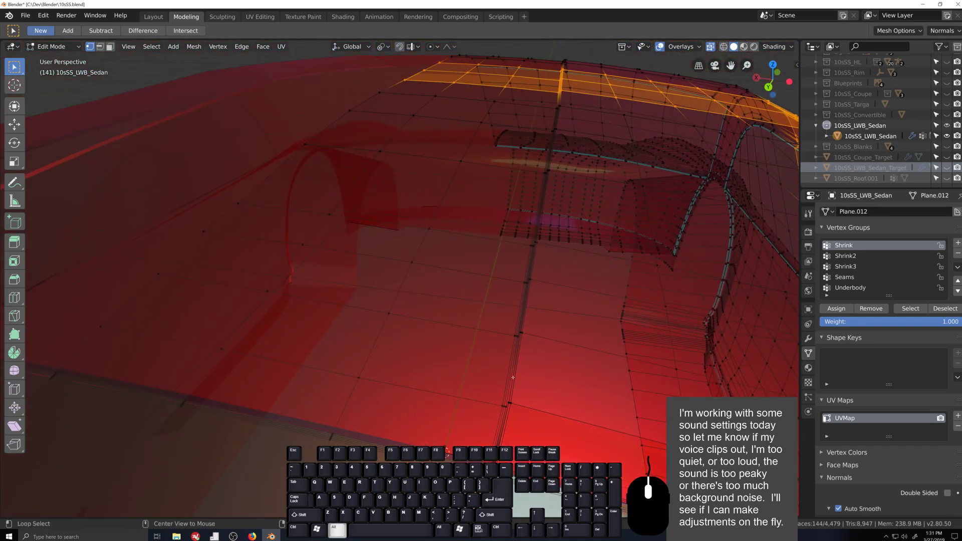
pyautogui.keyDown('alt'); pyautogui.click(513, 376); pyautogui.keyUp('alt')
pyautogui.keyDown('alt'); pyautogui.keyDown('shift'); pyautogui.click(517, 373); pyautogui.keyUp('shift'); pyautogui.keyUp('alt')
pyautogui.keyDown('alt'); pyautogui.keyDown('shift'); pyautogui.click(627, 363); pyautogui.keyUp('shift'); pyautogui.keyUp('alt')
pyautogui.scroll(-1, 628, 364)
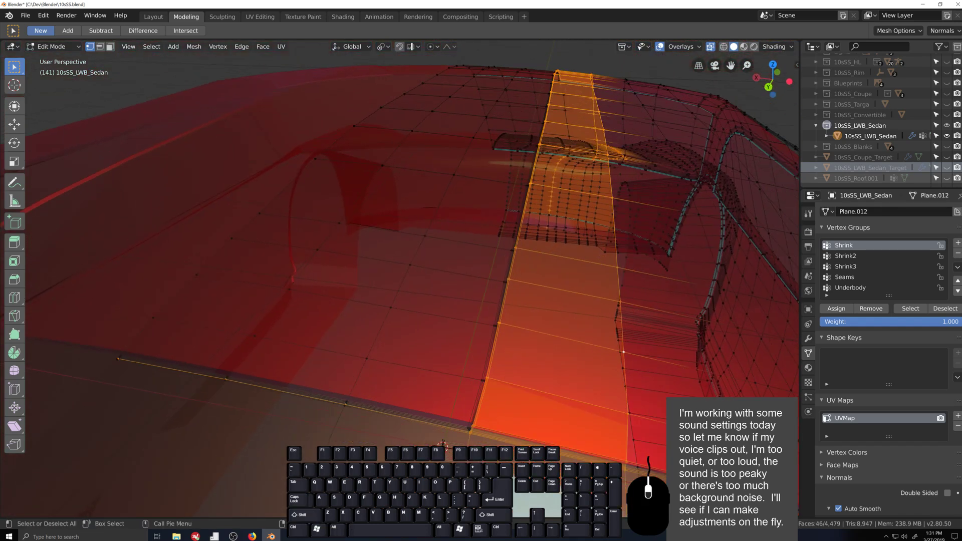
pyautogui.moveTo(701, 412); pyautogui.dragTo(665, 397, button='middle')
pyautogui.scroll(-4, 663, 398)
pyautogui.keyDown('alt'); pyautogui.keyDown('shift'); pyautogui.click(545, 335); pyautogui.keyUp('shift'); pyautogui.keyUp('alt')
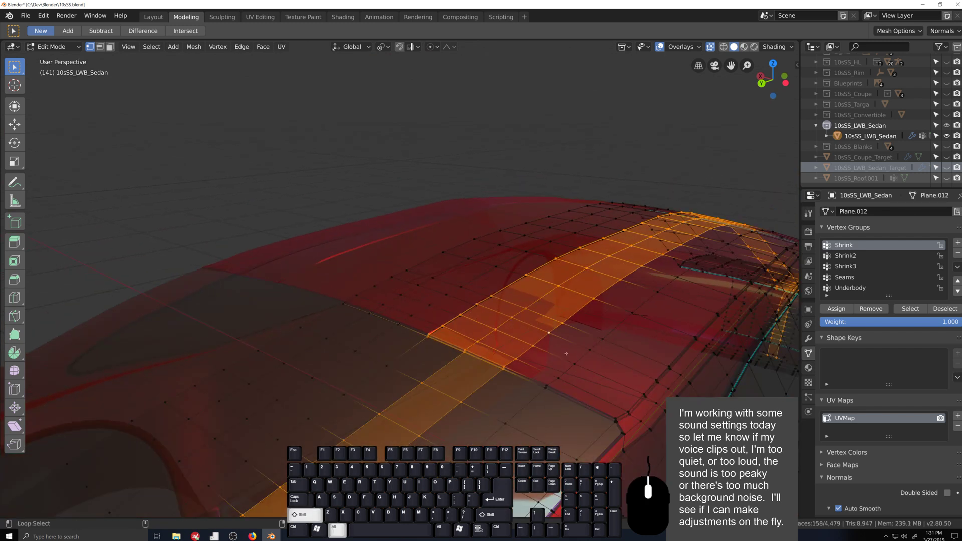
pyautogui.keyDown('alt'); pyautogui.keyDown('shift'); pyautogui.click(579, 360); pyautogui.keyUp('shift'); pyautogui.keyUp('alt')
pyautogui.keyDown('alt'); pyautogui.keyDown('shift'); pyautogui.click(646, 389); pyautogui.keyUp('shift'); pyautogui.keyUp('alt')
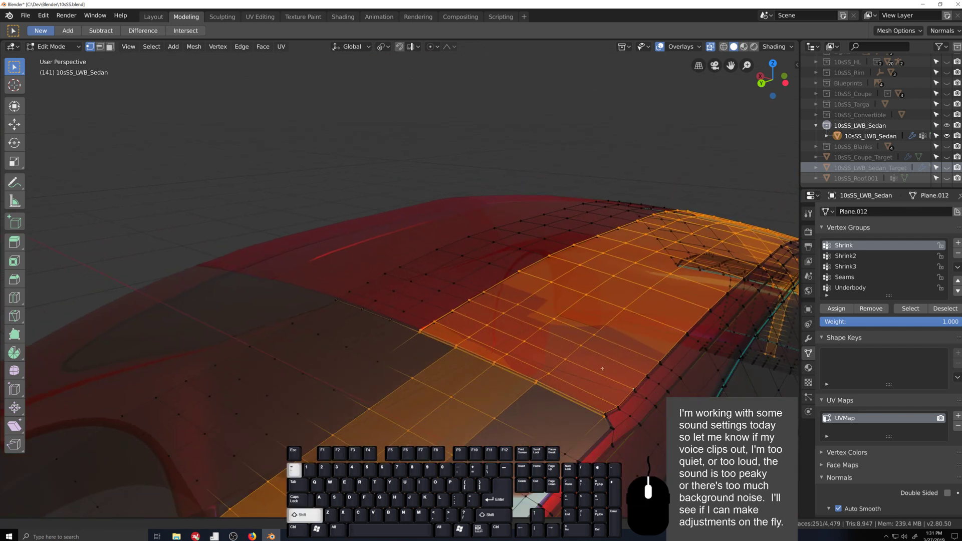
pyautogui.scroll(4, 656, 416)
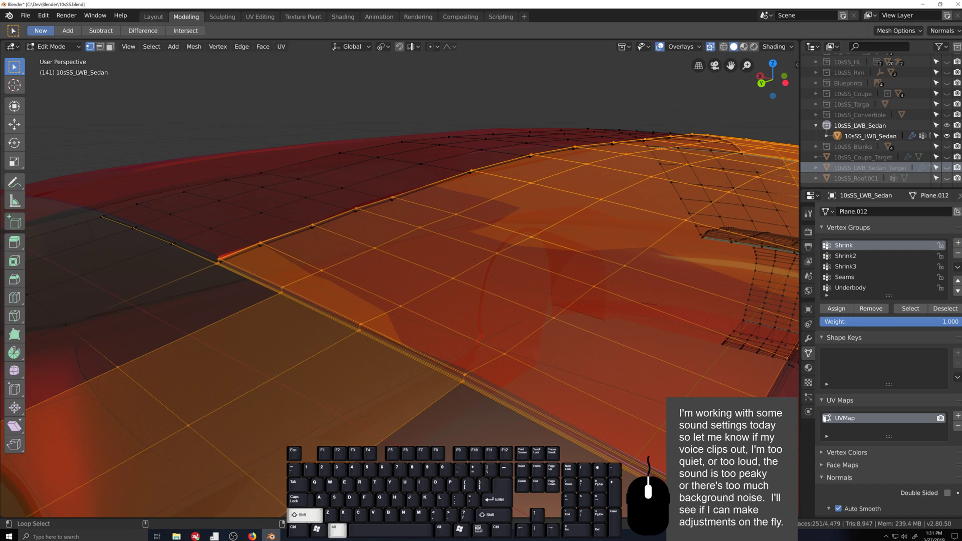
pyautogui.keyDown('alt'); pyautogui.keyDown('shift'); pyautogui.click(707, 464); pyautogui.keyUp('shift'); pyautogui.keyUp('alt')
# - Deselect the edge loops running across the roof's rear edge above the rear window
pyautogui.scroll(-5, 706, 461)
pyautogui.moveTo(701, 456); pyautogui.dragTo(734, 478, button='middle')
pyautogui.scroll(3, 406, 312)
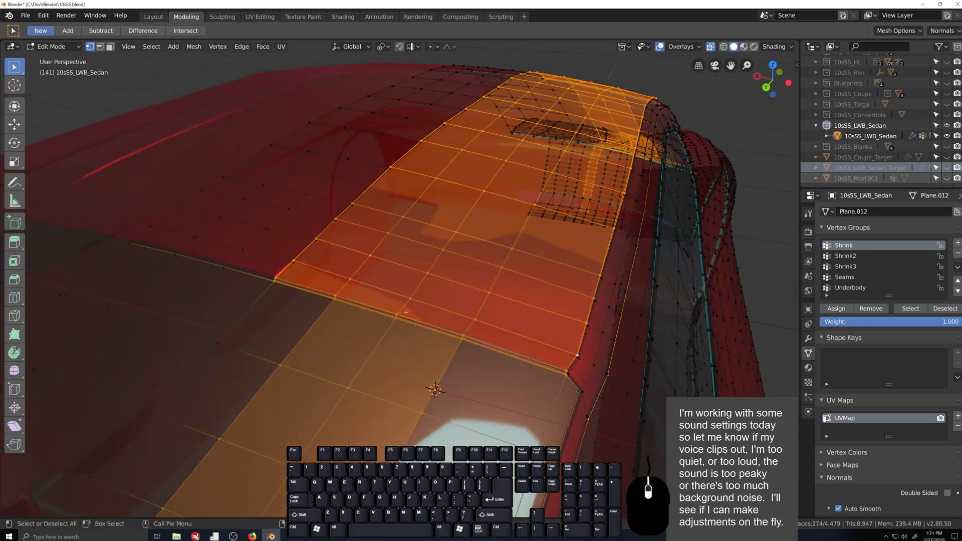
pyautogui.scroll(2, 408, 331)
pyautogui.keyDown('alt'); pyautogui.keyDown('shift'); pyautogui.click(419, 359); pyautogui.keyUp('shift'); pyautogui.keyUp('alt')
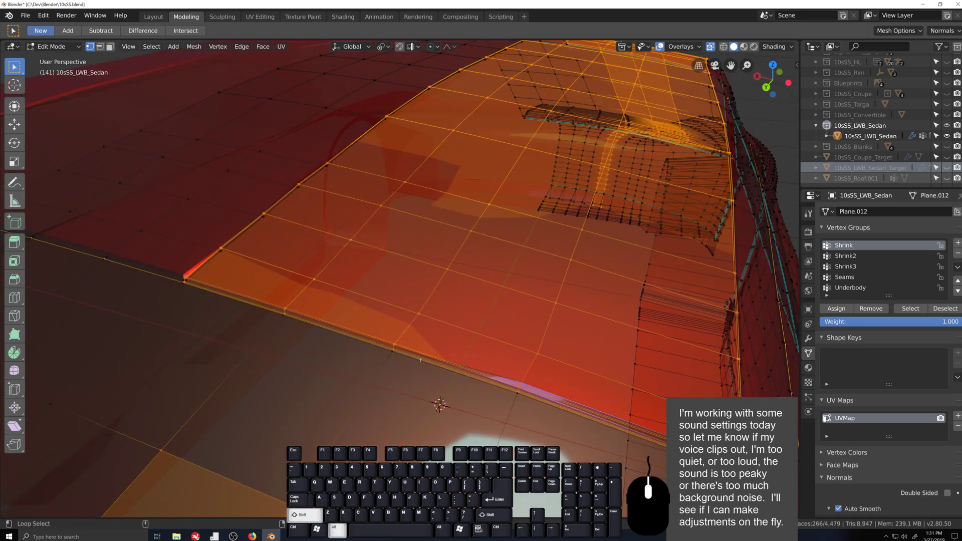
pyautogui.scroll(-4, 395, 336)
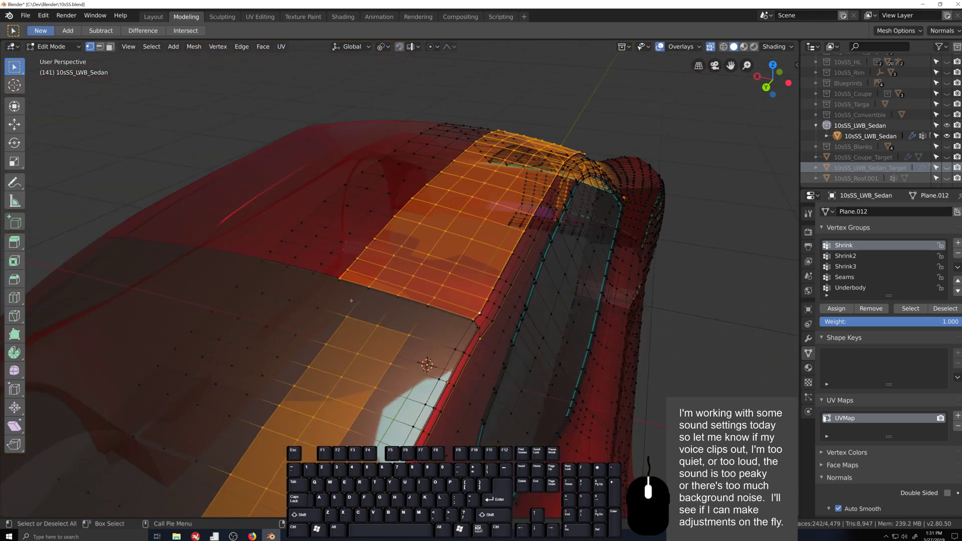
# - Circle-deselect the remaining selected vertices on the rear window and the tail of the car
pyautogui.press('c')
pyautogui.keyDown('shift'); pyautogui.moveTo(300, 259); pyautogui.dragTo(249, 253); pyautogui.keyUp('shift')
pyautogui.rightClick(249, 252)
pyautogui.press('c')
pyautogui.moveTo(483, 345)
pyautogui.keyDown('shift'); pyautogui.mouseDown()
pyautogui.moveTo(500, 338)
pyautogui.moveTo(578, 191)
pyautogui.moveTo(478, 415)
pyautogui.moveTo(397, 339)
pyautogui.moveTo(306, 433)
pyautogui.moveTo(382, 397)
pyautogui.moveTo(286, 401)
pyautogui.mouseUp(); pyautogui.keyUp('shift')
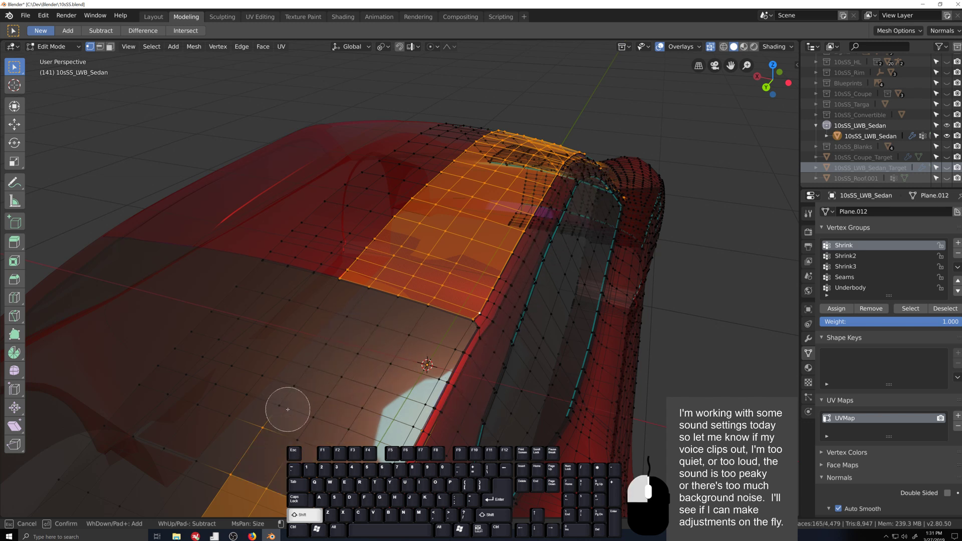
pyautogui.moveTo(286, 401)
pyautogui.mouseDown(button='middle')
pyautogui.moveTo(427, 399)
pyautogui.moveTo(298, 275)
pyautogui.mouseUp(button='middle')
pyautogui.press('c')
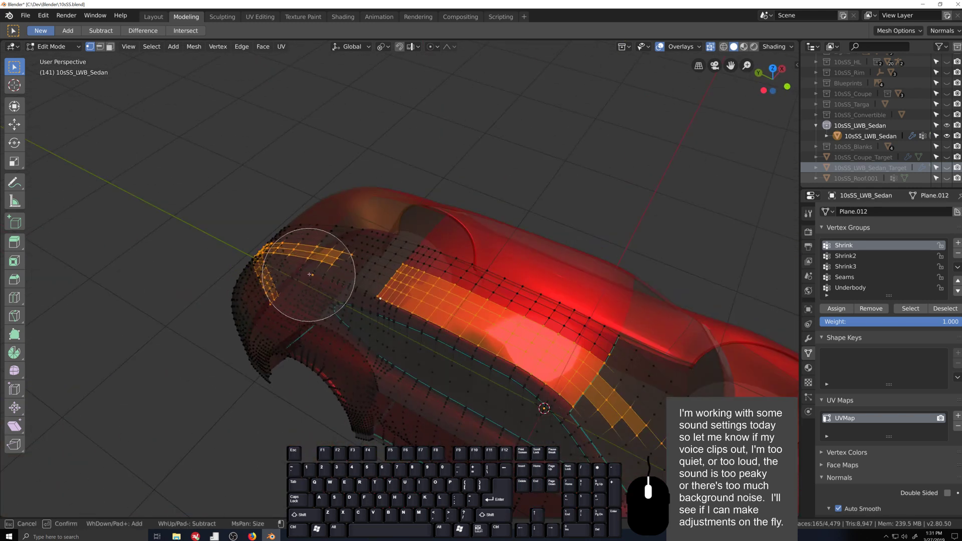
pyautogui.moveTo(290, 275)
pyautogui.keyDown('shift'); pyautogui.mouseDown()
pyautogui.moveTo(300, 258)
pyautogui.moveTo(269, 301)
pyautogui.mouseUp(); pyautogui.keyUp('shift')
pyautogui.rightClick(271, 303)
# - Deselect the edge loops running across the roof's front edge along the top of the windscreen
pyautogui.moveTo(571, 415); pyautogui.dragTo(451, 340, button='middle')
pyautogui.scroll(2, 438, 332)
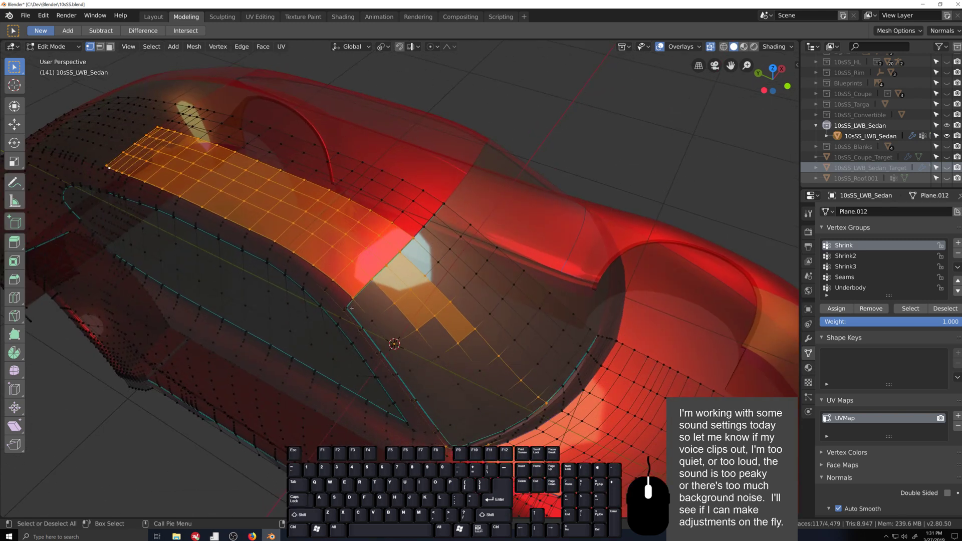
pyautogui.scroll(3, 419, 331)
pyautogui.scroll(3, 404, 349)
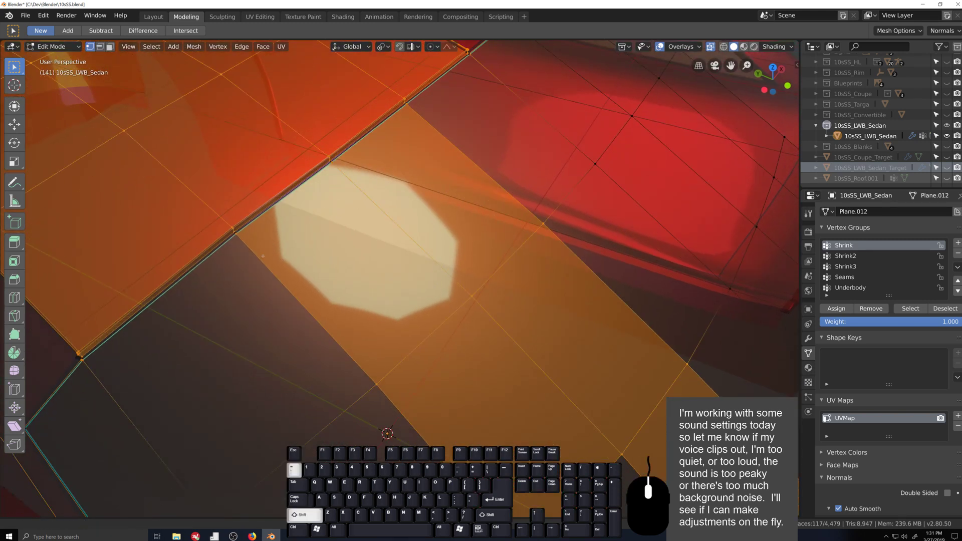
pyautogui.keyDown('alt'); pyautogui.keyDown('shift'); pyautogui.click(280, 260); pyautogui.keyUp('shift'); pyautogui.keyUp('alt')
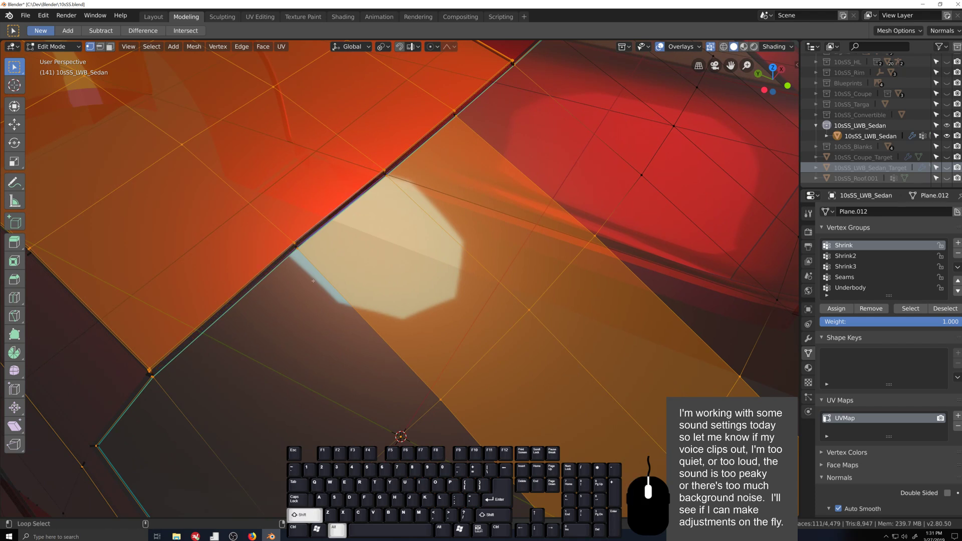
pyautogui.keyDown('alt'); pyautogui.keyDown('shift'); pyautogui.click(310, 239); pyautogui.keyUp('shift'); pyautogui.keyUp('alt')
pyautogui.scroll(-5, 497, 410)
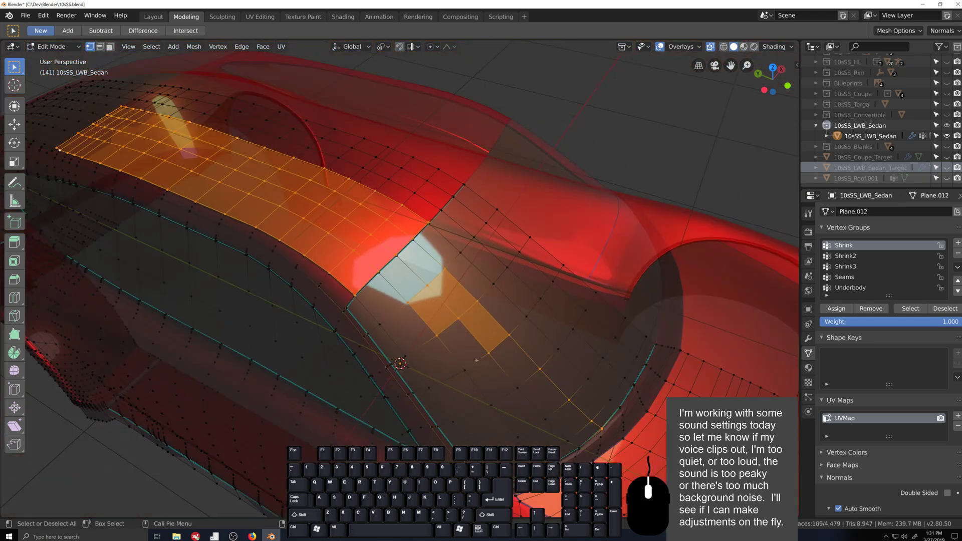
# - Circle-deselect the leftover vertices on the windscreen and bonnet so only the outer roof section is selected
pyautogui.press('c')
pyautogui.moveTo(462, 322)
pyautogui.keyDown('shift'); pyautogui.mouseDown()
pyautogui.moveTo(571, 407)
pyautogui.moveTo(367, 354)
pyautogui.moveTo(279, 300)
pyautogui.moveTo(279, 375)
pyautogui.mouseUp(); pyautogui.keyUp('shift')
pyautogui.rightClick(279, 376)
pyautogui.scroll(-4, 279, 376)
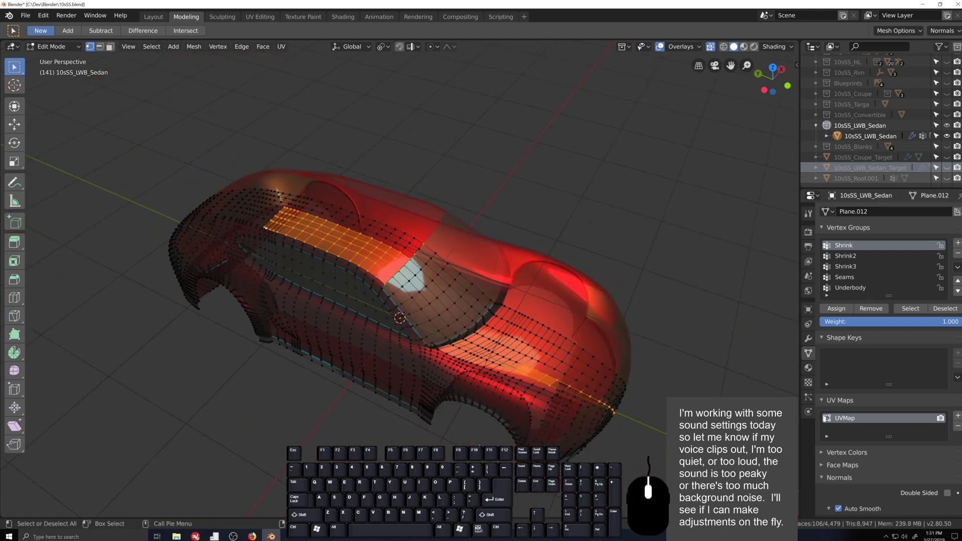
pyautogui.moveTo(480, 447); pyautogui.dragTo(488, 440, button='middle')
pyautogui.press('c')
pyautogui.keyDown('shift'); pyautogui.moveTo(508, 361); pyautogui.dragTo(626, 418); pyautogui.keyUp('shift')
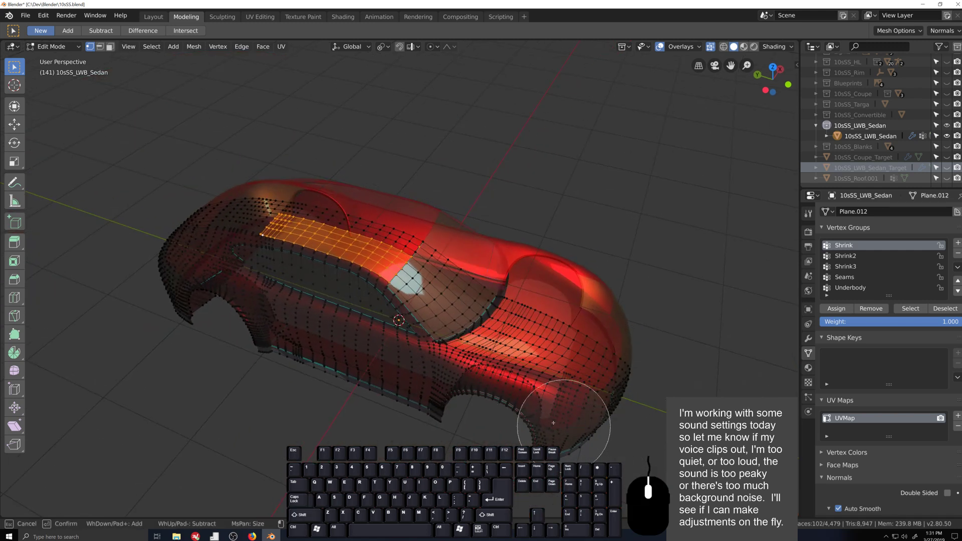
pyautogui.rightClick(553, 423)
# - Remove the selected outer roof section from the Shrink vertex group and make Shrink3 the active group
pyautogui.scroll(5, 553, 423)
pyautogui.moveTo(384, 378); pyautogui.dragTo(752, 370, button='middle')
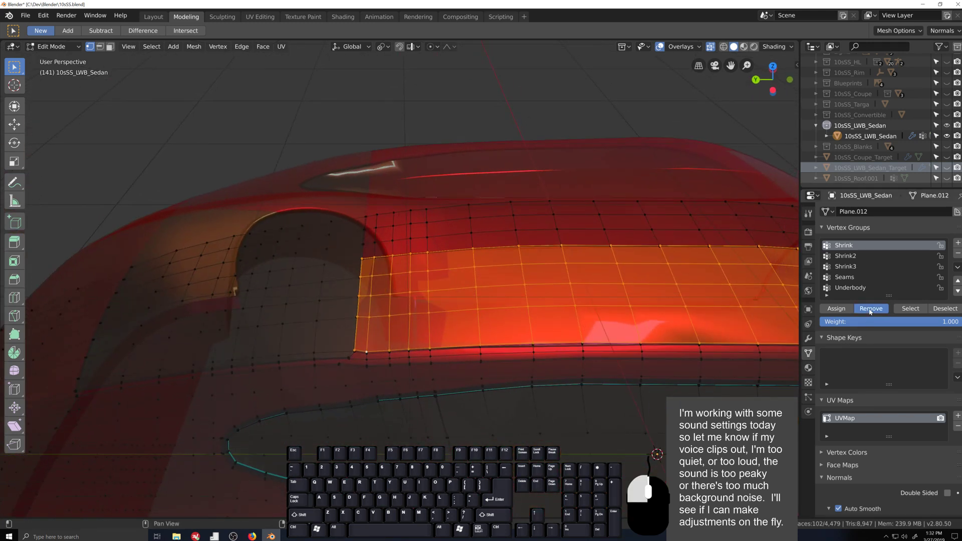
pyautogui.click(871, 308)
pyautogui.click(845, 266)
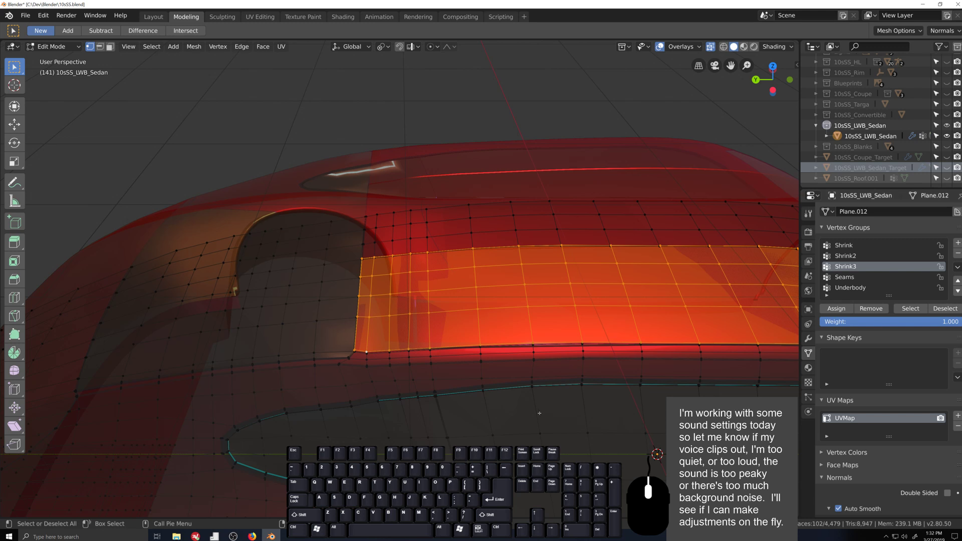
# - Raise the selected outer roof section about 0.0015 m along global Z and inspect its surface and rear edge in Object Mode
pyautogui.moveTo(539, 414); pyautogui.dragTo(524, 357, button='middle')
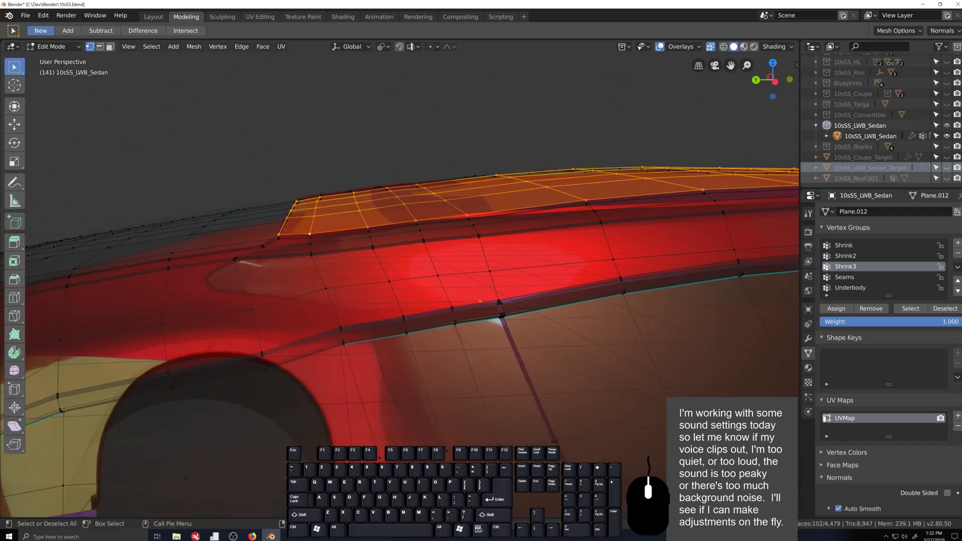
pyautogui.press('g')
pyautogui.press('z')
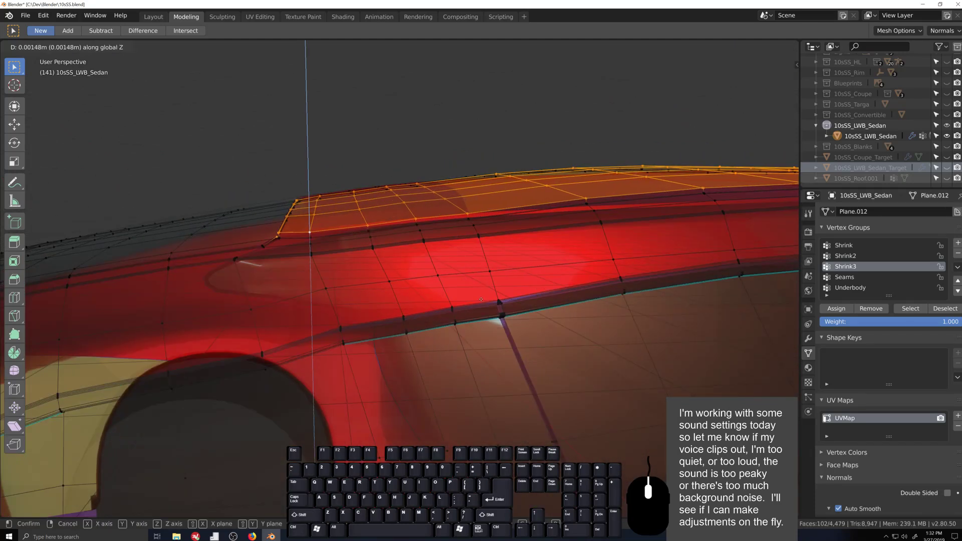
pyautogui.click(480, 303)
pyautogui.press('Tab')
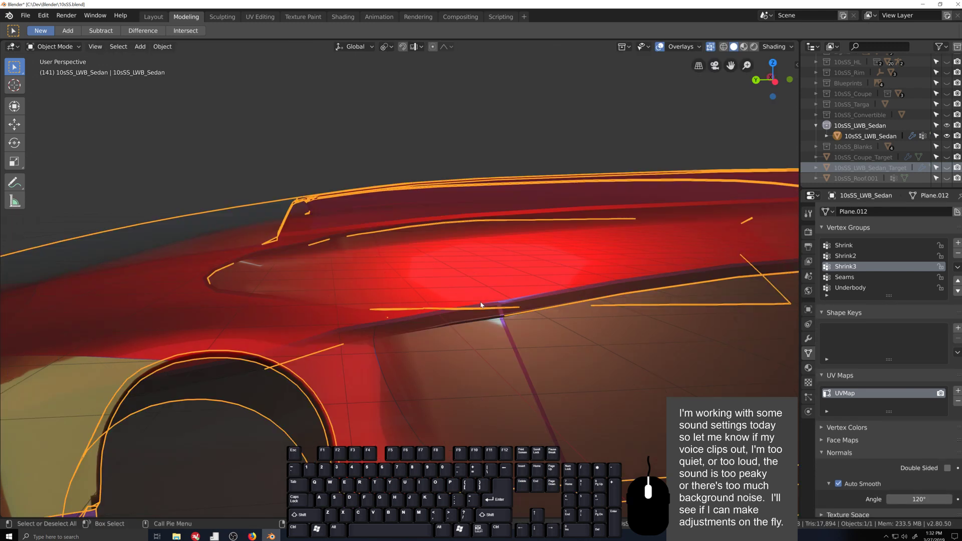
pyautogui.moveTo(481, 304); pyautogui.dragTo(584, 350, button='middle')
pyautogui.scroll(5, 611, 382)
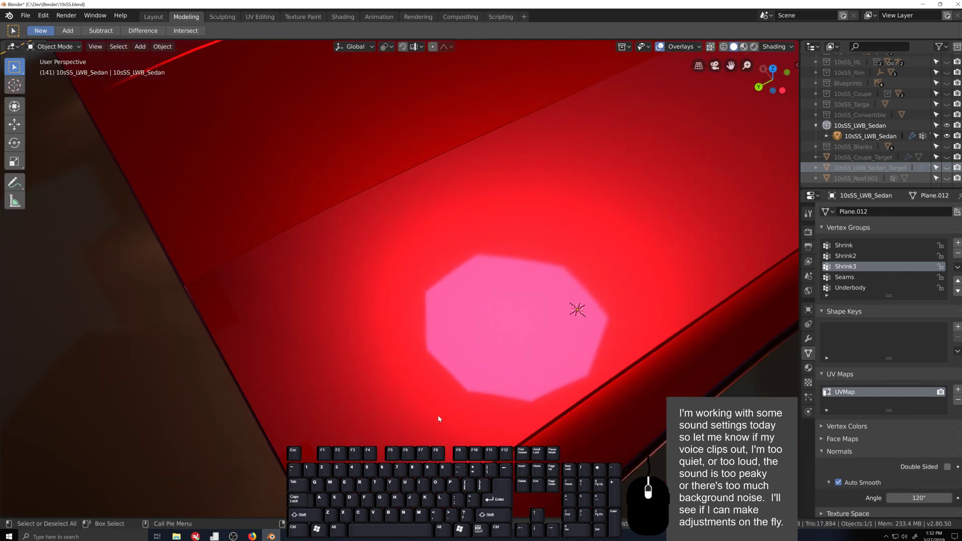
pyautogui.moveTo(438, 419); pyautogui.dragTo(500, 418, button='middle')
pyautogui.moveTo(585, 381); pyautogui.dragTo(532, 317, button='middle')
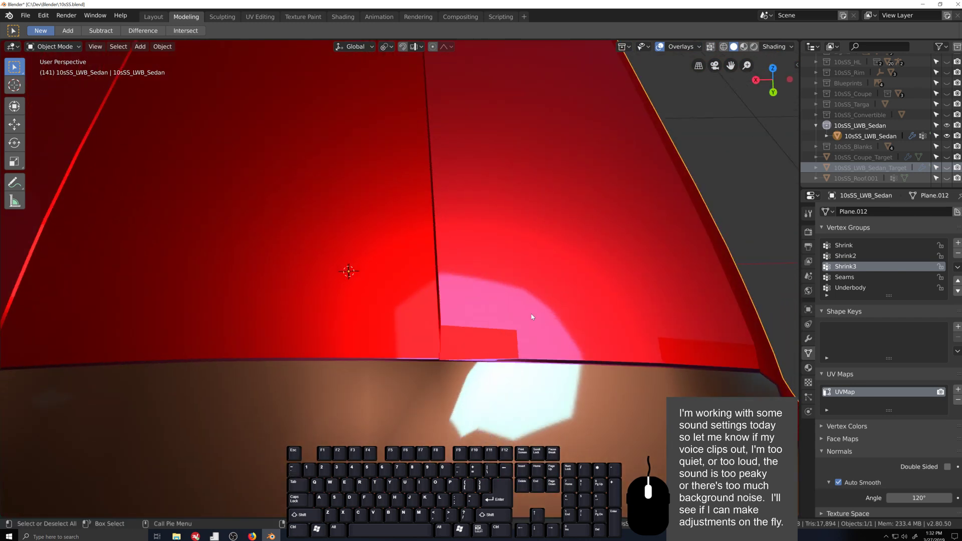
pyautogui.moveTo(511, 354); pyautogui.dragTo(486, 354, button='middle')
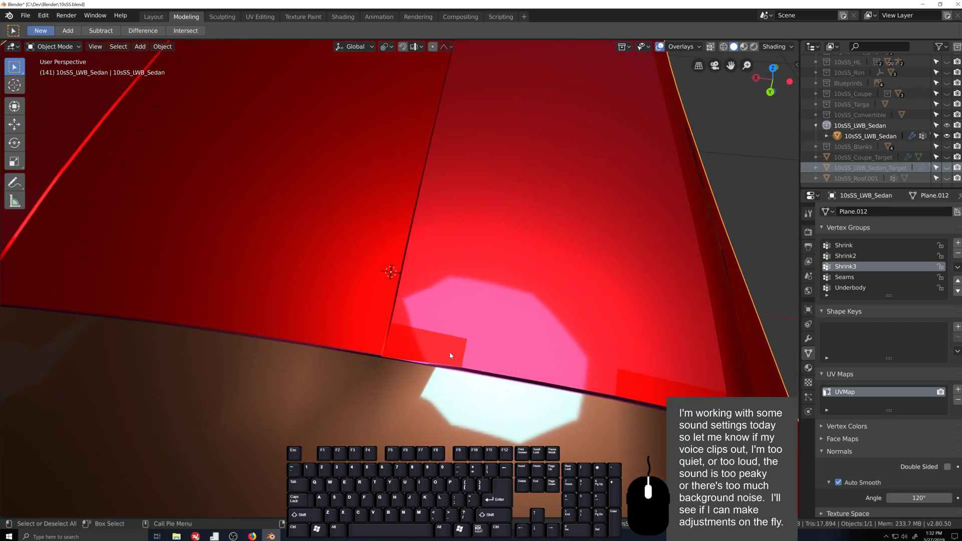
pyautogui.press('1')
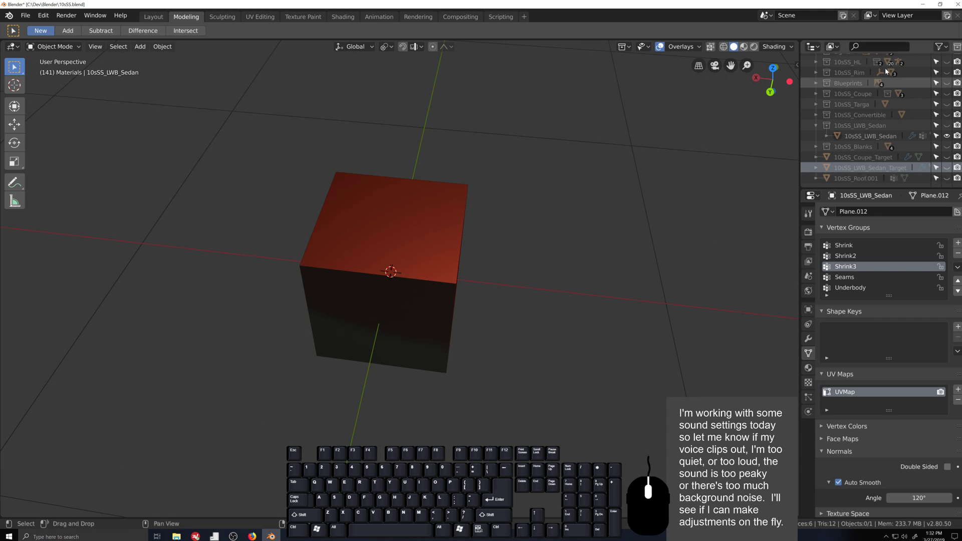
pyautogui.scroll(5, 915, 122)
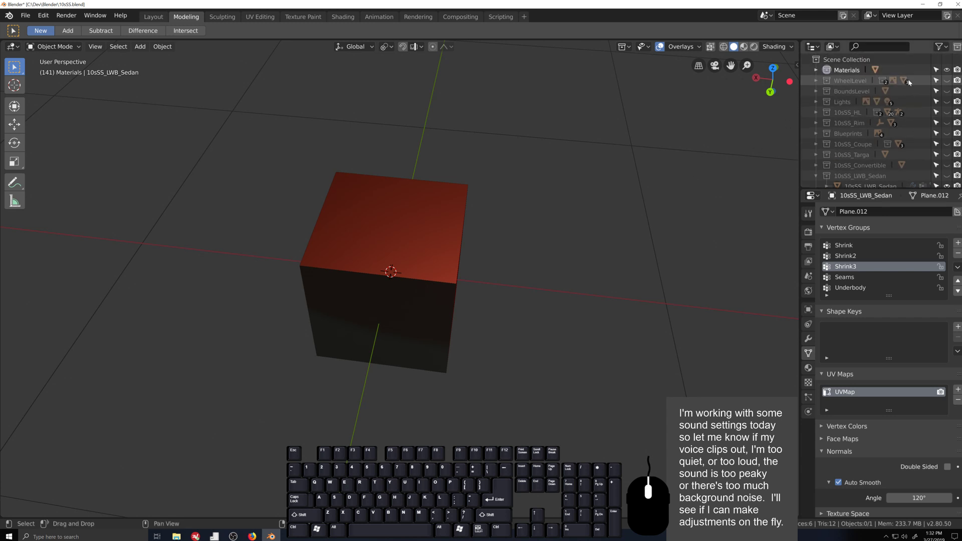
pyautogui.click(947, 70)
pyautogui.scroll(-4, 904, 125)
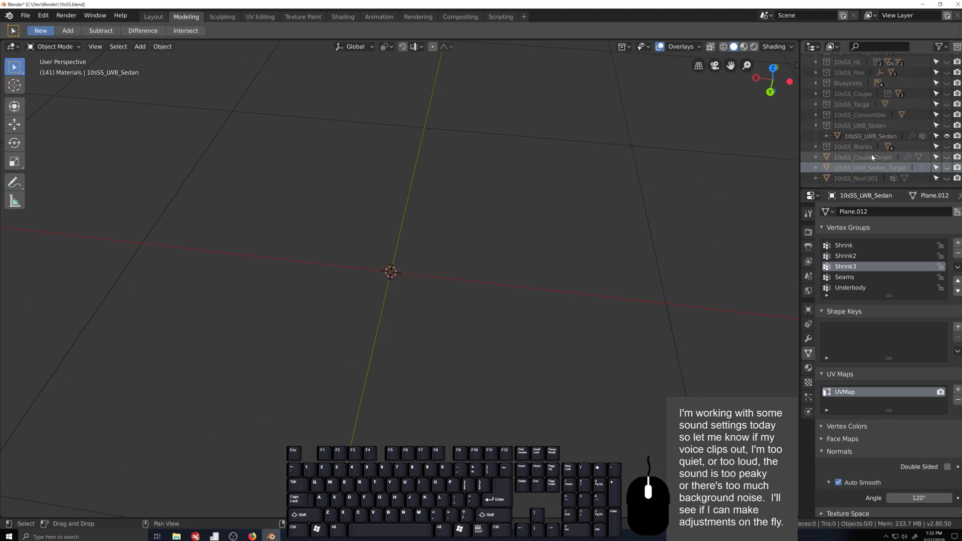
pyautogui.click(947, 135)
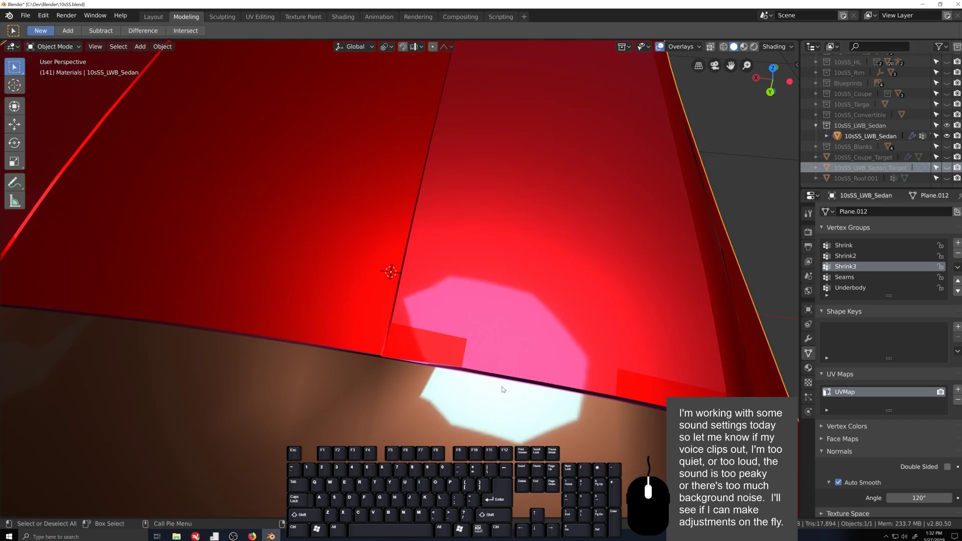
# - Show flat material colours in the viewport and assign Paint_Two_Tone to the two mismatched faces along the roof section's rear edge
pyautogui.press('Tab')
pyautogui.moveTo(503, 389); pyautogui.dragTo(499, 304, button='middle')
pyautogui.press('3')
pyautogui.click(517, 382)
pyautogui.keyDown('shift'); pyautogui.click(471, 344); pyautogui.keyUp('shift')
pyautogui.click(776, 47)
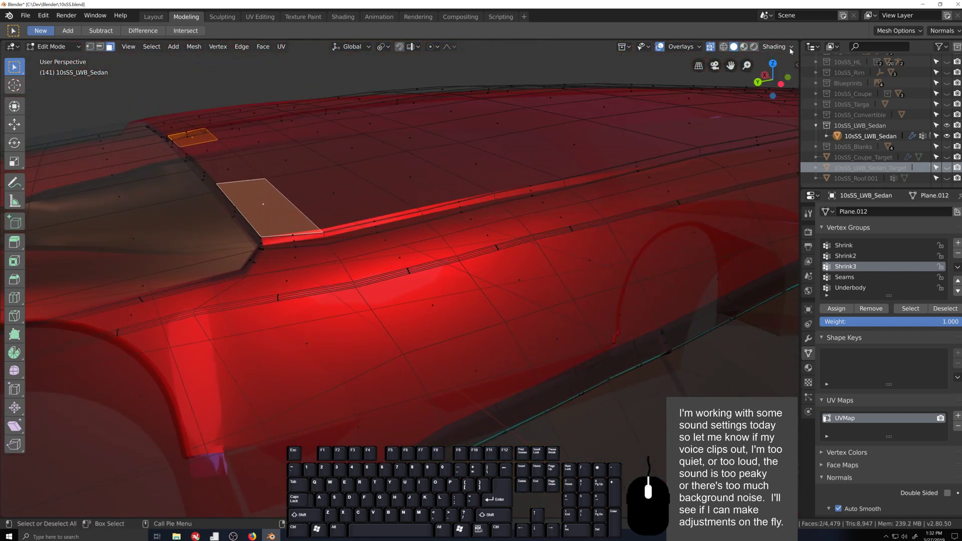
pyautogui.click(766, 79)
pyautogui.moveTo(396, 314)
pyautogui.mouseDown(button='middle')
pyautogui.moveTo(382, 305)
pyautogui.moveTo(487, 333)
pyautogui.moveTo(481, 320)
pyautogui.moveTo(501, 280)
pyautogui.moveTo(481, 320)
pyautogui.mouseUp(button='middle')
pyautogui.scroll(4, 487, 333)
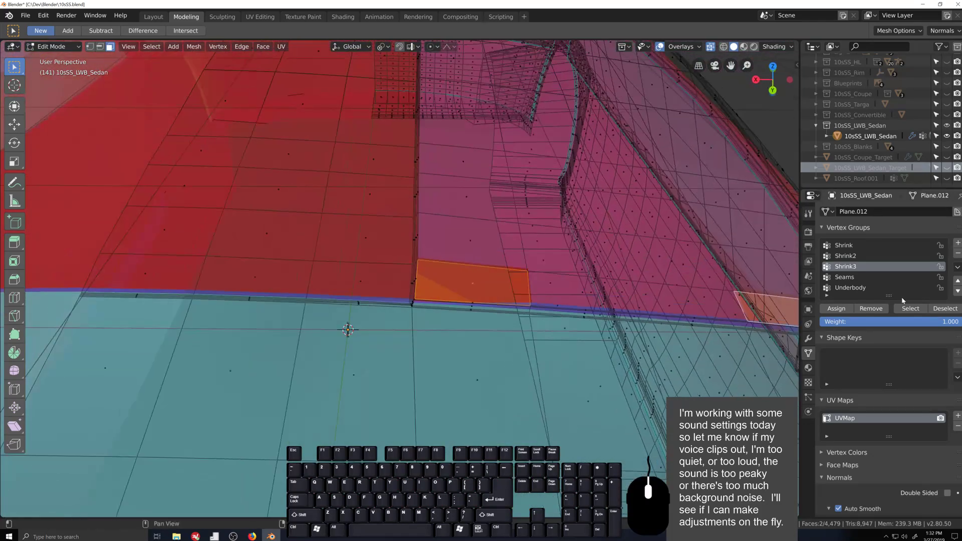
pyautogui.click(808, 369)
pyautogui.click(855, 267)
pyautogui.click(843, 385)
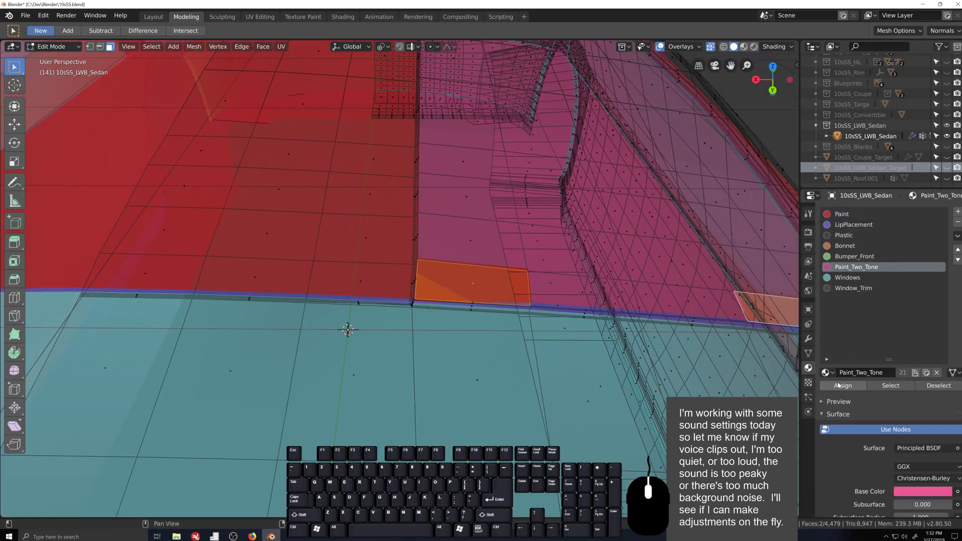
# - Box-select the lower sill vertices from the rear wheel arch to mid-door and remove them from the Shrink vertex group
pyautogui.keyDown('shift'); pyautogui.moveTo(481, 321); pyautogui.dragTo(501, 300, button='middle'); pyautogui.keyUp('shift')
pyautogui.moveTo(521, 385); pyautogui.dragTo(492, 385, button='middle')
pyautogui.scroll(-6, 492, 385)
pyautogui.hotkey('shift', '`')
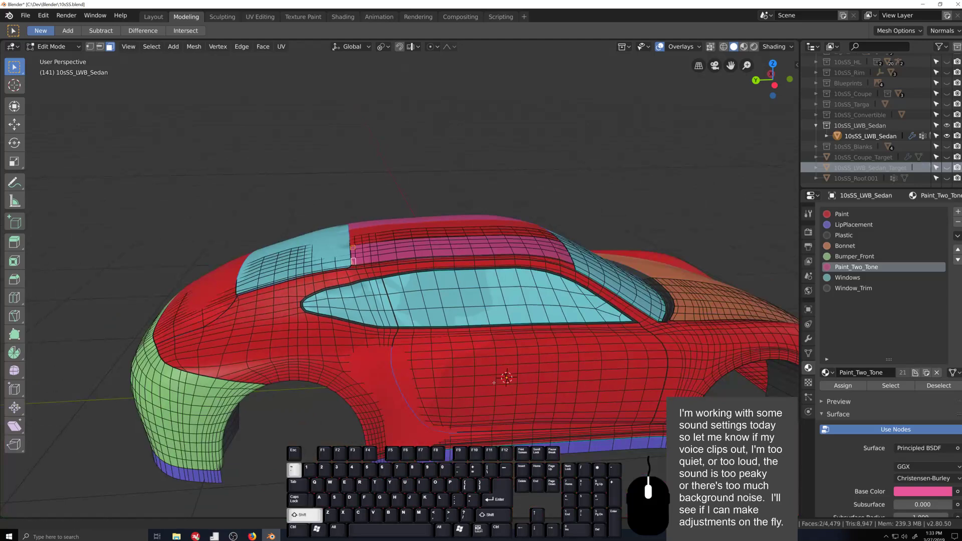
pyautogui.moveTo(507, 420); pyautogui.dragTo(431, 370, button='middle')
pyautogui.press('1')
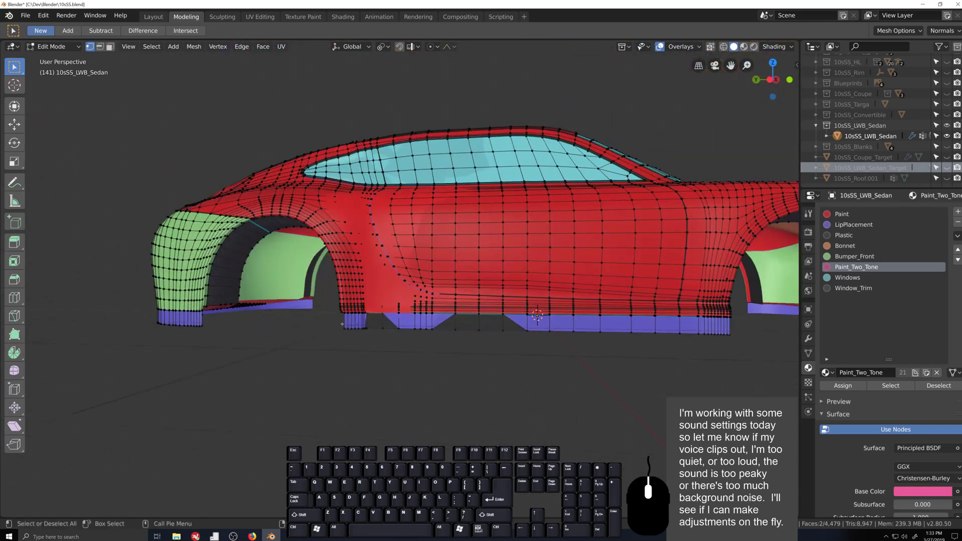
pyautogui.moveTo(340, 322); pyautogui.dragTo(535, 353)
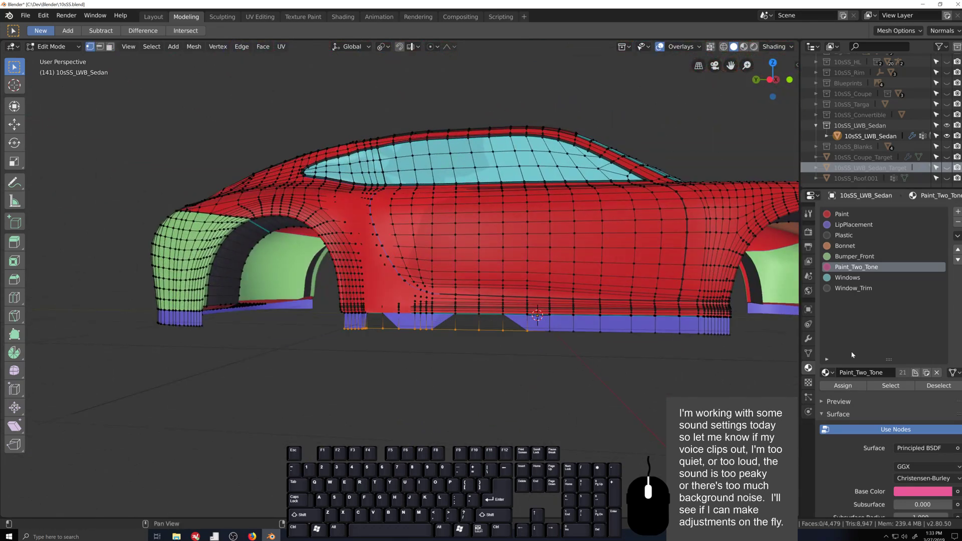
pyautogui.click(808, 339)
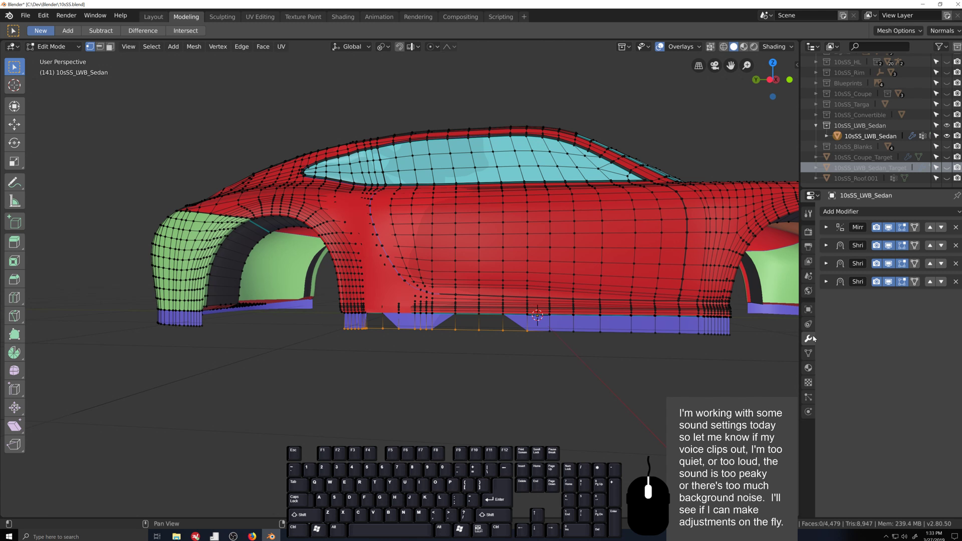
pyautogui.click(826, 245)
pyautogui.click(826, 246)
pyautogui.click(808, 353)
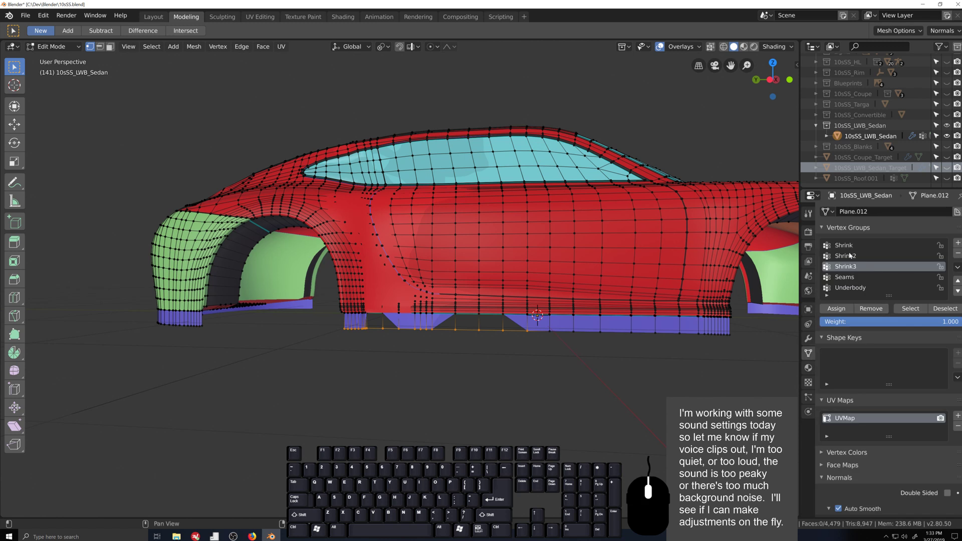
pyautogui.click(847, 246)
pyautogui.click(873, 309)
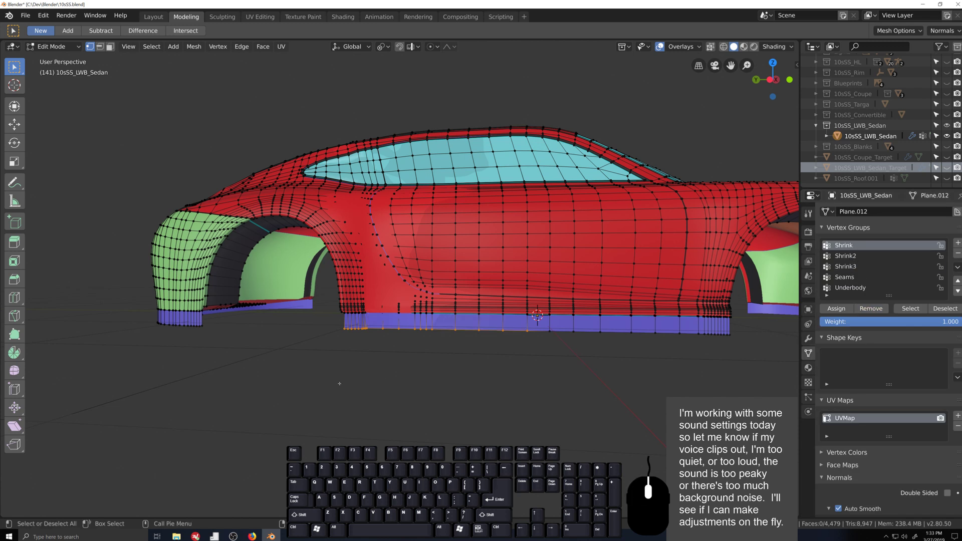
# - Return to Object Mode and inspect the sill and overall body side
pyautogui.press('`')
pyautogui.click(515, 404)
pyautogui.press('Tab')
pyautogui.moveTo(515, 404); pyautogui.dragTo(544, 413, button='middle')
pyautogui.moveTo(625, 384); pyautogui.dragTo(556, 381, button='middle')
pyautogui.scroll(-2, 485, 385)
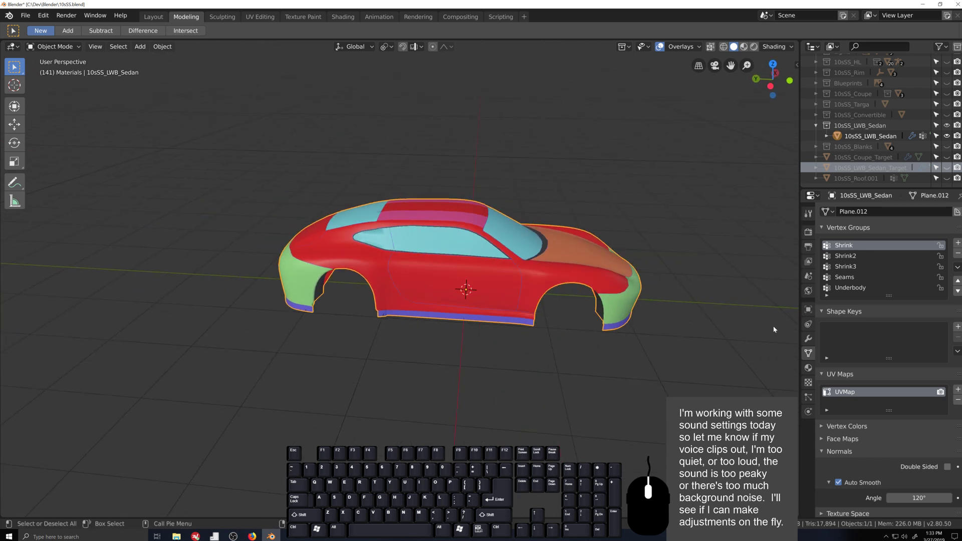
# - Duplicate the Shrinkwrap modifier that uses the Shrink group and apply one copy, keeping the other live
pyautogui.click(808, 339)
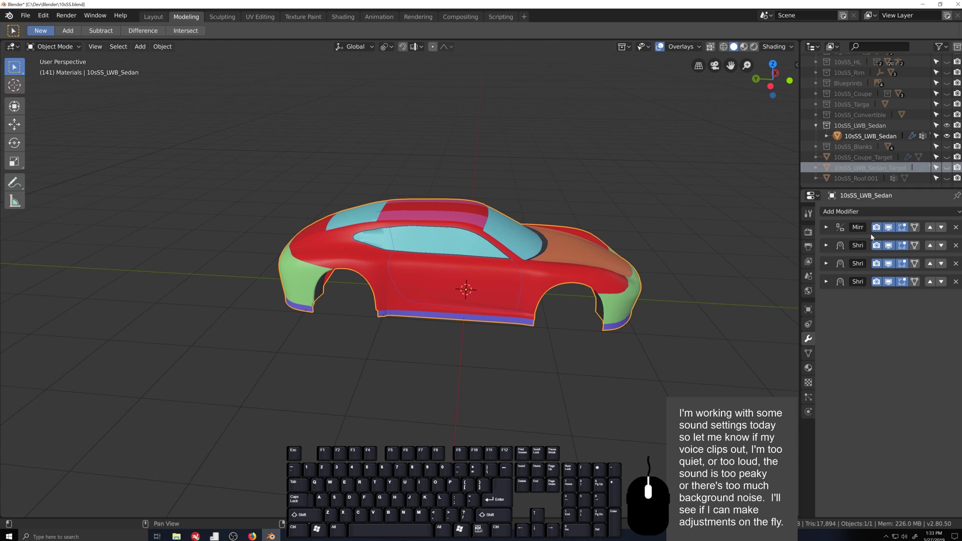
pyautogui.scroll(1, 608, 327)
pyautogui.moveTo(609, 325); pyautogui.dragTo(597, 326, button='middle')
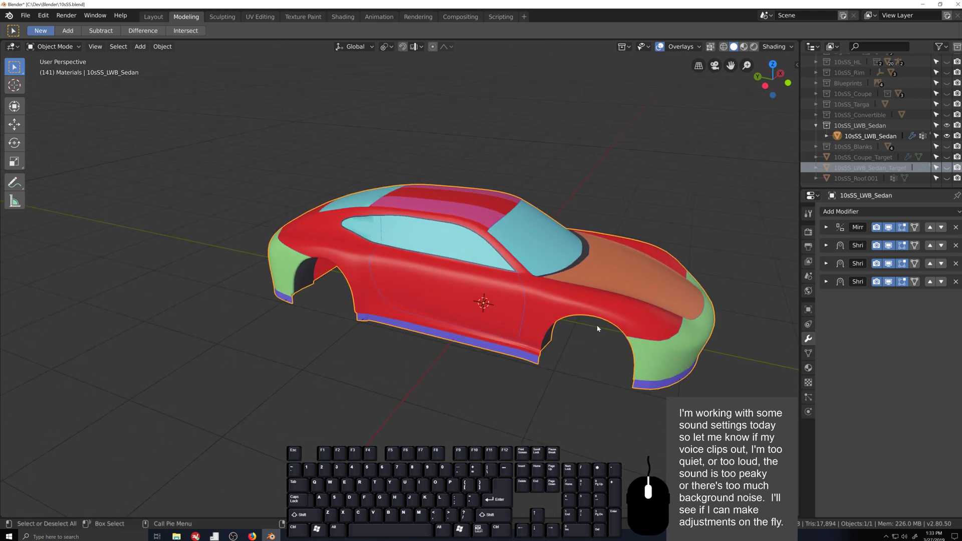
pyautogui.click(826, 246)
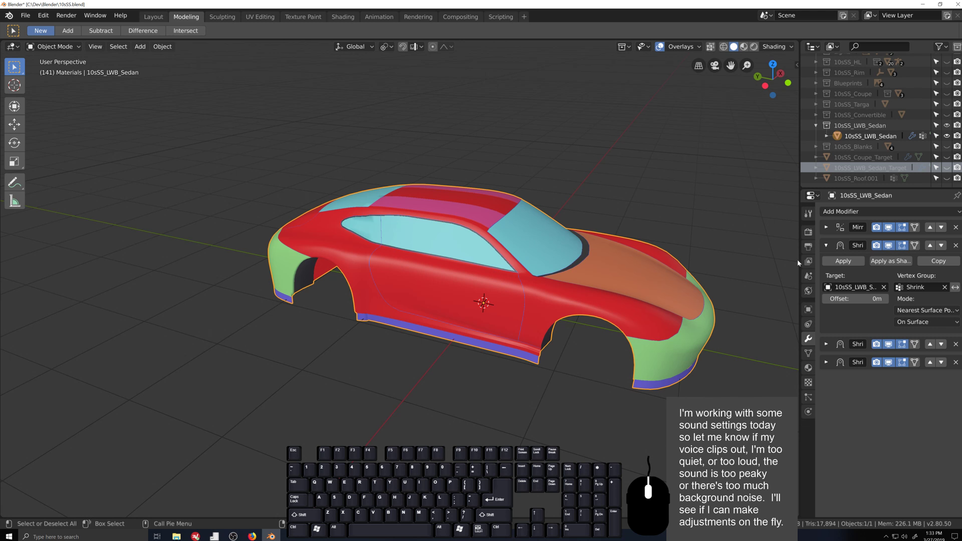
pyautogui.click(948, 262)
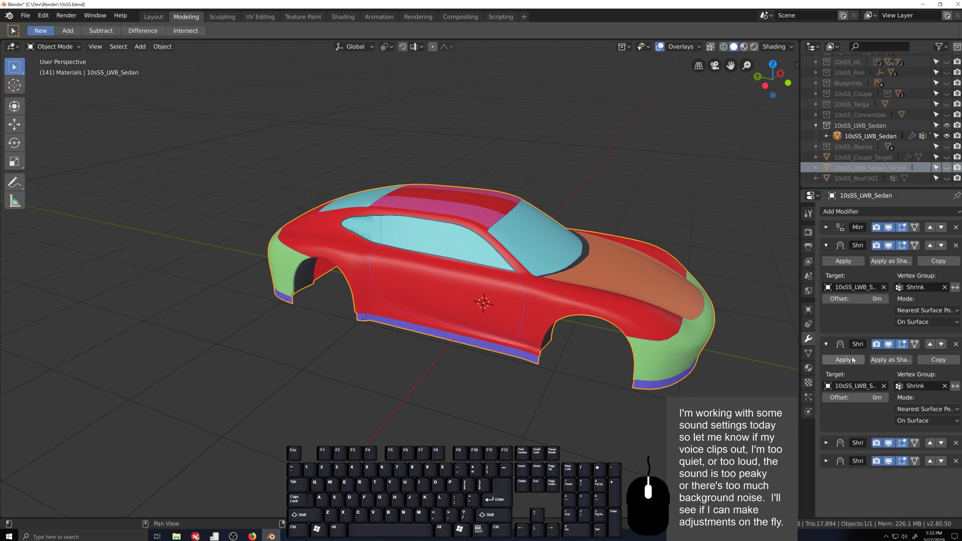
pyautogui.click(843, 261)
pyautogui.click(826, 245)
# - Duplicate the Shrinkwrap modifier that uses the Shrink2 group and apply one copy, keeping the other live
pyautogui.click(827, 263)
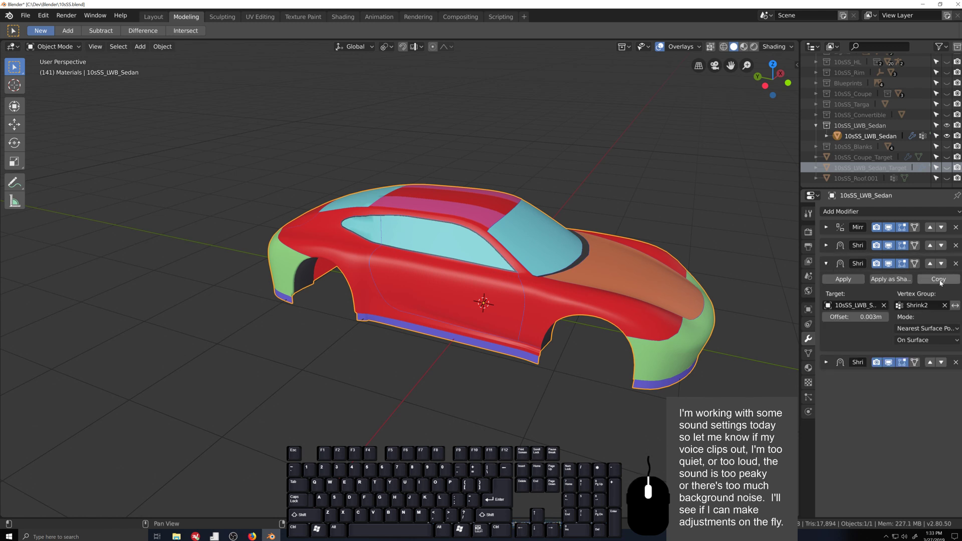
pyautogui.click(935, 279)
pyautogui.click(843, 377)
pyautogui.click(826, 263)
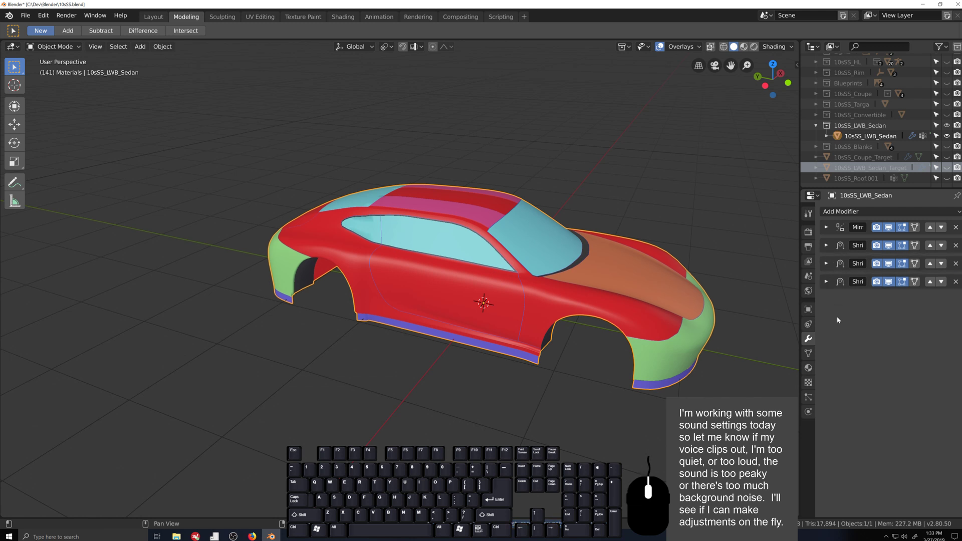
# - Duplicate the Shrinkwrap modifier that uses the Shrink3 group and apply one copy, keeping the other live
pyautogui.click(827, 282)
pyautogui.click(927, 298)
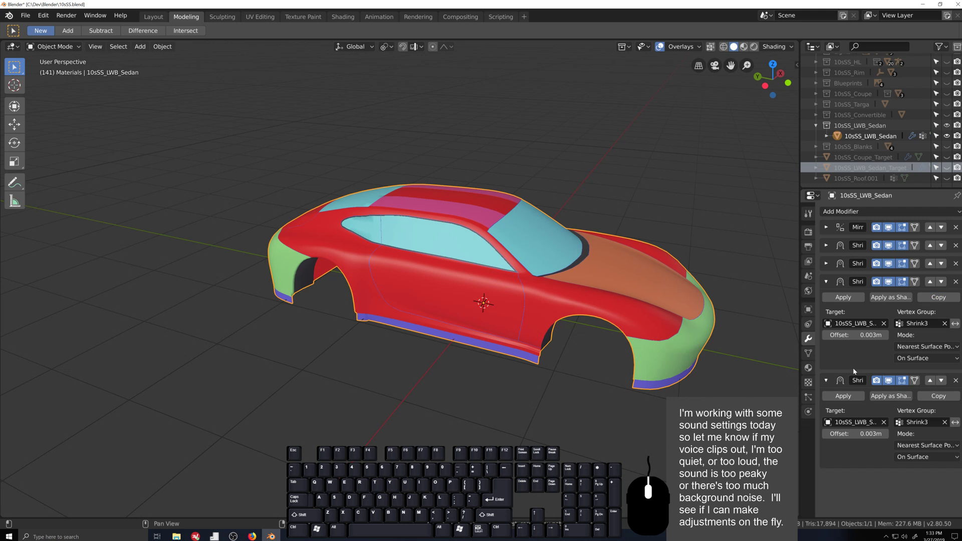
pyautogui.click(842, 396)
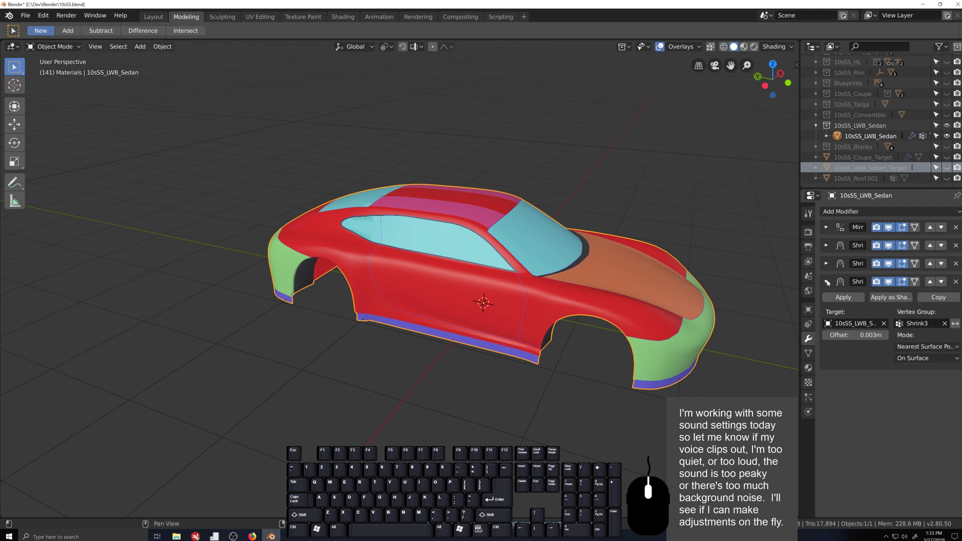
pyautogui.click(827, 281)
# - In Edit Mode, select the sunken vertex at the roof's rear edge where the red and pink panels meet
pyautogui.scroll(3, 406, 348)
pyautogui.press('Tab')
pyautogui.moveTo(405, 348); pyautogui.dragTo(531, 406, button='middle')
pyautogui.scroll(6, 479, 376)
pyautogui.scroll(5, 410, 385)
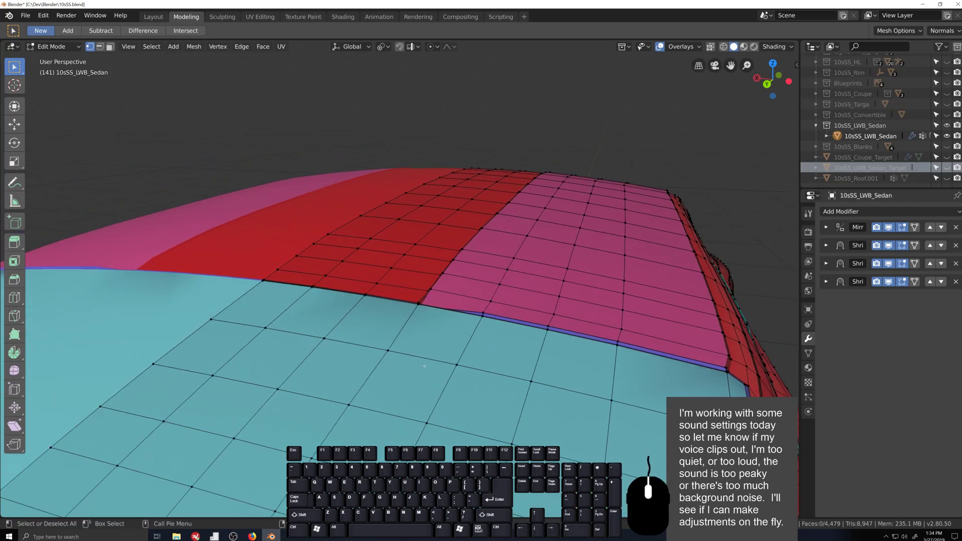
pyautogui.moveTo(409, 385); pyautogui.dragTo(345, 354, button='middle')
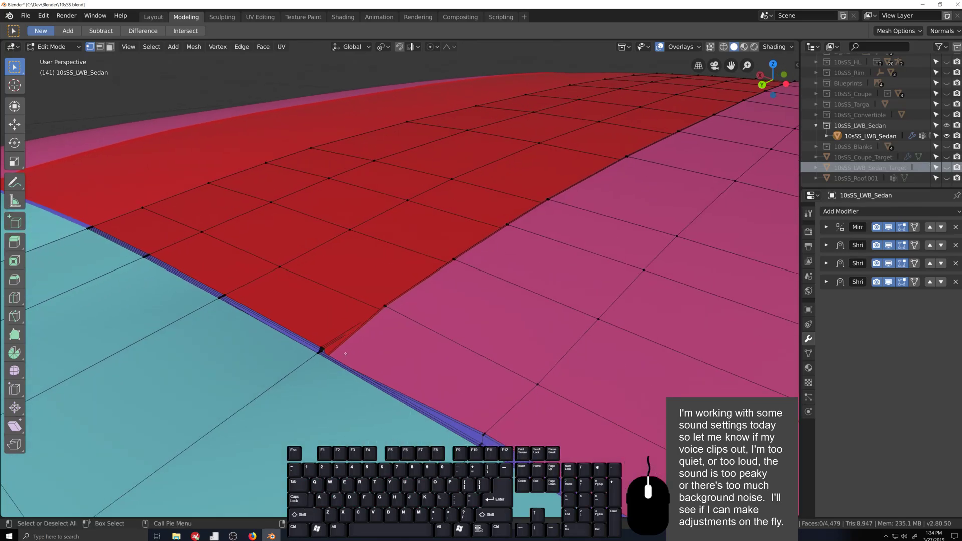
pyautogui.press('KP_Decimal')
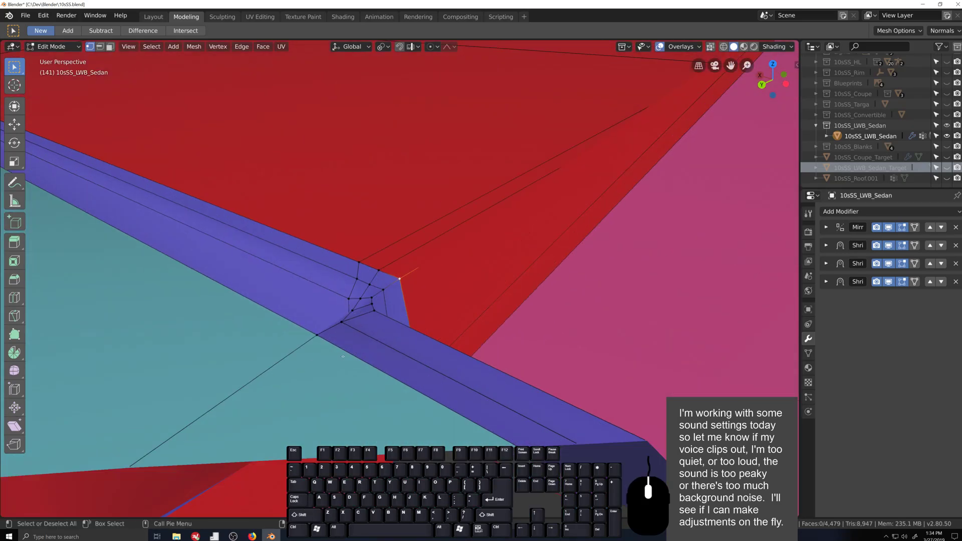
pyautogui.scroll(-6, 335, 357)
pyautogui.moveTo(334, 357); pyautogui.dragTo(307, 356, button='middle')
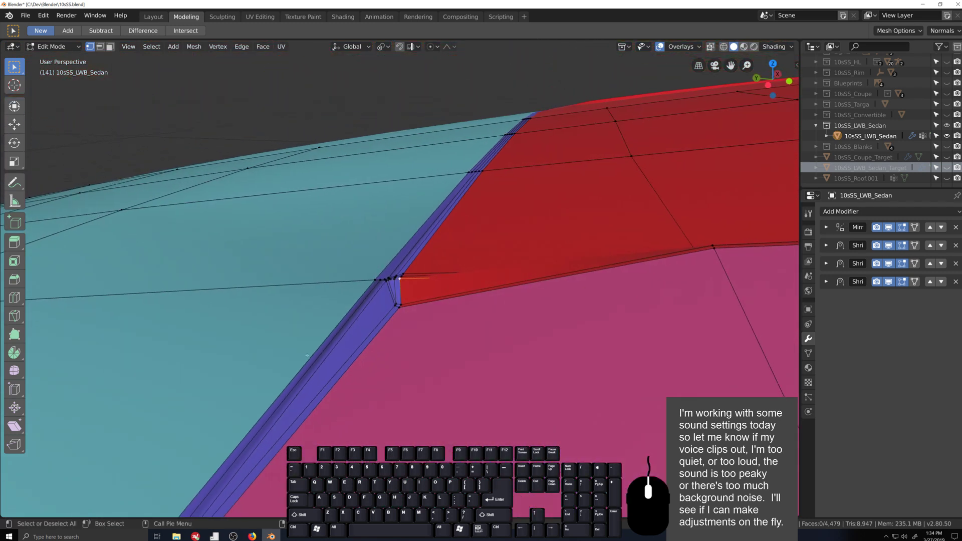
pyautogui.click(389, 300)
pyautogui.scroll(-5, 389, 301)
pyautogui.moveTo(389, 301); pyautogui.dragTo(441, 341, button='middle')
# - Swap the selected rear-edge vertex from the Shrink group to Shrink3, raise it about 0.006 m along global Z, and return to Object Mode
pyautogui.click(826, 246)
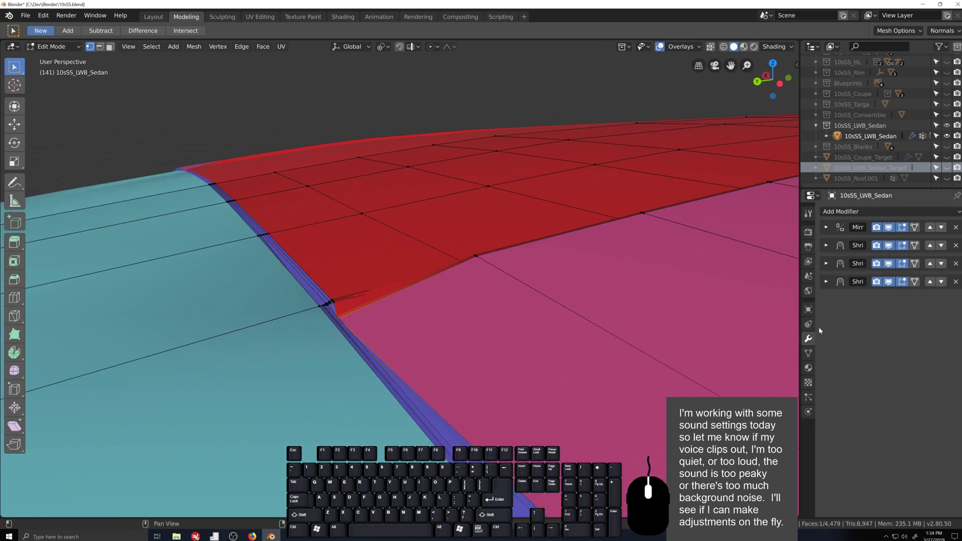
pyautogui.click(808, 354)
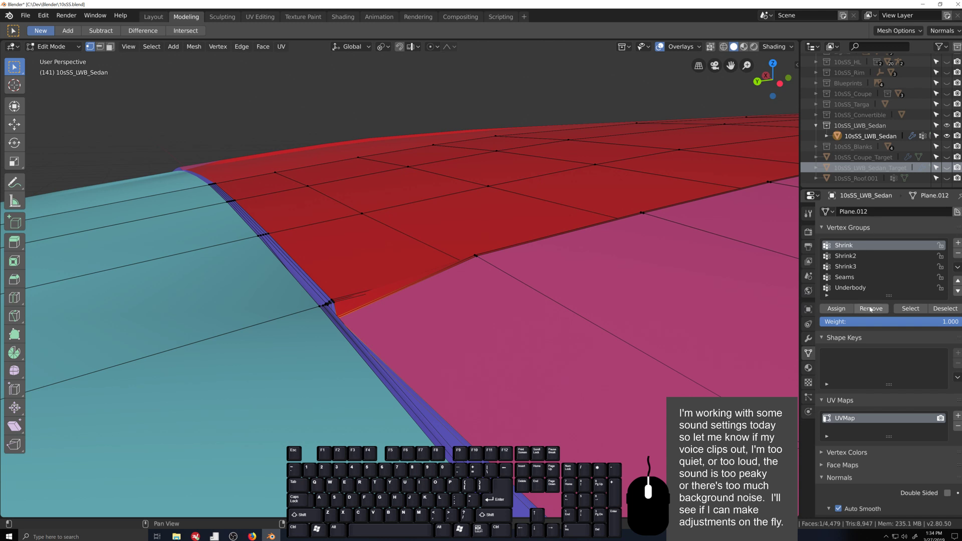
pyautogui.click(853, 266)
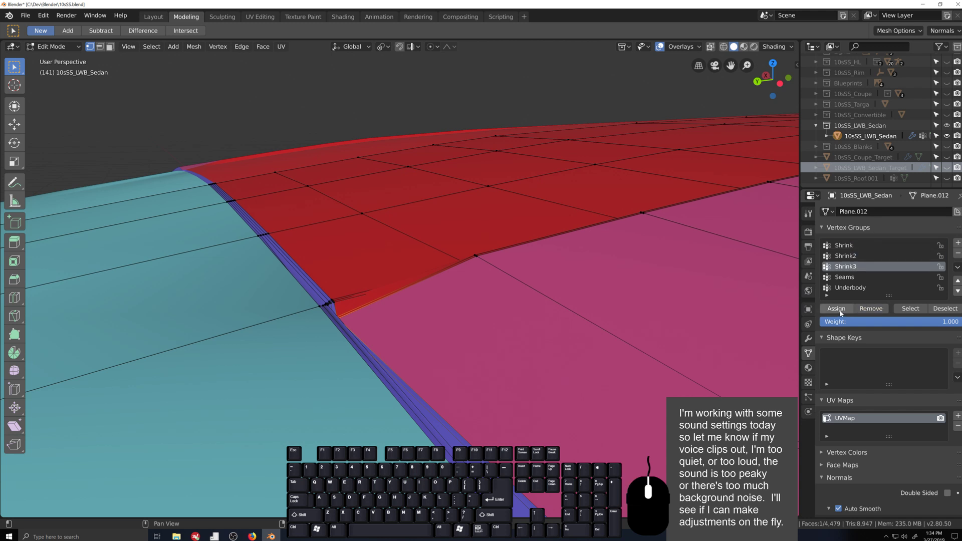
pyautogui.press('g')
pyautogui.press('z')
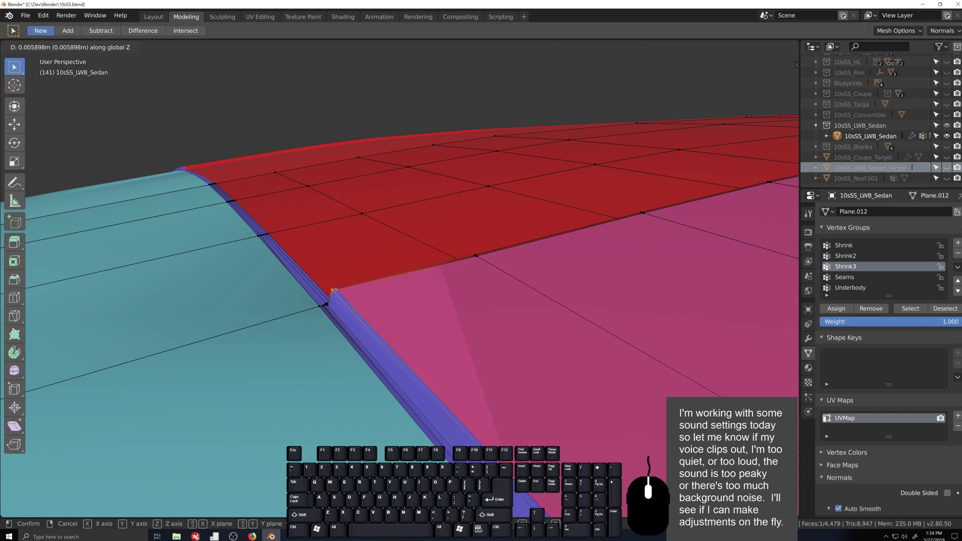
pyautogui.click(352, 321)
pyautogui.scroll(-2, 537, 322)
pyautogui.press('Tab')
pyautogui.scroll(-3, 526, 335)
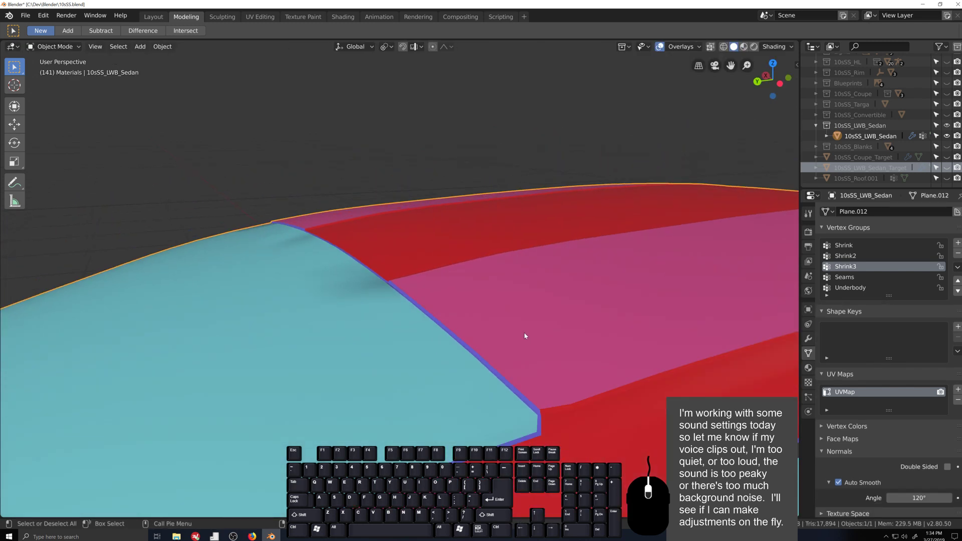
# - Inspect the roof's rear edge and rear-window corner in both Edit and Object Mode
pyautogui.keyDown('shift'); pyautogui.moveTo(526, 336); pyautogui.dragTo(449, 285, button='middle'); pyautogui.keyUp('shift')
pyautogui.scroll(2, 449, 286)
pyautogui.press('Tab')
pyautogui.moveTo(486, 393); pyautogui.dragTo(504, 419, button='middle')
pyautogui.scroll(-4, 521, 392)
pyautogui.press('Tab')
pyautogui.moveTo(303, 399); pyautogui.dragTo(469, 333, button='middle')
# - In Edit Mode's top view, select the pink roof panel's outer-edge vertex nearest the rear-window corner
pyautogui.press('Tab')
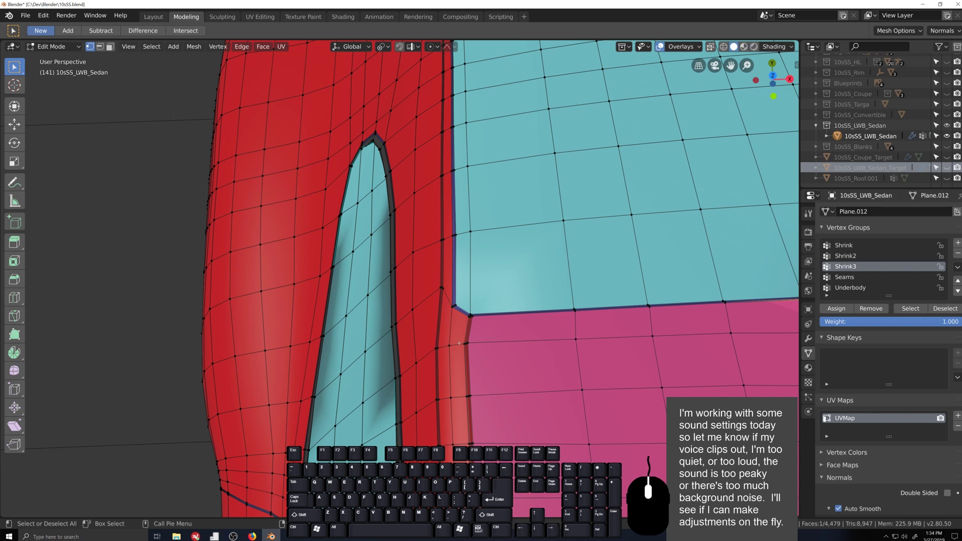
pyautogui.press('KP_7')
pyautogui.click(448, 362)
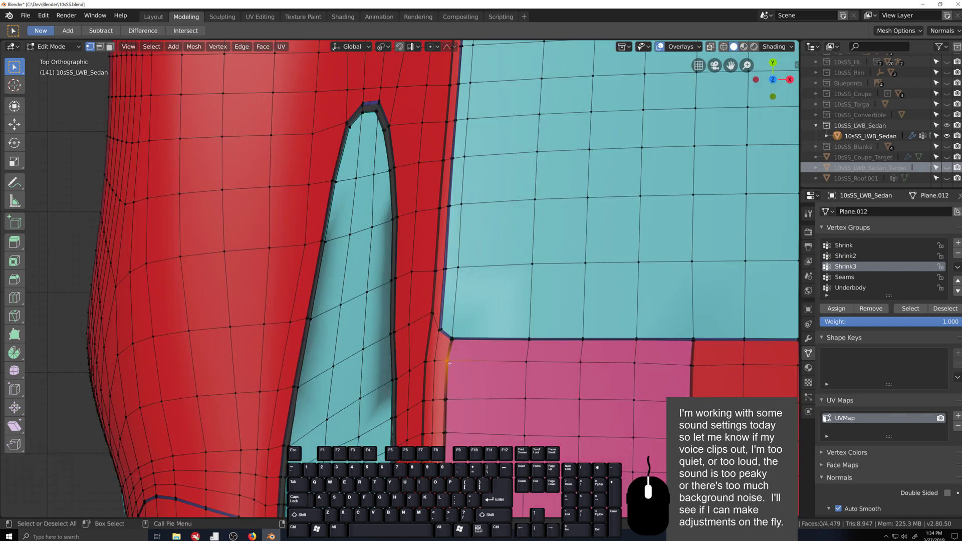
pyautogui.press('g')
pyautogui.press('y')
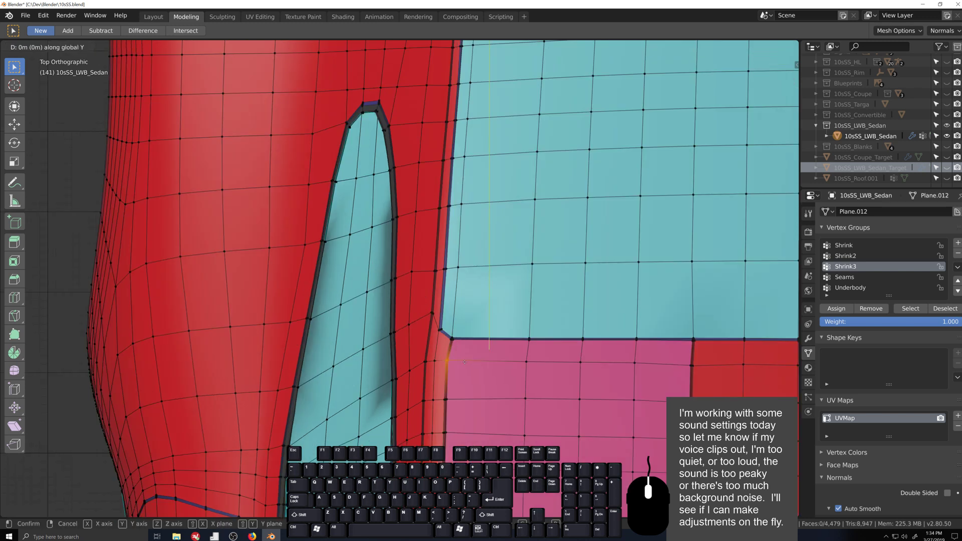
pyautogui.press('x')
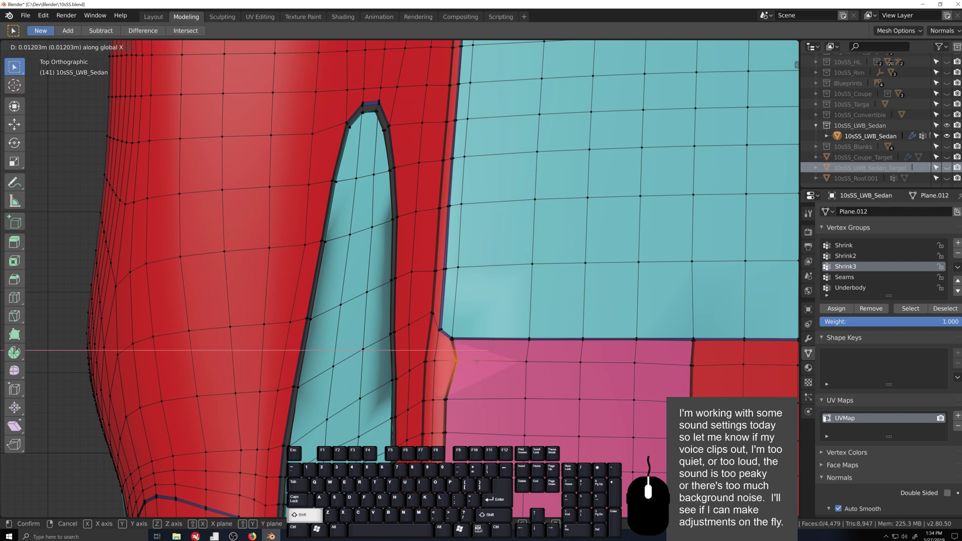
pyautogui.press('Escape')
# - Move the selected roof-edge vertex about 0.0026 m along global X toward the car's centre
pyautogui.press('g')
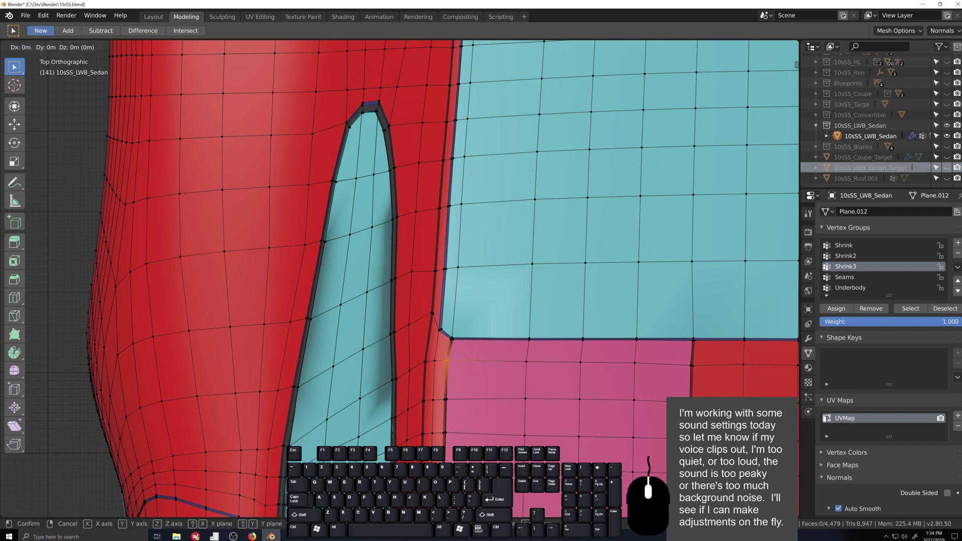
pyautogui.press('x')
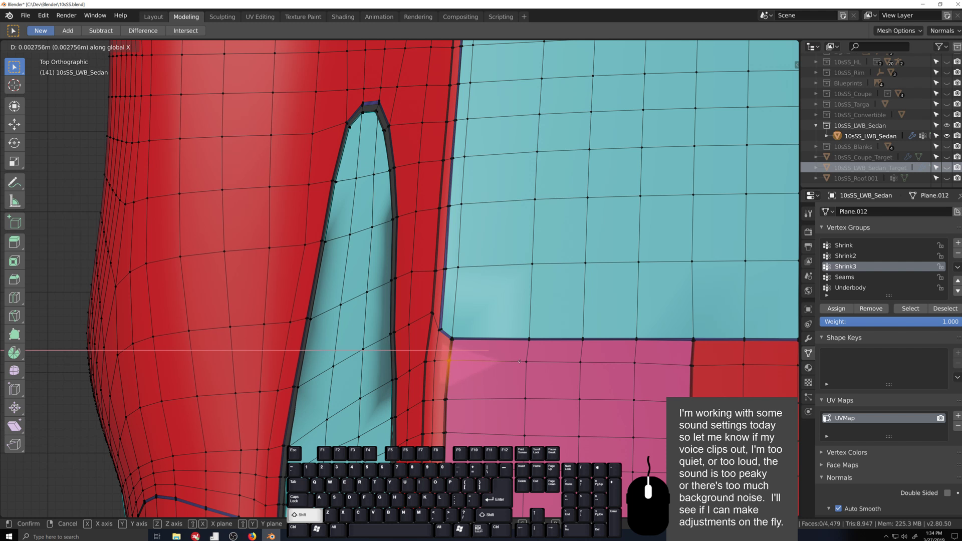
pyautogui.press('Return')
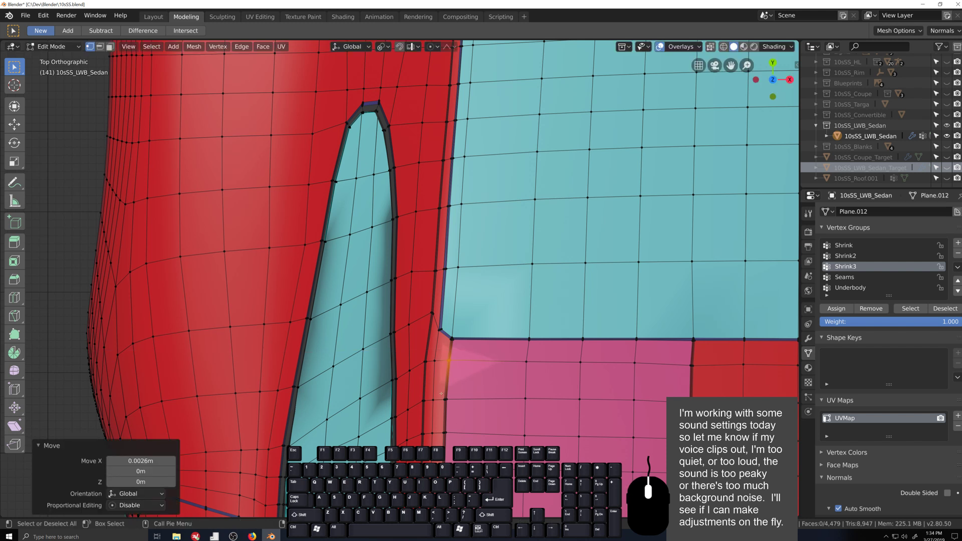
# - Move the next vertex forward on the pink panel's outer edge about 0.0006 m along global X, and reselect the vertex behind it
pyautogui.keyDown('shift'); pyautogui.click(444, 398); pyautogui.keyUp('shift')
pyautogui.click(445, 400)
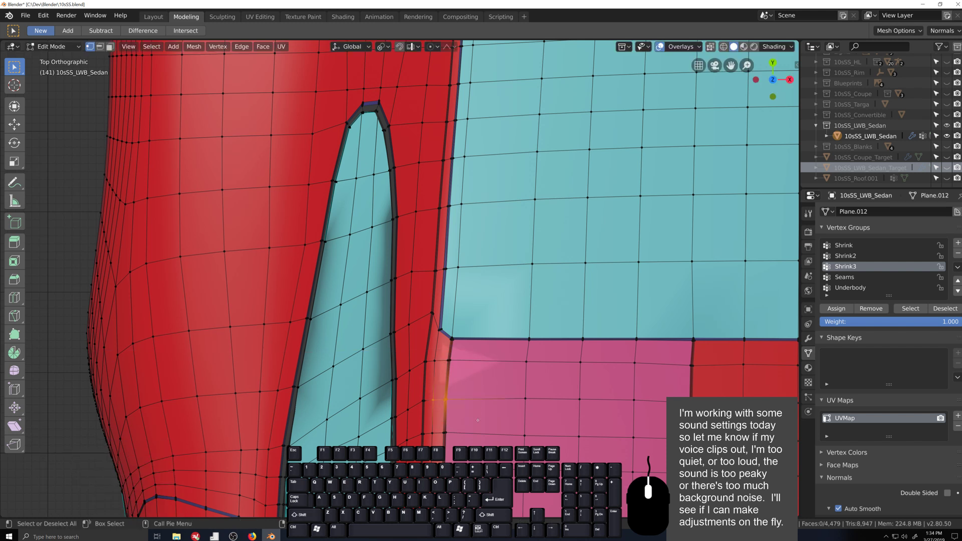
pyautogui.press('g')
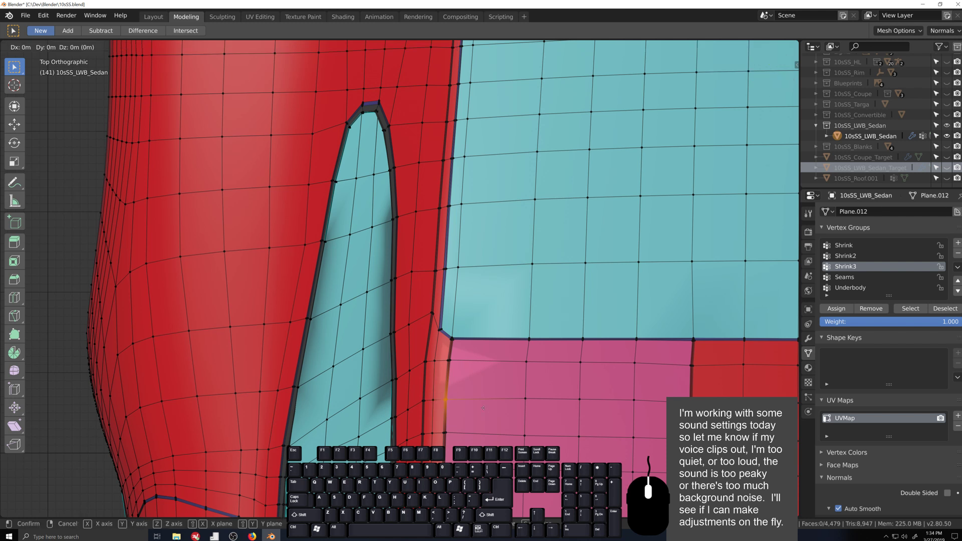
pyautogui.press('x')
pyautogui.press('shift')
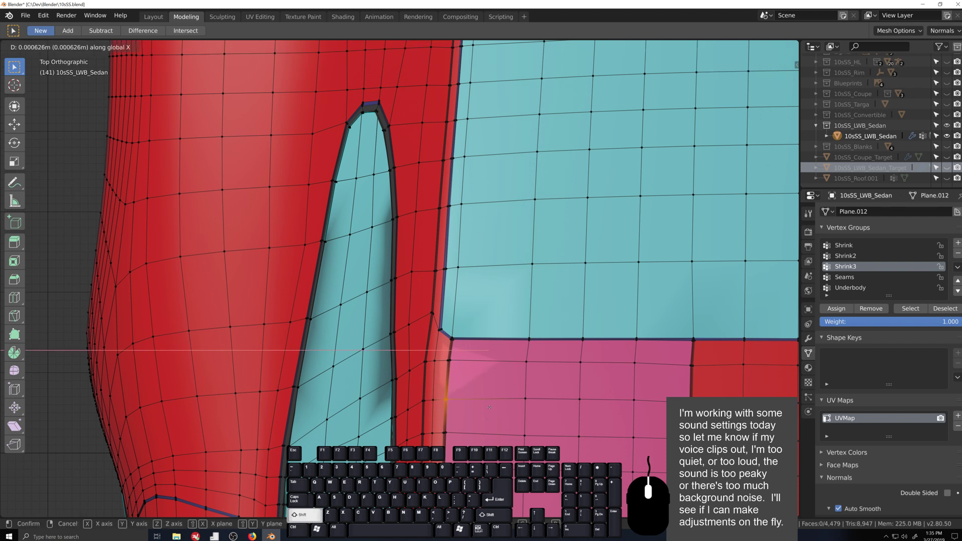
pyautogui.click(493, 407)
pyautogui.click(466, 373)
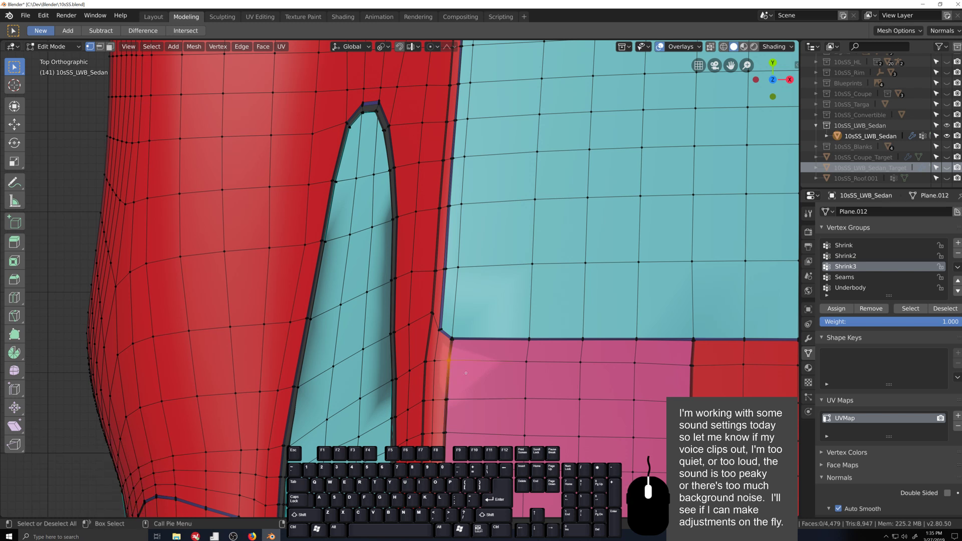
# - Move the selected vertex beside the rear window's upper corner about 0.00047 m along global X
pyautogui.press('g')
pyautogui.press('x')
pyautogui.press('shift')
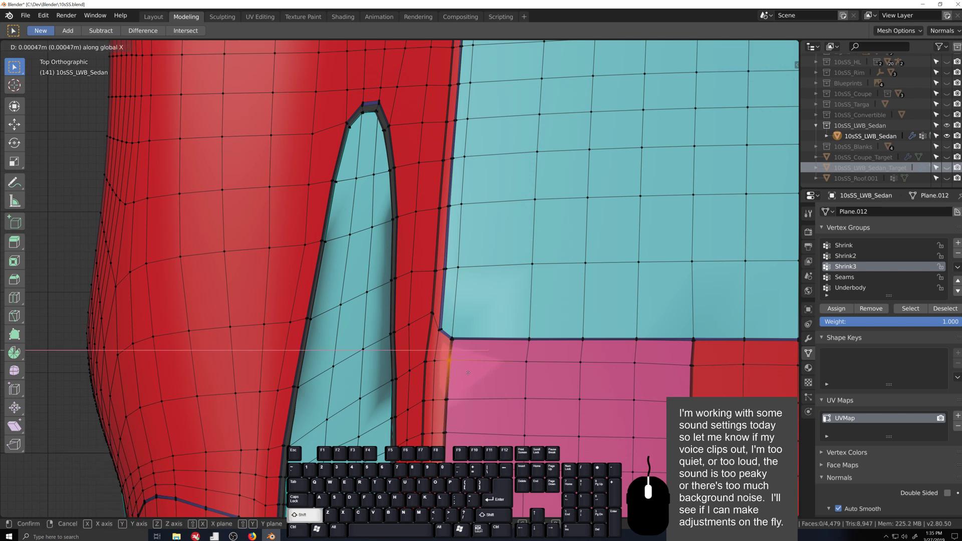
pyautogui.click(467, 373)
pyautogui.scroll(-2, 466, 373)
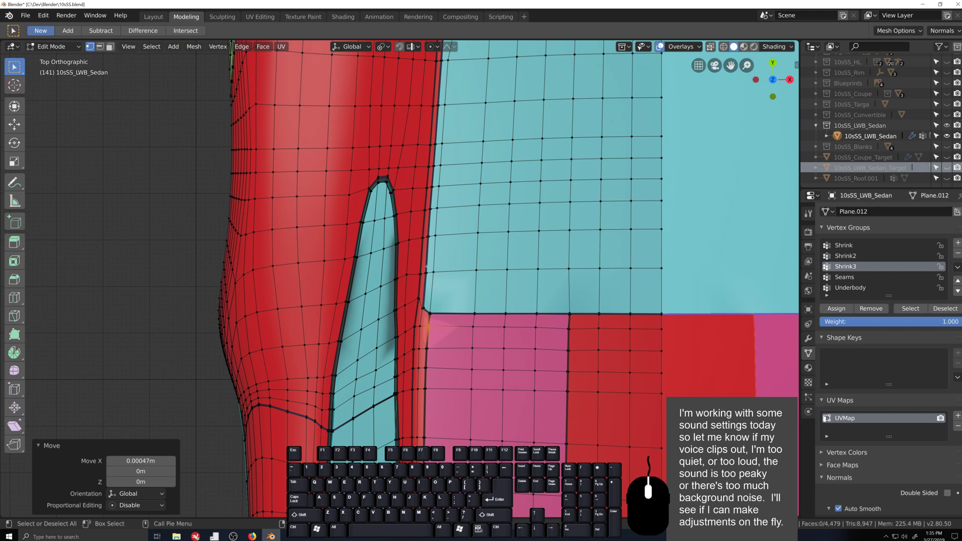
# - From the left side view, move the body rail vertex just below the rear window's upper corner about -0.0038 m in Y and -0.0033 m in Z
pyautogui.moveTo(393, 382); pyautogui.dragTo(404, 242, button='middle')
pyautogui.scroll(2, 390, 251)
pyautogui.keyDown('shift'); pyautogui.moveTo(405, 242); pyautogui.dragTo(424, 336, button='middle'); pyautogui.keyUp('shift')
pyautogui.scroll(1, 423, 336)
pyautogui.click(447, 296)
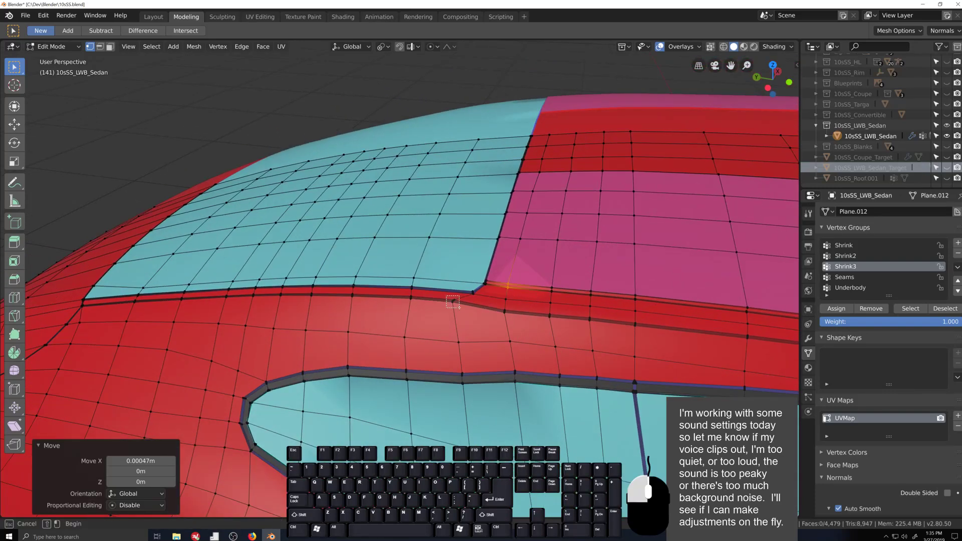
pyautogui.press('KP_3')
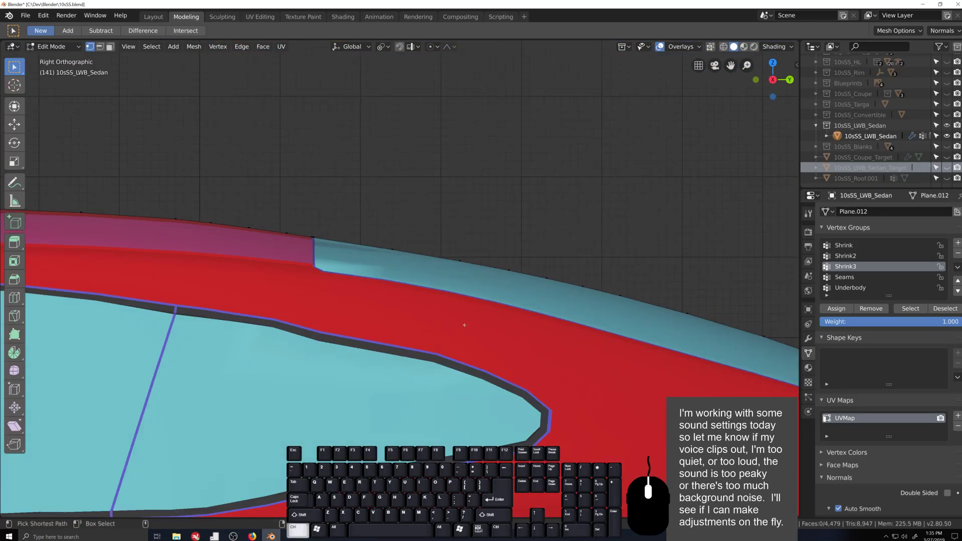
pyautogui.press('ctrl+KP_3')
pyautogui.scroll(3, 466, 290)
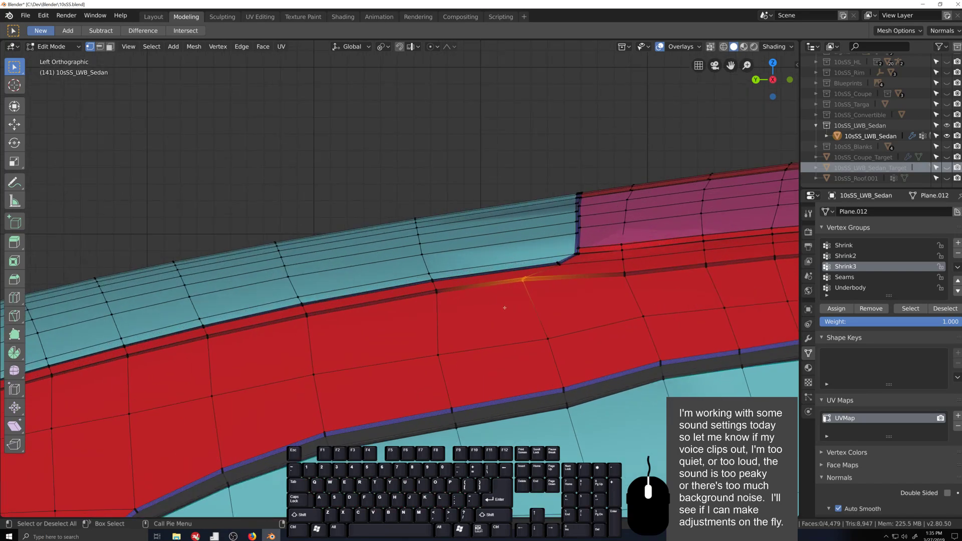
pyautogui.press('g')
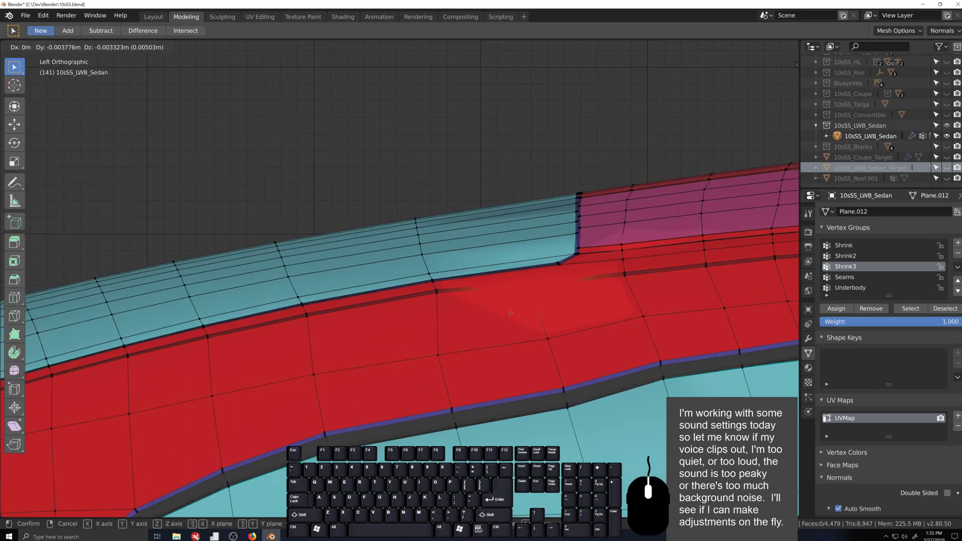
pyautogui.click(510, 313)
# - Move the same rail vertex outward by about -0.0042 m along global X
pyautogui.moveTo(511, 313); pyautogui.dragTo(475, 363, button='middle')
pyautogui.press('g')
pyautogui.press('x')
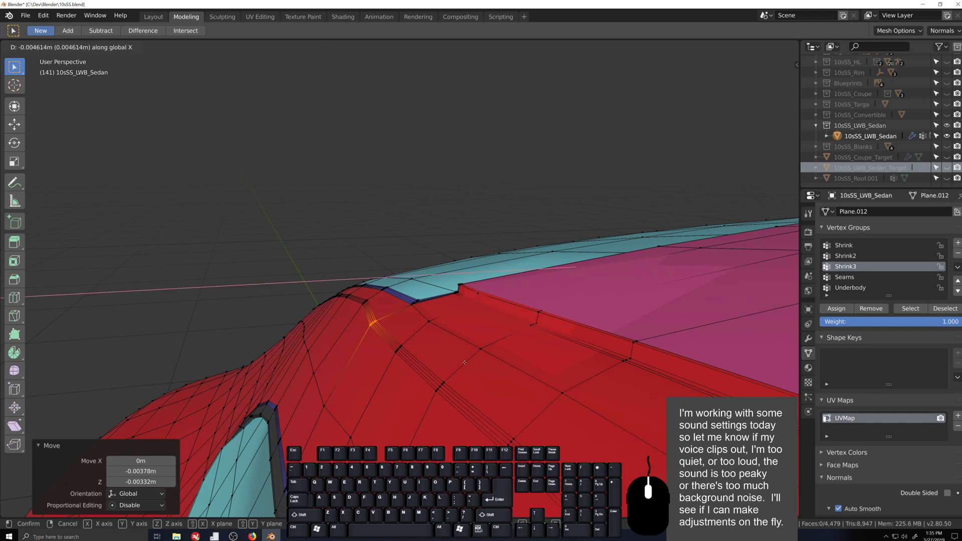
pyautogui.click(465, 362)
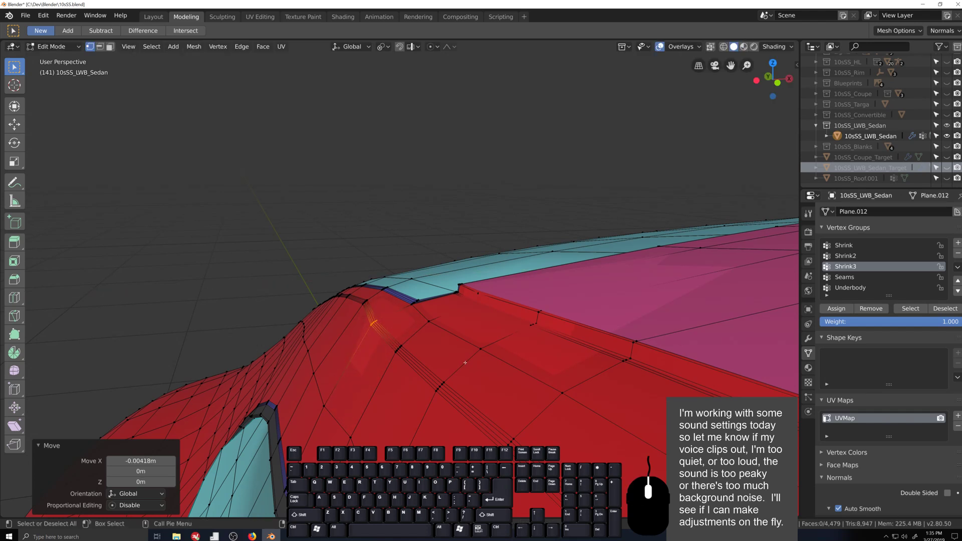
# - Nudge neighbouring body rail vertices beside the rear window outward and down, first by about 0.003 m and once more by about 0.001 m
pyautogui.moveTo(355, 296); pyautogui.dragTo(348, 315, button='middle')
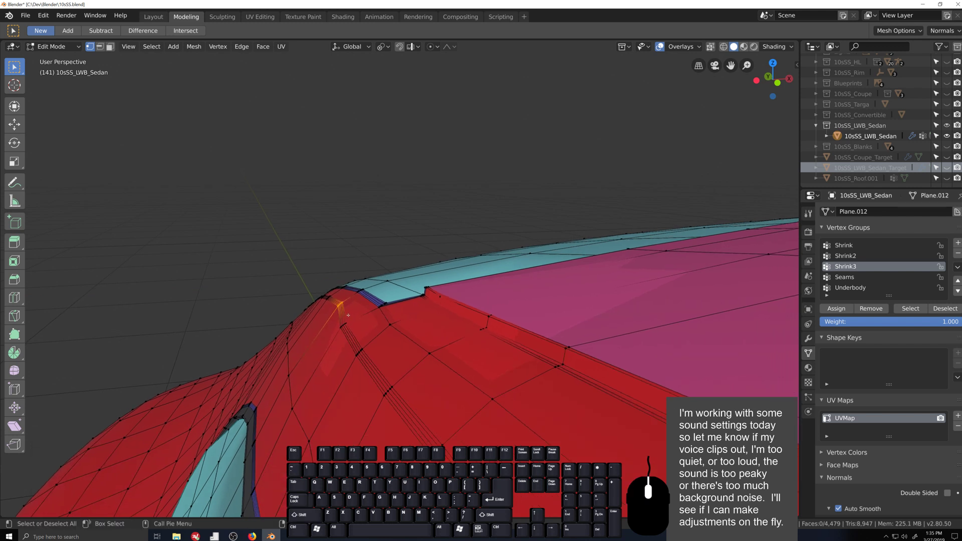
pyautogui.press('g')
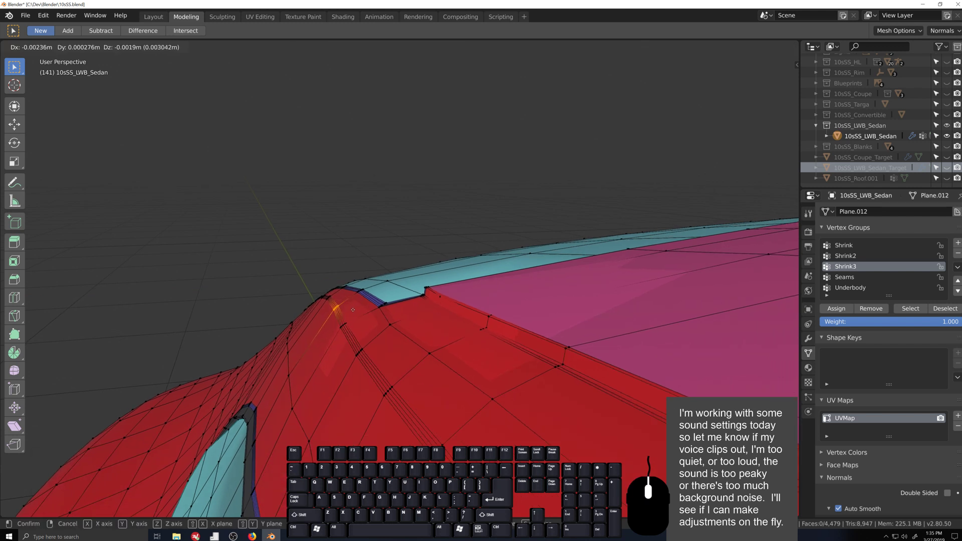
pyautogui.click(350, 313)
pyautogui.moveTo(350, 313); pyautogui.dragTo(336, 347, button='middle')
pyautogui.click(341, 329)
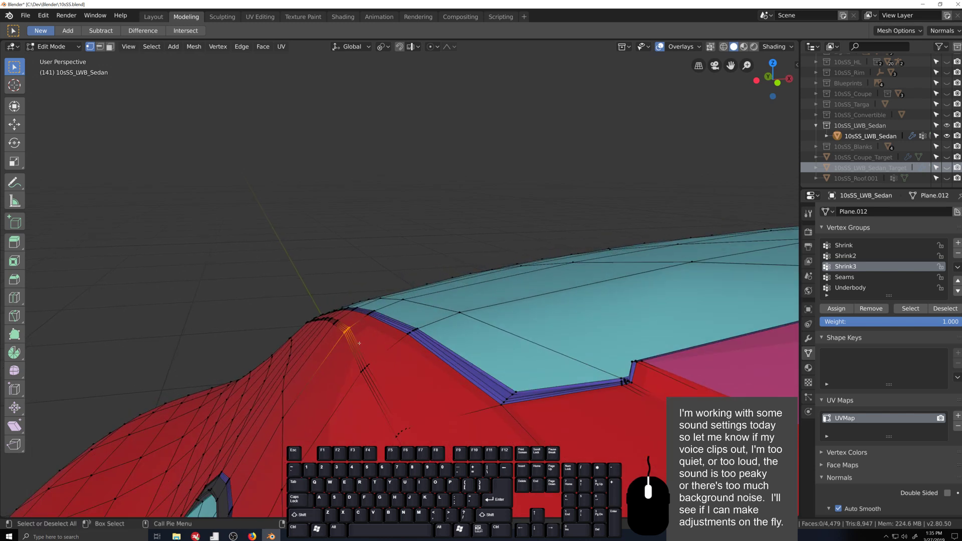
pyautogui.press('g')
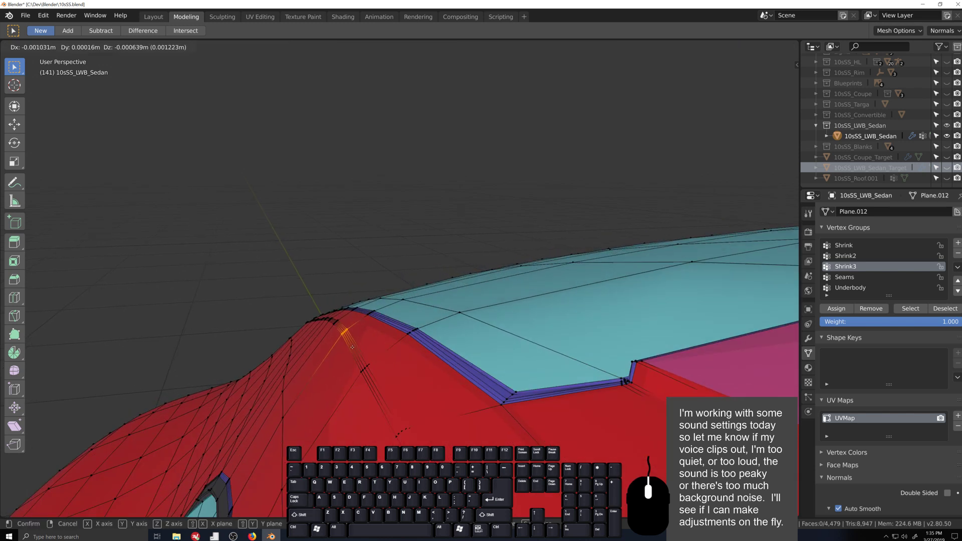
pyautogui.click(352, 346)
# - Select the edge loops bordering the rear window, exclude the stray edges at its lower corner, and apply Sharp Edges to the selection
pyautogui.moveTo(352, 347); pyautogui.dragTo(502, 296, button='middle')
pyautogui.press('Tab')
pyautogui.scroll(8, 513, 301)
pyautogui.moveTo(518, 277); pyautogui.dragTo(471, 277, button='middle')
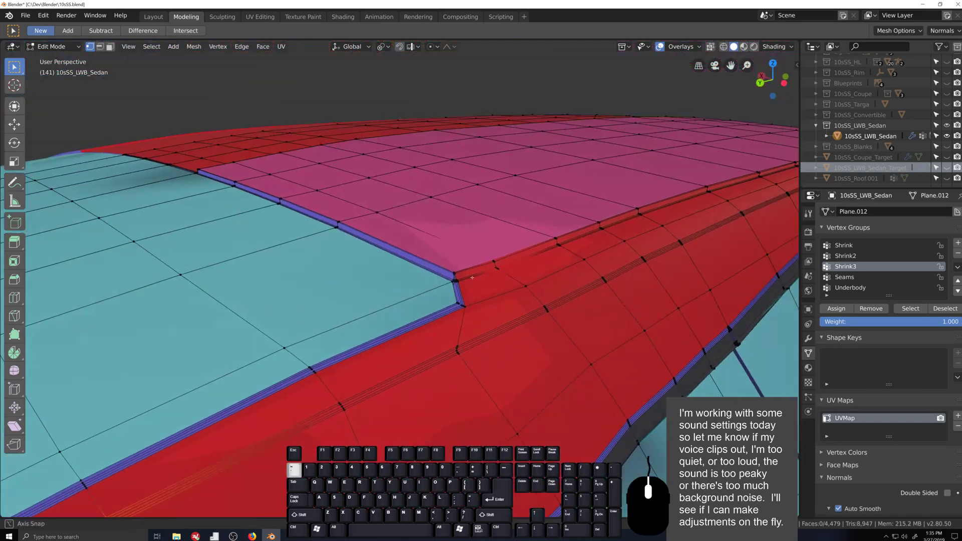
pyautogui.keyDown('alt'); pyautogui.click(290, 214); pyautogui.keyUp('alt')
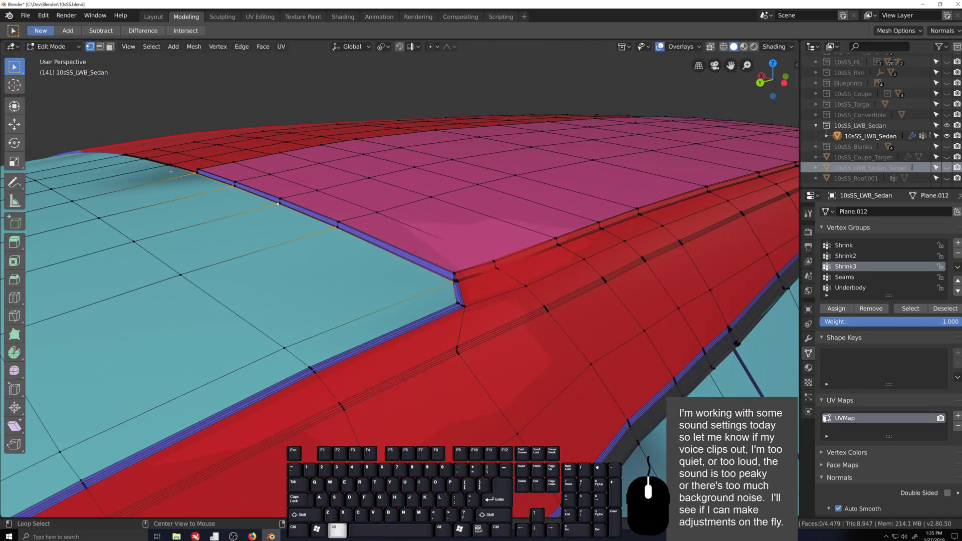
pyautogui.moveTo(195, 184); pyautogui.dragTo(215, 314, button='middle')
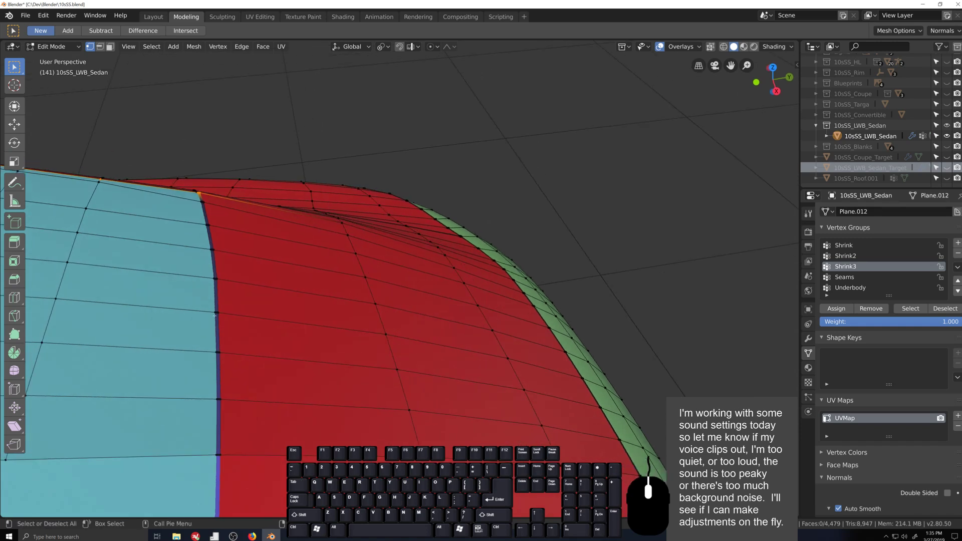
pyautogui.keyDown('shift'); pyautogui.click(215, 314); pyautogui.keyUp('shift')
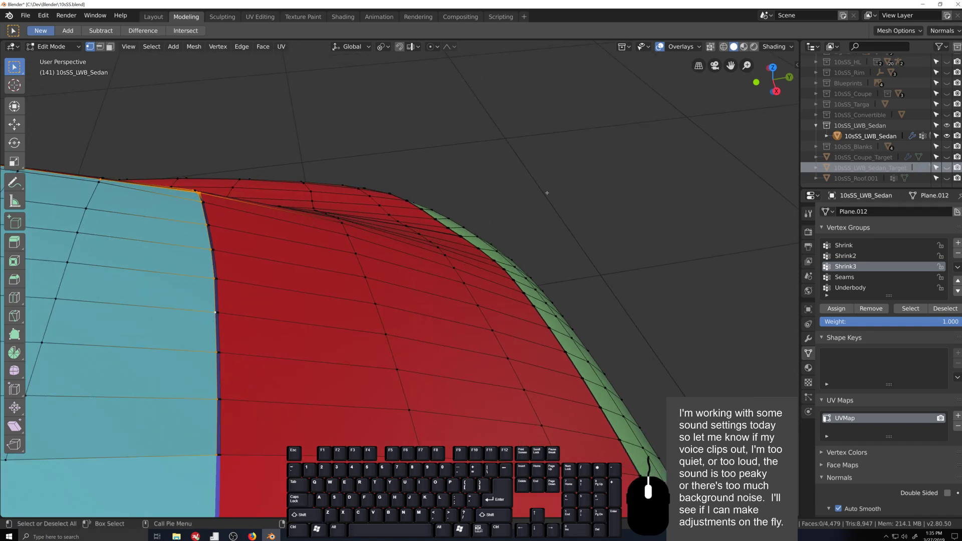
pyautogui.moveTo(546, 193); pyautogui.dragTo(416, 190, button='middle')
pyautogui.scroll(6, 356, 168)
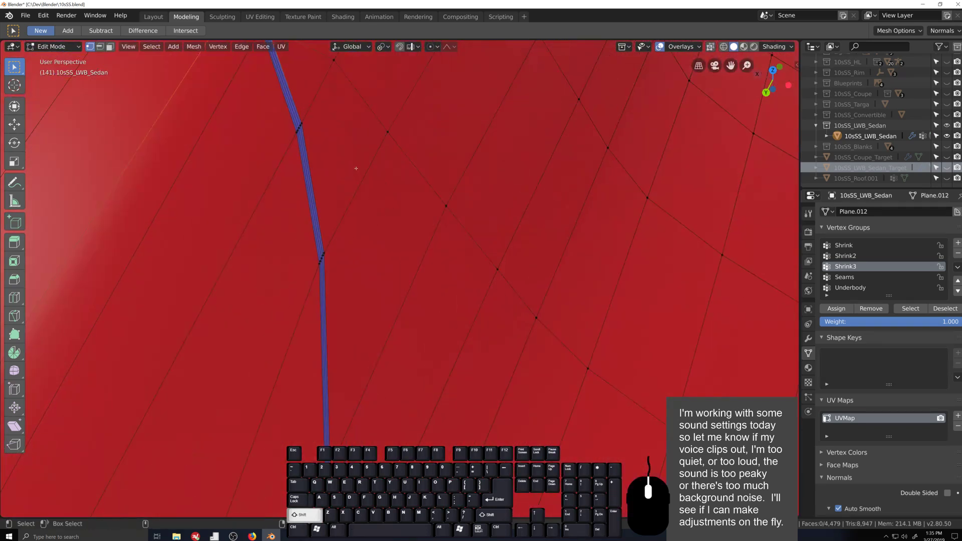
pyautogui.keyDown('shift'); pyautogui.moveTo(355, 168); pyautogui.dragTo(354, 286, button='middle'); pyautogui.keyUp('shift')
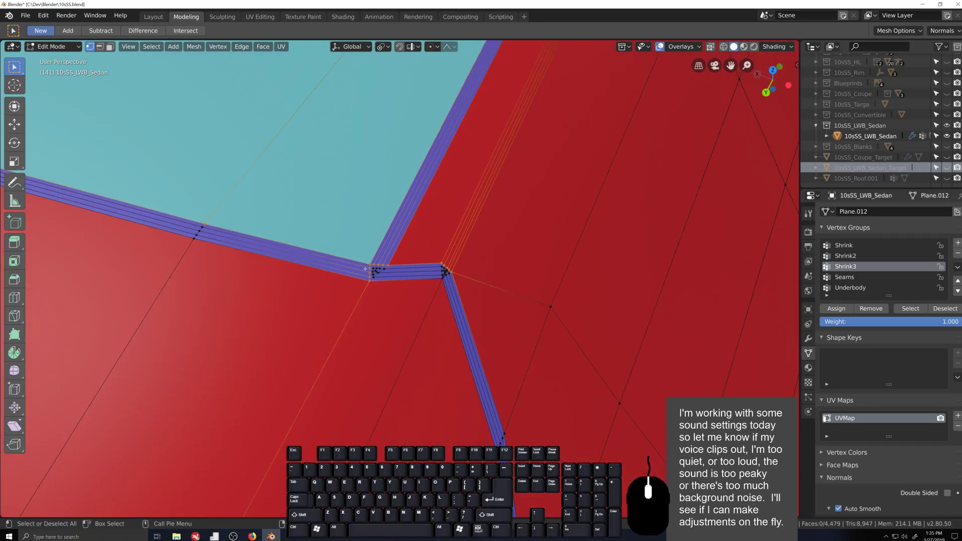
pyautogui.press('c')
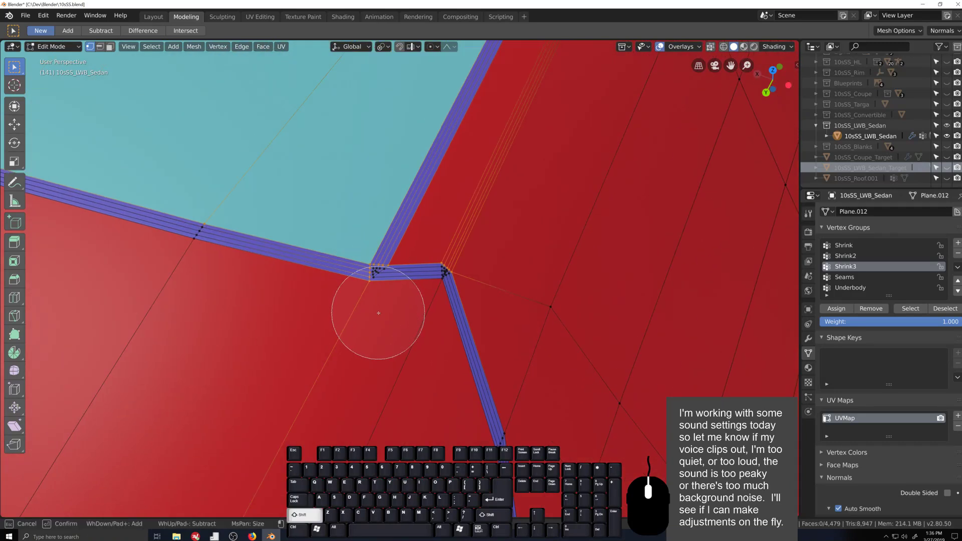
pyautogui.keyDown('shift'); pyautogui.click(404, 300); pyautogui.keyUp('shift')
pyautogui.keyDown('shift'); pyautogui.click(440, 278); pyautogui.keyUp('shift')
pyautogui.press('Escape')
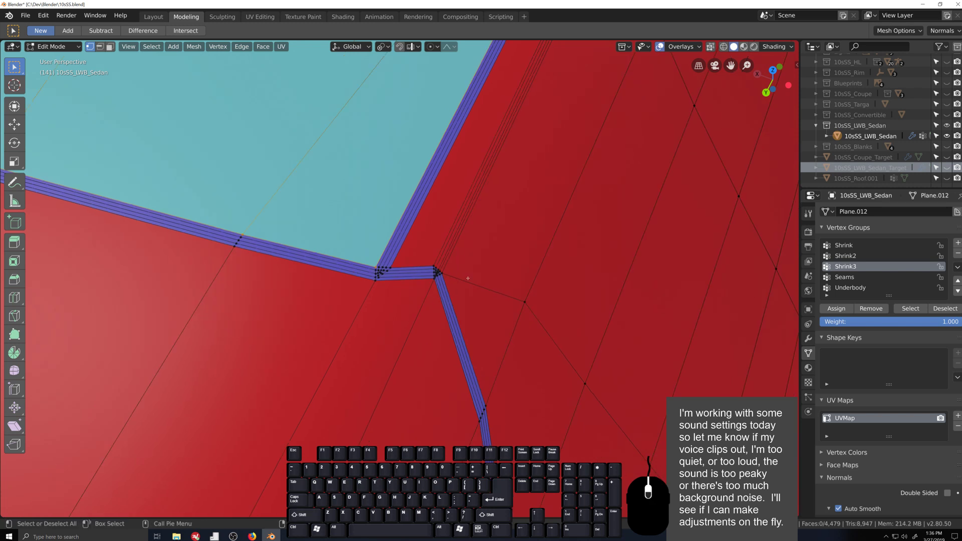
pyautogui.scroll(-8, 435, 275)
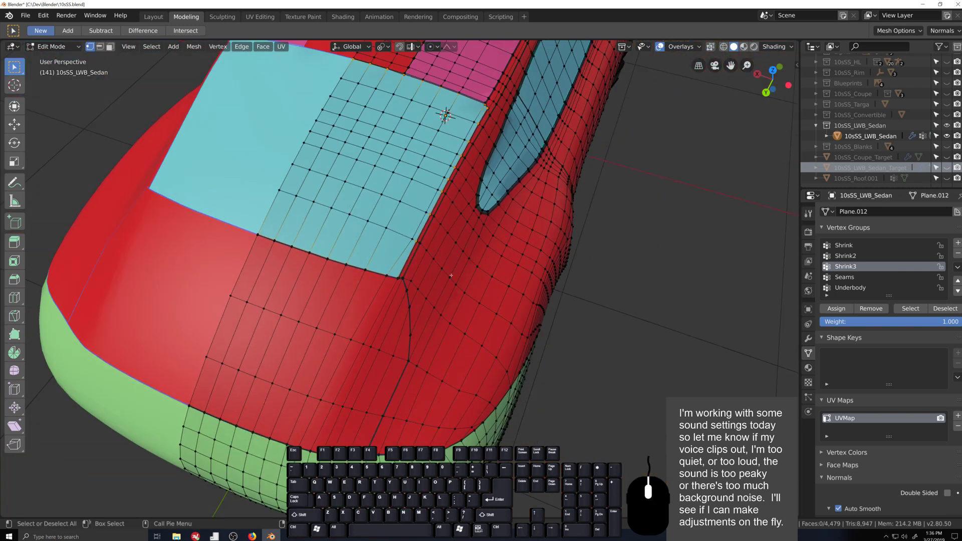
pyautogui.press('q')
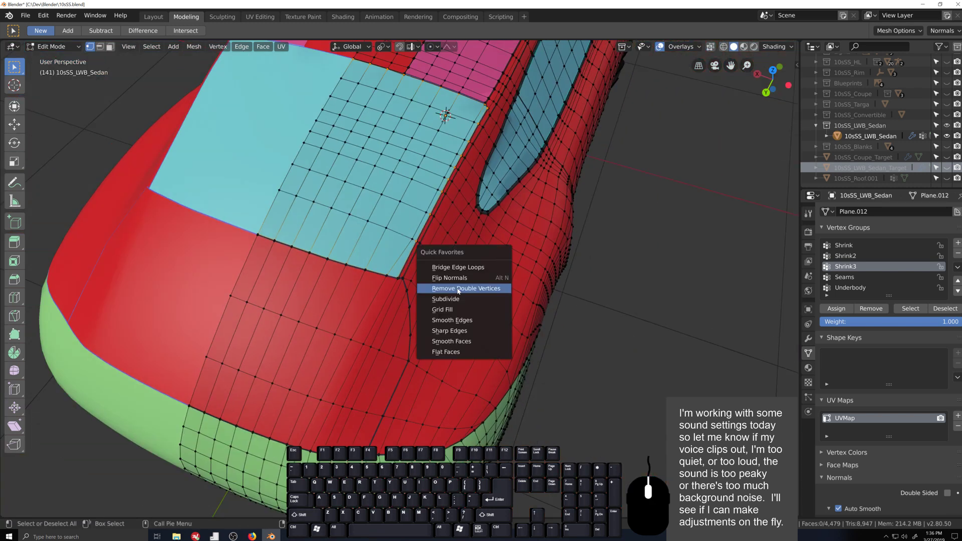
pyautogui.click(461, 330)
# - In Object Mode, switch the viewport to a glossy reflective shading and examine the reflections across the car's roof and side
pyautogui.press('Tab')
pyautogui.scroll(-5, 498, 277)
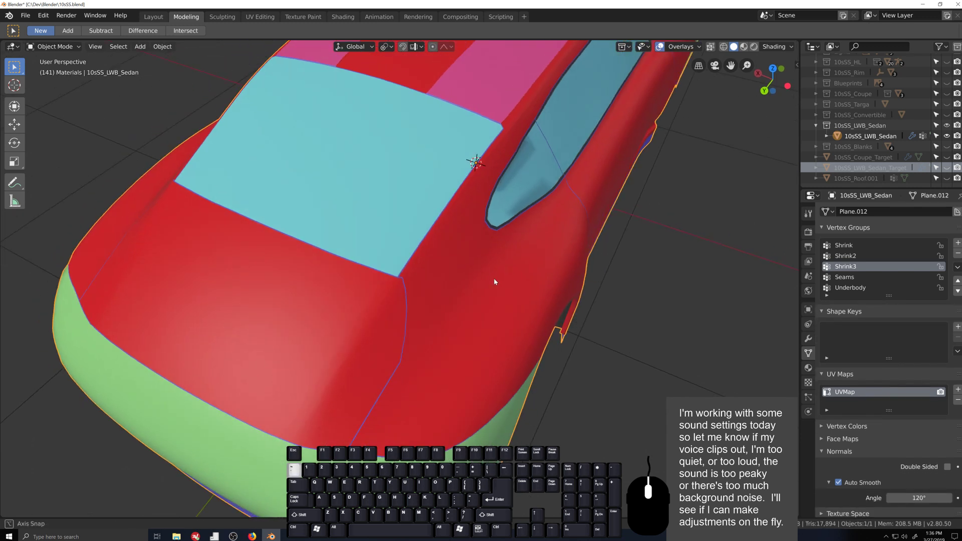
pyautogui.moveTo(494, 279); pyautogui.dragTo(501, 286, button='middle')
pyautogui.hotkey('shift', '`')
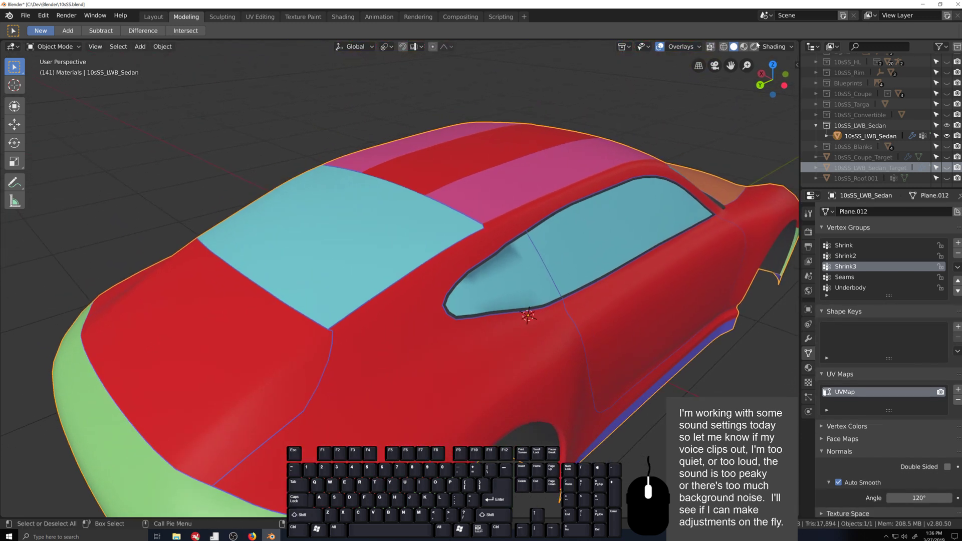
pyautogui.click(778, 47)
pyautogui.click(800, 80)
pyautogui.hotkey('shift', '`')
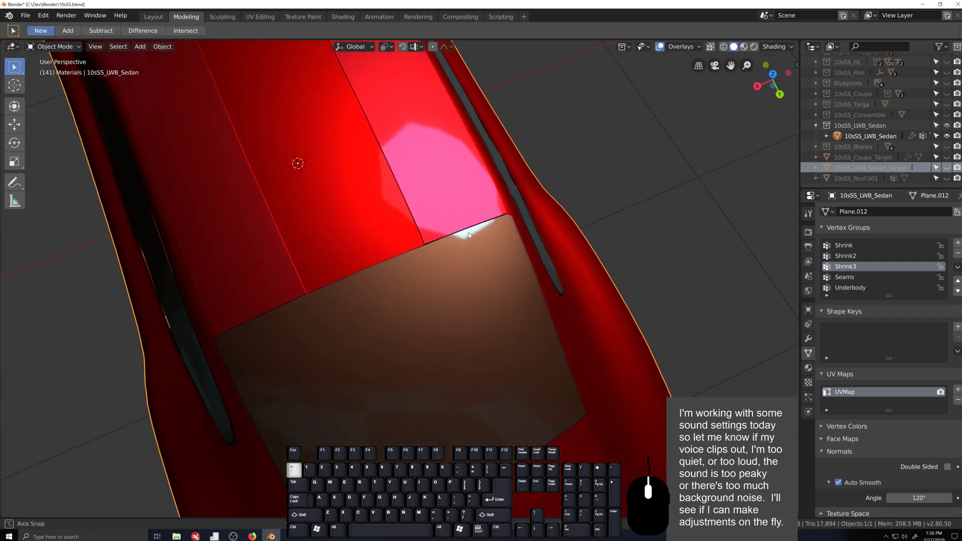
pyautogui.click(441, 301)
pyautogui.moveTo(441, 300); pyautogui.dragTo(462, 274, button='middle')
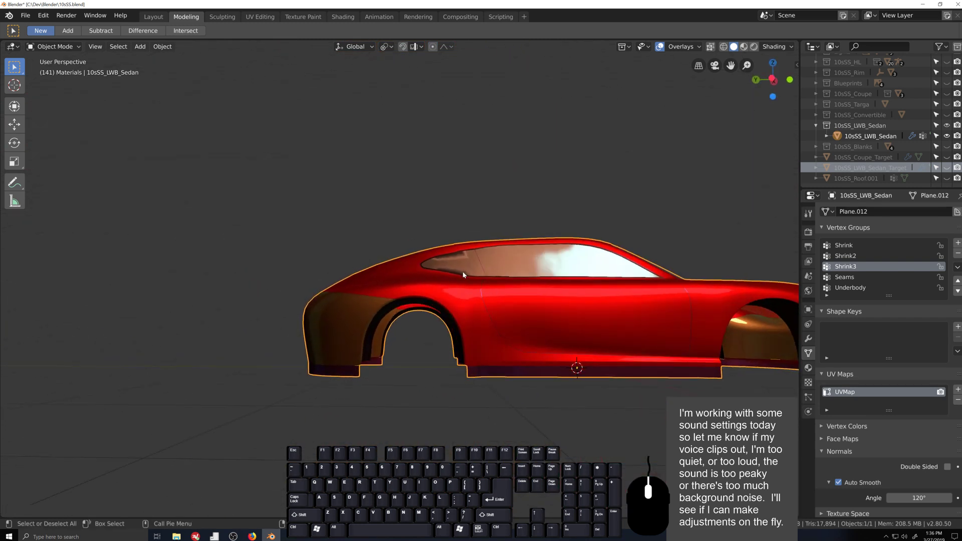
pyautogui.moveTo(510, 242)
pyautogui.mouseDown(button='middle')
pyautogui.moveTo(534, 300)
pyautogui.moveTo(532, 332)
pyautogui.moveTo(543, 318)
pyautogui.moveTo(451, 317)
pyautogui.moveTo(398, 287)
pyautogui.moveTo(475, 285)
pyautogui.moveTo(411, 268)
pyautogui.moveTo(411, 339)
pyautogui.moveTo(492, 315)
pyautogui.moveTo(473, 272)
pyautogui.moveTo(566, 263)
pyautogui.moveTo(561, 273)
pyautogui.moveTo(573, 279)
pyautogui.moveTo(498, 246)
pyautogui.mouseUp(button='middle')
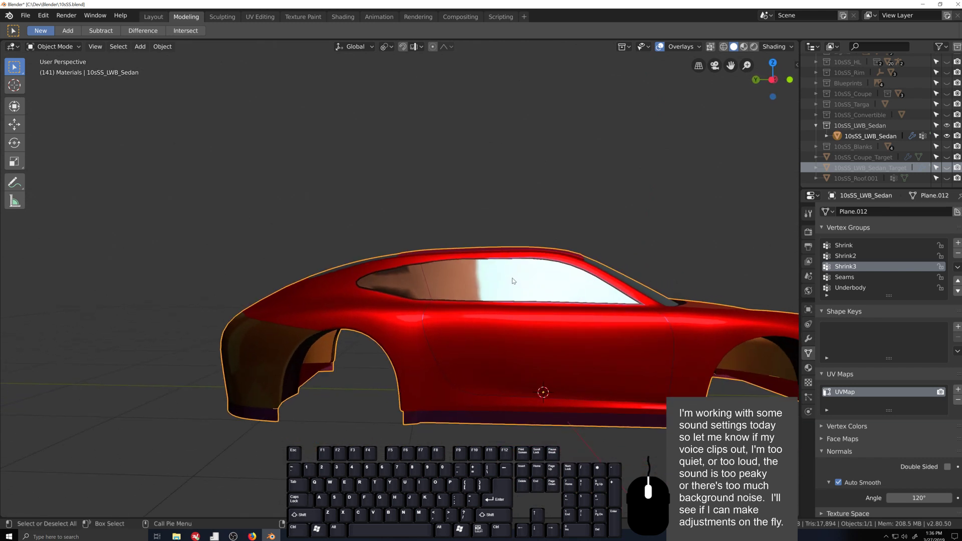
# - Hide 10sSS_LWB_Sedan, show 10sSS_LWB_Sedan_Target instead, and open the target for mesh editing in the left side view
pyautogui.click(947, 136)
pyautogui.click(946, 167)
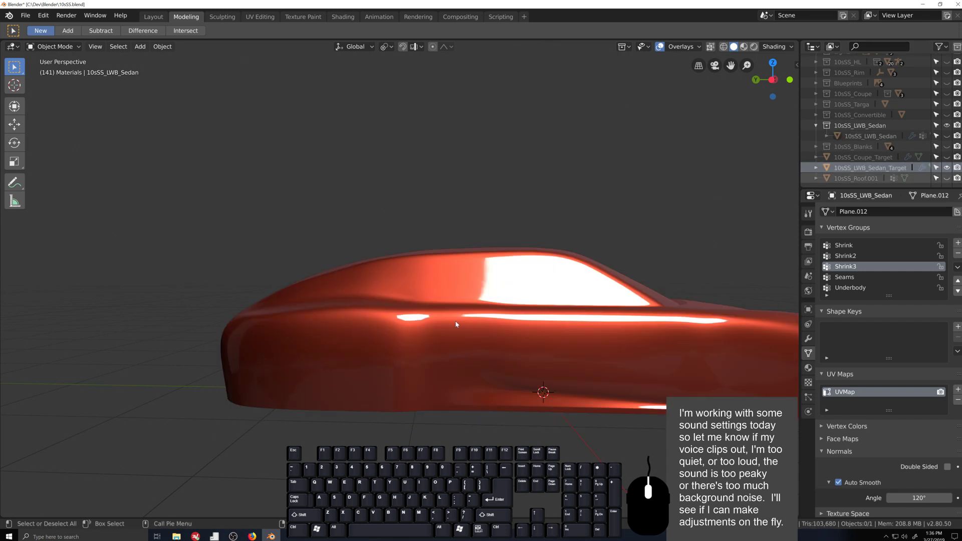
pyautogui.click(457, 318)
pyautogui.press('ctrl+KP_3')
pyautogui.scroll(4, 458, 315)
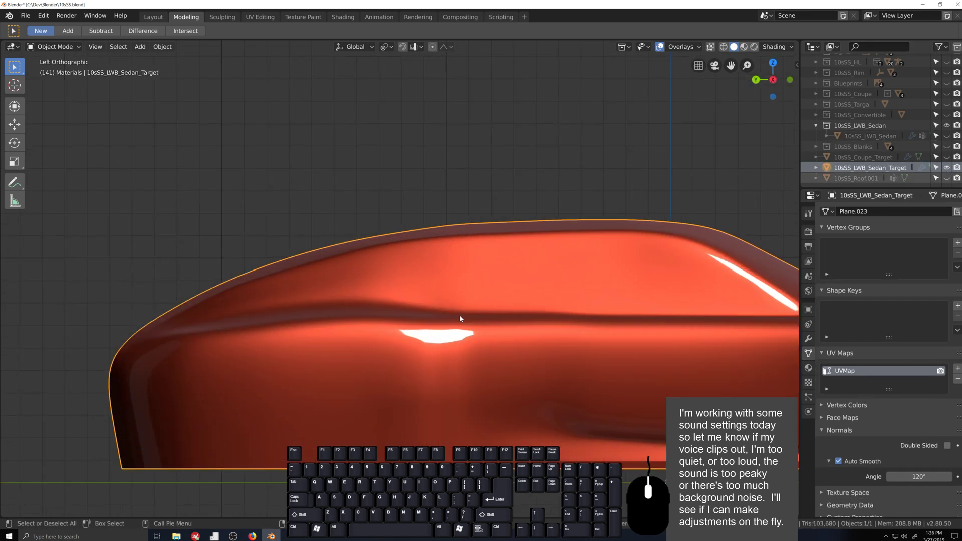
pyautogui.press('Tab')
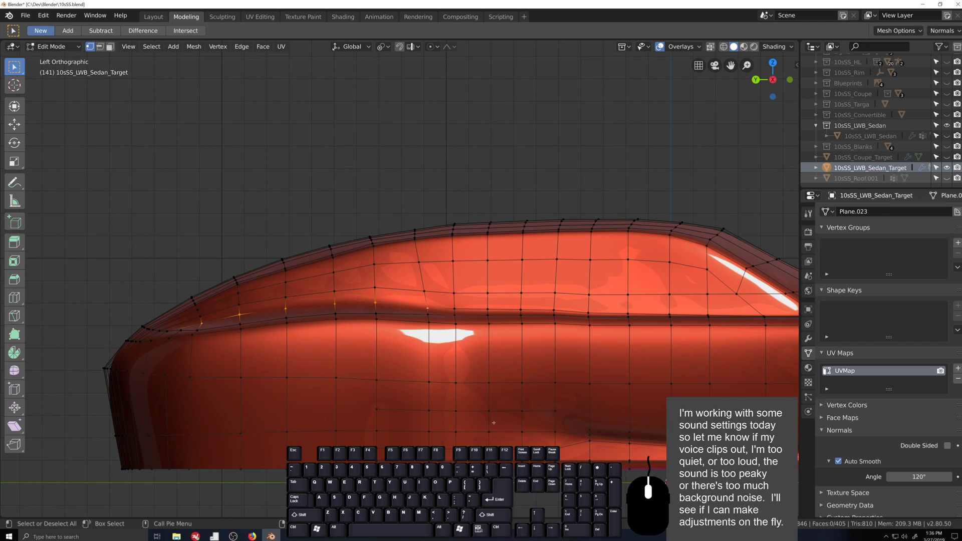
# - Scale the two adjacent vertical edge loops at the middle of the target's cabin by about 1.004 along Z
pyautogui.keyDown('alt'); pyautogui.click(488, 351); pyautogui.keyUp('alt')
pyautogui.keyDown('alt'); pyautogui.keyDown('shift'); pyautogui.click(521, 350); pyautogui.keyUp('shift'); pyautogui.keyUp('alt')
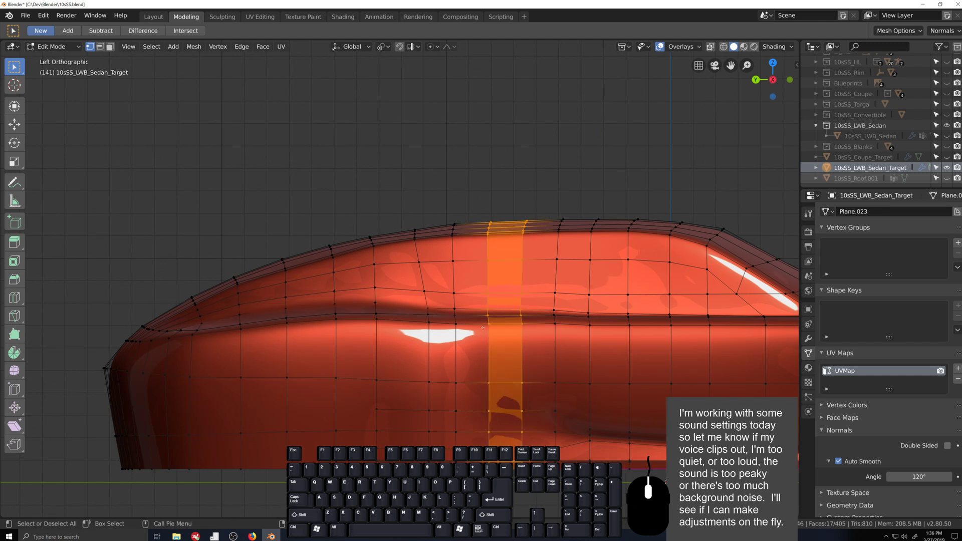
pyautogui.press('s')
pyautogui.press('z')
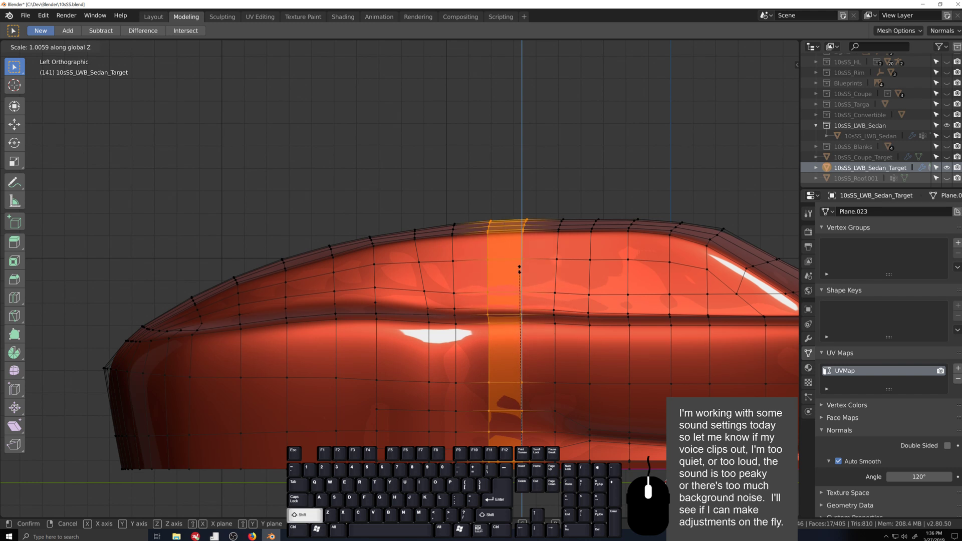
pyautogui.click(518, 273)
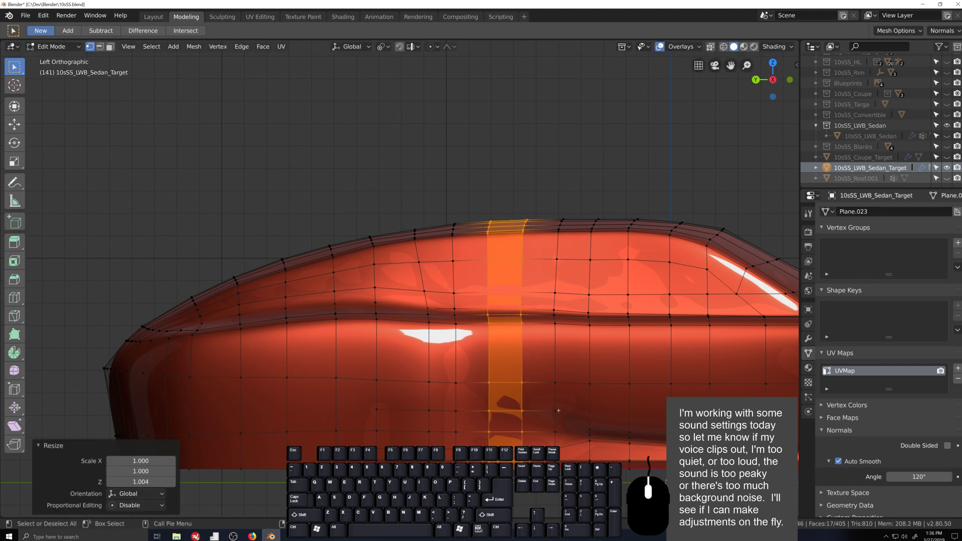
# - Scale the next vertical edge loop toward the front of the target by about 1.002 along Z
pyautogui.keyDown('alt'); pyautogui.click(556, 378); pyautogui.keyUp('alt')
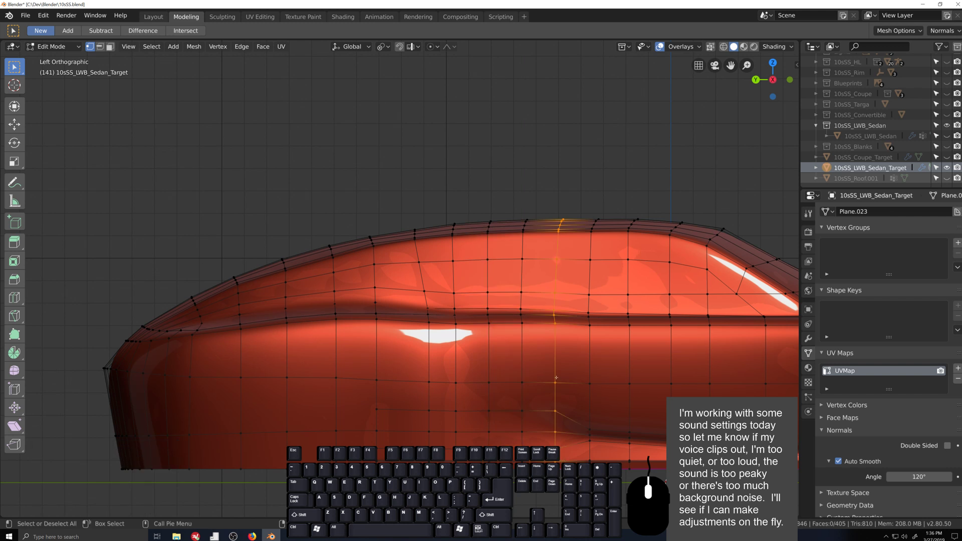
pyautogui.press('s')
pyautogui.press('z')
pyautogui.click(554, 338)
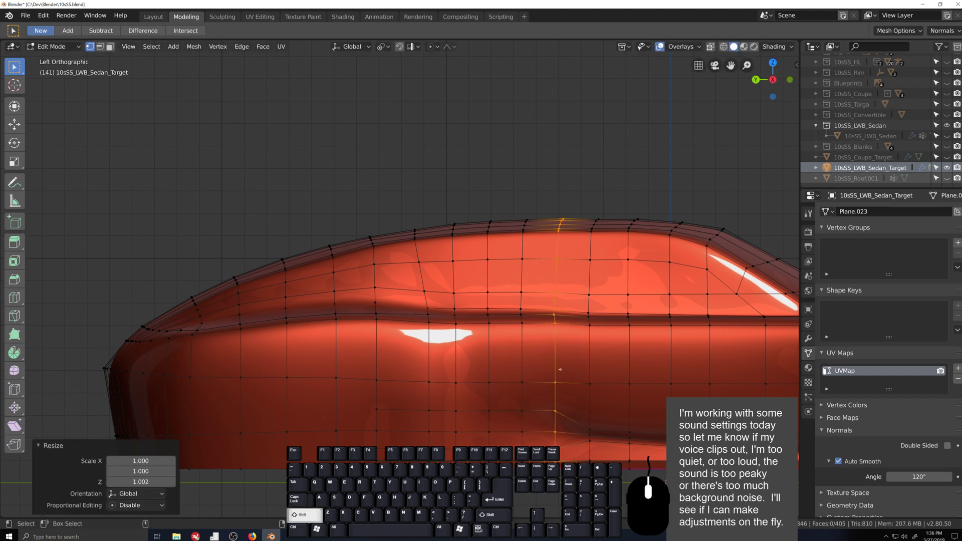
# - Undo the last loop scale and, with X-Ray on, raise the upper cabin vertices of that mid-cabin loop about 0.0013 m along Z
pyautogui.hotkey('ctrl', 'z')
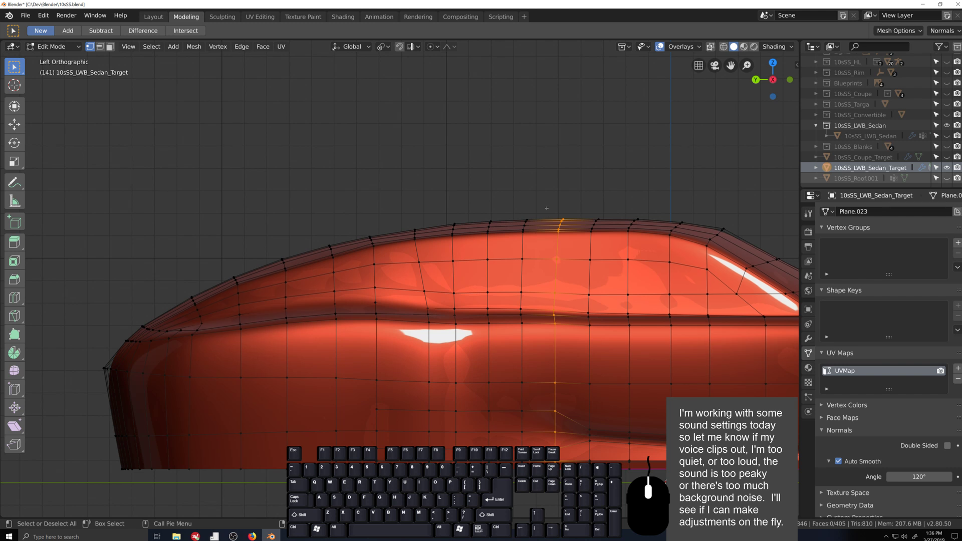
pyautogui.hotkey('alt', 'z')
pyautogui.moveTo(546, 208); pyautogui.dragTo(571, 298)
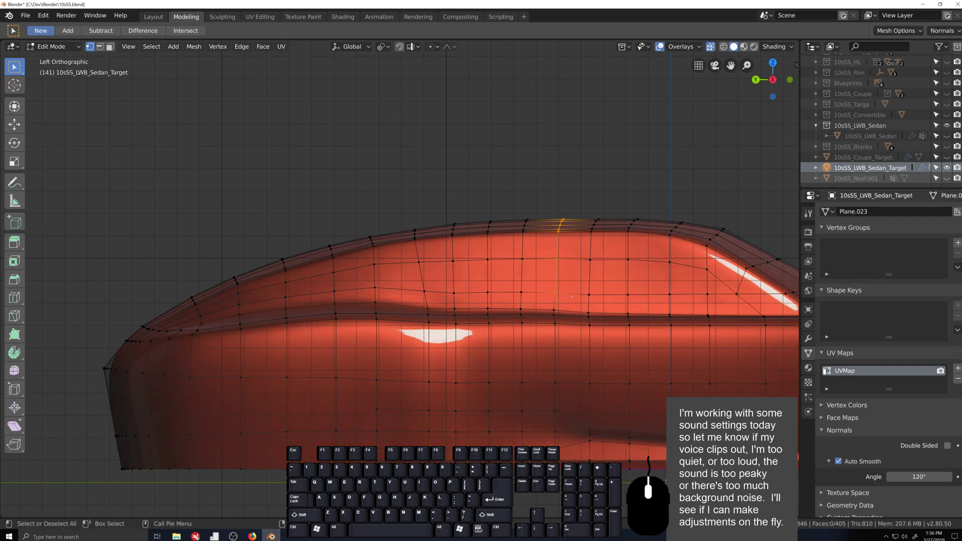
pyautogui.press('g')
pyautogui.press('z')
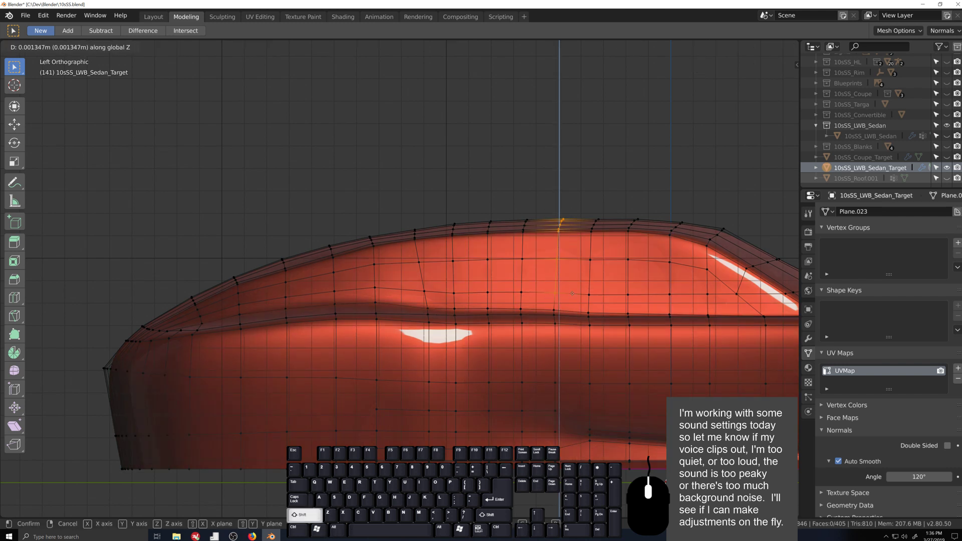
pyautogui.click(572, 293)
# - Raise the upper cabin vertices of the next vertical loop toward the front by about 0.0013 m along Z
pyautogui.moveTo(584, 205); pyautogui.dragTo(612, 300)
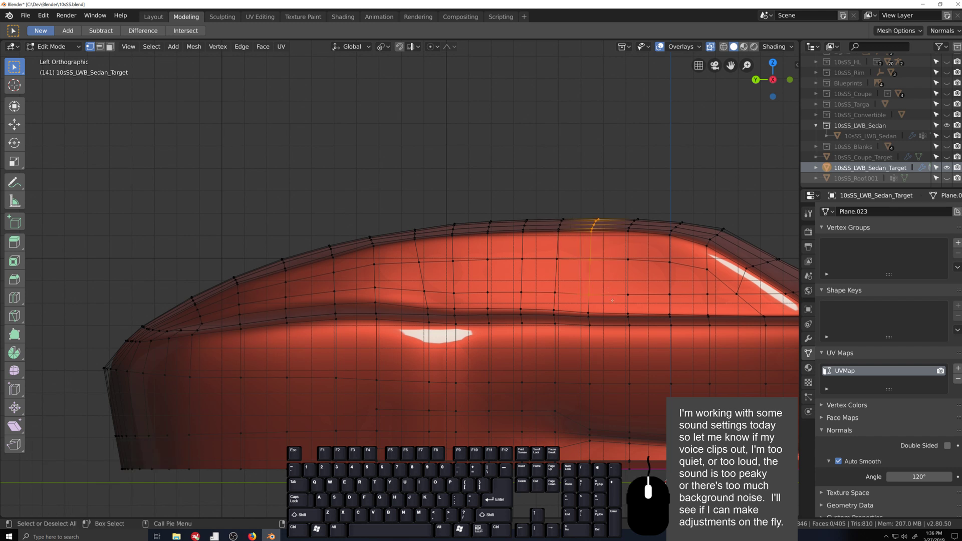
pyautogui.press('g')
pyautogui.press('z')
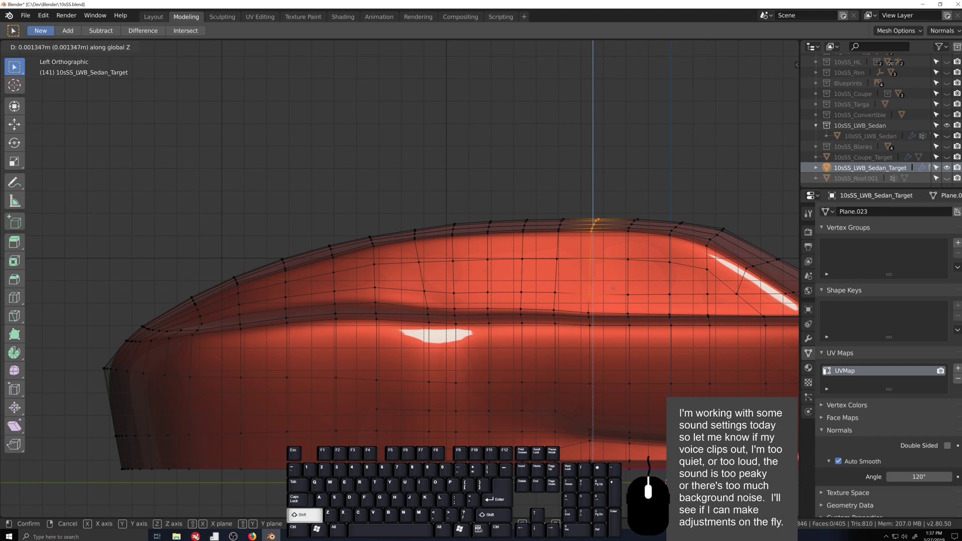
pyautogui.click(612, 288)
# - Lower the upper vertices of the following loop toward the windshield about 0.0024 m along Z, and check the roofline in Object Mode
pyautogui.moveTo(622, 204); pyautogui.dragTo(652, 290)
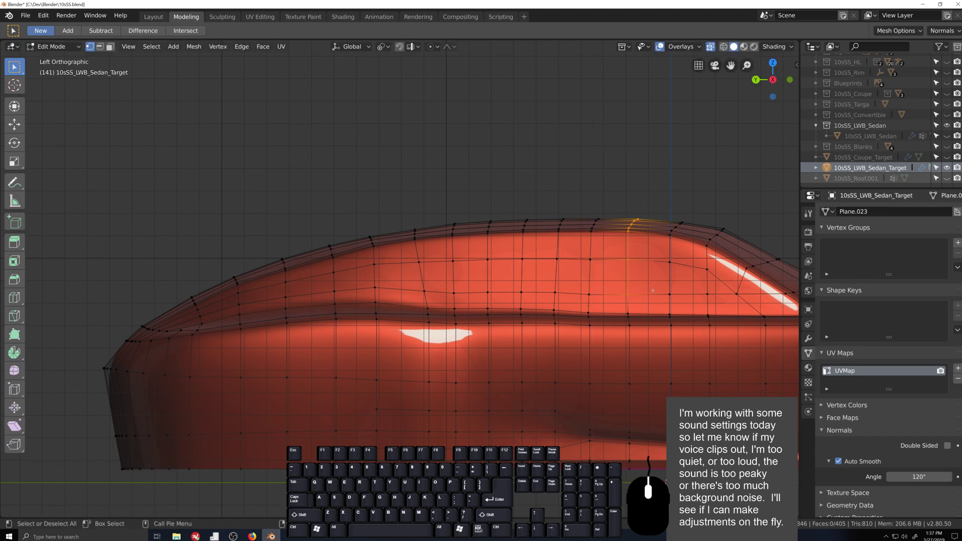
pyautogui.press('g')
pyautogui.press('z')
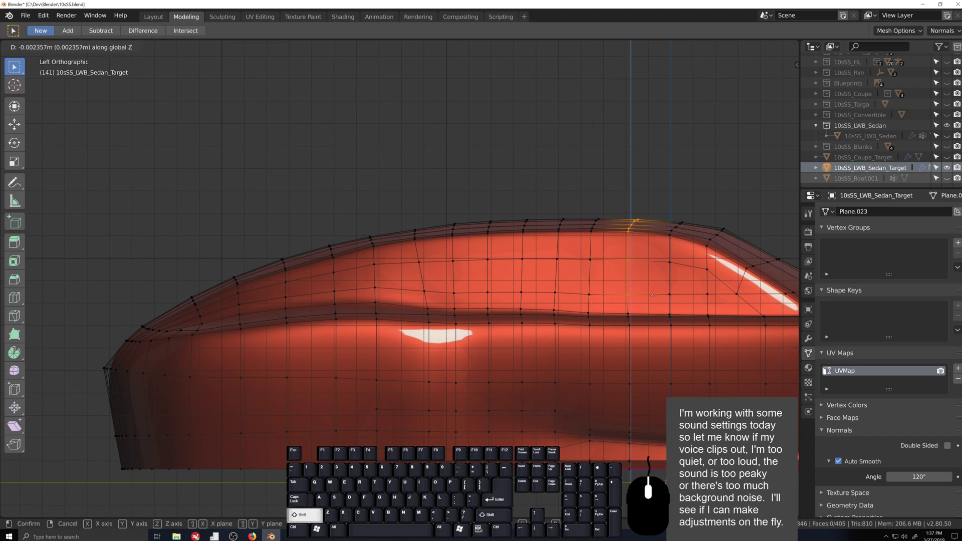
pyautogui.click(652, 295)
pyautogui.press('Tab')
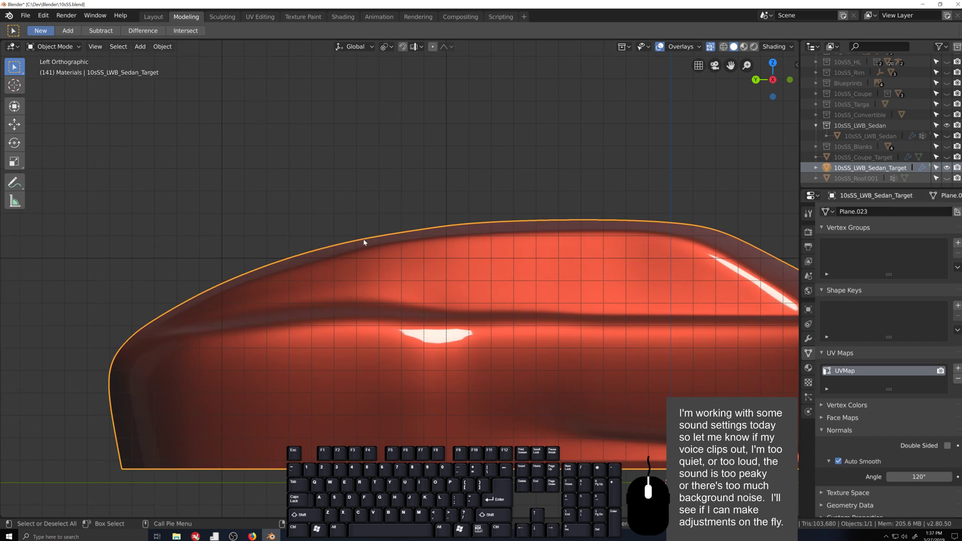
# - Raise the upper vertices of the single loop where the rear roofline starts sloping about 0.0049 m along Z, and check the silhouette
pyautogui.press('Tab')
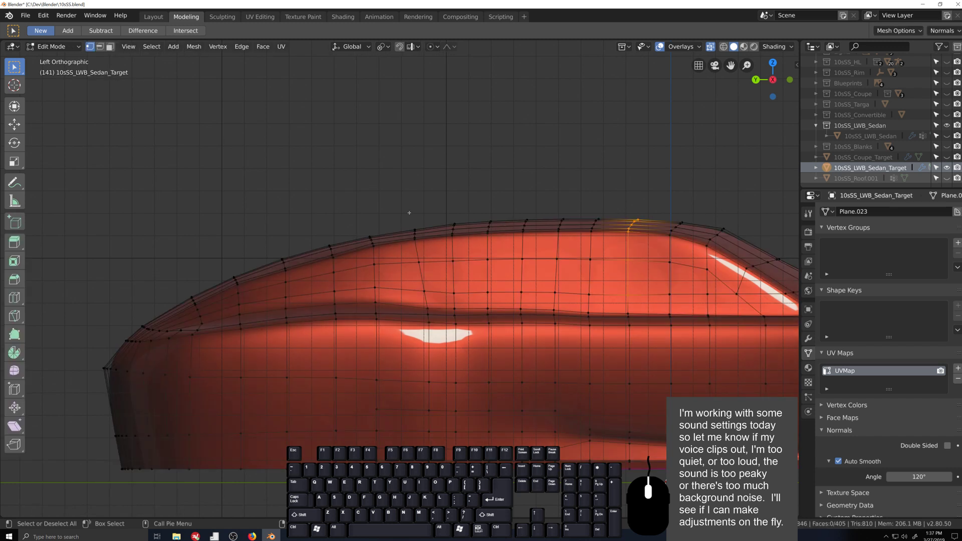
pyautogui.moveTo(402, 217); pyautogui.dragTo(416, 255)
pyautogui.moveTo(432, 294); pyautogui.dragTo(432, 294)
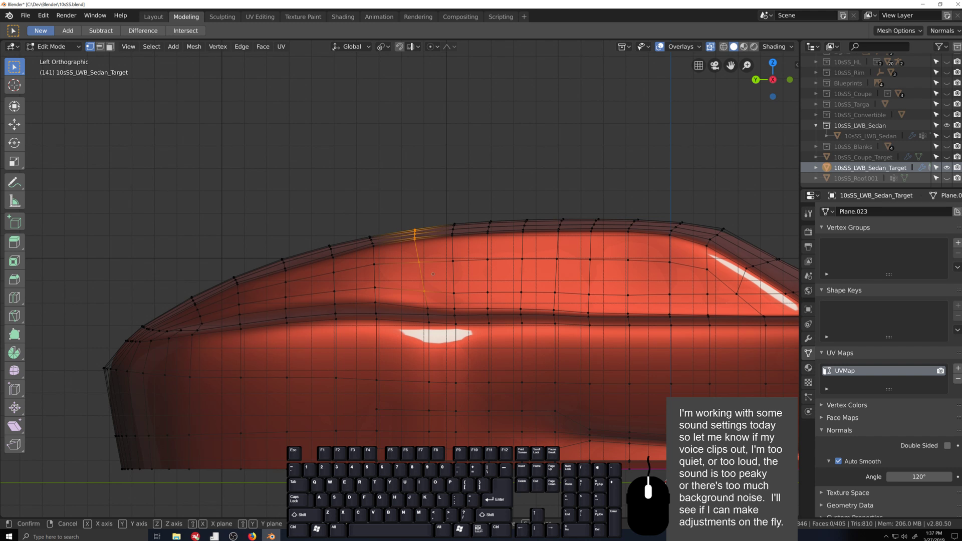
pyautogui.press('g')
pyautogui.press('z')
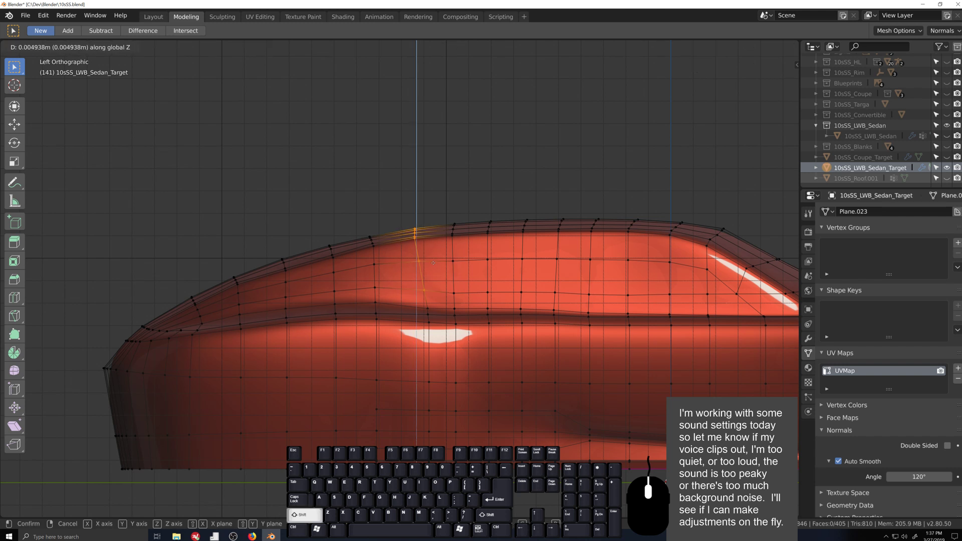
pyautogui.click(433, 262)
pyautogui.press('Tab')
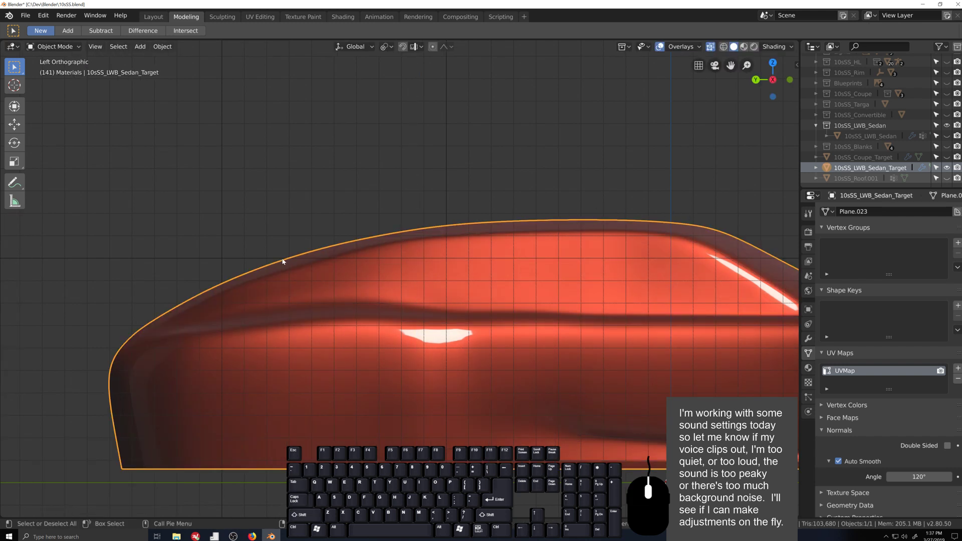
# - Raise the upper vertices of that loop and its rear neighbour together by about 0.0004 m along Z, and return to Object Mode
pyautogui.press('Tab')
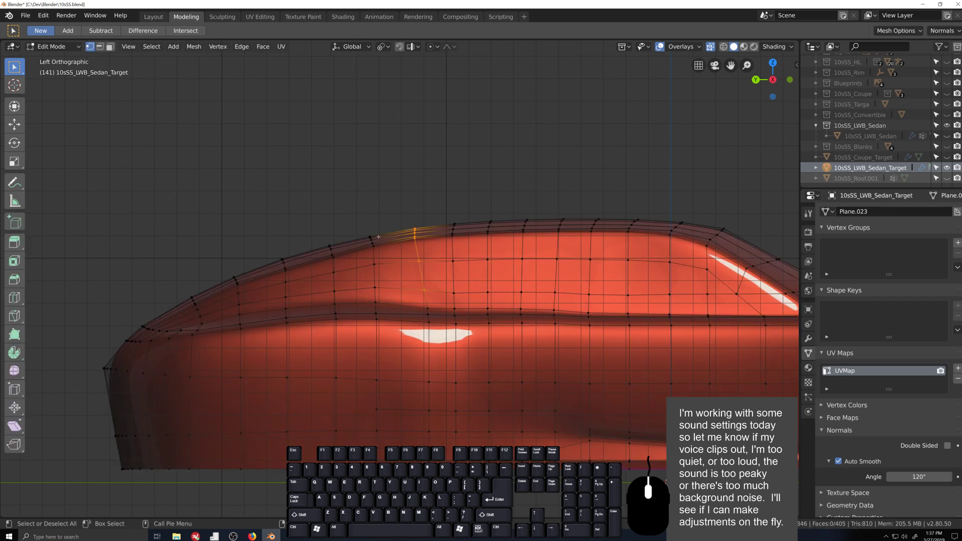
pyautogui.moveTo(364, 222); pyautogui.dragTo(428, 271)
pyautogui.press('g')
pyautogui.press('z')
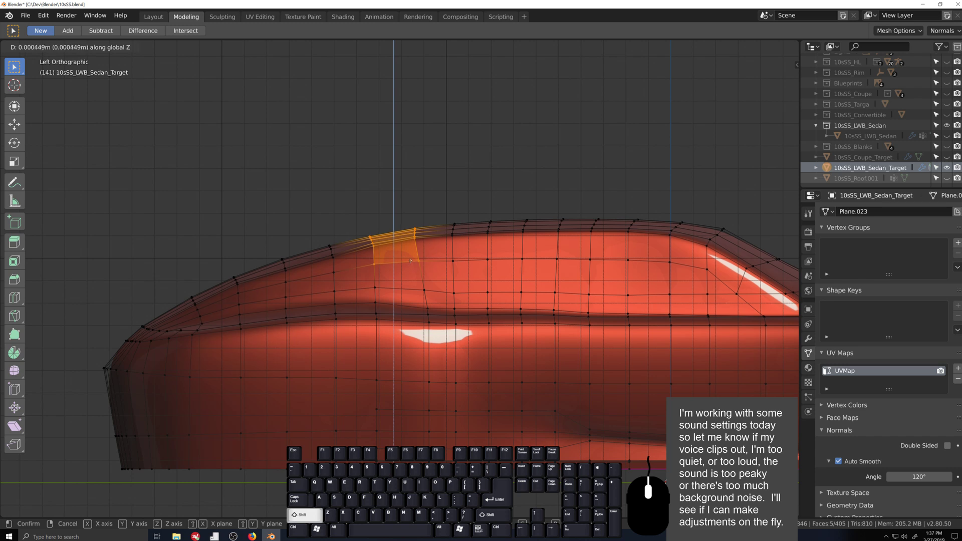
pyautogui.click(411, 259)
pyautogui.press('Tab')
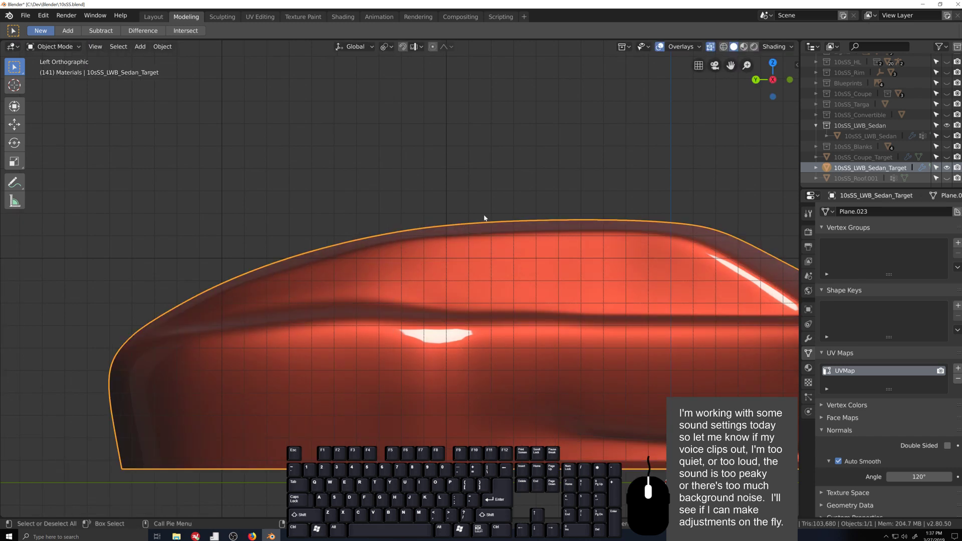
# - Hide 10sSS_LWB_Sedan_Target, show the 10sSS_LWB_Sedan body instead, and turn X-Ray off
pyautogui.scroll(-2, 459, 347)
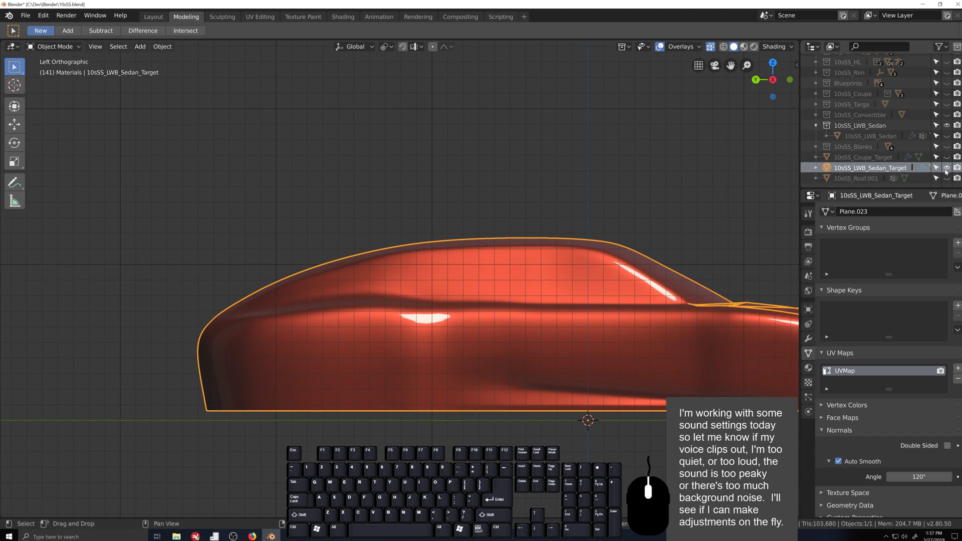
pyautogui.click(947, 167)
pyautogui.click(946, 125)
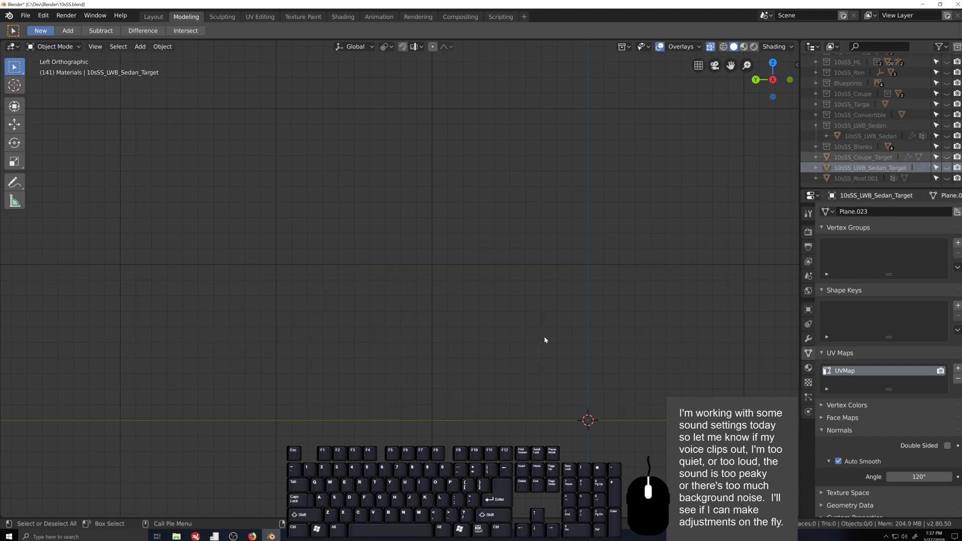
pyautogui.click(946, 136)
pyautogui.scroll(1, 456, 398)
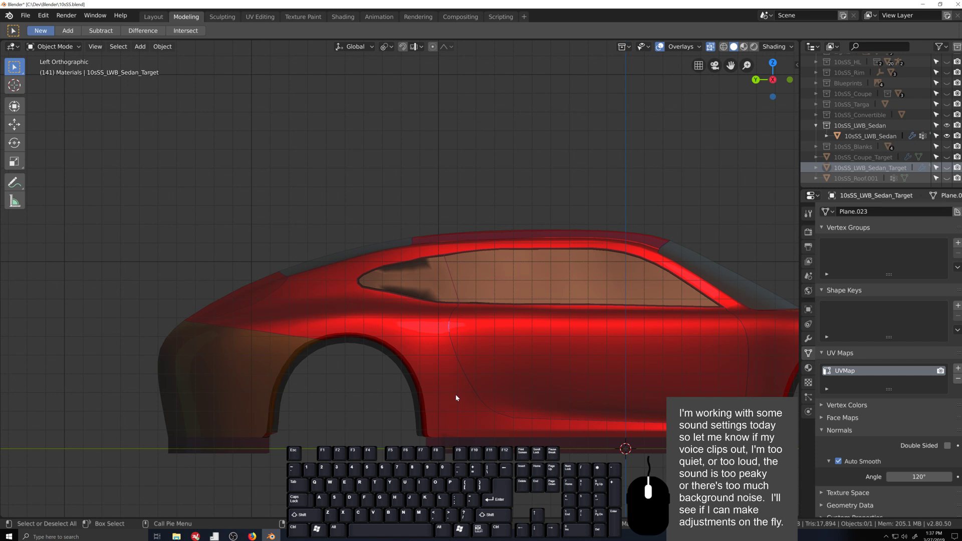
pyautogui.hotkey('alt', 'z')
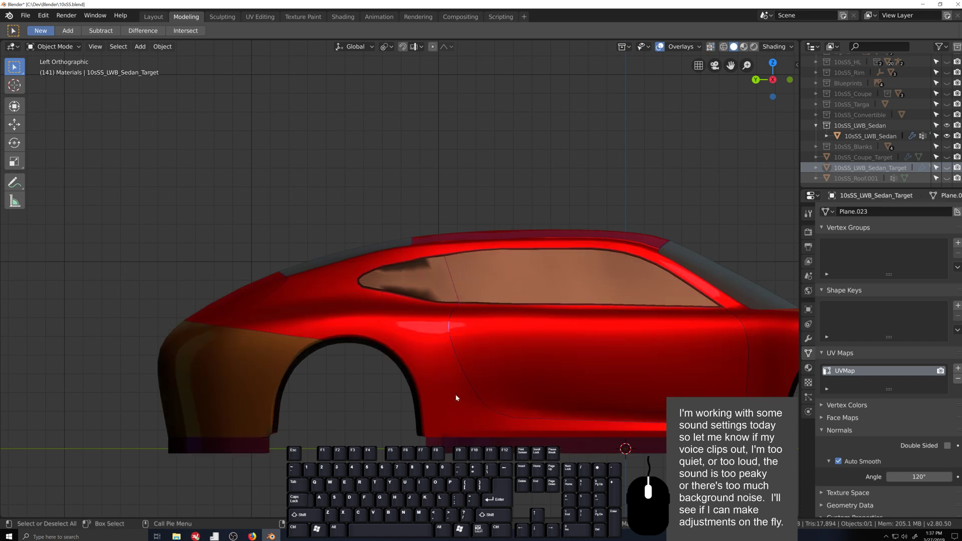
# - Examine the sedan's roof panel seam and side window area up close, with and without the mesh wireframe
pyautogui.moveTo(457, 303); pyautogui.dragTo(474, 381, button='middle')
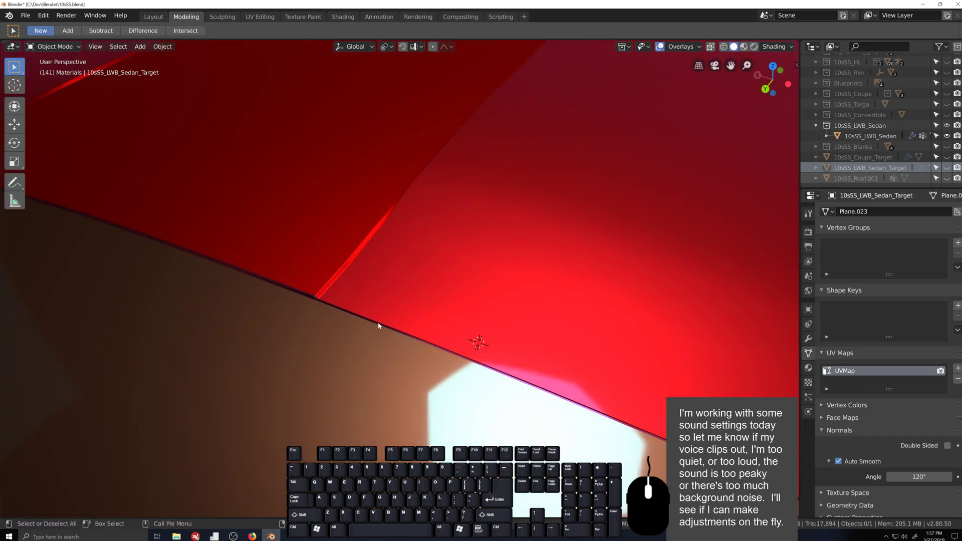
pyautogui.scroll(-4, 379, 326)
pyautogui.moveTo(402, 308); pyautogui.dragTo(408, 313, button='middle')
pyautogui.click(407, 313)
pyautogui.press('Tab')
pyautogui.scroll(3, 424, 370)
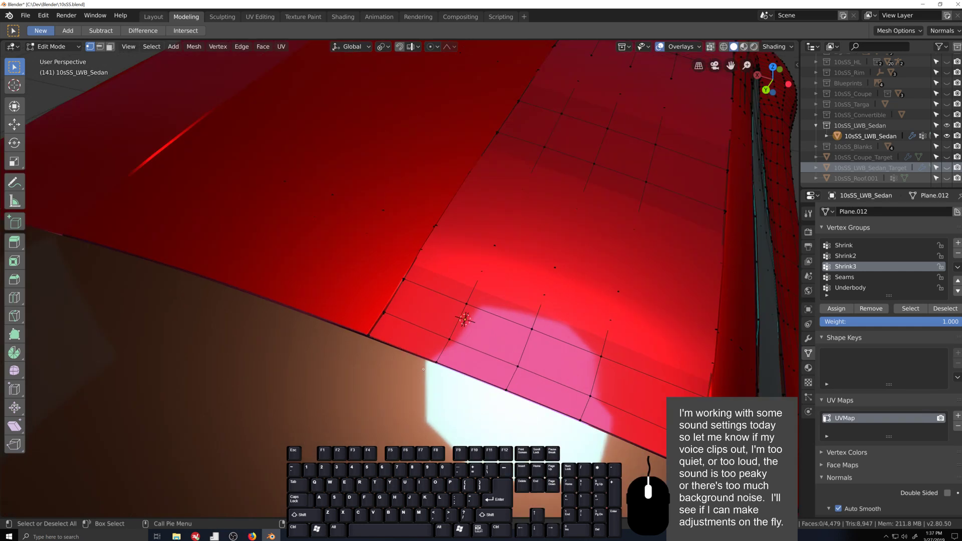
pyautogui.hotkey('shift', '`')
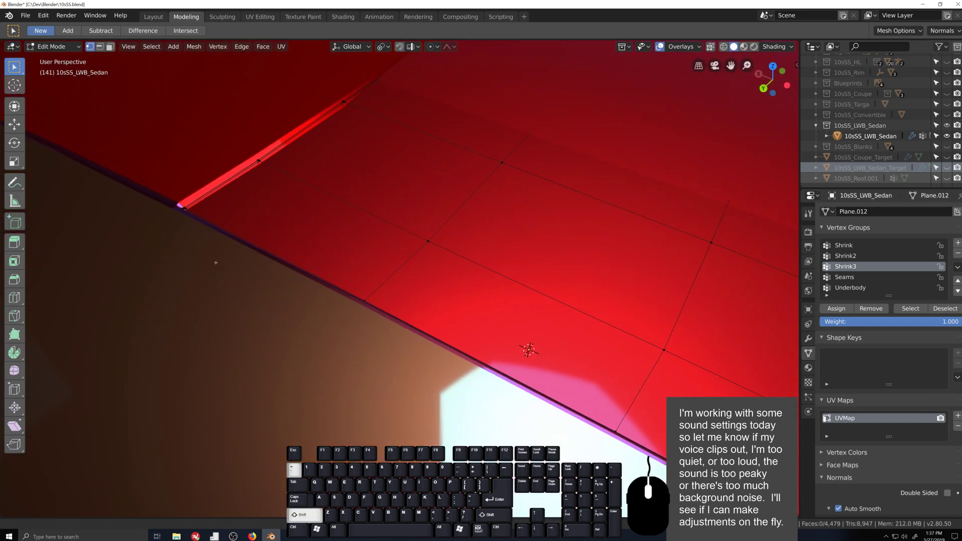
pyautogui.moveTo(216, 263); pyautogui.dragTo(479, 422, button='middle')
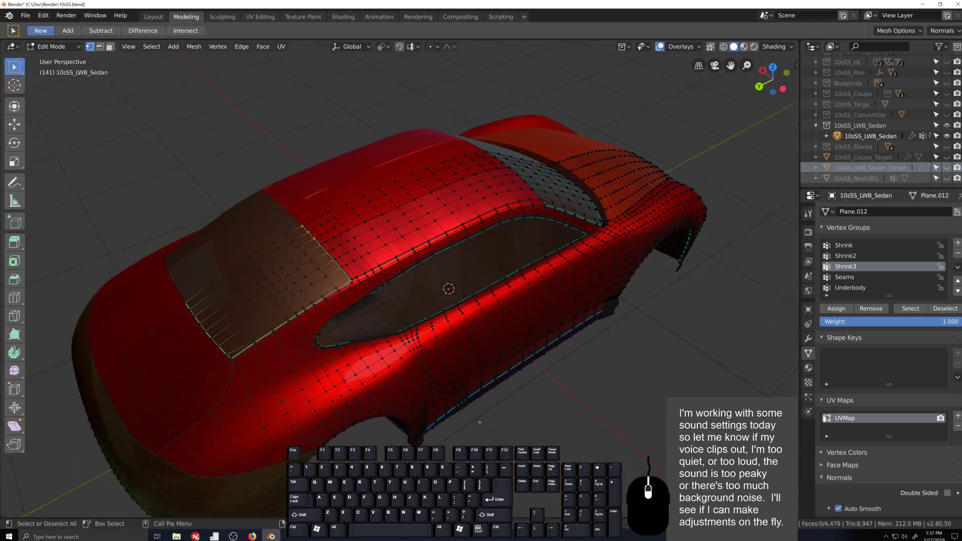
pyautogui.scroll(4, 479, 422)
pyautogui.press('Tab')
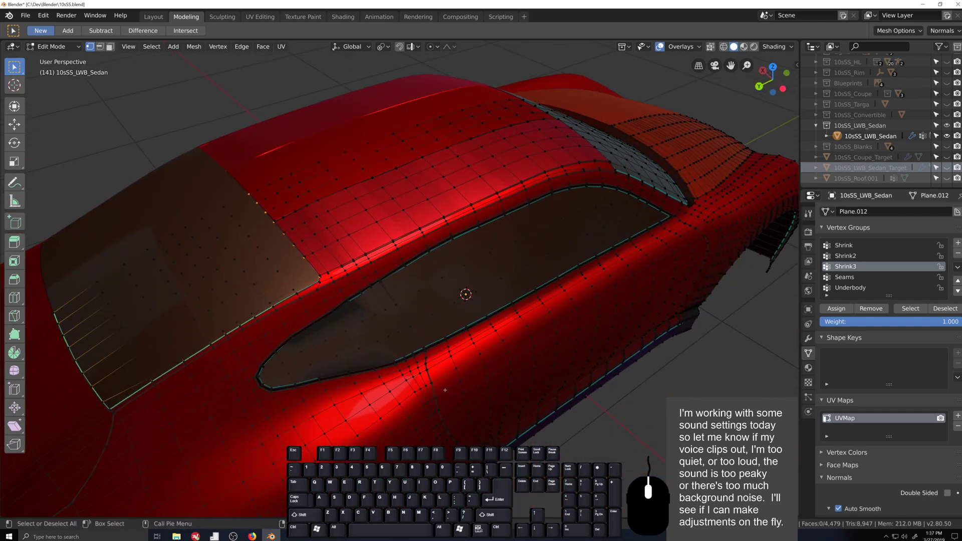
pyautogui.scroll(-5, 511, 396)
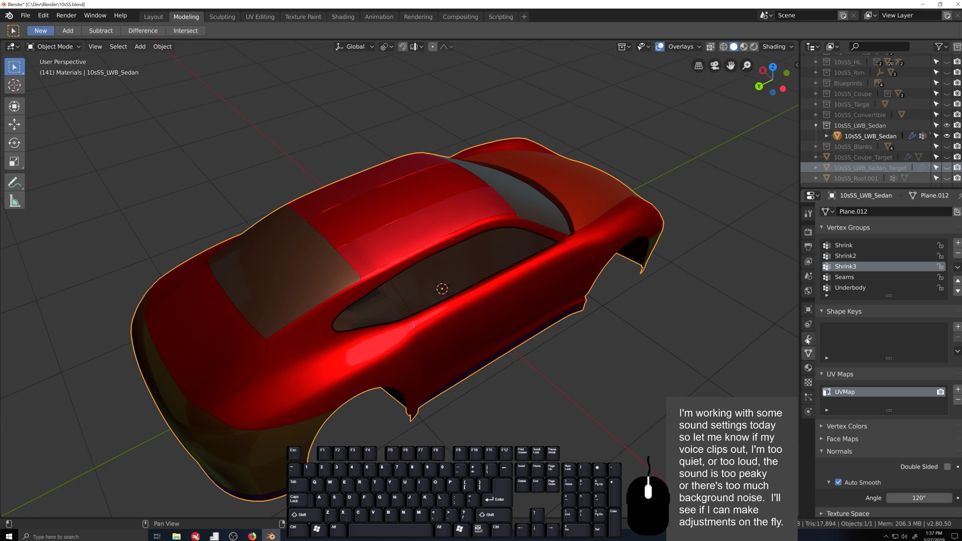
# - Duplicate the sedan's Shrinkwrap modifier that uses the Shrink vertex group and apply the copy
pyautogui.click(807, 339)
pyautogui.click(826, 245)
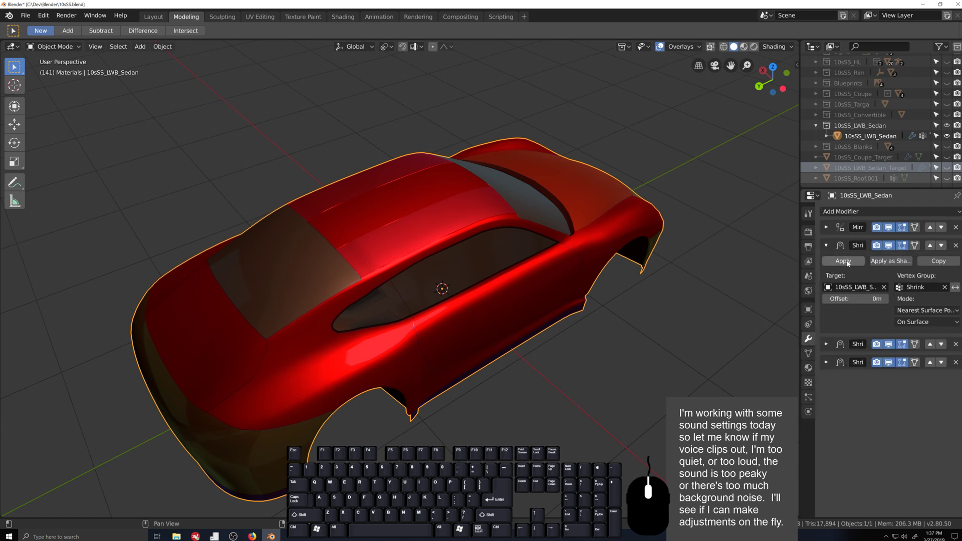
pyautogui.click(851, 347)
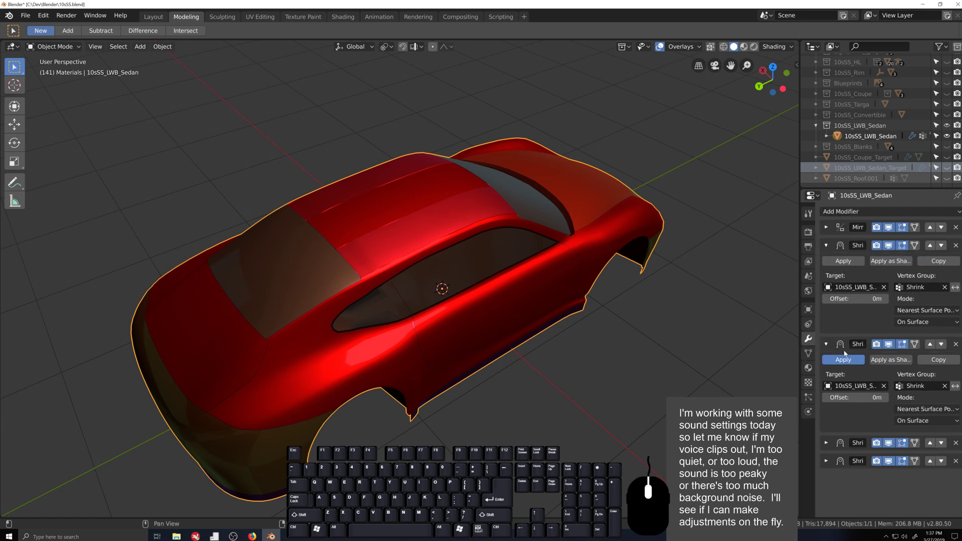
pyautogui.click(844, 359)
pyautogui.click(826, 245)
# - Duplicate the Shrinkwrap modifier that uses the Shrink2 vertex group and apply the copy
pyautogui.click(826, 263)
pyautogui.click(943, 280)
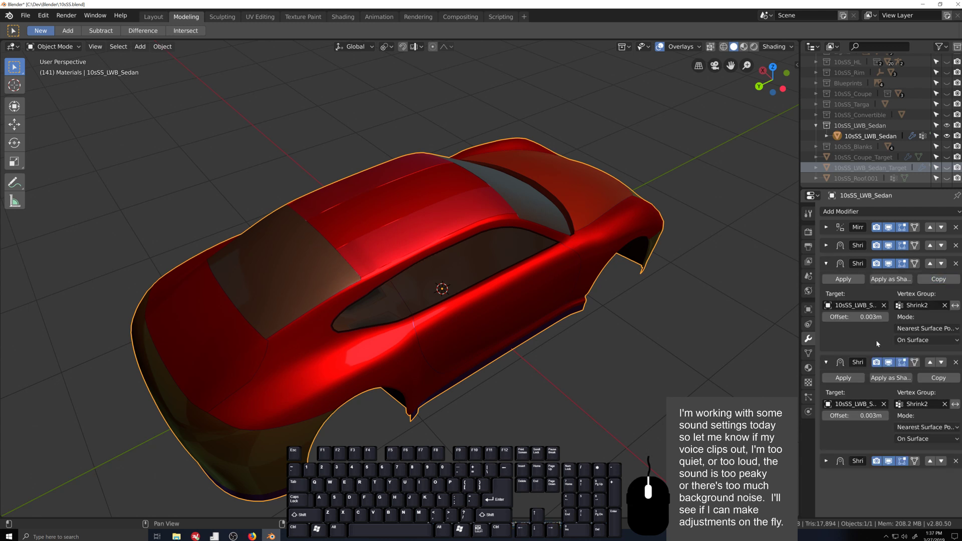
pyautogui.click(859, 378)
pyautogui.click(826, 263)
# - Duplicate the Shrinkwrap modifier that uses the Shrink3 vertex group and apply the copy
pyautogui.click(826, 281)
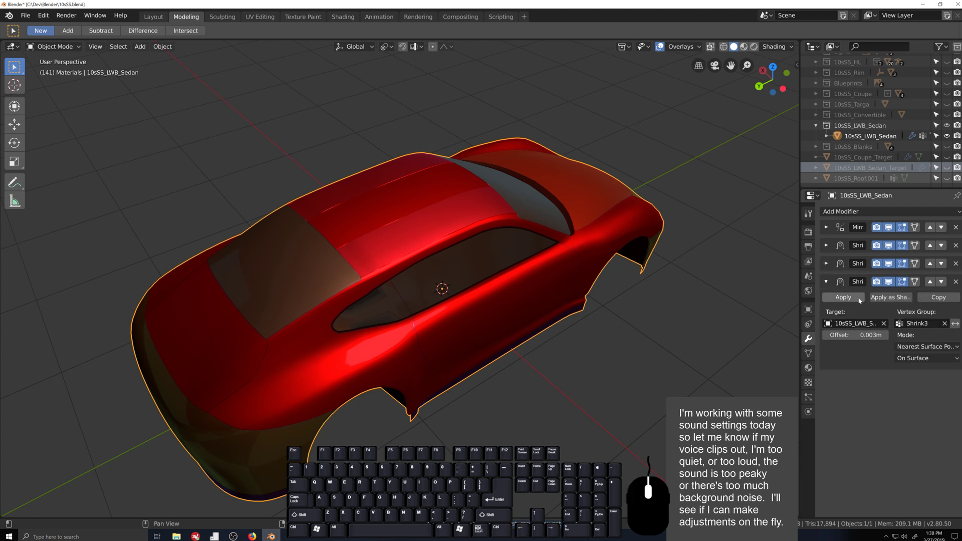
pyautogui.click(936, 297)
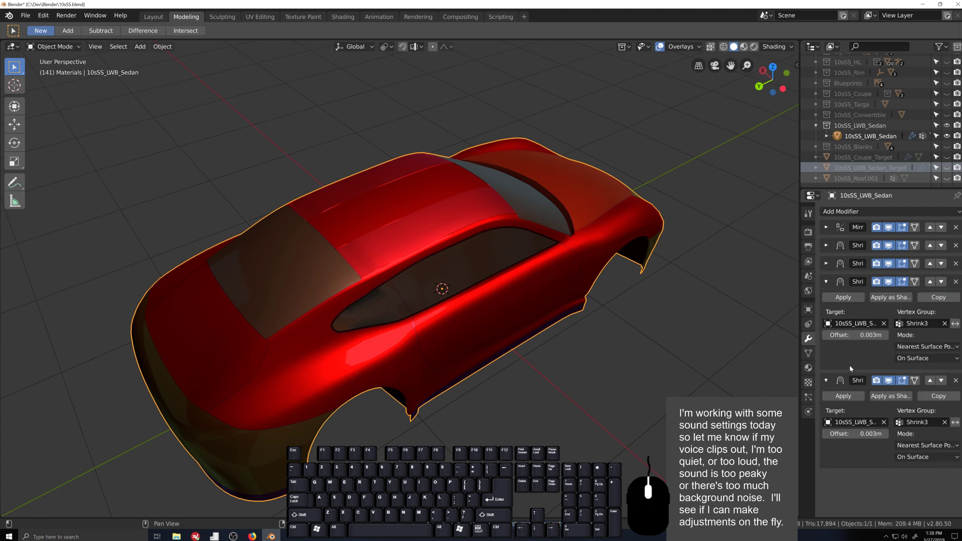
pyautogui.click(843, 396)
pyautogui.click(826, 281)
# - Enter edit mode on the sedan body and select a strip of faces across the roof's outer panel beside the seam gap
pyautogui.scroll(1, 371, 284)
pyautogui.press('Tab')
pyautogui.scroll(8, 351, 260)
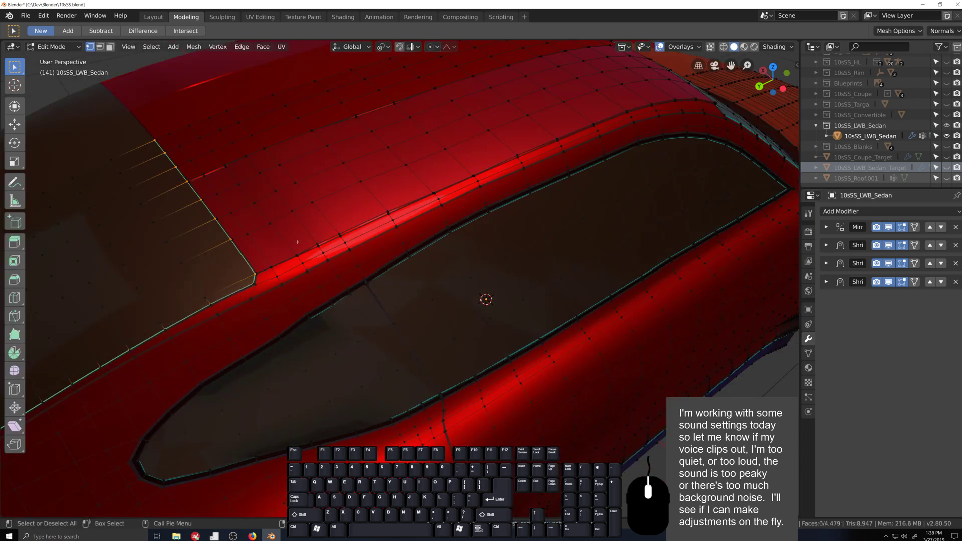
pyautogui.keyDown('shift'); pyautogui.moveTo(329, 239); pyautogui.dragTo(350, 311, button='middle'); pyautogui.keyUp('shift')
pyautogui.scroll(-3, 552, 241)
pyautogui.moveTo(551, 240); pyautogui.dragTo(550, 244, button='middle')
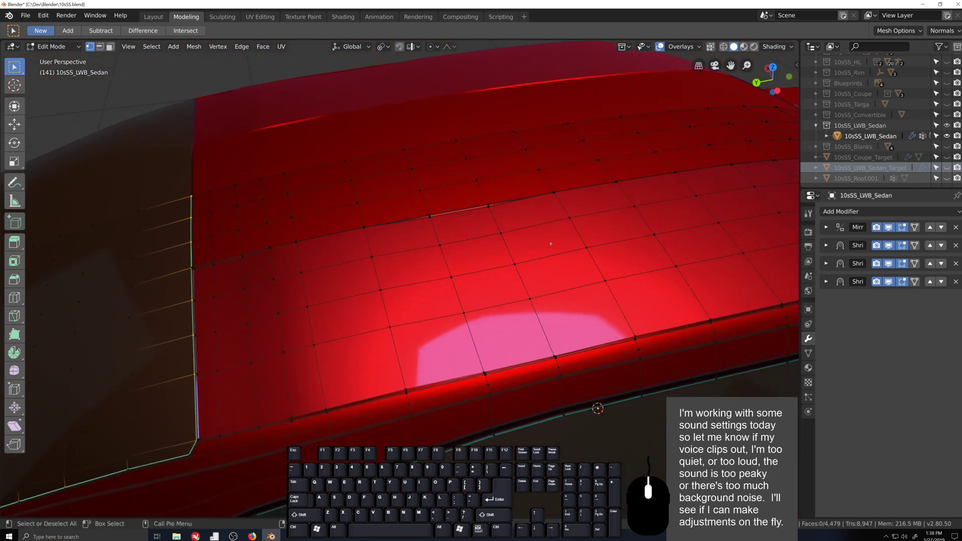
pyautogui.scroll(1, 550, 244)
pyautogui.click(438, 200)
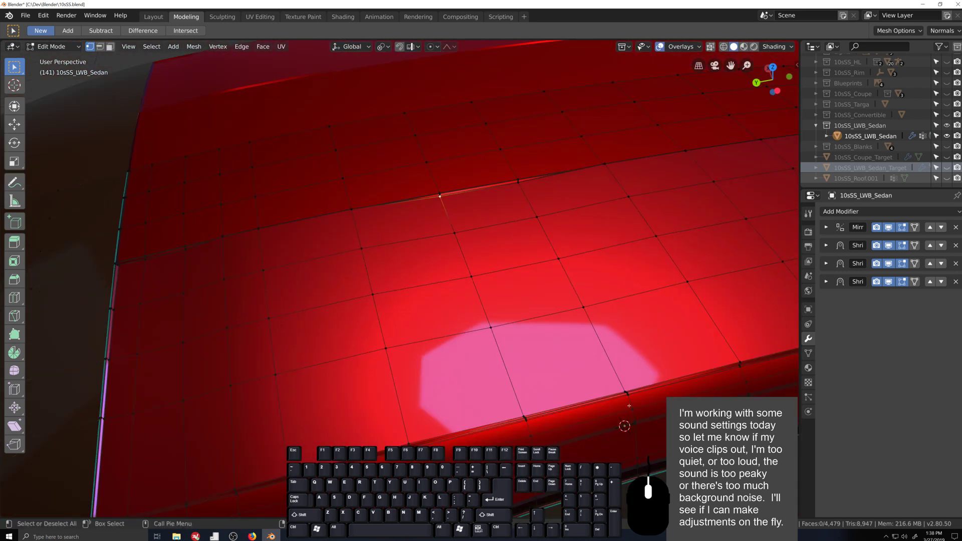
pyautogui.keyDown('ctrl'); pyautogui.keyDown('shift'); pyautogui.click(620, 386); pyautogui.keyUp('shift'); pyautogui.keyUp('ctrl')
pyautogui.scroll(2, 620, 386)
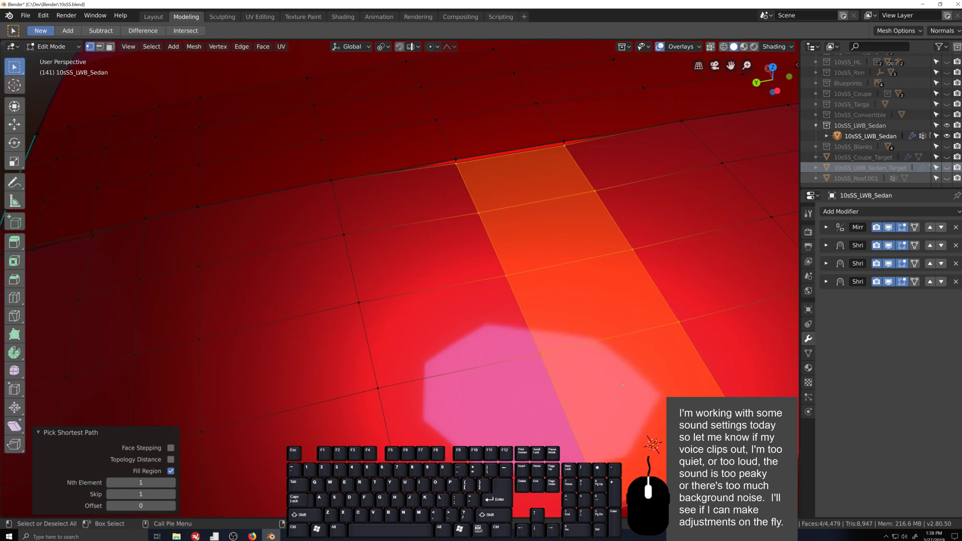
# - Examine the roof seam around the selected face strip, both up close and from above the rear window
pyautogui.keyDown('shift'); pyautogui.moveTo(620, 386); pyautogui.dragTo(601, 341, button='middle'); pyautogui.keyUp('shift')
pyautogui.keyDown('shift'); pyautogui.moveTo(601, 341); pyautogui.dragTo(744, 321, button='middle'); pyautogui.keyUp('shift')
pyautogui.keyDown('shift'); pyautogui.moveTo(266, 304); pyautogui.dragTo(393, 256, button='middle'); pyautogui.keyUp('shift')
pyautogui.keyDown('shift'); pyautogui.moveTo(513, 251); pyautogui.dragTo(319, 332, button='middle'); pyautogui.keyUp('shift')
pyautogui.scroll(3, 395, 259)
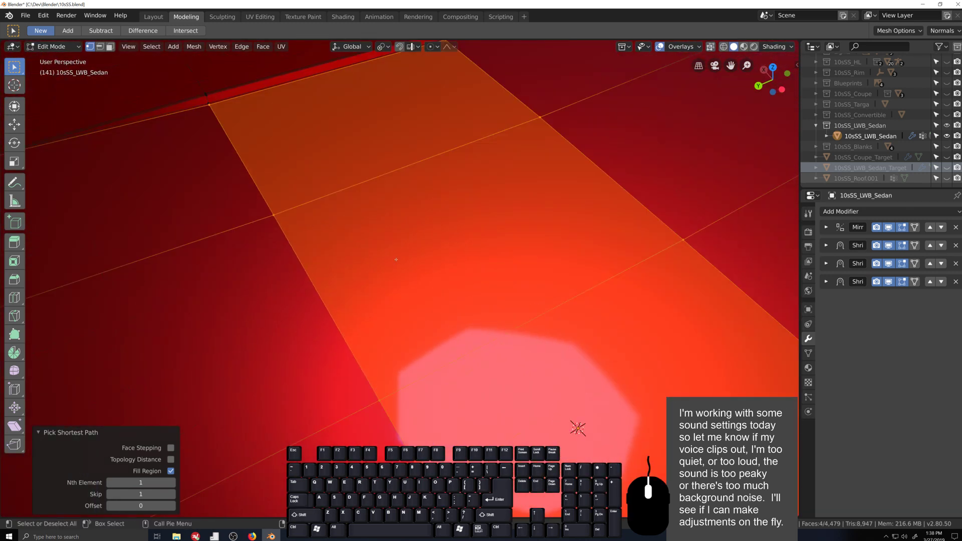
pyautogui.scroll(-2, 377, 224)
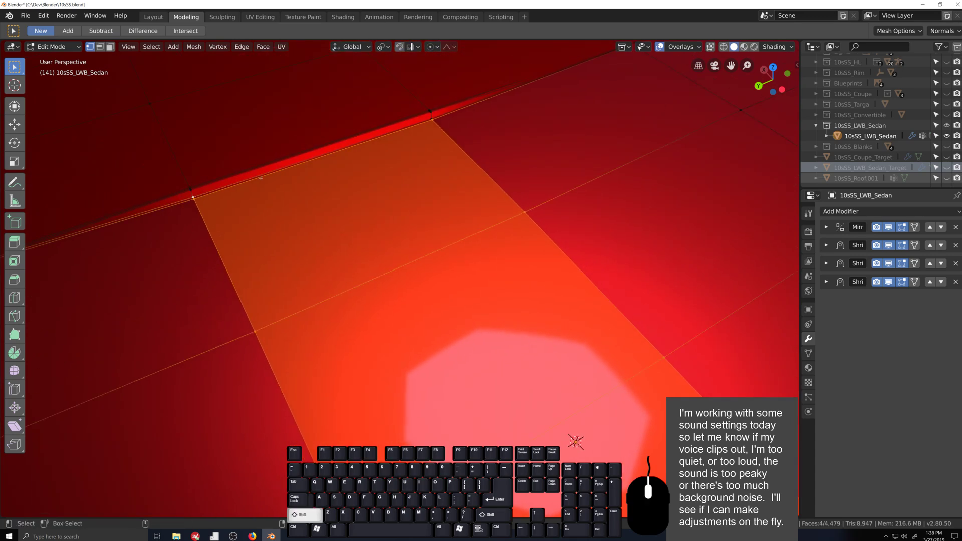
pyautogui.hotkey('shift', '`')
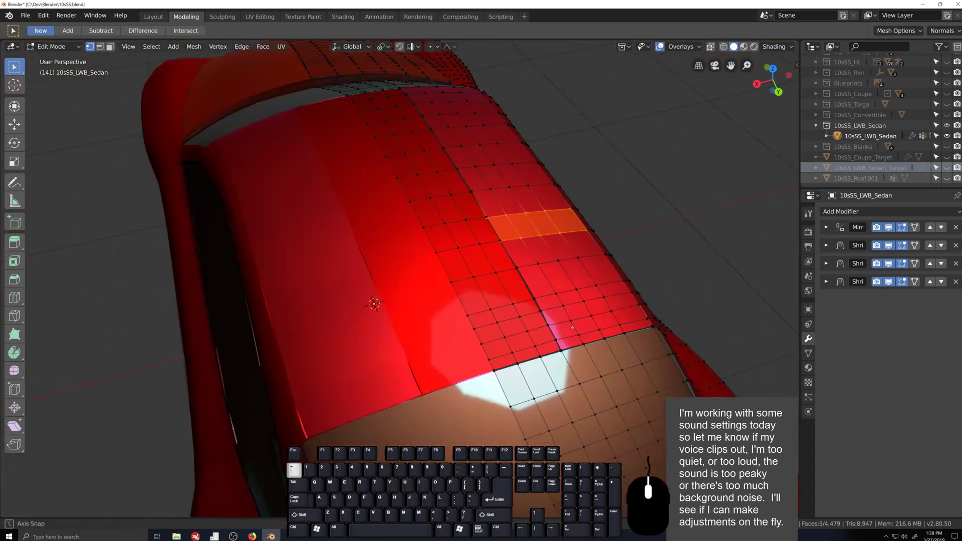
pyautogui.keyDown('shift'); pyautogui.moveTo(548, 271); pyautogui.dragTo(499, 255, button='middle'); pyautogui.keyUp('shift')
pyautogui.scroll(3, 546, 273)
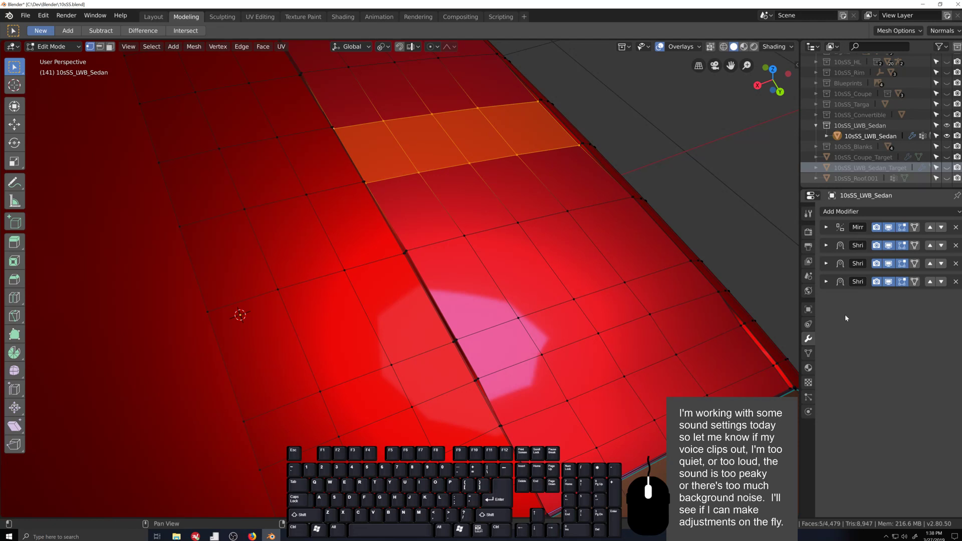
# - Clear the selection, select the Shrink3 vertex group's vertices and inspect which panels they cover
pyautogui.click(808, 353)
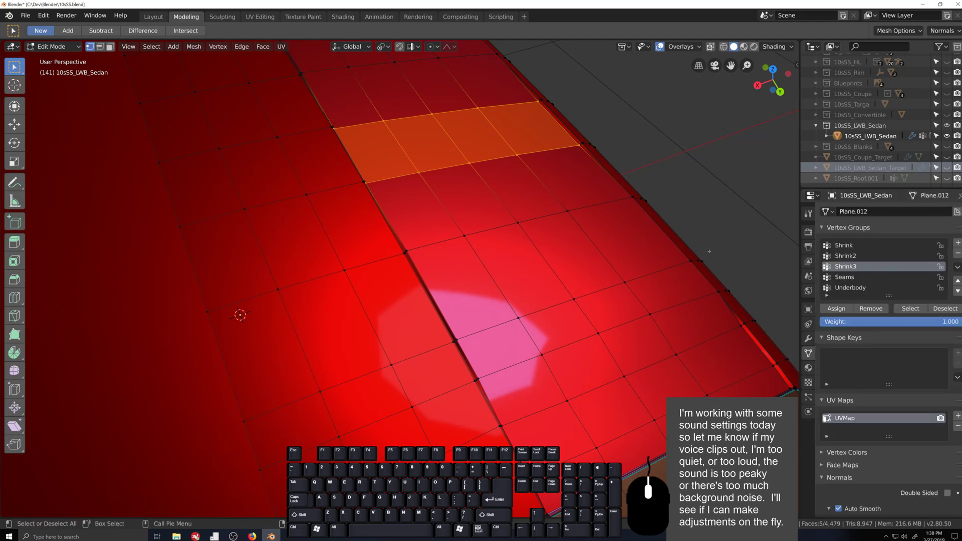
pyautogui.hotkey('alt', 'a')
pyautogui.click(906, 312)
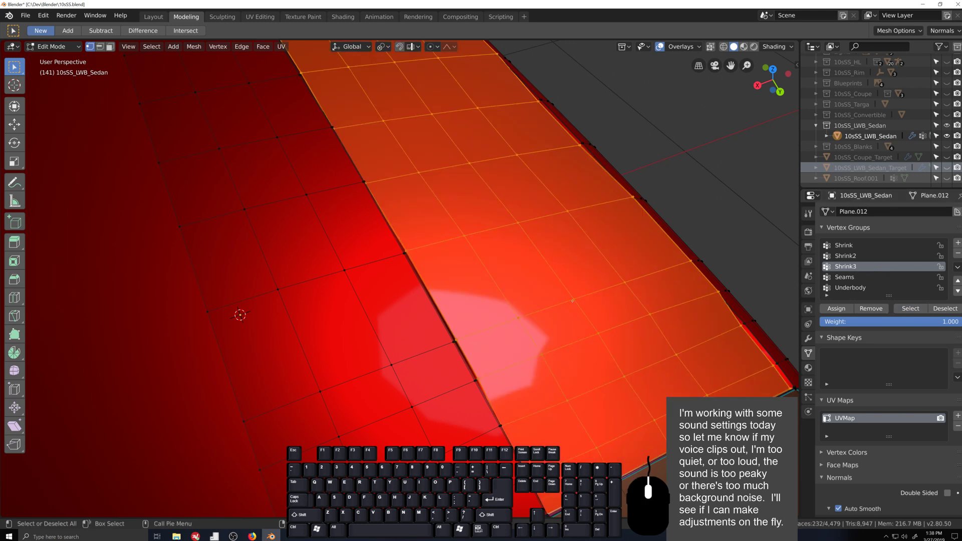
pyautogui.moveTo(526, 301); pyautogui.dragTo(443, 302, button='middle')
pyautogui.scroll(-8, 531, 297)
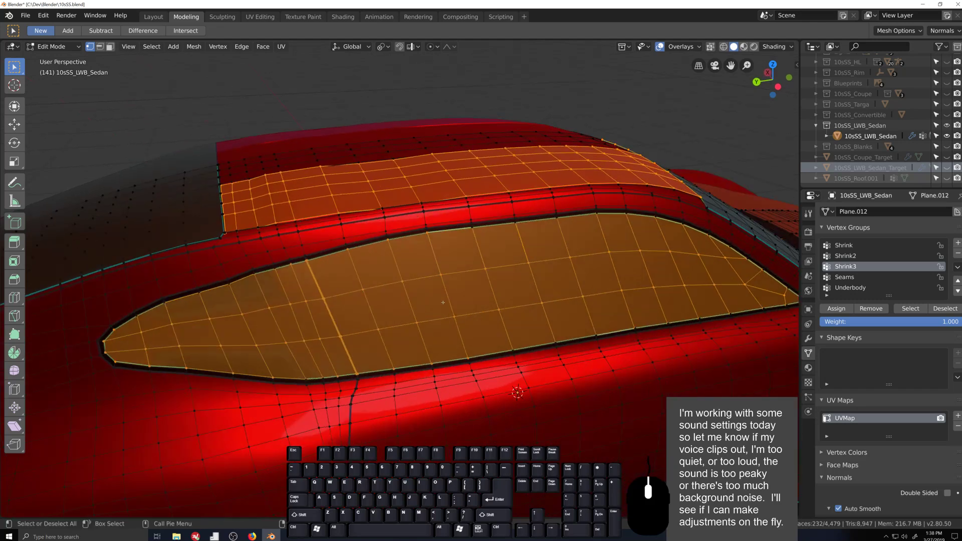
# - Reselect the Shrink3 vertices, keep only the side window selected, remove it from Shrink3 and assign it to the Shrink2 vertex group
pyautogui.hotkey('alt', 'a')
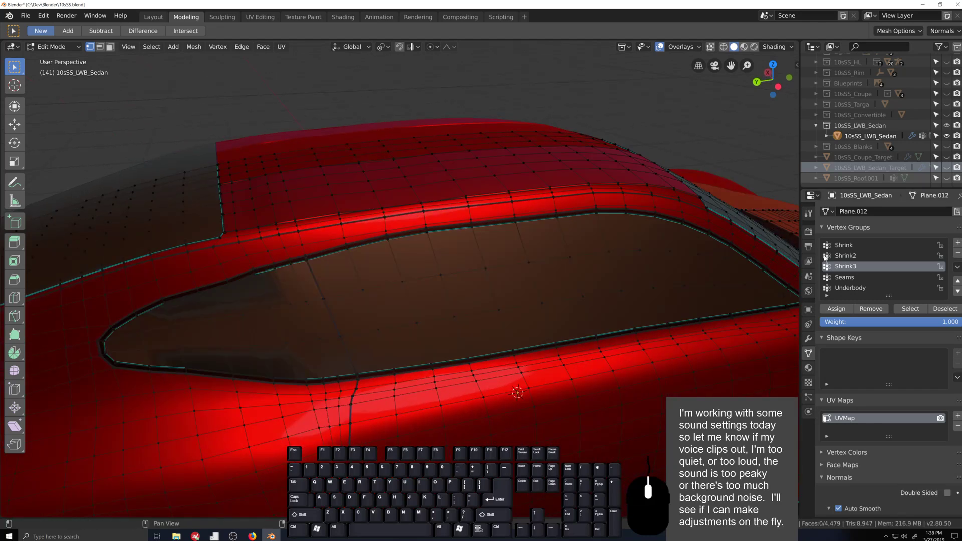
pyautogui.click(911, 309)
pyautogui.moveTo(601, 282); pyautogui.dragTo(303, 211, button='middle')
pyautogui.moveTo(294, 205)
pyautogui.keyDown('ctrl'); pyautogui.mouseDown()
pyautogui.moveTo(562, 264)
pyautogui.moveTo(554, 232)
pyautogui.moveTo(683, 279)
pyautogui.moveTo(662, 233)
pyautogui.mouseUp(); pyautogui.keyUp('ctrl')
pyautogui.press('c')
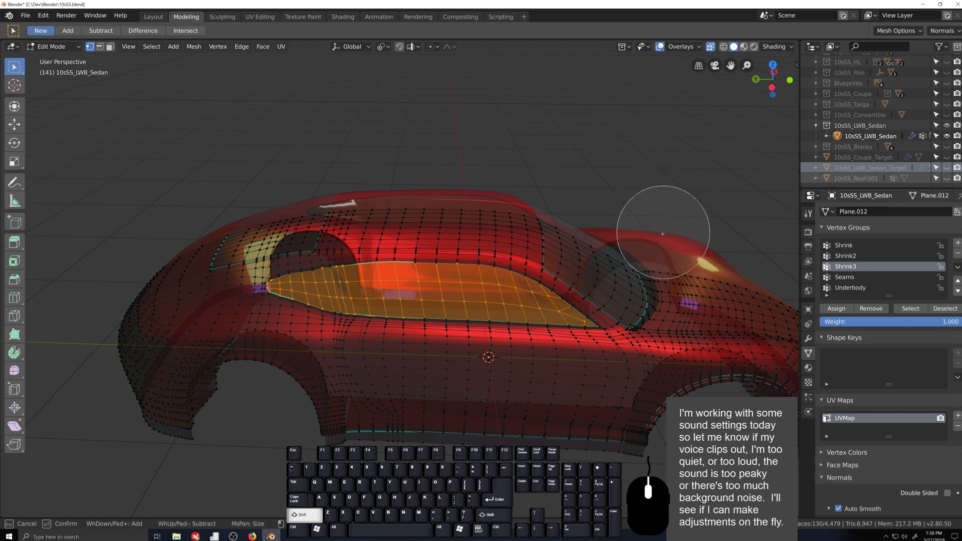
pyautogui.rightClick(662, 234)
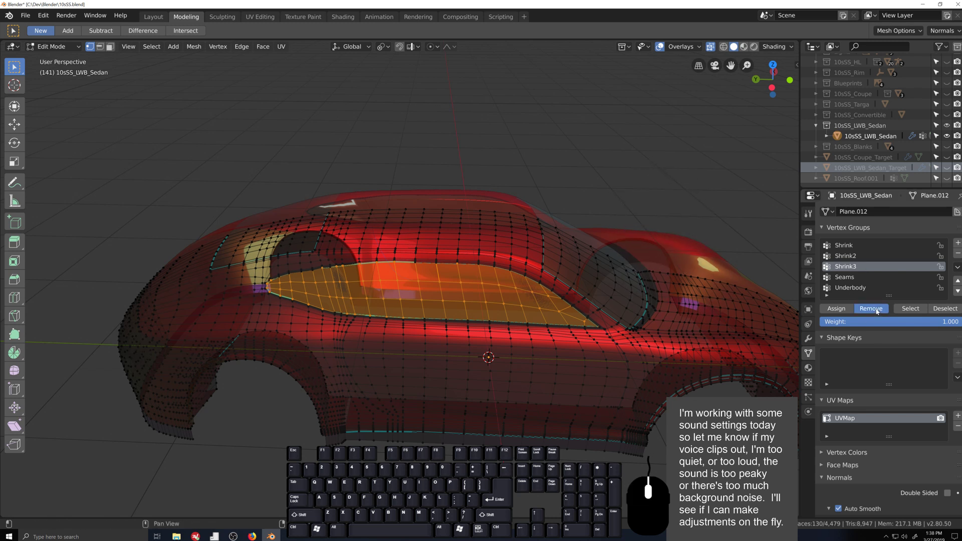
pyautogui.click(849, 257)
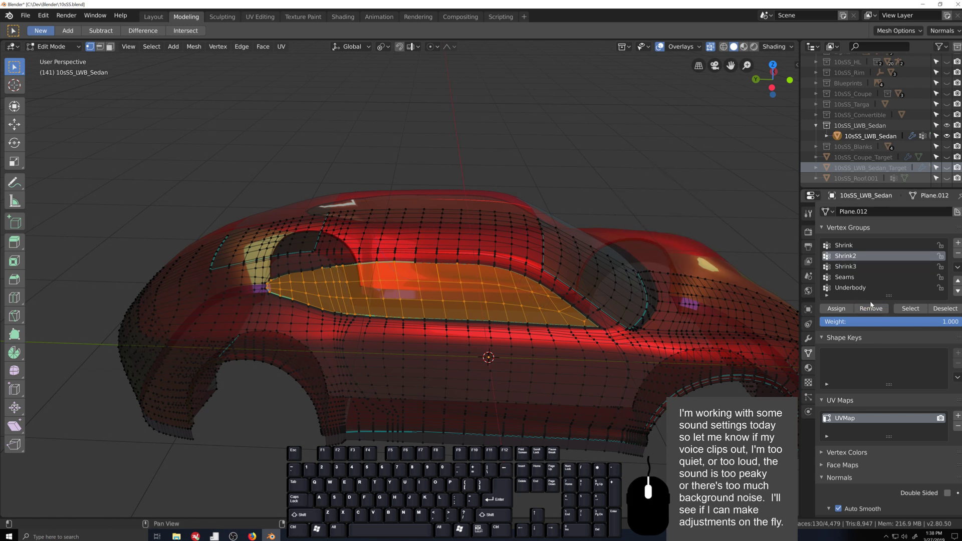
pyautogui.click(836, 309)
# - Clear the selection, select the Shrink2 vertex group's vertices and check which panels they cover
pyautogui.scroll(5, 474, 391)
pyautogui.scroll(-3, 474, 391)
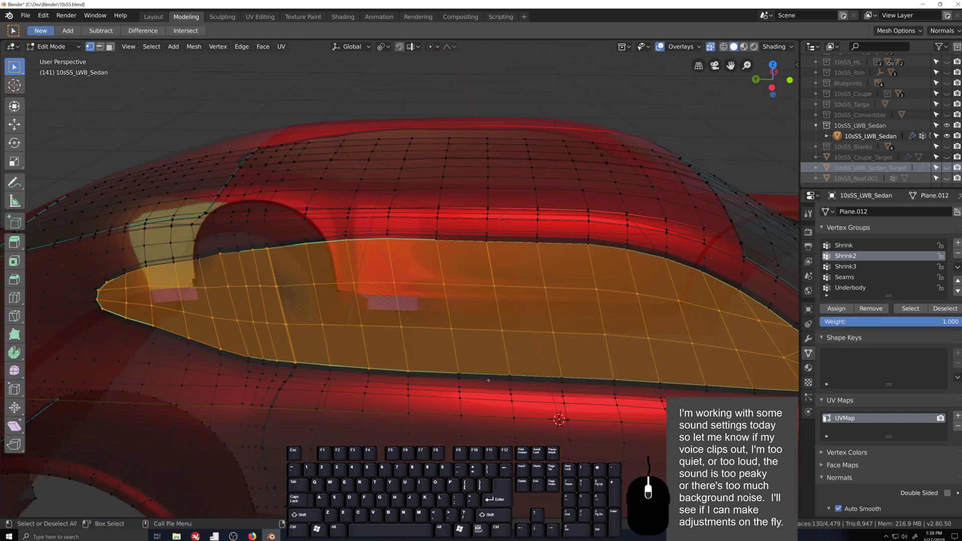
pyautogui.moveTo(474, 381); pyautogui.dragTo(485, 330, button='middle')
pyautogui.keyDown('shift'); pyautogui.moveTo(460, 286); pyautogui.dragTo(491, 356, button='middle'); pyautogui.keyUp('shift')
pyautogui.scroll(-2, 492, 328)
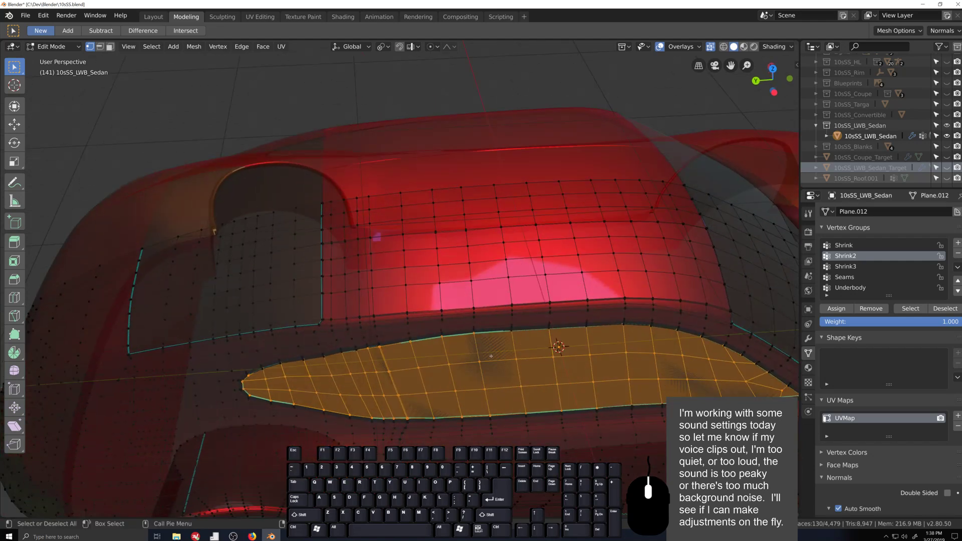
pyautogui.click(686, 110)
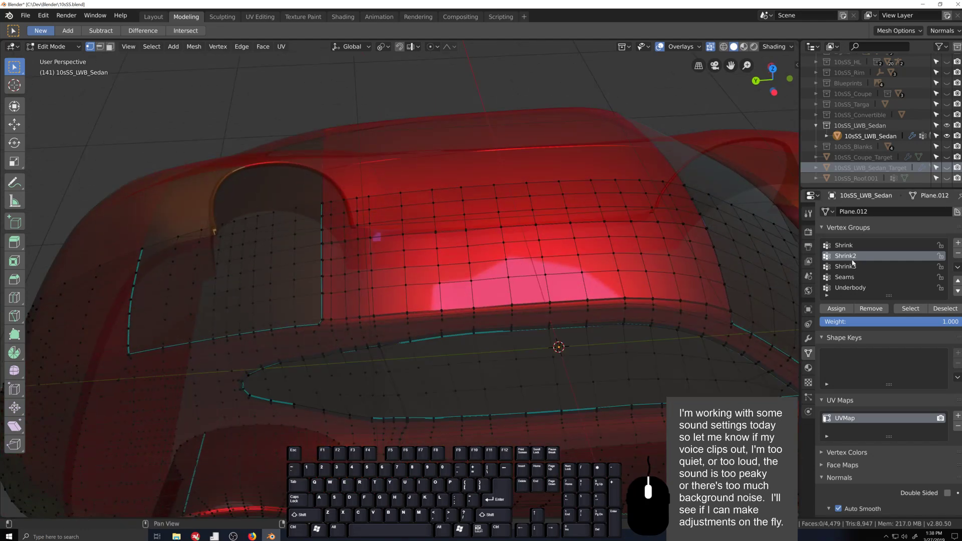
pyautogui.click(921, 308)
pyautogui.scroll(-5, 365, 344)
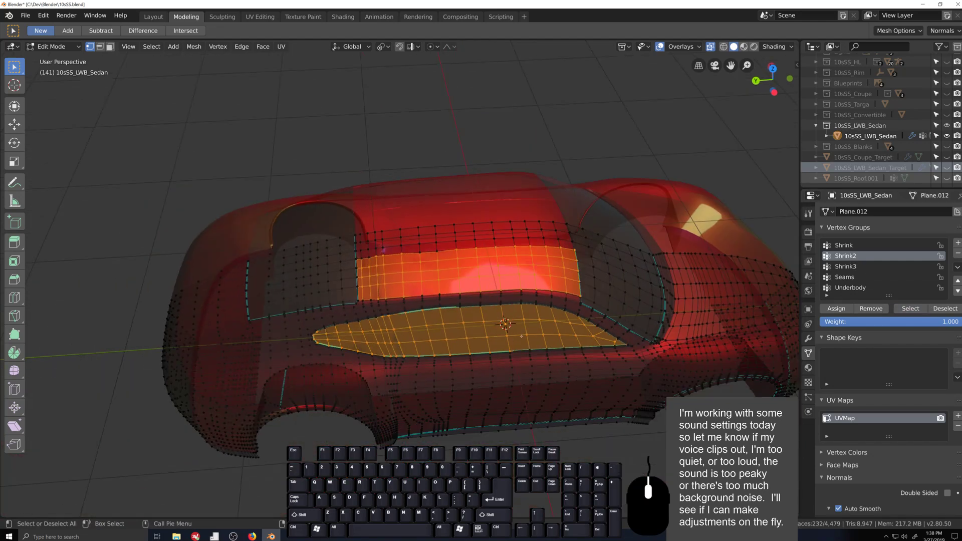
pyautogui.scroll(3, 365, 344)
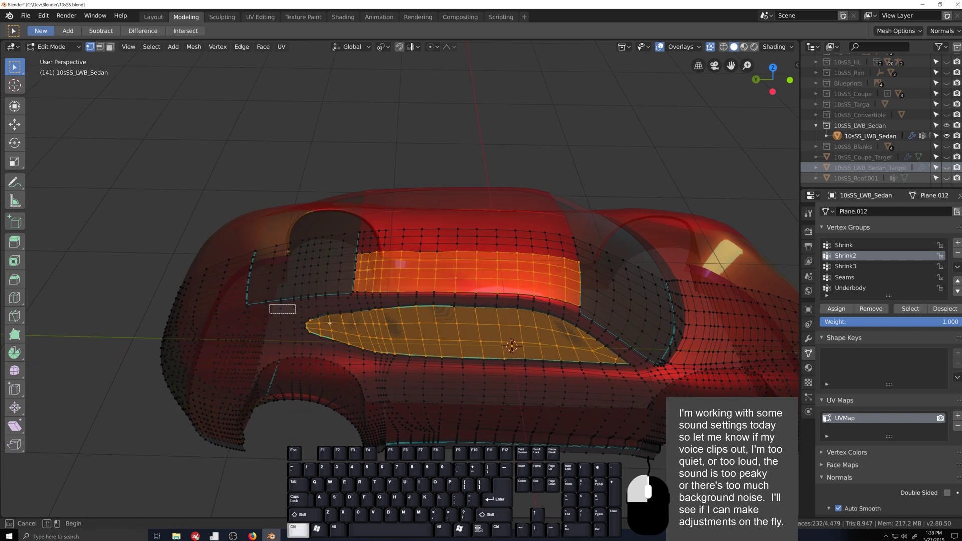
# - Try to deselect the side window from the Shrink2 selection and add the roof panel's missed front corner vertex back
pyautogui.keyDown('ctrl'); pyautogui.moveTo(270, 305); pyautogui.dragTo(650, 399); pyautogui.keyUp('ctrl')
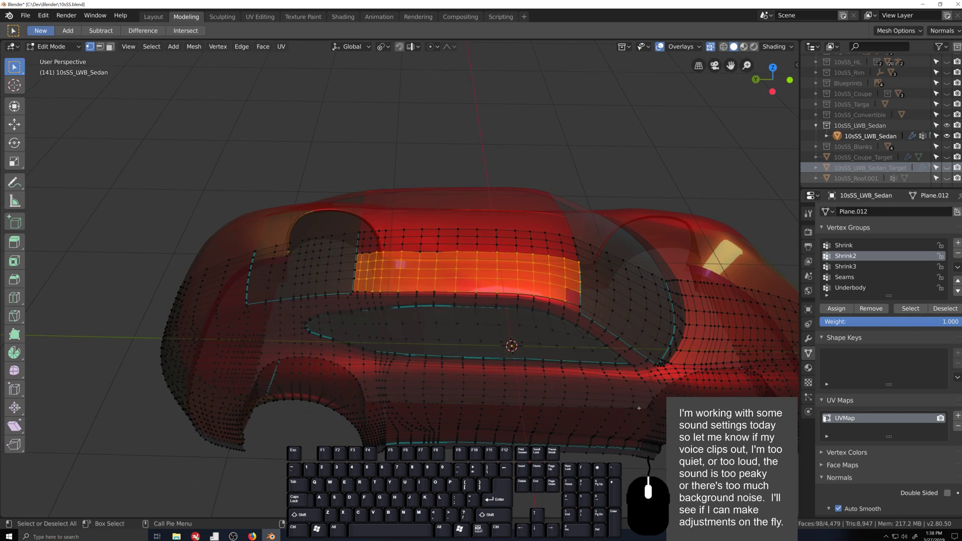
pyautogui.keyDown('shift'); pyautogui.click(580, 303); pyautogui.keyUp('shift')
pyautogui.scroll(2, 649, 356)
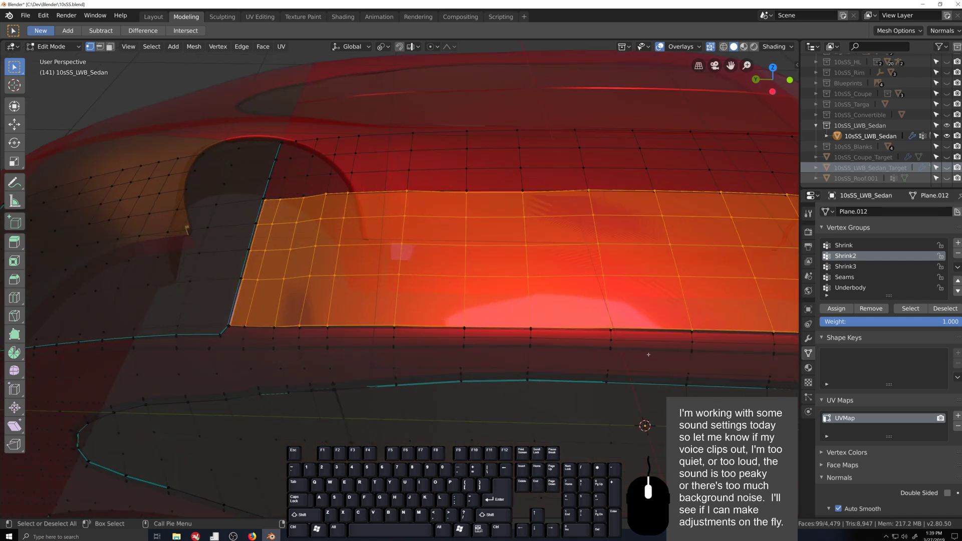
pyautogui.scroll(-5, 651, 283)
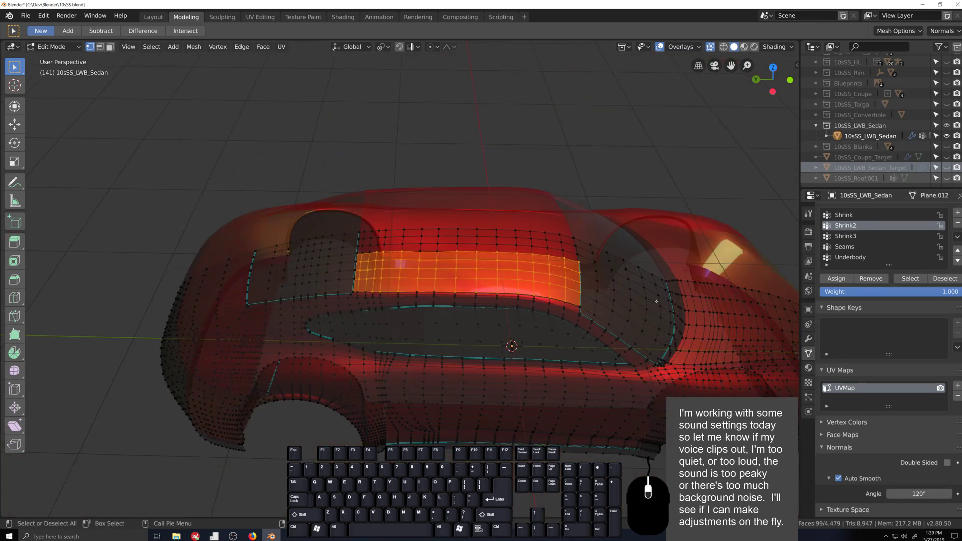
# - Reselect the Shrink2 vertices, deselect the side window, remove the roof panel from Shrink2 and make Shrink3 the active vertex group
pyautogui.keyDown('shift'); pyautogui.click(604, 338); pyautogui.keyUp('shift')
pyautogui.keyDown('shift'); pyautogui.moveTo(604, 339); pyautogui.dragTo(571, 334, button='middle'); pyautogui.keyUp('shift')
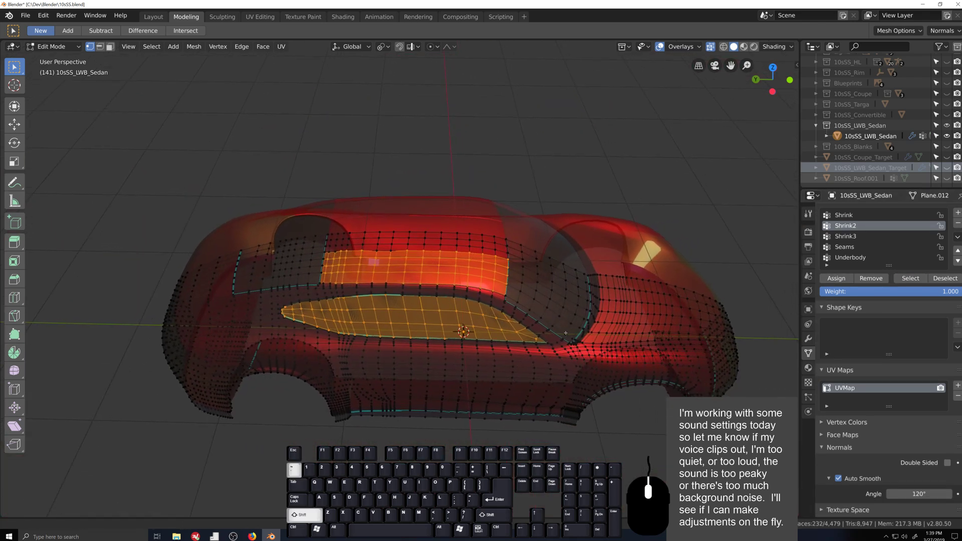
pyautogui.press('c')
pyautogui.moveTo(298, 316)
pyautogui.keyDown('shift'); pyautogui.mouseDown()
pyautogui.moveTo(316, 337)
pyautogui.moveTo(490, 344)
pyautogui.moveTo(541, 361)
pyautogui.mouseUp(); pyautogui.keyUp('shift')
pyautogui.rightClick(541, 360)
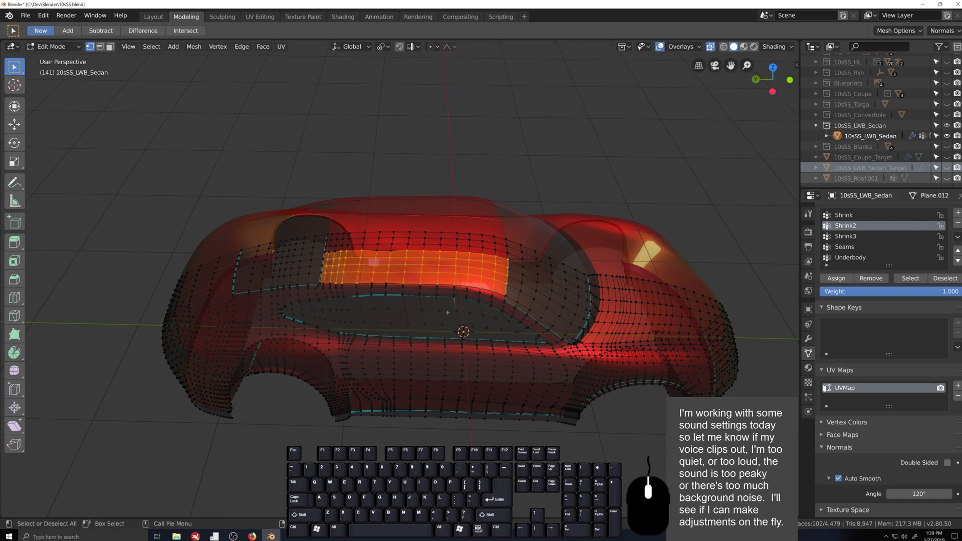
pyautogui.press('c')
pyautogui.rightClick(447, 338)
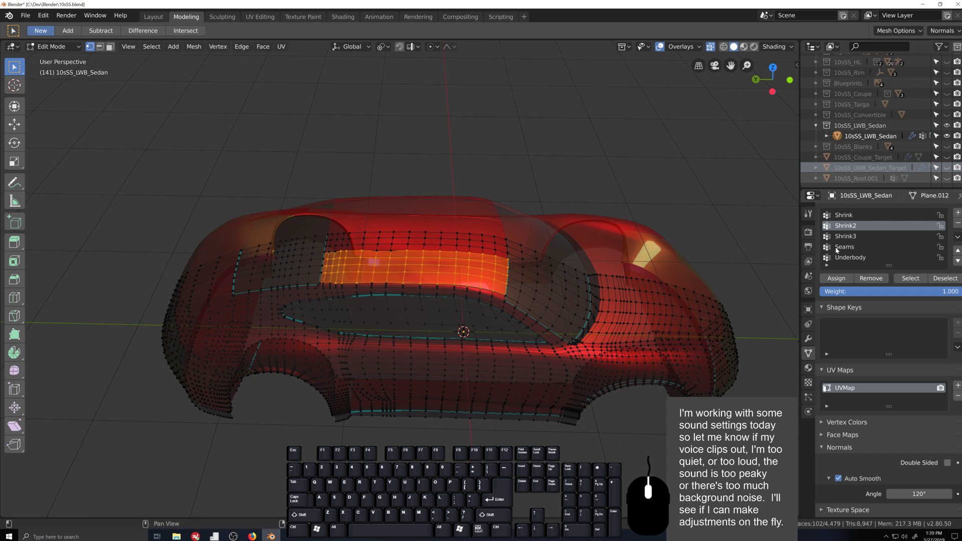
pyautogui.click(876, 278)
pyautogui.click(846, 236)
# - Select two neighbouring vertices in the middle of the outer roof panel near the seam gap and grow the selection three times
pyautogui.scroll(5, 357, 257)
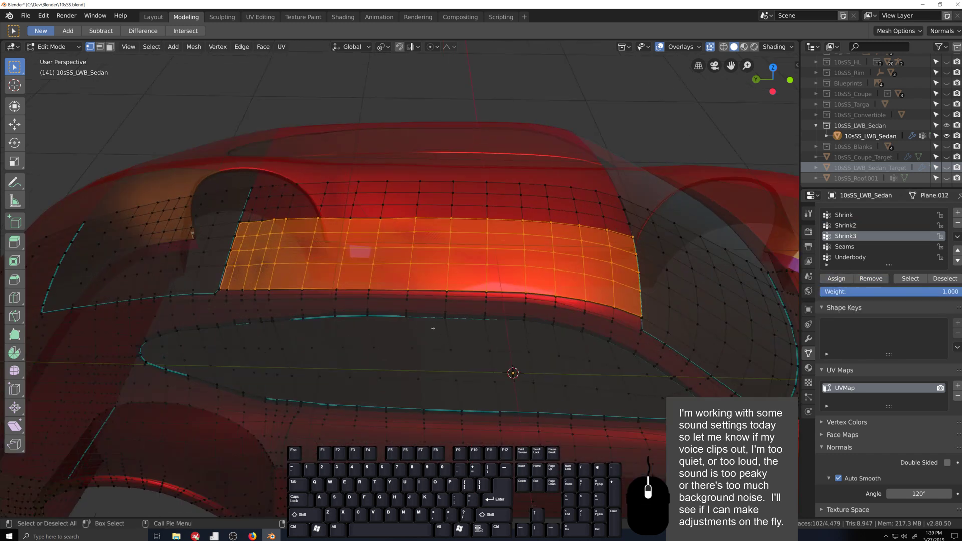
pyautogui.moveTo(354, 255); pyautogui.dragTo(371, 257, button='middle')
pyautogui.scroll(3, 379, 256)
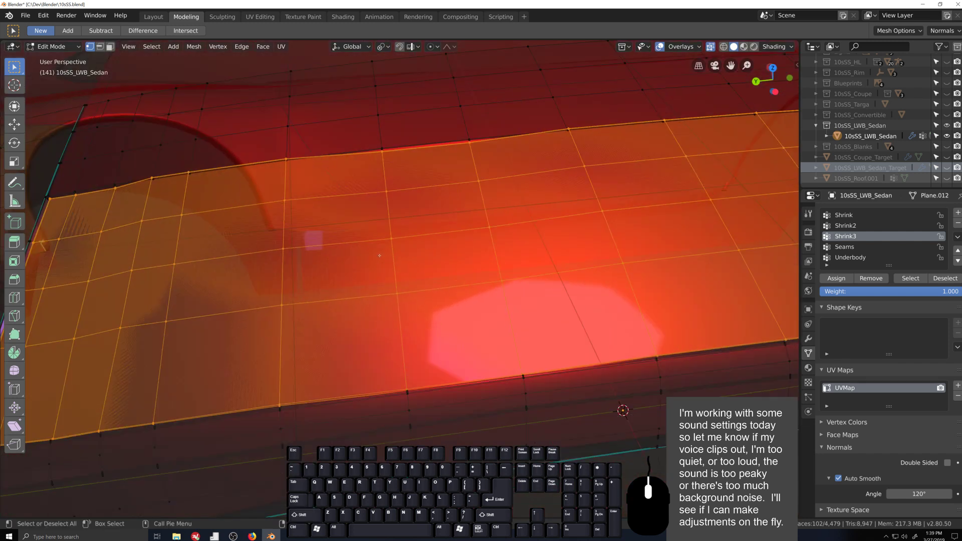
pyautogui.click(381, 150)
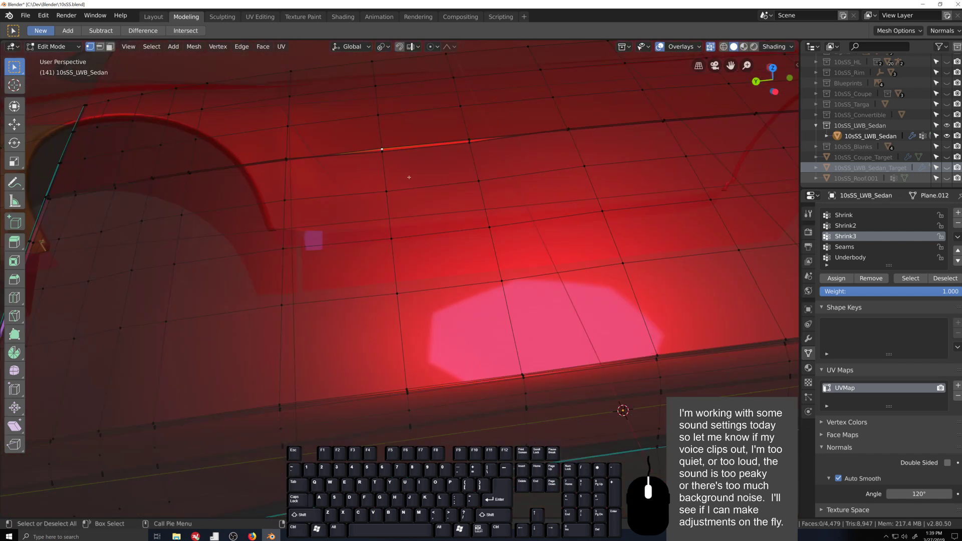
pyautogui.click(391, 243)
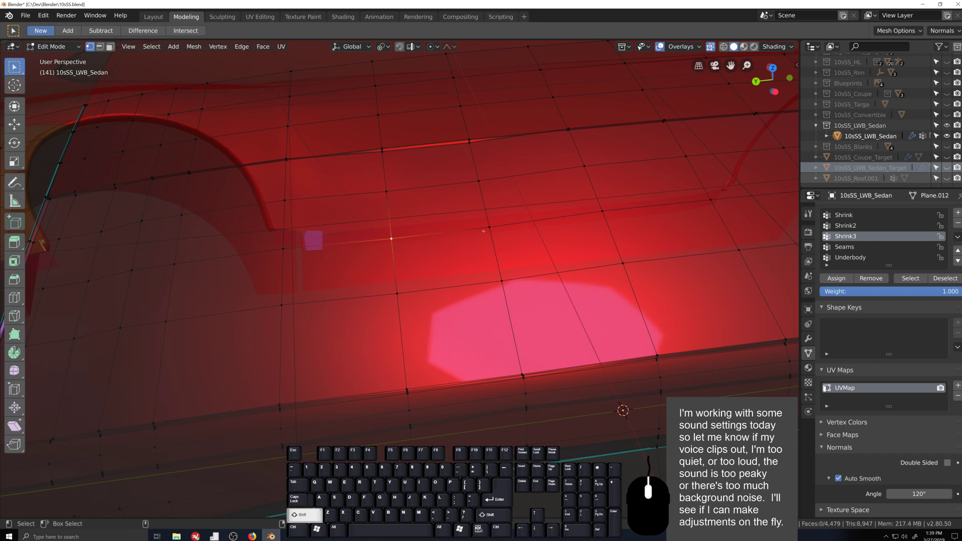
pyautogui.keyDown('shift'); pyautogui.click(484, 239); pyautogui.keyUp('shift')
pyautogui.press('ctrl+KP_Add')
pyautogui.press('ctrl+KP_Add')
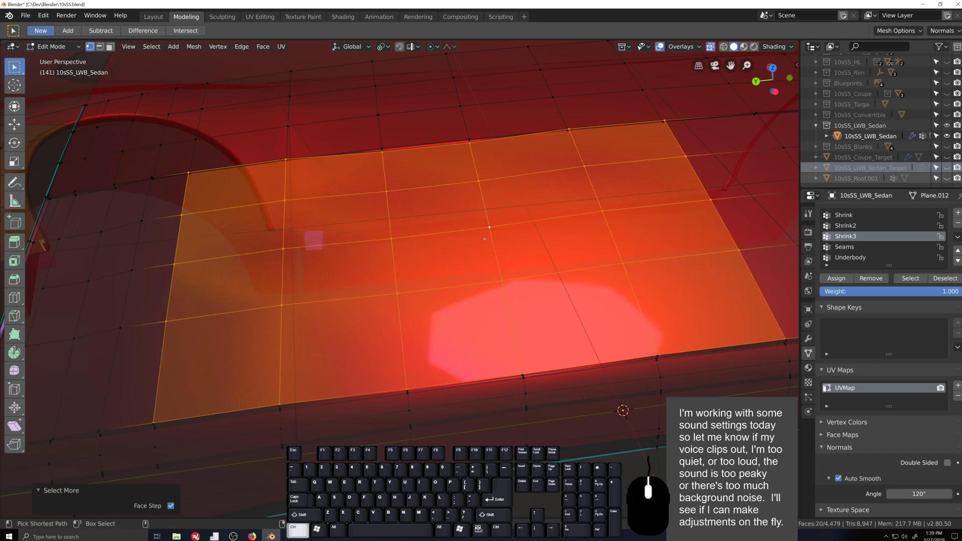
pyautogui.press('ctrl+KP_Add')
pyautogui.scroll(-3, 332, 140)
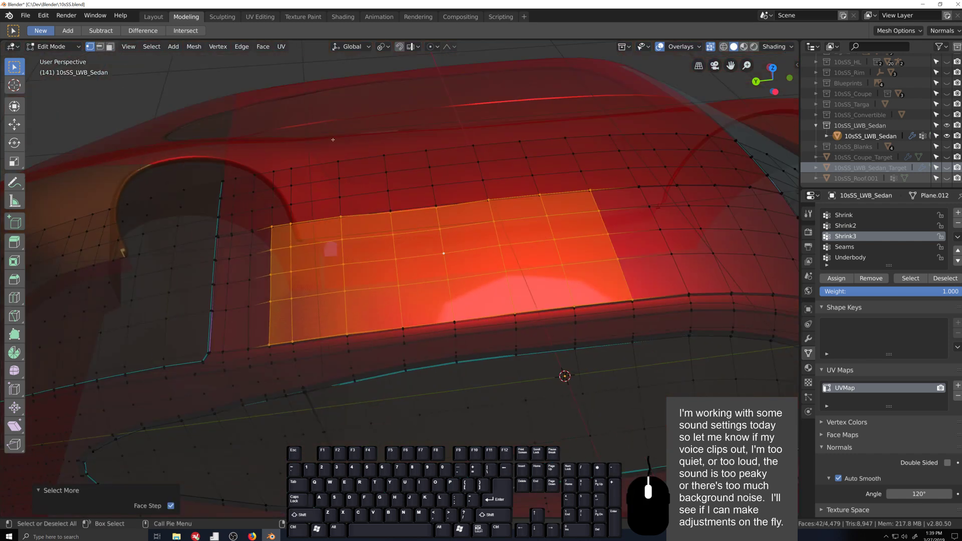
# - Deselect the front and rear portions of the roof selection, leaving only the narrow strip of faces beside the seam gap
pyautogui.press('c')
pyautogui.keyDown('shift'); pyautogui.moveTo(296, 172); pyautogui.dragTo(311, 290); pyautogui.keyUp('shift')
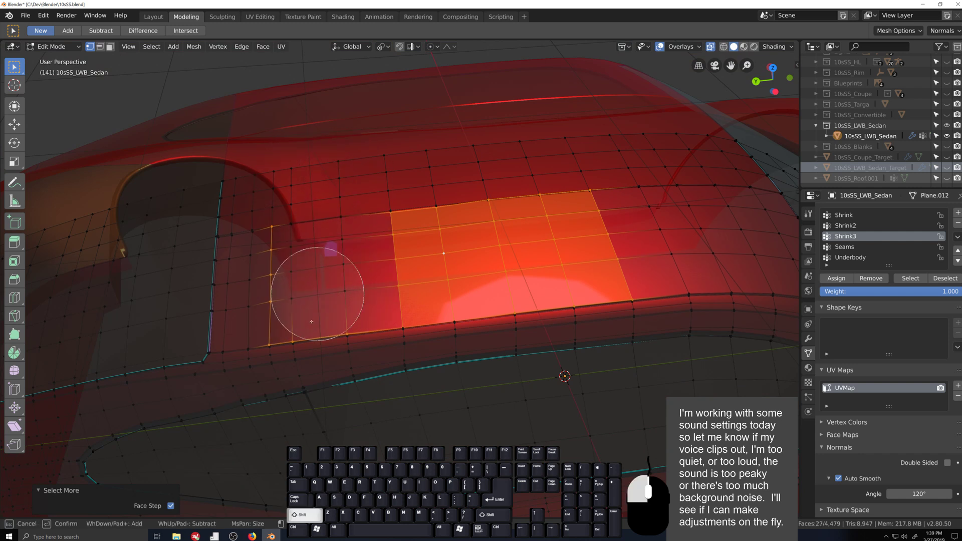
pyautogui.moveTo(519, 177)
pyautogui.keyDown('shift'); pyautogui.mouseDown()
pyautogui.moveTo(509, 185)
pyautogui.moveTo(614, 170)
pyautogui.moveTo(621, 318)
pyautogui.mouseUp(); pyautogui.keyUp('shift')
pyautogui.rightClick(609, 338)
# - Raise the selected roof strip beside the seam gap about 0.0047 m along global Z
pyautogui.moveTo(609, 338); pyautogui.dragTo(465, 271, button='middle')
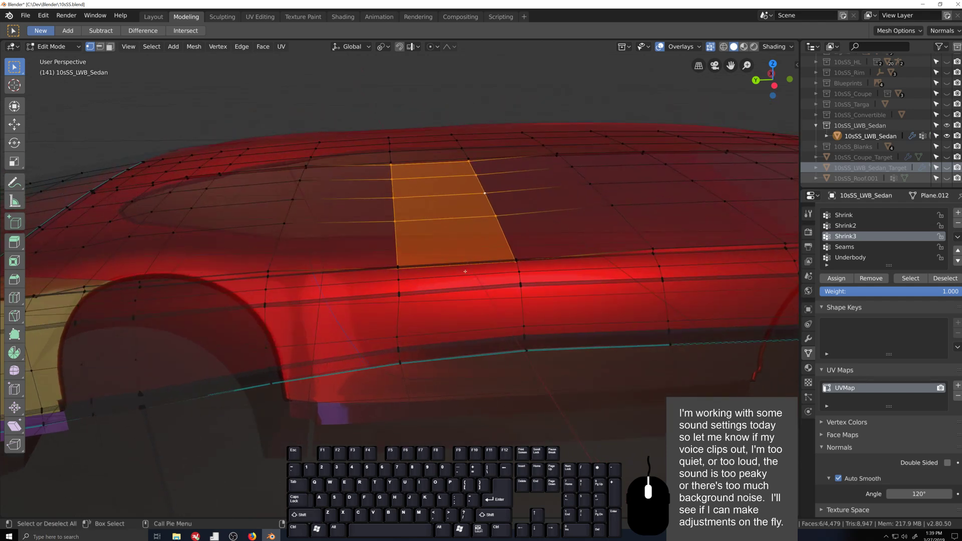
pyautogui.press('g')
pyautogui.press('z')
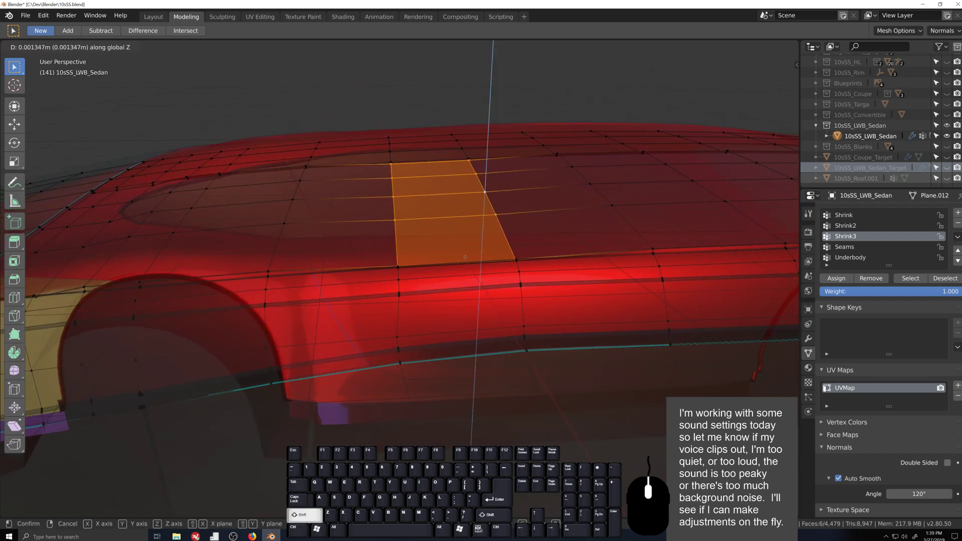
pyautogui.click(466, 235)
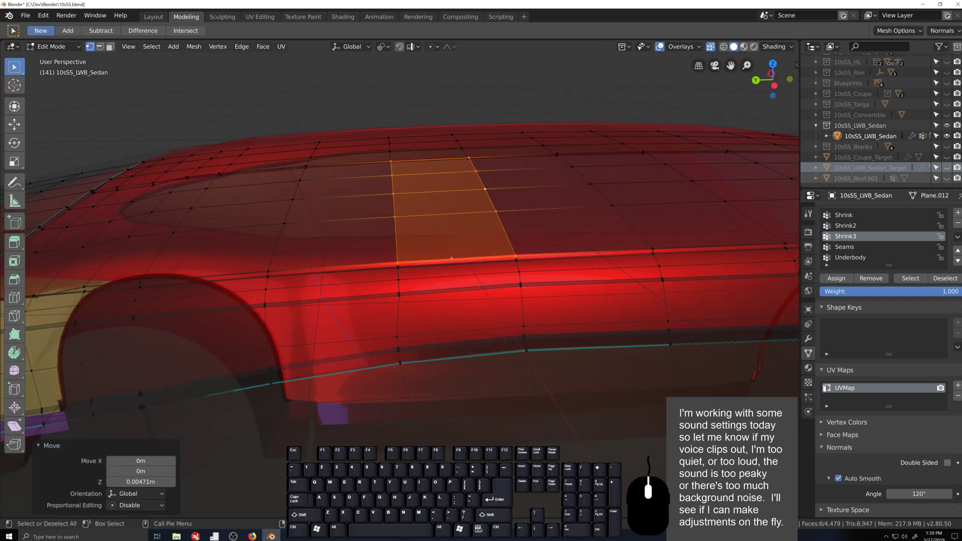
# - Select a vertex at the roof panel's rear end, grow the selection three times and deselect the row farthest from the side seam
pyautogui.moveTo(465, 235); pyautogui.dragTo(478, 323, button='middle')
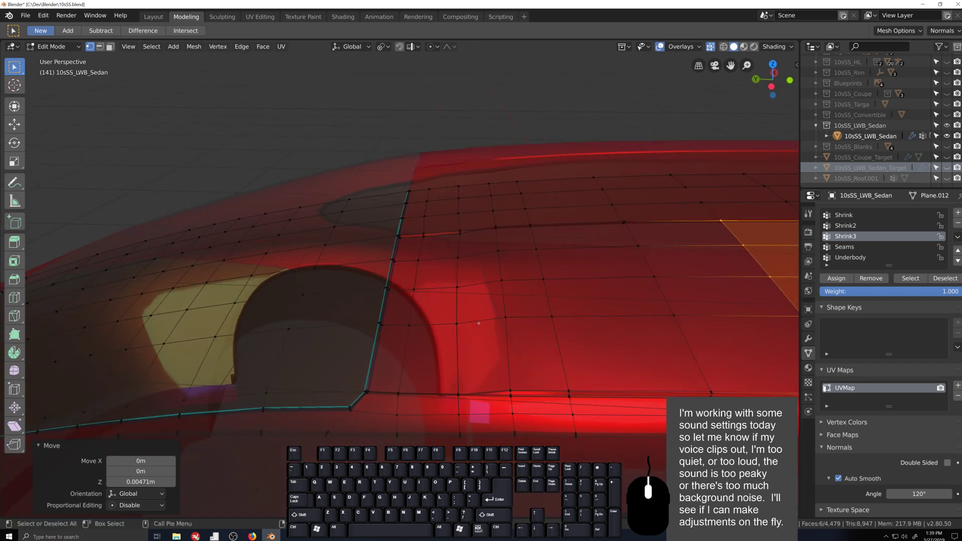
pyautogui.click(456, 286)
pyautogui.press('ctrl+KP_Add')
pyautogui.press('ctrl+KP_Add')
pyautogui.press('ctrl+KP_Add')
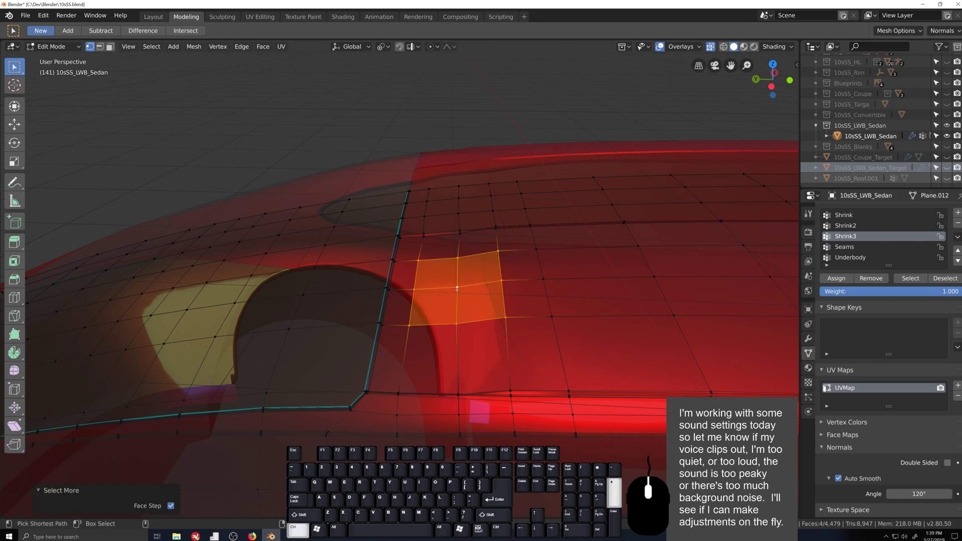
pyautogui.scroll(-2, 473, 290)
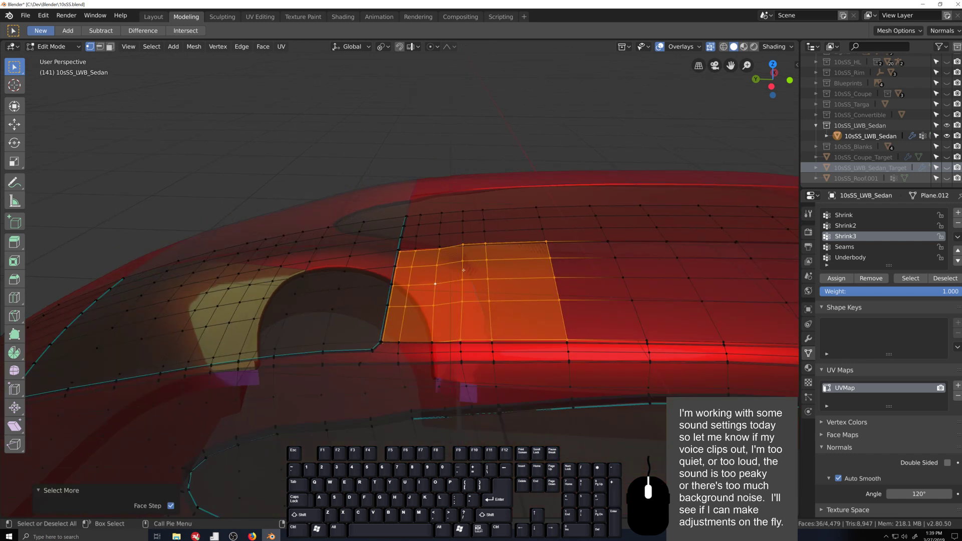
pyautogui.press('c')
pyautogui.moveTo(462, 230)
pyautogui.keyDown('shift'); pyautogui.mouseDown()
pyautogui.moveTo(498, 225)
pyautogui.moveTo(483, 344)
pyautogui.moveTo(547, 241)
pyautogui.mouseUp(); pyautogui.keyUp('shift')
pyautogui.rightClick(547, 241)
# - Raise the selected rear corner of the roof panel about 0.0057 m along global Z
pyautogui.scroll(4, 526, 261)
pyautogui.moveTo(486, 328); pyautogui.dragTo(483, 303, button='middle')
pyautogui.press('`')
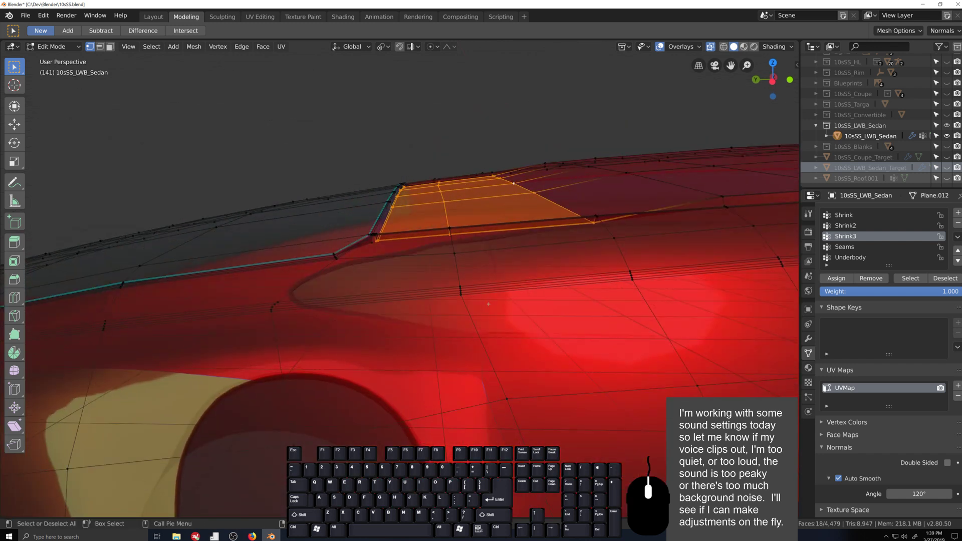
pyautogui.press('z')
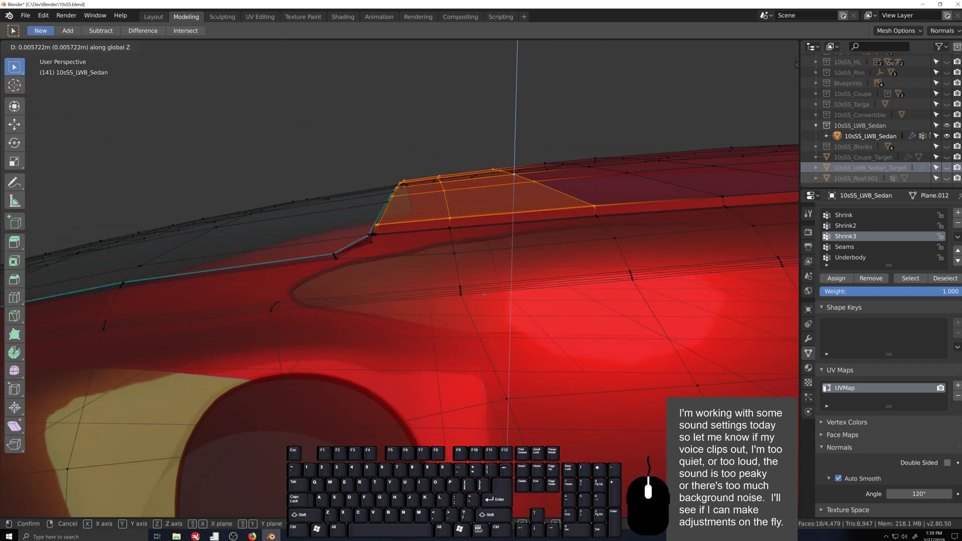
pyautogui.click(484, 294)
# - Examine the shaded roof panel and its seams with the rear window and body side in Object Mode
pyautogui.scroll(-7, 475, 314)
pyautogui.press('Tab')
pyautogui.scroll(3, 476, 313)
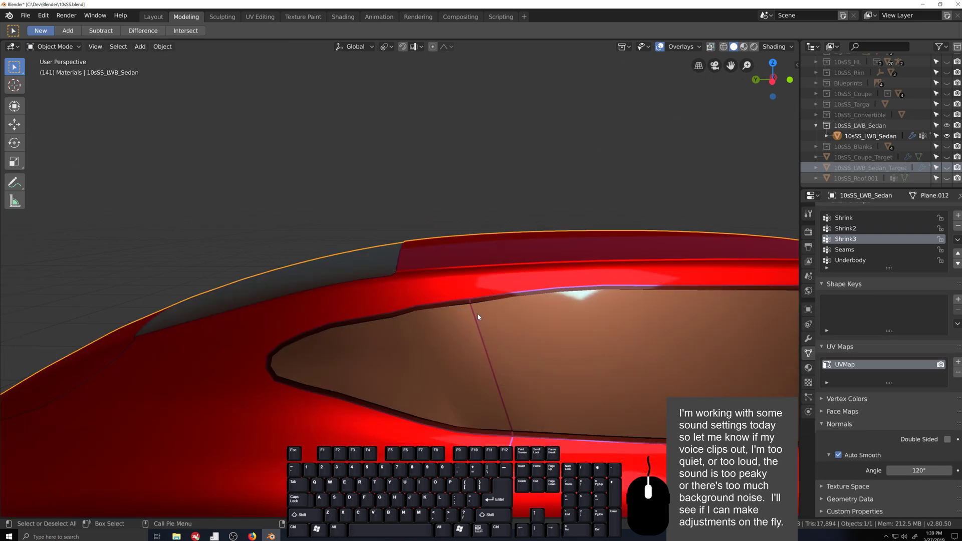
pyautogui.moveTo(477, 314); pyautogui.dragTo(447, 363, button='middle')
pyautogui.hotkey('shift', '`')
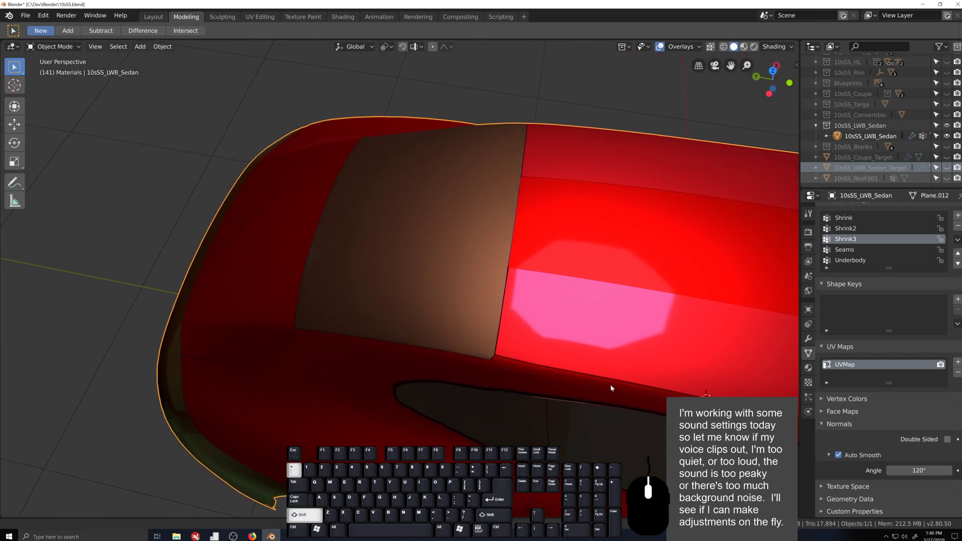
pyautogui.keyDown('shift'); pyautogui.moveTo(659, 390); pyautogui.dragTo(661, 389, button='middle'); pyautogui.keyUp('shift')
pyautogui.moveTo(351, 354)
pyautogui.keyDown('shift'); pyautogui.mouseDown(button='middle')
pyautogui.moveTo(623, 392)
pyautogui.moveTo(636, 385)
pyautogui.moveTo(605, 359)
pyautogui.moveTo(581, 374)
pyautogui.moveTo(679, 415)
pyautogui.mouseUp(button='middle'); pyautogui.keyUp('shift')
pyautogui.hotkey('shift', '`')
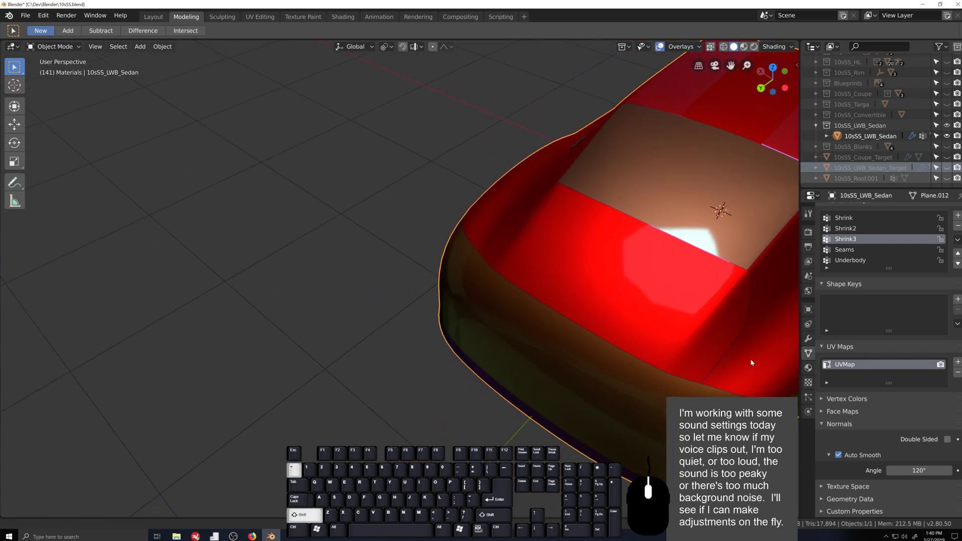
pyautogui.keyDown('shift'); pyautogui.moveTo(554, 348); pyautogui.dragTo(412, 434, button='middle'); pyautogui.keyUp('shift')
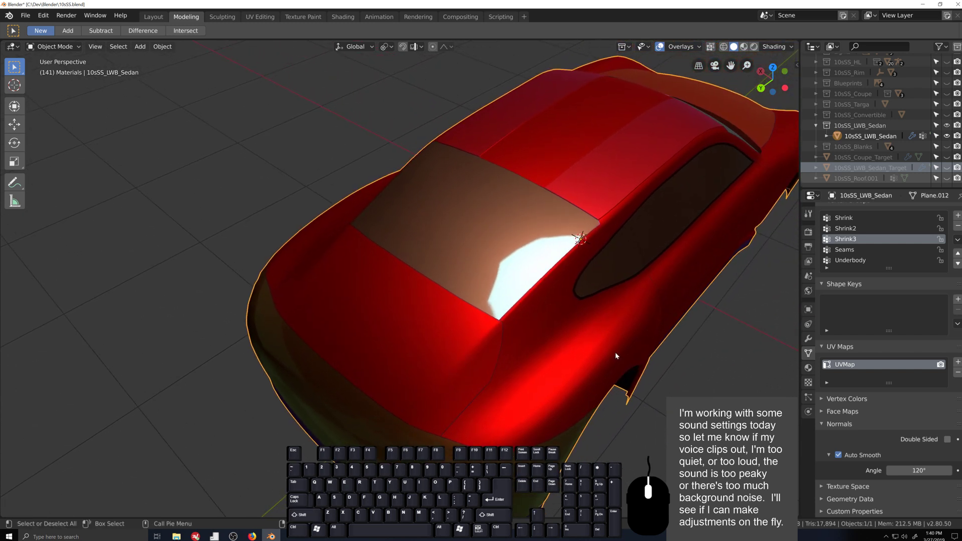
pyautogui.moveTo(615, 352); pyautogui.dragTo(588, 362, button='middle')
pyautogui.hotkey('shift', '`')
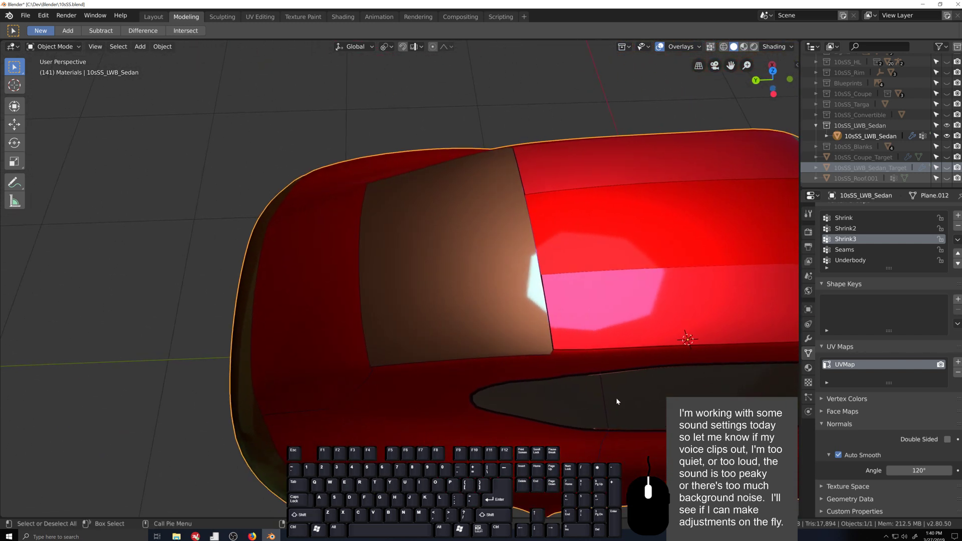
pyautogui.click(554, 404)
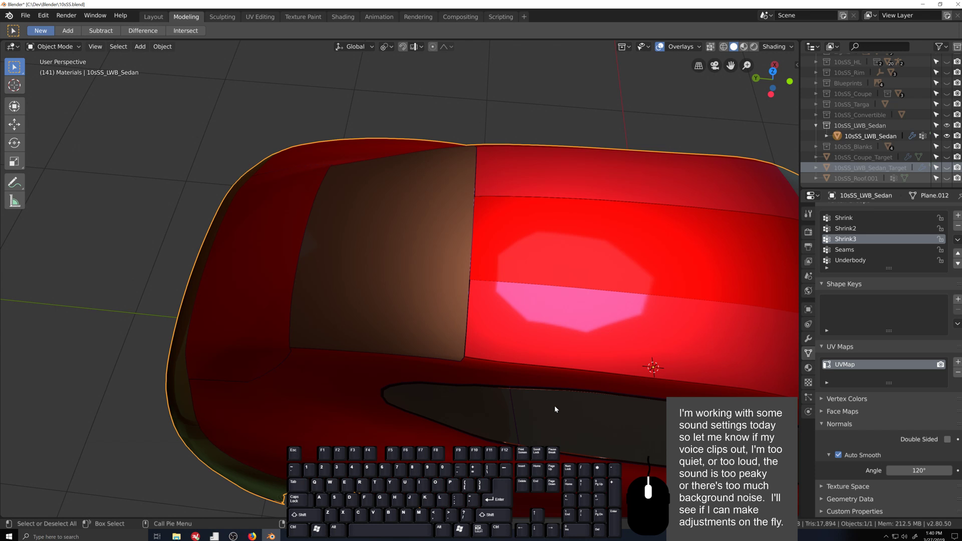
pyautogui.moveTo(554, 404); pyautogui.dragTo(559, 350, button='middle')
pyautogui.moveTo(518, 392); pyautogui.dragTo(526, 405, button='middle')
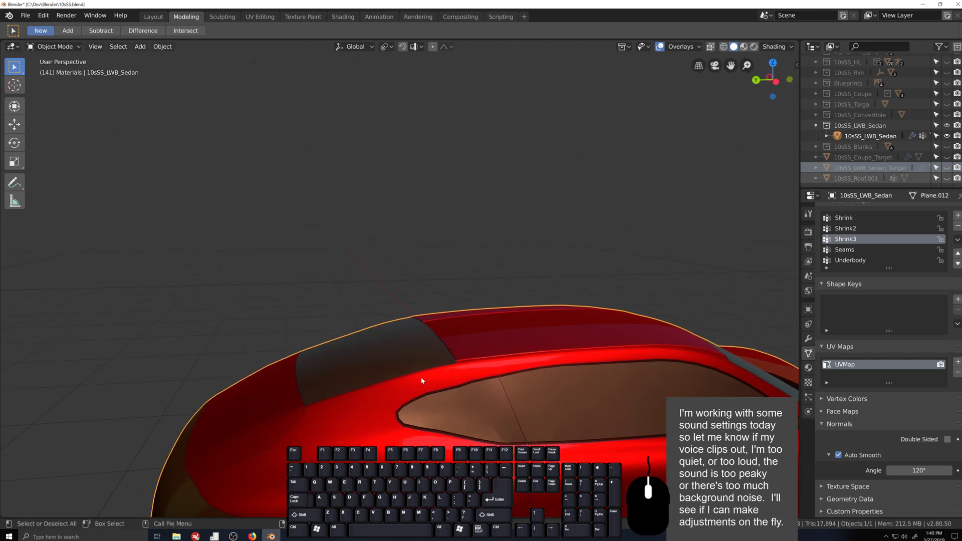
# - Check the roof panel's rear corner from low angles in both Edit Mode and Object Mode
pyautogui.moveTo(422, 380); pyautogui.dragTo(654, 337, button='middle')
pyautogui.press('Tab')
pyautogui.moveTo(460, 437)
pyautogui.mouseDown(button='middle')
pyautogui.moveTo(510, 403)
pyautogui.moveTo(530, 405)
pyautogui.moveTo(444, 438)
pyautogui.mouseUp(button='middle')
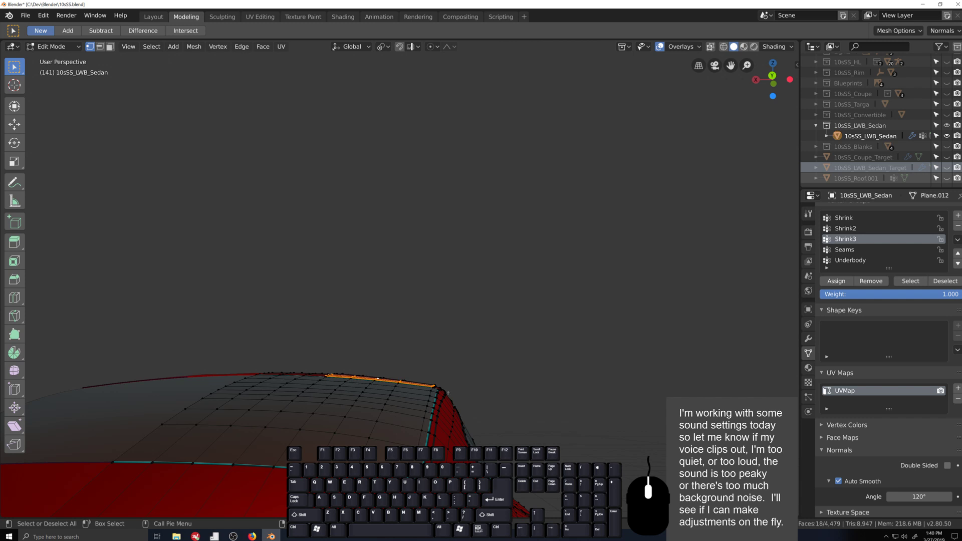
pyautogui.moveTo(435, 445); pyautogui.dragTo(530, 350, button='middle')
pyautogui.press('Tab')
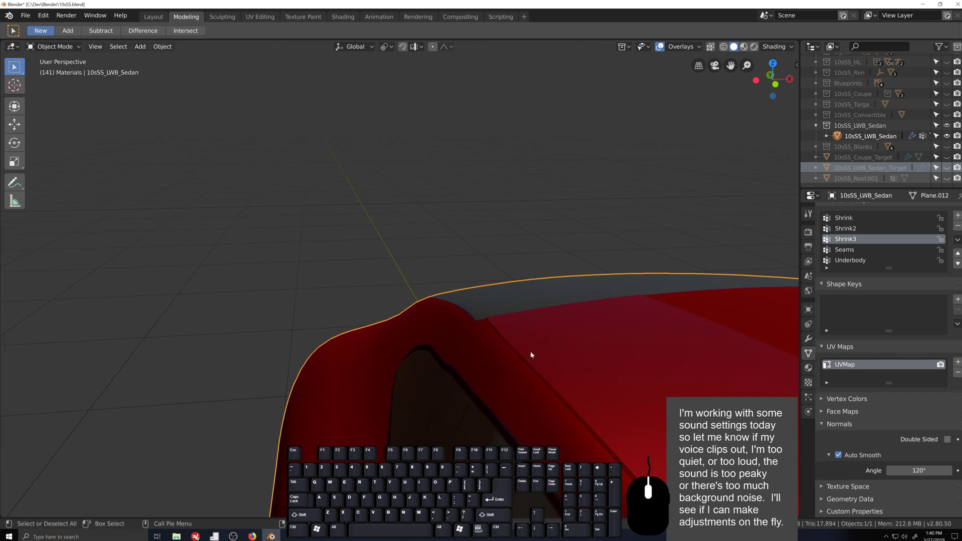
pyautogui.moveTo(437, 358); pyautogui.dragTo(413, 364, button='middle')
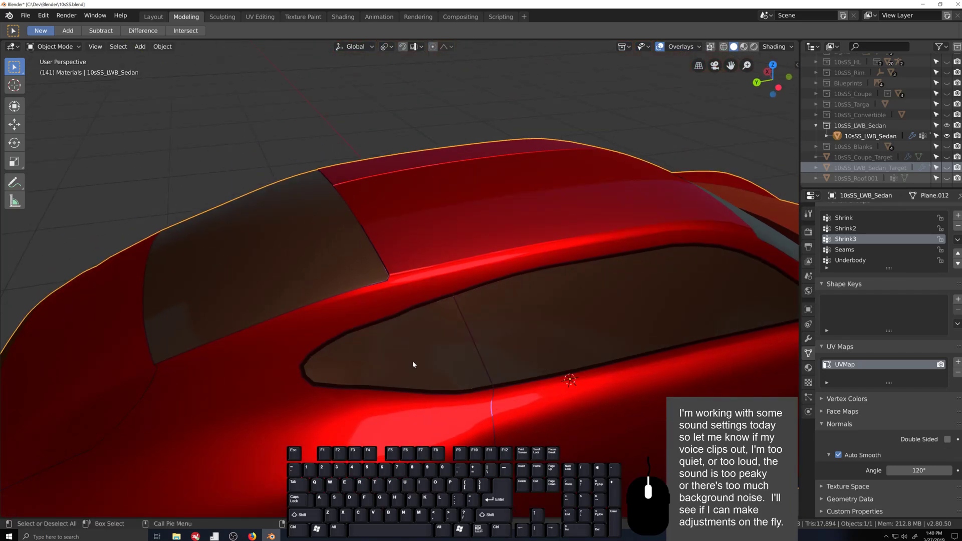
# - In left orthographic Edit Mode, replace the selection with the upper vertices of the rear door seam at the roof and window using circle select
pyautogui.press('ctrl+KP_3')
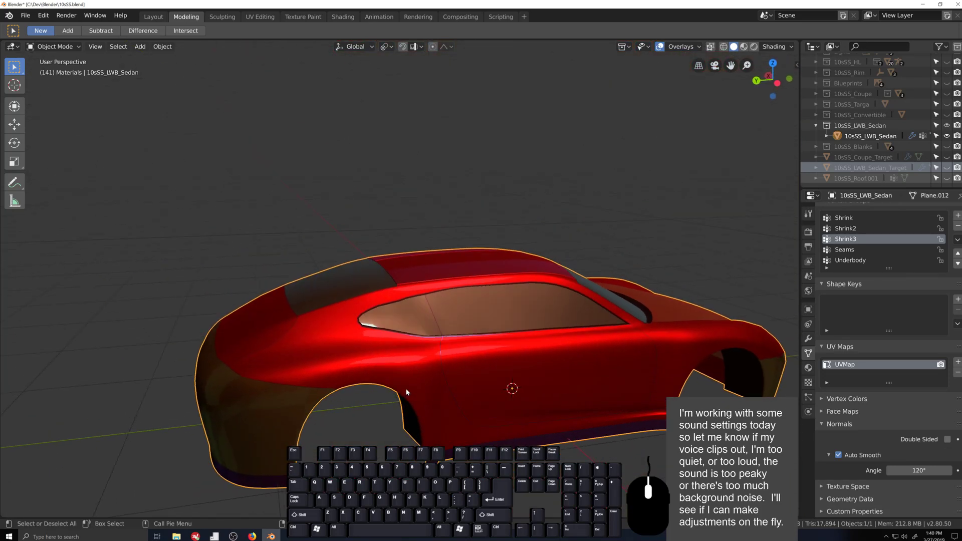
pyautogui.scroll(4, 462, 413)
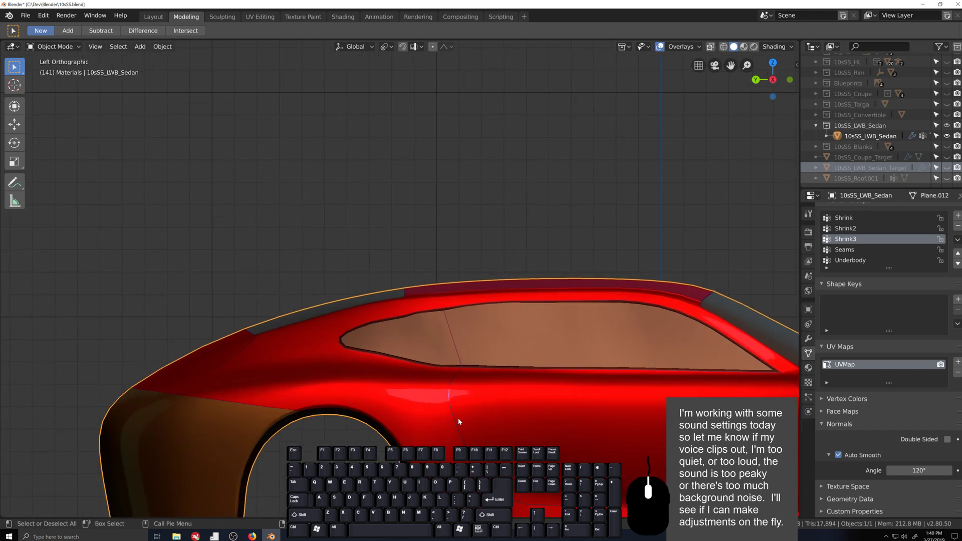
pyautogui.press('Tab')
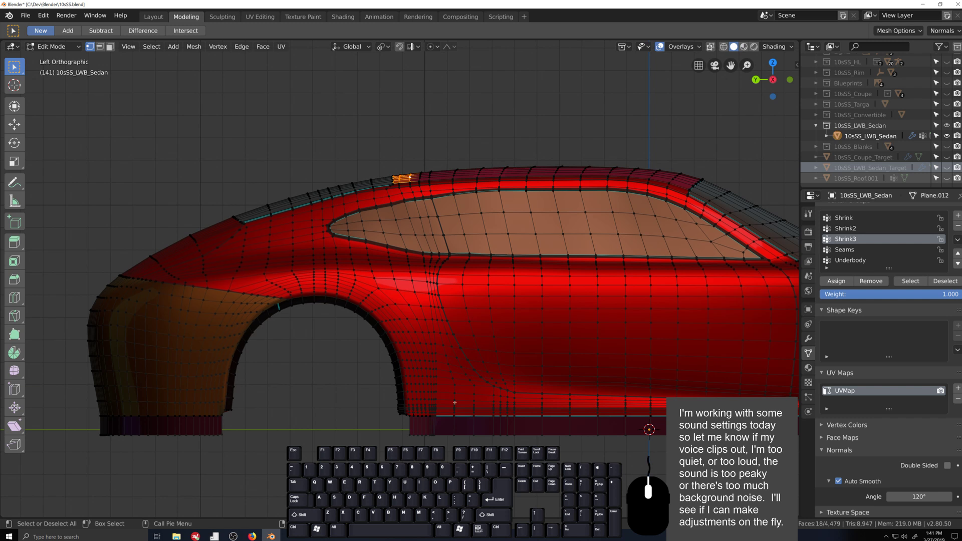
pyautogui.scroll(-4, 475, 412)
pyautogui.scroll(2, 416, 422)
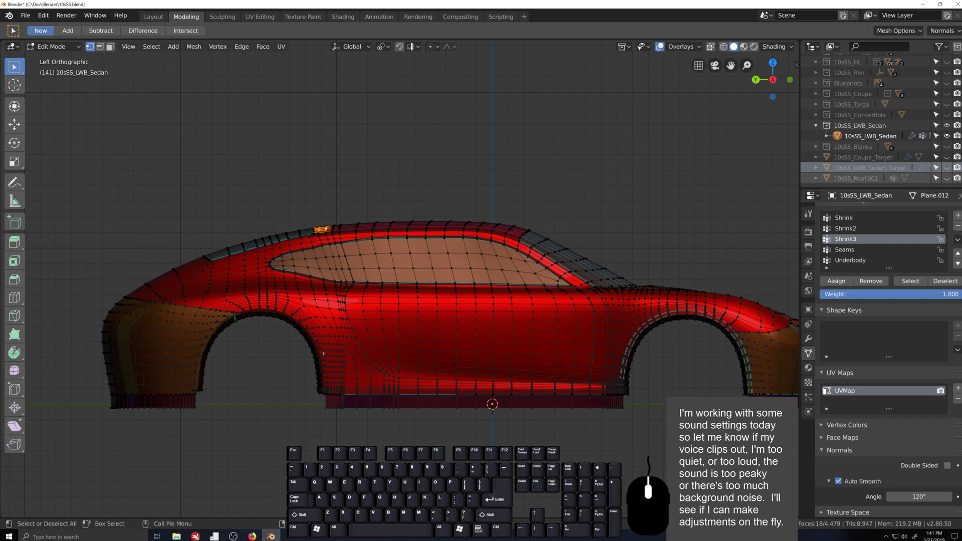
pyautogui.scroll(3, 323, 354)
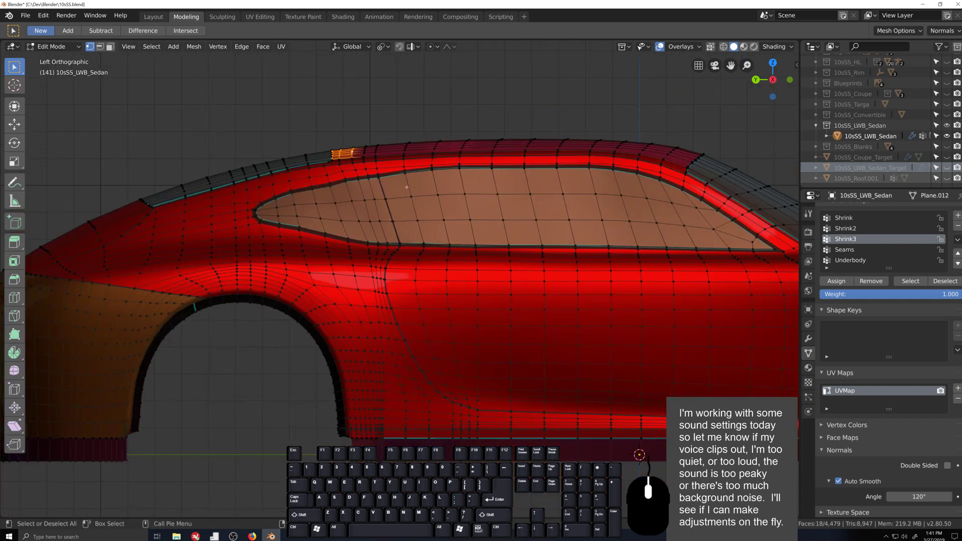
pyautogui.press('c')
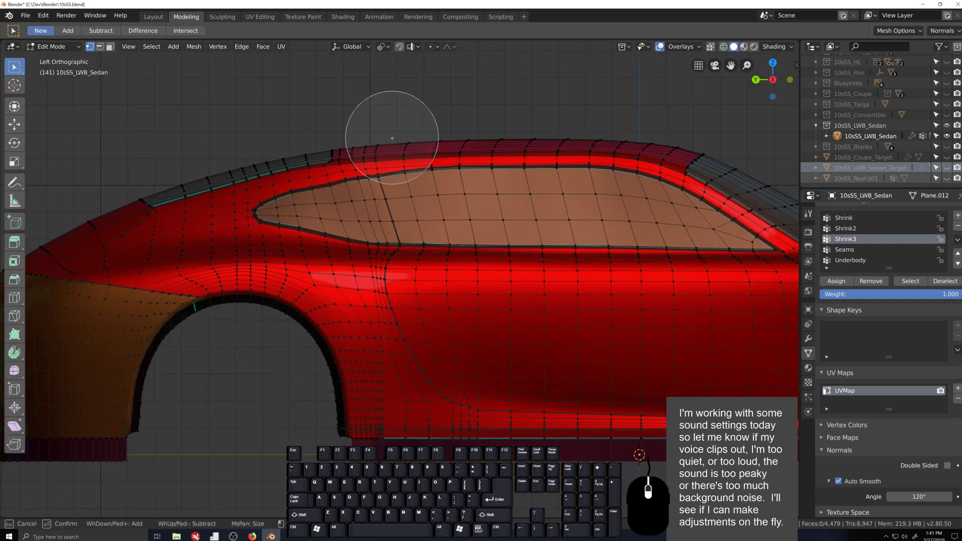
pyautogui.scroll(5, 392, 137)
pyautogui.moveTo(388, 140); pyautogui.dragTo(380, 156)
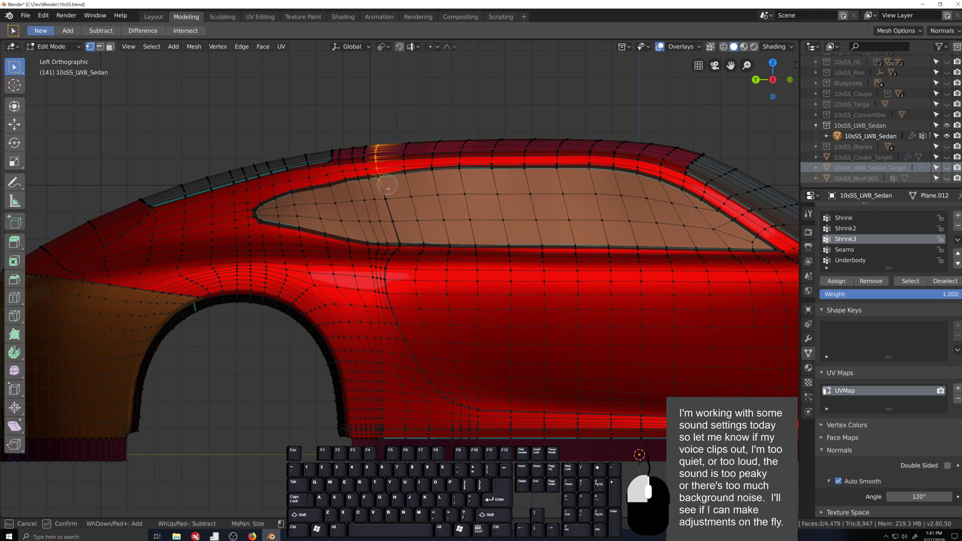
pyautogui.moveTo(388, 188); pyautogui.dragTo(389, 196)
pyautogui.press('Escape')
# - Enable X-ray and circle-select the whole door seam from the roof through the window and body side to the sill
pyautogui.hotkey('alt', 'z')
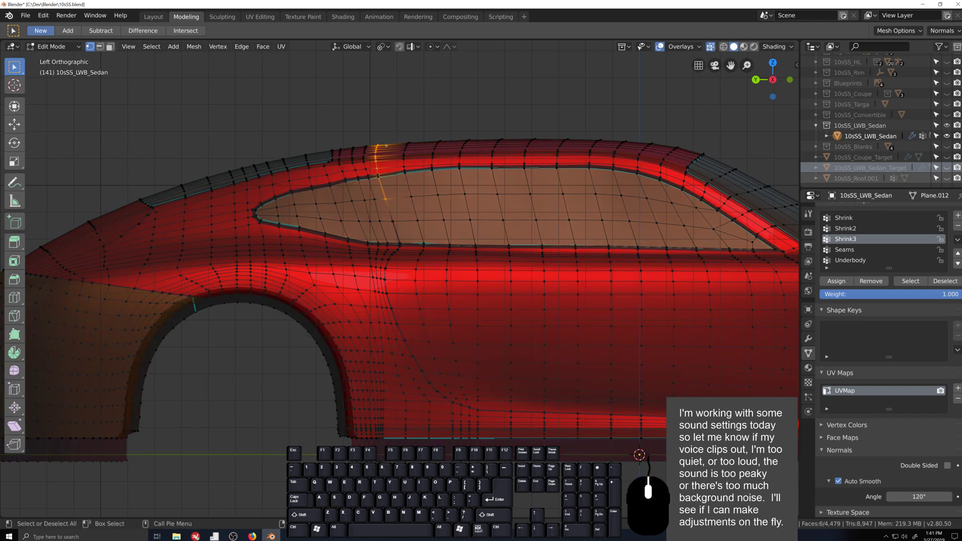
pyautogui.press('c')
pyautogui.moveTo(382, 153); pyautogui.dragTo(383, 170)
pyautogui.moveTo(395, 211); pyautogui.dragTo(405, 249)
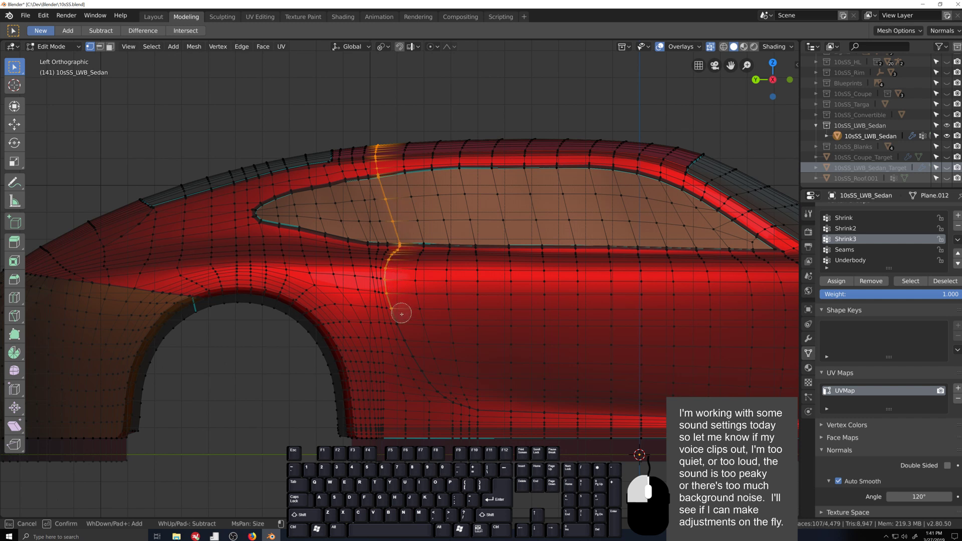
pyautogui.moveTo(401, 314); pyautogui.dragTo(421, 360)
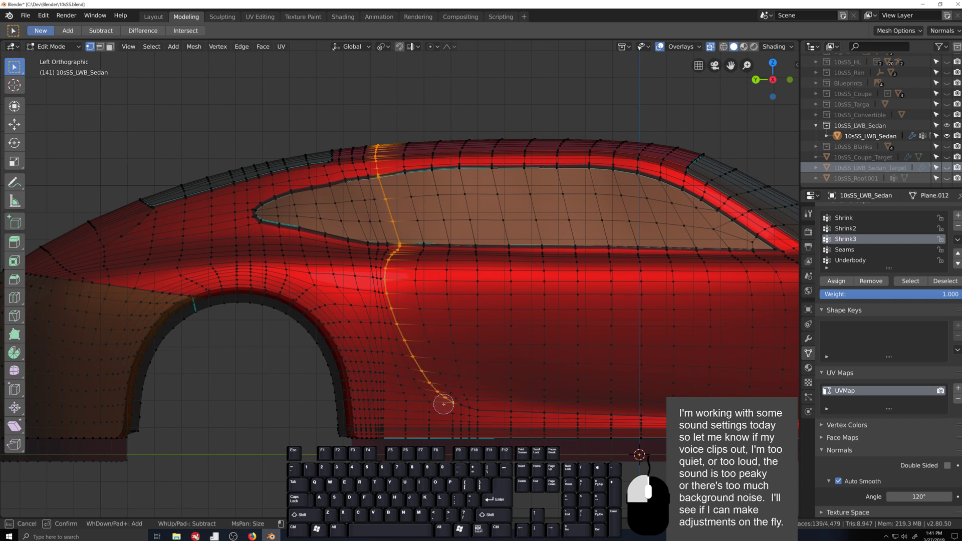
pyautogui.rightClick(472, 411)
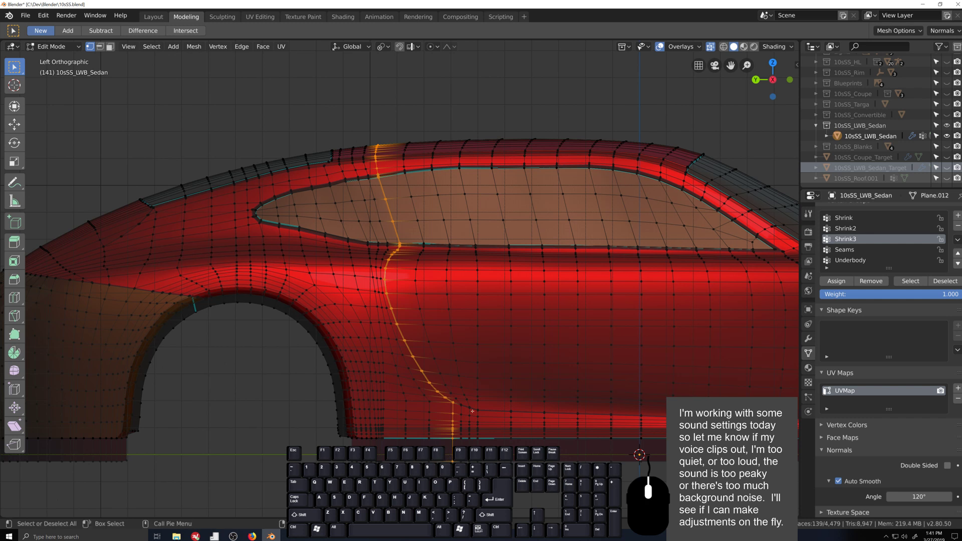
# - Enable proportional editing and move the whole rear door seam 0.13 m along Y toward the rear wheel arch with a proportional size of about 0.24
pyautogui.click(430, 46)
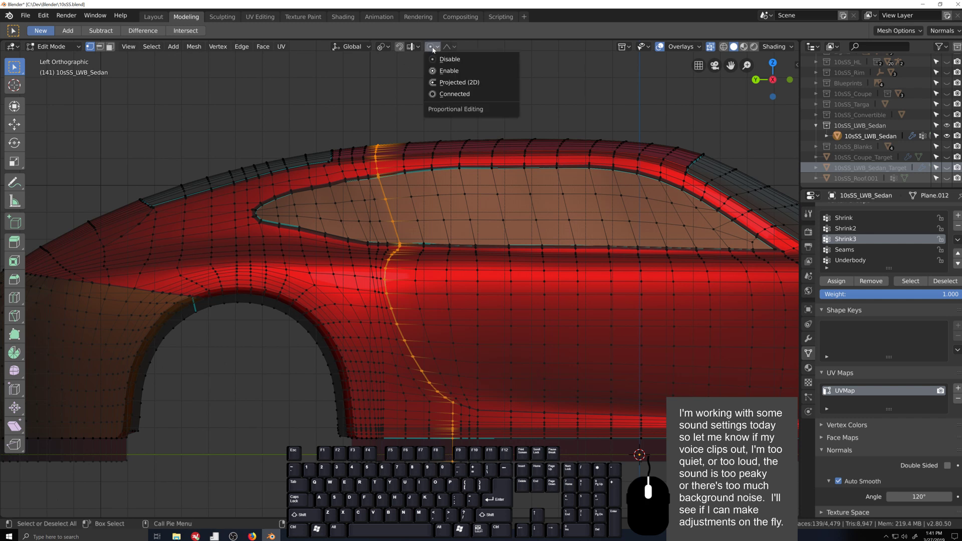
pyautogui.click(436, 72)
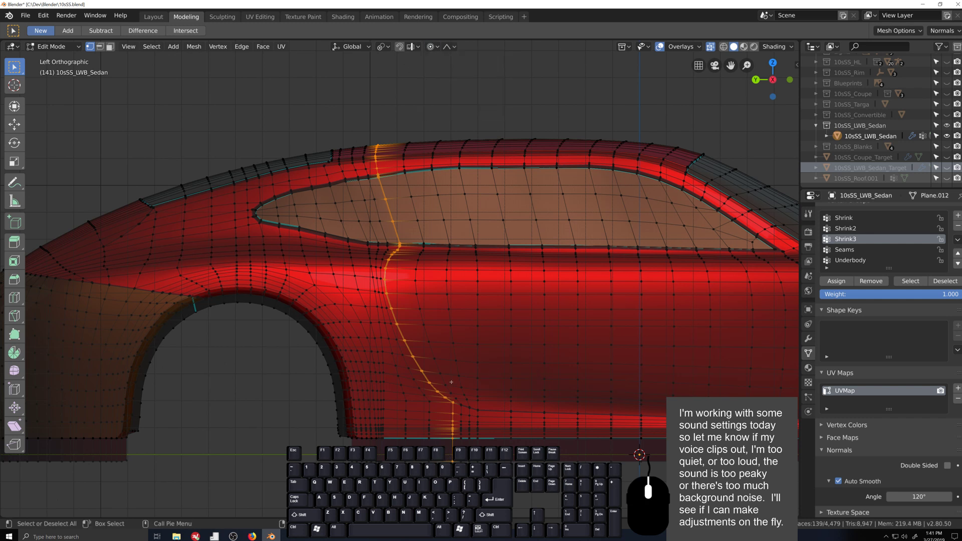
pyautogui.press('g')
pyautogui.press('y')
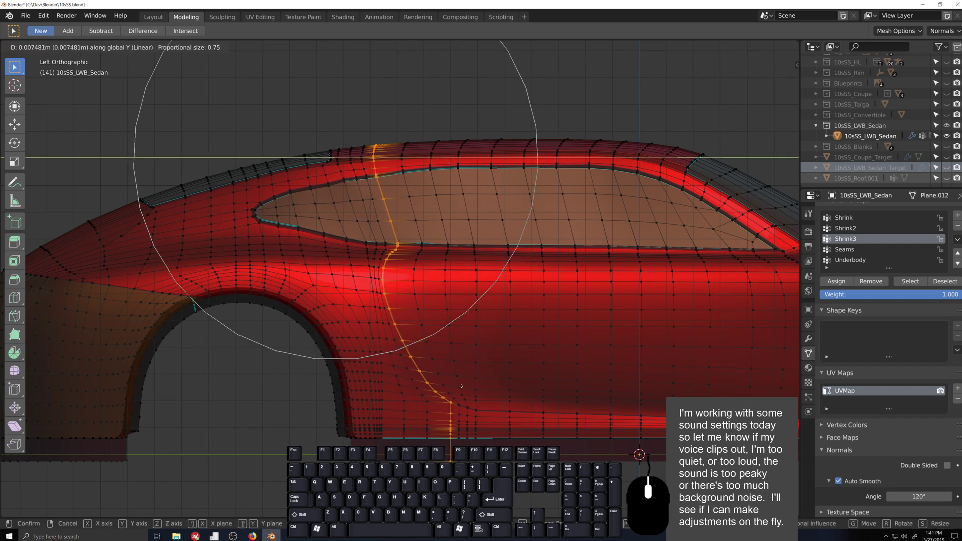
pyautogui.scroll(7, 458, 387)
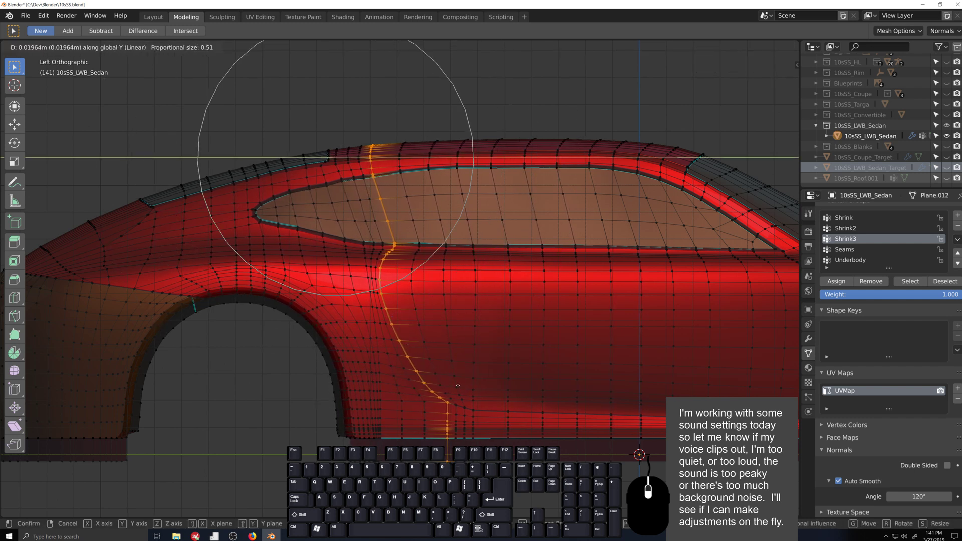
pyautogui.scroll(8, 448, 385)
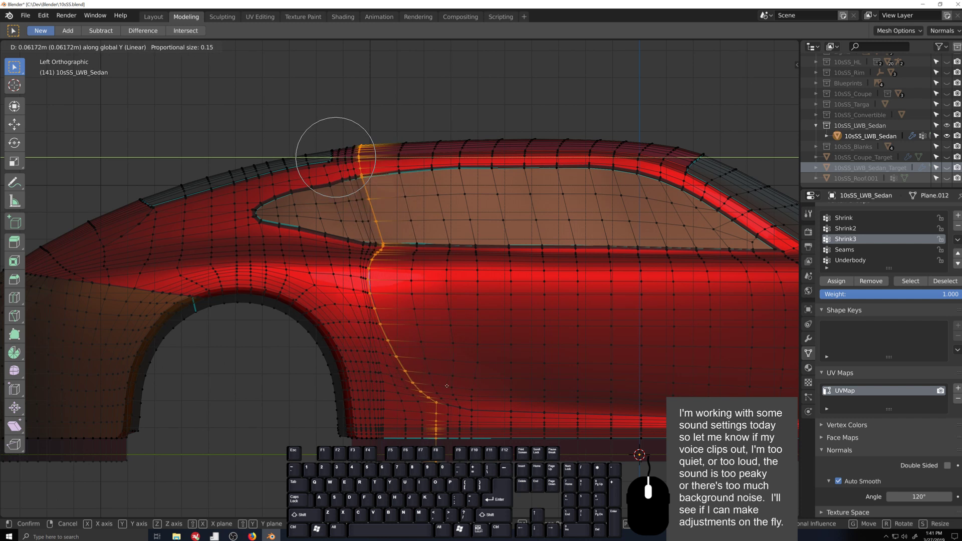
pyautogui.scroll(-1, 440, 386)
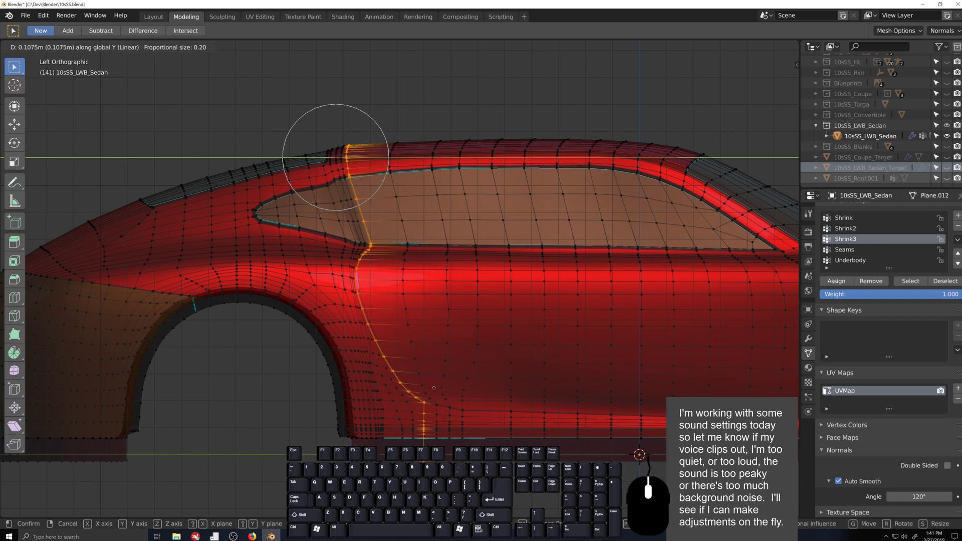
pyautogui.scroll(-1, 442, 388)
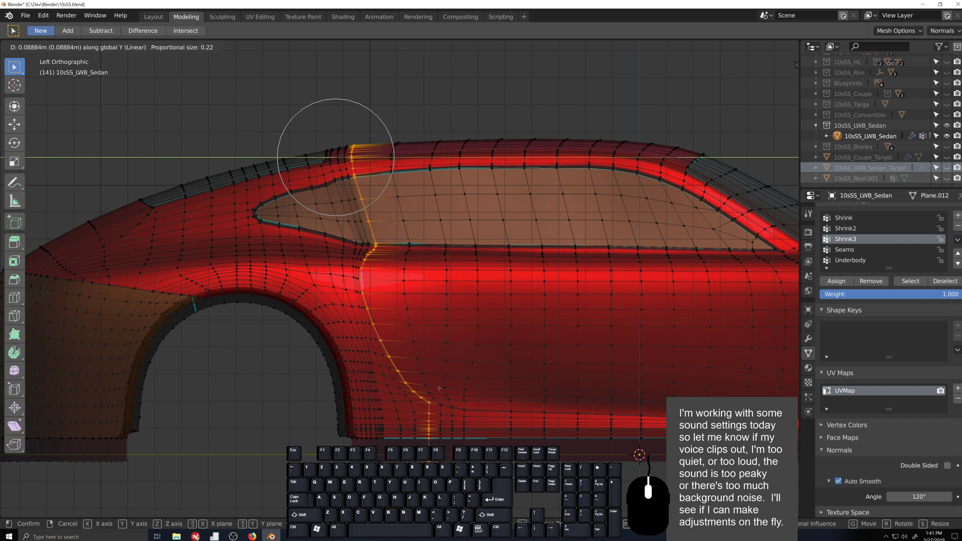
pyautogui.scroll(-1, 445, 388)
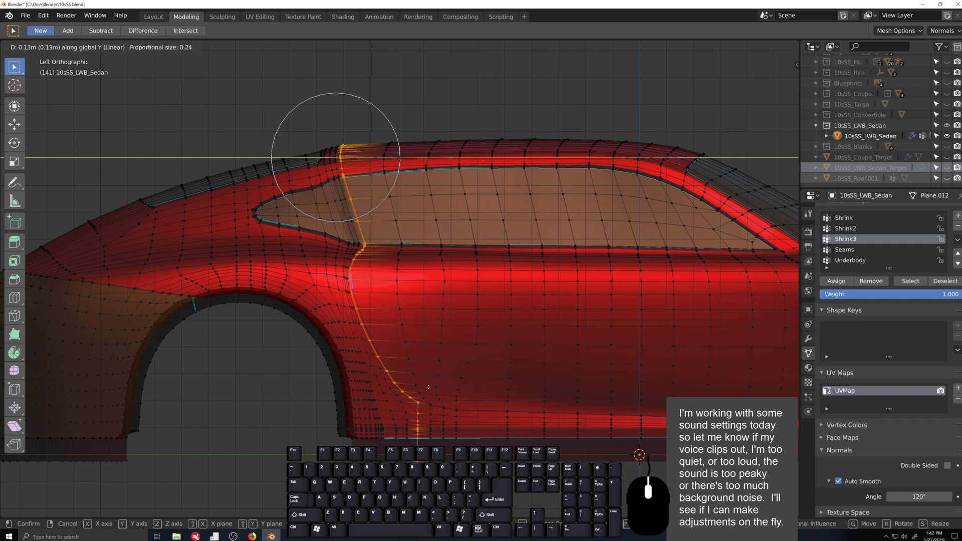
pyautogui.click(429, 387)
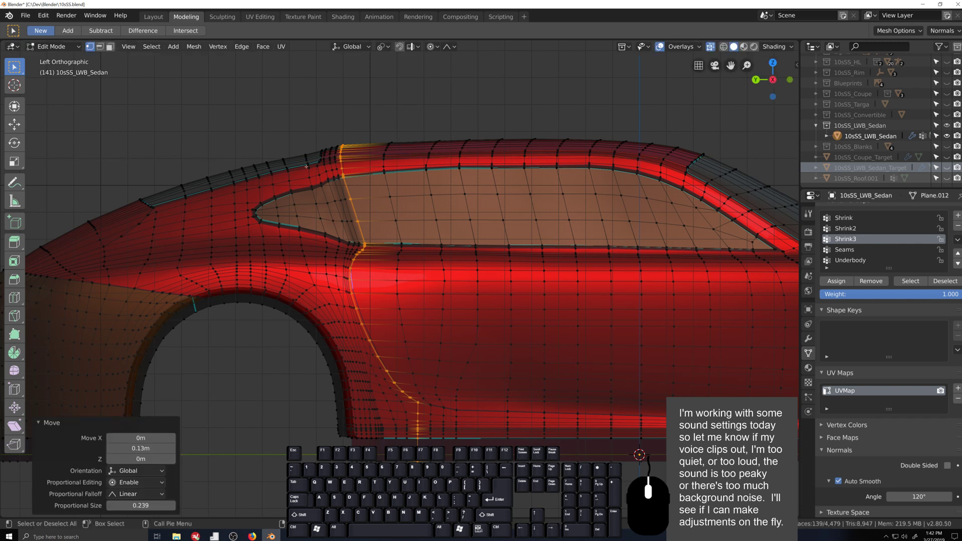
# - Inspect the moved seam around the roof and rear quarter window in Object Mode and Edit Mode
pyautogui.scroll(1, 306, 226)
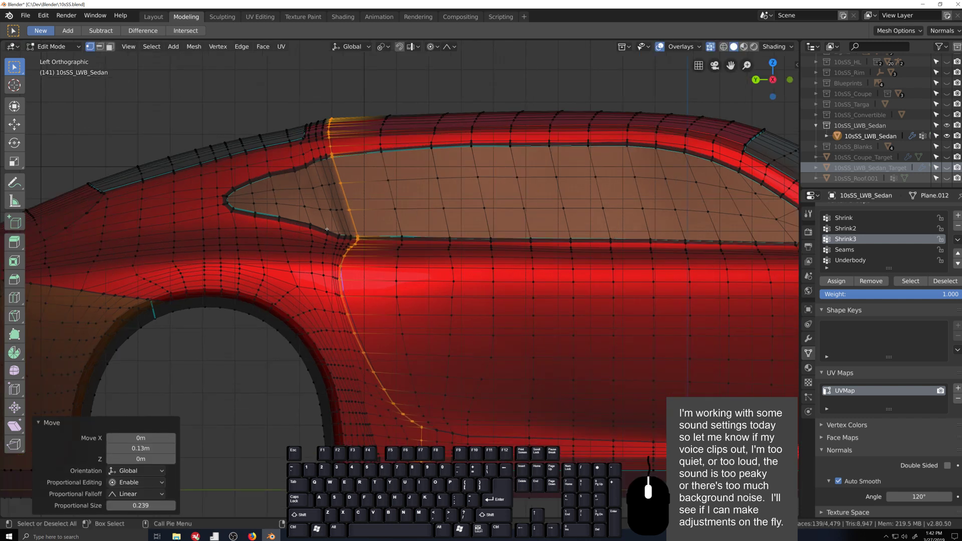
pyautogui.moveTo(327, 229); pyautogui.dragTo(445, 271, button='middle')
pyautogui.press('Tab')
pyautogui.press('`')
pyautogui.scroll(2, 430, 256)
pyautogui.keyDown('shift'); pyautogui.moveTo(385, 228); pyautogui.dragTo(506, 289, button='middle'); pyautogui.keyUp('shift')
pyautogui.scroll(3, 494, 234)
pyautogui.press('Tab')
pyautogui.scroll(-3, 489, 222)
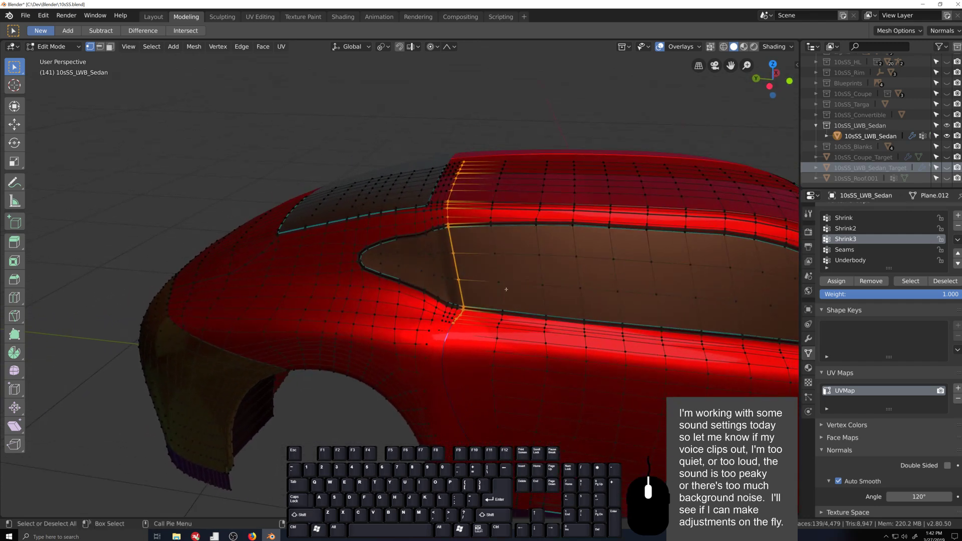
pyautogui.scroll(3, 506, 289)
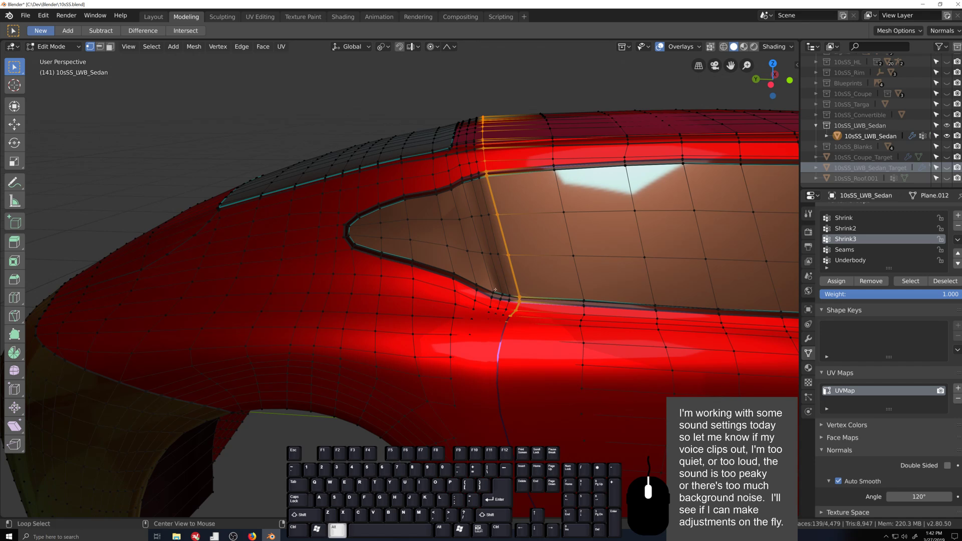
# - Enable X-ray and lasso-deselect the seam below the window, keeping only its roof and window vertices selected
pyautogui.hotkey('alt', 'z')
pyautogui.scroll(-5, 493, 295)
pyautogui.keyDown('ctrl'); pyautogui.moveTo(425, 281); pyautogui.dragTo(494, 431); pyautogui.keyUp('ctrl')
pyautogui.hotkey('shift', '`')
pyautogui.press('w')
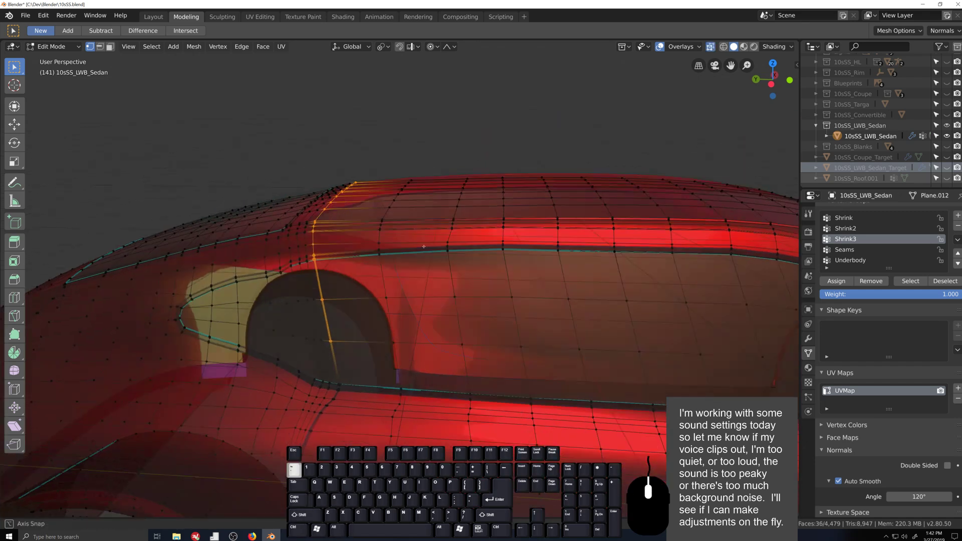
pyautogui.click(384, 265)
pyautogui.press('c')
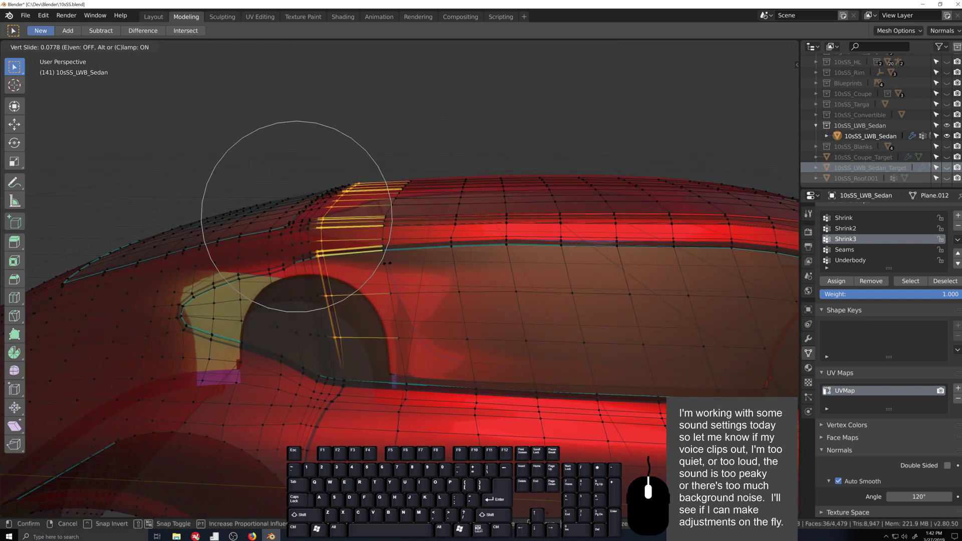
pyautogui.press('Escape')
pyautogui.hotkey('shift', '`')
pyautogui.click(366, 271)
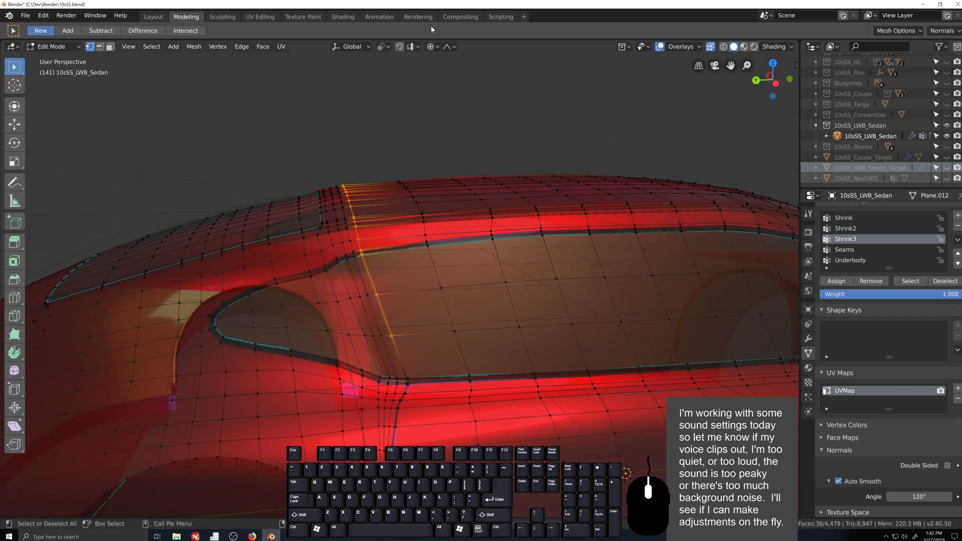
# - Move the seam's roof and window vertices about 0.031 m forward along Y with a proportional size of about 0.12
pyautogui.click(434, 49)
pyautogui.press('g')
pyautogui.press('y')
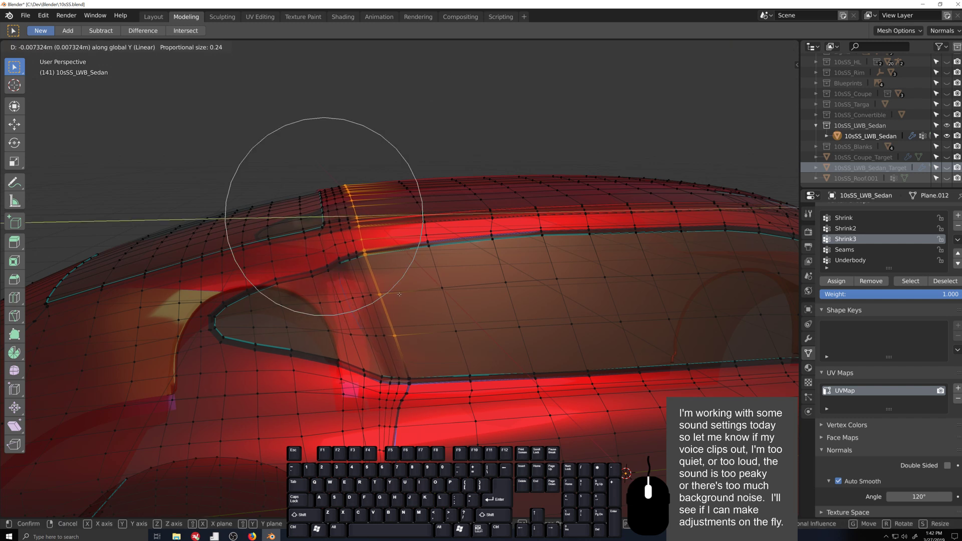
pyautogui.scroll(7, 404, 294)
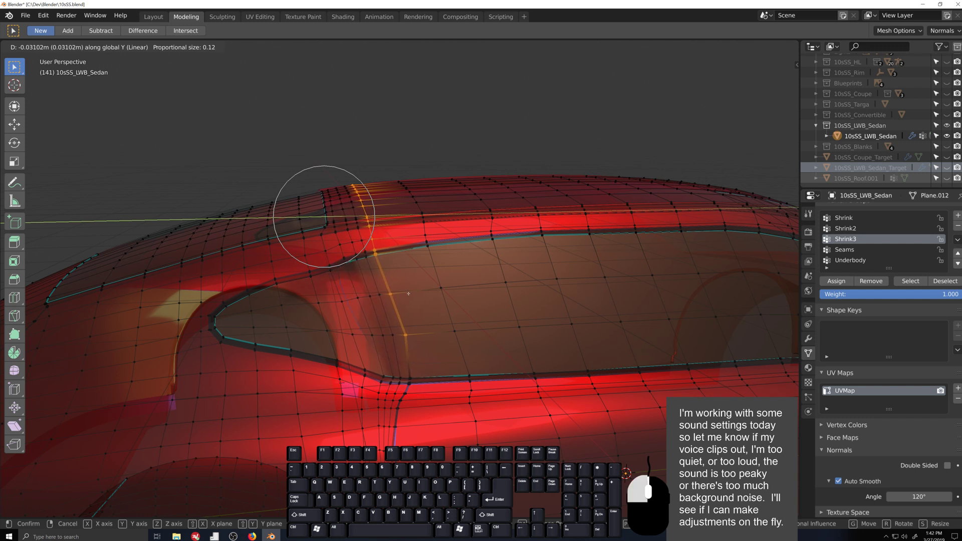
pyautogui.click(408, 294)
# - Deselect the seam's lower window vertex and move the rest about 0.029 m forward along Y with a proportional size of about 0.10
pyautogui.press('g')
pyautogui.press('y')
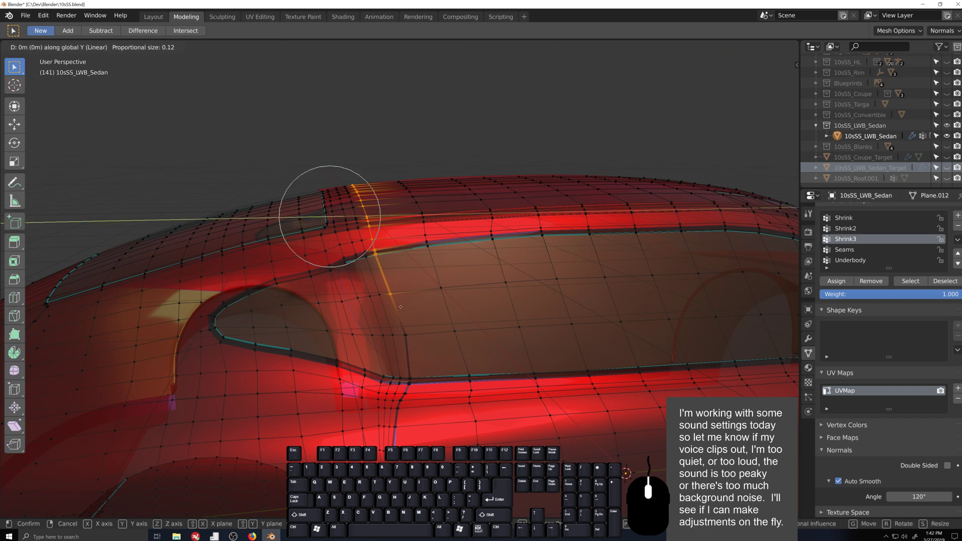
pyautogui.scroll(2, 412, 305)
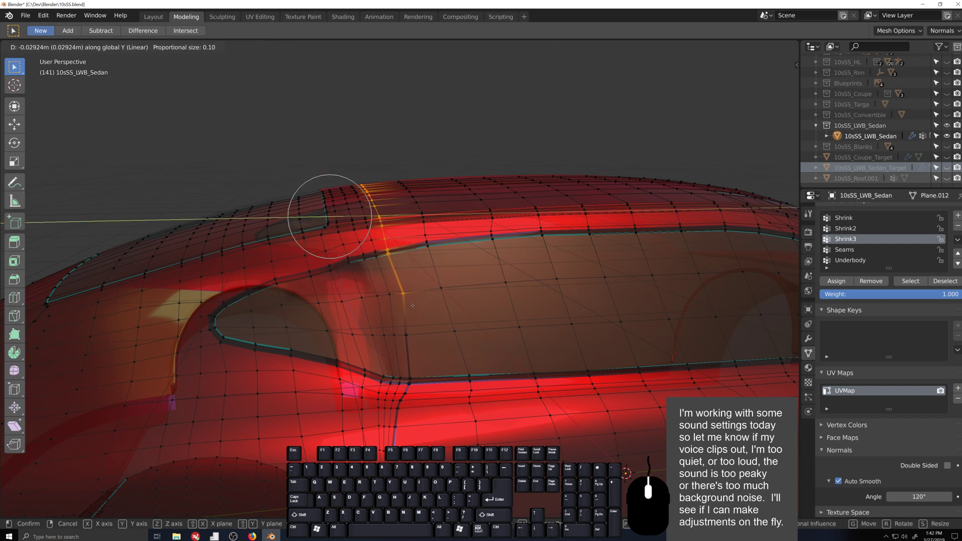
pyautogui.click(412, 305)
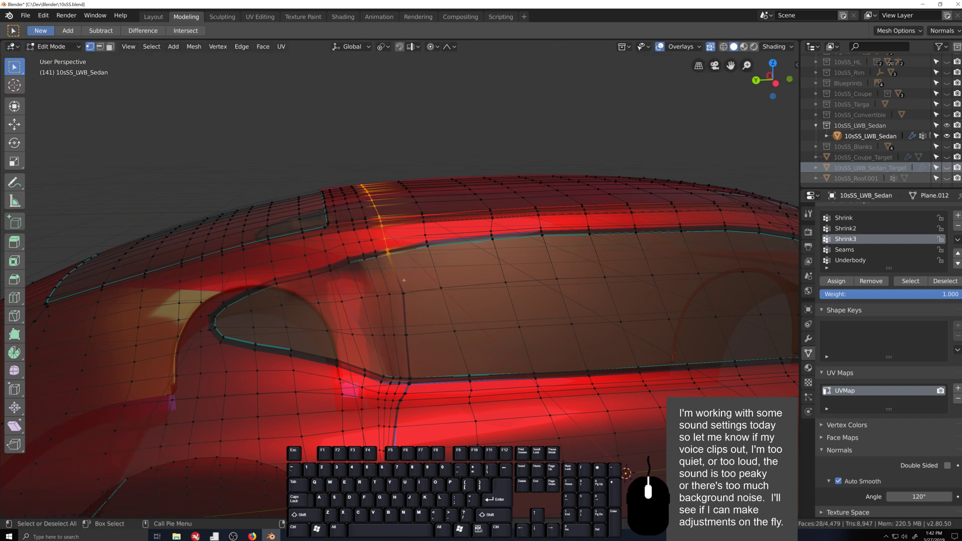
# - Deselect the remaining window vertex and move the seam's roof portion about 0.024 m forward along Y
pyautogui.press('g')
pyautogui.press('y')
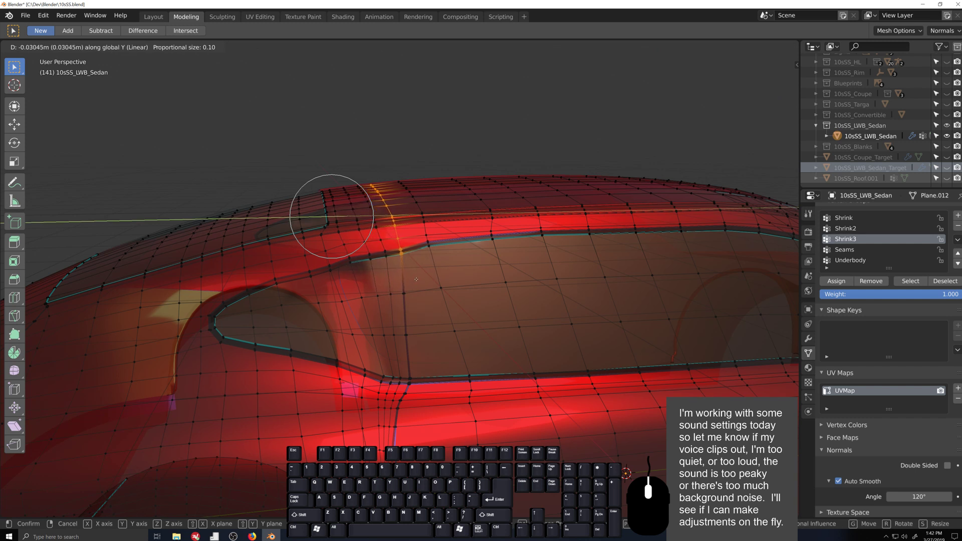
pyautogui.click(415, 278)
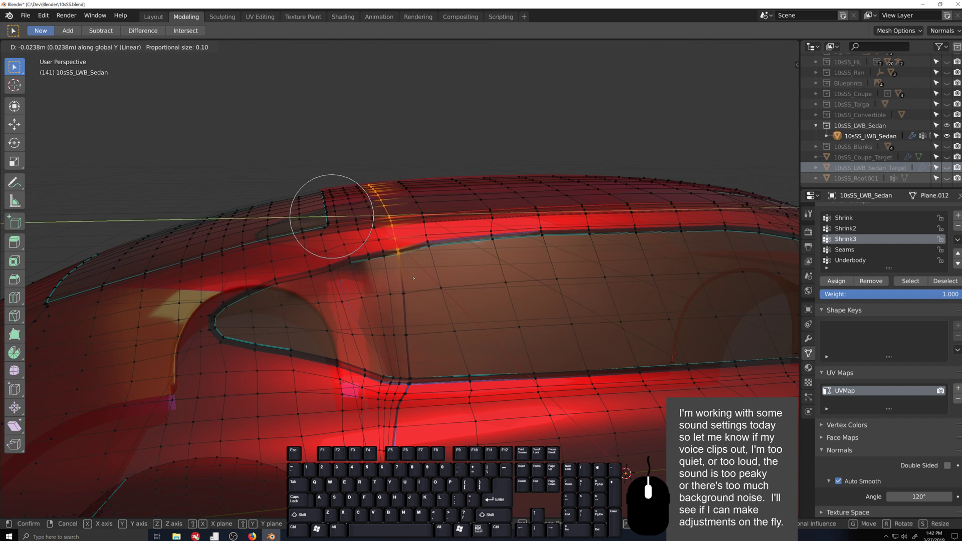
# - Examine the body side, door seam and sill from several angles in Object Mode and Edit Mode
pyautogui.scroll(-5, 398, 355)
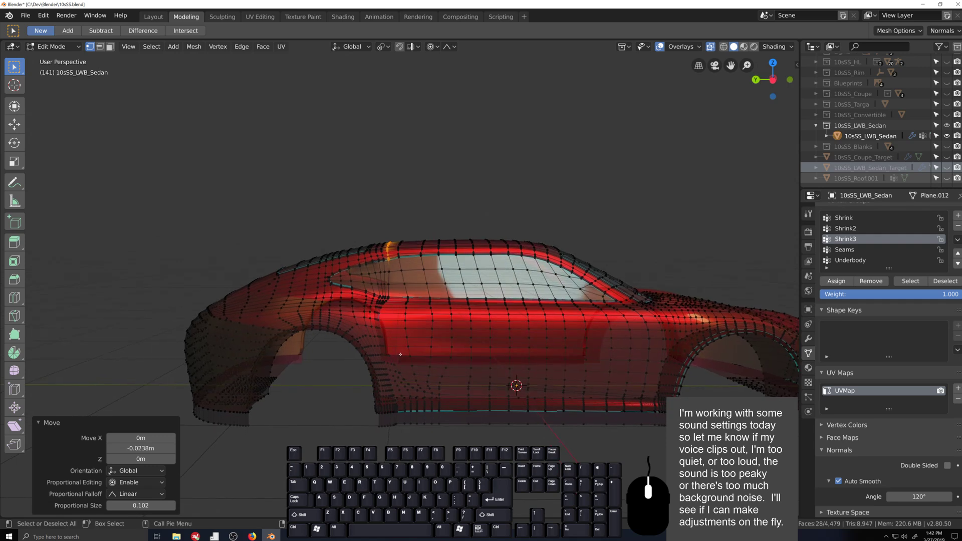
pyautogui.press('Tab')
pyautogui.moveTo(408, 359); pyautogui.dragTo(504, 357, button='middle')
pyautogui.scroll(5, 433, 396)
pyautogui.scroll(-10, 496, 419)
pyautogui.press('Tab')
pyautogui.scroll(8, 530, 323)
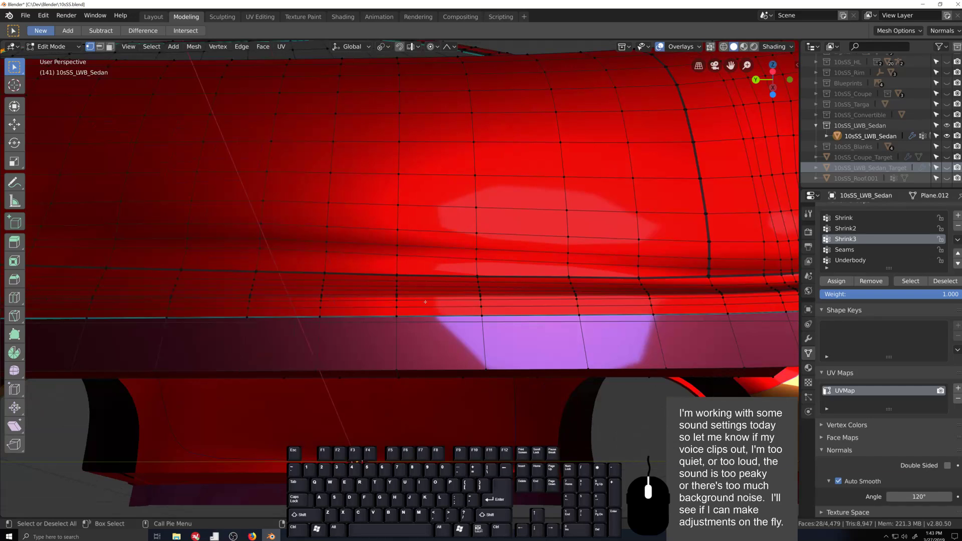
pyautogui.moveTo(425, 302); pyautogui.dragTo(449, 309, button='middle')
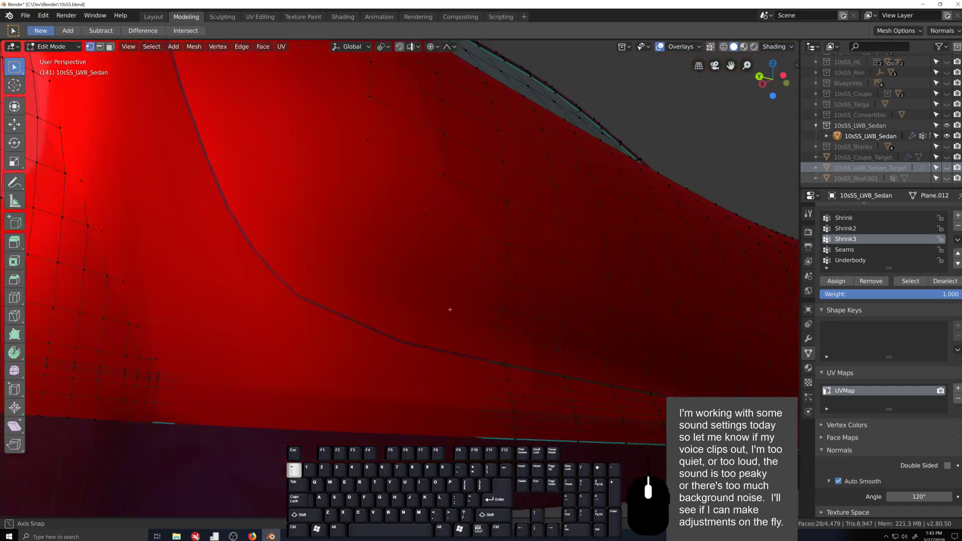
pyautogui.scroll(-6, 449, 309)
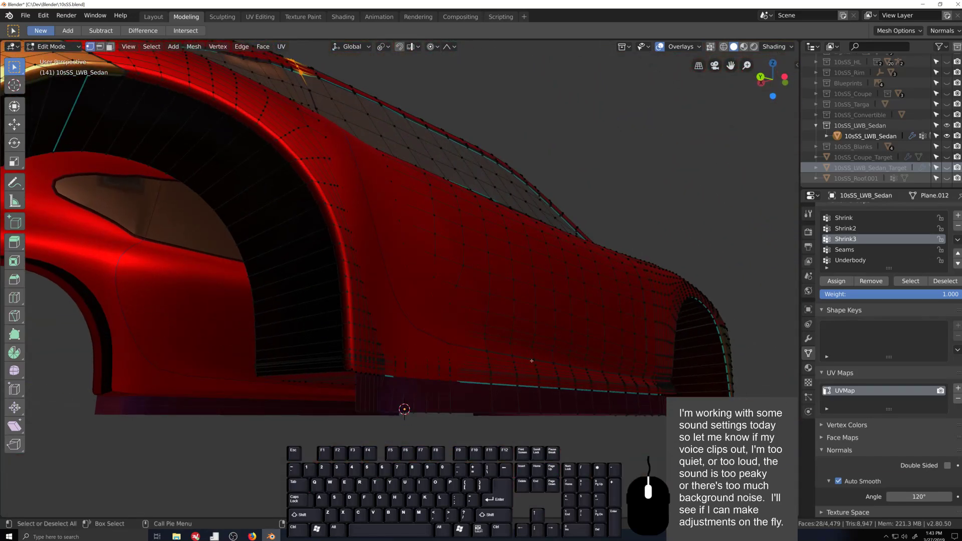
pyautogui.scroll(-5, 520, 376)
pyautogui.moveTo(521, 375); pyautogui.dragTo(506, 366, button='middle')
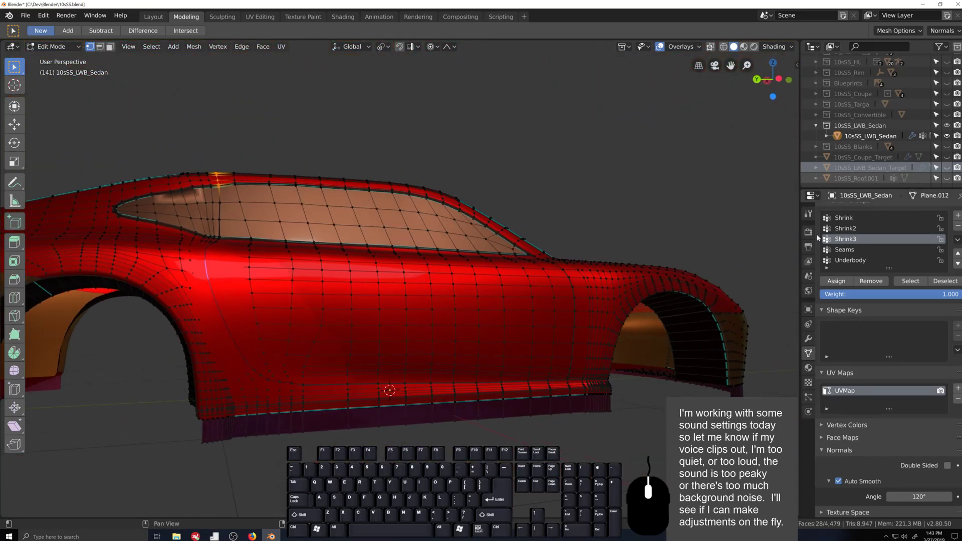
# - Hide the 10sSS_LWB_Sedan body, show 10sSS_Coupe_Target and examine the target's side surface
pyautogui.click(947, 136)
pyautogui.click(946, 157)
pyautogui.scroll(-3, 381, 386)
pyautogui.moveTo(381, 385); pyautogui.dragTo(561, 352, button='middle')
pyautogui.scroll(4, 357, 406)
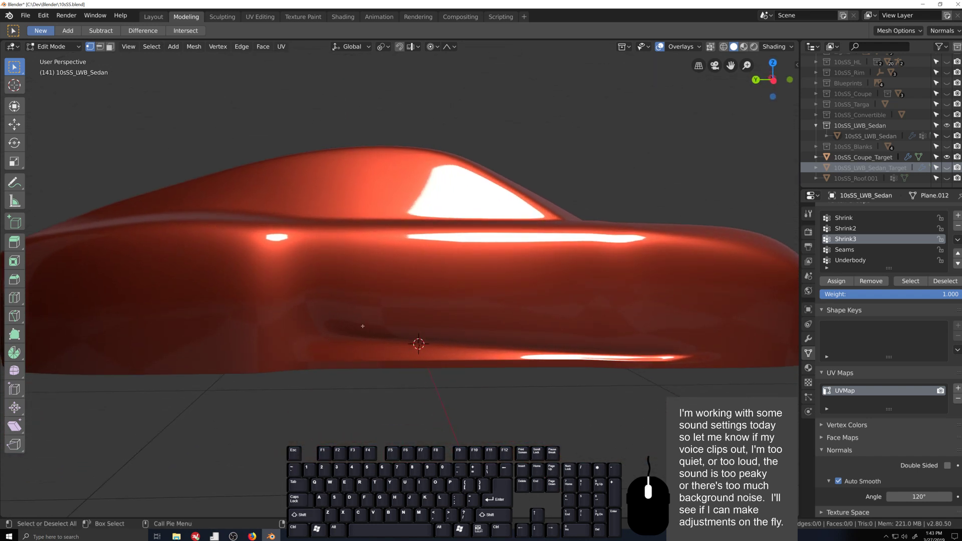
pyautogui.scroll(-3, 363, 327)
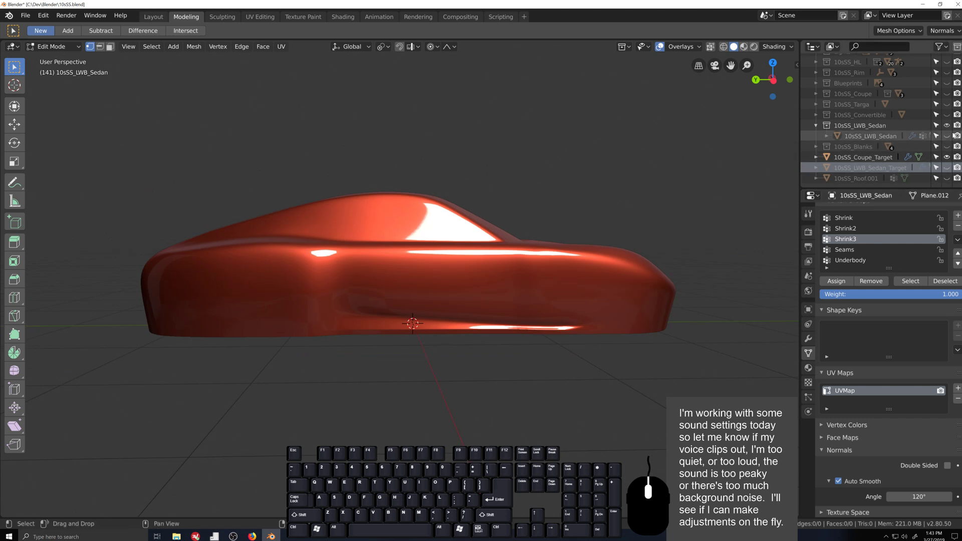
# - Compare 10sSS_LWB_Sedan_Target with 10sSS_Coupe_Target by toggling visibility, leaving only the sedan target shown
pyautogui.click(946, 168)
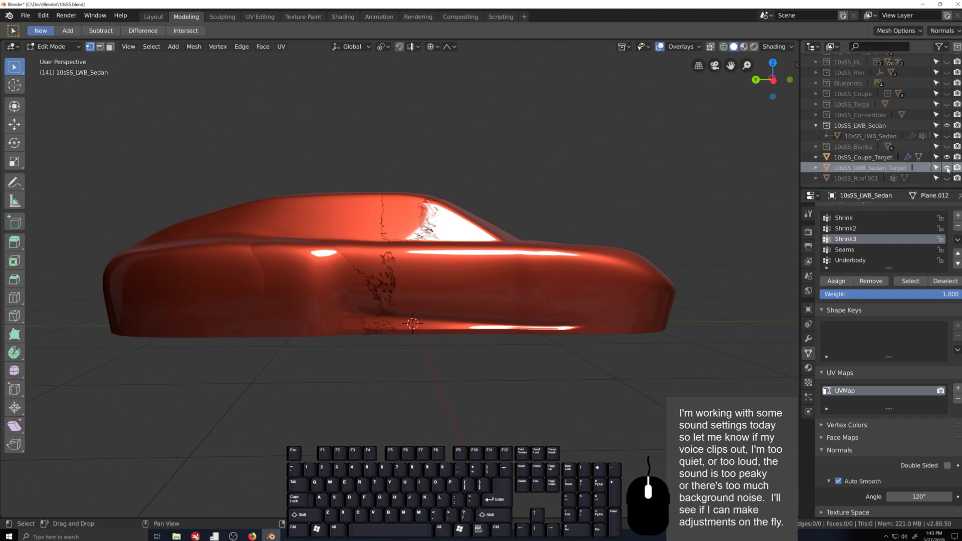
pyautogui.click(946, 168)
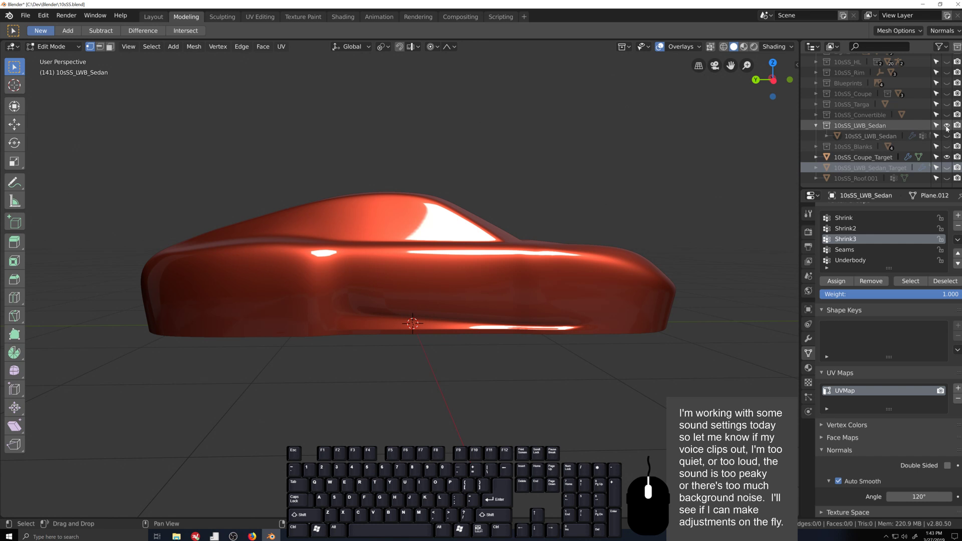
pyautogui.click(946, 168)
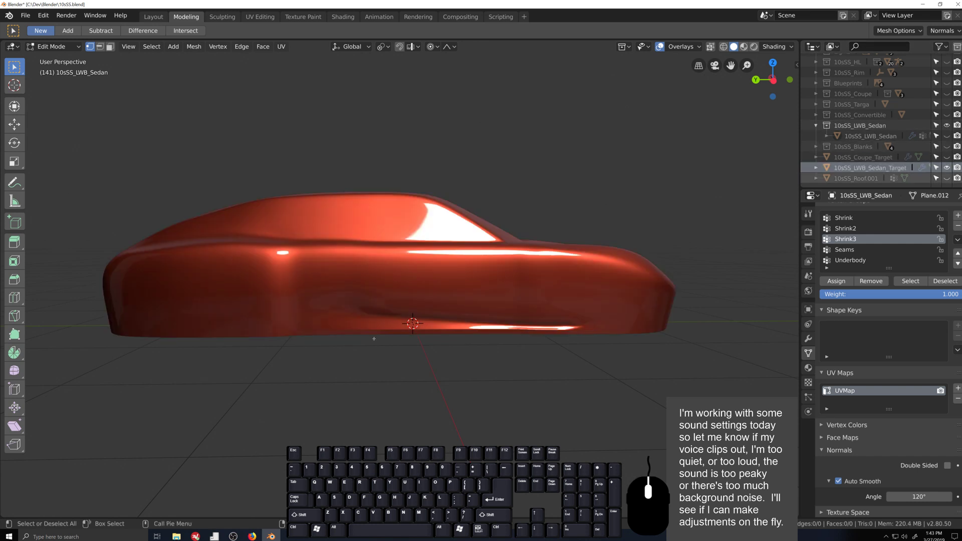
# - Leave Edit Mode on the sedan body, select 10sSS_LWB_Sedan_Target and enter Edit Mode on it, framing its lower side
pyautogui.scroll(3, 347, 346)
pyautogui.press('Tab')
pyautogui.click(346, 343)
pyautogui.press('Tab')
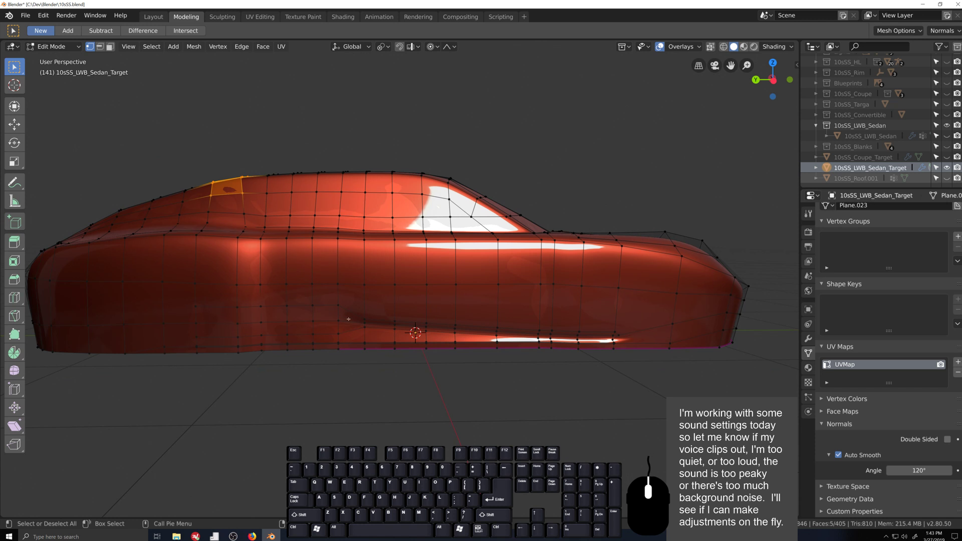
pyautogui.keyDown('shift'); pyautogui.moveTo(295, 337); pyautogui.dragTo(332, 302, button='middle'); pyautogui.keyUp('shift')
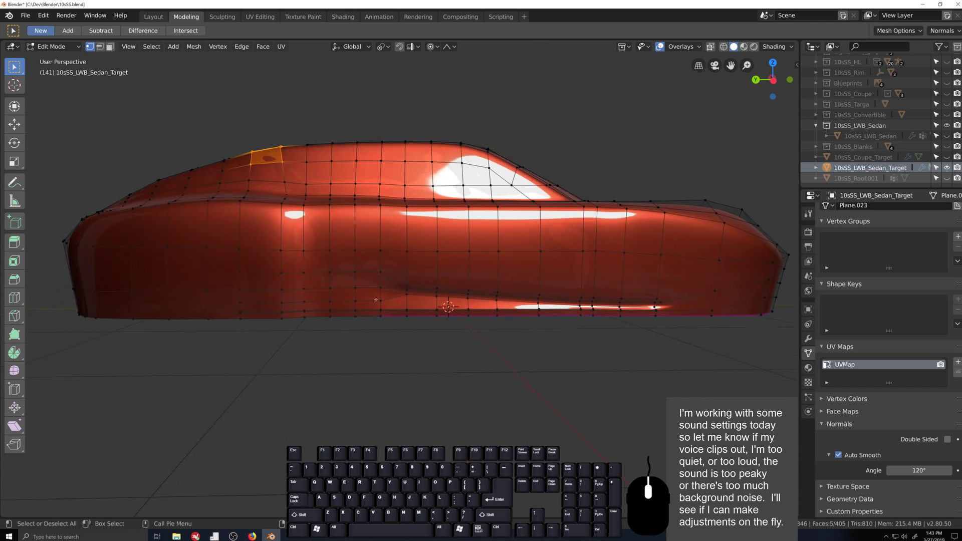
pyautogui.scroll(1, 376, 300)
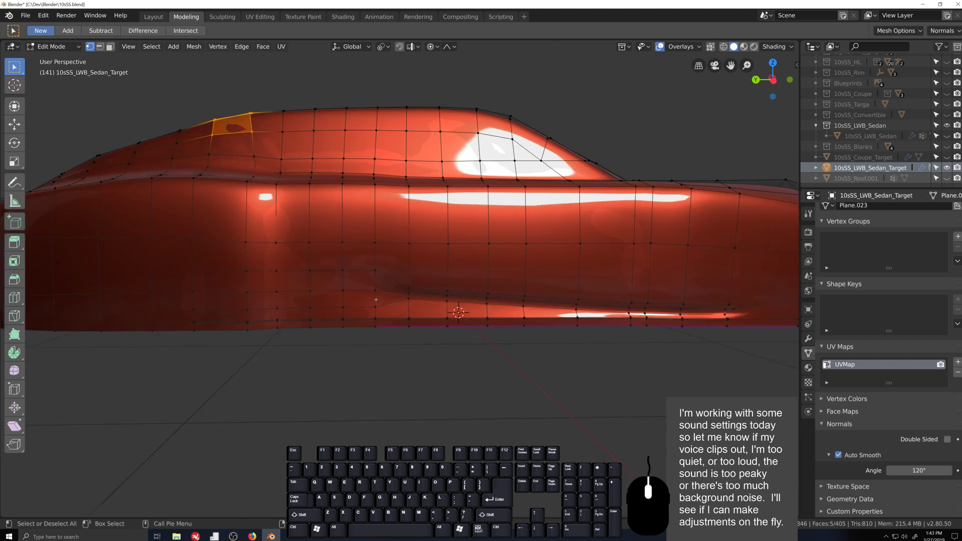
# - Delete the block of vertices on the target's lower side just behind the rear end of the side crease
pyautogui.scroll(-1, 376, 299)
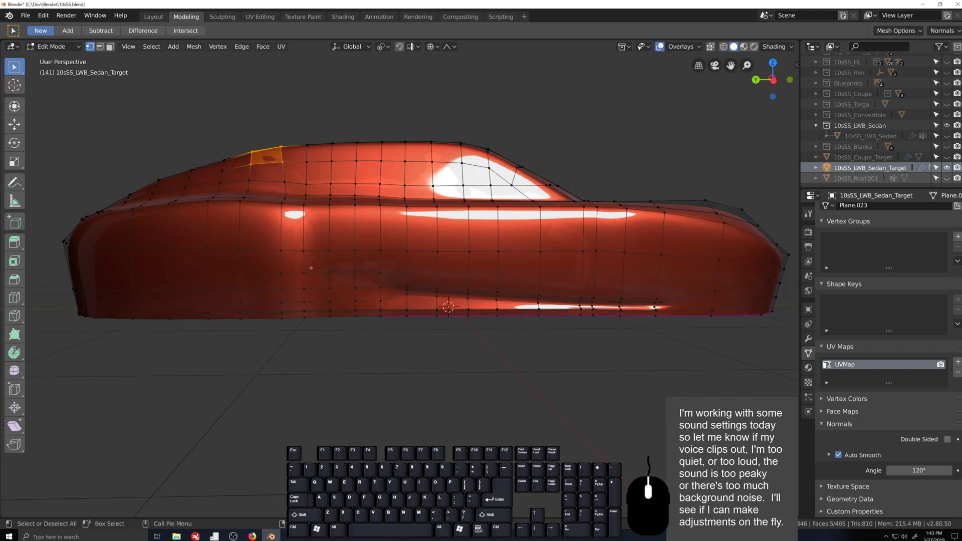
pyautogui.moveTo(319, 263); pyautogui.dragTo(388, 303)
pyautogui.scroll(3, 403, 423)
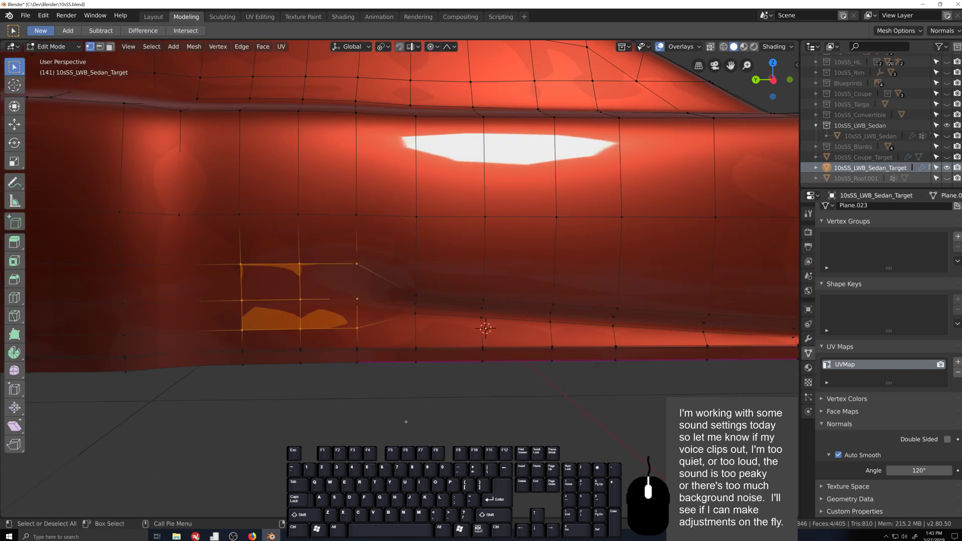
pyautogui.press('x')
pyautogui.click(411, 395)
# - Extrude the crease's rear edge vertices three times across the hole toward the rear wheel area, by about 0.153, 0.145 and 0.142 m
pyautogui.moveTo(401, 286); pyautogui.dragTo(427, 326)
pyautogui.press('ctrl+KP_3')
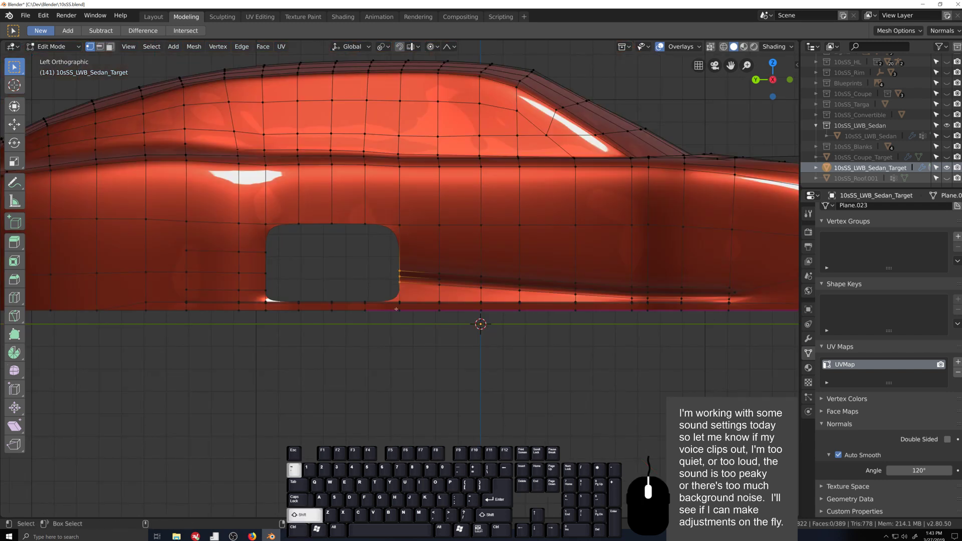
pyautogui.keyDown('shift'); pyautogui.moveTo(400, 306); pyautogui.dragTo(463, 311, button='middle'); pyautogui.keyUp('shift')
pyautogui.scroll(2, 471, 311)
pyautogui.press('e')
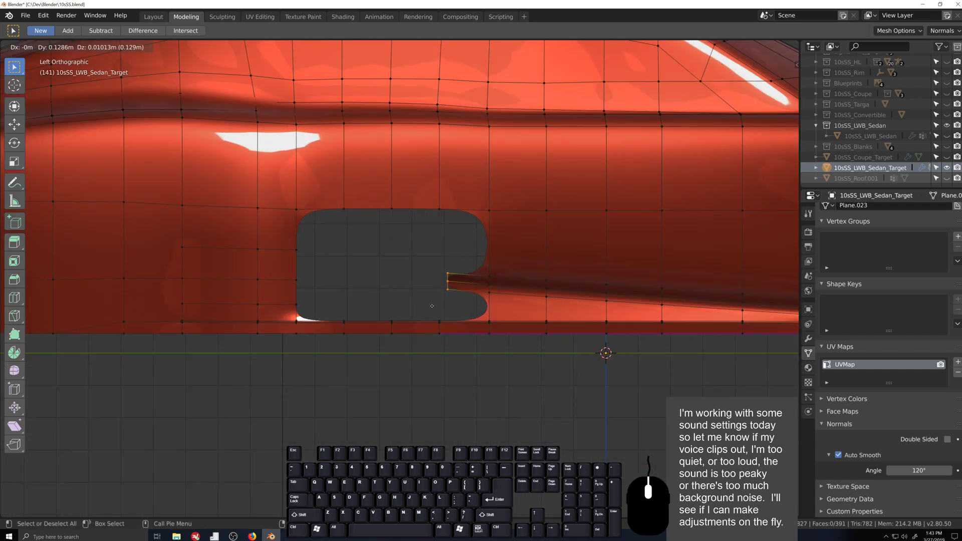
pyautogui.click(430, 306)
pyautogui.press('e')
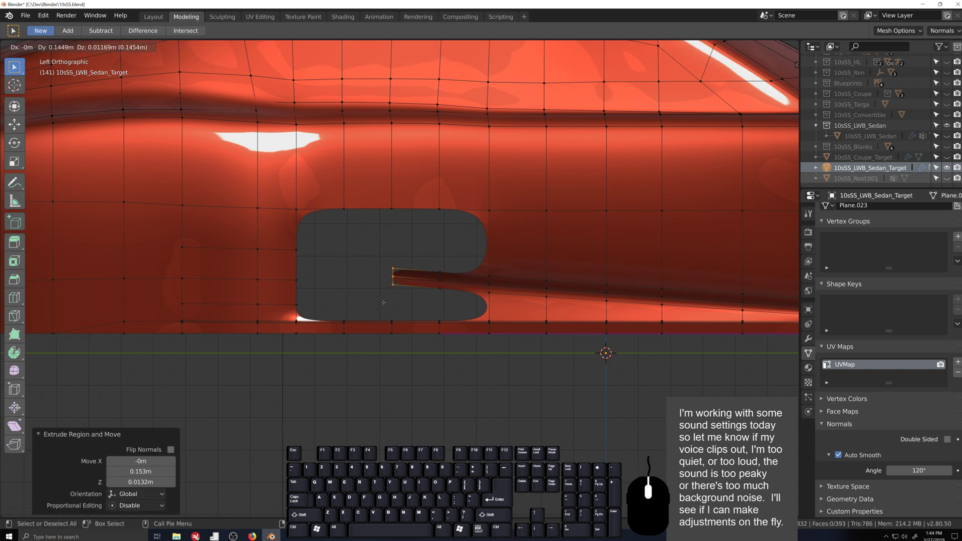
pyautogui.click(383, 302)
pyautogui.press('e')
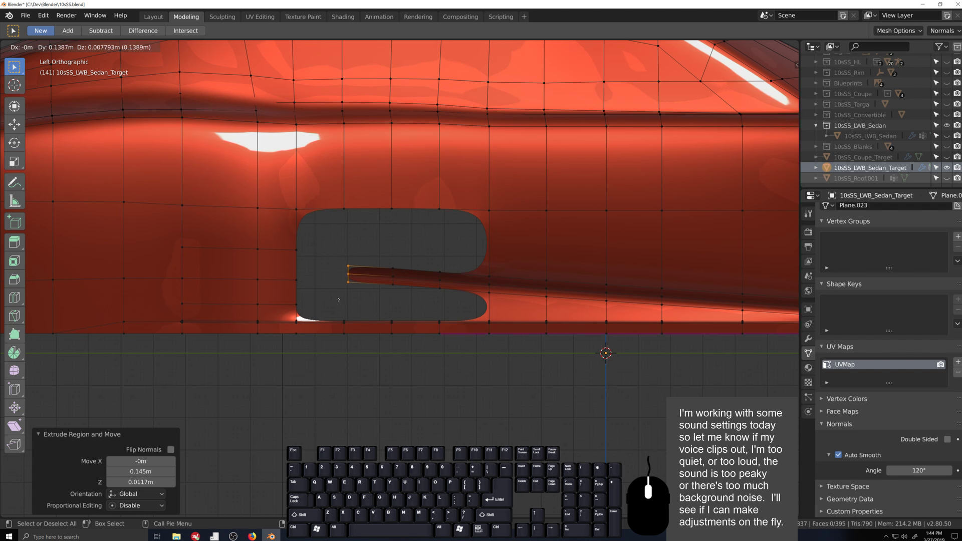
pyautogui.click(338, 299)
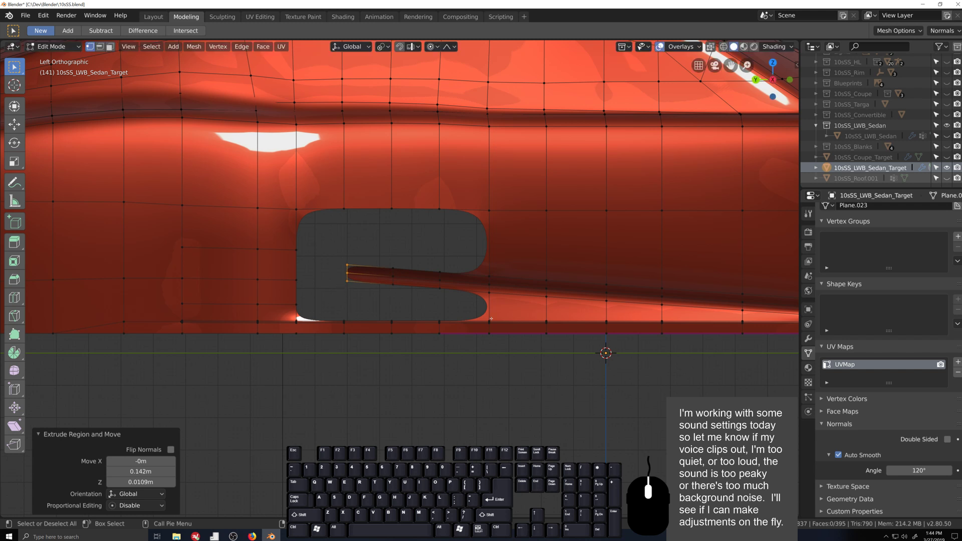
# - Bridge the end of the extruded crease strip to the hole's rear border with two filled faces
pyautogui.keyDown('shift'); pyautogui.click(297, 280); pyautogui.keyUp('shift')
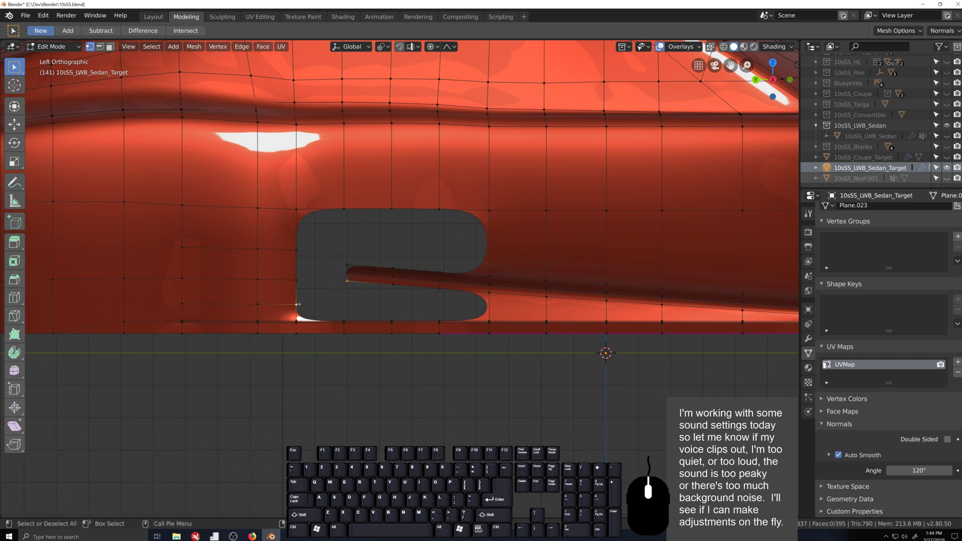
pyautogui.keyDown('shift'); pyautogui.click(349, 273); pyautogui.keyUp('shift')
pyautogui.press('f')
pyautogui.click(348, 273)
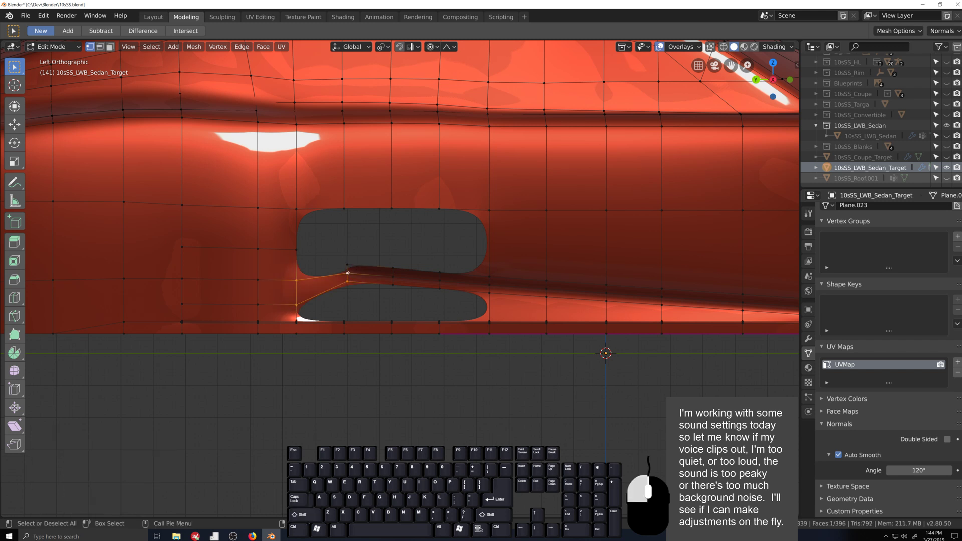
pyautogui.keyDown('shift'); pyautogui.click(347, 266); pyautogui.keyUp('shift')
pyautogui.keyDown('shift'); pyautogui.click(298, 277); pyautogui.keyUp('shift')
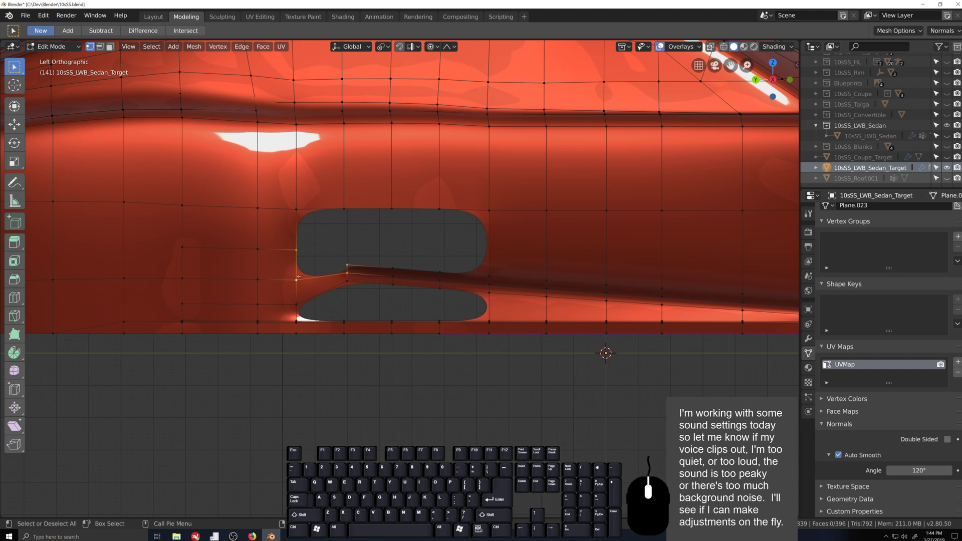
pyautogui.press('f')
# - Fill the opening above the extruded crease strip with a row of faces from rear to front
pyautogui.click(298, 250)
pyautogui.keyDown('shift'); pyautogui.click(299, 211); pyautogui.keyUp('shift')
pyautogui.press('f')
pyautogui.press('f')
pyautogui.press('f')
pyautogui.press('f')
pyautogui.press('f')
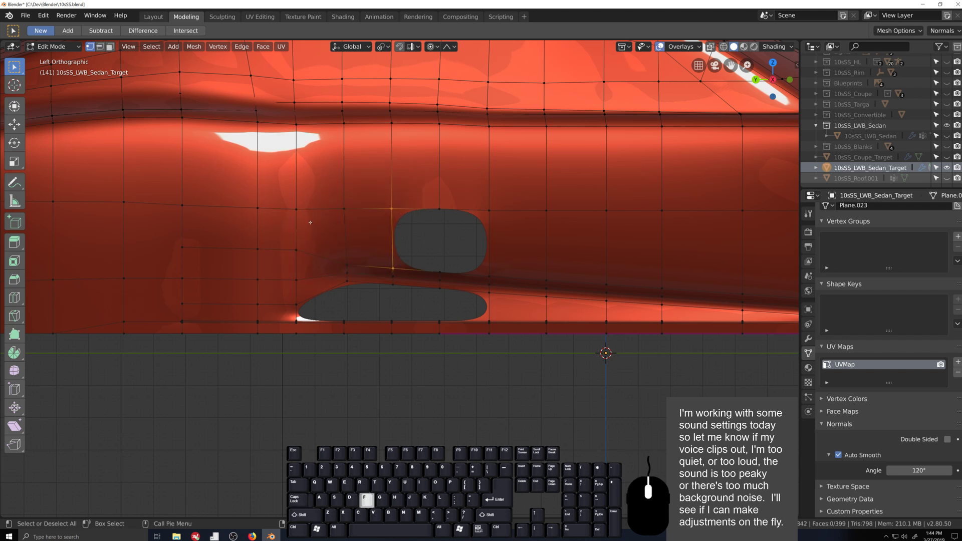
# - Fill the opening below the extruded crease strip with faces, working from its front end rearward
pyautogui.click(489, 293)
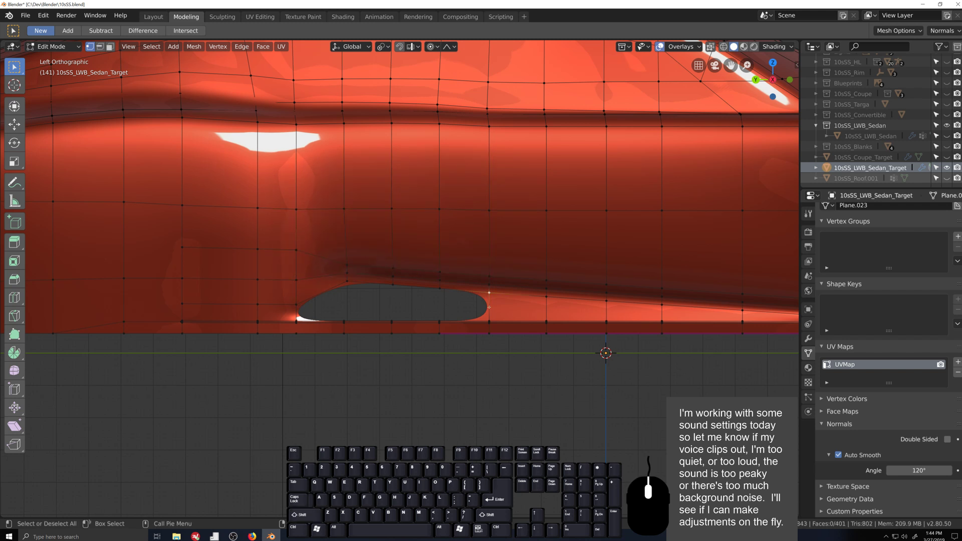
pyautogui.keyDown('shift'); pyautogui.click(489, 321); pyautogui.keyUp('shift')
pyautogui.press('f')
pyautogui.press('f')
pyautogui.press('f')
pyautogui.press('f')
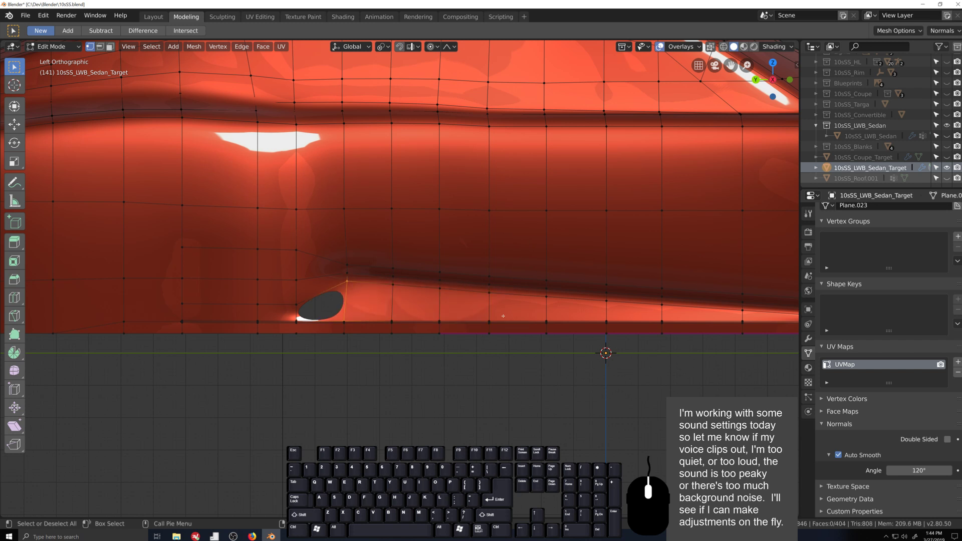
# - Check the target mesh's face orientation and examine the rebuilt lower side from an angle
pyautogui.scroll(-7, 503, 316)
pyautogui.click(700, 46)
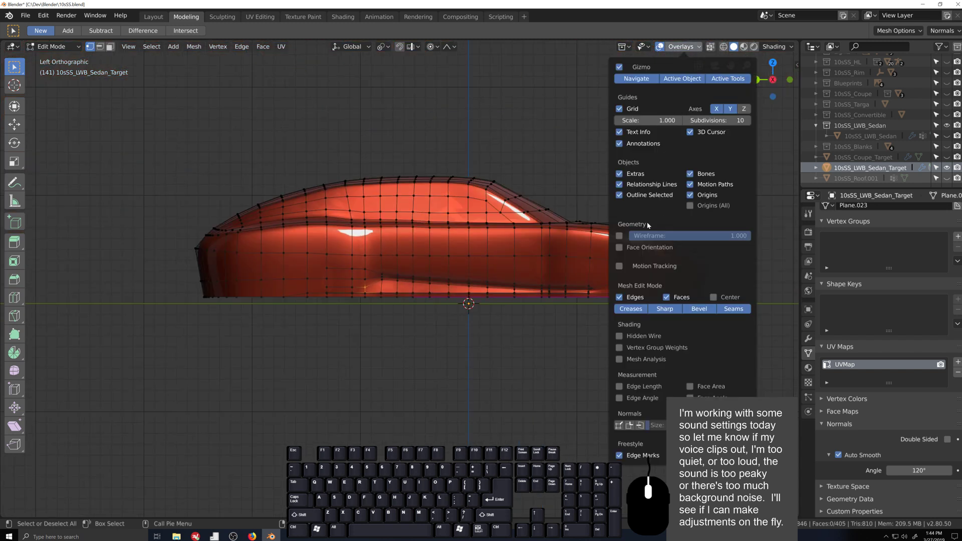
pyautogui.click(620, 248)
pyautogui.click(620, 248)
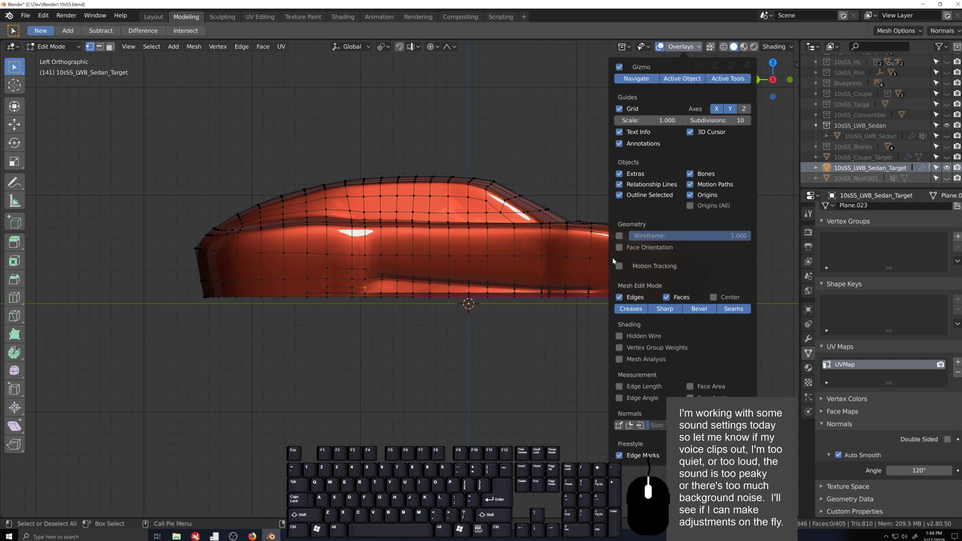
pyautogui.click(700, 47)
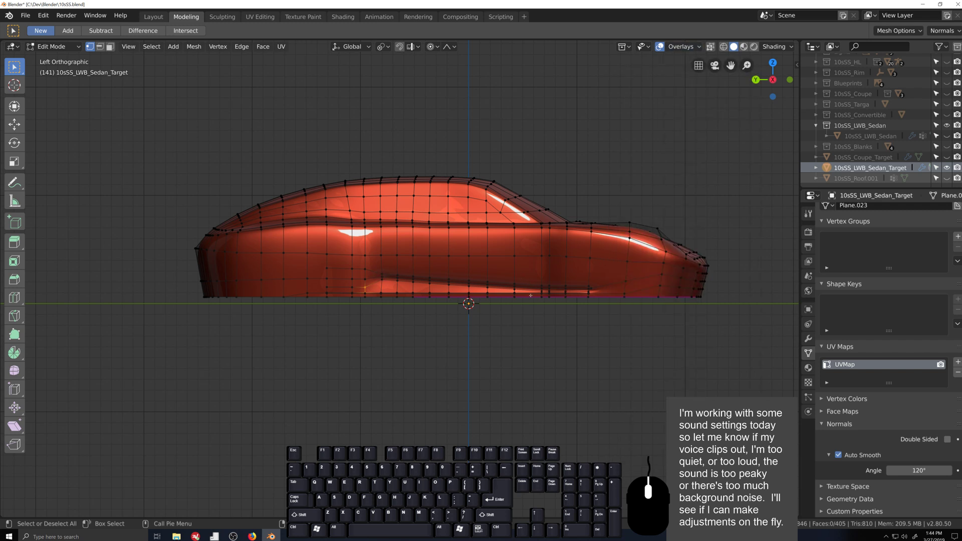
pyautogui.scroll(4, 531, 296)
pyautogui.moveTo(503, 365); pyautogui.dragTo(512, 352, button='middle')
pyautogui.scroll(-3, 540, 290)
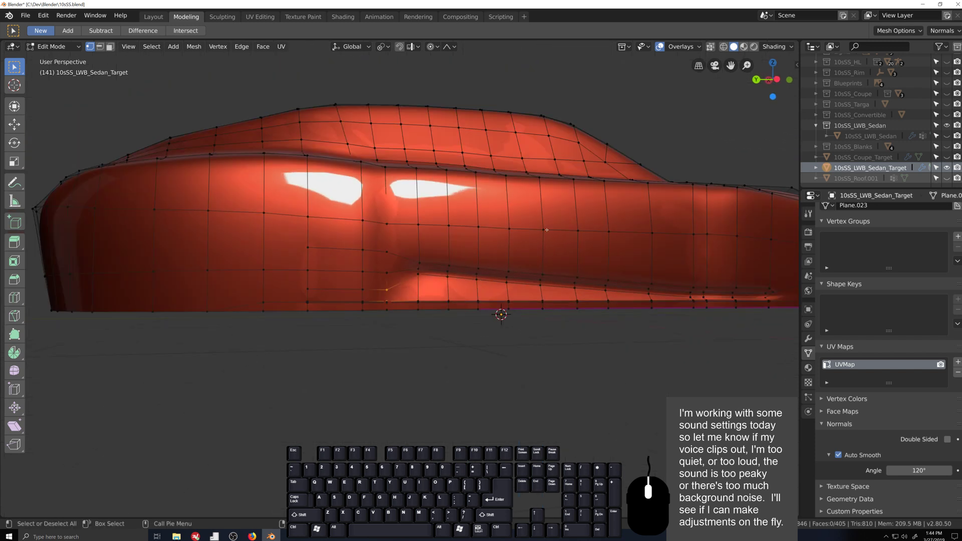
# - Hide 10sSS_LWB_Sedan_Target, show the 10sSS_LWB_Sedan body and enter Edit Mode on it
pyautogui.click(947, 168)
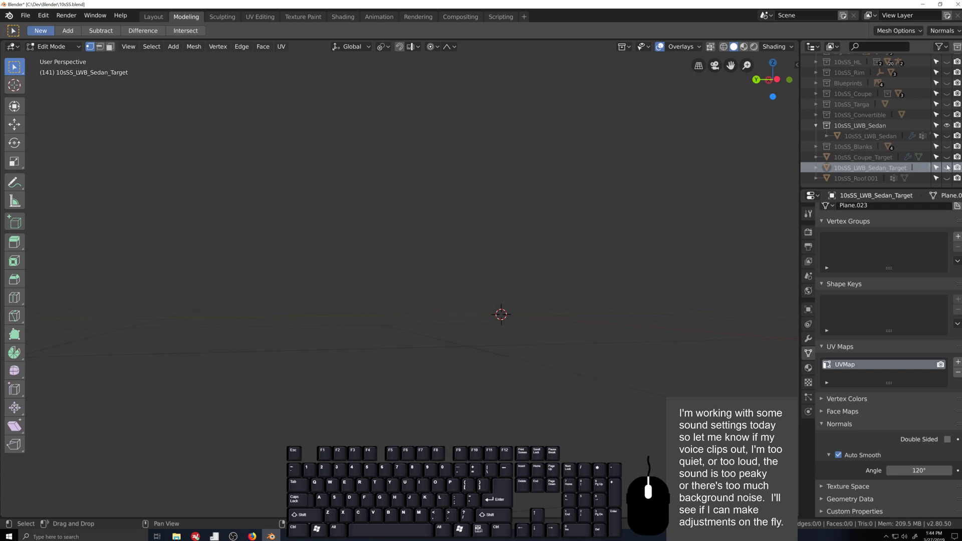
pyautogui.click(947, 136)
pyautogui.scroll(-3, 541, 350)
pyautogui.moveTo(541, 351); pyautogui.dragTo(514, 343, button='middle')
pyautogui.scroll(4, 494, 159)
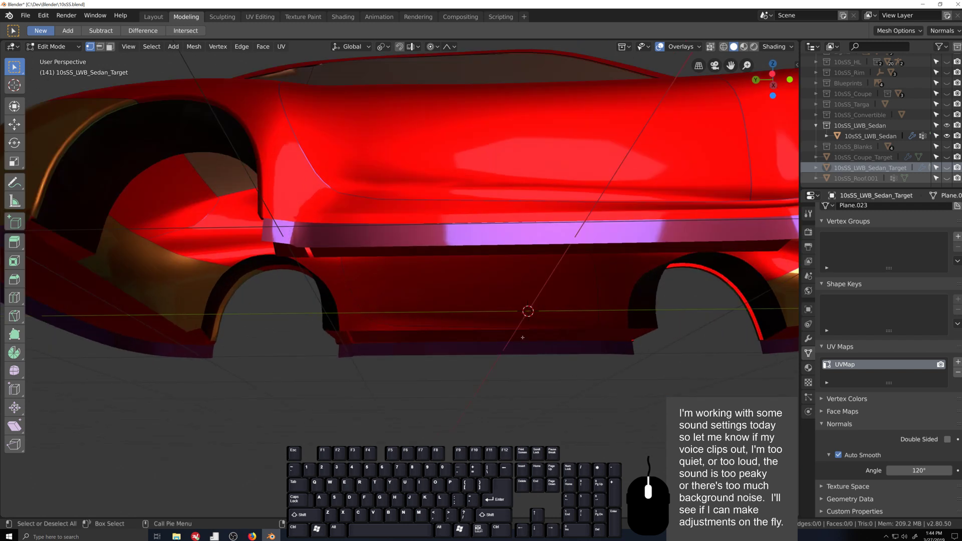
pyautogui.press('Tab')
pyautogui.click(494, 167)
pyautogui.press('Tab')
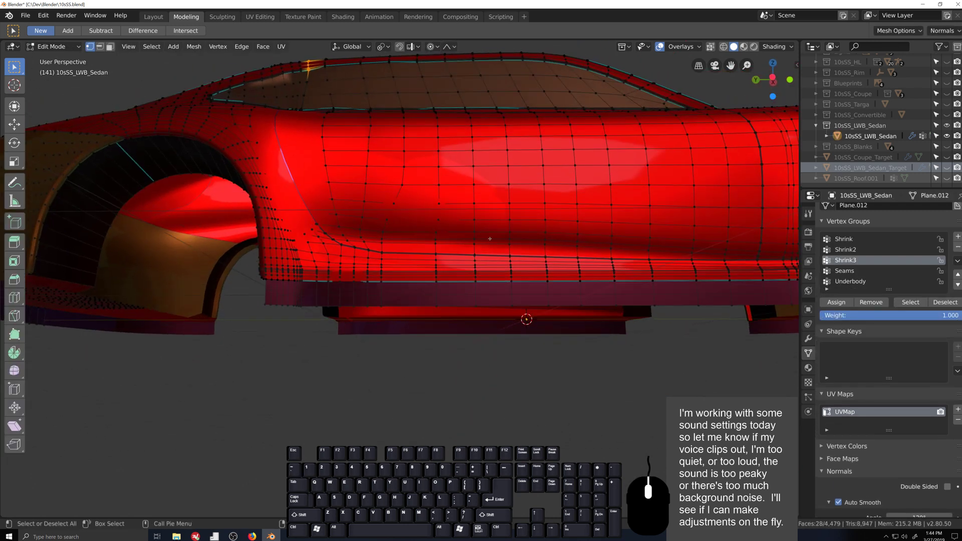
# - Turn on X-ray, examine the body's door and sill mesh in perspective and side view, and return to Object Mode
pyautogui.moveTo(596, 236); pyautogui.dragTo(475, 285, button='middle')
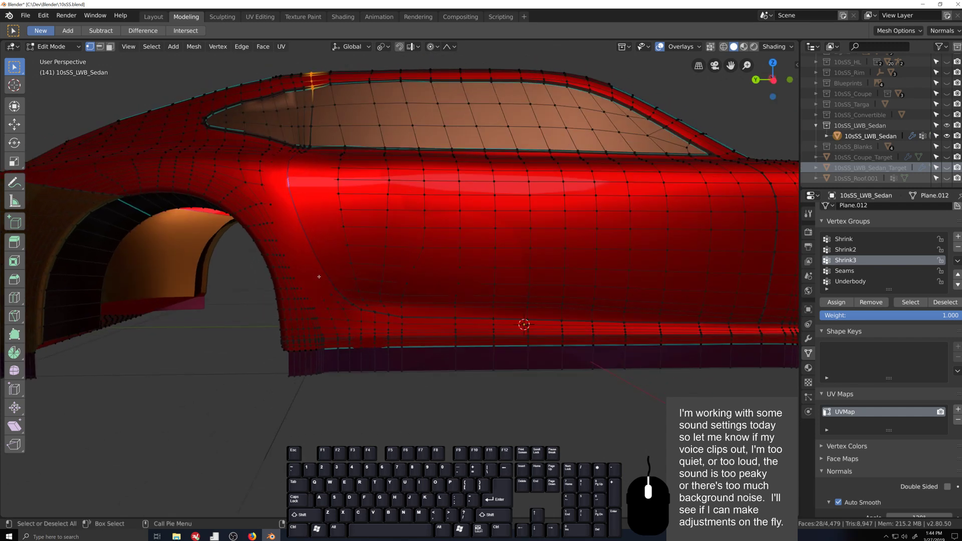
pyautogui.hotkey('alt', 'z')
pyautogui.moveTo(317, 260); pyautogui.dragTo(467, 353, button='middle')
pyautogui.scroll(4, 467, 353)
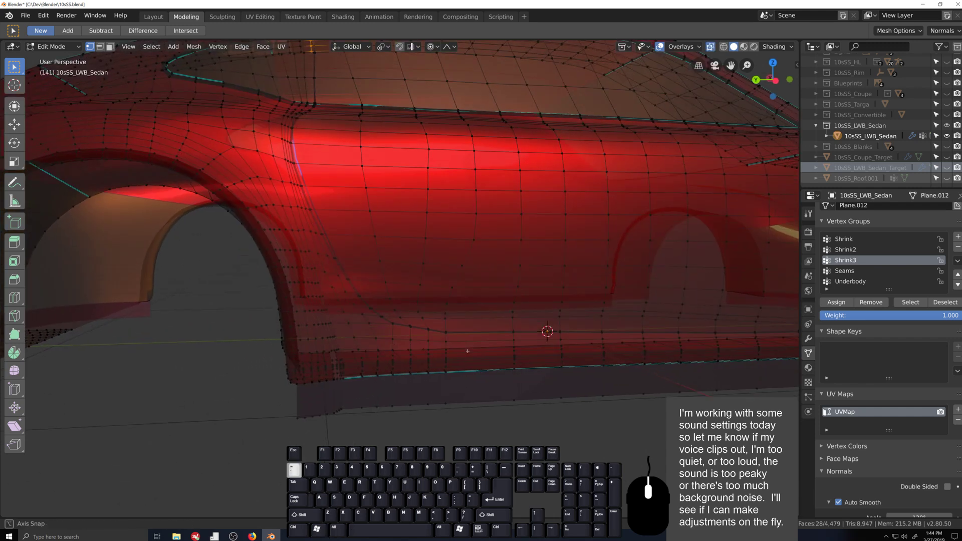
pyautogui.scroll(-5, 387, 274)
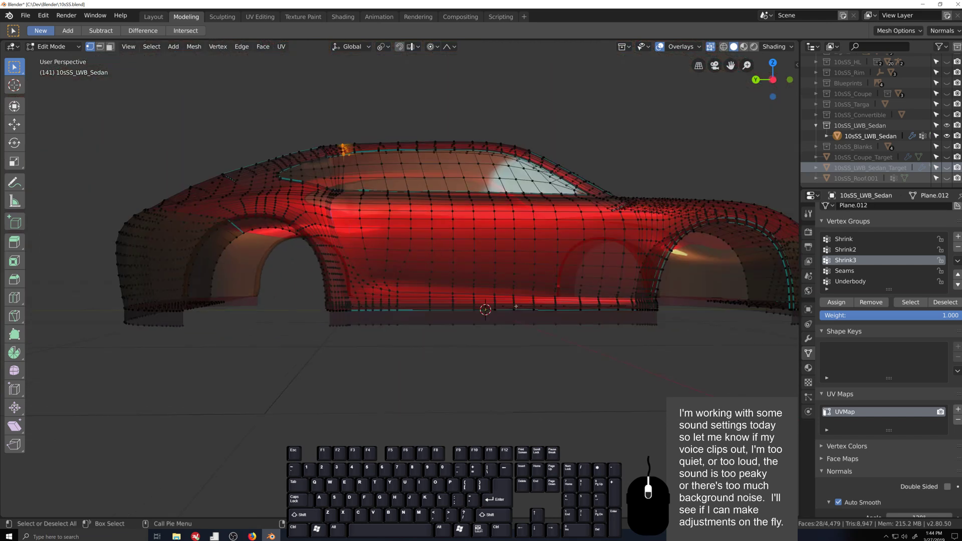
pyautogui.moveTo(388, 275); pyautogui.dragTo(516, 311, button='middle')
pyautogui.scroll(5, 516, 311)
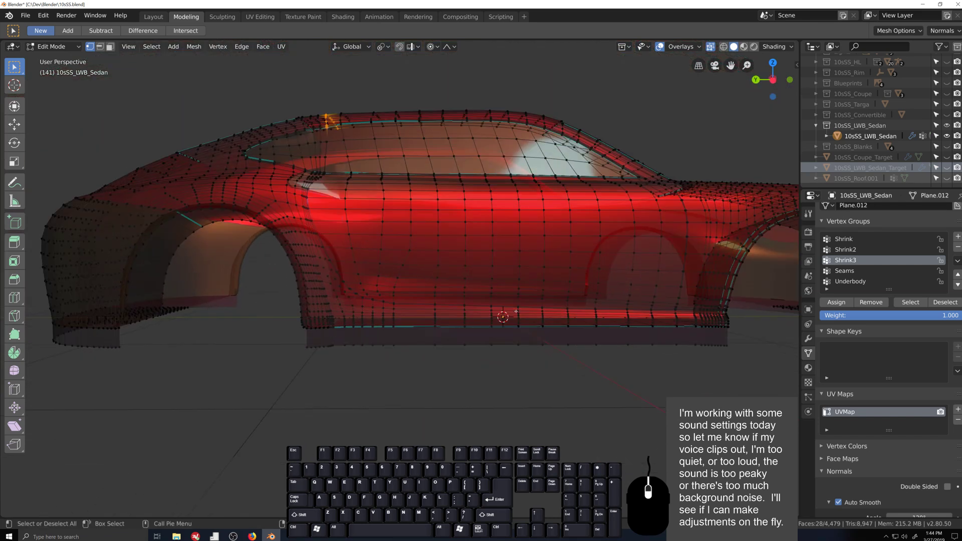
pyautogui.press('ctrl+KP_3')
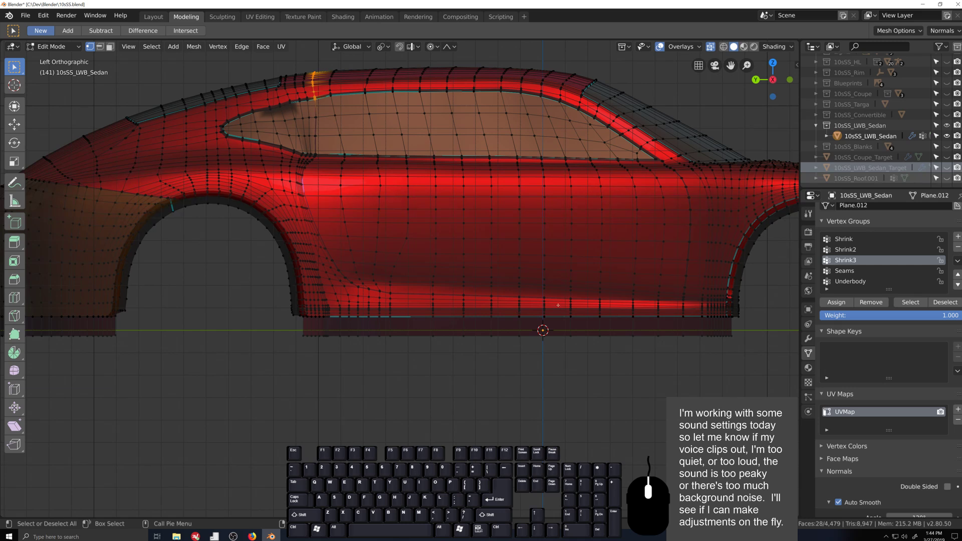
pyautogui.scroll(2, 558, 305)
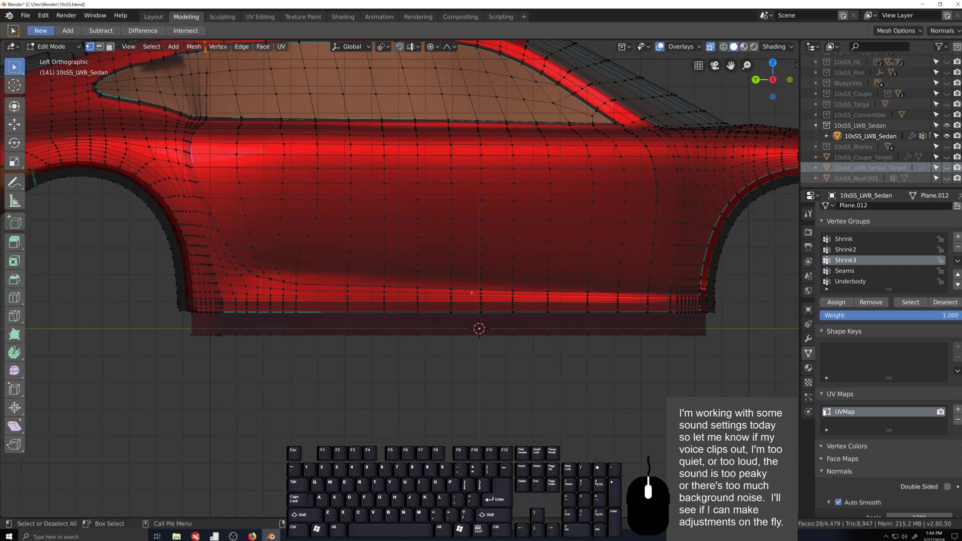
pyautogui.scroll(-3, 472, 293)
pyautogui.scroll(-2, 402, 275)
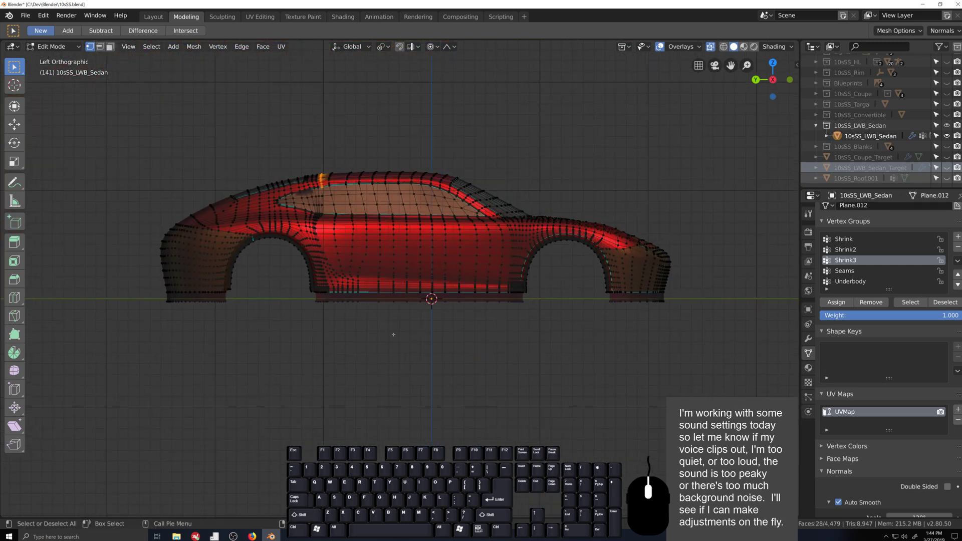
pyautogui.press('Tab')
pyautogui.moveTo(393, 321); pyautogui.dragTo(407, 326, button='middle')
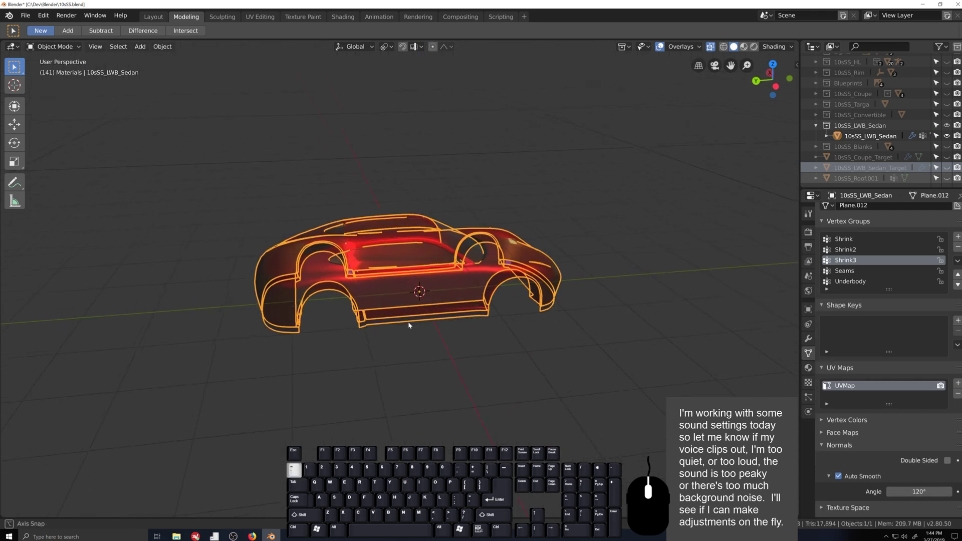
pyautogui.hotkey('shift', 'a')
pyautogui.moveTo(439, 330)
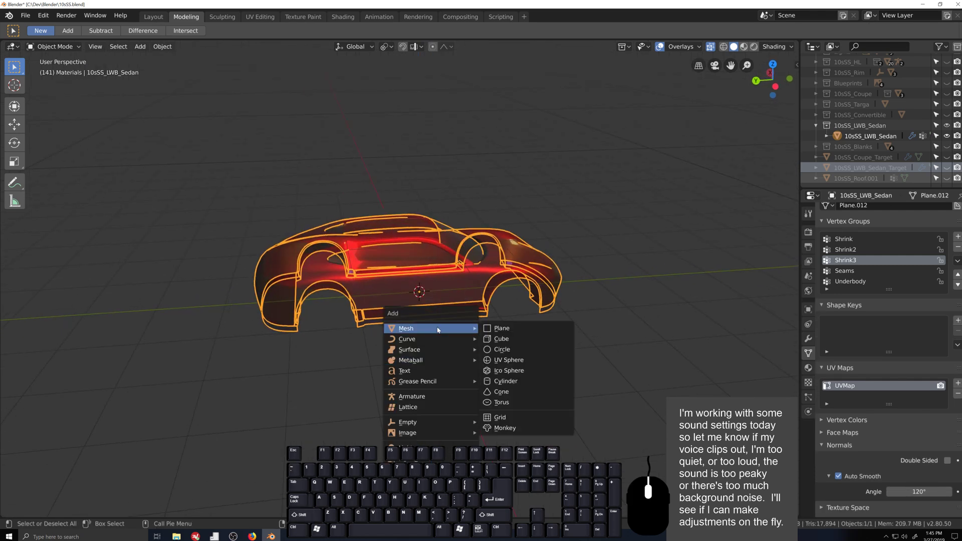
pyautogui.click(502, 329)
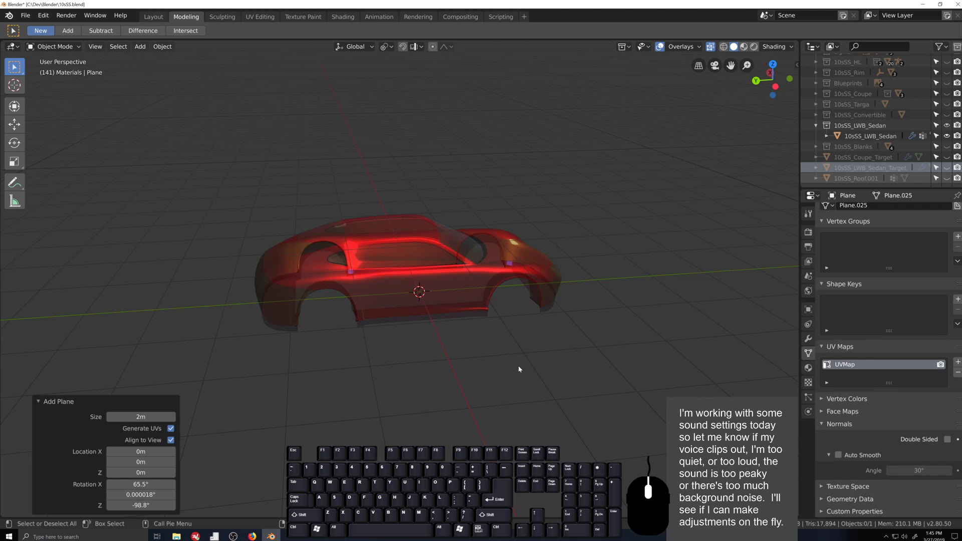
pyautogui.hotkey('ctrl', 'z')
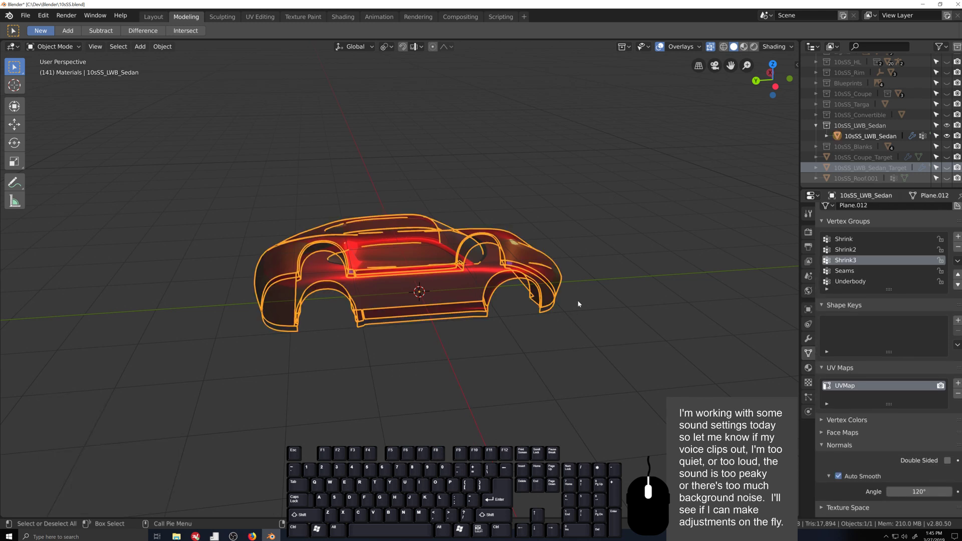
# - Save the file and add a 2 m mesh plane inside the 10sSS_LWB_Sedan collection
pyautogui.hotkey('ctrl', 's')
pyautogui.click(858, 126)
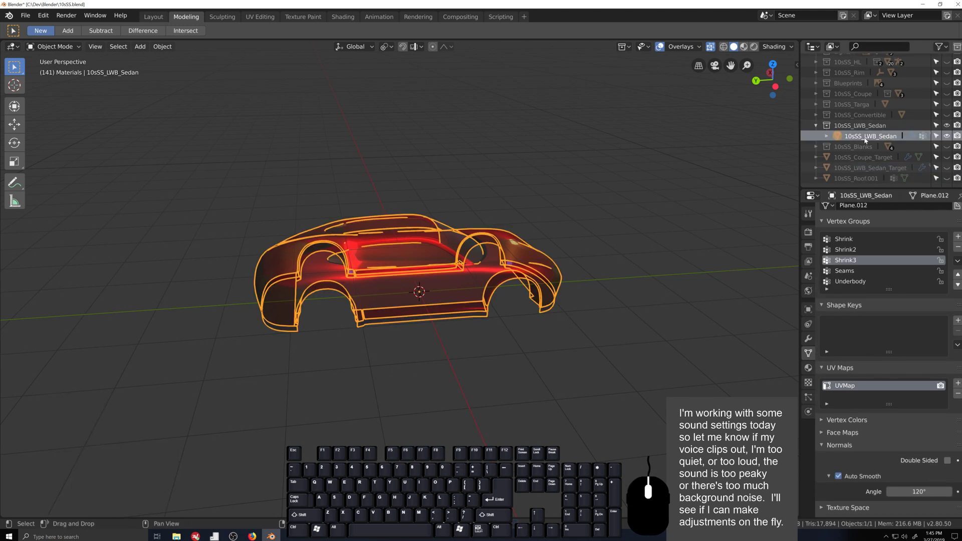
pyautogui.click(866, 136)
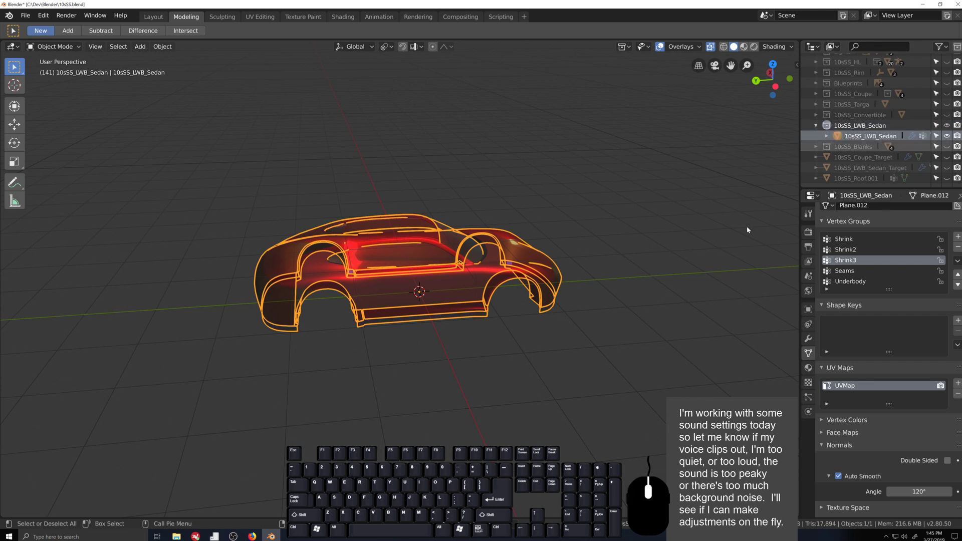
pyautogui.moveTo(877, 189); pyautogui.dragTo(877, 292)
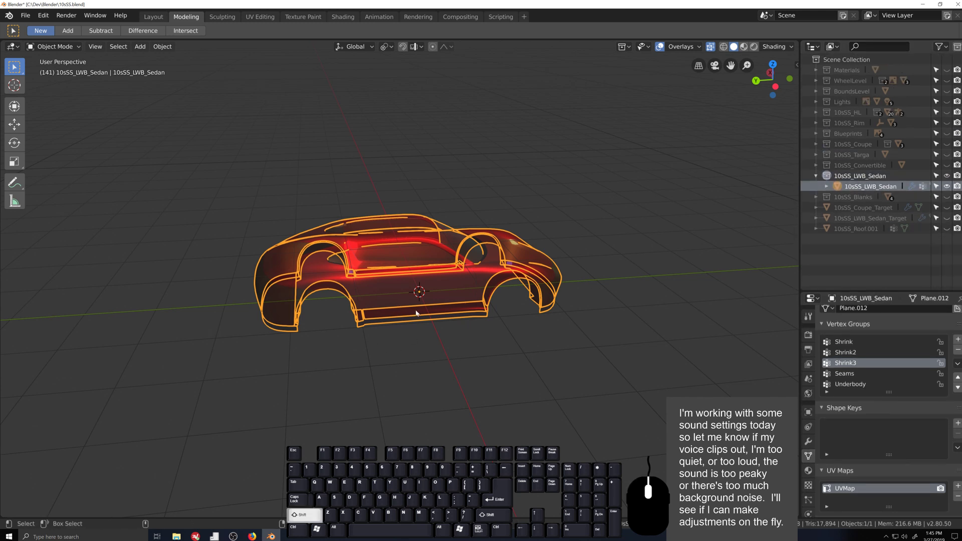
pyautogui.hotkey('shift', 'a')
pyautogui.moveTo(415, 311)
pyautogui.click(525, 311)
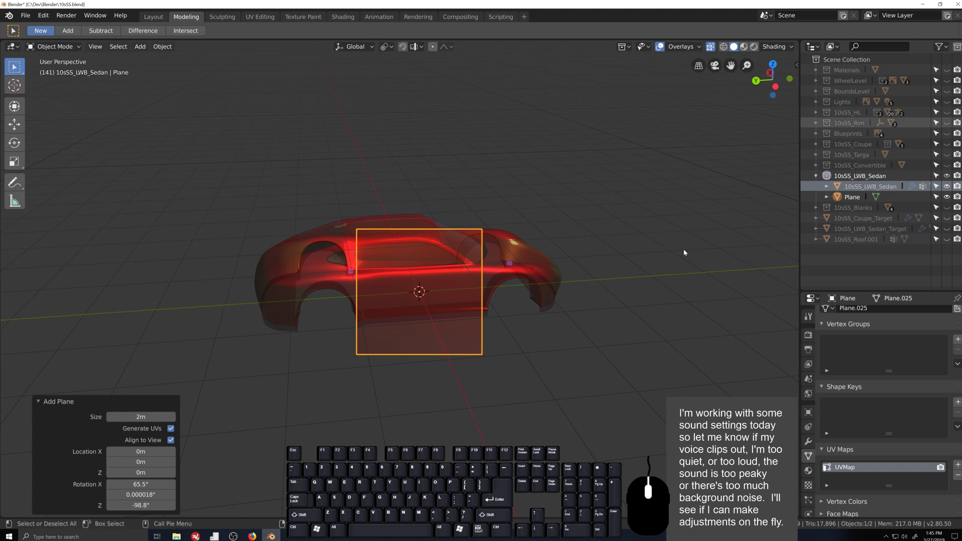
# - Set the new plane's X, Y and Z rotation to 0°
pyautogui.press('n')
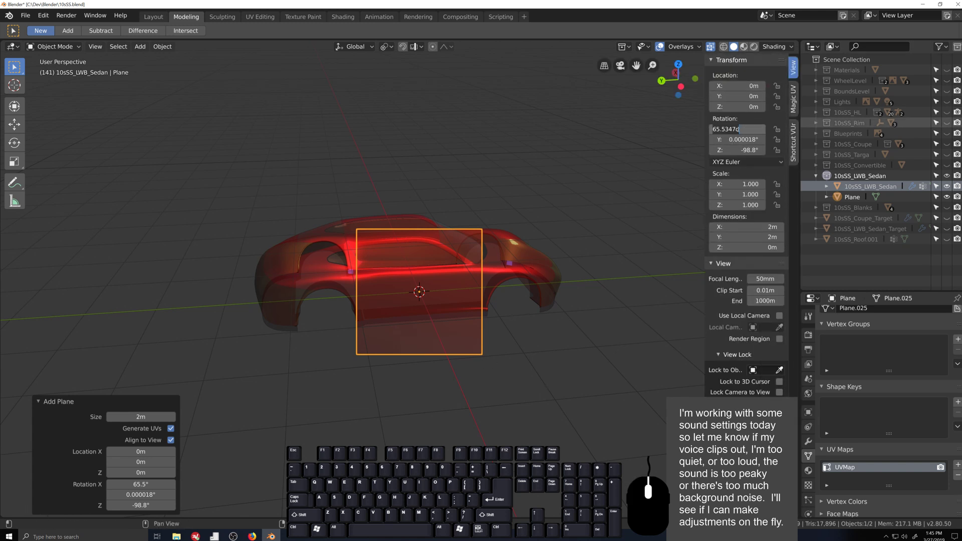
pyautogui.write('0')
pyautogui.press('Return')
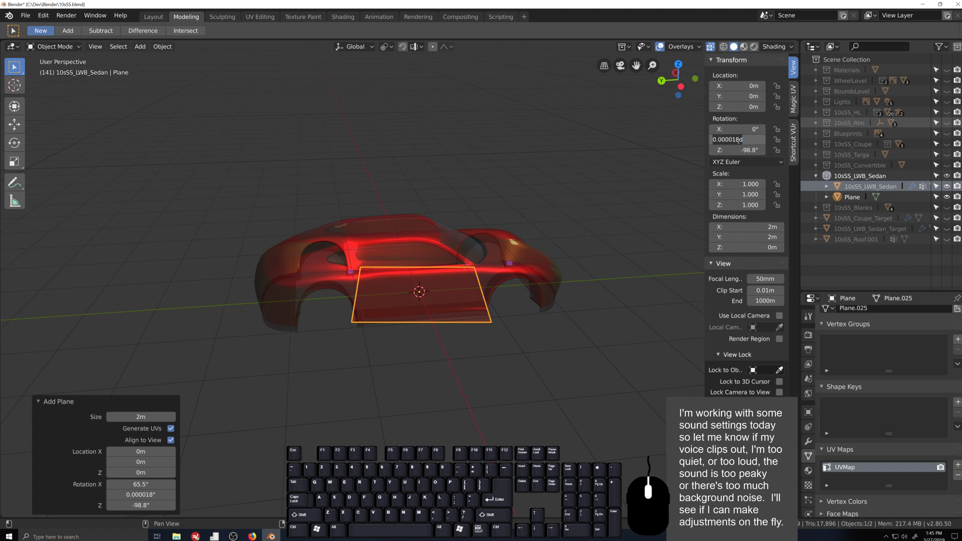
pyautogui.write('0')
pyautogui.press('Return')
pyautogui.click(739, 149)
pyautogui.write('0')
pyautogui.press('Return')
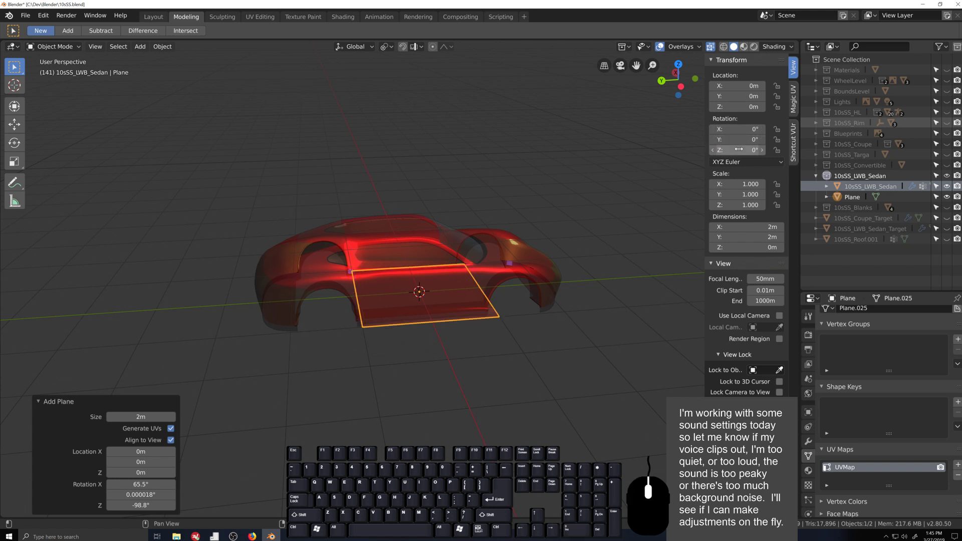
# - Switch the viewport's lighting to flat so the body parts show their material colours, and view the car from a low side angle
pyautogui.scroll(1, 515, 376)
pyautogui.scroll(1, 529, 371)
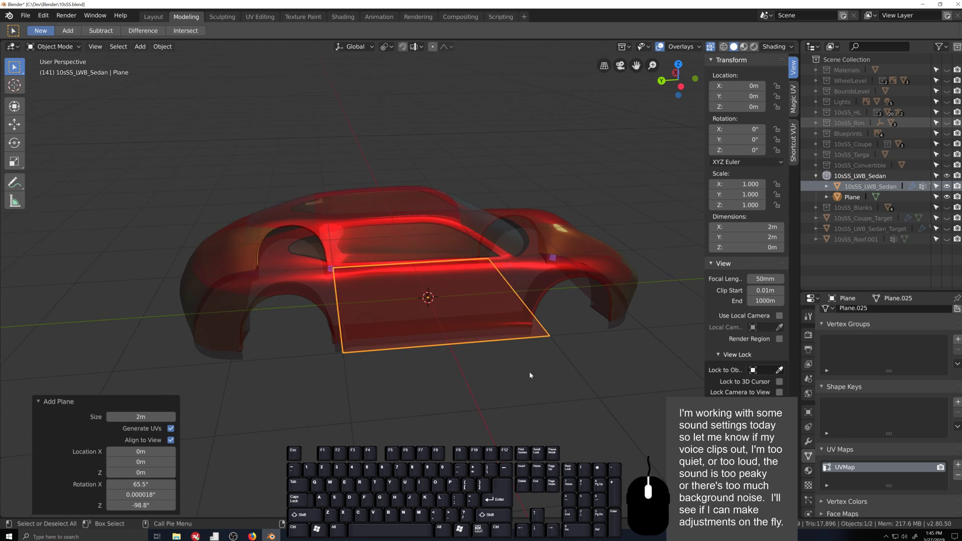
pyautogui.click(788, 46)
pyautogui.click(776, 79)
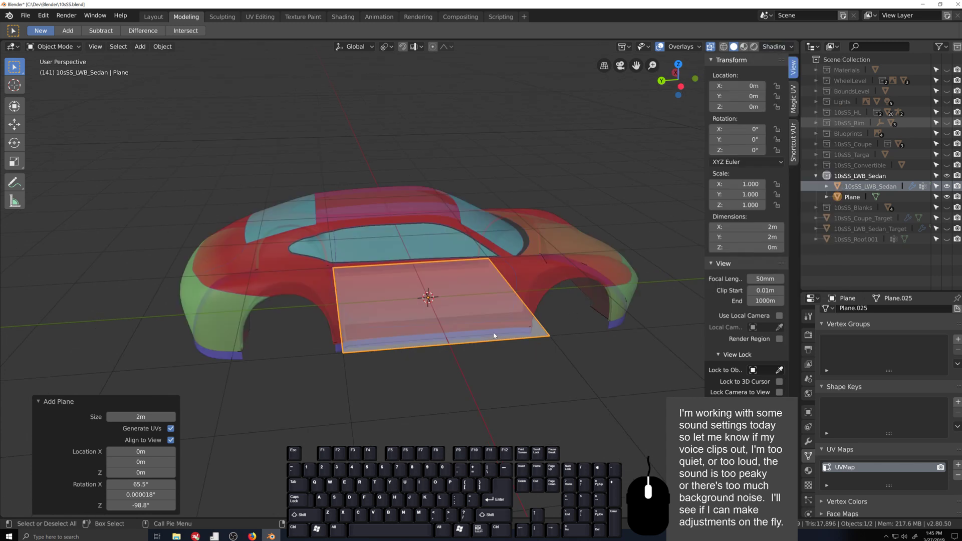
pyautogui.moveTo(494, 333); pyautogui.dragTo(502, 312, button='middle')
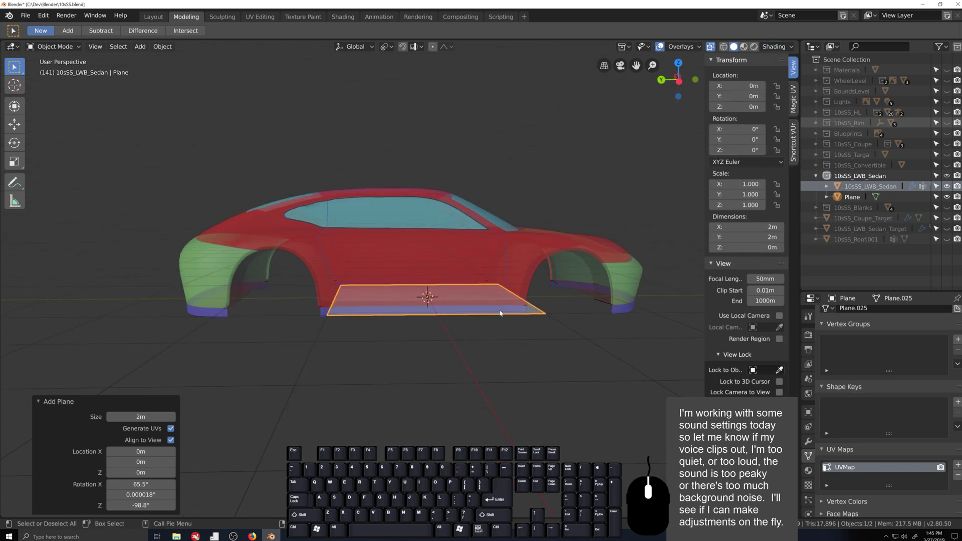
# - Add a Solidify modifier to the plane with a thickness of 1 mm
pyautogui.click(808, 442)
pyautogui.click(842, 315)
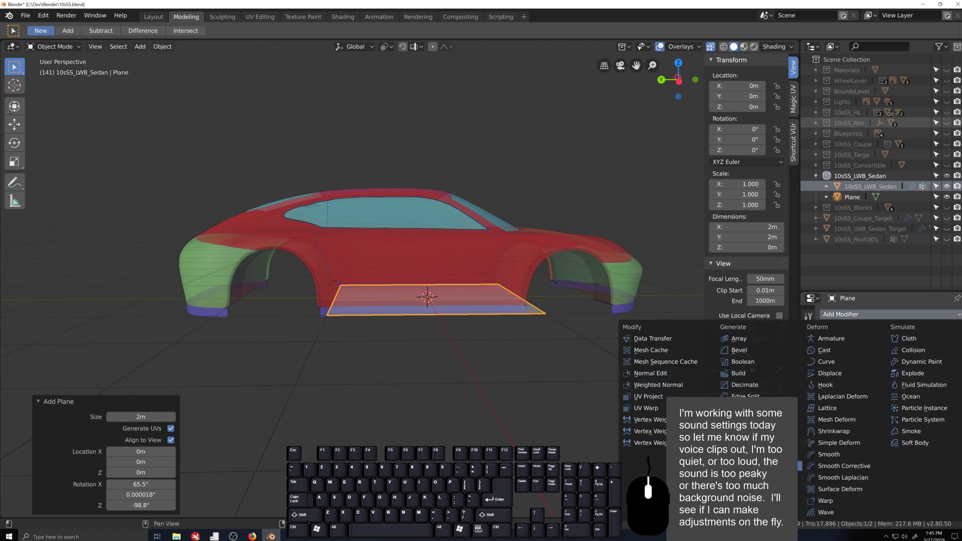
pyautogui.click(741, 477)
pyautogui.click(845, 359)
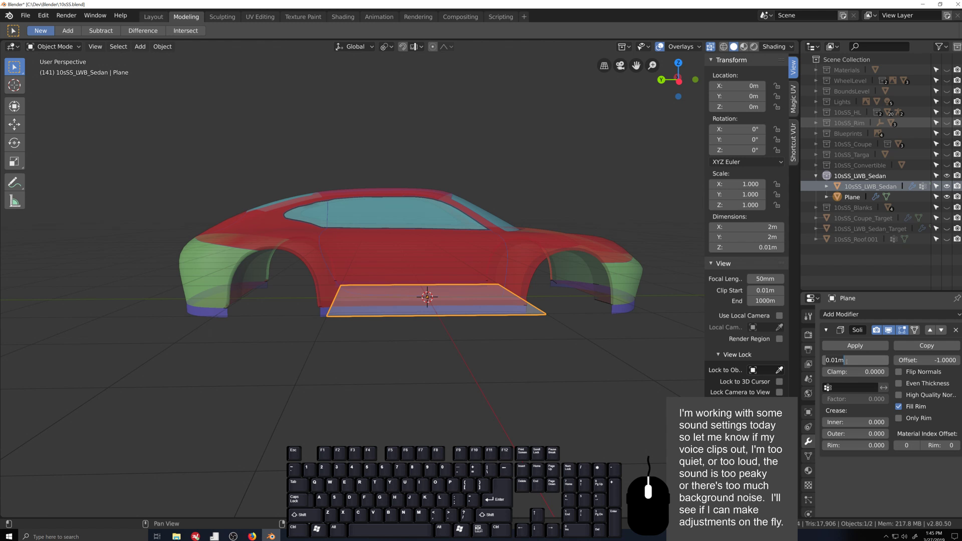
pyautogui.write('1mm')
pyautogui.press('Return')
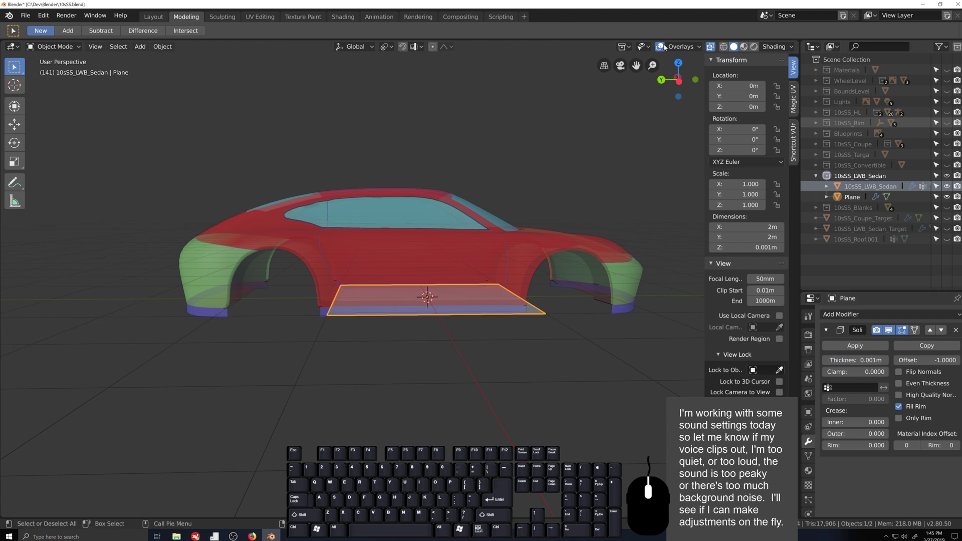
# - Turn on the wireframe overlay and view the lower door area in left orthographic view
pyautogui.click(697, 47)
pyautogui.click(620, 236)
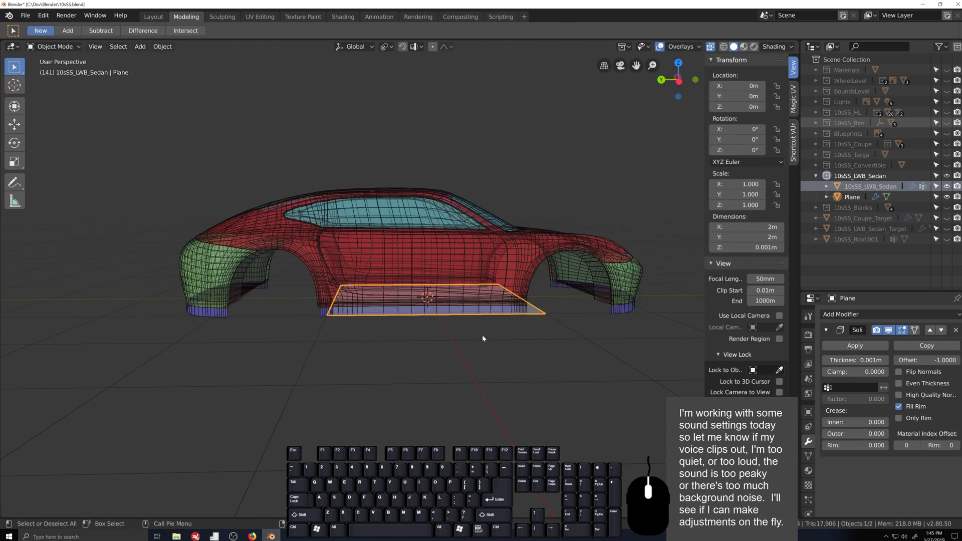
pyautogui.scroll(3, 516, 336)
pyautogui.press('KP_3')
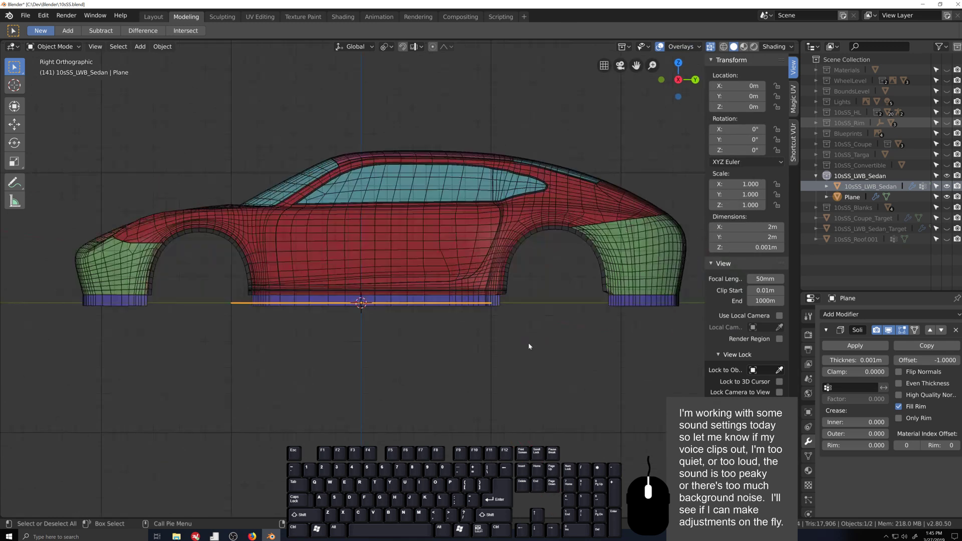
pyautogui.press('ctrl+KP_3')
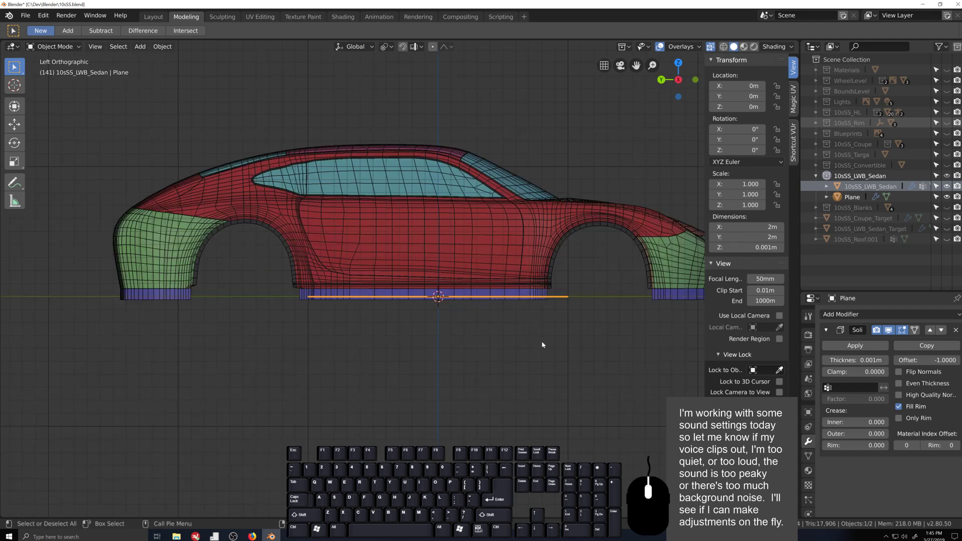
pyautogui.scroll(3, 608, 350)
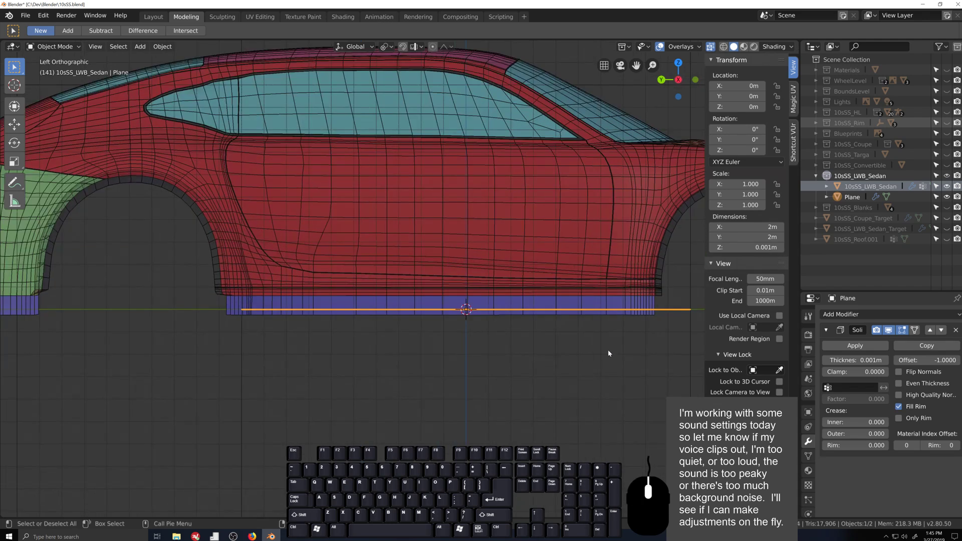
# - Move the plane about 0.14 m in Y and 0.14 m up, tilting it 1.55° to follow the door's lower edge line
pyautogui.press('g')
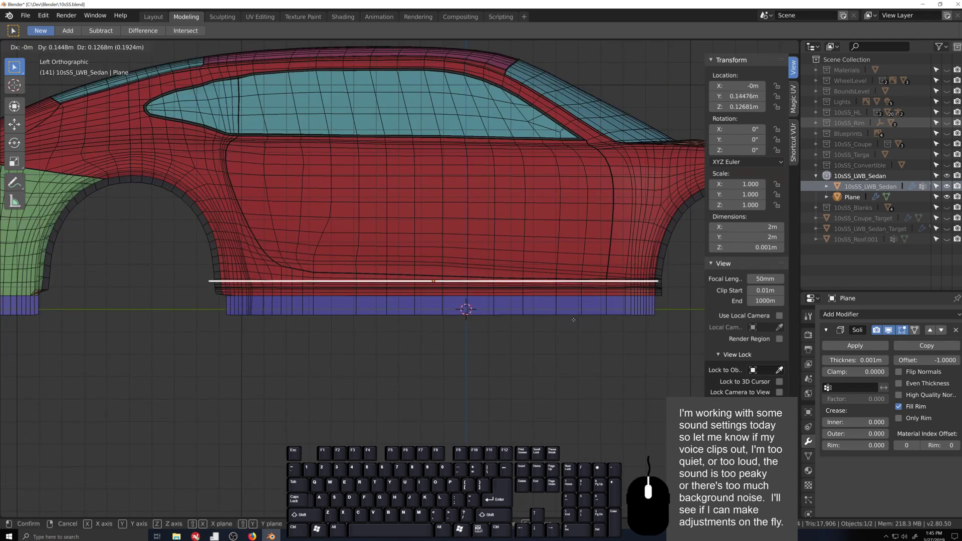
pyautogui.click(574, 319)
pyautogui.press('r')
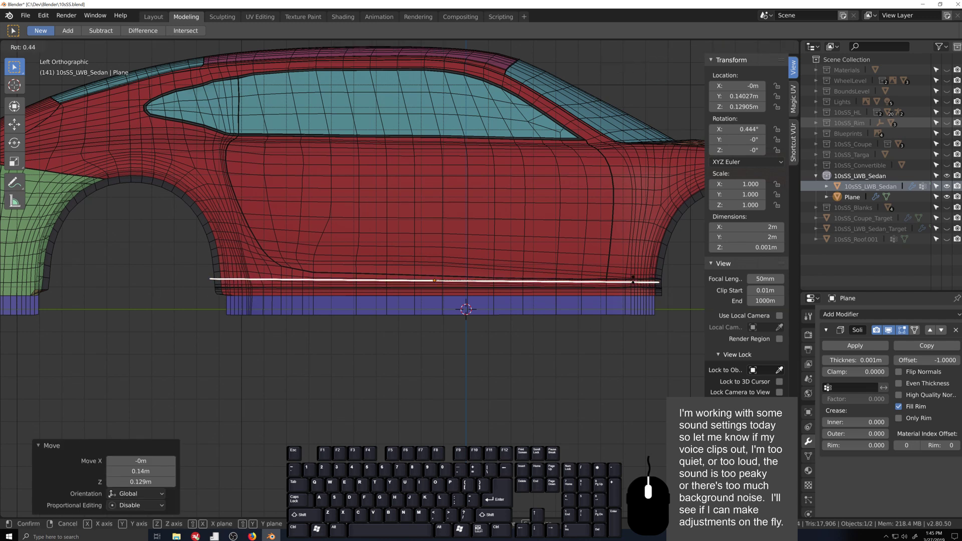
pyautogui.click(632, 286)
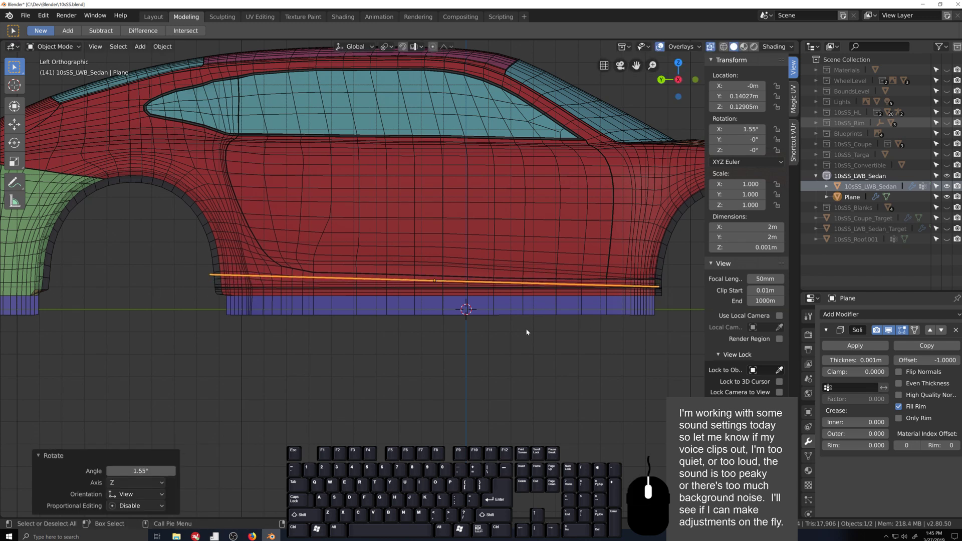
pyautogui.press('g')
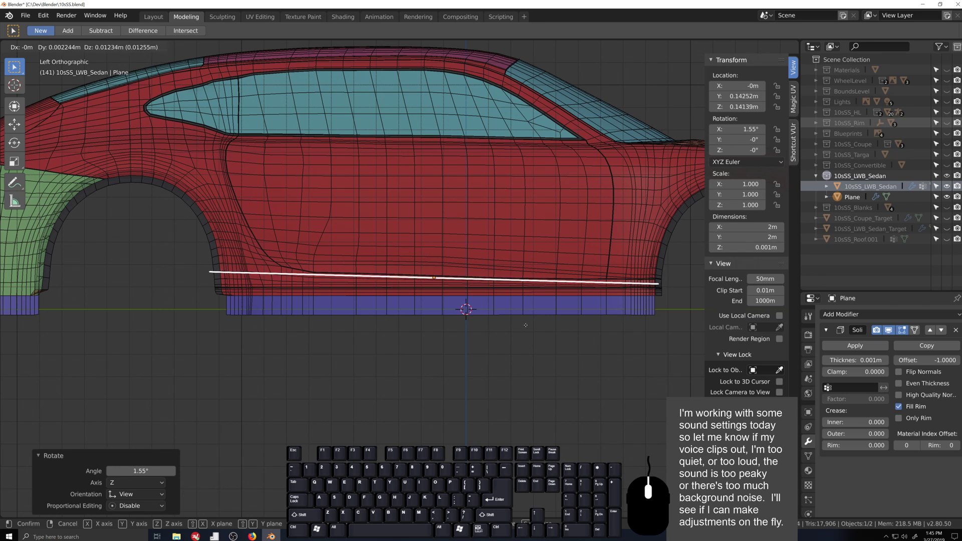
pyautogui.click(525, 325)
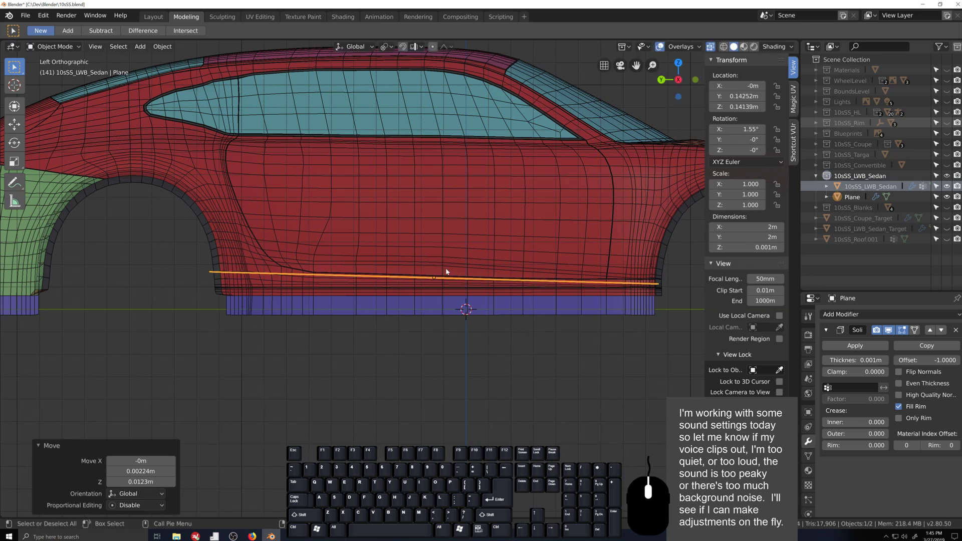
# - Select the 10sSS_LWB_Sedan body, turn off the wireframe overlay and enter Edit Mode
pyautogui.scroll(1, 416, 310)
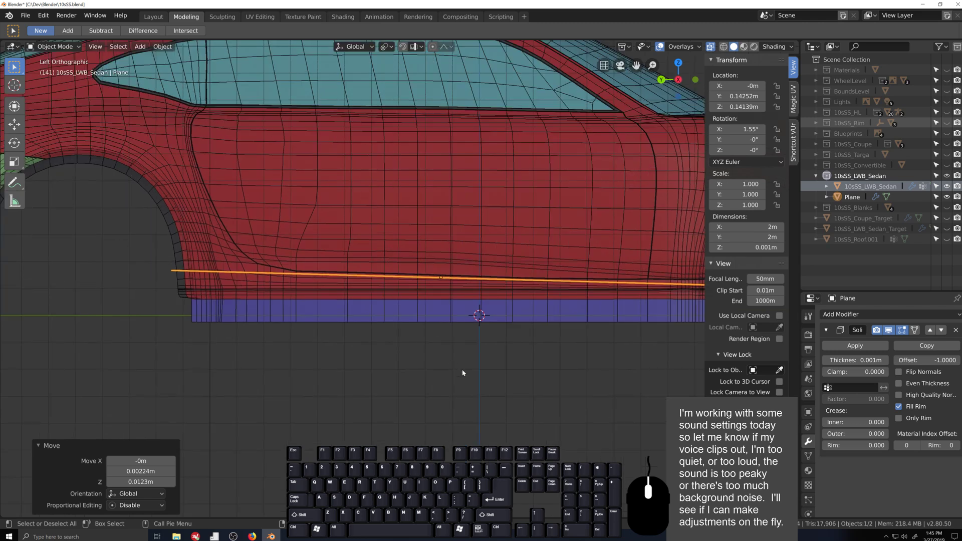
pyautogui.click(466, 240)
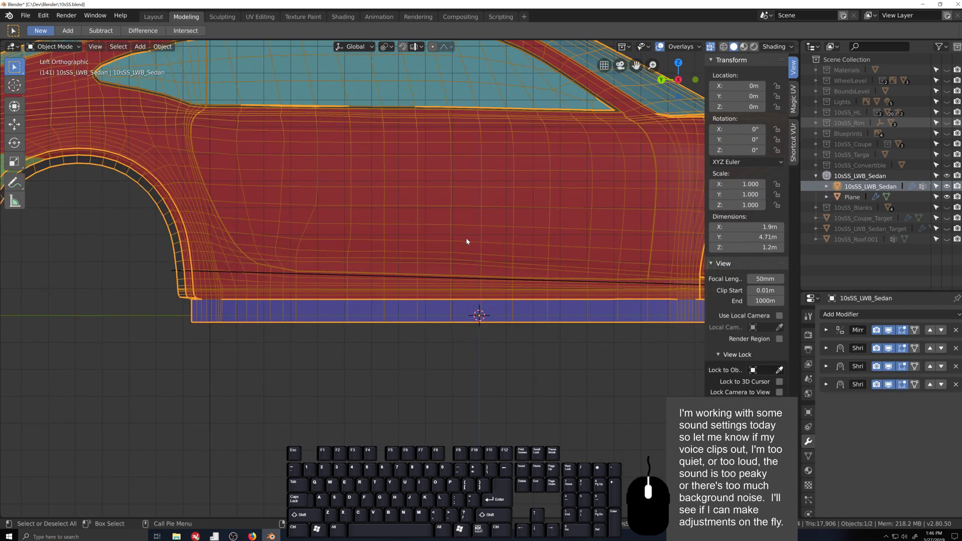
pyautogui.click(682, 47)
pyautogui.click(615, 227)
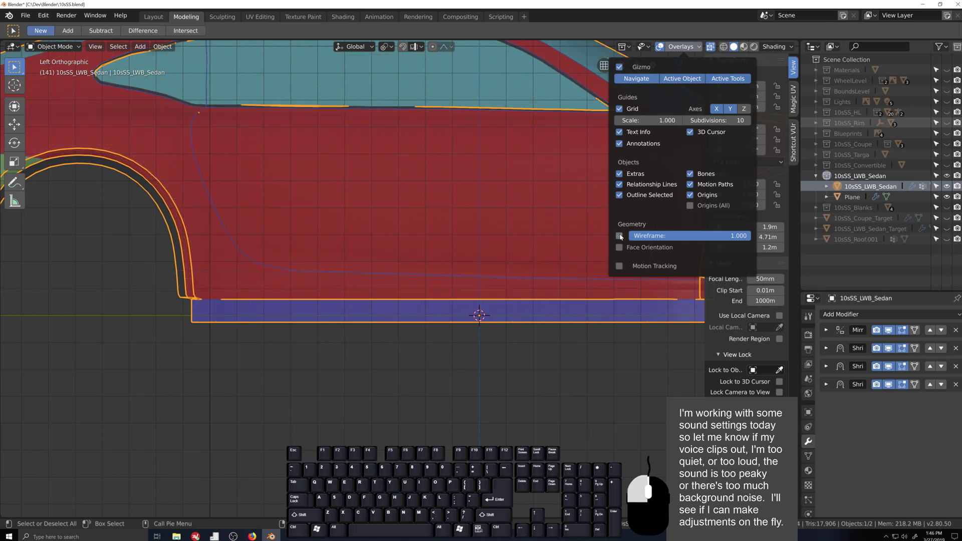
pyautogui.scroll(3, 398, 358)
pyautogui.press('Tab')
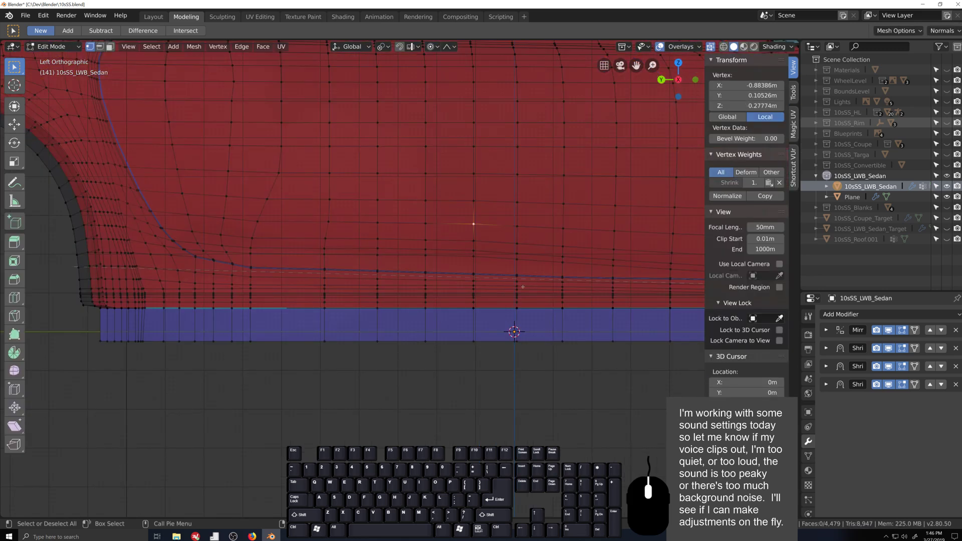
# - Lower the door's bottom edge loop near the 3D cursor by about 1 mm in Z, and select the next point rearward
pyautogui.scroll(3, 523, 287)
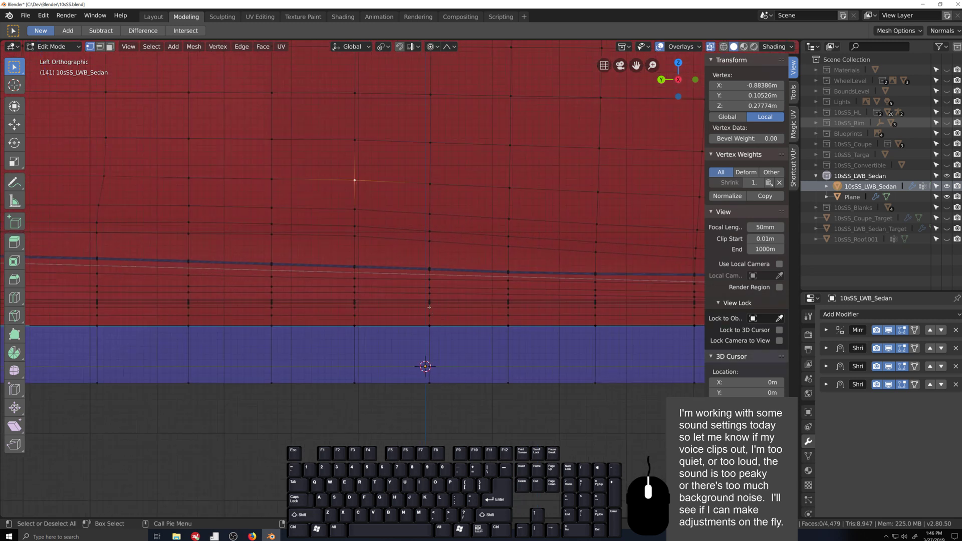
pyautogui.scroll(1, 429, 306)
pyautogui.click(443, 274)
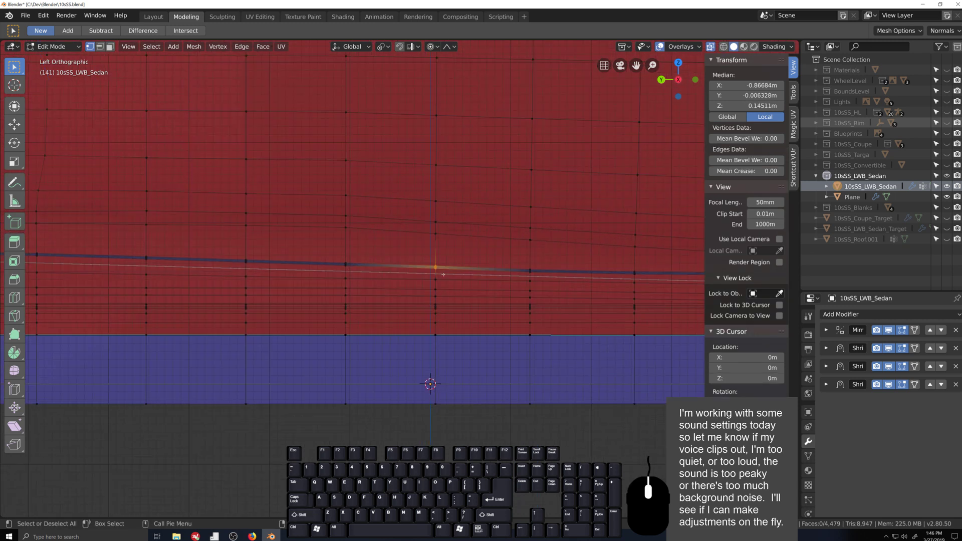
pyautogui.press('g')
pyautogui.press('z')
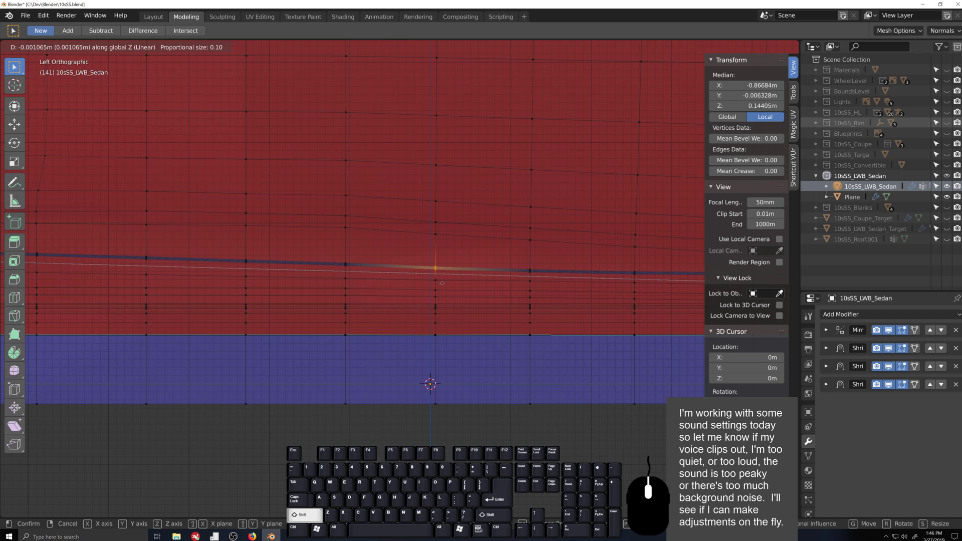
pyautogui.click(442, 283)
pyautogui.click(345, 264)
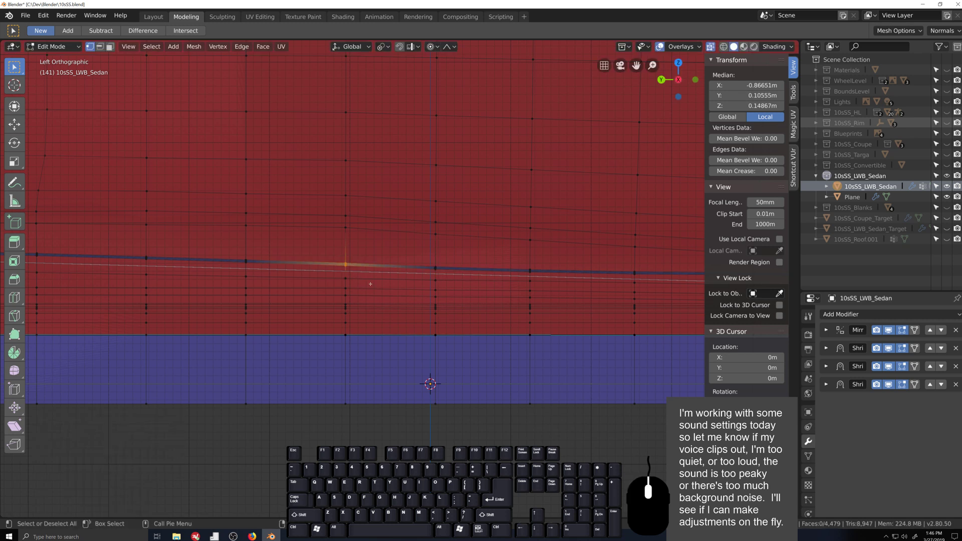
pyautogui.scroll(-2, 371, 284)
pyautogui.press('g')
pyautogui.press('z')
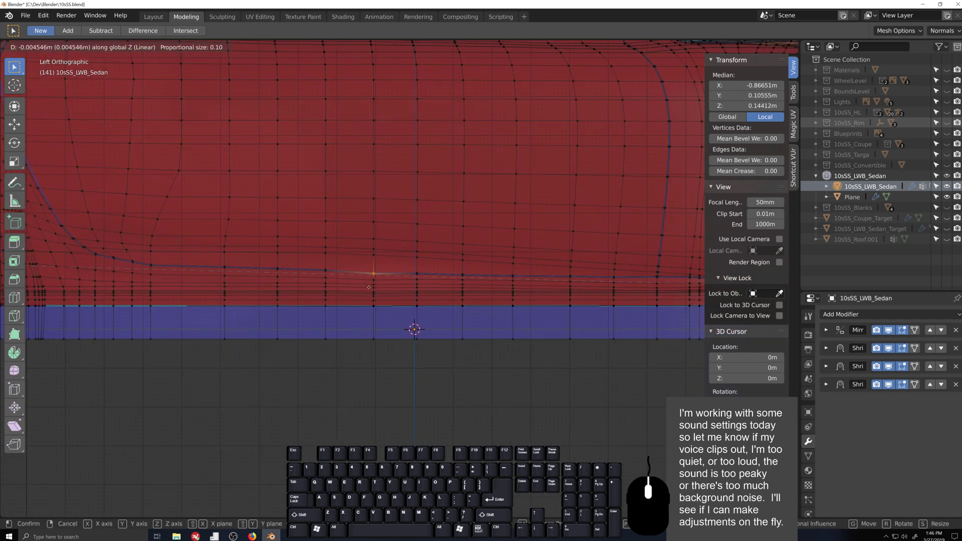
pyautogui.press('Escape')
# - Lower the selected point of the door's bottom edge by about 1 mm along Z toward the plane's guide line
pyautogui.scroll(3, 371, 280)
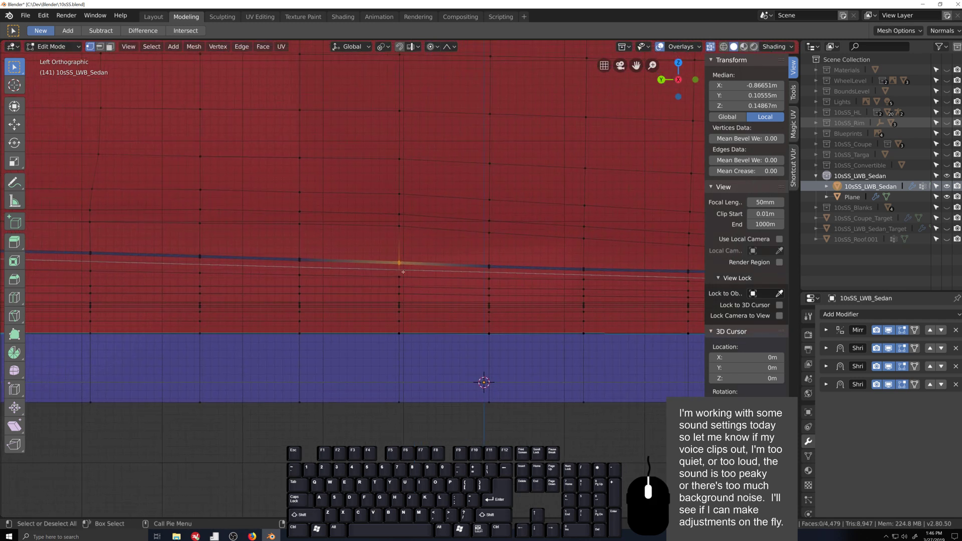
pyautogui.press('g')
pyautogui.press('z')
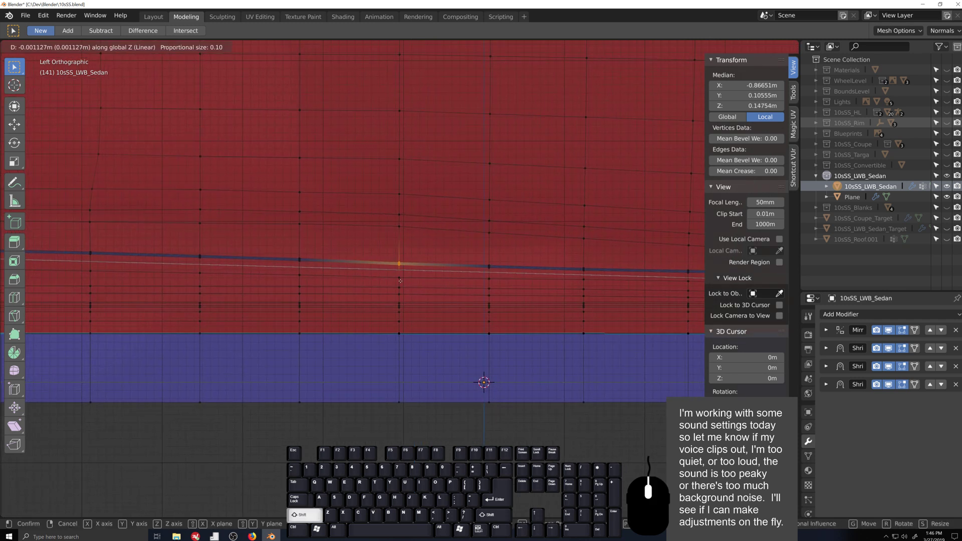
pyautogui.click(402, 278)
# - Lower the third point rearward on the door's bottom edge by about 0.8 mm along Z
pyautogui.click(317, 266)
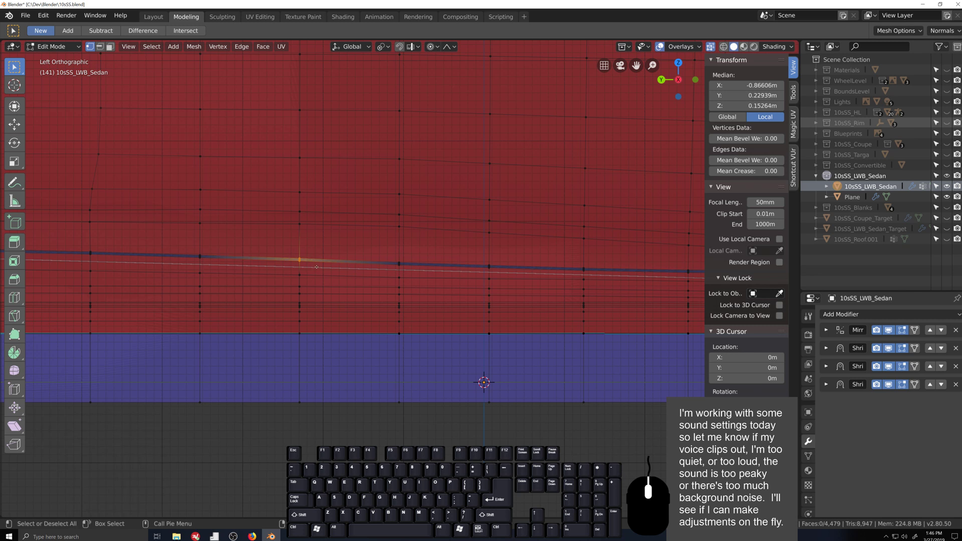
pyautogui.press('g')
pyautogui.press('z')
pyautogui.click(250, 285)
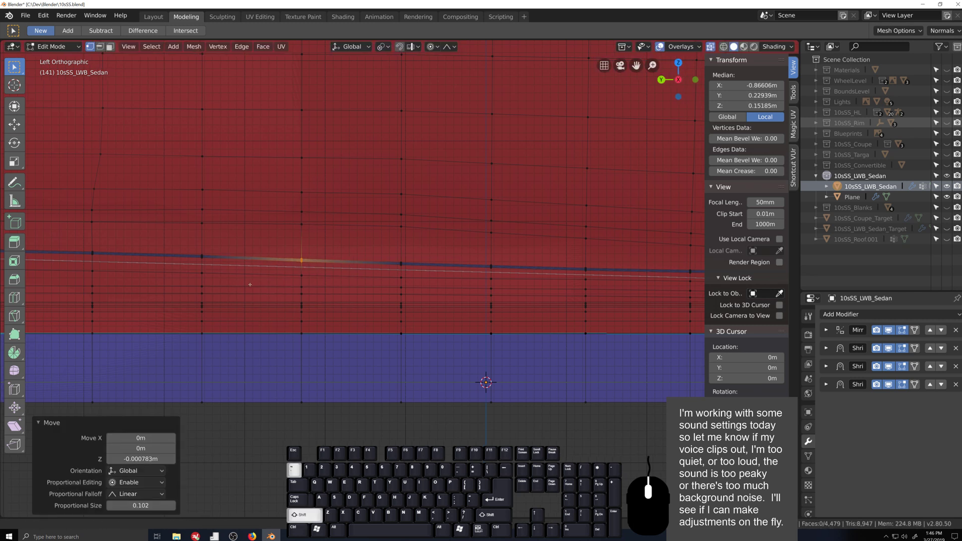
# - Lower the fourth point rearward on the door's bottom edge by about 1 mm along Z
pyautogui.keyDown('shift'); pyautogui.moveTo(250, 284); pyautogui.dragTo(420, 299, button='middle'); pyautogui.keyUp('shift')
pyautogui.click(370, 271)
pyautogui.press('g')
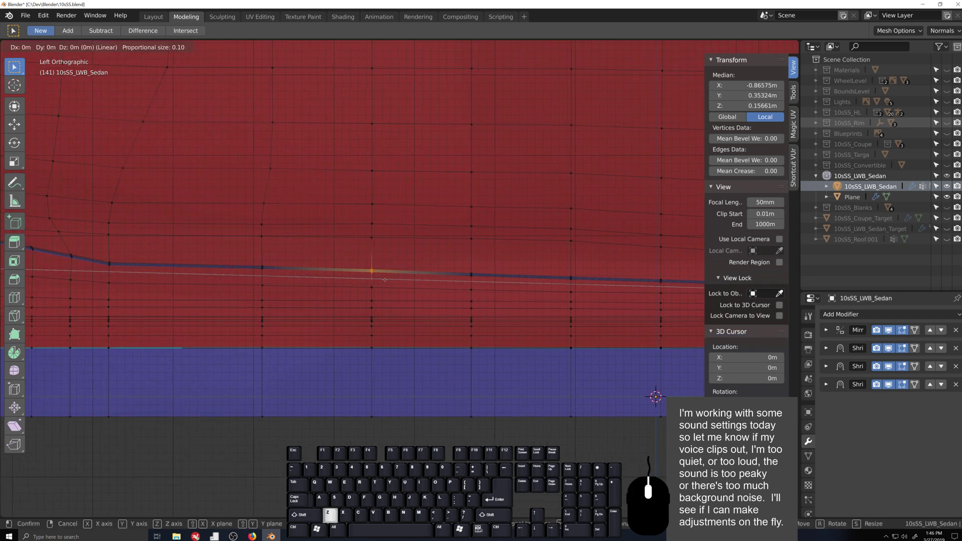
pyautogui.press('z')
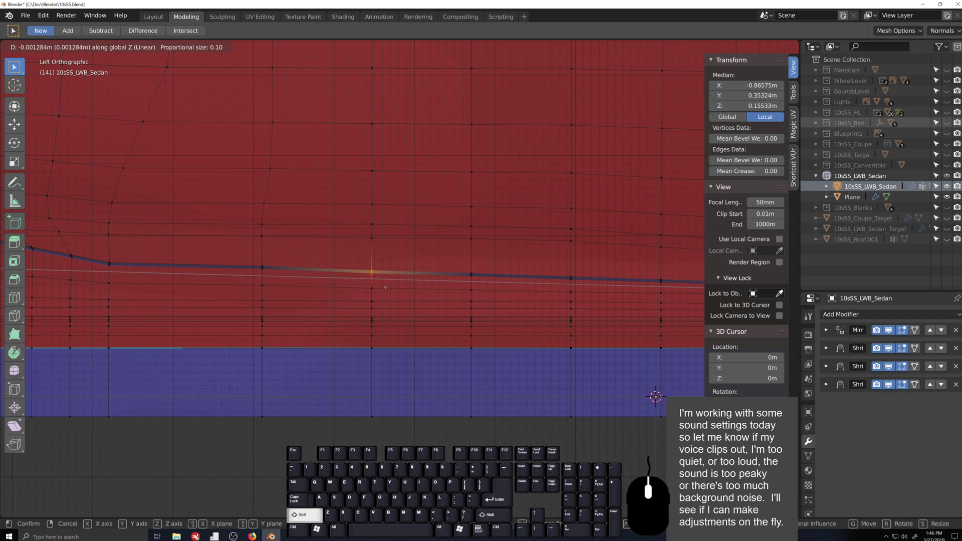
pyautogui.click(385, 287)
# - Lower the fifth point rearward on the door's bottom edge by about 1.2 mm along Z
pyautogui.keyDown('shift'); pyautogui.moveTo(237, 260); pyautogui.dragTo(387, 267, button='middle'); pyautogui.keyUp('shift')
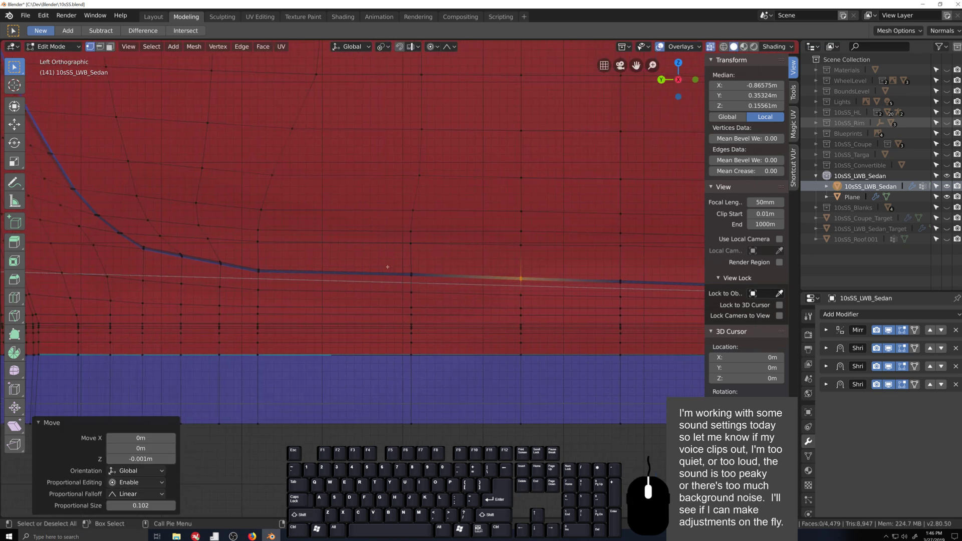
pyautogui.click(415, 279)
pyautogui.press('g')
pyautogui.press('z')
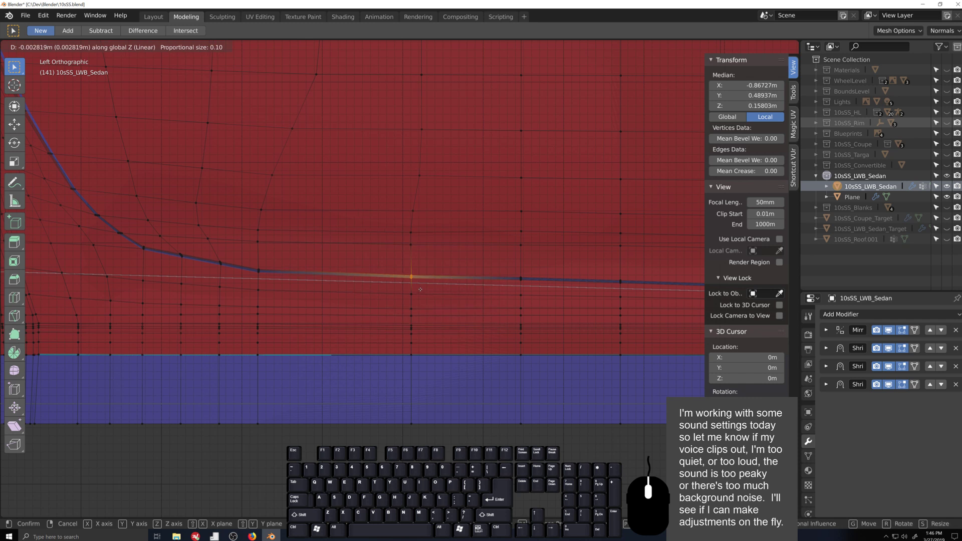
pyautogui.press('shift')
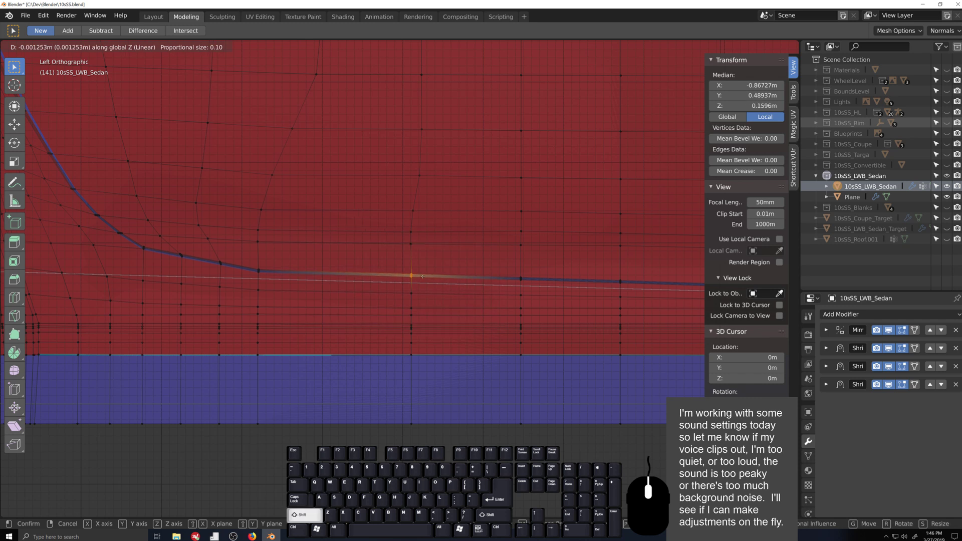
pyautogui.click(422, 276)
# - Lower the second point of the door's rear lower corner curve by about 5.3 mm along Z, with proportional size reduced to about 0.04
pyautogui.keyDown('shift'); pyautogui.moveTo(264, 272); pyautogui.dragTo(495, 292, button='middle'); pyautogui.keyUp('shift')
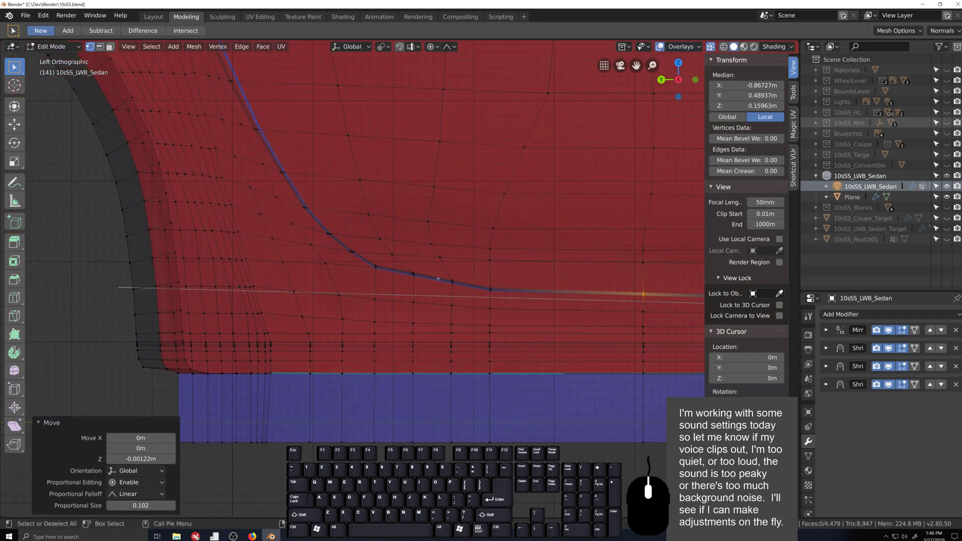
pyautogui.click(451, 280)
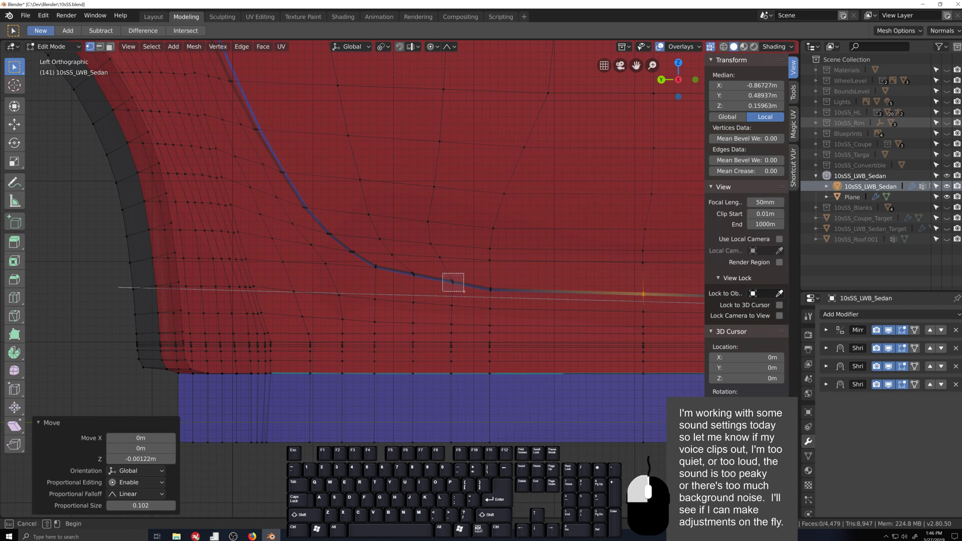
pyautogui.press('g')
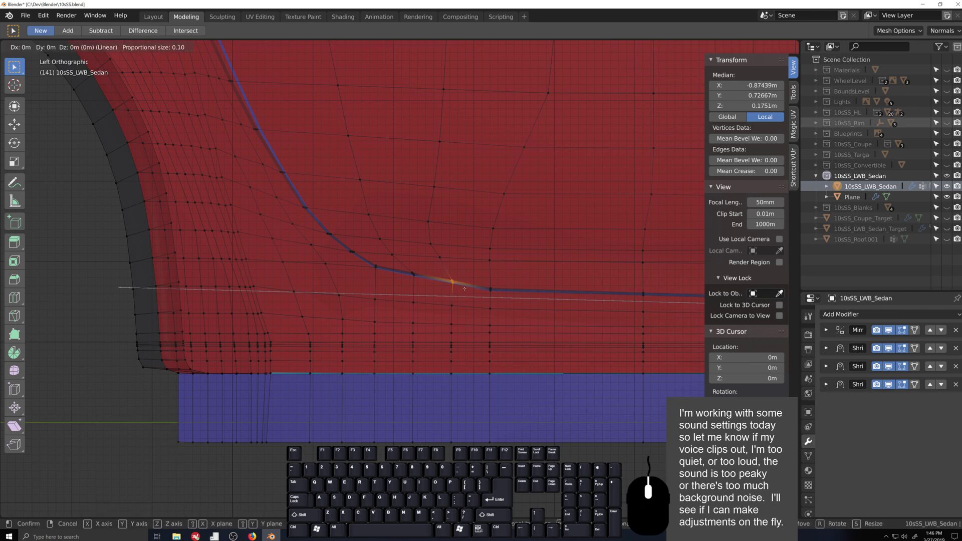
pyautogui.press('z')
pyautogui.scroll(12, 463, 291)
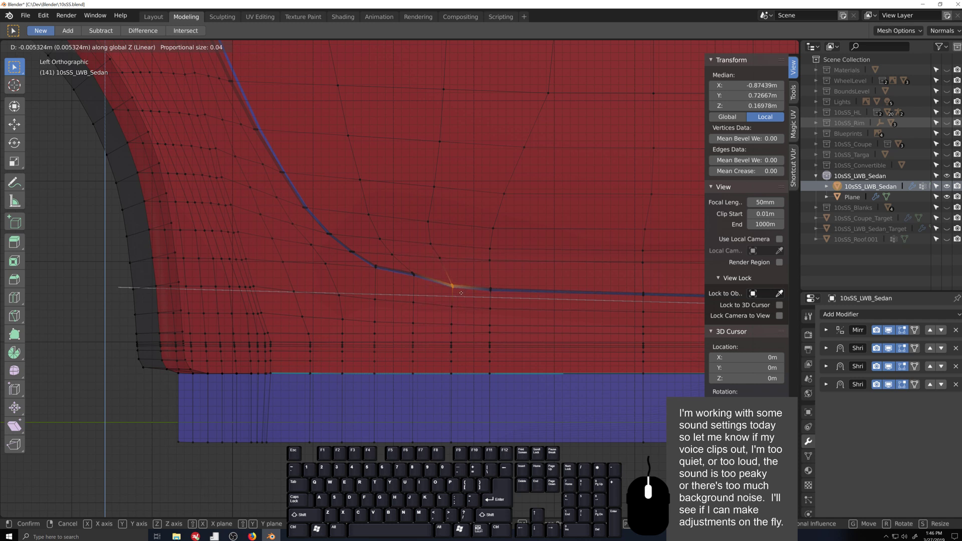
pyautogui.click(461, 293)
# - Lower the next point up the door's rear corner curve by about 7.5 mm along Z
pyautogui.click(412, 274)
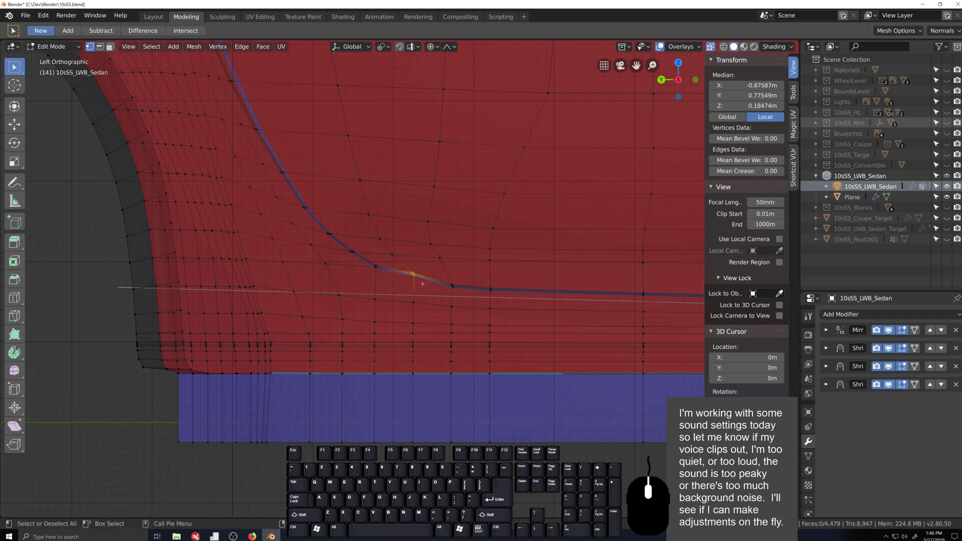
pyautogui.press('g')
pyautogui.press('z')
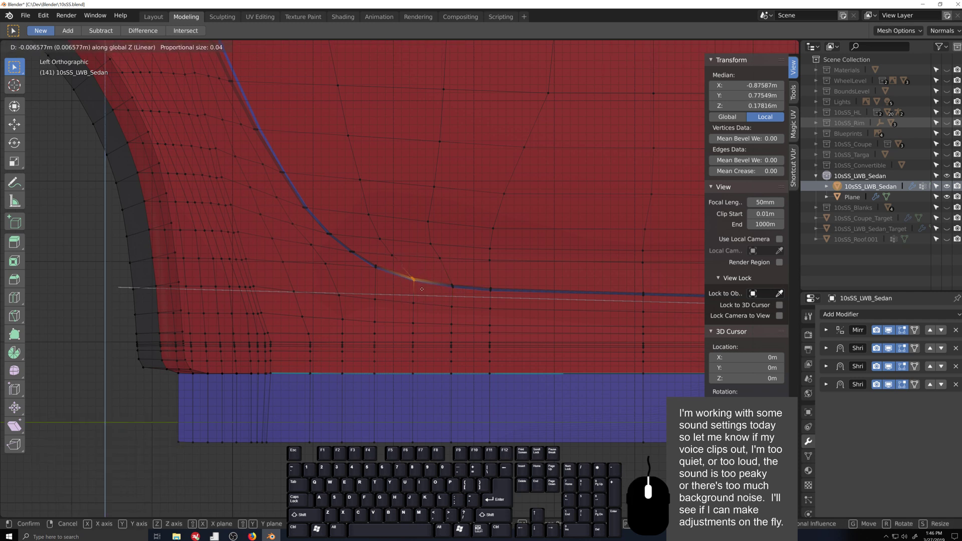
pyautogui.click(422, 290)
pyautogui.scroll(-3, 430, 278)
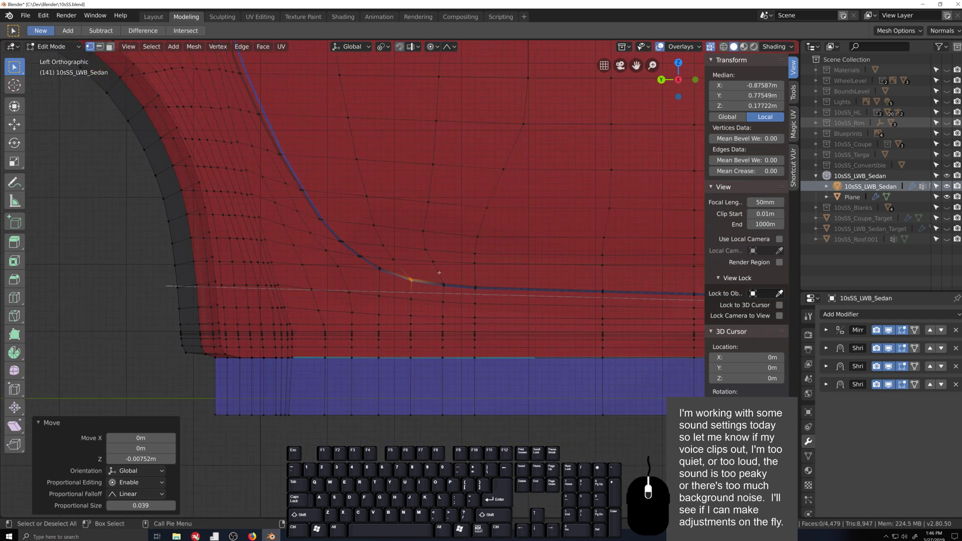
pyautogui.scroll(-3, 474, 288)
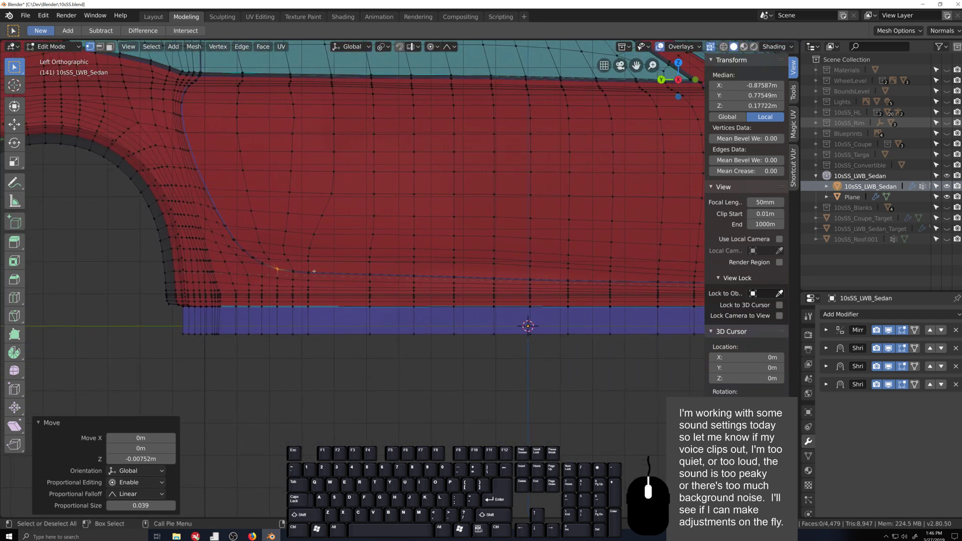
# - Hide the guide plane to inspect how straight the door's lower edge runs
pyautogui.keyDown('shift'); pyautogui.moveTo(636, 282); pyautogui.dragTo(503, 283, button='middle'); pyautogui.keyUp('shift')
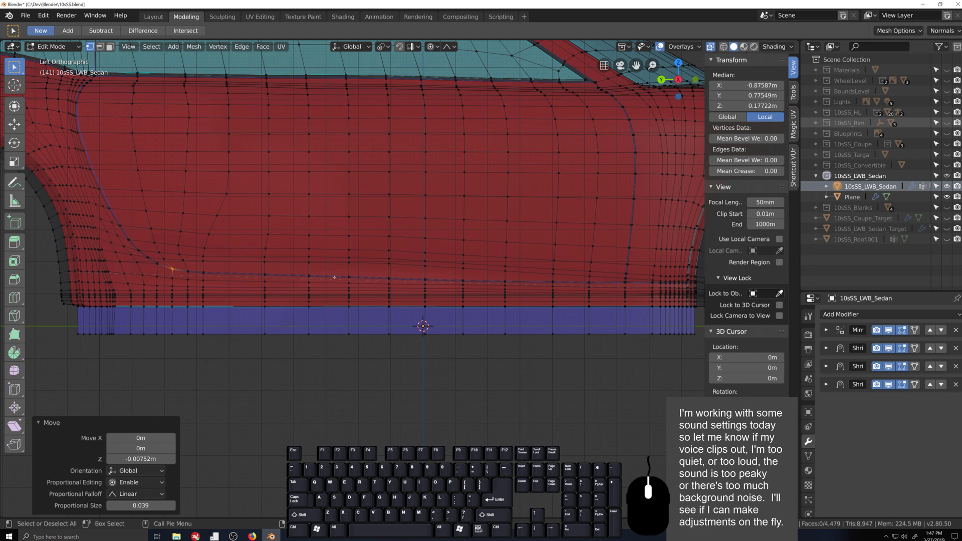
pyautogui.scroll(-5, 334, 277)
pyautogui.click(946, 197)
pyautogui.scroll(5, 436, 299)
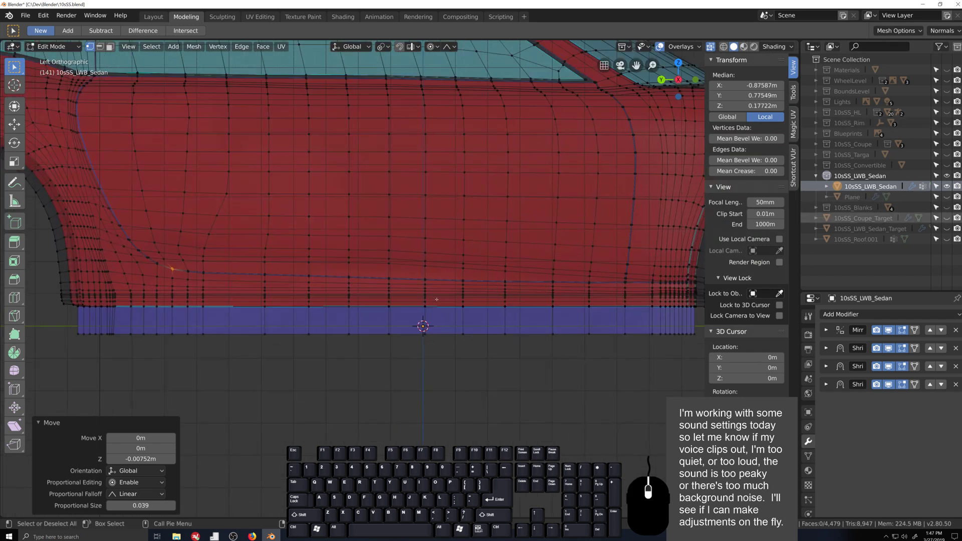
pyautogui.scroll(3, 436, 299)
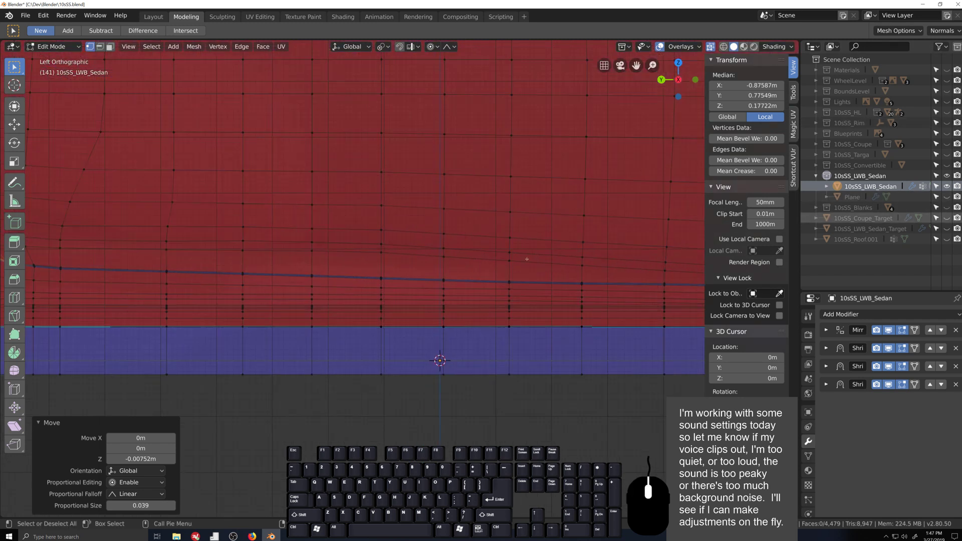
# - Disable proportional editing
pyautogui.click(433, 47)
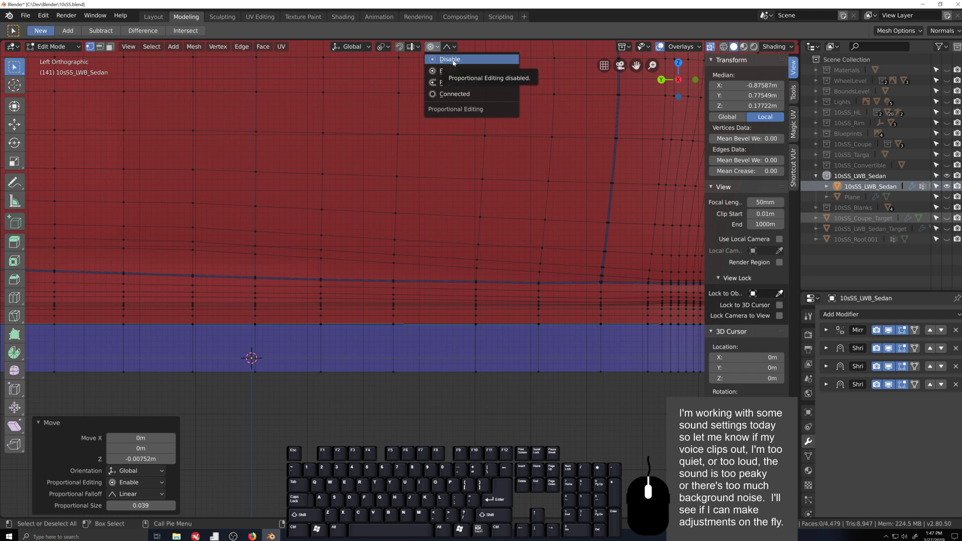
pyautogui.click(453, 60)
pyautogui.scroll(1, 521, 304)
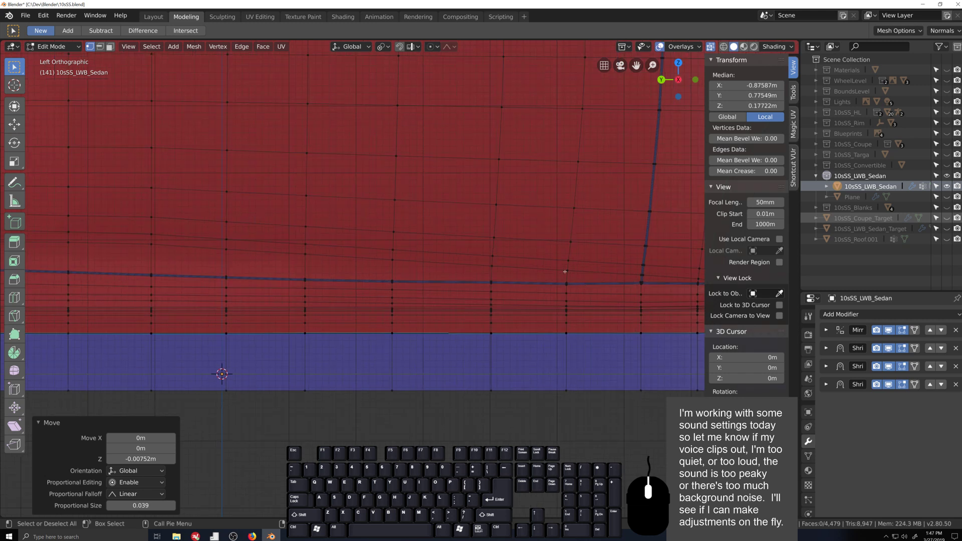
pyautogui.scroll(-6, 476, 264)
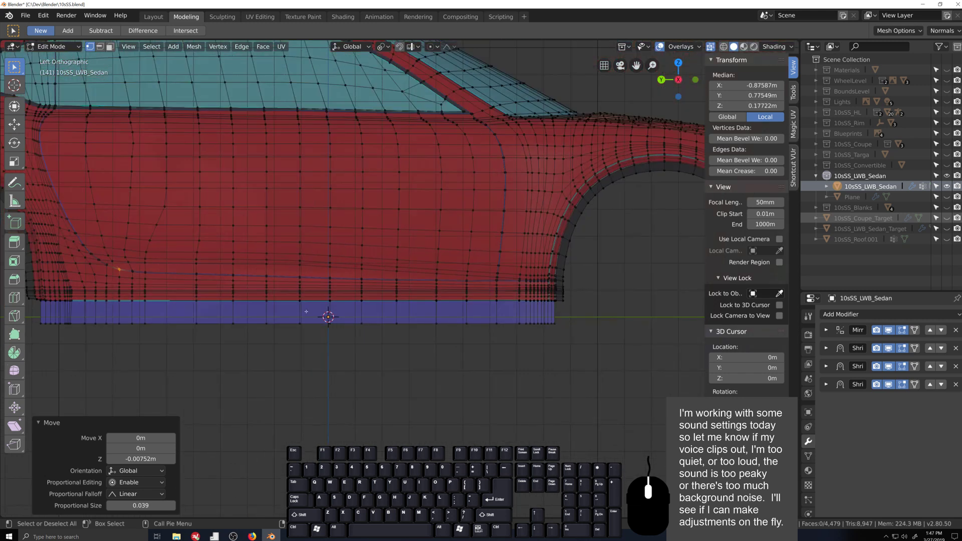
# - Show the guide plane together with the 10sSS_LWB_Sedan_Target surface, keeping the sedan body mesh hidden
pyautogui.click(947, 197)
pyautogui.scroll(-2, 264, 312)
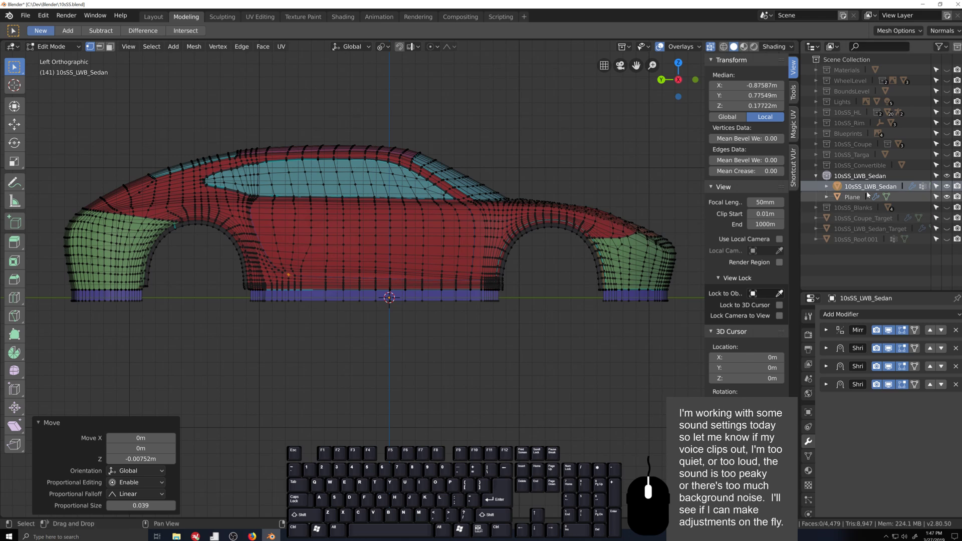
pyautogui.click(947, 176)
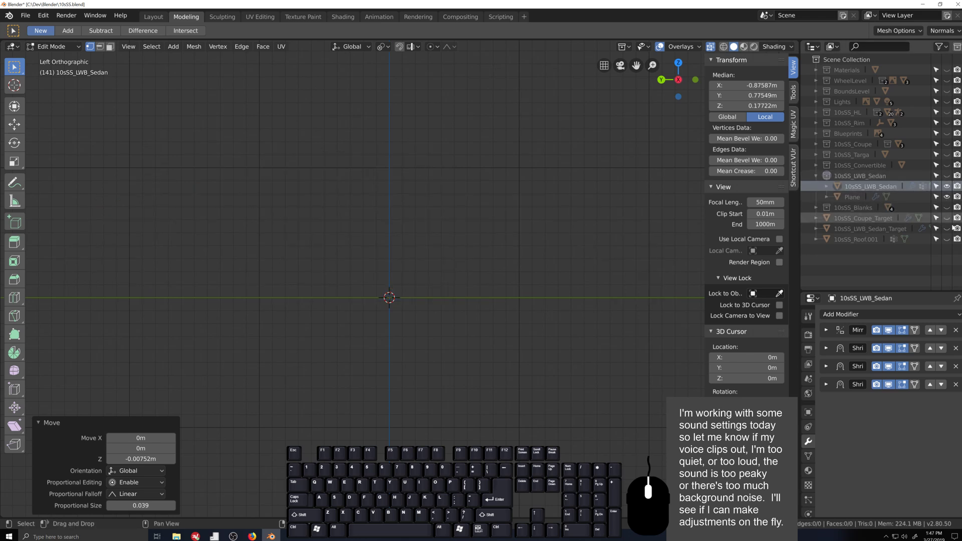
pyautogui.click(947, 228)
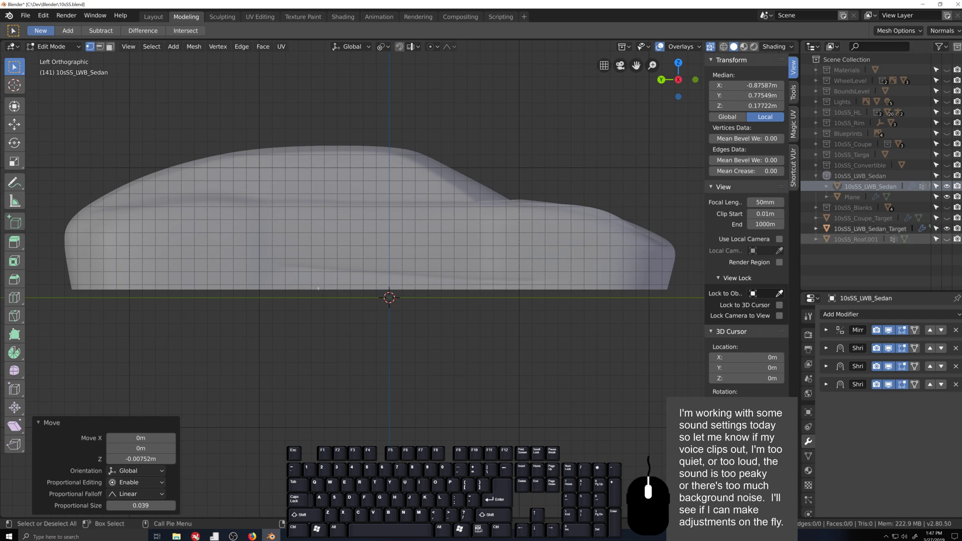
pyautogui.click(947, 176)
# - Select the guide plane in Object Mode and rotate it by about 1.71° in the left view to match the target's lower crease
pyautogui.scroll(2, 349, 281)
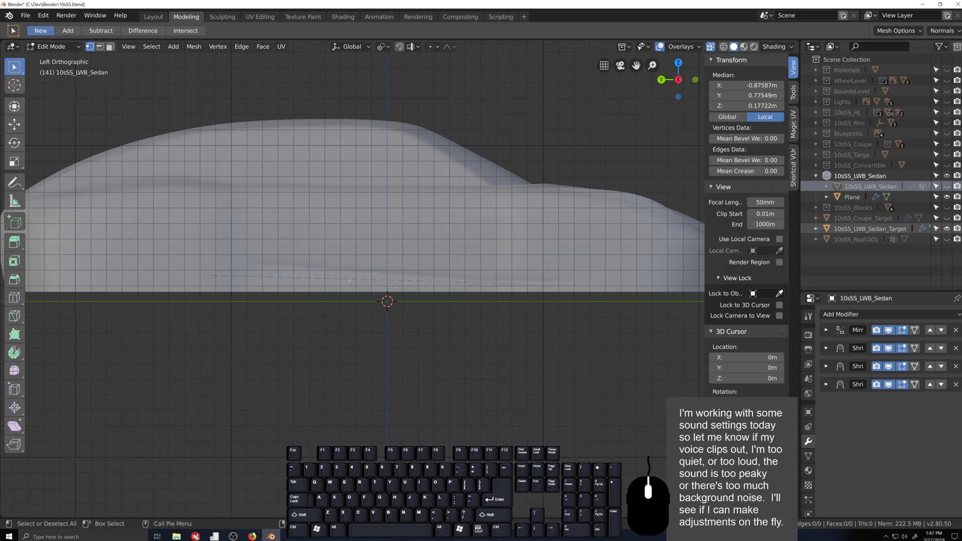
pyautogui.moveTo(282, 261); pyautogui.dragTo(373, 282, button='middle')
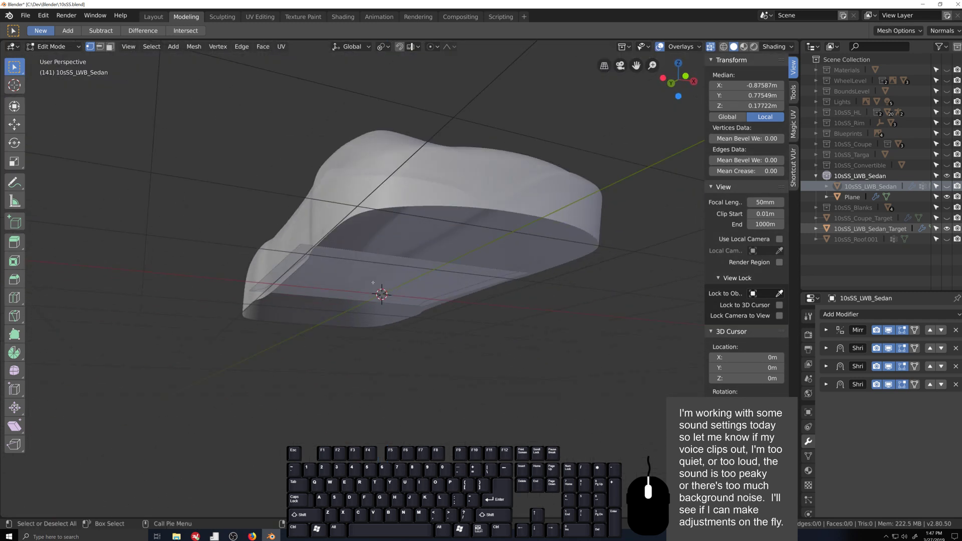
pyautogui.press('Tab')
pyautogui.click(345, 266)
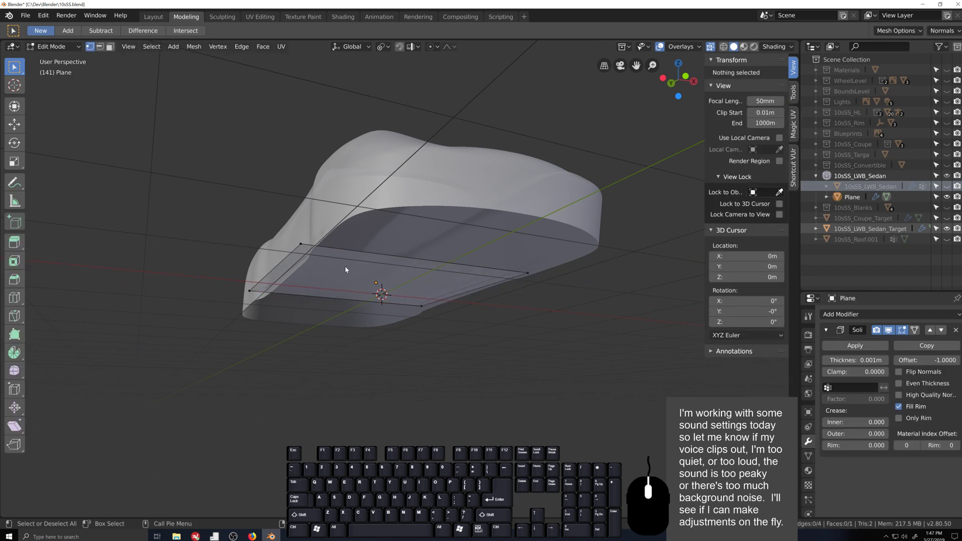
pyautogui.press('KP_3')
pyautogui.press('ctrl+KP_3')
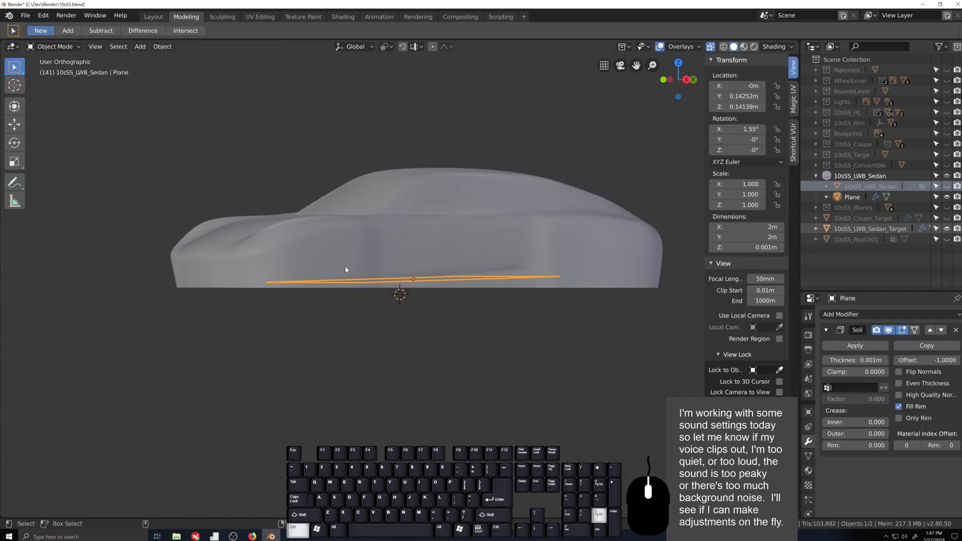
pyautogui.scroll(3, 379, 267)
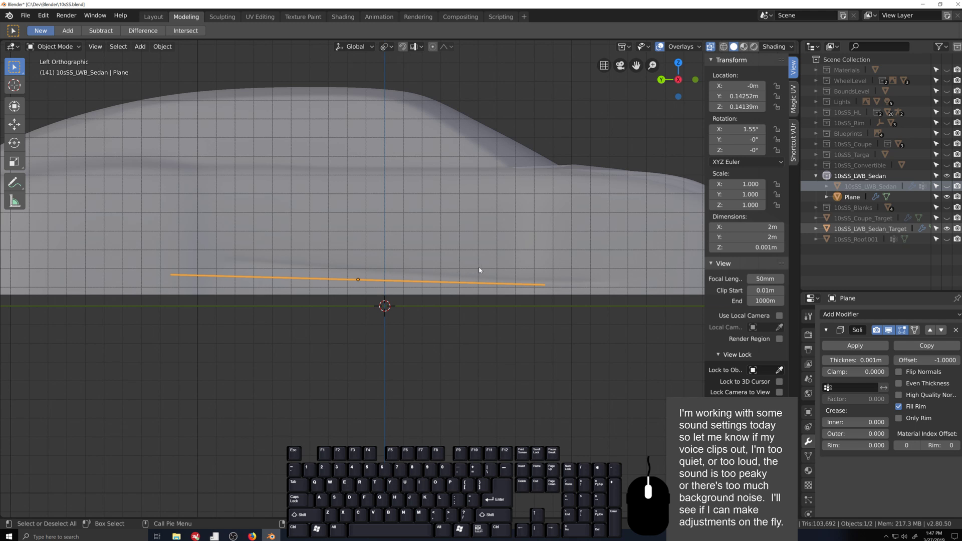
pyautogui.press('r')
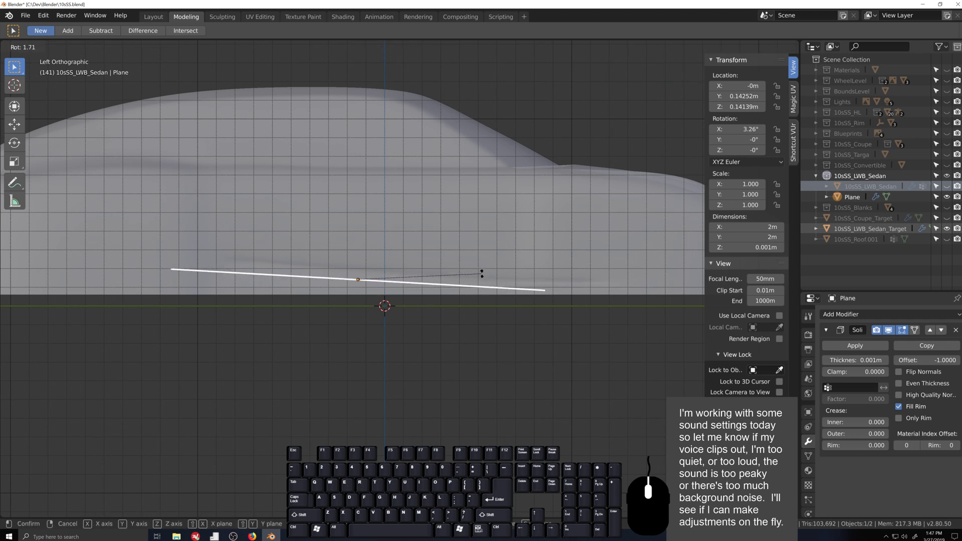
pyautogui.click(481, 273)
# - Raise the guide plane about 17.5 mm along Z and check its alignment with the target's crease
pyautogui.press('g')
pyautogui.press('z')
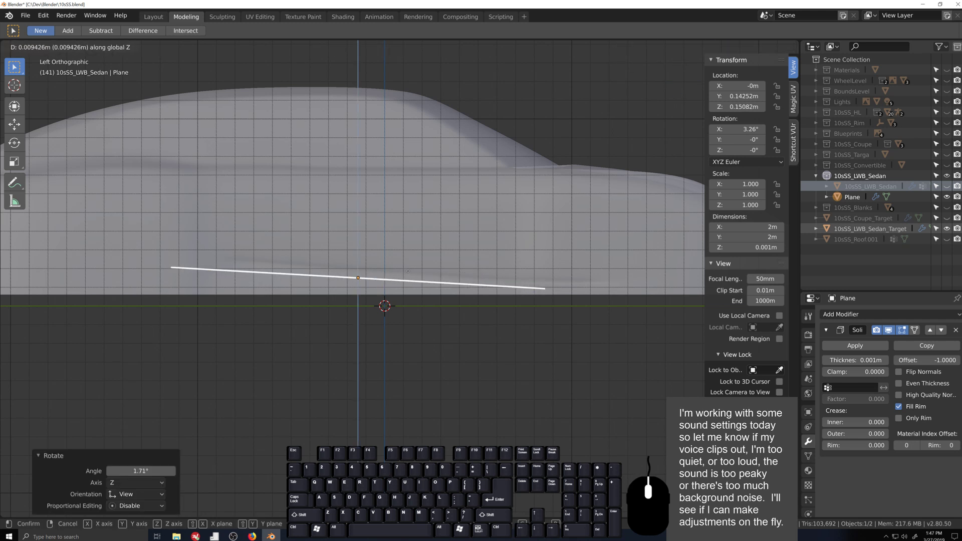
pyautogui.click(410, 269)
pyautogui.scroll(-4, 407, 272)
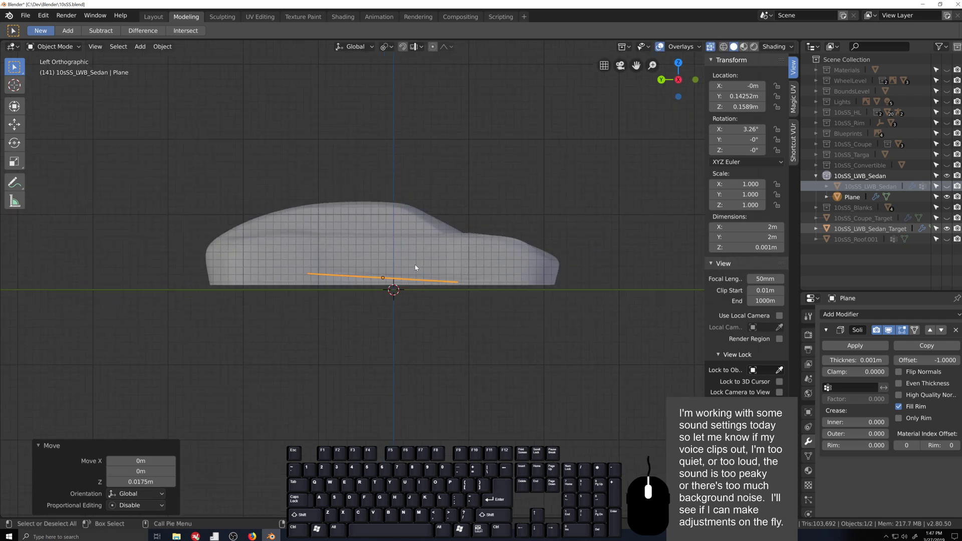
pyautogui.moveTo(412, 268); pyautogui.dragTo(429, 291, button='middle')
pyautogui.scroll(3, 440, 294)
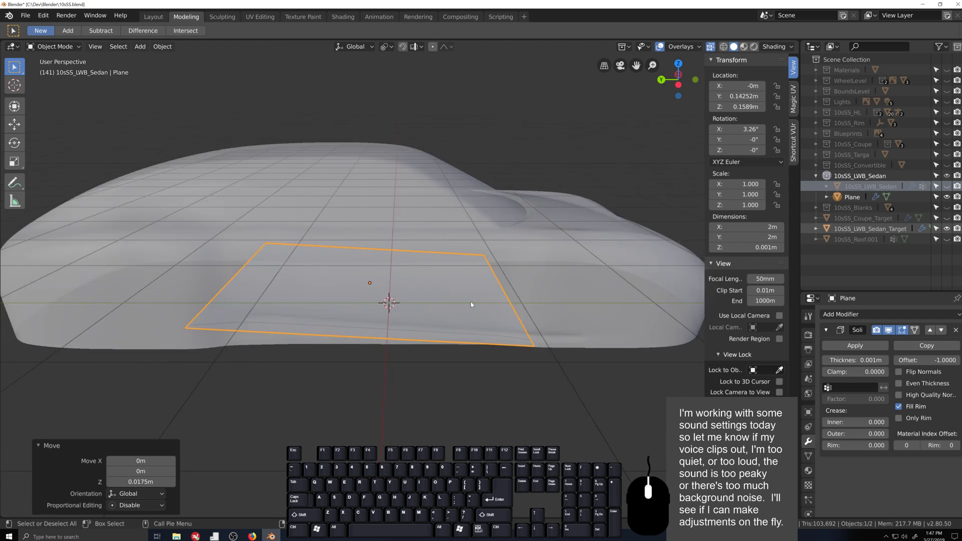
# - Hide the target surface and show the sedan body mesh with the guide plane in the left view
pyautogui.click(946, 228)
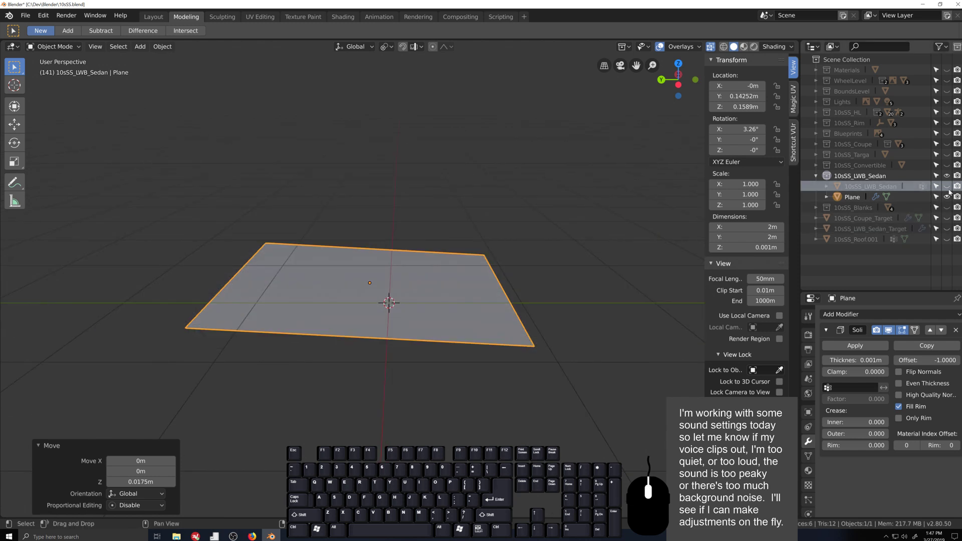
pyautogui.click(947, 186)
pyautogui.press('ctrl+KP_3')
pyautogui.scroll(3, 407, 299)
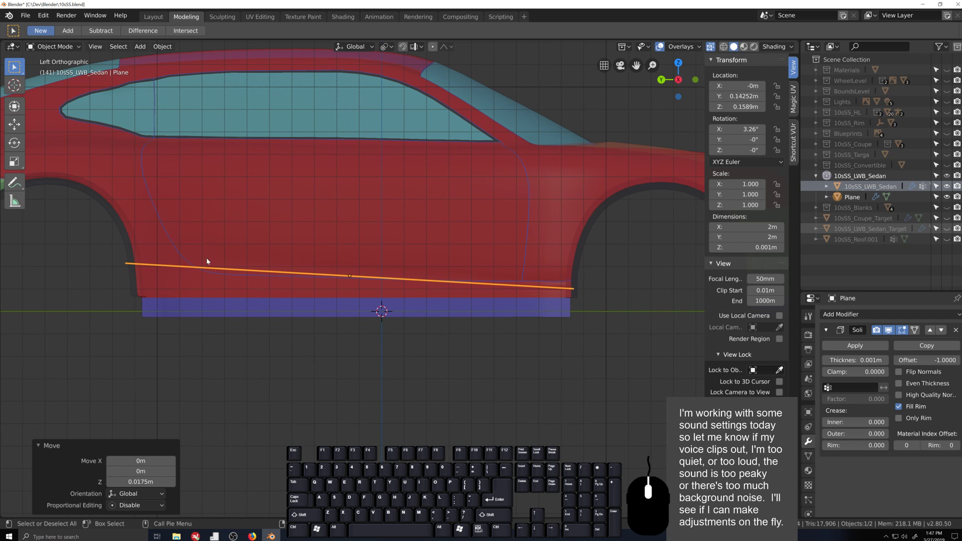
# - Open the sedan body mesh in Edit Mode and compare the door's bottom edge with the guide plane
pyautogui.click(408, 283)
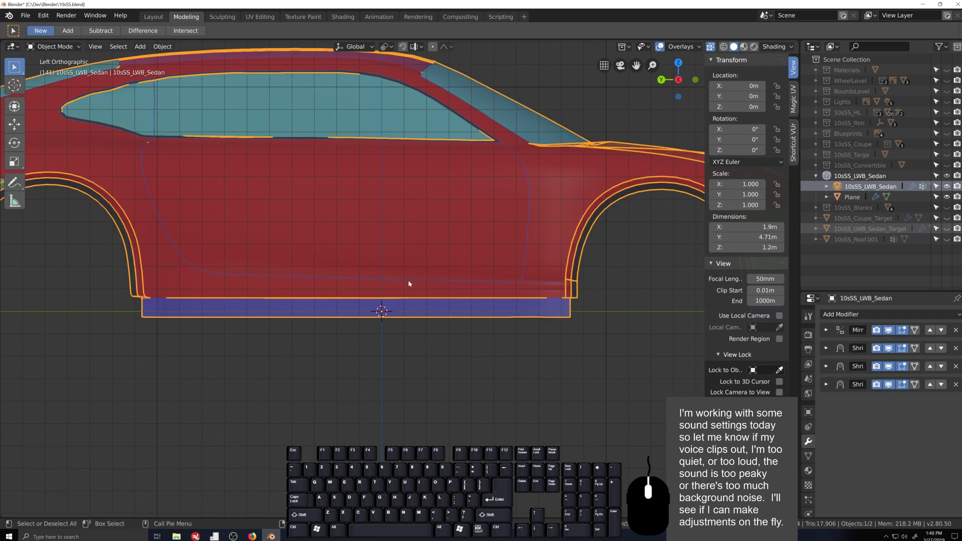
pyautogui.press('Tab')
pyautogui.scroll(3, 442, 312)
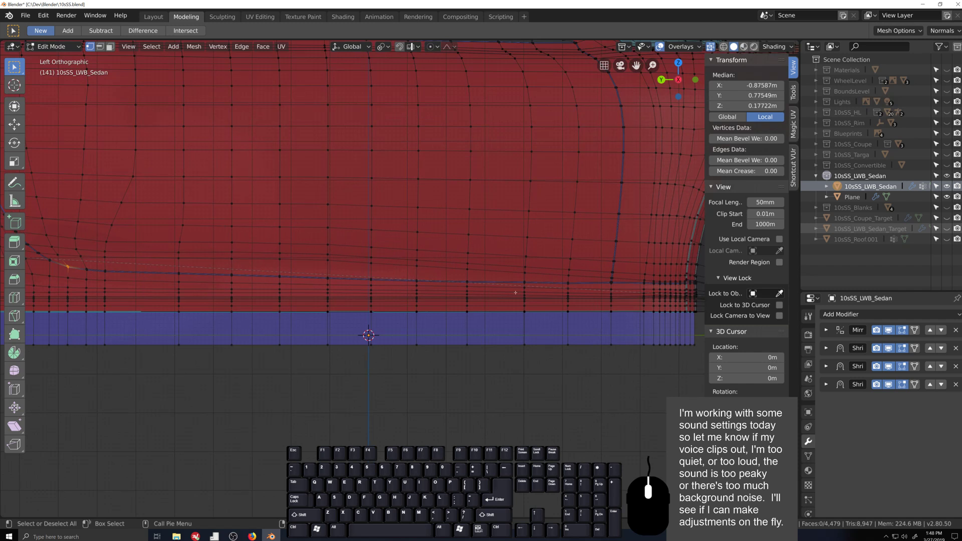
pyautogui.scroll(-4, 347, 275)
# - Select the guide plane in Object Mode and set its Solidify thickness to 3 mm
pyautogui.moveTo(348, 274); pyautogui.dragTo(665, 360, button='middle')
pyautogui.press('Tab')
pyautogui.click(612, 354)
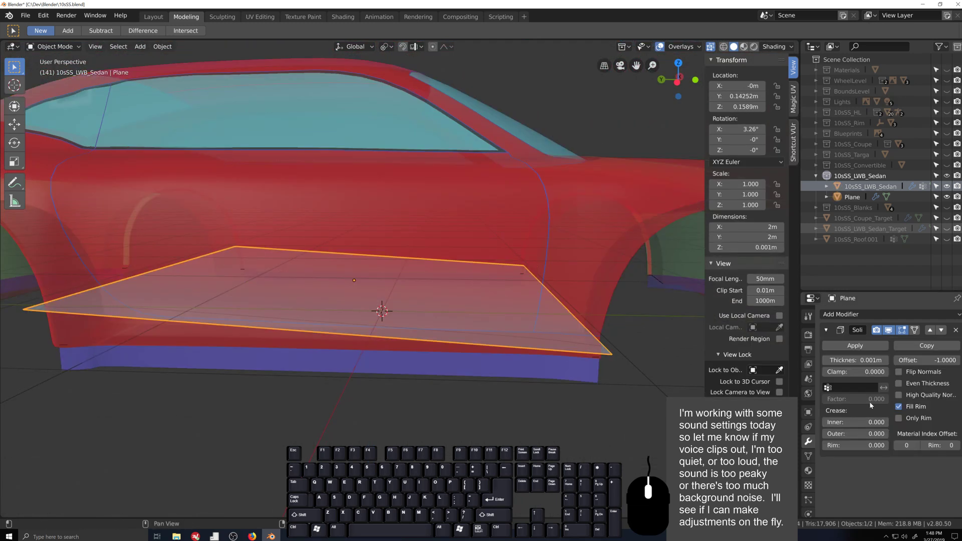
pyautogui.click(862, 360)
pyautogui.write('3mm')
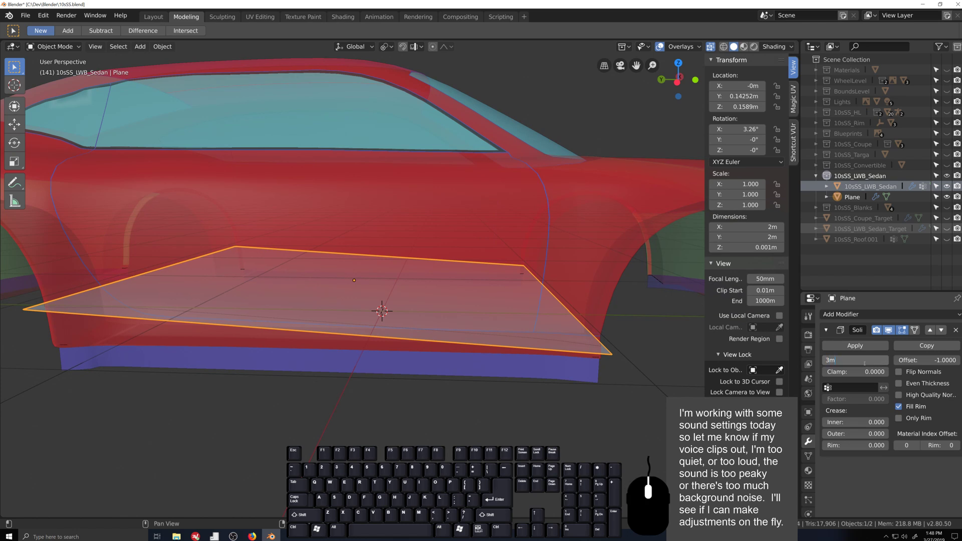
pyautogui.press('Return')
# - Open the sedan body mesh in Edit Mode and show the door's lower corner beside the wheel arch in the left orthographic view
pyautogui.press('Tab')
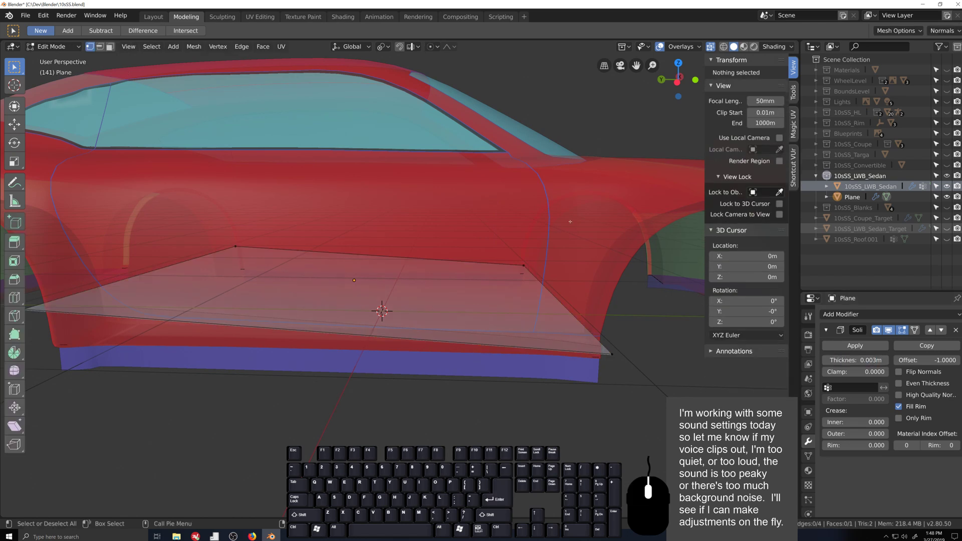
pyautogui.press('Tab')
pyautogui.click(603, 236)
pyautogui.press('Tab')
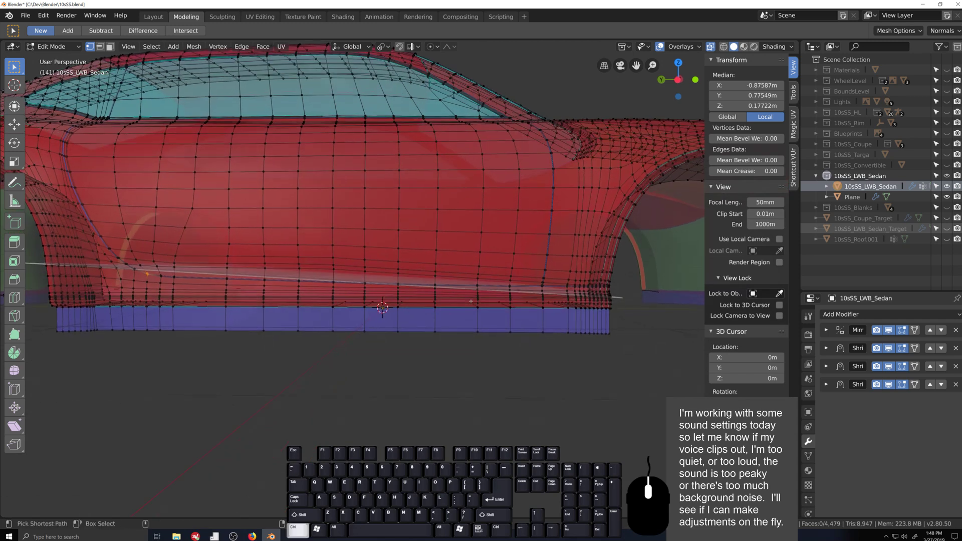
pyautogui.press('ctrl+KP_3')
pyautogui.scroll(5, 471, 302)
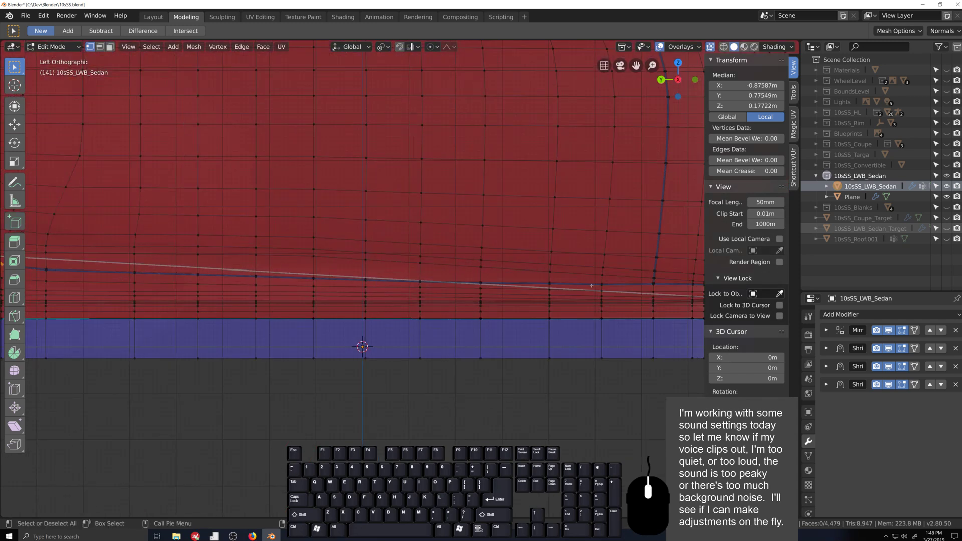
pyautogui.hotkey('shift', '`')
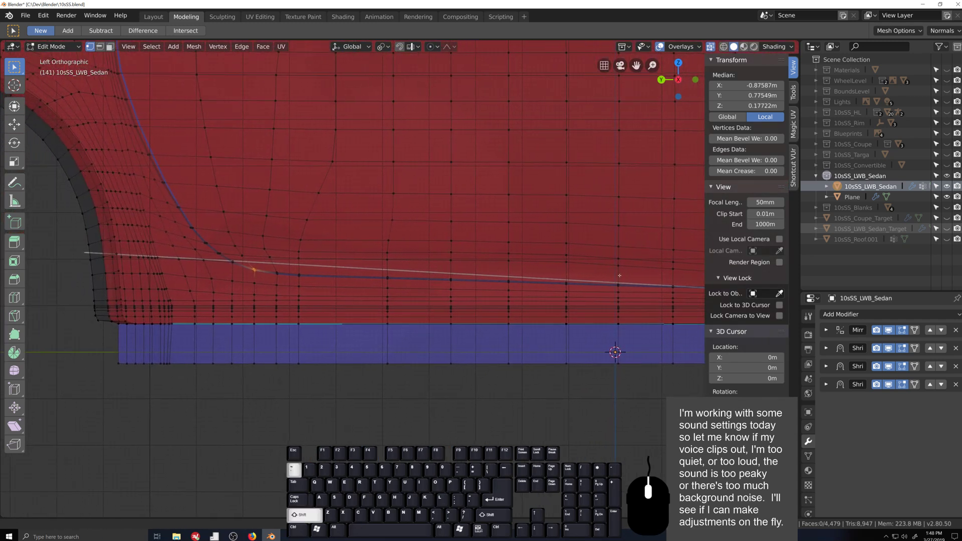
pyautogui.keyDown('shift'); pyautogui.moveTo(190, 237); pyautogui.dragTo(355, 257, button='middle'); pyautogui.keyUp('shift')
pyautogui.scroll(2, 449, 286)
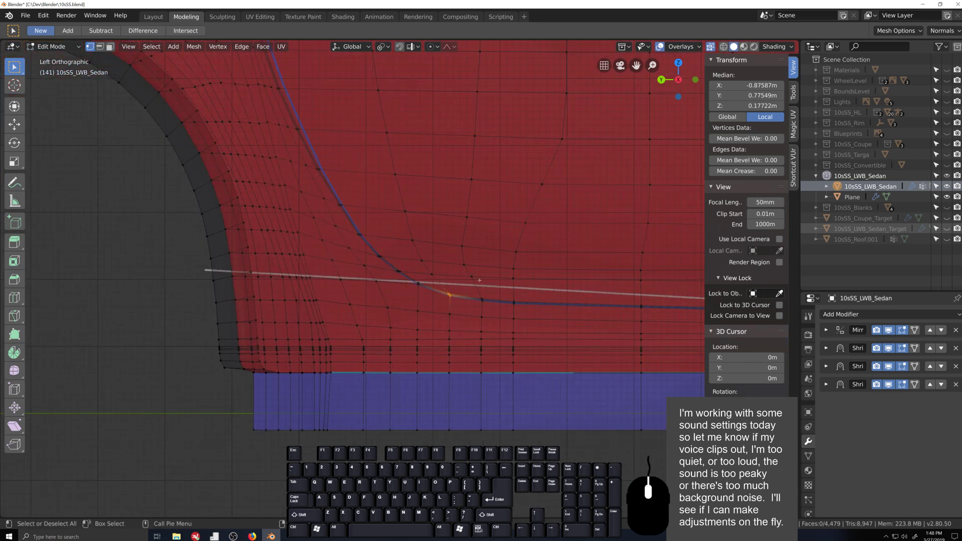
# - Enable proportional editing and move the vertex between the wheel arch and door line up about 8 mm with a proportional size of 0.08
pyautogui.click(433, 46)
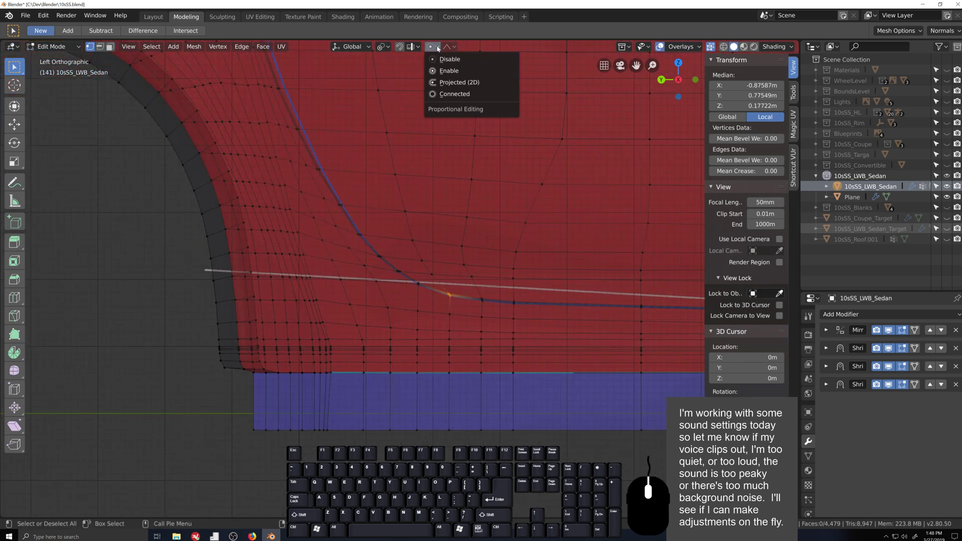
pyautogui.click(440, 71)
pyautogui.click(332, 260)
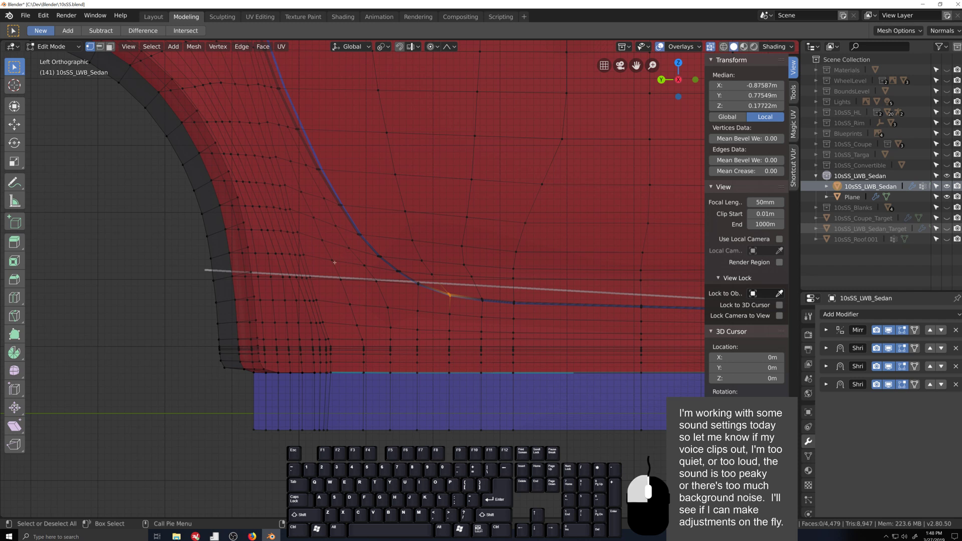
pyautogui.press('g')
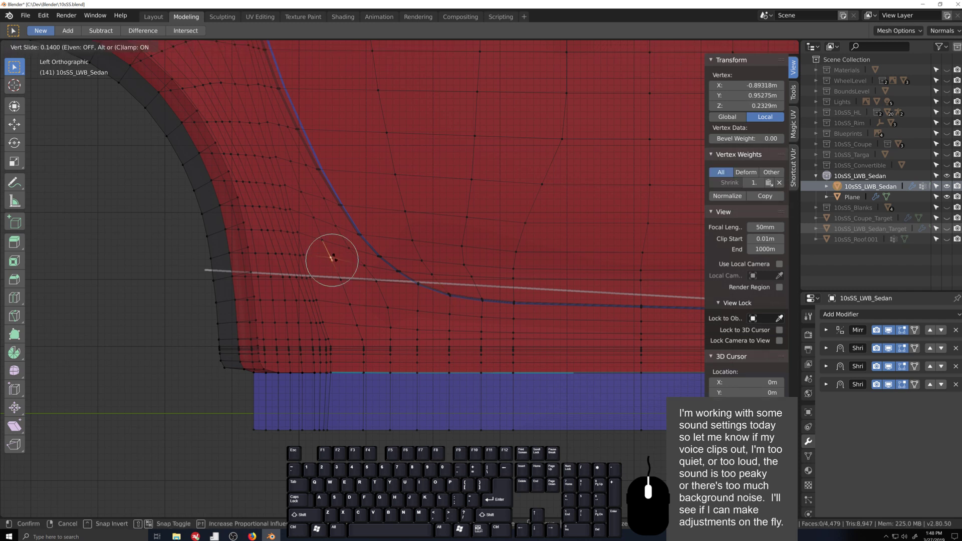
pyautogui.press('Escape')
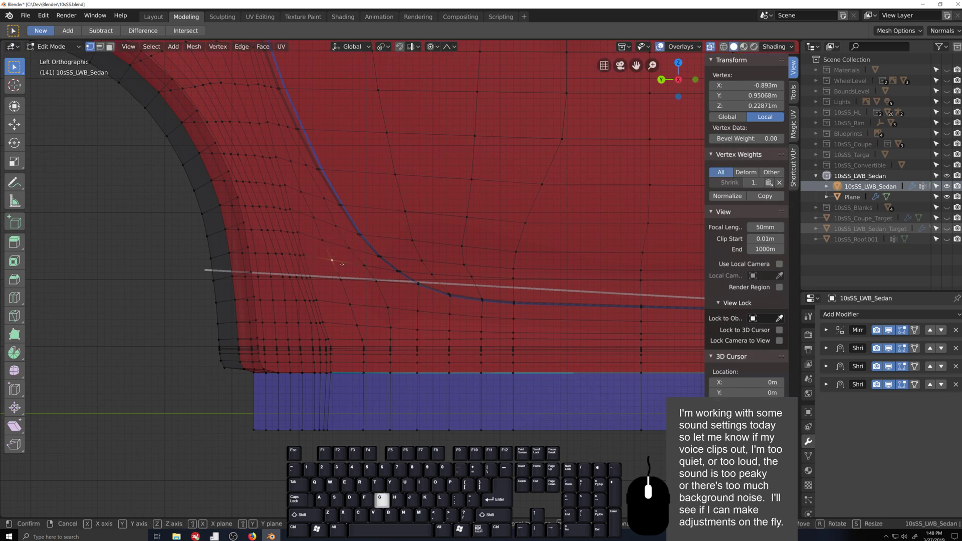
pyautogui.press('g')
pyautogui.scroll(-5, 340, 263)
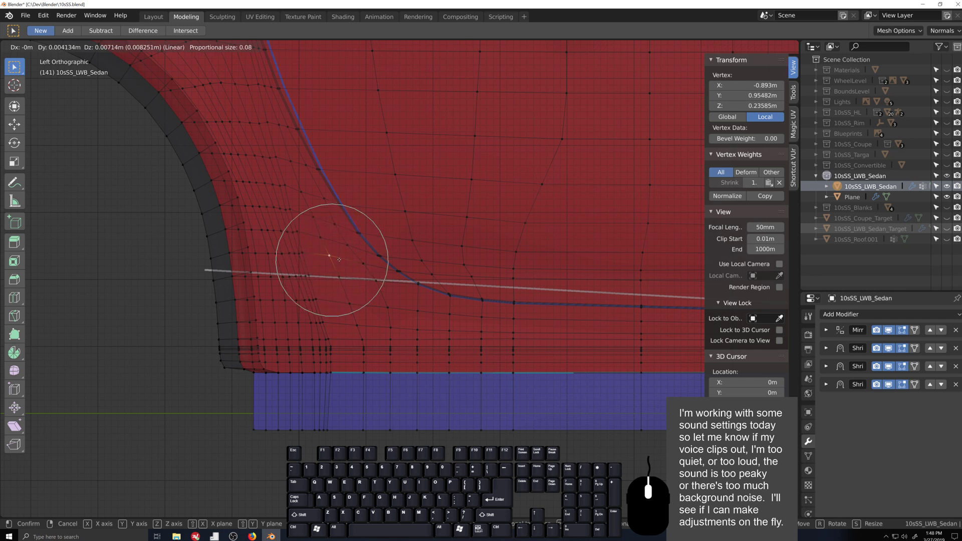
pyautogui.click(339, 259)
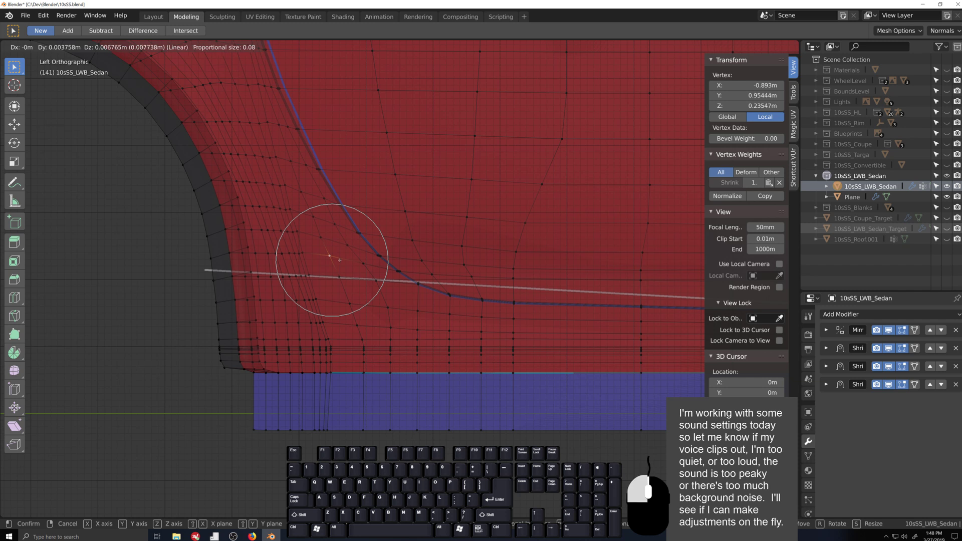
# - With a proportional size of 0.06, lift the neighbouring vertex about 8 mm and the door-line vertices above the guide plane about 15 mm
pyautogui.press('g')
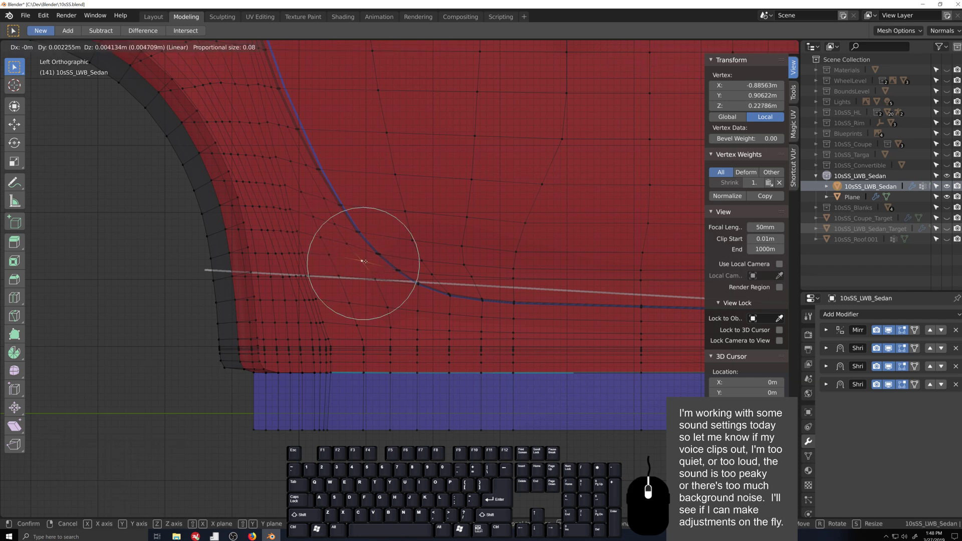
pyautogui.scroll(3, 364, 261)
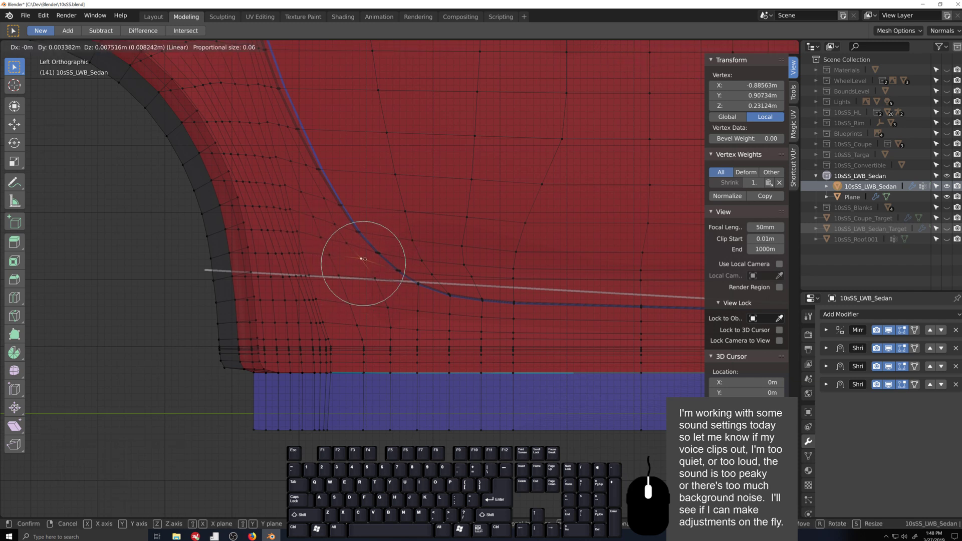
pyautogui.click(365, 259)
pyautogui.moveTo(390, 264); pyautogui.dragTo(409, 275)
pyautogui.press('g')
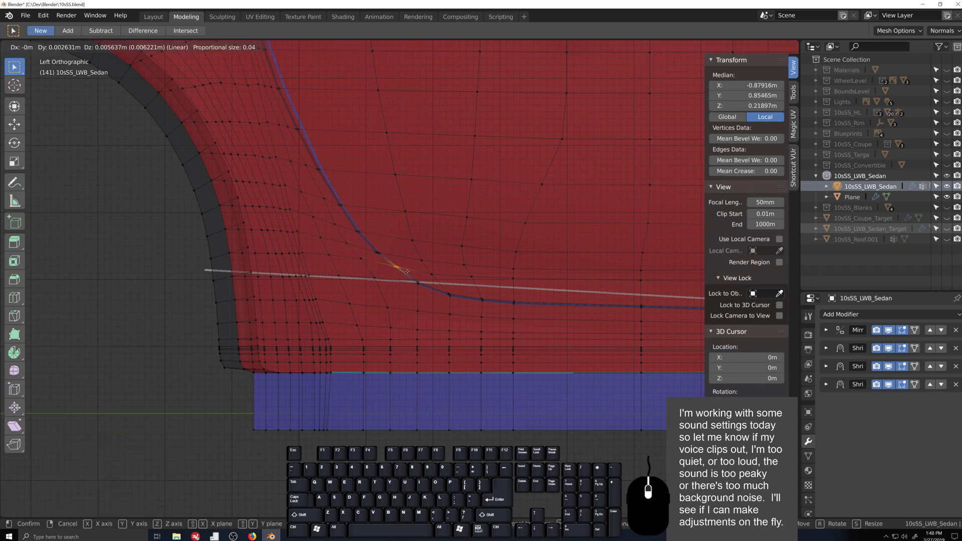
pyautogui.scroll(-4, 406, 270)
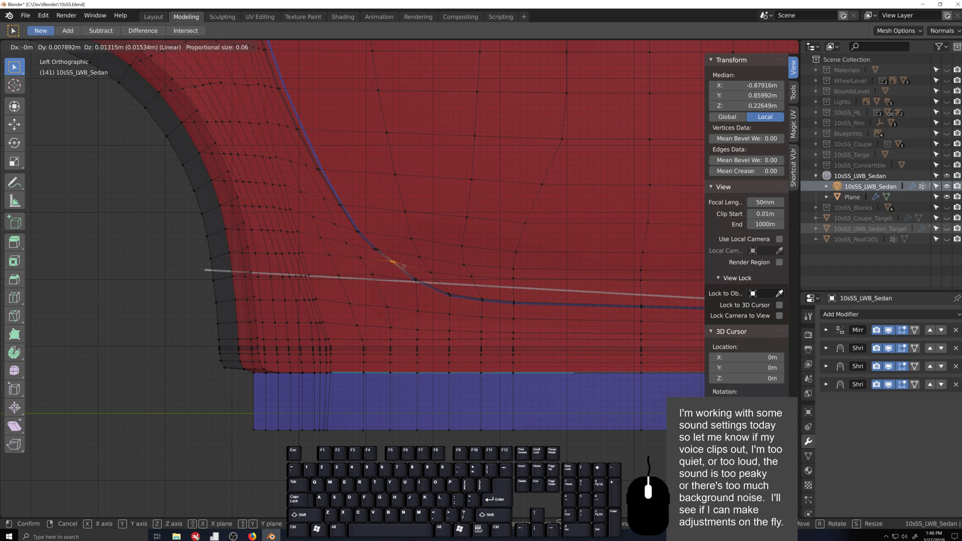
pyautogui.click(403, 266)
# - Slide the two vertices between the wheel arch and the door line along their edges onto the guide plane
pyautogui.click(374, 276)
pyautogui.press('g')
pyautogui.press('g')
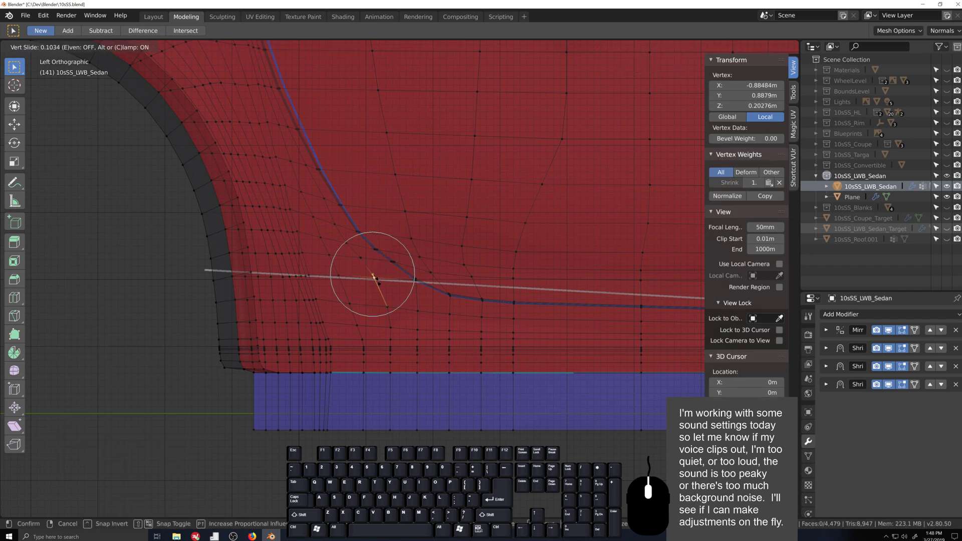
pyautogui.click(373, 275)
pyautogui.keyDown('shift'); pyautogui.click(338, 275); pyautogui.keyUp('shift')
pyautogui.press('g')
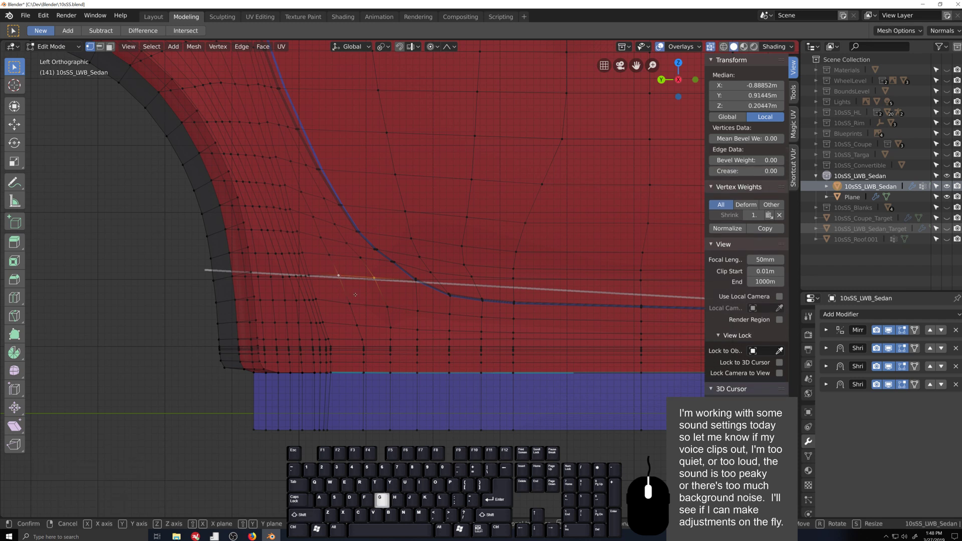
pyautogui.press('g')
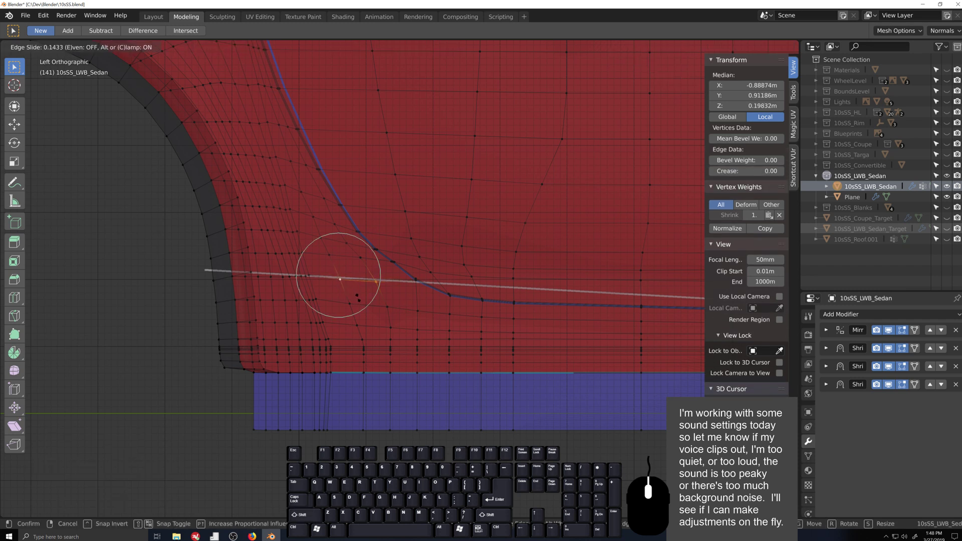
pyautogui.click(380, 285)
# - Lower the door-line vertices at the guide plane by about 4 mm and lift the vertex just inside the door about 14 mm
pyautogui.click(415, 279)
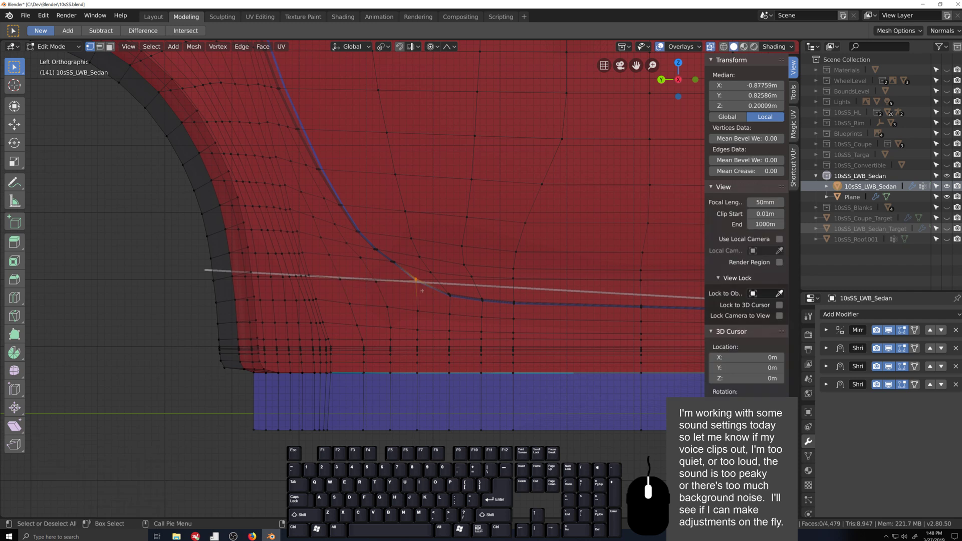
pyautogui.press('g')
pyautogui.click(423, 293)
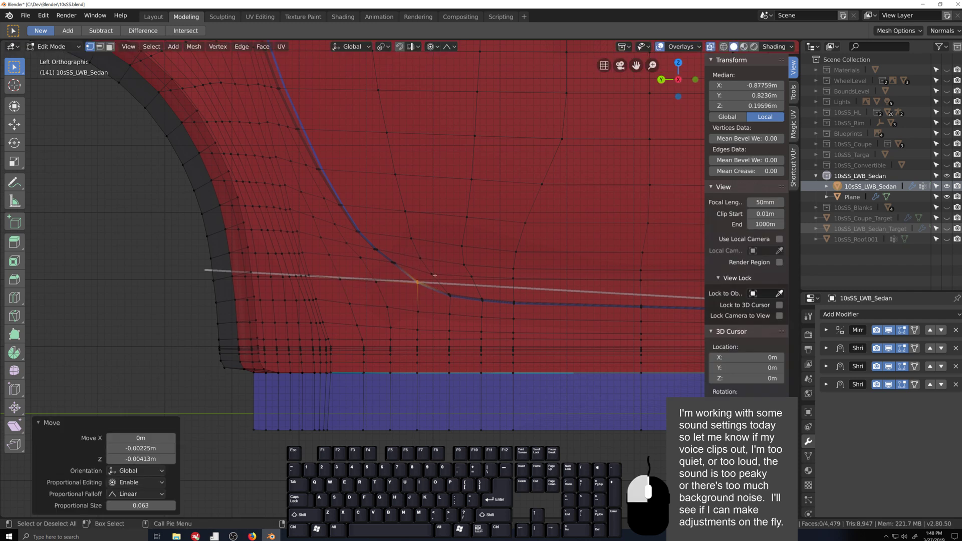
pyautogui.click(440, 276)
pyautogui.press('g')
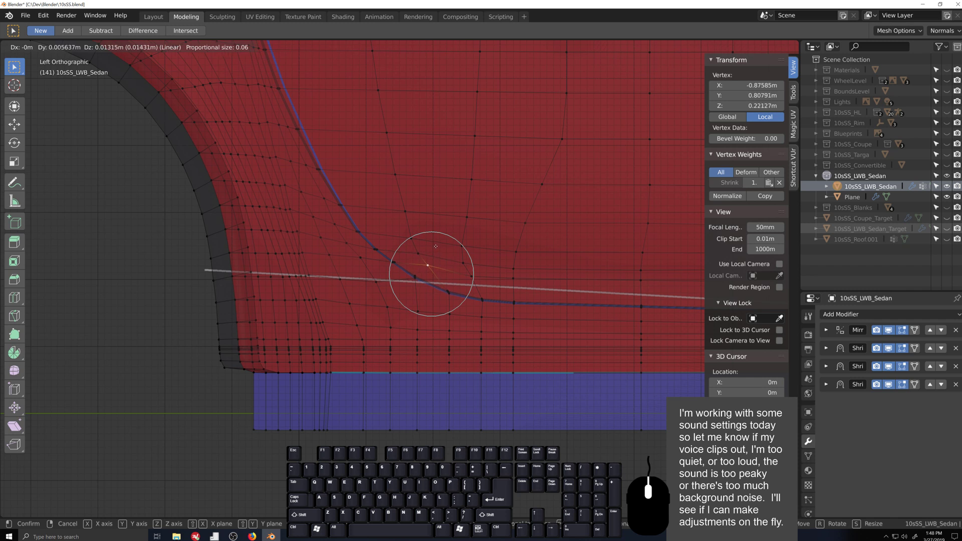
pyautogui.click(435, 246)
# - Disable proportional editing and lower the door-line vertices at the guide plane crossing by about 10 mm
pyautogui.click(413, 276)
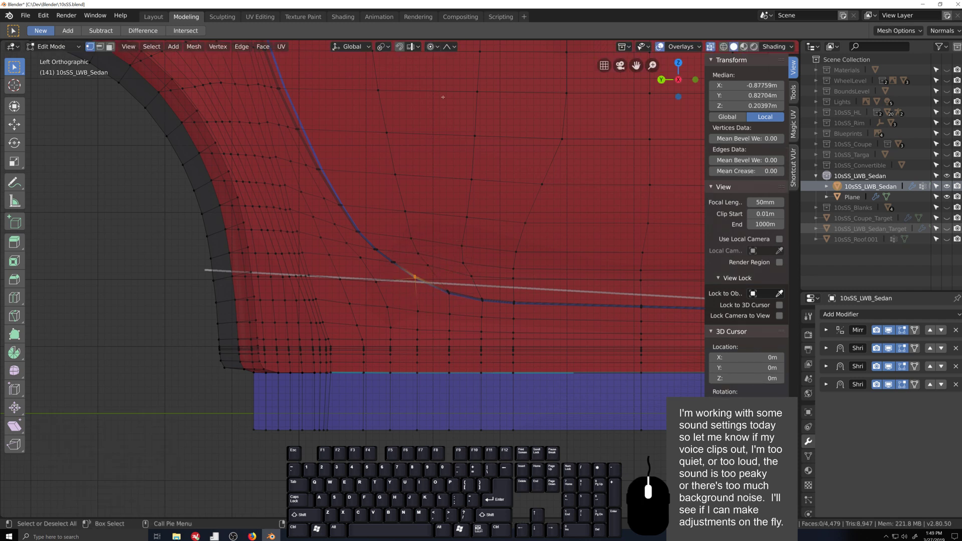
pyautogui.click(437, 47)
pyautogui.click(450, 58)
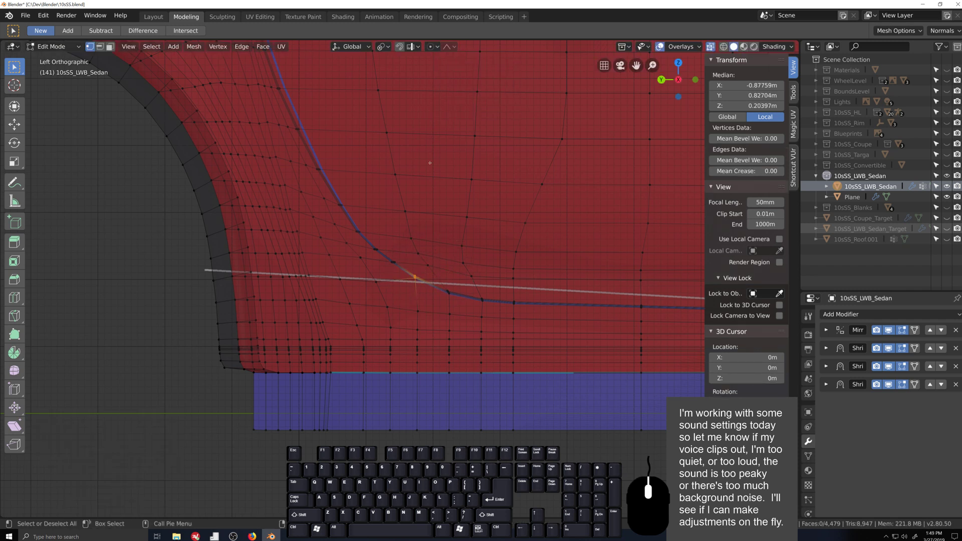
pyautogui.click(424, 318)
# - Nudge the two door-line points just above the guide plane by about 4 to 5 mm each to smooth the corner's curve
pyautogui.click(393, 261)
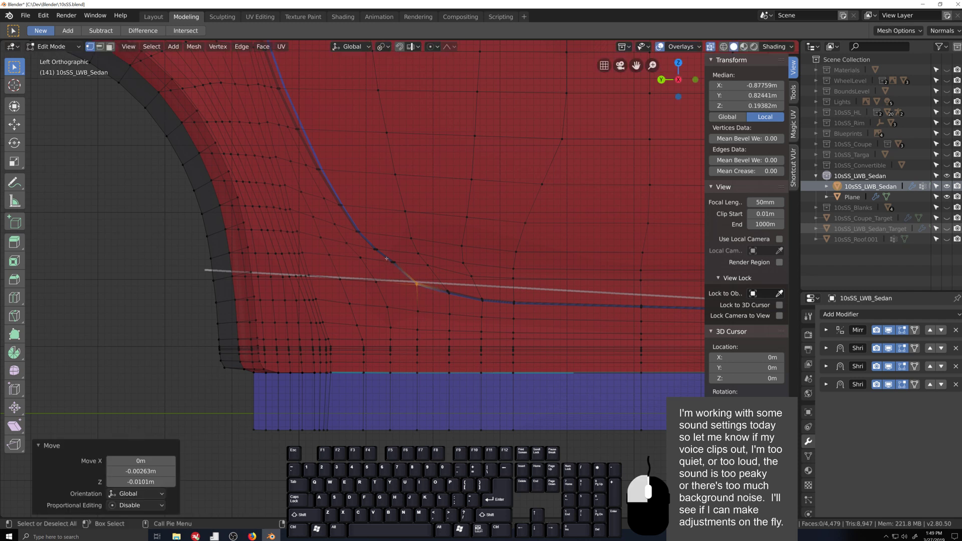
pyautogui.press('g')
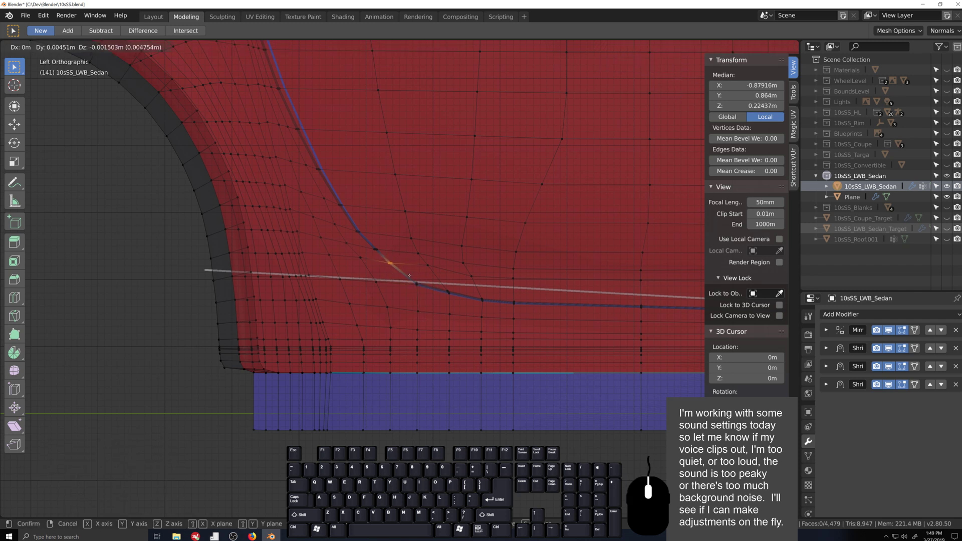
pyautogui.click(409, 275)
pyautogui.click(374, 249)
pyautogui.press('g')
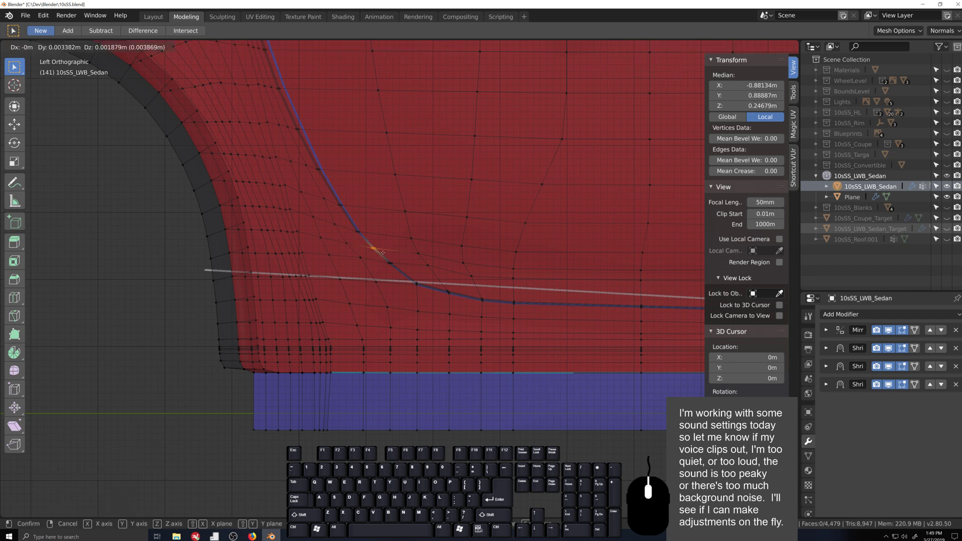
pyautogui.click(373, 247)
# - Readjust the door-line point above the guide plane and raise the crossing point about 3 mm onto the plane
pyautogui.click(395, 269)
pyautogui.press('g')
pyautogui.click(394, 268)
pyautogui.click(414, 284)
pyautogui.press('g')
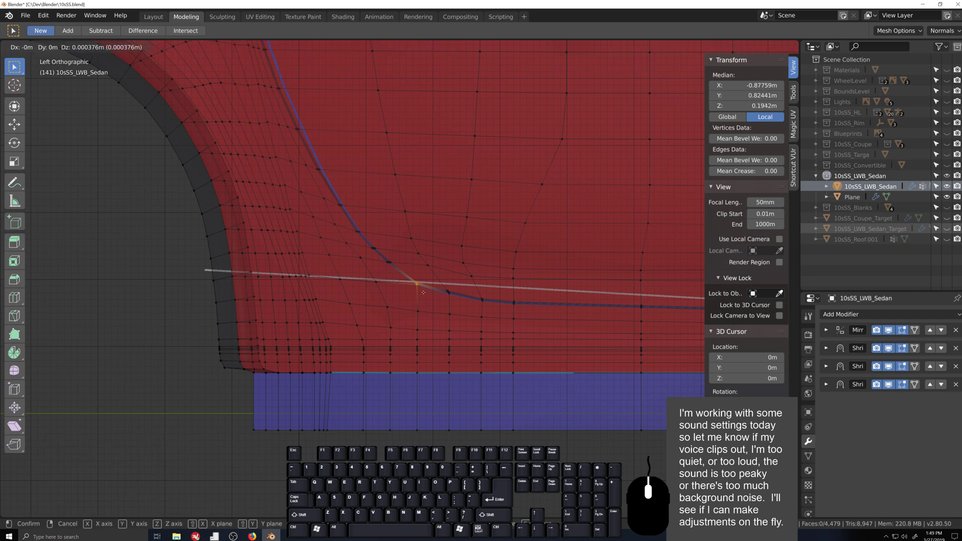
pyautogui.click(423, 291)
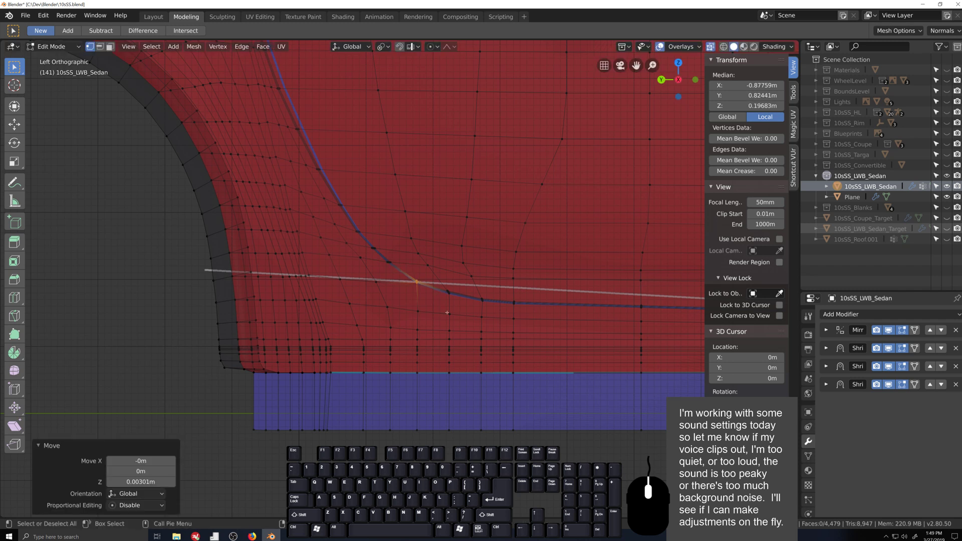
# - Slide the door-panel vertices above the corner upward along their edges, using a factor of 0.240 for the first one
pyautogui.keyDown('shift'); pyautogui.moveTo(466, 263); pyautogui.dragTo(362, 239, button='middle'); pyautogui.keyUp('shift')
pyautogui.click(361, 238)
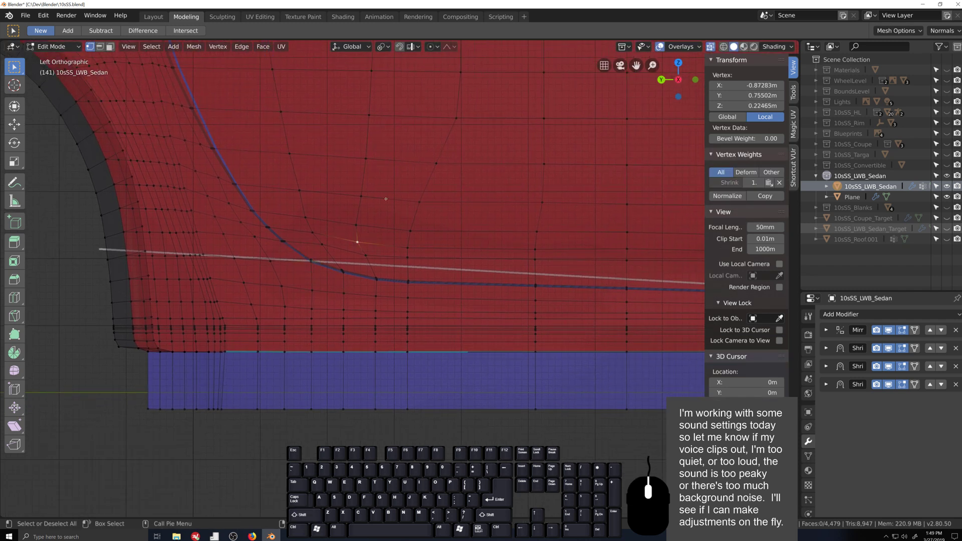
pyautogui.press('g')
pyautogui.press('g')
pyautogui.click(382, 232)
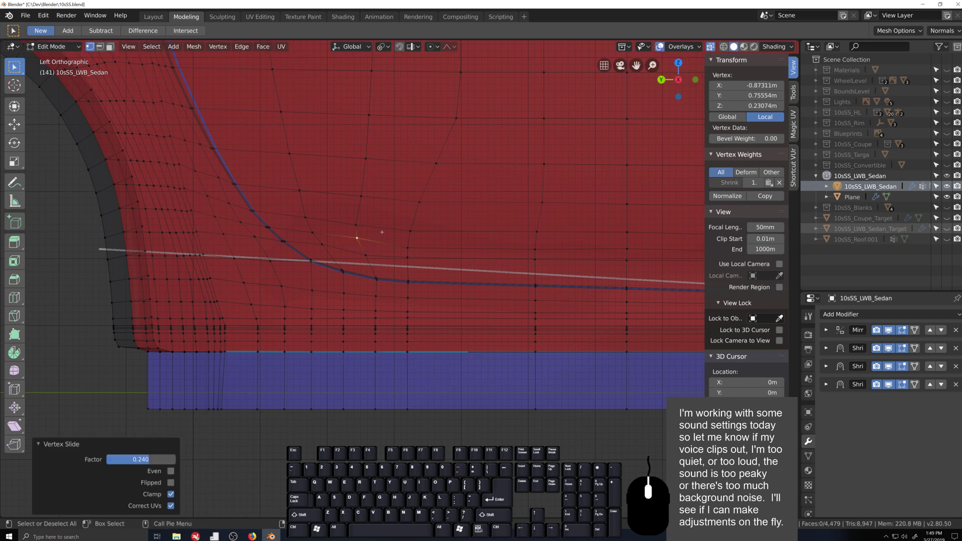
pyautogui.press('g')
pyautogui.press('g')
pyautogui.click(407, 243)
pyautogui.press('g')
pyautogui.press('g')
# - Slide the vertices of the edge rows just above the guide plane along their edges to even out the spacing
pyautogui.click(363, 247)
pyautogui.press('g')
pyautogui.press('g')
pyautogui.click(407, 252)
pyautogui.click(531, 260)
pyautogui.press('g')
pyautogui.press('g')
pyautogui.click(535, 250)
pyautogui.click(536, 250)
# - Slide the vertices of the next higher row upward along their edges toward the door line, using a factor of 0.122 for the last one
pyautogui.click(410, 230)
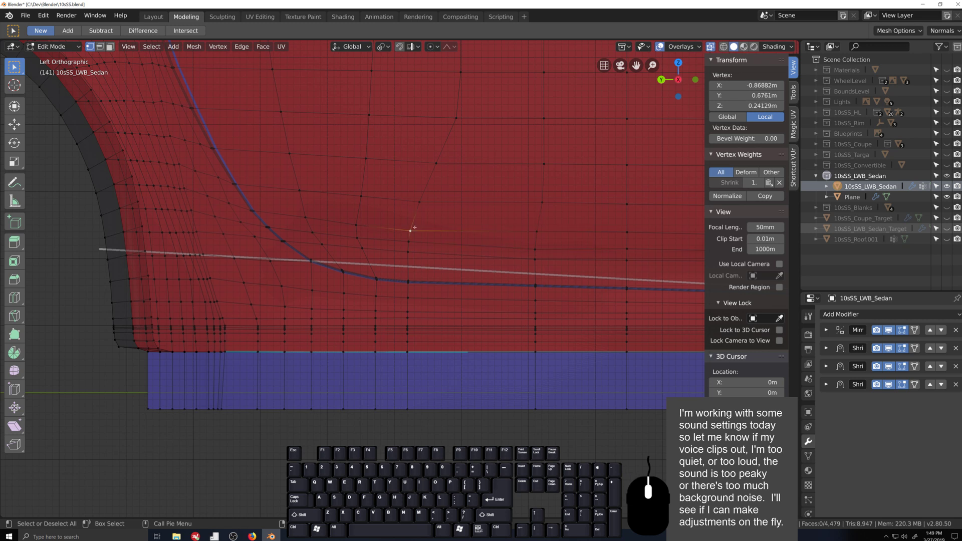
pyautogui.press('g')
pyautogui.press('g')
pyautogui.click(412, 224)
pyautogui.click(353, 219)
pyautogui.press('g')
pyautogui.press('g')
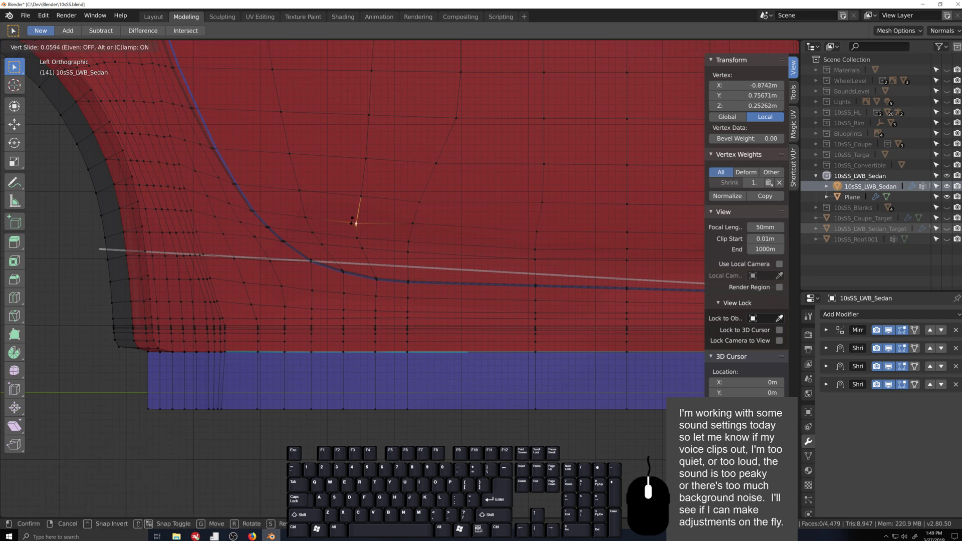
pyautogui.click(353, 219)
pyautogui.click(312, 232)
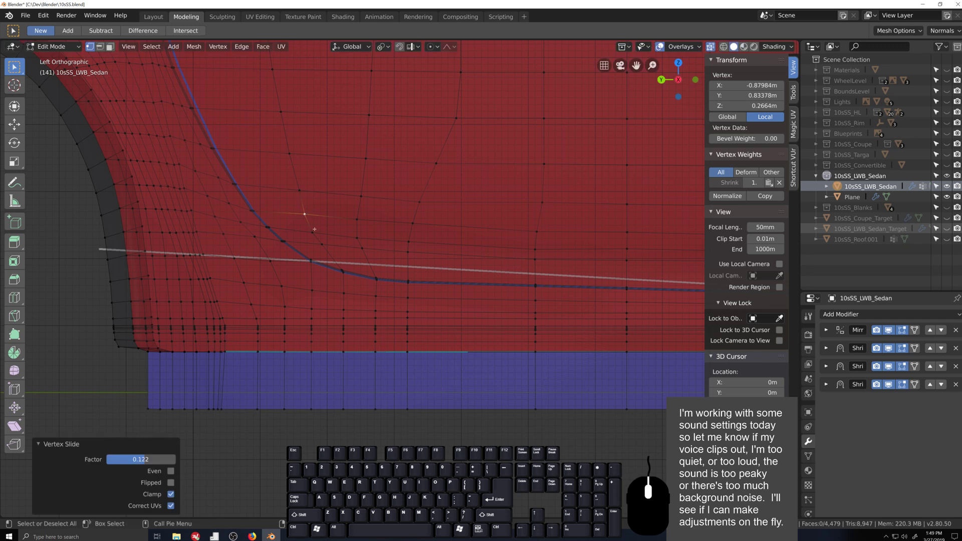
# - Slide three neighbouring vertices of the row above the door's rear lower corner along their edges, using a factor of 0.196 for the last one
pyautogui.press('g')
pyautogui.press('g')
pyautogui.click(312, 229)
pyautogui.click(357, 237)
pyautogui.press('g')
pyautogui.press('g')
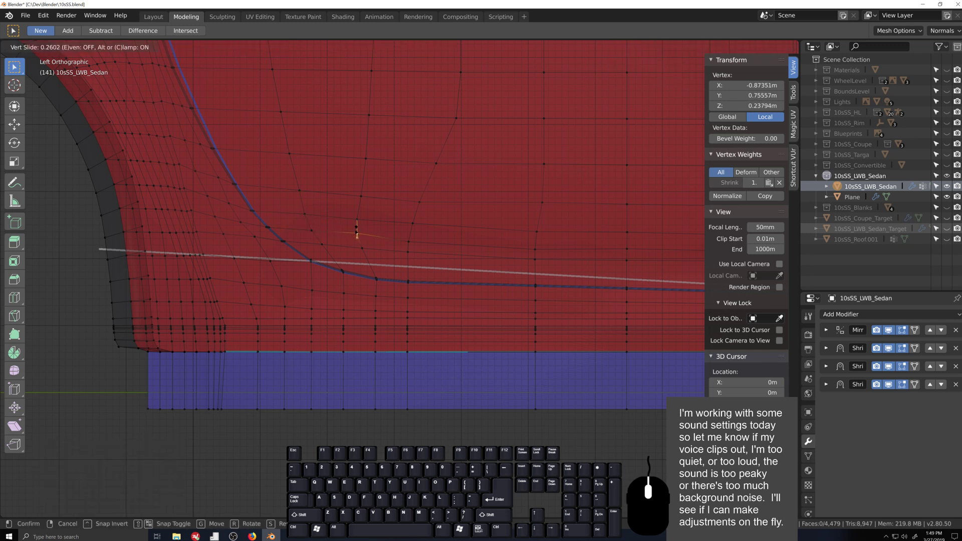
pyautogui.click(357, 232)
pyautogui.click(408, 240)
pyautogui.press('g')
pyautogui.press('g')
pyautogui.click(417, 235)
# - Slide the next vertex forward in the row above the guide plane along its edge to continue the even spacing
pyautogui.keyDown('shift'); pyautogui.moveTo(526, 244); pyautogui.dragTo(351, 249, button='middle'); pyautogui.keyUp('shift')
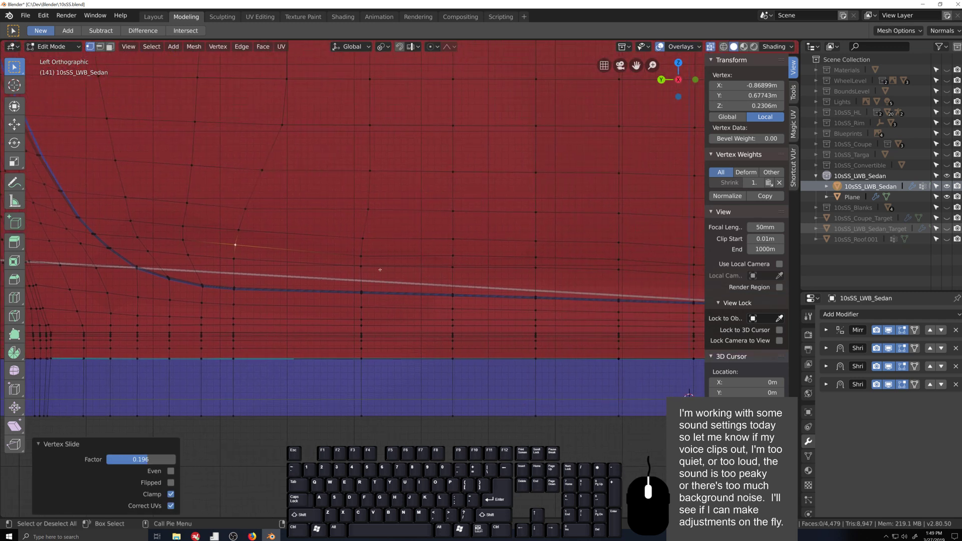
pyautogui.click(360, 256)
pyautogui.press('g')
pyautogui.press('g')
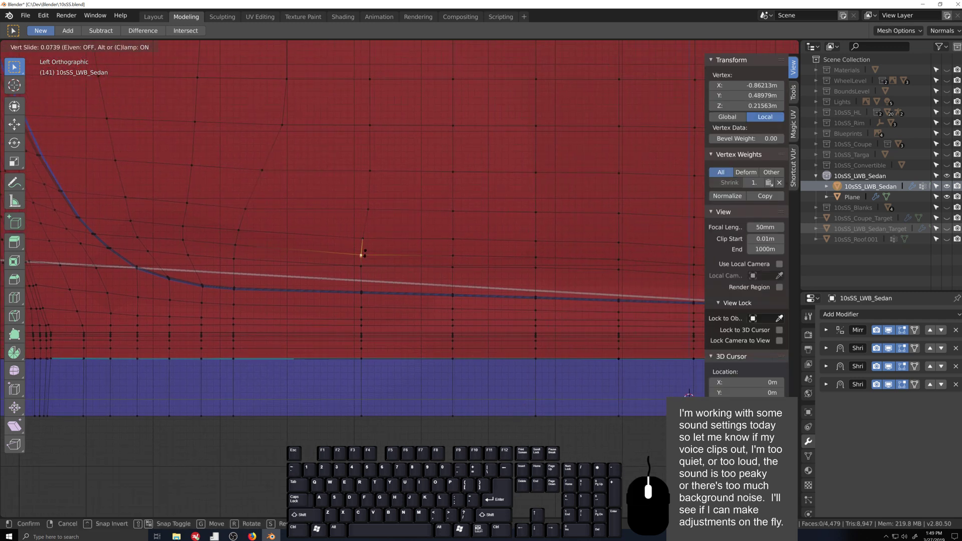
pyautogui.click(418, 264)
# - Slide the three vertices above the guide plane in the next column forward along their edges to even out the row spacing
pyautogui.click(457, 269)
pyautogui.press('g')
pyautogui.press('g')
pyautogui.click(456, 271)
pyautogui.click(454, 256)
pyautogui.press('g')
pyautogui.press('g')
pyautogui.click(453, 257)
pyautogui.click(453, 240)
pyautogui.press('g')
pyautogui.press('g')
pyautogui.click(453, 240)
# - Slide the three matching vertices in the following column along their edges, using a factor of 0.096 for the uppermost one
pyautogui.click(536, 270)
pyautogui.press('g')
pyautogui.press('g')
pyautogui.click(537, 282)
pyautogui.click(536, 256)
pyautogui.press('g')
pyautogui.press('g')
pyautogui.click(536, 259)
pyautogui.click(536, 241)
pyautogui.press('g')
pyautogui.press('g')
pyautogui.click(536, 243)
pyautogui.press('`')
pyautogui.press('Escape')
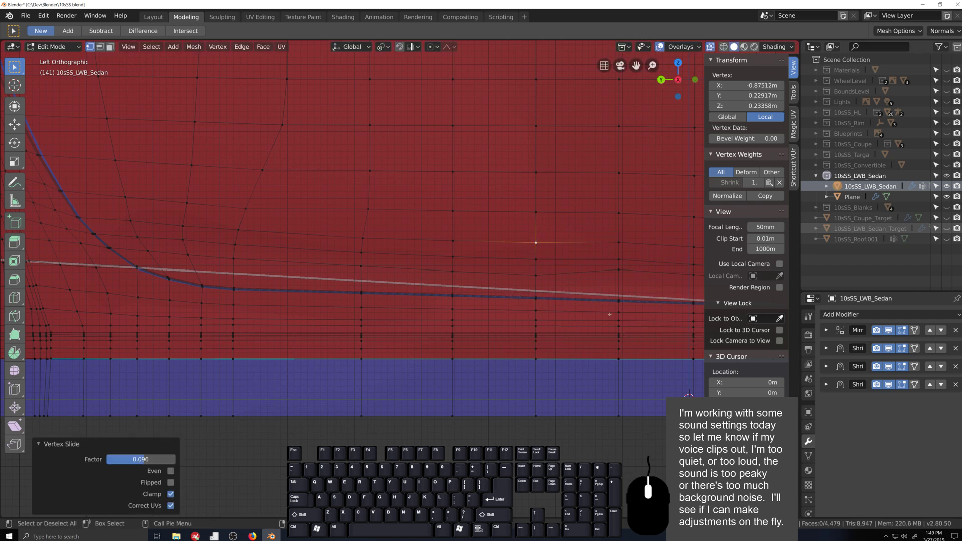
# - Move the next column's three vertices above the guide plane vertically, and slide the lowest one along its edge with a factor of 0.206
pyautogui.keyDown('shift'); pyautogui.moveTo(601, 299); pyautogui.dragTo(306, 314, button='middle'); pyautogui.keyUp('shift')
pyautogui.moveTo(328, 231); pyautogui.dragTo(364, 282)
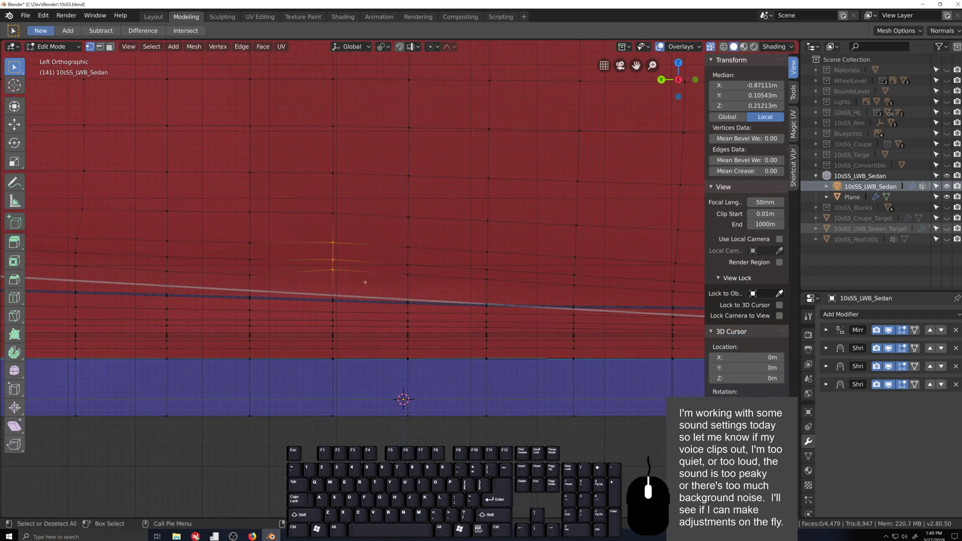
pyautogui.press('g')
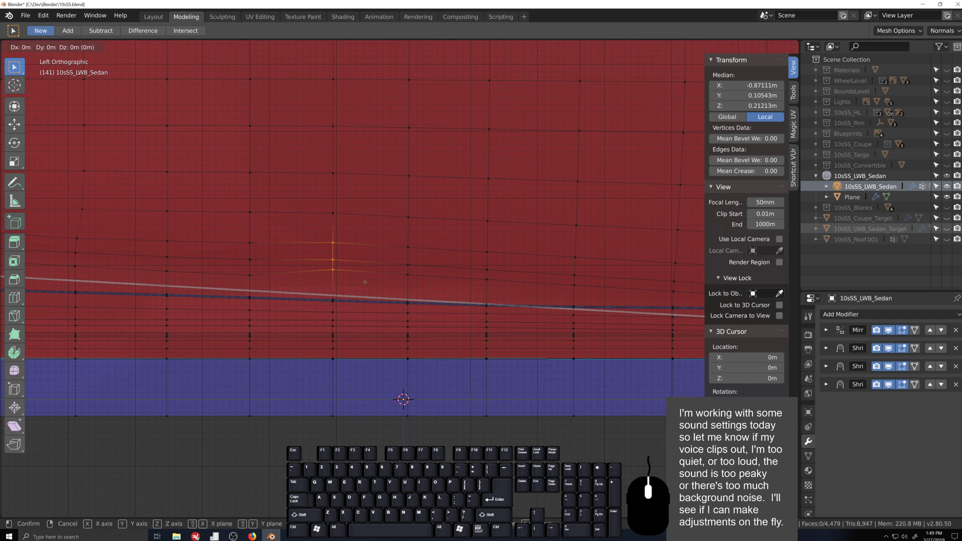
pyautogui.press('z')
pyautogui.click(342, 280)
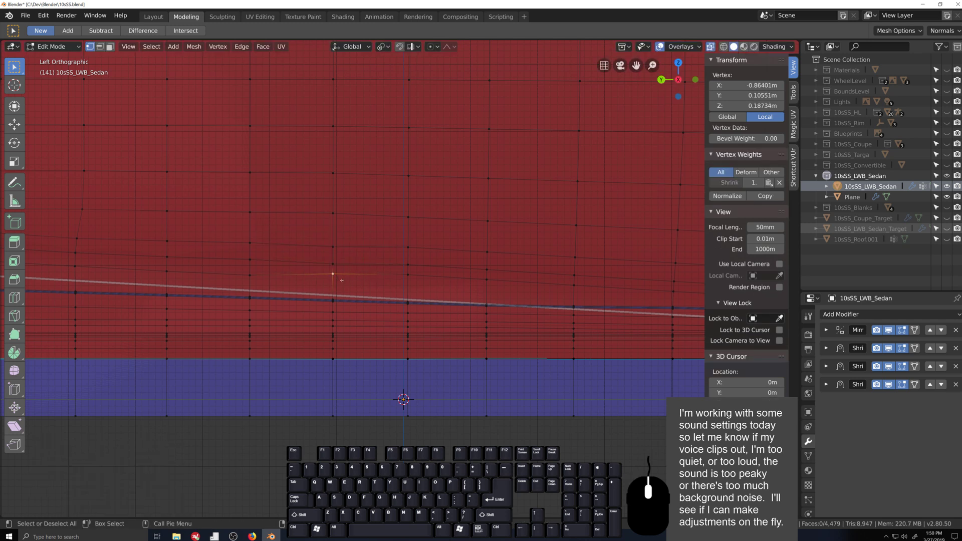
pyautogui.hotkey('shift', 'v')
pyautogui.click(342, 285)
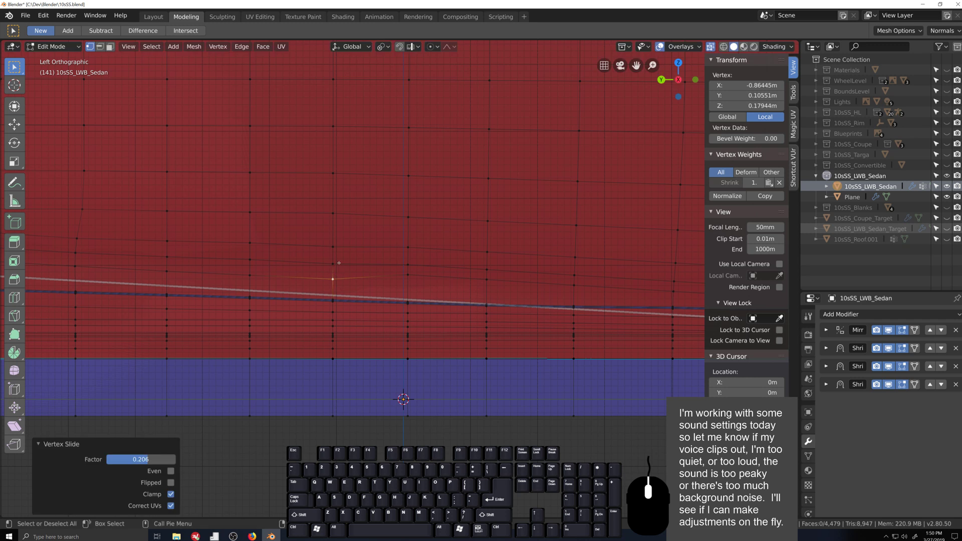
# - Adjust the vertices above the guide plane in the mid-door column near the 3D cursor to even out their spacing
pyautogui.hotkey('shift', 'v')
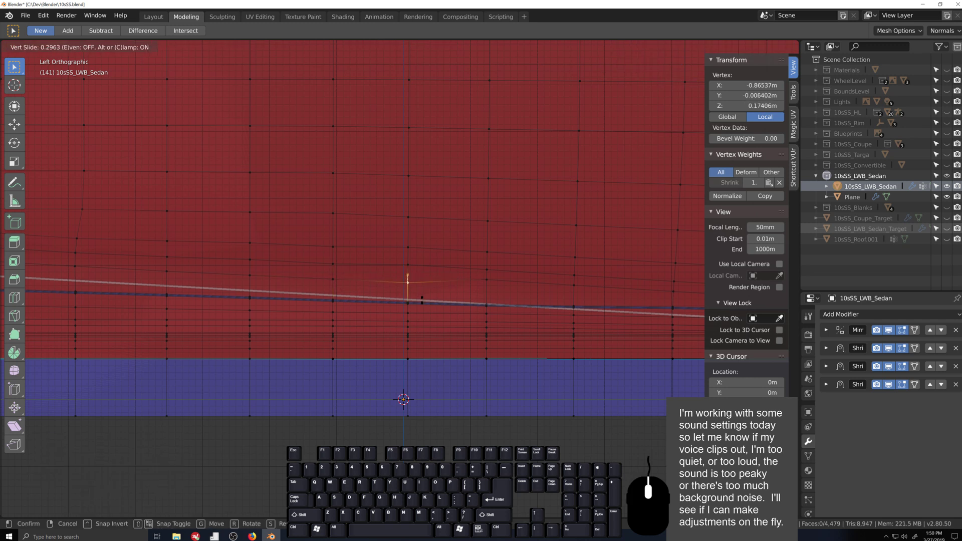
pyautogui.press('Return')
pyautogui.hotkey('shift', 'v')
pyautogui.press('Return')
pyautogui.press('g')
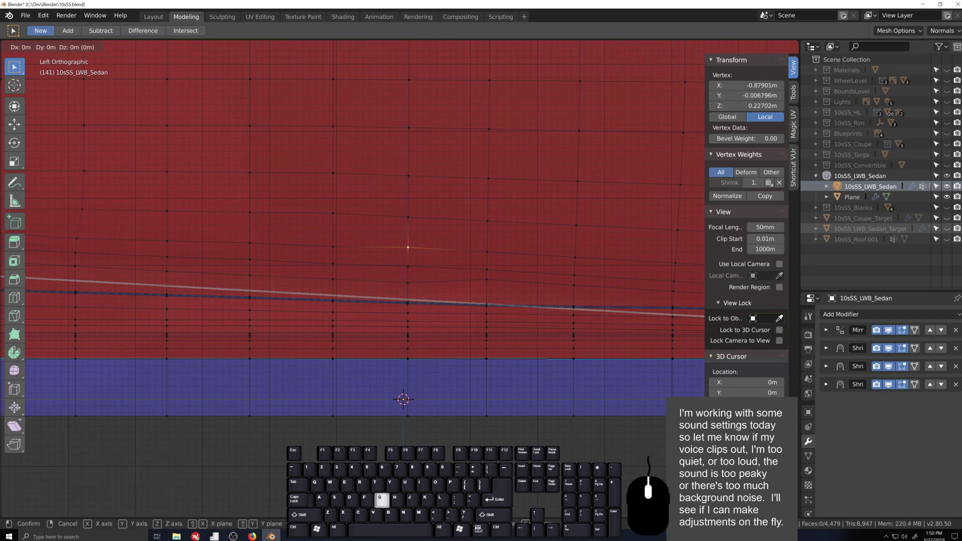
pyautogui.press('Return')
# - Slide the vertices just above the guide plane in the next two columns toward the front along their edges
pyautogui.hotkey('shift', 'v')
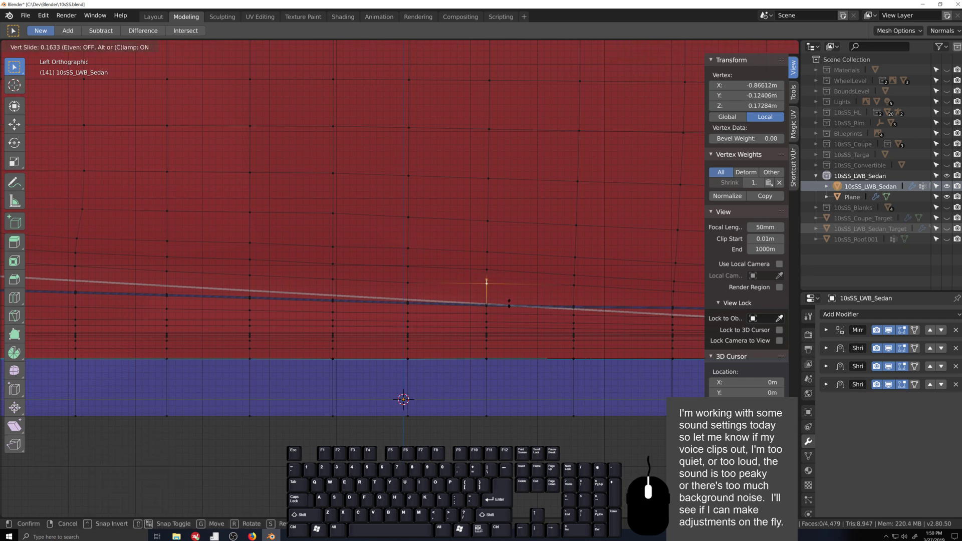
pyautogui.press('Return')
pyautogui.hotkey('ctrl', 'z')
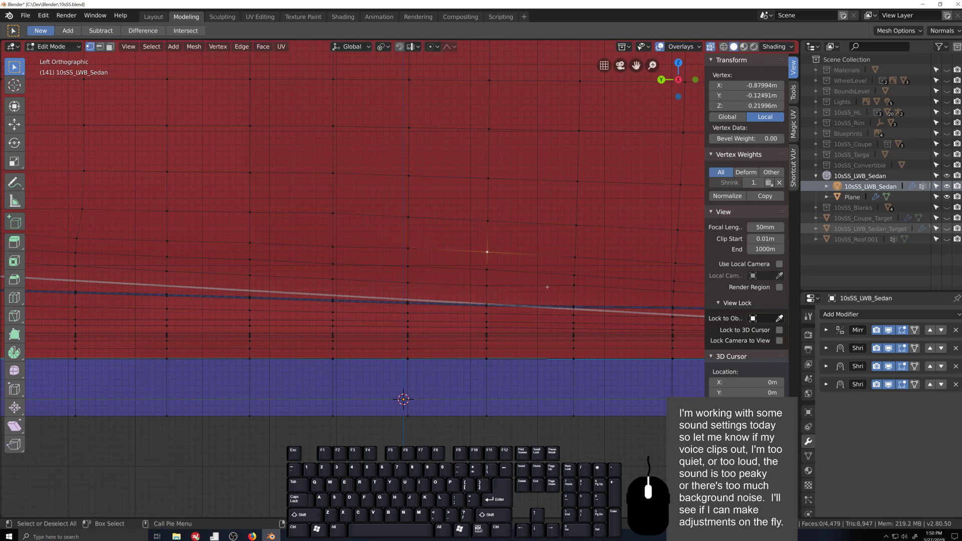
pyautogui.hotkey('shift', 'v')
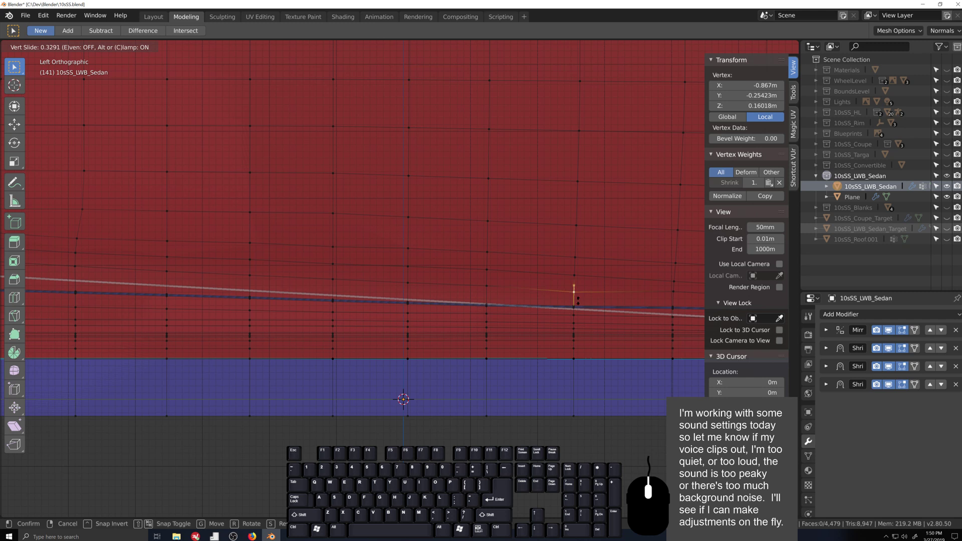
pyautogui.click(578, 295)
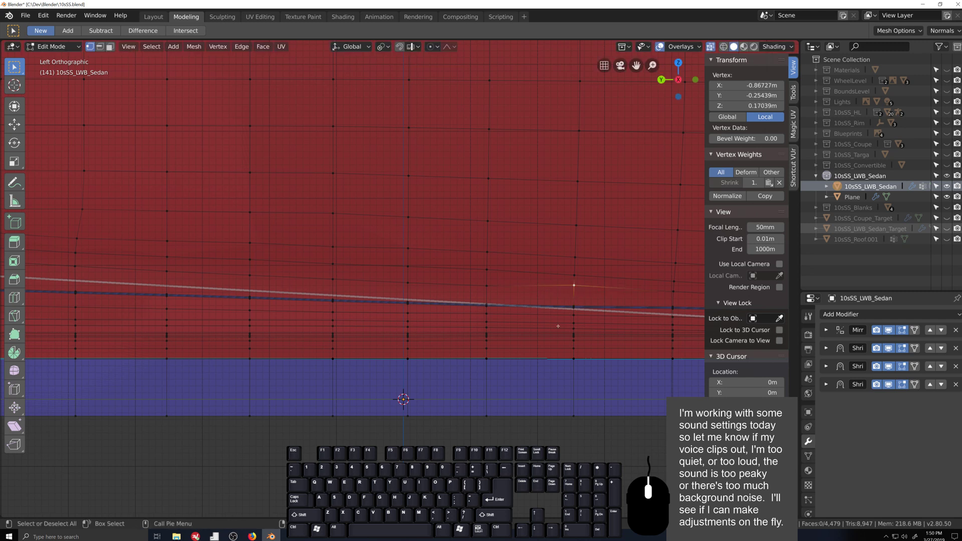
# - Slide the vertices just above the lower door line in the front columns along their edges in a perspective view
pyautogui.moveTo(558, 327); pyautogui.dragTo(479, 322, button='middle')
pyautogui.scroll(-4, 515, 323)
pyautogui.scroll(5, 480, 321)
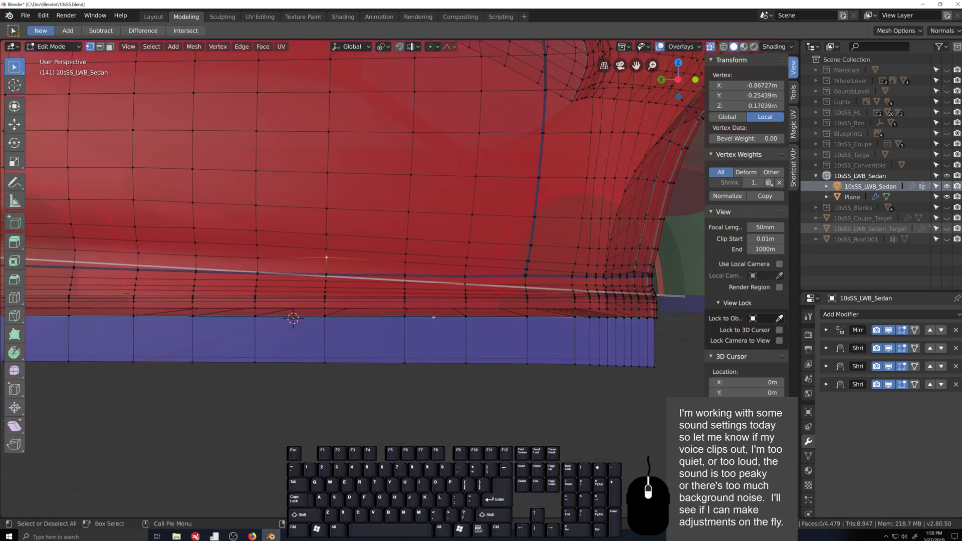
pyautogui.press('g')
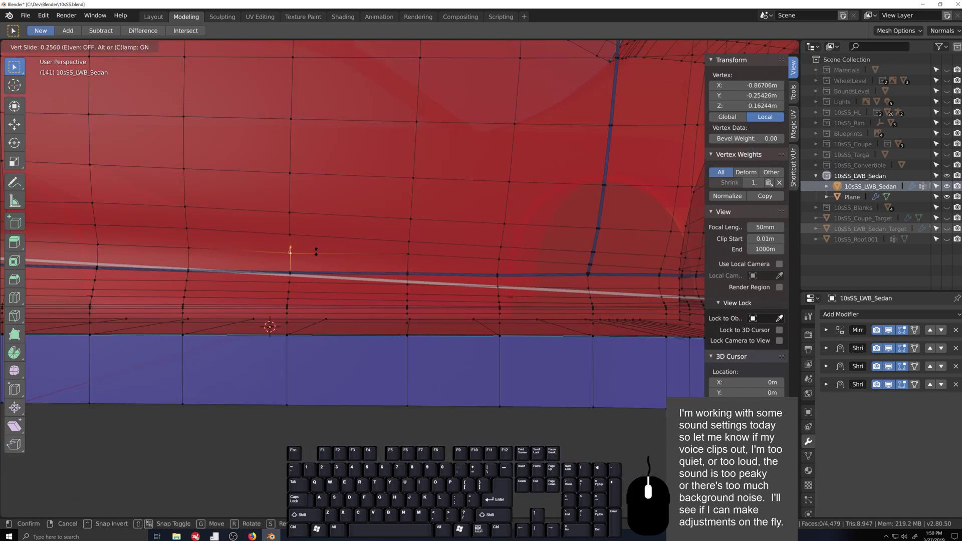
pyautogui.click(416, 253)
pyautogui.hotkey('shift', 'v')
pyautogui.click(415, 257)
pyautogui.click(500, 259)
pyautogui.hotkey('shift', 'v')
pyautogui.click(499, 259)
# - Return to Object Mode, hide the guide plane and switch the viewport lighting to MatCap to check the body's reflections
pyautogui.scroll(-8, 422, 320)
pyautogui.press('Tab')
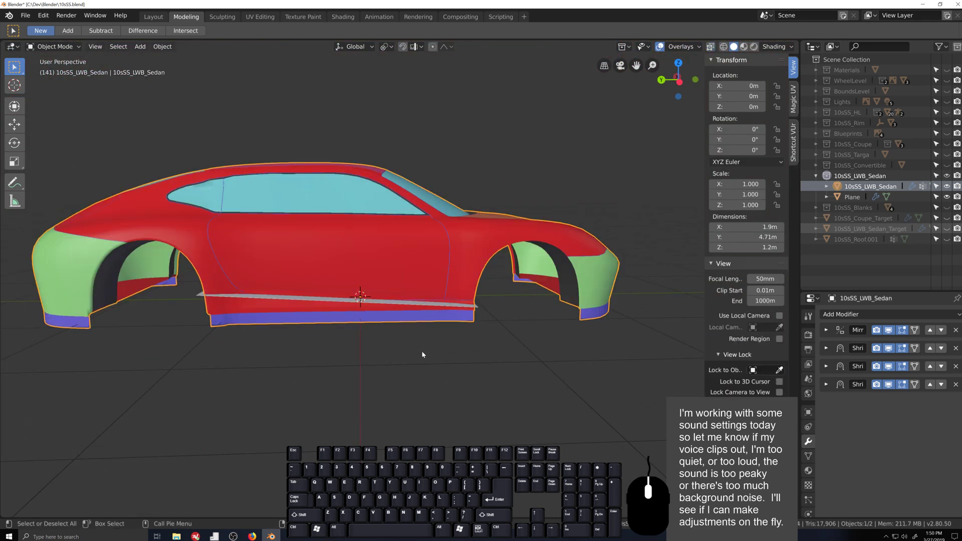
pyautogui.moveTo(423, 354); pyautogui.dragTo(433, 355, button='middle')
pyautogui.moveTo(510, 287); pyautogui.dragTo(556, 278, button='middle')
pyautogui.click(947, 198)
pyautogui.click(774, 46)
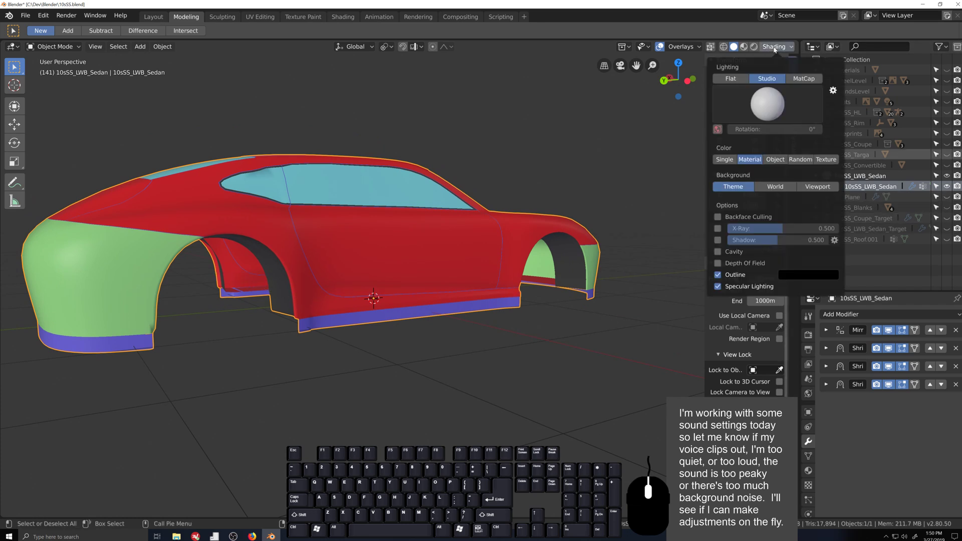
pyautogui.click(812, 80)
pyautogui.moveTo(404, 345)
pyautogui.mouseDown(button='middle')
pyautogui.moveTo(388, 326)
pyautogui.moveTo(491, 344)
pyautogui.moveTo(462, 364)
pyautogui.moveTo(477, 360)
pyautogui.moveTo(464, 369)
pyautogui.moveTo(472, 373)
pyautogui.moveTo(521, 300)
pyautogui.moveTo(522, 326)
pyautogui.mouseUp(button='middle')
pyautogui.scroll(-4, 518, 326)
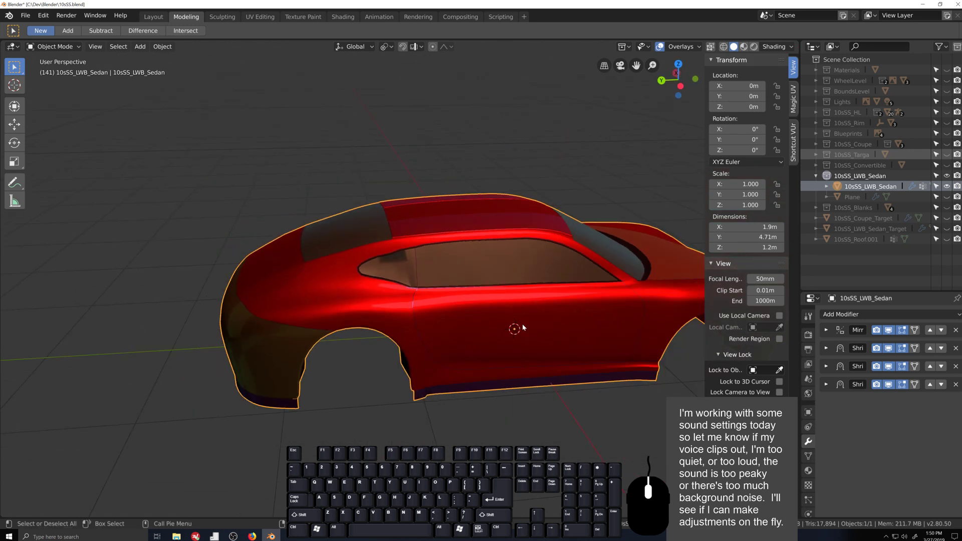
# - In Edit Mode, select the run of edges along the rear side window's upper glass border and mark them sharp
pyautogui.scroll(3, 522, 328)
pyautogui.scroll(4, 461, 323)
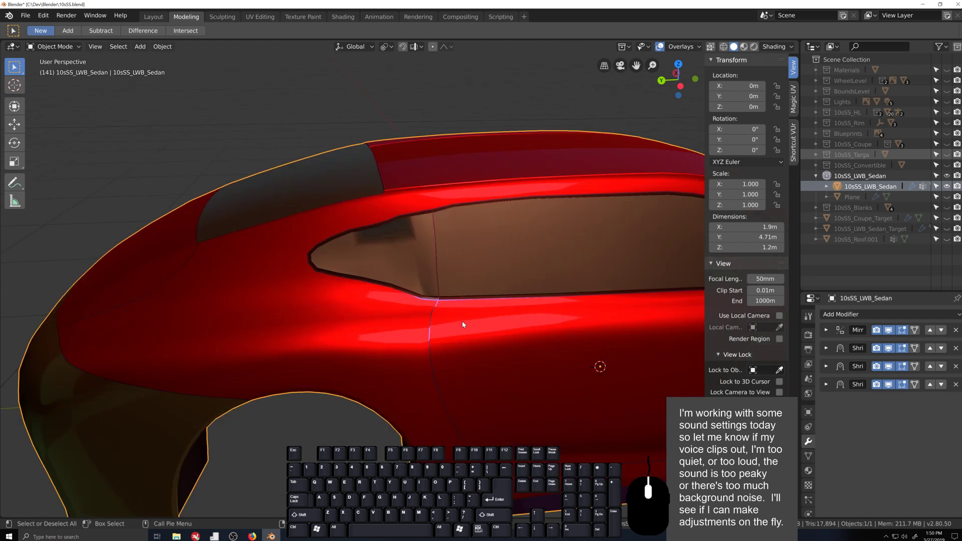
pyautogui.press('Tab')
pyautogui.scroll(-2, 461, 308)
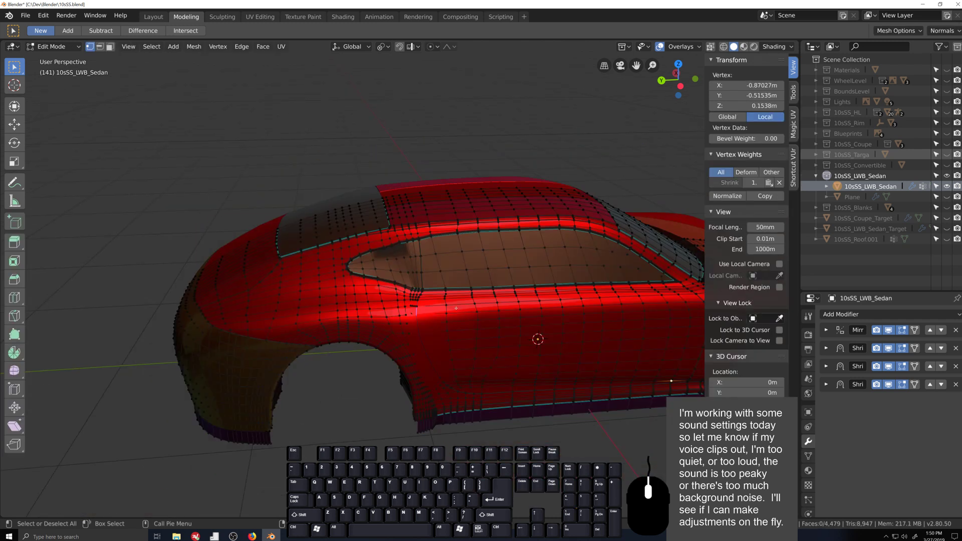
pyautogui.press('ctrl+KP_3')
pyautogui.scroll(8, 423, 346)
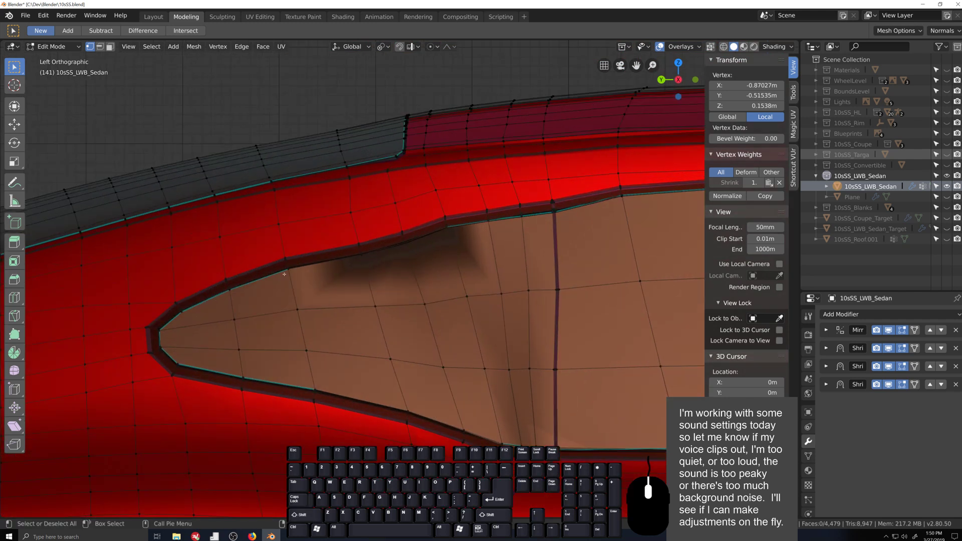
pyautogui.keyDown('ctrl'); pyautogui.keyDown('shift'); pyautogui.click(451, 233); pyautogui.keyUp('shift'); pyautogui.keyUp('ctrl')
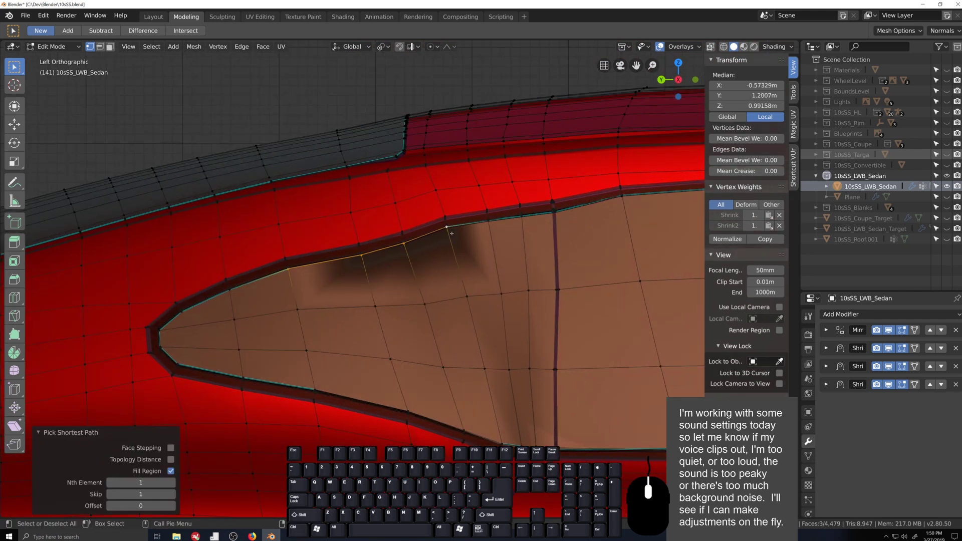
pyautogui.moveTo(451, 232); pyautogui.dragTo(410, 300, button='middle')
pyautogui.scroll(-6, 423, 346)
pyautogui.scroll(6, 440, 204)
pyautogui.scroll(-5, 440, 204)
pyautogui.hotkey('ctrl', 'e')
pyautogui.click(431, 260)
# - Mark the run of edges along the rear side window's lower glass border as sharp
pyautogui.scroll(3, 398, 322)
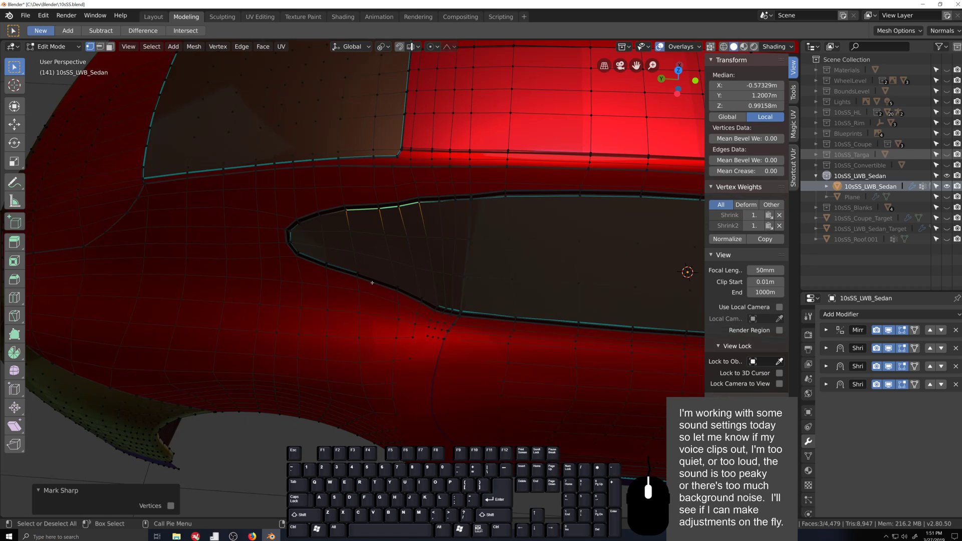
pyautogui.click(360, 271)
pyautogui.keyDown('ctrl'); pyautogui.click(398, 287); pyautogui.keyUp('ctrl')
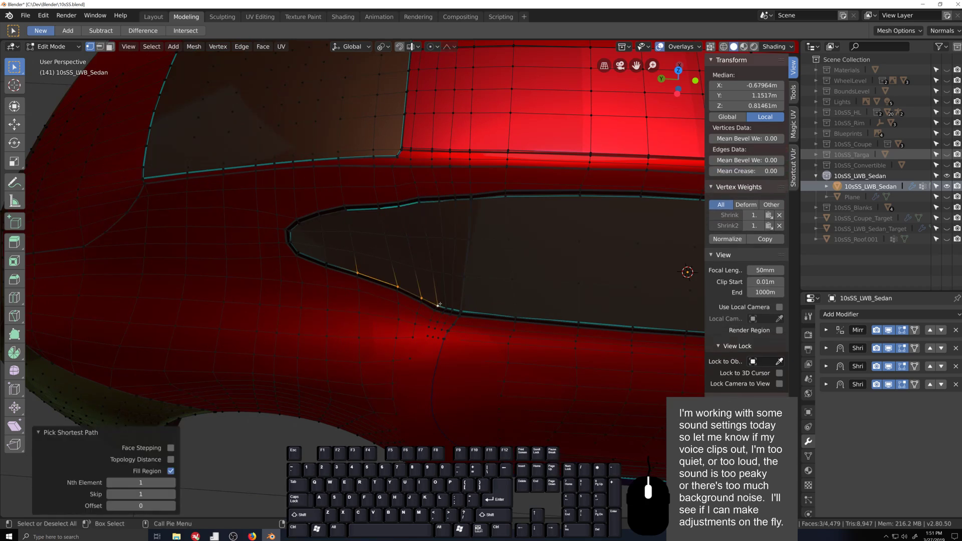
pyautogui.press('q')
pyautogui.click(441, 304)
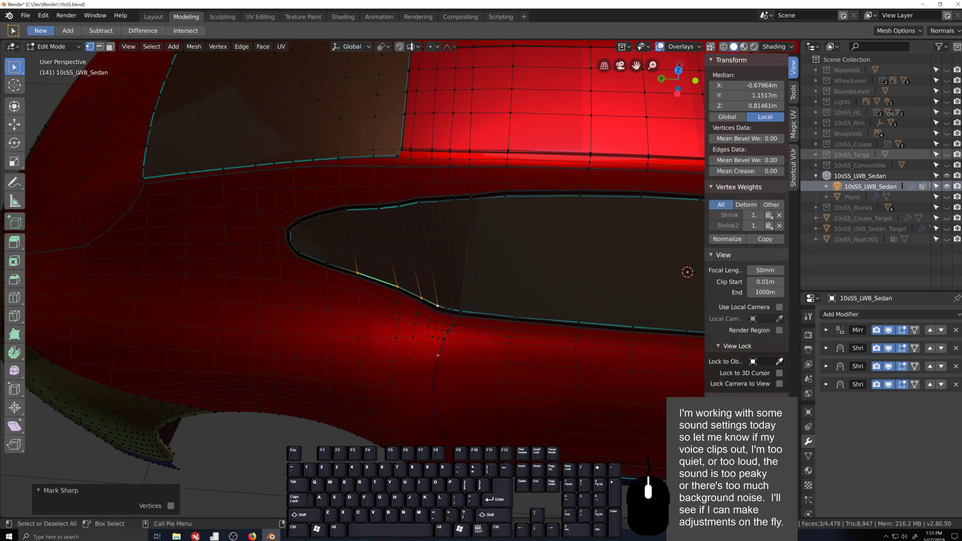
pyautogui.press('ctrl+KP_1')
pyautogui.press('ctrl+KP_3')
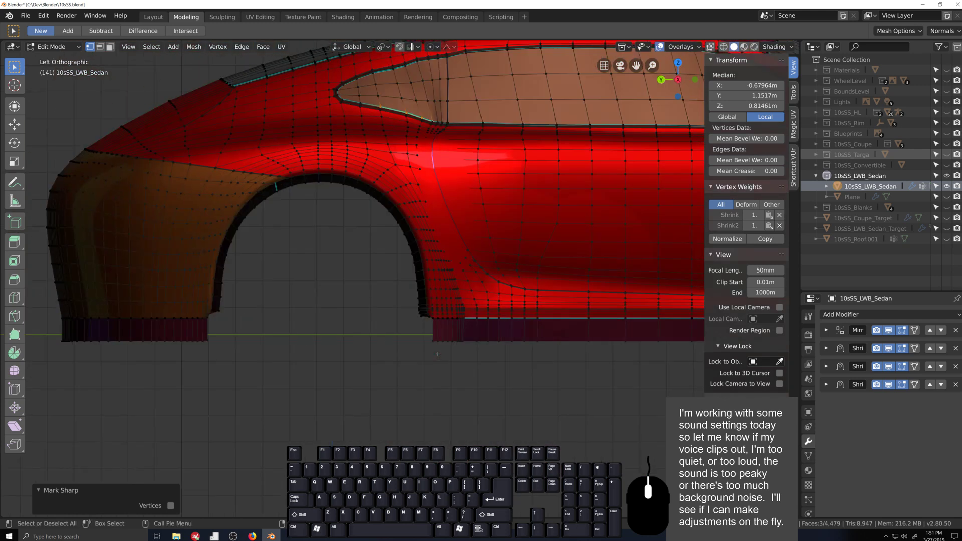
pyautogui.scroll(8, 438, 354)
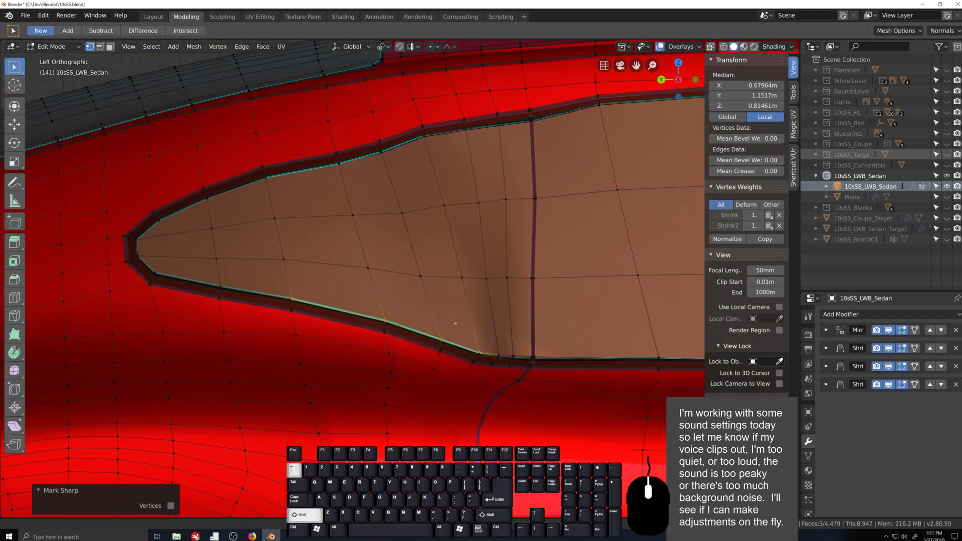
pyautogui.keyDown('shift'); pyautogui.moveTo(455, 324); pyautogui.dragTo(468, 387, button='middle'); pyautogui.keyUp('shift')
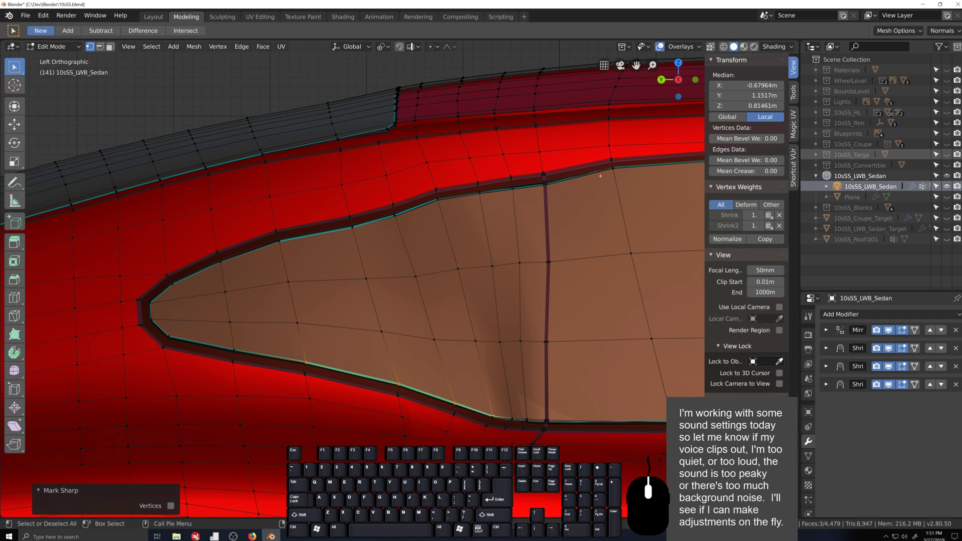
pyautogui.keyDown('shift'); pyautogui.moveTo(600, 175); pyautogui.dragTo(440, 219, button='middle'); pyautogui.keyUp('shift')
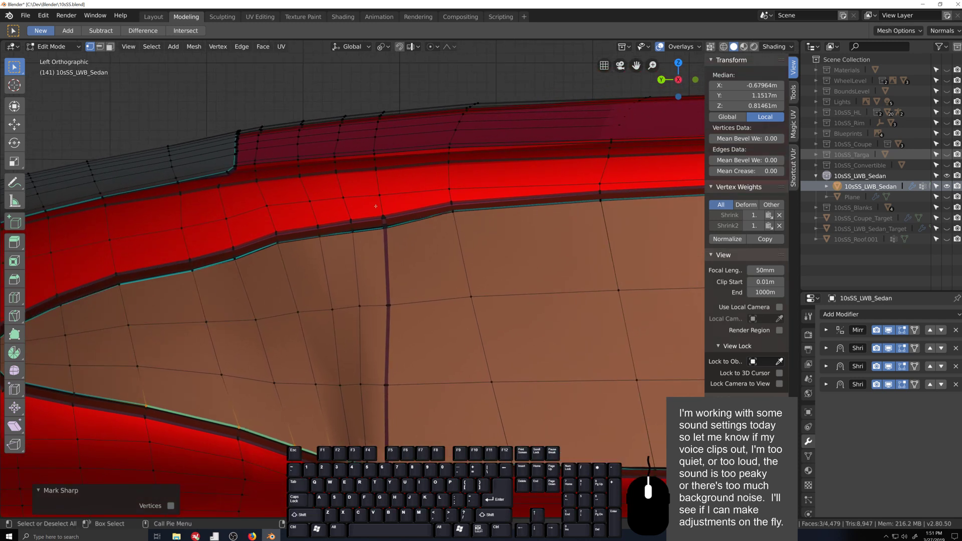
pyautogui.keyDown('alt'); pyautogui.click(385, 219); pyautogui.keyUp('alt')
pyautogui.press('g')
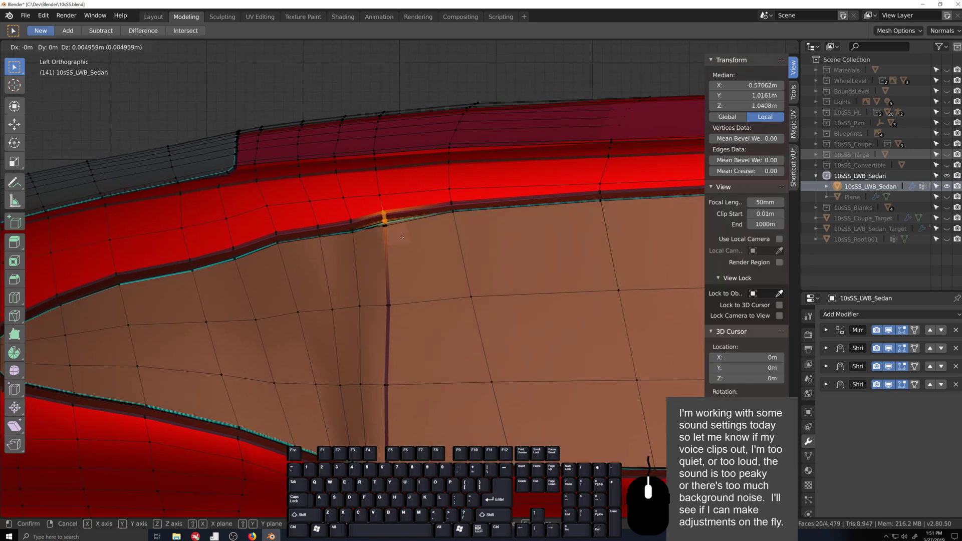
pyautogui.rightClick(401, 233)
# - With X-ray on, move the window-frame vertices at the top of the door line up about 6.8 mm and along Y about 1 mm
pyautogui.hotkey('alt', 'z')
pyautogui.moveTo(367, 207); pyautogui.dragTo(403, 242)
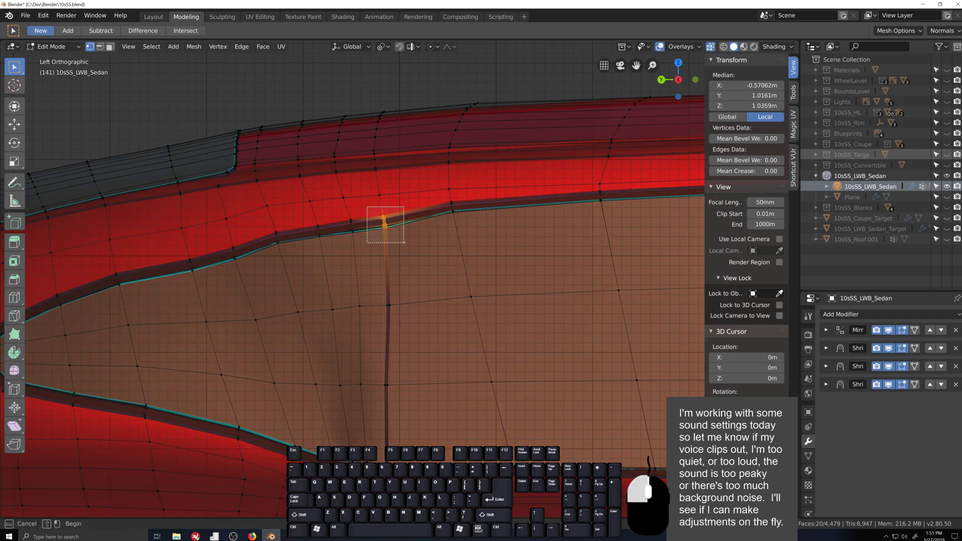
pyautogui.press('g')
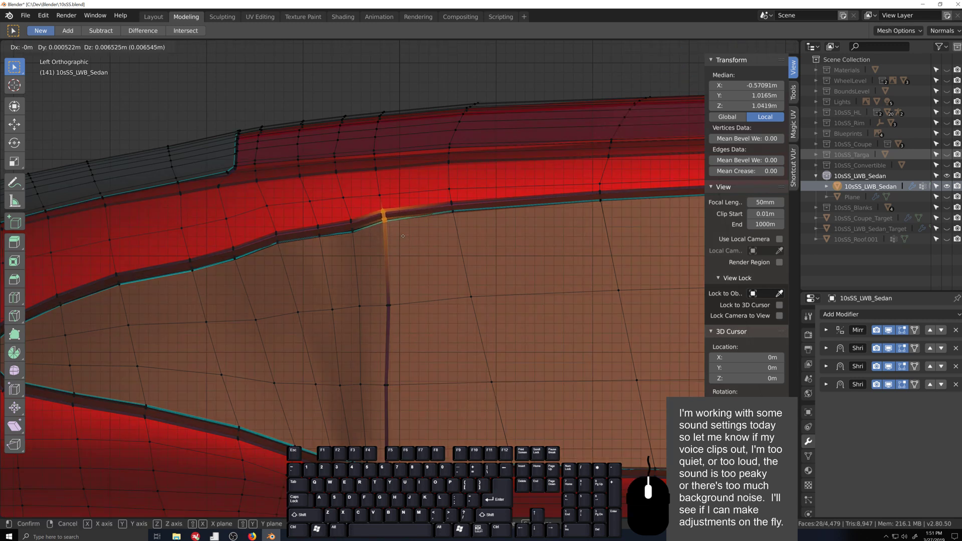
pyautogui.click(402, 235)
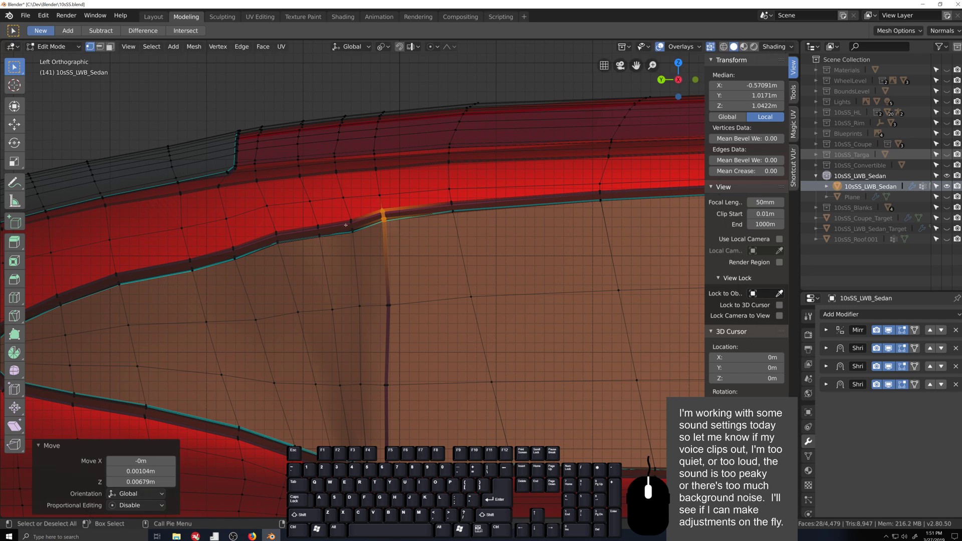
# - Raise the three window-frame vertex groups just behind the door line by about 5.5, 4.7 and 1.6 mm, working rearward
pyautogui.moveTo(340, 215); pyautogui.dragTo(356, 241)
pyautogui.press('g')
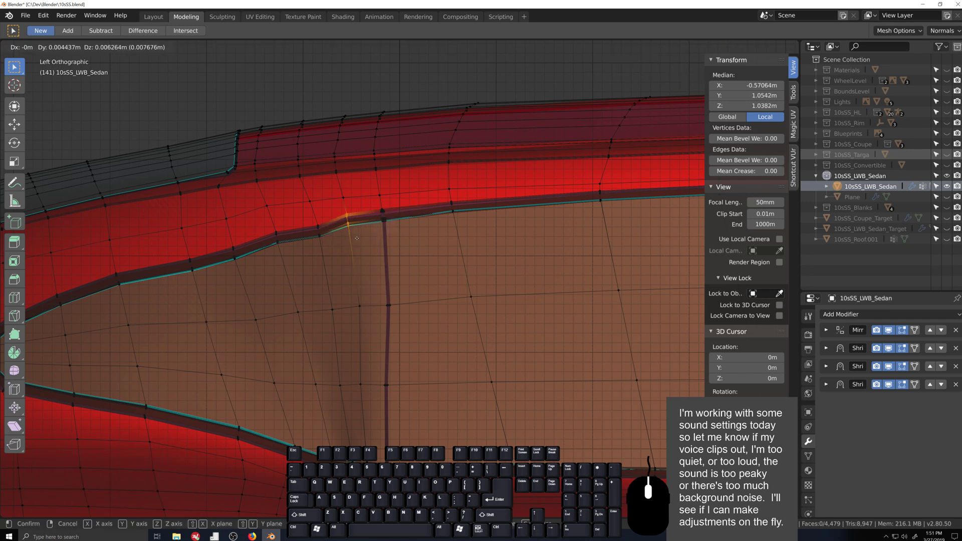
pyautogui.click(357, 239)
pyautogui.click(321, 232)
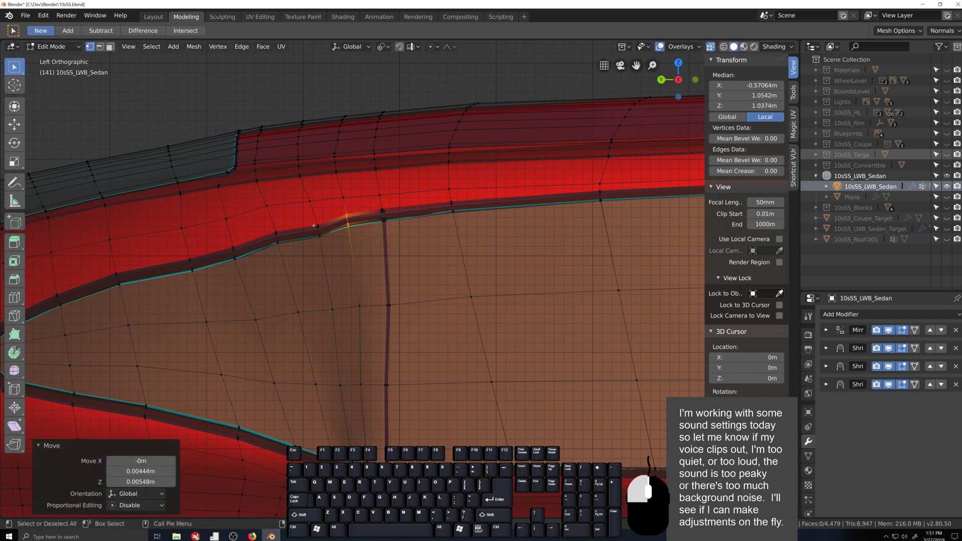
pyautogui.press('g')
pyautogui.click(326, 241)
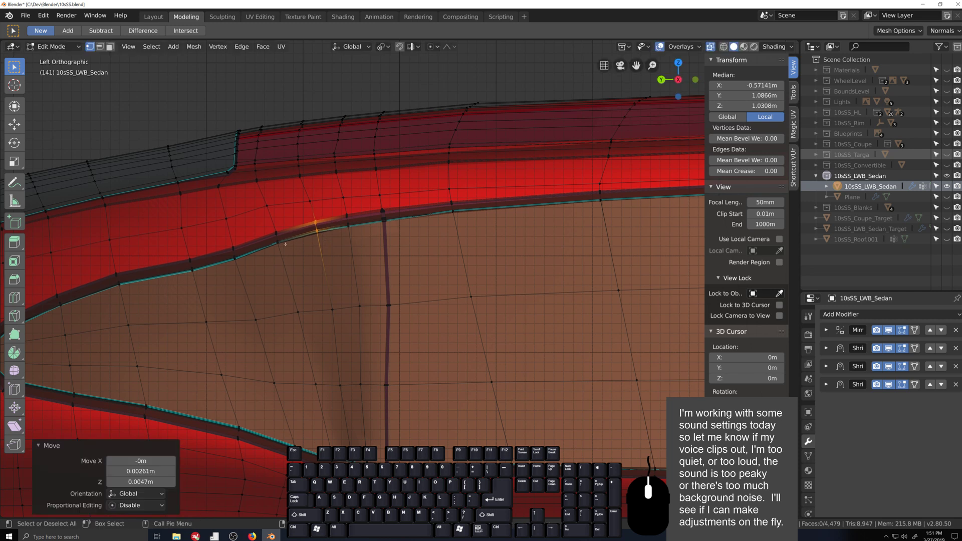
pyautogui.click(279, 236)
pyautogui.press('g')
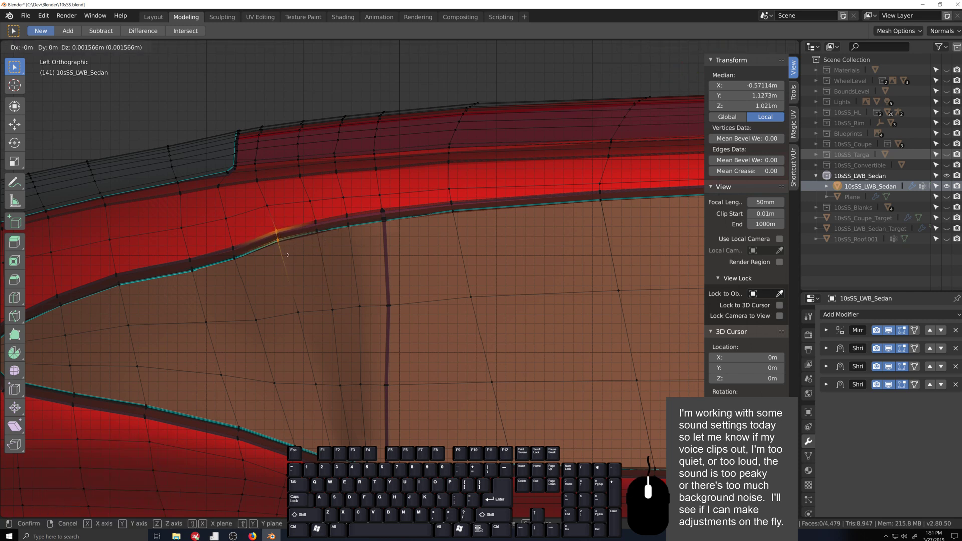
pyautogui.click(287, 255)
# - Raise the upper border's next two frame vertex groups, the rearmost first, by about 7.3 and 9.4 mm to even the window outline
pyautogui.keyDown('shift'); pyautogui.moveTo(287, 255); pyautogui.dragTo(439, 217, button='middle'); pyautogui.keyUp('shift')
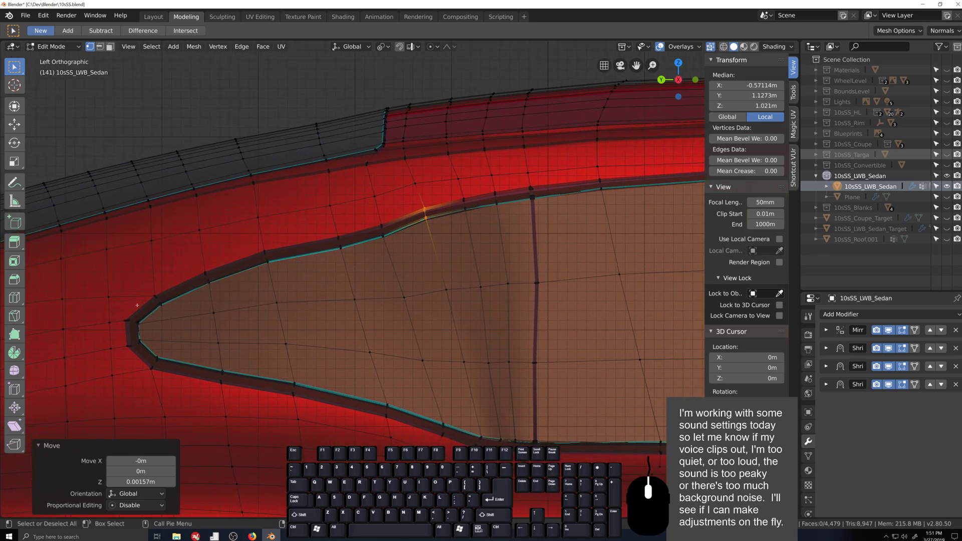
pyautogui.click(337, 238)
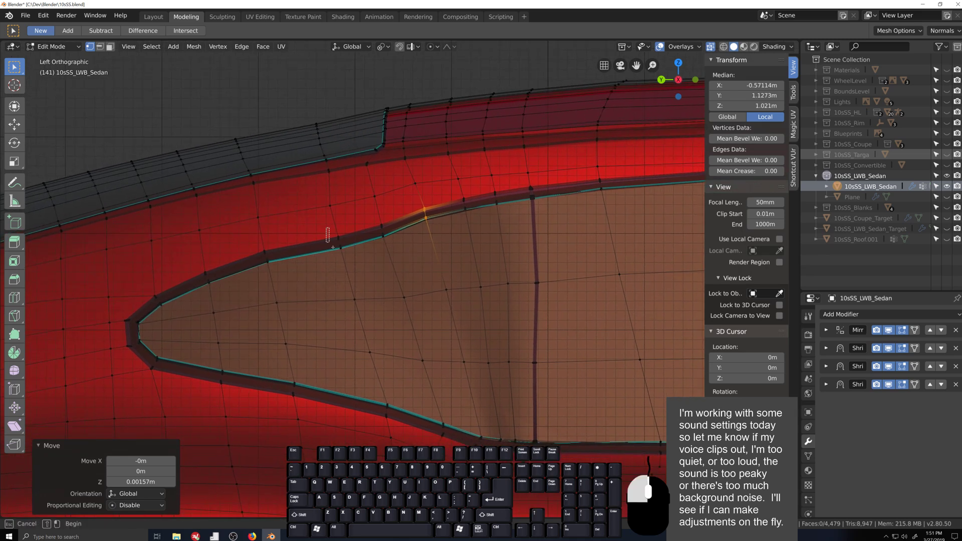
pyautogui.press('g')
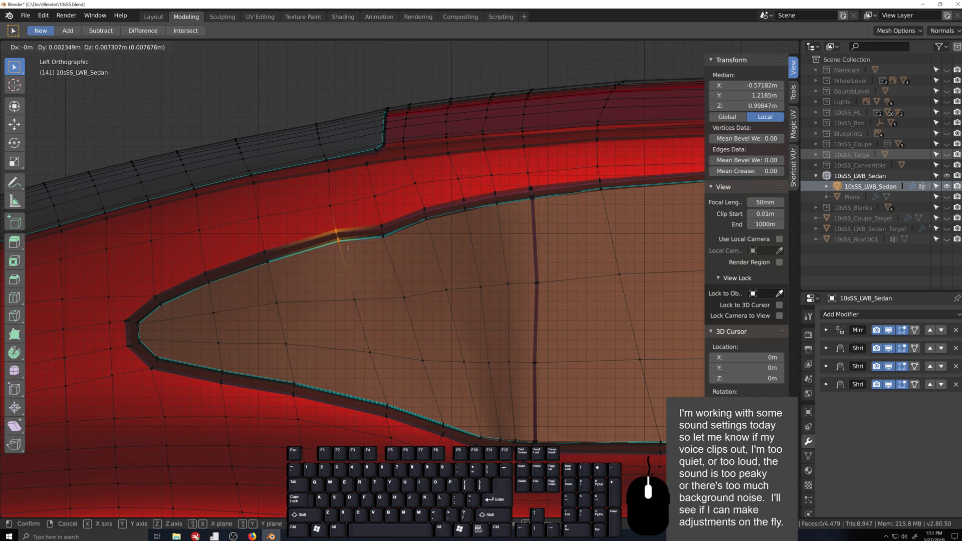
pyautogui.click(348, 247)
pyautogui.moveTo(362, 214); pyautogui.dragTo(401, 265)
pyautogui.press('g')
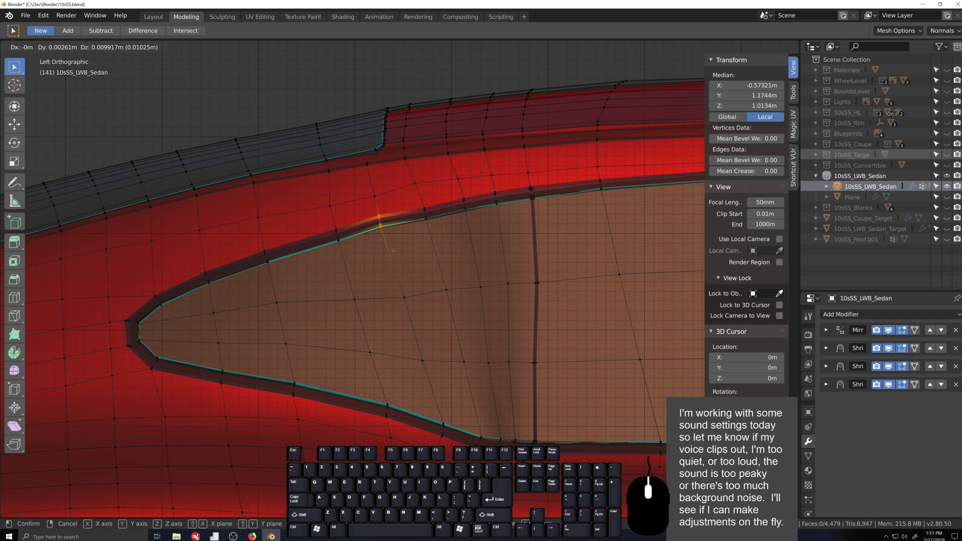
pyautogui.click(395, 250)
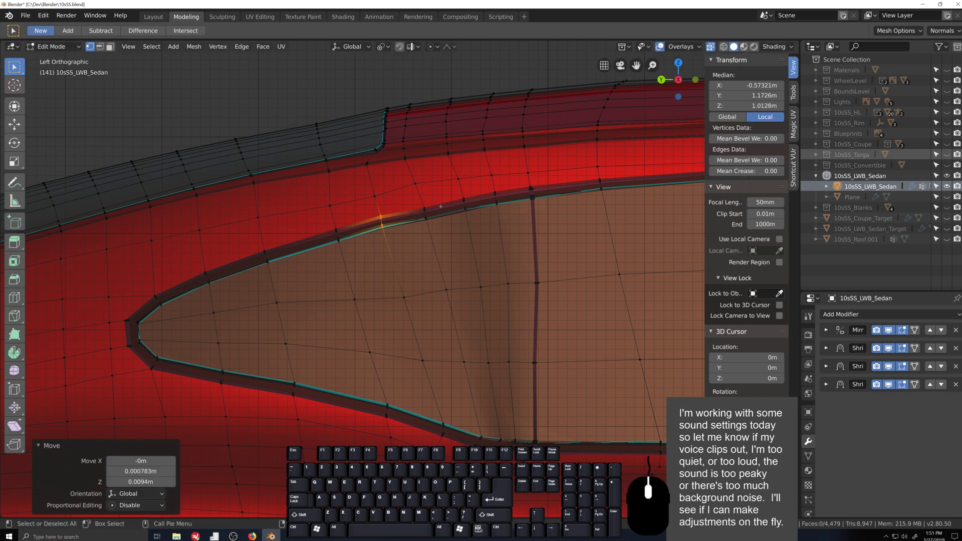
# - Working forward along the upper border, raise the next two frame vertex groups by about 4.2 and 3.1 mm
pyautogui.moveTo(413, 204); pyautogui.dragTo(436, 231)
pyautogui.press('g')
pyautogui.click(437, 229)
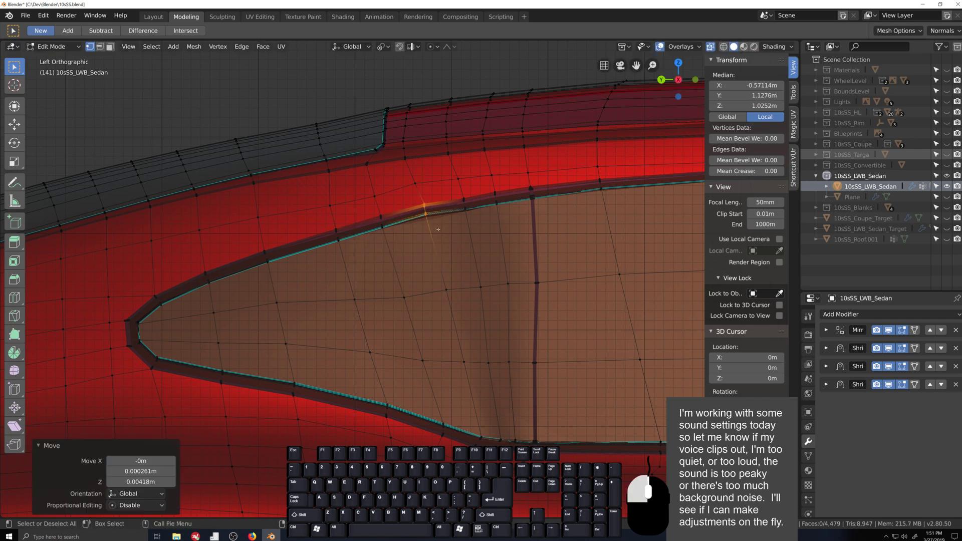
pyautogui.moveTo(450, 188); pyautogui.dragTo(473, 213)
pyautogui.press('g')
pyautogui.click(484, 219)
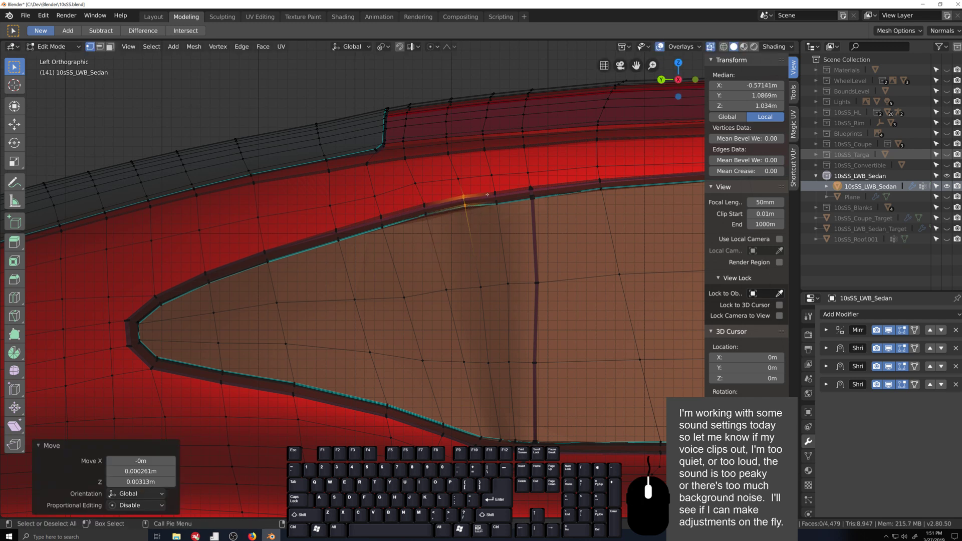
# - Raise the frame vertices just behind the door line about 2.4 mm and those at its upper end about 1.3 mm
pyautogui.moveTo(481, 180); pyautogui.dragTo(511, 216)
pyautogui.press('g')
pyautogui.click(513, 216)
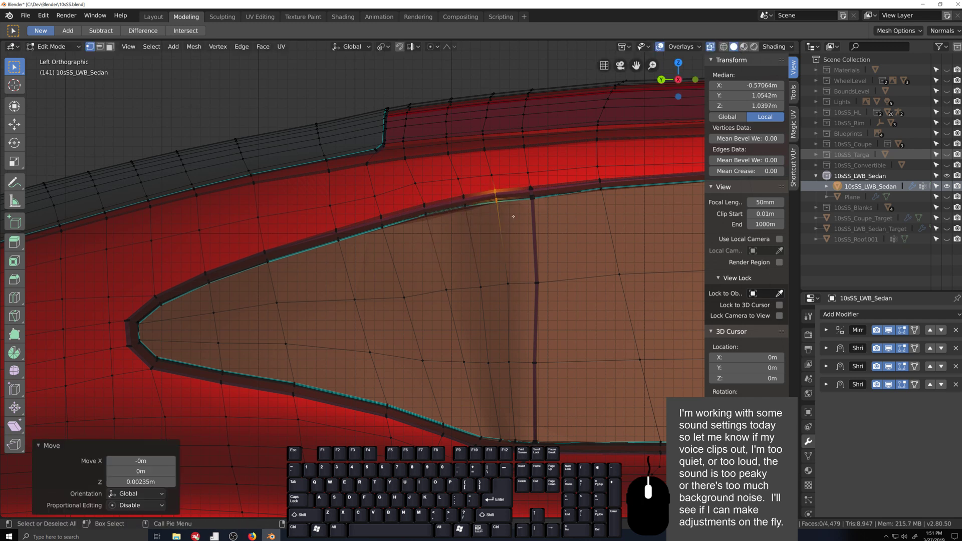
pyautogui.moveTo(518, 175); pyautogui.dragTo(549, 213)
pyautogui.press('g')
pyautogui.click(550, 214)
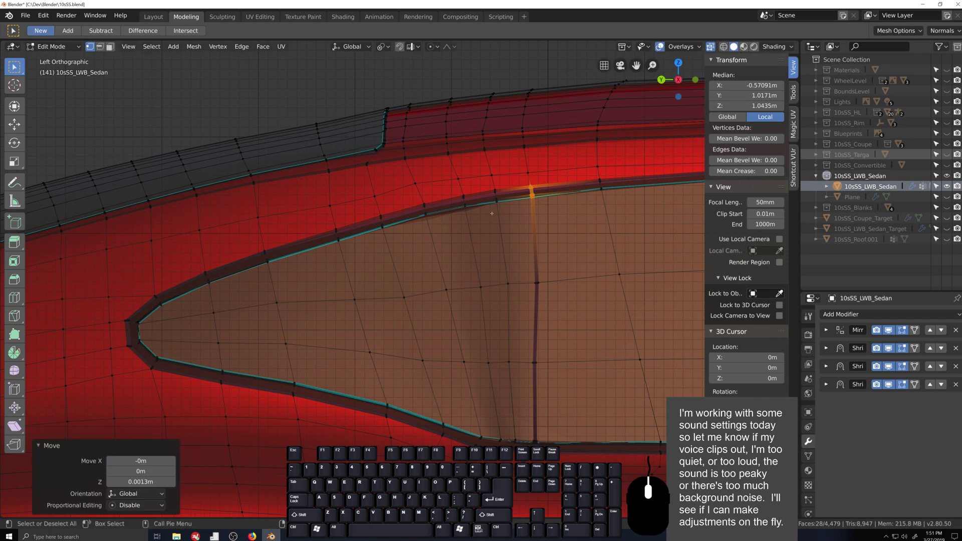
# - Enable proportional editing for reshaping the rear side window's lower border
pyautogui.keyDown('shift'); pyautogui.moveTo(515, 308); pyautogui.dragTo(547, 222, button='middle'); pyautogui.keyUp('shift')
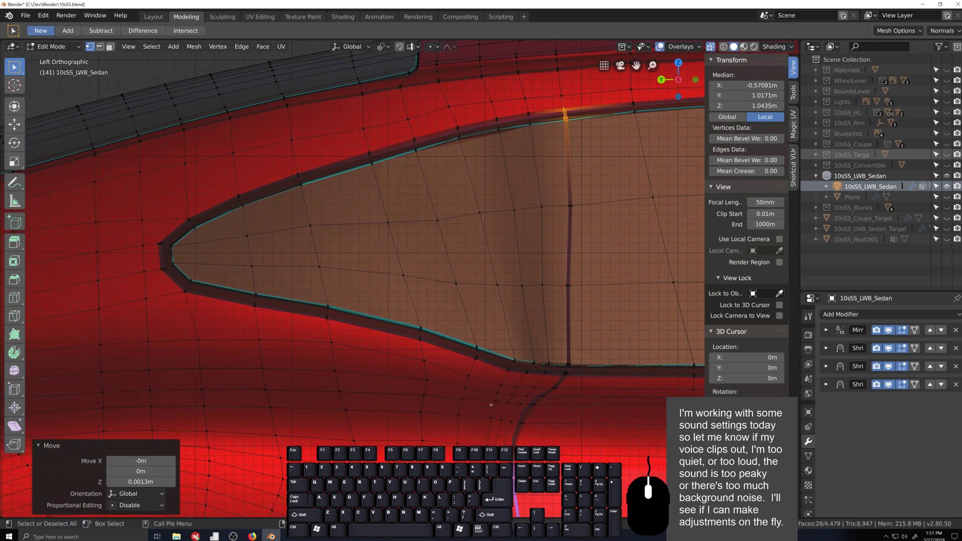
pyautogui.scroll(-2, 491, 404)
pyautogui.moveTo(487, 397); pyautogui.dragTo(451, 373, button='middle')
pyautogui.scroll(-5, 491, 409)
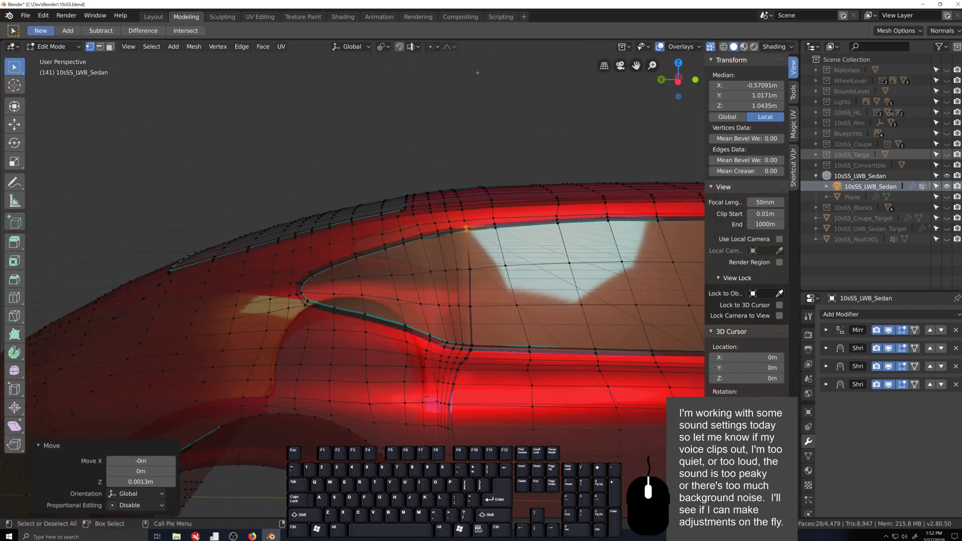
pyautogui.click(436, 48)
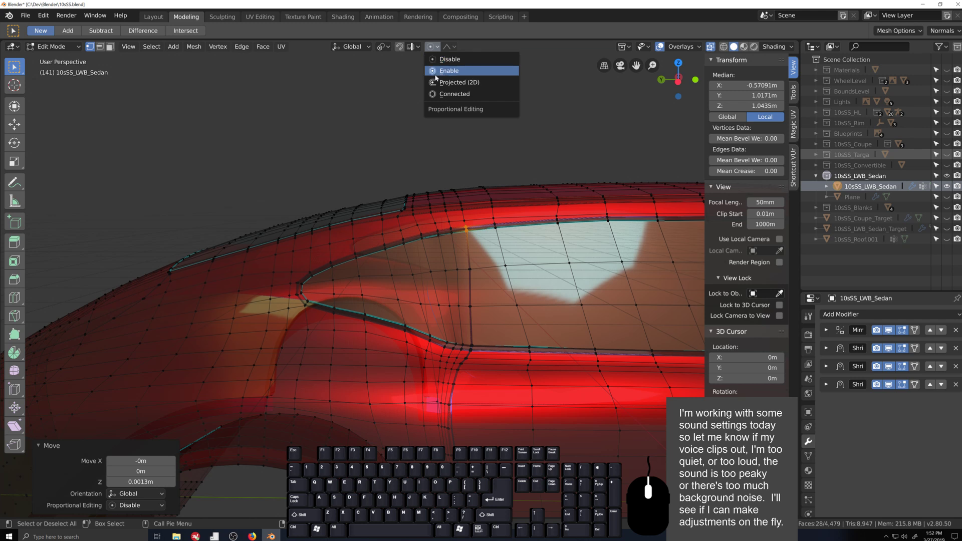
pyautogui.click(449, 70)
# - In left view, lower the frame vertices nearest the window's rear tip about 11.5 mm with a proportional size of about 0.12
pyautogui.scroll(4, 437, 330)
pyautogui.moveTo(436, 330); pyautogui.dragTo(462, 304, button='middle')
pyautogui.scroll(3, 462, 304)
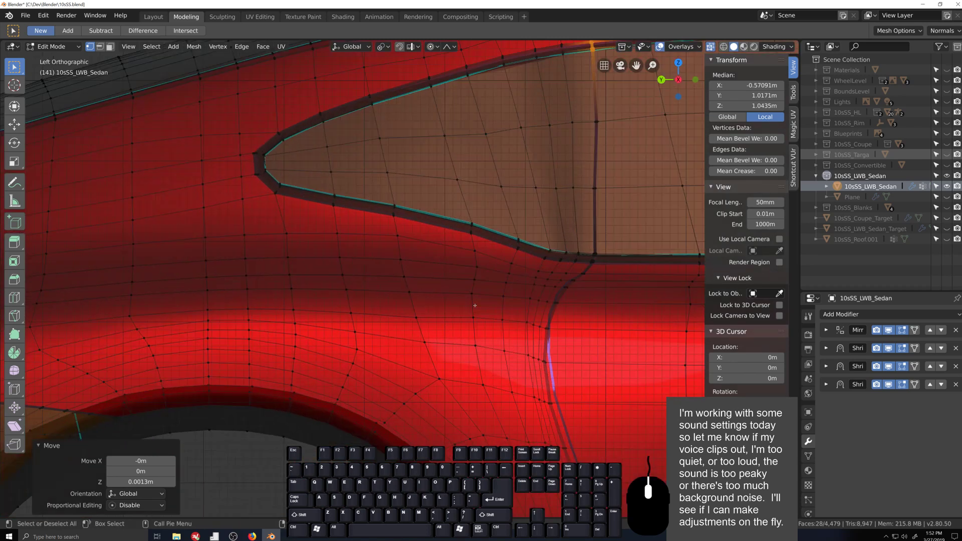
pyautogui.scroll(2, 440, 270)
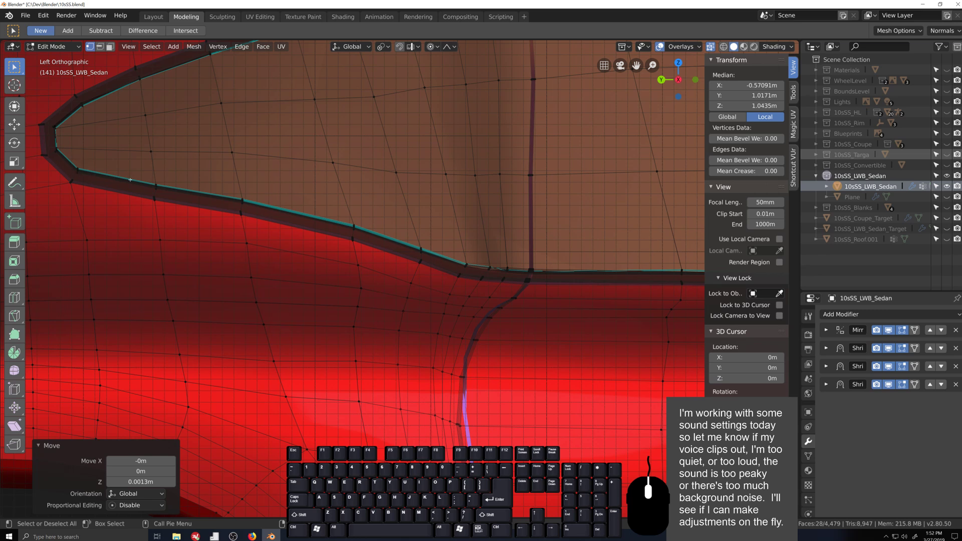
pyautogui.moveTo(134, 173); pyautogui.dragTo(178, 213)
pyautogui.press('g')
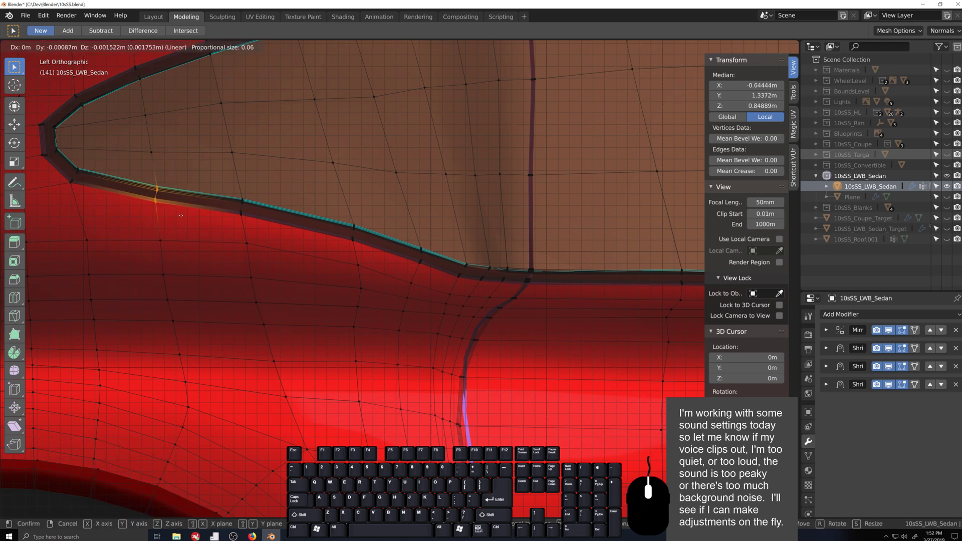
pyautogui.scroll(-1, 183, 224)
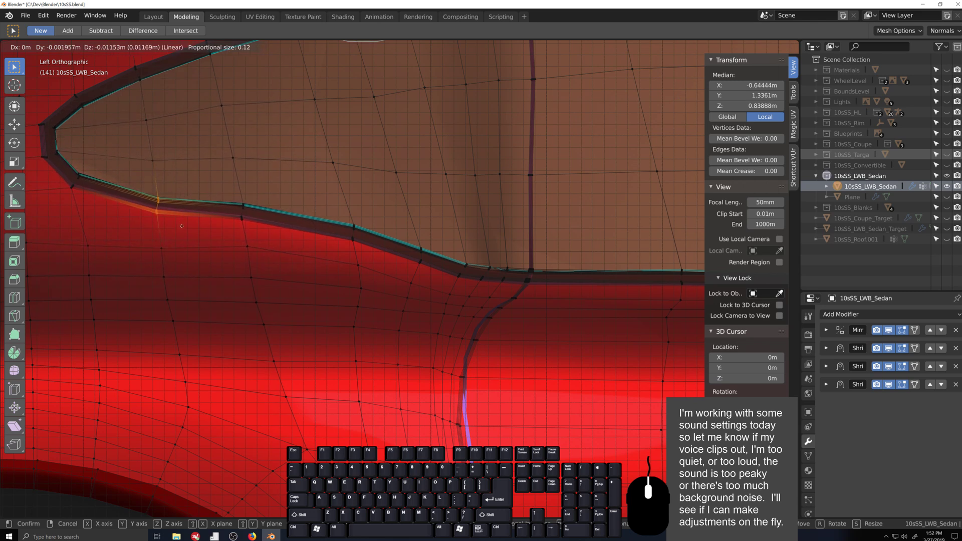
pyautogui.click(182, 226)
# - Lower the next two vertex groups forward on the lower border by about 10.9 and 10.4 mm, using proportional size 0.084
pyautogui.click(243, 206)
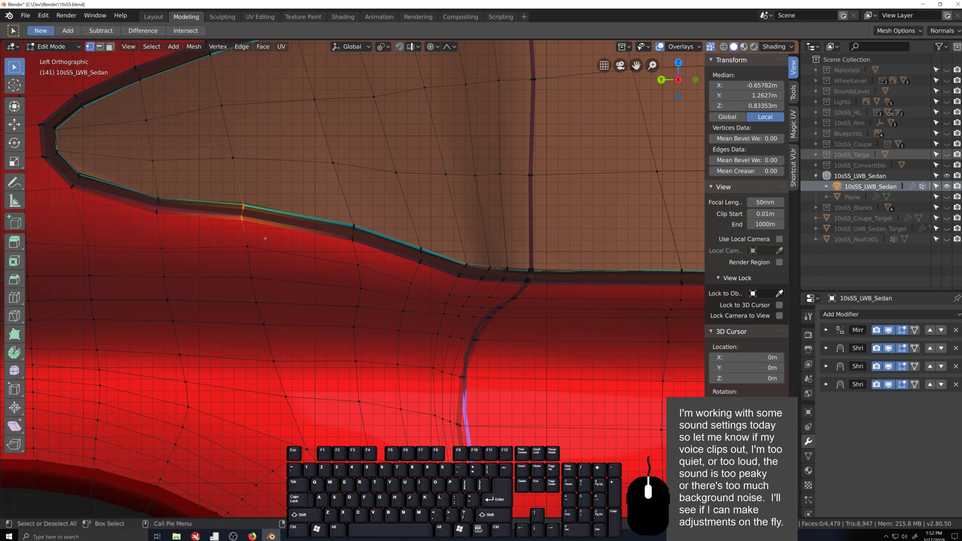
pyautogui.press('g')
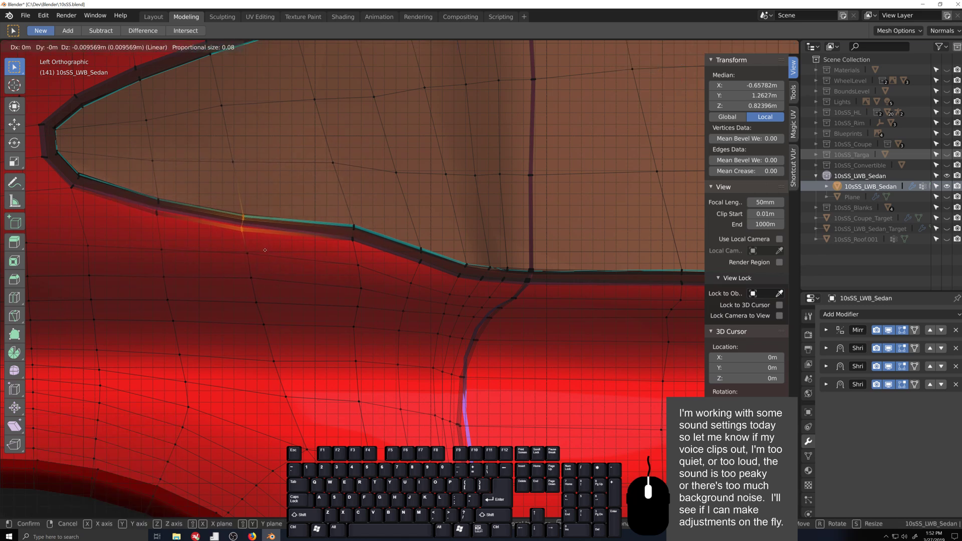
pyautogui.click(265, 251)
pyautogui.click(354, 228)
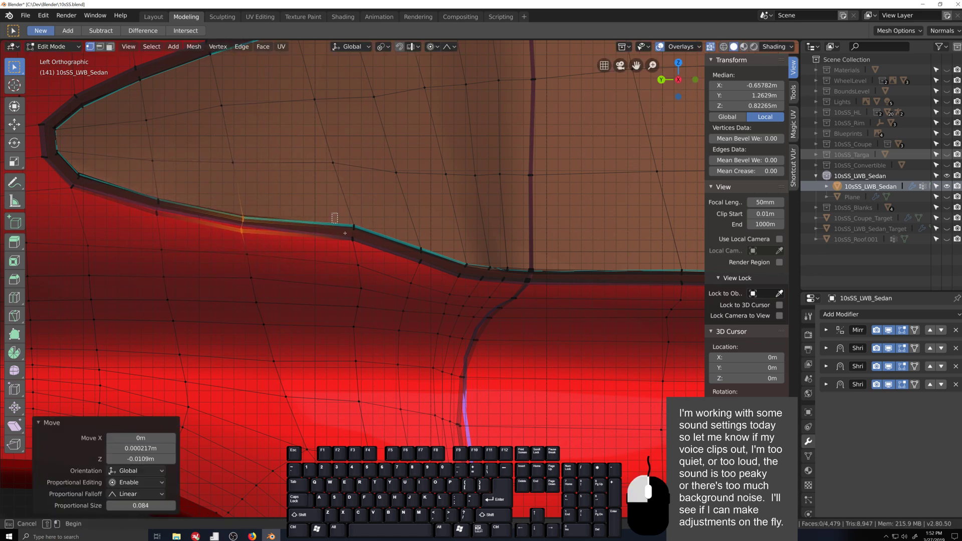
pyautogui.press('g')
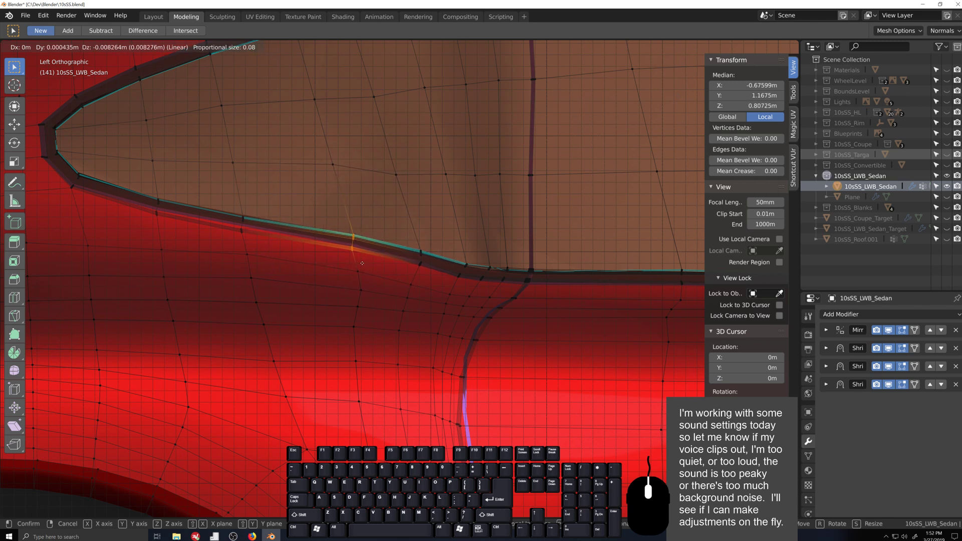
pyautogui.click(361, 266)
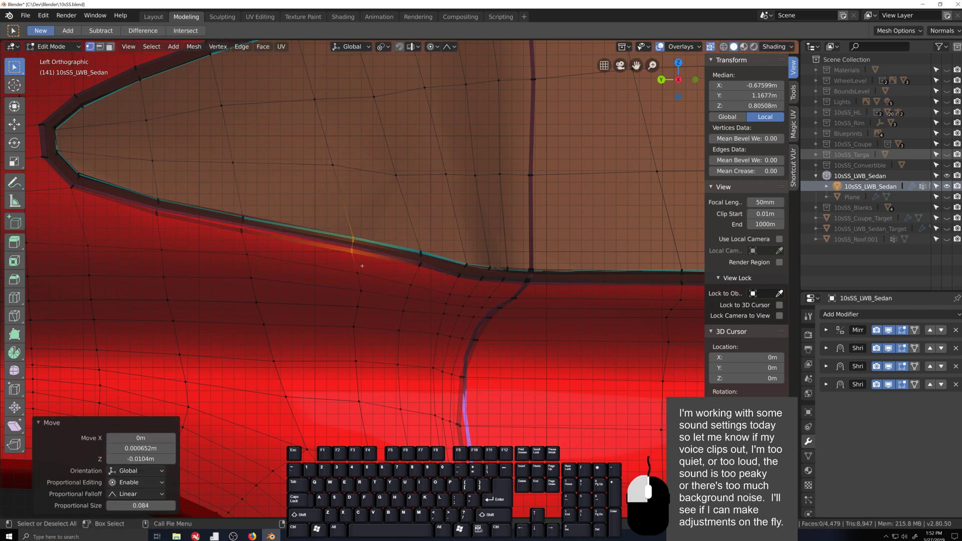
# - With proportional size 0.057, raise the next two lower-border vertex groups about 0.7 and 2.6 mm, shifting the second about -2.4 mm along Y
pyautogui.click(419, 252)
pyautogui.press('g')
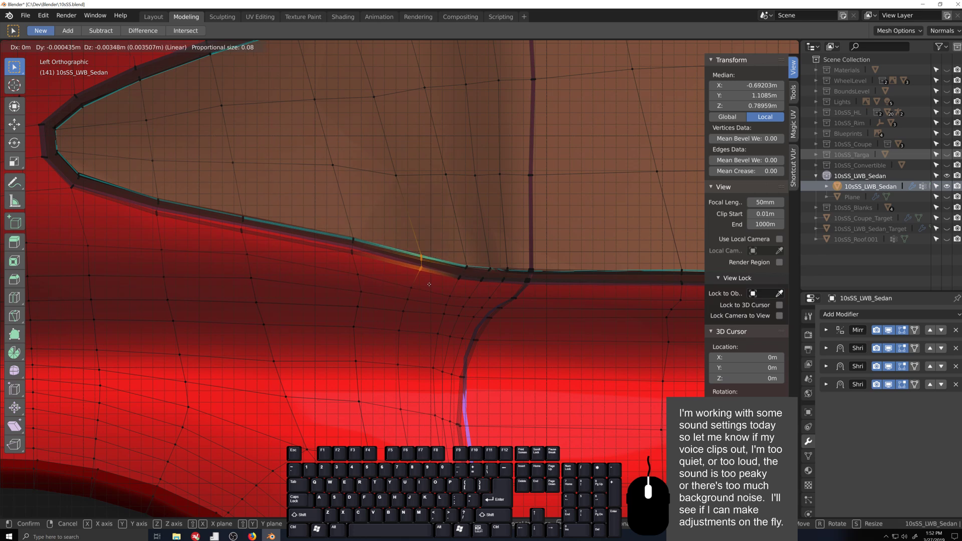
pyautogui.scroll(3, 429, 284)
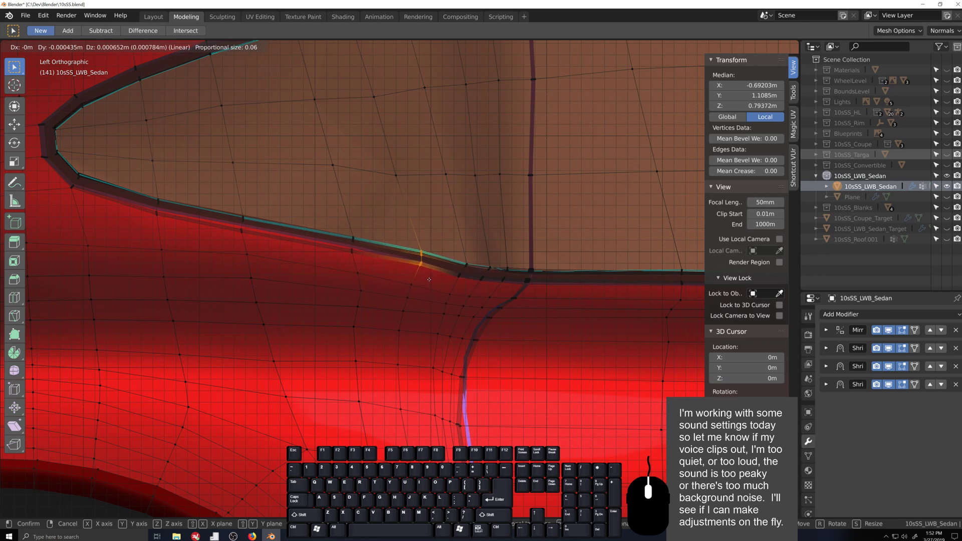
pyautogui.click(429, 280)
pyautogui.moveTo(448, 258); pyautogui.dragTo(471, 282)
pyautogui.press('g')
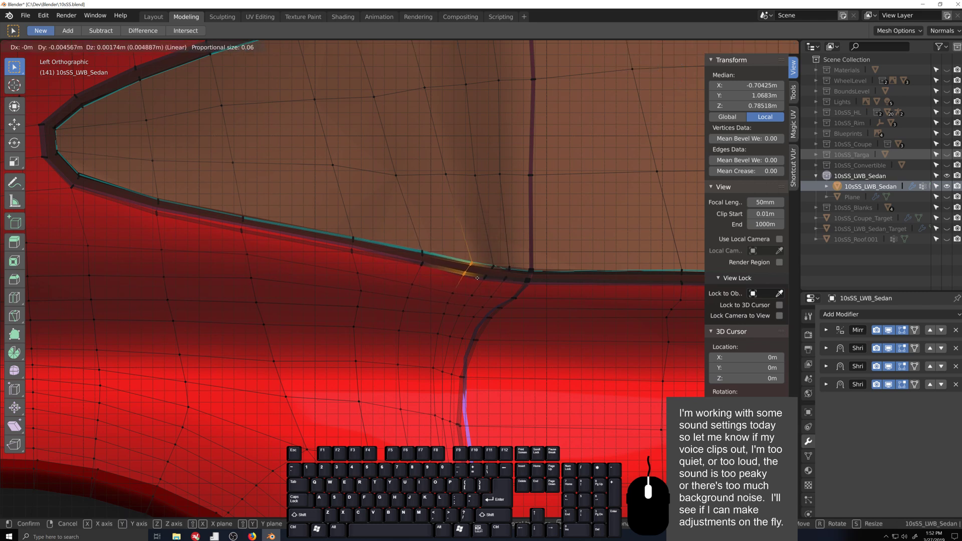
pyautogui.click(475, 276)
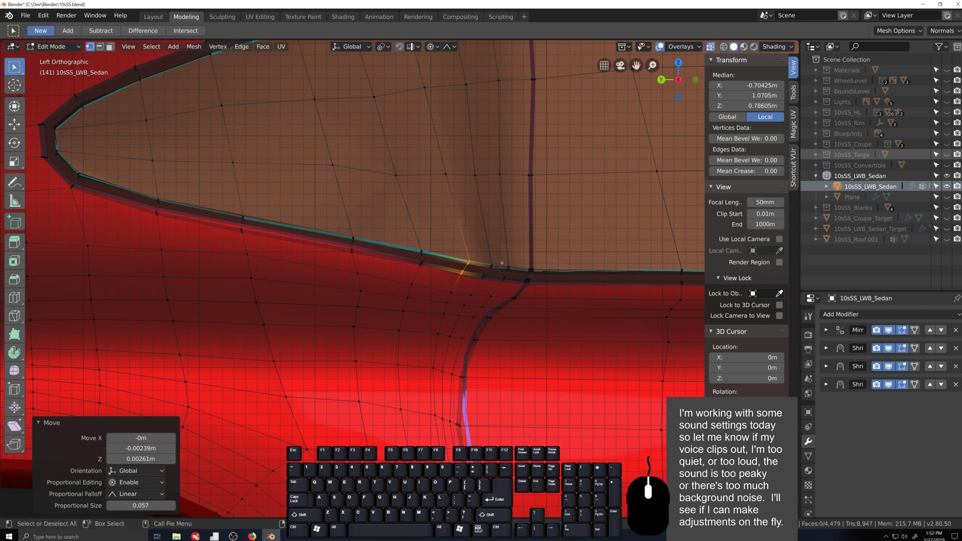
pyautogui.moveTo(499, 263); pyautogui.dragTo(514, 294)
pyautogui.press('g')
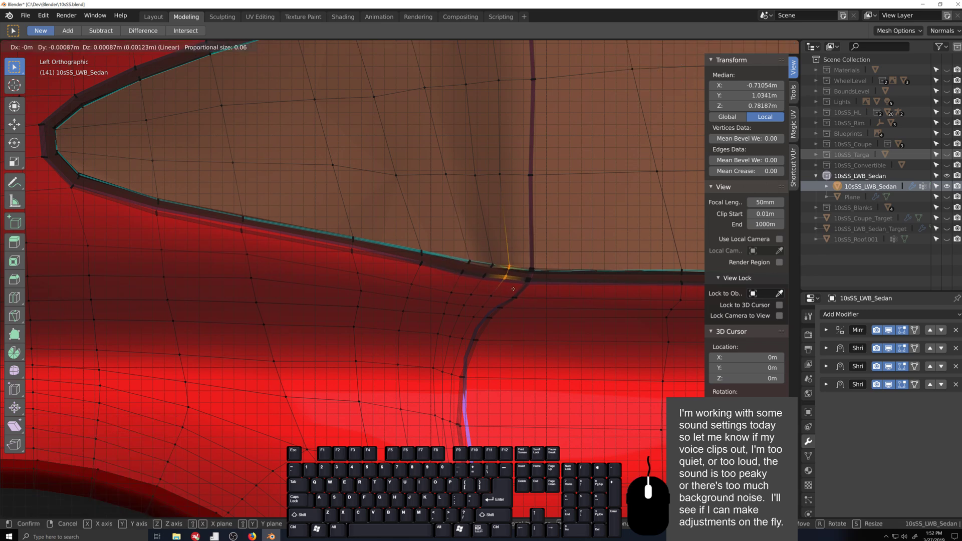
pyautogui.rightClick(512, 289)
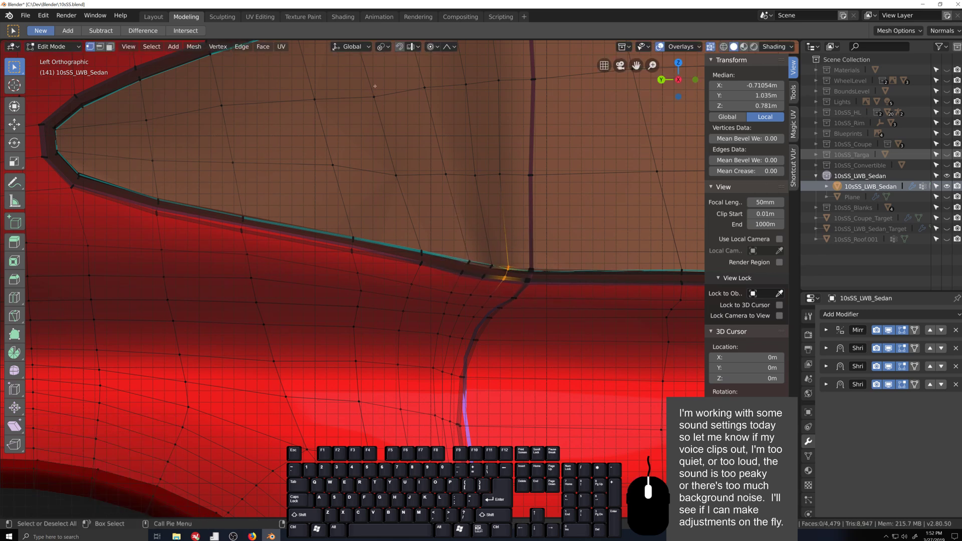
# - Disable proportional editing and try to nudge the lower-border frame vertices just behind the door line
pyautogui.click(432, 47)
pyautogui.click(447, 61)
pyautogui.scroll(2, 510, 362)
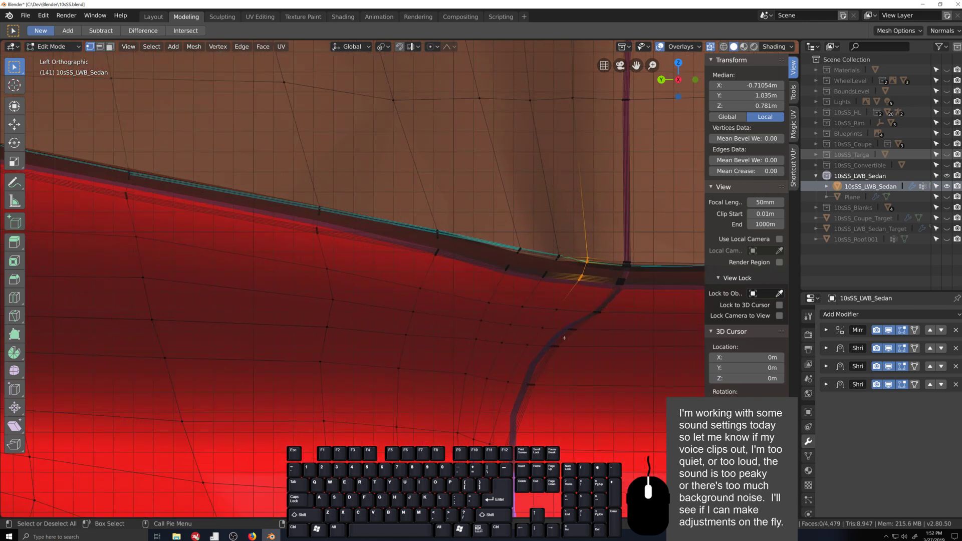
pyautogui.scroll(2, 311, 299)
pyautogui.press('g')
pyautogui.press('shift')
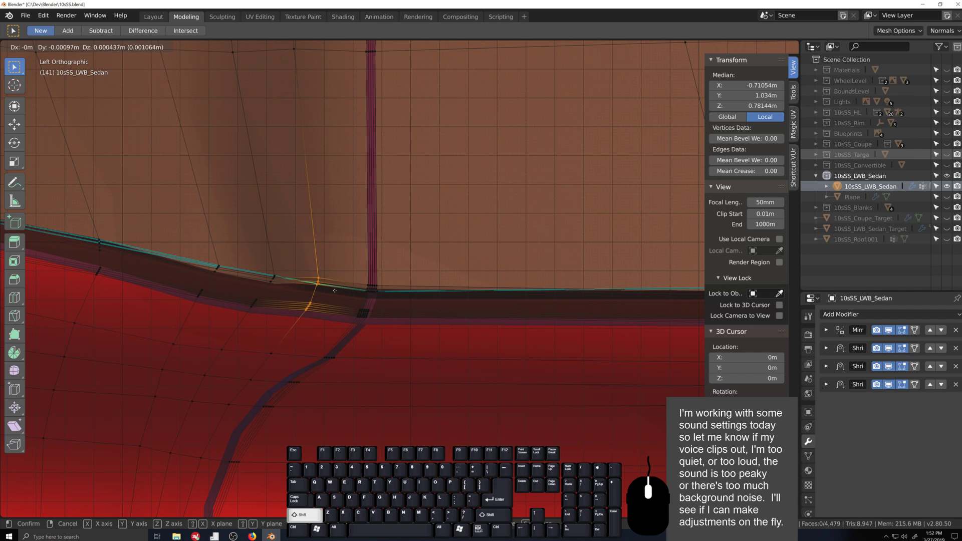
pyautogui.click(311, 317)
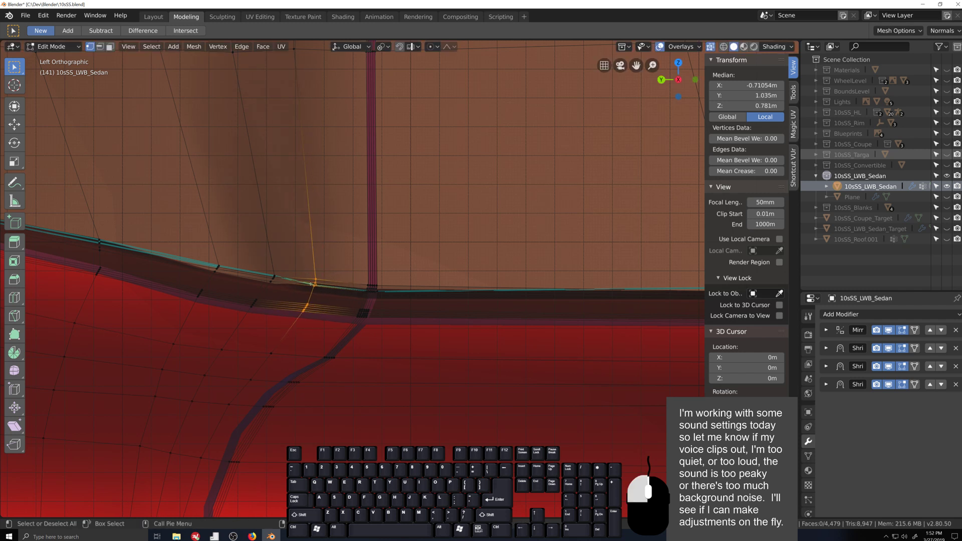
# - Lower the glass-border vertices just behind the door line about 1 mm, shifting them about -0.5 mm along Y, and the frame vertices below about 0.6 mm
pyautogui.click(310, 284)
pyautogui.press('g')
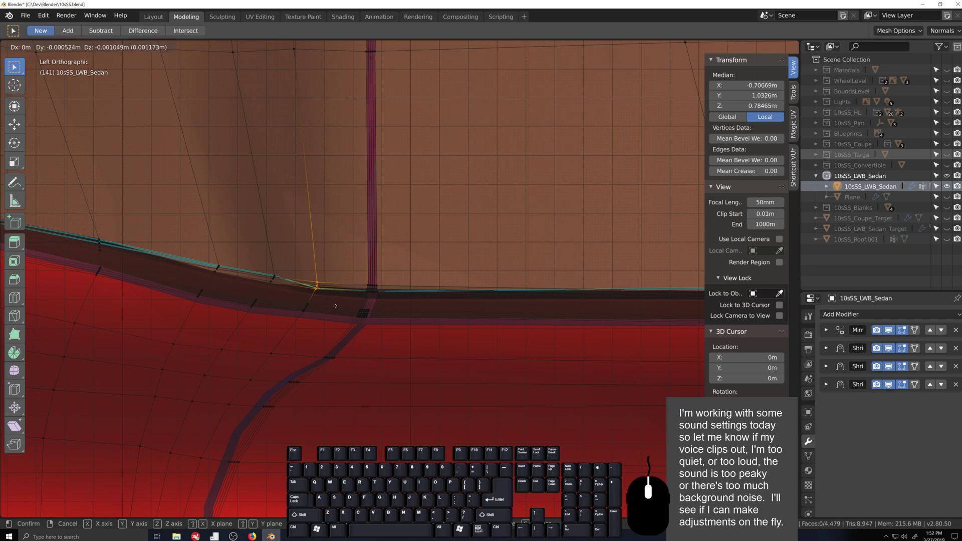
pyautogui.click(335, 306)
pyautogui.click(317, 327)
pyautogui.press('g')
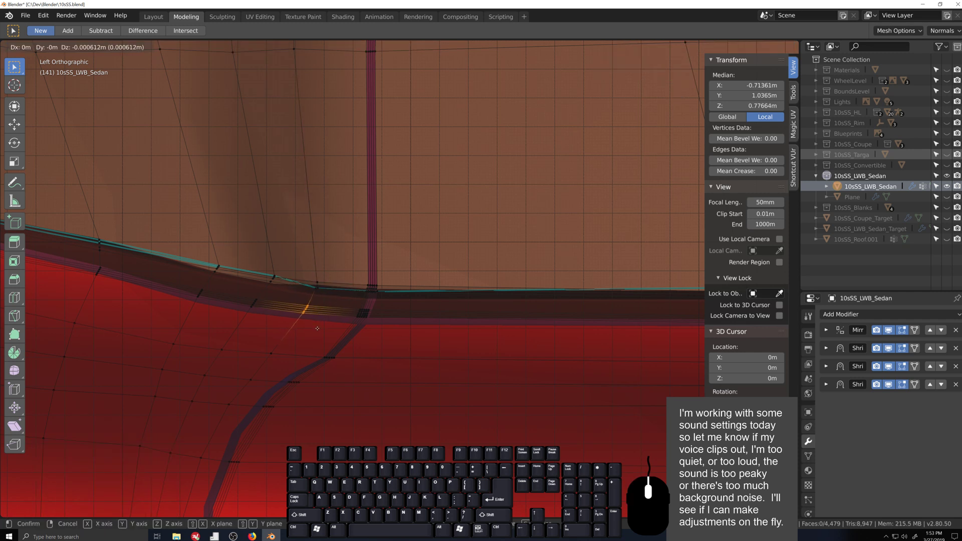
pyautogui.click(317, 328)
# - Raise the next two lower-frame vertex groups toward the rear about 0.5 and 1.2 mm, shifting the second about 0.4 mm along Y
pyautogui.click(248, 303)
pyautogui.press('g')
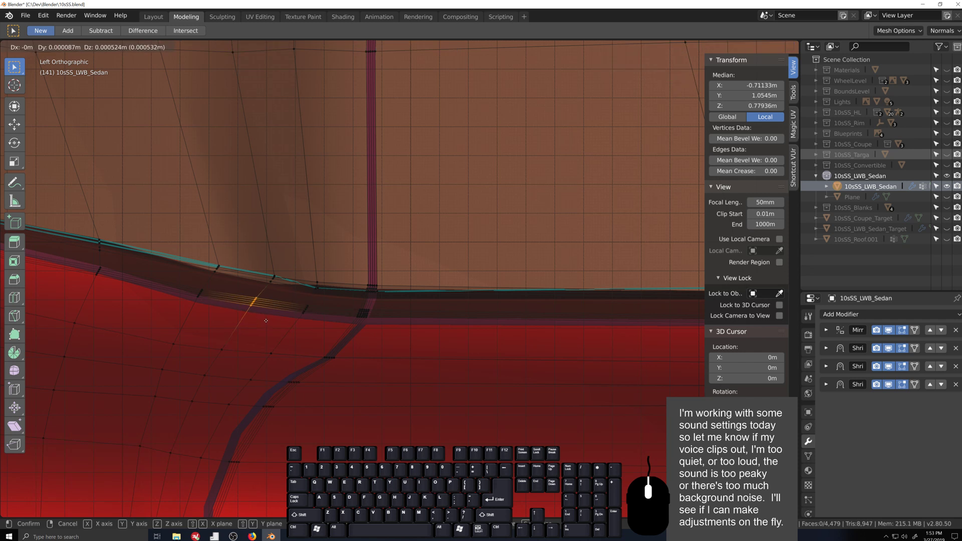
pyautogui.click(266, 321)
pyautogui.click(197, 293)
pyautogui.press('g')
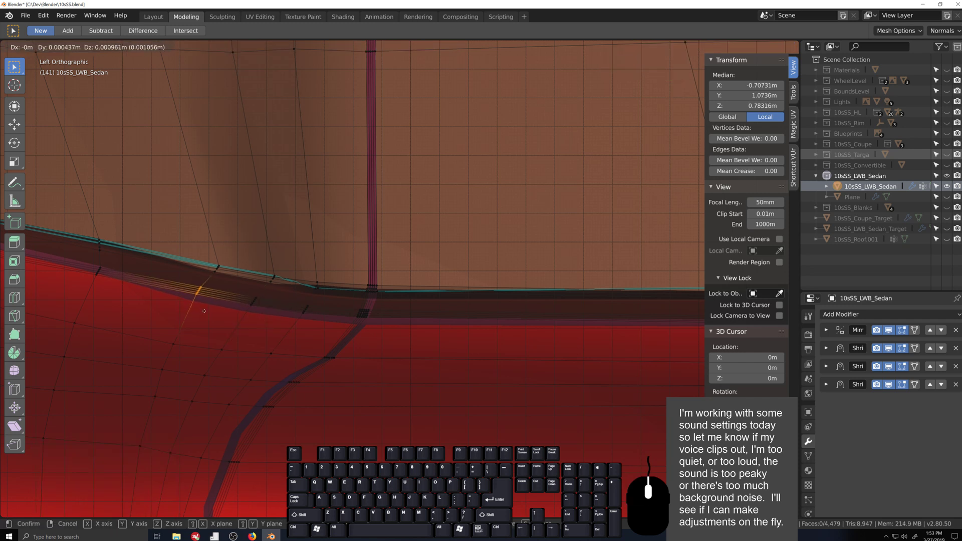
pyautogui.click(204, 311)
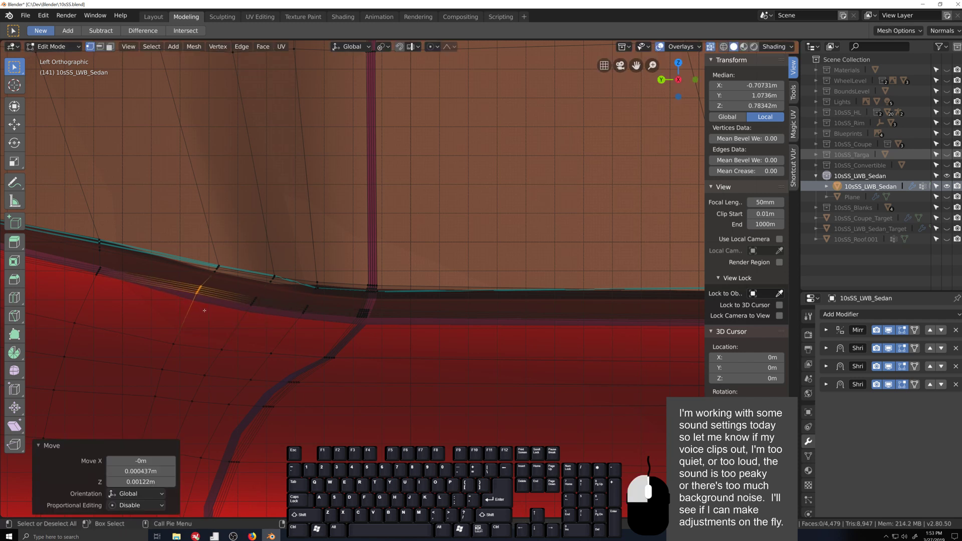
# - Nudge the two glass-border points behind the door line, raising the single vertex nearest the door about 1 mm and shifting it about -0.4 mm along Y
pyautogui.click(273, 277)
pyautogui.press('g')
pyautogui.click(300, 276)
pyautogui.click(317, 283)
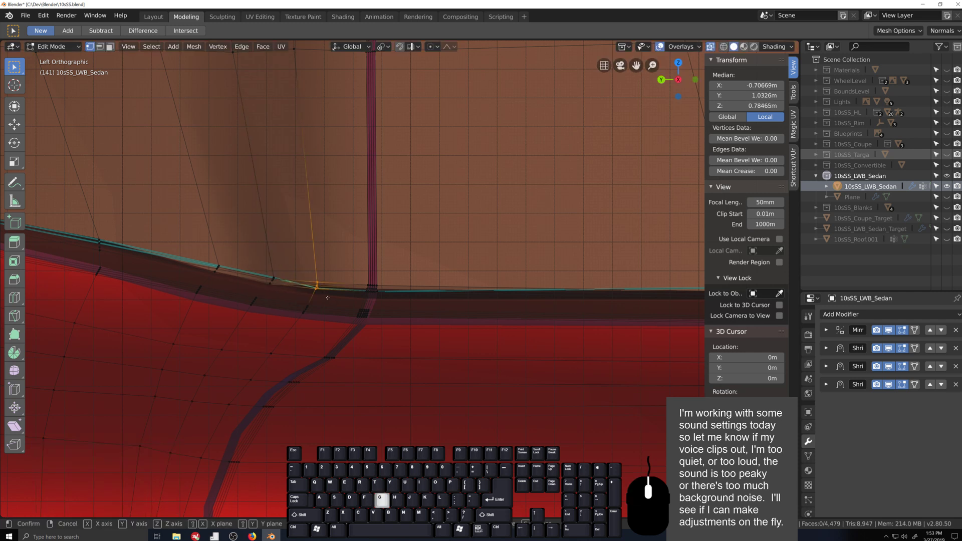
pyautogui.press('g')
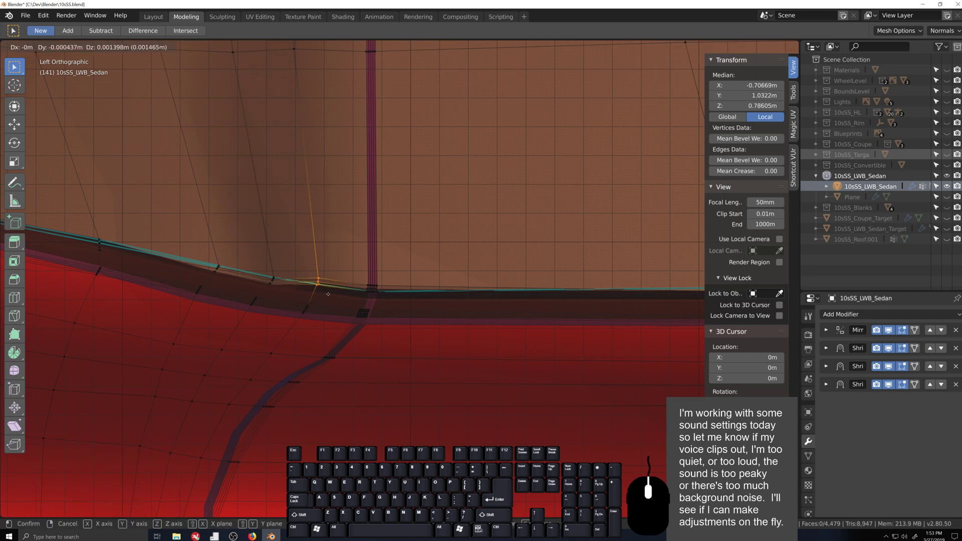
pyautogui.click(328, 294)
pyautogui.press('g')
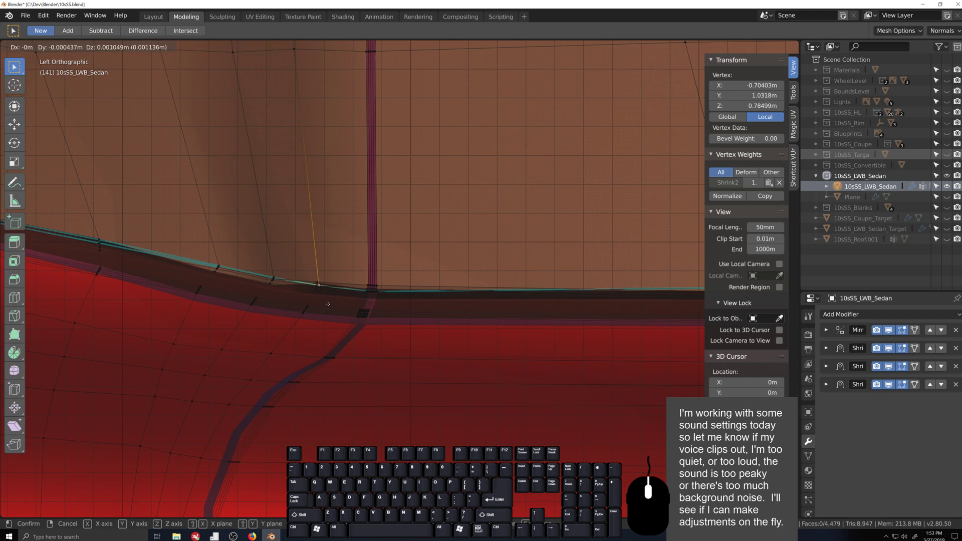
pyautogui.click(328, 304)
# - Inspect the rear side window's outline and surrounding body shading in perspective, both in Object Mode and in Edit Mode
pyautogui.moveTo(328, 304); pyautogui.dragTo(325, 372, button='middle')
pyautogui.press('Tab')
pyautogui.scroll(-4, 311, 332)
pyautogui.scroll(5, 387, 398)
pyautogui.scroll(4, 195, 290)
pyautogui.keyDown('shift'); pyautogui.moveTo(193, 290); pyautogui.dragTo(345, 286, button='middle'); pyautogui.keyUp('shift')
pyautogui.press('Tab')
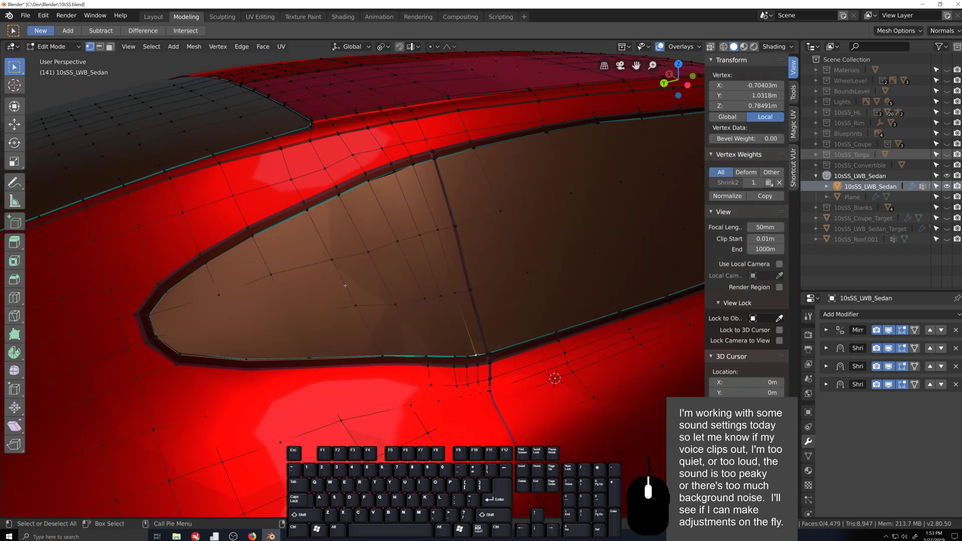
pyautogui.moveTo(232, 297); pyautogui.dragTo(251, 262, button='middle')
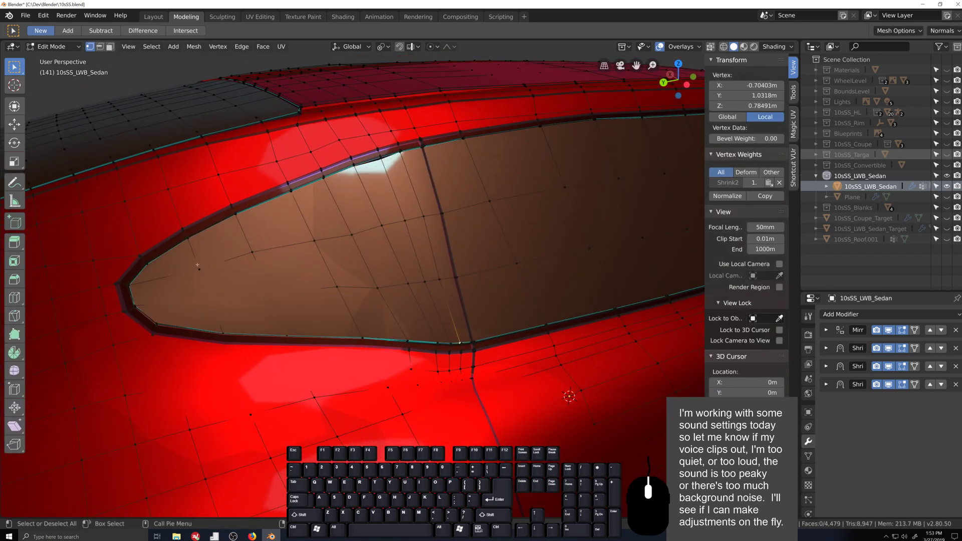
# - Select a region of the rear side window glass across the pillar line and grow the selection
pyautogui.keyDown('ctrl'); pyautogui.keyDown('shift'); pyautogui.click(515, 263); pyautogui.keyUp('shift'); pyautogui.keyUp('ctrl')
pyautogui.press('ctrl+KP_Add')
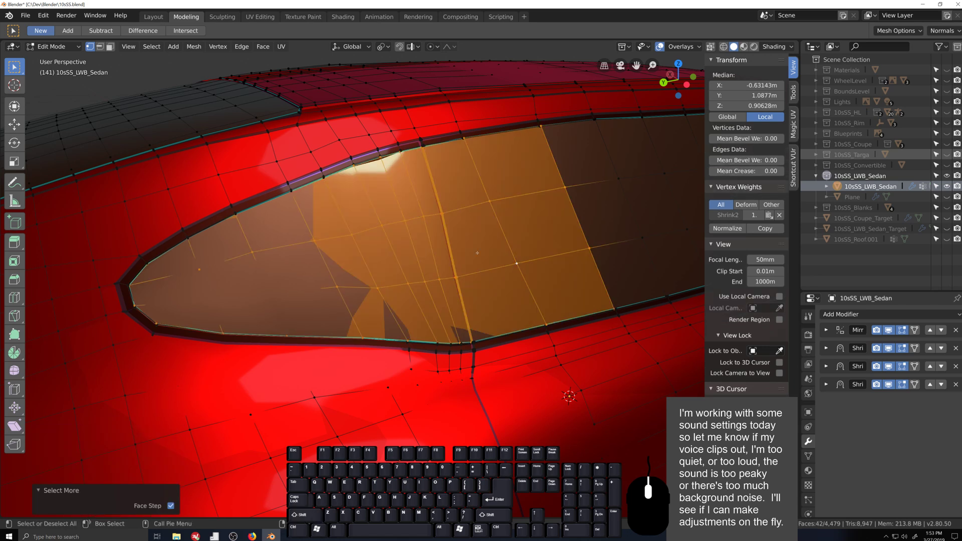
pyautogui.moveTo(476, 253); pyautogui.dragTo(408, 231, button='middle')
pyautogui.moveTo(442, 308); pyautogui.dragTo(448, 299, button='middle')
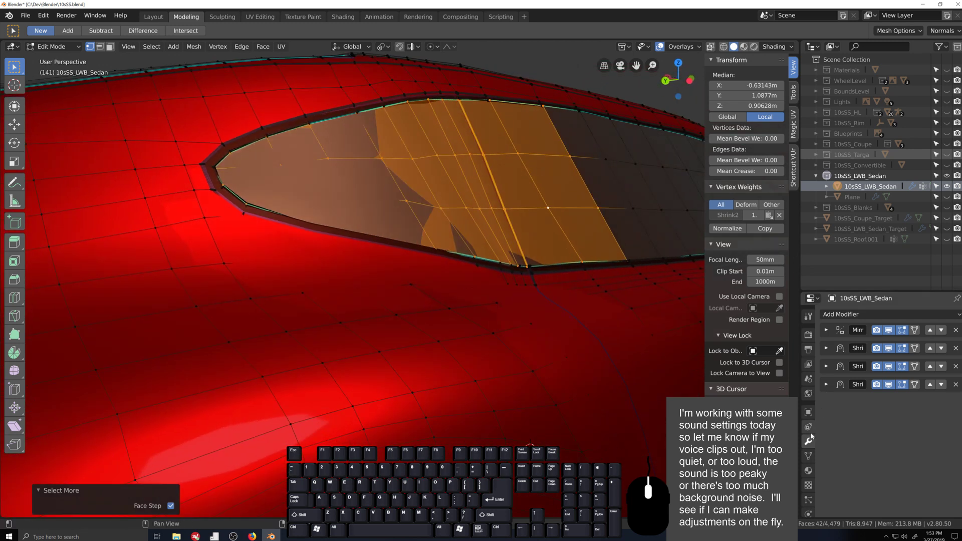
# - Remove the selected window glass from the Shrink and Shrink2 vertex groups and reassign it to Shrink2
pyautogui.click(807, 460)
pyautogui.click(847, 342)
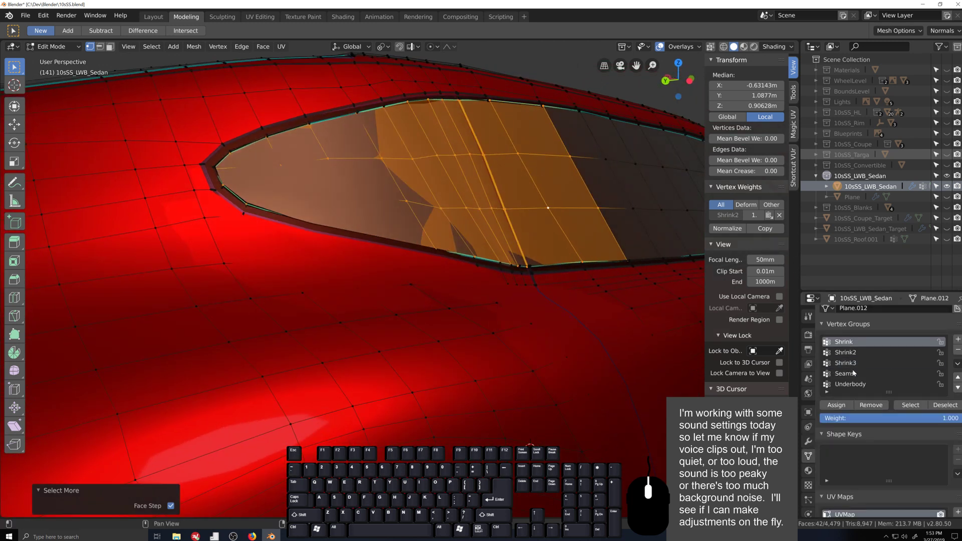
pyautogui.click(871, 405)
pyautogui.click(851, 352)
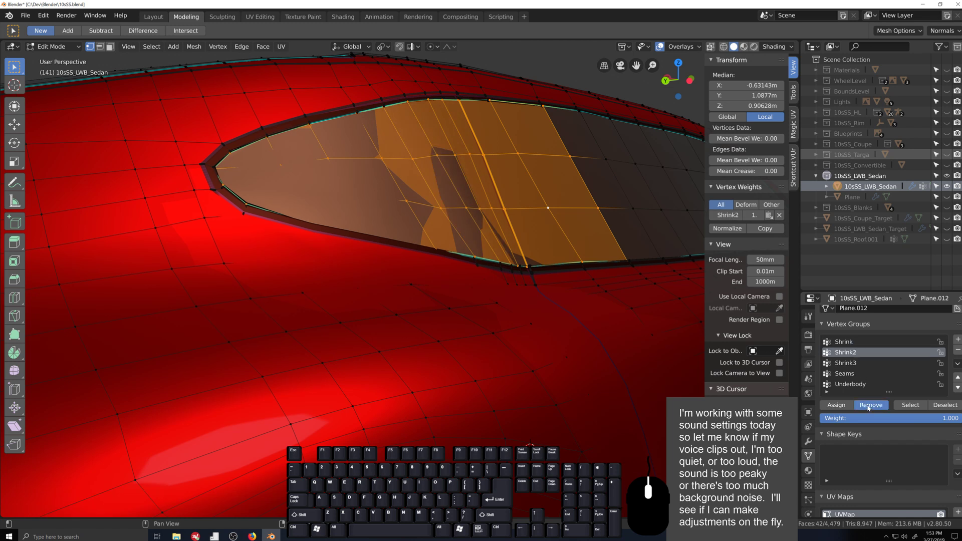
pyautogui.click(868, 407)
pyautogui.click(851, 363)
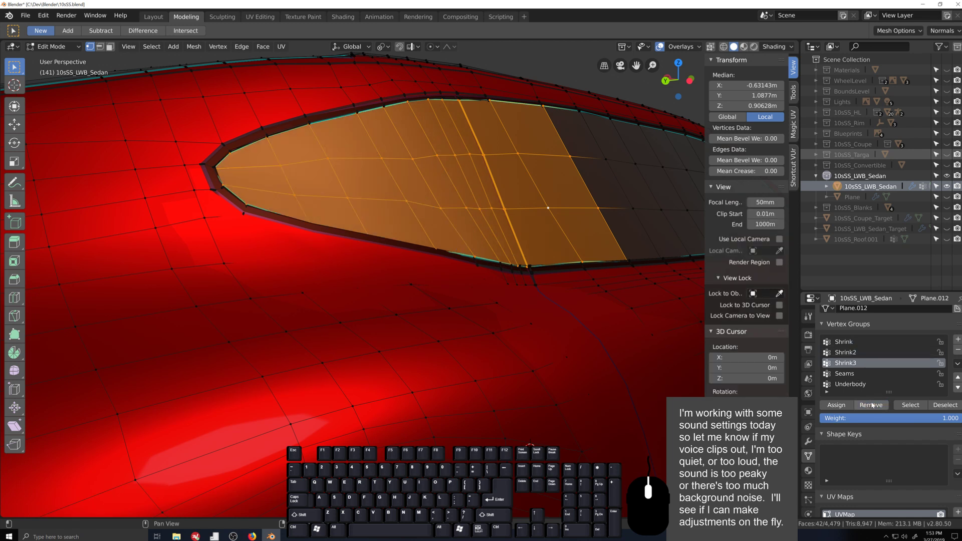
pyautogui.click(852, 352)
pyautogui.click(841, 408)
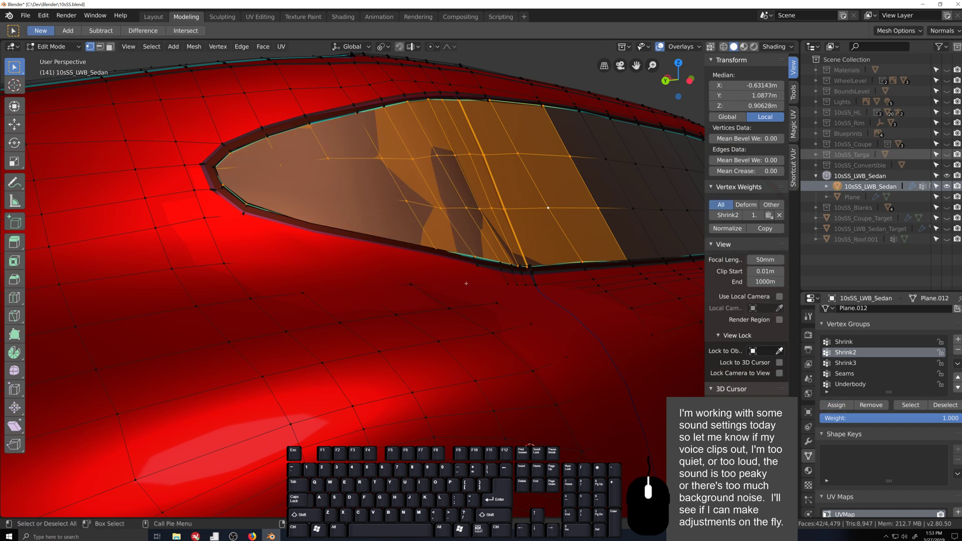
pyautogui.moveTo(464, 281)
pyautogui.mouseDown(button='middle')
pyautogui.moveTo(488, 310)
pyautogui.moveTo(546, 341)
pyautogui.moveTo(514, 349)
pyautogui.mouseUp(button='middle')
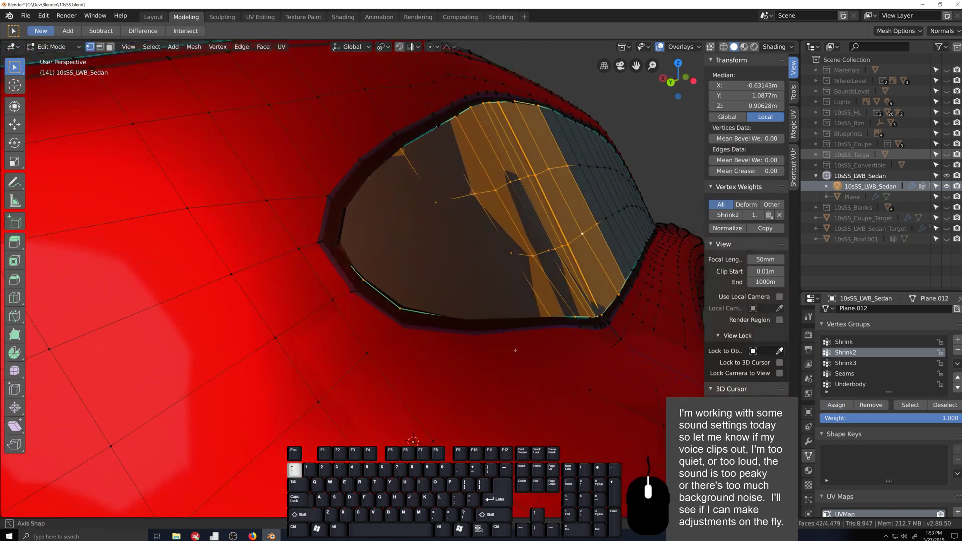
pyautogui.press('g')
pyautogui.press('x')
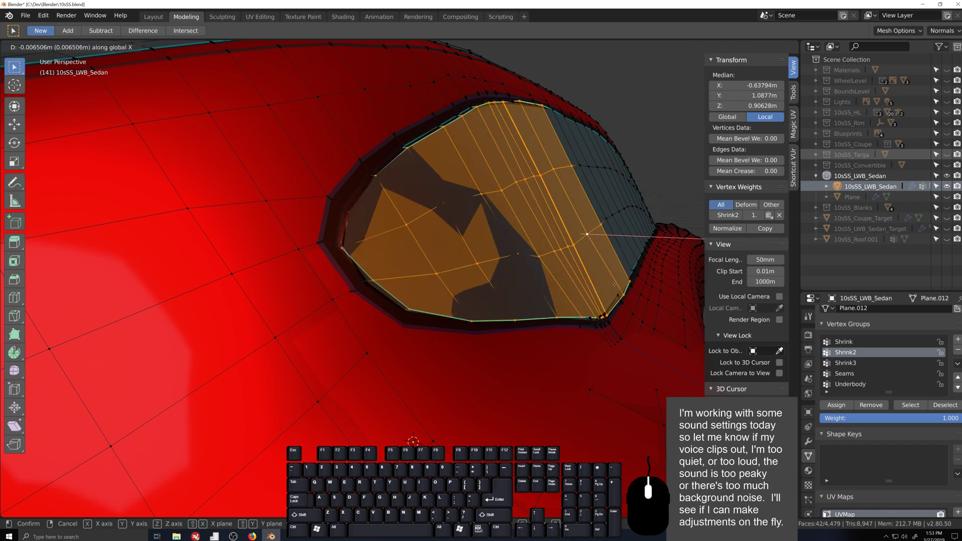
pyautogui.rightClick(613, 284)
pyautogui.moveTo(601, 276); pyautogui.dragTo(501, 309, button='middle')
pyautogui.scroll(-5, 477, 209)
pyautogui.scroll(3, 483, 241)
pyautogui.scroll(3, 440, 275)
pyautogui.scroll(-3, 468, 279)
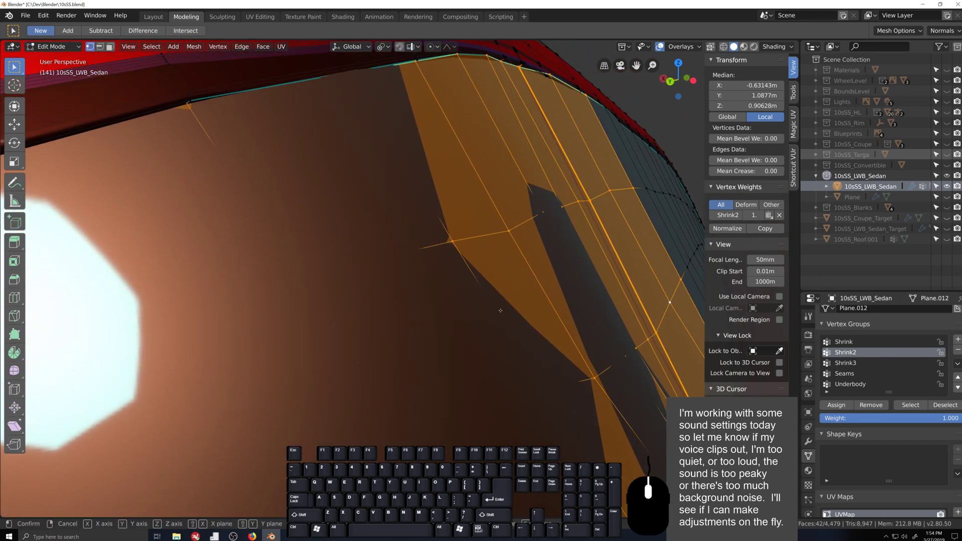
pyautogui.rightClick(499, 312)
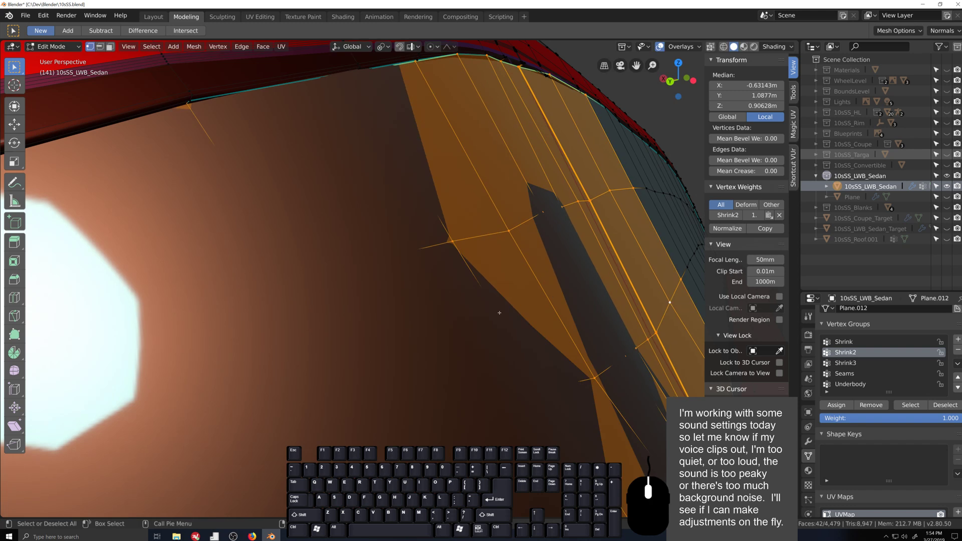
# - Move the selected window glass about 0.0016 m along the global X axis and return to Object Mode
pyautogui.hotkey('alt', 'z')
pyautogui.moveTo(499, 312); pyautogui.dragTo(536, 263, button='middle')
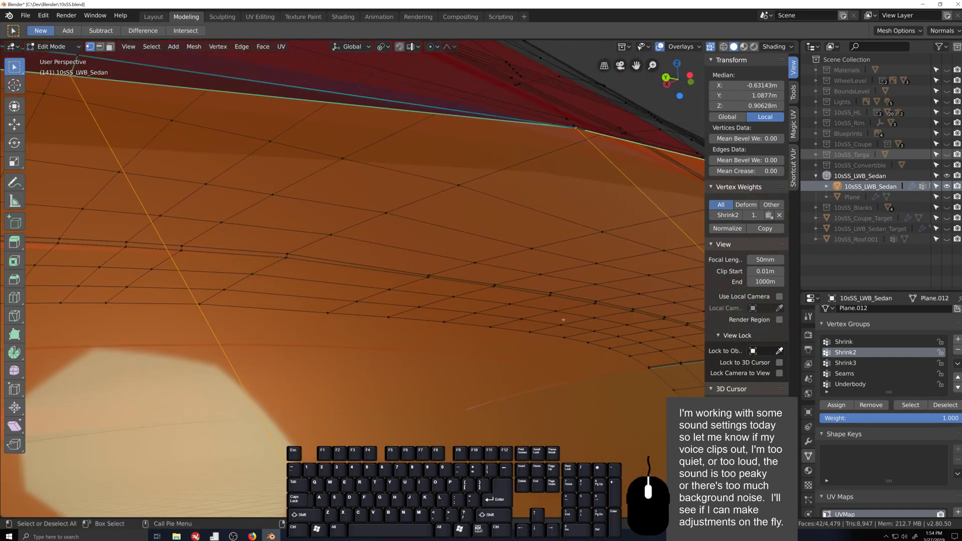
pyautogui.press('x')
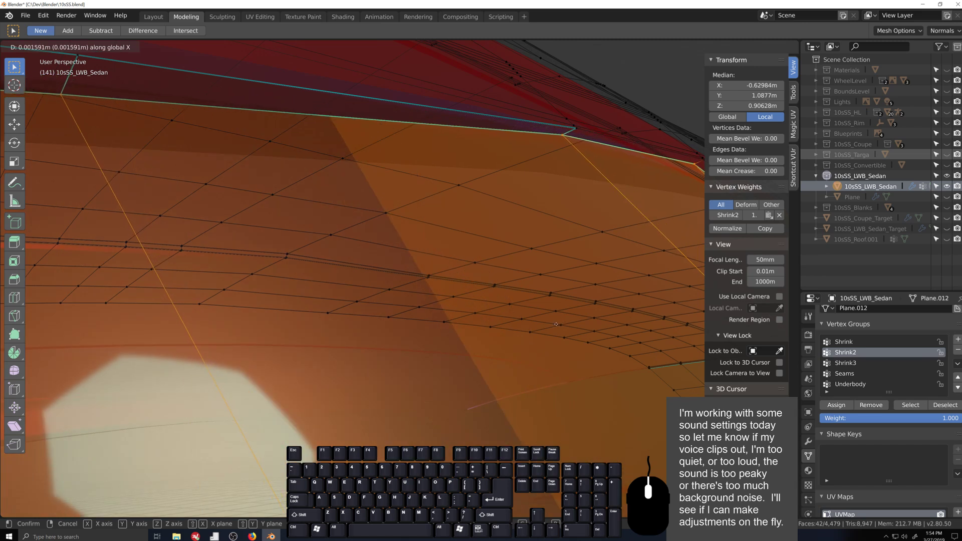
pyautogui.click(556, 324)
pyautogui.scroll(-6, 556, 325)
pyautogui.moveTo(556, 325); pyautogui.dragTo(747, 243, button='middle')
pyautogui.press('Tab')
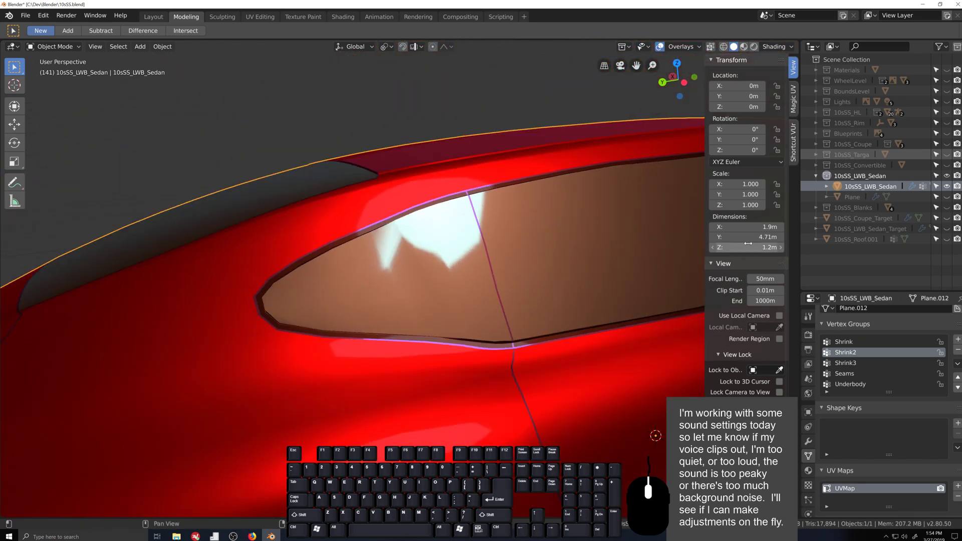
# - Hide the 10sSS_LWB_Sedan body, show and select 10sSS_LWB_Sedan_Target, and examine its surface shading around the side window
pyautogui.click(946, 186)
pyautogui.click(947, 229)
pyautogui.click(501, 325)
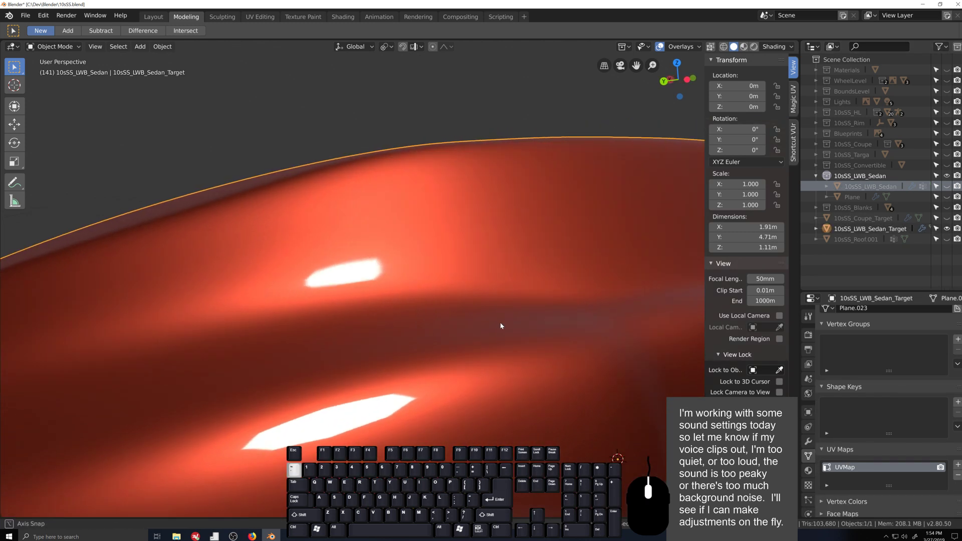
pyautogui.scroll(-5, 511, 328)
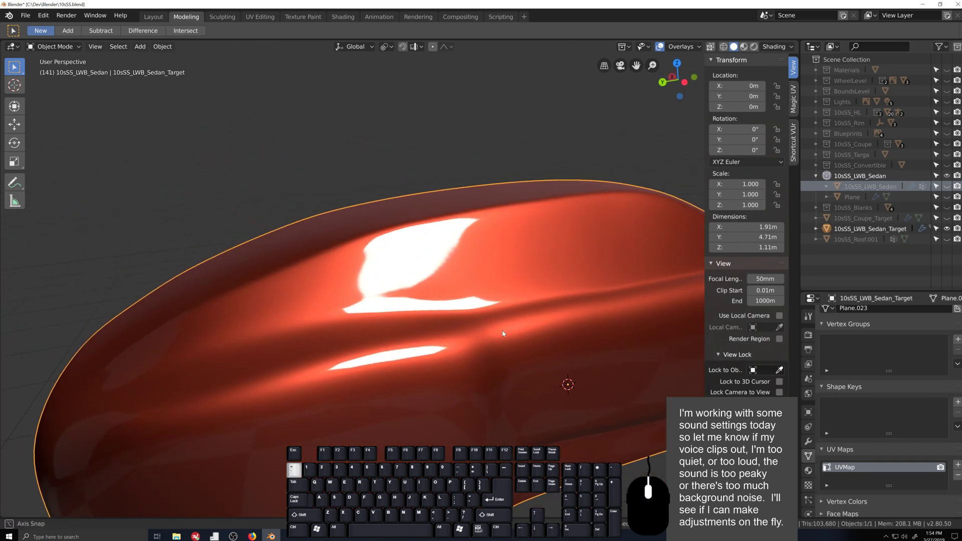
pyautogui.moveTo(502, 333); pyautogui.dragTo(551, 316, button='middle')
pyautogui.scroll(1, 466, 314)
pyautogui.press('Tab')
pyautogui.press('Tab')
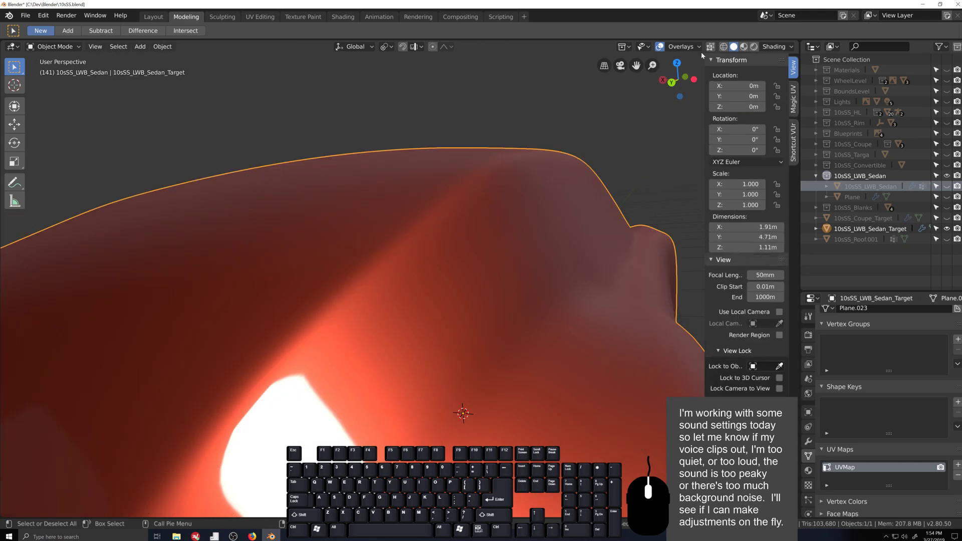
# - Overlay the wireframe on the target body to inspect its subdivided surface, and turn the overlay off again
pyautogui.click(699, 47)
pyautogui.click(620, 236)
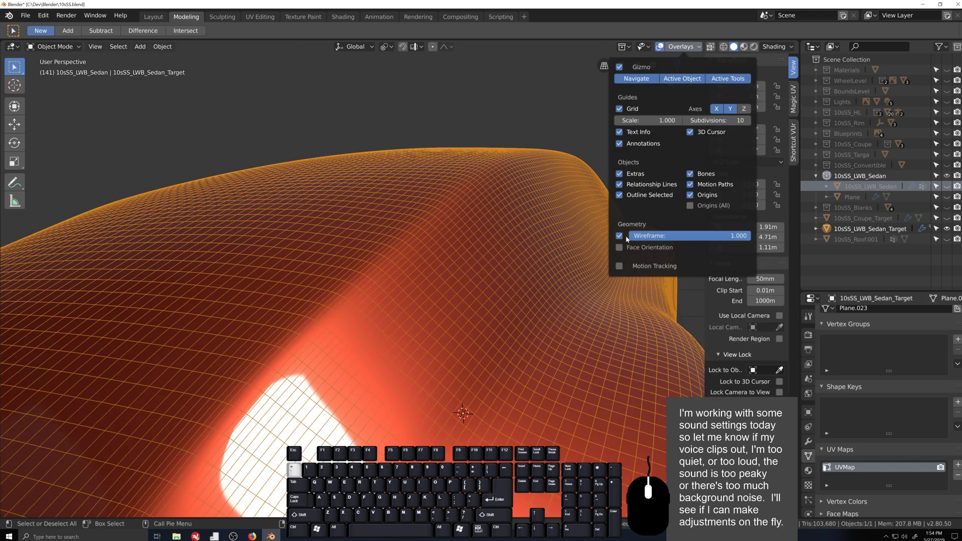
pyautogui.moveTo(563, 324); pyautogui.dragTo(587, 219, button='middle')
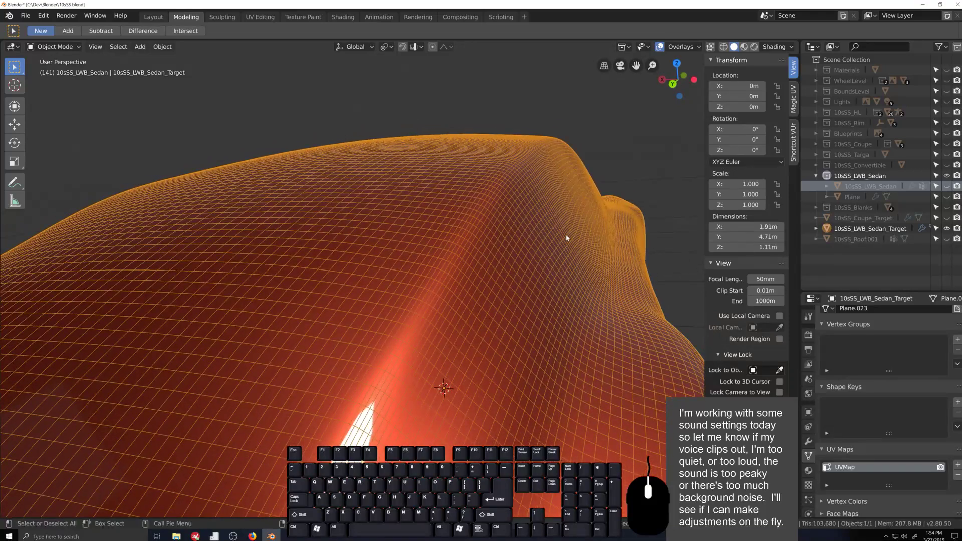
pyautogui.click(698, 48)
pyautogui.click(619, 235)
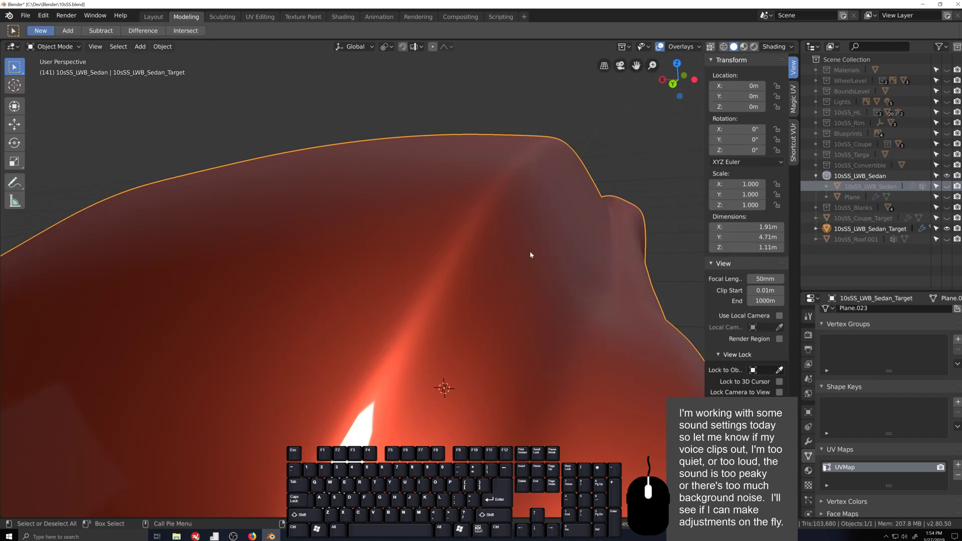
# - Enter Edit Mode on the target body in top view and enable the wireframe overlay
pyautogui.press('Tab')
pyautogui.moveTo(530, 251); pyautogui.dragTo(575, 270, button='middle')
pyautogui.scroll(-2, 263, 196)
pyautogui.keyDown('shift'); pyautogui.moveTo(263, 194); pyautogui.dragTo(368, 230, button='middle'); pyautogui.keyUp('shift')
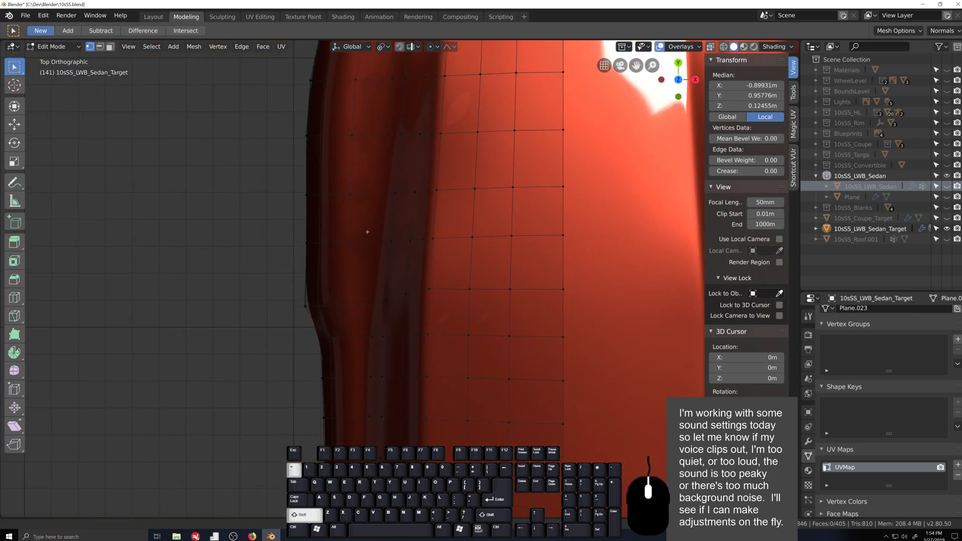
pyautogui.scroll(4, 435, 345)
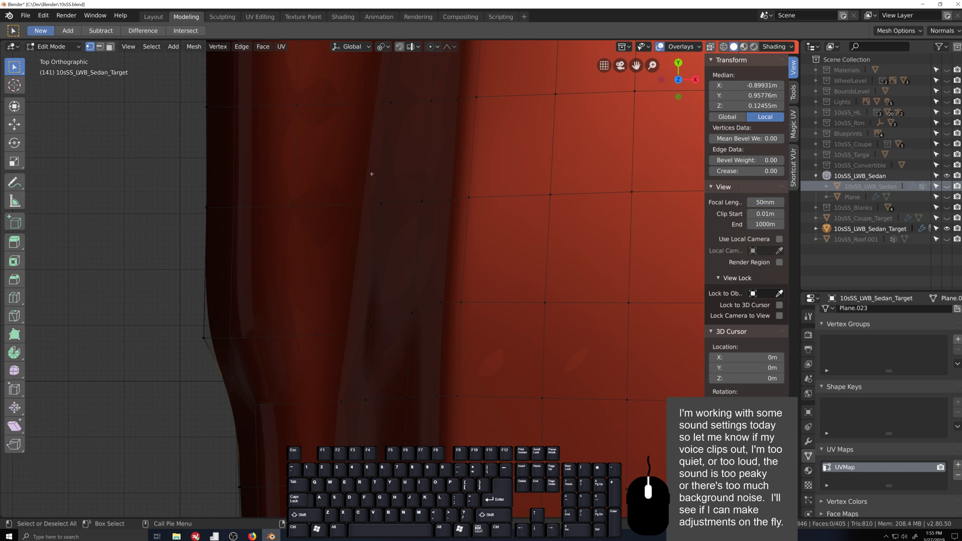
pyautogui.scroll(-2, 377, 204)
pyautogui.keyDown('shift'); pyautogui.moveTo(377, 204); pyautogui.dragTo(425, 203, button='middle'); pyautogui.keyUp('shift')
pyautogui.scroll(-1, 424, 376)
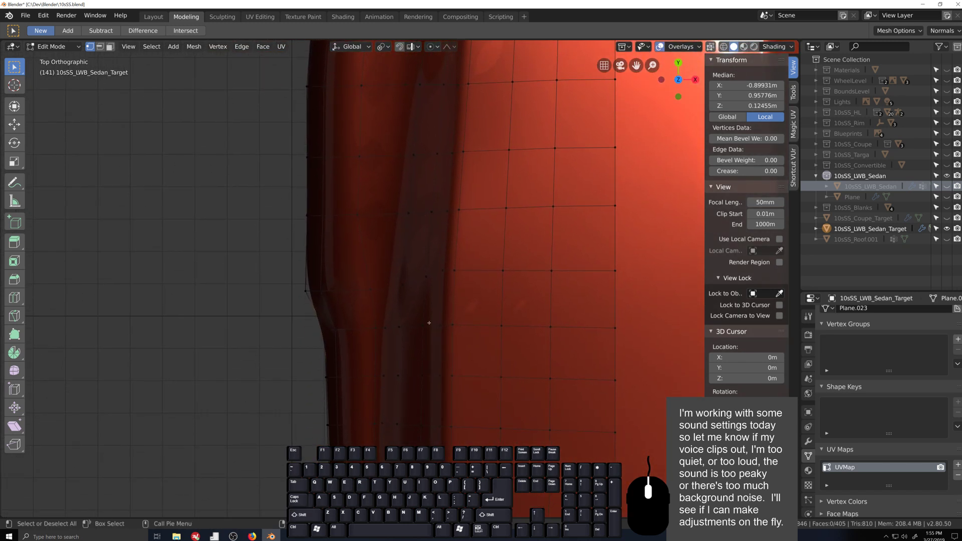
pyautogui.click(684, 46)
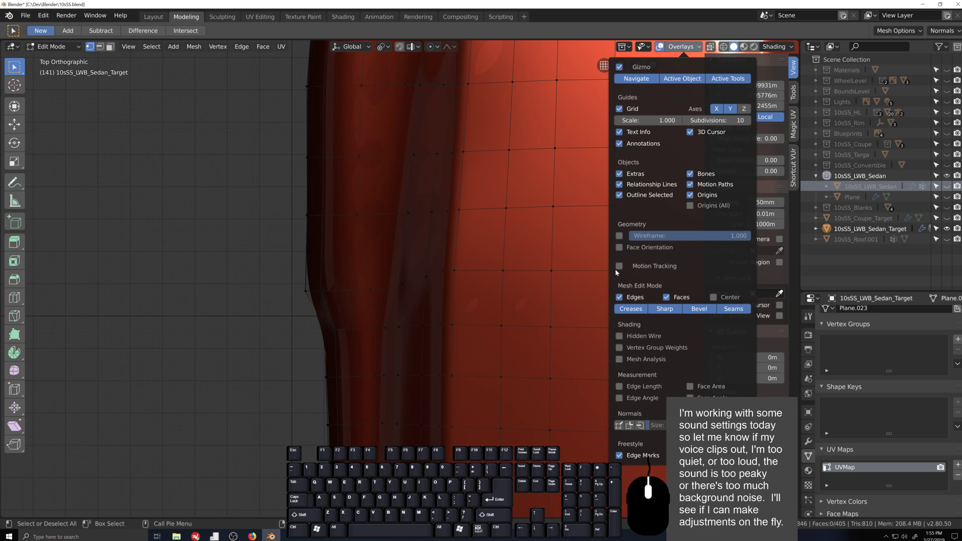
pyautogui.click(619, 236)
pyautogui.keyDown('shift'); pyautogui.moveTo(405, 418); pyautogui.dragTo(429, 387, button='middle'); pyautogui.keyUp('shift')
pyautogui.scroll(2, 429, 387)
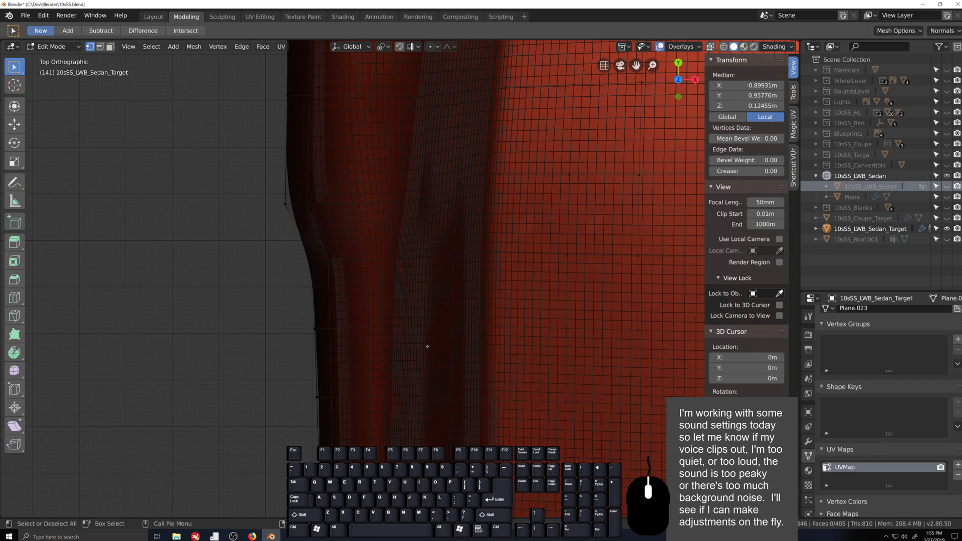
# - Select the crosswise row of vertices at the window pillar and move it about 0.0038 m along global X
pyautogui.moveTo(396, 250); pyautogui.dragTo(456, 269)
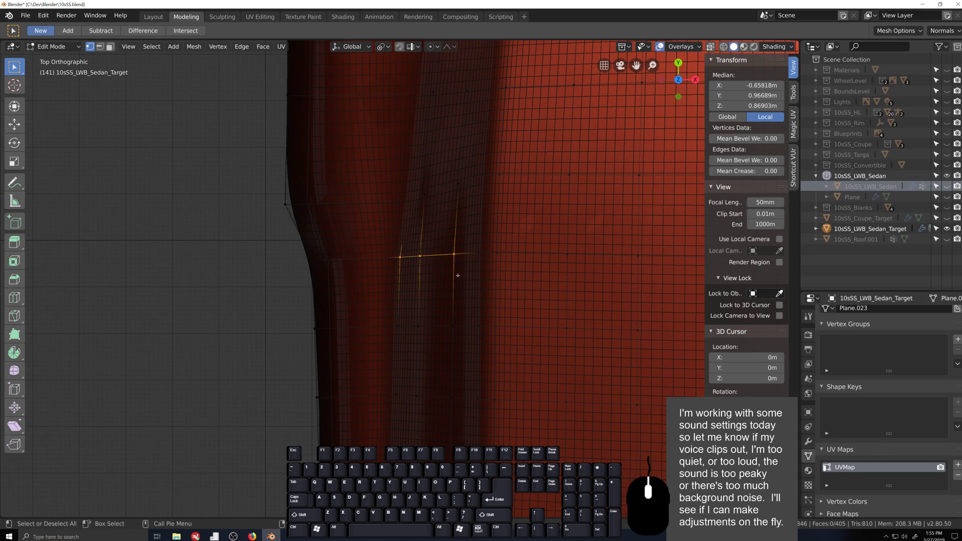
pyautogui.keyDown('shift'); pyautogui.moveTo(400, 248); pyautogui.dragTo(530, 273); pyautogui.keyUp('shift')
pyautogui.press('g')
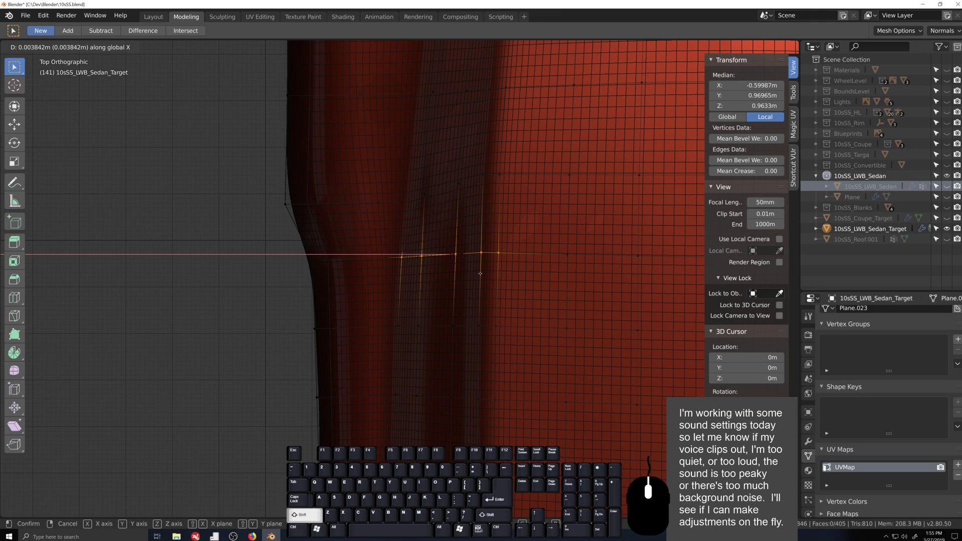
pyautogui.click(480, 274)
pyautogui.press('Tab')
pyautogui.moveTo(533, 362); pyautogui.dragTo(435, 280, button='middle')
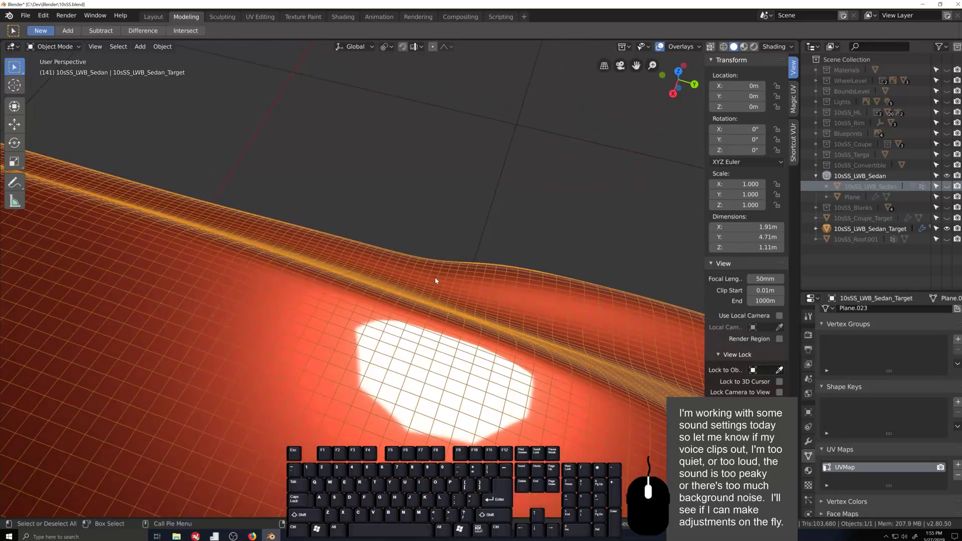
# - Move the same target vertices about -0.0046 m along global X and return to Object Mode
pyautogui.press('Tab')
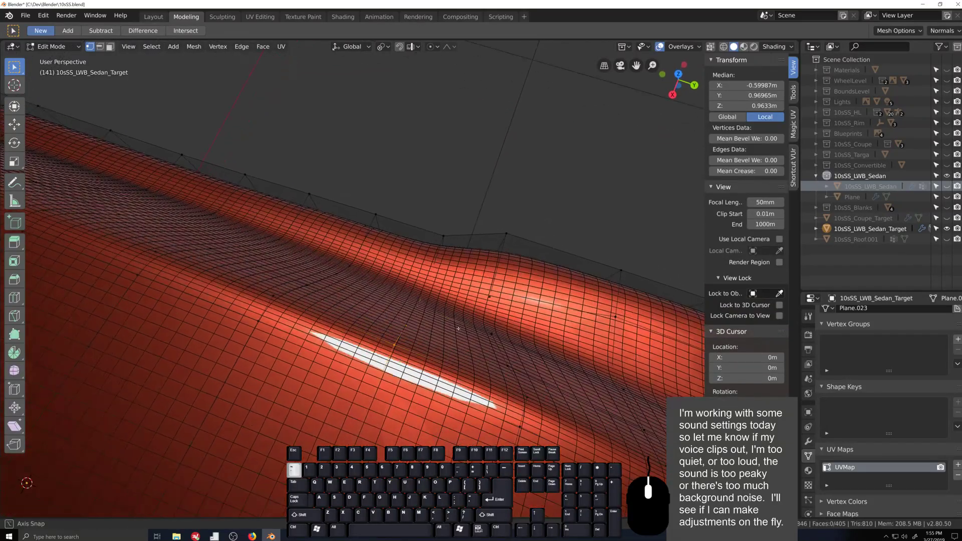
pyautogui.press('g')
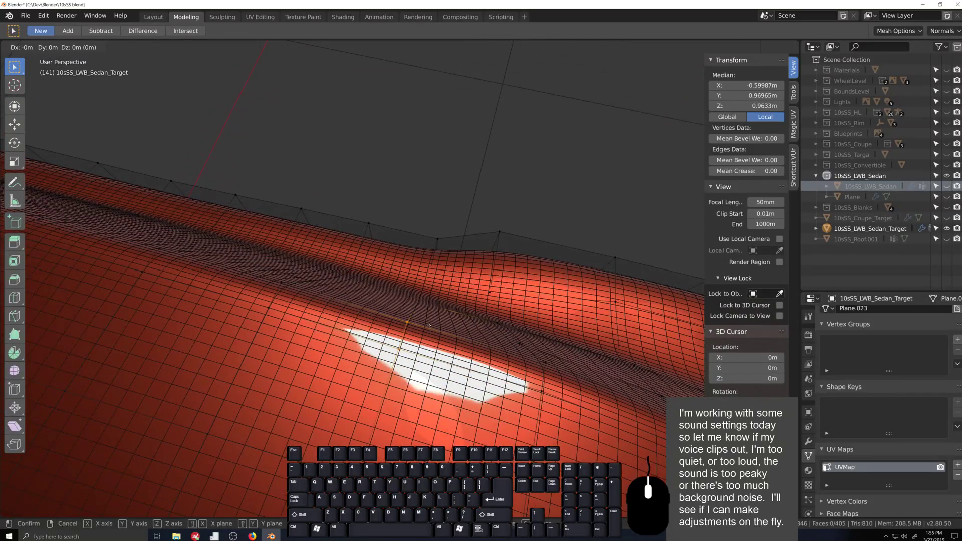
pyautogui.press('x')
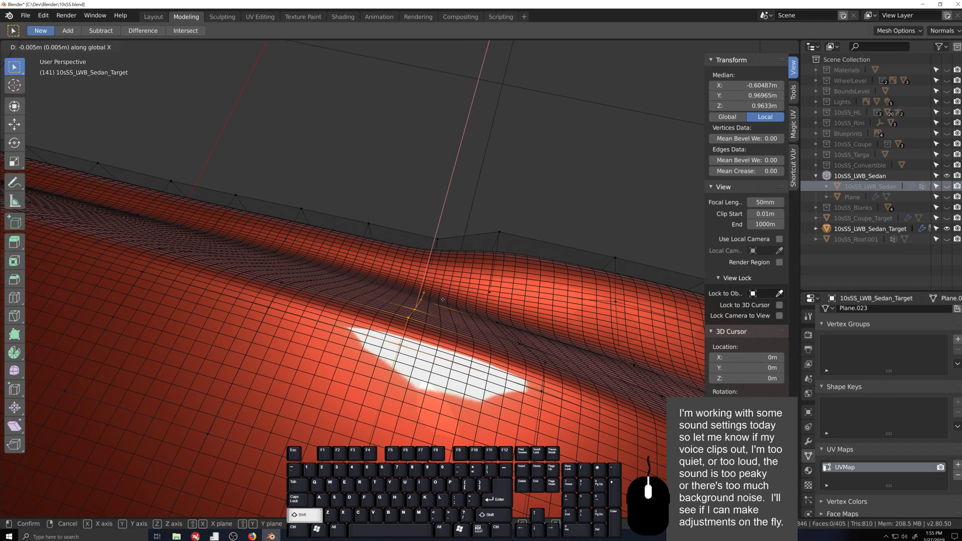
pyautogui.click(444, 299)
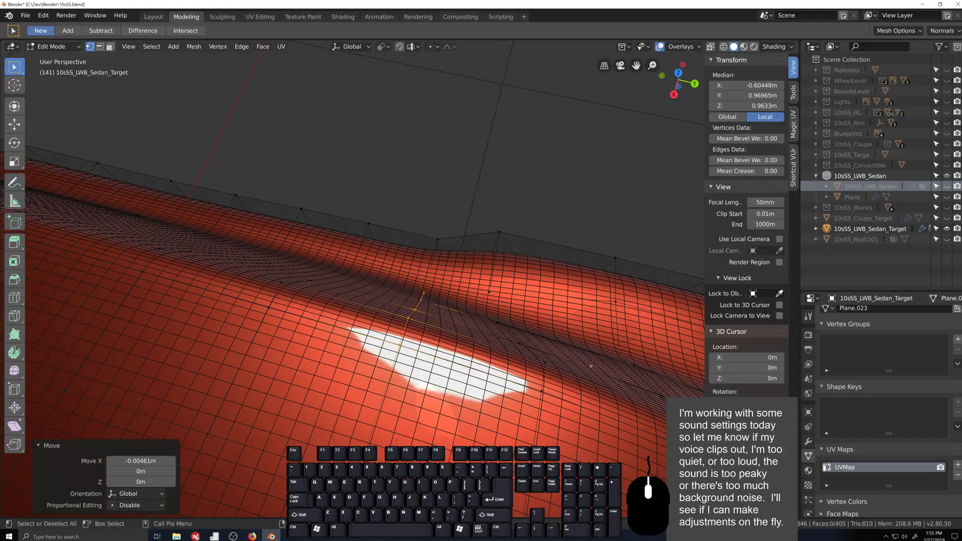
pyautogui.moveTo(444, 298); pyautogui.dragTo(451, 381, button='middle')
pyautogui.press('Tab')
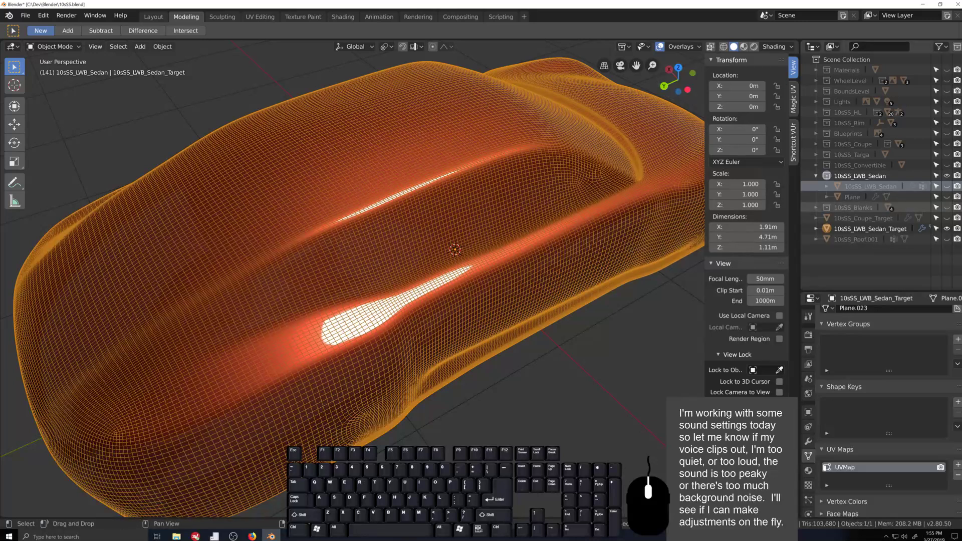
# - Hide 10sSS_LWB_Sedan_Target, show the 10sSS_LWB_Sedan collection, and select the car body to check the side window
pyautogui.click(947, 228)
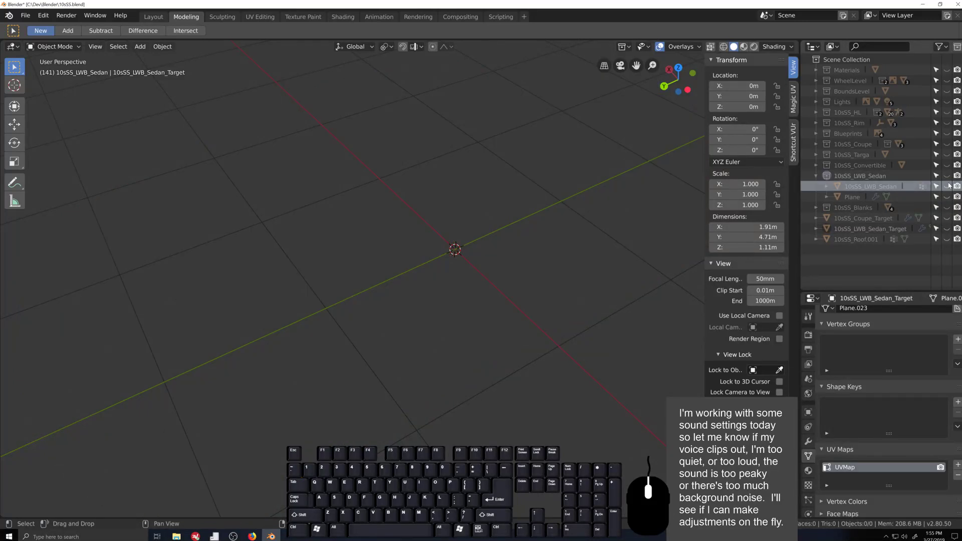
pyautogui.click(946, 176)
pyautogui.click(329, 355)
pyautogui.scroll(3, 335, 359)
pyautogui.scroll(-3, 335, 359)
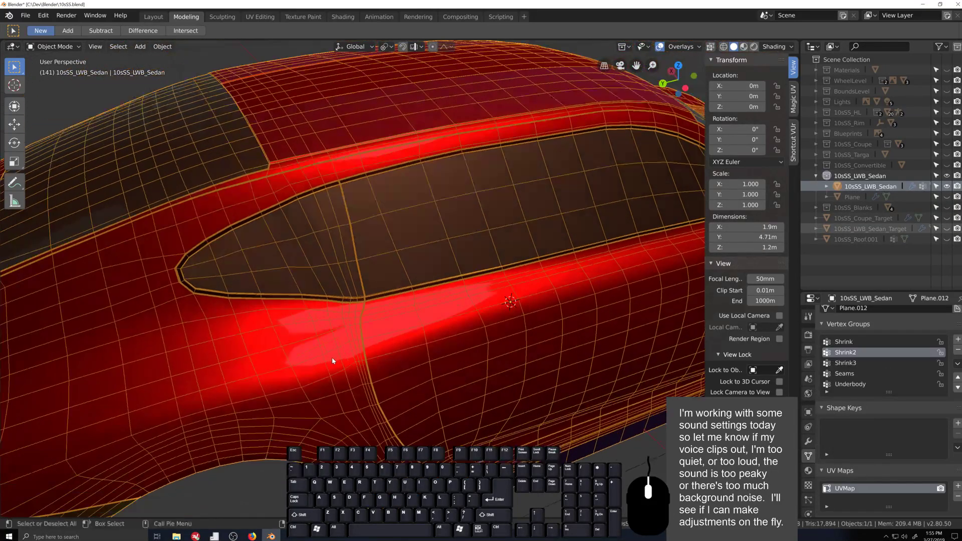
pyautogui.press('1')
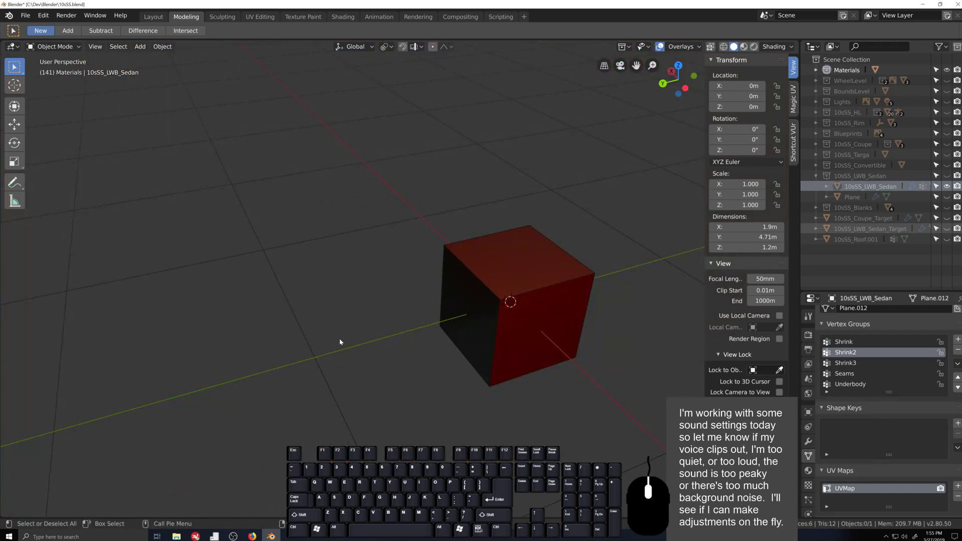
# - Hide the Materials collection, show the 10sSS_LWB_Sedan object, and select the car body
pyautogui.click(946, 70)
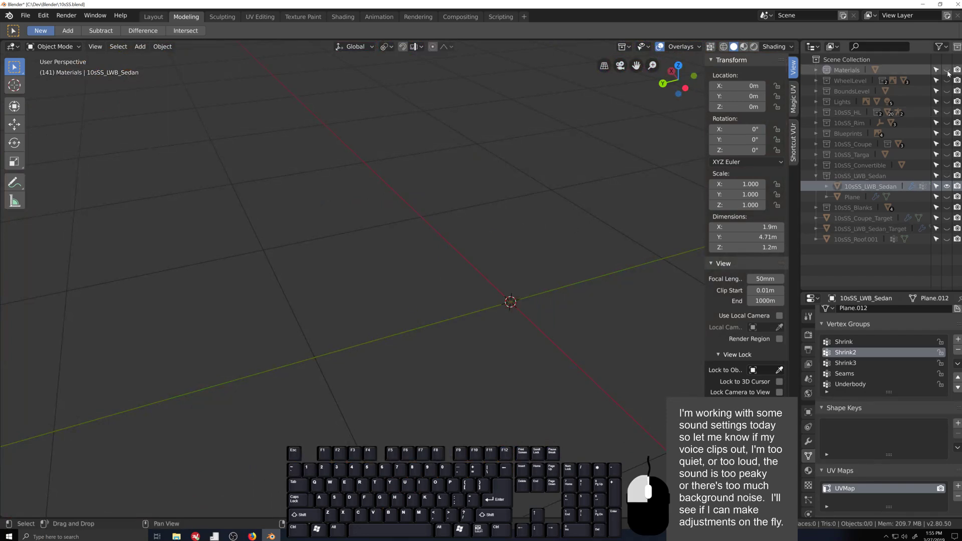
pyautogui.click(947, 186)
pyautogui.click(300, 275)
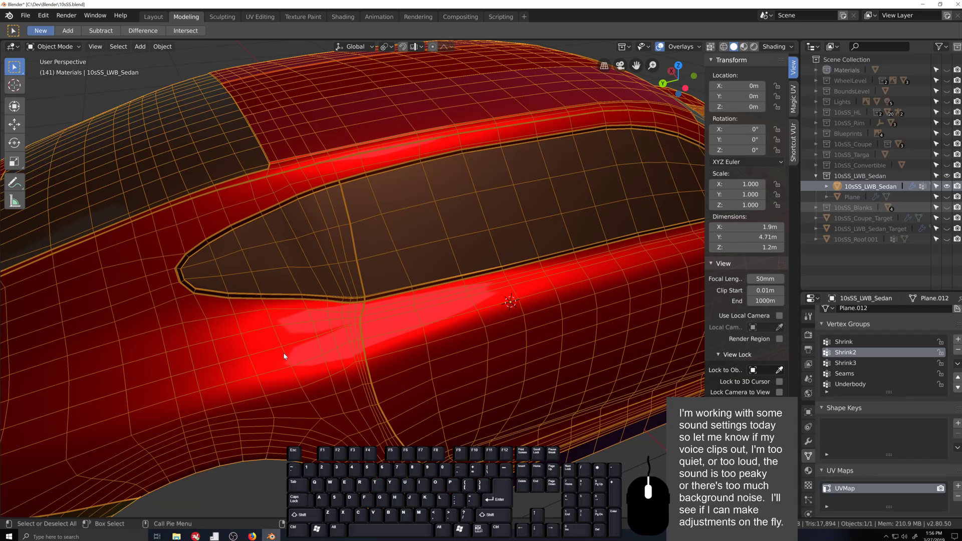
# - Turn off the wireframe overlay and enter Edit Mode on the body at the rear side window
pyautogui.click(696, 47)
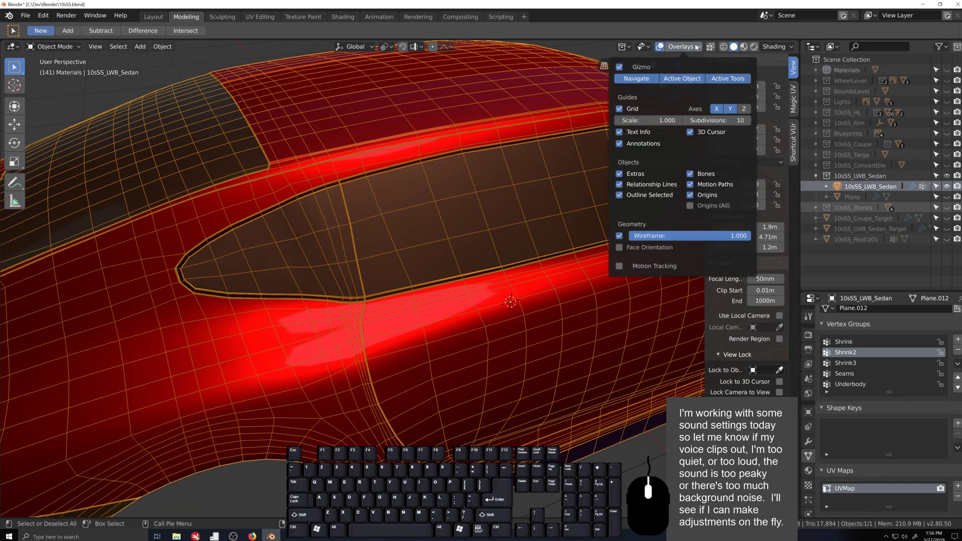
pyautogui.click(619, 236)
pyautogui.press('Tab')
pyautogui.moveTo(368, 313); pyautogui.dragTo(387, 335, button='middle')
pyautogui.scroll(2, 493, 363)
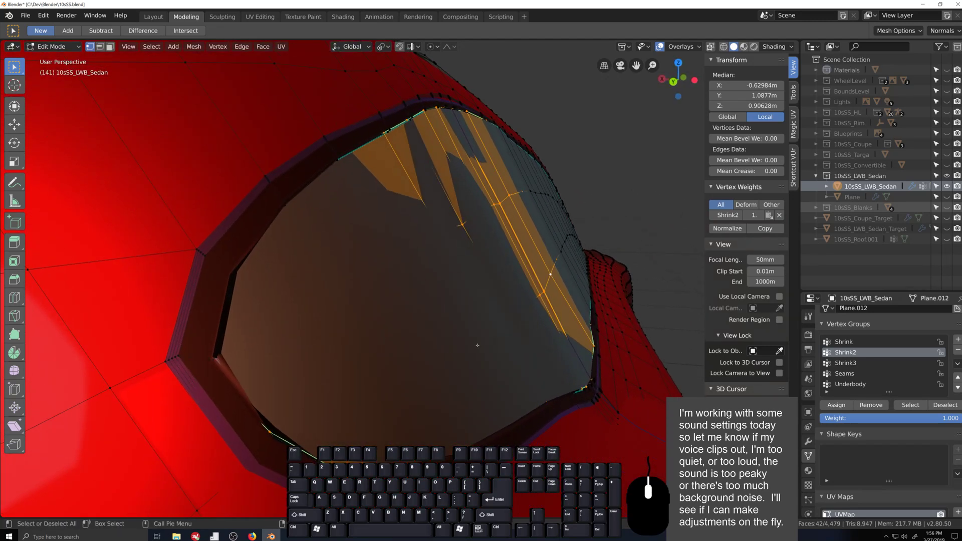
# - Try a 0.01 m offset on the Shrinkwrap modifier using the Shrink2 group, and set it back to 0.003 m
pyautogui.click(808, 441)
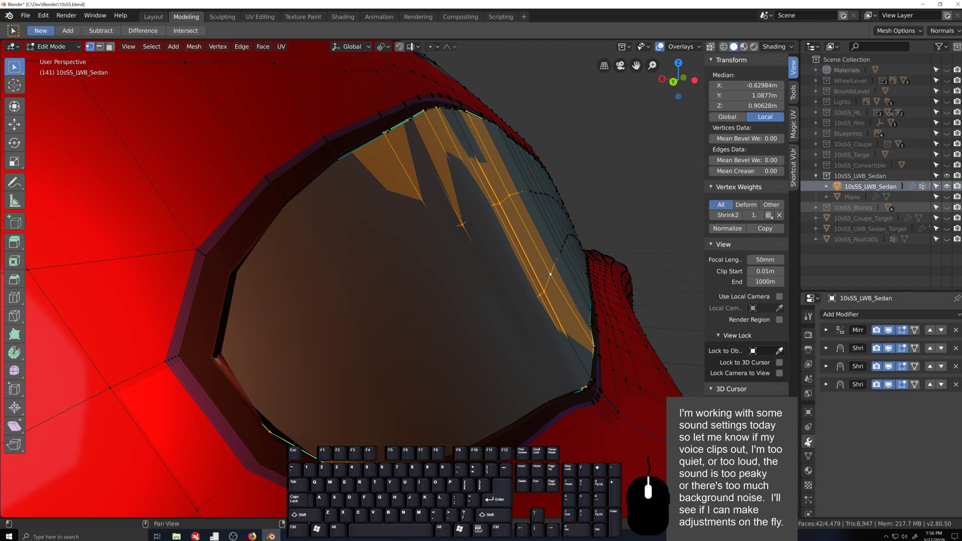
pyautogui.click(826, 366)
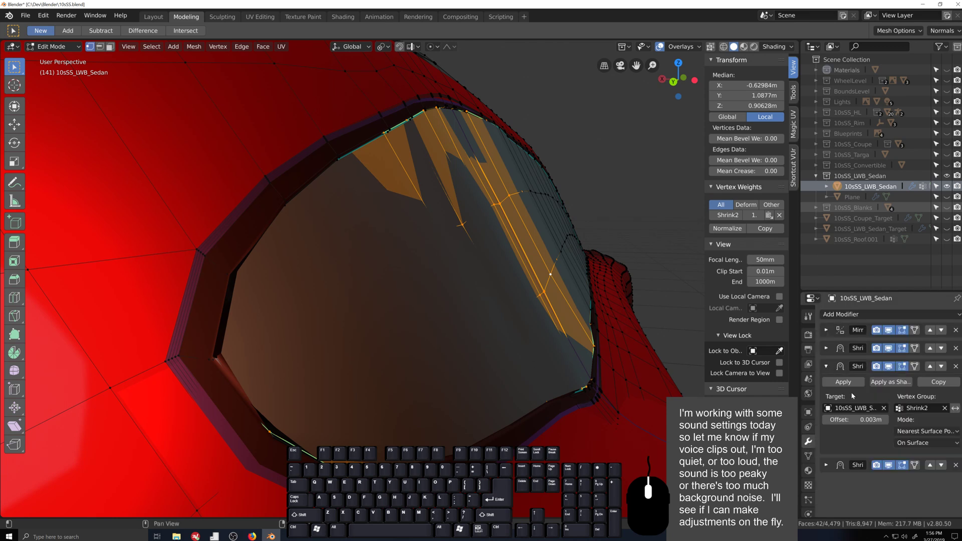
pyautogui.click(858, 420)
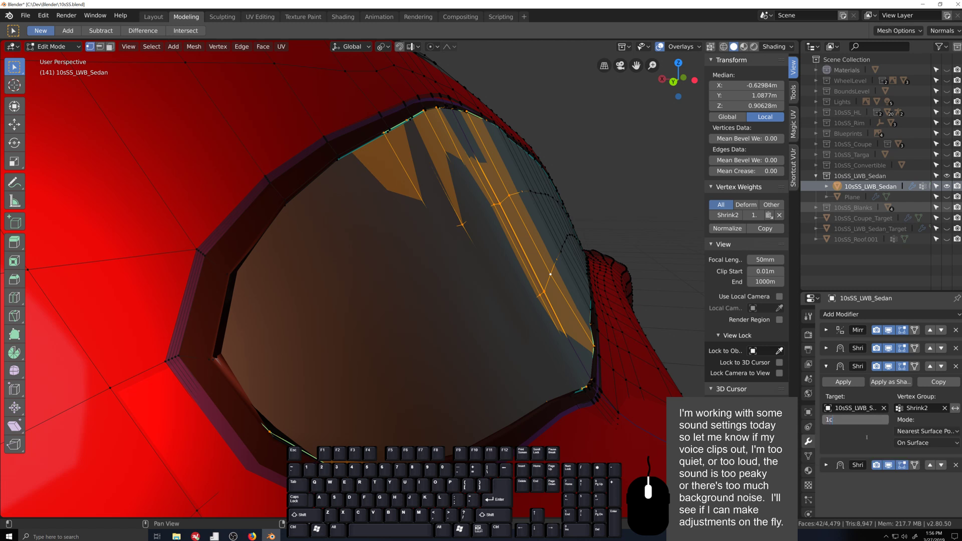
pyautogui.press('Return')
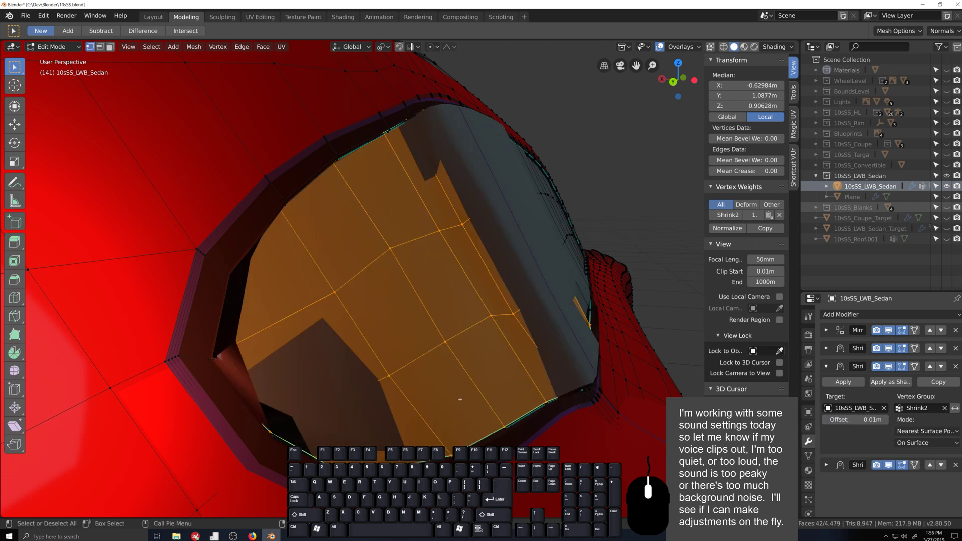
pyautogui.moveTo(460, 399); pyautogui.dragTo(483, 371, button='middle')
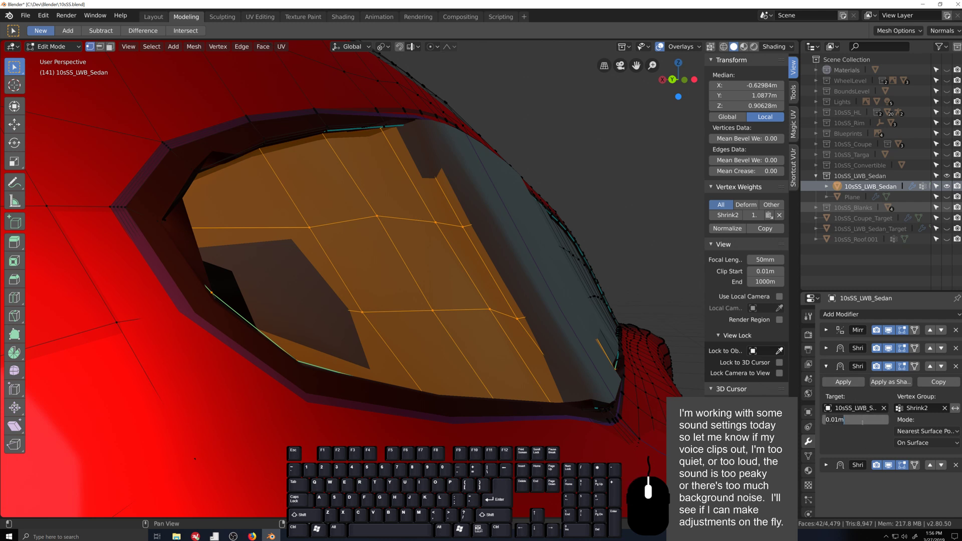
pyautogui.press('Return')
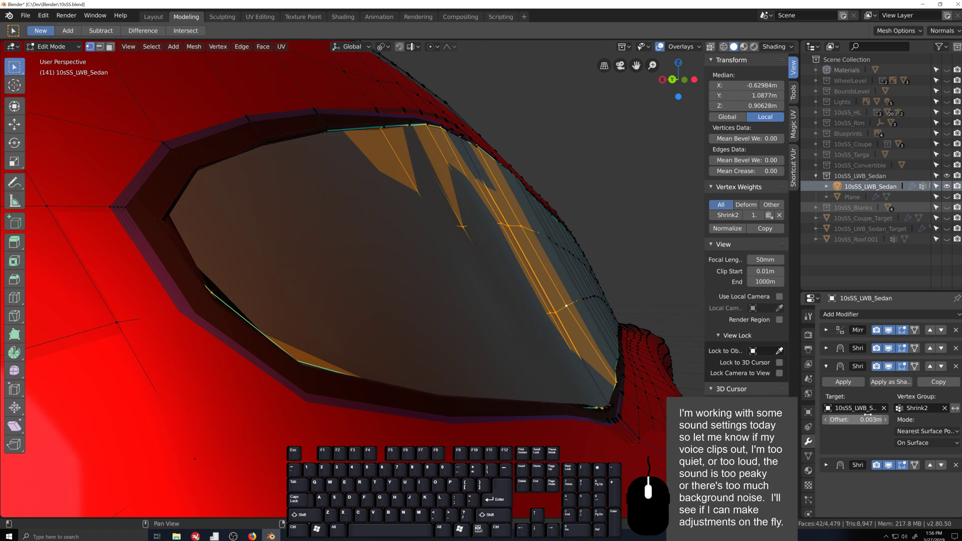
# - Inspect the gap between the glass and the upper window frame, selecting the inner edge and its rear corner vertex
pyautogui.scroll(2, 335, 270)
pyautogui.scroll(-5, 378, 270)
pyautogui.press('`')
pyautogui.moveTo(378, 270); pyautogui.dragTo(521, 342, button='middle')
pyautogui.scroll(2, 350, 269)
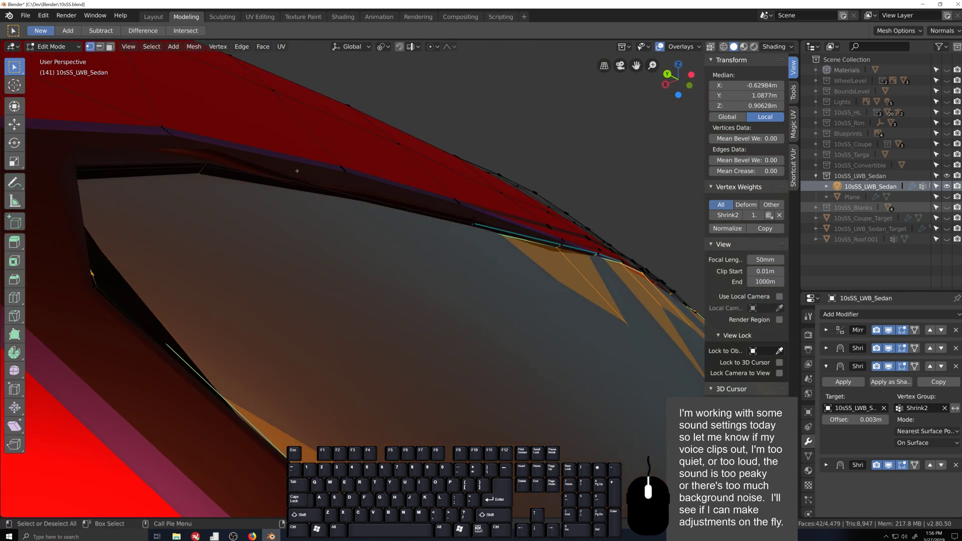
pyautogui.keyDown('alt'); pyautogui.click(378, 199); pyautogui.keyUp('alt')
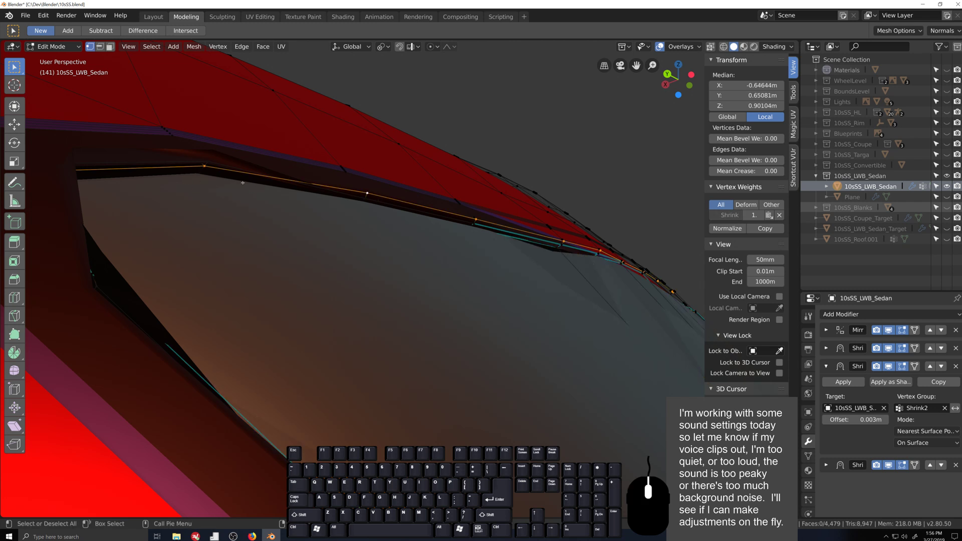
pyautogui.click(199, 167)
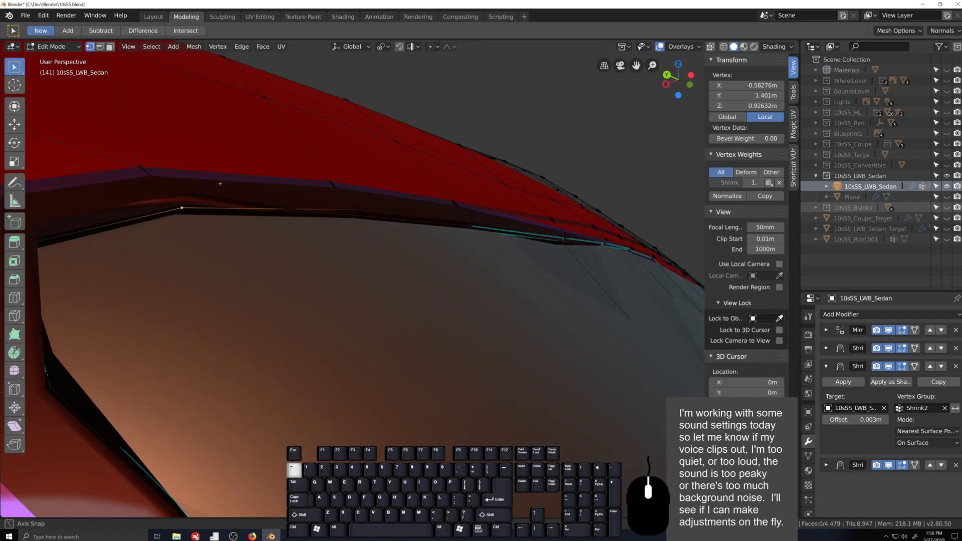
pyautogui.moveTo(199, 167); pyautogui.dragTo(303, 220, button='middle')
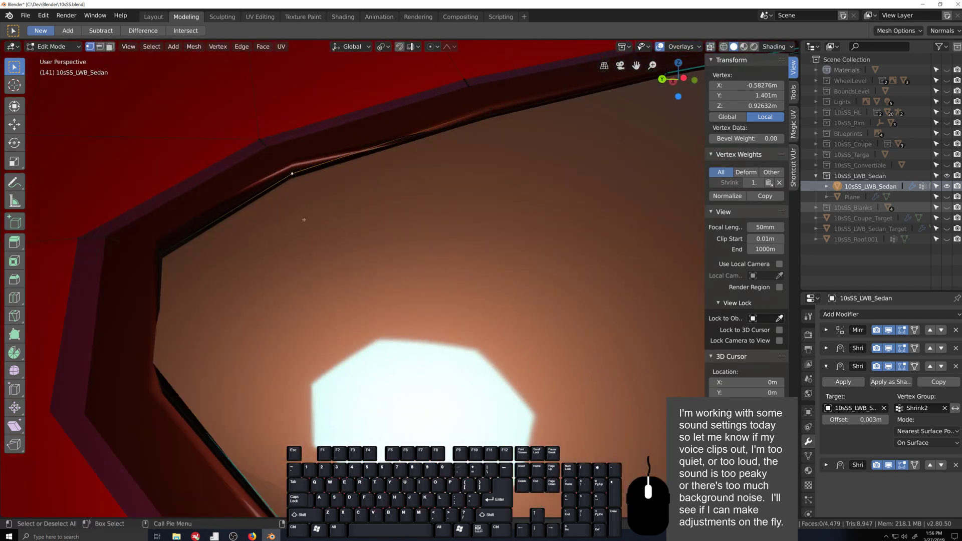
pyautogui.moveTo(188, 253); pyautogui.dragTo(174, 274, button='middle')
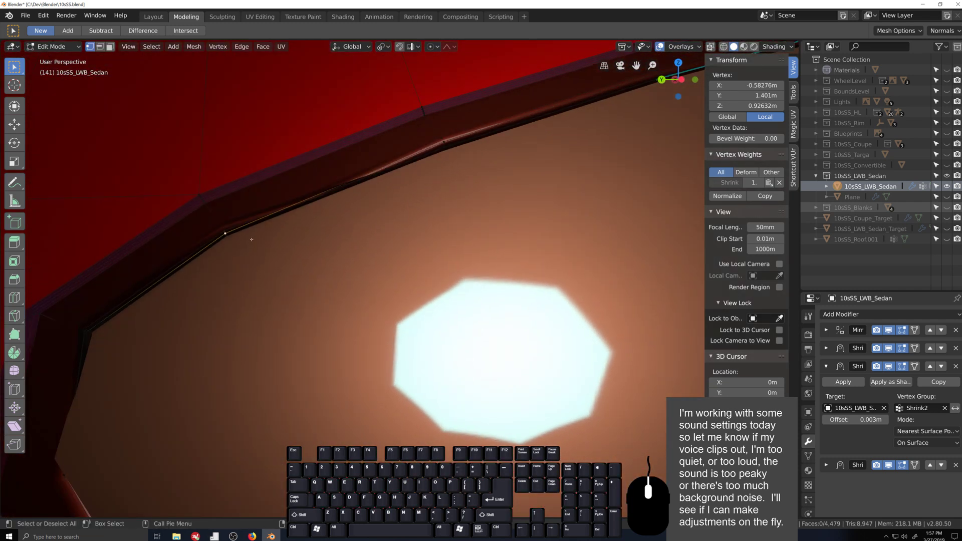
# - Select the edge loop along the inside of the side window frame and view the body in X-ray
pyautogui.keyDown('alt'); pyautogui.click(216, 243); pyautogui.keyUp('alt')
pyautogui.moveTo(216, 243); pyautogui.dragTo(309, 262, button='middle')
pyautogui.keyDown('shift'); pyautogui.moveTo(317, 208); pyautogui.dragTo(253, 297, button='middle'); pyautogui.keyUp('shift')
pyautogui.scroll(1, 253, 297)
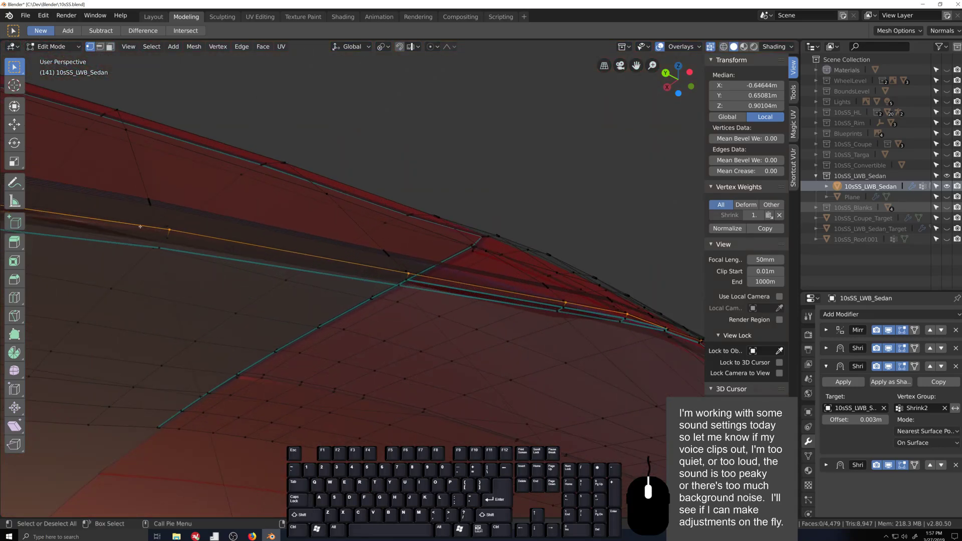
pyautogui.scroll(2, 409, 320)
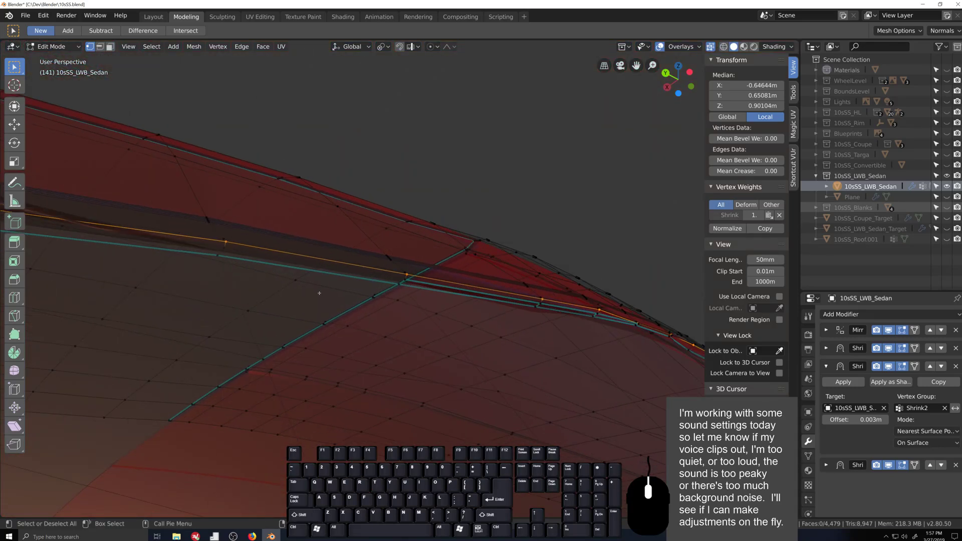
# - Deselect the loop vertices on the upper window edge around the door pillar
pyautogui.keyDown('shift'); pyautogui.moveTo(408, 320); pyautogui.dragTo(545, 331, button='middle'); pyautogui.keyUp('shift')
pyautogui.keyDown('shift'); pyautogui.moveTo(533, 242); pyautogui.dragTo(431, 240, button='middle'); pyautogui.keyUp('shift')
pyautogui.scroll(-2, 431, 239)
pyautogui.keyDown('ctrl'); pyautogui.moveTo(449, 233); pyautogui.dragTo(578, 335); pyautogui.keyUp('ctrl')
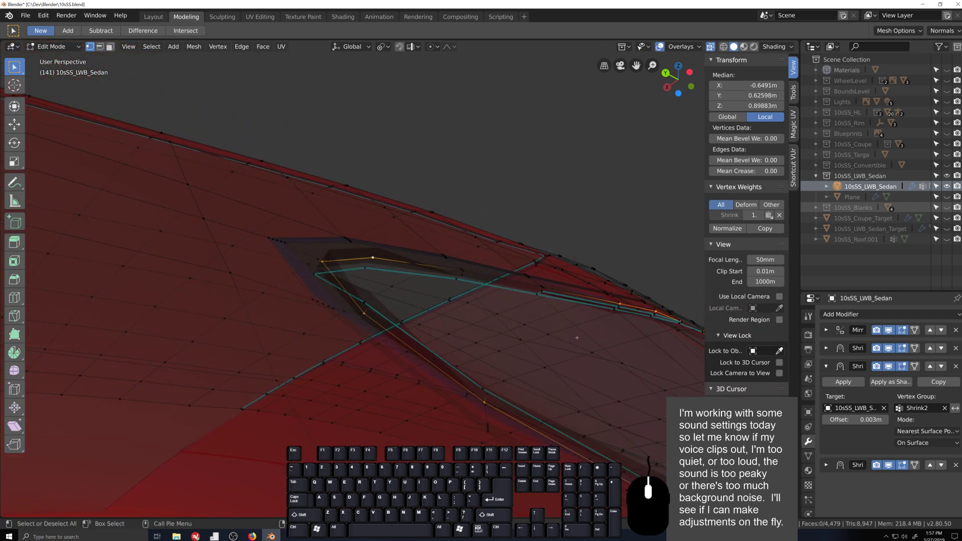
# - Deselect further frame loop vertices along the lower window edge near the door pillar
pyautogui.moveTo(583, 336); pyautogui.dragTo(472, 386, button='middle')
pyautogui.scroll(3, 310, 345)
pyautogui.keyDown('shift'); pyautogui.moveTo(305, 345); pyautogui.dragTo(315, 129); pyautogui.keyUp('shift')
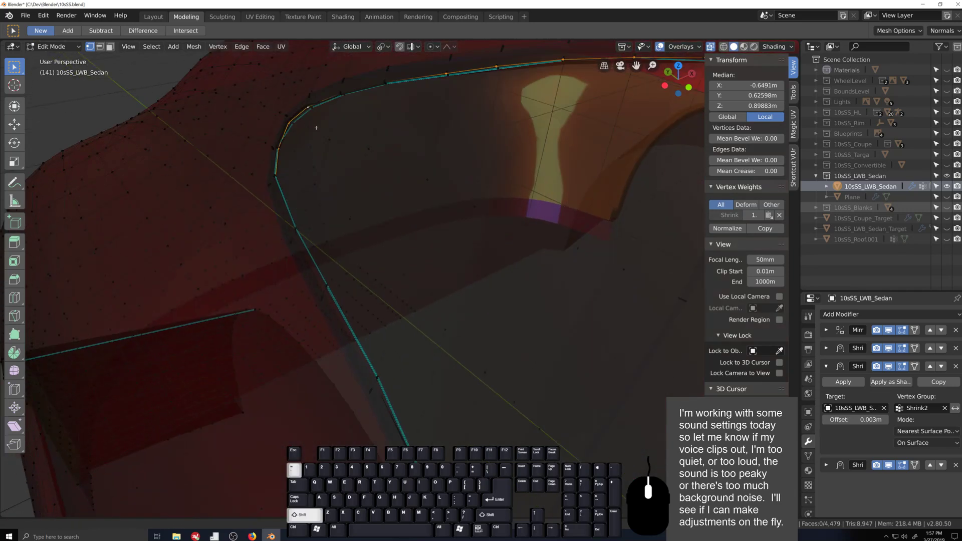
pyautogui.keyDown('shift'); pyautogui.moveTo(316, 128); pyautogui.dragTo(325, 107, button='middle'); pyautogui.keyUp('shift')
pyautogui.scroll(4, 345, 140)
pyautogui.keyDown('shift'); pyautogui.moveTo(341, 183); pyautogui.dragTo(341, 252, button='middle'); pyautogui.keyUp('shift')
pyautogui.scroll(-4, 341, 252)
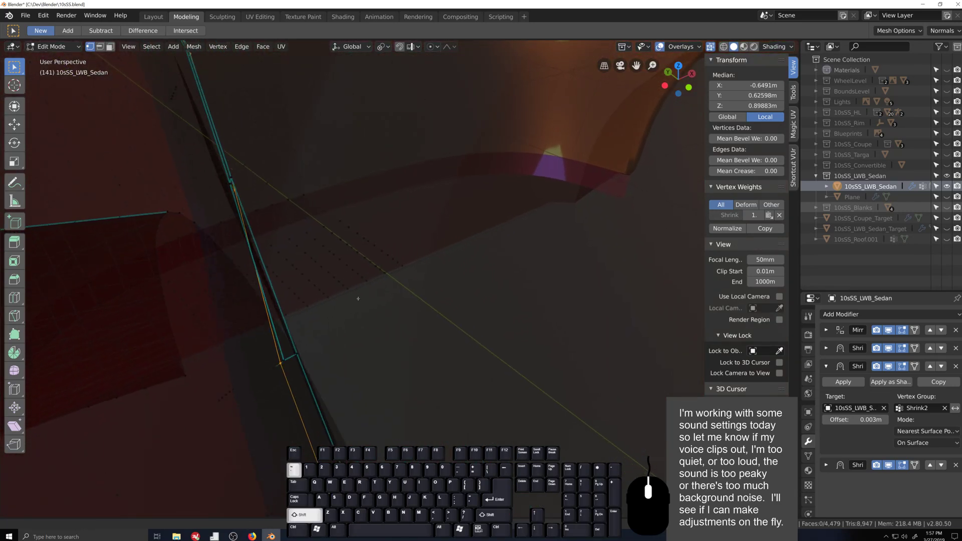
pyautogui.moveTo(275, 283); pyautogui.dragTo(423, 451)
pyautogui.moveTo(422, 451); pyautogui.dragTo(509, 431, button='middle')
pyautogui.scroll(-4, 419, 188)
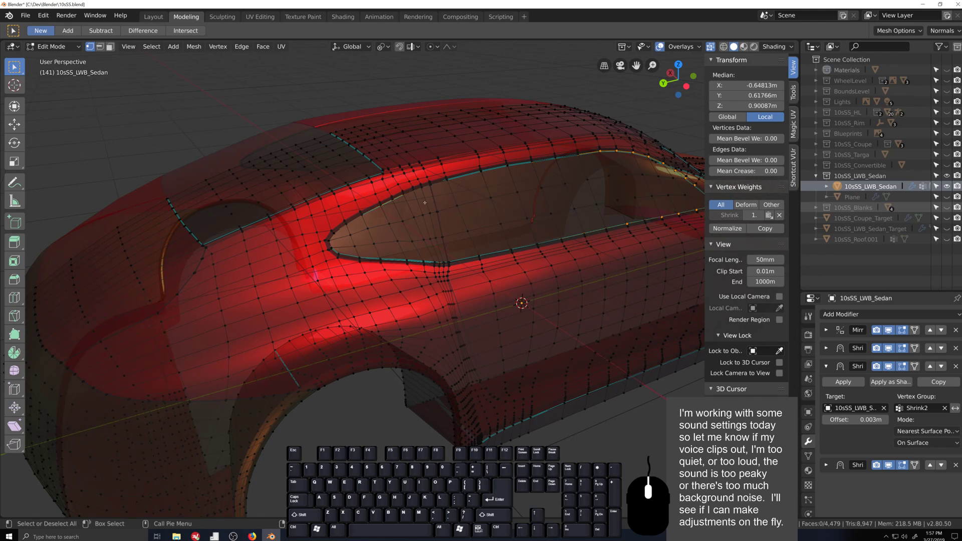
# - Change the viewport shading from the glossy look to plain lighting with distinct material colors
pyautogui.click(774, 46)
pyautogui.click(767, 78)
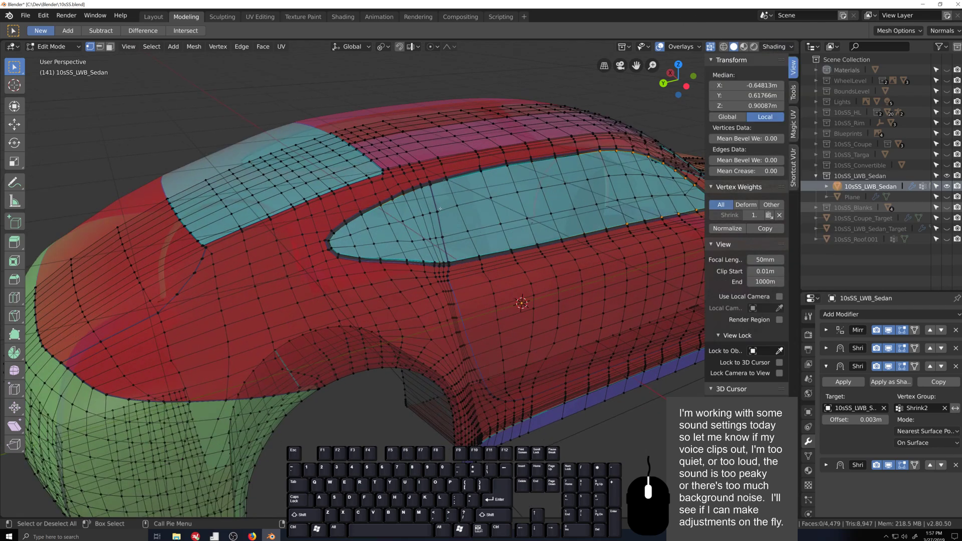
pyautogui.scroll(2, 439, 208)
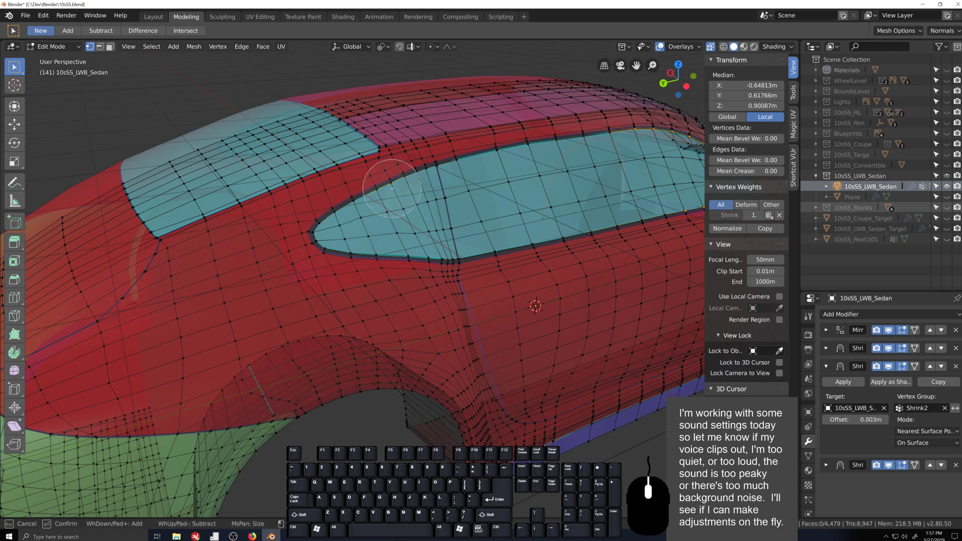
# - Deselect the remaining forward vertices of the frame loop, keeping only those around the window's rear tip selected
pyautogui.moveTo(392, 188)
pyautogui.keyDown('shift'); pyautogui.mouseDown()
pyautogui.moveTo(563, 147)
pyautogui.moveTo(473, 258)
pyautogui.mouseUp(); pyautogui.keyUp('shift')
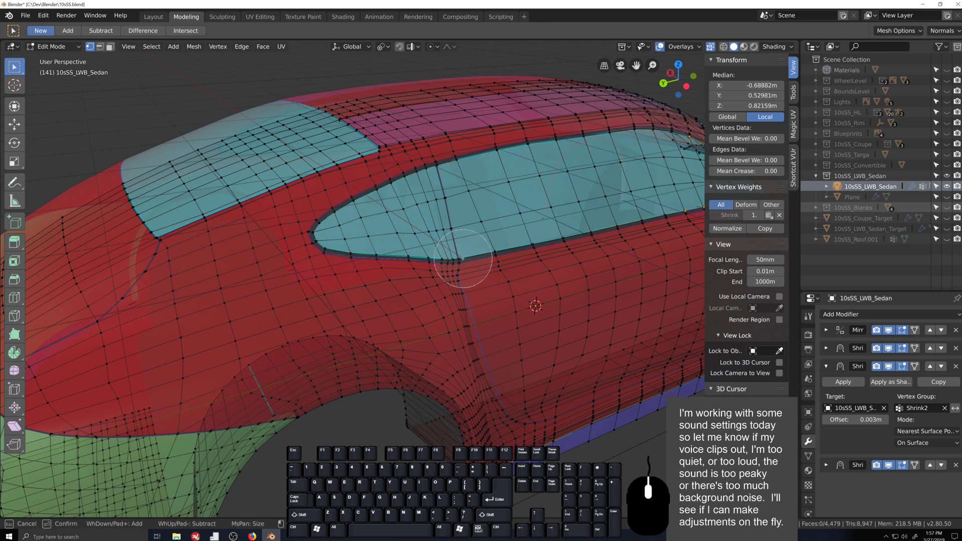
pyautogui.scroll(1, 487, 293)
pyautogui.scroll(5, 476, 295)
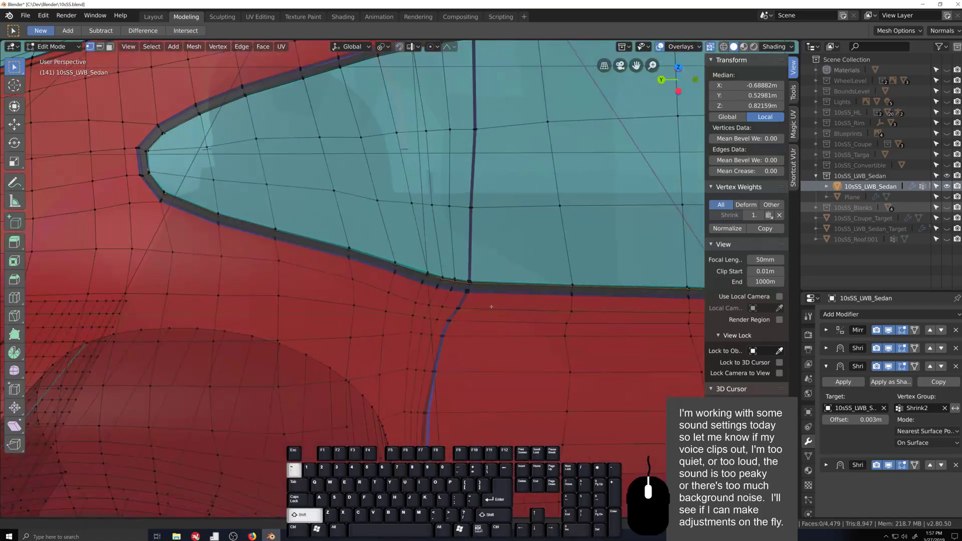
pyautogui.keyDown('shift'); pyautogui.moveTo(414, 274); pyautogui.dragTo(639, 281); pyautogui.keyUp('shift')
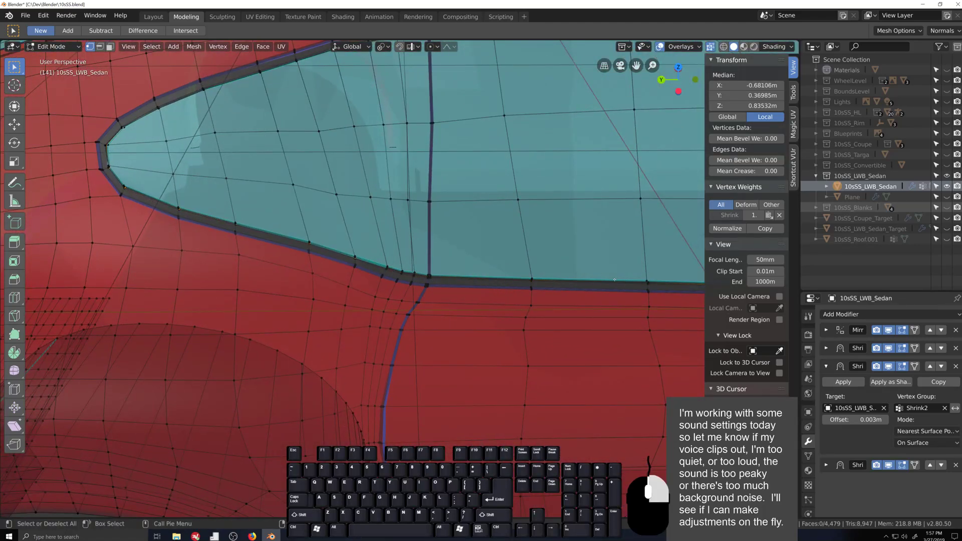
pyautogui.scroll(-6, 483, 288)
pyautogui.press('c')
pyautogui.moveTo(493, 270)
pyautogui.keyDown('shift'); pyautogui.mouseDown()
pyautogui.moveTo(584, 271)
pyautogui.moveTo(495, 245)
pyautogui.moveTo(494, 274)
pyautogui.mouseUp(); pyautogui.keyUp('shift')
pyautogui.rightClick(494, 274)
pyautogui.scroll(6, 494, 275)
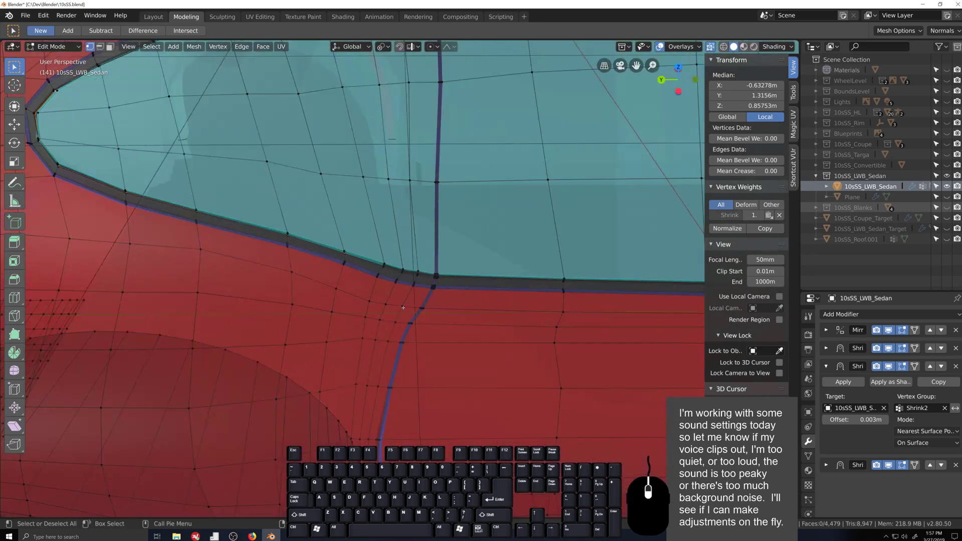
# - Move the frame vertices at the window's rear tip about -0.0024 m along global X and check them in Object Mode
pyautogui.moveTo(494, 275)
pyautogui.mouseDown(button='middle')
pyautogui.moveTo(245, 323)
pyautogui.moveTo(406, 395)
pyautogui.mouseUp(button='middle')
pyautogui.press('g')
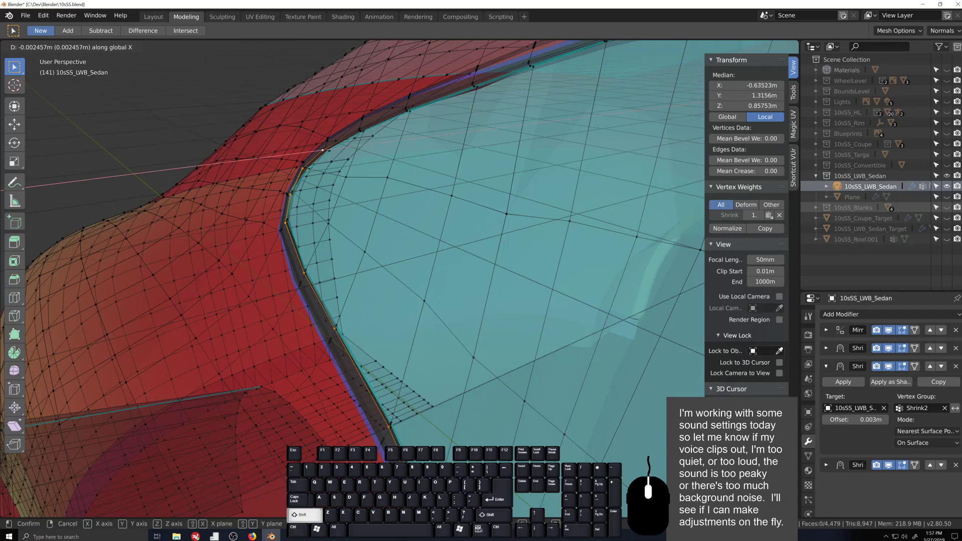
pyautogui.click(399, 394)
pyautogui.moveTo(399, 394); pyautogui.dragTo(462, 347, button='middle')
pyautogui.press('Tab')
pyautogui.press('Tab')
pyautogui.scroll(-5, 433, 369)
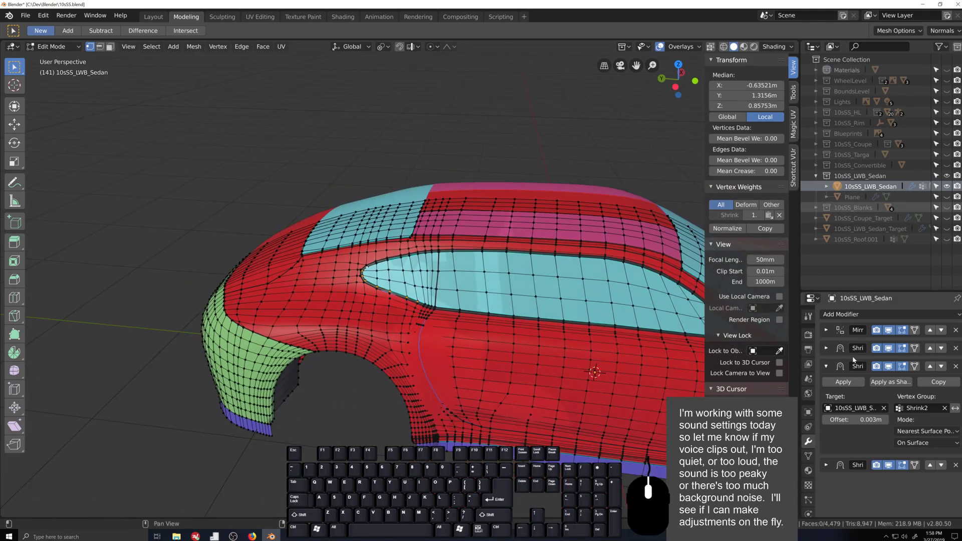
# - Try a copy of the Shrinkwrap modifier using the Shrink group, and widen the Properties editor
pyautogui.click(826, 348)
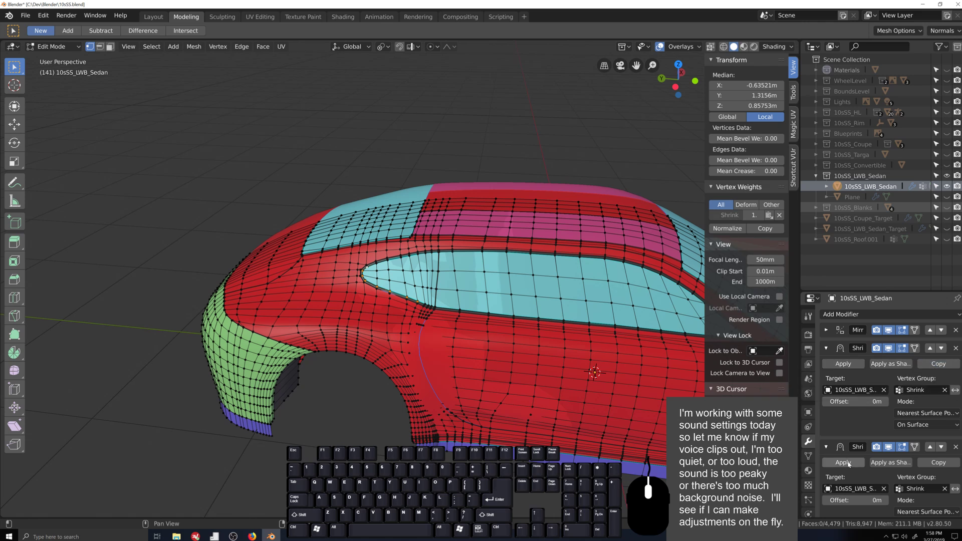
pyautogui.scroll(-2, 845, 426)
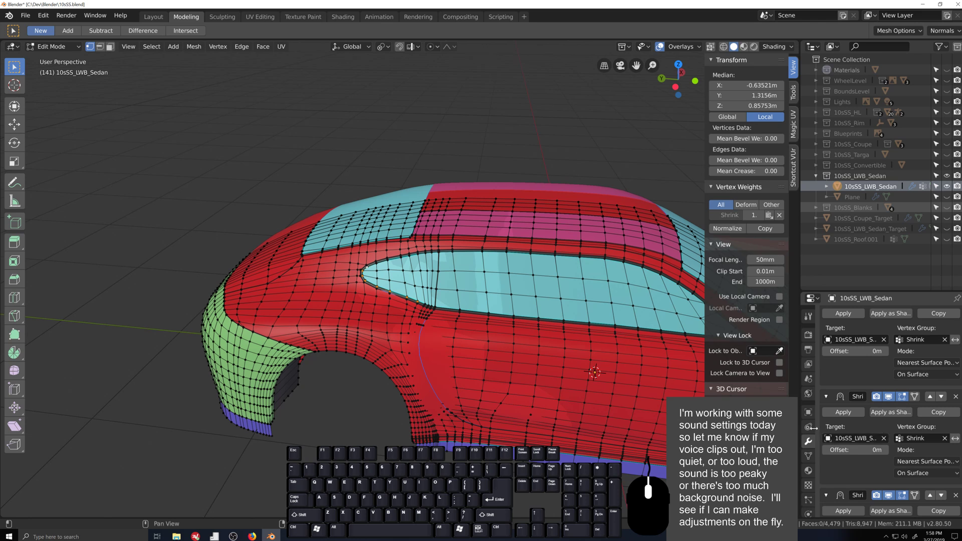
pyautogui.moveTo(799, 424); pyautogui.dragTo(733, 425)
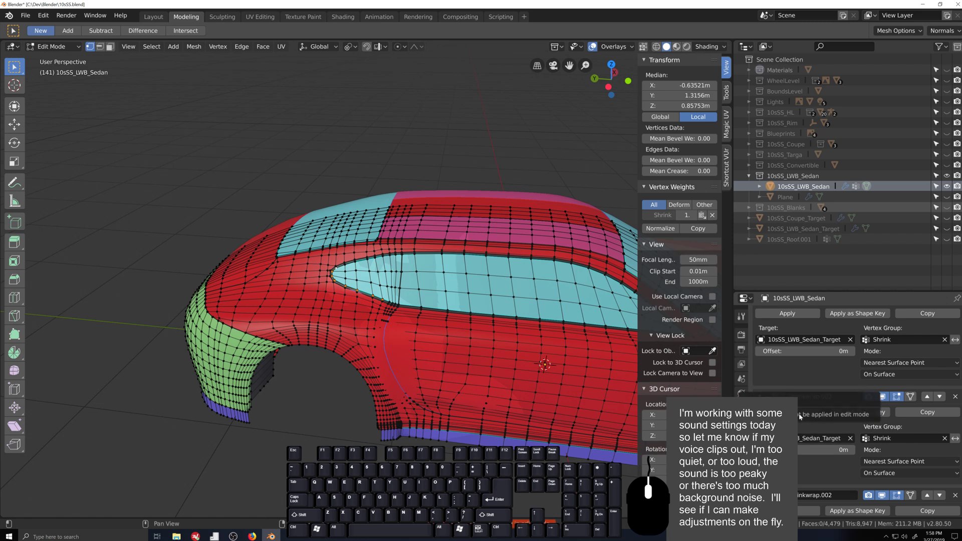
# - Return to Object Mode and collapse the Shrinkwrap modifiers in the body's modifier stack
pyautogui.press('Tab')
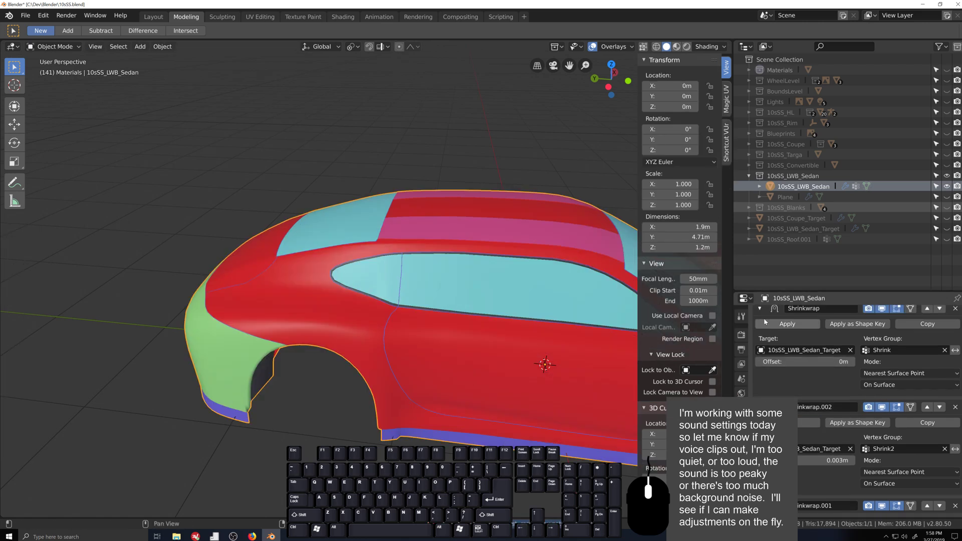
pyautogui.scroll(1, 765, 321)
pyautogui.click(761, 327)
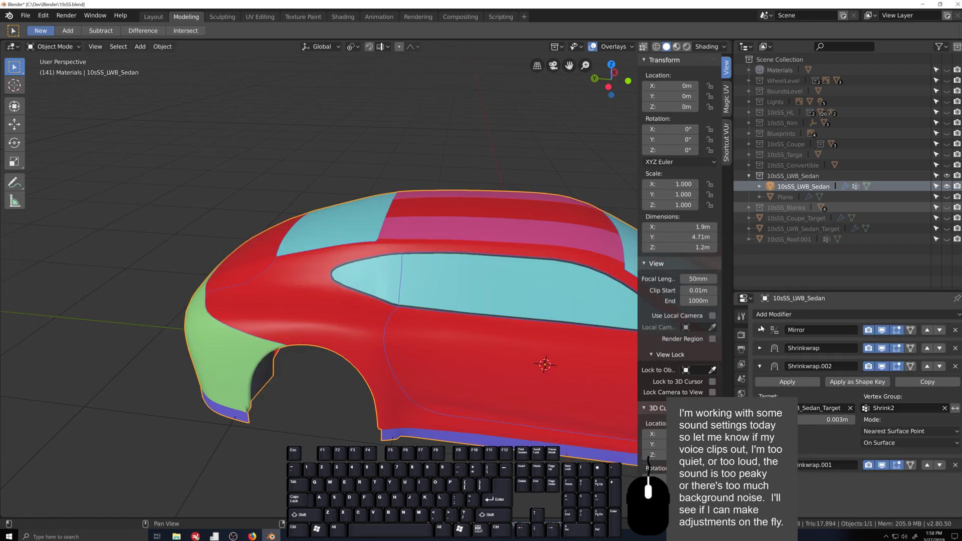
pyautogui.click(936, 381)
pyautogui.click(807, 480)
pyautogui.click(759, 366)
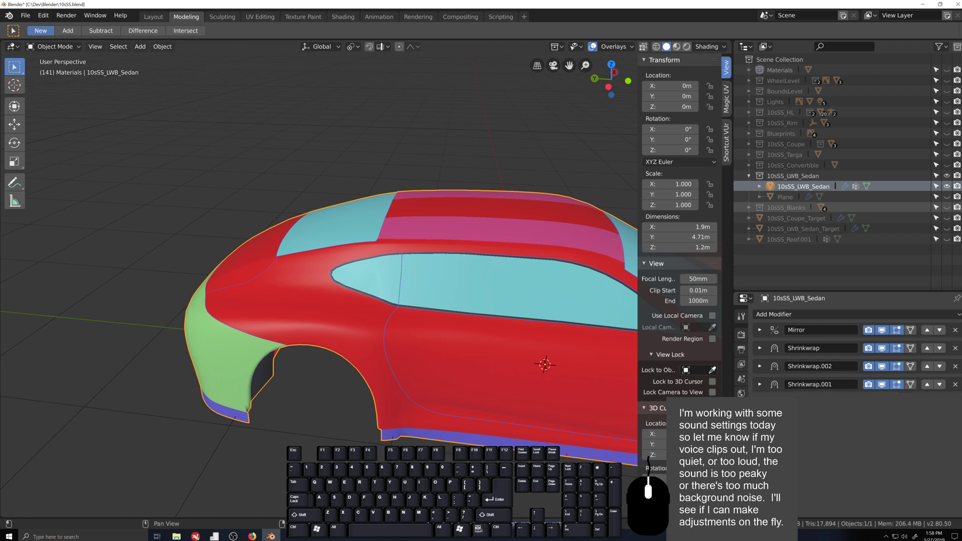
# - Review the settings of the body's Shrinkwrap.001 modifier and collapse it again
pyautogui.click(927, 400)
pyautogui.click(808, 499)
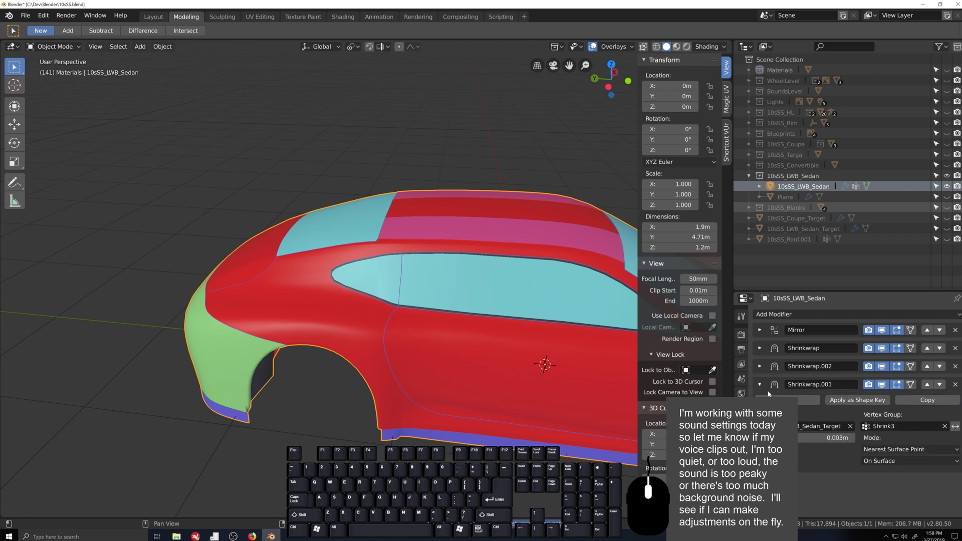
pyautogui.click(760, 385)
# - In Edit Mode, examine the fit between the rear side glass and its frame around the window from several angles
pyautogui.scroll(2, 429, 314)
pyautogui.press('Tab')
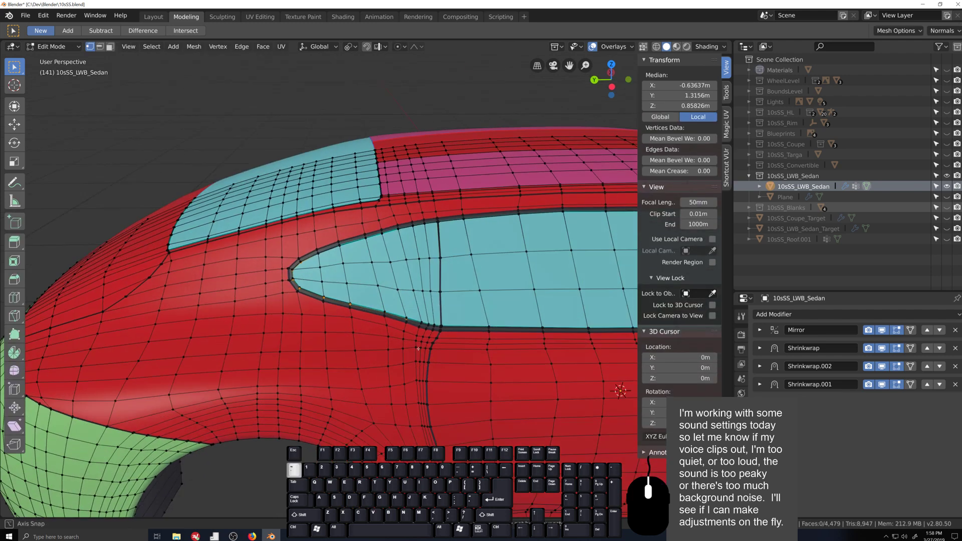
pyautogui.scroll(5, 381, 325)
pyautogui.scroll(-2, 363, 321)
pyautogui.moveTo(363, 321); pyautogui.dragTo(401, 306, button='middle')
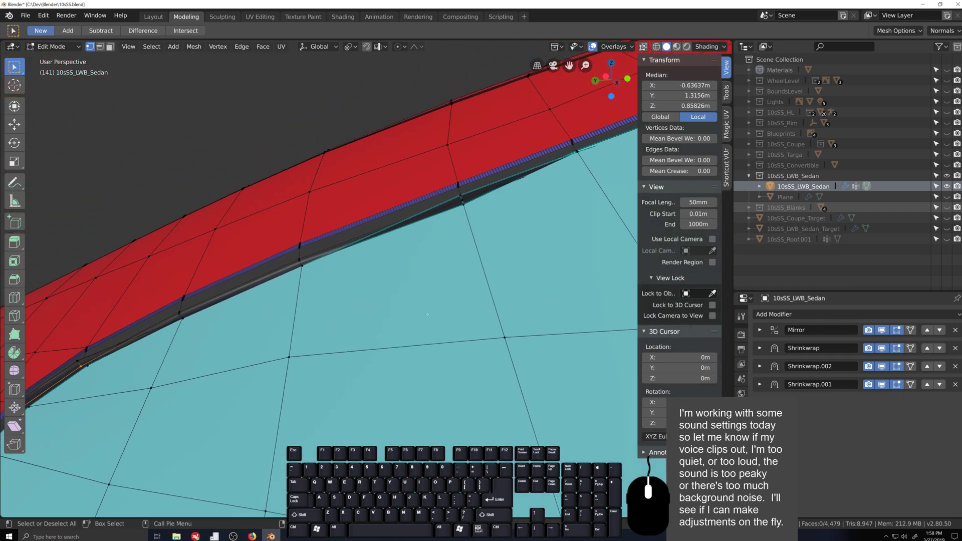
pyautogui.scroll(2, 400, 306)
pyautogui.scroll(-4, 429, 313)
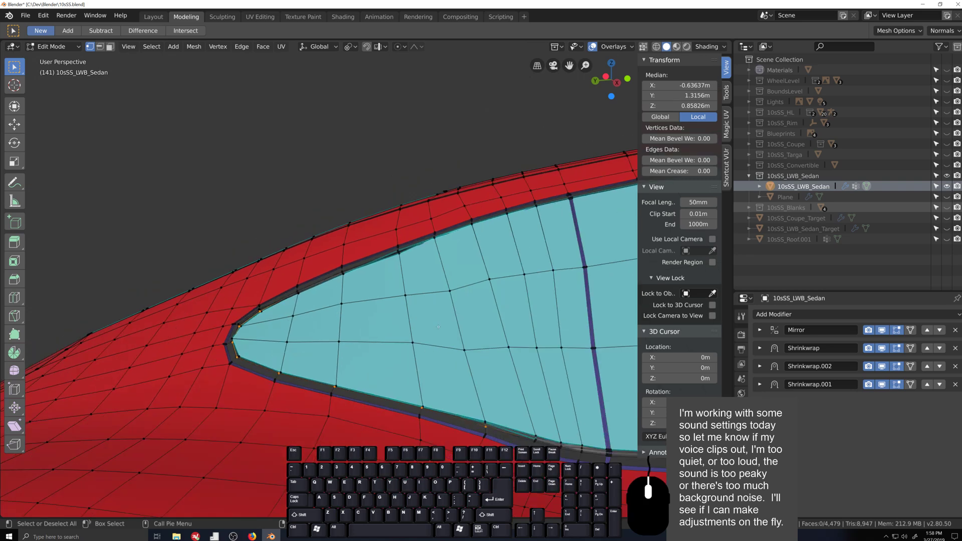
pyautogui.hotkey('shift', '`')
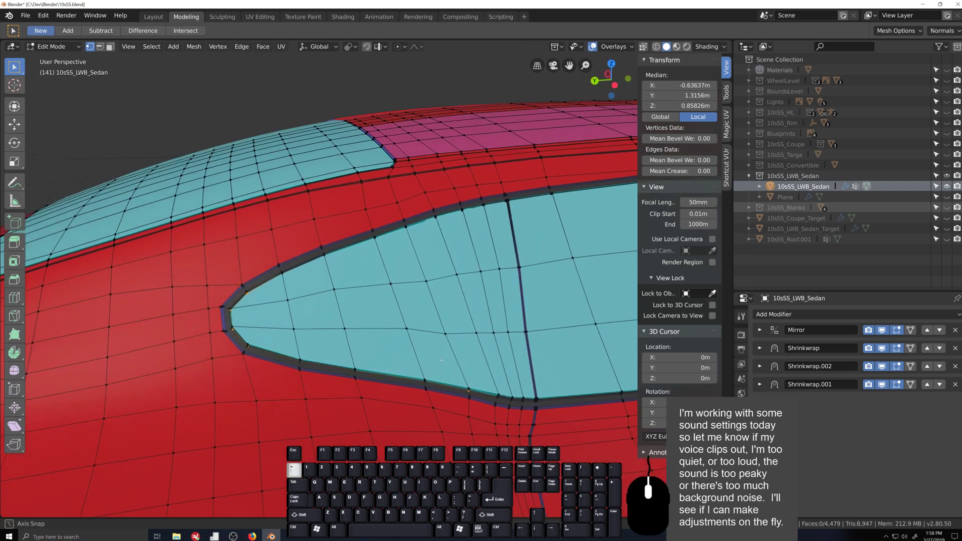
pyautogui.scroll(3, 397, 360)
pyautogui.keyDown('shift'); pyautogui.moveTo(398, 360); pyautogui.dragTo(416, 378, button='middle'); pyautogui.keyUp('shift')
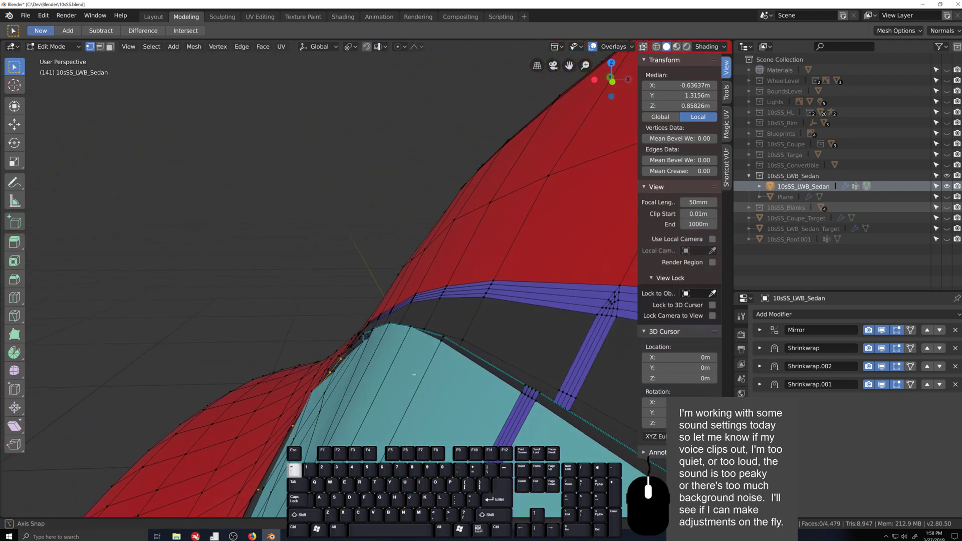
pyautogui.scroll(5, 407, 373)
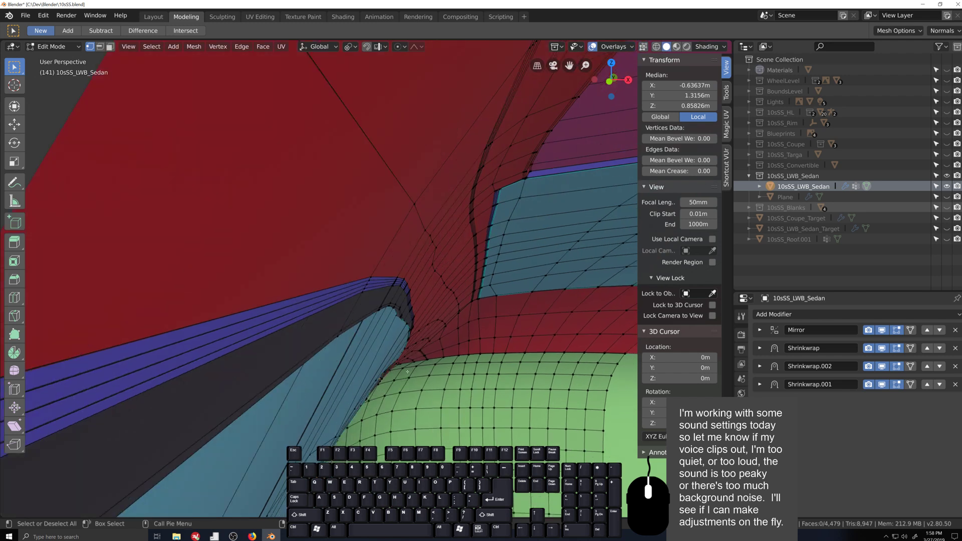
pyautogui.moveTo(404, 344); pyautogui.dragTo(413, 339, button='middle')
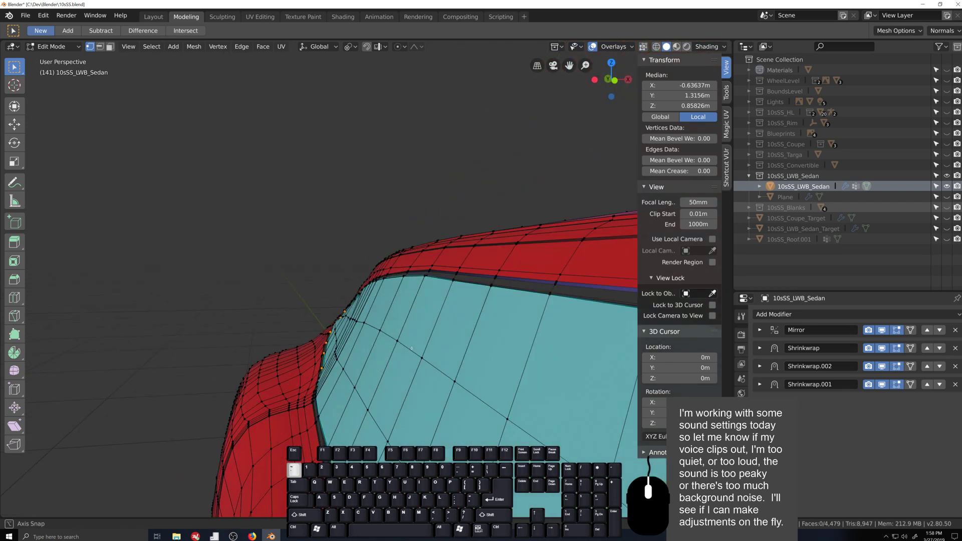
pyautogui.moveTo(405, 378); pyautogui.dragTo(512, 378, button='middle')
pyautogui.moveTo(507, 375); pyautogui.dragTo(499, 381, button='middle')
pyautogui.scroll(10, 498, 382)
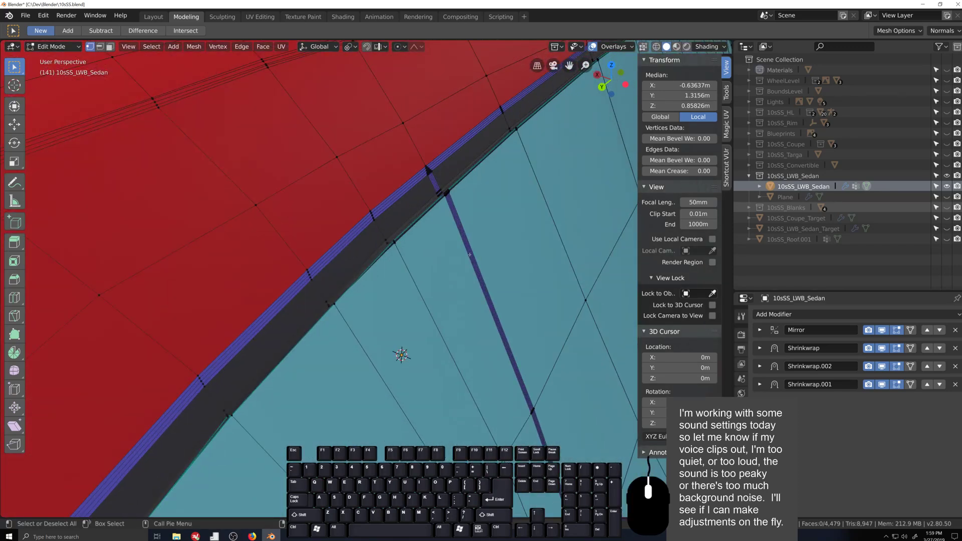
pyautogui.scroll(-6, 469, 255)
pyautogui.moveTo(470, 254); pyautogui.dragTo(743, 347, button='middle')
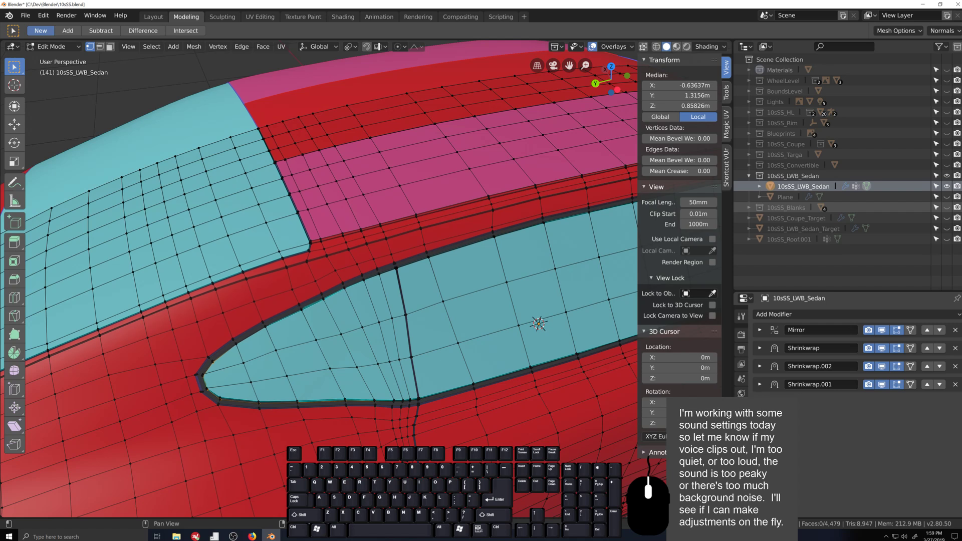
# - Select all faces that use the Windows material and turn on X-ray display
pyautogui.click(741, 500)
pyautogui.click(781, 381)
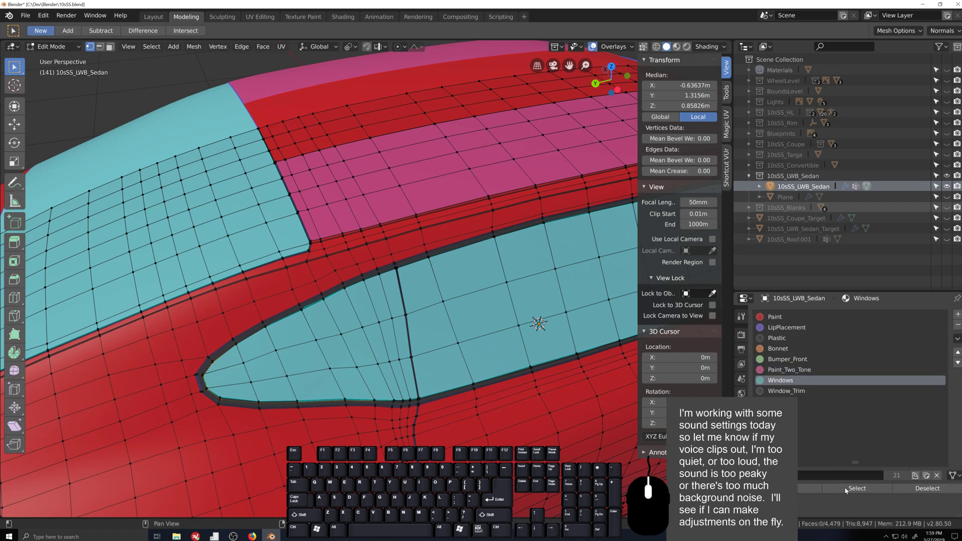
pyautogui.click(856, 488)
pyautogui.scroll(-5, 318, 240)
pyautogui.hotkey('alt', 'z')
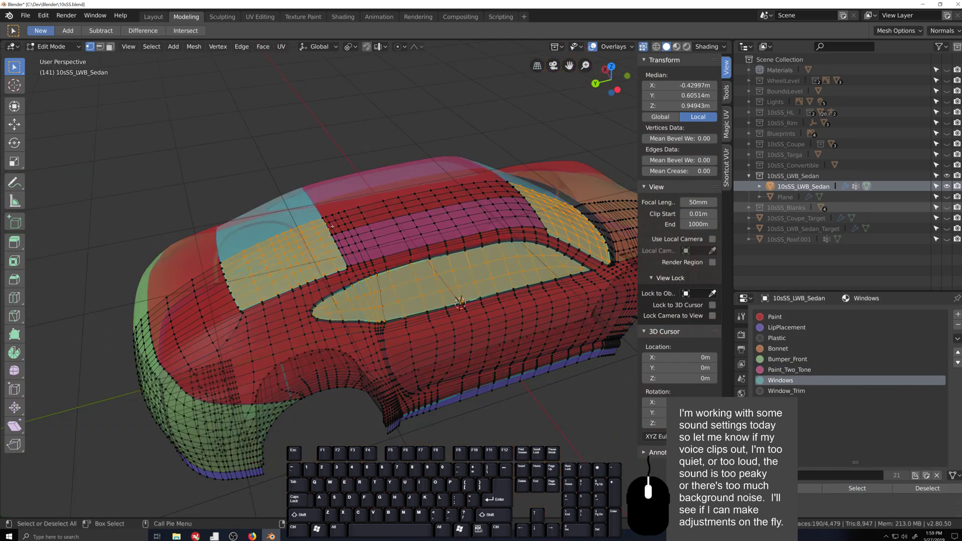
# - Deselect the rear window and windscreen faces with circle selection, keeping only the side glass selected
pyautogui.press('c')
pyautogui.moveTo(281, 221)
pyautogui.mouseDown(button='middle')
pyautogui.moveTo(215, 236)
pyautogui.moveTo(240, 251)
pyautogui.mouseUp(button='middle')
pyautogui.moveTo(516, 161)
pyautogui.keyDown('shift'); pyautogui.mouseDown()
pyautogui.moveTo(610, 199)
pyautogui.moveTo(634, 220)
pyautogui.mouseUp(); pyautogui.keyUp('shift')
pyautogui.press('Escape')
pyautogui.scroll(7, 419, 346)
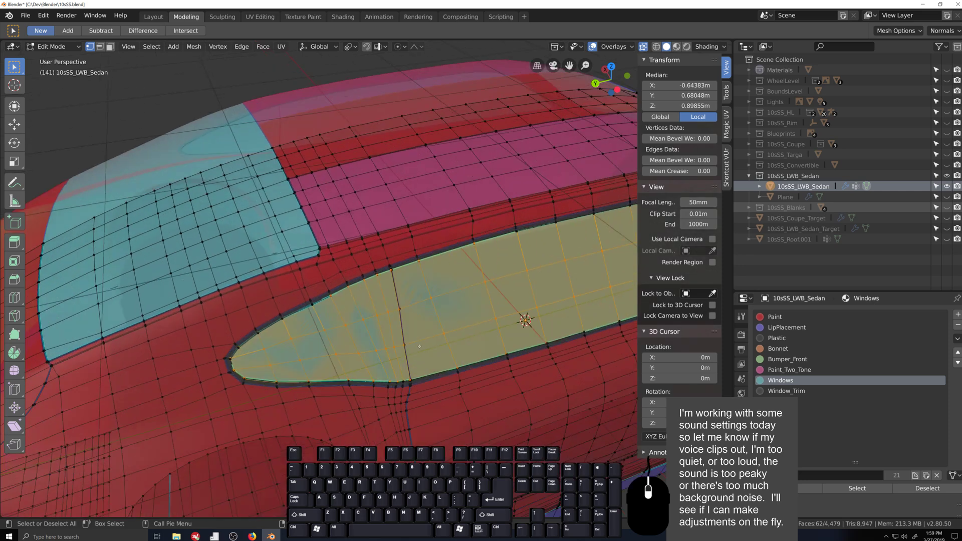
pyautogui.scroll(6, 419, 346)
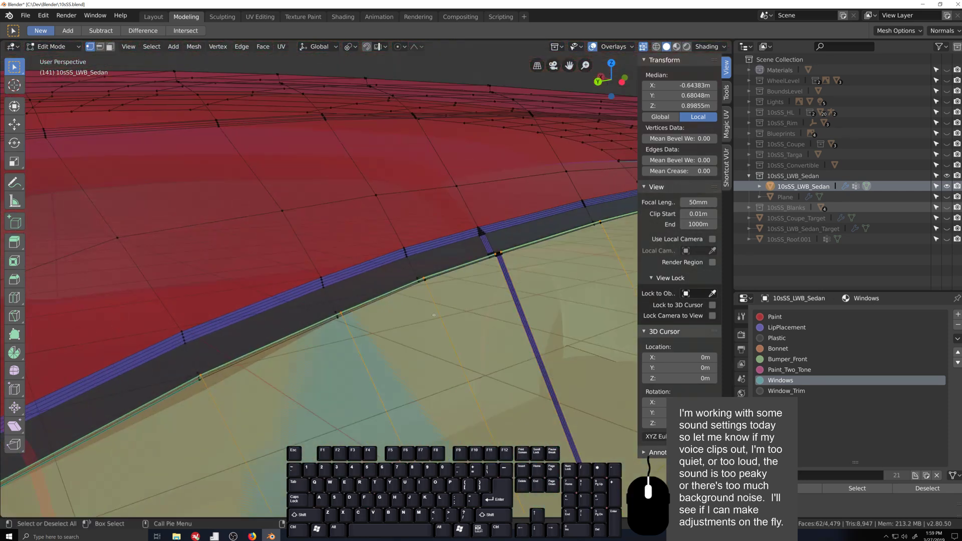
# - Try growing the side glass selection by two levels, undo it, and try moving the glass away from its frame
pyautogui.press('ctrl+KP_Add')
pyautogui.press('ctrl+KP_Add')
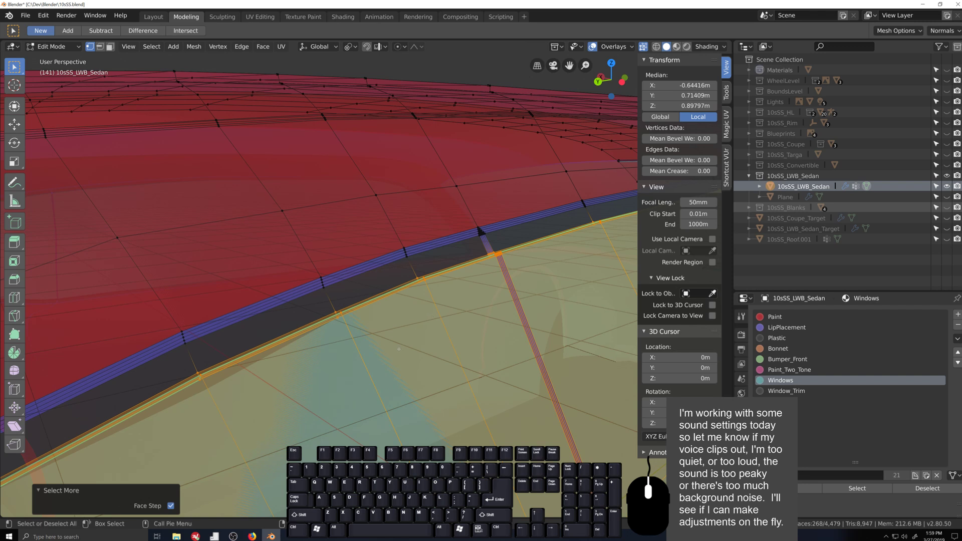
pyautogui.hotkey('ctrl', 'z')
pyautogui.hotkey('ctrl', 'z')
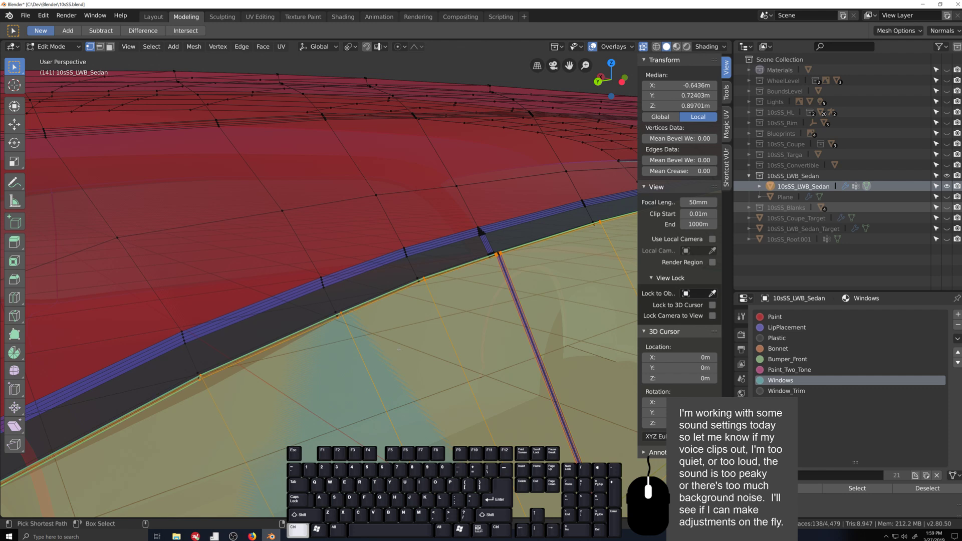
pyautogui.moveTo(398, 350); pyautogui.dragTo(496, 379, button='middle')
pyautogui.hotkey('ctrl', 'z')
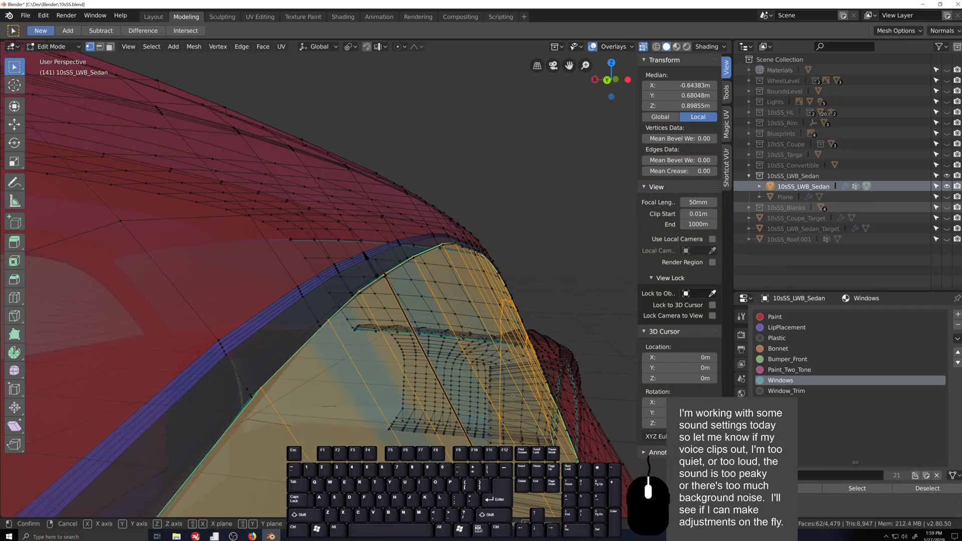
pyautogui.press('g')
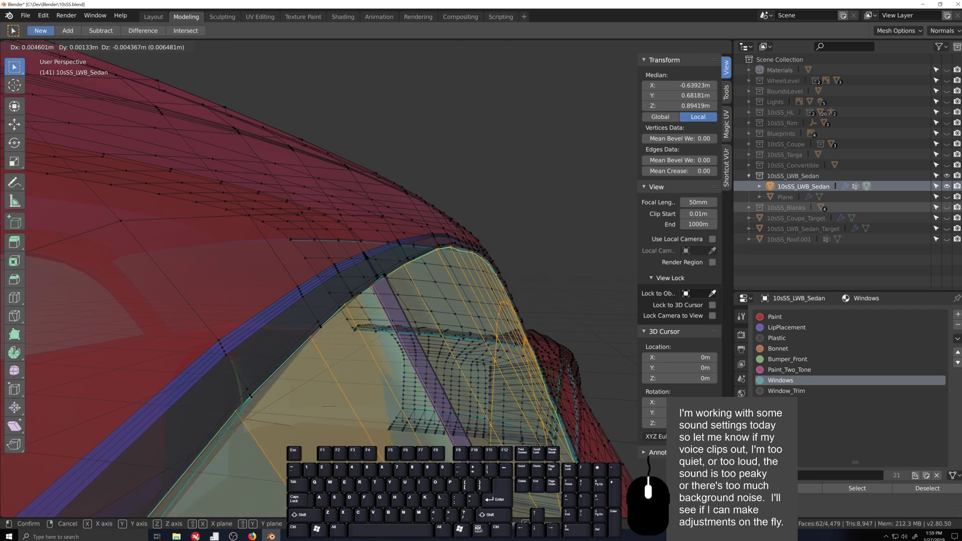
pyautogui.click(486, 420)
# - Deselect the glass vertices where the vertical divider meets the upper window frame
pyautogui.hotkey('shift', '`')
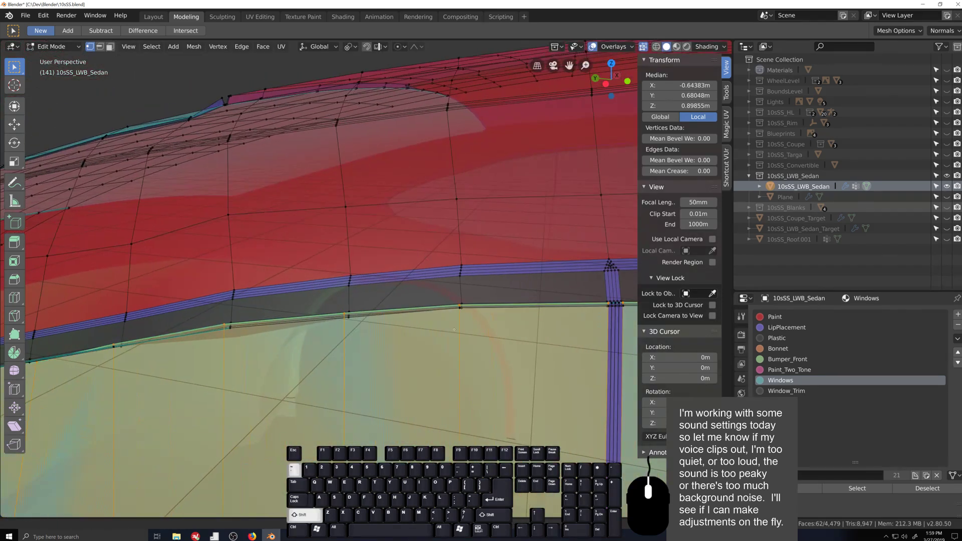
pyautogui.keyDown('shift'); pyautogui.moveTo(454, 330); pyautogui.dragTo(361, 359, button='middle'); pyautogui.keyUp('shift')
pyautogui.scroll(4, 371, 353)
pyautogui.keyDown('shift'); pyautogui.moveTo(546, 346); pyautogui.dragTo(268, 377, button='middle'); pyautogui.keyUp('shift')
pyautogui.scroll(2, 356, 336)
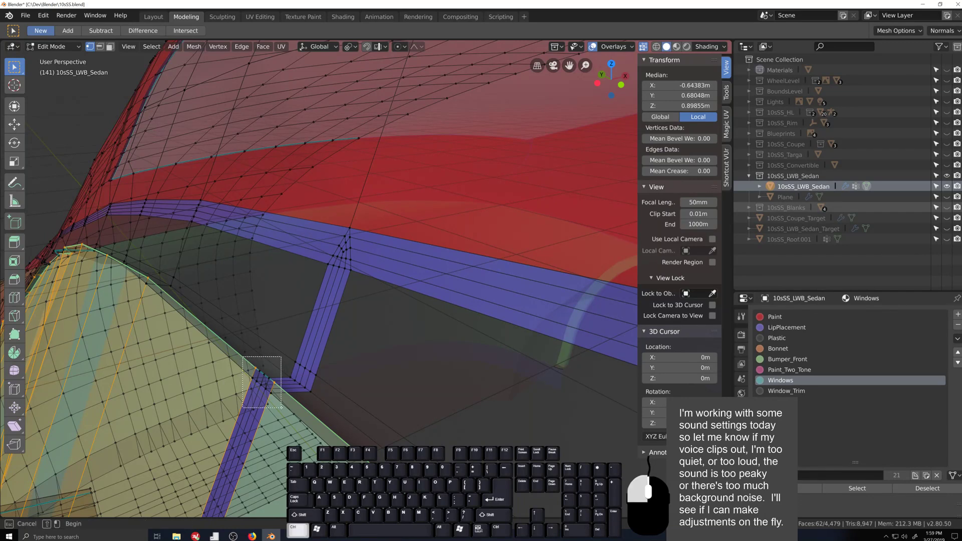
pyautogui.keyDown('ctrl'); pyautogui.moveTo(279, 399); pyautogui.dragTo(279, 399); pyautogui.keyUp('ctrl')
pyautogui.moveTo(279, 399); pyautogui.dragTo(384, 405, button='middle')
pyautogui.scroll(5, 425, 362)
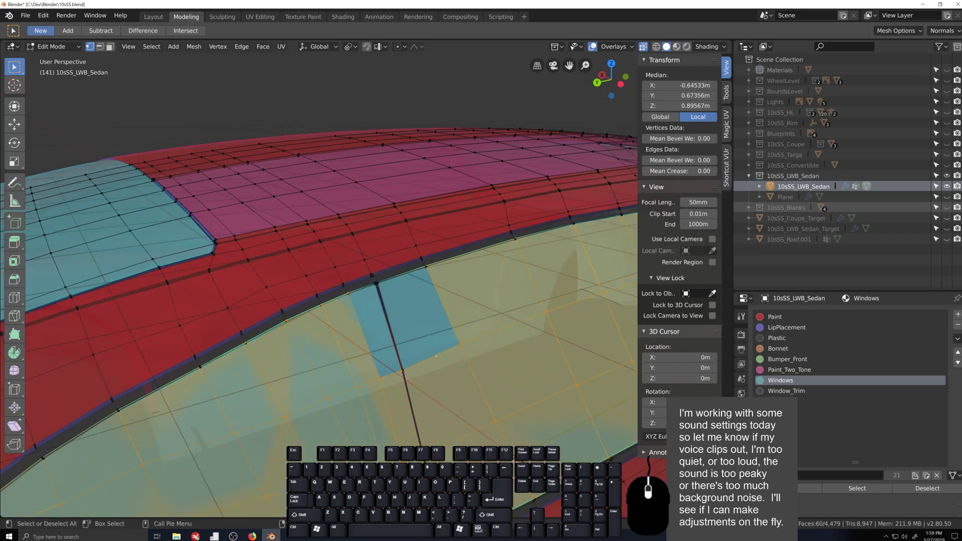
# - Inspect the side window's glass and frame in Object Mode, and return to Edit Mode
pyautogui.scroll(-6, 437, 383)
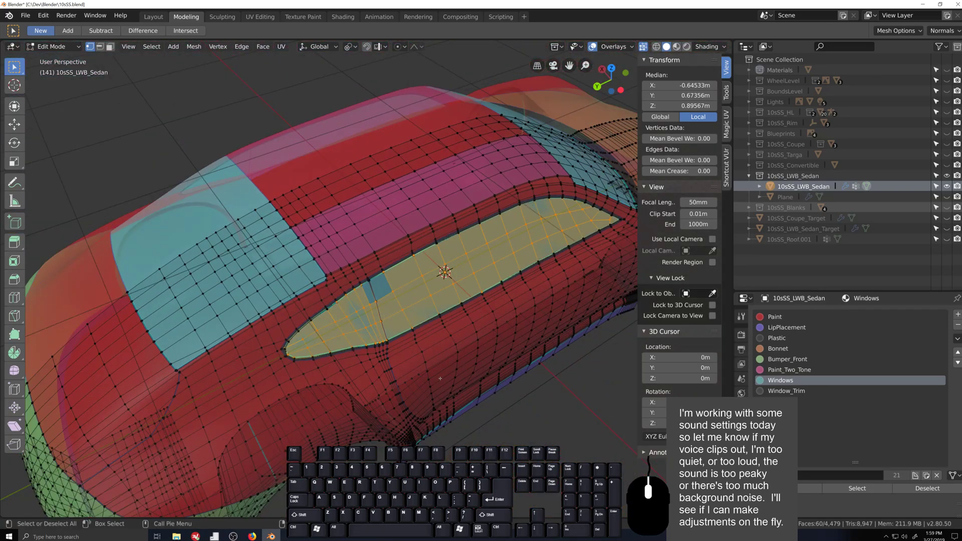
pyautogui.moveTo(440, 378); pyautogui.dragTo(404, 364, button='middle')
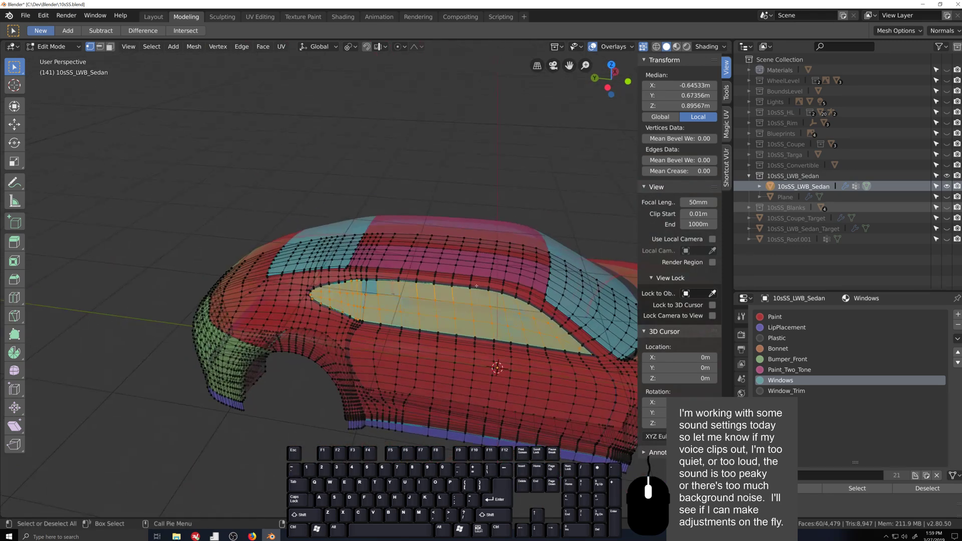
pyautogui.press('Tab')
pyautogui.scroll(8, 449, 365)
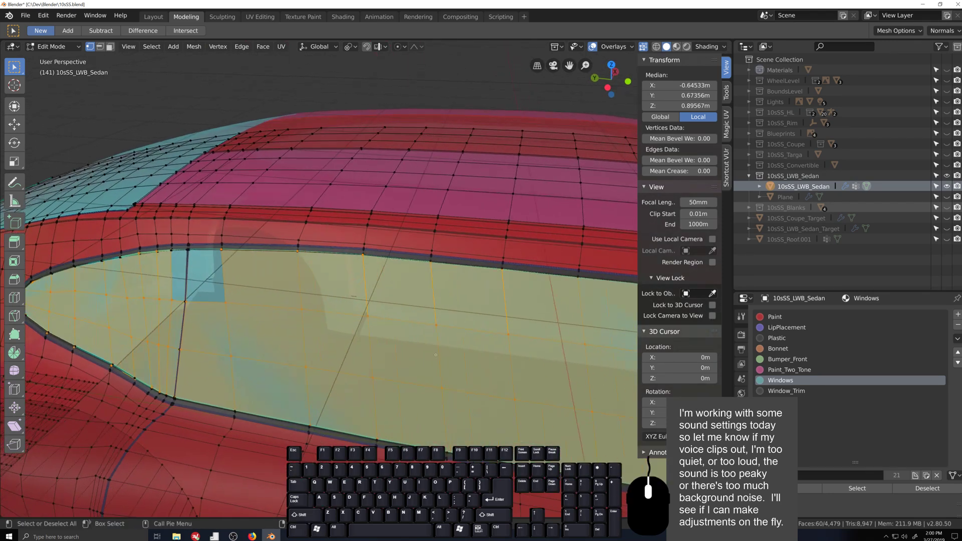
pyautogui.moveTo(450, 364); pyautogui.dragTo(431, 328, button='middle')
pyautogui.scroll(-4, 410, 294)
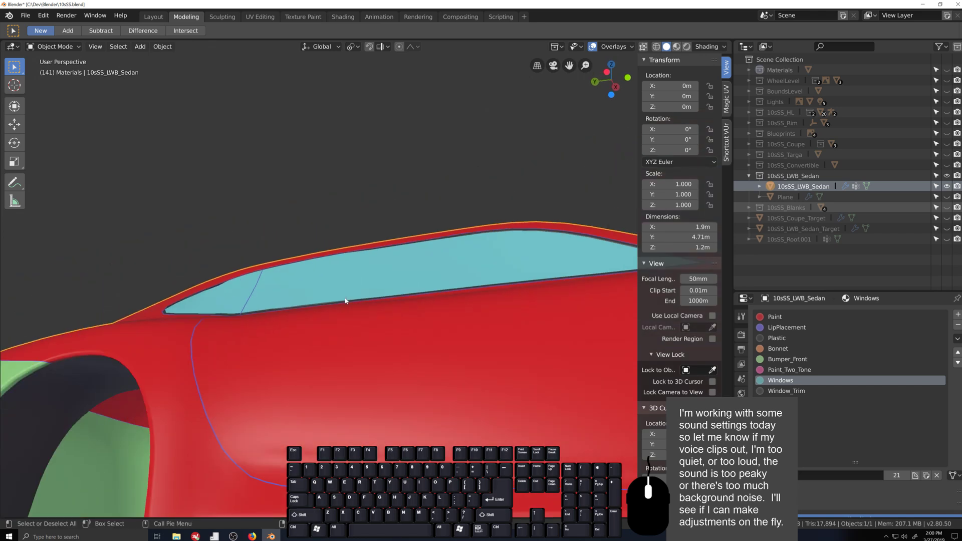
pyautogui.scroll(-5, 434, 295)
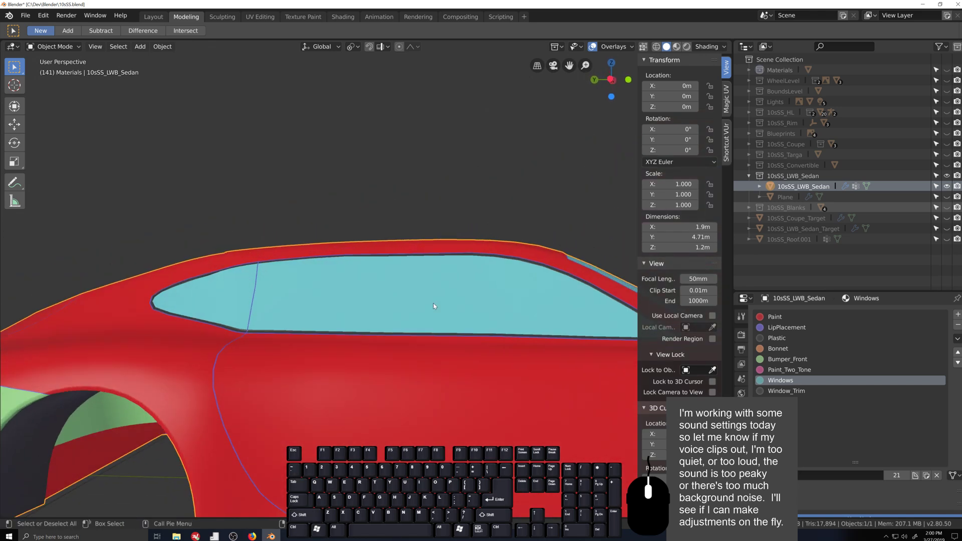
pyautogui.press('Tab')
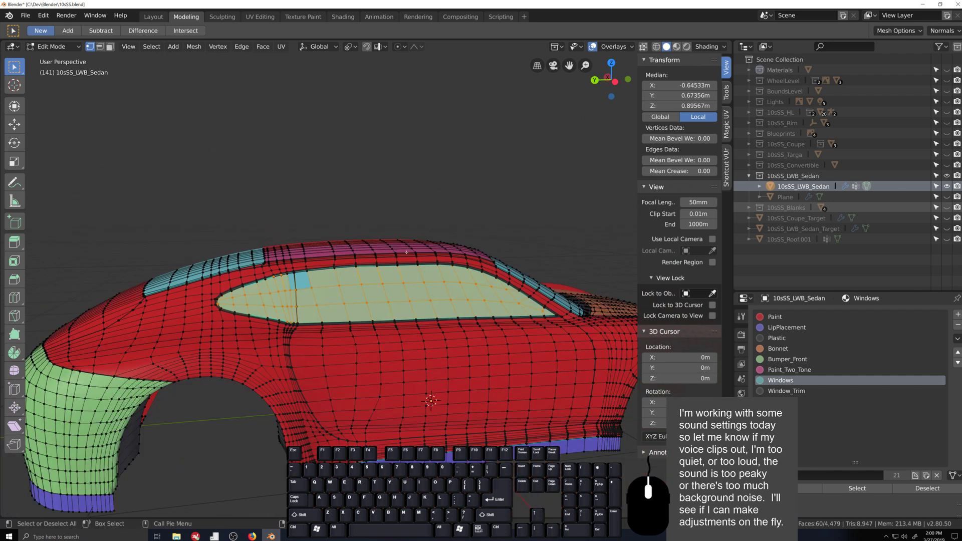
# - Deselect the forward part of the side glass with circle selection and turn X-ray display on
pyautogui.press('c')
pyautogui.moveTo(453, 231)
pyautogui.keyDown('shift'); pyautogui.mouseDown()
pyautogui.moveTo(528, 295)
pyautogui.moveTo(518, 257)
pyautogui.moveTo(464, 292)
pyautogui.moveTo(455, 279)
pyautogui.moveTo(547, 305)
pyautogui.mouseUp(); pyautogui.keyUp('shift')
pyautogui.press('Escape')
pyautogui.hotkey('alt', 'z')
pyautogui.press('c')
pyautogui.press('Escape')
pyautogui.scroll(10, 337, 337)
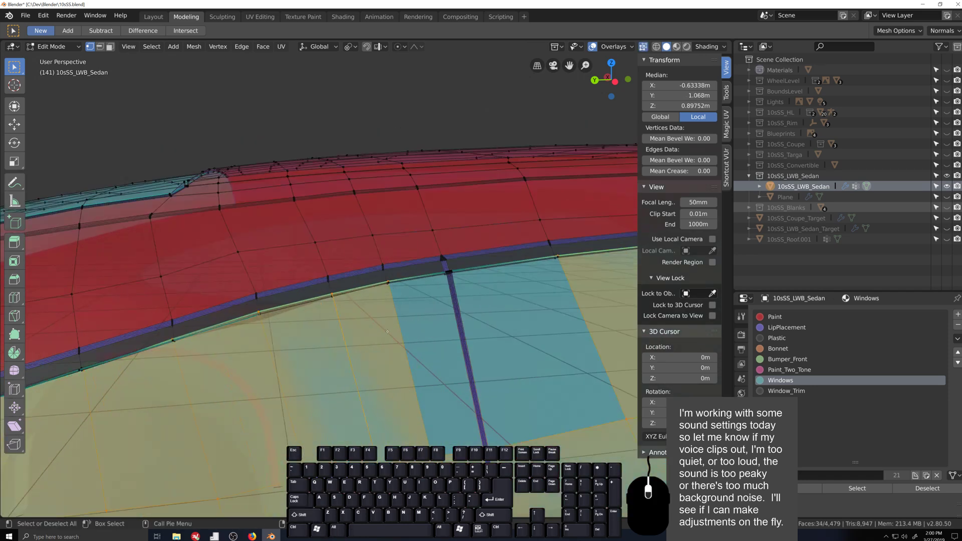
# - Try adding the glass's outer edge loop at the upper frame to the selection, and undo it
pyautogui.moveTo(470, 307); pyautogui.dragTo(532, 361, button='middle')
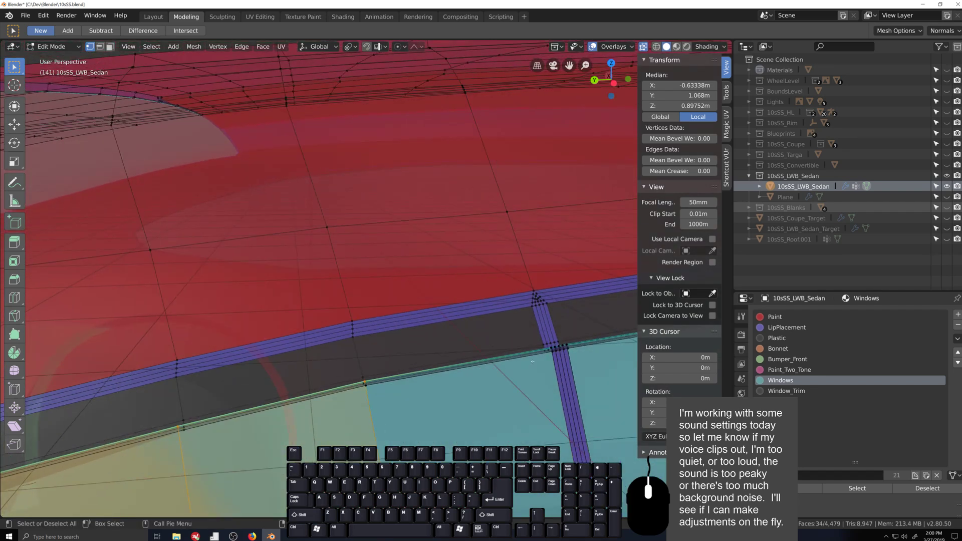
pyautogui.keyDown('alt'); pyautogui.keyDown('shift'); pyautogui.click(557, 351); pyautogui.keyUp('shift'); pyautogui.keyUp('alt')
pyautogui.scroll(-8, 558, 359)
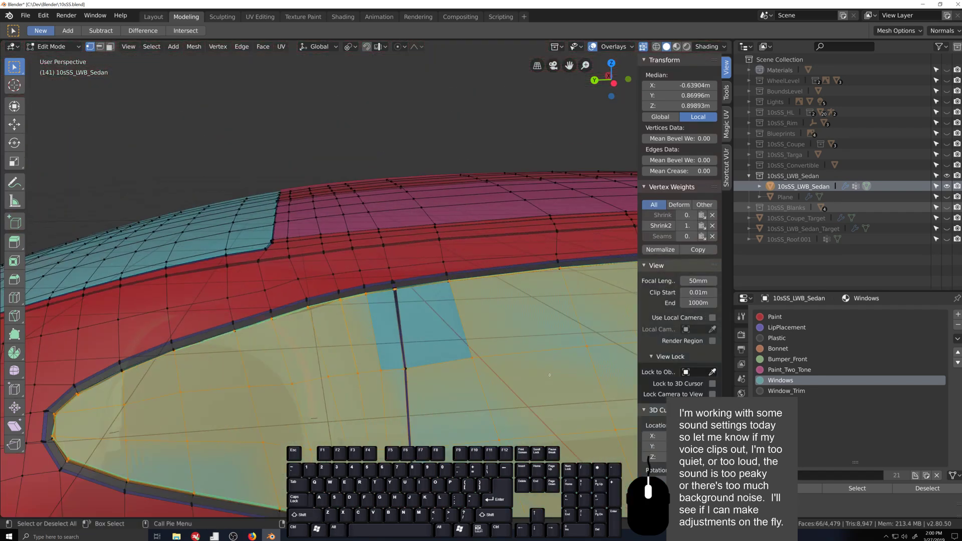
pyautogui.hotkey('ctrl', 'z')
# - Delete the selected geometry of the side glass
pyautogui.scroll(2, 504, 356)
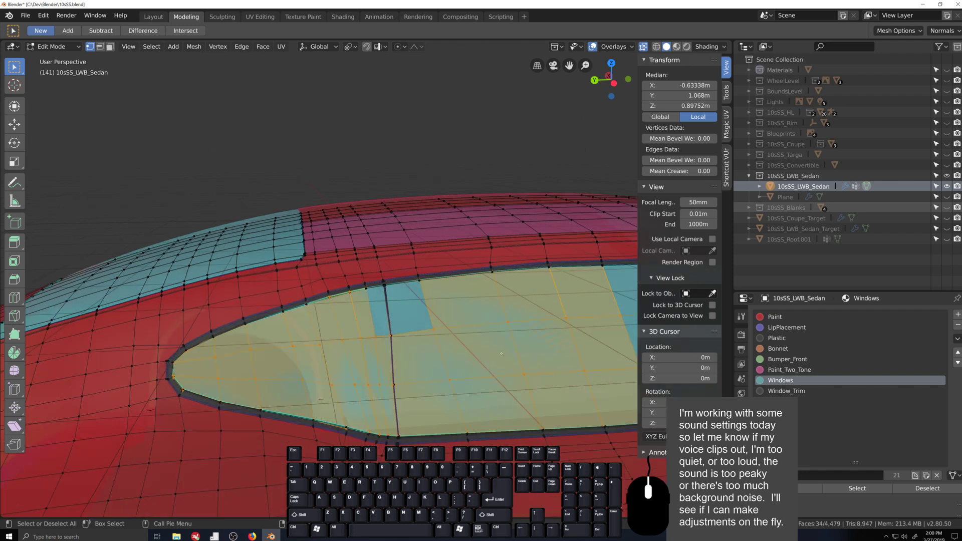
pyautogui.press('x')
pyautogui.click(503, 353)
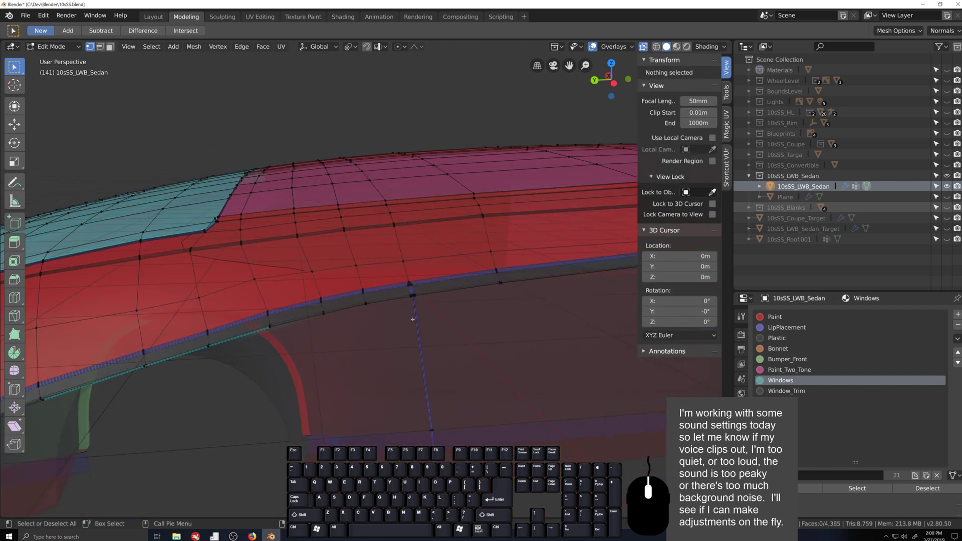
# - Select the inner edge loop of the upper window frame running rearward from the vertical divider
pyautogui.moveTo(370, 336); pyautogui.dragTo(408, 380)
pyautogui.scroll(8, 435, 400)
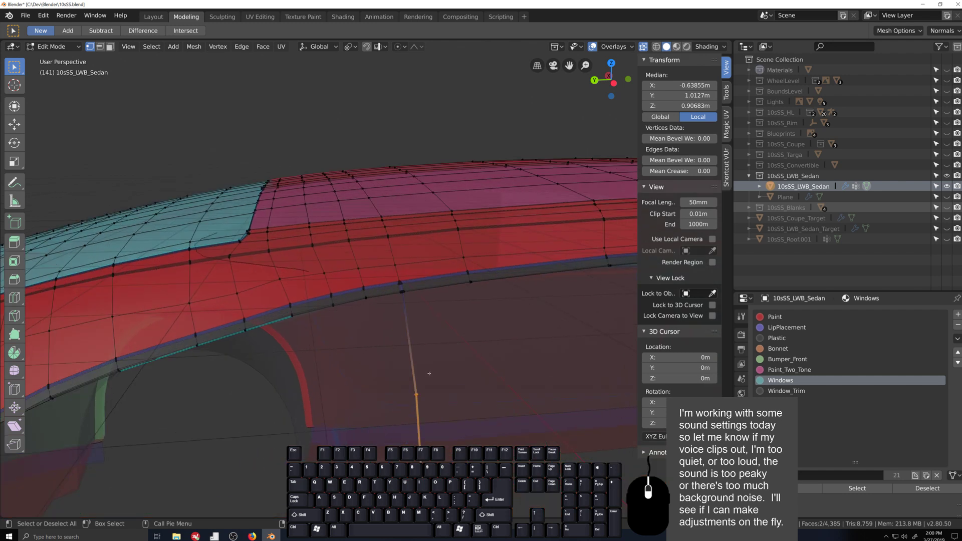
pyautogui.keyDown('shift'); pyautogui.moveTo(452, 435); pyautogui.dragTo(432, 367, button='middle'); pyautogui.keyUp('shift')
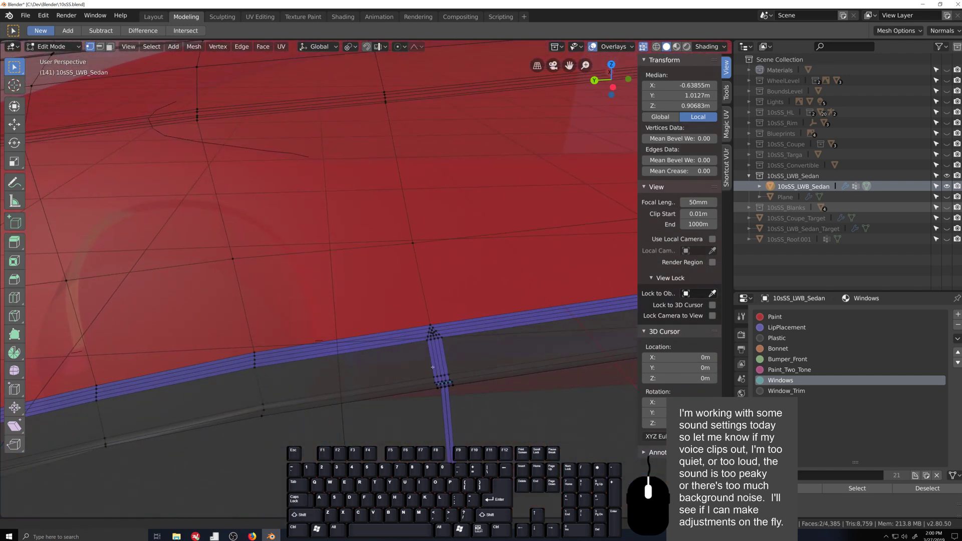
pyautogui.keyDown('alt'); pyautogui.click(402, 393); pyautogui.keyUp('alt')
pyautogui.scroll(-13, 404, 393)
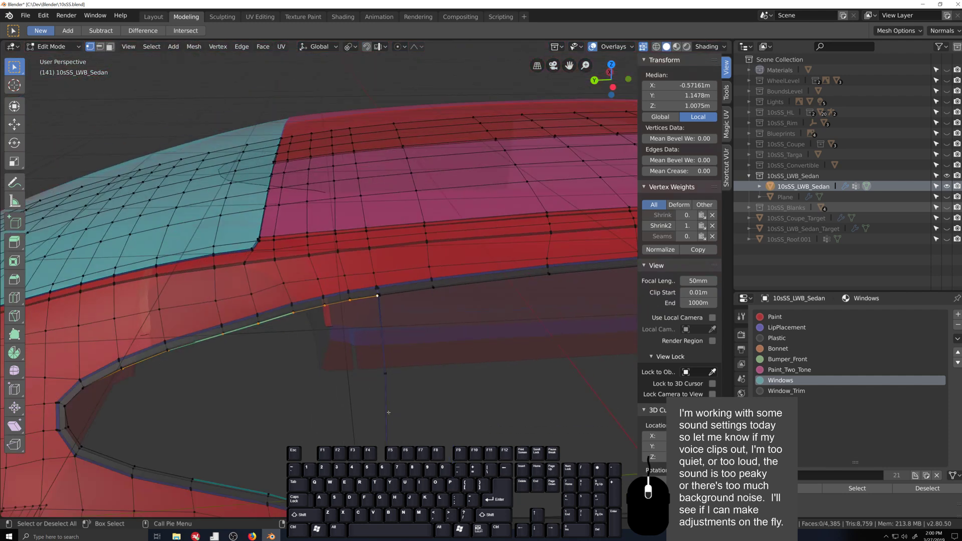
# - Add the inner edge loop around the window frame's rear corner to the selection
pyautogui.press('`')
pyautogui.scroll(10, 406, 394)
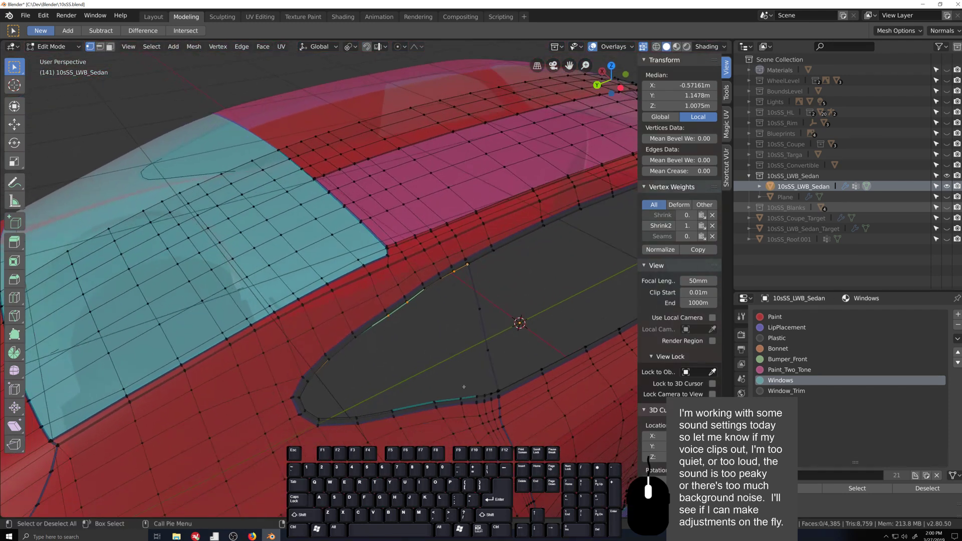
pyautogui.moveTo(382, 375); pyautogui.dragTo(386, 371, button='middle')
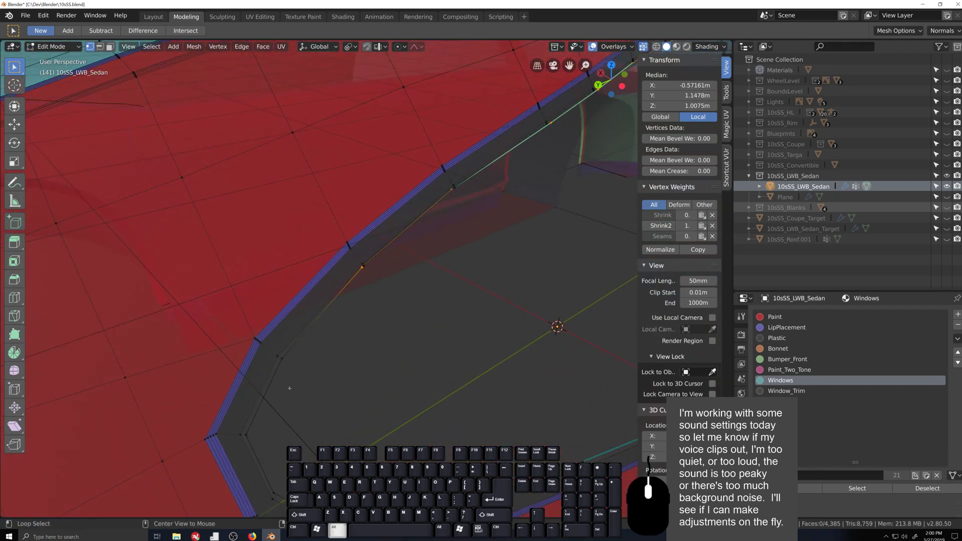
pyautogui.keyDown('alt'); pyautogui.keyDown('shift'); pyautogui.click(271, 388); pyautogui.keyUp('shift'); pyautogui.keyUp('alt')
pyautogui.scroll(-4, 281, 389)
pyautogui.moveTo(476, 395); pyautogui.dragTo(433, 387, button='middle')
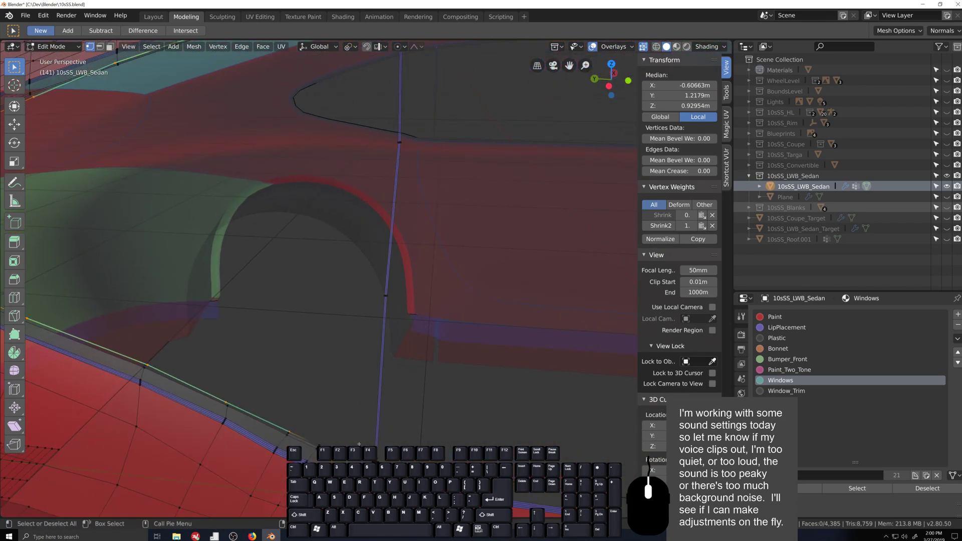
# - Add the vertical divider and the upper frame's remaining inner-edge vertices to the selection using circle selection
pyautogui.press('c')
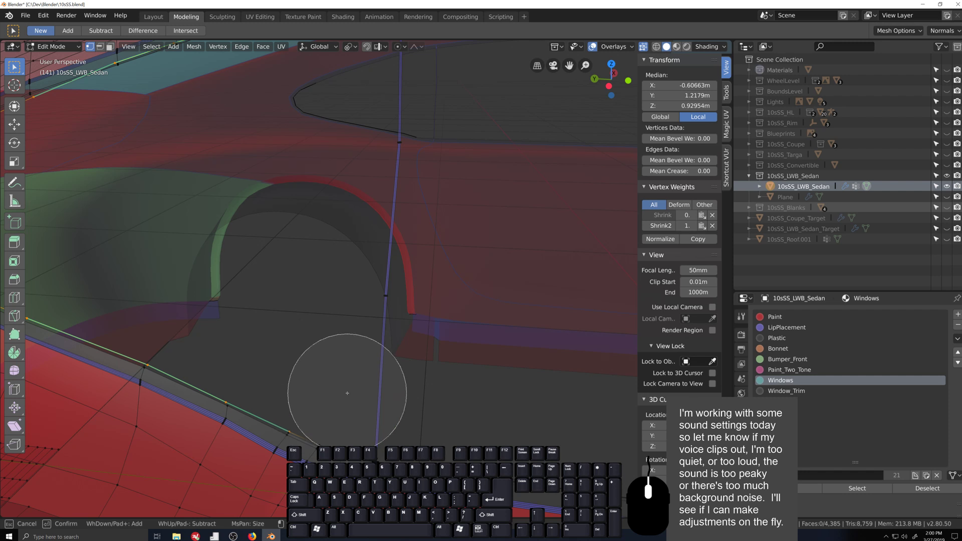
pyautogui.moveTo(345, 415)
pyautogui.mouseDown()
pyautogui.moveTo(381, 403)
pyautogui.moveTo(419, 175)
pyautogui.moveTo(413, 187)
pyautogui.mouseUp()
pyautogui.rightClick(413, 187)
pyautogui.keyDown('shift'); pyautogui.moveTo(413, 188); pyautogui.dragTo(421, 388, button='middle'); pyautogui.keyUp('shift')
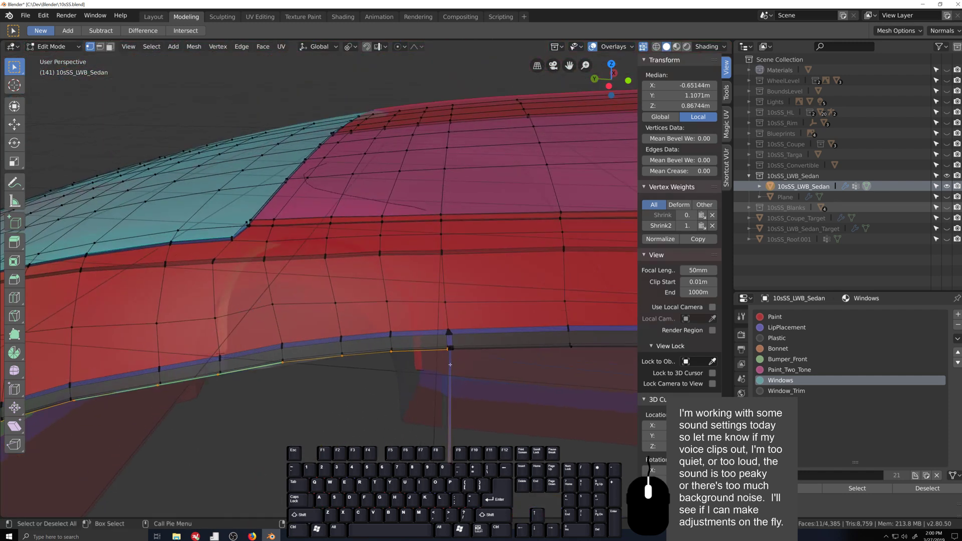
pyautogui.press('c')
pyautogui.moveTo(450, 368)
pyautogui.mouseDown()
pyautogui.moveTo(447, 395)
pyautogui.moveTo(336, 407)
pyautogui.moveTo(297, 397)
pyautogui.moveTo(218, 420)
pyautogui.moveTo(163, 462)
pyautogui.mouseUp()
pyautogui.rightClick(163, 462)
pyautogui.keyDown('shift'); pyautogui.moveTo(163, 461); pyautogui.dragTo(479, 355, button='middle'); pyautogui.keyUp('shift')
pyautogui.scroll(-2, 571, 274)
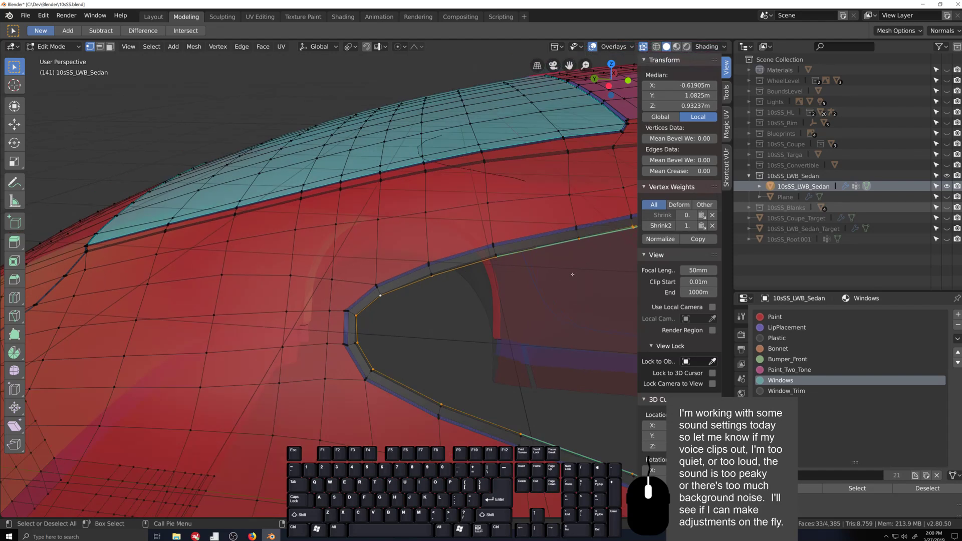
# - Add the lower frame's inner edge loop to the selection and delete the selected vertices
pyautogui.keyDown('shift'); pyautogui.moveTo(573, 272); pyautogui.dragTo(393, 369, button='middle'); pyautogui.keyUp('shift')
pyautogui.scroll(3, 489, 293)
pyautogui.keyDown('alt'); pyautogui.keyDown('shift'); pyautogui.click(350, 367); pyautogui.keyUp('shift'); pyautogui.keyUp('alt')
pyautogui.scroll(-3, 350, 367)
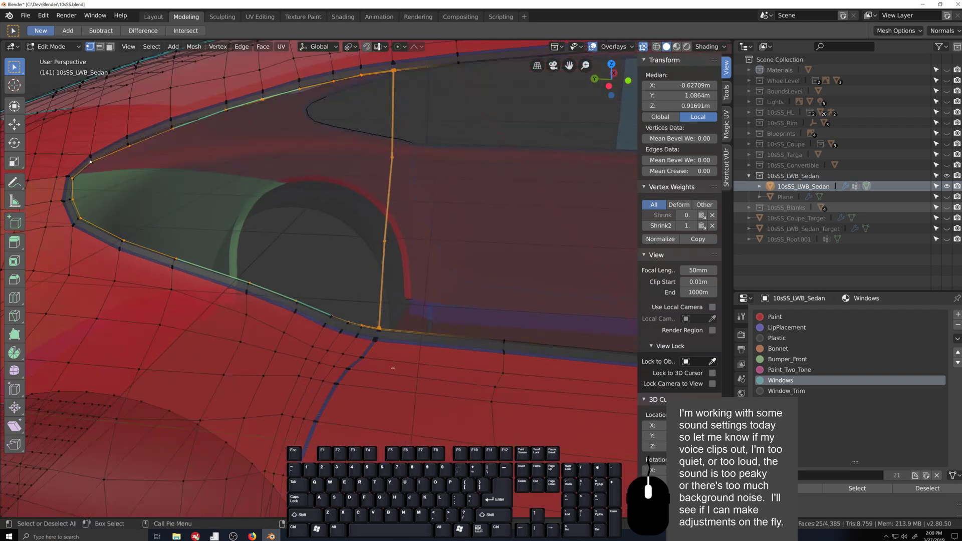
pyautogui.scroll(2, 395, 371)
pyautogui.press('Delete')
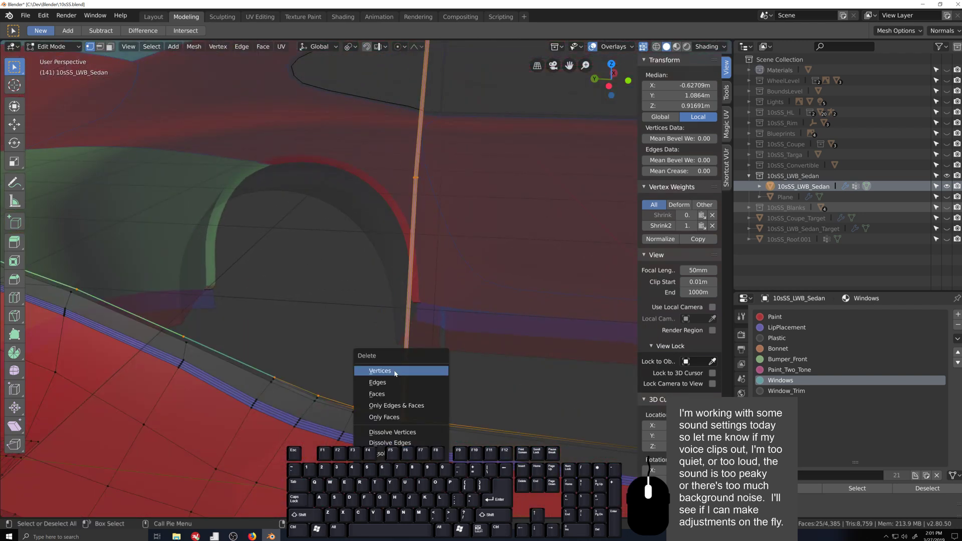
pyautogui.click(388, 370)
# - Select the leftover edge piece along the lower frame's inner edge behind the divider and delete it
pyautogui.scroll(-1, 385, 371)
pyautogui.moveTo(346, 309); pyautogui.dragTo(335, 376, button='middle')
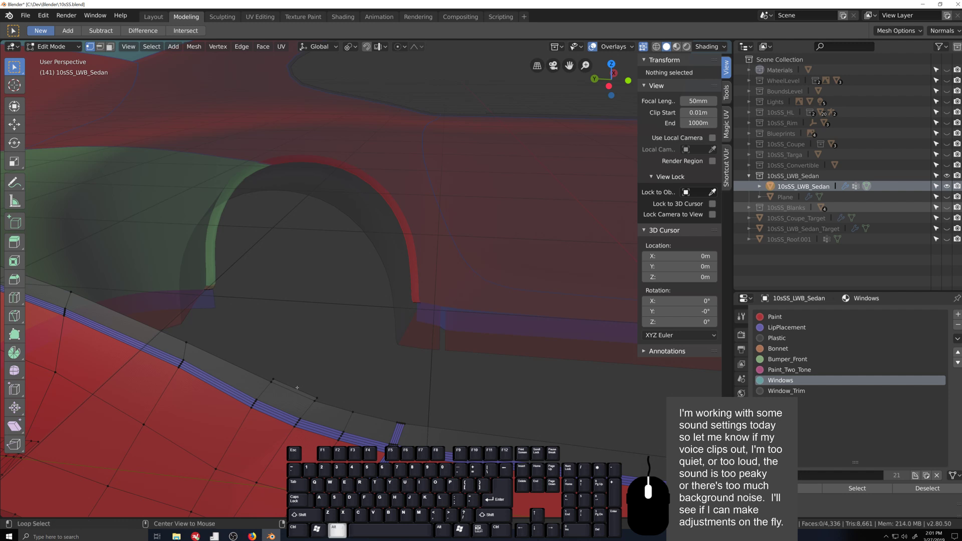
pyautogui.keyDown('alt'); pyautogui.click(298, 387); pyautogui.keyUp('alt')
pyautogui.press('Delete')
pyautogui.click(340, 389)
pyautogui.scroll(-5, 300, 386)
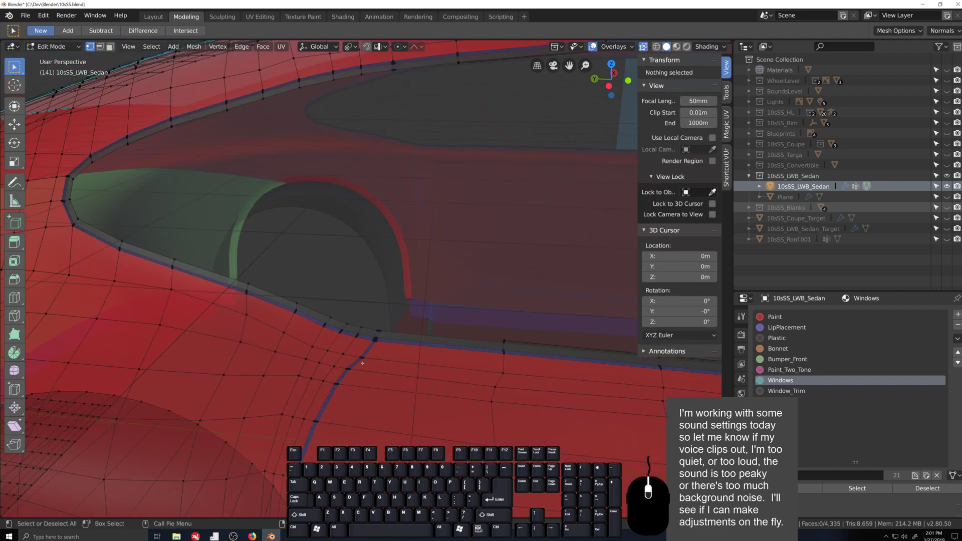
# - Select the shortest path along the lower frame's extra inner edge, between the remaining glass and the former divider, and delete it
pyautogui.keyDown('shift'); pyautogui.moveTo(276, 385); pyautogui.dragTo(218, 377, button='middle'); pyautogui.keyUp('shift')
pyautogui.scroll(3, 394, 403)
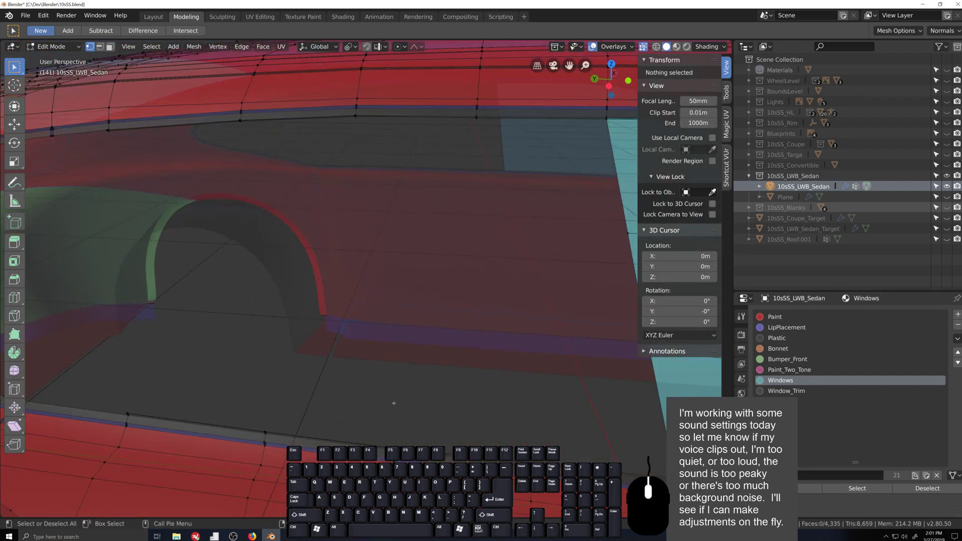
pyautogui.keyDown('shift'); pyautogui.moveTo(554, 479); pyautogui.dragTo(466, 379, button='middle'); pyautogui.keyUp('shift')
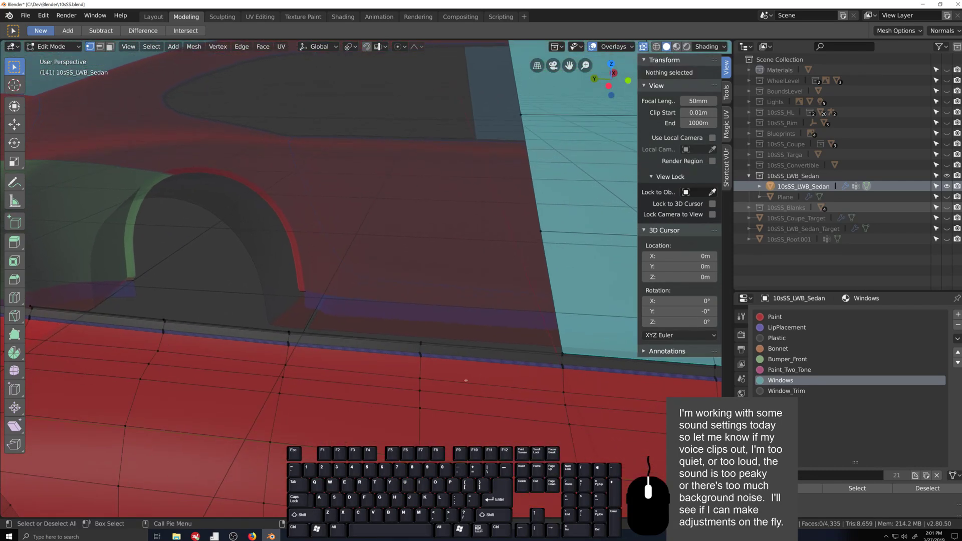
pyautogui.scroll(2, 459, 379)
pyautogui.click(444, 367)
pyautogui.scroll(-4, 401, 367)
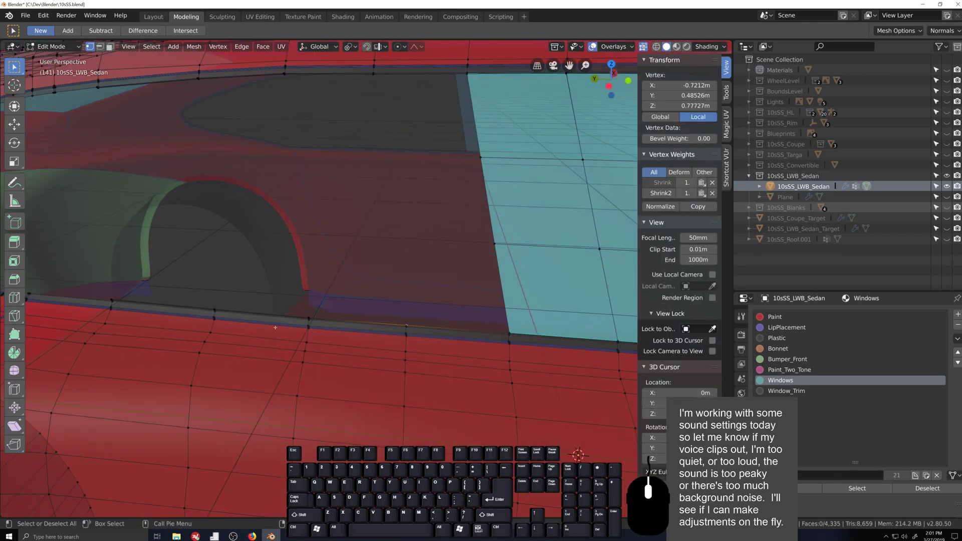
pyautogui.keyDown('ctrl'); pyautogui.click(367, 348); pyautogui.keyUp('ctrl')
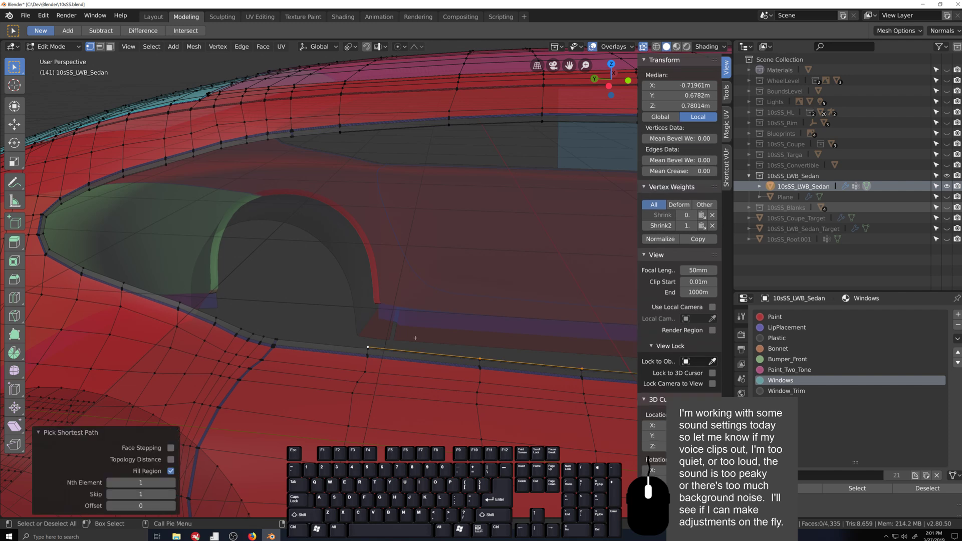
pyautogui.moveTo(409, 322)
pyautogui.mouseDown(button='middle')
pyautogui.moveTo(411, 295)
pyautogui.moveTo(413, 308)
pyautogui.mouseUp(button='middle')
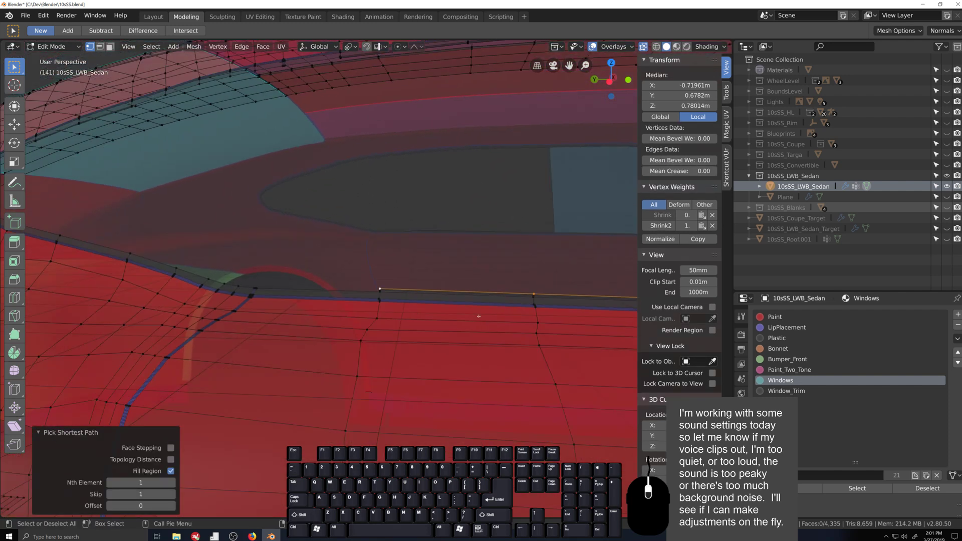
pyautogui.keyDown('shift'); pyautogui.moveTo(476, 315); pyautogui.dragTo(319, 320, button='middle'); pyautogui.keyUp('shift')
pyautogui.scroll(4, 169, 314)
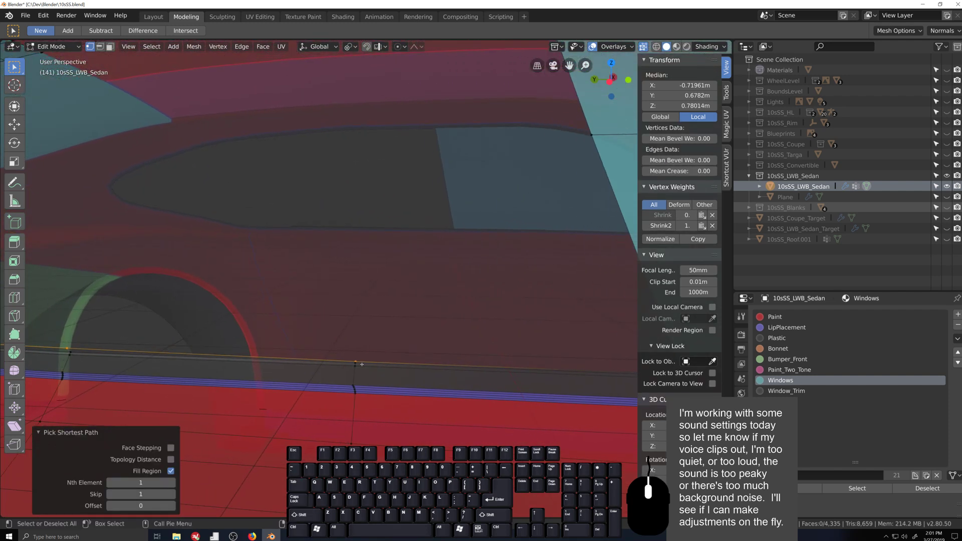
pyautogui.press('x')
pyautogui.click(346, 307)
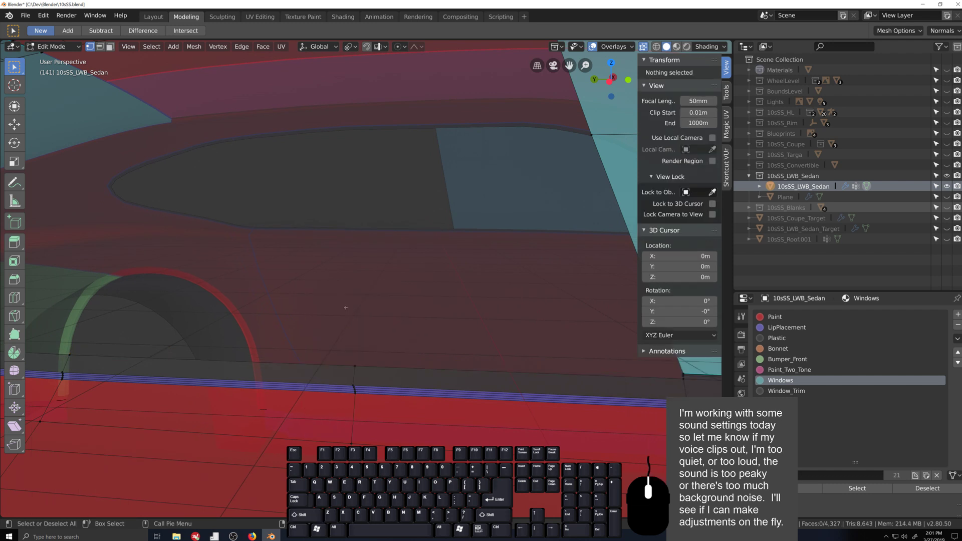
# - Select the shortest path along the upper frame's extra inner edge, between the remaining glass and the former divider, and delete it
pyautogui.scroll(-4, 325, 255)
pyautogui.moveTo(315, 229); pyautogui.dragTo(367, 305, button='middle')
pyautogui.scroll(2, 313, 274)
pyautogui.scroll(3, 367, 305)
pyautogui.scroll(-3, 384, 305)
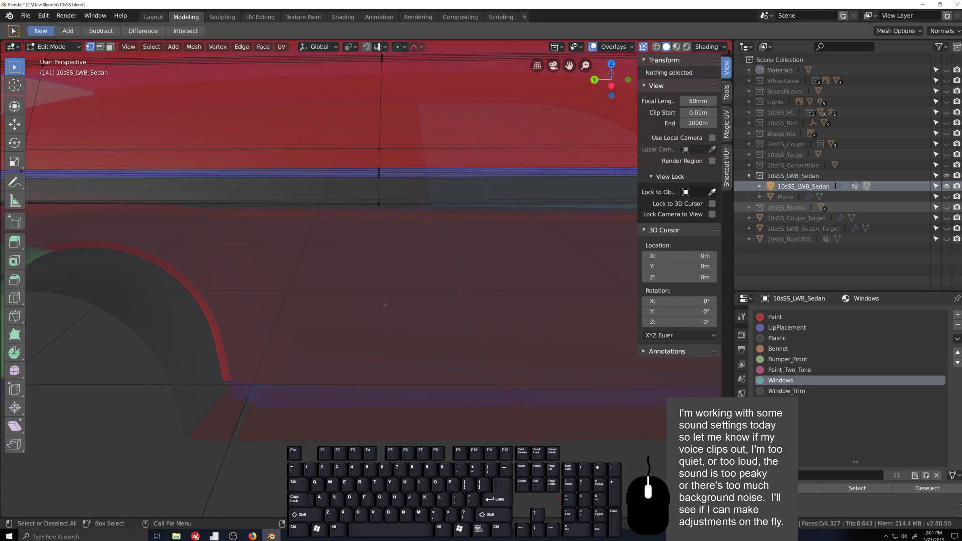
pyautogui.click(383, 242)
pyautogui.moveTo(382, 241); pyautogui.dragTo(392, 300, button='middle')
pyautogui.scroll(3, 391, 299)
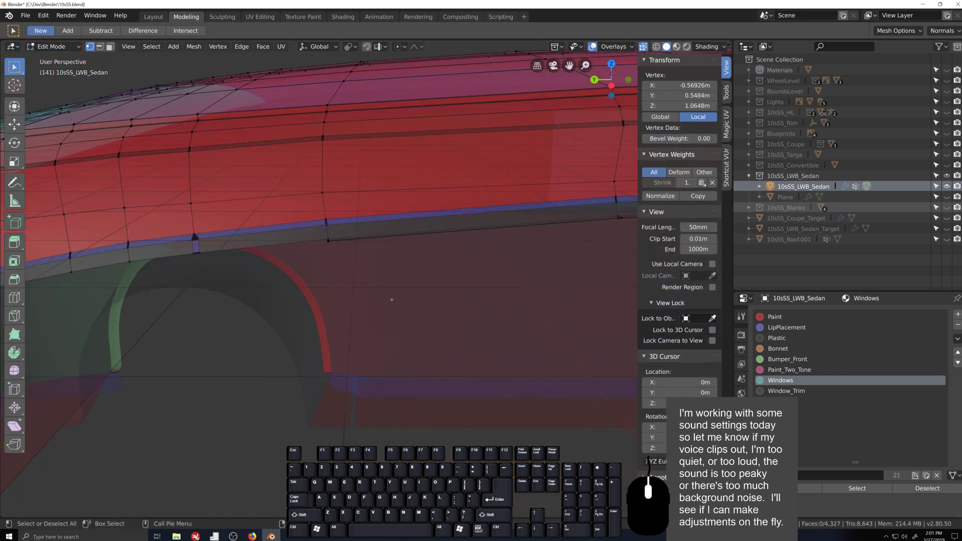
pyautogui.keyDown('ctrl'); pyautogui.keyDown('shift'); pyautogui.click(328, 241); pyautogui.keyUp('shift'); pyautogui.keyUp('ctrl')
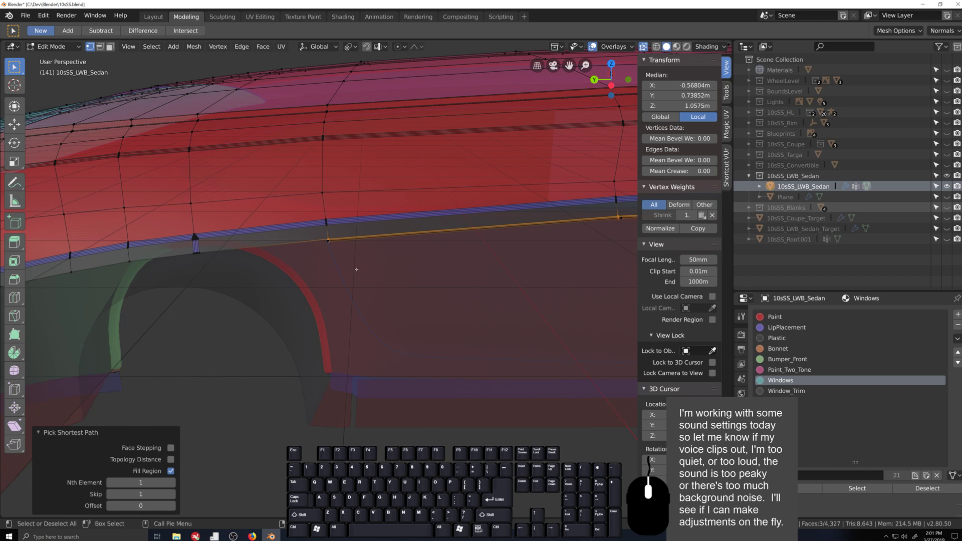
pyautogui.click(328, 241)
pyautogui.moveTo(527, 265); pyautogui.dragTo(402, 330, button='middle')
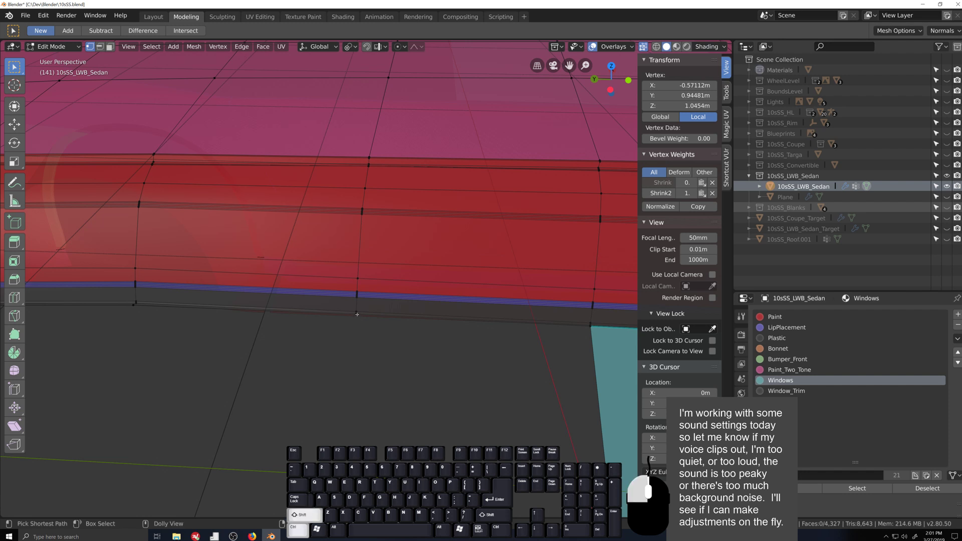
pyautogui.keyDown('ctrl'); pyautogui.keyDown('shift'); pyautogui.click(357, 314); pyautogui.keyUp('shift'); pyautogui.keyUp('ctrl')
pyautogui.keyDown('ctrl'); pyautogui.click(357, 314); pyautogui.keyUp('ctrl')
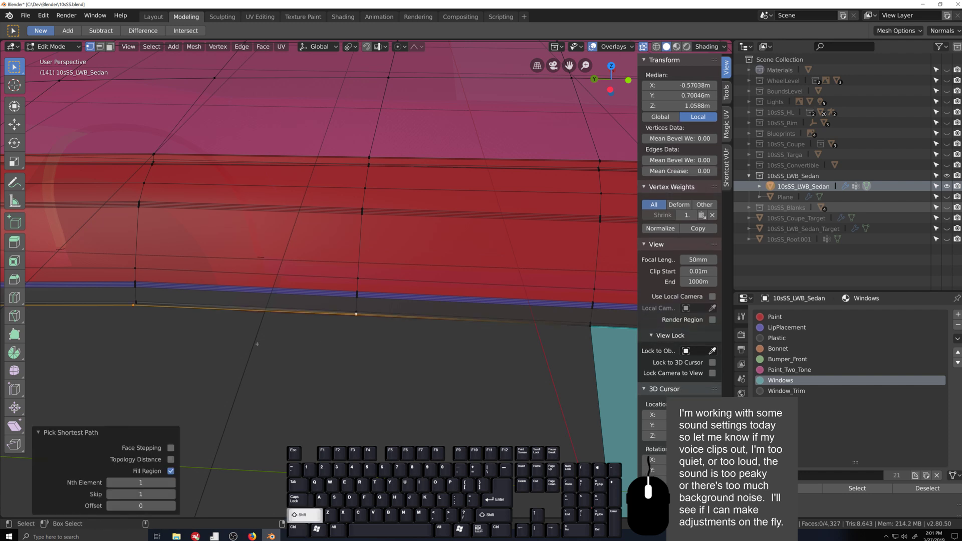
pyautogui.moveTo(358, 314); pyautogui.dragTo(365, 327, button='middle')
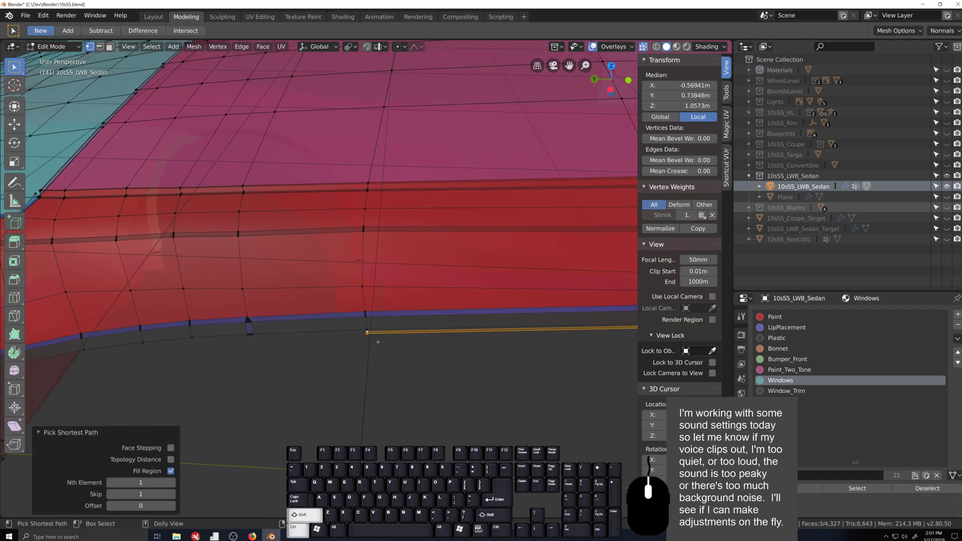
pyautogui.press('x')
pyautogui.click(384, 356)
pyautogui.scroll(-8, 384, 364)
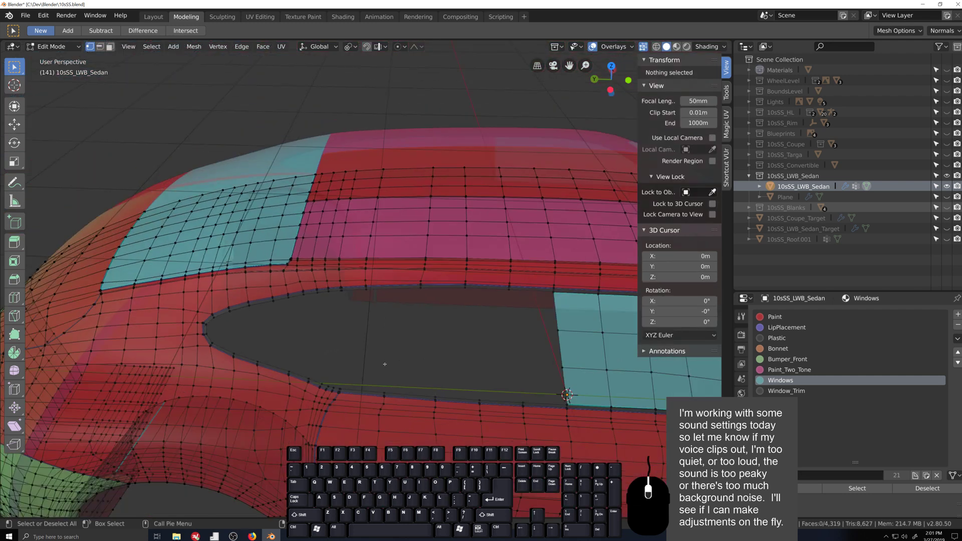
# - Try to fill the edge loop around the rear window opening with a single face, and undo the fill
pyautogui.keyDown('alt'); pyautogui.click(431, 288); pyautogui.keyUp('alt')
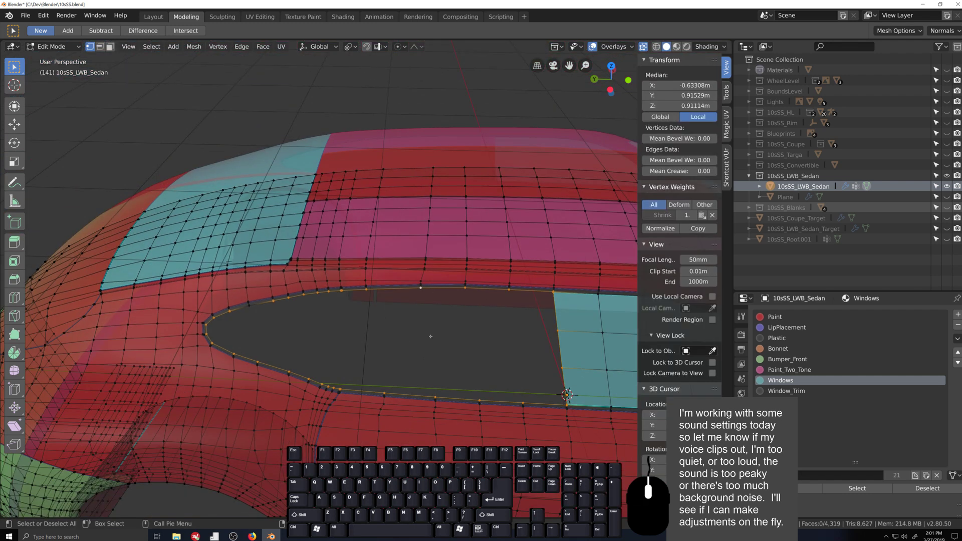
pyautogui.press('f')
pyautogui.scroll(5, 436, 330)
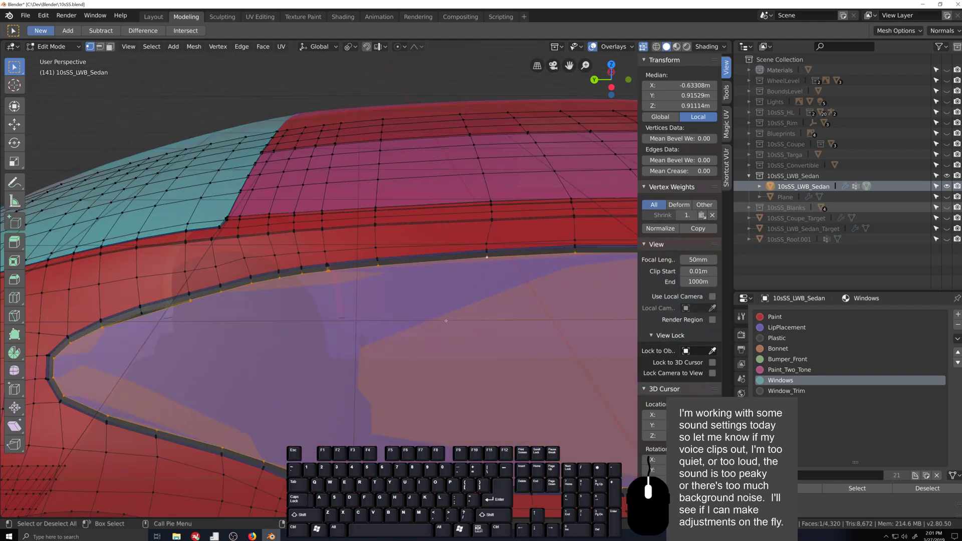
pyautogui.hotkey('ctrl', 'z')
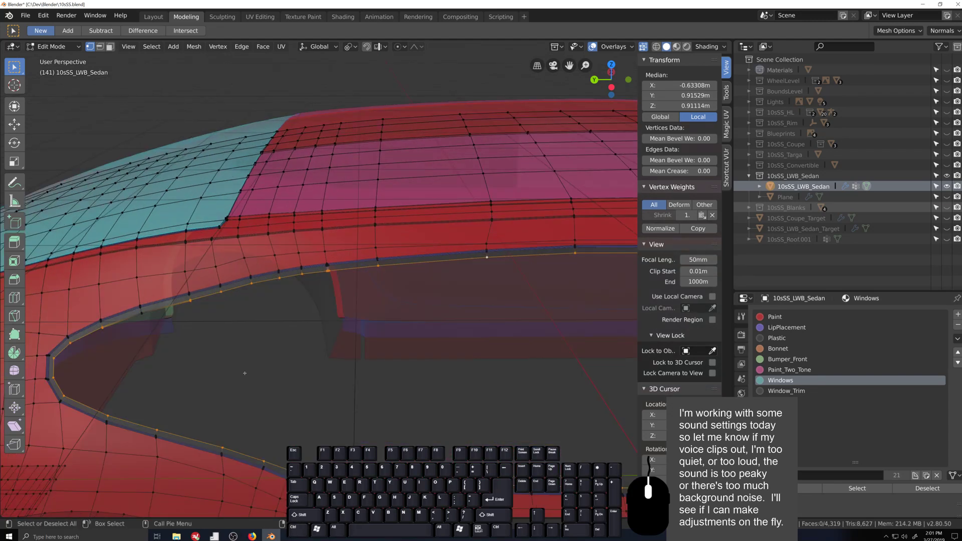
# - Delete the leftover duplicate geometry along the upper frame's inner edge near the rear corner
pyautogui.moveTo(260, 358); pyautogui.dragTo(227, 366, button='middle')
pyautogui.keyDown('shift'); pyautogui.moveTo(141, 322); pyautogui.dragTo(397, 323, button='middle'); pyautogui.keyUp('shift')
pyautogui.scroll(3, 193, 326)
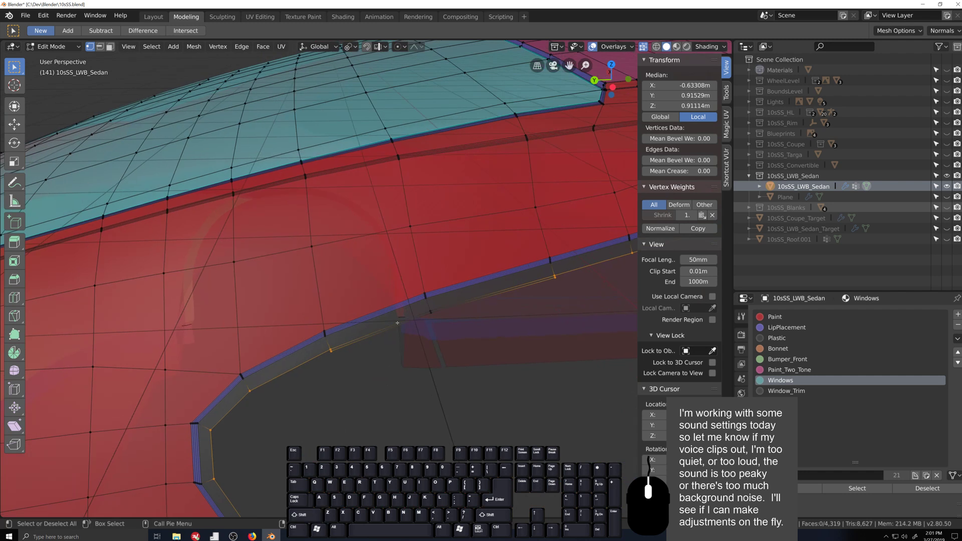
pyautogui.press('x')
pyautogui.click(416, 350)
pyautogui.scroll(-5, 437, 357)
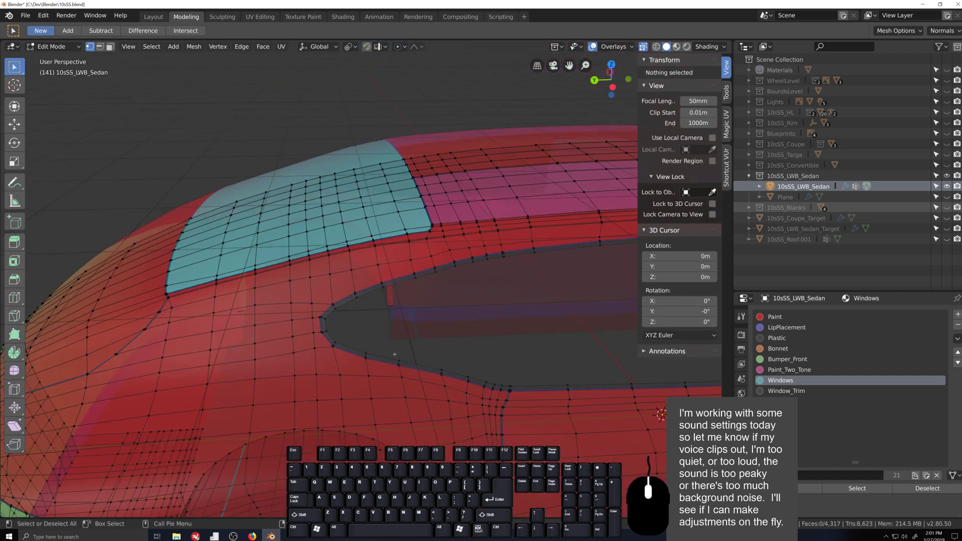
# - Select the cleaned edge loop around the rear window opening and fill it with a single face
pyautogui.keyDown('alt'); pyautogui.click(395, 354); pyautogui.keyUp('alt')
pyautogui.hotkey('shift', '`')
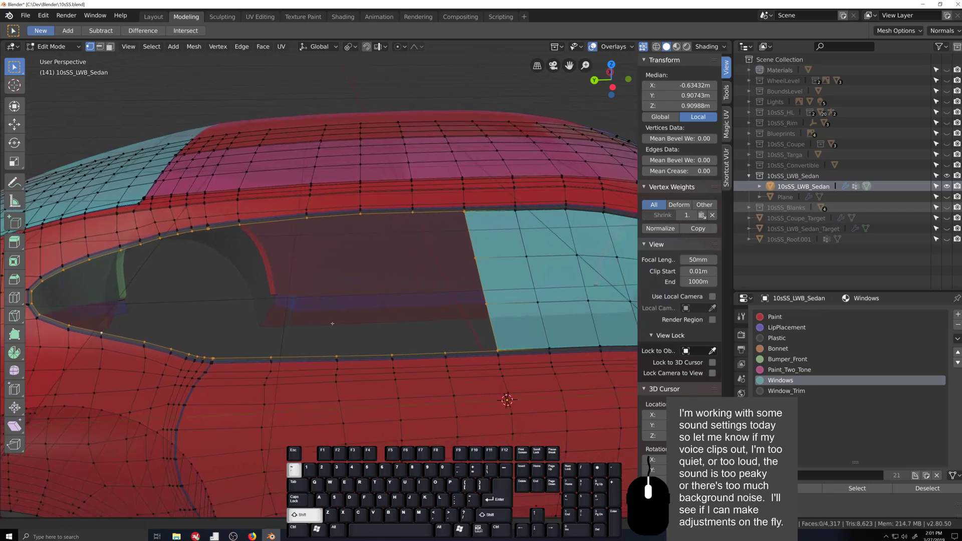
pyautogui.click(332, 323)
pyautogui.press('f')
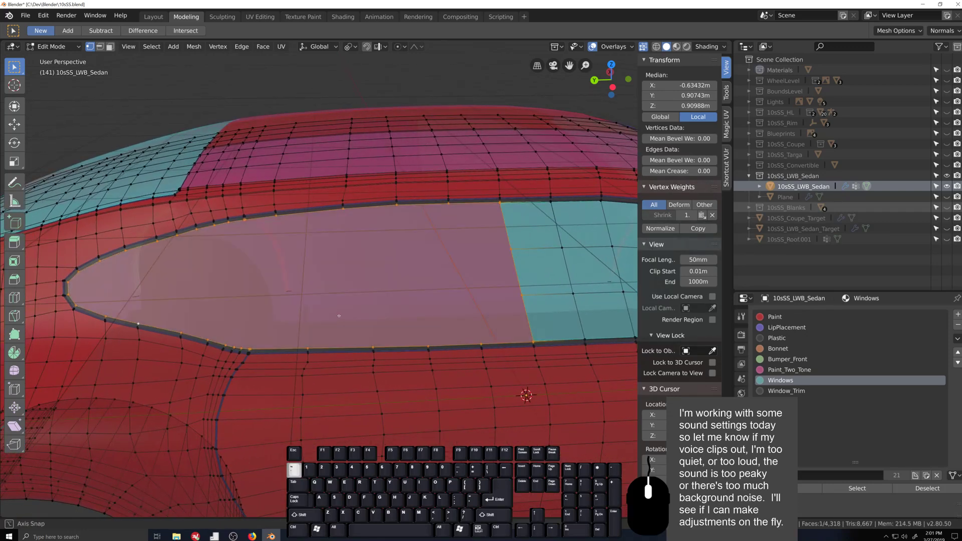
pyautogui.click(356, 311)
pyautogui.moveTo(340, 314); pyautogui.dragTo(329, 348, button='middle')
pyautogui.scroll(-2, 367, 300)
pyautogui.scroll(3, 247, 343)
pyautogui.scroll(5, 266, 344)
pyautogui.scroll(2, 342, 410)
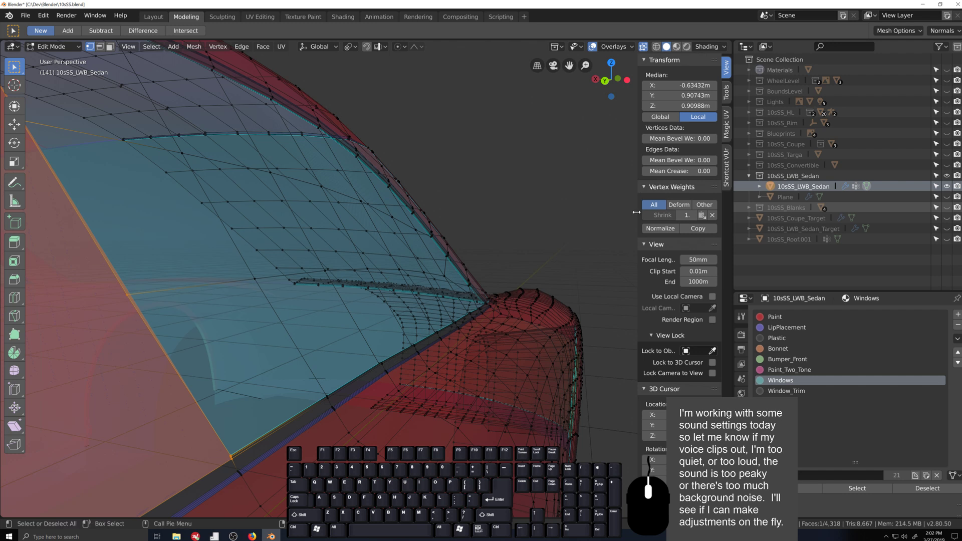
# - Widen the viewport sidebar and expand the settings of the car body's Shrinkwrap modifier
pyautogui.moveTo(636, 211); pyautogui.dragTo(605, 220)
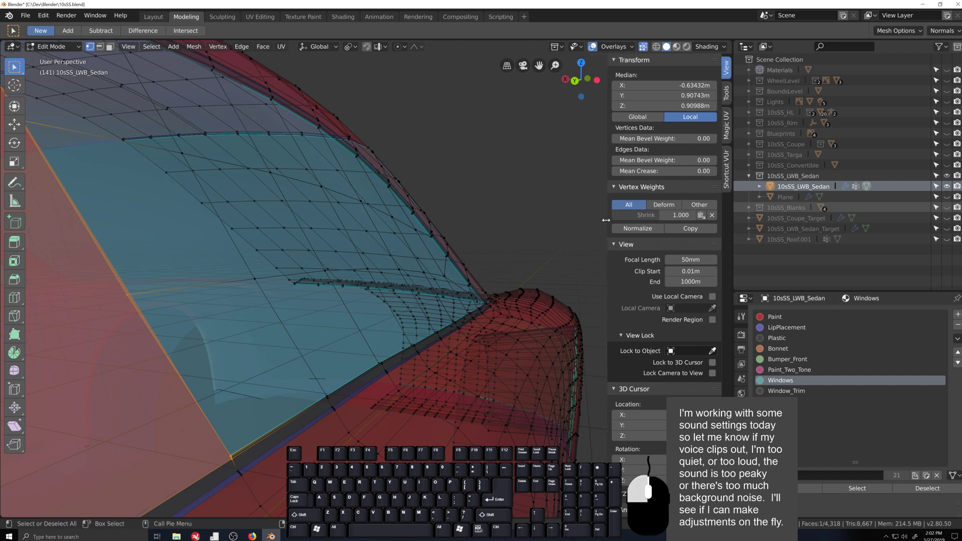
pyautogui.keyDown('shift'); pyautogui.moveTo(501, 226); pyautogui.dragTo(483, 232, button='middle'); pyautogui.keyUp('shift')
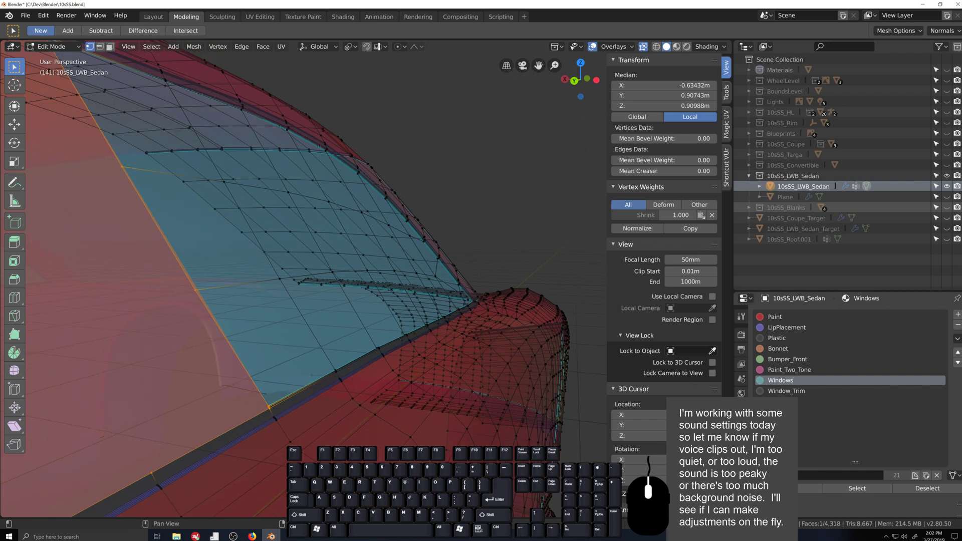
pyautogui.click(741, 426)
pyautogui.click(760, 348)
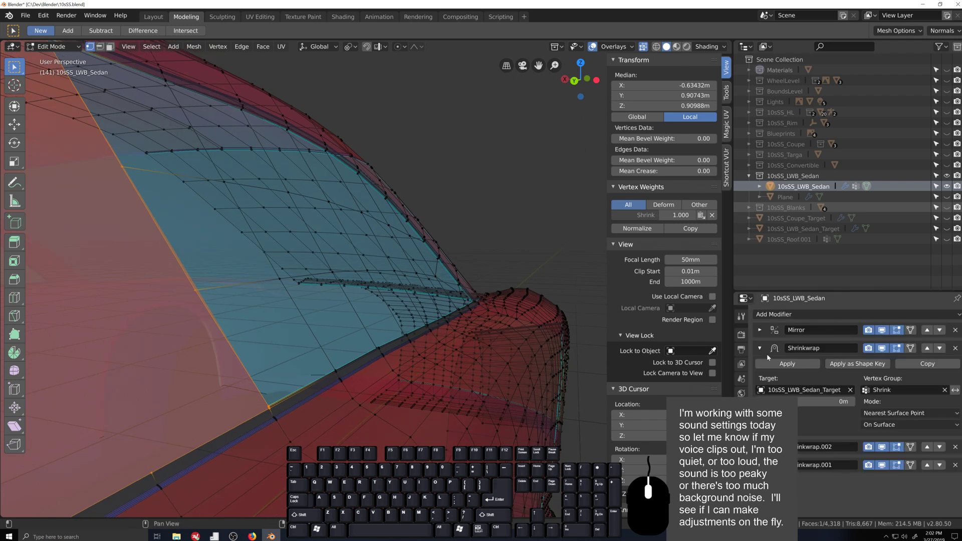
# - Collapse the Shrinkwrap modifier settings and make Shrink the active vertex group in the mesh data
pyautogui.click(787, 364)
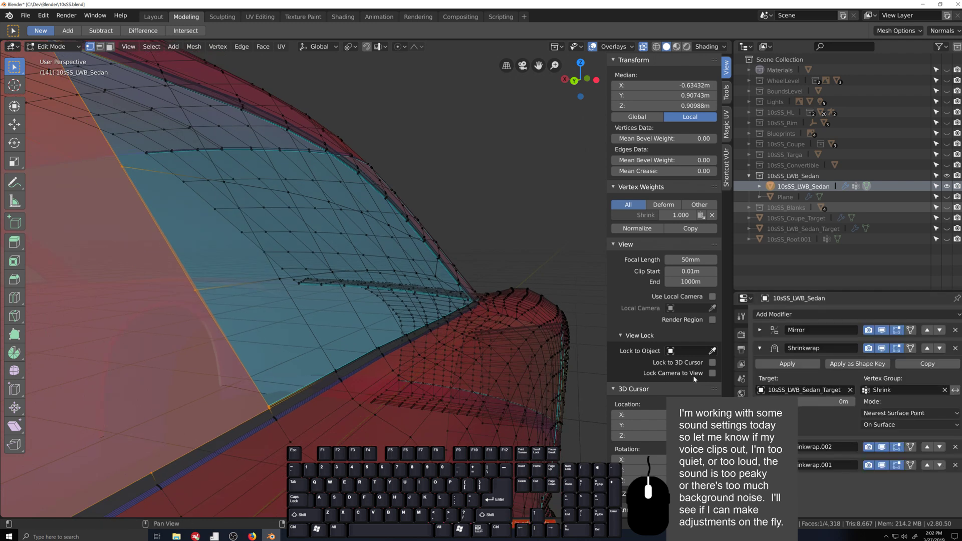
pyautogui.click(760, 348)
pyautogui.click(741, 483)
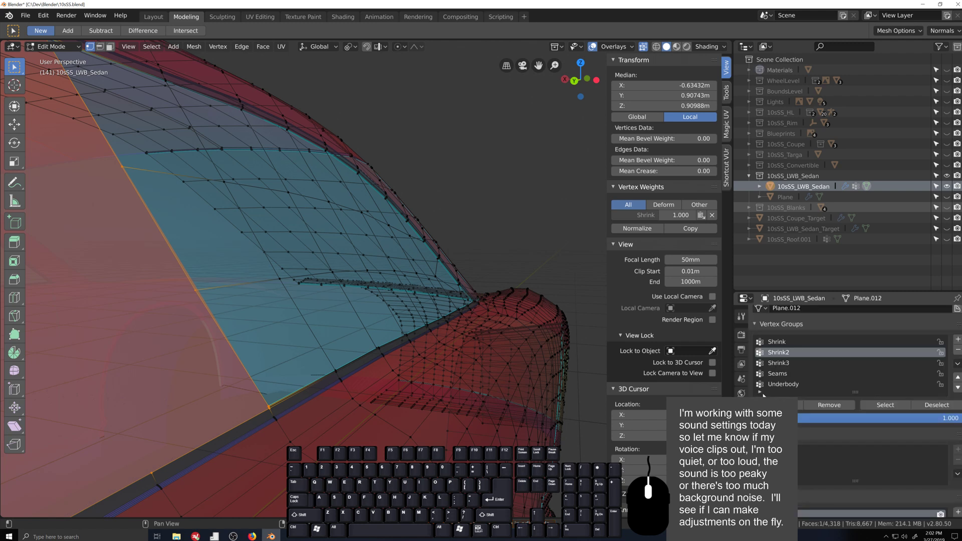
pyautogui.click(772, 343)
# - Examine the rear window opening and the vertex weights at the lower corner where its pane meets the adjoining glass
pyautogui.moveTo(300, 280); pyautogui.dragTo(240, 350, button='middle')
pyautogui.scroll(6, 468, 349)
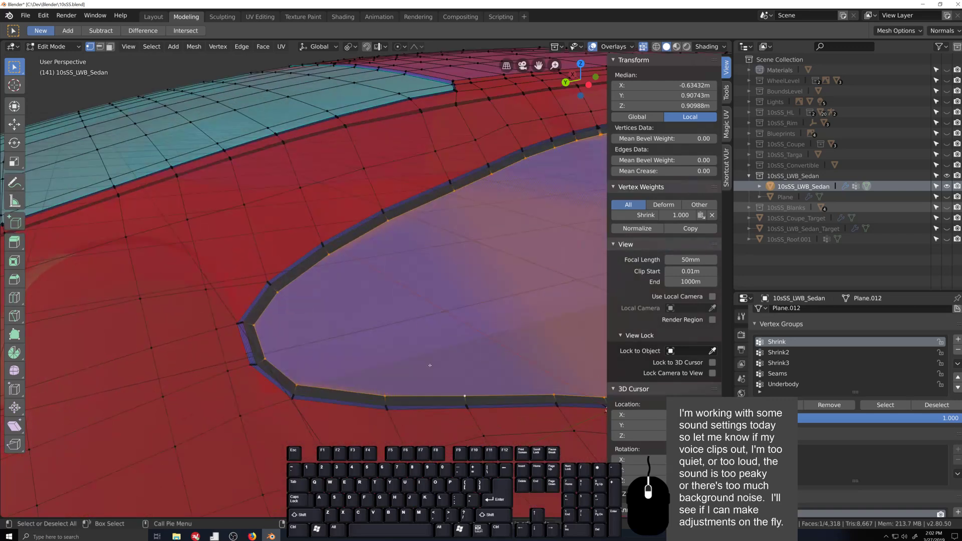
pyautogui.scroll(-5, 428, 361)
pyautogui.keyDown('shift'); pyautogui.moveTo(466, 320); pyautogui.dragTo(377, 295, button='middle'); pyautogui.keyUp('shift')
pyautogui.scroll(4, 344, 357)
pyautogui.scroll(2, 344, 356)
pyautogui.keyDown('shift'); pyautogui.rightClick(394, 414); pyautogui.keyUp('shift')
pyautogui.click(413, 353)
pyautogui.scroll(3, 375, 270)
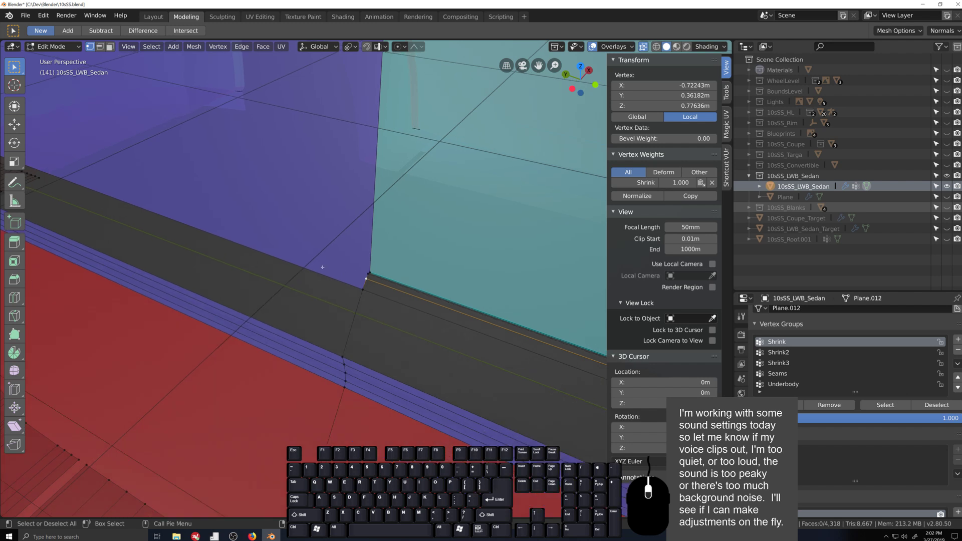
pyautogui.scroll(-3, 342, 254)
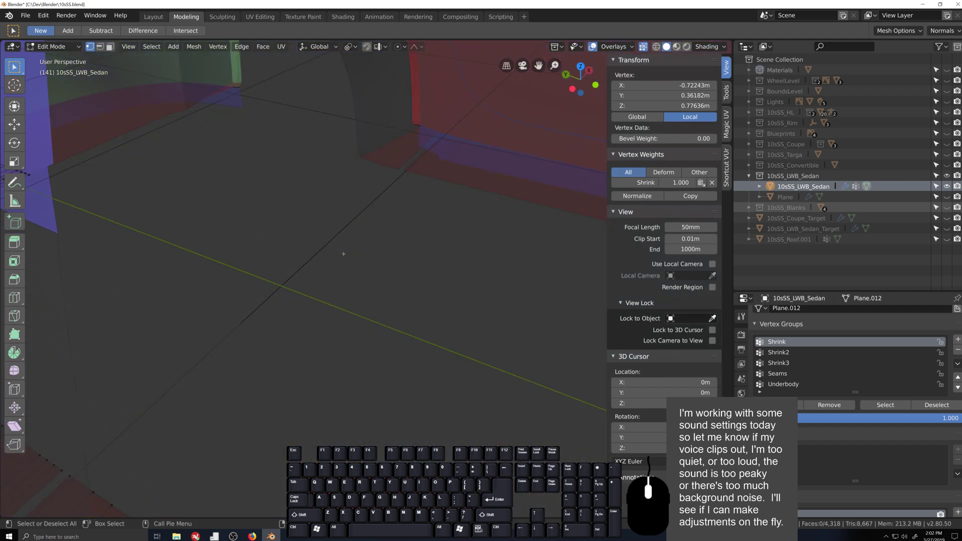
pyautogui.keyDown('shift'); pyautogui.moveTo(342, 254); pyautogui.dragTo(495, 353, button='middle'); pyautogui.keyUp('shift')
pyautogui.scroll(-3, 495, 353)
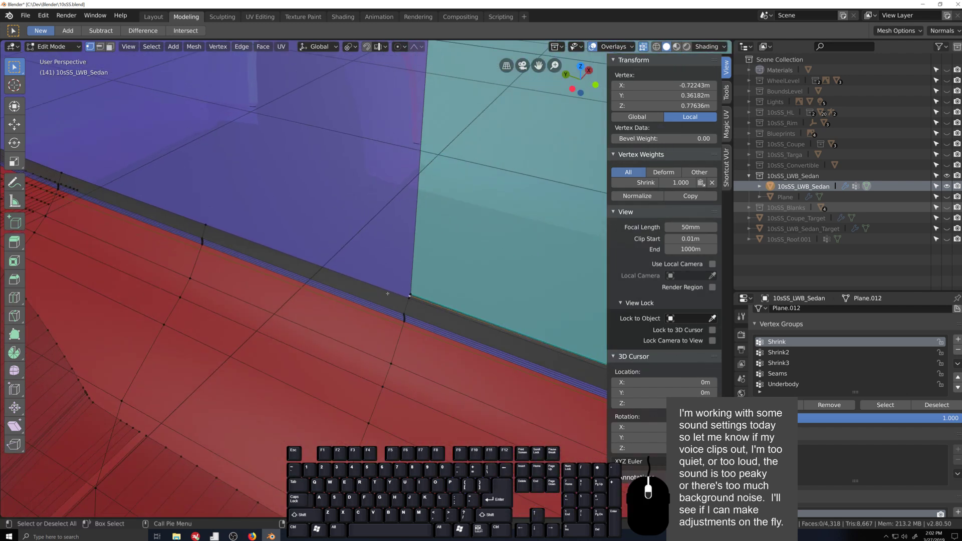
pyautogui.scroll(1, 383, 332)
# - Select the rear window's single pane face and inset it with a thickness of about 0.0025 m
pyautogui.press('3')
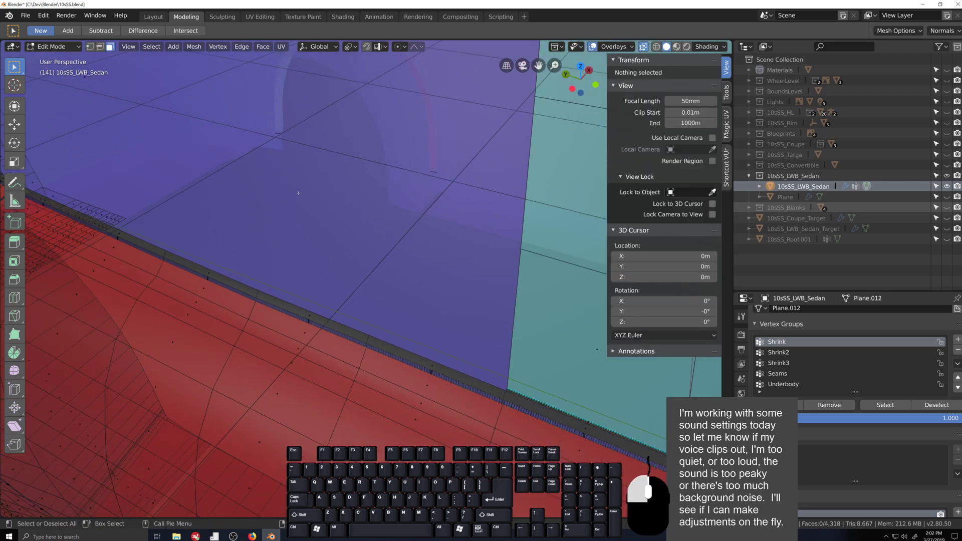
pyautogui.scroll(-5, 384, 331)
pyautogui.scroll(1, 259, 211)
pyautogui.click(259, 211)
pyautogui.scroll(2, 259, 211)
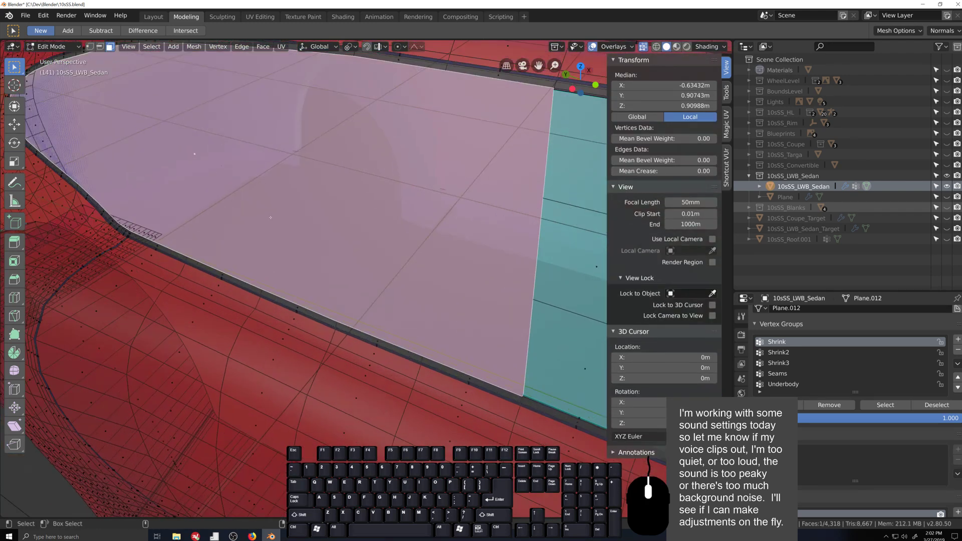
pyautogui.scroll(3, 353, 324)
pyautogui.scroll(4, 353, 324)
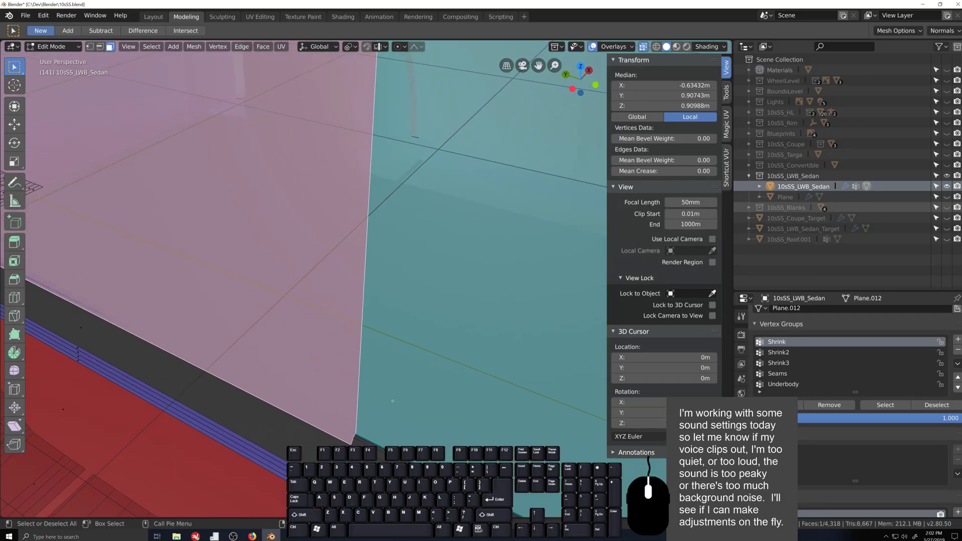
pyautogui.press('i')
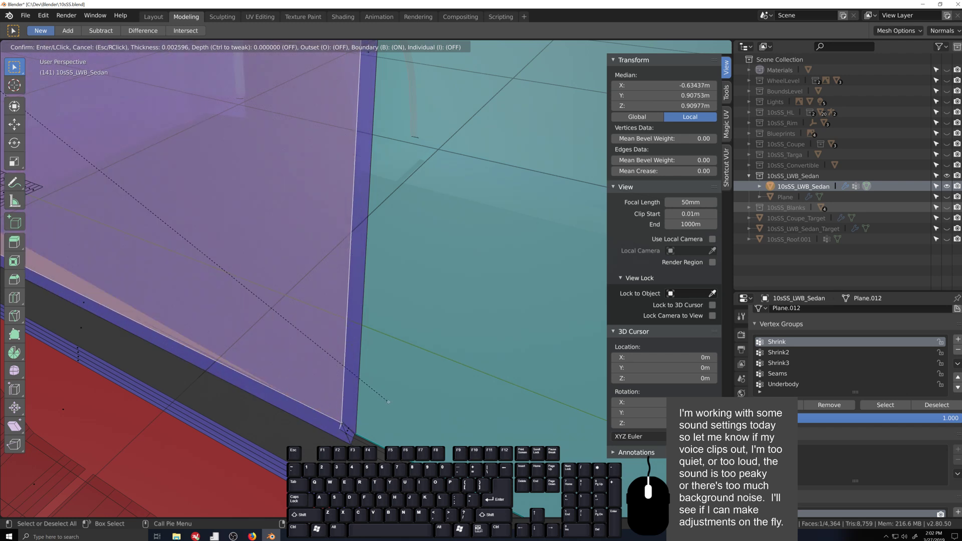
pyautogui.click(364, 409)
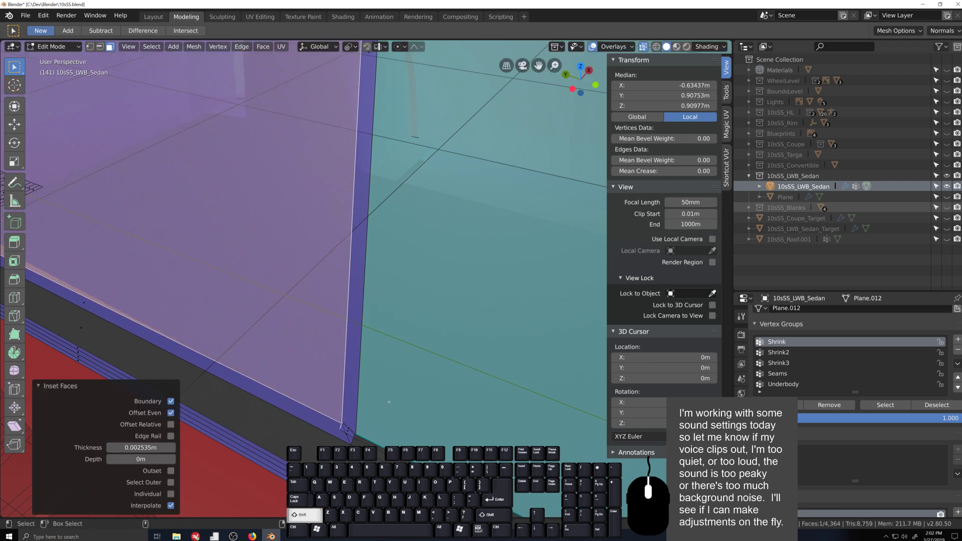
# - Merge the crowded vertices at the inset face's lower corner beside the adjoining glass at their center
pyautogui.click(339, 372)
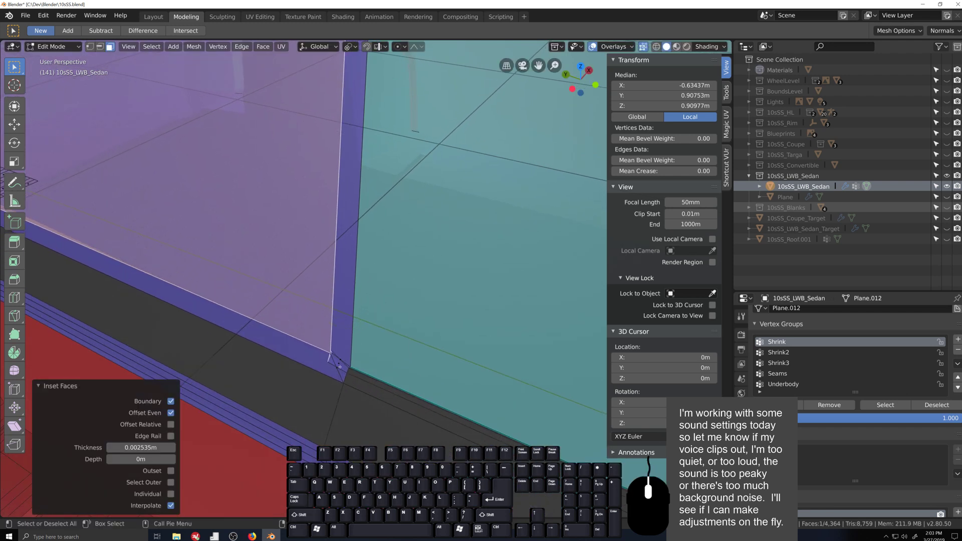
pyautogui.press('1')
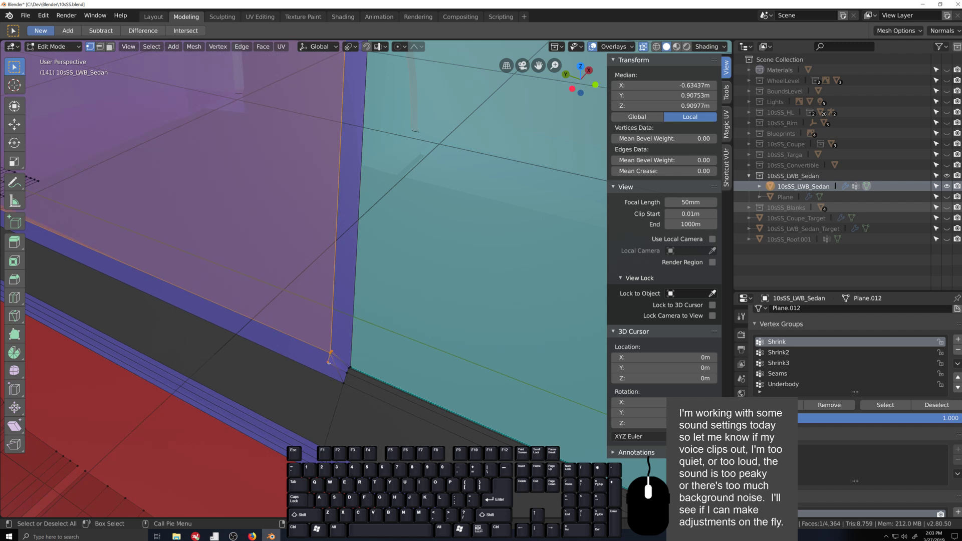
pyautogui.click(328, 362)
pyautogui.moveTo(329, 362); pyautogui.dragTo(340, 362, button='middle')
pyautogui.keyDown('shift'); pyautogui.click(320, 379); pyautogui.keyUp('shift')
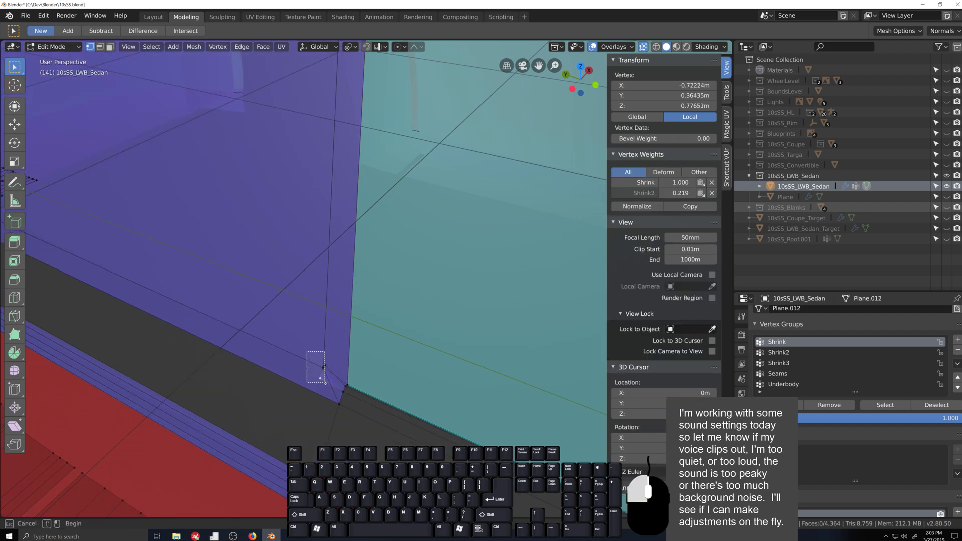
pyautogui.rightClick(324, 369)
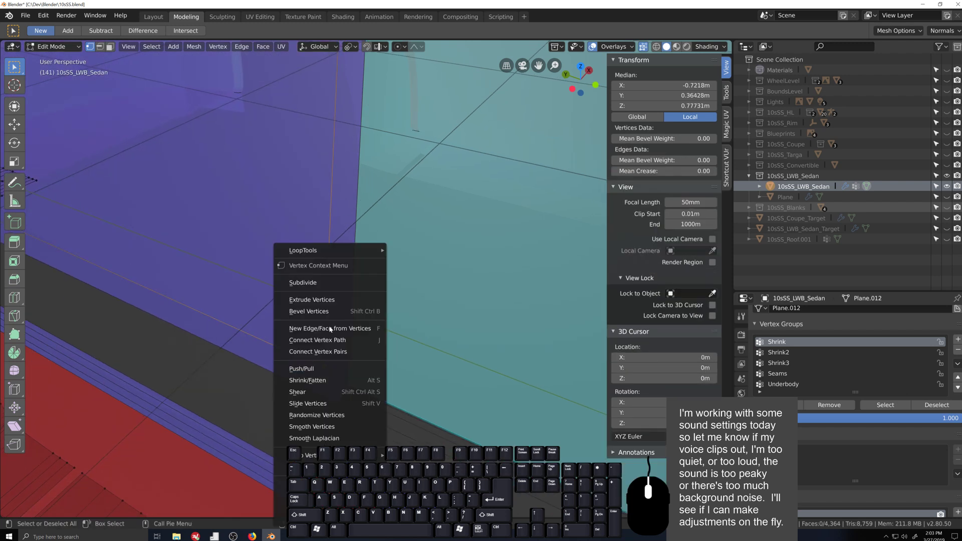
pyautogui.press('Escape')
pyautogui.hotkey('alt', 'm')
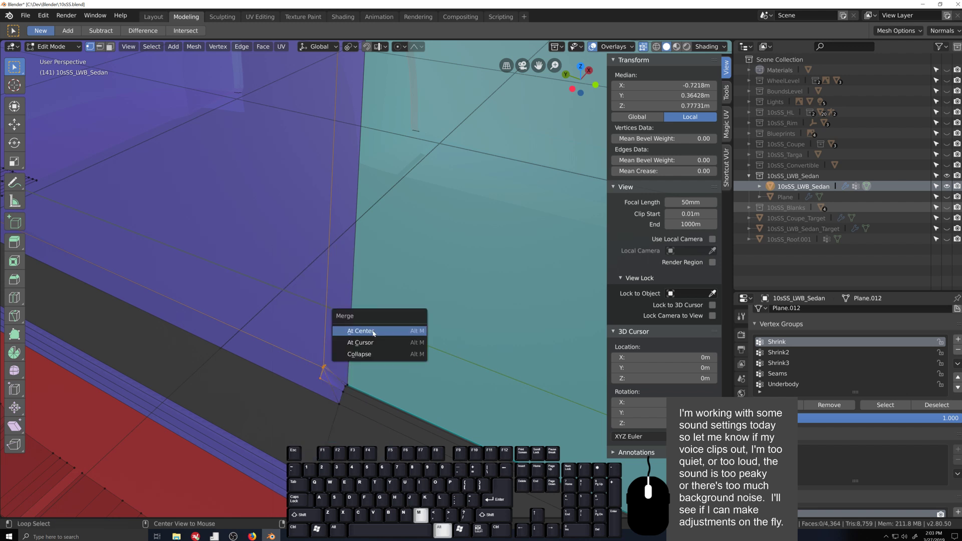
pyautogui.click(373, 332)
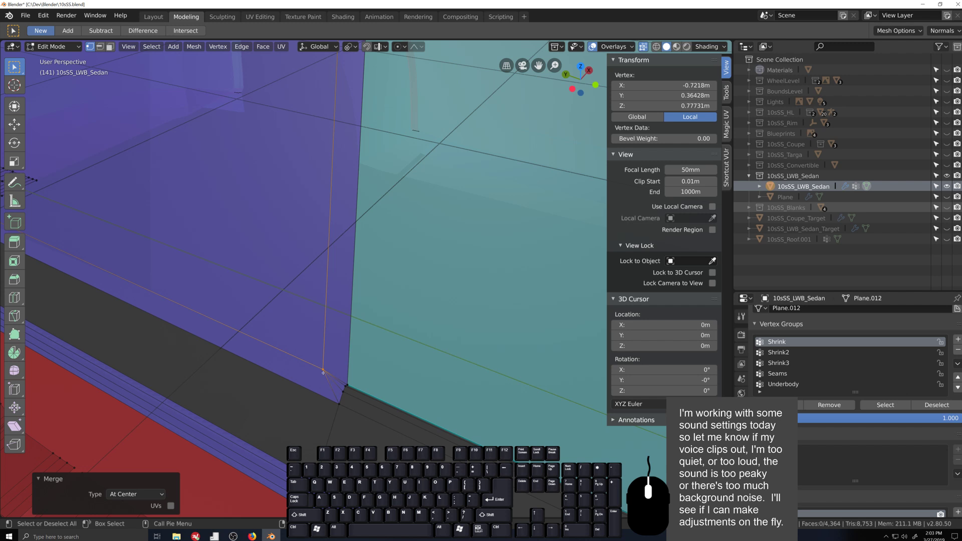
# - Merge the clustered vertices at the inset face's upper corner beside the adjoining glass at the last selected vertex
pyautogui.moveTo(323, 372); pyautogui.dragTo(273, 180, button='middle')
pyautogui.scroll(3, 487, 217)
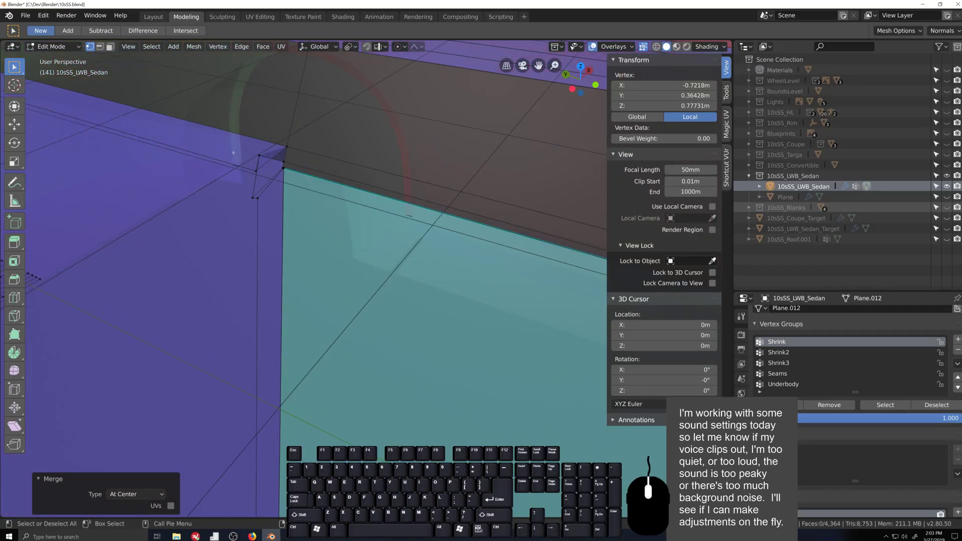
pyautogui.moveTo(233, 152); pyautogui.dragTo(267, 219)
pyautogui.keyDown('shift'); pyautogui.click(258, 173); pyautogui.keyUp('shift')
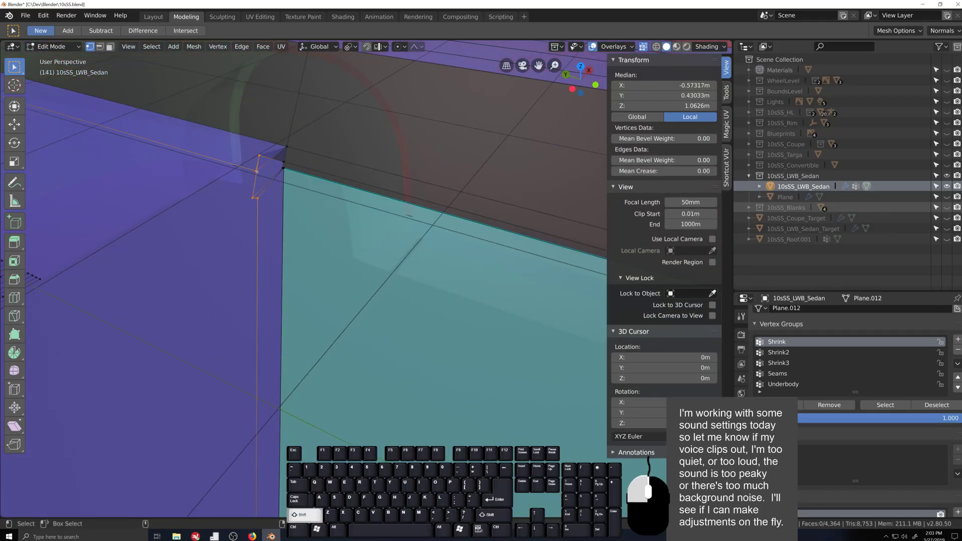
pyautogui.hotkey('alt', 'm')
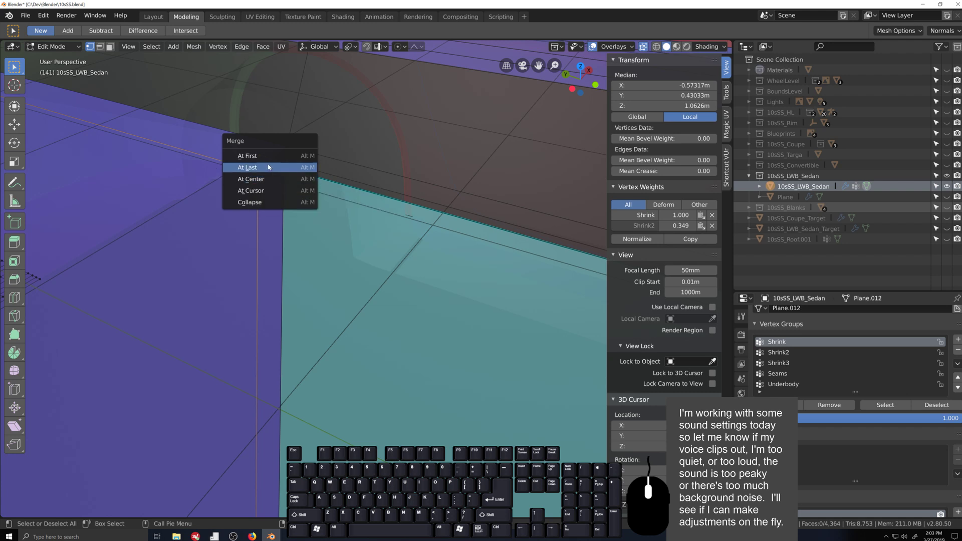
pyautogui.click(240, 170)
# - Add two evenly spaced loop cuts around the narrow inset border of the rear window pane
pyautogui.keyDown('shift'); pyautogui.moveTo(236, 214); pyautogui.dragTo(288, 321, button='middle'); pyautogui.keyUp('shift')
pyautogui.scroll(3, 271, 281)
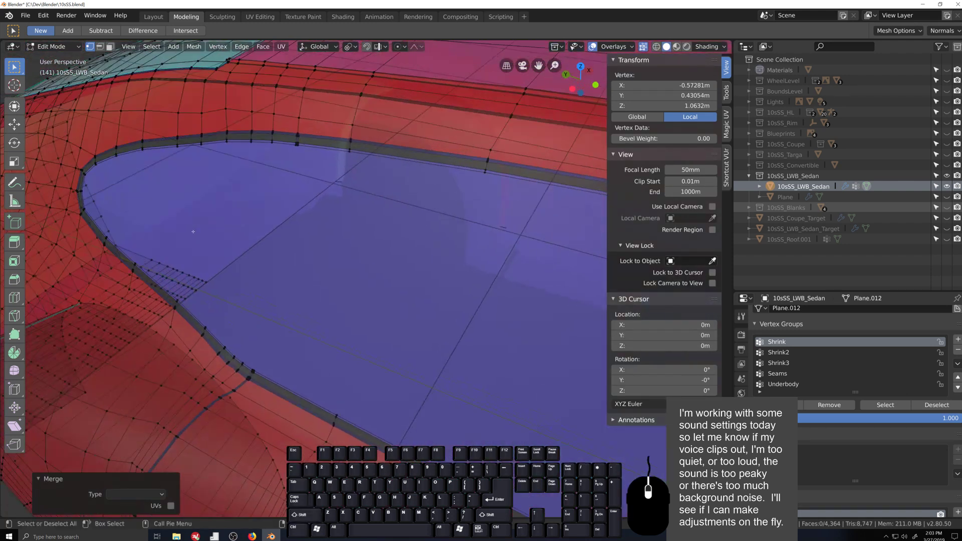
pyautogui.keyDown('shift'); pyautogui.moveTo(270, 270); pyautogui.dragTo(343, 272, button='middle'); pyautogui.keyUp('shift')
pyautogui.scroll(-4, 266, 275)
pyautogui.scroll(2, 174, 323)
pyautogui.scroll(4, 174, 323)
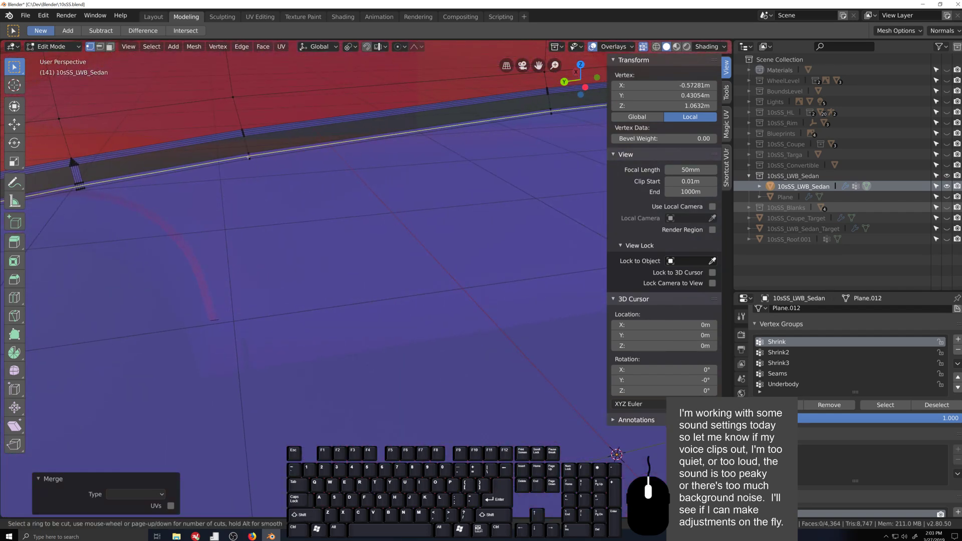
pyautogui.scroll(1, 249, 157)
pyautogui.click(249, 157)
pyautogui.scroll(-4, 472, 325)
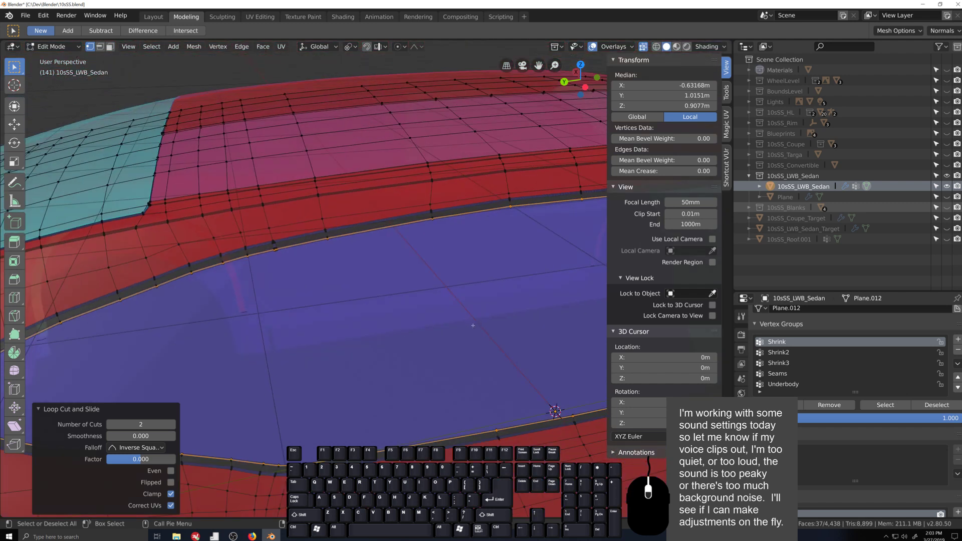
# - Select the innermost edge loop of the pane's inset border at the lower corner beside the adjoining glass
pyautogui.keyDown('shift'); pyautogui.moveTo(472, 325); pyautogui.dragTo(270, 307, button='middle'); pyautogui.keyUp('shift')
pyautogui.keyDown('shift'); pyautogui.moveTo(481, 416); pyautogui.dragTo(312, 343, button='middle'); pyautogui.keyUp('shift')
pyautogui.scroll(3, 313, 343)
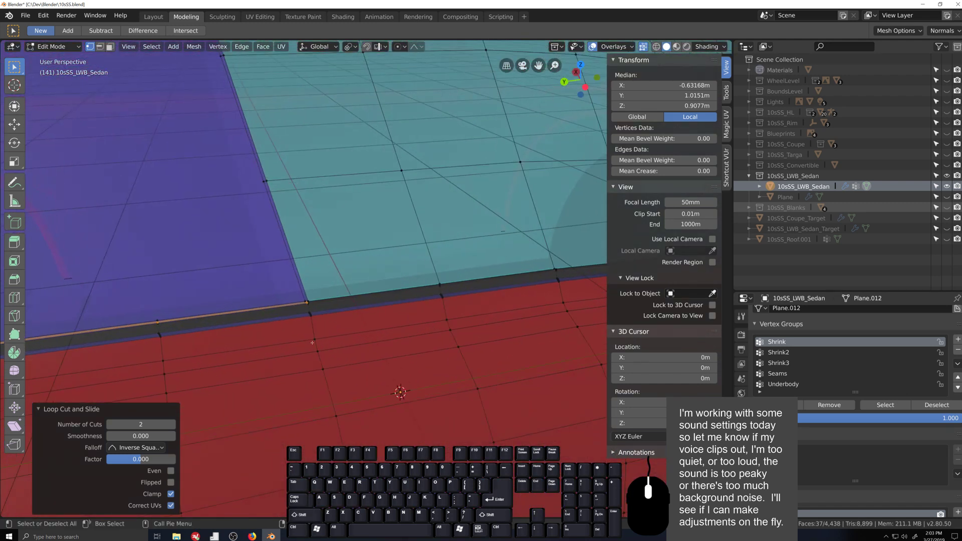
pyautogui.scroll(2, 312, 343)
pyautogui.click(270, 317)
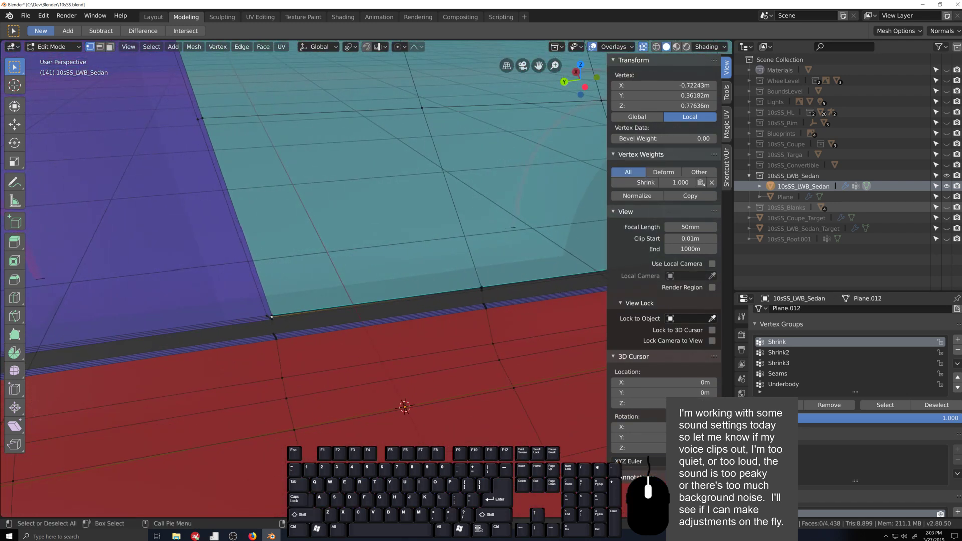
pyautogui.moveTo(270, 317); pyautogui.dragTo(398, 309, button='middle')
pyautogui.keyDown('alt'); pyautogui.click(274, 293); pyautogui.keyUp('alt')
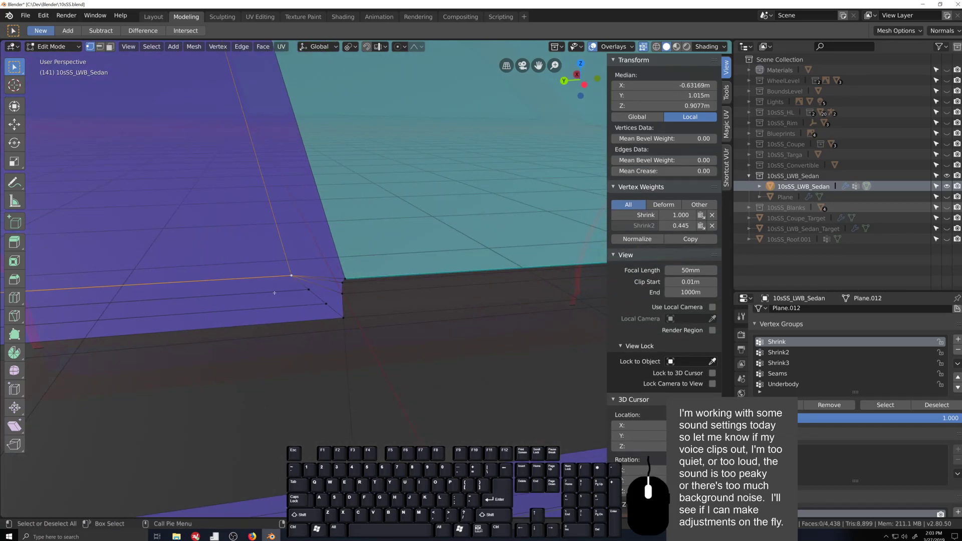
pyautogui.press('g')
pyautogui.press('g')
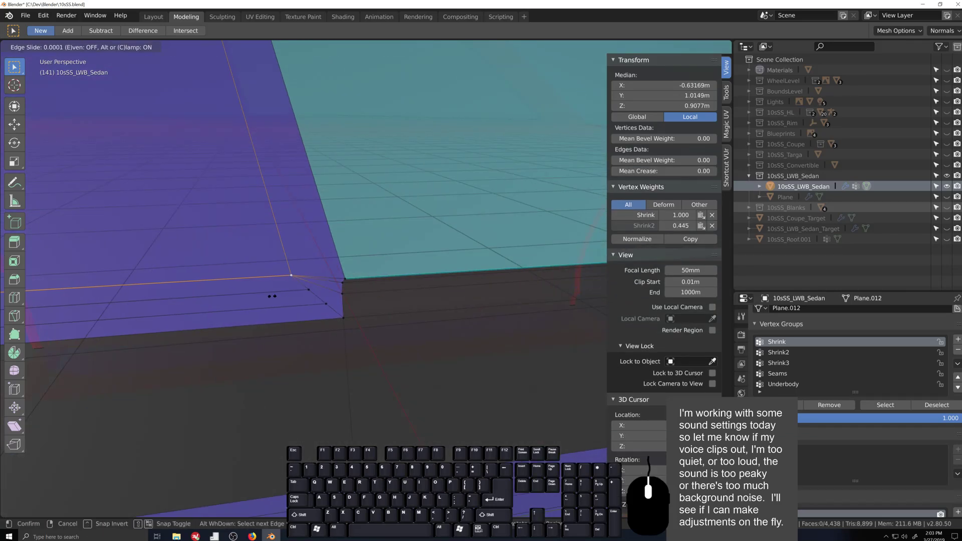
pyautogui.rightClick(228, 251)
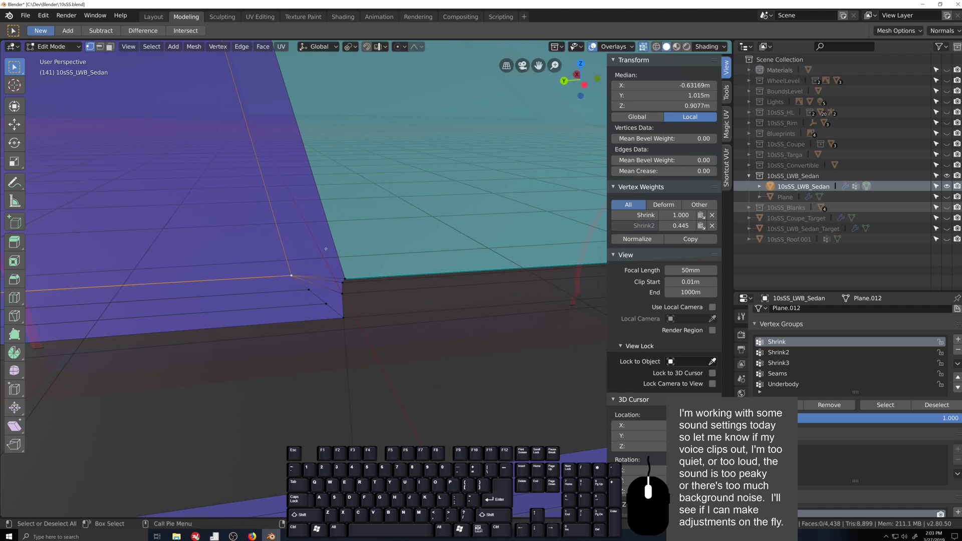
# - Edge-slide the innermost border loop outward by a factor of -0.367 and check the pane in Object Mode
pyautogui.press('g')
pyautogui.press('g')
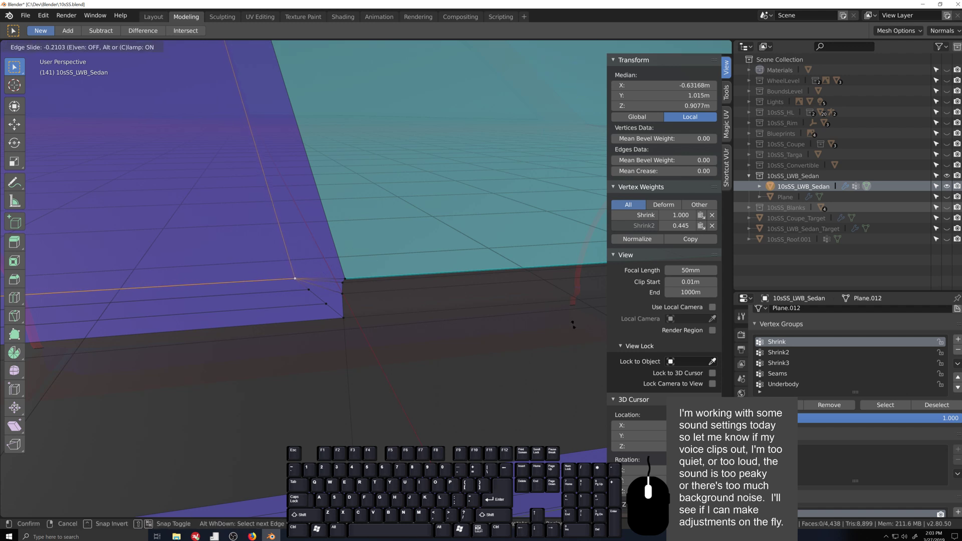
pyautogui.click(268, 304)
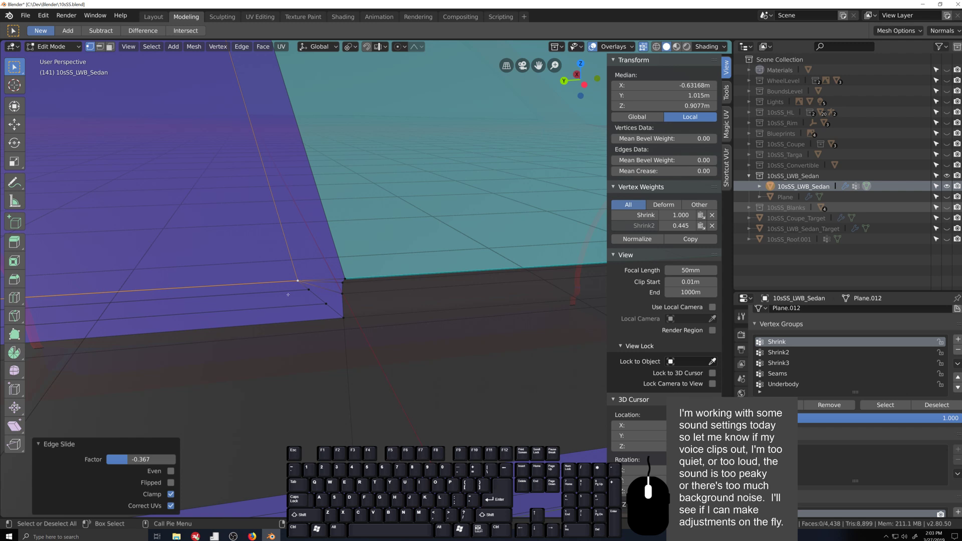
pyautogui.press('alt')
pyautogui.moveTo(268, 290); pyautogui.dragTo(330, 329, button='middle')
pyautogui.press('Tab')
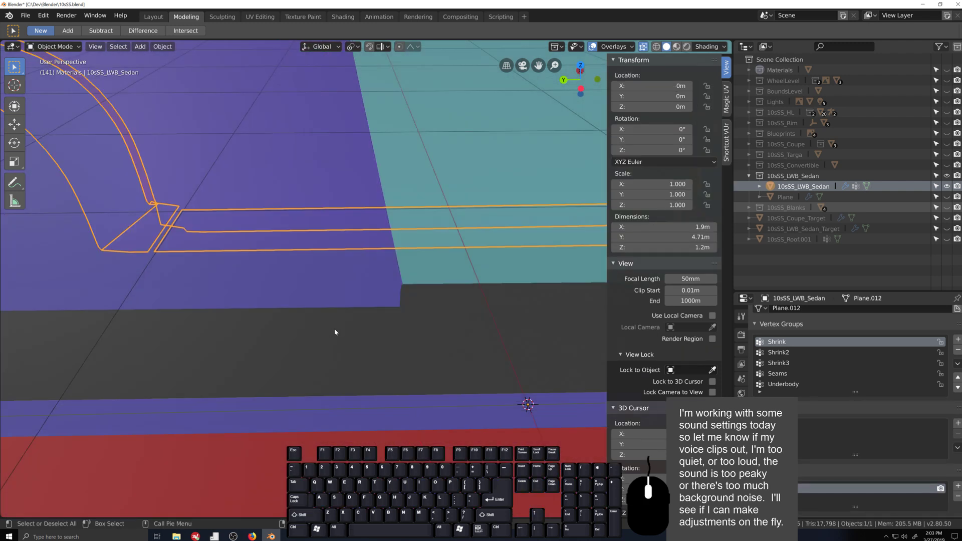
pyautogui.press('Tab')
# - Edge-slide the inner of the two cut loops toward the innermost border loop by a factor of about -0.47
pyautogui.keyDown('alt'); pyautogui.click(373, 290); pyautogui.keyUp('alt')
pyautogui.scroll(4, 391, 335)
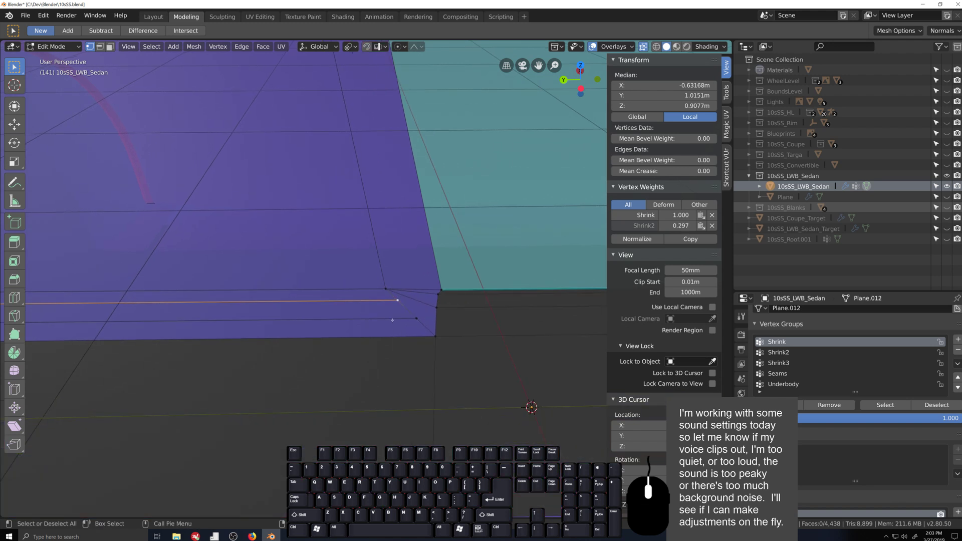
pyautogui.press('g')
pyautogui.press('g')
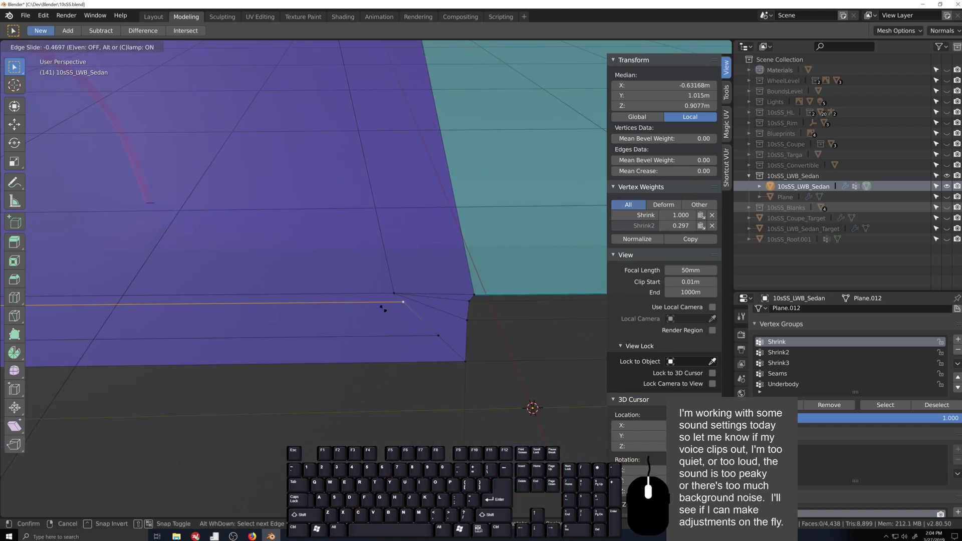
pyautogui.click(384, 309)
# - Edge-slide the outer of the two cut loops toward the inner one by a factor of about -0.417
pyautogui.keyDown('alt'); pyautogui.click(391, 336); pyautogui.keyUp('alt')
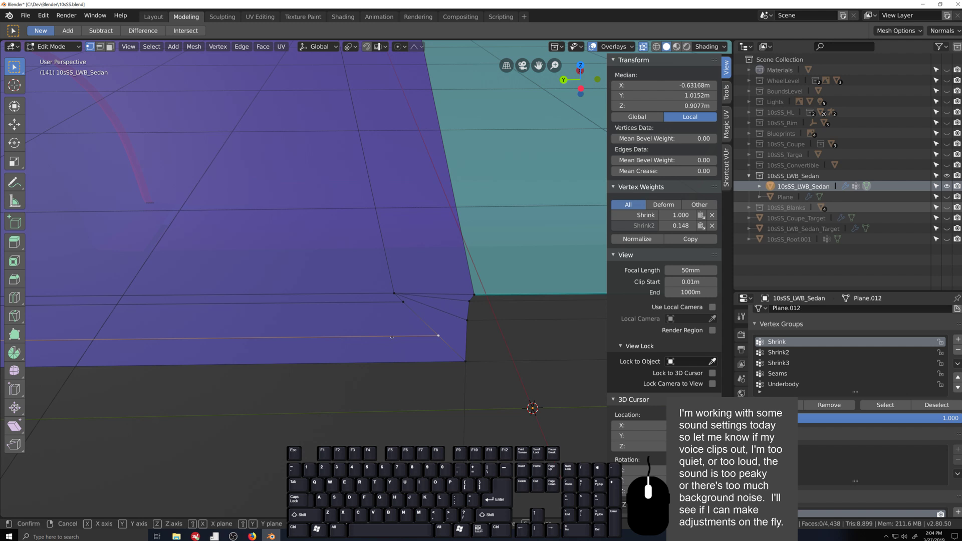
pyautogui.press('g')
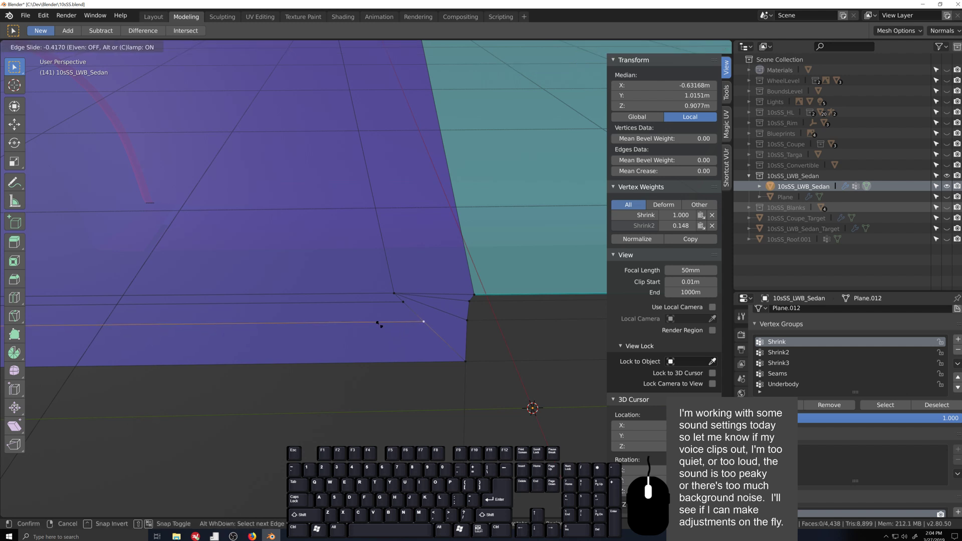
pyautogui.click(378, 323)
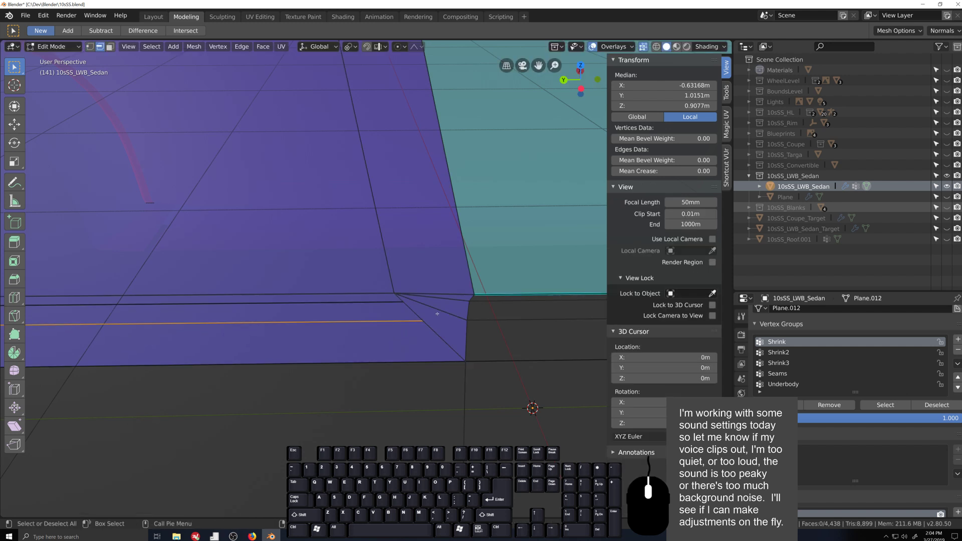
# - Dissolve the two slanted edges fanning from the innermost border corner to the side edge at the pane's lower corner
pyautogui.keyDown('alt'); pyautogui.click(443, 300); pyautogui.keyUp('alt')
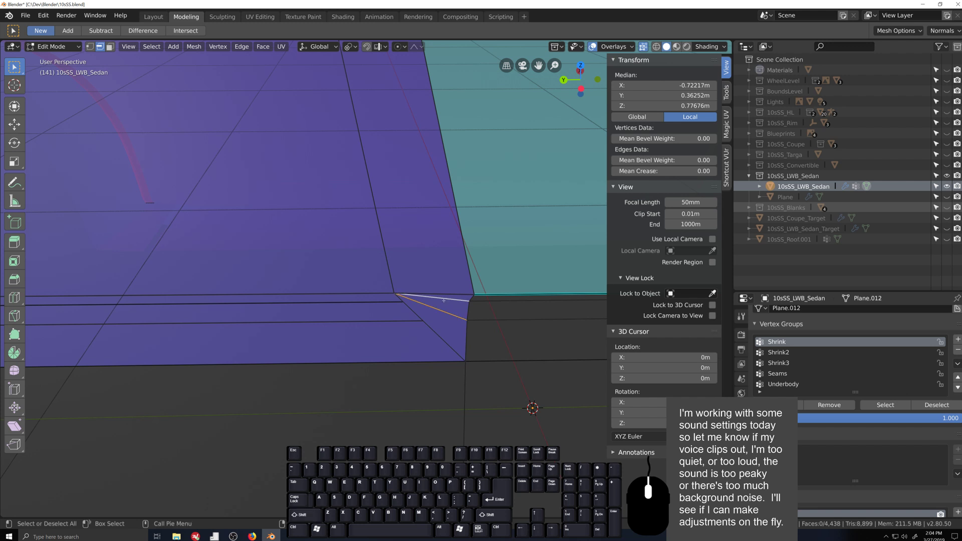
pyautogui.press('x')
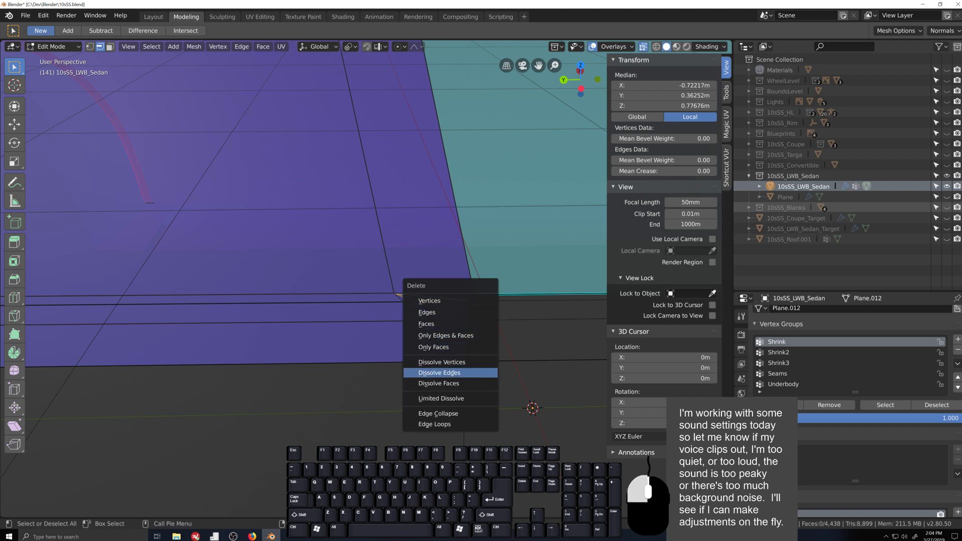
pyautogui.click(452, 373)
# - Connect the end vertices of both cut loops at the lower corner to their matching vertices on the pane's side edge
pyautogui.press('1')
pyautogui.click(403, 302)
pyautogui.keyDown('shift'); pyautogui.click(470, 302); pyautogui.keyUp('shift')
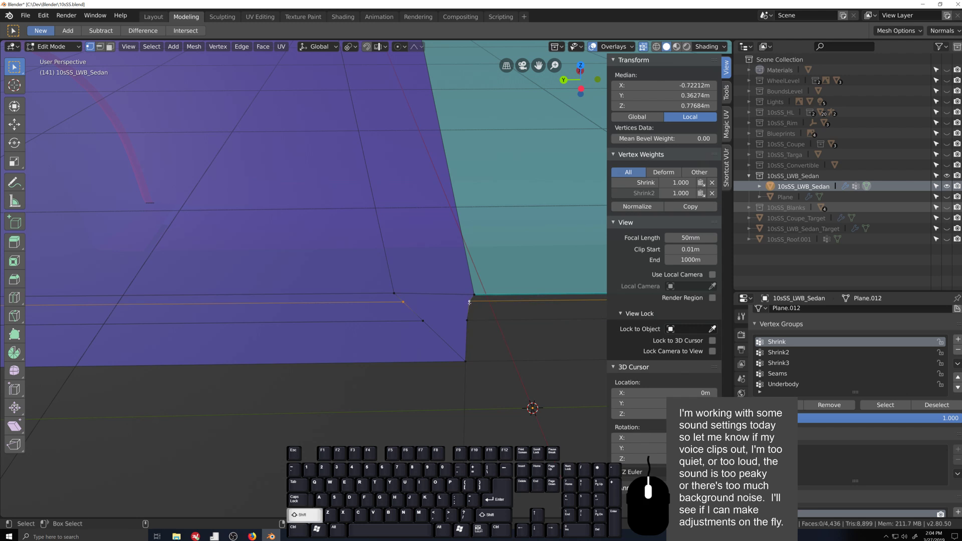
pyautogui.press('j')
pyautogui.click(466, 321)
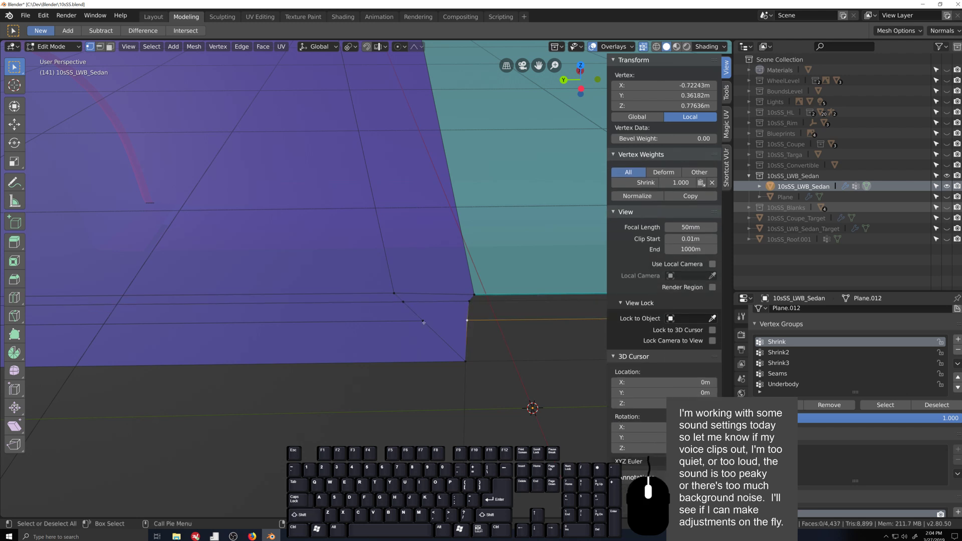
pyautogui.keyDown('shift'); pyautogui.click(423, 322); pyautogui.keyUp('shift')
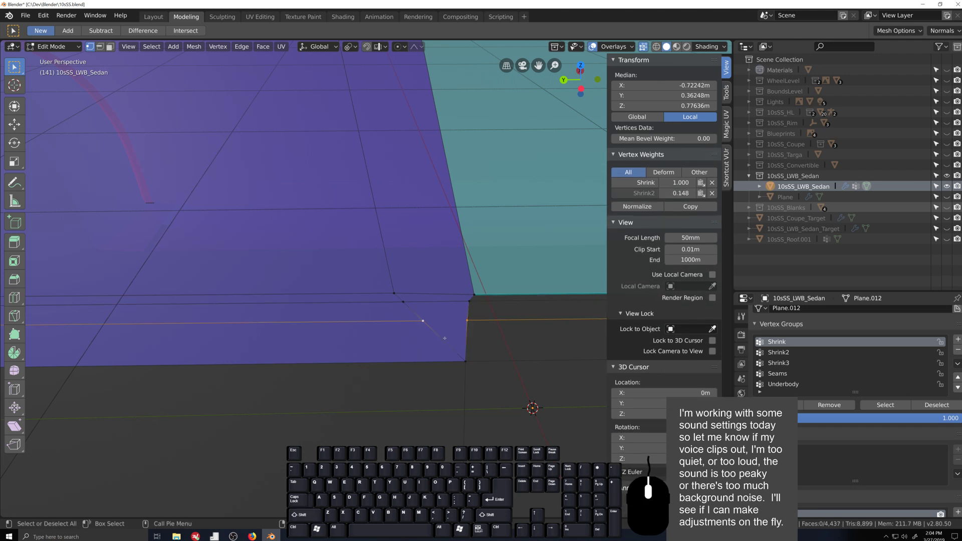
pyautogui.press('j')
# - Turn on AutoMerge Editing and edge-slide the inset border's lower corner vertices fully onto the pane's side edge with a factor of 1.000
pyautogui.scroll(-5, 414, 315)
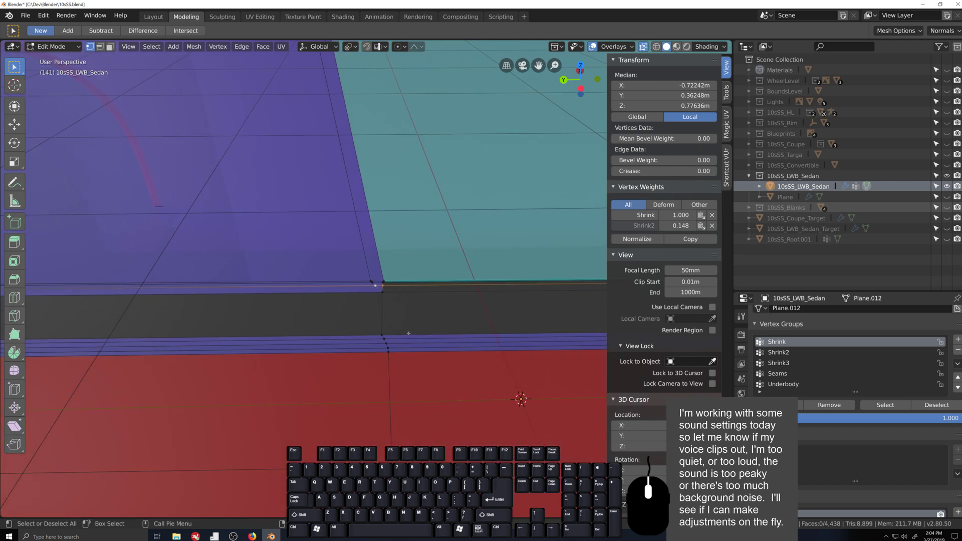
pyautogui.scroll(3, 409, 333)
pyautogui.hotkey('shift', '`')
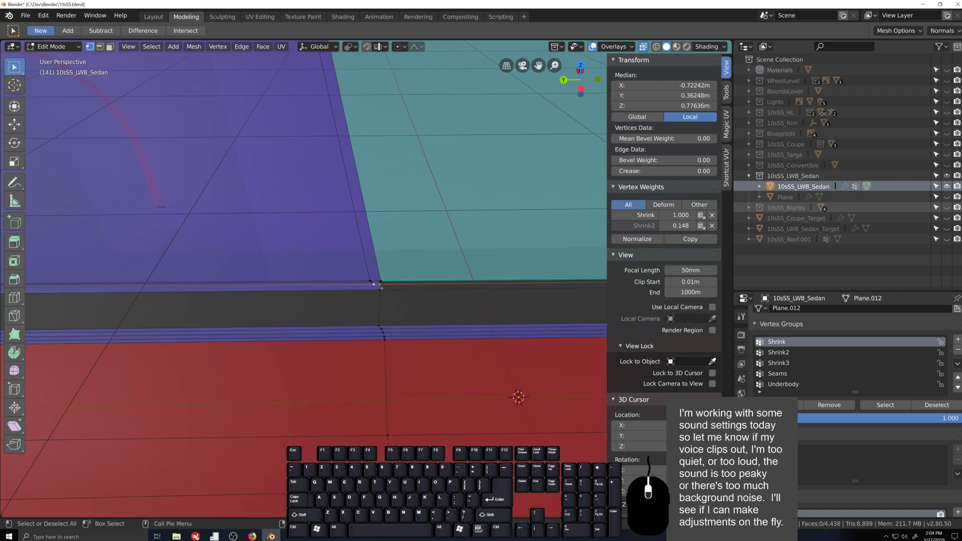
pyautogui.keyDown('shift'); pyautogui.moveTo(385, 283); pyautogui.dragTo(408, 367, button='middle'); pyautogui.keyUp('shift')
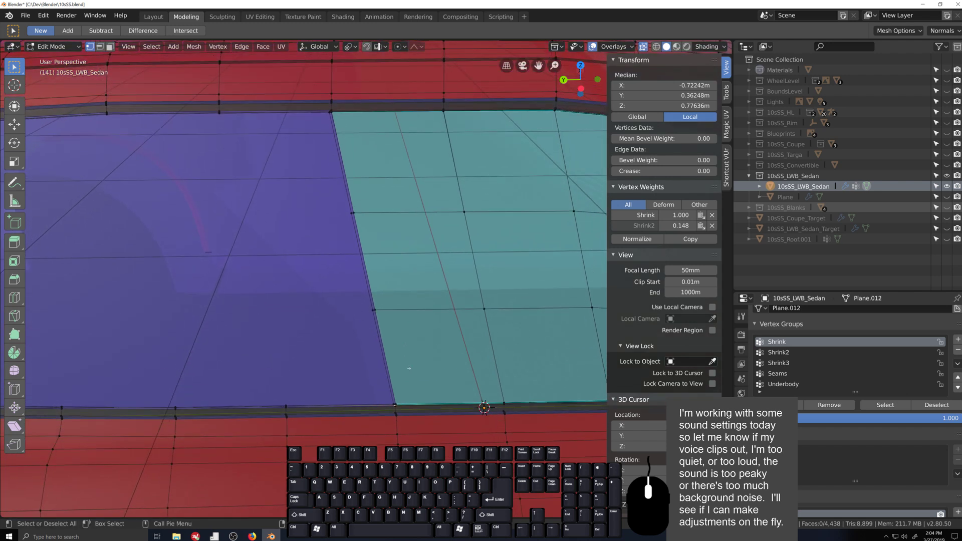
pyautogui.scroll(-4, 407, 368)
pyautogui.hotkey('shift', '`')
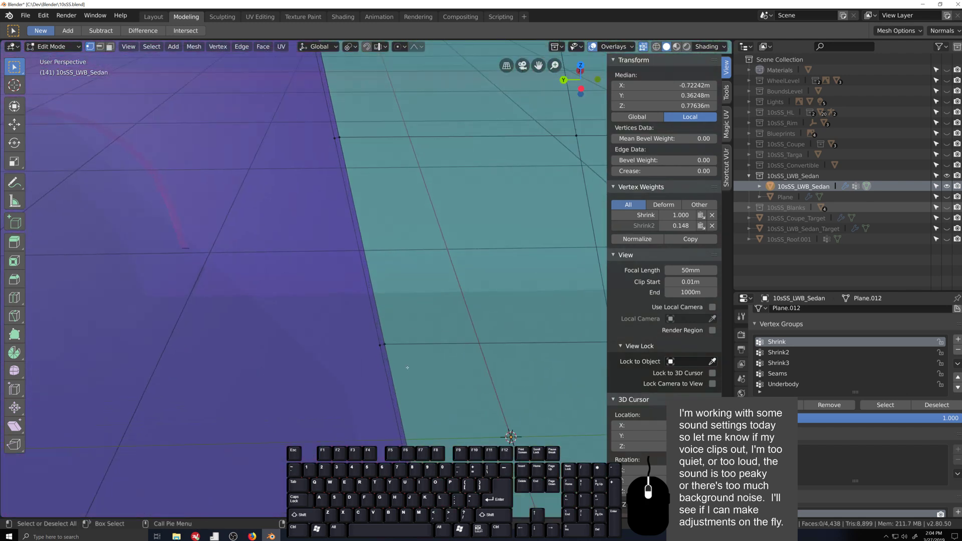
pyautogui.hotkey('shift', '`')
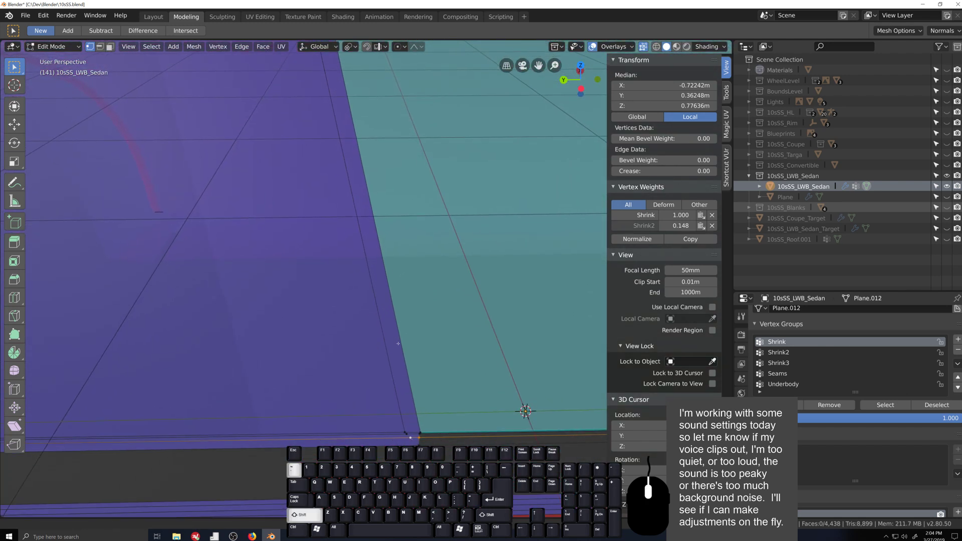
pyautogui.moveTo(393, 417); pyautogui.dragTo(413, 445)
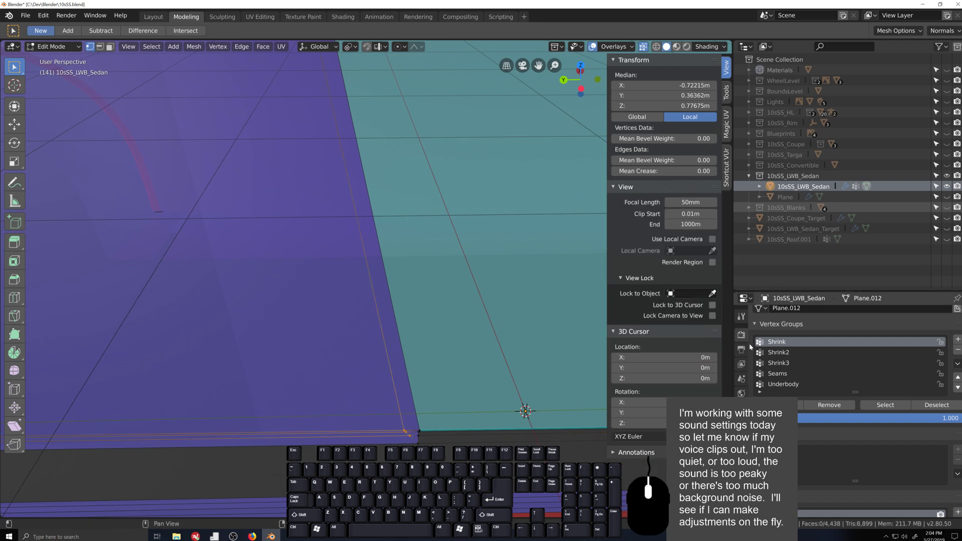
pyautogui.click(740, 317)
pyautogui.click(958, 389)
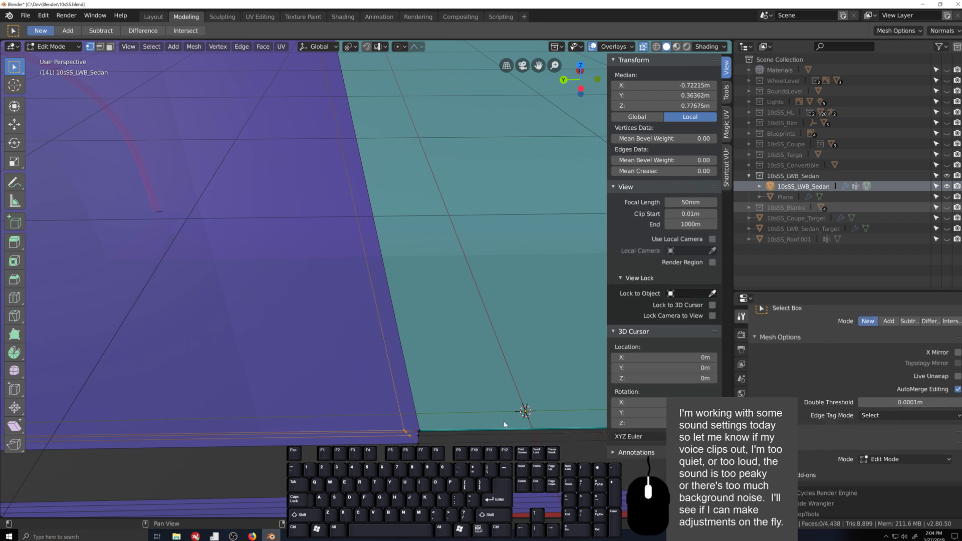
pyautogui.press('g')
pyautogui.press('g')
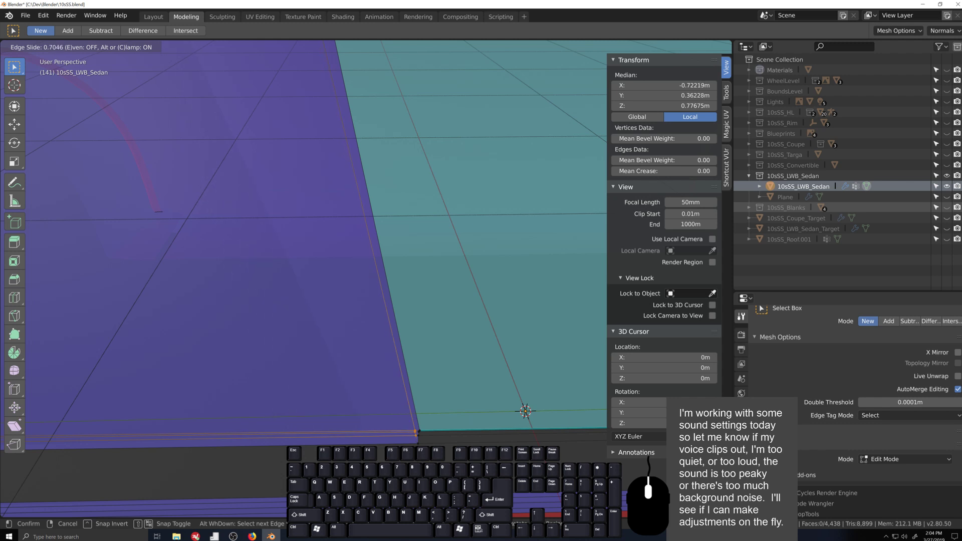
pyautogui.click(247, 386)
# - Vertex-slide the next two inset border vertices up the pane's side onto the edge beside the adjoining glass, each with a factor of 1.000
pyautogui.hotkey('shift', '`')
pyautogui.click(428, 364)
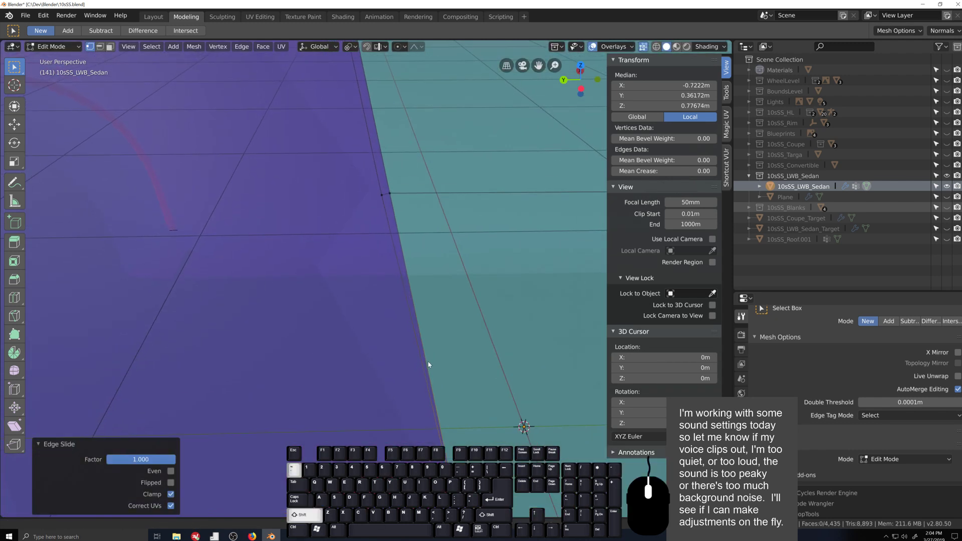
pyautogui.click(388, 211)
pyautogui.press('g')
pyautogui.press('g')
pyautogui.click(410, 133)
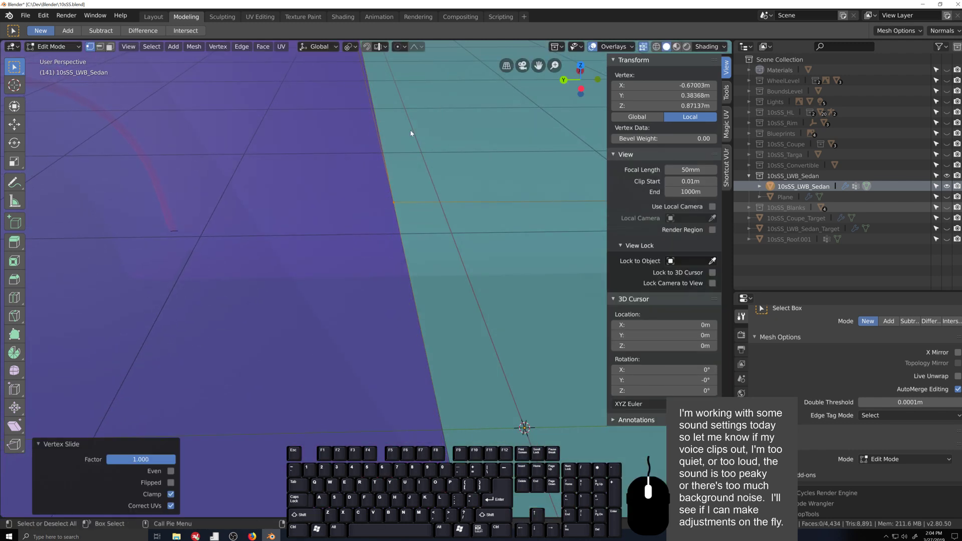
pyautogui.scroll(-3, 436, 230)
pyautogui.click(371, 265)
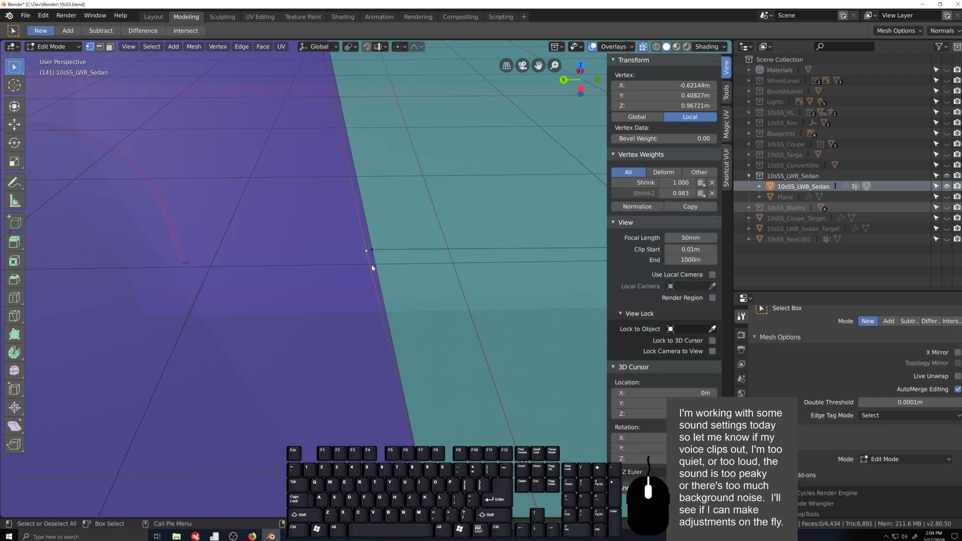
pyautogui.press('g')
pyautogui.press('g')
pyautogui.click(382, 202)
# - Move the vertex at the pane's upper corner beside the adjoining glass by -0.00166 m along the global X axis
pyautogui.scroll(3, 388, 240)
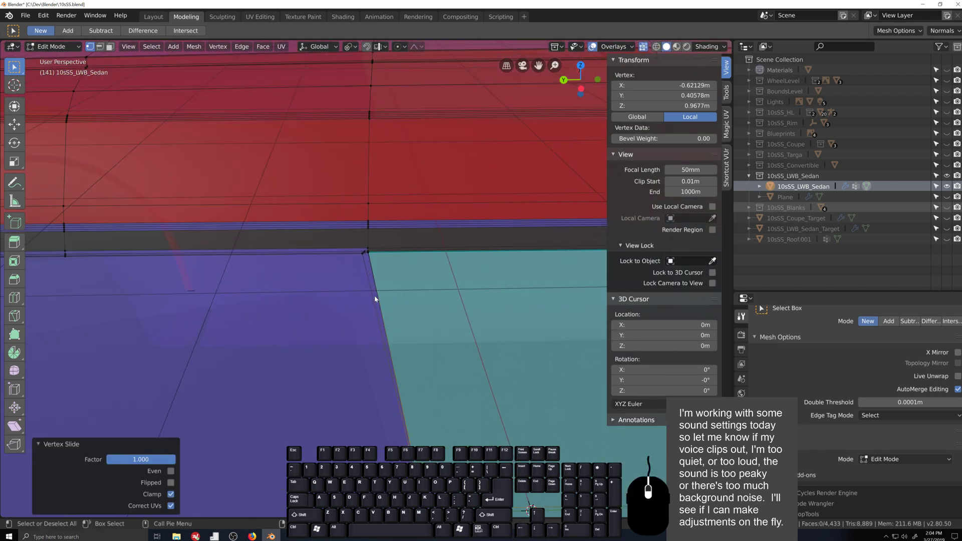
pyautogui.moveTo(374, 299); pyautogui.dragTo(411, 327, button='middle')
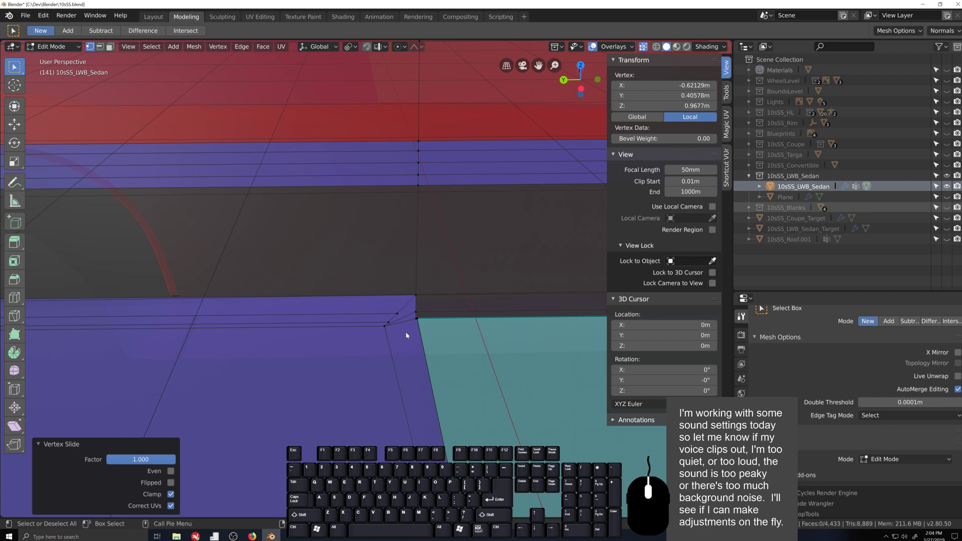
pyautogui.keyDown('shift'); pyautogui.click(397, 314); pyautogui.keyUp('shift')
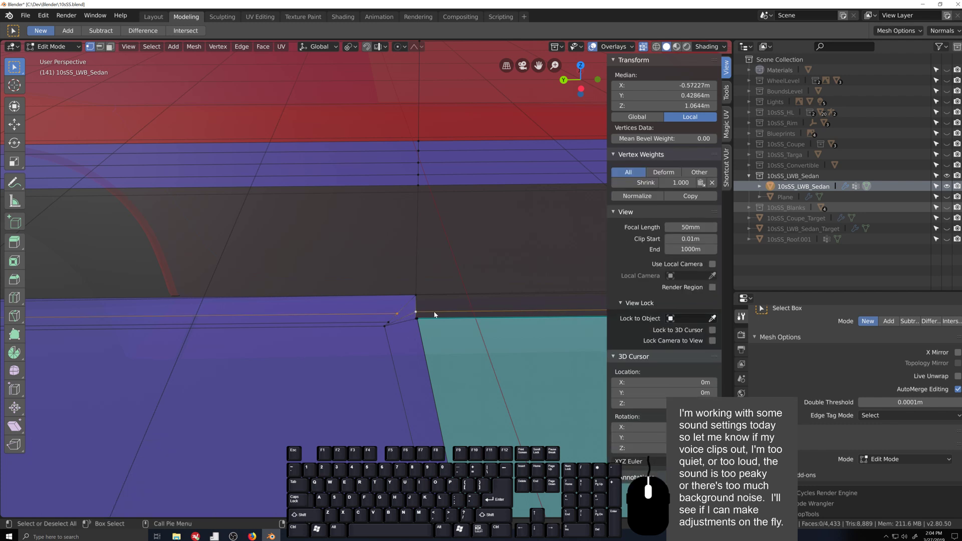
pyautogui.moveTo(415, 315); pyautogui.dragTo(398, 253, button='middle')
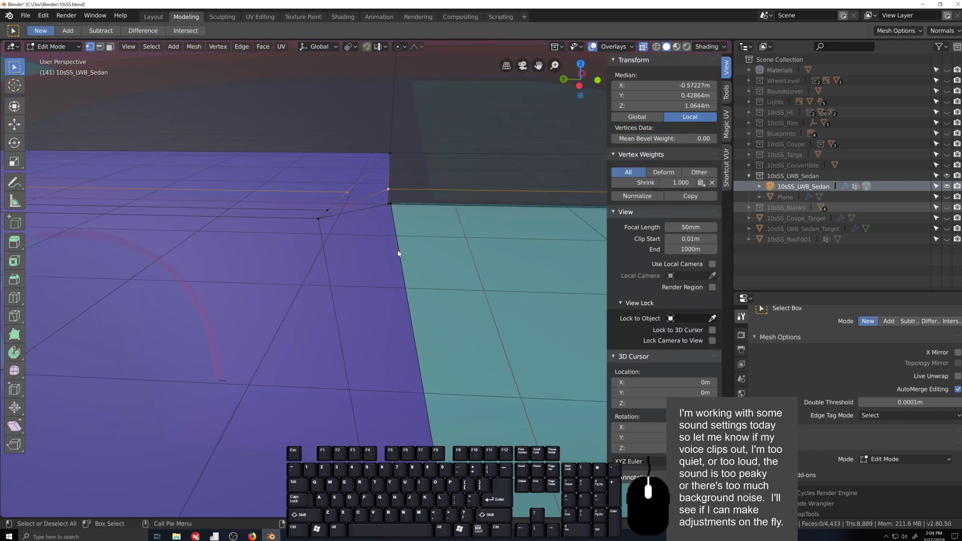
pyautogui.click(393, 206)
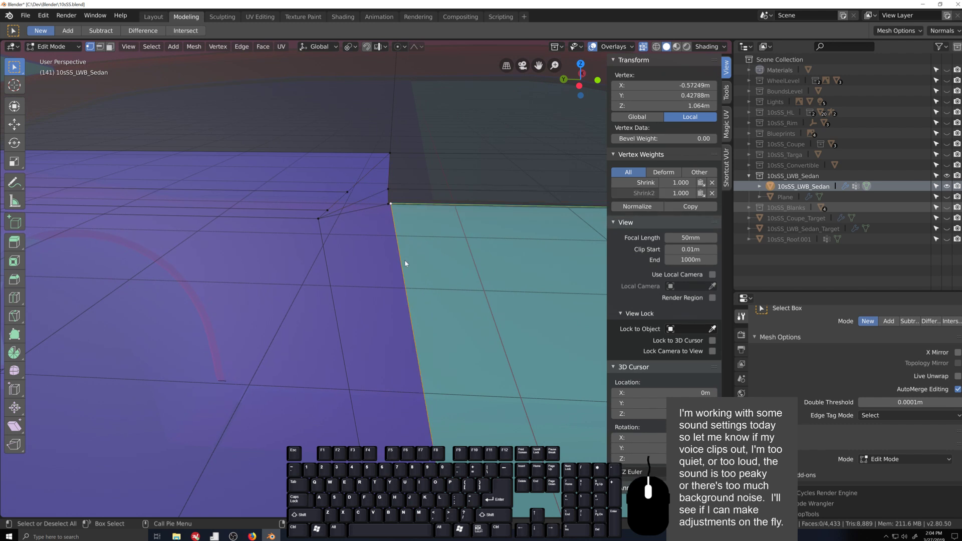
pyautogui.press('g')
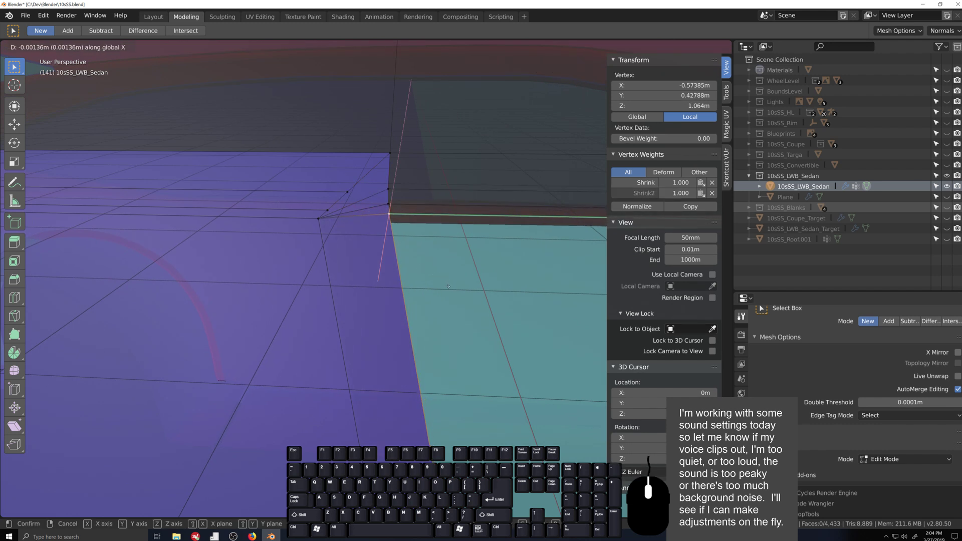
pyautogui.click(450, 293)
# - Shift the same upper corner vertex back by 0.00251 m along the global X axis
pyautogui.moveTo(426, 298); pyautogui.dragTo(365, 311, button='middle')
pyautogui.scroll(-4, 235, 284)
pyautogui.hotkey('shift', '`')
pyautogui.keyDown('shift'); pyautogui.moveTo(234, 284); pyautogui.dragTo(307, 292, button='middle'); pyautogui.keyUp('shift')
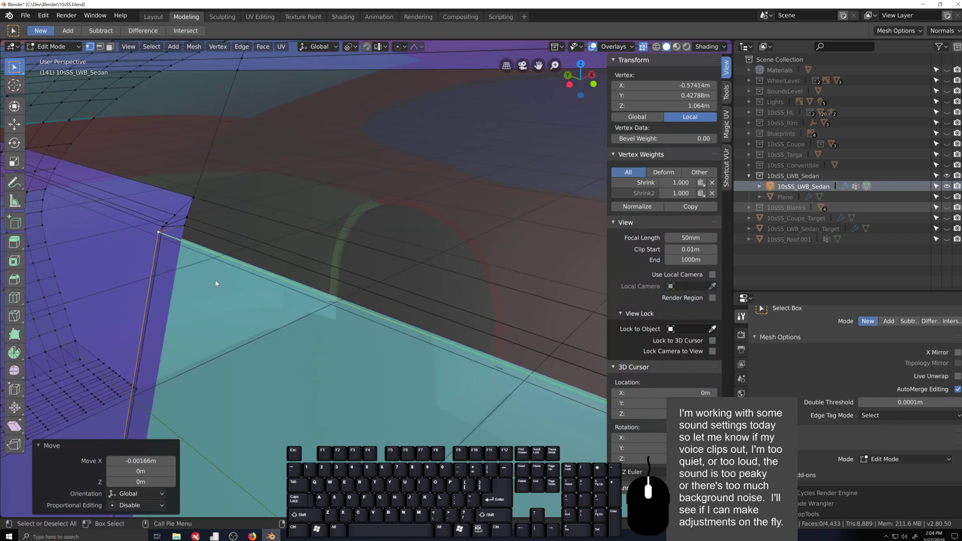
pyautogui.press('g')
pyautogui.press('x')
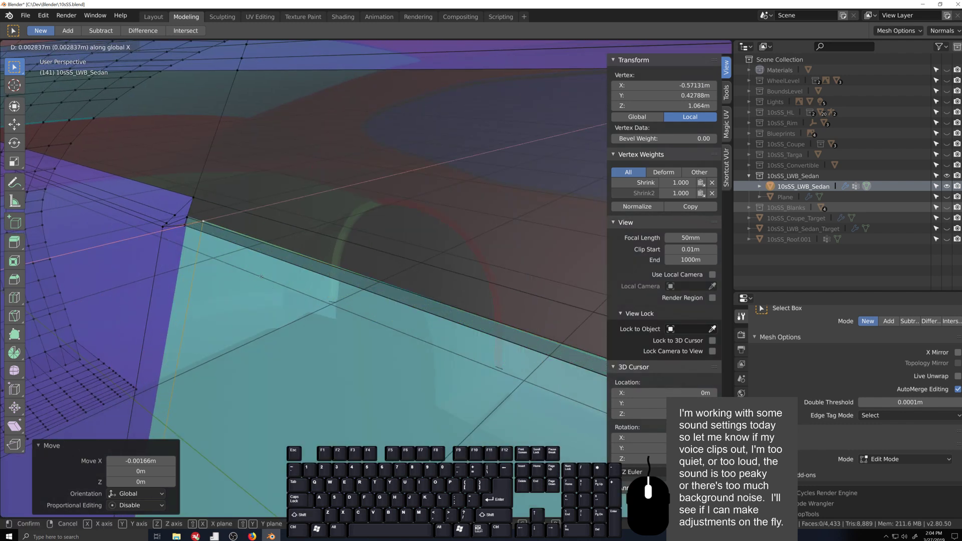
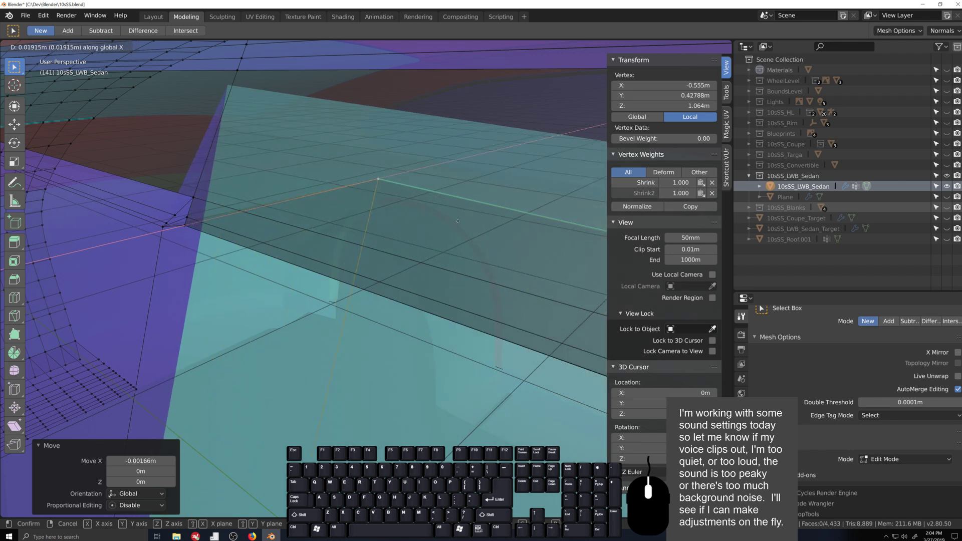
pyautogui.click(240, 307)
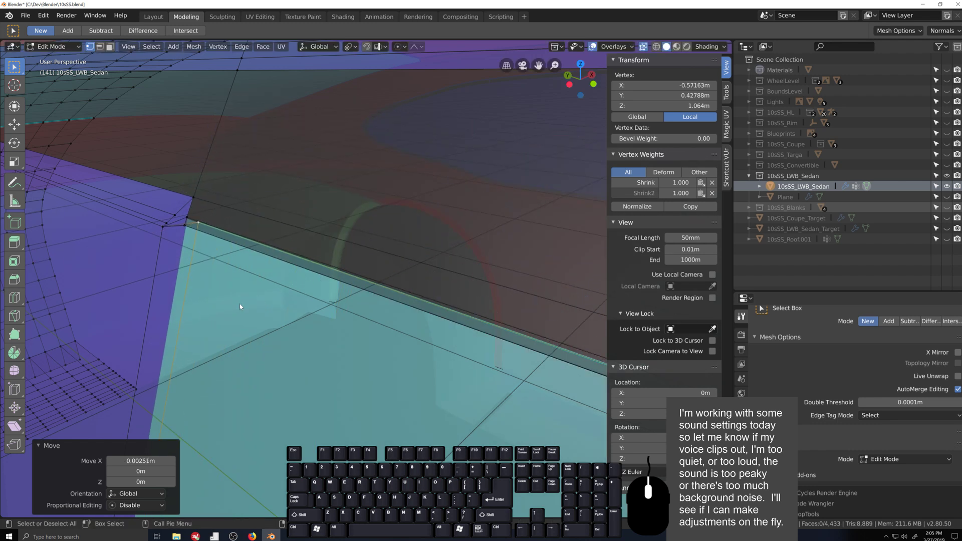
# - Merge the end vertices of the two cut loops at the pane's upper corner into their matching side-edge vertices using At Last
pyautogui.moveTo(240, 307); pyautogui.dragTo(211, 281, button='middle')
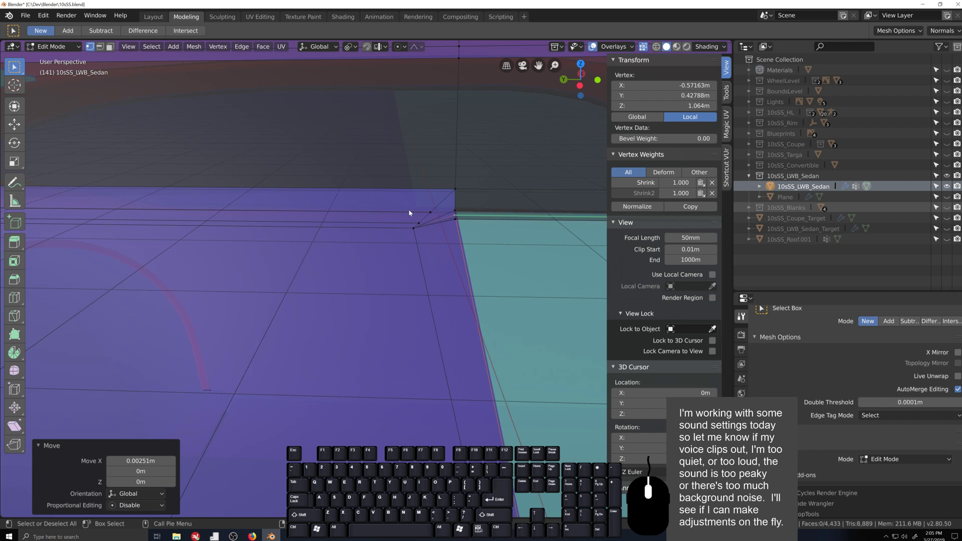
pyautogui.click(430, 212)
pyautogui.keyDown('shift'); pyautogui.click(455, 211); pyautogui.keyUp('shift')
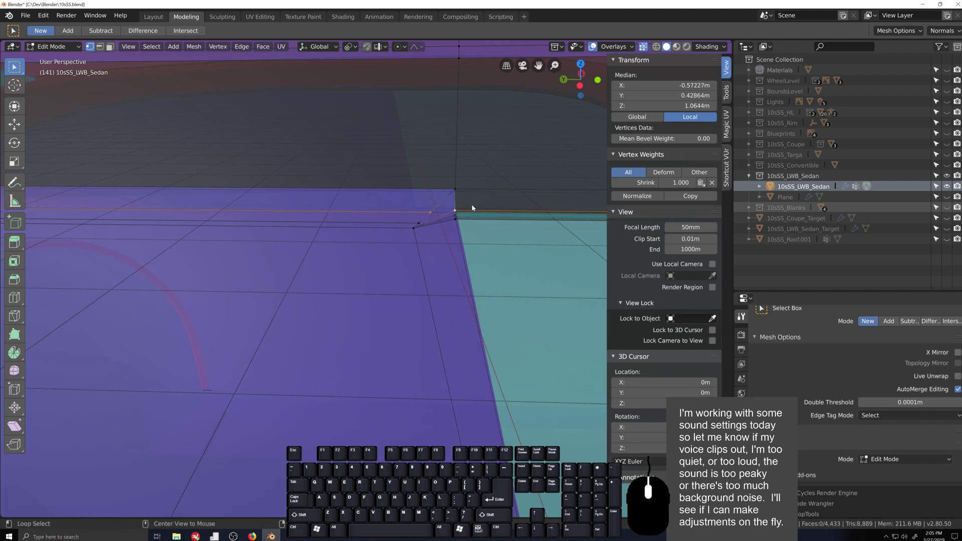
pyautogui.hotkey('alt', 'm')
pyautogui.click(472, 207)
pyautogui.click(455, 216)
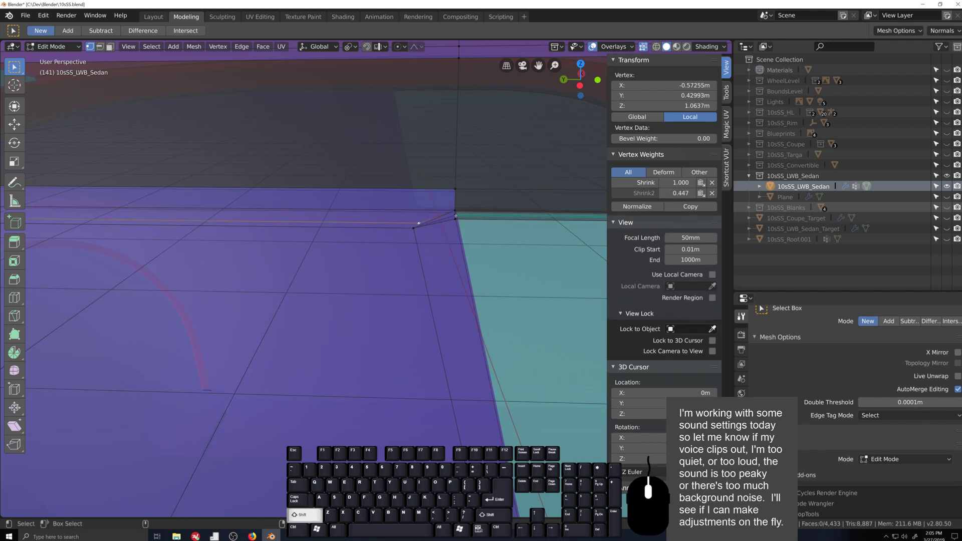
pyautogui.moveTo(470, 235); pyautogui.dragTo(460, 237, button='middle')
pyautogui.keyDown('shift'); pyautogui.click(376, 235); pyautogui.keyUp('shift')
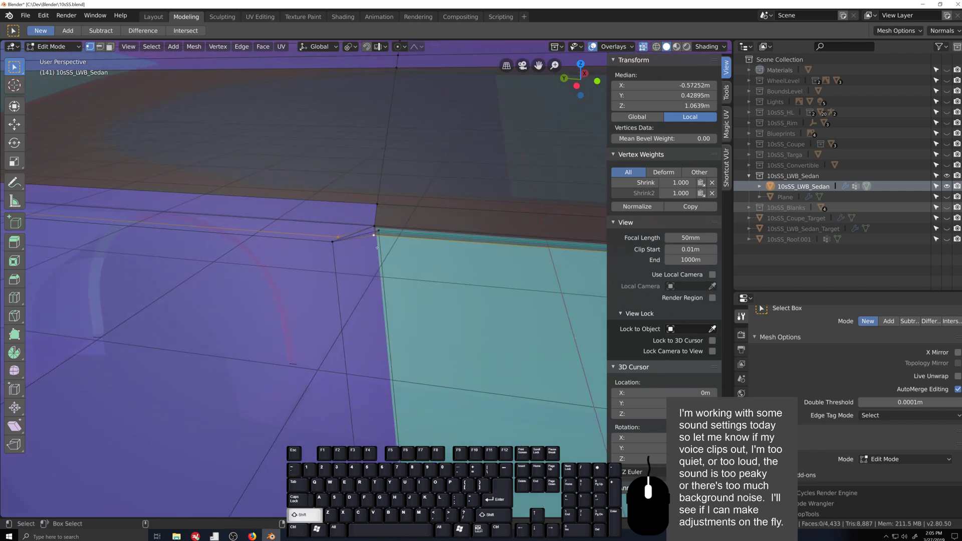
pyautogui.hotkey('alt', 'm')
pyautogui.click(380, 260)
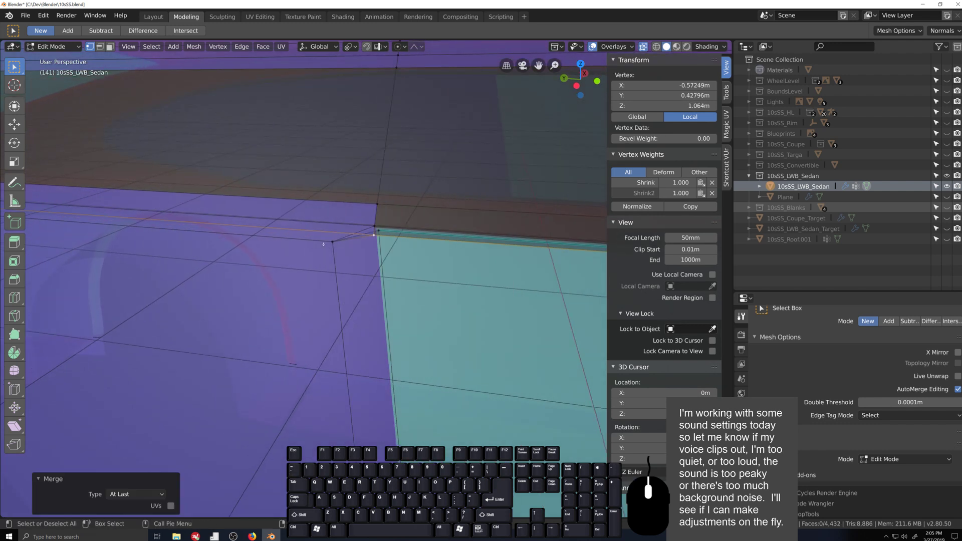
pyautogui.moveTo(380, 260); pyautogui.dragTo(378, 165, button='middle')
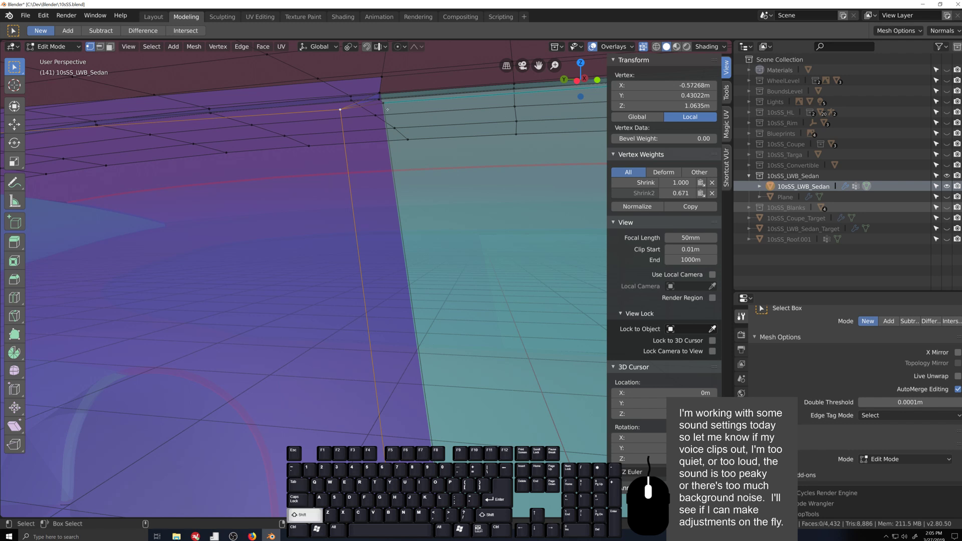
# - Merge the inset border's end vertex at the pane's upper corner into the neighbouring side-edge vertex using At Last
pyautogui.keyDown('shift'); pyautogui.click(388, 113); pyautogui.keyUp('shift')
pyautogui.hotkey('alt', 'm')
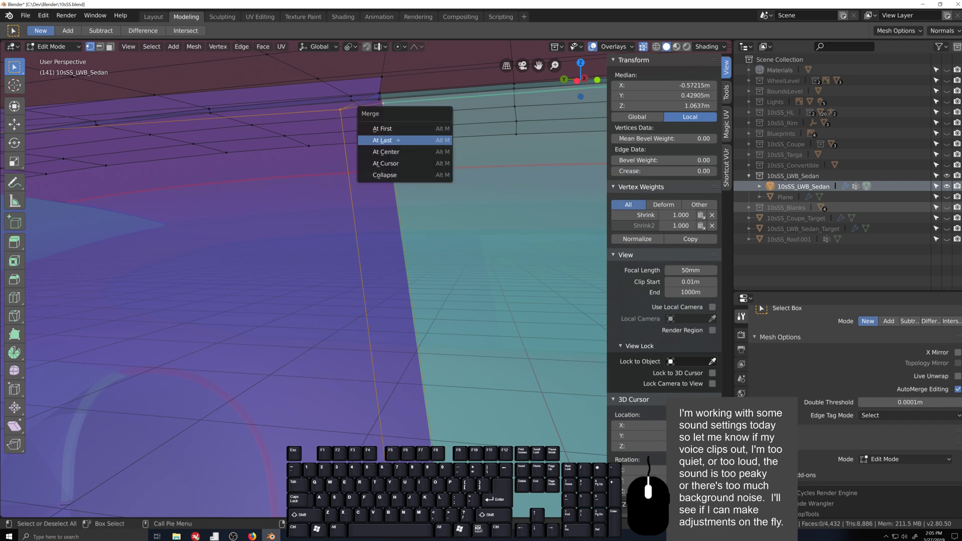
pyautogui.click(398, 140)
# - Check the loops around the pane's upper corner and merge the remaining pair of corner vertices beside the adjoining glass
pyautogui.moveTo(398, 140); pyautogui.dragTo(121, 213, button='middle')
pyautogui.keyDown('alt'); pyautogui.click(119, 219); pyautogui.keyUp('alt')
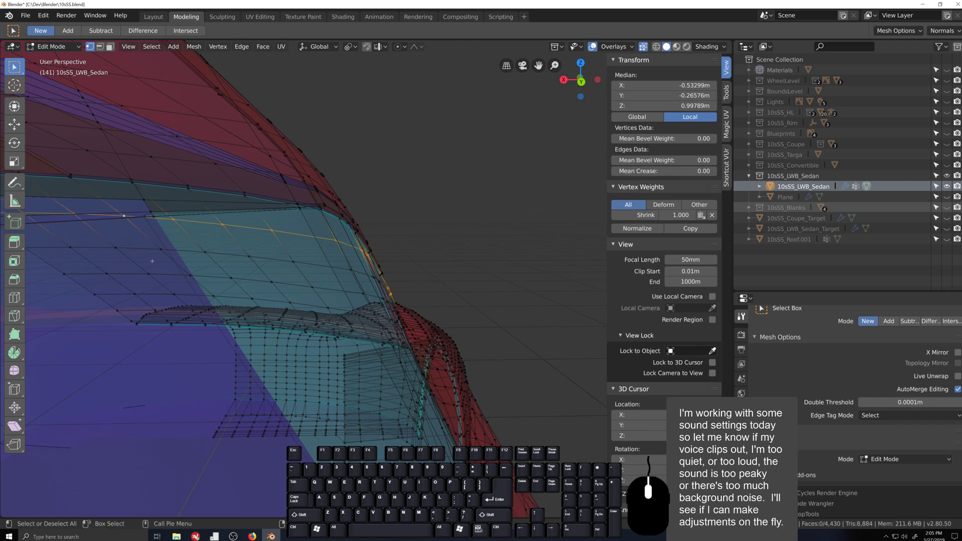
pyautogui.moveTo(113, 252); pyautogui.dragTo(101, 247, button='middle')
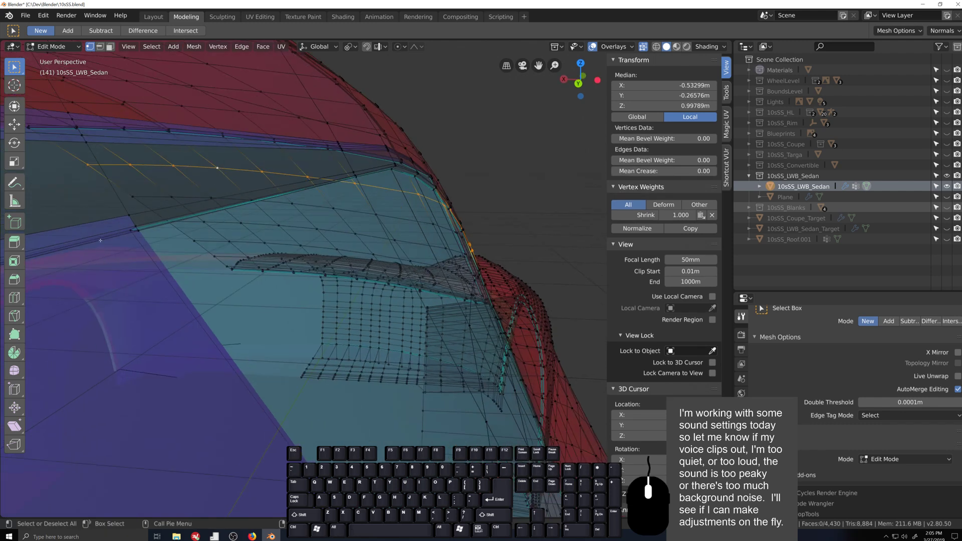
pyautogui.keyDown('alt'); pyautogui.click(129, 232); pyautogui.keyUp('alt')
pyautogui.scroll(-2, 165, 246)
pyautogui.moveTo(336, 267); pyautogui.dragTo(405, 188, button='middle')
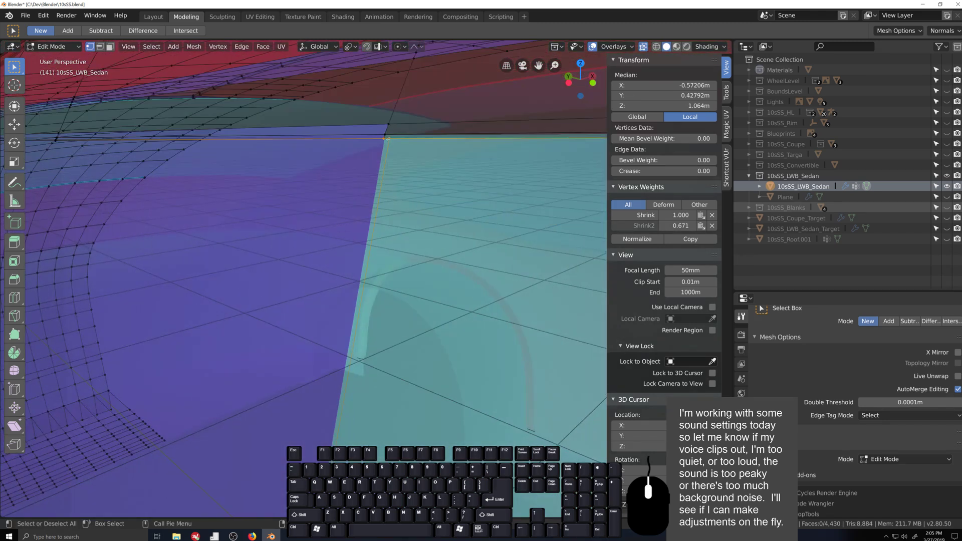
pyautogui.click(385, 139)
pyautogui.keyDown('shift'); pyautogui.moveTo(387, 138); pyautogui.dragTo(342, 210, button='middle'); pyautogui.keyUp('shift')
pyautogui.keyDown('shift'); pyautogui.click(328, 172); pyautogui.keyUp('shift')
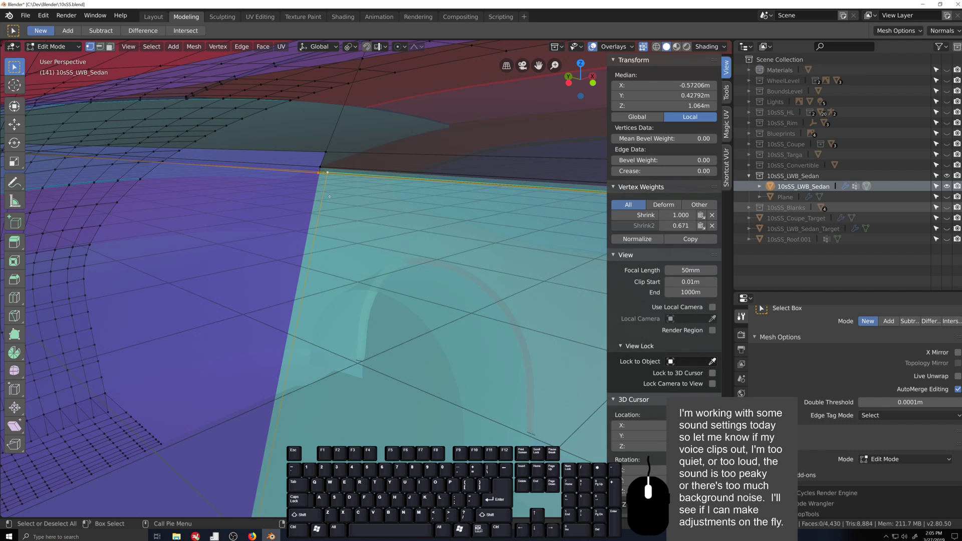
pyautogui.hotkey('alt', 'm')
pyautogui.click(329, 197)
# - Select the pane's border loop and deselect its vertices along the edge beside the adjoining glass
pyautogui.keyDown('shift'); pyautogui.moveTo(274, 252); pyautogui.dragTo(303, 275, button='middle'); pyautogui.keyUp('shift')
pyautogui.keyDown('shift'); pyautogui.moveTo(380, 422); pyautogui.dragTo(313, 322, button='middle'); pyautogui.keyUp('shift')
pyautogui.click(383, 307)
pyautogui.keyDown('shift'); pyautogui.moveTo(308, 291); pyautogui.dragTo(531, 441, button='middle'); pyautogui.keyUp('shift')
pyautogui.keyDown('shift'); pyautogui.moveTo(37, 195); pyautogui.dragTo(105, 234, button='middle'); pyautogui.keyUp('shift')
pyautogui.keyDown('alt'); pyautogui.click(115, 241); pyautogui.keyUp('alt')
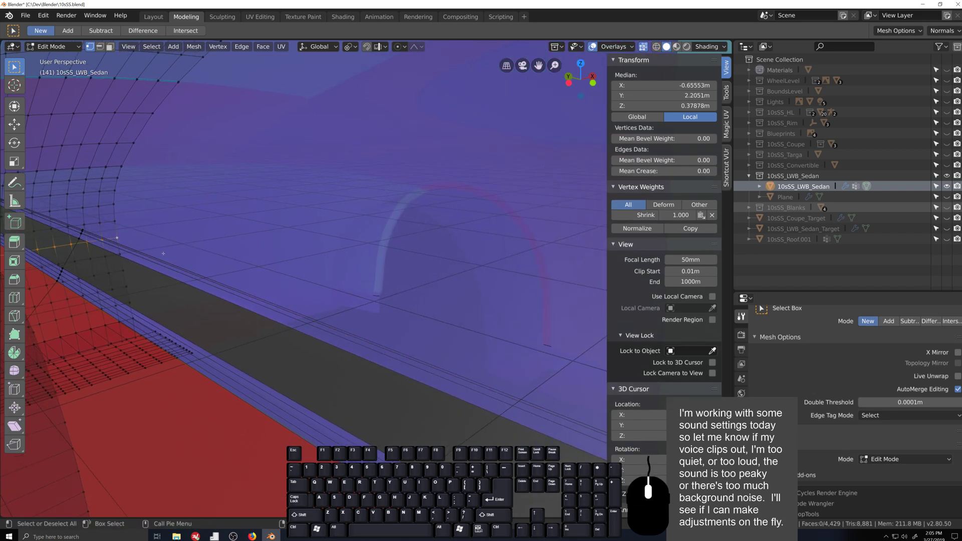
pyautogui.keyDown('alt'); pyautogui.click(170, 263); pyautogui.keyUp('alt')
pyautogui.moveTo(169, 263)
pyautogui.mouseDown(button='middle')
pyautogui.moveTo(334, 319)
pyautogui.moveTo(351, 280)
pyautogui.mouseUp(button='middle')
pyautogui.scroll(-4, 350, 281)
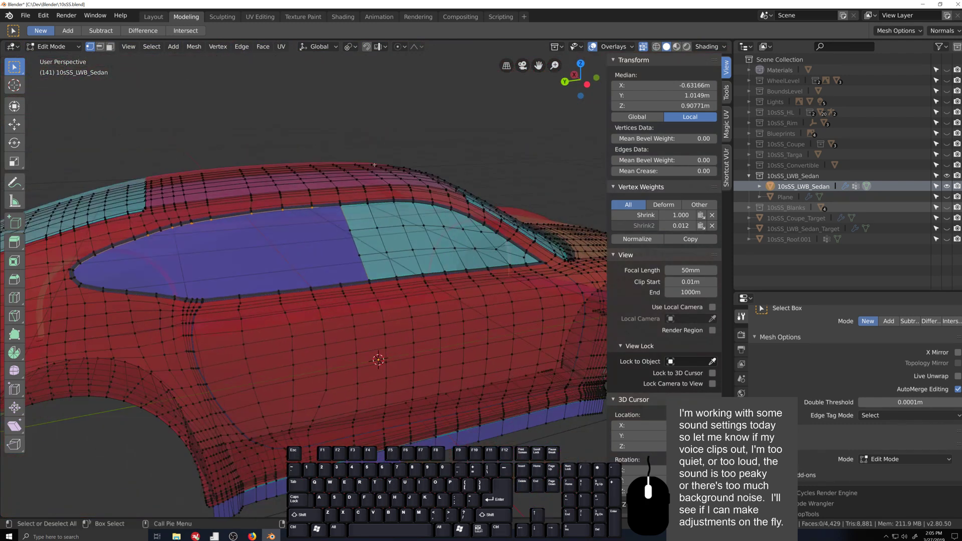
pyautogui.press('c')
pyautogui.moveTo(380, 200)
pyautogui.mouseDown()
pyautogui.moveTo(548, 269)
pyautogui.moveTo(407, 280)
pyautogui.moveTo(394, 267)
pyautogui.mouseUp()
pyautogui.rightClick(394, 267)
# - Remove the selected border vertices from the Shrink vertex group and assign them to Shrink2 with weight 1.000
pyautogui.scroll(3, 393, 266)
pyautogui.moveTo(394, 267); pyautogui.dragTo(369, 279, button='middle')
pyautogui.scroll(3, 249, 203)
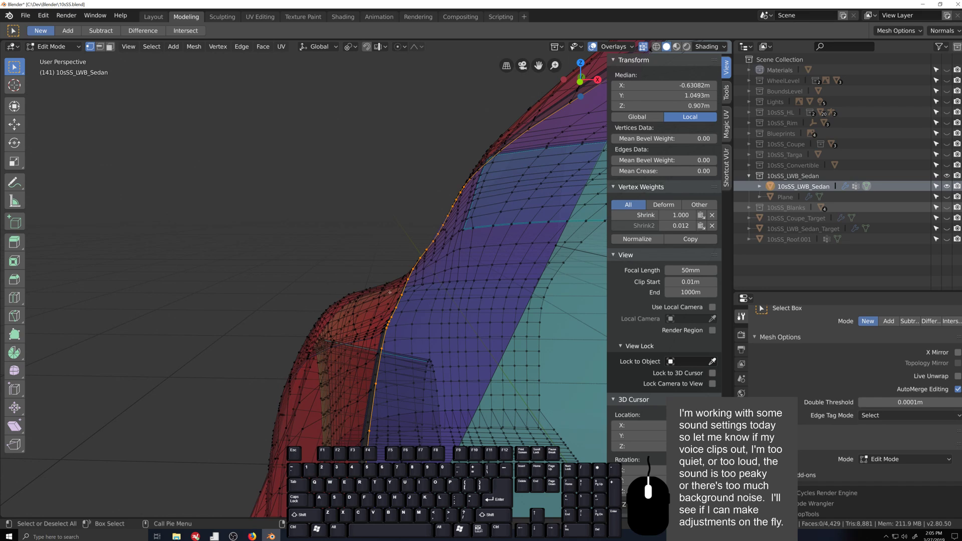
pyautogui.moveTo(362, 354); pyautogui.dragTo(261, 298, button='middle')
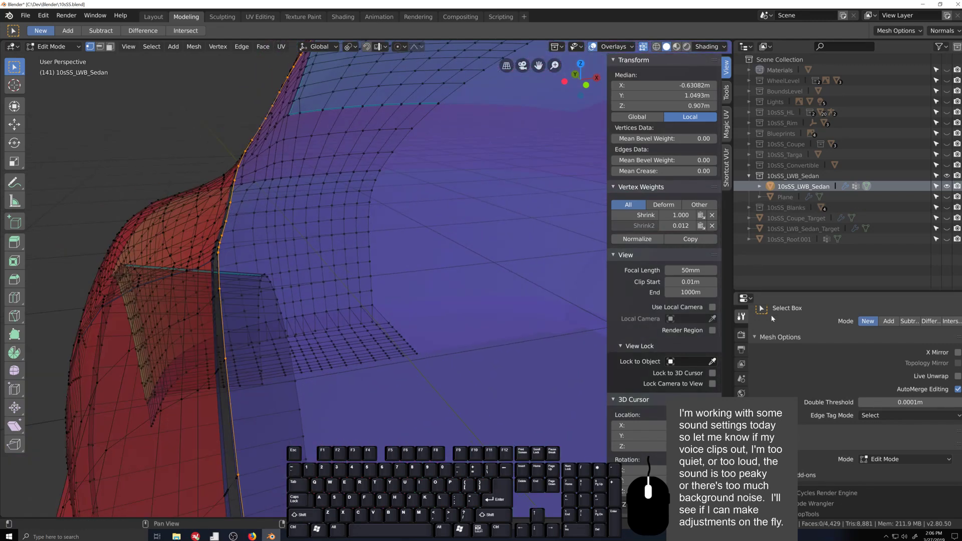
pyautogui.keyDown('ctrl'); pyautogui.scroll(-7, 759, 393); pyautogui.keyUp('ctrl')
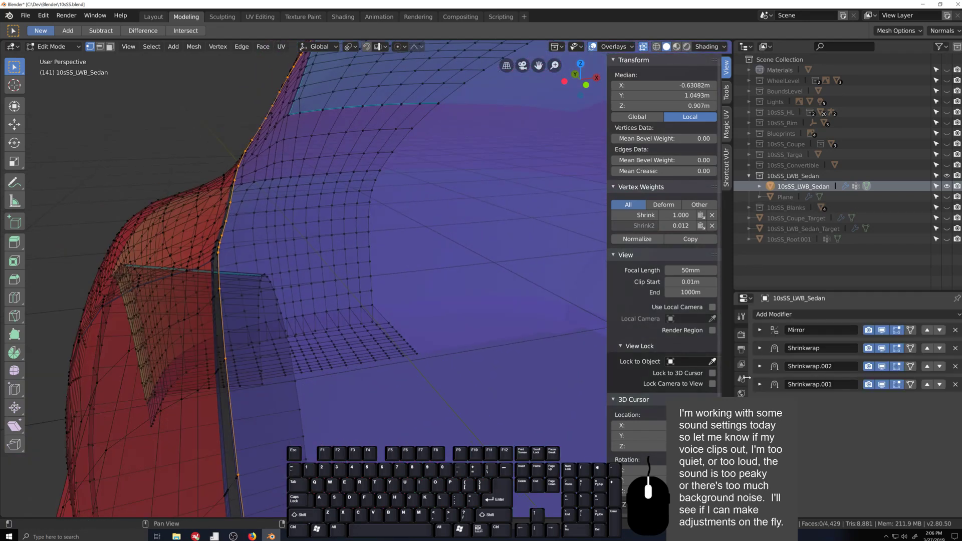
pyautogui.keyDown('ctrl'); pyautogui.scroll(-4, 740, 356); pyautogui.keyUp('ctrl')
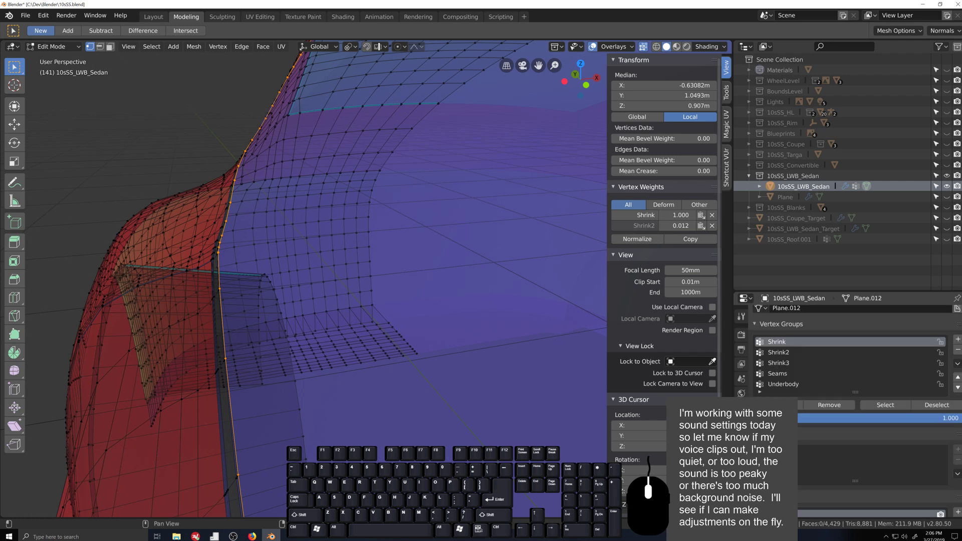
pyautogui.click(827, 405)
pyautogui.click(789, 355)
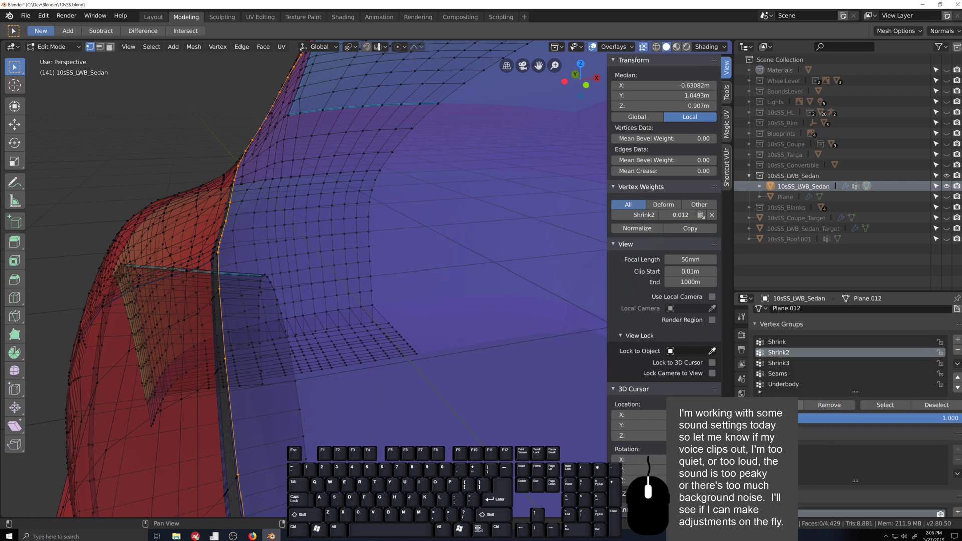
pyautogui.click(774, 404)
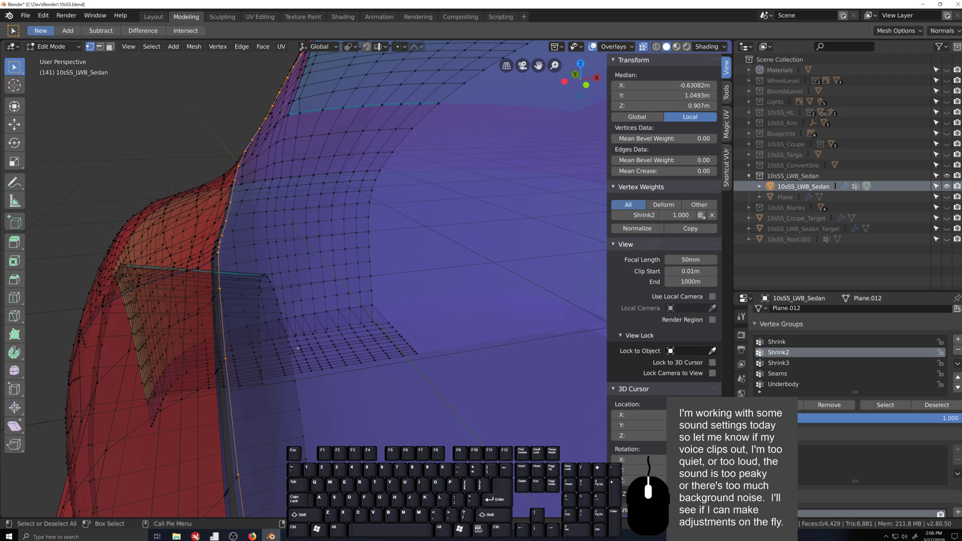
# - Move the selected border vertices by 0.00365 m along the global X axis
pyautogui.press('g')
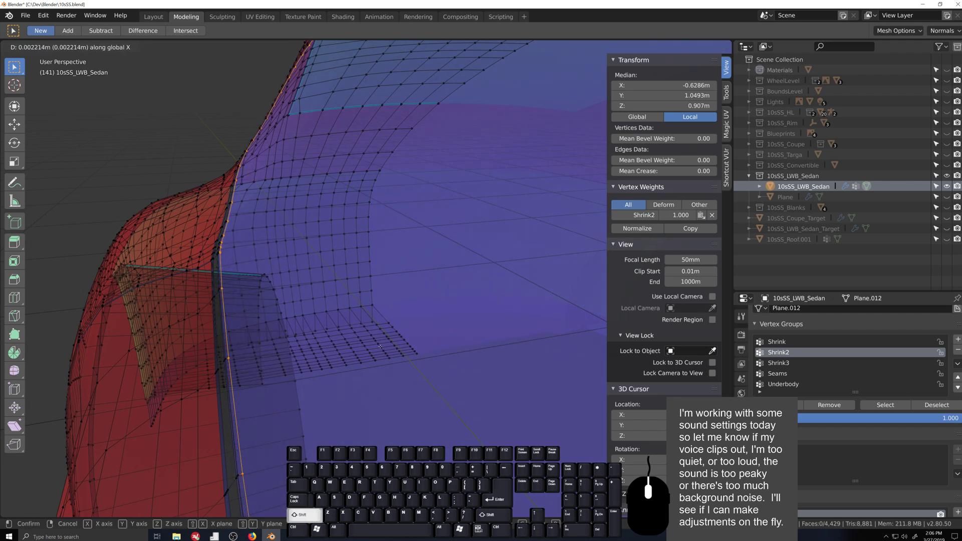
pyautogui.click(417, 346)
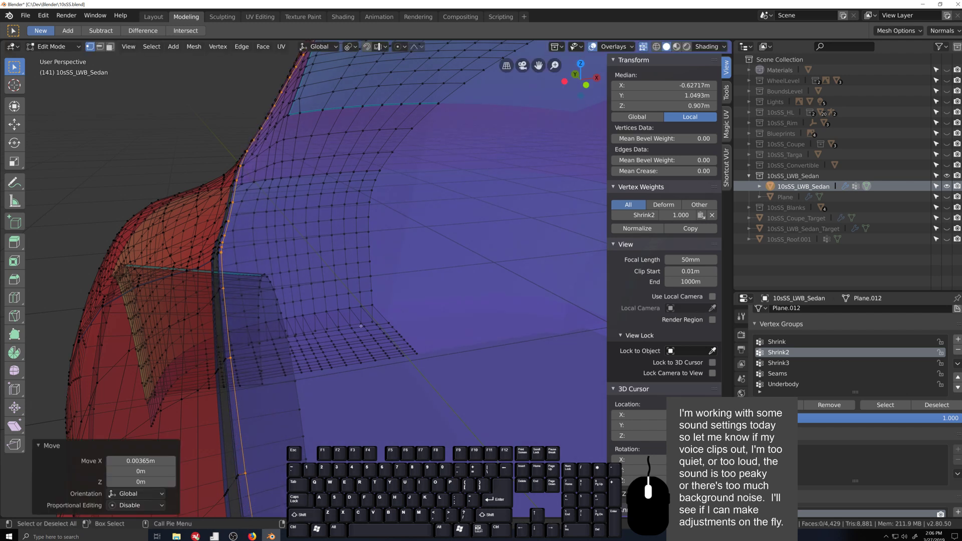
# - Switch to Object Mode with MatCap lighting to examine the shading of the side window pane
pyautogui.scroll(-4, 396, 330)
pyautogui.press('Tab')
pyautogui.moveTo(387, 316); pyautogui.dragTo(441, 286, button='middle')
pyautogui.scroll(5, 381, 321)
pyautogui.scroll(-2, 331, 342)
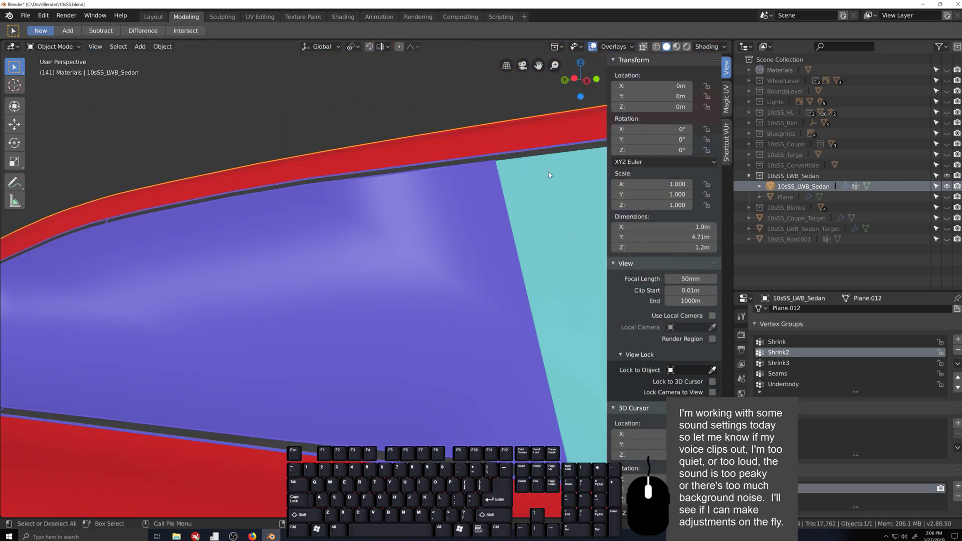
pyautogui.click(708, 47)
pyautogui.click(741, 79)
# - Select the large pane face in Edit Mode and assign the Windows material to it
pyautogui.moveTo(511, 160)
pyautogui.mouseDown(button='middle')
pyautogui.moveTo(361, 209)
pyautogui.moveTo(405, 217)
pyautogui.moveTo(396, 239)
pyautogui.moveTo(419, 233)
pyautogui.moveTo(429, 257)
pyautogui.moveTo(411, 303)
pyautogui.moveTo(350, 337)
pyautogui.mouseUp(button='middle')
pyautogui.press('Tab')
pyautogui.press('3')
pyautogui.click(349, 337)
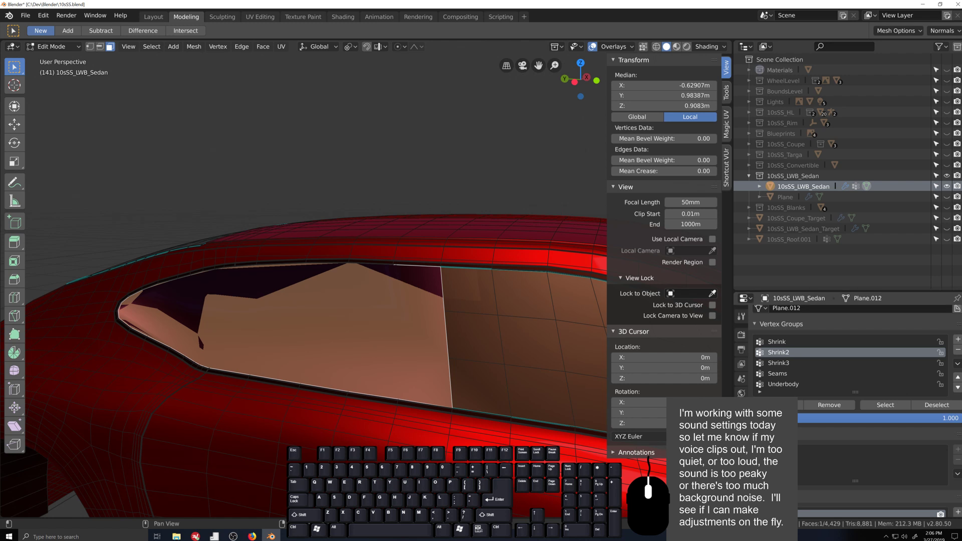
pyautogui.click(741, 496)
pyautogui.click(785, 381)
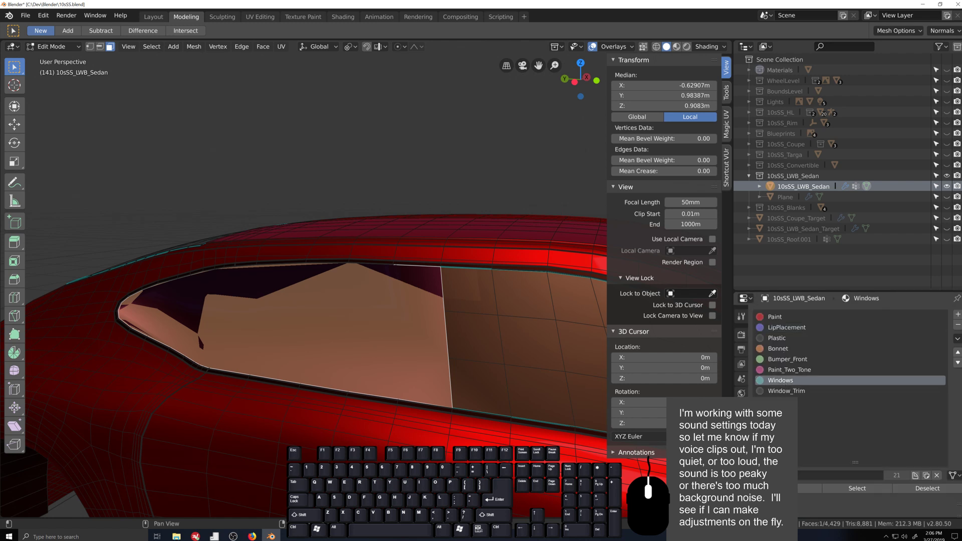
# - Examine the reflections across the side glass from several angles in both Object Mode and Edit Mode
pyautogui.press('Tab')
pyautogui.moveTo(441, 396); pyautogui.dragTo(484, 306, button='middle')
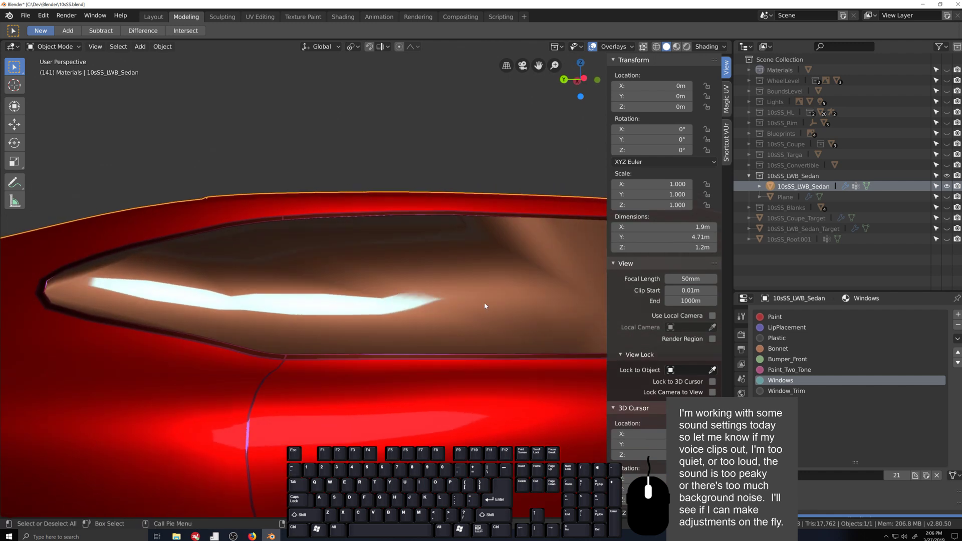
pyautogui.moveTo(334, 278); pyautogui.dragTo(465, 307, button='middle')
pyautogui.press('`')
pyautogui.scroll(3, 378, 316)
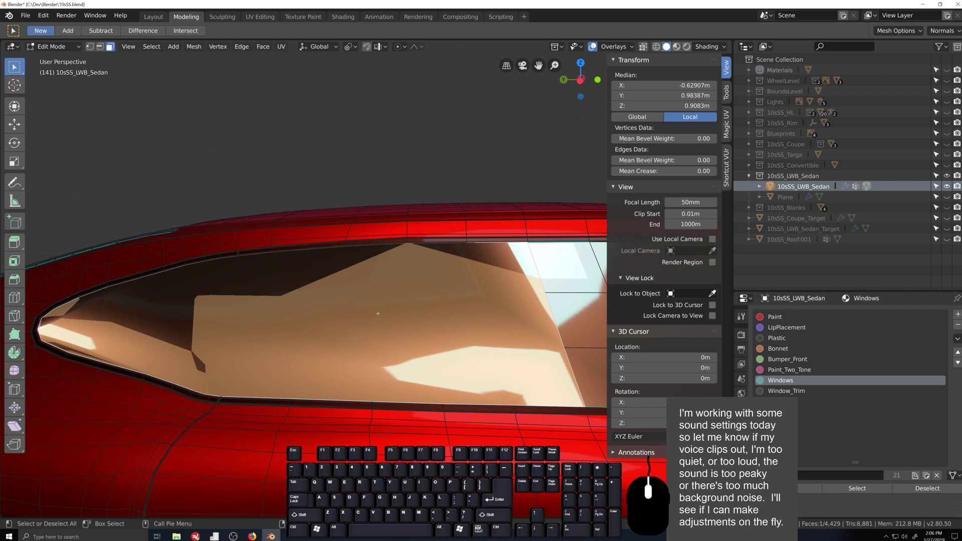
pyautogui.moveTo(377, 314); pyautogui.dragTo(375, 282, button='middle')
pyautogui.scroll(2, 431, 293)
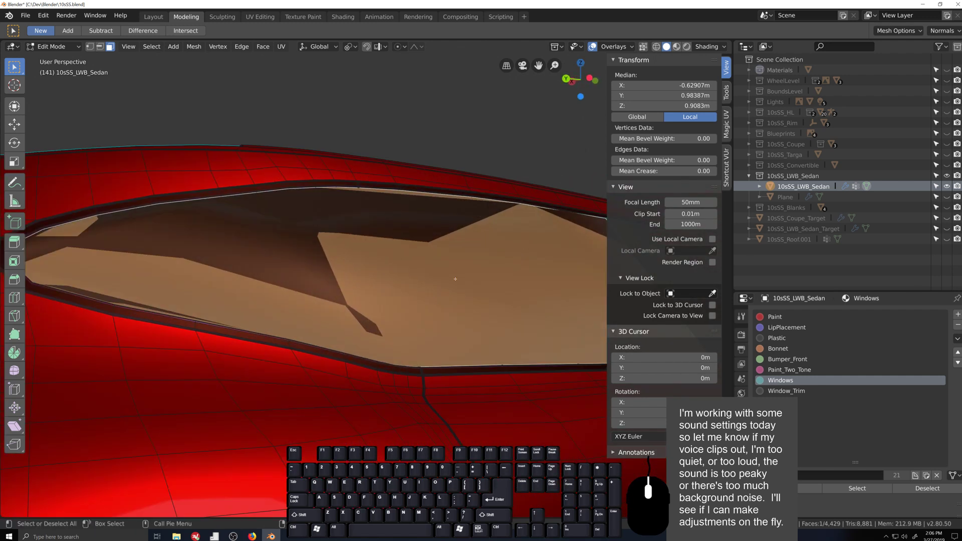
pyautogui.scroll(-4, 455, 279)
pyautogui.moveTo(458, 262); pyautogui.dragTo(419, 296, button='middle')
pyautogui.press('`')
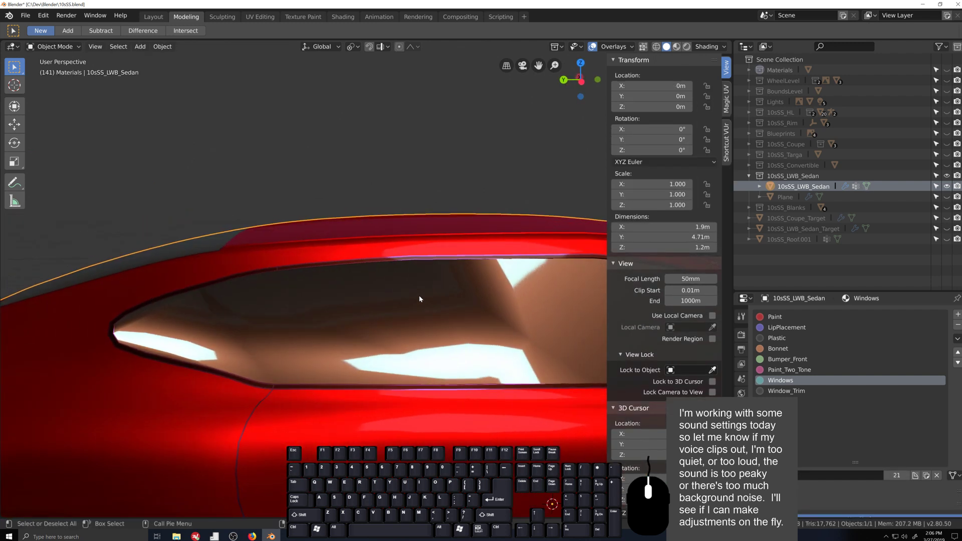
# - Return the viewport lighting to Studio and resume Edit Mode with X-Ray on
pyautogui.hotkey('alt', 'z')
pyautogui.click(711, 46)
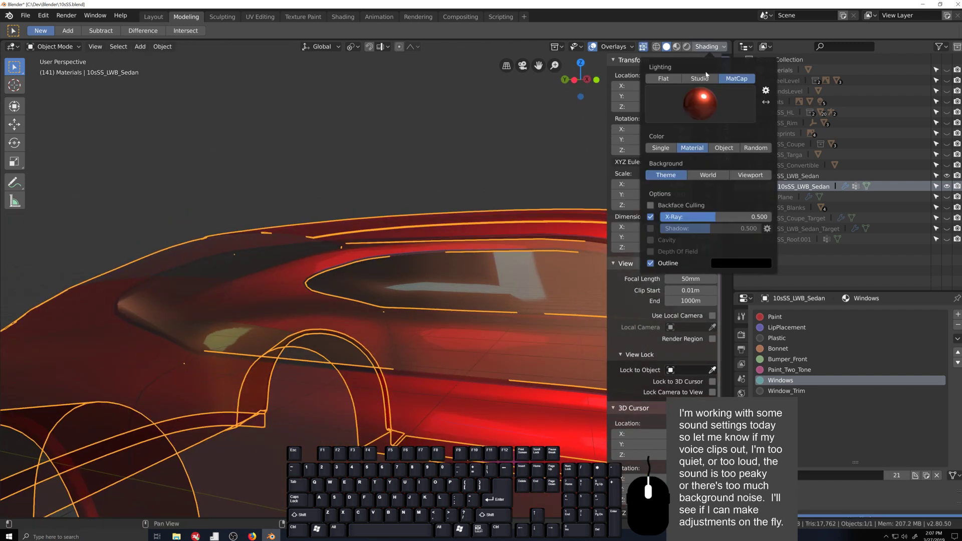
pyautogui.click(647, 234)
pyautogui.scroll(5, 430, 321)
pyautogui.press('`')
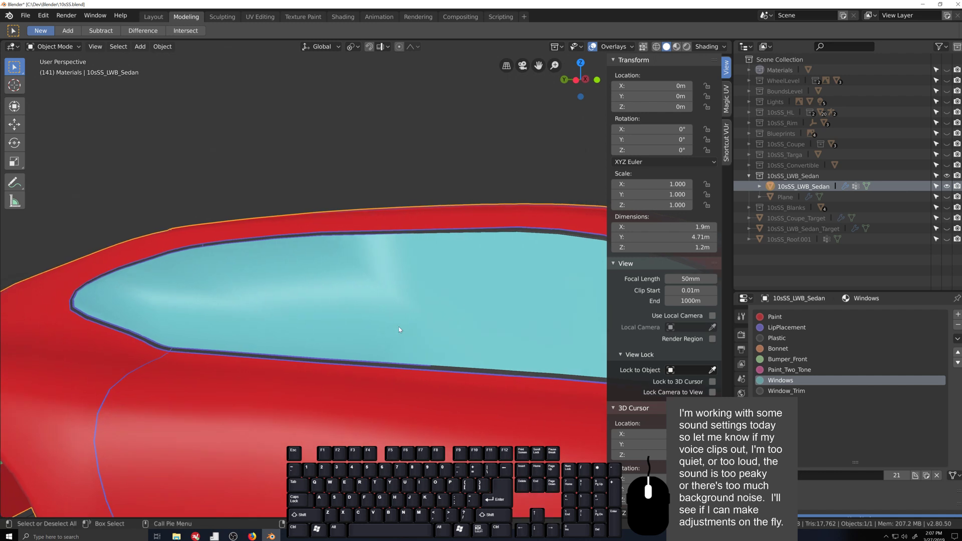
pyautogui.scroll(4, 406, 300)
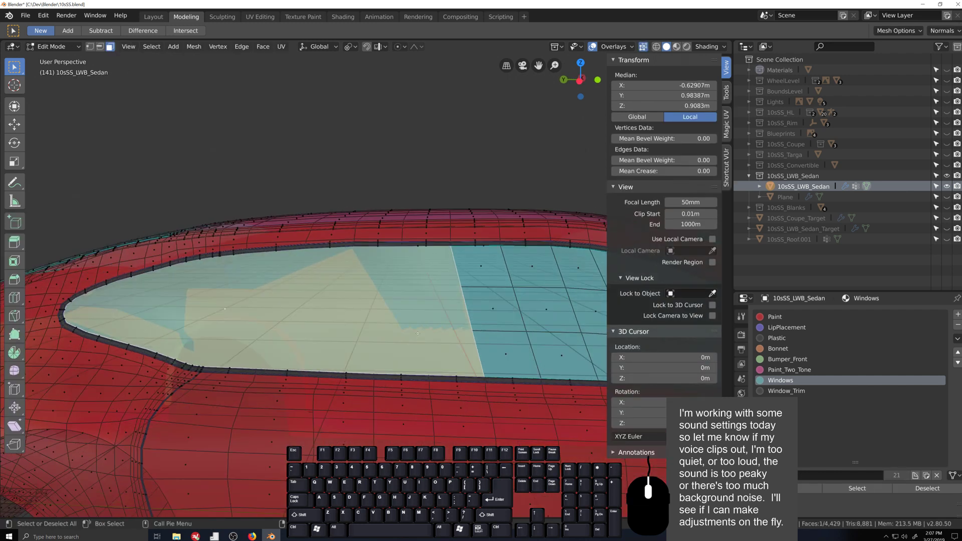
# - Connect the upper vertex at the pane's narrow tip to the upper mid vertex on the adjoining glass edge
pyautogui.press('1')
pyautogui.scroll(-3, 397, 244)
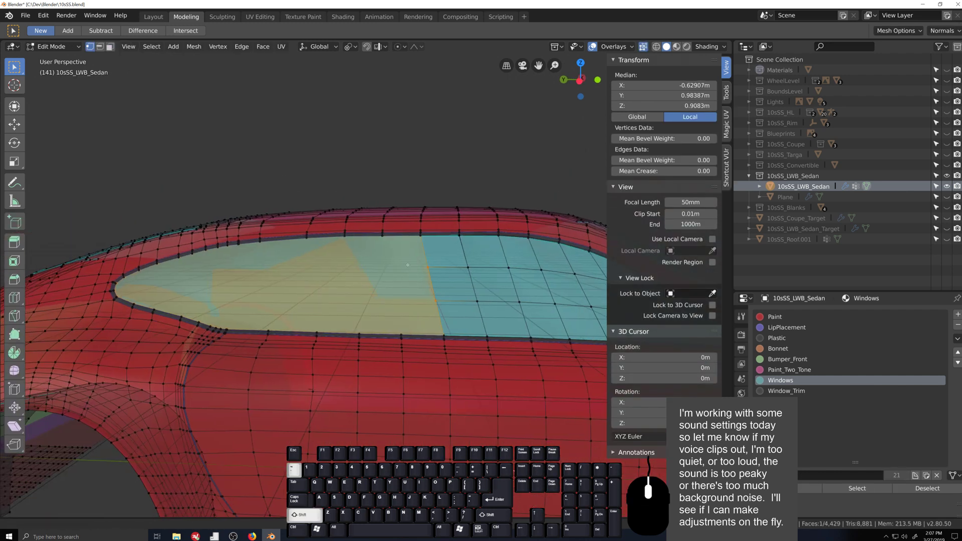
pyautogui.click(216, 293)
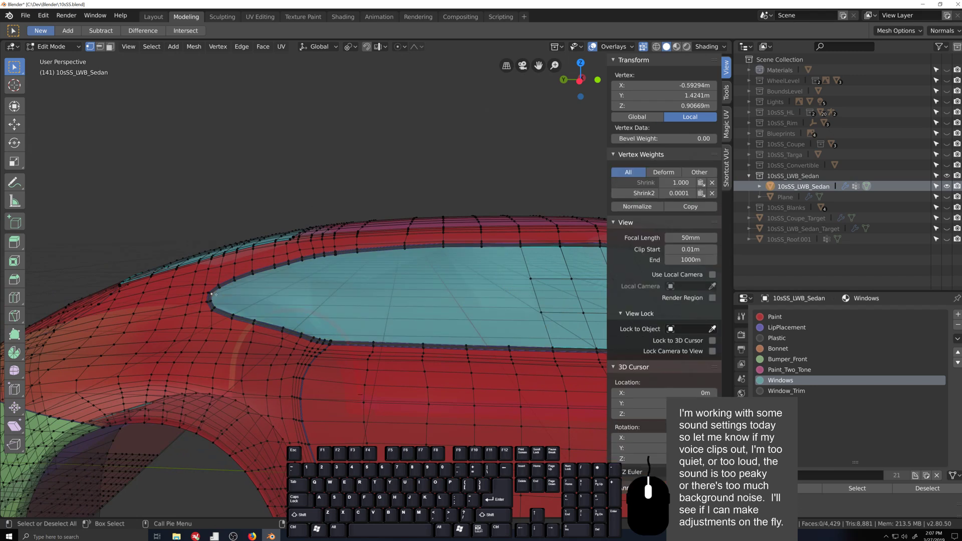
pyautogui.scroll(3, 216, 294)
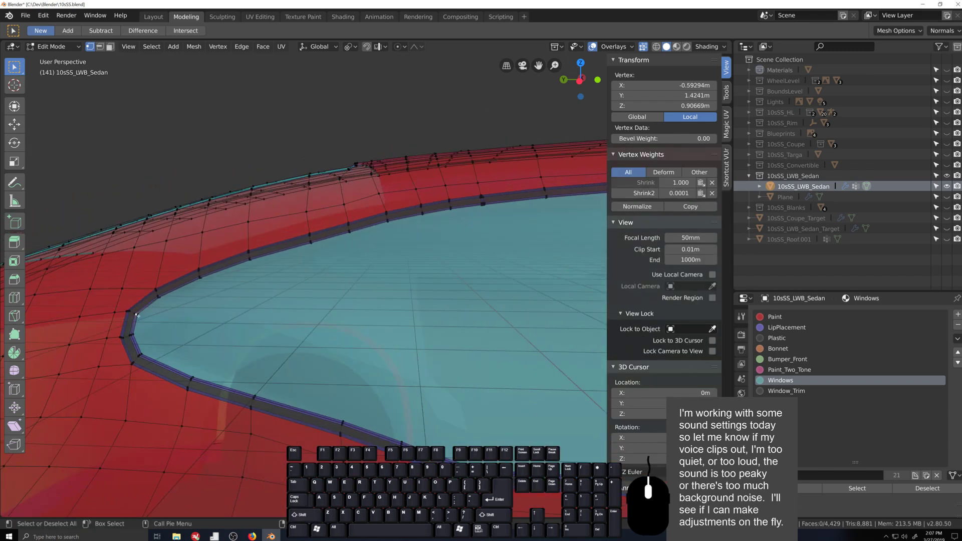
pyautogui.click(137, 314)
pyautogui.scroll(5, 137, 314)
pyautogui.keyDown('shift'); pyautogui.moveTo(137, 314); pyautogui.dragTo(245, 333, button='middle'); pyautogui.keyUp('shift')
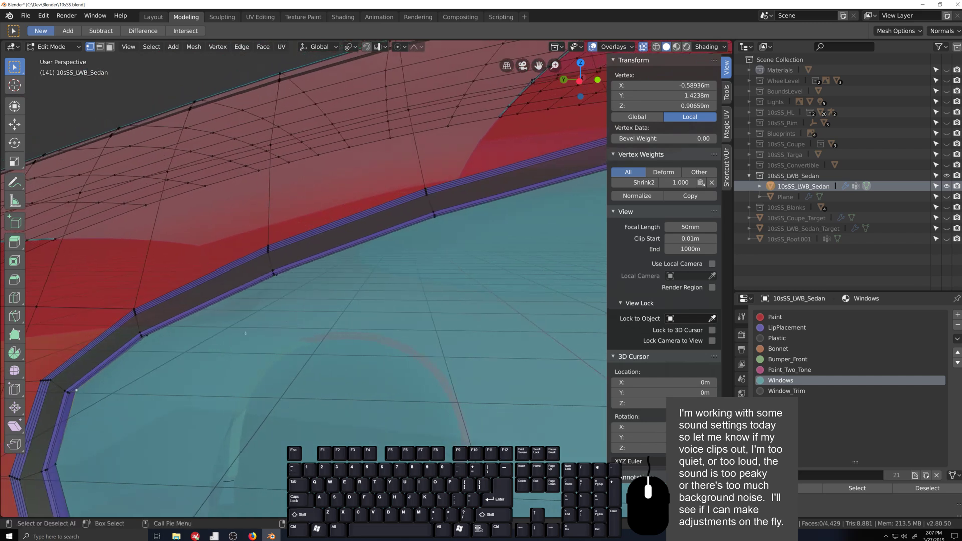
pyautogui.scroll(-5, 91, 390)
pyautogui.keyDown('shift'); pyautogui.moveTo(90, 391); pyautogui.dragTo(246, 323, button='middle'); pyautogui.keyUp('shift')
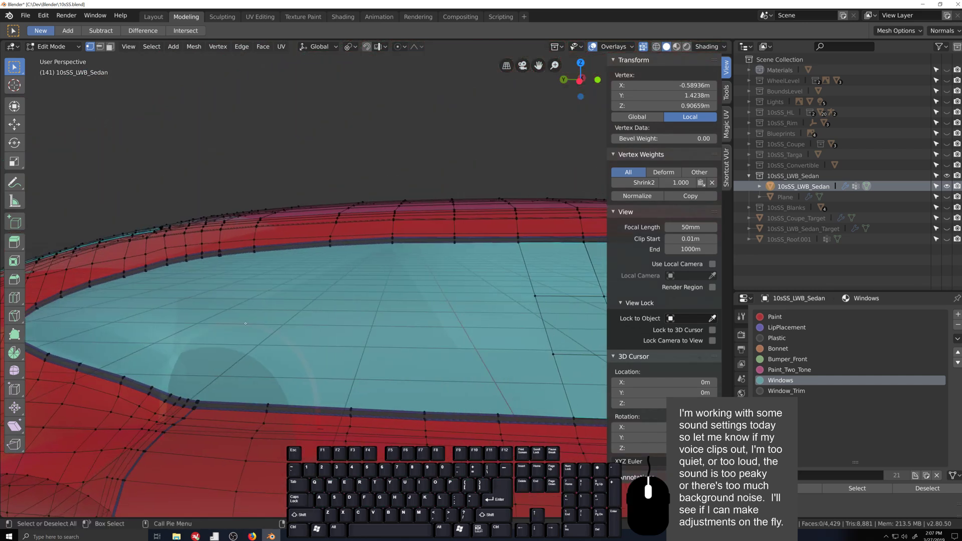
pyautogui.keyDown('shift'); pyautogui.click(509, 302); pyautogui.keyUp('shift')
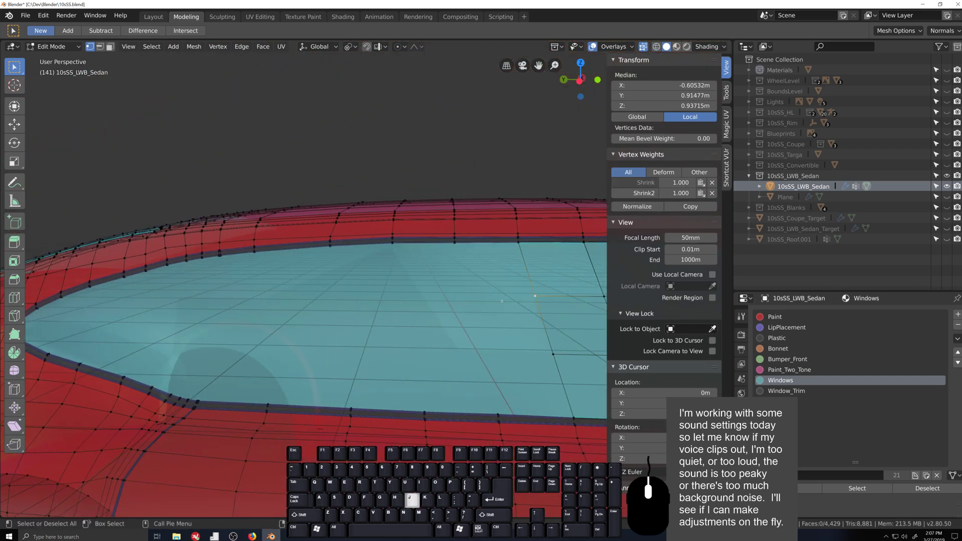
pyautogui.press('j')
# - Connect the lower vertex on the adjoining glass edge to the next vertex down at the pane's narrow tip
pyautogui.click(552, 355)
pyautogui.keyDown('shift'); pyautogui.moveTo(51, 367); pyautogui.dragTo(304, 355, button='middle'); pyautogui.keyUp('shift')
pyautogui.scroll(4, 305, 355)
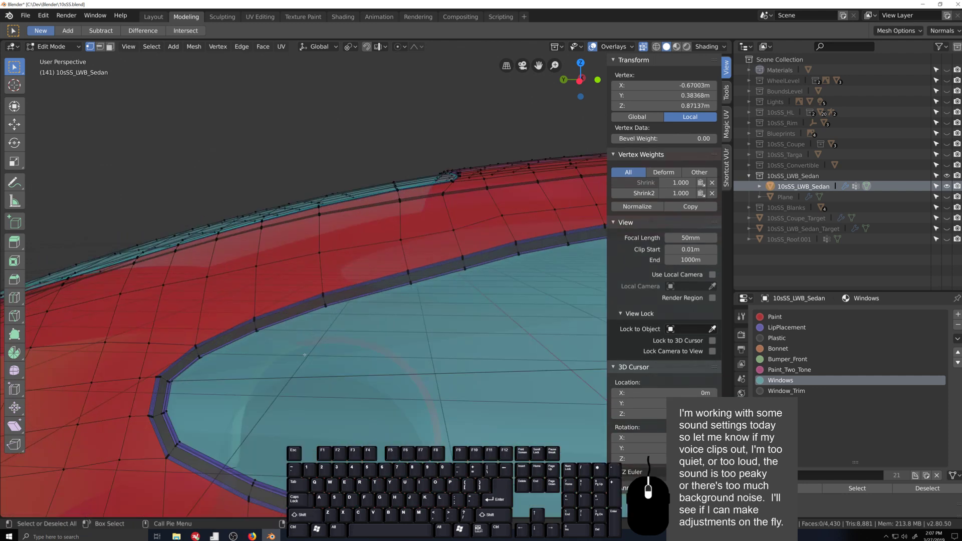
pyautogui.scroll(3, 302, 276)
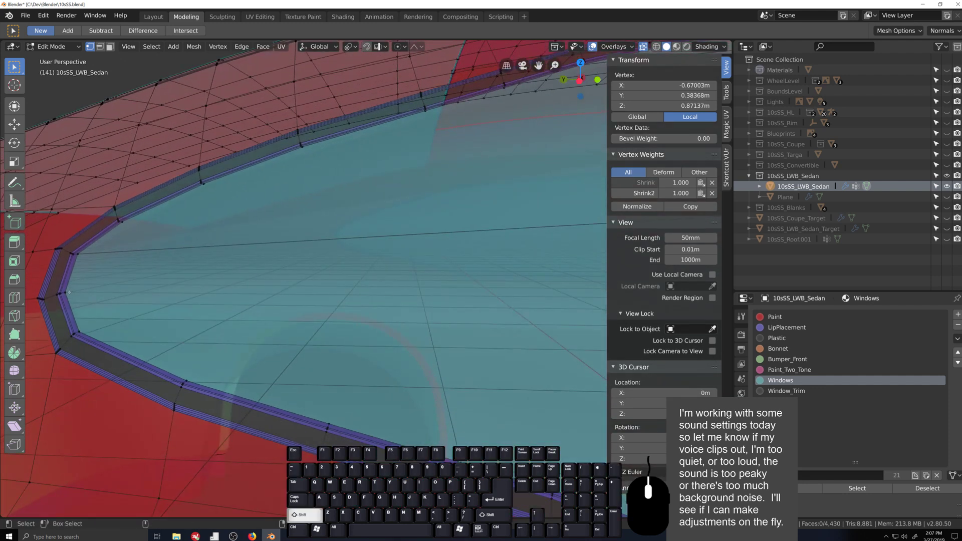
pyautogui.keyDown('shift'); pyautogui.click(69, 292); pyautogui.keyUp('shift')
pyautogui.press('j')
pyautogui.scroll(-6, 270, 280)
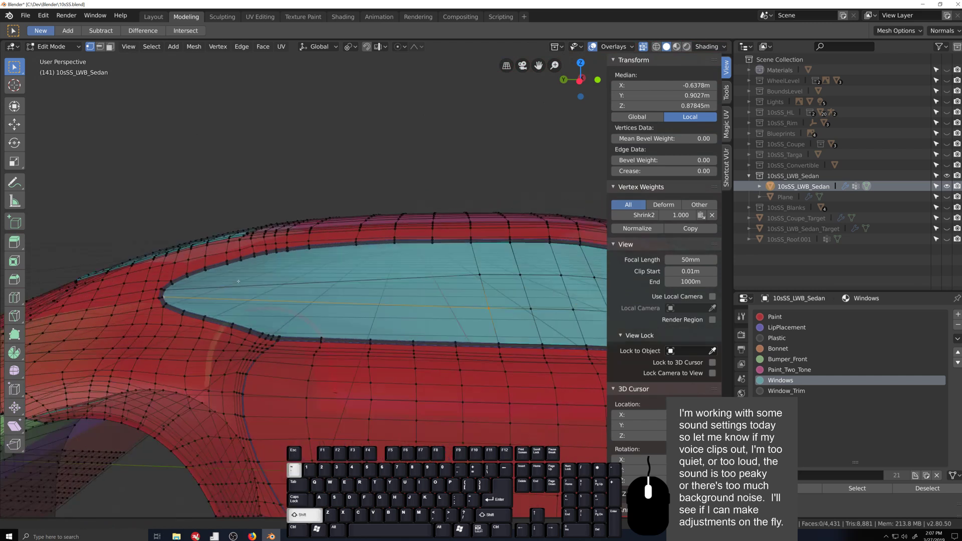
pyautogui.moveTo(304, 305); pyautogui.dragTo(467, 321, button='middle')
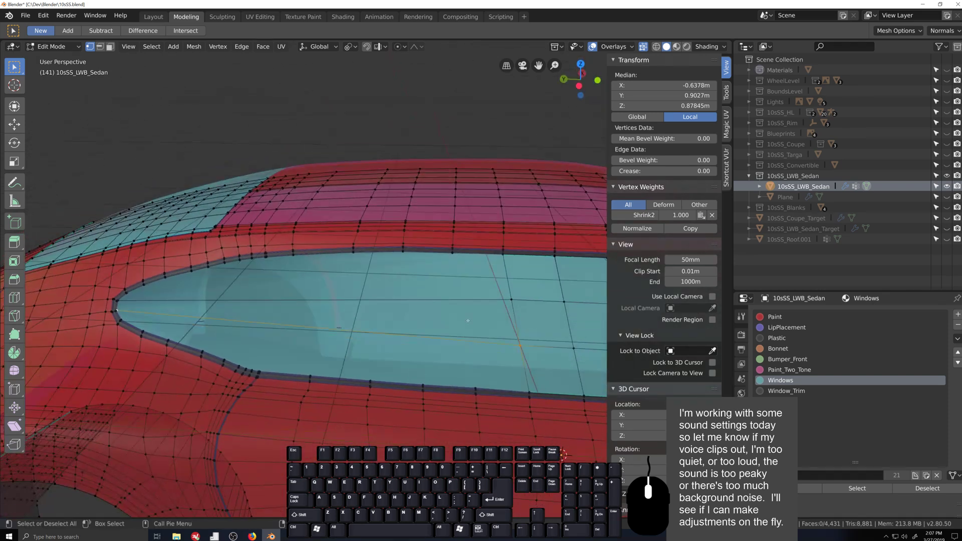
# - Connect the two nearest facing pairs of upper and lower border vertices beside the adjoining glass edge, adding two vertical edges across the pane
pyautogui.scroll(6, 461, 321)
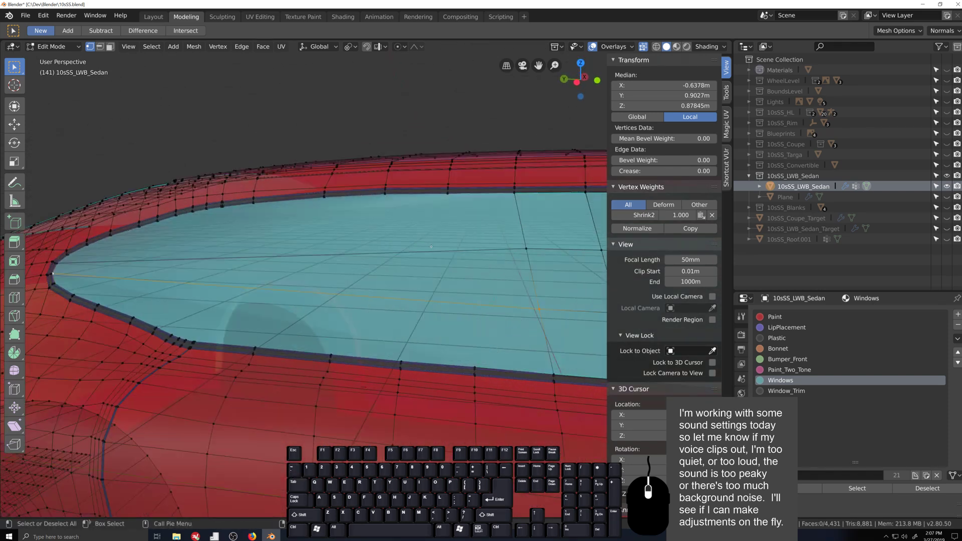
pyautogui.click(517, 125)
pyautogui.moveTo(512, 155); pyautogui.dragTo(491, 151, button='middle')
pyautogui.keyDown('shift'); pyautogui.click(362, 443); pyautogui.keyUp('shift')
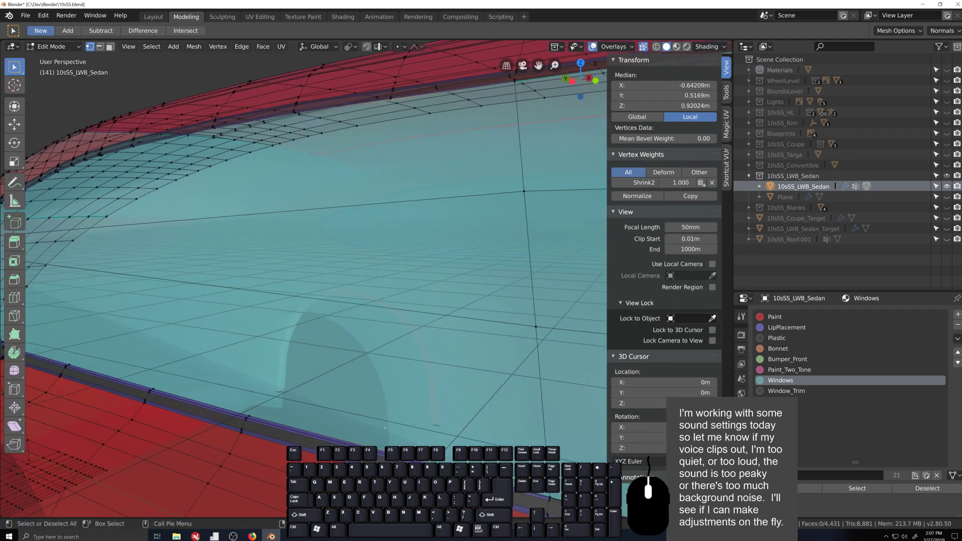
pyautogui.press('j')
pyautogui.click(296, 114)
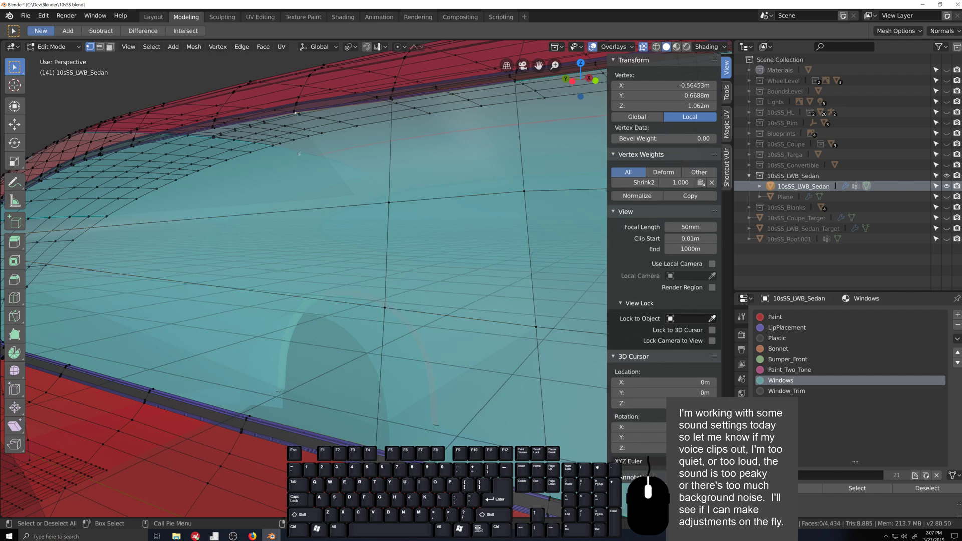
pyautogui.keyDown('shift'); pyautogui.click(259, 420); pyautogui.keyUp('shift')
pyautogui.press('j')
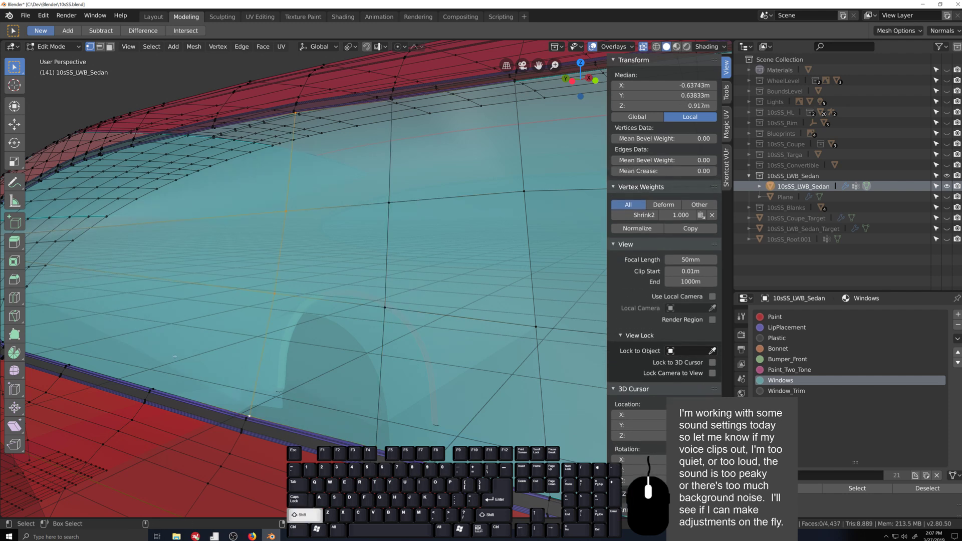
# - Connect the next two facing pairs of upper and lower border vertices toward the pane's narrow tip
pyautogui.scroll(-5, 394, 96)
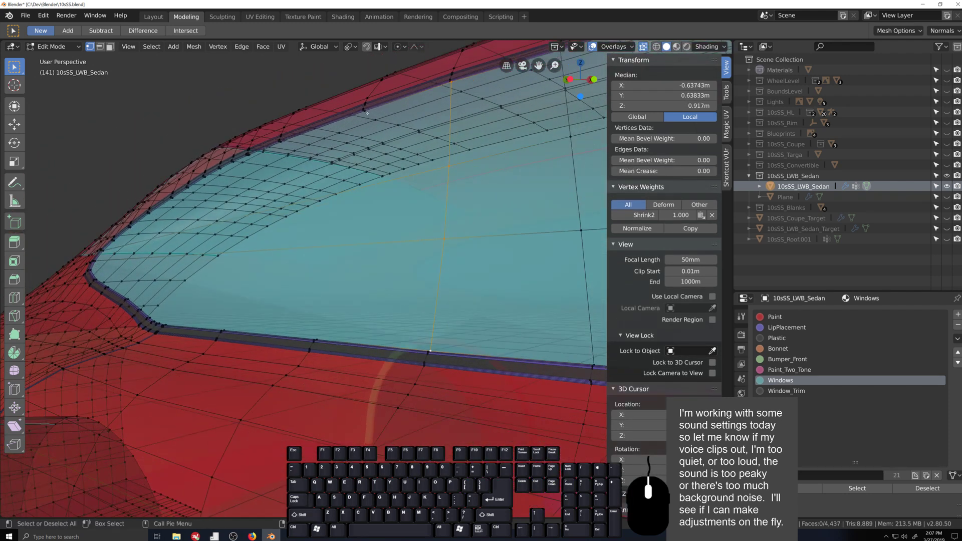
pyautogui.click(365, 111)
pyautogui.keyDown('shift'); pyautogui.click(322, 334); pyautogui.keyUp('shift')
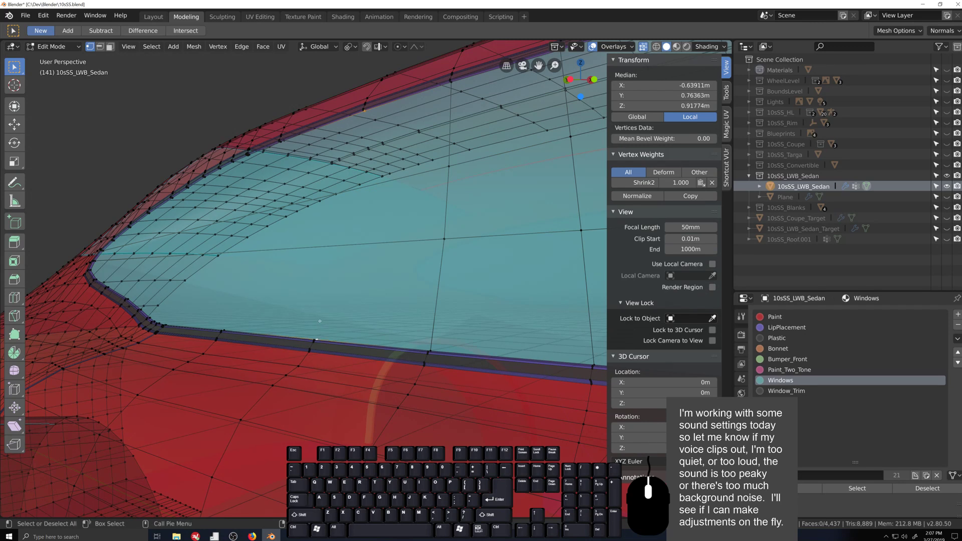
pyautogui.press('j')
pyautogui.moveTo(319, 321); pyautogui.dragTo(348, 310, button='middle')
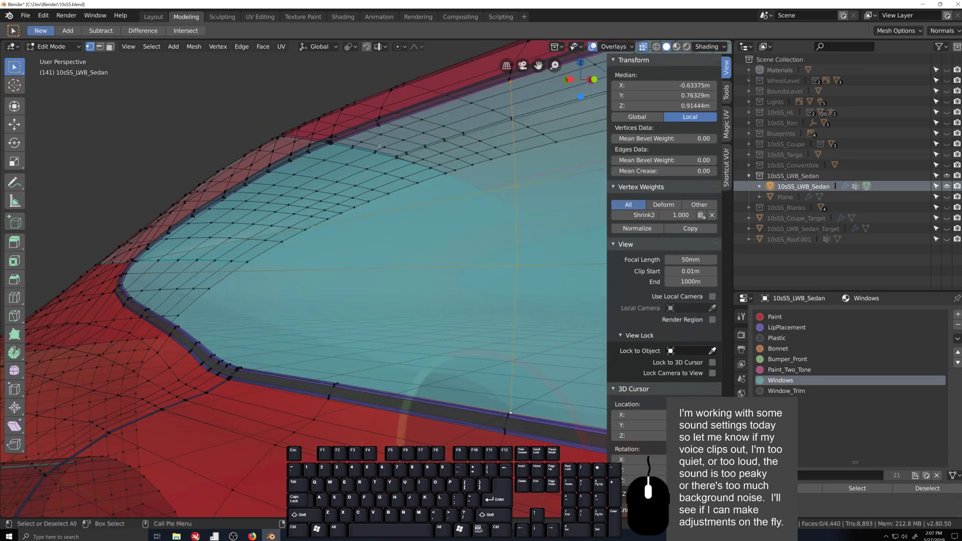
pyautogui.click(379, 125)
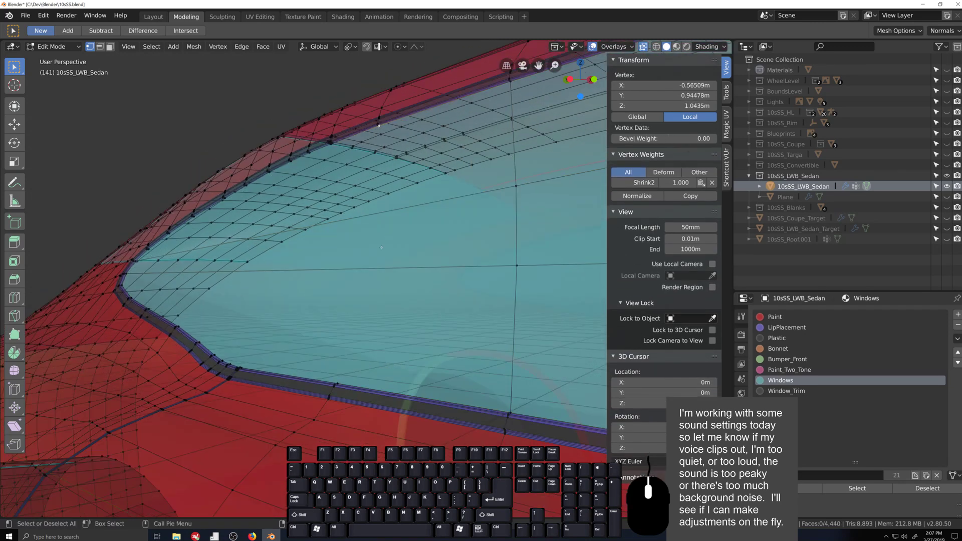
pyautogui.keyDown('shift'); pyautogui.click(335, 383); pyautogui.keyUp('shift')
pyautogui.press('j')
pyautogui.moveTo(339, 381); pyautogui.dragTo(346, 343, button='middle')
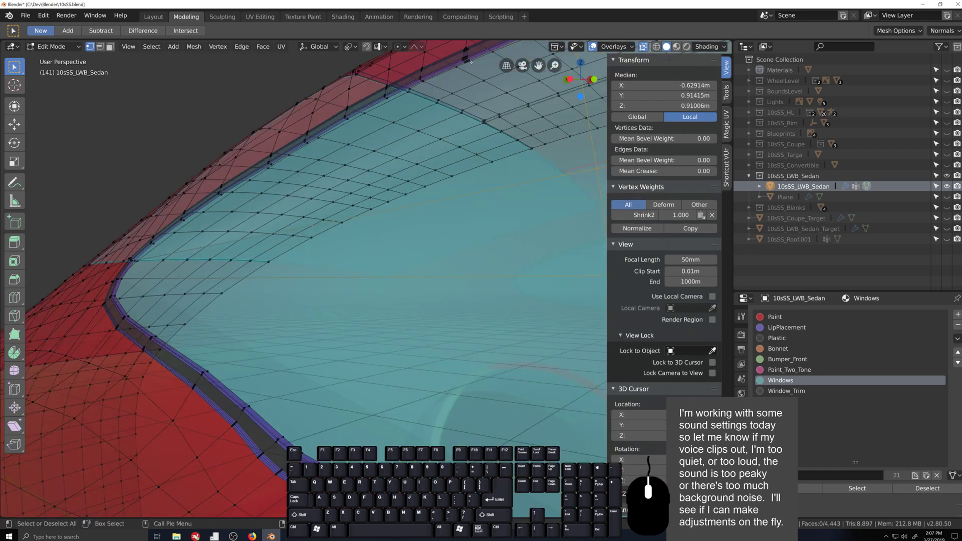
# - Connect the first two facing vertex pairs in the tightly spaced cluster above the door seam, from upper to lower pane border
pyautogui.click(468, 61)
pyautogui.moveTo(359, 433); pyautogui.dragTo(411, 386, button='middle')
pyautogui.scroll(-4, 424, 389)
pyautogui.scroll(3, 411, 386)
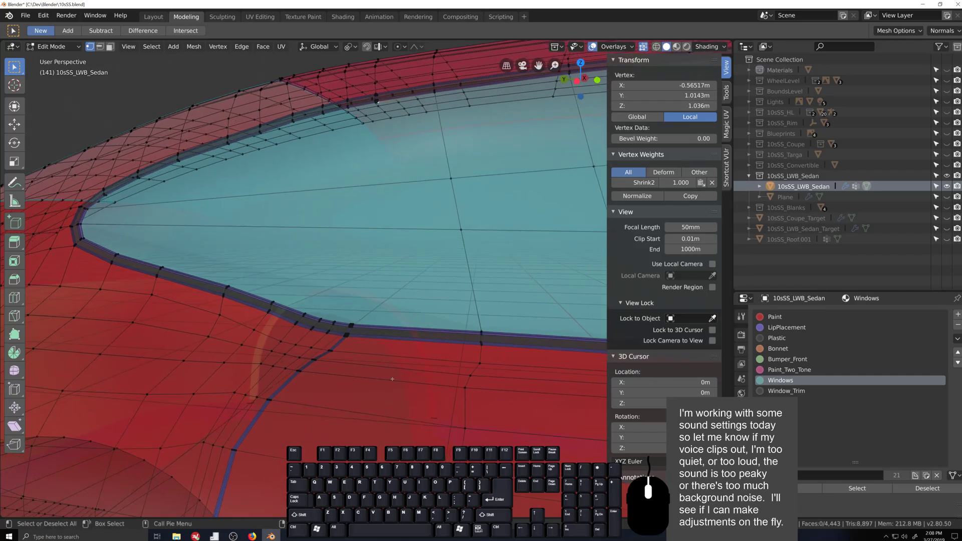
pyautogui.keyDown('shift'); pyautogui.click(330, 416); pyautogui.keyUp('shift')
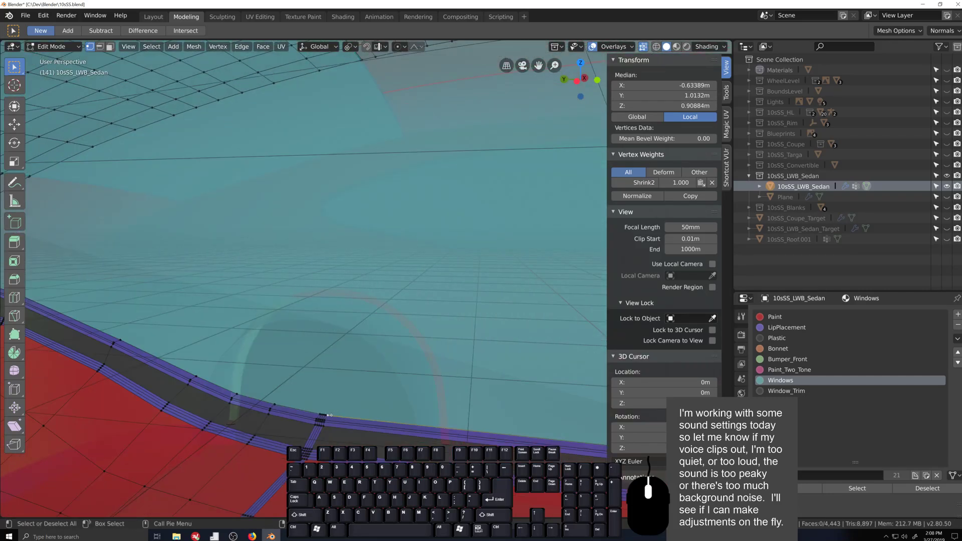
pyautogui.press('f')
pyautogui.press('f')
pyautogui.press('f')
pyautogui.hotkey('shift', '`')
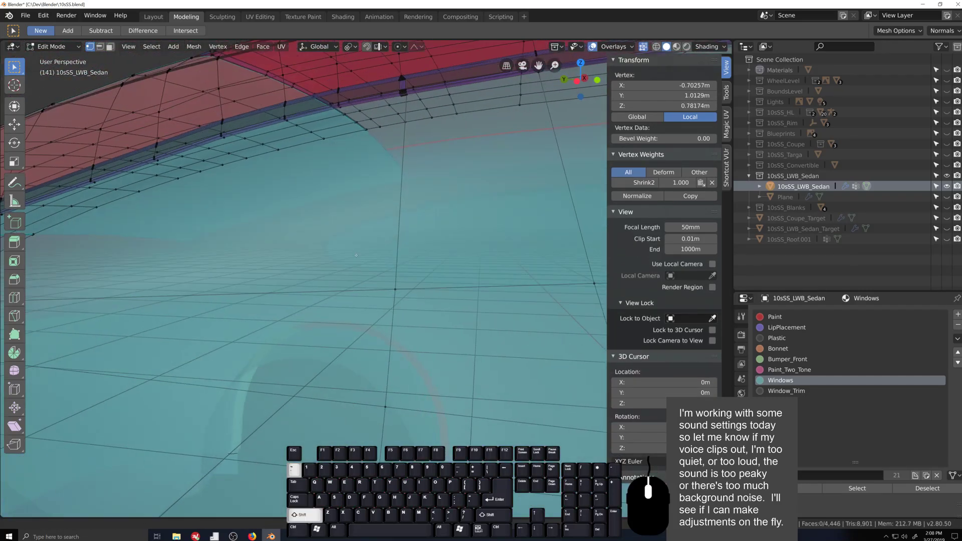
pyautogui.click(390, 83)
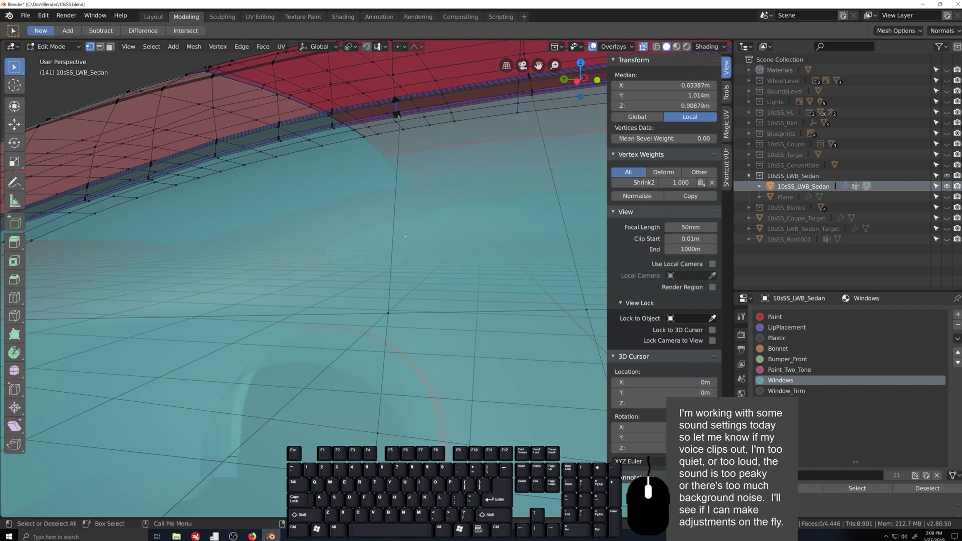
pyautogui.press('j')
# - Connect the following two upper and lower vertex pairs within the tightly spaced cluster at the door seam
pyautogui.click(396, 117)
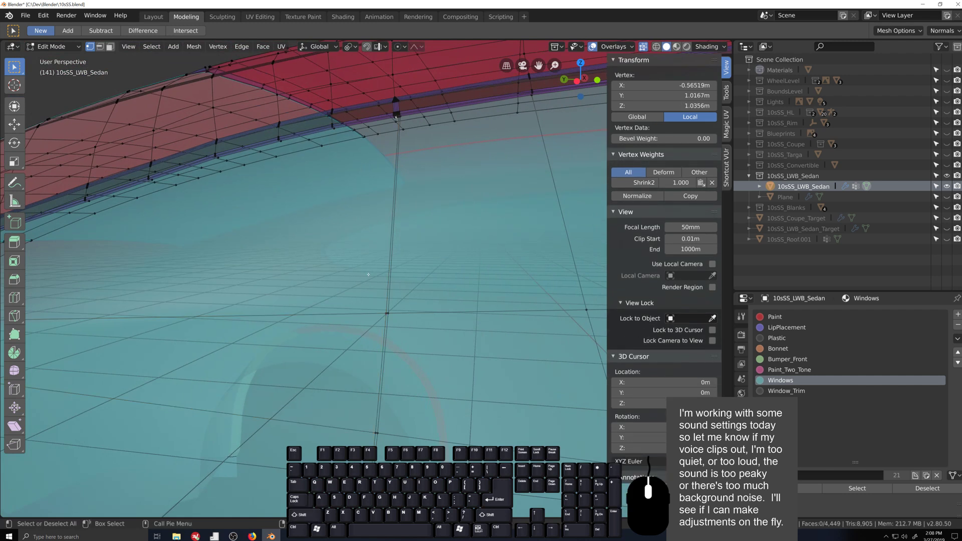
pyautogui.scroll(3, 384, 209)
pyautogui.keyDown('shift'); pyautogui.moveTo(407, 55); pyautogui.dragTo(420, 95, button='middle'); pyautogui.keyUp('shift')
pyautogui.click(424, 123)
pyautogui.scroll(1, 416, 100)
pyautogui.moveTo(396, 301); pyautogui.dragTo(351, 399, button='middle')
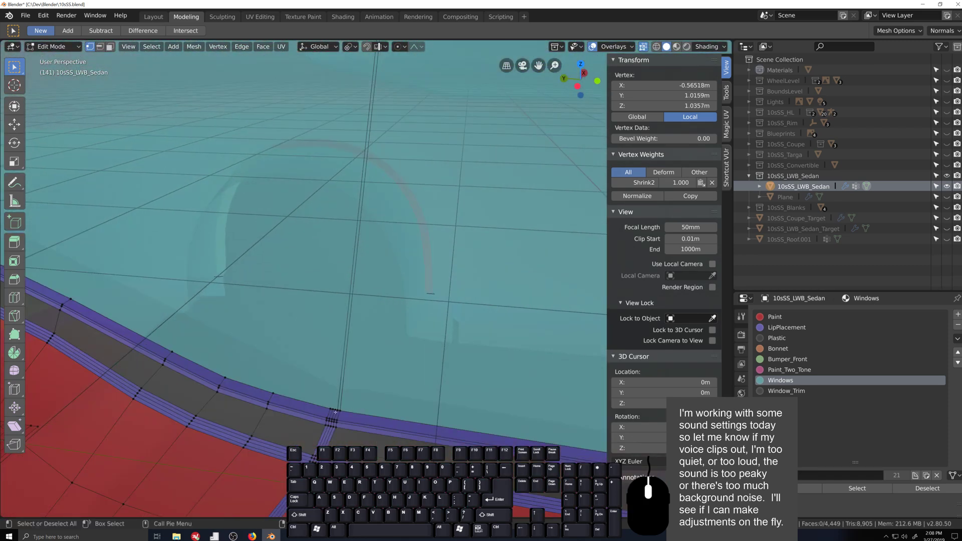
pyautogui.press('j')
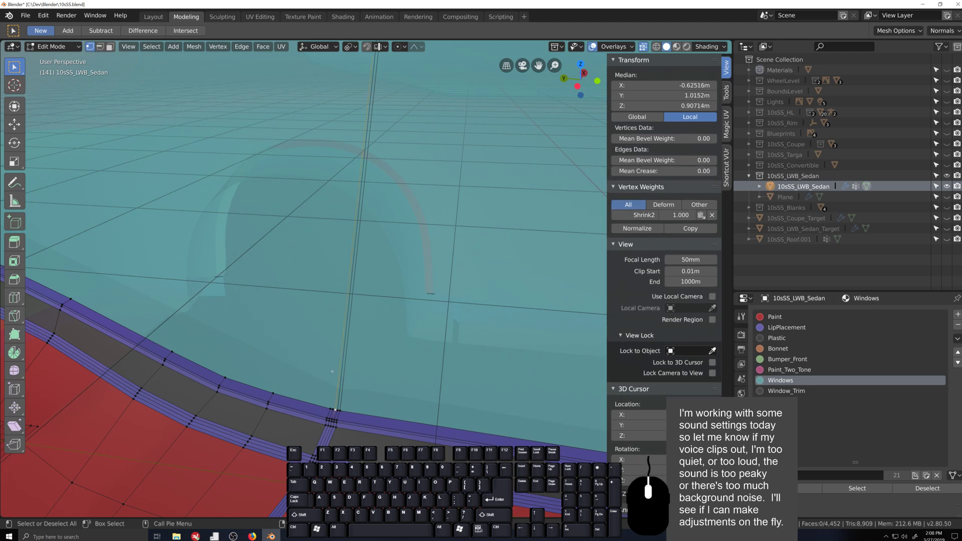
pyautogui.click(333, 408)
pyautogui.moveTo(333, 408); pyautogui.dragTo(399, 99, button='middle')
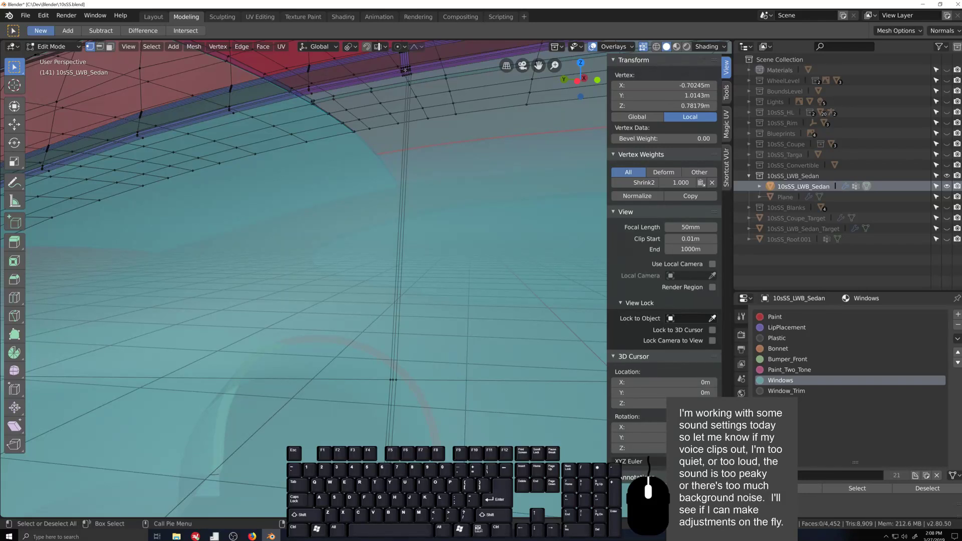
pyautogui.press('j')
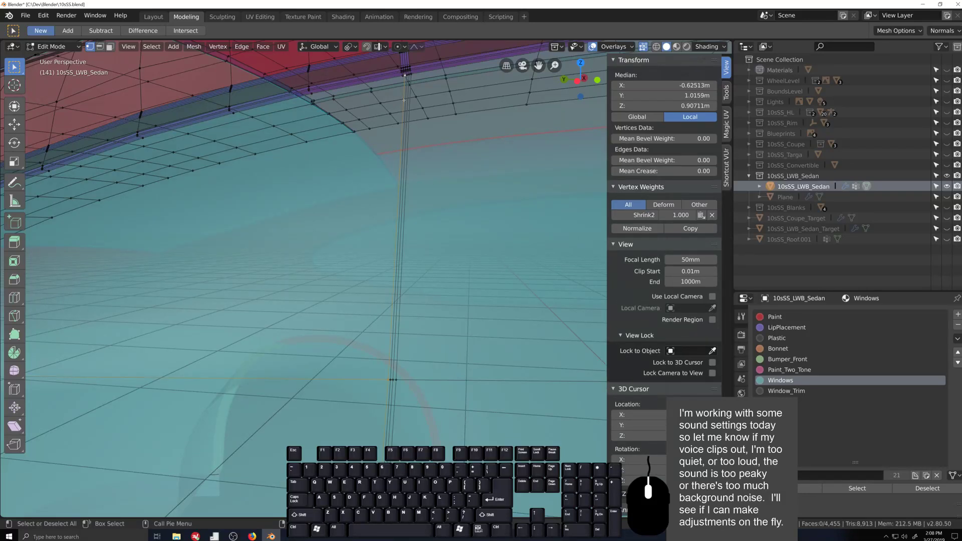
# - Connect the last upper and lower vertex pair of the seam cluster, on the side facing the narrow tip
pyautogui.click(401, 76)
pyautogui.scroll(-4, 401, 80)
pyautogui.moveTo(399, 85); pyautogui.dragTo(343, 286, button='middle')
pyautogui.keyDown('shift'); pyautogui.moveTo(343, 285); pyautogui.dragTo(381, 281, button='middle'); pyautogui.keyUp('shift')
pyautogui.scroll(4, 414, 345)
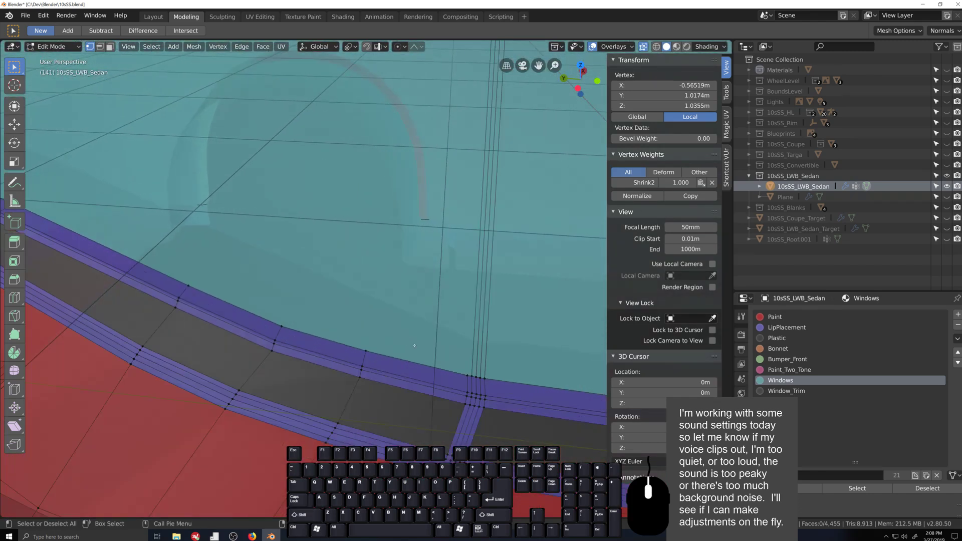
pyautogui.press('j')
# - Connect the lower border vertex just past the seam cluster to its facing vertex on the upper border
pyautogui.click(328, 441)
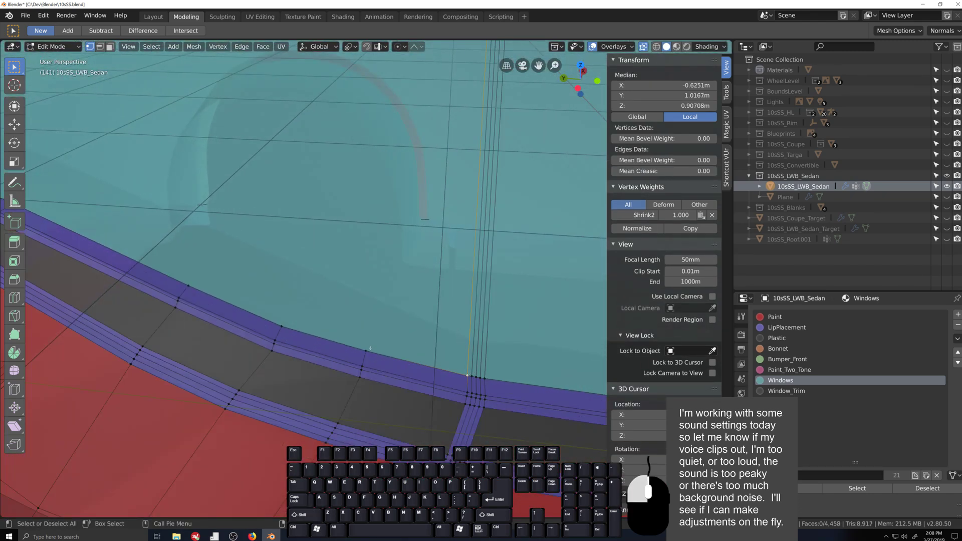
pyautogui.scroll(-4, 331, 431)
pyautogui.moveTo(333, 426); pyautogui.dragTo(370, 276, button='middle')
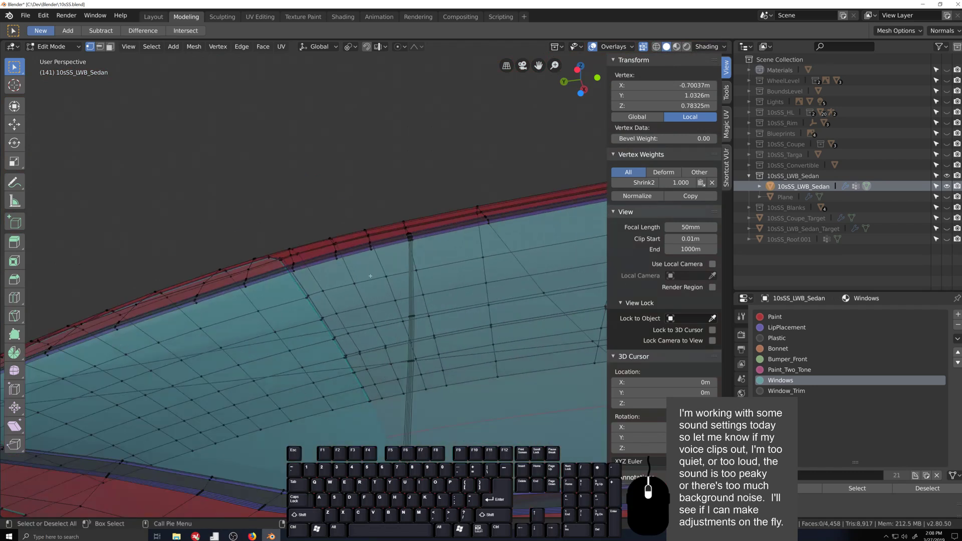
pyautogui.press('j')
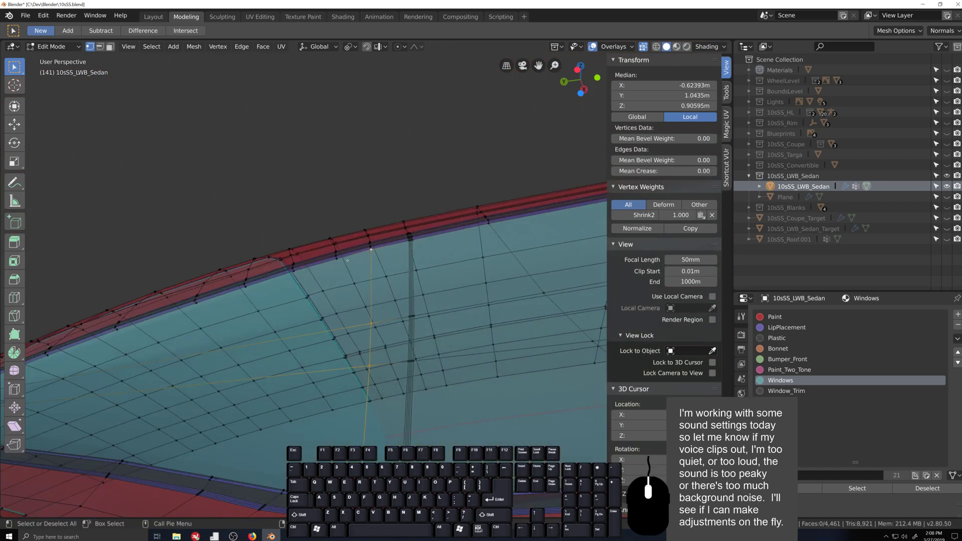
# - Connect the second lower border vertex past the seam cluster to the matching upper border vertex
pyautogui.keyDown('shift'); pyautogui.click(337, 261); pyautogui.keyUp('shift')
pyautogui.press('`')
pyautogui.moveTo(338, 262); pyautogui.dragTo(357, 343, button='middle')
pyautogui.scroll(3, 357, 342)
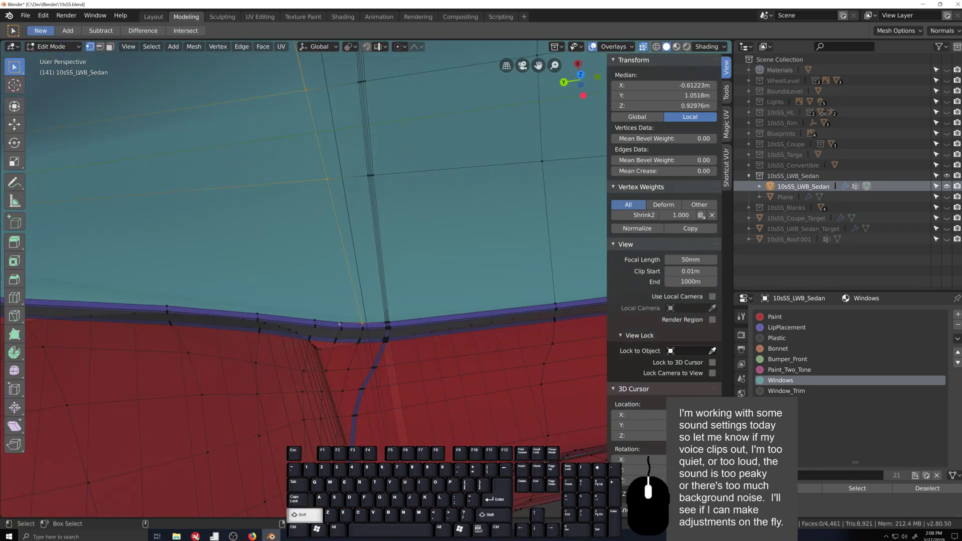
pyautogui.scroll(3, 351, 321)
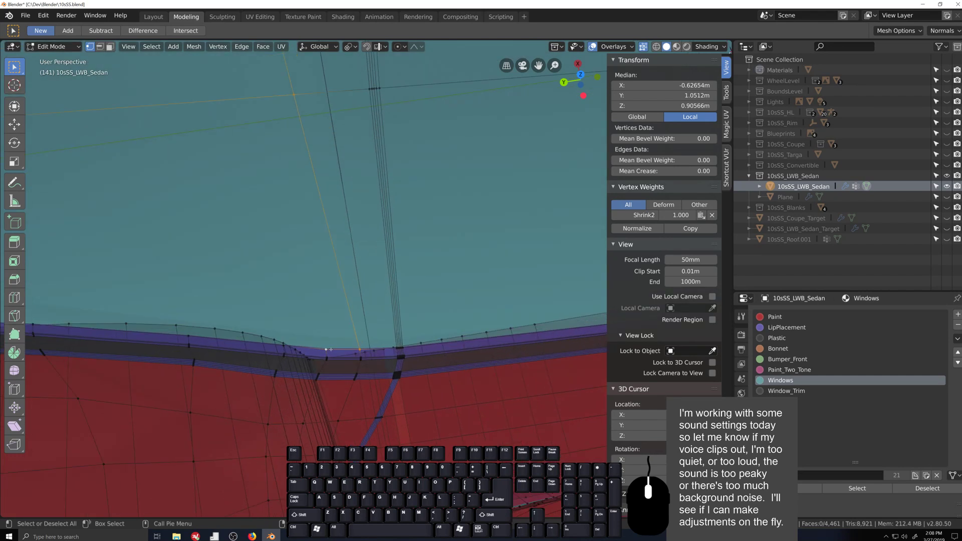
pyautogui.moveTo(328, 349); pyautogui.dragTo(327, 185, button='middle')
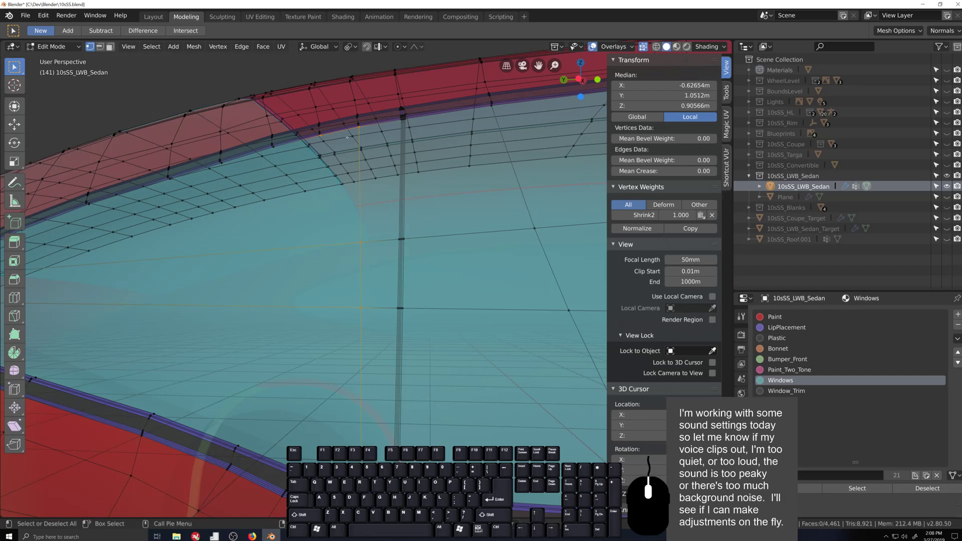
pyautogui.click(321, 135)
pyautogui.moveTo(320, 136); pyautogui.dragTo(328, 211, button='middle')
pyautogui.press('j')
# - Connect the third and fourth facing pairs of border vertices past the seam cluster with vertical edges
pyautogui.click(339, 389)
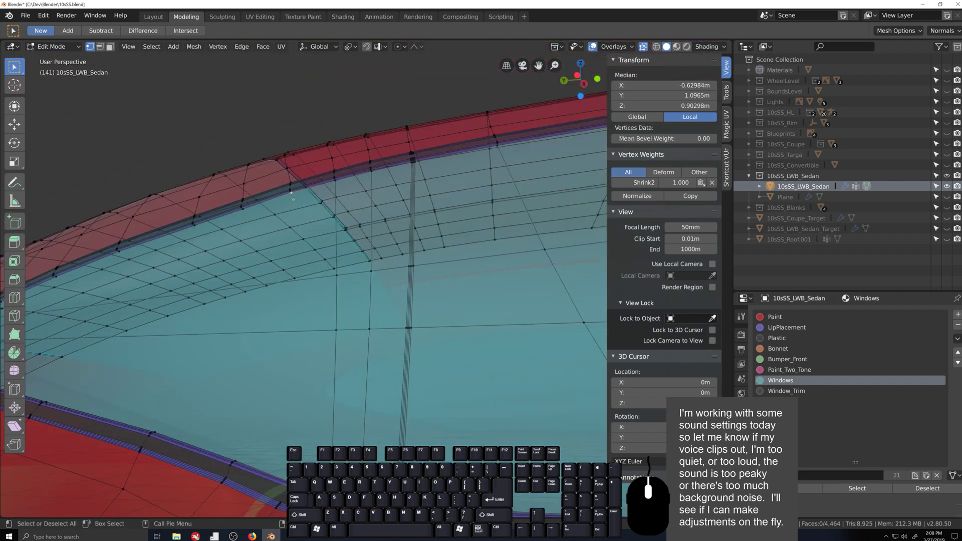
pyautogui.press('j')
pyautogui.click(292, 200)
pyautogui.moveTo(293, 200); pyautogui.dragTo(262, 281, button='middle')
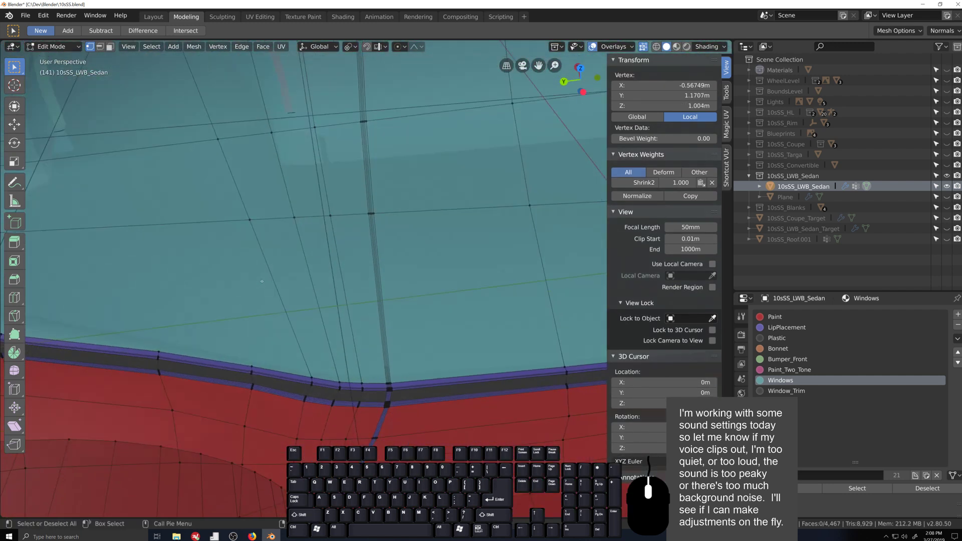
pyautogui.keyDown('shift'); pyautogui.click(251, 367); pyautogui.keyUp('shift')
pyautogui.press('j')
# - Connect the next two facing pairs of lower and upper border vertices where the pane begins to narrow
pyautogui.moveTo(254, 360); pyautogui.dragTo(364, 327, button='middle')
pyautogui.click(266, 415)
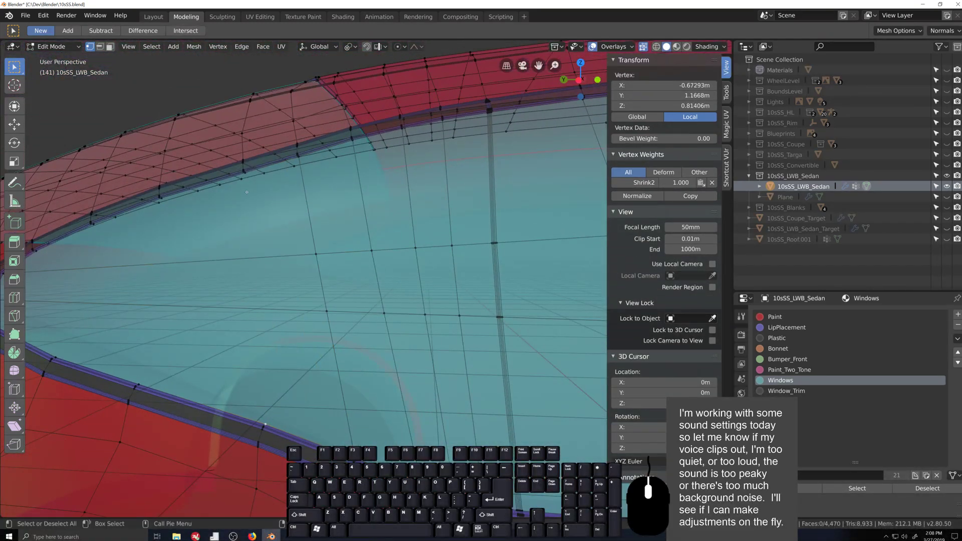
pyautogui.keyDown('shift'); pyautogui.click(246, 173); pyautogui.keyUp('shift')
pyautogui.press('j')
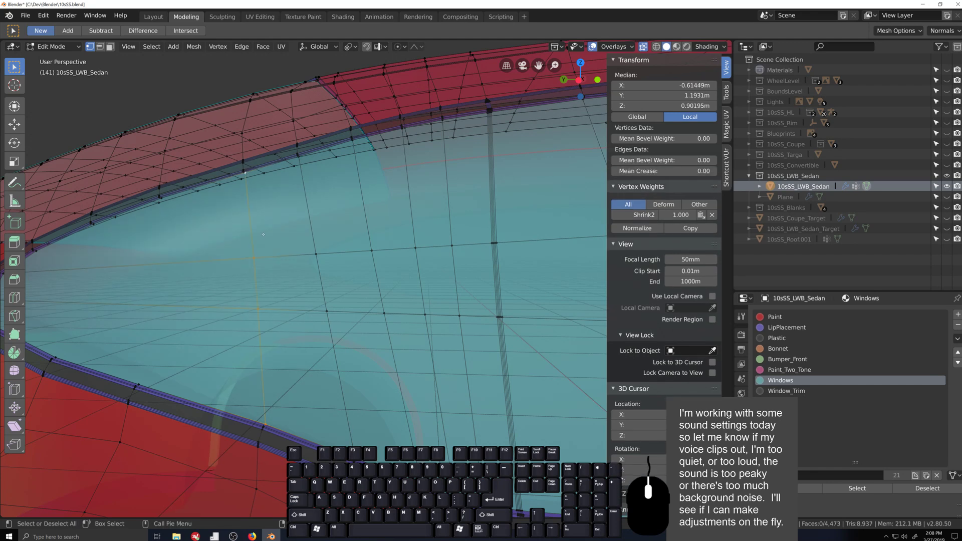
pyautogui.moveTo(263, 234); pyautogui.dragTo(244, 325, button='middle')
pyautogui.click(256, 256)
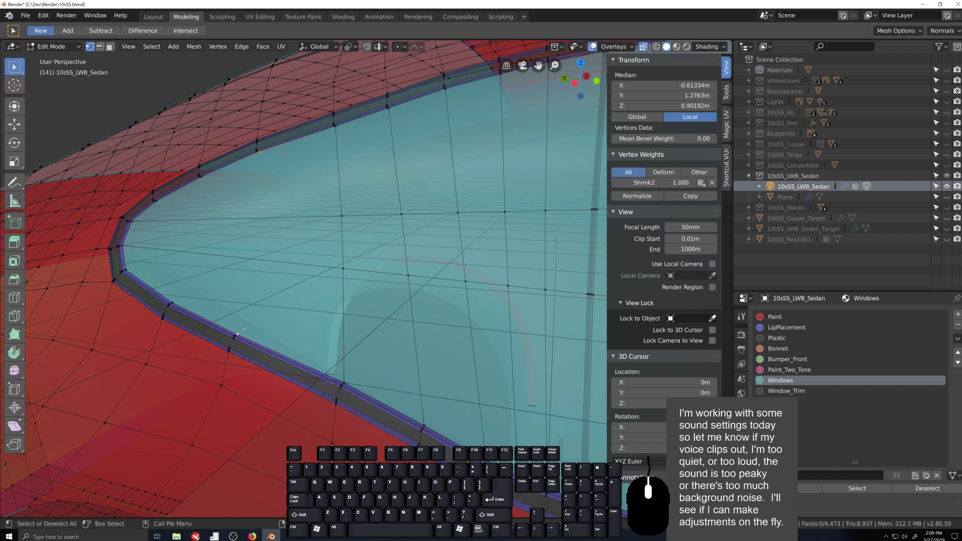
pyautogui.press('j')
# - Connect the lower and upper border vertices closest to the narrow tip with one final vertical edge
pyautogui.moveTo(243, 329); pyautogui.dragTo(283, 335, button='middle')
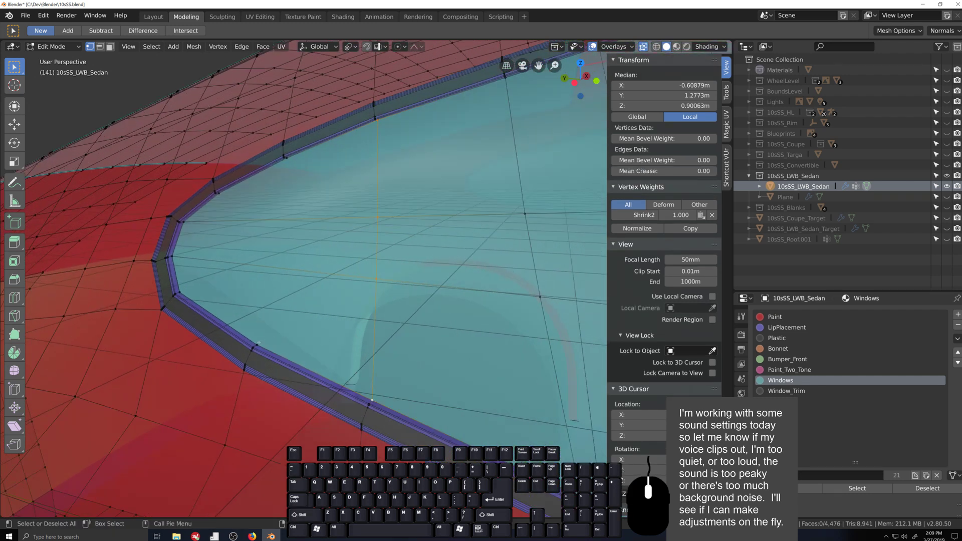
pyautogui.click(259, 343)
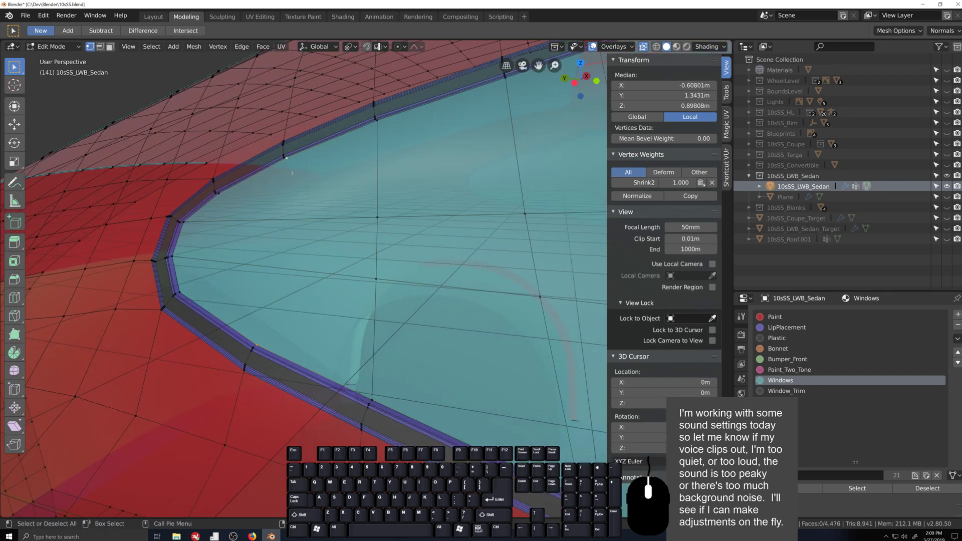
pyautogui.press('j')
# - Select the edge loop bordering the side window pane and mark its edges as sharp
pyautogui.keyDown('alt'); pyautogui.click(298, 154); pyautogui.keyUp('alt')
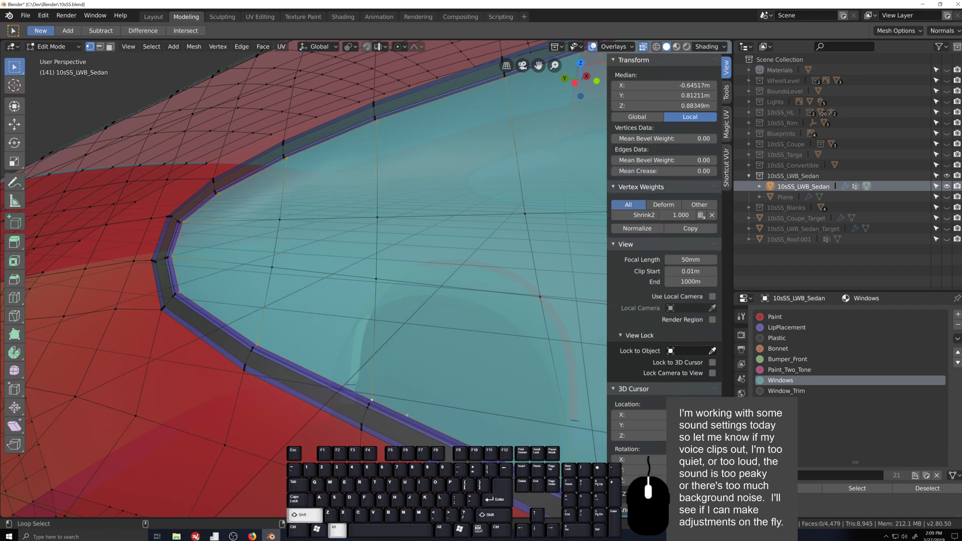
pyautogui.moveTo(406, 415); pyautogui.dragTo(175, 374, button='middle')
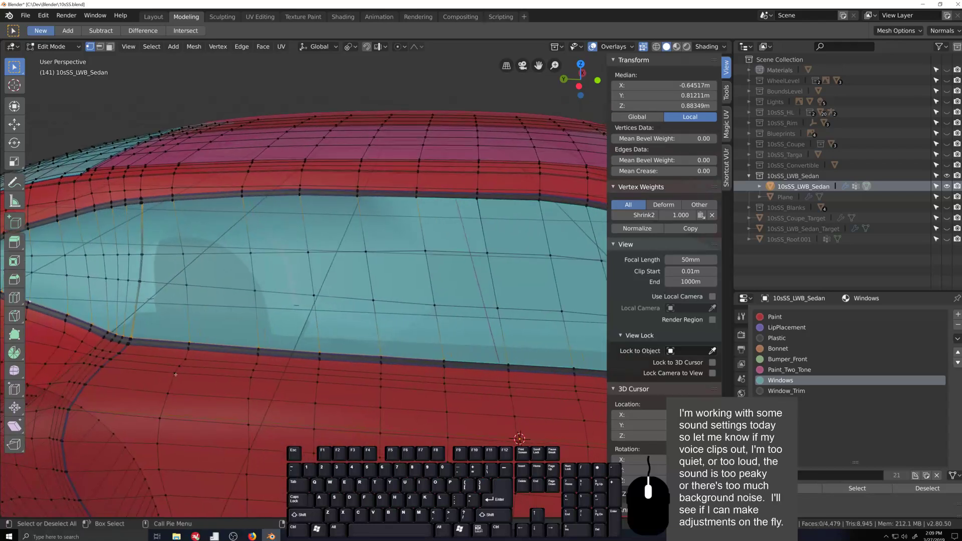
pyautogui.scroll(4, 421, 394)
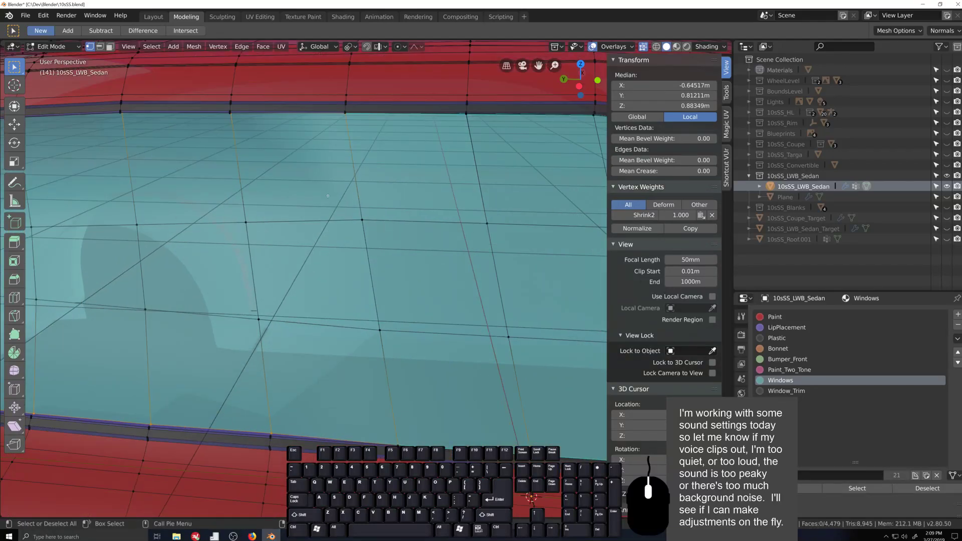
pyautogui.scroll(-3, 328, 196)
pyautogui.hotkey('ctrl', 'e')
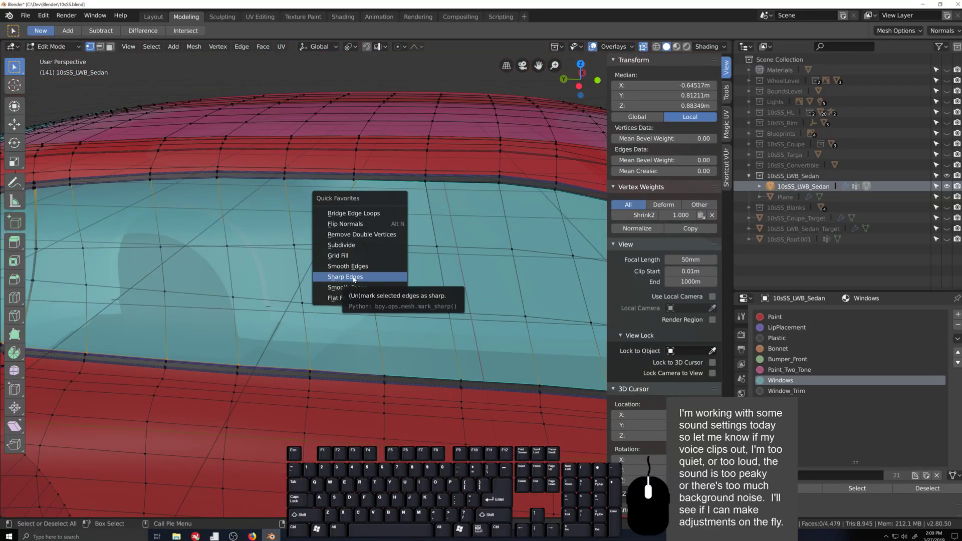
pyautogui.click(353, 275)
# - Grow a selection from the vertex near the narrow tip across the pane, remove it from the Shrink vertex group, and make Shrink2 active
pyautogui.moveTo(353, 275); pyautogui.dragTo(490, 276, button='middle')
pyautogui.click(129, 252)
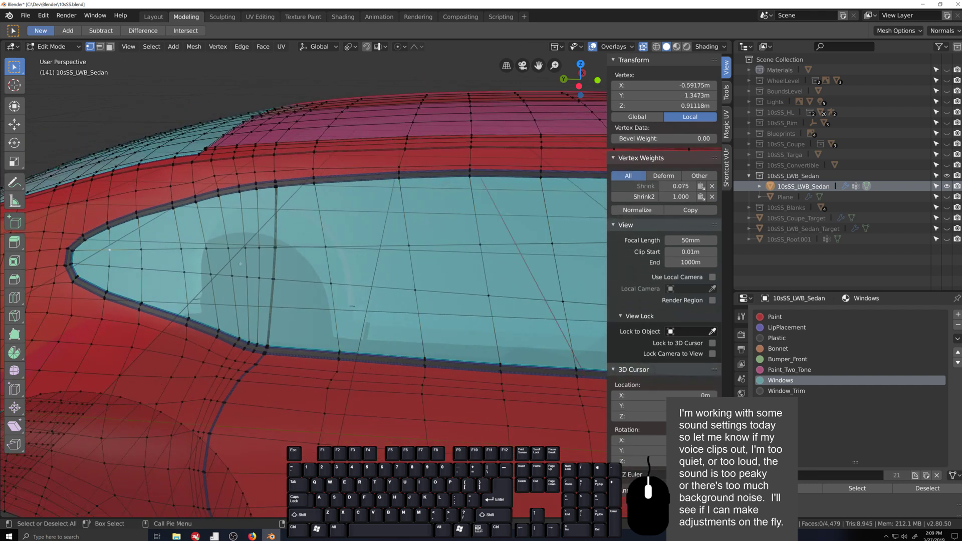
pyautogui.moveTo(128, 252); pyautogui.dragTo(579, 297, button='middle')
pyautogui.press('ctrl+KP_Add')
pyautogui.press('ctrl+KP_Add')
pyautogui.press('ctrl+KP_Add')
pyautogui.press('ctrl+KP_Add')
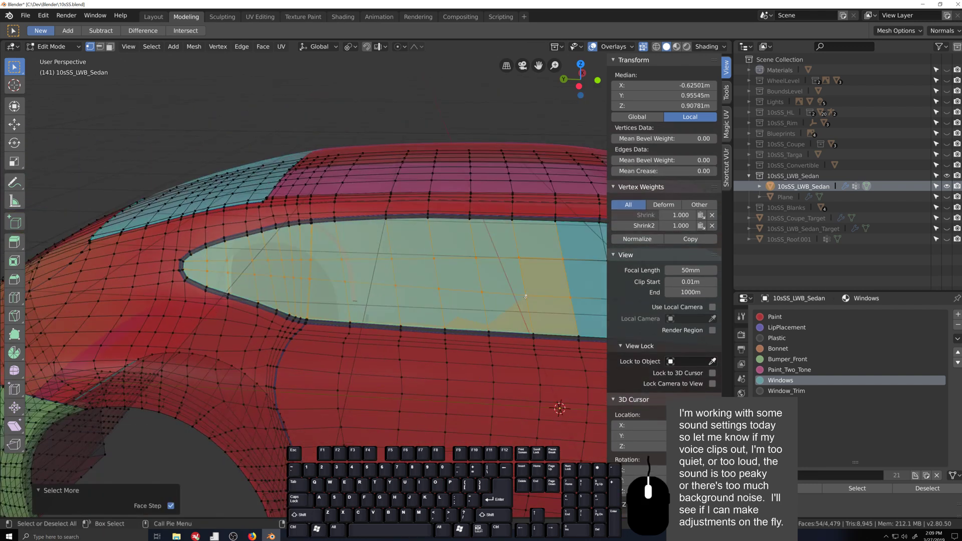
pyautogui.click(741, 425)
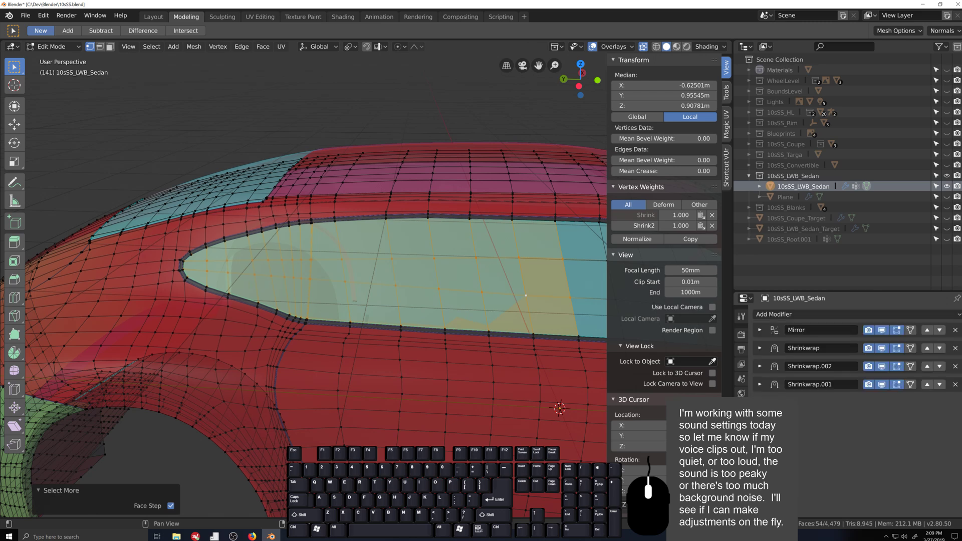
pyautogui.click(741, 483)
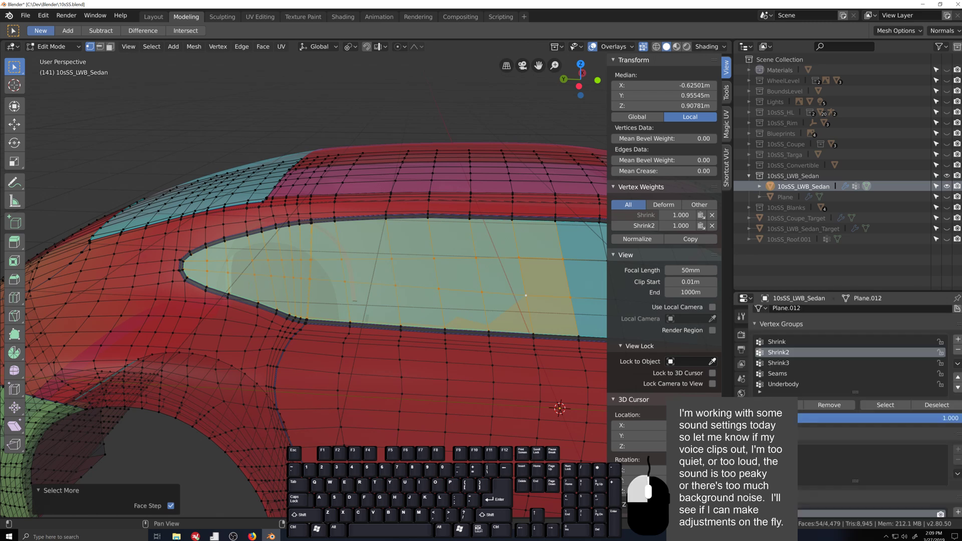
pyautogui.click(783, 341)
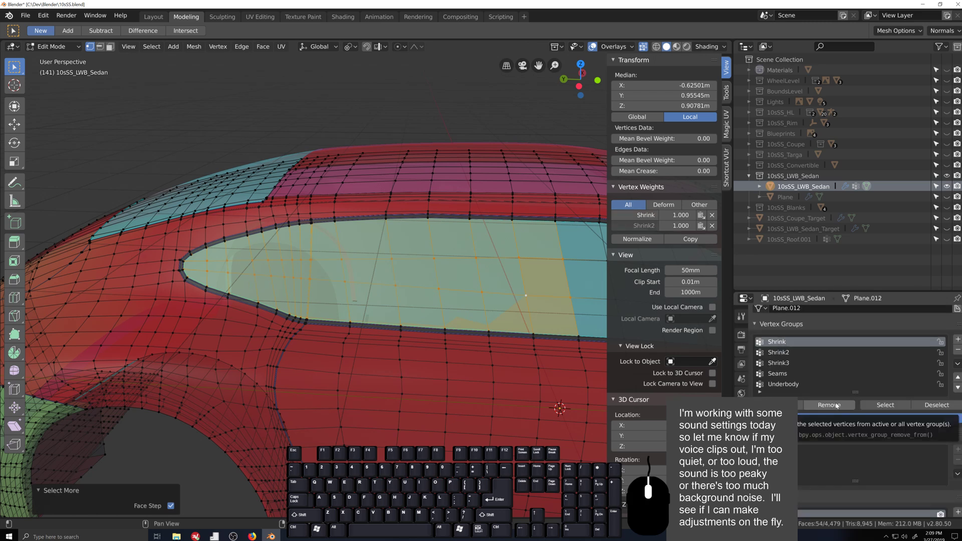
pyautogui.click(836, 405)
pyautogui.click(778, 353)
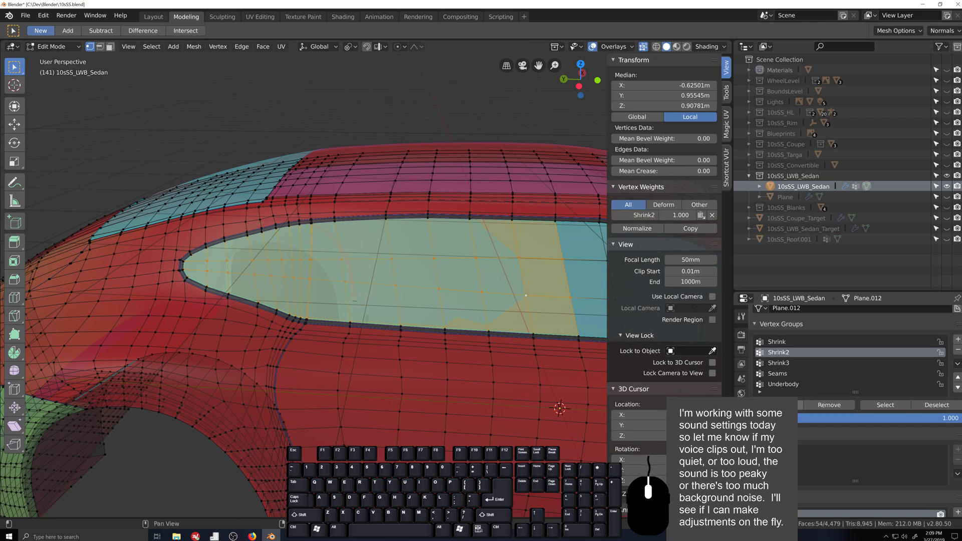
# - Return to Object Mode and change the viewport shading to glossy, reflective lighting
pyautogui.scroll(3, 350, 378)
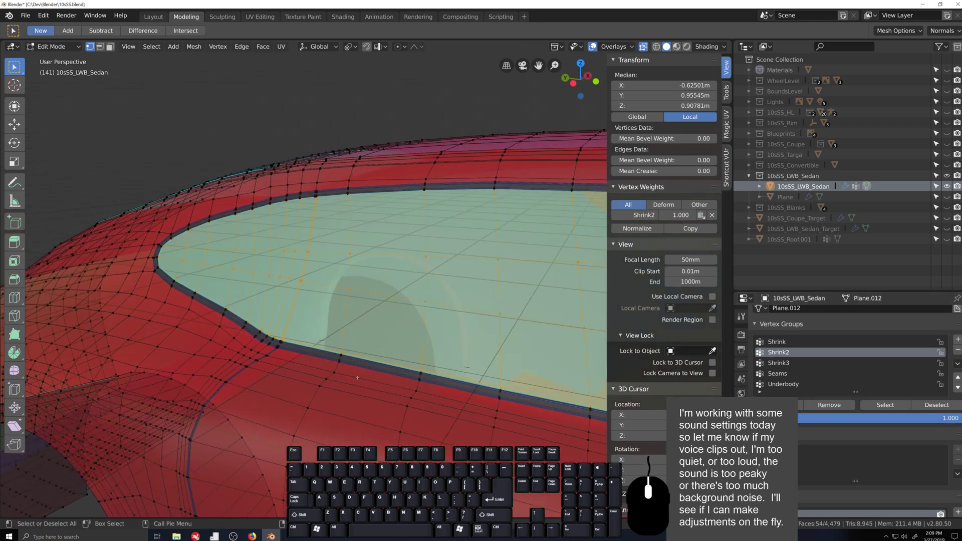
pyautogui.press('Tab')
pyautogui.moveTo(345, 377); pyautogui.dragTo(330, 372, button='middle')
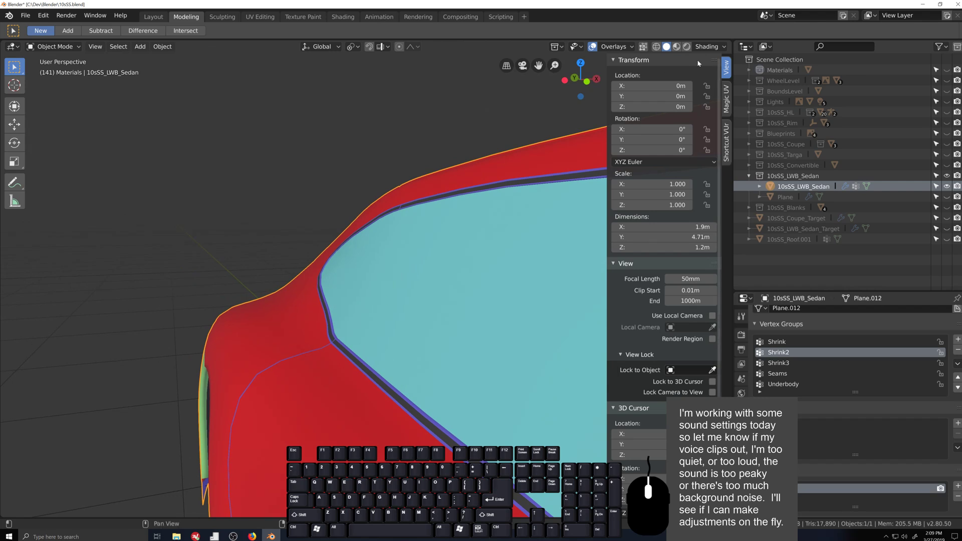
pyautogui.click(720, 46)
pyautogui.click(736, 78)
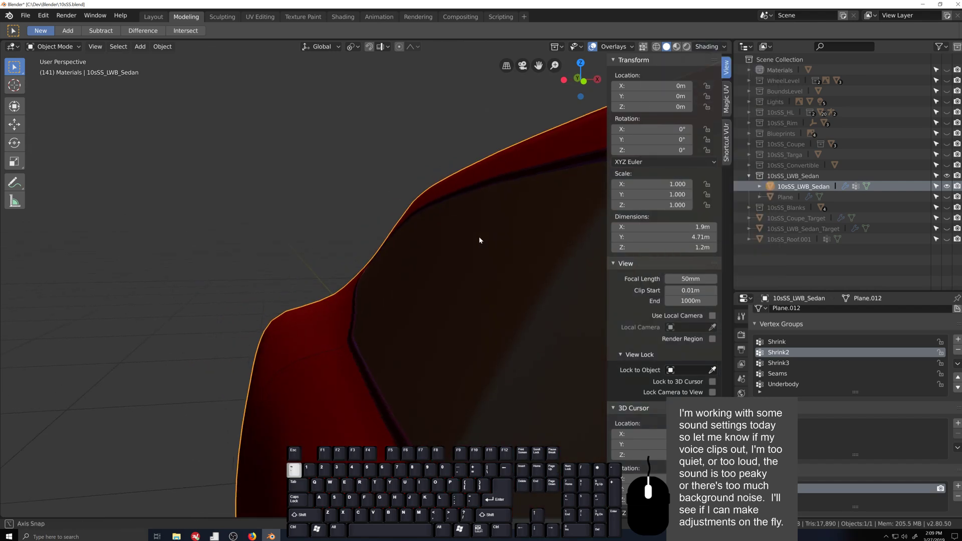
# - Examine the reflections across the rebuilt side glass and along its surrounding trim from several angles
pyautogui.moveTo(479, 236)
pyautogui.mouseDown(button='middle')
pyautogui.moveTo(456, 242)
pyautogui.moveTo(526, 243)
pyautogui.mouseUp(button='middle')
pyautogui.scroll(6, 387, 281)
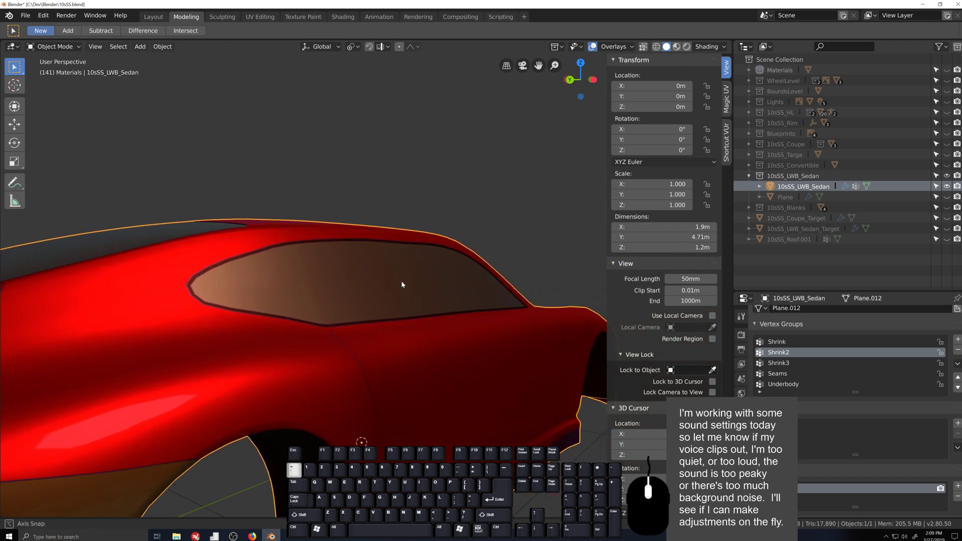
pyautogui.moveTo(245, 331)
pyautogui.mouseDown(button='middle')
pyautogui.moveTo(356, 324)
pyautogui.moveTo(245, 338)
pyautogui.moveTo(255, 316)
pyautogui.mouseUp(button='middle')
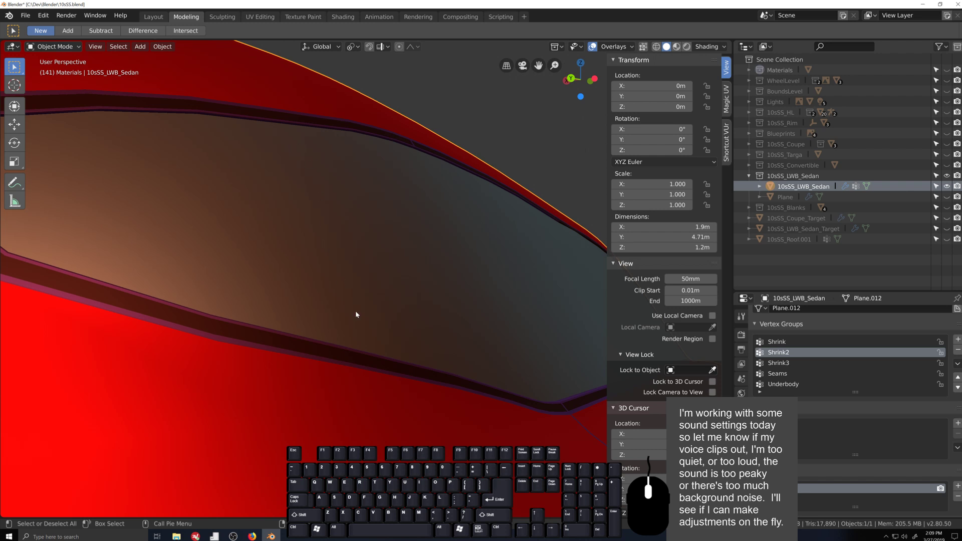
pyautogui.moveTo(356, 314); pyautogui.dragTo(265, 339, button='middle')
pyautogui.scroll(-5, 386, 308)
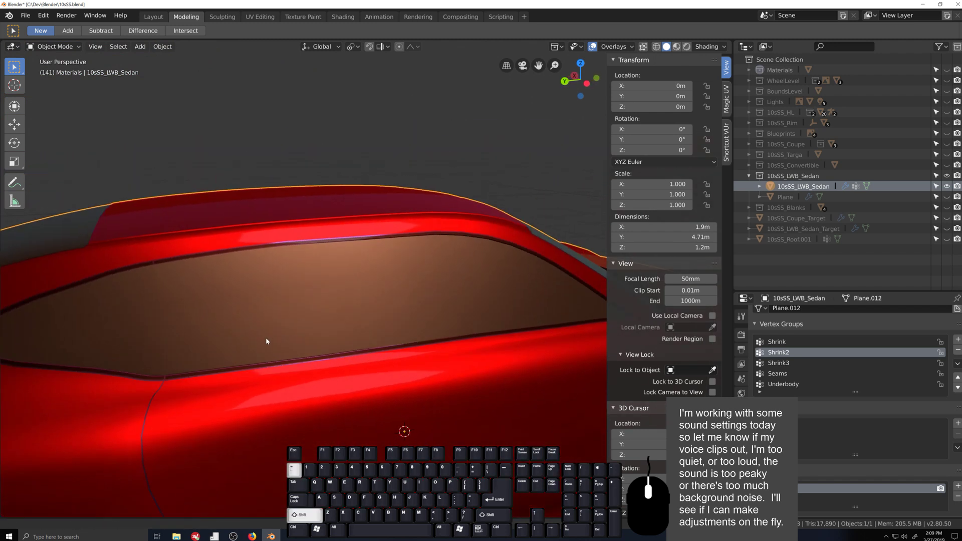
pyautogui.scroll(3, 439, 331)
pyautogui.keyDown('shift'); pyautogui.moveTo(440, 331); pyautogui.dragTo(535, 243, button='middle'); pyautogui.keyUp('shift')
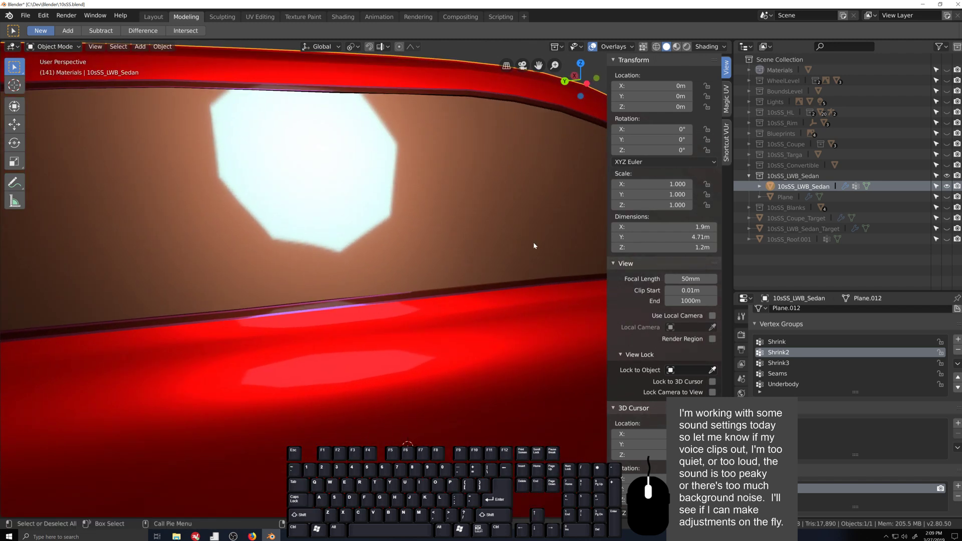
pyautogui.keyDown('shift'); pyautogui.moveTo(155, 320); pyautogui.dragTo(273, 316, button='middle'); pyautogui.keyUp('shift')
# - Select the faces around the pane's border loop, deselect the stray pane vertices, and assign the Window_Trim material
pyautogui.press('Tab')
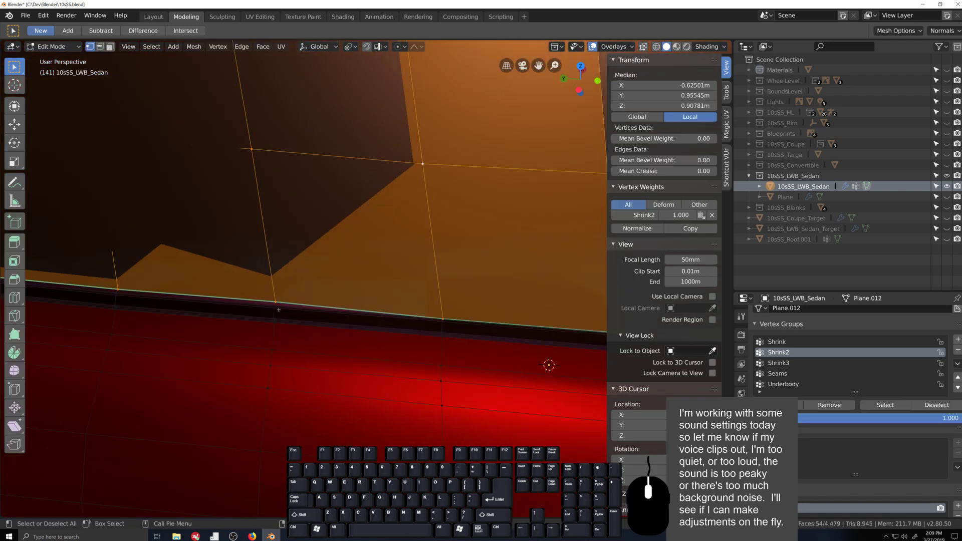
pyautogui.scroll(1, 278, 309)
pyautogui.keyDown('alt'); pyautogui.click(233, 315); pyautogui.keyUp('alt')
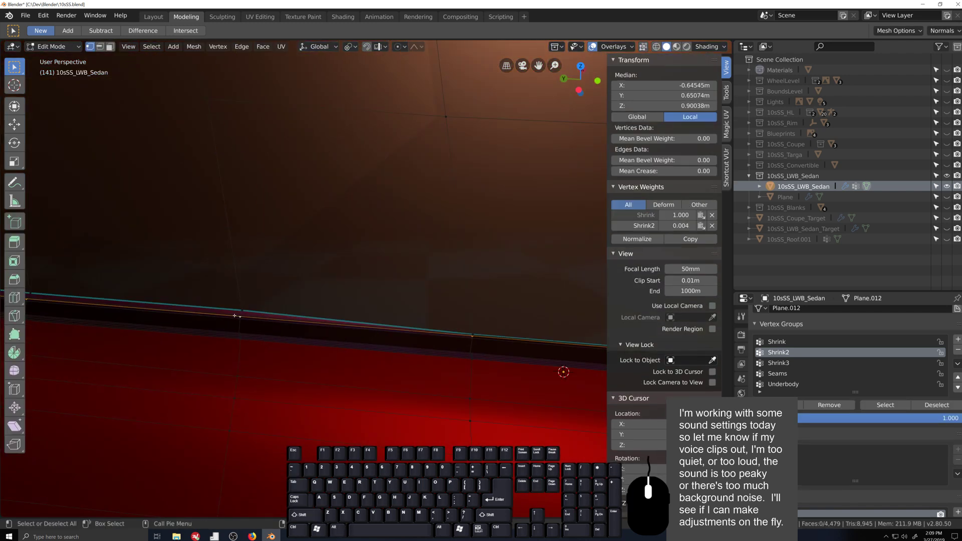
pyautogui.press('ctrl+KP_Add')
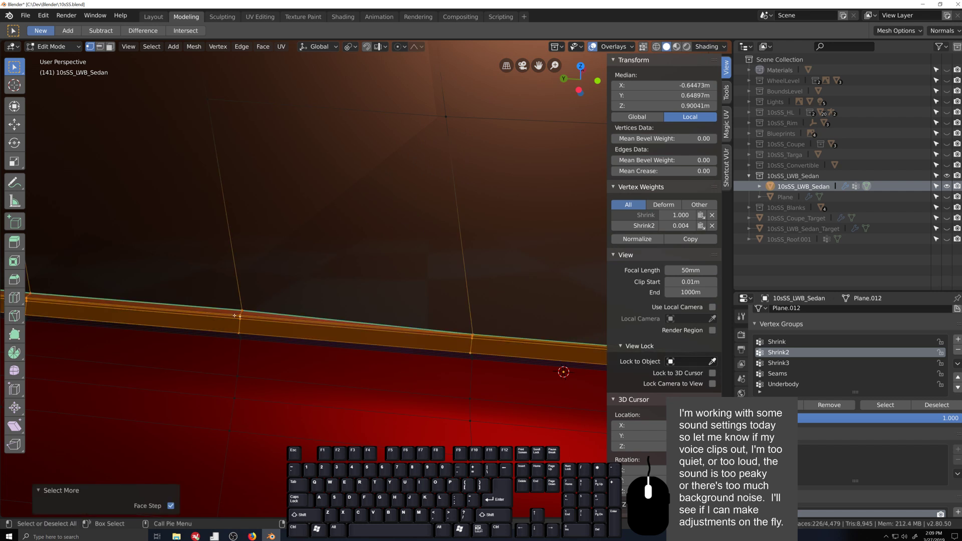
pyautogui.scroll(-5, 235, 315)
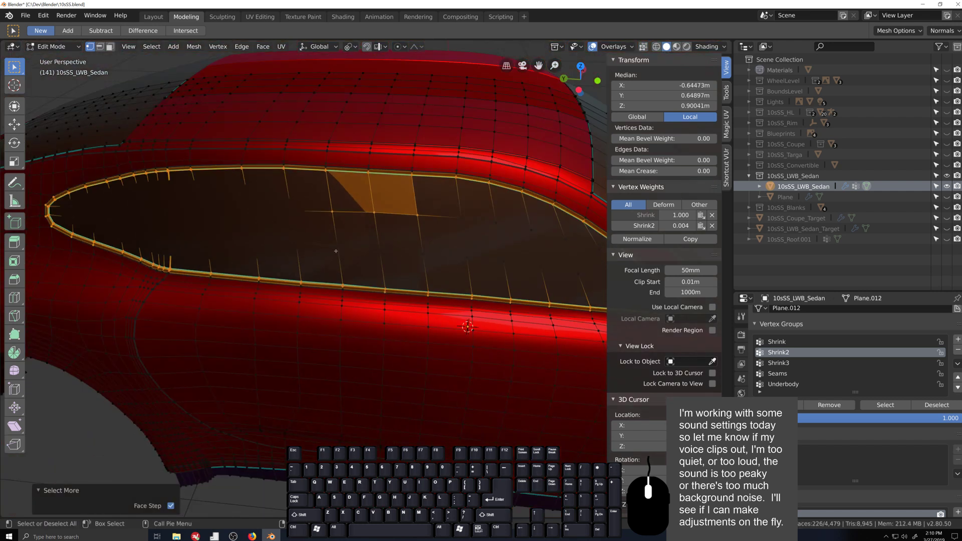
pyautogui.hotkey('alt', 'z')
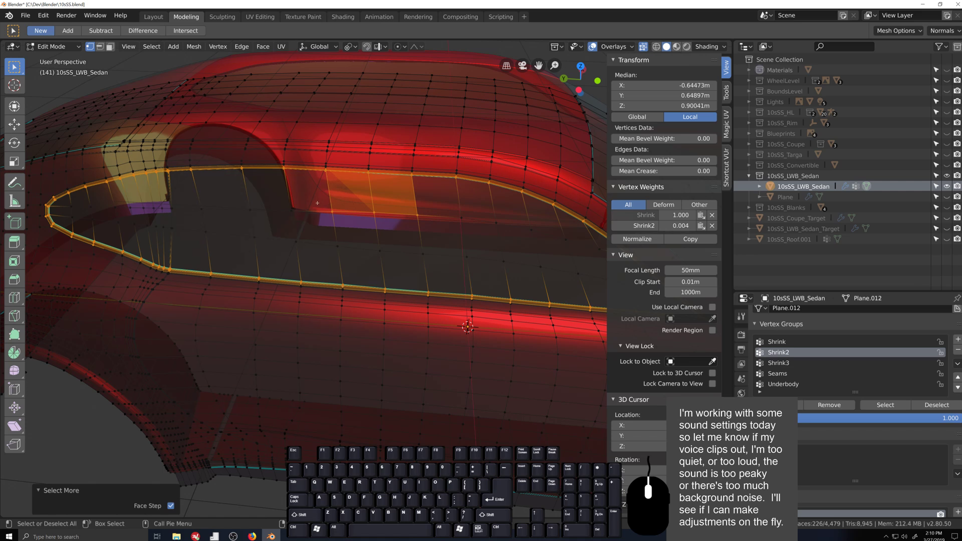
pyautogui.keyDown('ctrl'); pyautogui.click(313, 197); pyautogui.keyUp('ctrl')
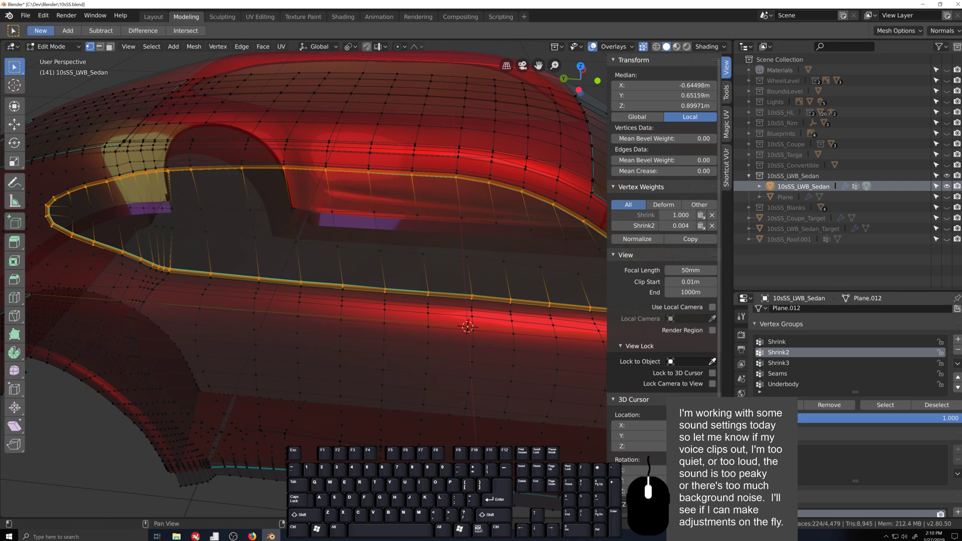
pyautogui.click(741, 424)
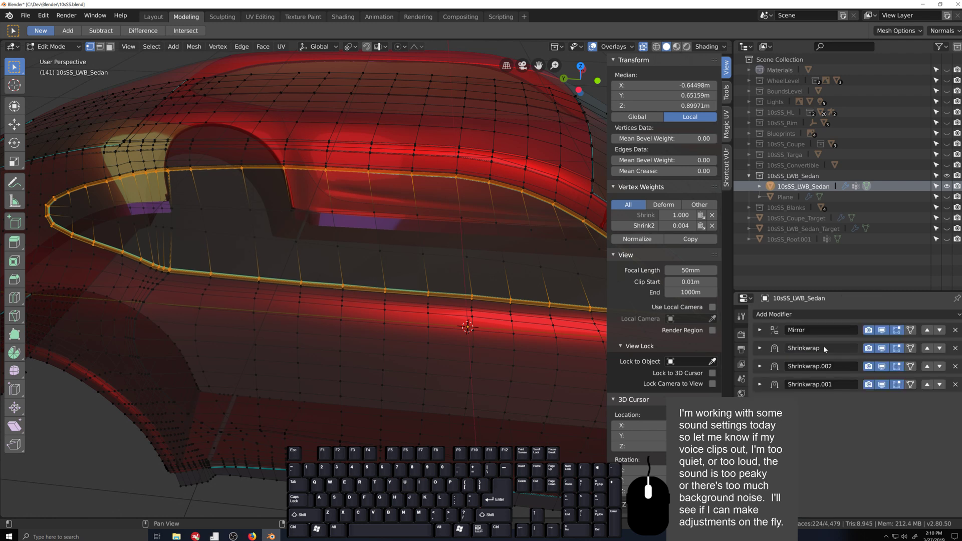
pyautogui.click(741, 496)
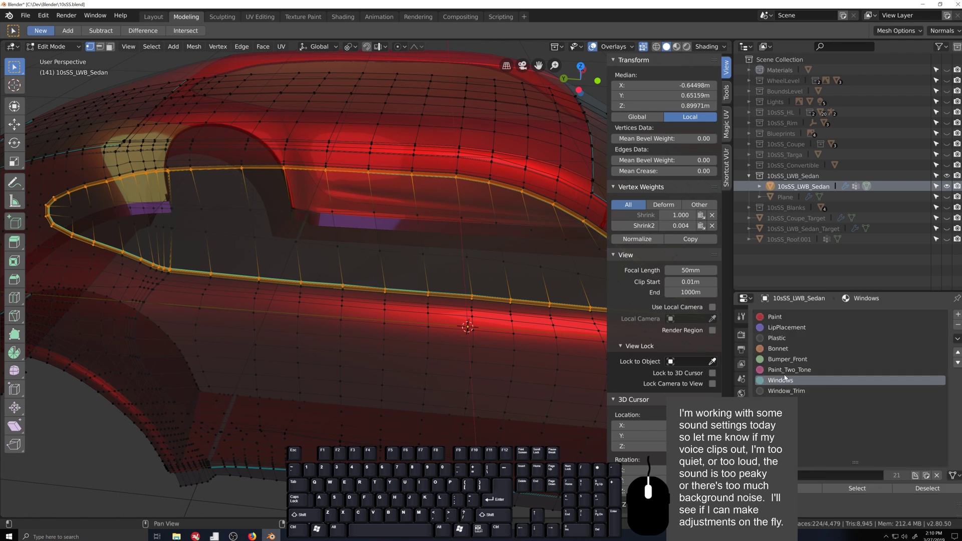
pyautogui.click(772, 391)
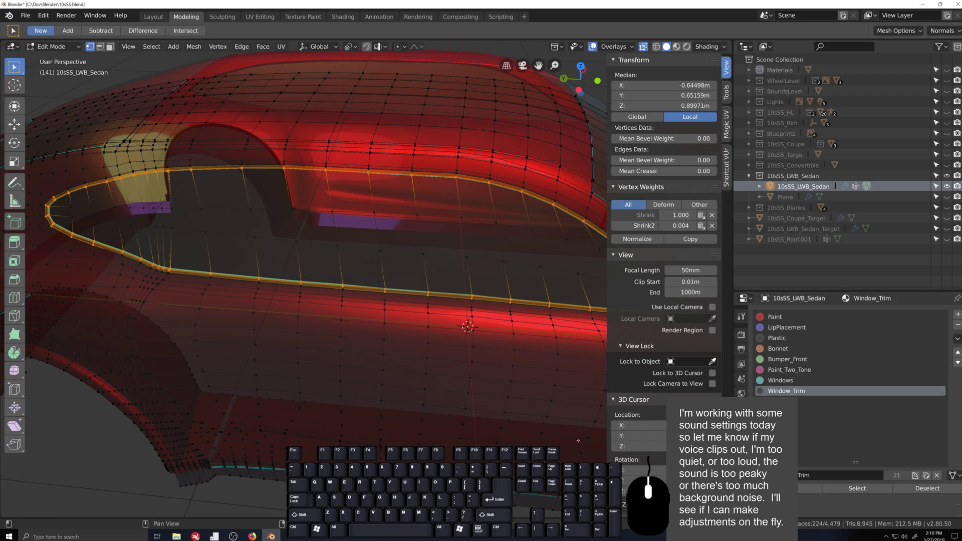
# - Examine the finished window trim and glass reflections from the narrow tip along the whole side of the body
pyautogui.press('Tab')
pyautogui.hotkey('alt', 'z')
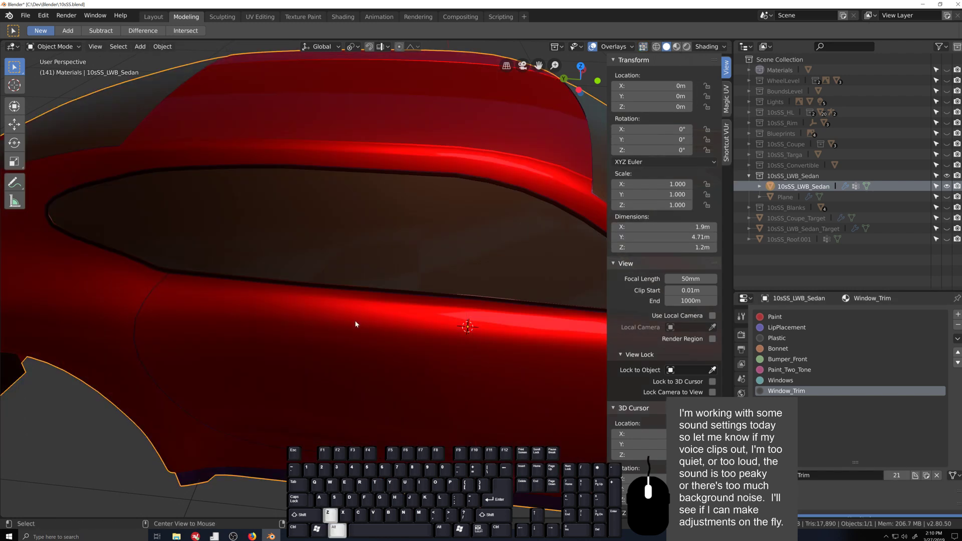
pyautogui.moveTo(356, 321)
pyautogui.mouseDown(button='middle')
pyautogui.moveTo(390, 305)
pyautogui.moveTo(241, 298)
pyautogui.moveTo(395, 336)
pyautogui.moveTo(383, 324)
pyautogui.mouseUp(button='middle')
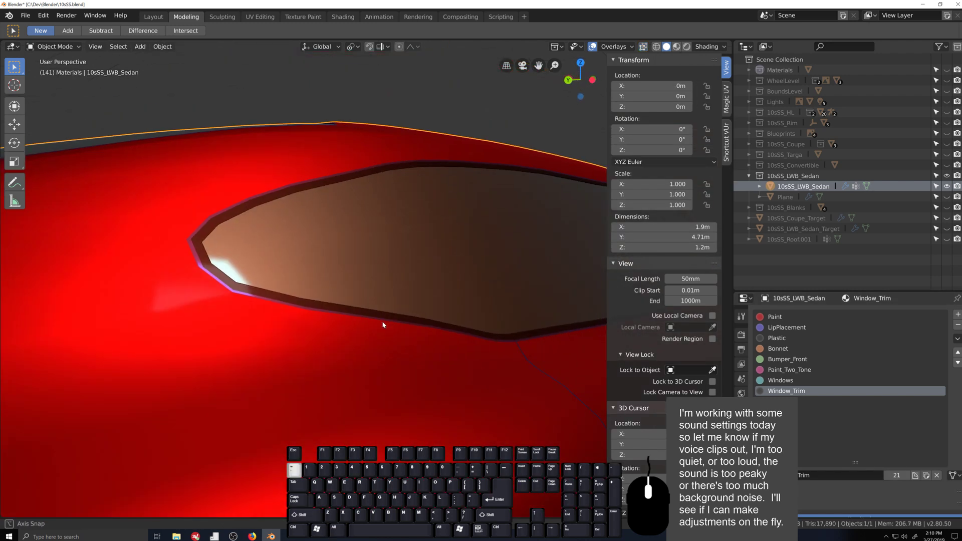
pyautogui.scroll(5, 327, 195)
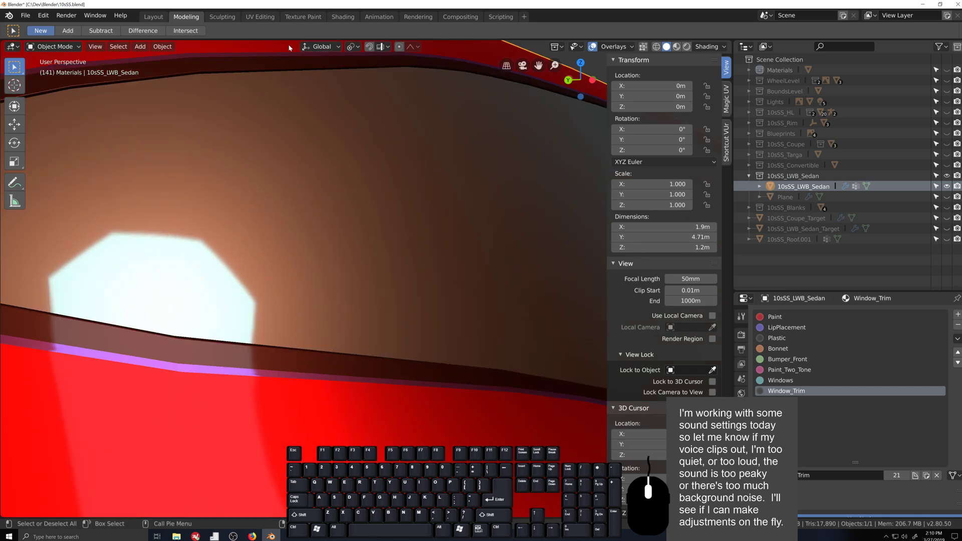
pyautogui.scroll(-5, 455, 169)
pyautogui.moveTo(455, 168); pyautogui.dragTo(379, 395, button='middle')
pyautogui.scroll(4, 281, 261)
pyautogui.scroll(4, 404, 389)
pyautogui.scroll(-5, 379, 396)
pyautogui.keyDown('shift'); pyautogui.moveTo(262, 348); pyautogui.dragTo(641, 364, button='middle'); pyautogui.keyUp('shift')
pyautogui.scroll(-5, 451, 347)
pyautogui.moveTo(451, 348); pyautogui.dragTo(365, 233, button='middle')
pyautogui.scroll(4, 321, 366)
pyautogui.scroll(-4, 379, 337)
pyautogui.scroll(4, 376, 335)
pyautogui.scroll(2, 392, 344)
pyautogui.press('Tab')
pyautogui.scroll(-4, 370, 325)
pyautogui.press('Tab')
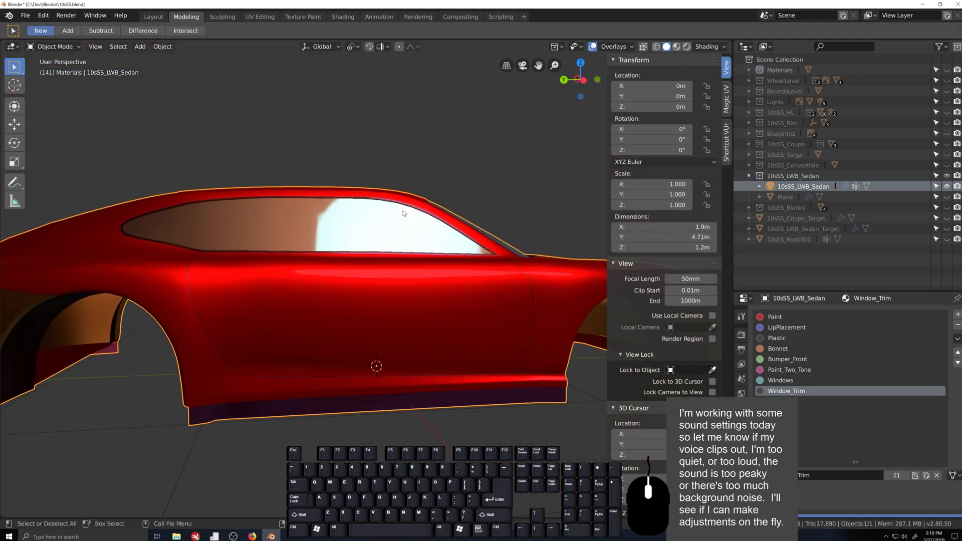
# - In Edit Mode from the left orthographic view, raise the vertex column at the dip in the window's upper border about 3 mm
pyautogui.scroll(5, 320, 219)
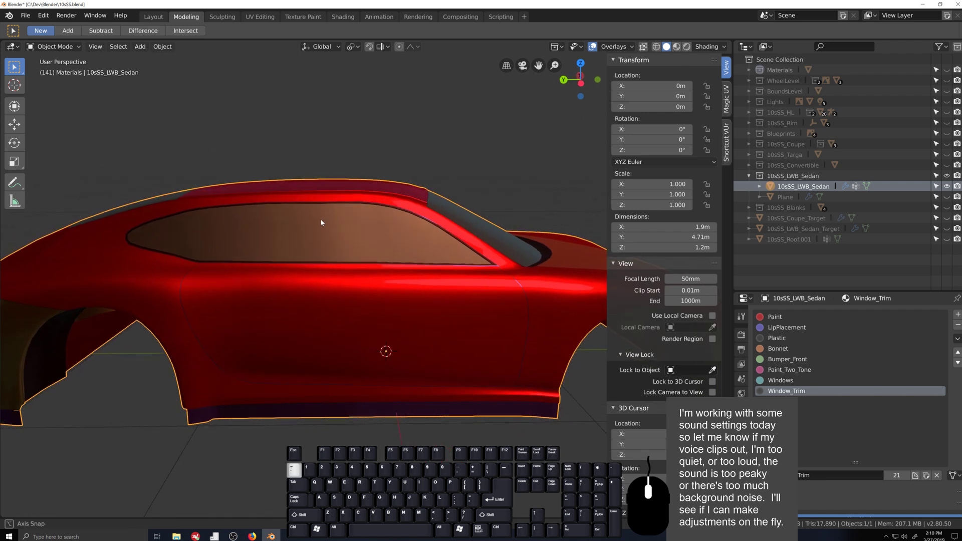
pyautogui.press('ctrl+KP_3')
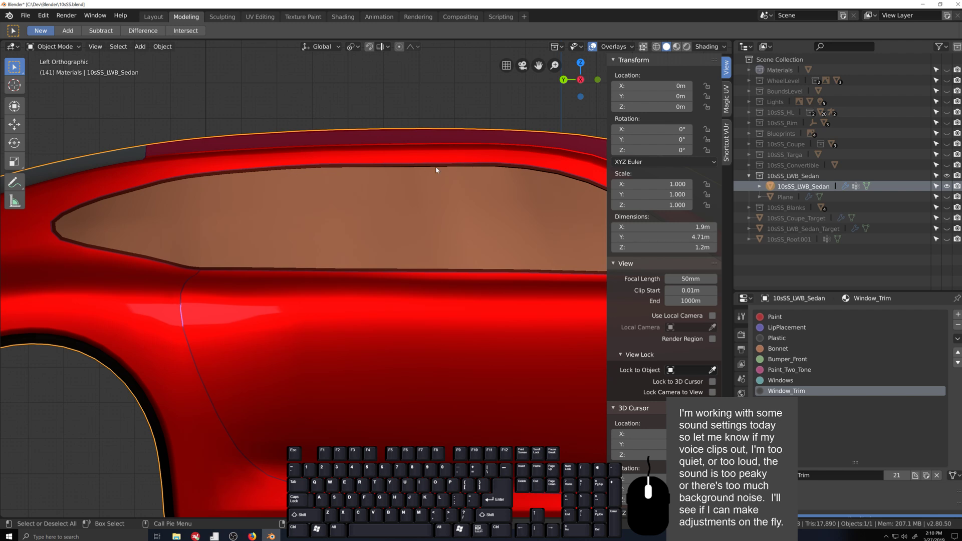
pyautogui.press('Tab')
pyautogui.scroll(3, 409, 313)
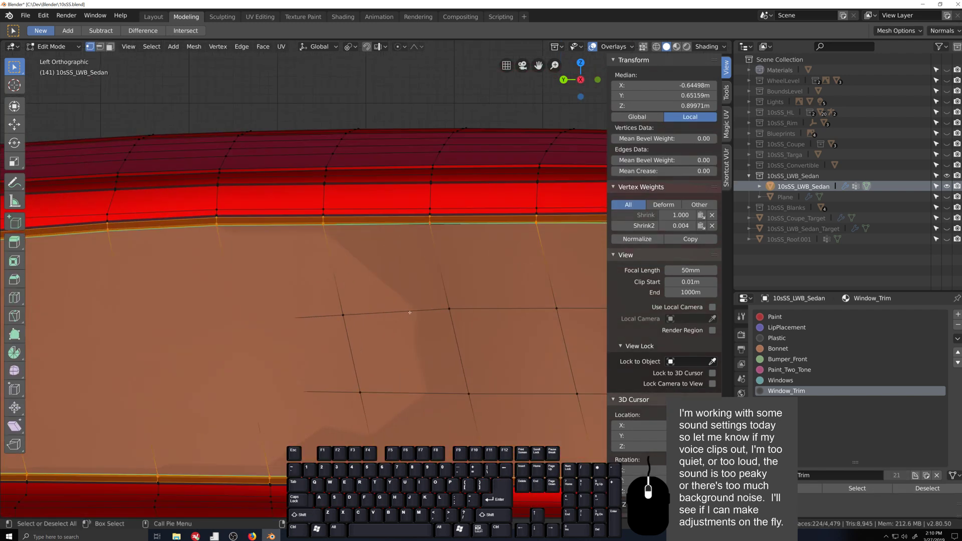
pyautogui.moveTo(319, 216); pyautogui.dragTo(325, 220)
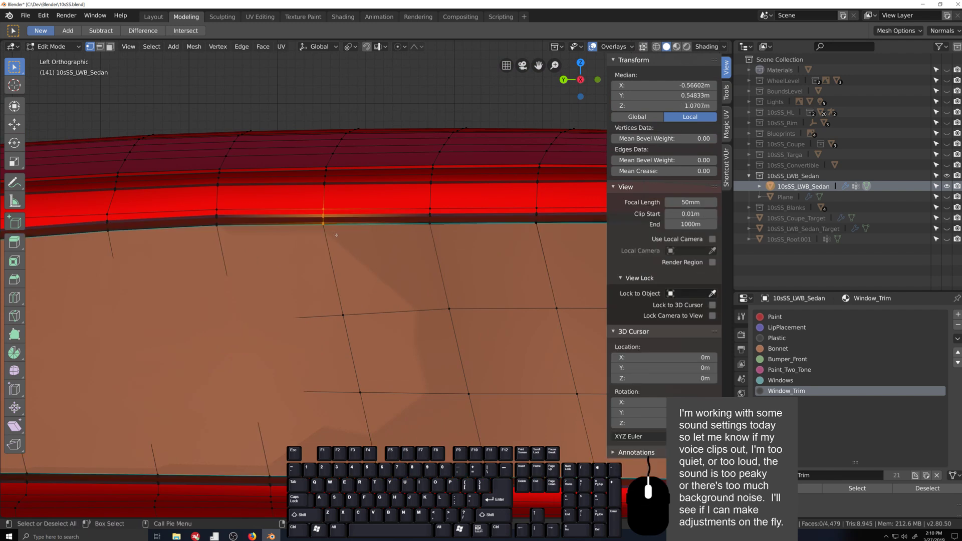
pyautogui.press('g')
pyautogui.click(335, 224)
pyautogui.press('g')
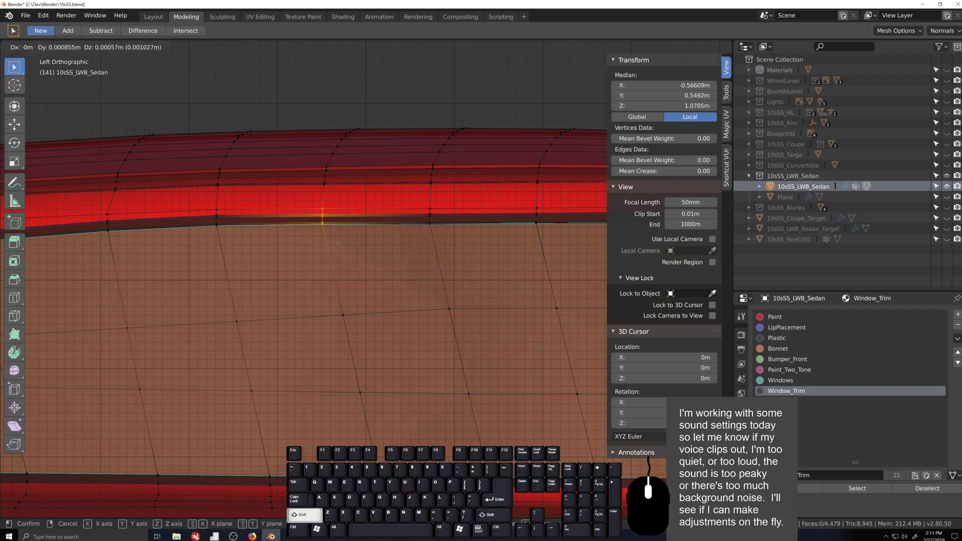
pyautogui.click(351, 224)
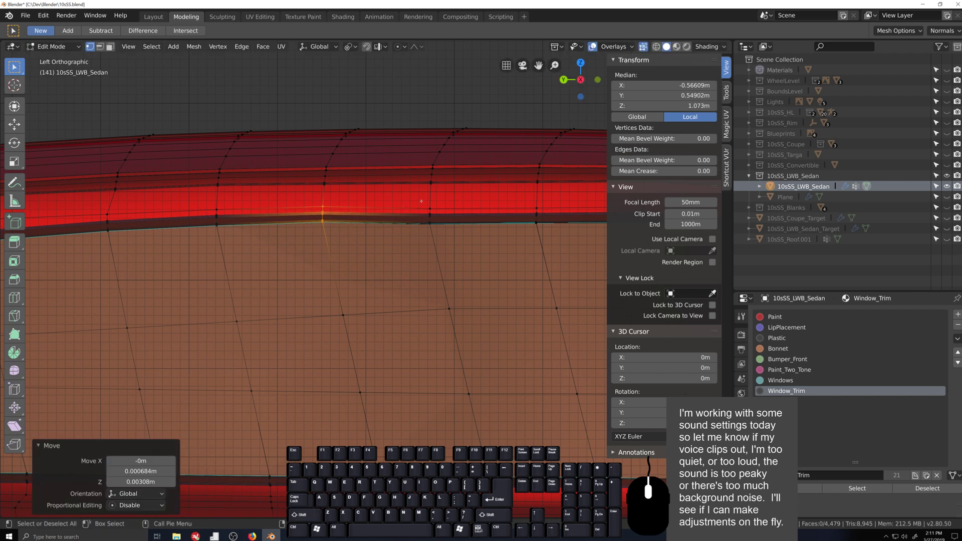
# - Raise the next two vertex columns toward the front along the window's upper border by about 3.6 mm and 3 mm
pyautogui.click(429, 221)
pyautogui.press('g')
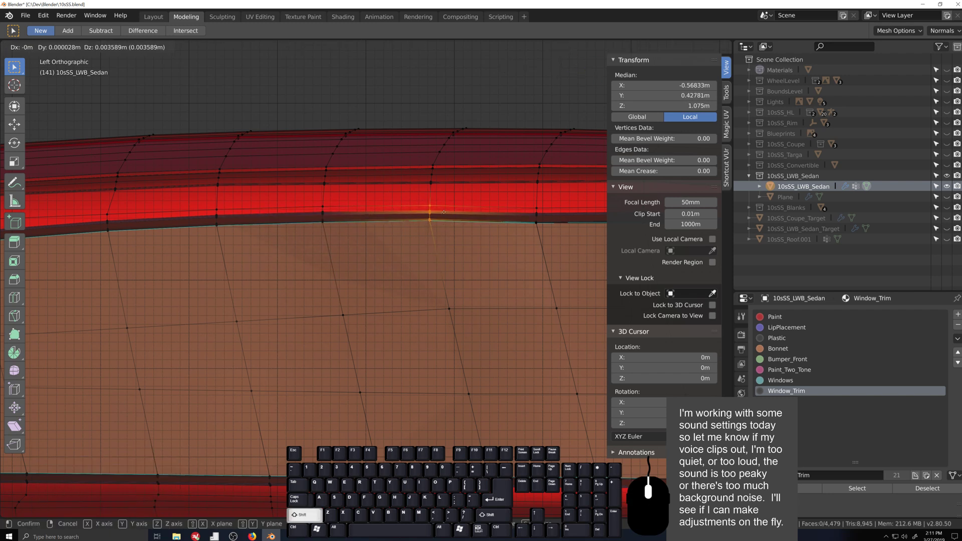
pyautogui.click(535, 214)
pyautogui.moveTo(556, 250); pyautogui.dragTo(557, 248)
pyautogui.press('g')
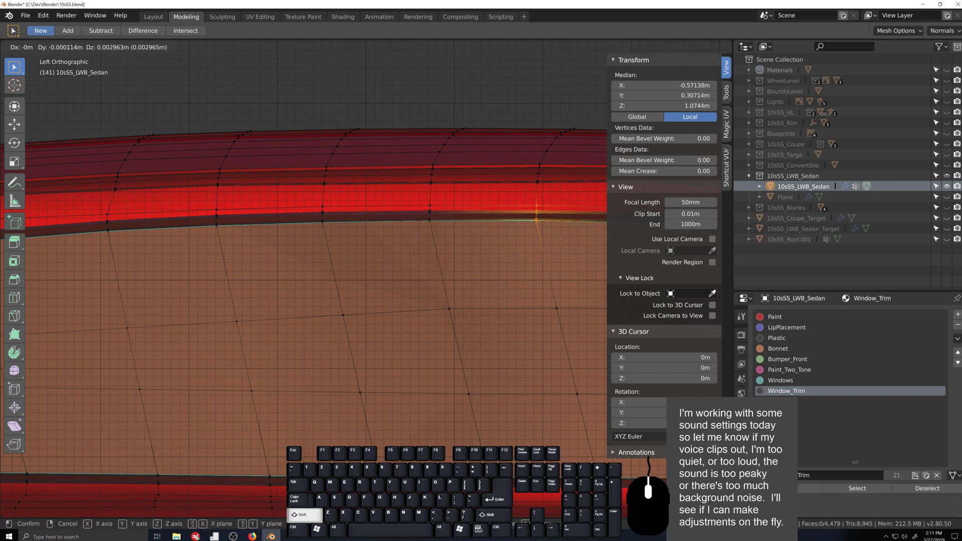
pyautogui.keyDown('shift'); pyautogui.click(560, 237); pyautogui.keyUp('shift')
# - Mark the unmarked edge segment along the glass's upper border as sharp and turn off X-ray display
pyautogui.scroll(-3, 526, 273)
pyautogui.keyDown('shift'); pyautogui.moveTo(513, 294); pyautogui.dragTo(366, 304, button='middle'); pyautogui.keyUp('shift')
pyautogui.scroll(4, 366, 304)
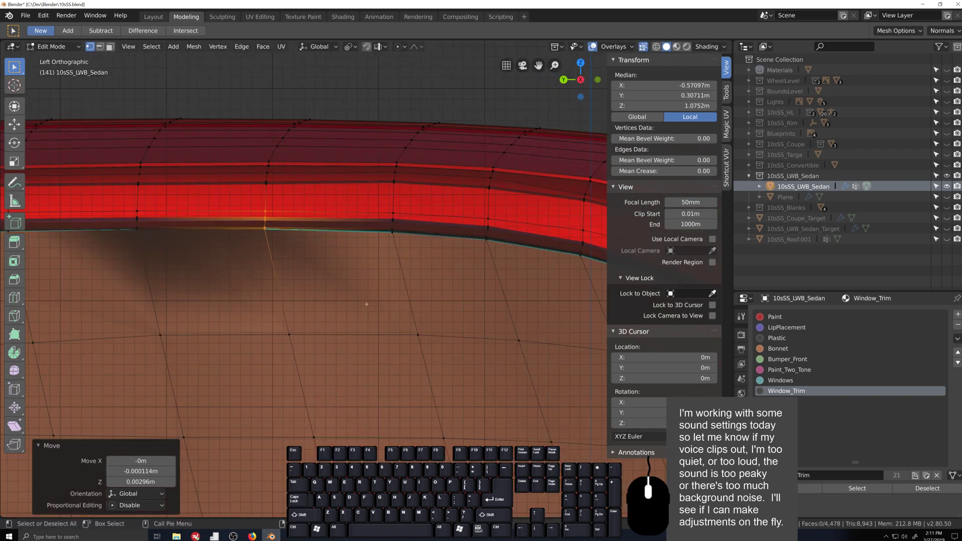
pyautogui.moveTo(373, 204); pyautogui.dragTo(384, 254, button='middle')
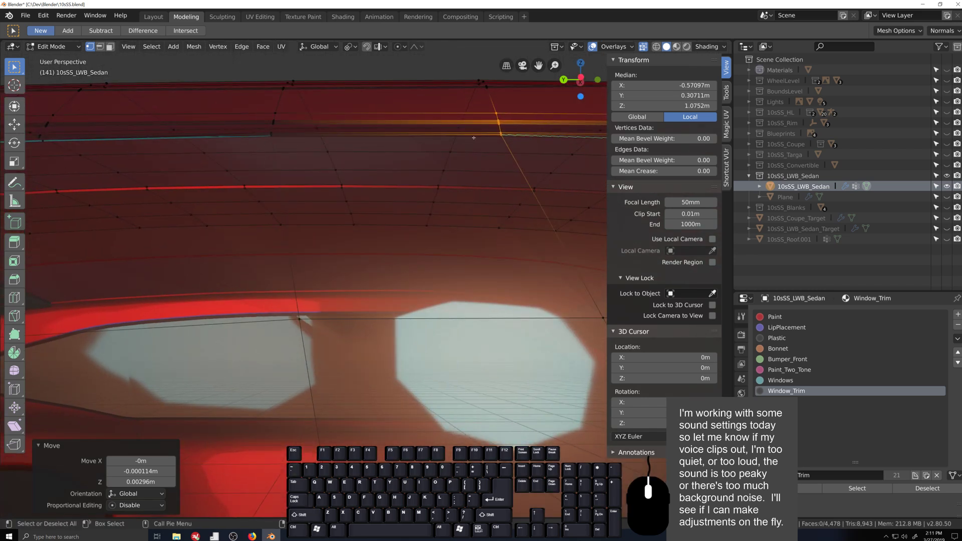
pyautogui.moveTo(481, 154); pyautogui.dragTo(486, 155, button='middle')
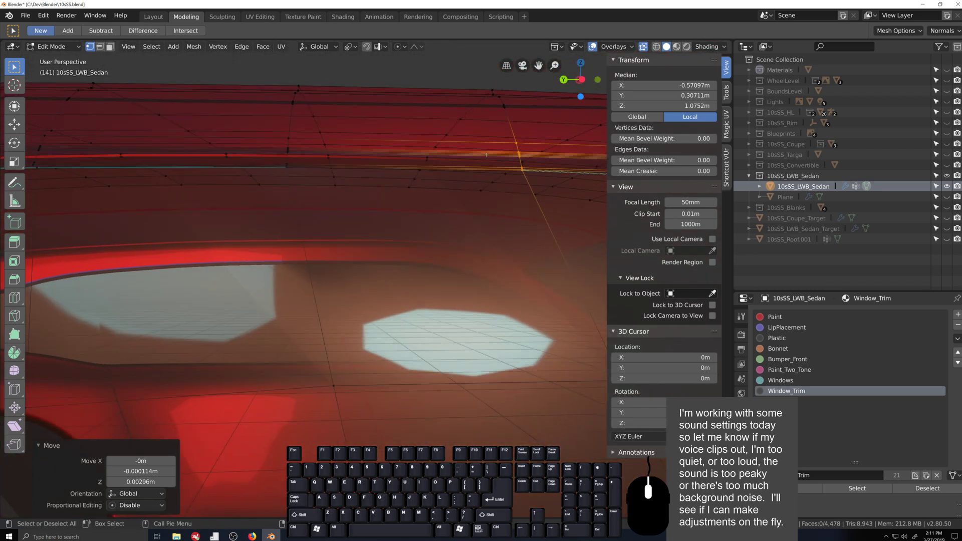
pyautogui.click(519, 173)
pyautogui.keyDown('shift'); pyautogui.click(282, 168); pyautogui.keyUp('shift')
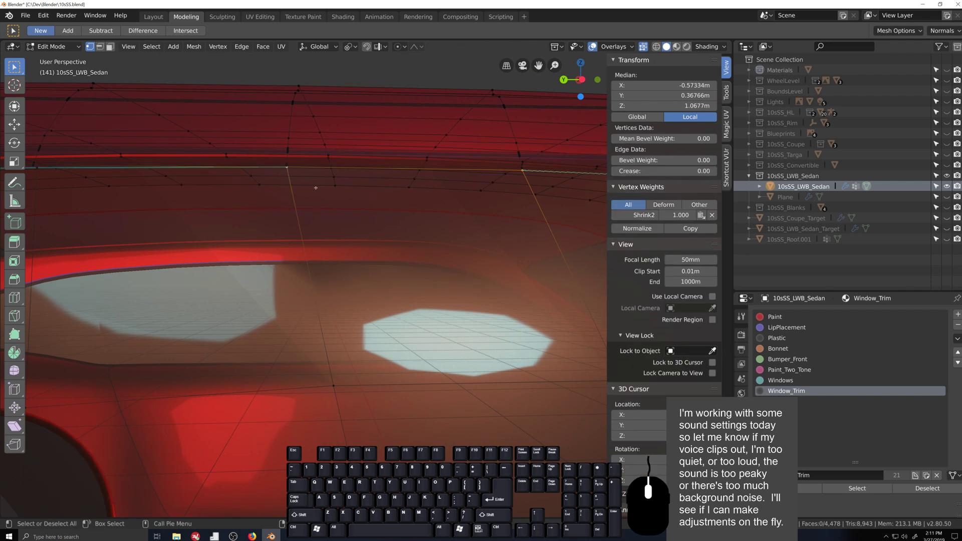
pyautogui.moveTo(394, 254); pyautogui.dragTo(431, 334, button='middle')
pyautogui.press('q')
pyautogui.click(407, 253)
pyautogui.scroll(-3, 434, 272)
pyautogui.press('Tab')
pyautogui.hotkey('alt', 'z')
pyautogui.press('Tab')
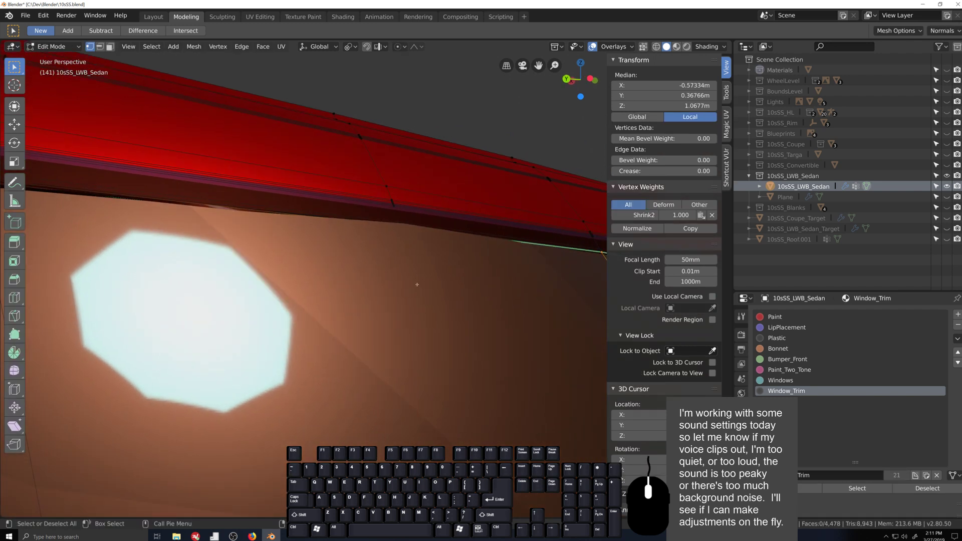
# - Try to shift the vertex column across the window's upper trim along the global X axis
pyautogui.moveTo(417, 284); pyautogui.dragTo(378, 316, button='middle')
pyautogui.moveTo(356, 245); pyautogui.dragTo(411, 340)
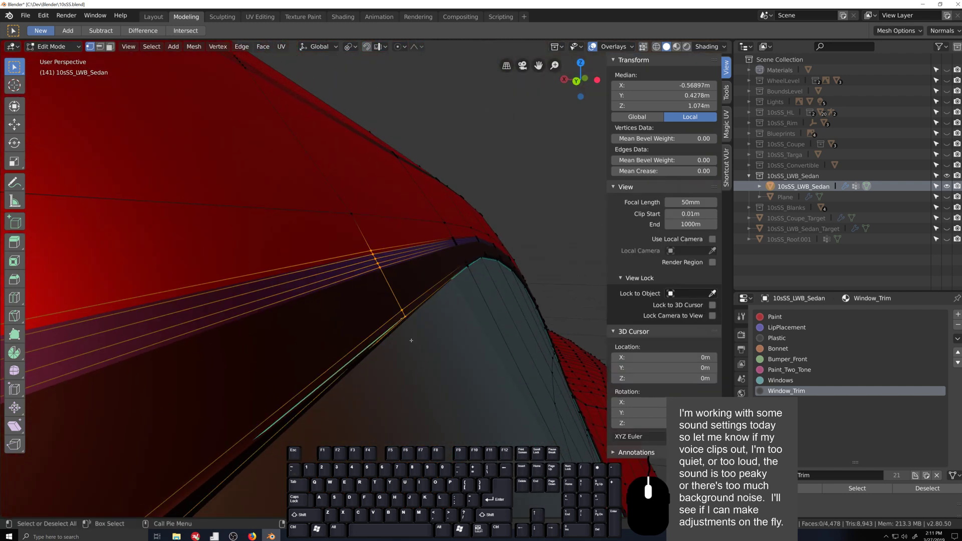
pyautogui.scroll(4, 402, 335)
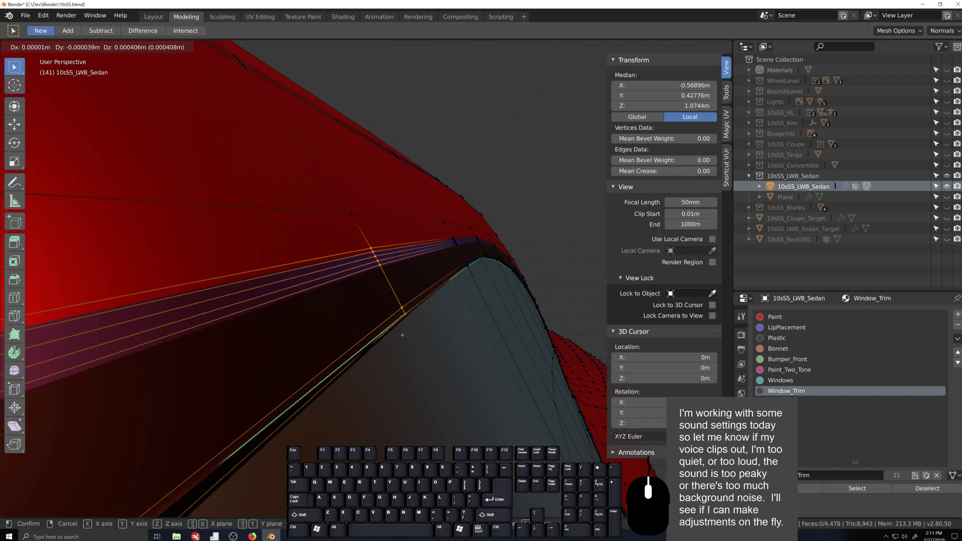
pyautogui.hotkey('alt', 'z')
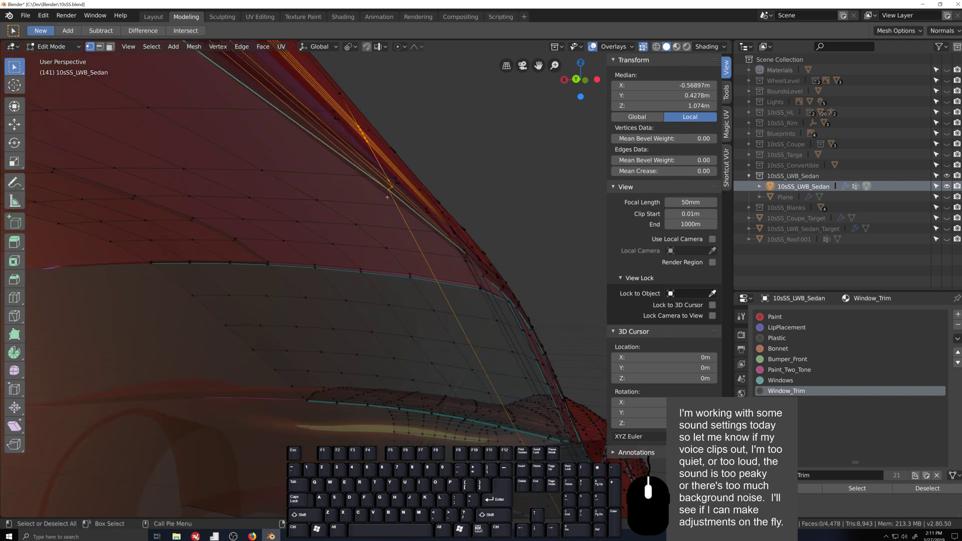
pyautogui.keyDown('shift'); pyautogui.click(387, 196); pyautogui.keyUp('shift')
pyautogui.press('`')
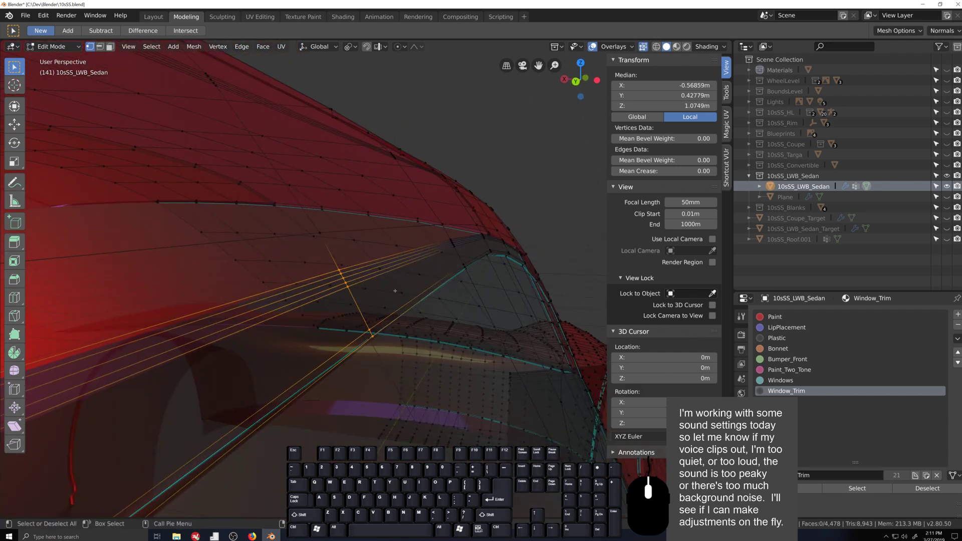
pyautogui.hotkey('alt', 'z')
pyautogui.press('`')
pyautogui.press('g')
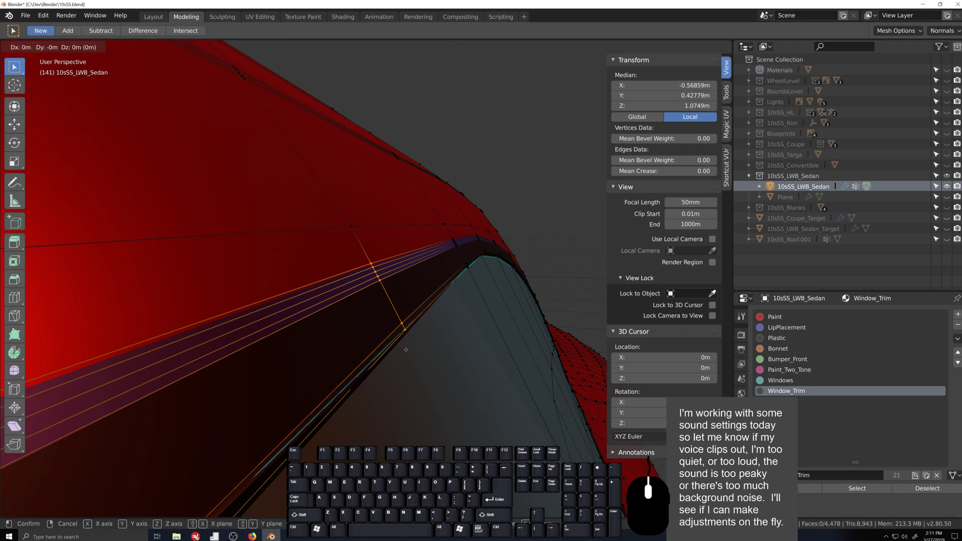
pyautogui.press('x')
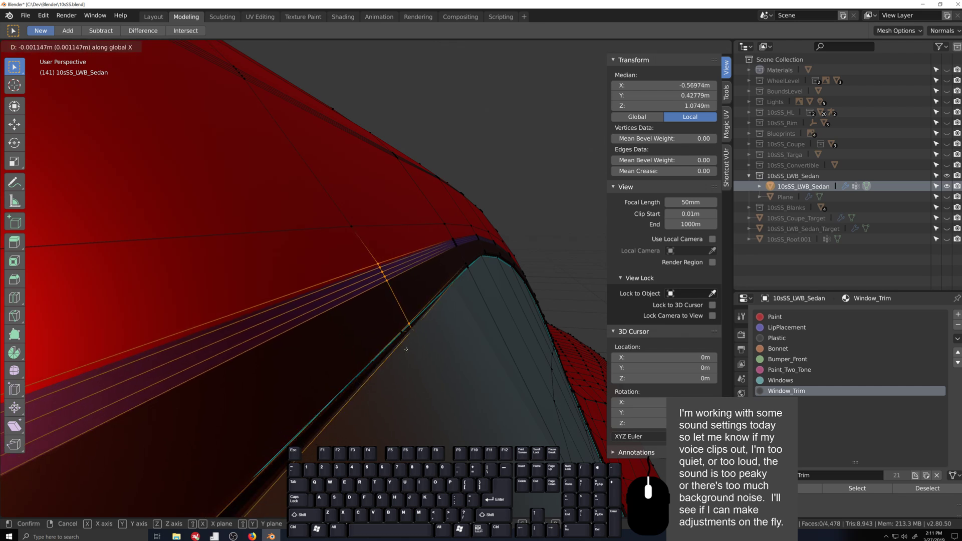
pyautogui.click(405, 348)
# - Select the single glass vertex at the upper border and move it about 1.5 mm along the global X axis
pyautogui.click(401, 337)
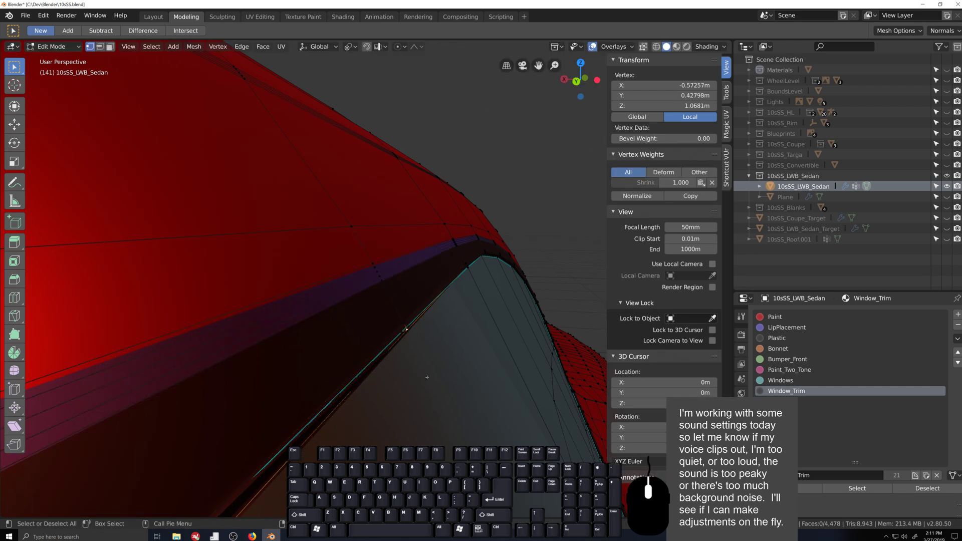
pyautogui.moveTo(427, 377); pyautogui.dragTo(386, 265, button='middle')
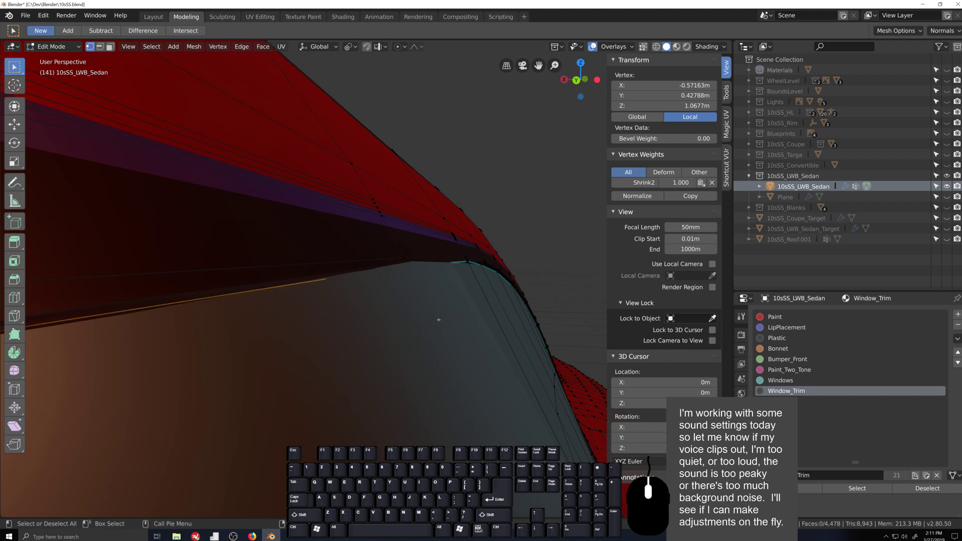
pyautogui.press('x')
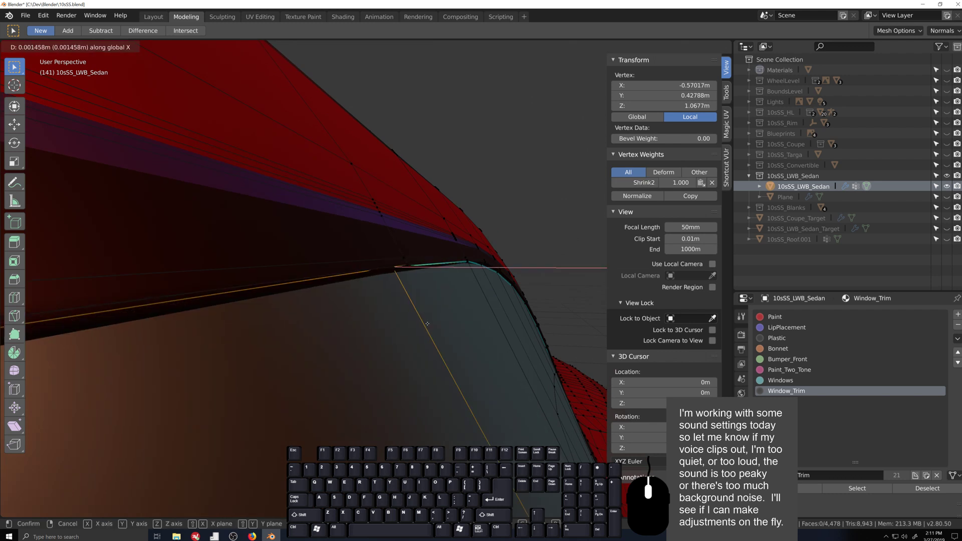
pyautogui.click(428, 324)
pyautogui.moveTo(427, 324); pyautogui.dragTo(395, 338, button='middle')
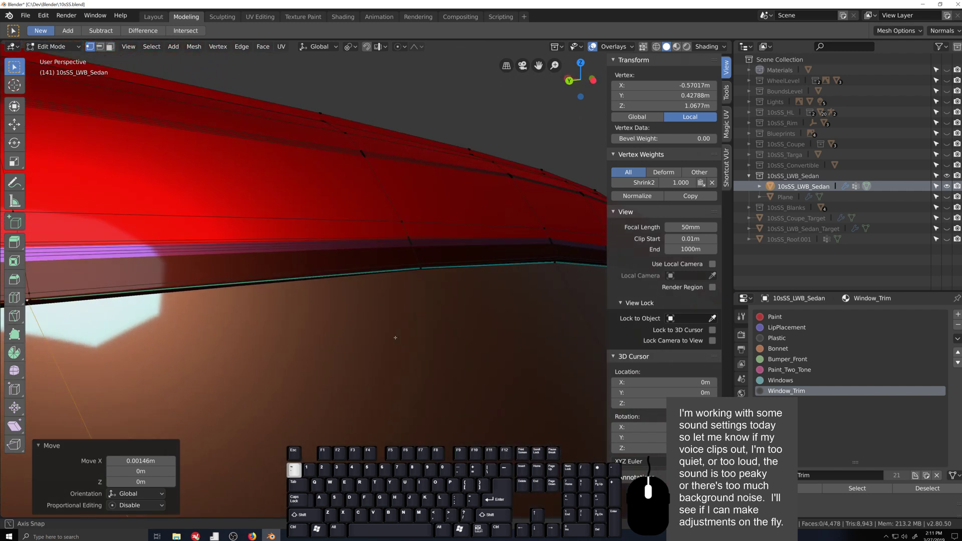
# - Return to Object Mode and examine the window's upper outline and glass reflections in side and perspective views
pyautogui.moveTo(186, 364); pyautogui.dragTo(438, 281, button='middle')
pyautogui.press('Tab')
pyautogui.scroll(-4, 338, 308)
pyautogui.scroll(-3, 338, 307)
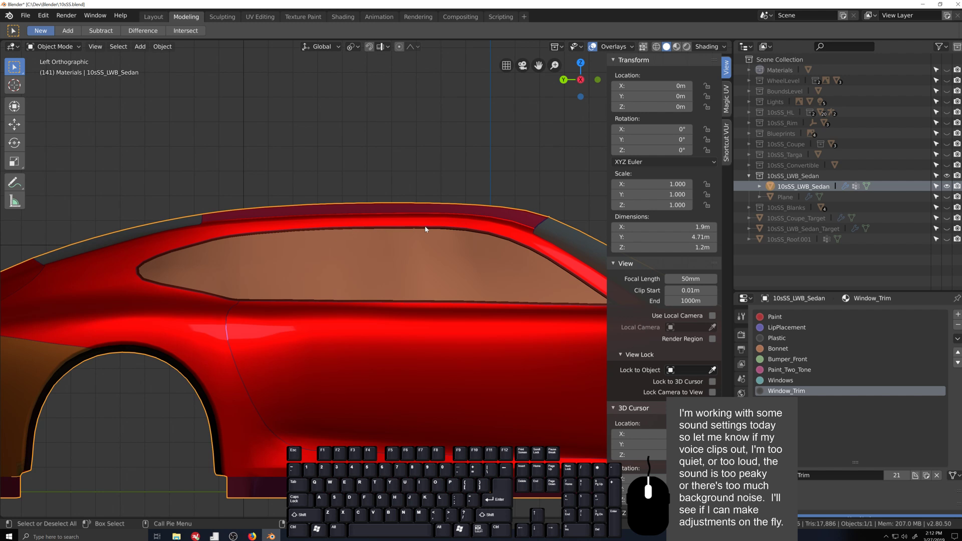
pyautogui.scroll(1, 330, 223)
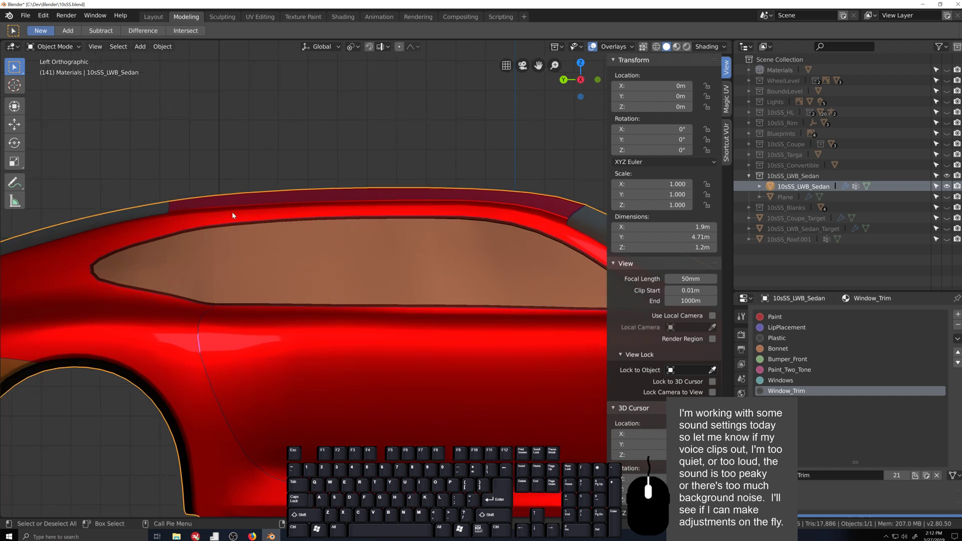
pyautogui.scroll(-3, 397, 237)
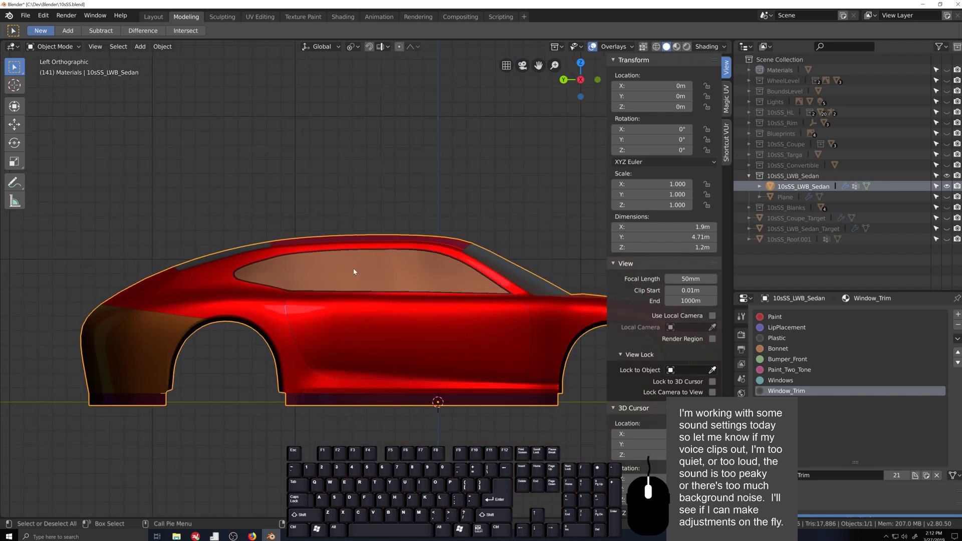
pyautogui.moveTo(354, 271); pyautogui.dragTo(387, 301, button='middle')
pyautogui.scroll(-4, 376, 309)
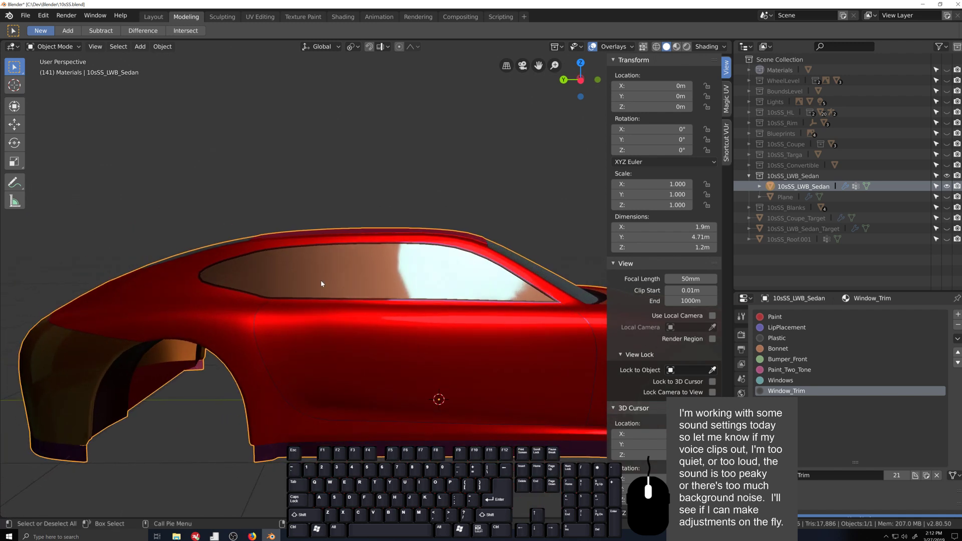
pyautogui.moveTo(321, 284)
pyautogui.mouseDown(button='middle')
pyautogui.moveTo(382, 284)
pyautogui.moveTo(337, 286)
pyautogui.mouseUp(button='middle')
# - Inspect the mesh and trim around the window's rear tip in both Edit and Object Mode, ending with the whole body side
pyautogui.press('`')
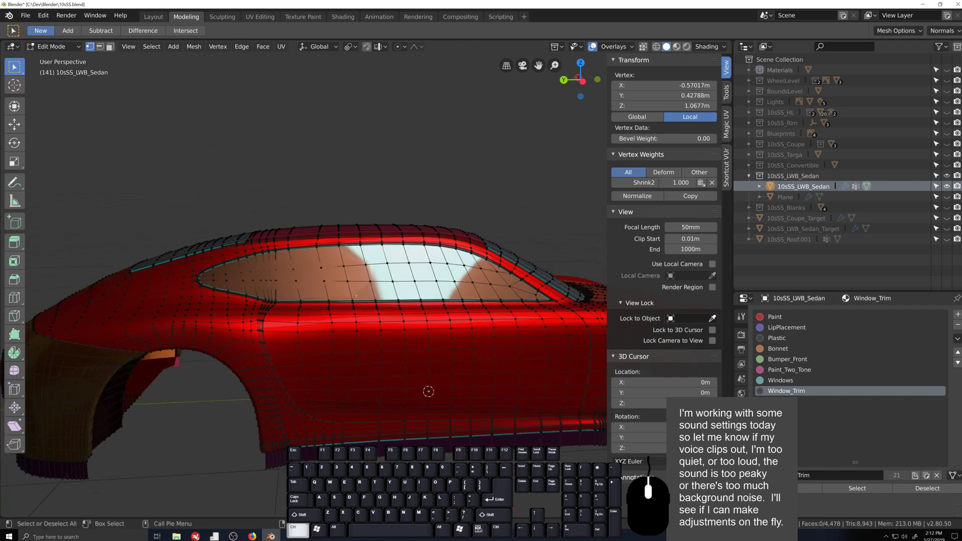
pyautogui.scroll(4, 356, 280)
pyautogui.scroll(-4, 355, 277)
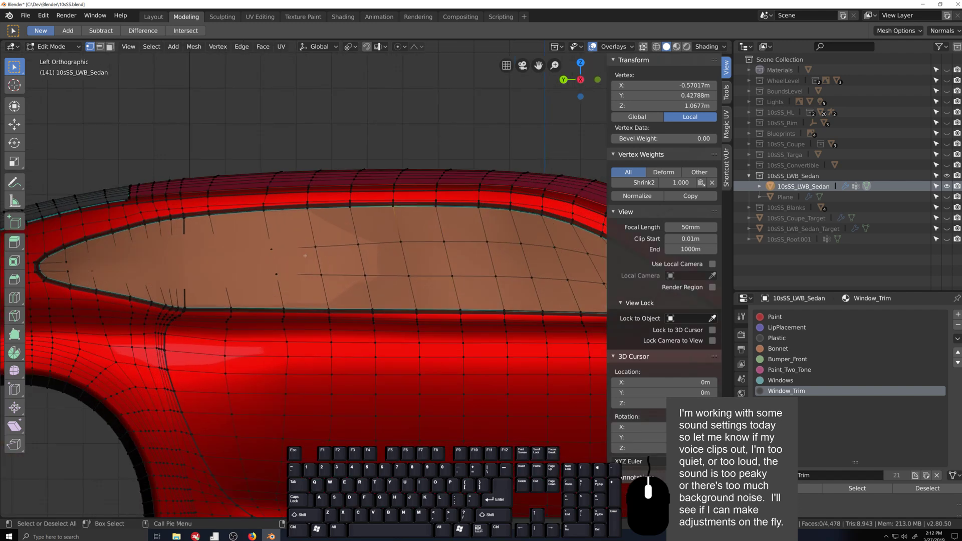
pyautogui.press('Tab')
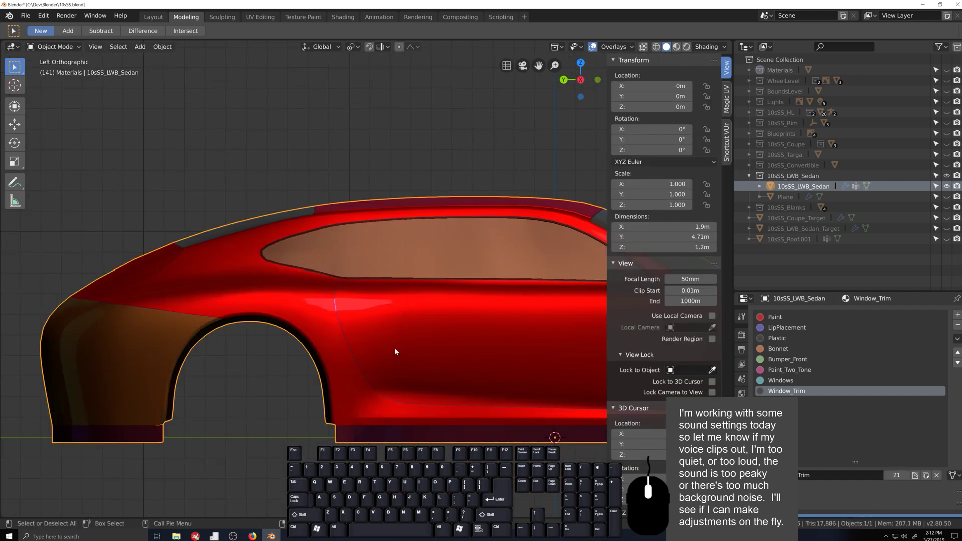
pyautogui.moveTo(362, 349); pyautogui.dragTo(401, 341, button='middle')
pyautogui.scroll(6, 402, 342)
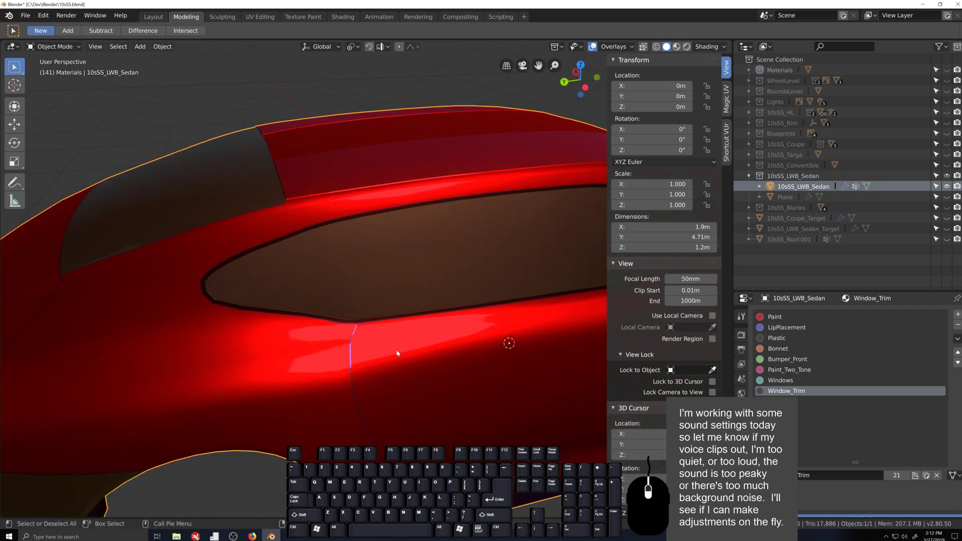
pyautogui.press('Tab')
pyautogui.scroll(5, 361, 337)
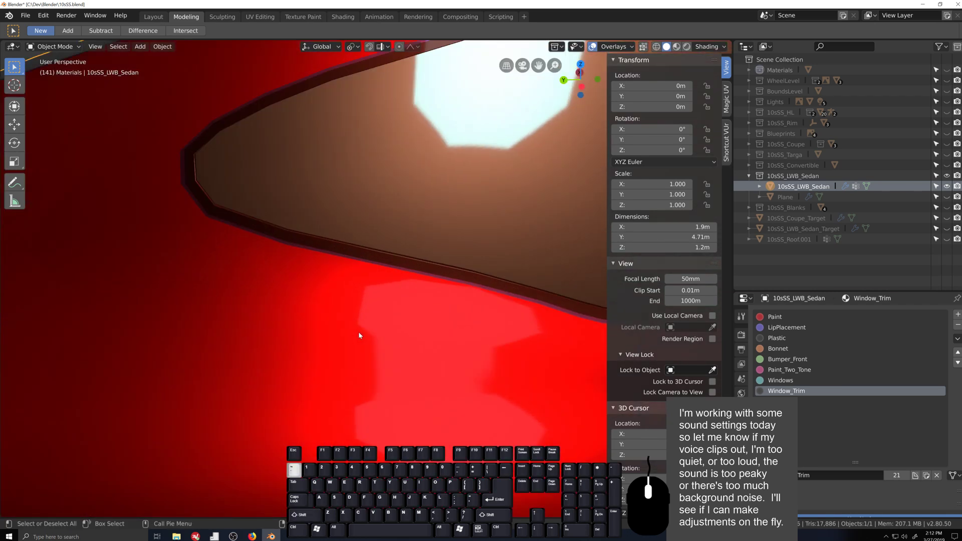
pyautogui.scroll(-4, 402, 344)
pyautogui.moveTo(399, 340); pyautogui.dragTo(381, 339, button='middle')
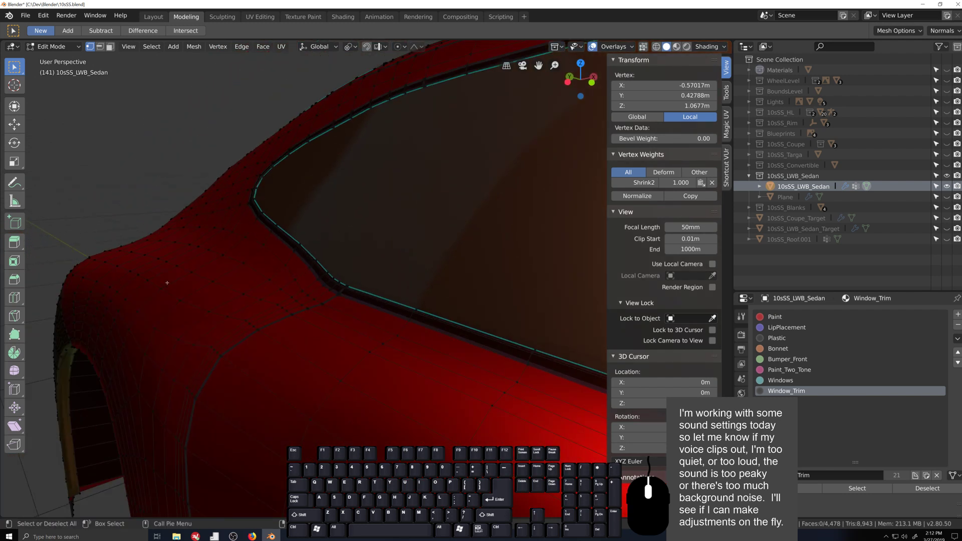
pyautogui.moveTo(292, 290); pyautogui.dragTo(266, 240, button='middle')
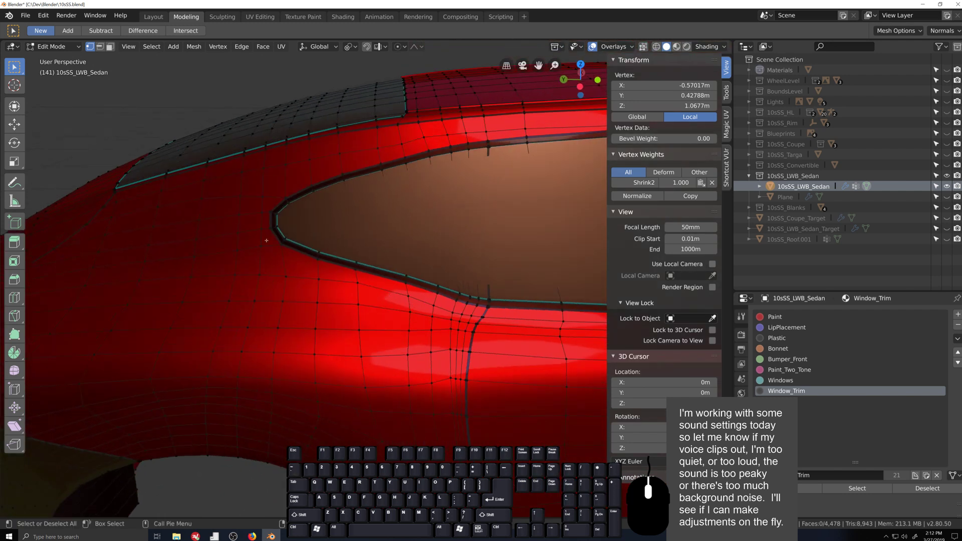
pyautogui.scroll(-8, 491, 345)
pyautogui.press('Tab')
pyautogui.moveTo(492, 345); pyautogui.dragTo(410, 317, button='middle')
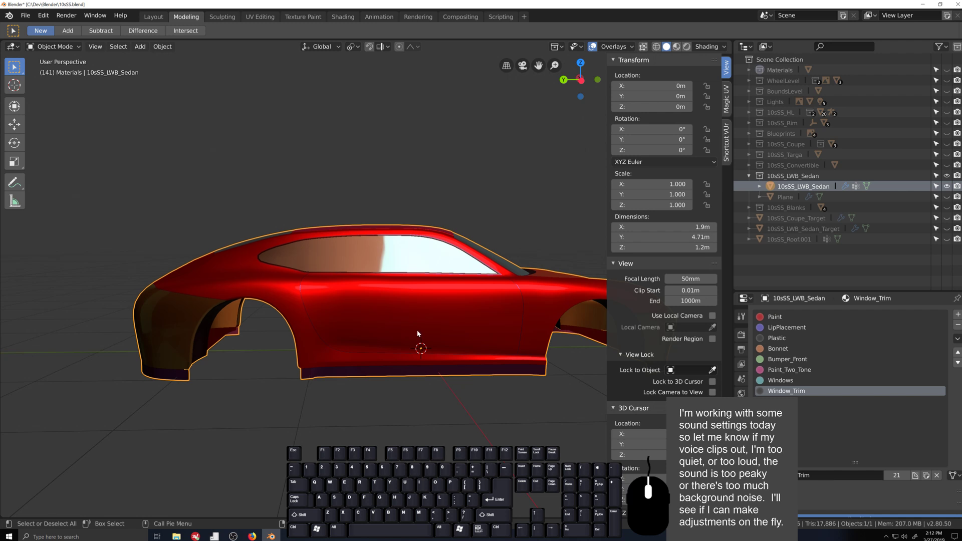
# - Enter Edit Mode and slide the vertical edge loop through the middle of the door toward the front by a factor of about -0.32
pyautogui.press('Tab')
pyautogui.scroll(5, 419, 339)
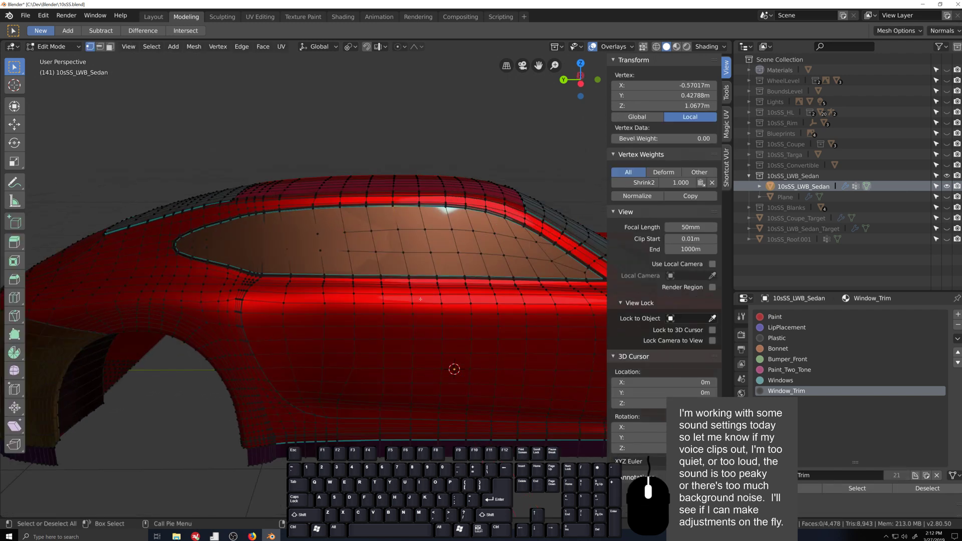
pyautogui.moveTo(456, 336); pyautogui.dragTo(452, 326, button='middle')
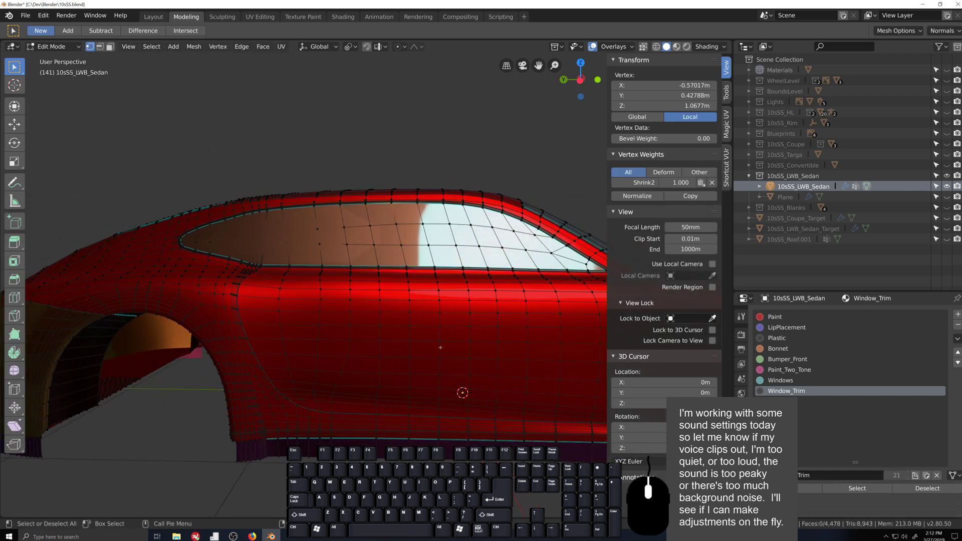
pyautogui.keyDown('alt'); pyautogui.click(440, 347); pyautogui.keyUp('alt')
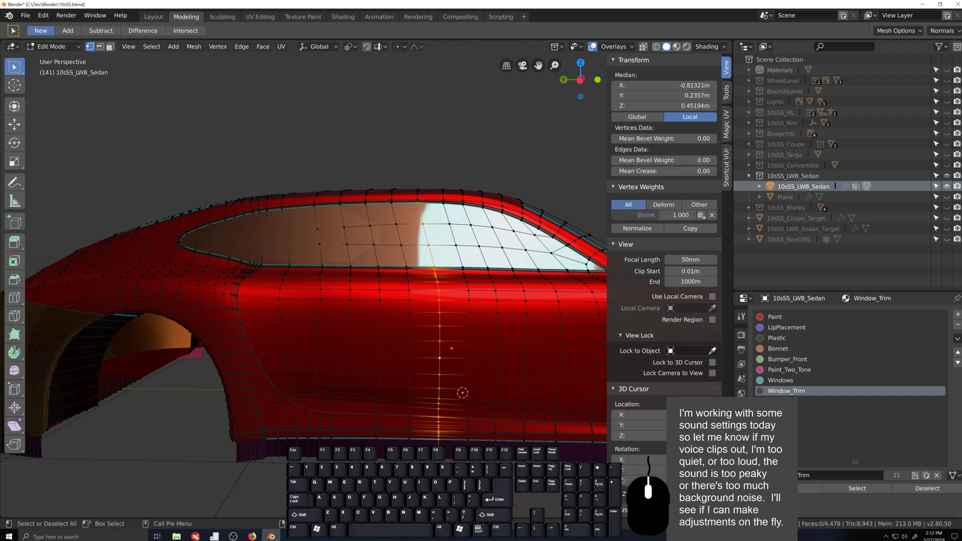
pyautogui.press('g')
pyautogui.press('g')
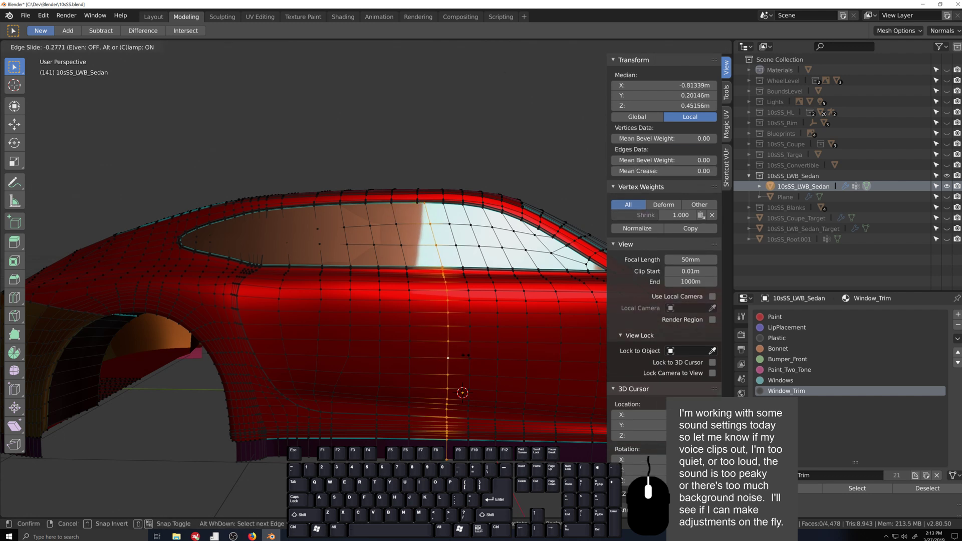
pyautogui.click(395, 358)
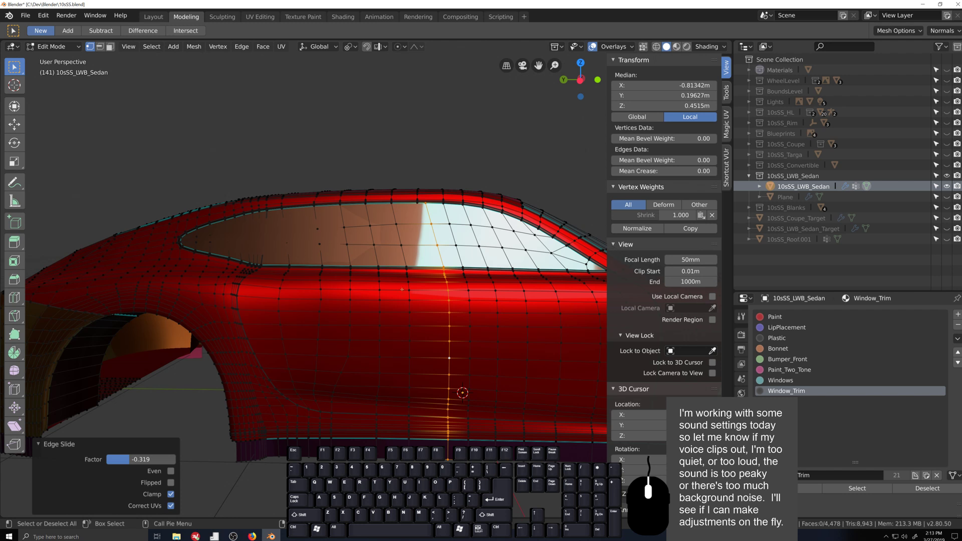
pyautogui.scroll(-2, 408, 313)
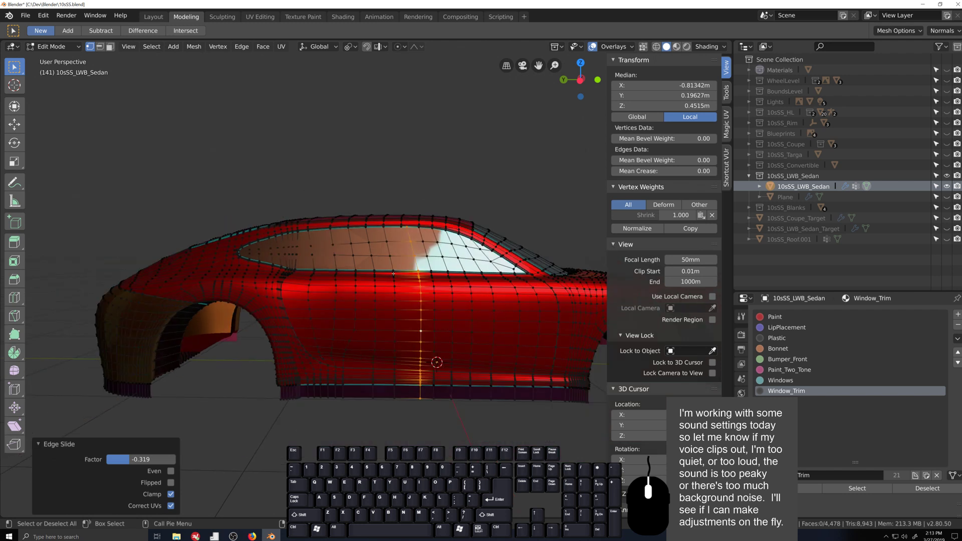
# - Select the next vertical loop rearward with its continuation over the upper trim and roof, and slide it rearward by a factor of about 0.27
pyautogui.keyDown('alt'); pyautogui.click(395, 267); pyautogui.keyUp('alt')
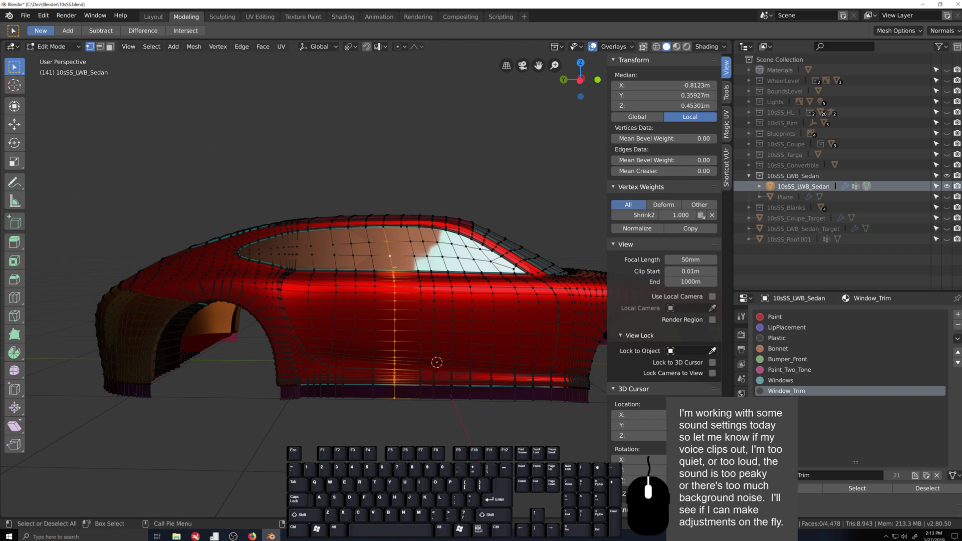
pyautogui.moveTo(386, 226); pyautogui.dragTo(388, 267, button='middle')
pyautogui.scroll(3, 392, 251)
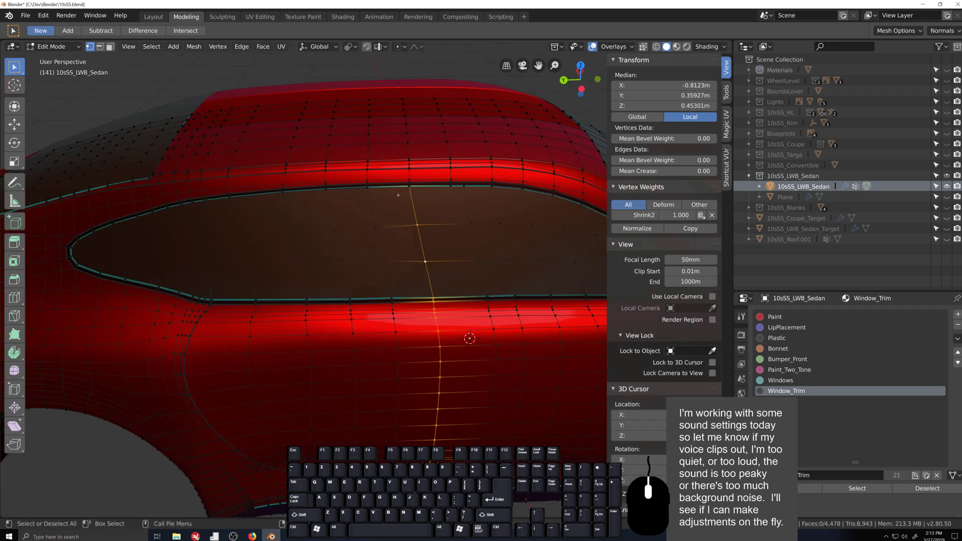
pyautogui.keyDown('alt'); pyautogui.click(413, 149); pyautogui.keyUp('alt')
pyautogui.moveTo(413, 149); pyautogui.dragTo(415, 173, button='middle')
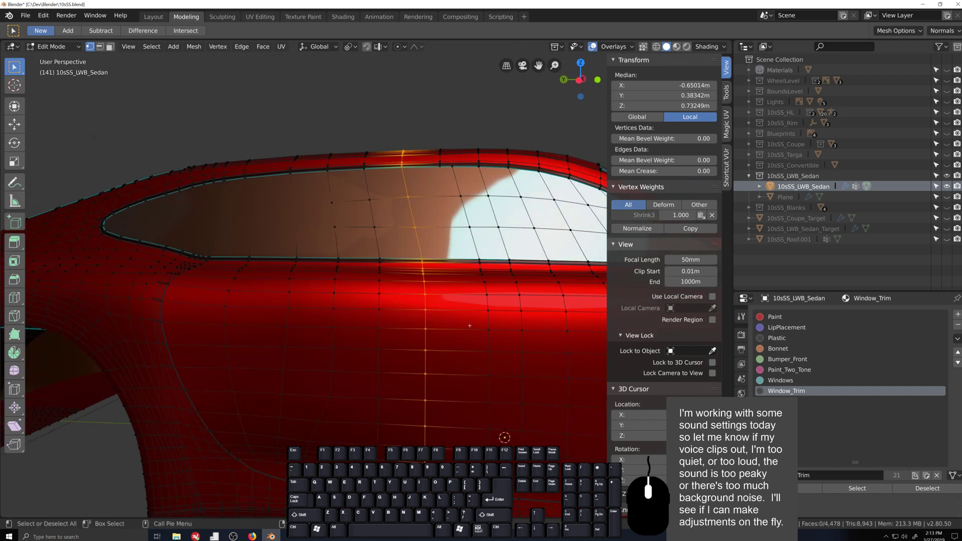
pyautogui.press('g')
pyautogui.press('g')
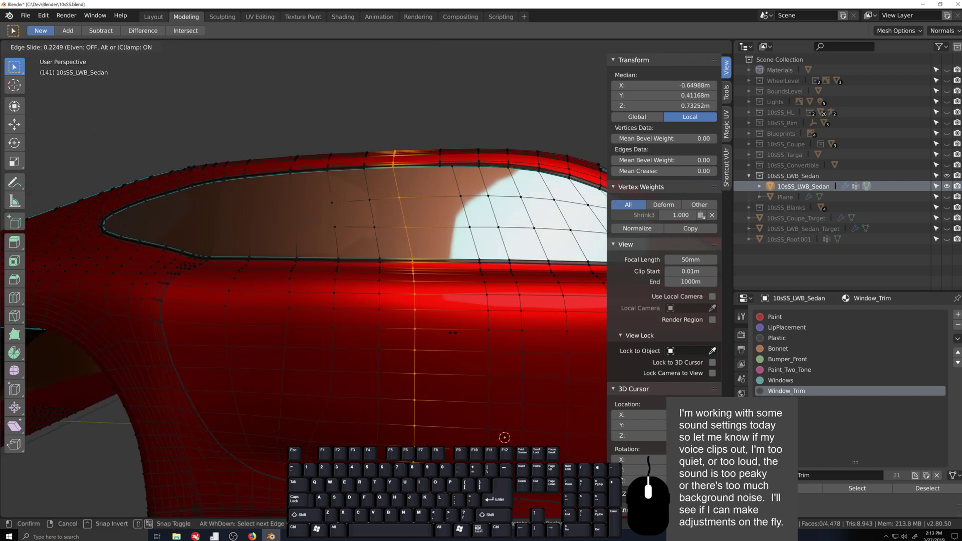
pyautogui.click(504, 437)
pyautogui.press('ctrl+KP_3')
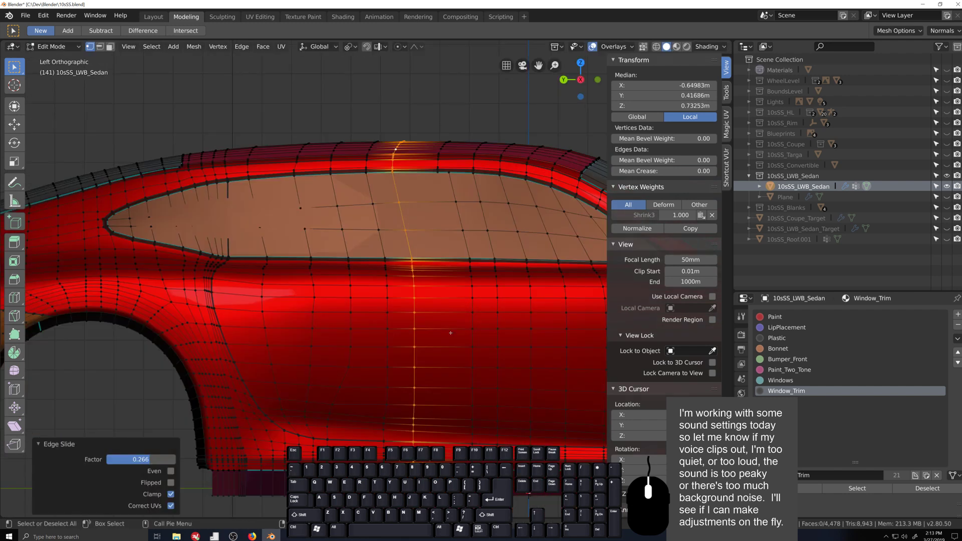
# - Deselect the loop's vertices on the roof, window and beltline, and slide the remaining door vertices slightly forward in two passes
pyautogui.scroll(3, 386, 268)
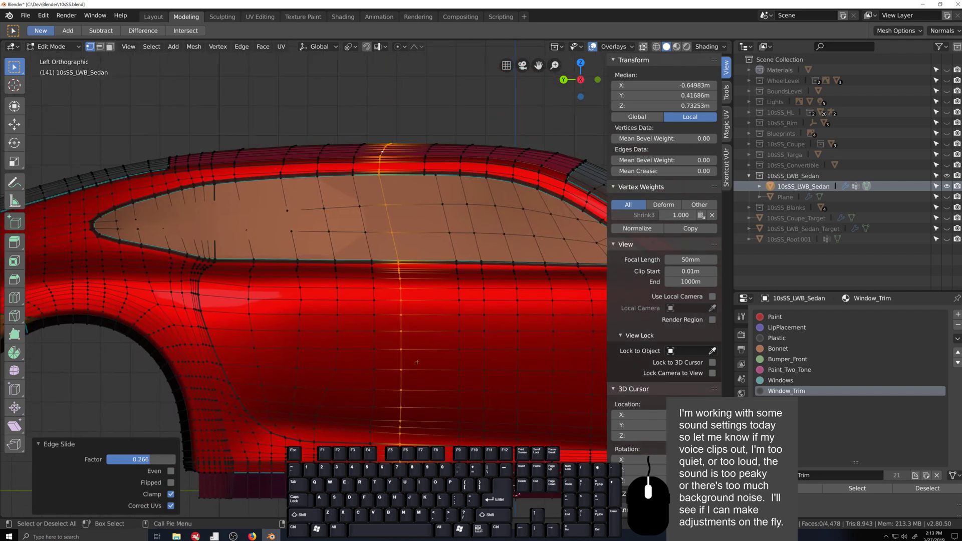
pyautogui.keyDown('ctrl'); pyautogui.moveTo(355, 121); pyautogui.dragTo(408, 267); pyautogui.keyUp('ctrl')
pyautogui.scroll(2, 424, 288)
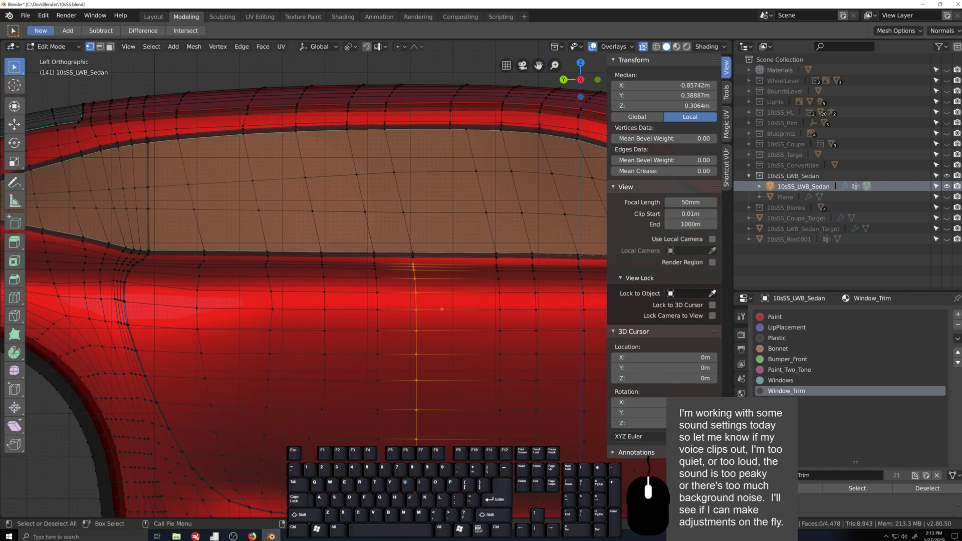
pyautogui.press('g')
pyautogui.press('g')
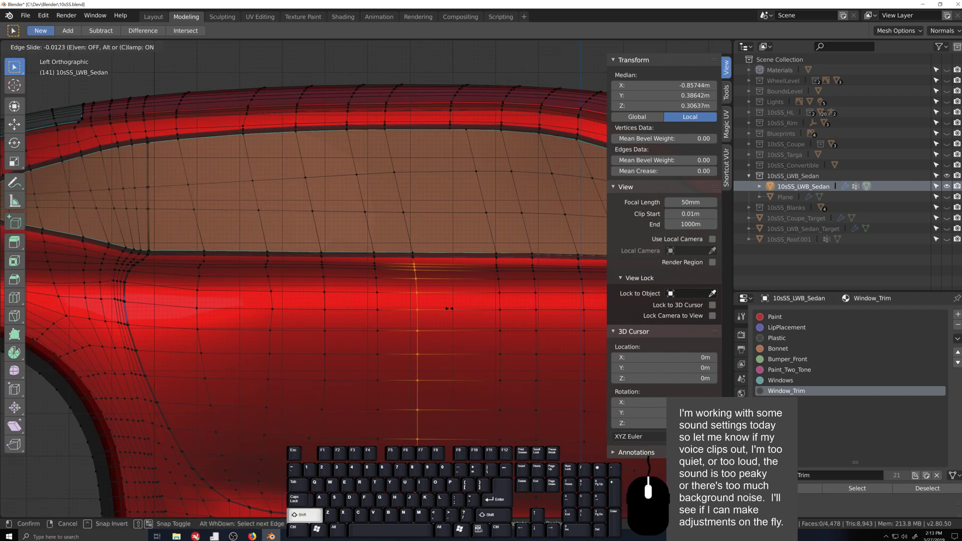
pyautogui.click(429, 298)
pyautogui.press('g')
pyautogui.press('g')
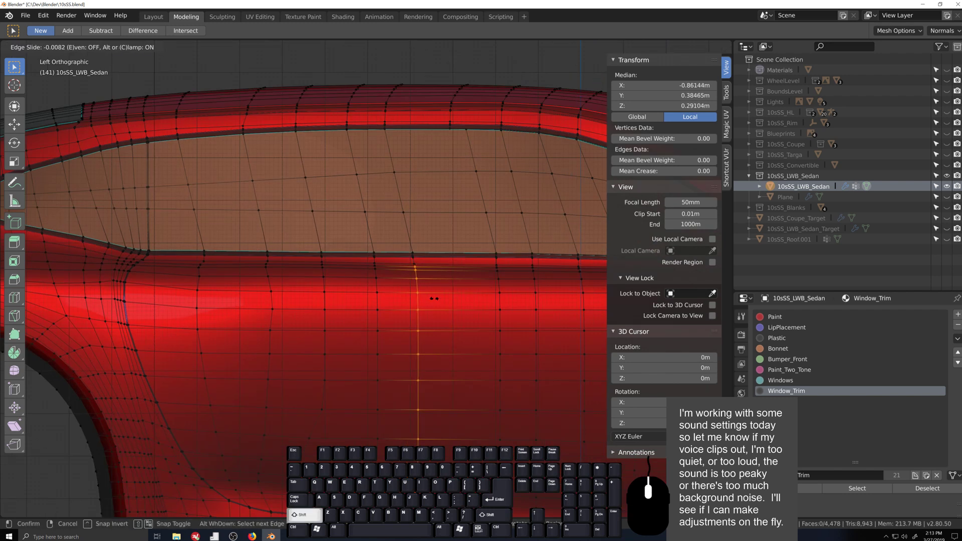
pyautogui.click(431, 298)
# - Just below the window trim, drop the topmost vertices from the selection successively and slide the rest forward, with a last factor of about -0.031
pyautogui.scroll(7, 415, 267)
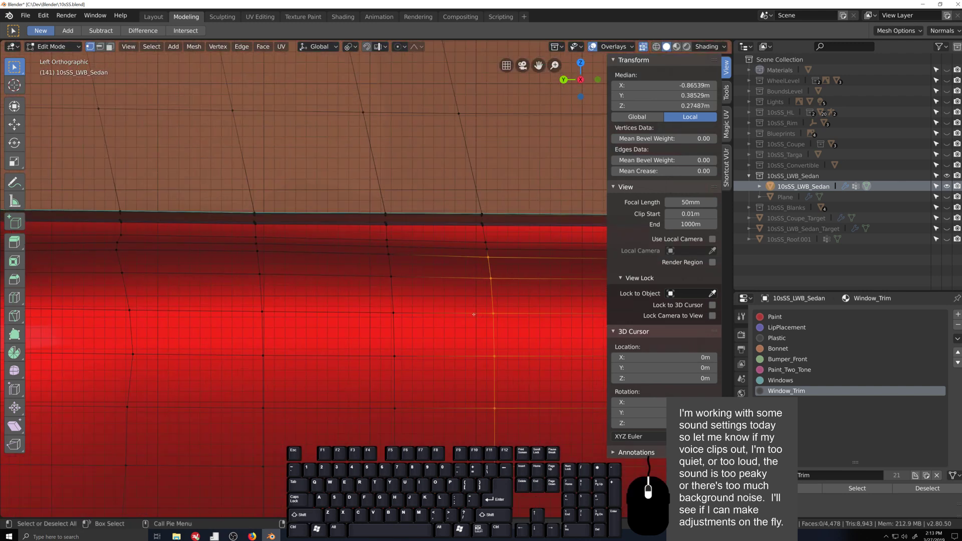
pyautogui.press('g')
pyautogui.press('g')
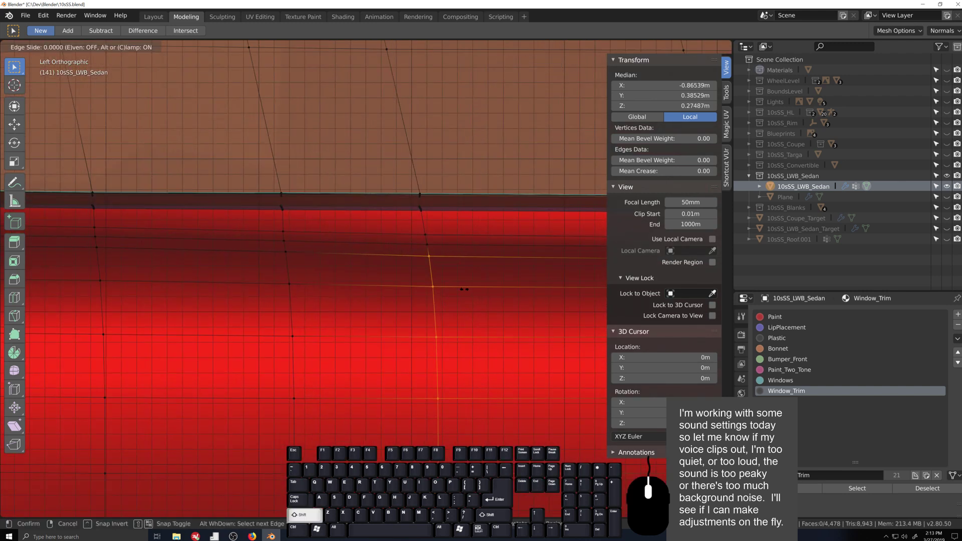
pyautogui.keyDown('shift'); pyautogui.click(436, 262); pyautogui.keyUp('shift')
pyautogui.press('g')
pyautogui.press('g')
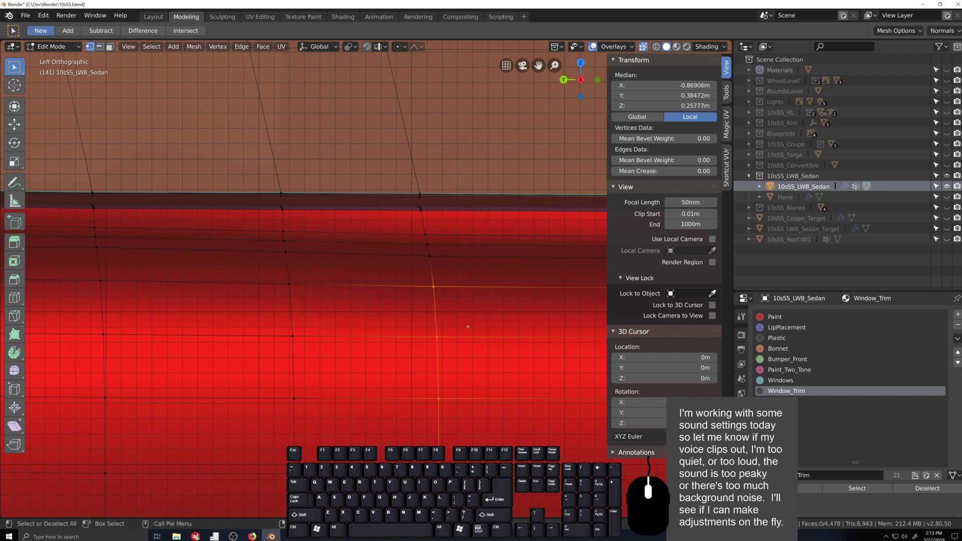
pyautogui.keyDown('shift'); pyautogui.click(479, 326); pyautogui.keyUp('shift')
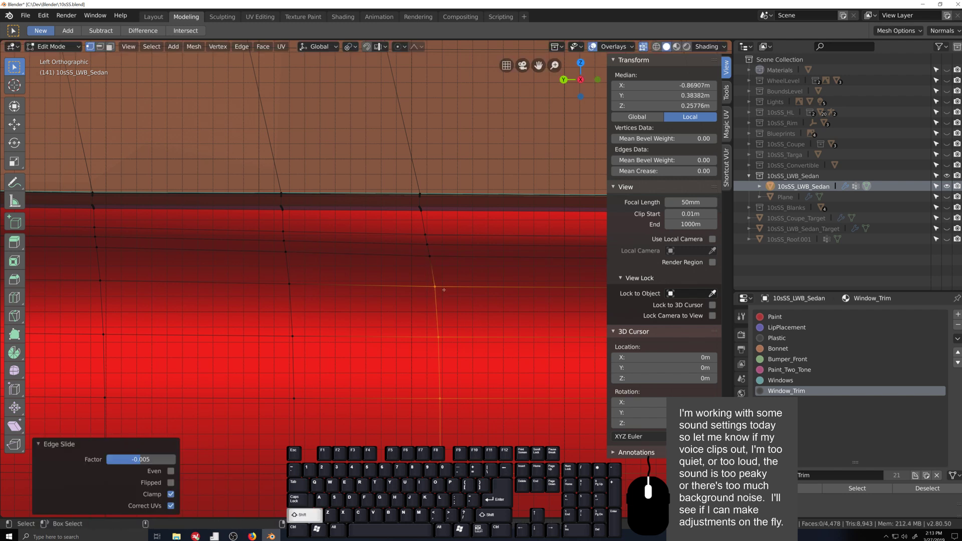
pyautogui.press('g')
pyautogui.press('g')
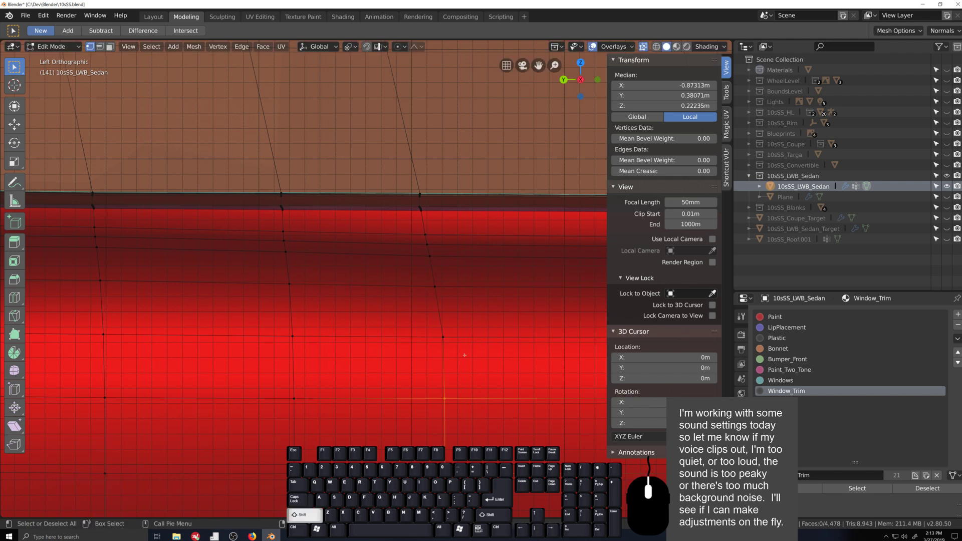
pyautogui.click(477, 376)
# - Continue the loop's forward slant down the upper door by deselecting top vertices and sliding the rest by factors of about -0.046 and -0.06
pyautogui.scroll(-1, 479, 387)
pyautogui.scroll(-4, 479, 387)
pyautogui.hotkey('shift', '`')
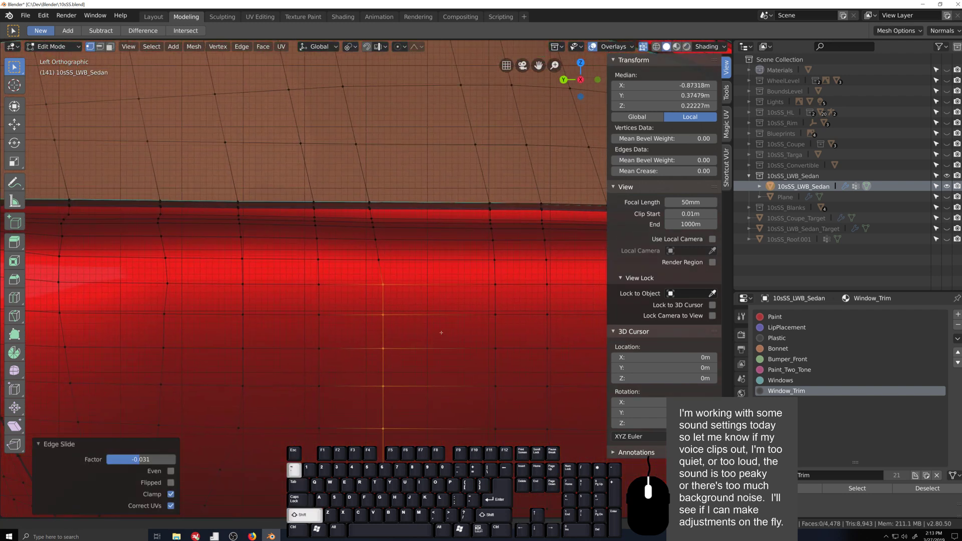
pyautogui.keyDown('shift'); pyautogui.click(375, 227); pyautogui.keyUp('shift')
pyautogui.press('g')
pyautogui.press('g')
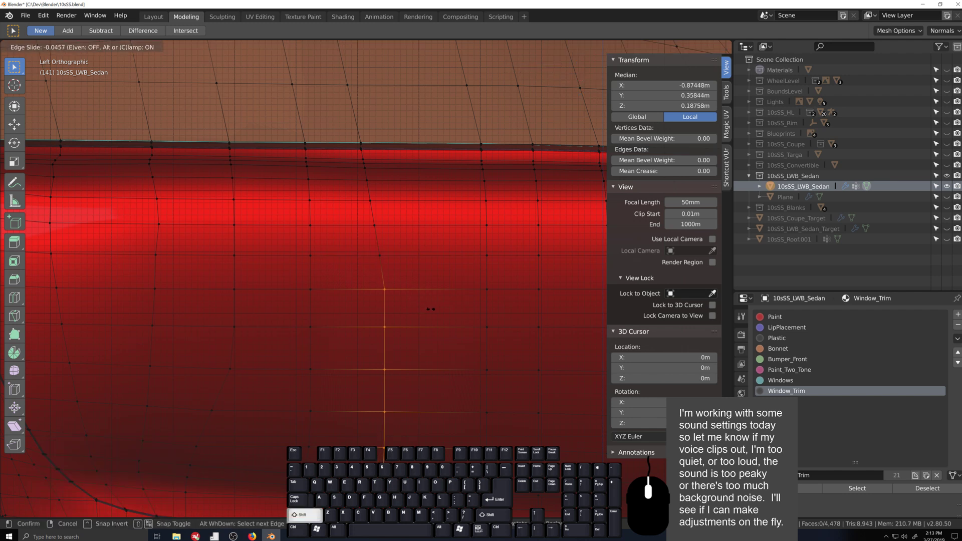
pyautogui.click(430, 309)
pyautogui.keyDown('shift'); pyautogui.click(386, 290); pyautogui.keyUp('shift')
pyautogui.press('g')
pyautogui.press('g')
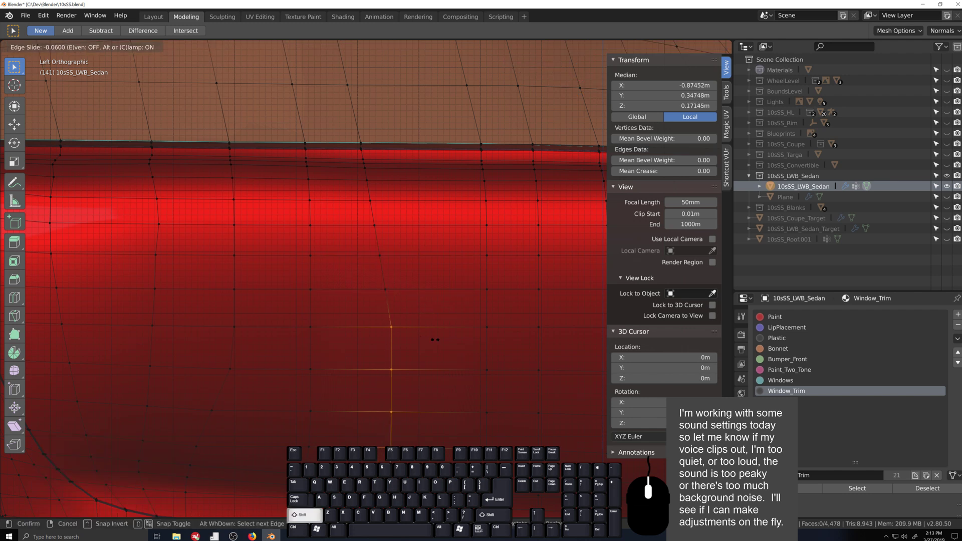
pyautogui.click(434, 341)
# - Deselect the next two vertices down the middle of the door, sliding the remaining loop forward by factors of about -0.063 and -0.083
pyautogui.keyDown('shift'); pyautogui.click(392, 326); pyautogui.keyUp('shift')
pyautogui.press('g')
pyautogui.press('g')
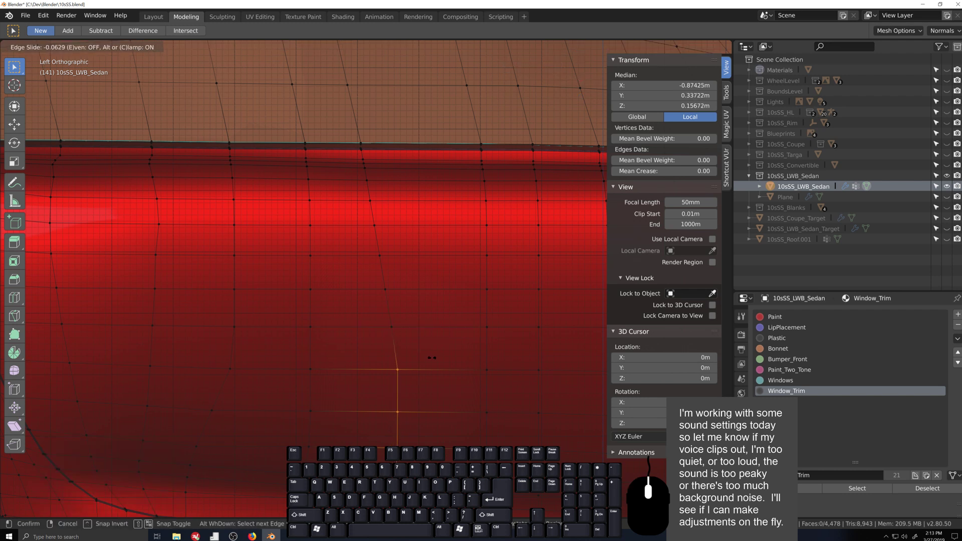
pyautogui.click(429, 357)
pyautogui.keyDown('shift'); pyautogui.click(397, 370); pyautogui.keyUp('shift')
pyautogui.press('g')
pyautogui.press('g')
pyautogui.keyDown('shift'); pyautogui.click(432, 395); pyautogui.keyUp('shift')
# - On the lower door, deselect further top vertices and slide the remaining loop forward by factors of about -0.067 and -0.048
pyautogui.keyDown('shift'); pyautogui.moveTo(442, 437); pyautogui.dragTo(425, 334, button='middle'); pyautogui.keyUp('shift')
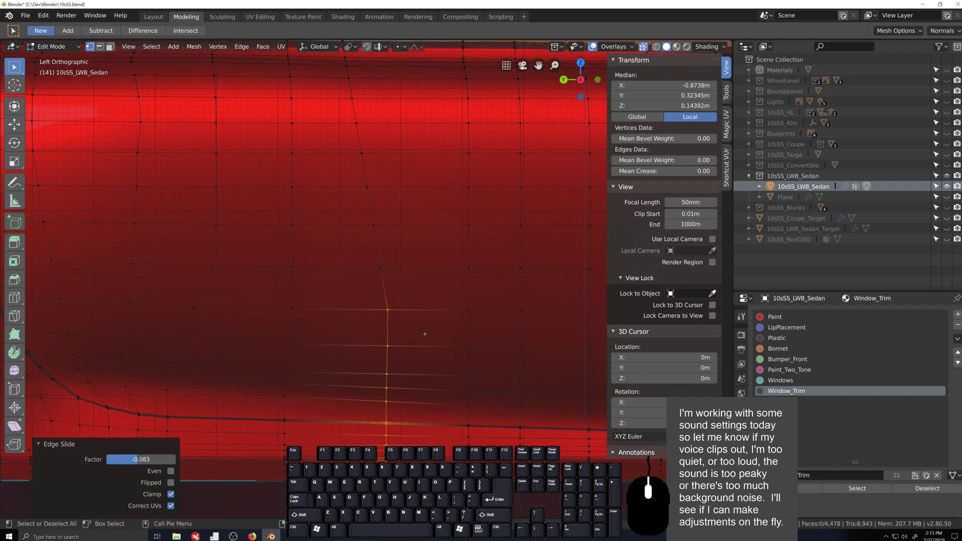
pyautogui.scroll(1, 423, 333)
pyautogui.keyDown('shift'); pyautogui.click(407, 326); pyautogui.keyUp('shift')
pyautogui.keyDown('shift'); pyautogui.moveTo(492, 378); pyautogui.dragTo(472, 305, button='middle'); pyautogui.keyUp('shift')
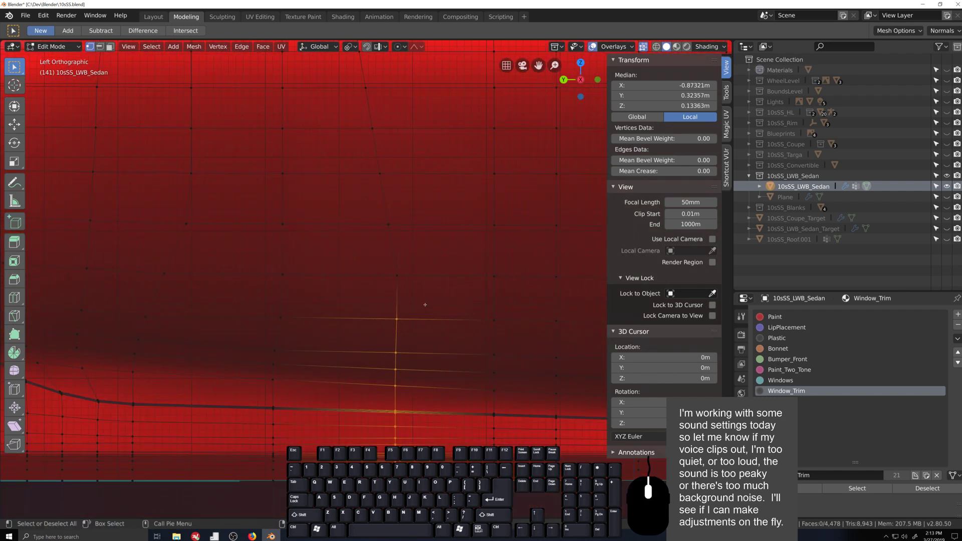
pyautogui.press('g')
pyautogui.press('g')
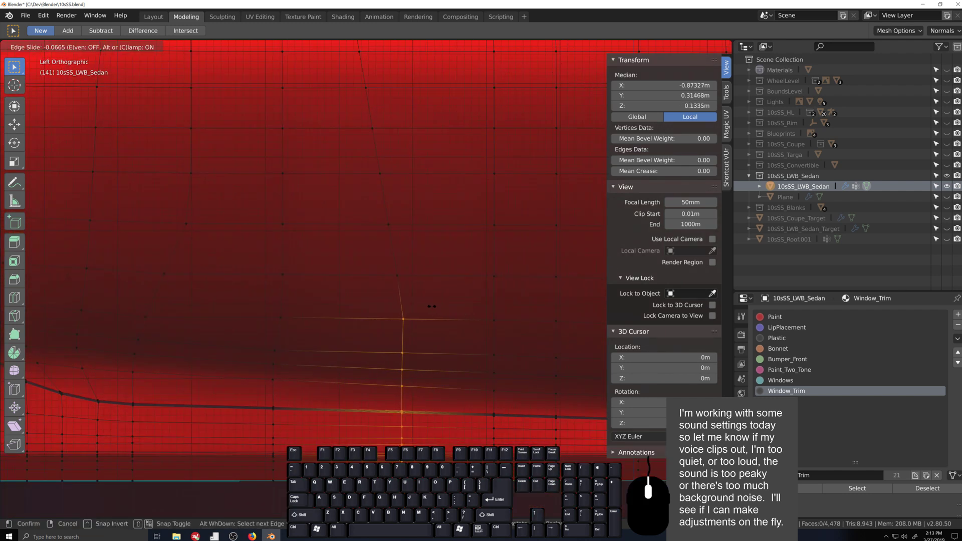
pyautogui.click(431, 306)
pyautogui.press('g')
pyautogui.press('g')
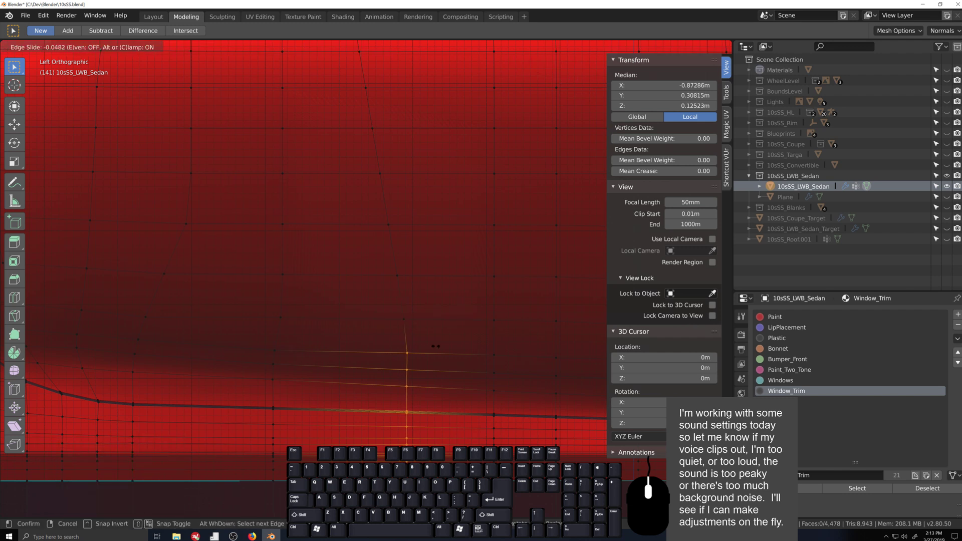
pyautogui.click(441, 354)
# - Finish slanting the loop down to the sill crease by dropping top vertices and sliding the rest forward by factors of about -0.036 to -0.043
pyautogui.press('g')
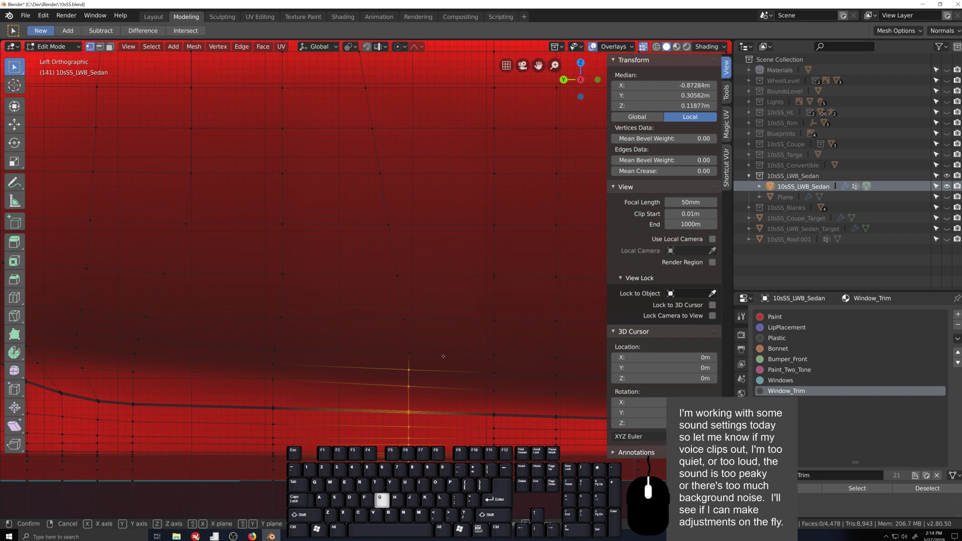
pyautogui.press('g')
pyautogui.click(450, 357)
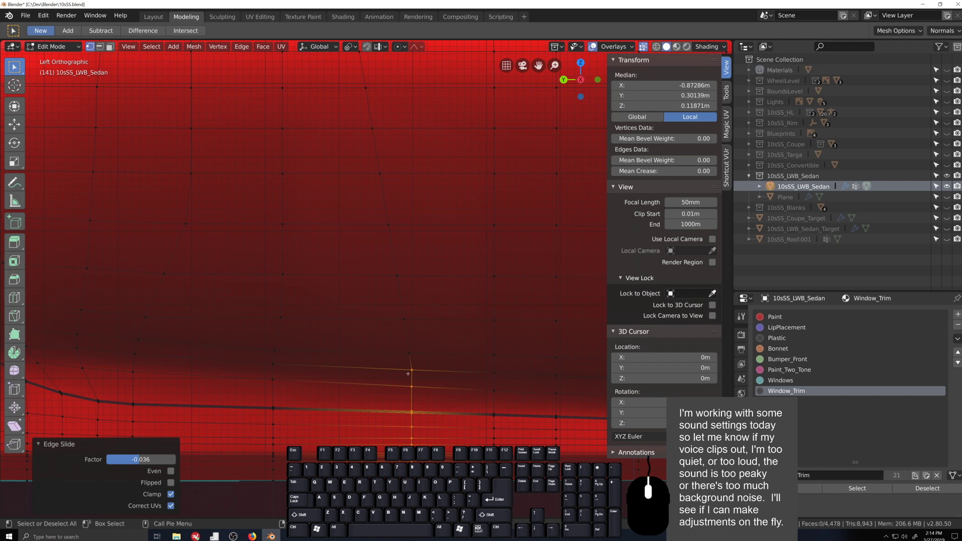
pyautogui.press('g')
pyautogui.press('g')
pyautogui.click(432, 389)
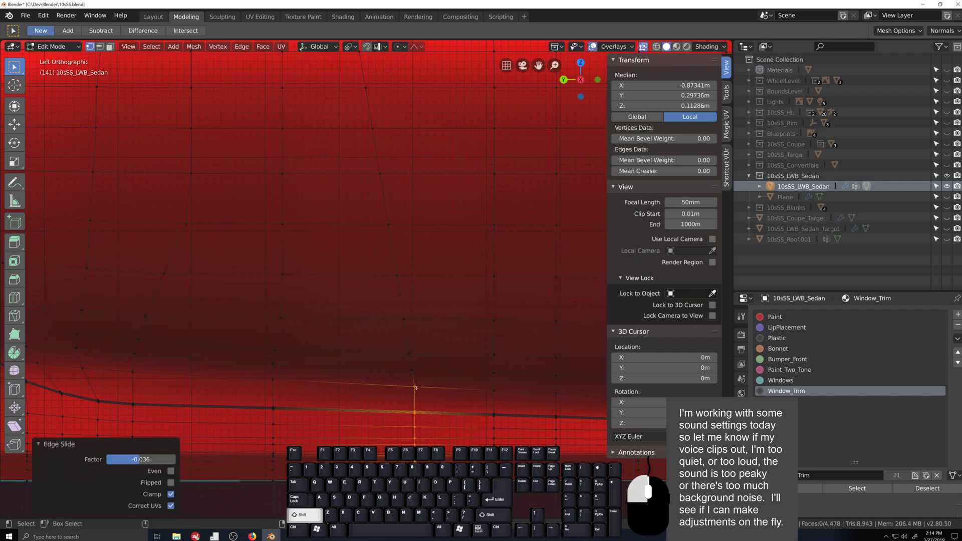
pyautogui.press('g')
pyautogui.press('g')
pyautogui.click(424, 391)
pyautogui.scroll(-5, 423, 392)
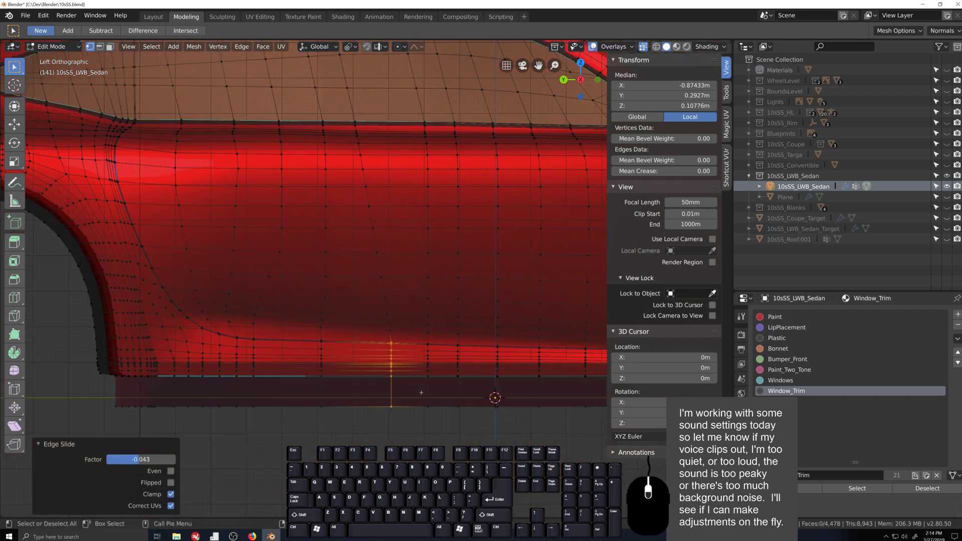
# - Examine the sedan's body side in perspective, switch to Firefox to study the Porsche Panamera side-profile photo, and return to Blender
pyautogui.moveTo(424, 392); pyautogui.dragTo(403, 382, button='middle')
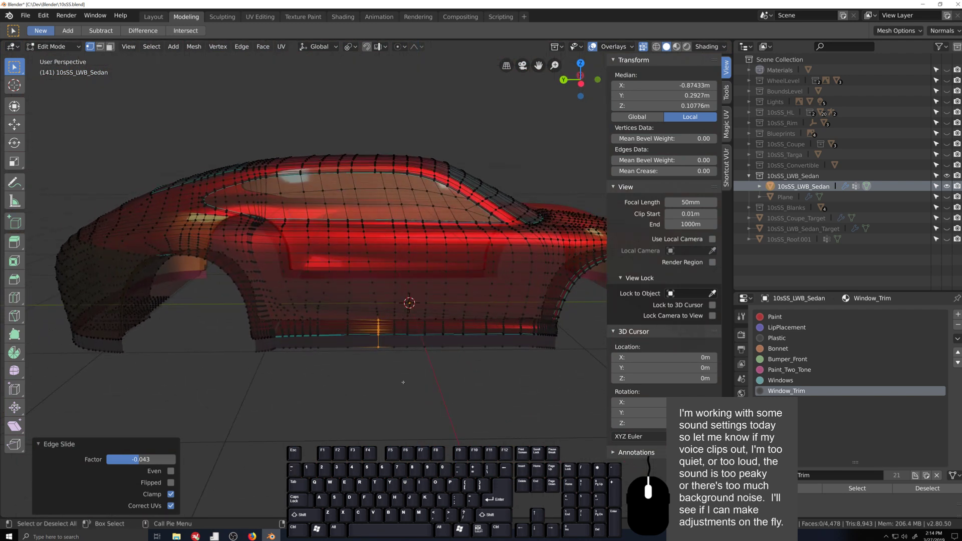
pyautogui.scroll(4, 403, 382)
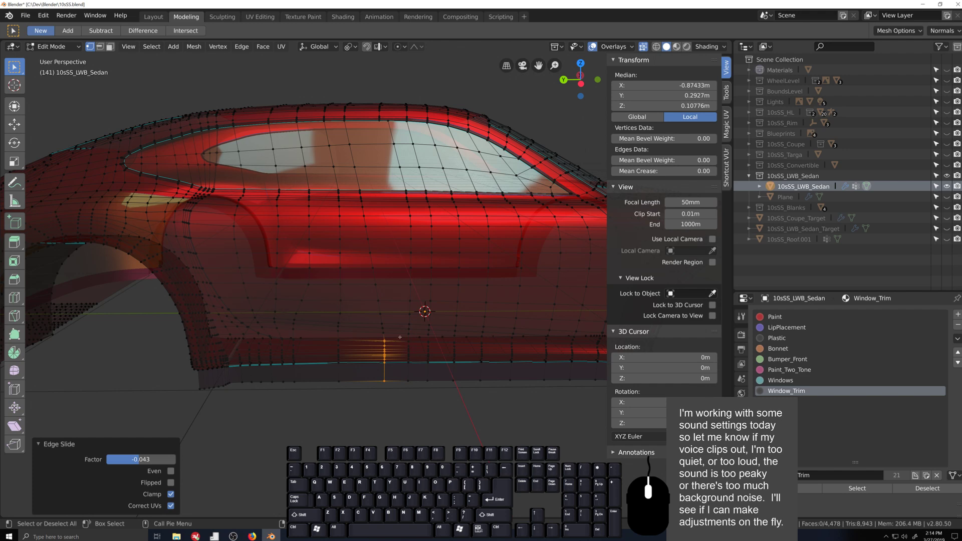
pyautogui.moveTo(399, 337); pyautogui.dragTo(406, 335, button='middle')
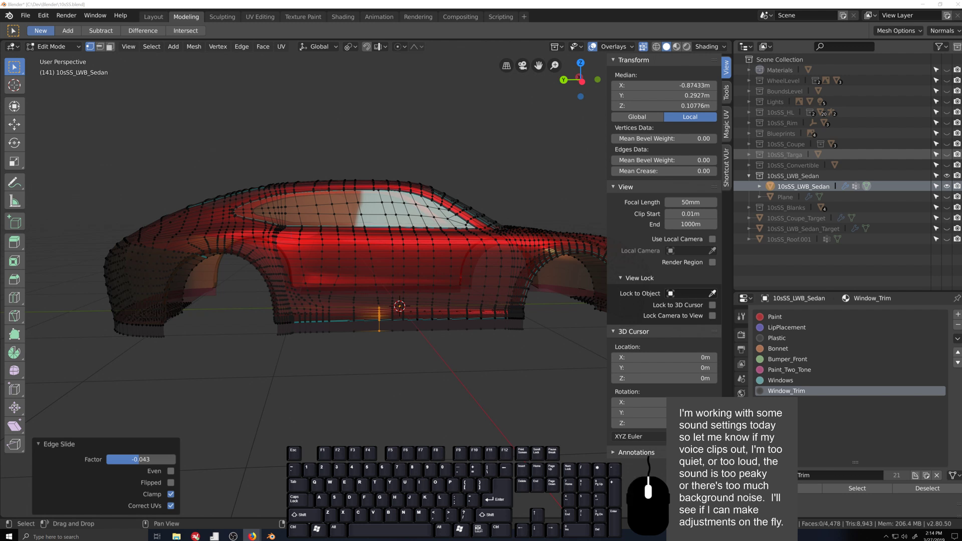
pyautogui.moveTo(961, 76); pyautogui.dragTo(411, 91)
pyautogui.click(486, 91)
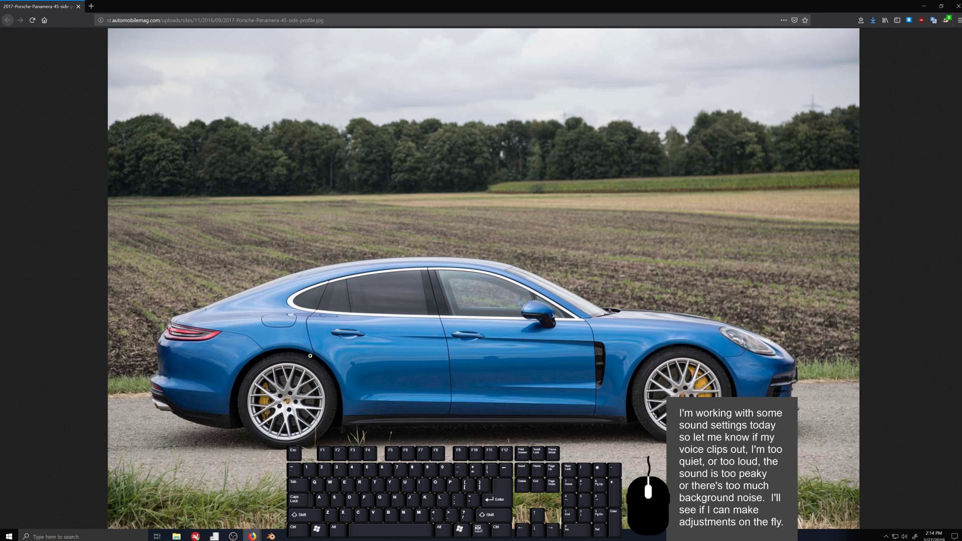
pyautogui.moveTo(270, 537)
pyautogui.click(258, 498)
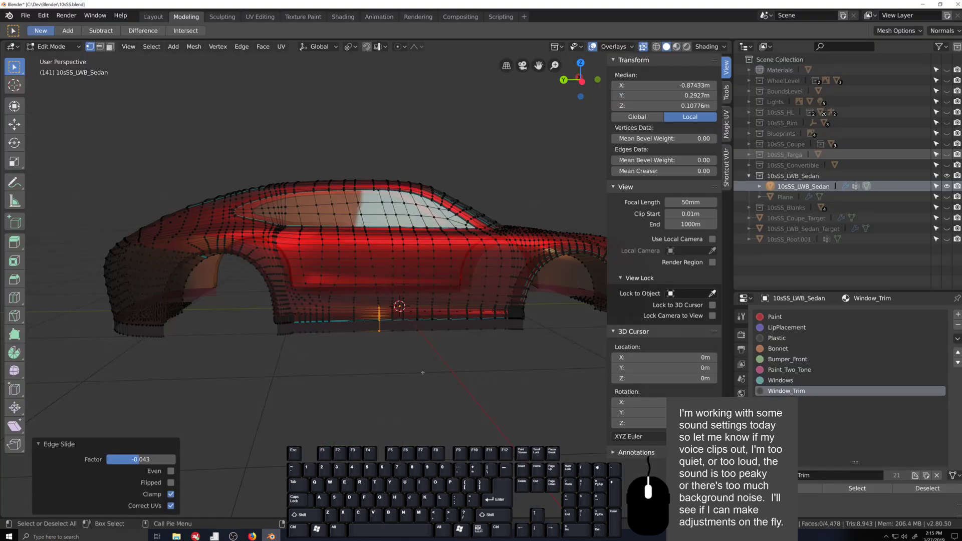
# - Extend the sill vertex selection upward along the door's vertical line to just below the side window
pyautogui.scroll(5, 374, 358)
pyautogui.moveTo(374, 358); pyautogui.dragTo(406, 387, button='middle')
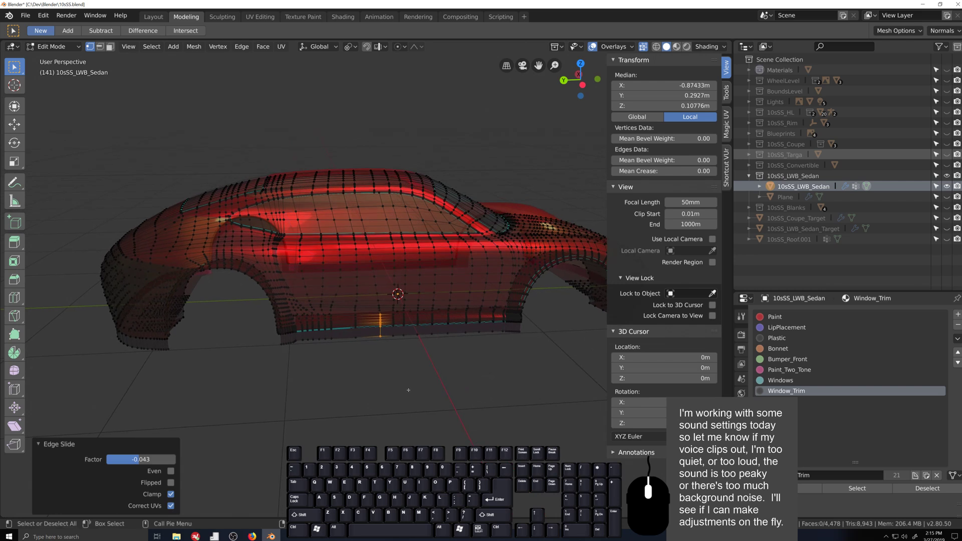
pyautogui.scroll(3, 405, 387)
pyautogui.scroll(-3, 414, 380)
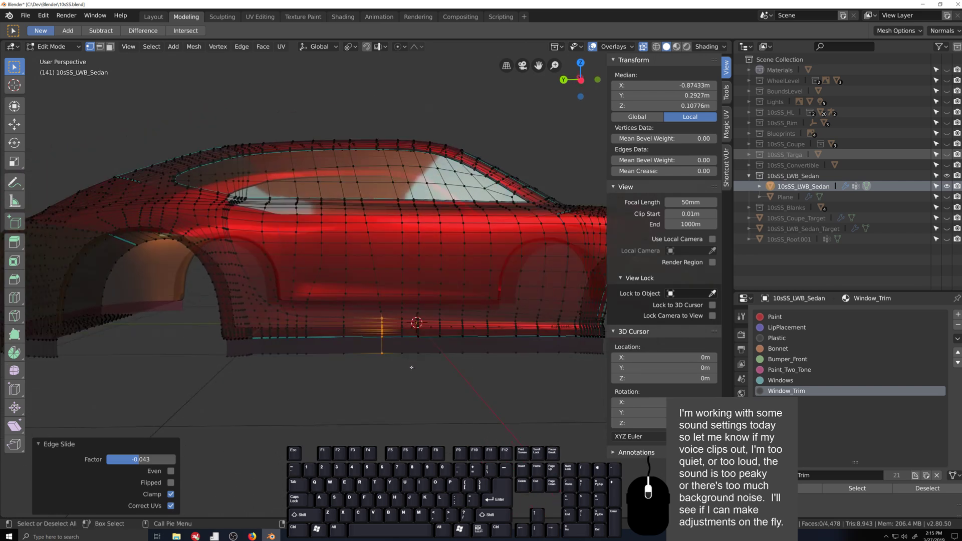
pyautogui.scroll(2, 391, 306)
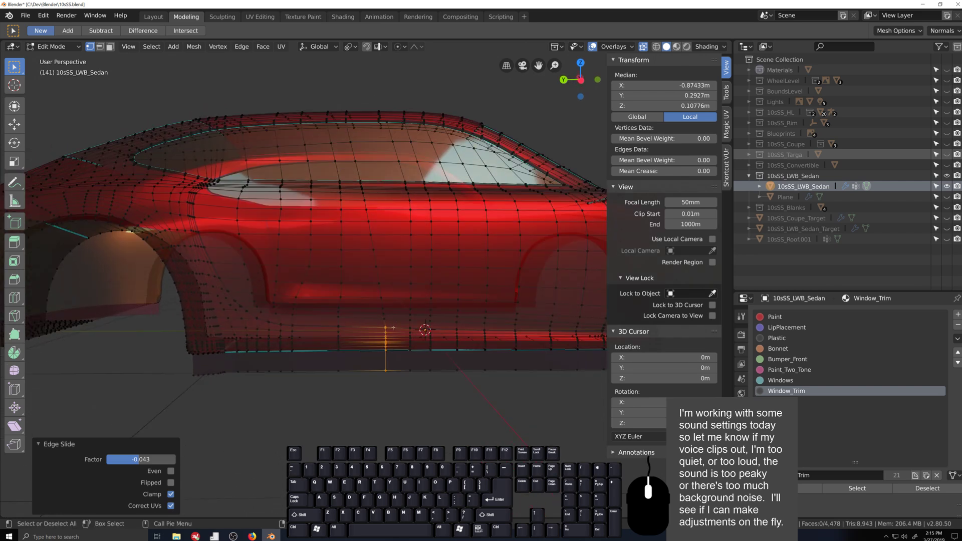
pyautogui.keyDown('shift'); pyautogui.click(384, 315); pyautogui.keyUp('shift')
pyautogui.keyDown('shift'); pyautogui.click(382, 305); pyautogui.keyUp('shift')
pyautogui.keyDown('shift'); pyautogui.click(381, 297); pyautogui.keyUp('shift')
pyautogui.keyDown('shift'); pyautogui.click(379, 283); pyautogui.keyUp('shift')
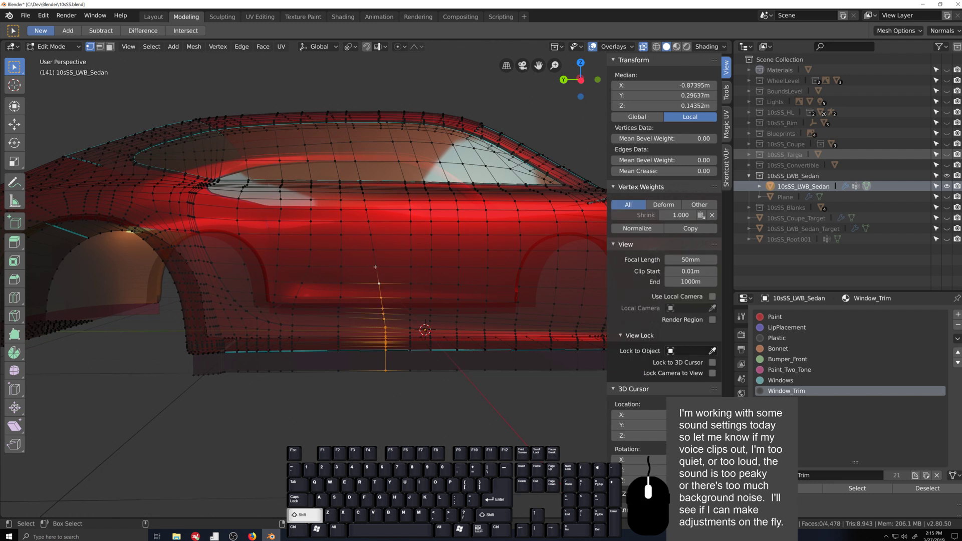
pyautogui.keyDown('shift'); pyautogui.click(375, 266); pyautogui.keyUp('shift')
pyautogui.keyDown('shift'); pyautogui.click(373, 249); pyautogui.keyUp('shift')
pyautogui.keyDown('shift'); pyautogui.click(371, 234); pyautogui.keyUp('shift')
pyautogui.keyDown('shift'); pyautogui.click(368, 221); pyautogui.keyUp('shift')
pyautogui.keyDown('shift'); pyautogui.click(368, 209); pyautogui.keyUp('shift')
# - Add the remaining vertices of the door's vertical line near the beltline under the side window to the selection
pyautogui.scroll(2, 380, 266)
pyautogui.scroll(2, 379, 265)
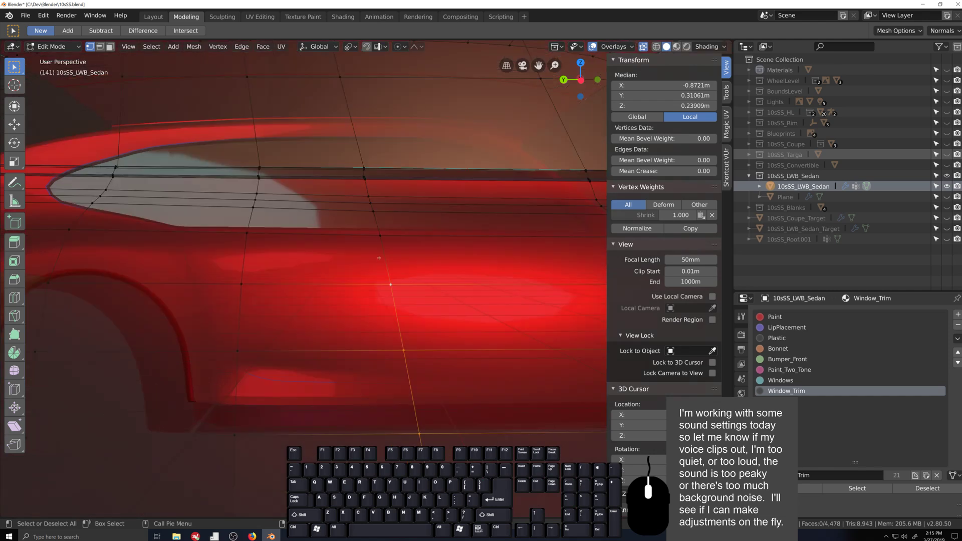
pyautogui.keyDown('shift'); pyautogui.click(379, 217); pyautogui.keyUp('shift')
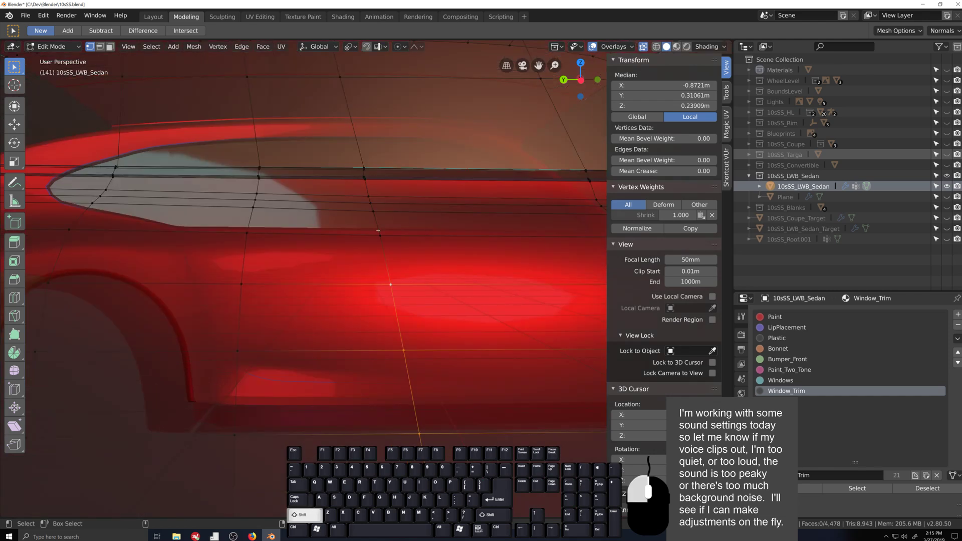
pyautogui.keyDown('shift'); pyautogui.click(370, 203); pyautogui.keyUp('shift')
pyautogui.keyDown('shift'); pyautogui.click(368, 193); pyautogui.keyUp('shift')
pyautogui.scroll(-4, 369, 193)
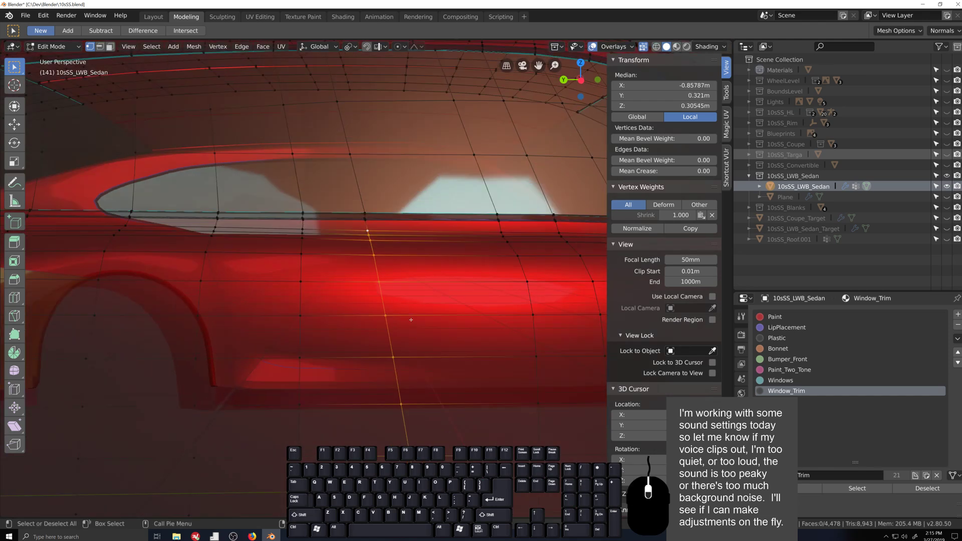
# - Try to shear the entire selected vertical line, including the sill vertices, by 0.085
pyautogui.click(14, 408)
pyautogui.click(14, 426)
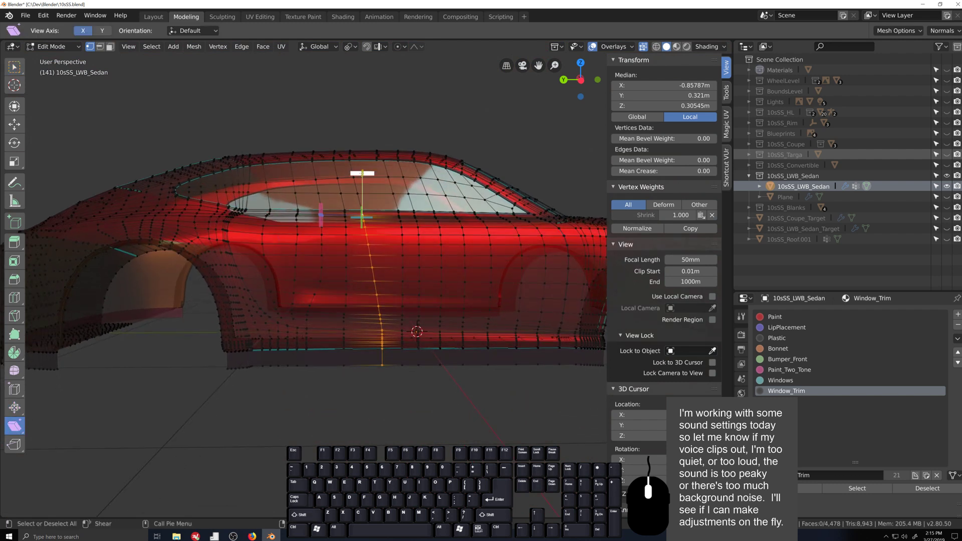
pyautogui.moveTo(361, 173); pyautogui.dragTo(400, 175)
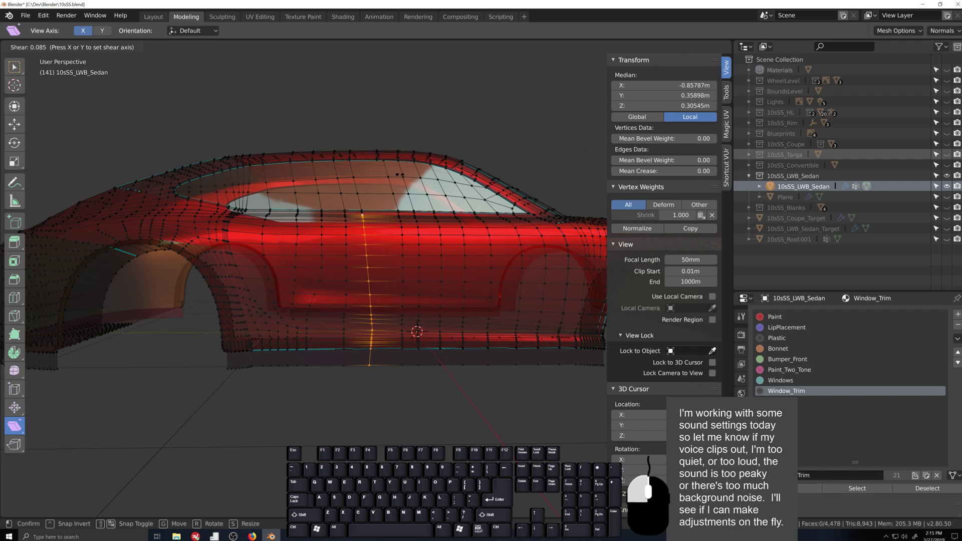
pyautogui.moveTo(400, 174); pyautogui.dragTo(399, 174)
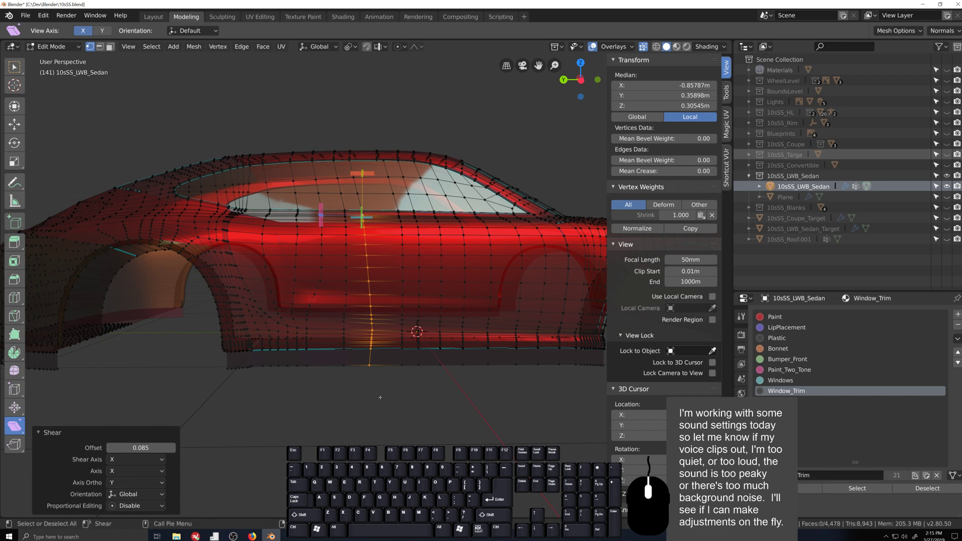
pyautogui.hotkey('ctrl', 'z')
# - Deselect the lower sill vertices and shear the rest of the door's vertical line by 0.080
pyautogui.scroll(4, 384, 397)
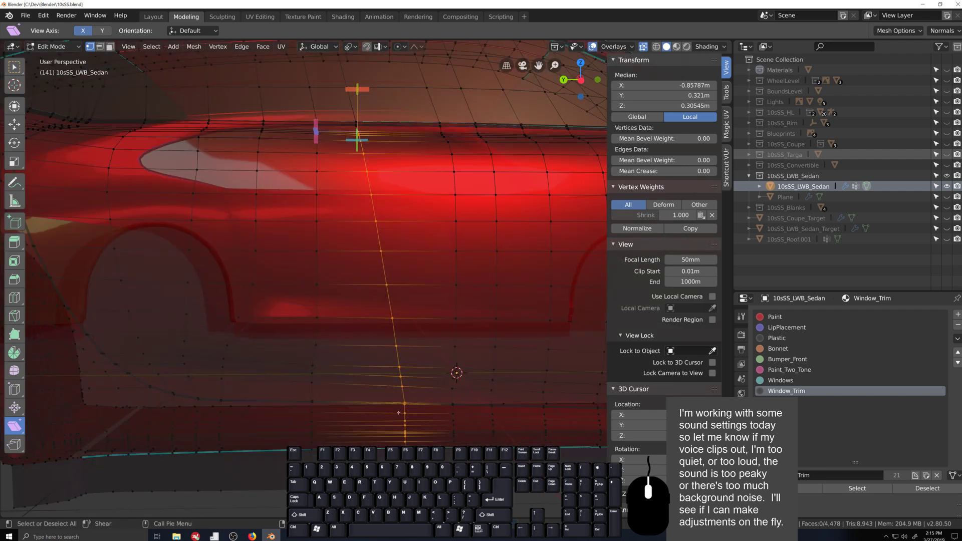
pyautogui.keyDown('ctrl'); pyautogui.click(401, 430); pyautogui.keyUp('ctrl')
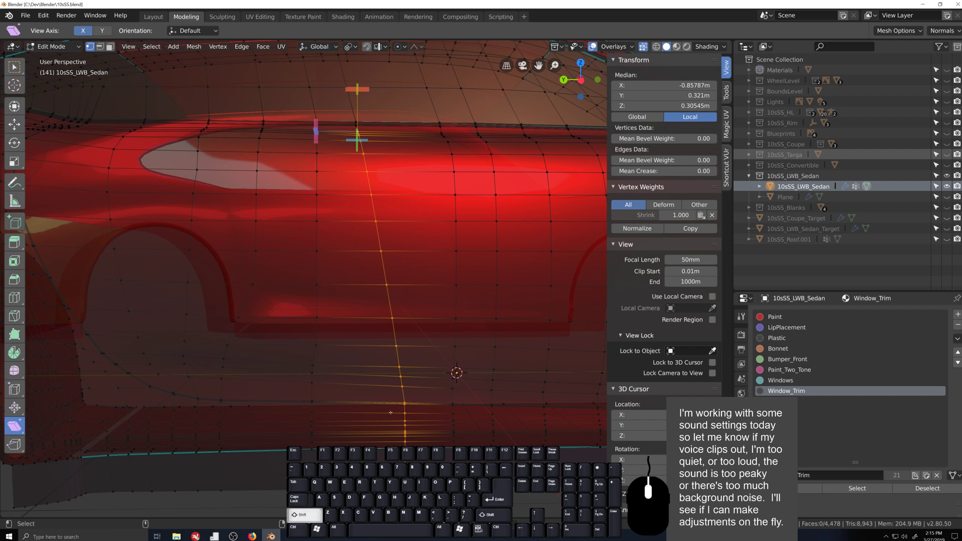
pyautogui.keyDown('shift'); pyautogui.click(392, 420); pyautogui.keyUp('shift')
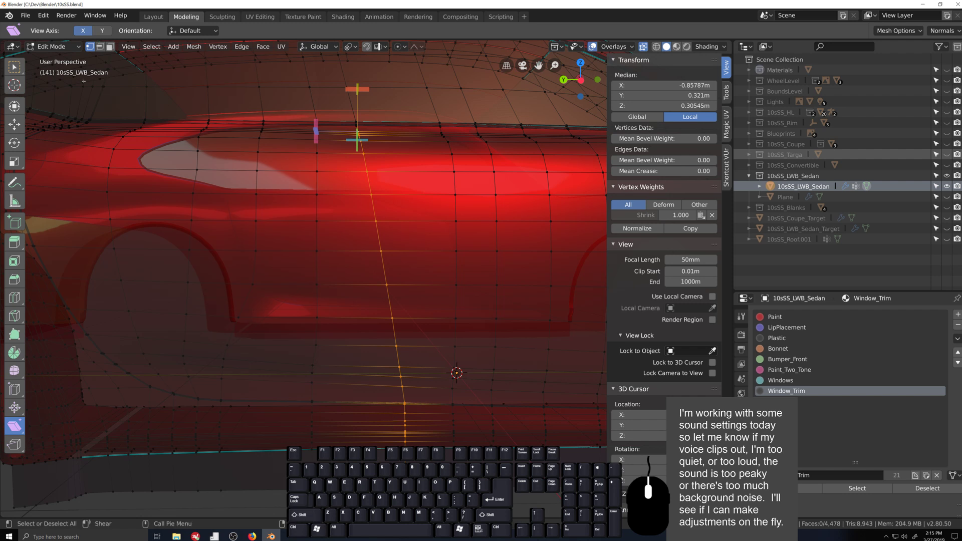
pyautogui.click(15, 67)
pyautogui.keyDown('ctrl'); pyautogui.moveTo(388, 408); pyautogui.dragTo(444, 451); pyautogui.keyUp('ctrl')
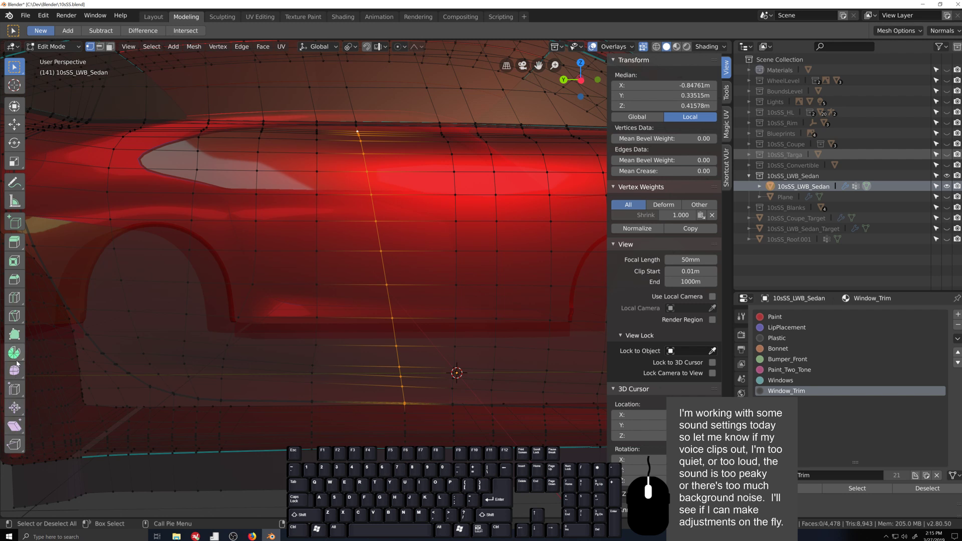
pyautogui.click(15, 426)
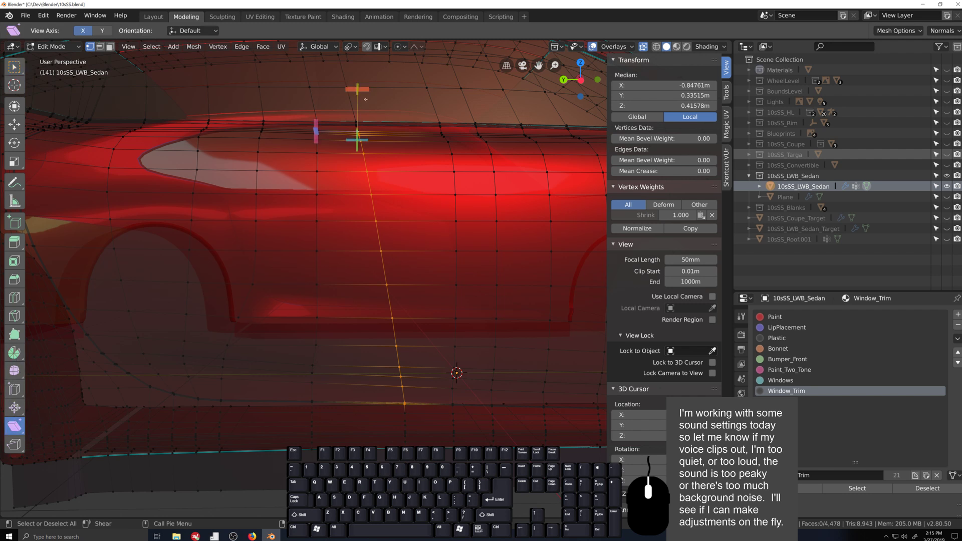
pyautogui.moveTo(365, 91); pyautogui.dragTo(394, 92)
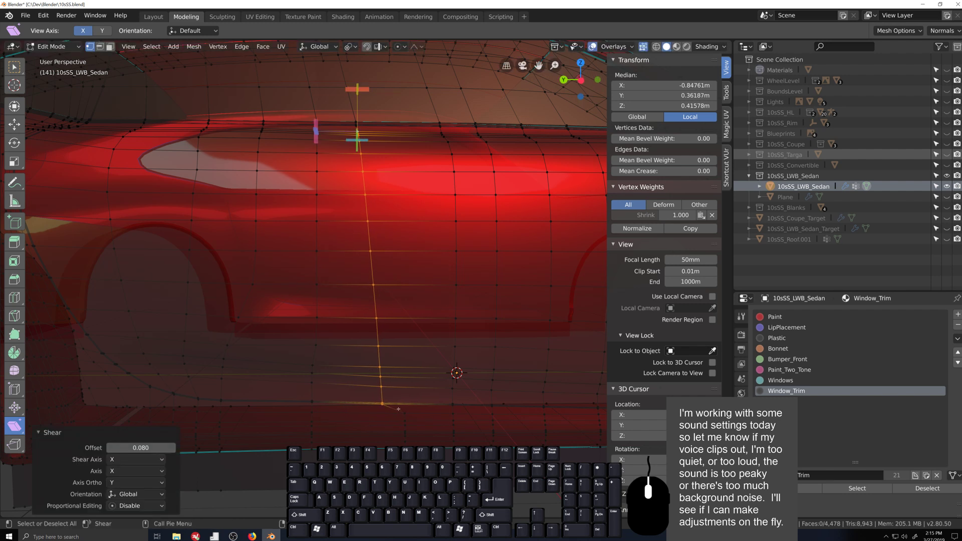
# - Try a second shear of the door's vertical line by 0.387 in the View orientation
pyautogui.hotkey('shift', 'ctrl', 'alt', 's')
pyautogui.click(375, 255)
pyautogui.rightClick(376, 255)
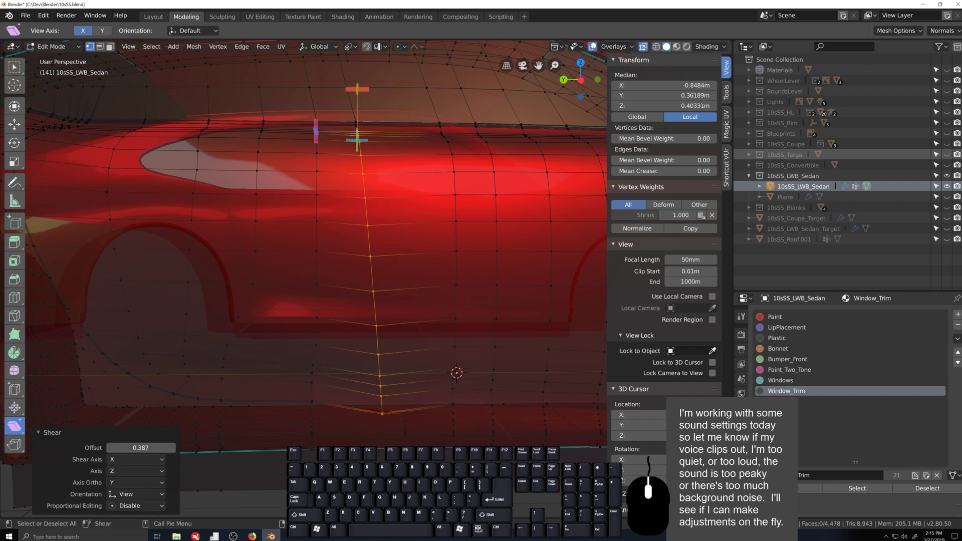
pyautogui.hotkey('ctrl', 'z')
# - Box-select the sill vertices below the door line and edge-slide them by about 0.239 to meet the sheared line
pyautogui.press('w')
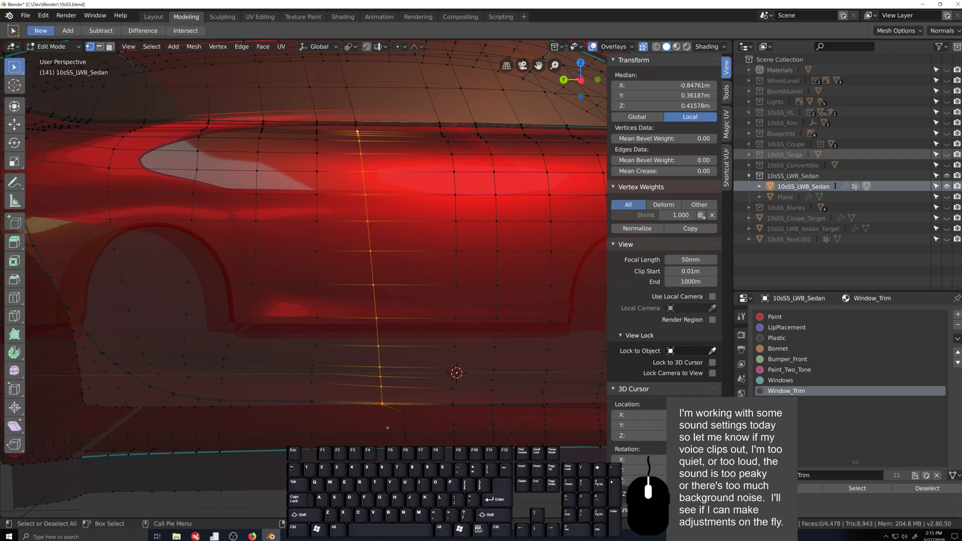
pyautogui.moveTo(392, 409); pyautogui.dragTo(417, 445)
pyautogui.press('g')
pyautogui.press('g')
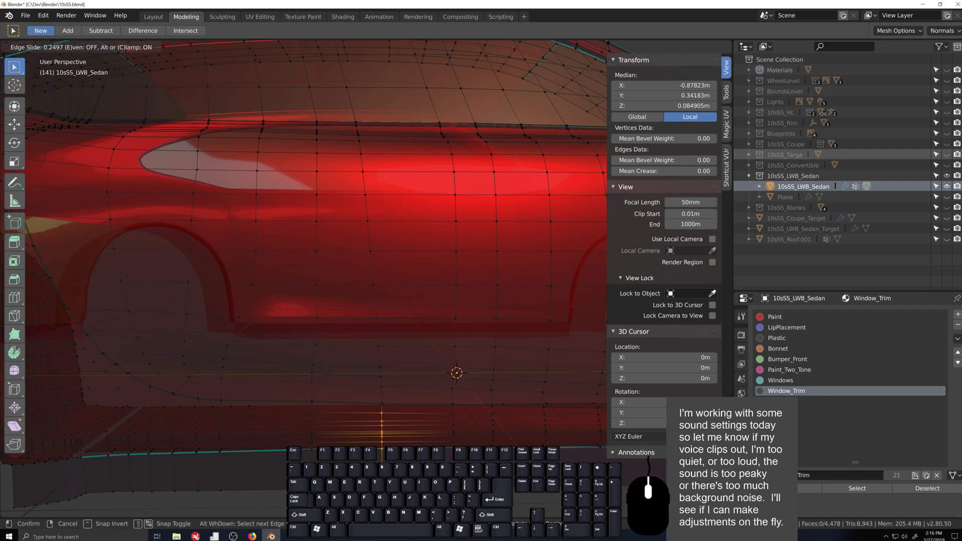
pyautogui.press('Return')
# - Select the vertical edge loop through the door and side window and extend it into the trim at the window's upper edge
pyautogui.scroll(-5, 303, 250)
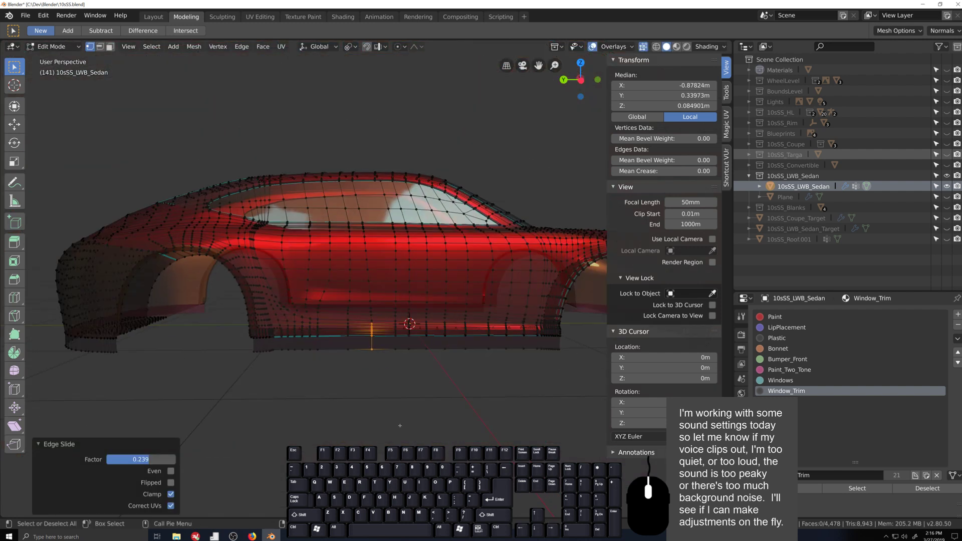
pyautogui.moveTo(399, 426); pyautogui.dragTo(406, 418, button='middle')
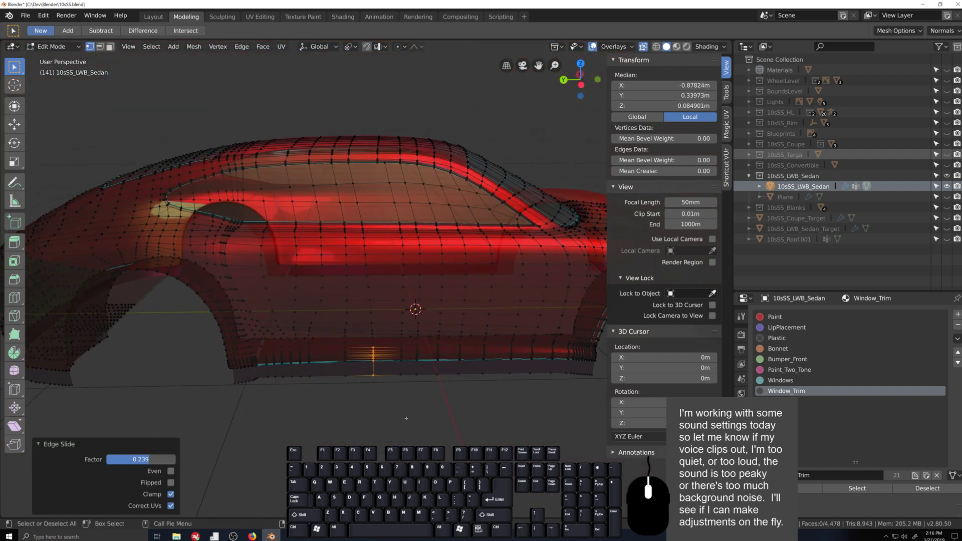
pyautogui.keyDown('alt'); pyautogui.click(368, 286); pyautogui.keyUp('alt')
pyautogui.hotkey('shift', '`')
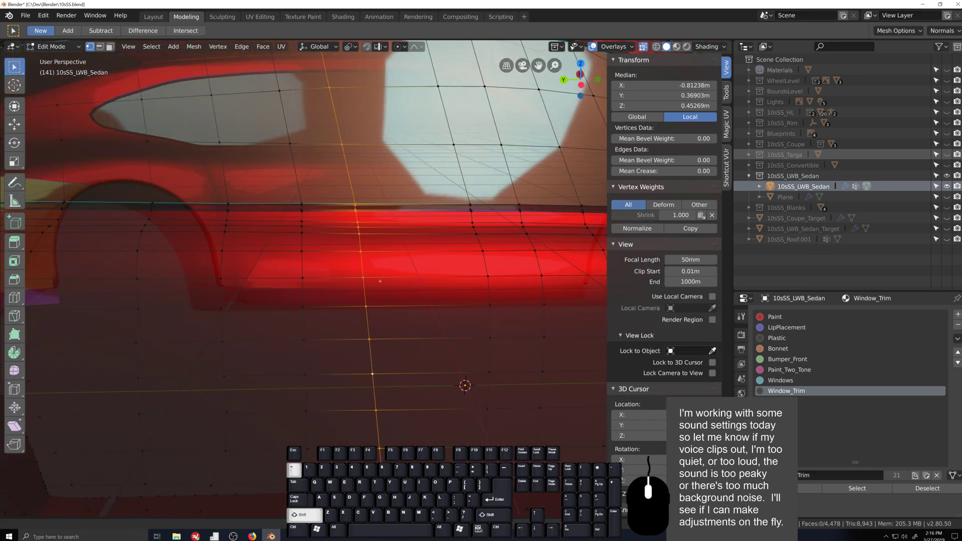
pyautogui.press('Escape')
pyautogui.scroll(2, 331, 397)
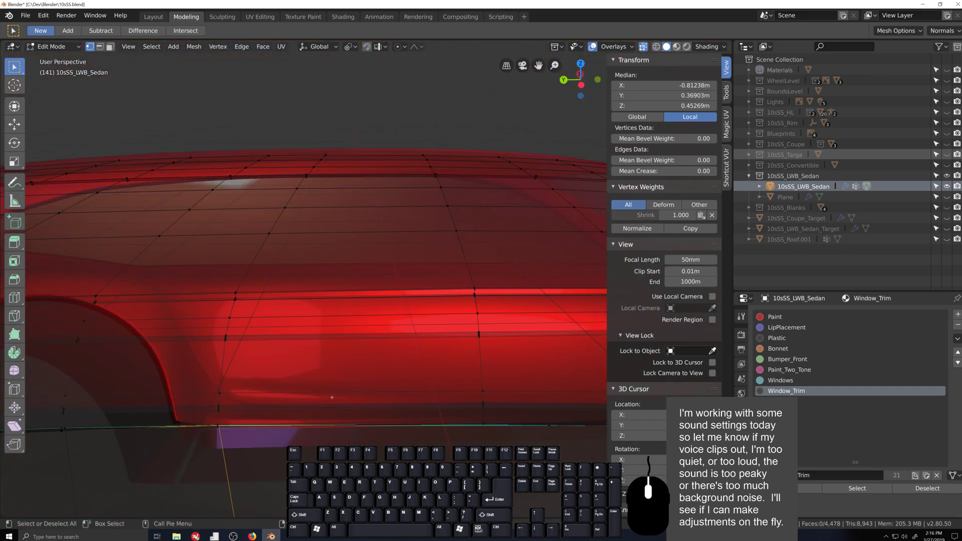
pyautogui.scroll(5, 332, 397)
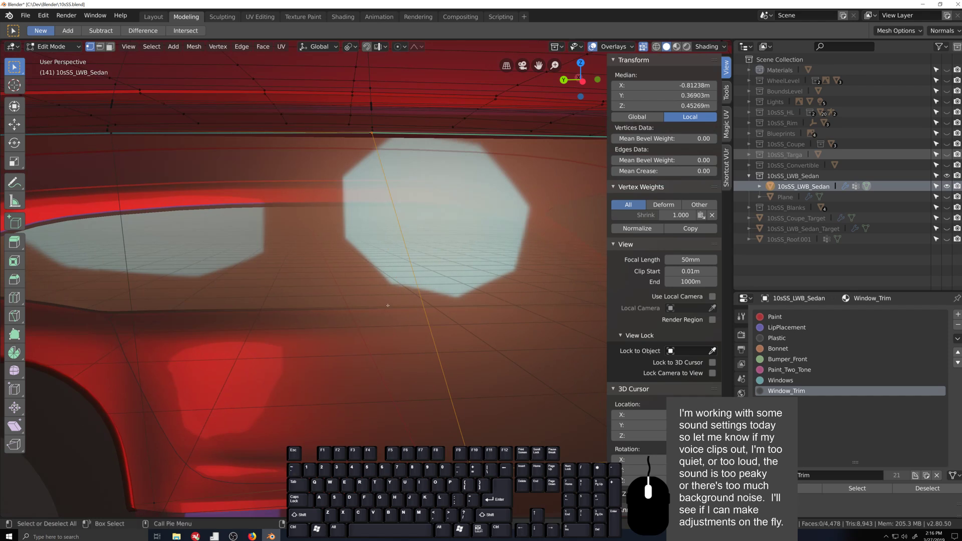
pyautogui.scroll(4, 391, 184)
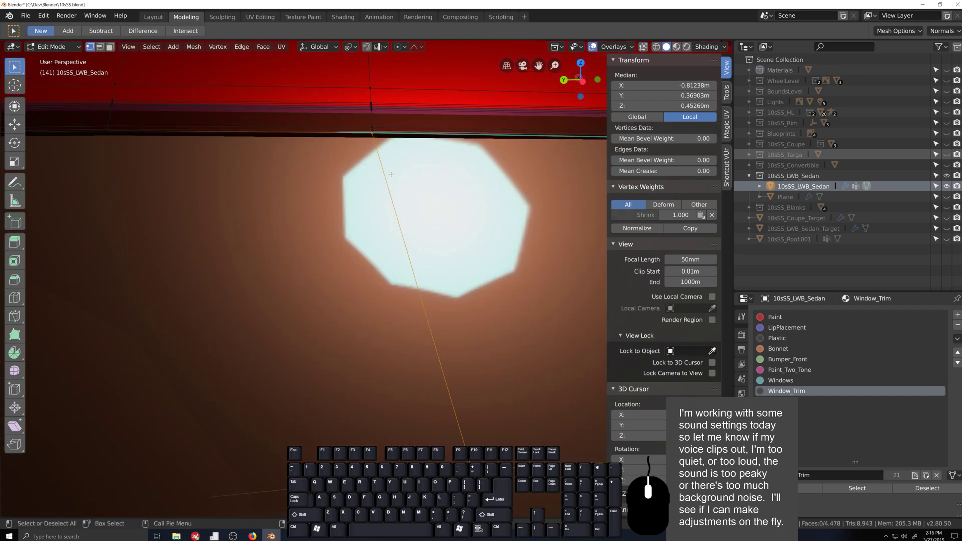
pyautogui.hotkey('shift', '`')
pyautogui.click(381, 234)
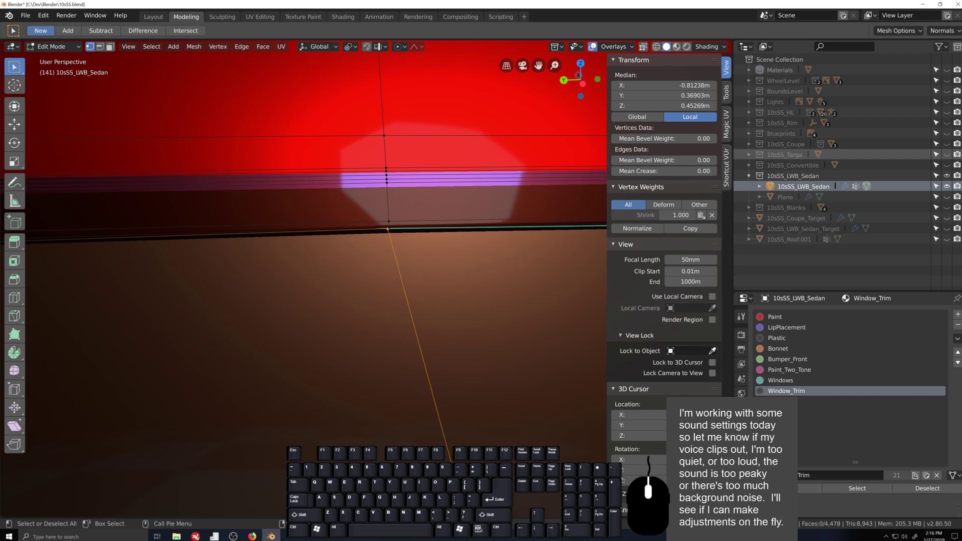
pyautogui.hotkey('shift', '`')
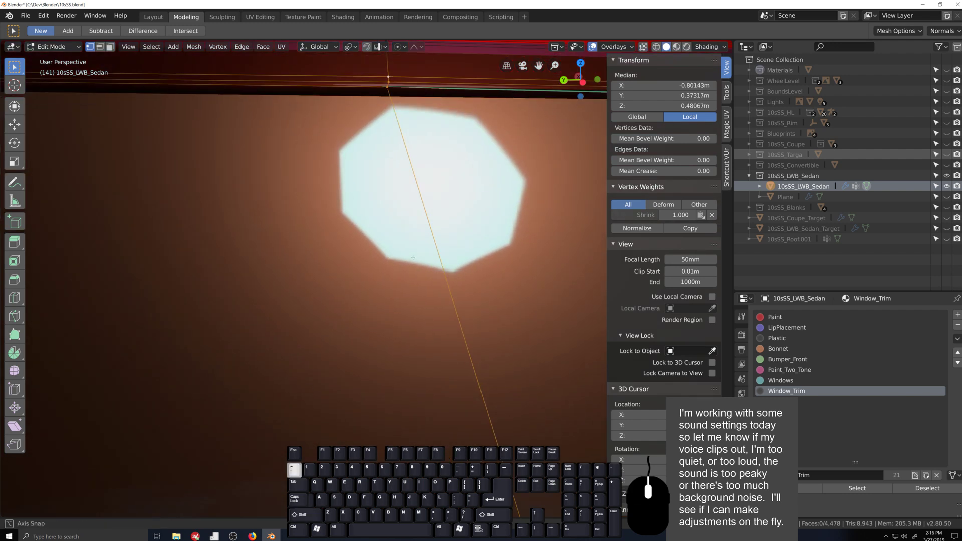
pyautogui.click(322, 232)
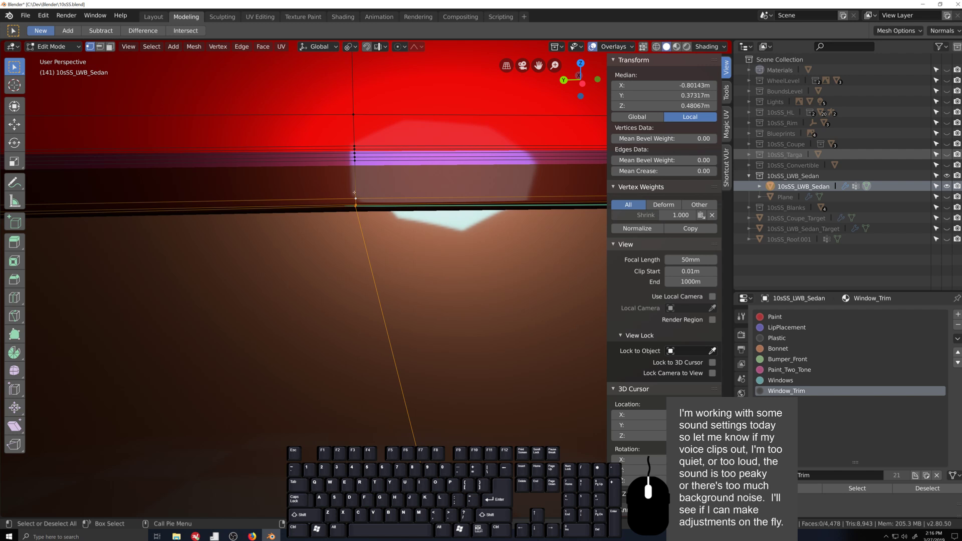
# - Box-deselect the sill portion of the vertical line, keeping the door and window portion selected
pyautogui.moveTo(354, 192); pyautogui.dragTo(322, 157, button='middle')
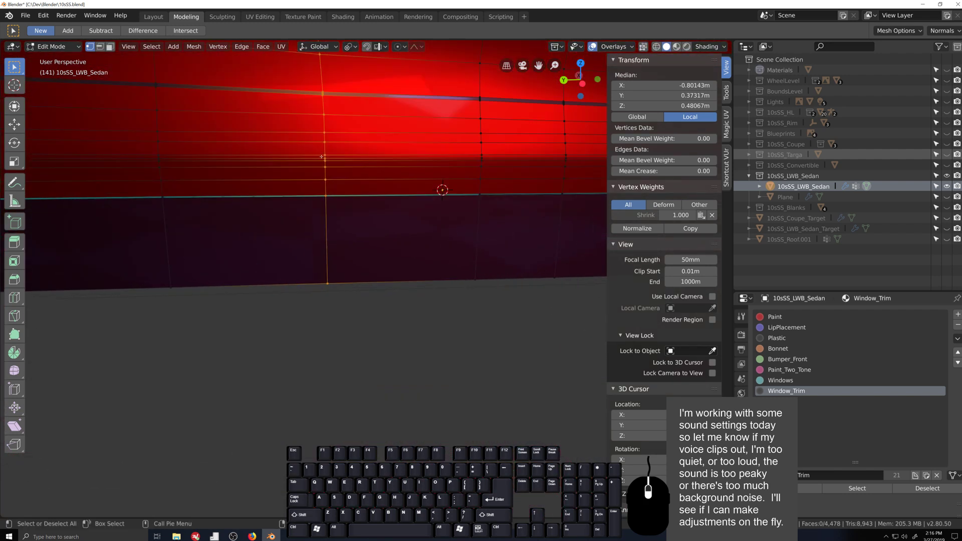
pyautogui.keyDown('shift'); pyautogui.moveTo(306, 85); pyautogui.dragTo(339, 128, button='middle'); pyautogui.keyUp('shift')
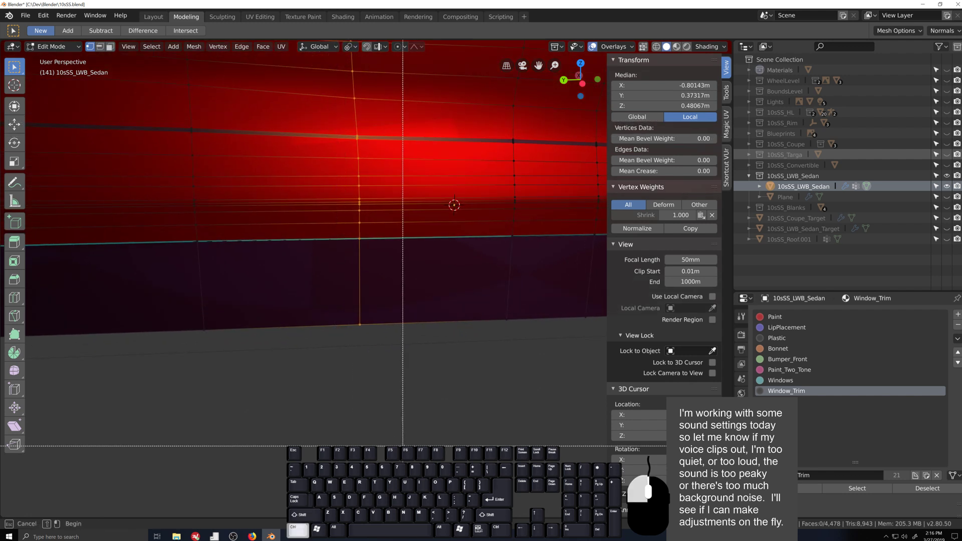
pyautogui.keyDown('ctrl'); pyautogui.click(421, 390); pyautogui.keyUp('ctrl')
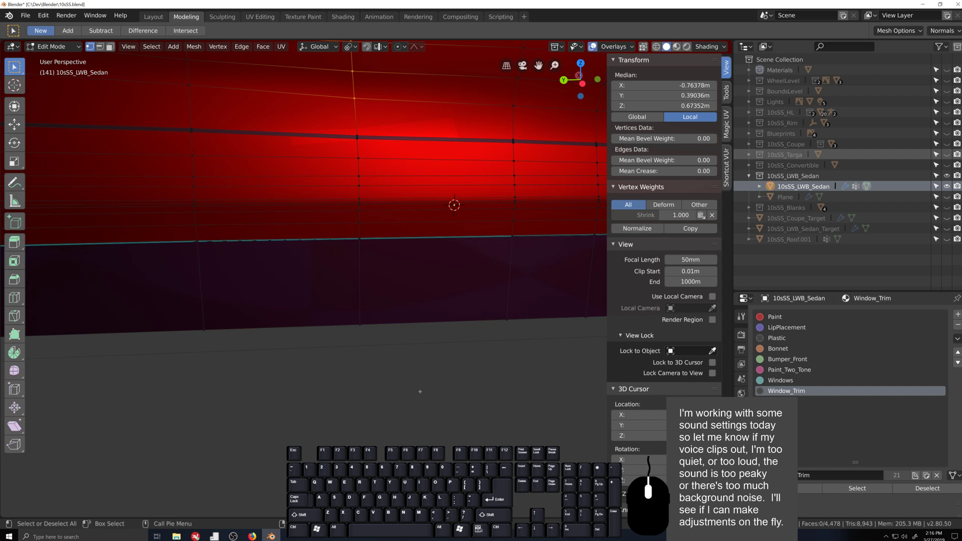
# - Bevel the selected vertical line through the door and side window with 4 segments and a width of 0.00171 m
pyautogui.scroll(-7, 389, 337)
pyautogui.keyDown('shift'); pyautogui.moveTo(341, 197); pyautogui.dragTo(332, 285, button='middle'); pyautogui.keyUp('shift')
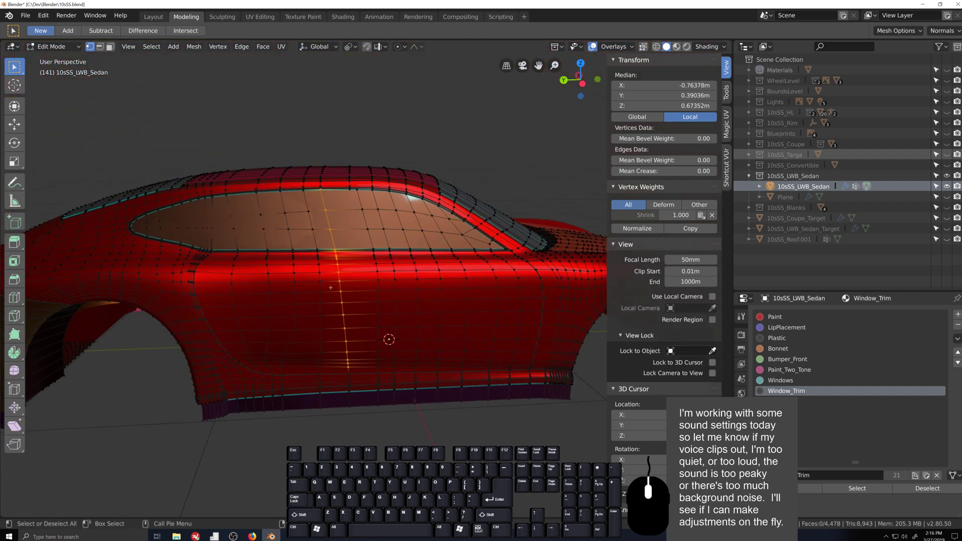
pyautogui.scroll(4, 330, 285)
pyautogui.keyDown('shift'); pyautogui.moveTo(326, 116); pyautogui.dragTo(320, 226, button='middle'); pyautogui.keyUp('shift')
pyautogui.scroll(5, 318, 225)
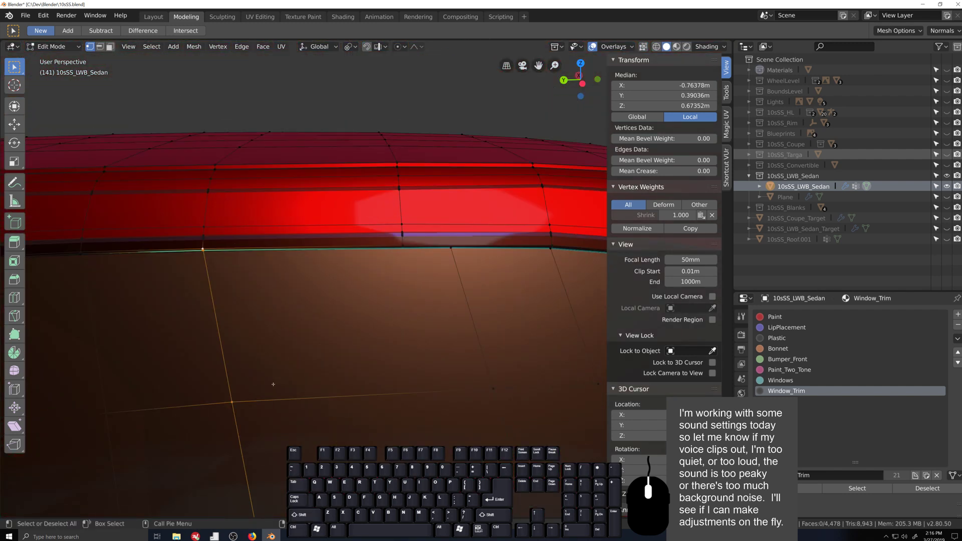
pyautogui.scroll(-3, 273, 384)
pyautogui.scroll(5, 316, 208)
pyautogui.keyDown('shift'); pyautogui.moveTo(315, 209); pyautogui.dragTo(365, 338, button='middle'); pyautogui.keyUp('shift')
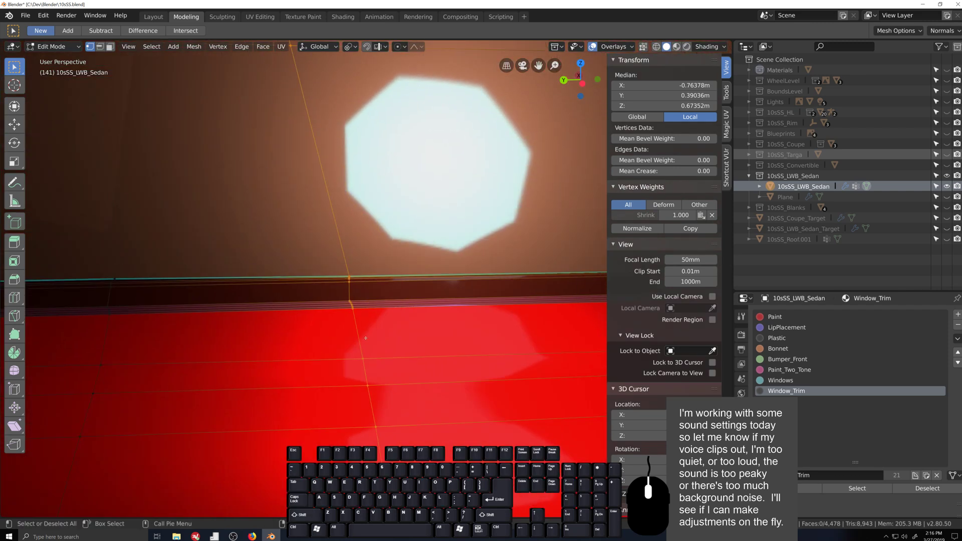
pyautogui.hotkey('ctrl', 'b')
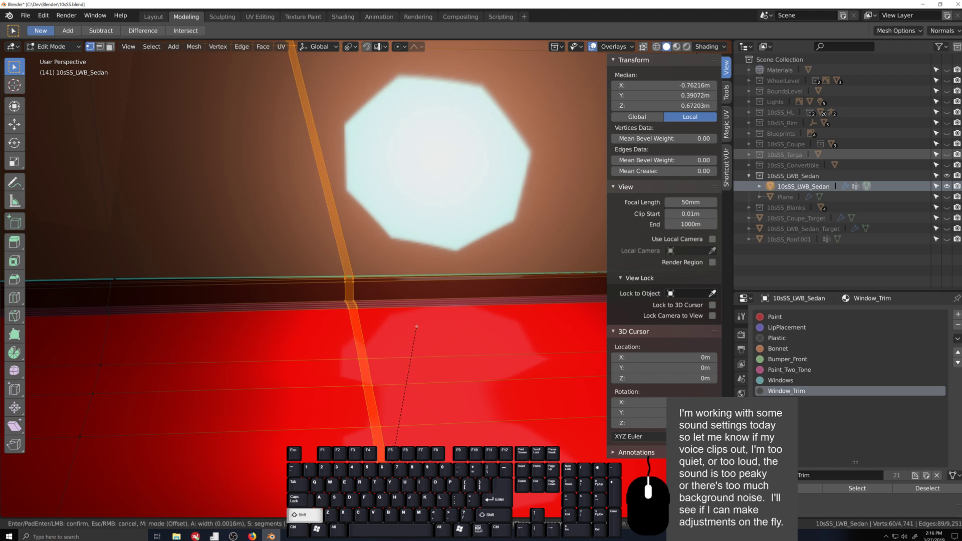
pyautogui.scroll(2, 421, 324)
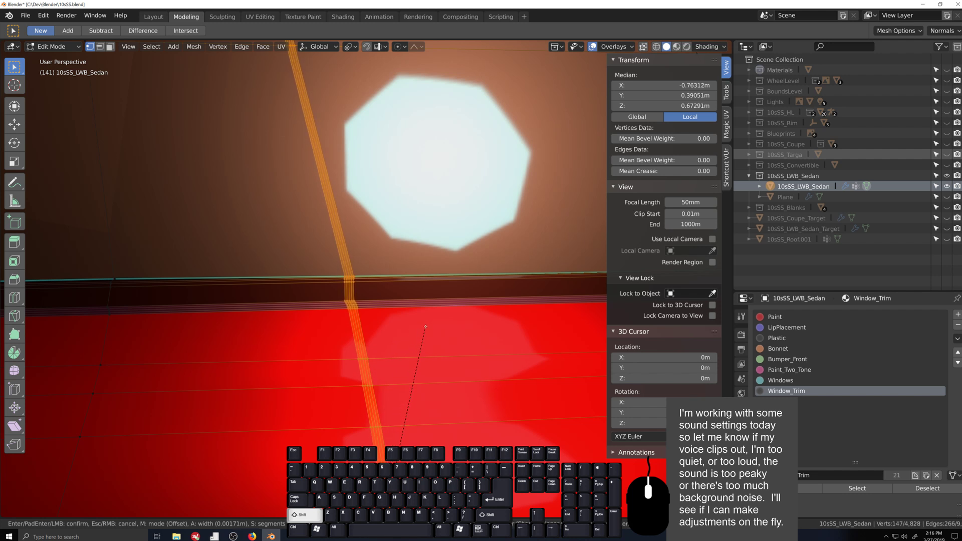
pyautogui.click(426, 327)
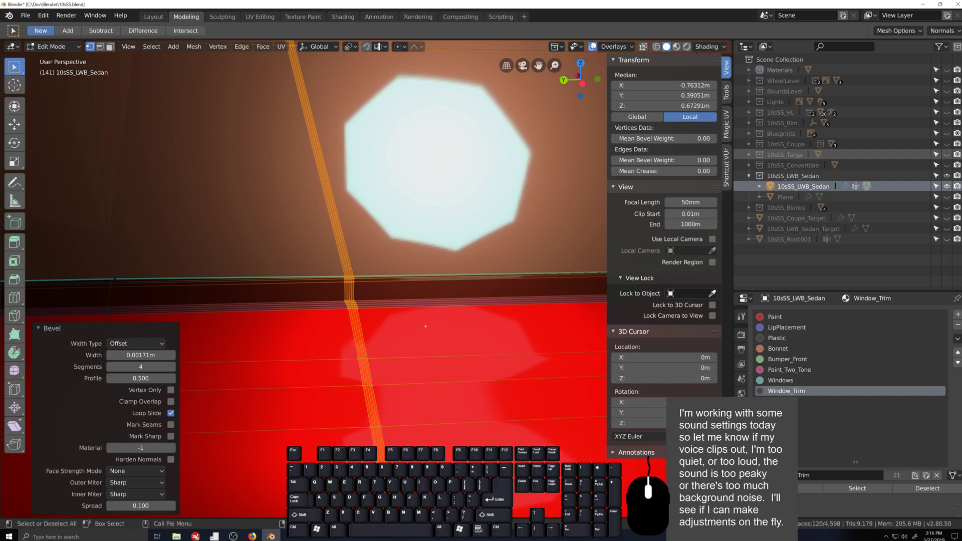
# - Assign the LipPlacement material to the newly bevelled strip
pyautogui.click(787, 327)
pyautogui.click(786, 488)
pyautogui.scroll(-8, 433, 405)
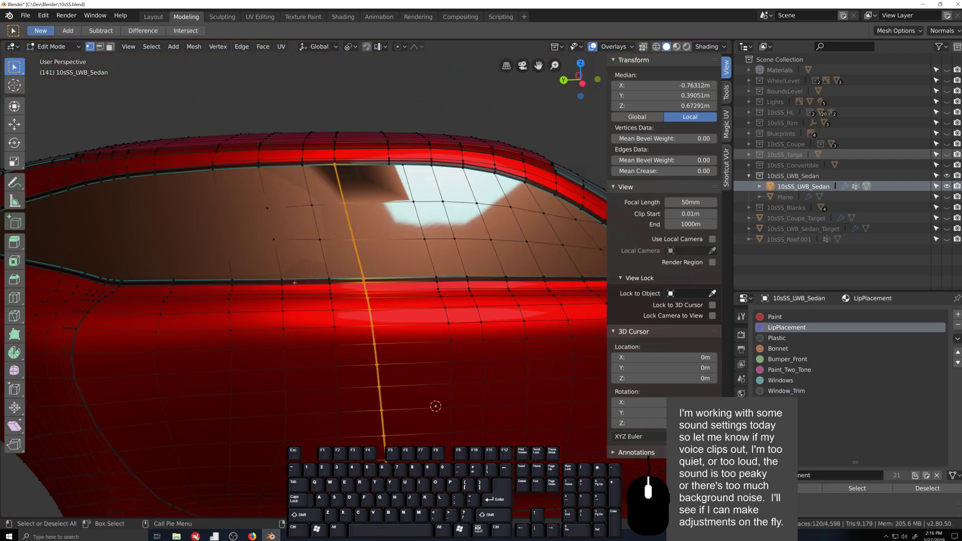
# - Dissolve the pointed tip vertex where the bevelled strip ends in the trim above the side window
pyautogui.keyDown('shift'); pyautogui.moveTo(365, 222); pyautogui.dragTo(372, 296, button='middle'); pyautogui.keyUp('shift')
pyautogui.scroll(8, 373, 296)
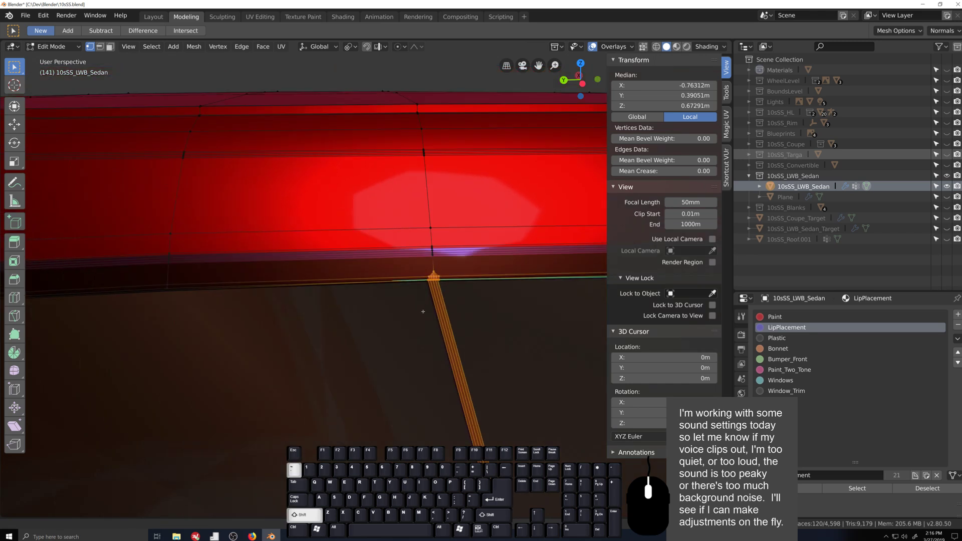
pyautogui.keyDown('shift'); pyautogui.moveTo(454, 318); pyautogui.dragTo(416, 317, button='middle'); pyautogui.keyUp('shift')
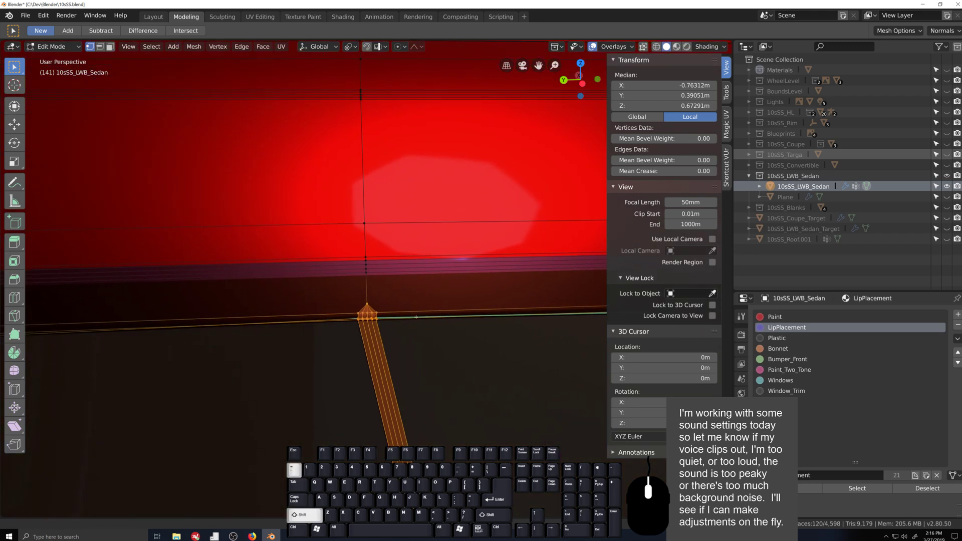
pyautogui.click(370, 300)
pyautogui.rightClick(373, 303)
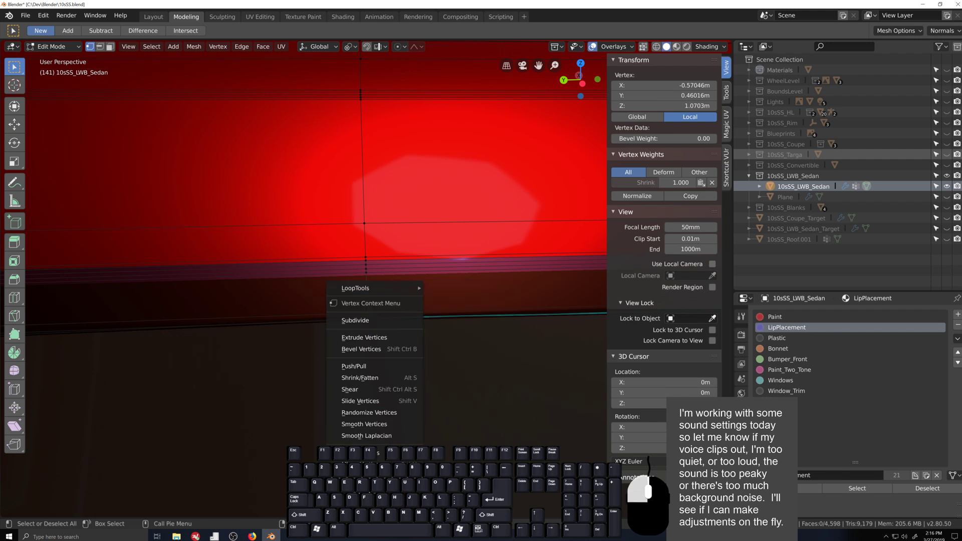
pyautogui.click(364, 482)
pyautogui.scroll(6, 372, 293)
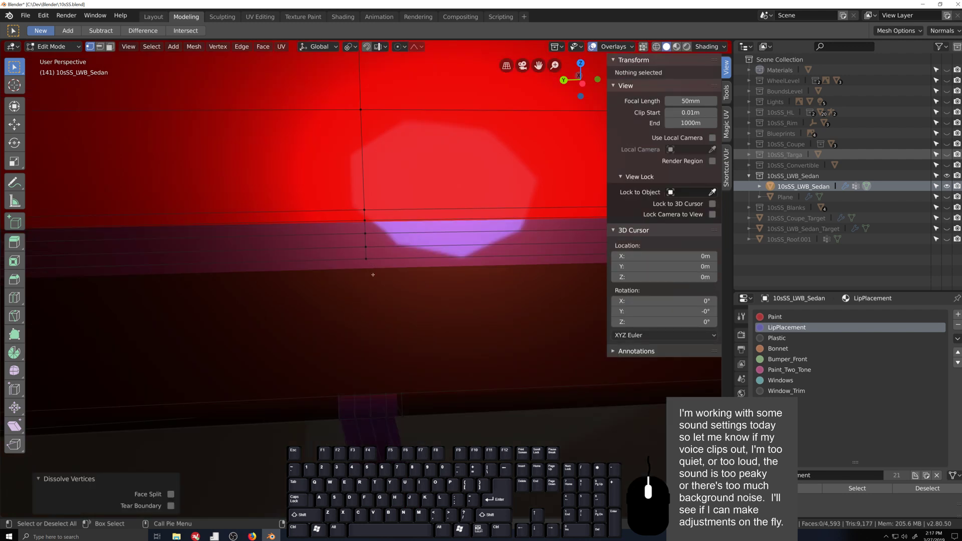
# - Knife-cut an angled edge from the upper lip to the strip's inner-left end vertex, and connect the centre vertices of lip and strip
pyautogui.press('k')
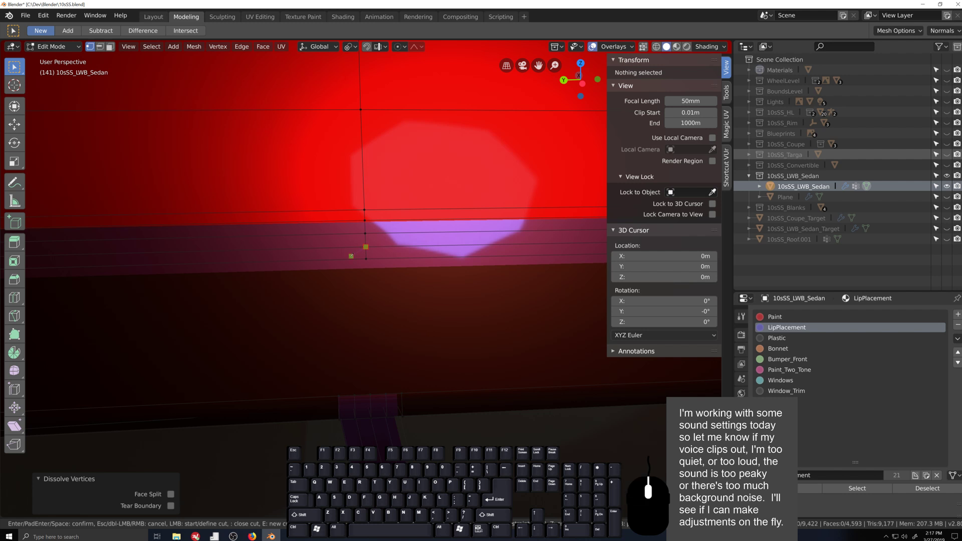
pyautogui.click(353, 258)
pyautogui.click(354, 394)
pyautogui.press('Return')
pyautogui.click(370, 256)
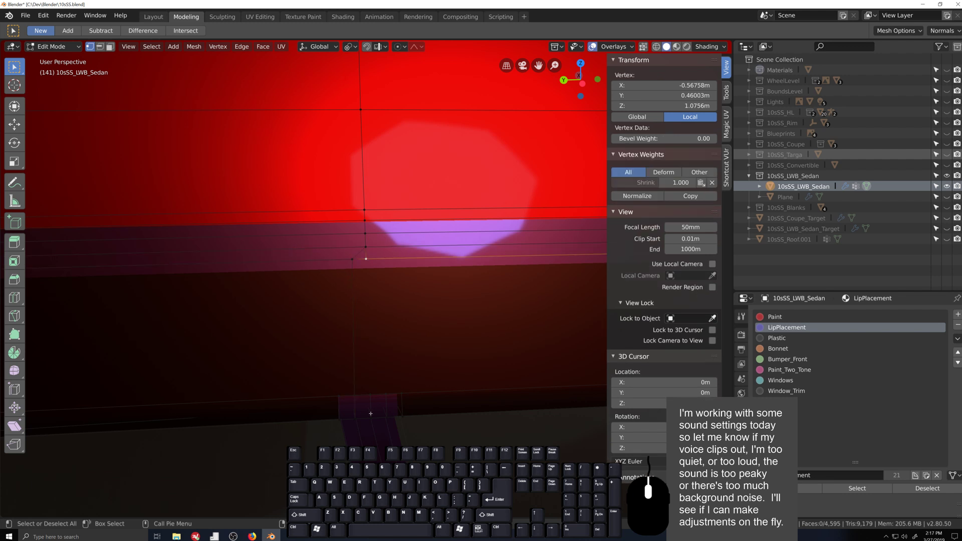
pyautogui.keyDown('shift'); pyautogui.click(370, 393); pyautogui.keyUp('shift')
pyautogui.press('j')
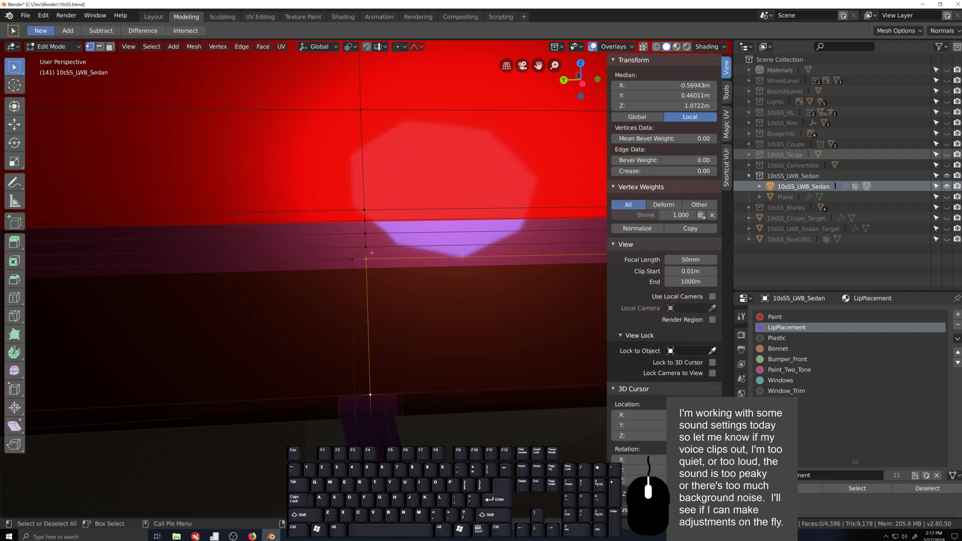
# - Knife-cut the matching edge from the strip's inner-right end vertex up to the lip's lowest line and diagonally to the centre line
pyautogui.press('k')
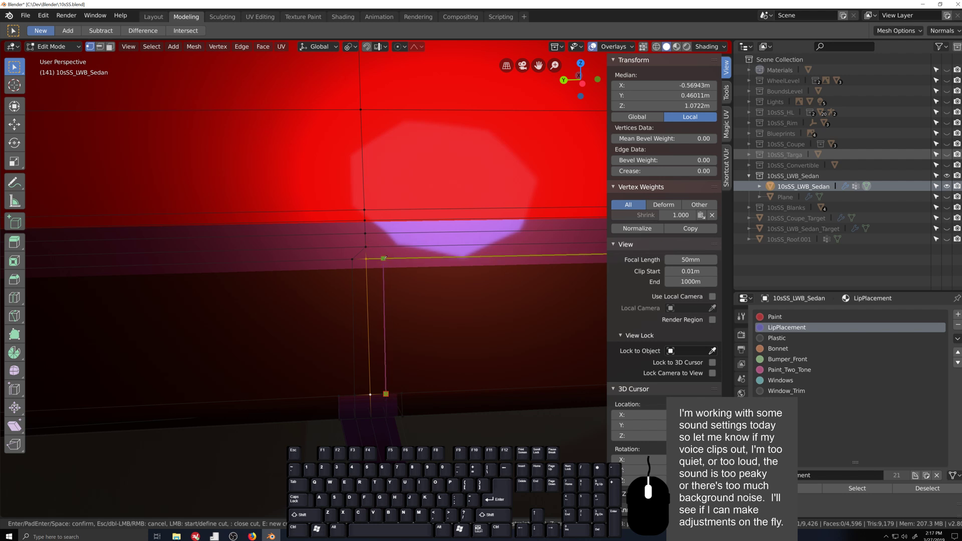
pyautogui.click(384, 258)
pyautogui.click(366, 247)
pyautogui.press('Return')
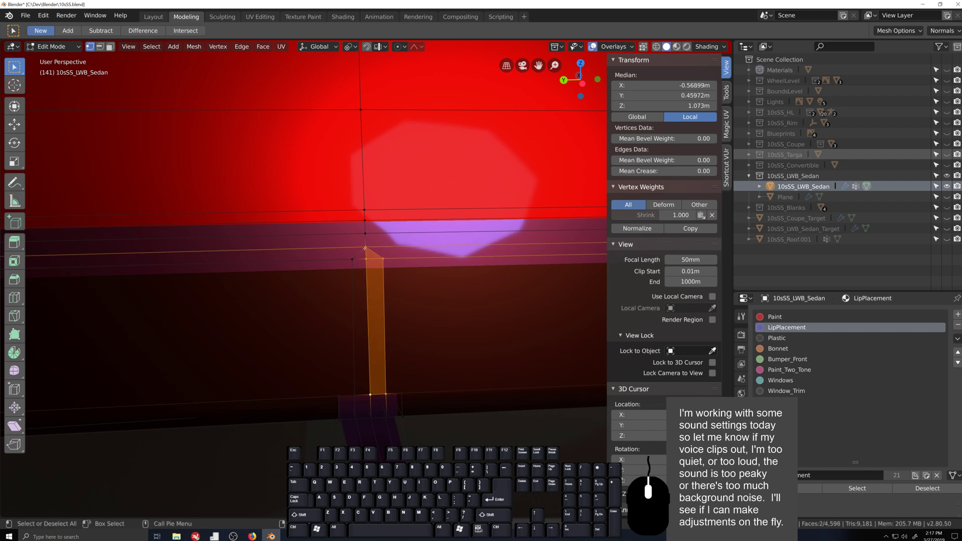
# - Slide the inner-left corner vertex outward along the lip's lowest line by a factor of 0.002
pyautogui.click(352, 260)
pyautogui.hotkey('shift', 'v')
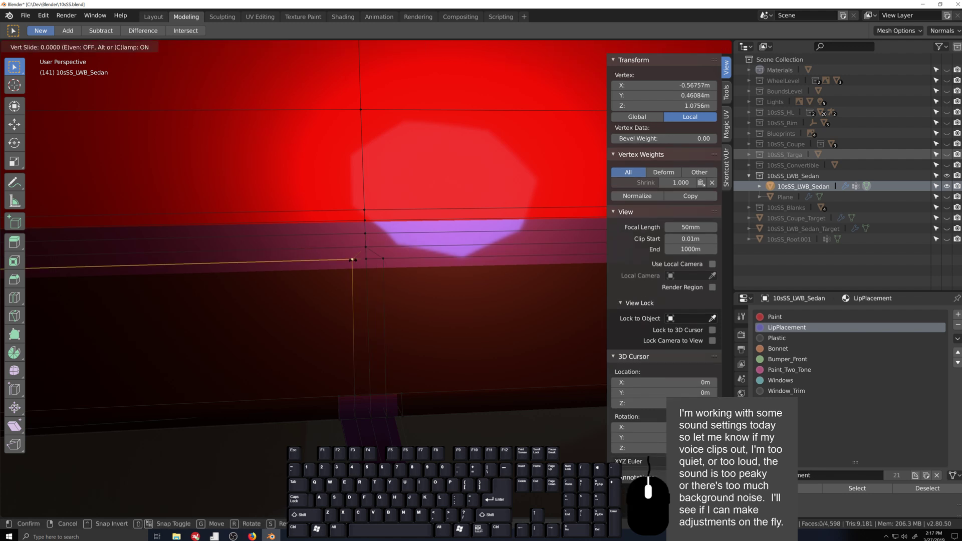
pyautogui.click(329, 389)
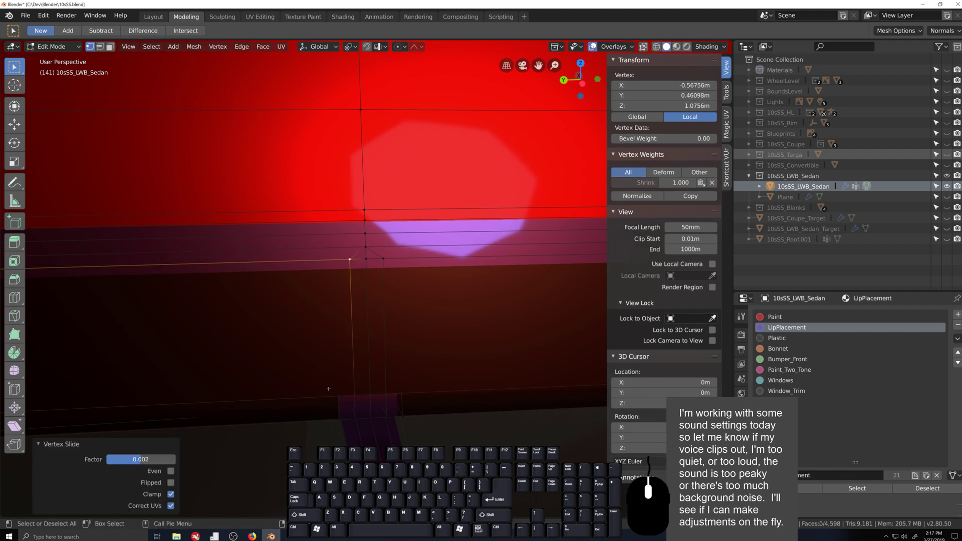
# - Knife-cut an outer edge from the strip's far-left end vertex up to the lip and diagonally to the second centre vertex
pyautogui.press('k')
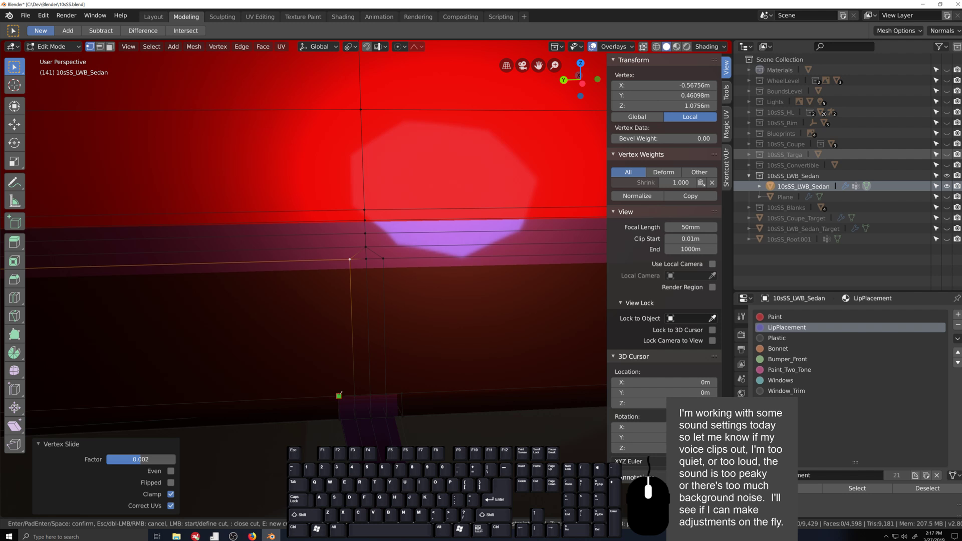
pyautogui.click(338, 395)
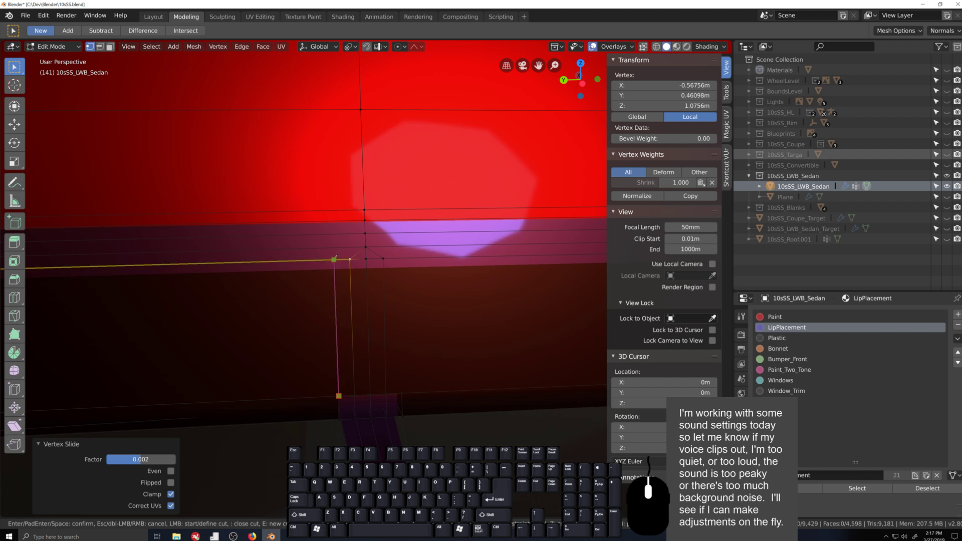
pyautogui.click(334, 259)
pyautogui.click(365, 234)
pyautogui.press('Return')
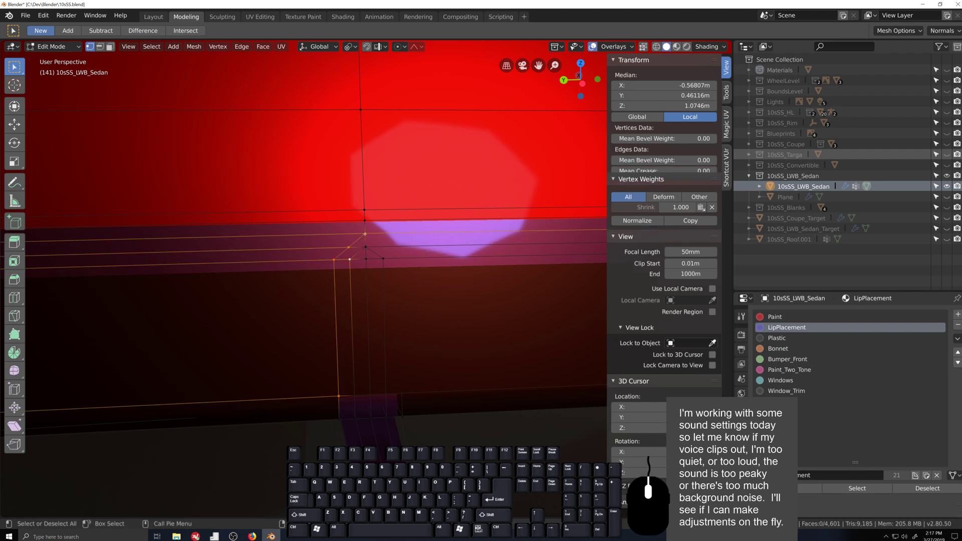
# - Knife-cut the matching outer edge from the strip's far-right end vertex up to the lip and diagonally to the second centre vertex
pyautogui.press('k')
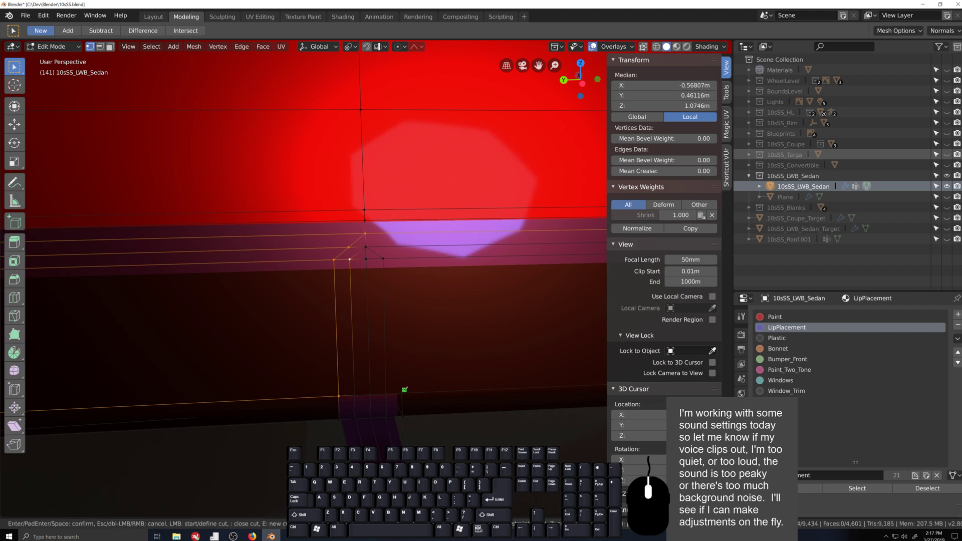
pyautogui.click(401, 393)
pyautogui.click(399, 258)
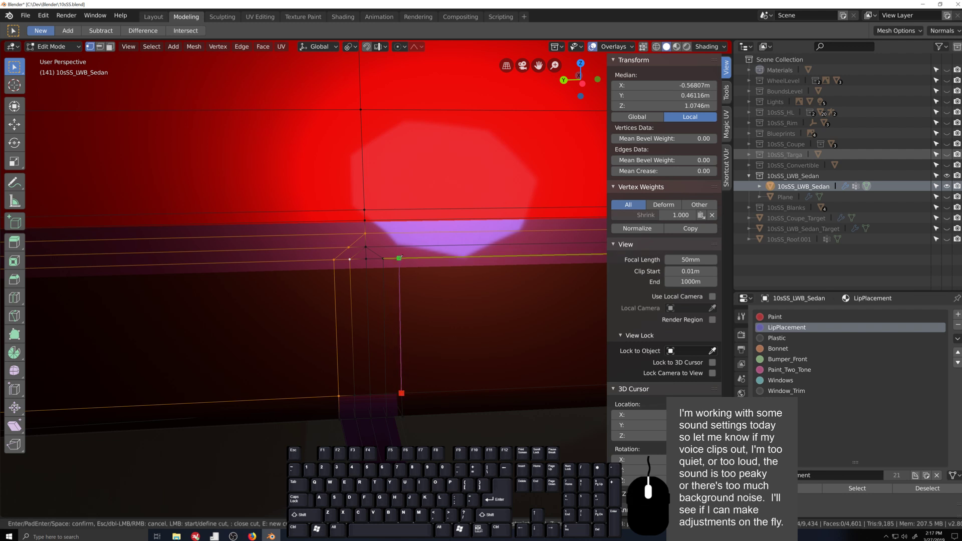
pyautogui.click(365, 233)
pyautogui.press('KP_Enter')
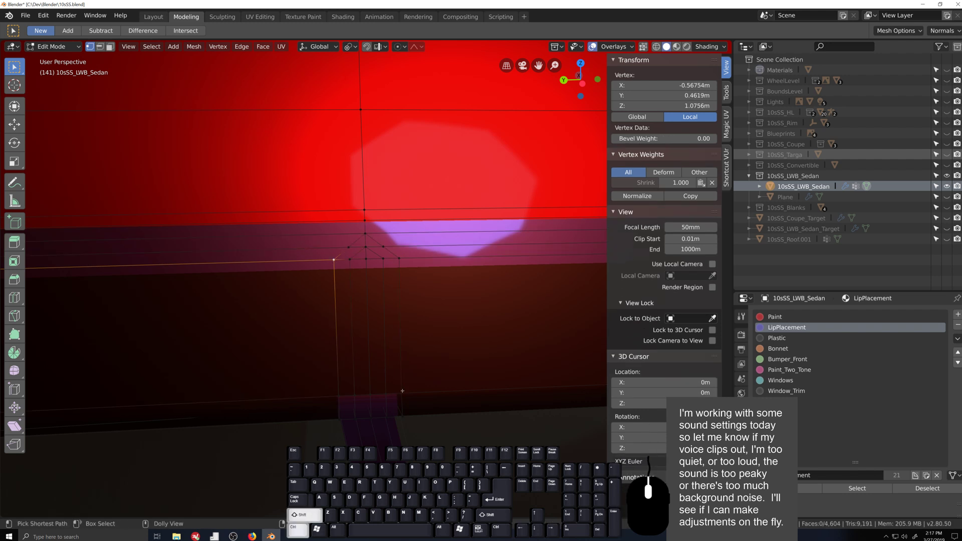
# - Select the cut faces joining the strip to the upper lip as a filled region and assign them the LipPlacement material
pyautogui.keyDown('ctrl'); pyautogui.keyDown('shift'); pyautogui.click(331, 264); pyautogui.keyUp('shift'); pyautogui.keyUp('ctrl')
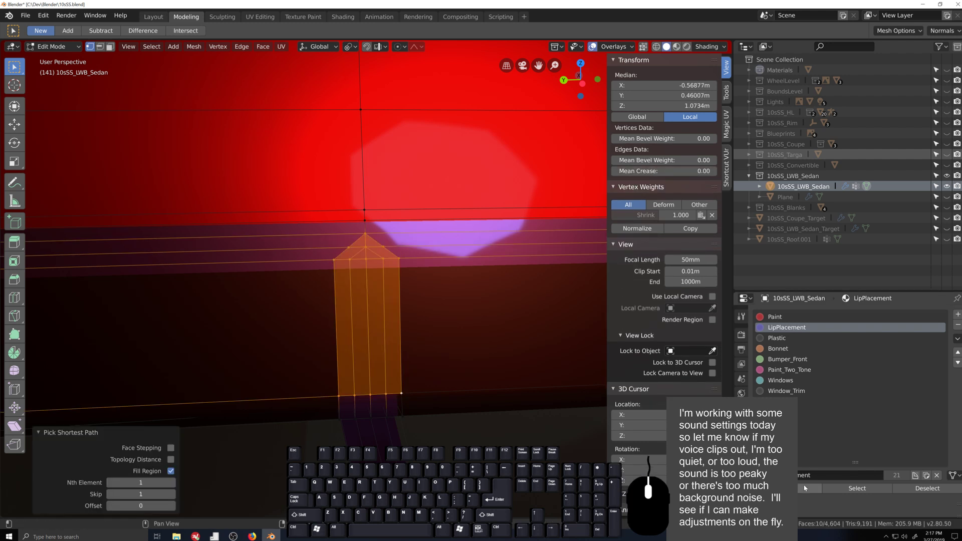
pyautogui.click(787, 489)
pyautogui.scroll(-13, 451, 383)
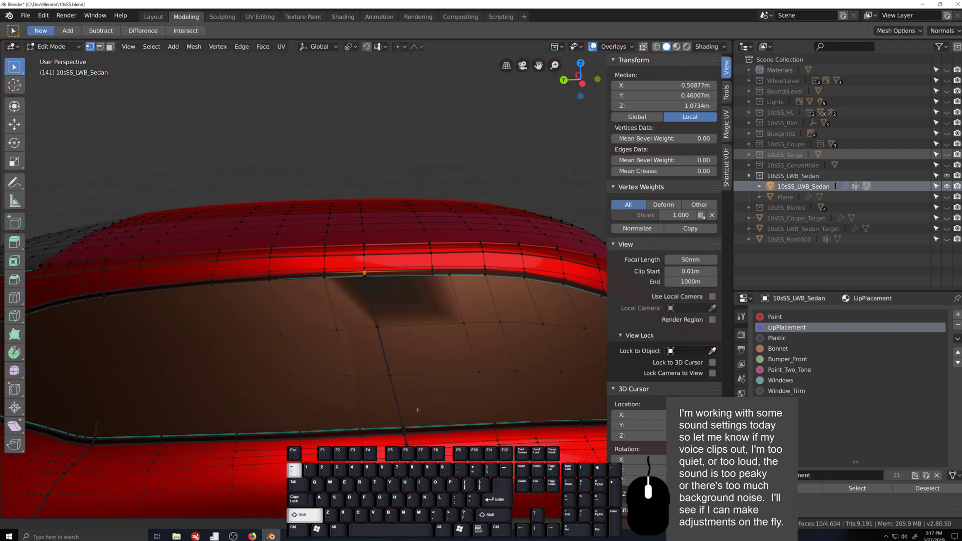
# - Dissolve the pointed tip vertex at the bevelled strip's lower end on the door
pyautogui.keyDown('shift'); pyautogui.moveTo(417, 410); pyautogui.dragTo(397, 321, button='middle'); pyautogui.keyUp('shift')
pyautogui.keyDown('shift'); pyautogui.moveTo(391, 400); pyautogui.dragTo(372, 305, button='middle'); pyautogui.keyUp('shift')
pyautogui.scroll(5, 365, 355)
pyautogui.keyDown('shift'); pyautogui.moveTo(361, 390); pyautogui.dragTo(375, 247, button='middle'); pyautogui.keyUp('shift')
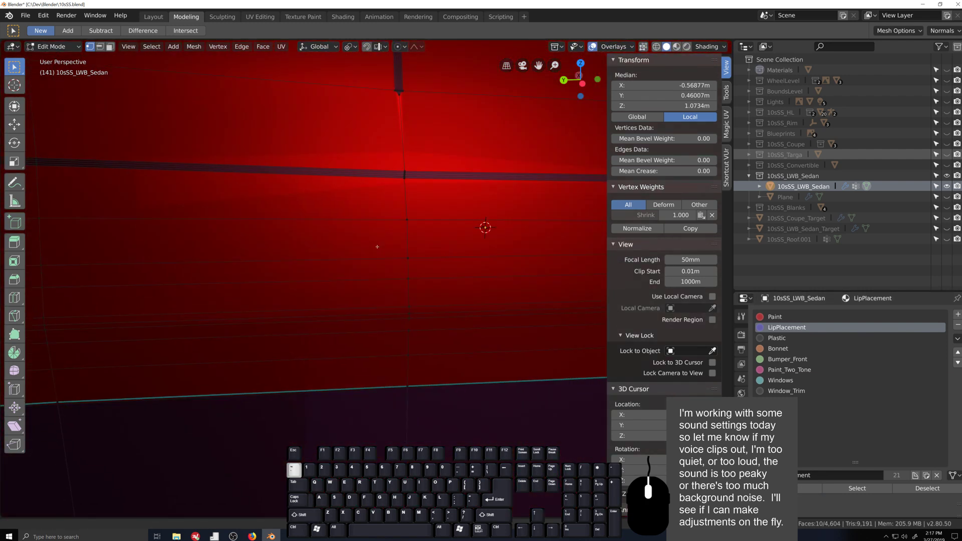
pyautogui.keyDown('shift'); pyautogui.moveTo(422, 178); pyautogui.dragTo(406, 246, button='middle'); pyautogui.keyUp('shift')
pyautogui.scroll(2, 421, 196)
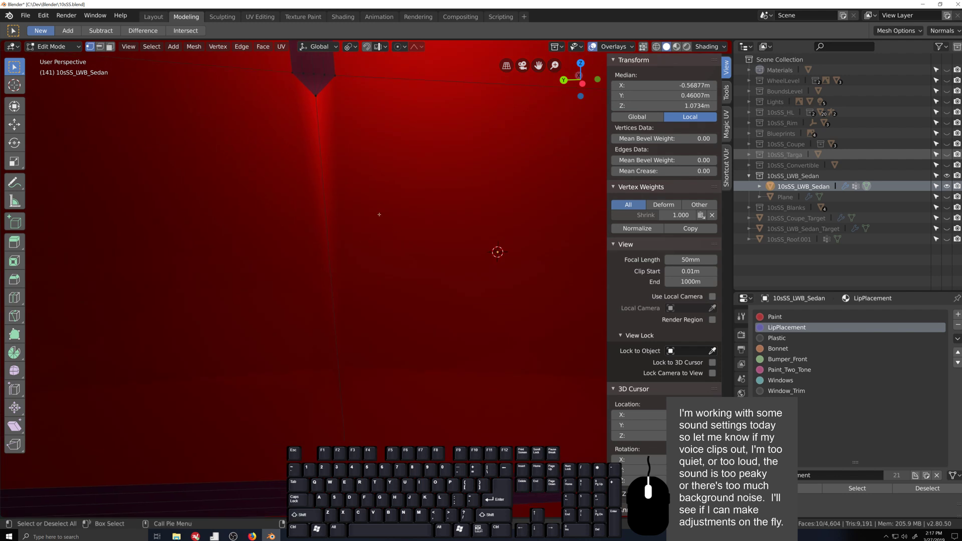
pyautogui.click(319, 103)
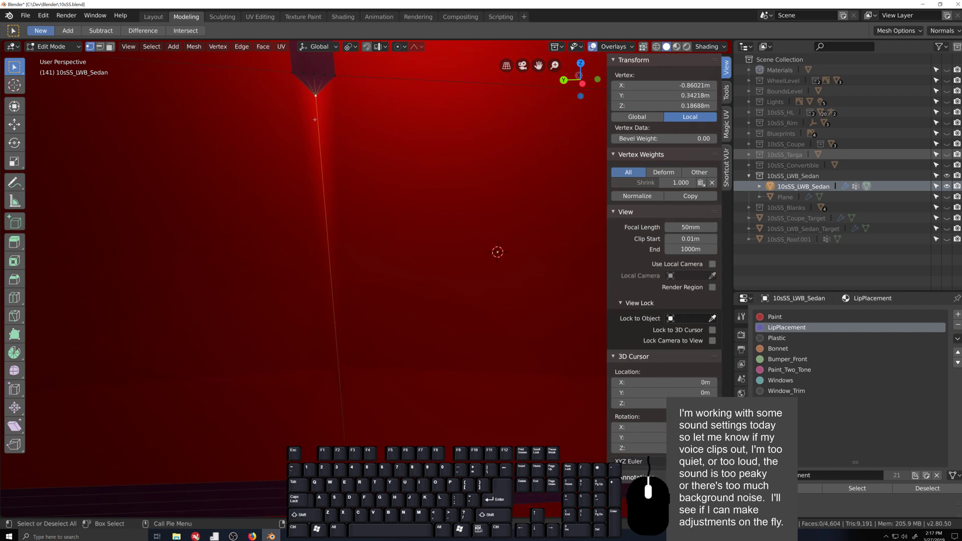
pyautogui.press('x')
pyautogui.click(320, 110)
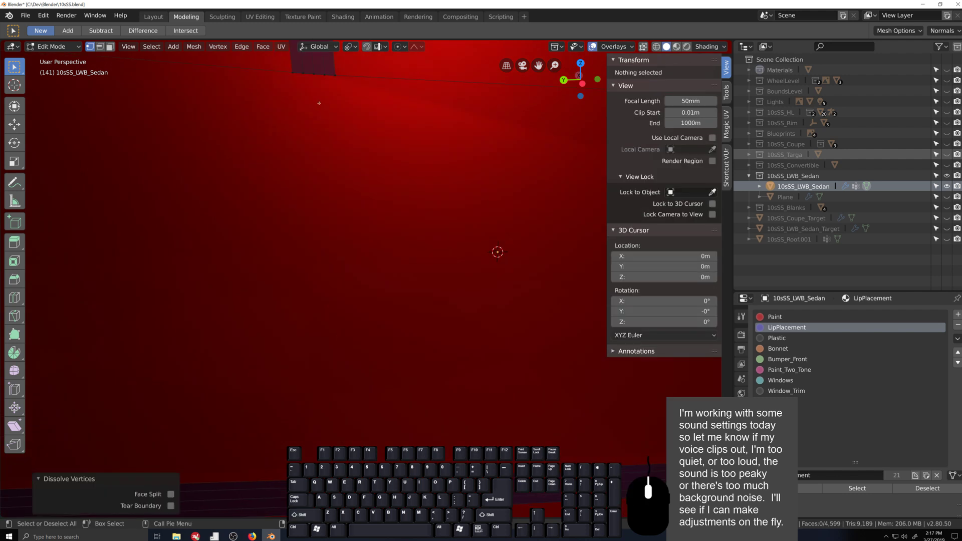
# - Connect the strip's middle lower-end vertex to the vertex on the upper line of the horizontal lip below
pyautogui.click(315, 78)
pyautogui.keyDown('shift'); pyautogui.click(345, 479); pyautogui.keyUp('shift')
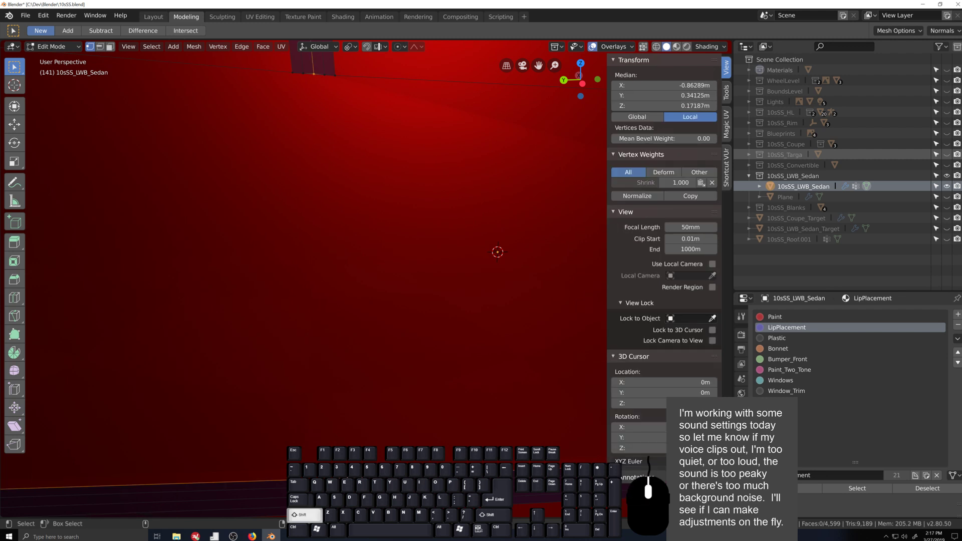
pyautogui.press('j')
# - Hide the viewport's side panels and knife-cut an edge just right of the centre edge, from the strip's lower end to the horizontal lip
pyautogui.scroll(-4, 370, 386)
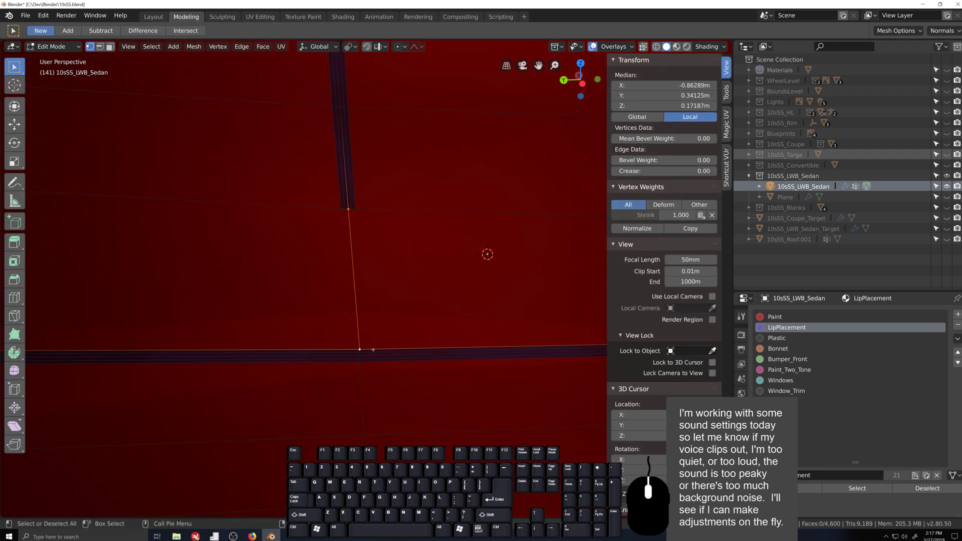
pyautogui.scroll(3, 373, 349)
pyautogui.press('n')
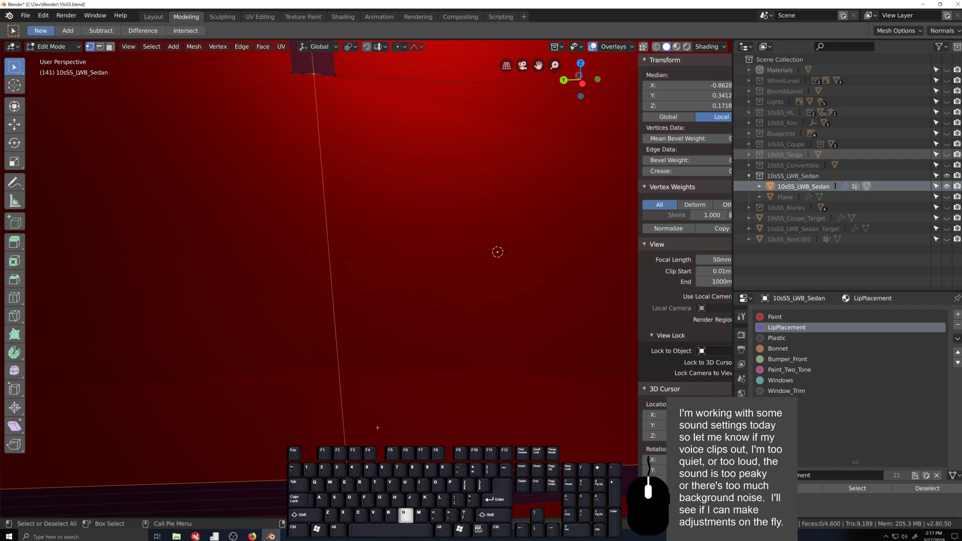
pyautogui.press('t')
pyautogui.keyDown('shift'); pyautogui.moveTo(351, 427); pyautogui.dragTo(362, 283, button='middle'); pyautogui.keyUp('shift')
pyautogui.press('k')
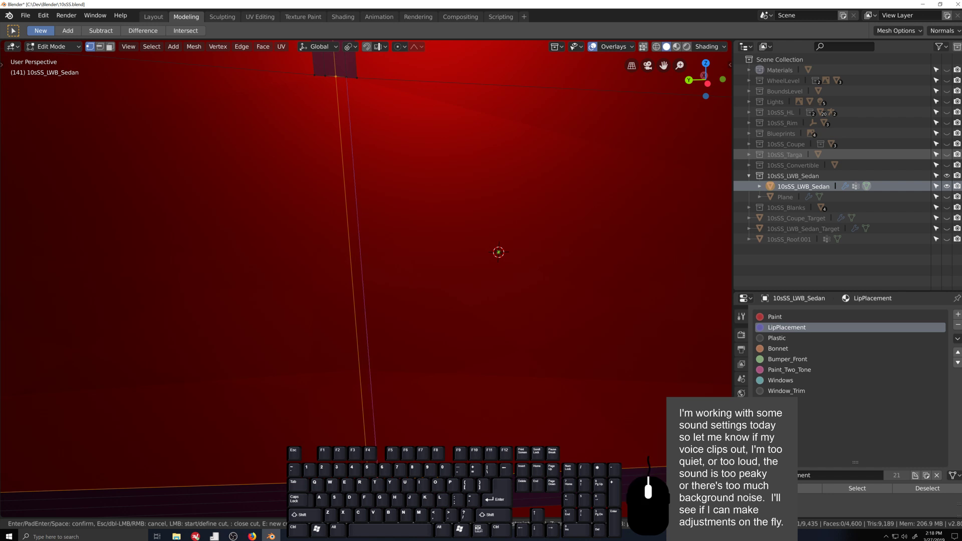
pyautogui.click(373, 480)
pyautogui.press('Return')
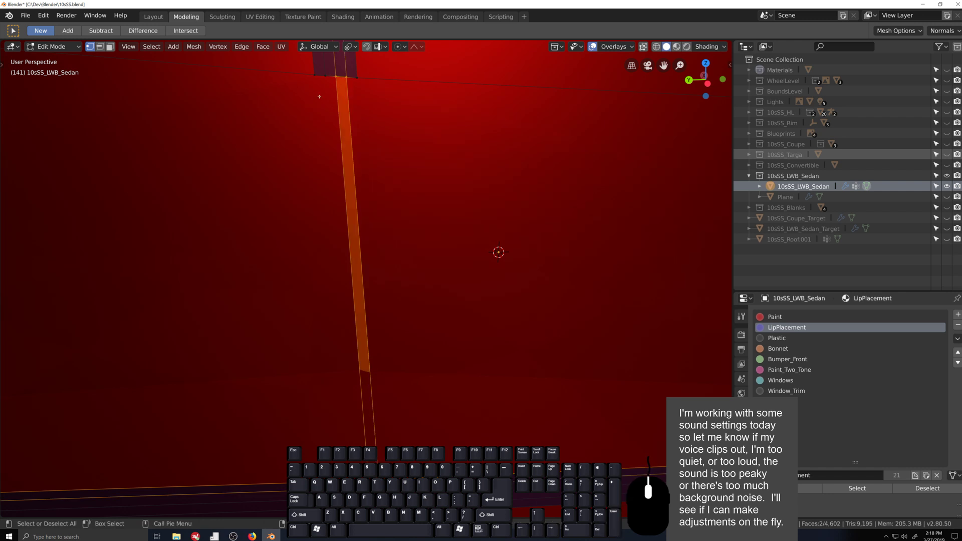
# - Knife-cut the three remaining edges, one inner and both outer, from the strip's lower end down to the horizontal lip
pyautogui.press('k')
pyautogui.click(325, 75)
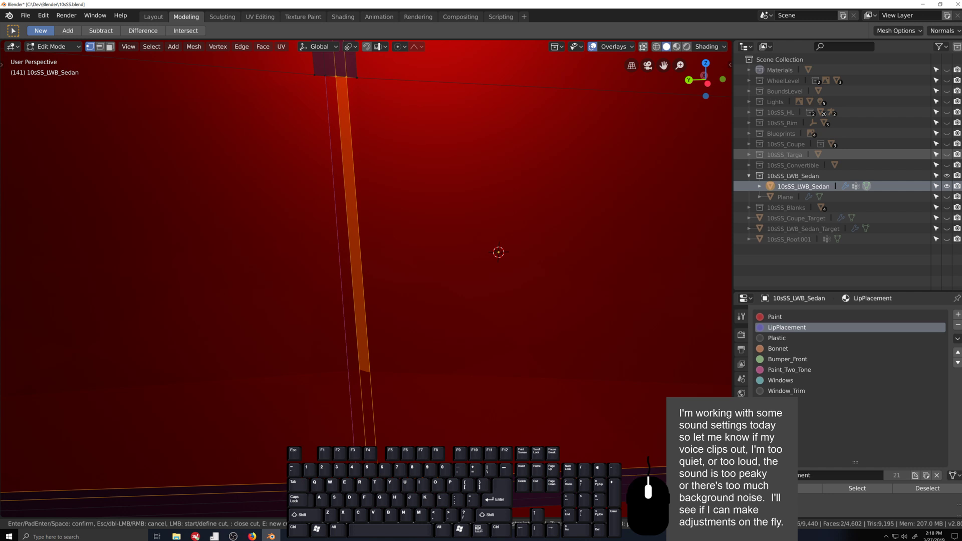
pyautogui.press('KP_Enter')
pyautogui.press('k')
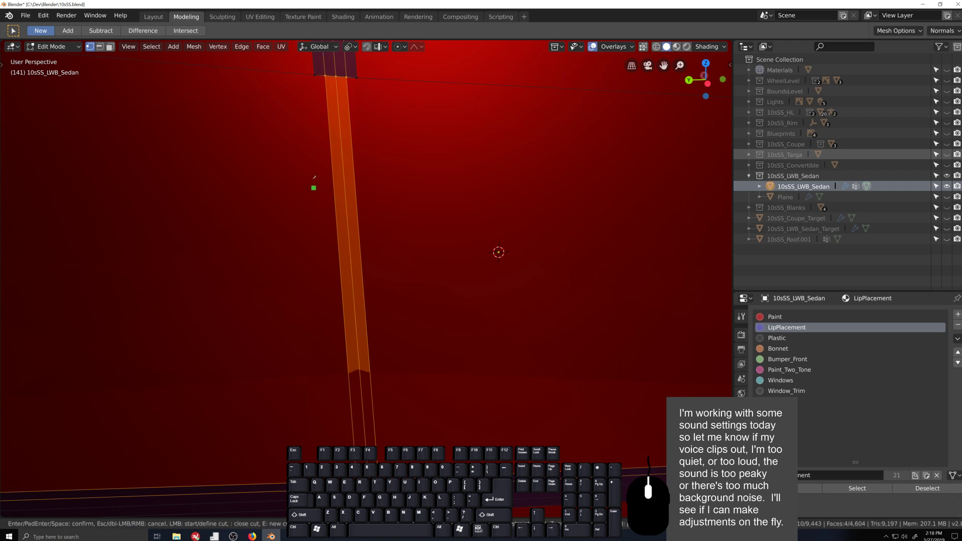
pyautogui.click(315, 75)
pyautogui.press('KP_Enter')
pyautogui.press('k')
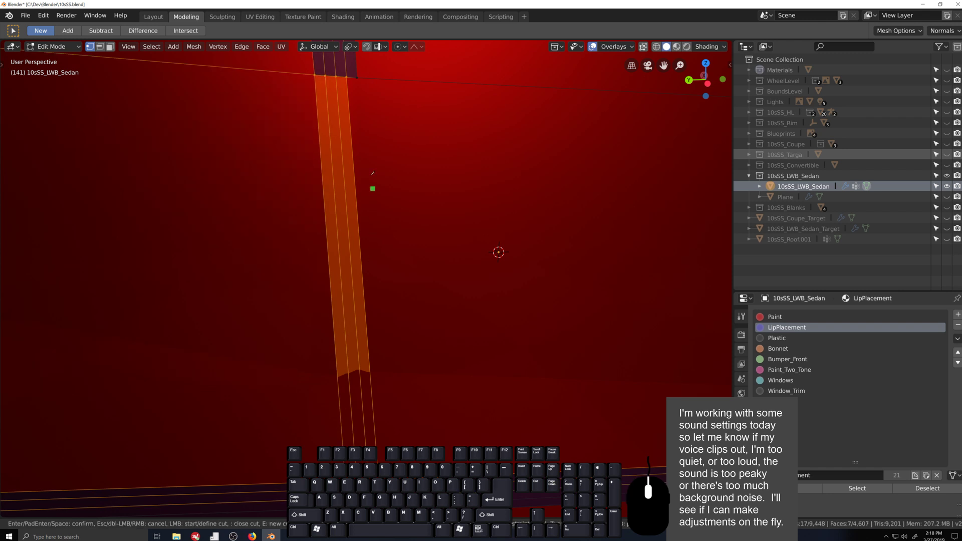
pyautogui.click(356, 76)
pyautogui.press('Return')
# - Select the faces between the new edges, from the strip's lower end to the horizontal lip, as a filled region
pyautogui.hotkey('alt', 'a')
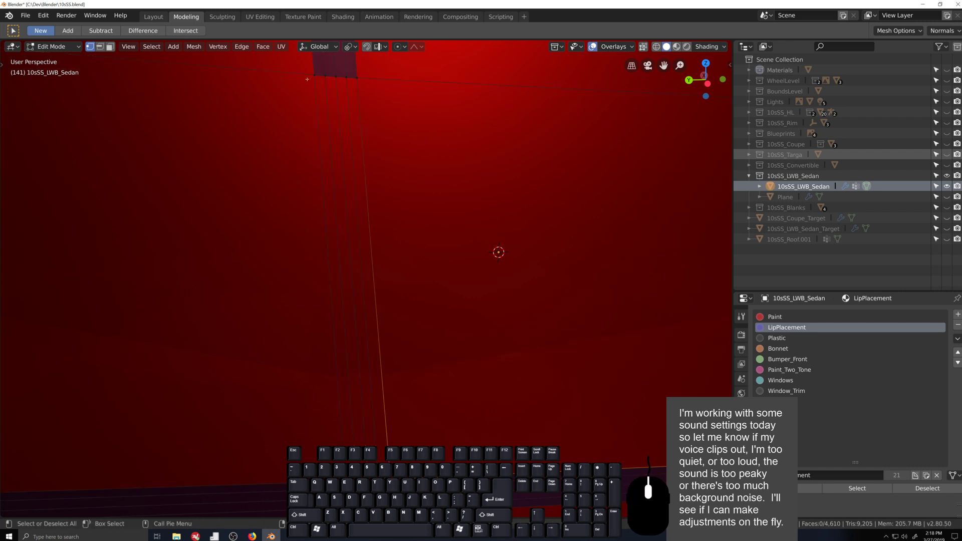
pyautogui.keyDown('ctrl'); pyautogui.keyDown('shift'); pyautogui.click(307, 79); pyautogui.keyUp('shift'); pyautogui.keyUp('ctrl')
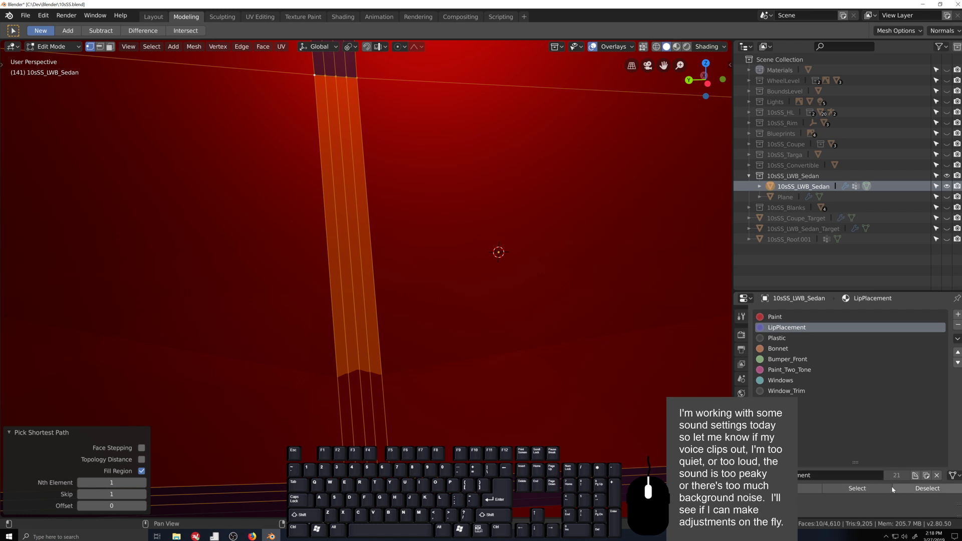
pyautogui.scroll(-5, 431, 334)
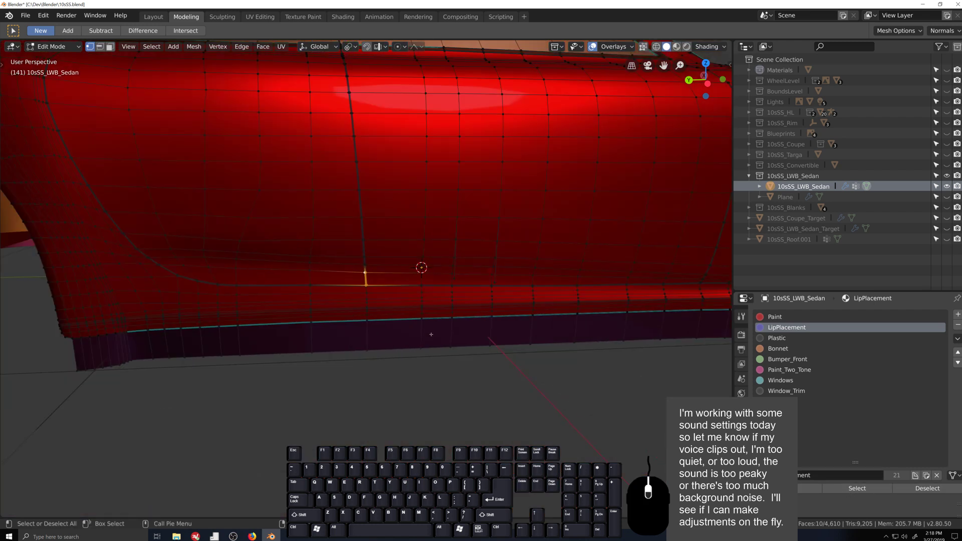
# - Select the row of vertices across the door split's upper end, where it meets the side window's top edge
pyautogui.press('Tab')
pyautogui.scroll(-5, 431, 334)
pyautogui.moveTo(429, 334); pyautogui.dragTo(422, 300, button='middle')
pyautogui.scroll(2, 425, 341)
pyautogui.scroll(3, 421, 296)
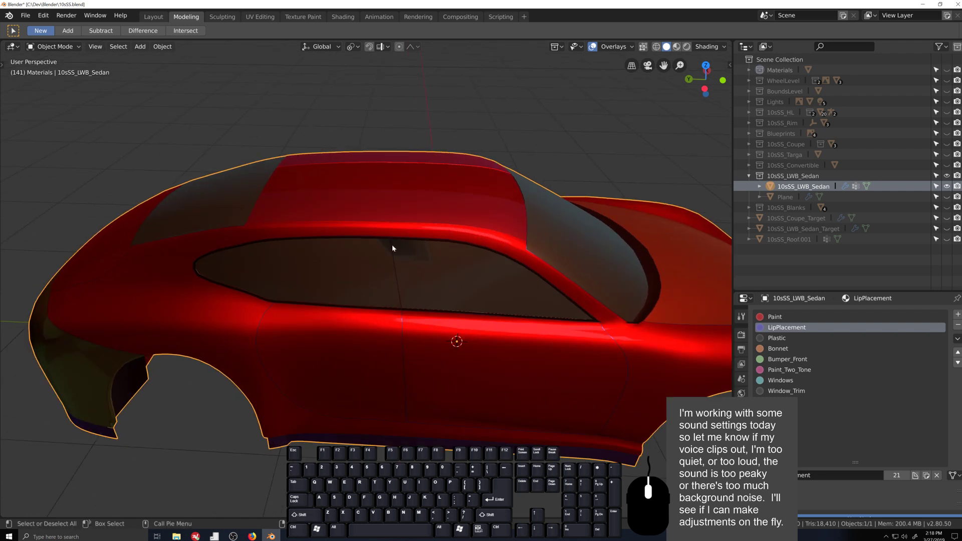
pyautogui.scroll(4, 431, 264)
pyautogui.press('Tab')
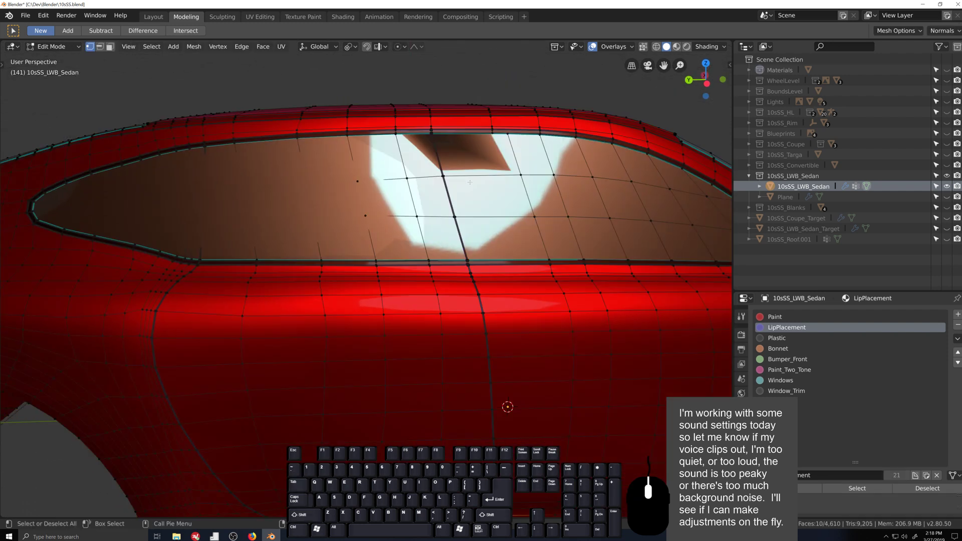
pyautogui.hotkey('shift', '`')
pyautogui.keyDown('shift'); pyautogui.moveTo(443, 247); pyautogui.dragTo(437, 288, button='middle'); pyautogui.keyUp('shift')
pyautogui.scroll(2, 434, 291)
pyautogui.moveTo(435, 290); pyautogui.dragTo(420, 241, button='middle')
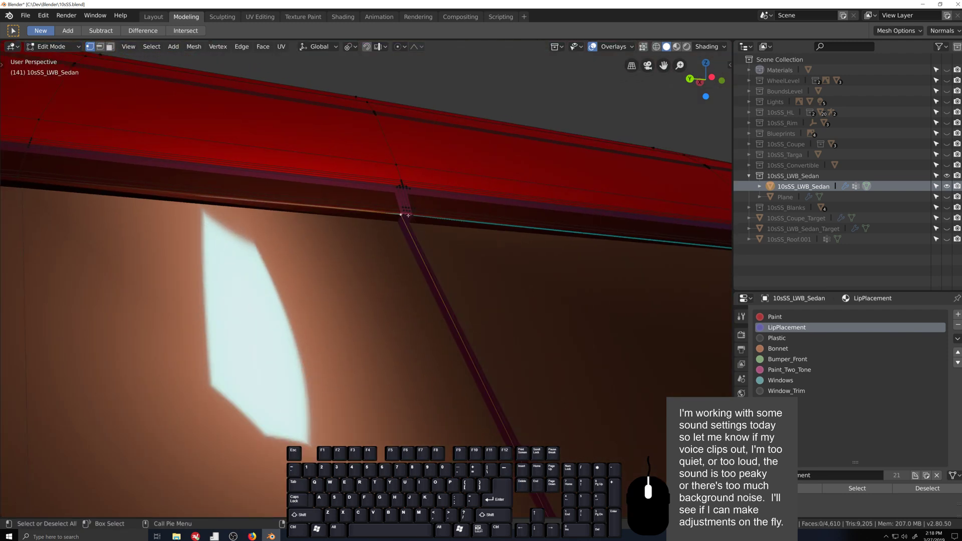
pyautogui.keyDown('ctrl'); pyautogui.keyDown('shift'); pyautogui.click(484, 307); pyautogui.keyUp('shift'); pyautogui.keyUp('ctrl')
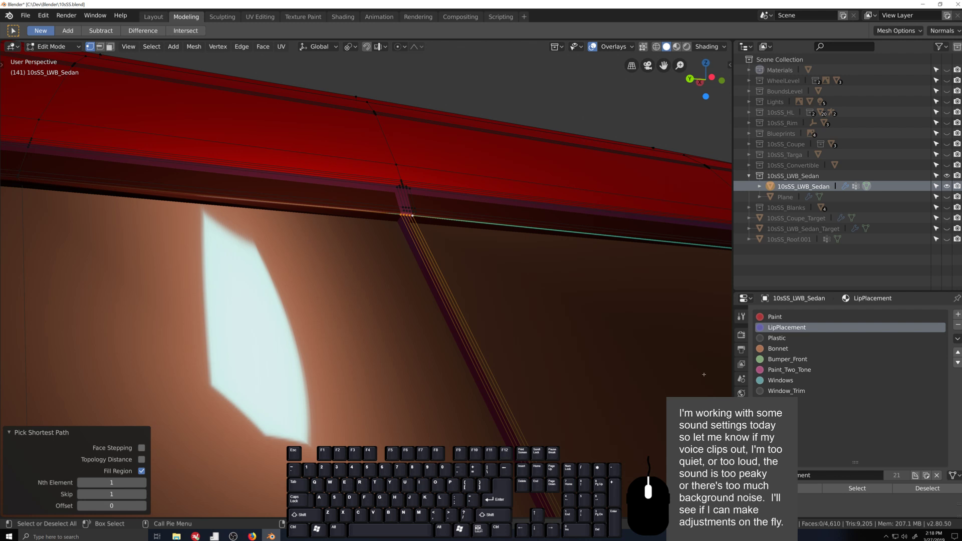
# - Remove the selected split-end vertices from the Shrink vertex group and make Shrink2 the active group
pyautogui.press('n')
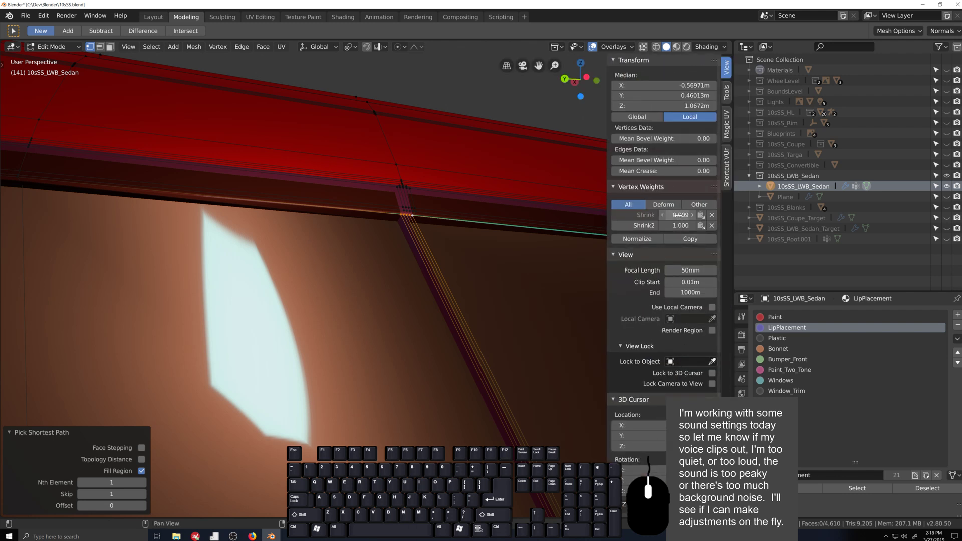
pyautogui.keyDown('ctrl'); pyautogui.scroll(1, 827, 351); pyautogui.keyUp('ctrl')
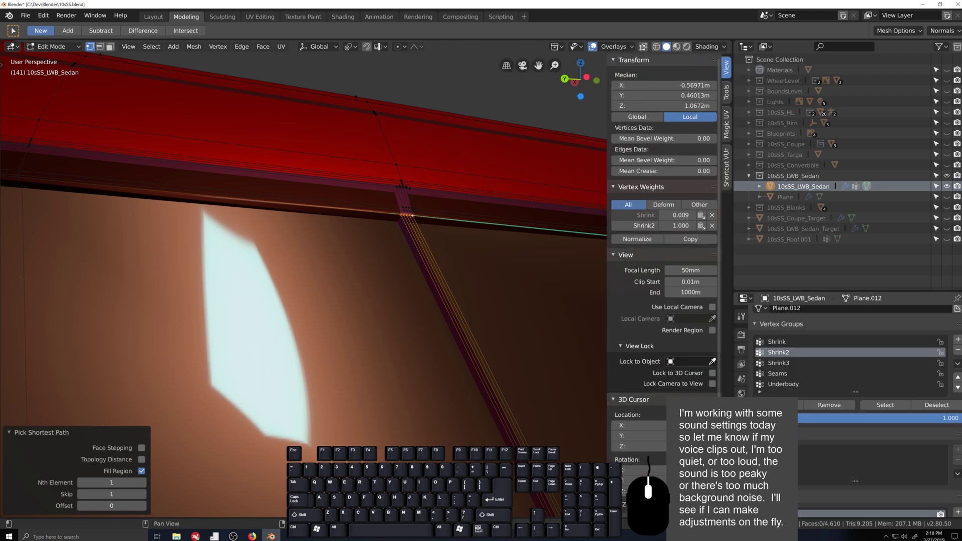
pyautogui.click(830, 407)
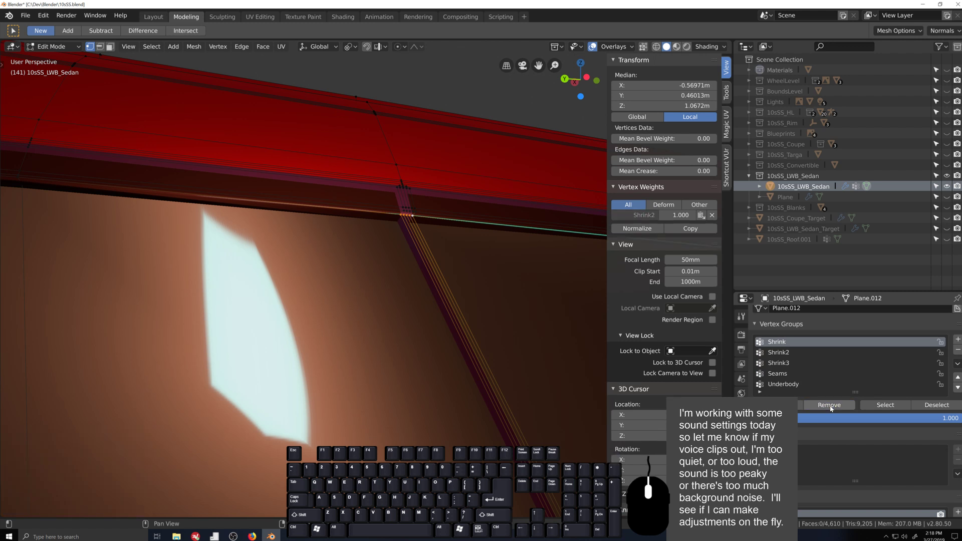
pyautogui.hotkey('ctrl', 'z')
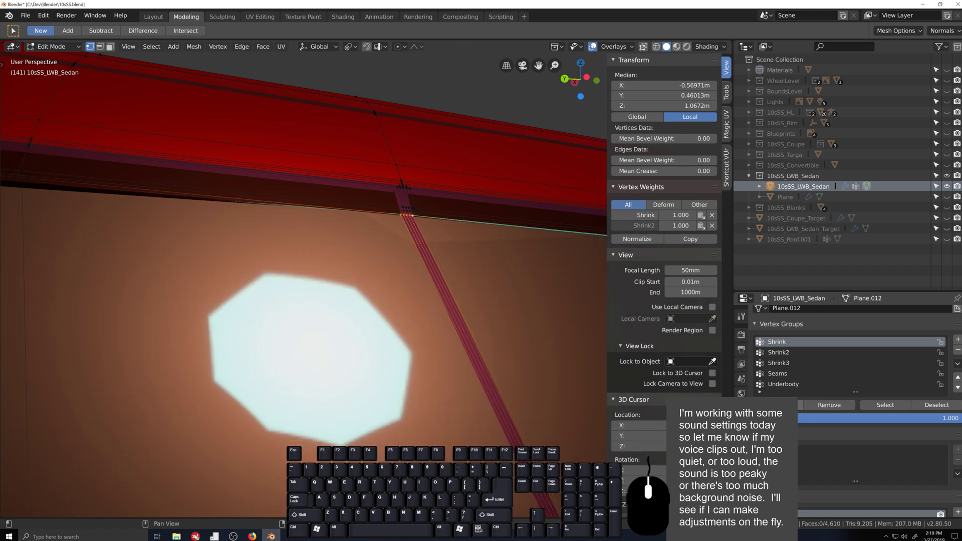
pyautogui.click(829, 405)
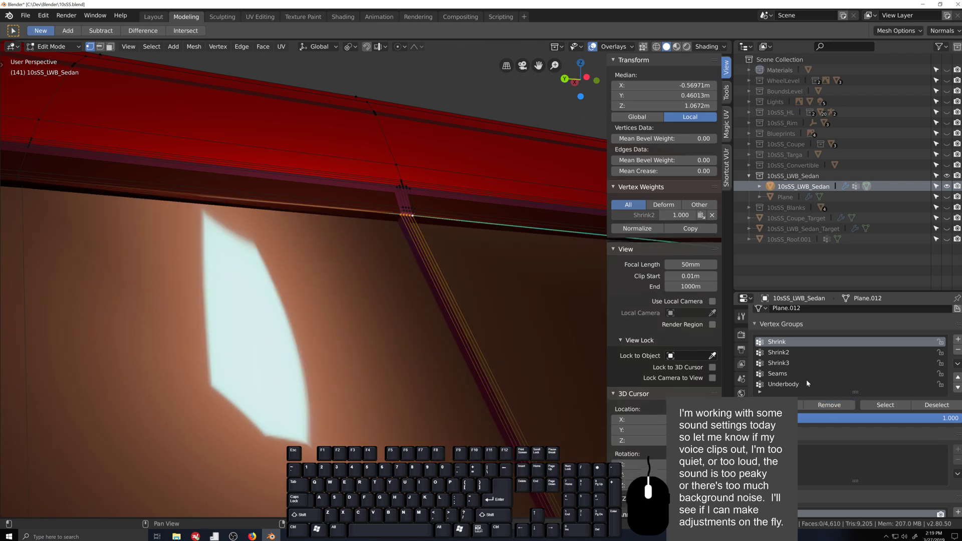
pyautogui.click(791, 353)
# - Move the split's upper-end vertices about 0.0035 m along global X and check the result in Object Mode
pyautogui.moveTo(400, 350); pyautogui.dragTo(419, 411, button='middle')
pyautogui.press('Tab')
pyautogui.press('Tab')
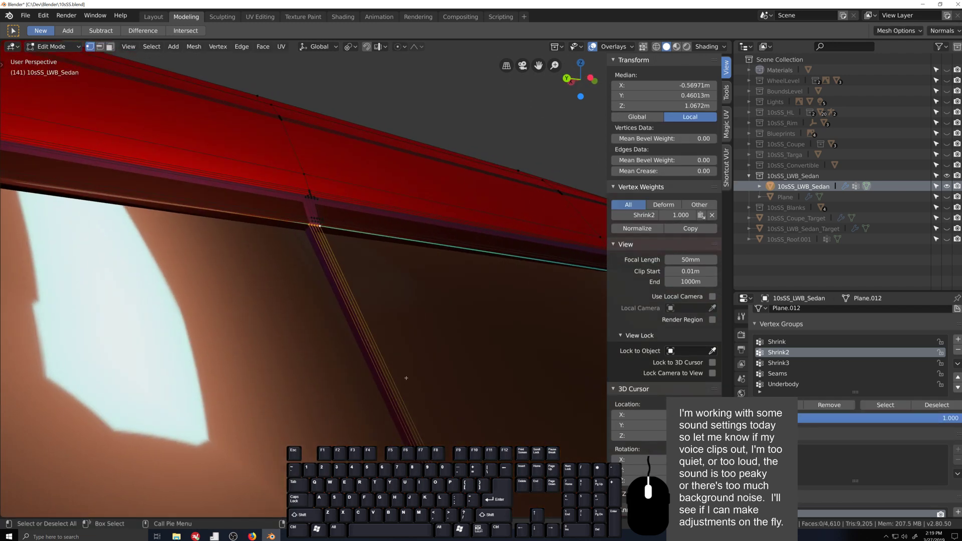
pyautogui.press('g')
pyautogui.press('x')
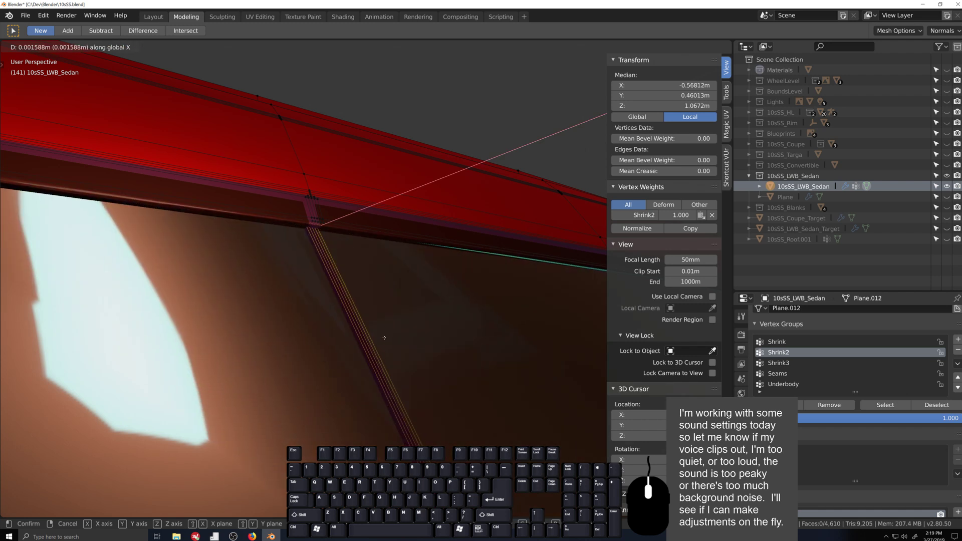
pyautogui.click(382, 339)
pyautogui.moveTo(382, 338); pyautogui.dragTo(522, 395, button='middle')
pyautogui.press('Tab')
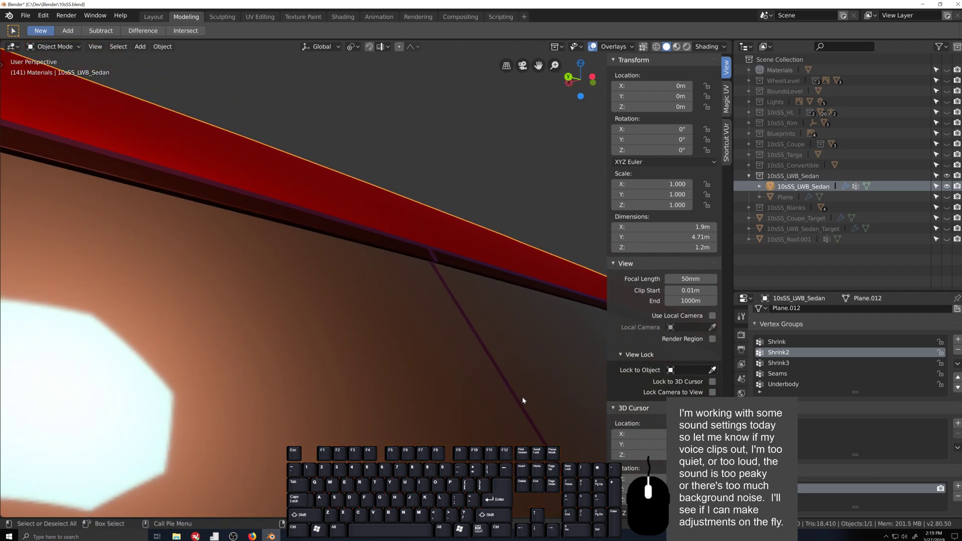
# - Nudge the split's upper-end vertices by -0.000001 m along global Z
pyautogui.press('Tab')
pyautogui.press('g')
pyautogui.press('z')
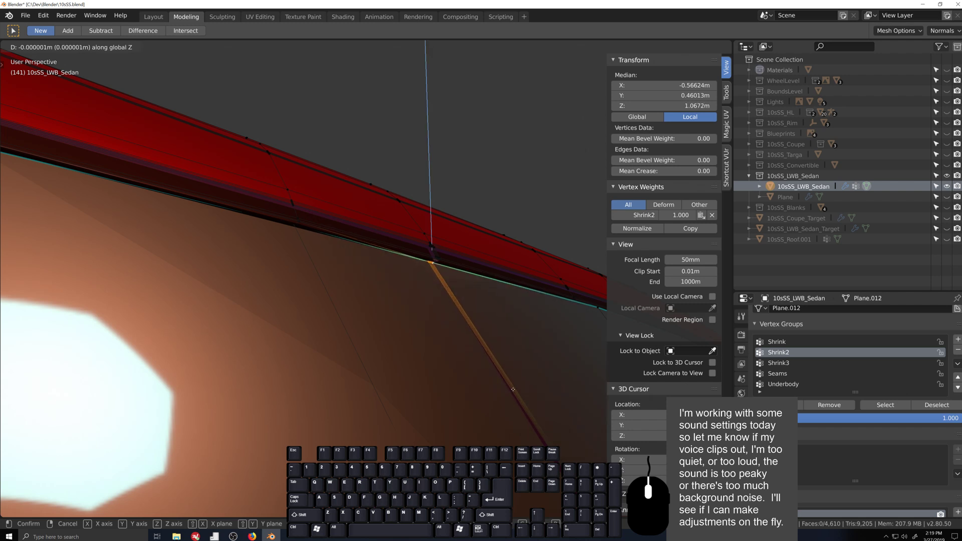
pyautogui.click(513, 389)
# - Slide the neighbouring vertex on the window's top edge toward the door split by a factor of 0.200
pyautogui.moveTo(512, 390); pyautogui.dragTo(484, 409, button='middle')
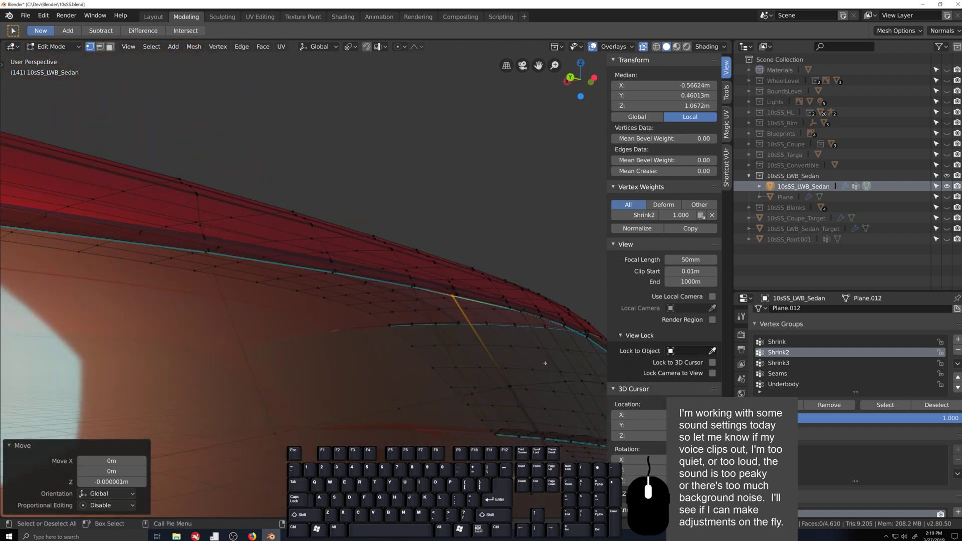
pyautogui.moveTo(545, 362); pyautogui.dragTo(330, 345, button='middle')
pyautogui.click(385, 328)
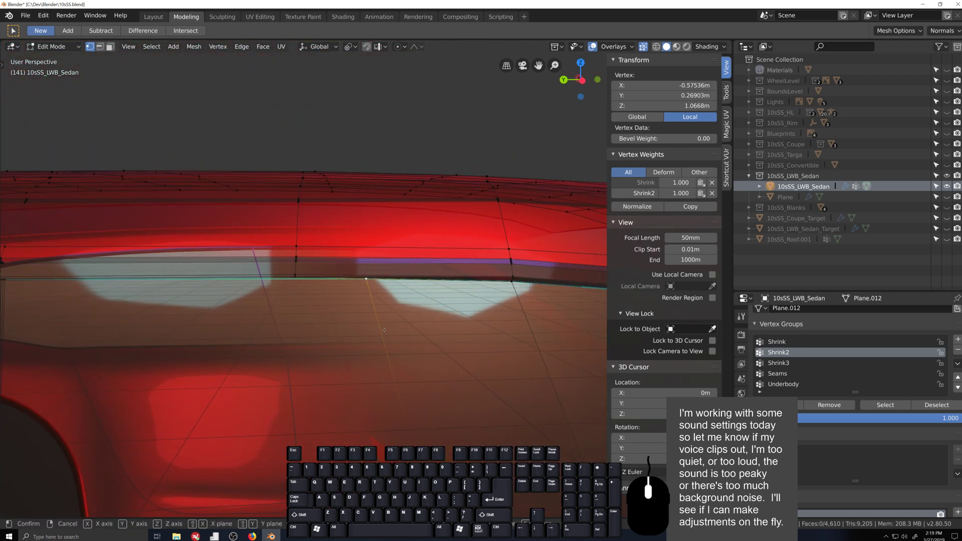
pyautogui.hotkey('shift', 'v')
pyautogui.click(311, 338)
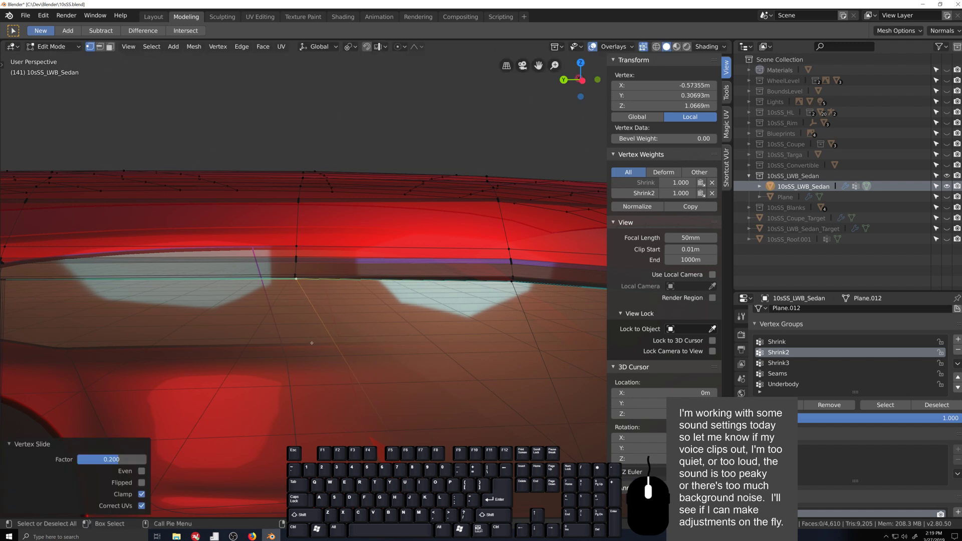
# - Move the slid top-edge window vertex 0.00123 m along global X
pyautogui.moveTo(311, 337); pyautogui.dragTo(390, 415, button='middle')
pyautogui.press('g')
pyautogui.press('x')
pyautogui.click(370, 332)
pyautogui.scroll(-2, 406, 385)
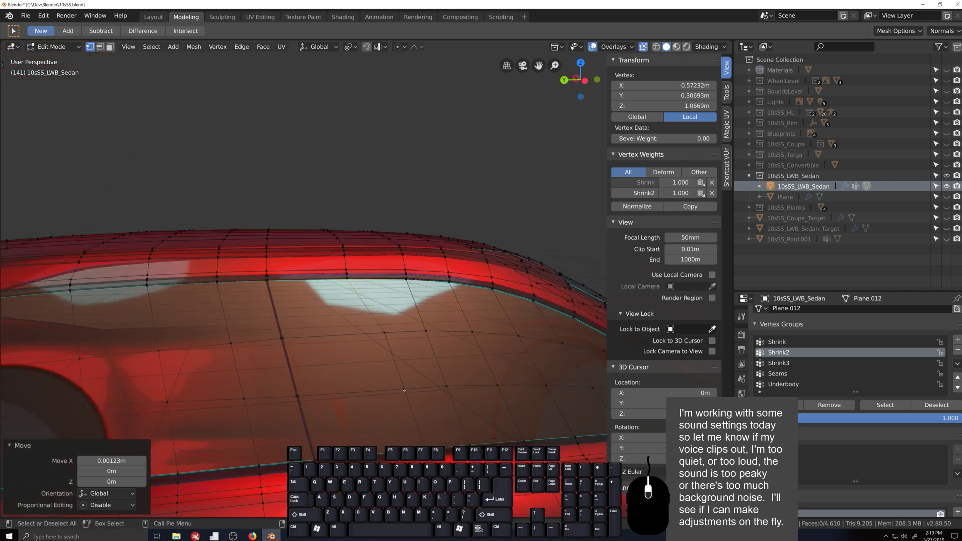
# - Slide the window-glass vertex just below toward the door split by a factor of 0.126
pyautogui.click(385, 331)
pyautogui.hotkey('shift', 'v')
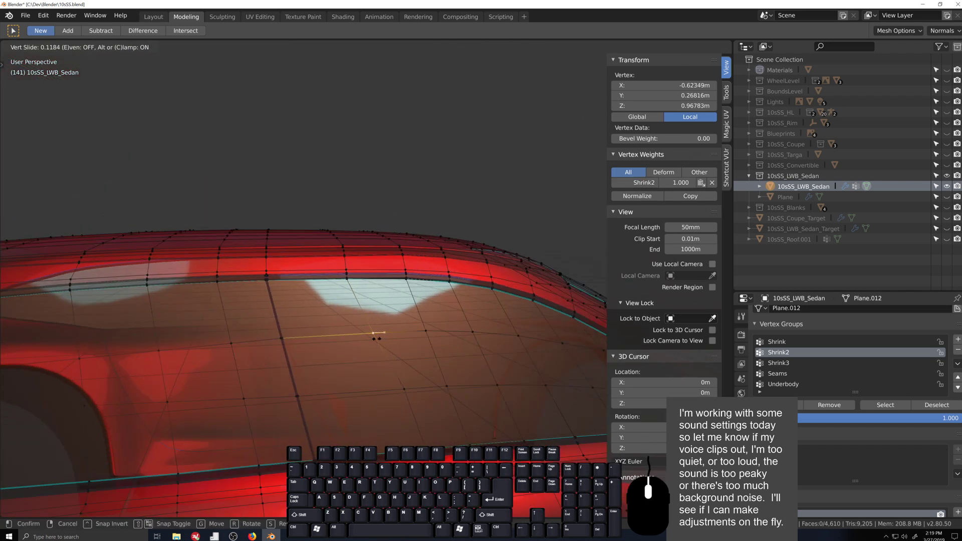
pyautogui.click(375, 337)
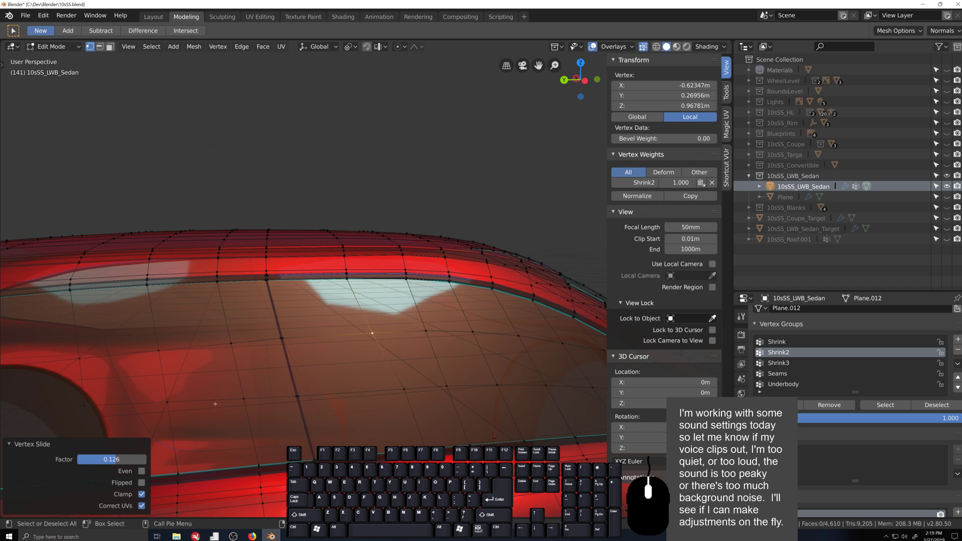
pyautogui.scroll(1, 215, 403)
pyautogui.press('Tab')
pyautogui.scroll(2, 278, 401)
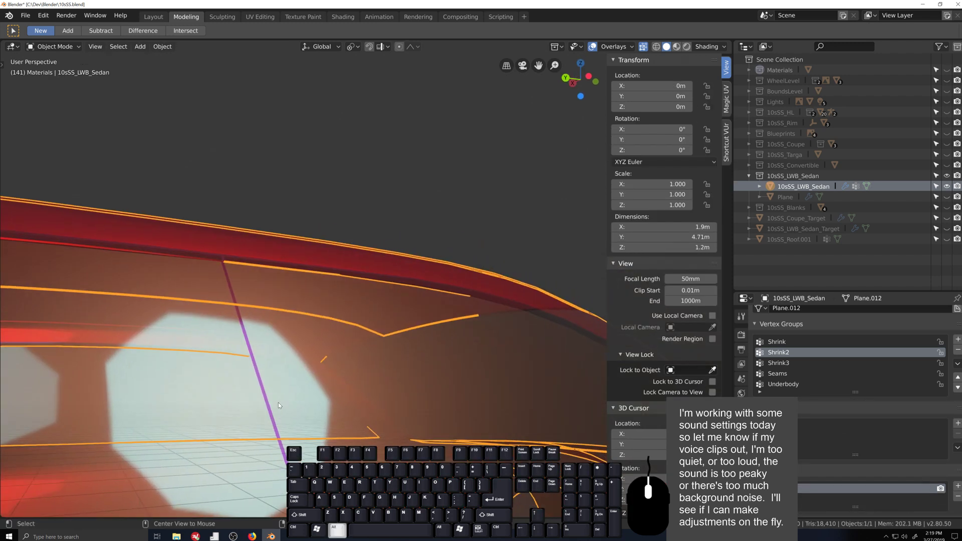
pyautogui.press('`')
pyautogui.moveTo(281, 396); pyautogui.dragTo(307, 287, button='middle')
pyautogui.press('Tab')
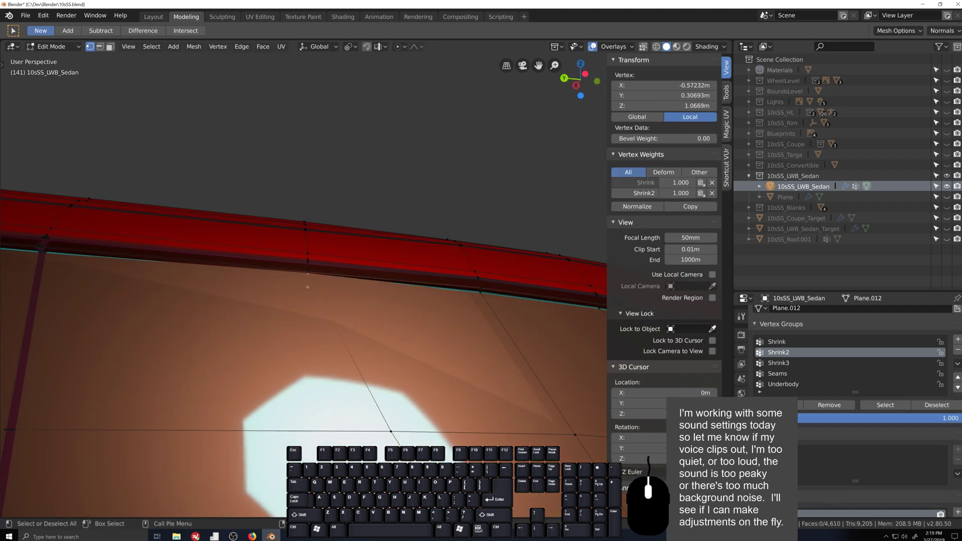
pyautogui.press('g')
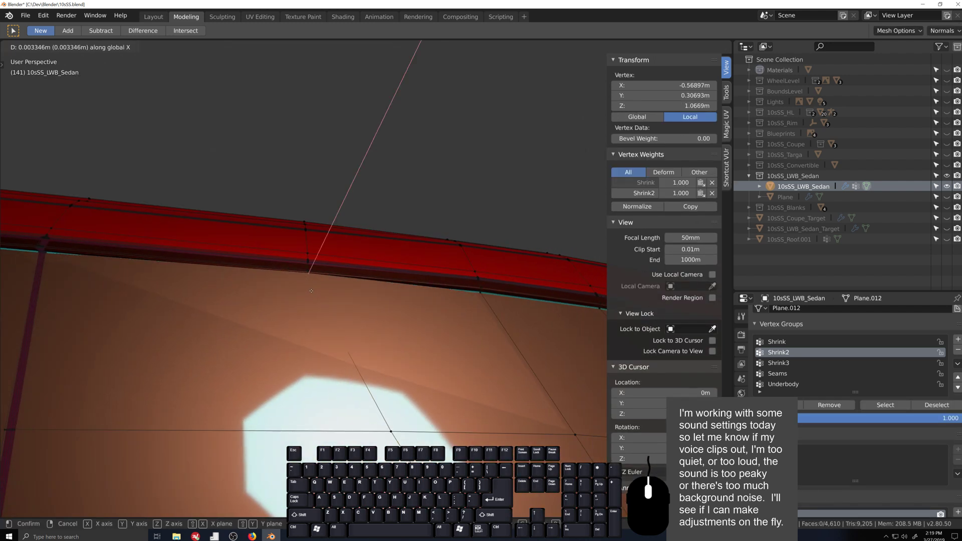
pyautogui.click(314, 288)
pyautogui.press('s')
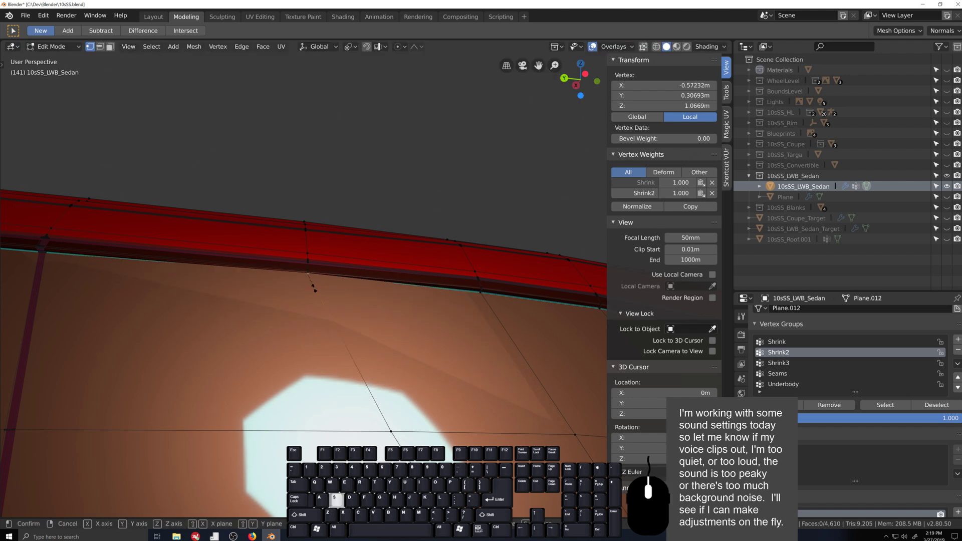
pyautogui.press('z')
pyautogui.click(315, 295)
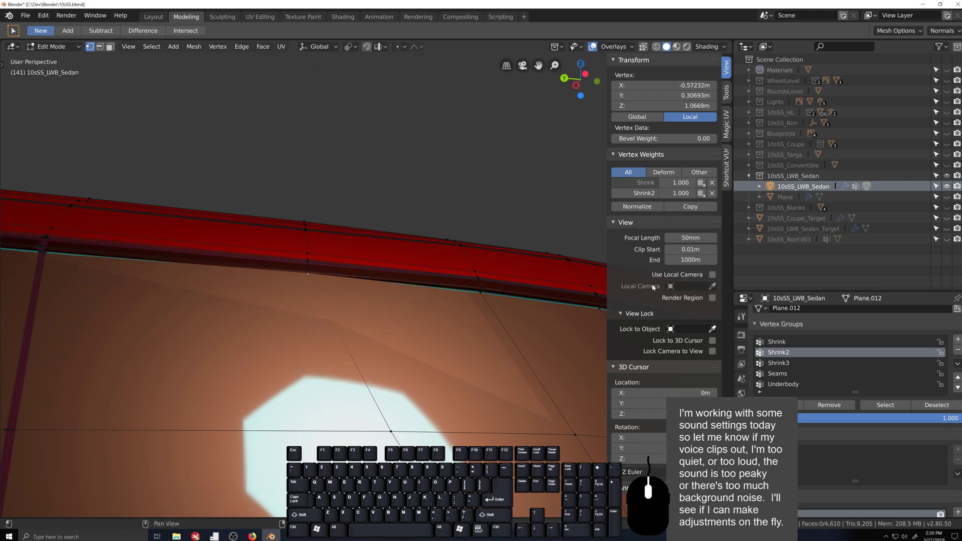
# - Remove the window's top-edge vertex beside the split from the Shrink vertex group
pyautogui.click(785, 342)
pyautogui.click(829, 404)
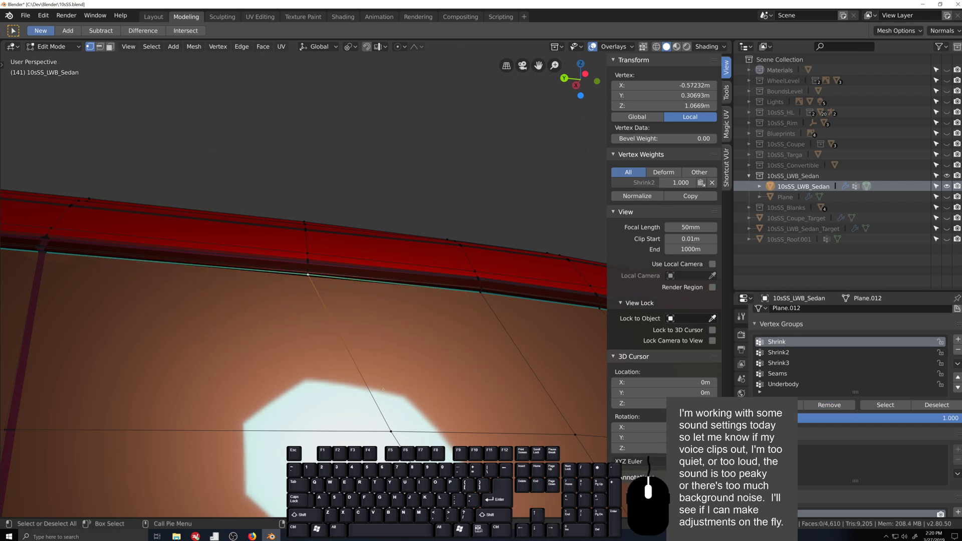
pyautogui.moveTo(351, 381); pyautogui.dragTo(317, 343, button='middle')
# - Inspect the door split across the window and door from several angles along the car's side in Object Mode
pyautogui.press('Tab')
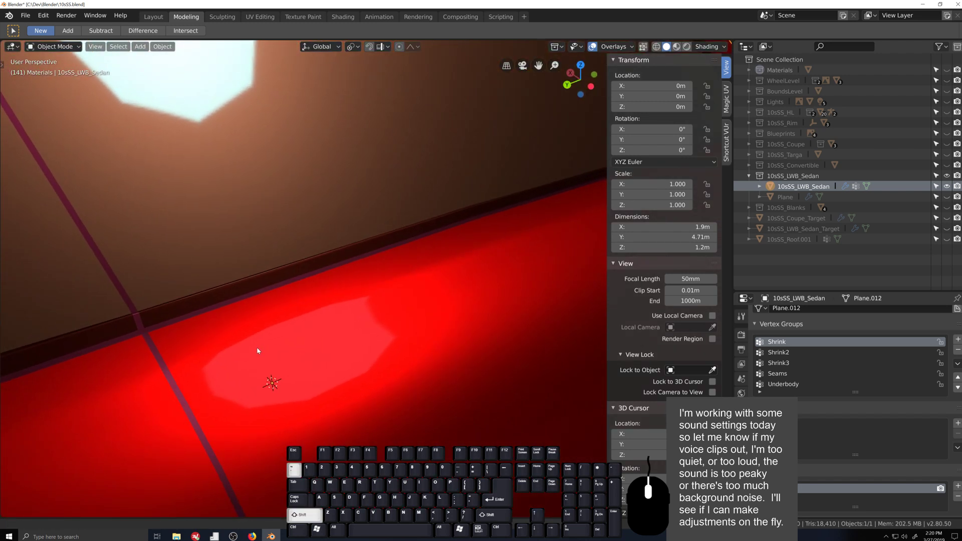
pyautogui.keyDown('shift'); pyautogui.moveTo(258, 349); pyautogui.dragTo(382, 343, button='middle'); pyautogui.keyUp('shift')
pyautogui.scroll(-7, 385, 349)
pyautogui.moveTo(406, 376); pyautogui.dragTo(353, 358, button='middle')
pyautogui.scroll(-2, 379, 350)
pyautogui.hotkey('shift', '`')
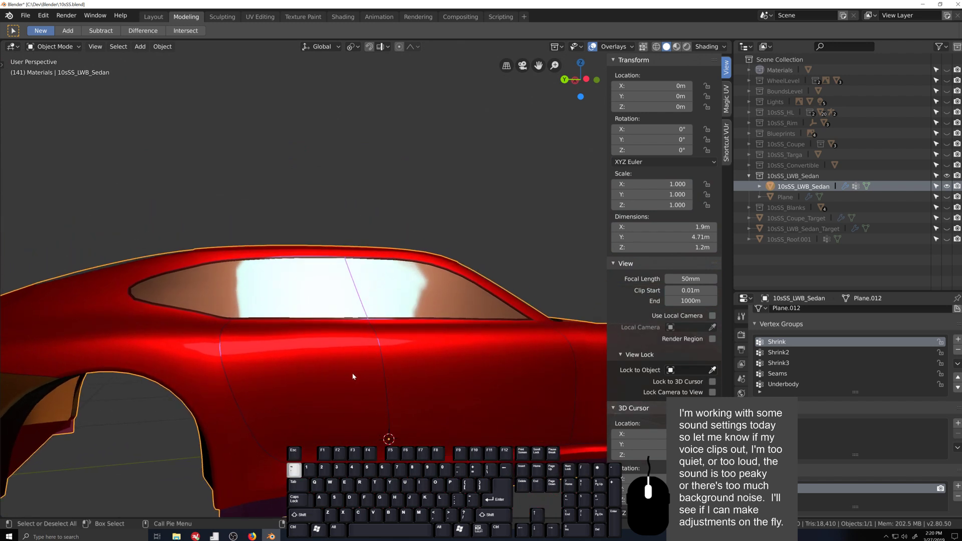
pyautogui.click(349, 382)
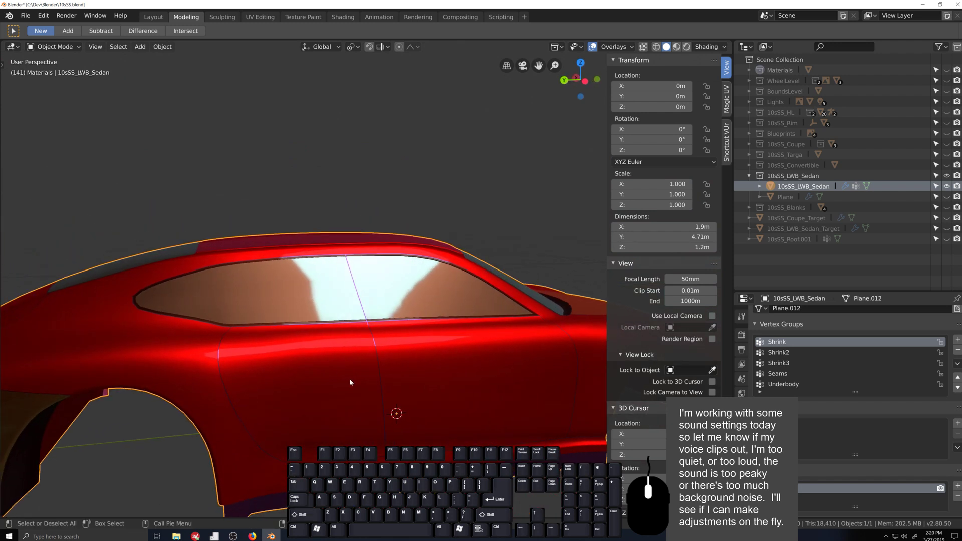
pyautogui.hotkey('shift', '`')
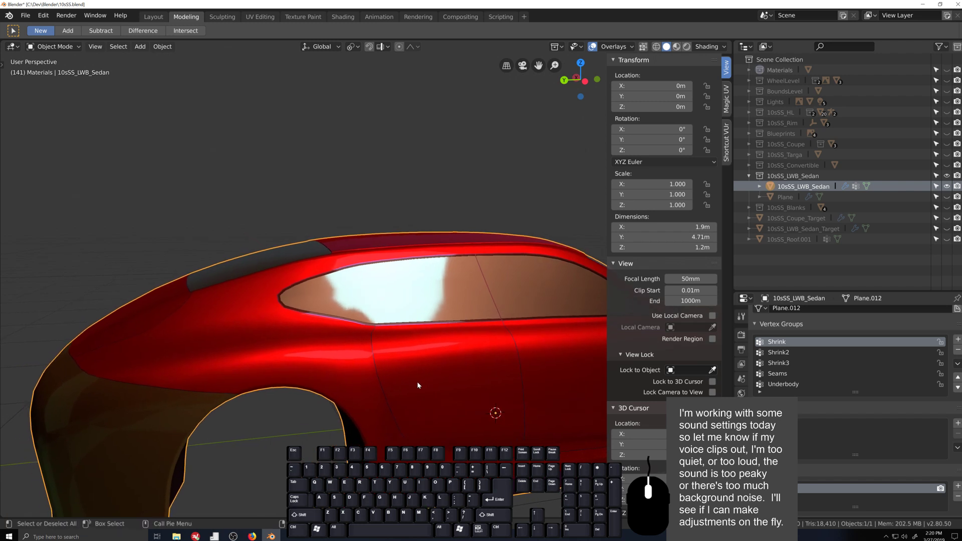
# - Assign the LipPlacement material to the strip of faces crossing the rear side window between its lower and upper lips
pyautogui.click(418, 381)
pyautogui.press('Tab')
pyautogui.hotkey('shift', '`')
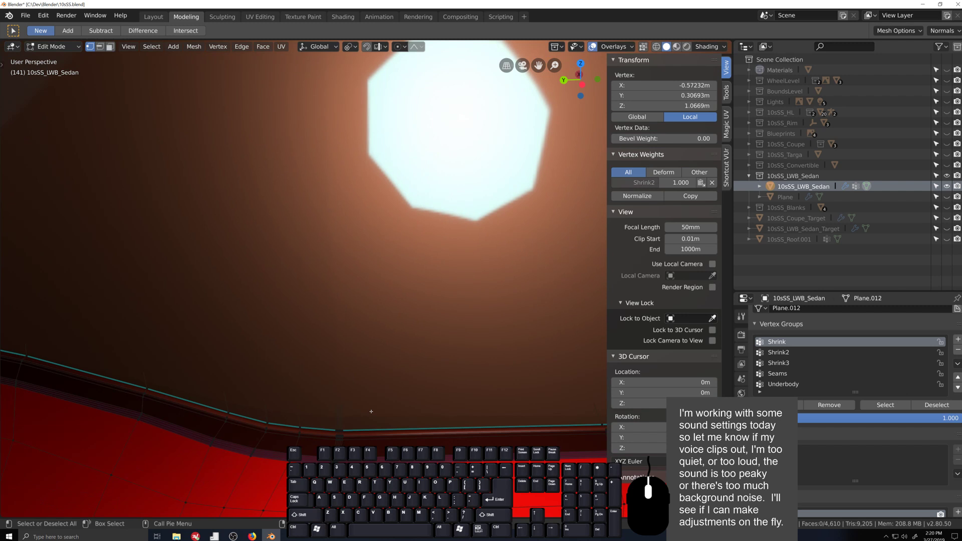
pyautogui.click(372, 417)
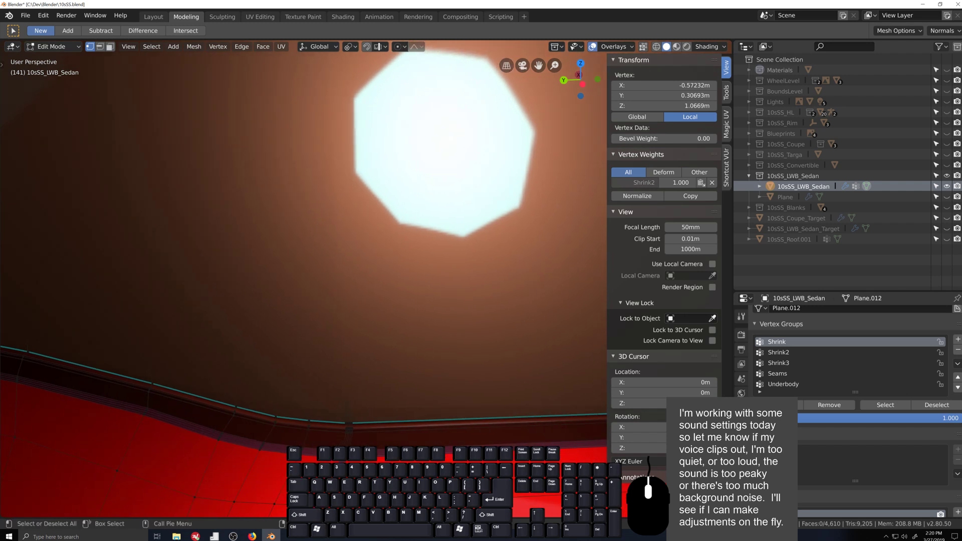
pyautogui.keyDown('ctrl'); pyautogui.keyDown('shift'); pyautogui.click(353, 421); pyautogui.keyUp('shift'); pyautogui.keyUp('ctrl')
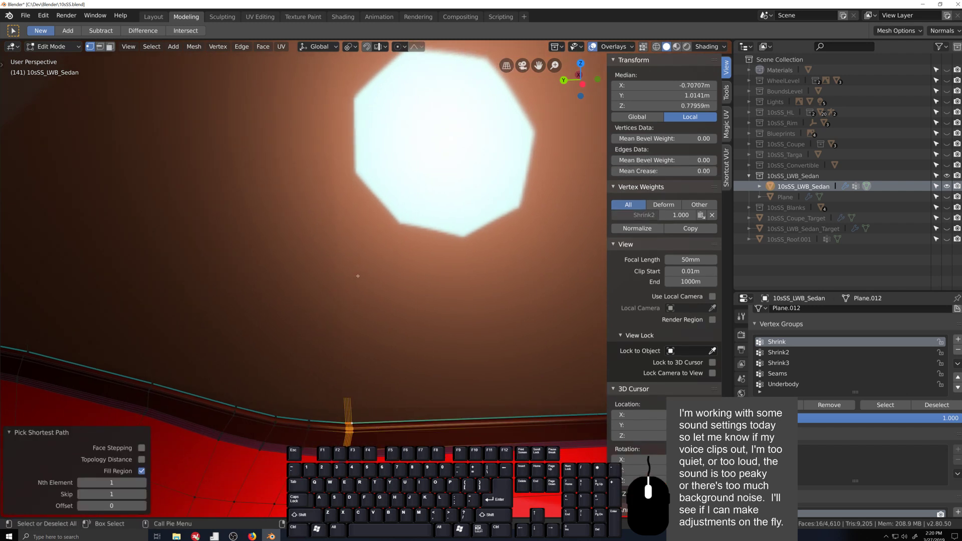
pyautogui.scroll(-6, 357, 276)
pyautogui.keyDown('shift'); pyautogui.moveTo(357, 276); pyautogui.dragTo(395, 441, button='middle'); pyautogui.keyUp('shift')
pyautogui.scroll(5, 396, 440)
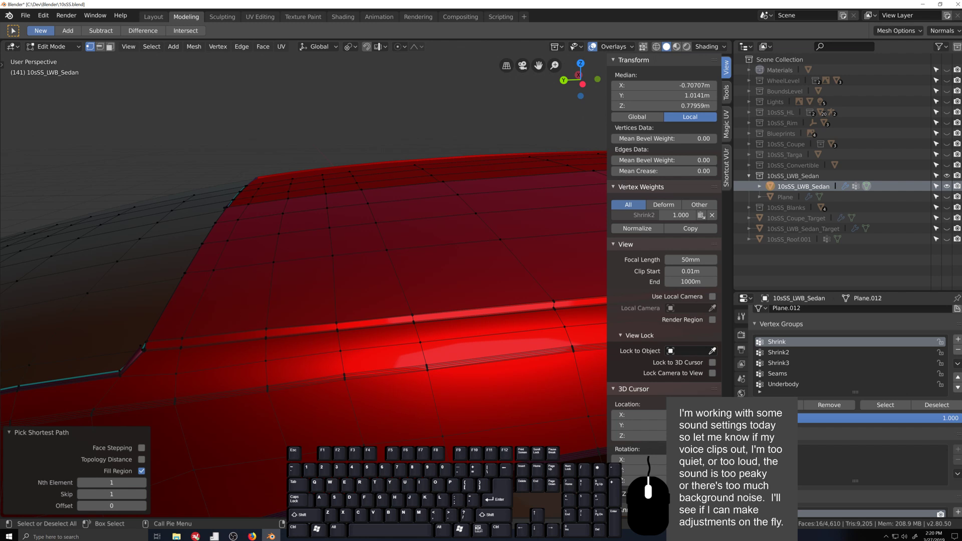
pyautogui.keyDown('ctrl'); pyautogui.keyDown('shift'); pyautogui.click(451, 475); pyautogui.keyUp('shift'); pyautogui.keyUp('ctrl')
pyautogui.scroll(-7, 451, 475)
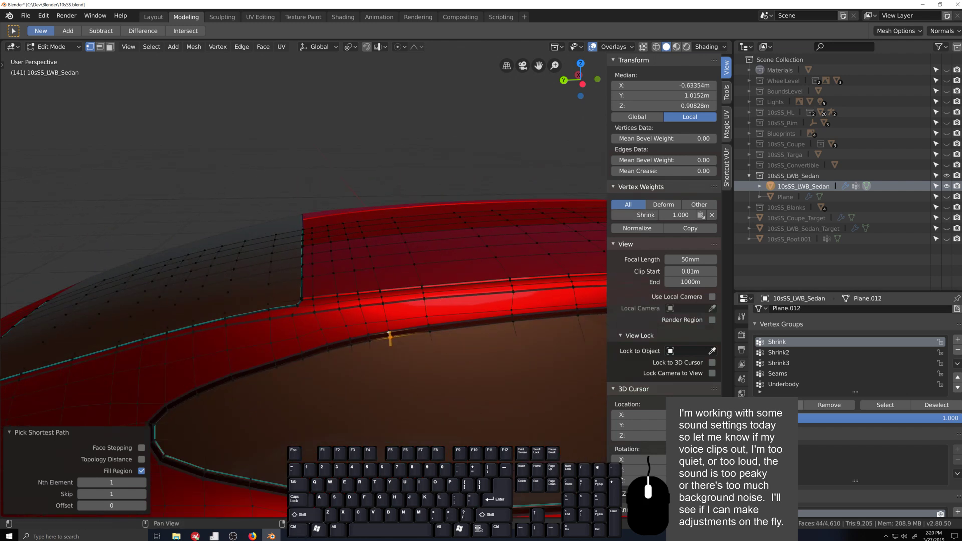
pyautogui.click(742, 499)
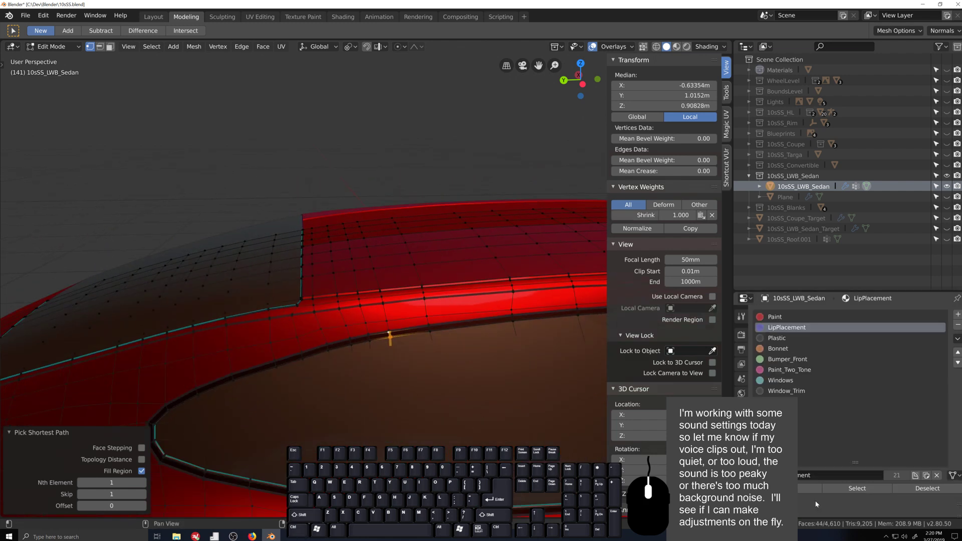
pyautogui.click(804, 489)
# - Inspect the door split in Object Mode and compare it with the Porsche Panamera side-profile photo in the browser before returning to Blender
pyautogui.scroll(-3, 419, 427)
pyautogui.press('Tab')
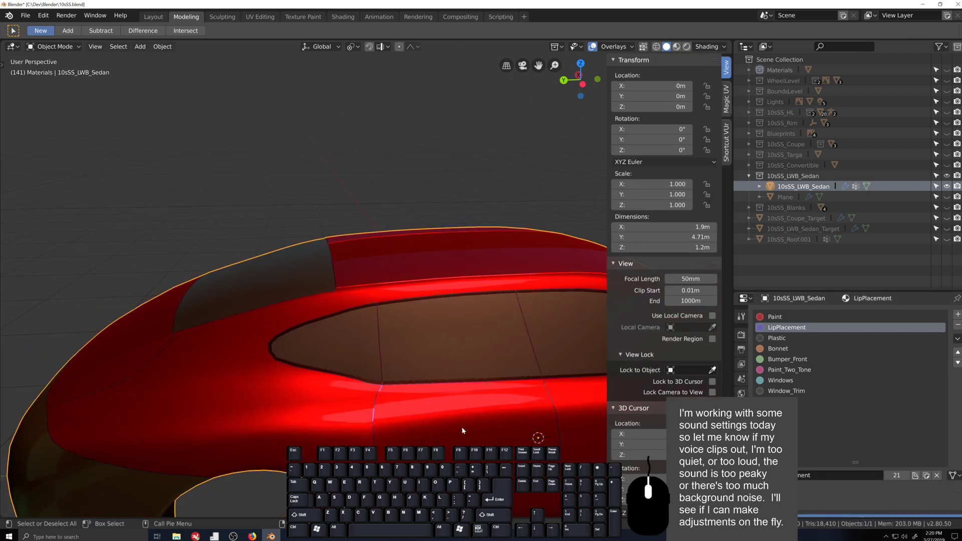
pyautogui.scroll(-5, 470, 425)
pyautogui.moveTo(470, 425); pyautogui.dragTo(337, 420, button='middle')
pyautogui.scroll(4, 379, 434)
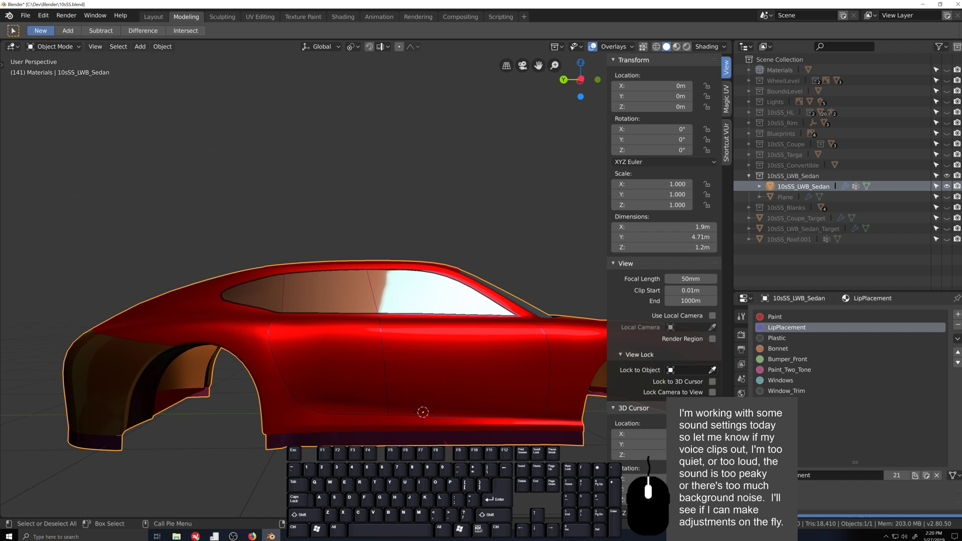
pyautogui.click(287, 480)
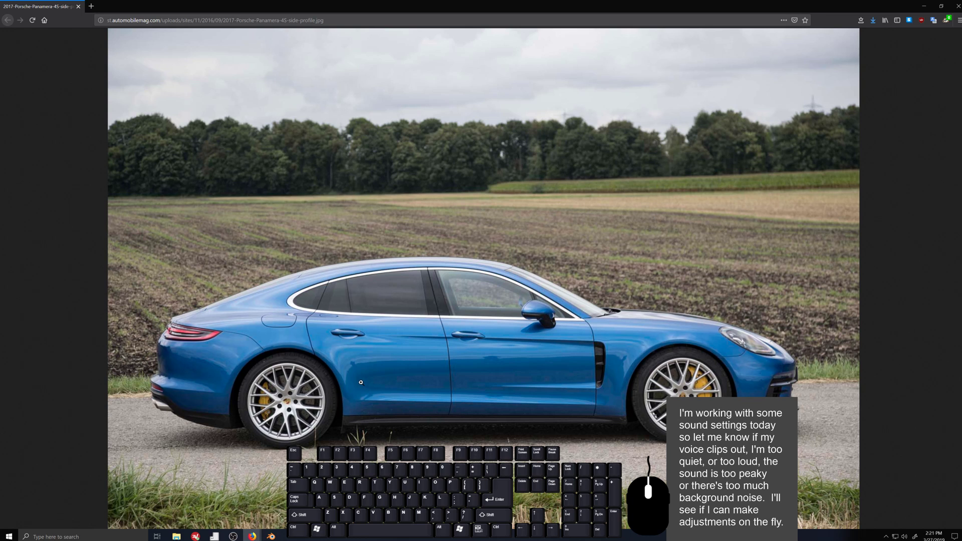
pyautogui.click(271, 536)
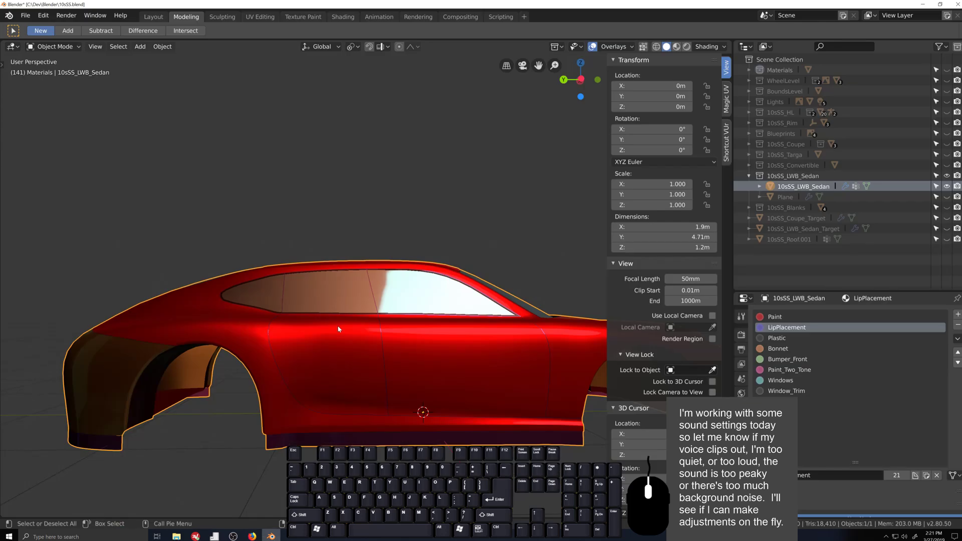
# - Check the body side and rear window shape in both Edit Mode and Object Mode
pyautogui.scroll(2, 268, 352)
pyautogui.press('Tab')
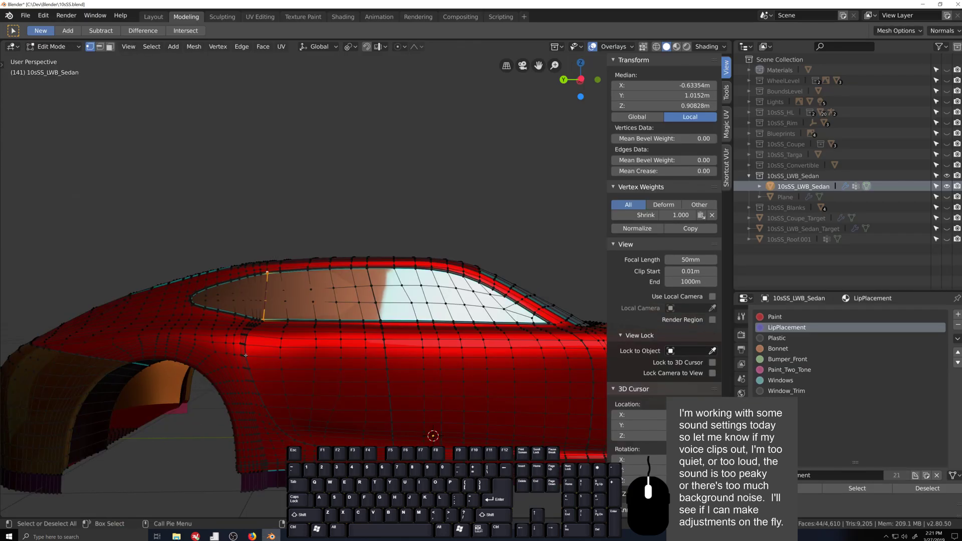
pyautogui.moveTo(206, 323); pyautogui.dragTo(211, 338, button='middle')
pyautogui.scroll(-4, 244, 366)
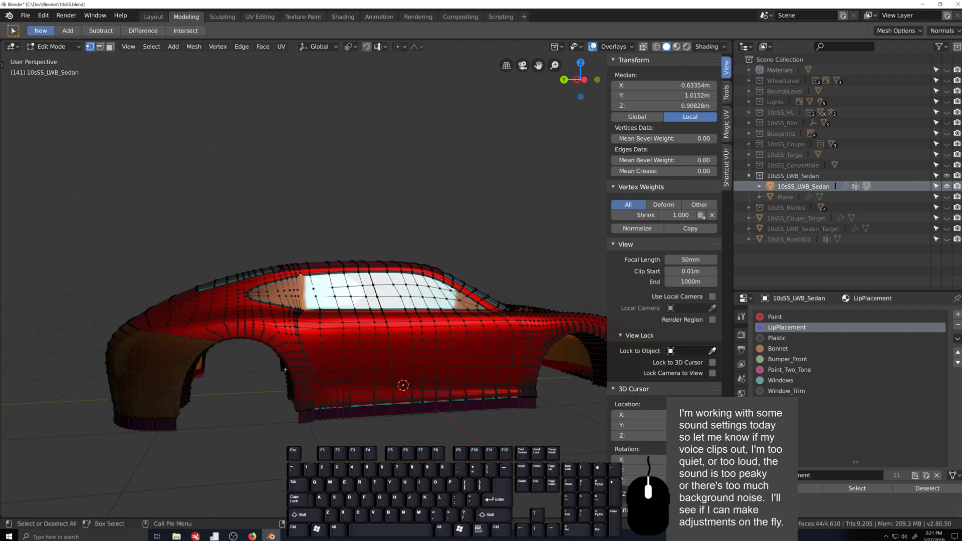
pyautogui.press('Tab')
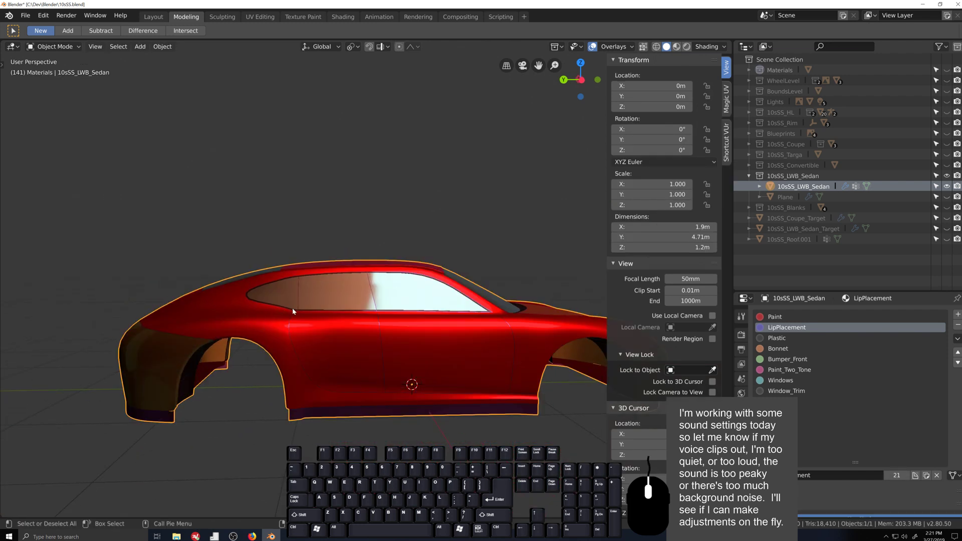
pyautogui.scroll(6, 260, 345)
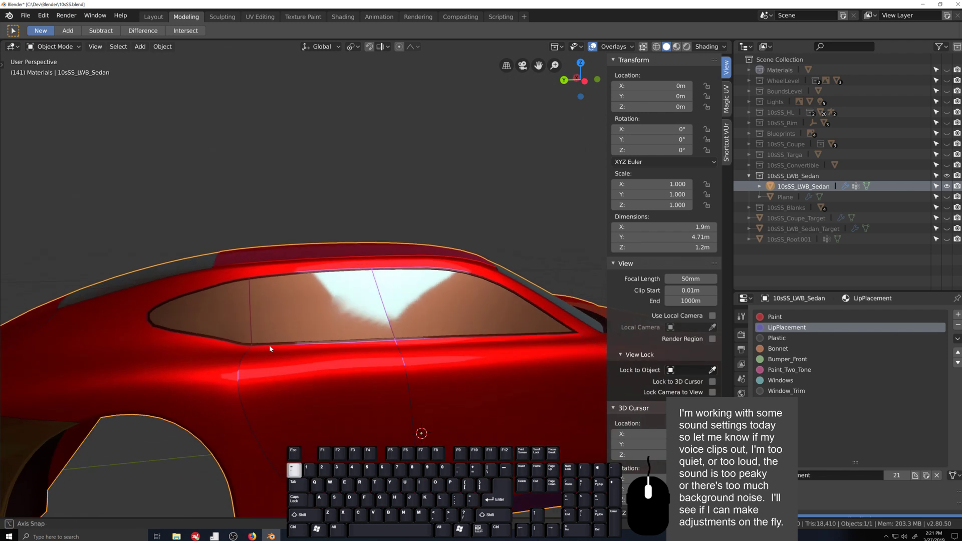
# - Examine the mesh flow below the window's rear corner and around the door split, up close and from the left side
pyautogui.moveTo(337, 365); pyautogui.dragTo(411, 403, button='middle')
pyautogui.press('Tab')
pyautogui.keyDown('shift'); pyautogui.moveTo(306, 411); pyautogui.dragTo(412, 361, button='middle'); pyautogui.keyUp('shift')
pyautogui.scroll(3, 371, 345)
pyautogui.scroll(3, 296, 373)
pyautogui.scroll(-3, 328, 374)
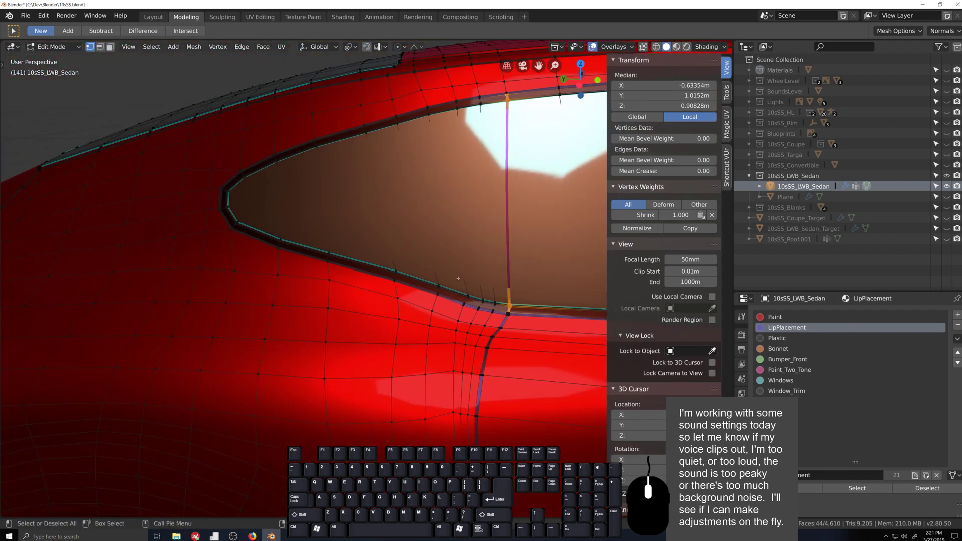
pyautogui.scroll(5, 458, 278)
pyautogui.hotkey('shift', '`')
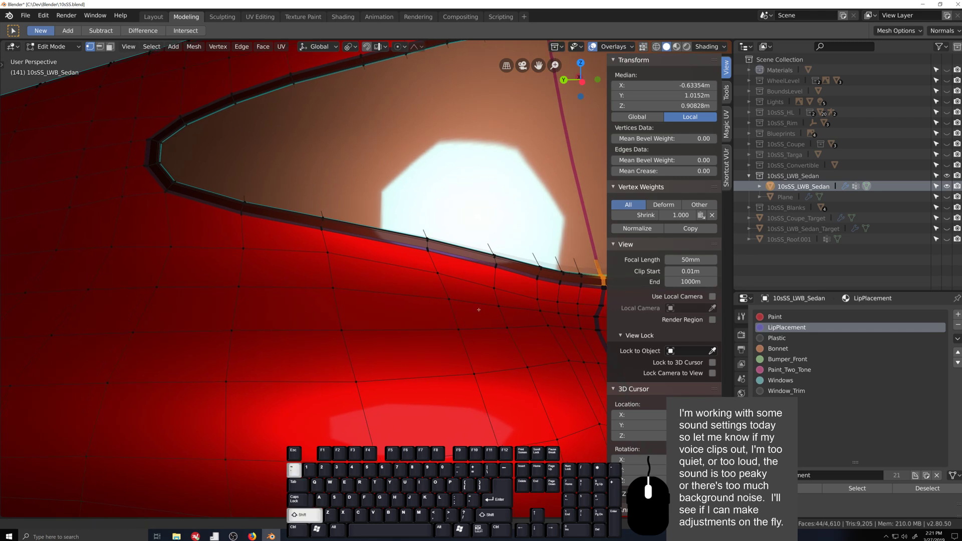
pyautogui.click(383, 296)
pyautogui.press('ctrl+KP_3')
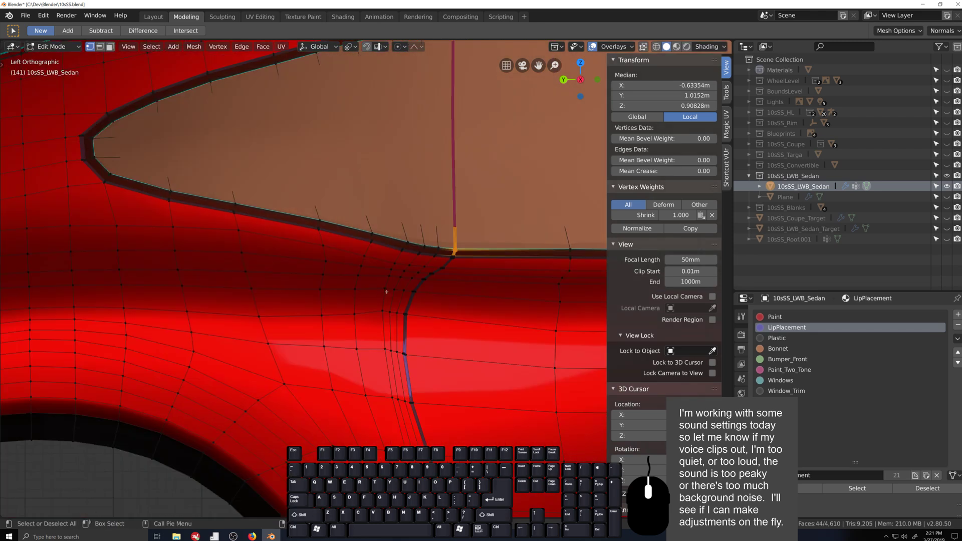
pyautogui.scroll(1, 387, 292)
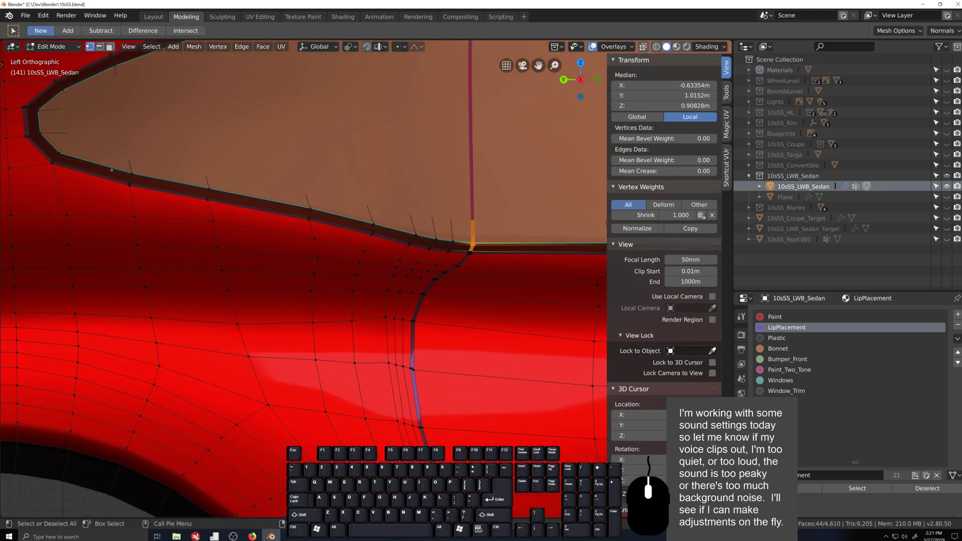
# - Edge-slide the row of fender shoulder edges behind the door split slightly downward, by a factor of about -0.06
pyautogui.moveTo(265, 311); pyautogui.dragTo(312, 332, button='middle')
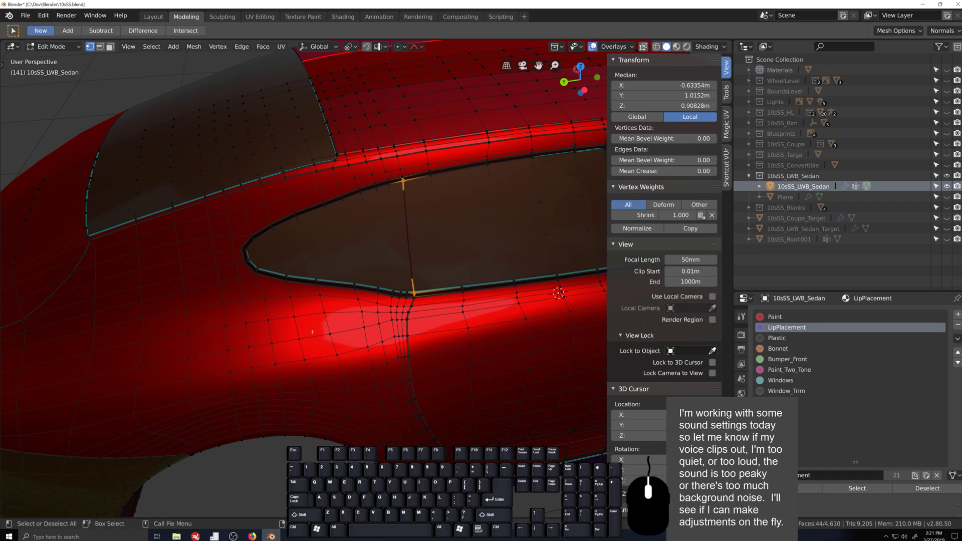
pyautogui.click(362, 312)
pyautogui.keyDown('ctrl'); pyautogui.keyDown('shift'); pyautogui.click(227, 326); pyautogui.keyUp('shift'); pyautogui.keyUp('ctrl')
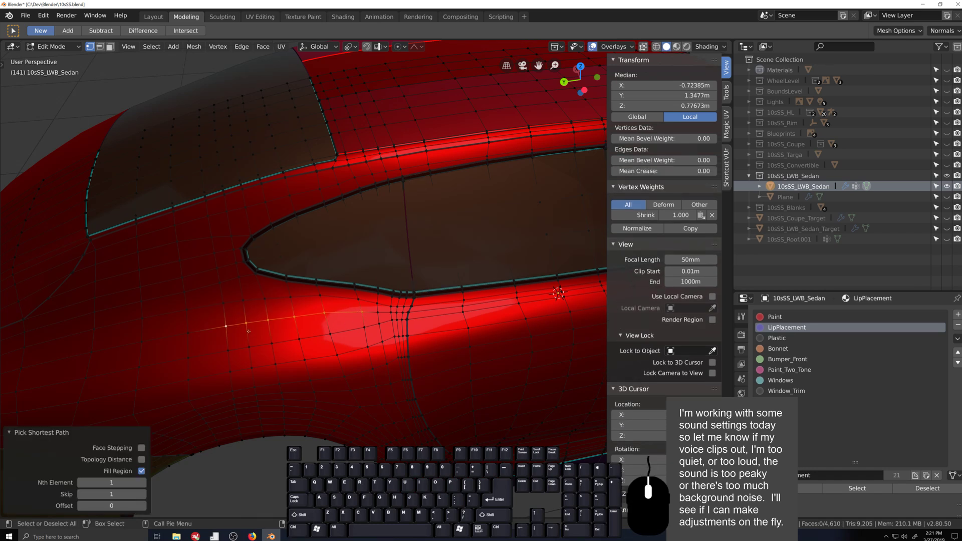
pyautogui.press('g')
pyautogui.press('g')
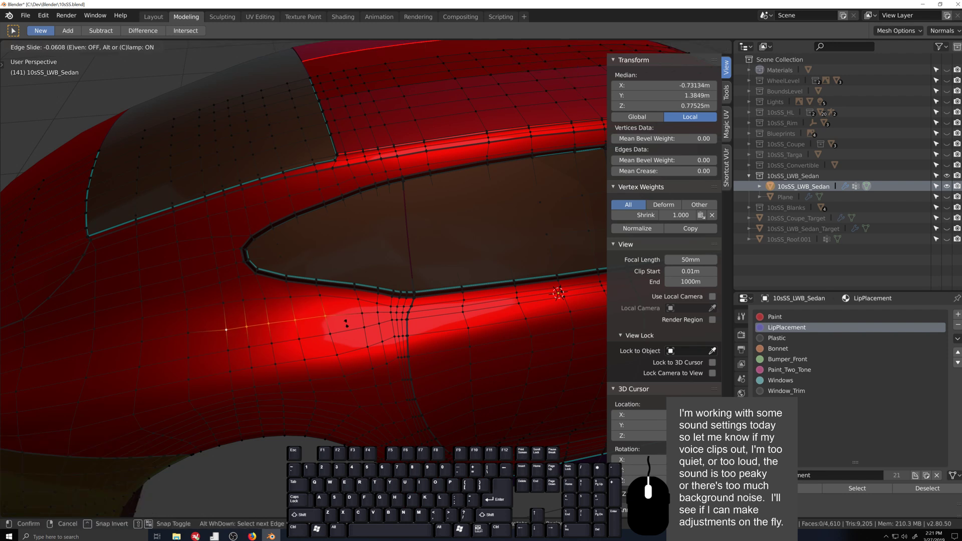
pyautogui.click(346, 325)
# - Slide the next two vertices toward the rear on the same shoulder row slightly downward, the second by a factor of 0.070
pyautogui.click(189, 333)
pyautogui.press('g')
pyautogui.press('g')
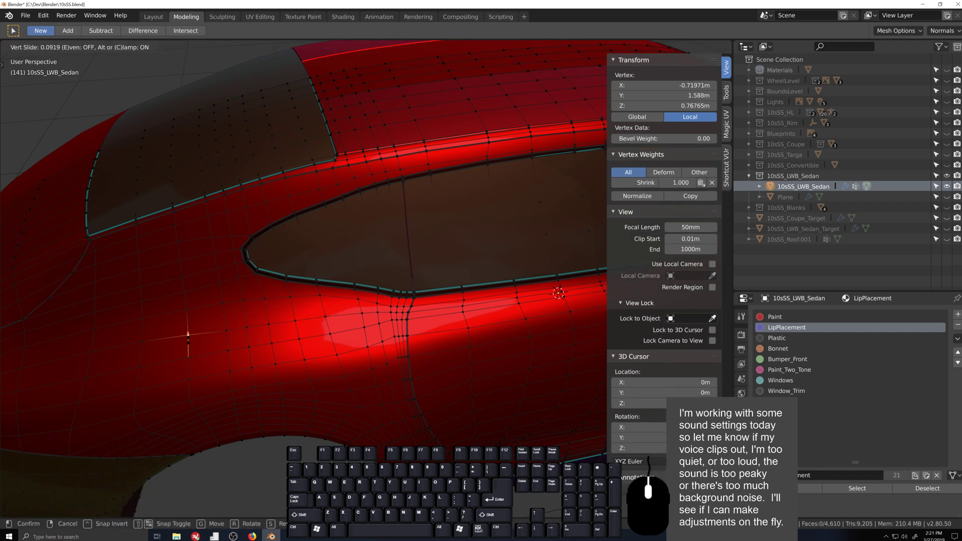
pyautogui.click(173, 345)
pyautogui.press('g')
pyautogui.press('g')
pyautogui.click(362, 331)
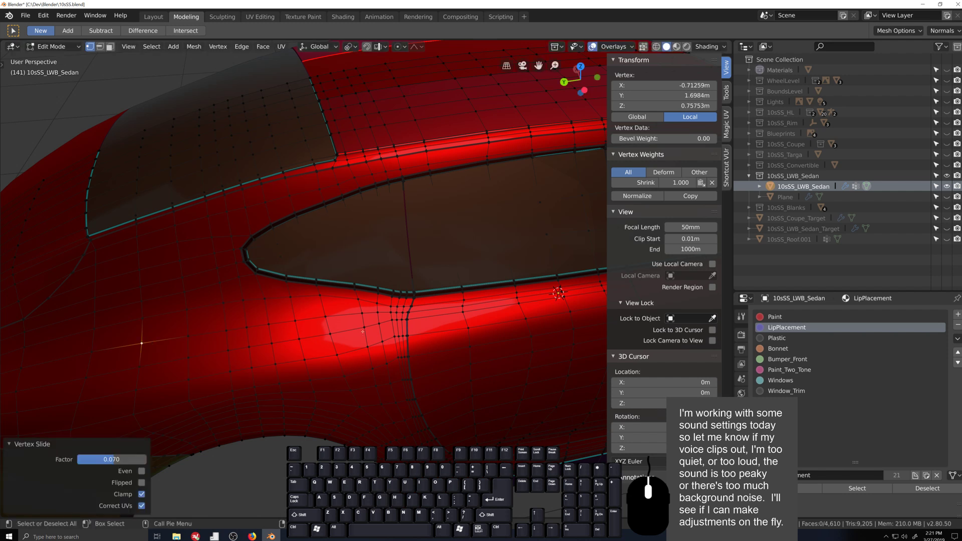
# - Edge-slide the row directly above, from near the door split back along the fender, downward by a factor of 0.245
pyautogui.click(378, 304)
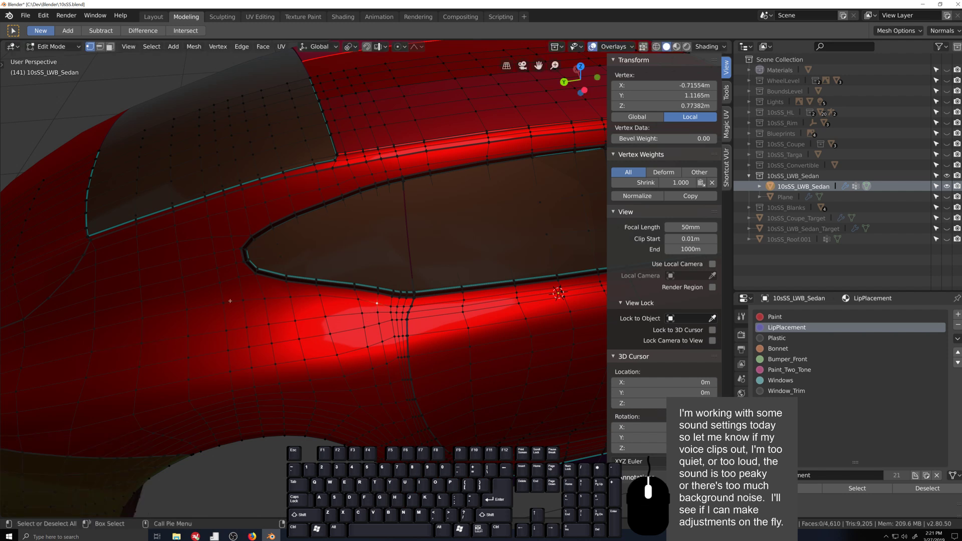
pyautogui.keyDown('ctrl'); pyautogui.keyDown('shift'); pyautogui.click(187, 309); pyautogui.keyUp('shift'); pyautogui.keyUp('ctrl')
pyautogui.press('g')
pyautogui.press('g')
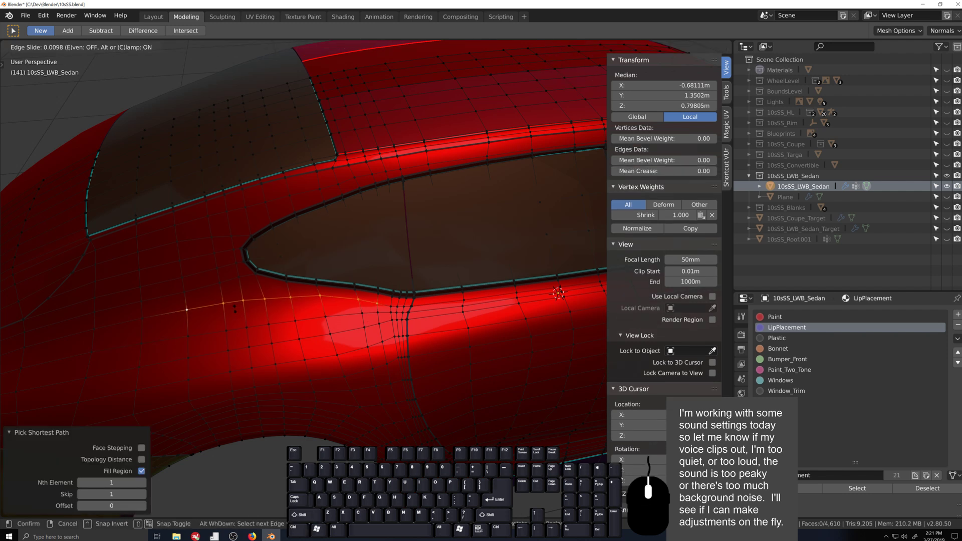
pyautogui.click(235, 315)
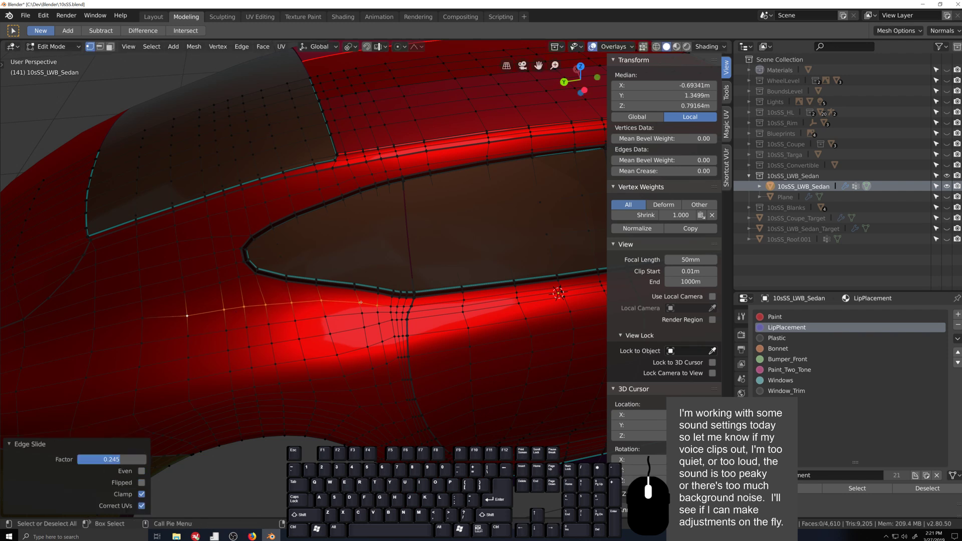
# - Drop the front vertex from the upper row's selection and edge-slide the rest further down, starting with a factor of 0.151
pyautogui.keyDown('shift'); pyautogui.click(376, 305); pyautogui.keyUp('shift')
pyautogui.press('g')
pyautogui.press('g')
pyautogui.click(187, 319)
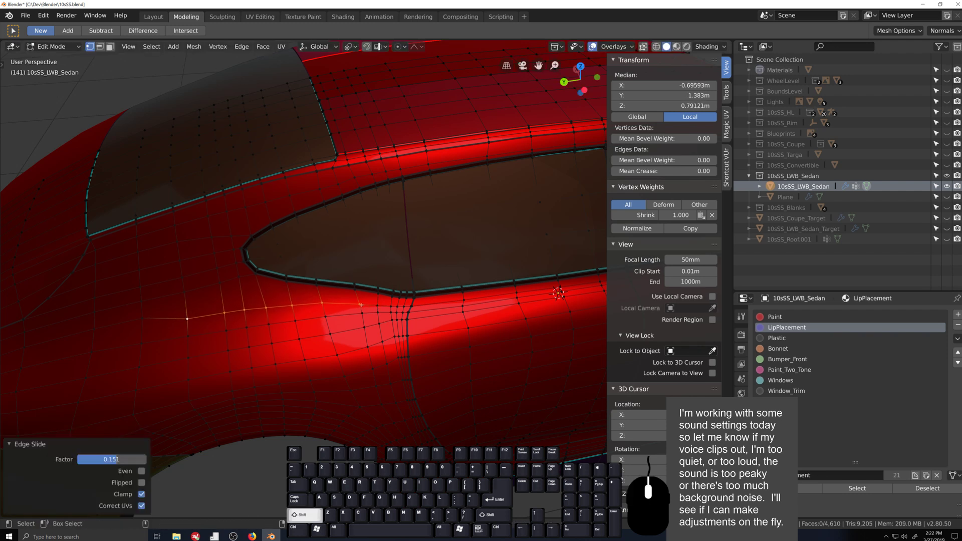
pyautogui.press('g')
pyautogui.press('g')
pyautogui.click(189, 320)
# - Slide the three vertices continuing the upper row toward the rear slightly downward one at a time, the last by a factor of 0.114
pyautogui.click(143, 320)
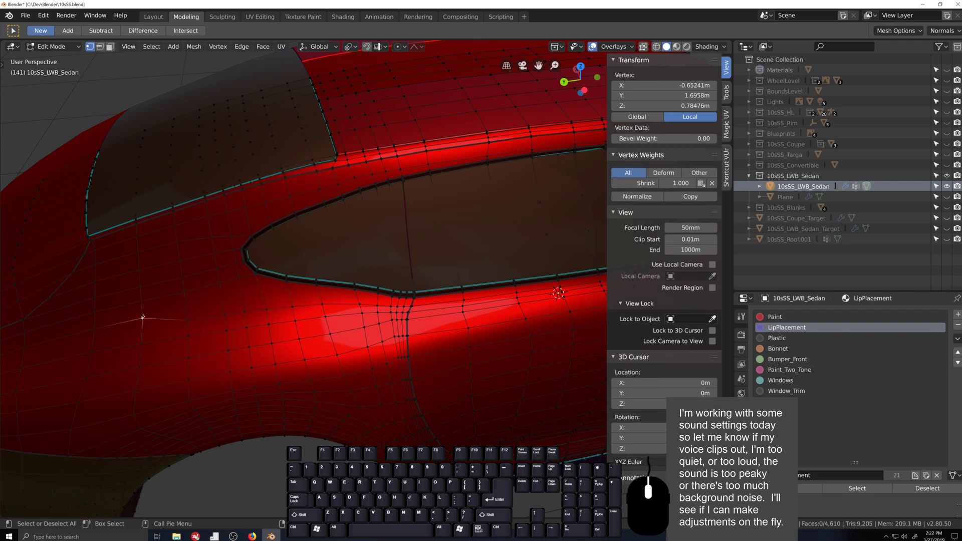
pyautogui.press('g')
pyautogui.press('g')
pyautogui.click(143, 320)
pyautogui.press('g')
pyautogui.press('g')
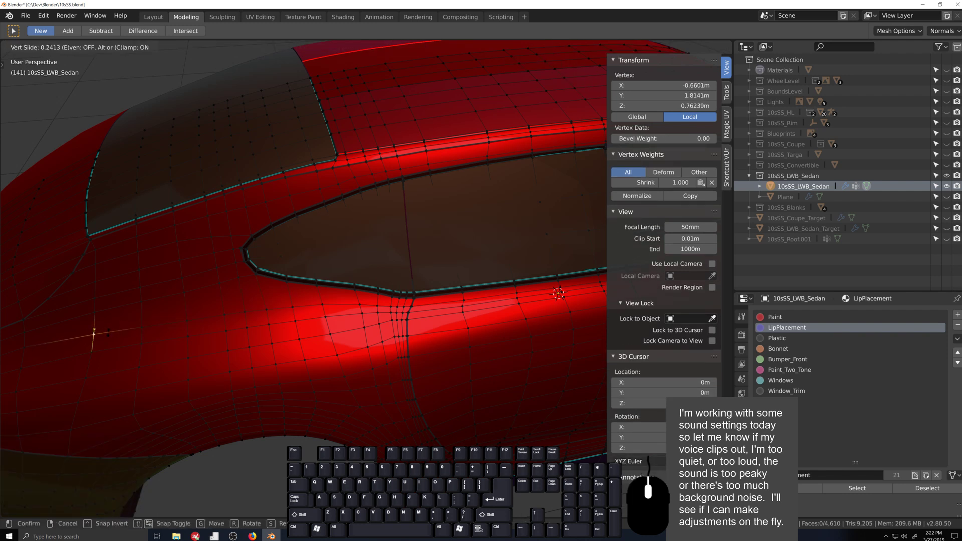
pyautogui.click(107, 332)
pyautogui.press('g')
pyautogui.press('g')
pyautogui.click(34, 348)
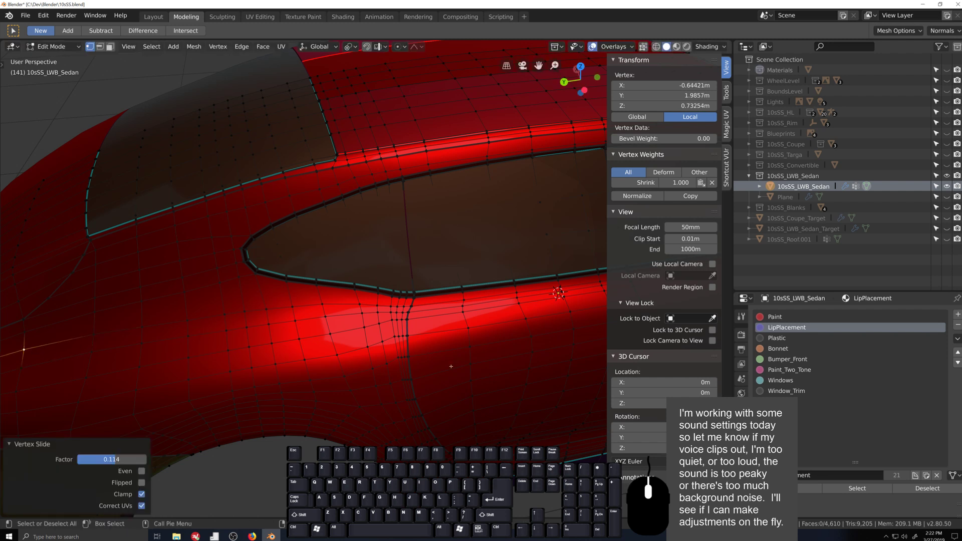
# - With x-ray temporarily on, select the lip cross-section on the rear window's lower edge just behind the door split and shift it slightly outward and down
pyautogui.scroll(8, 450, 366)
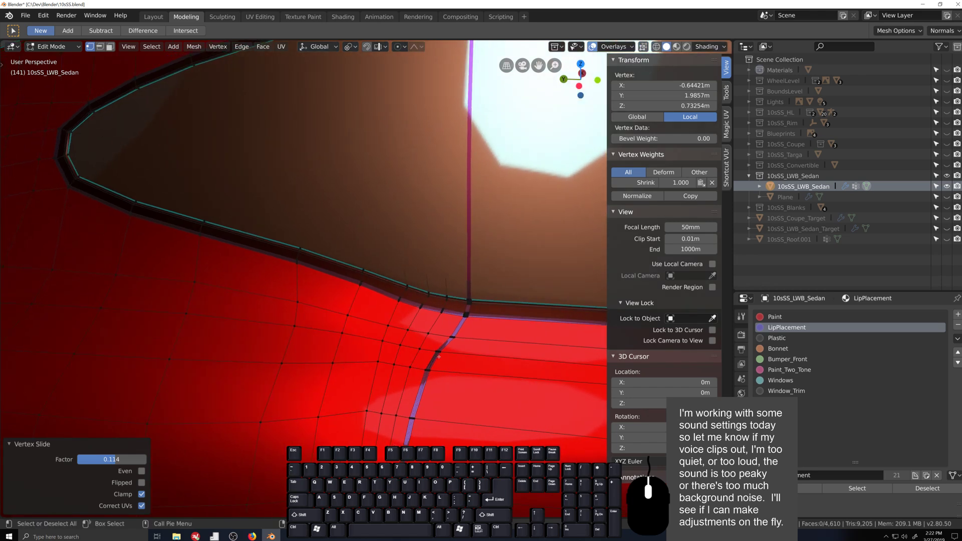
pyautogui.hotkey('shift', '`')
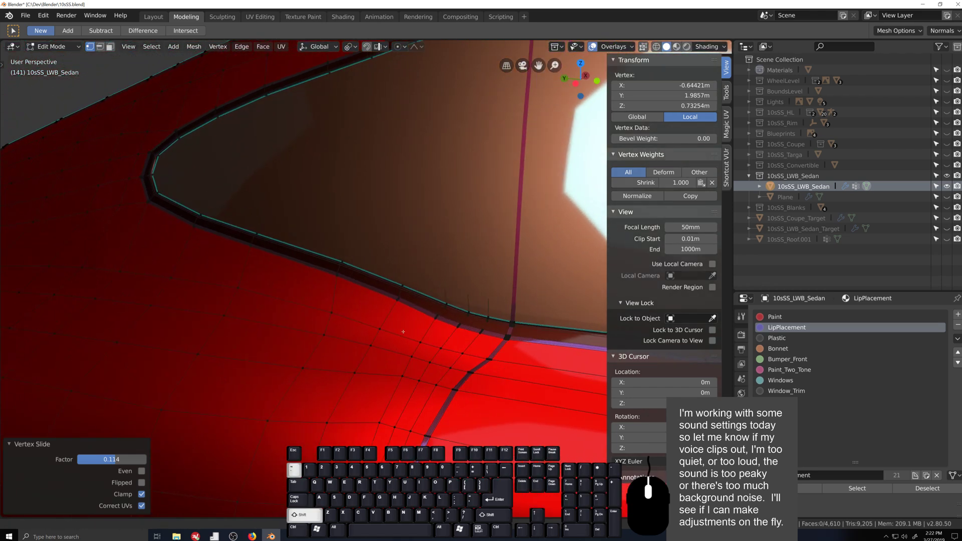
pyautogui.click(403, 332)
pyautogui.hotkey('alt', 'z')
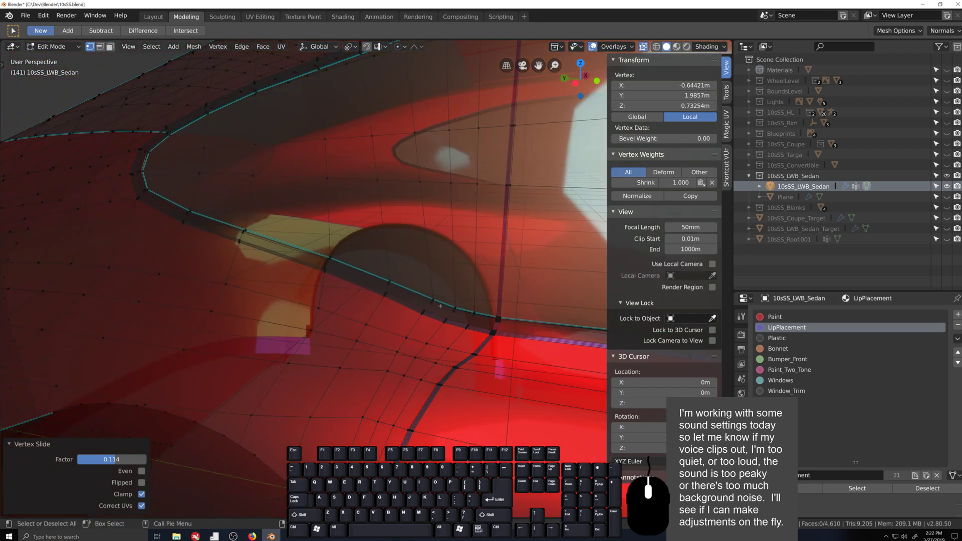
pyautogui.moveTo(413, 283); pyautogui.dragTo(438, 328)
pyautogui.scroll(4, 438, 328)
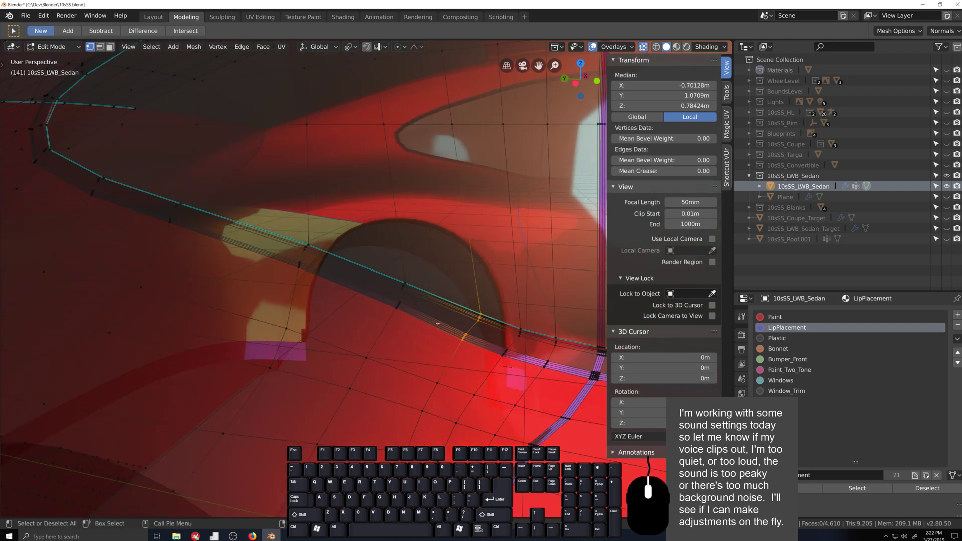
pyautogui.press('`')
pyautogui.moveTo(438, 329); pyautogui.dragTo(320, 300, button='middle')
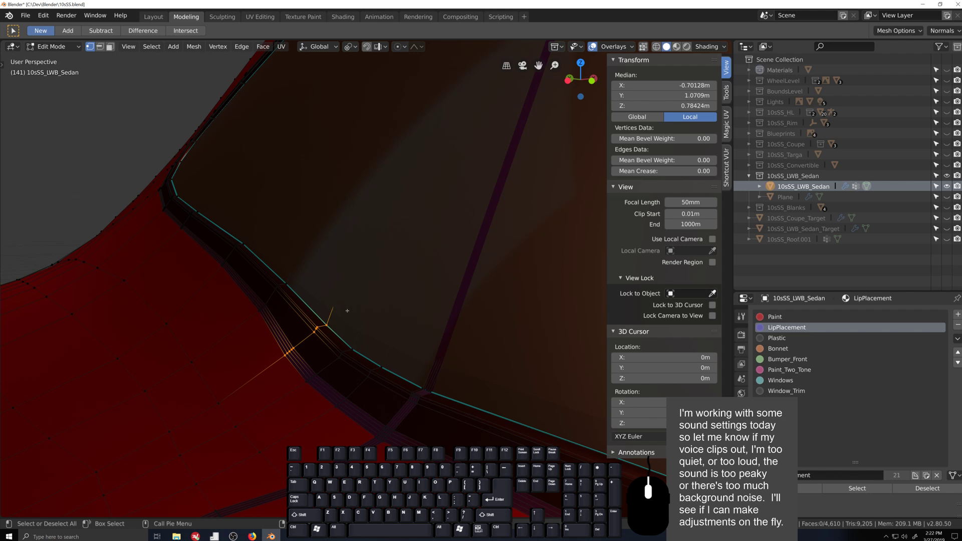
pyautogui.press('g')
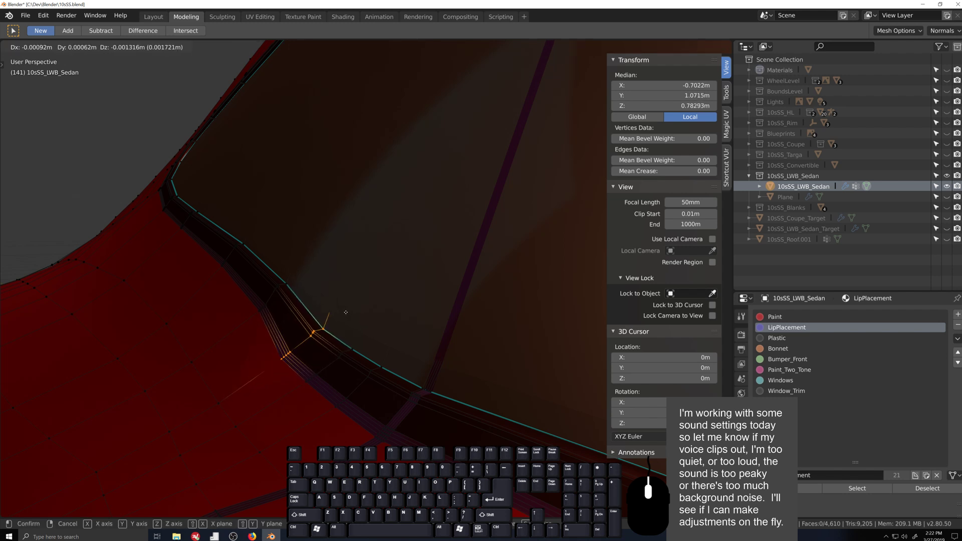
pyautogui.click(345, 311)
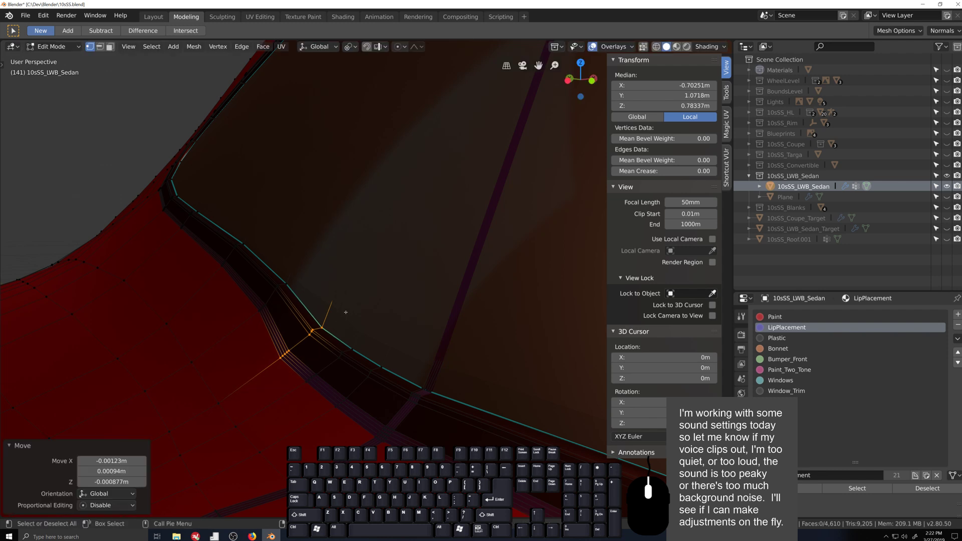
# - Move the next two lower lip cross-sections toward the rear outward and down by about 0.007 m each
pyautogui.moveTo(345, 311)
pyautogui.mouseDown(button='middle')
pyautogui.moveTo(340, 346)
pyautogui.moveTo(352, 343)
pyautogui.moveTo(333, 319)
pyautogui.moveTo(347, 315)
pyautogui.mouseUp(button='middle')
pyautogui.moveTo(354, 305); pyautogui.dragTo(399, 380)
pyautogui.moveTo(398, 380); pyautogui.dragTo(384, 372, button='middle')
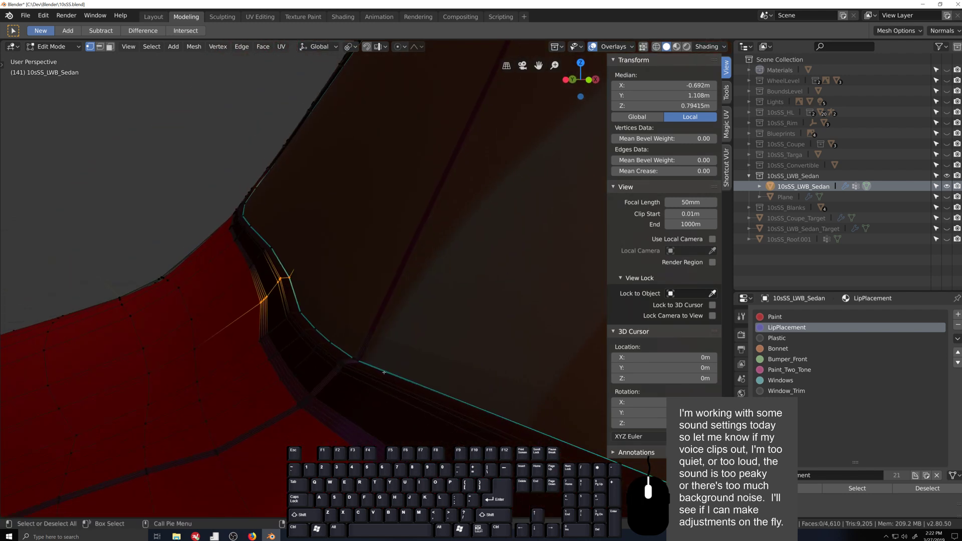
pyautogui.press('g')
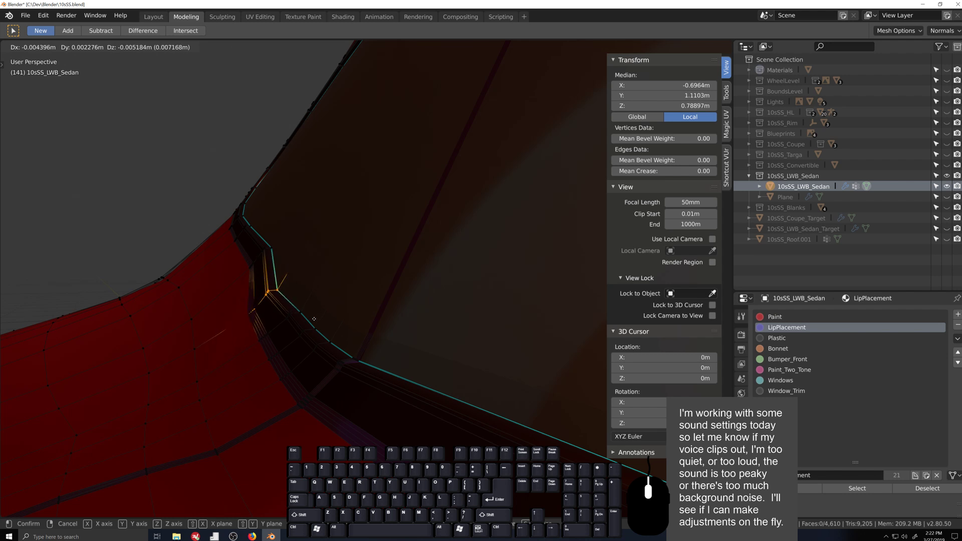
pyautogui.click(314, 319)
pyautogui.moveTo(313, 318); pyautogui.dragTo(288, 318, button='middle')
pyautogui.press('g')
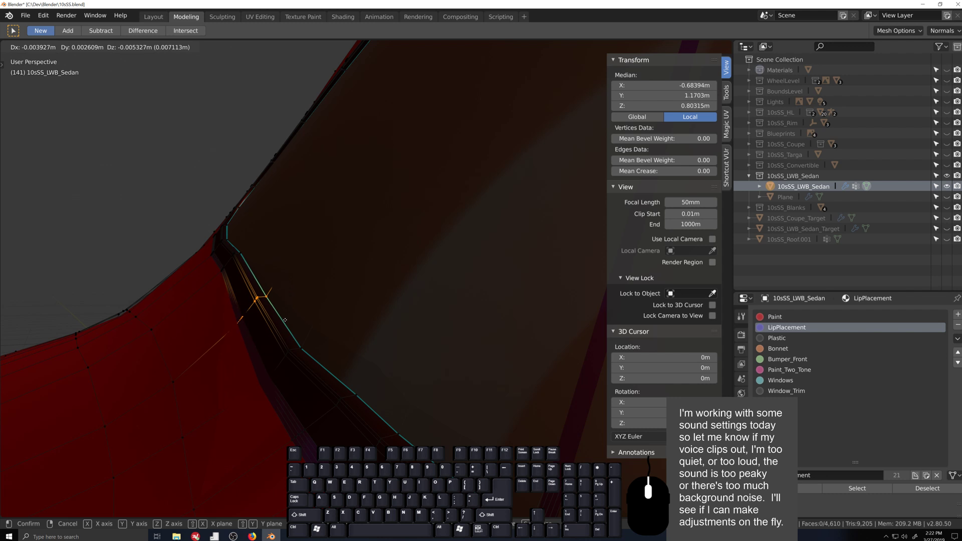
pyautogui.click(285, 320)
# - Move the following lower lip cross-section, closest to the window's rear corner, about 0.0025 m outward and down
pyautogui.moveTo(254, 322); pyautogui.dragTo(291, 415)
pyautogui.keyDown('shift'); pyautogui.moveTo(271, 313); pyautogui.dragTo(321, 346, button='middle'); pyautogui.keyUp('shift')
pyautogui.moveTo(271, 315); pyautogui.dragTo(324, 373)
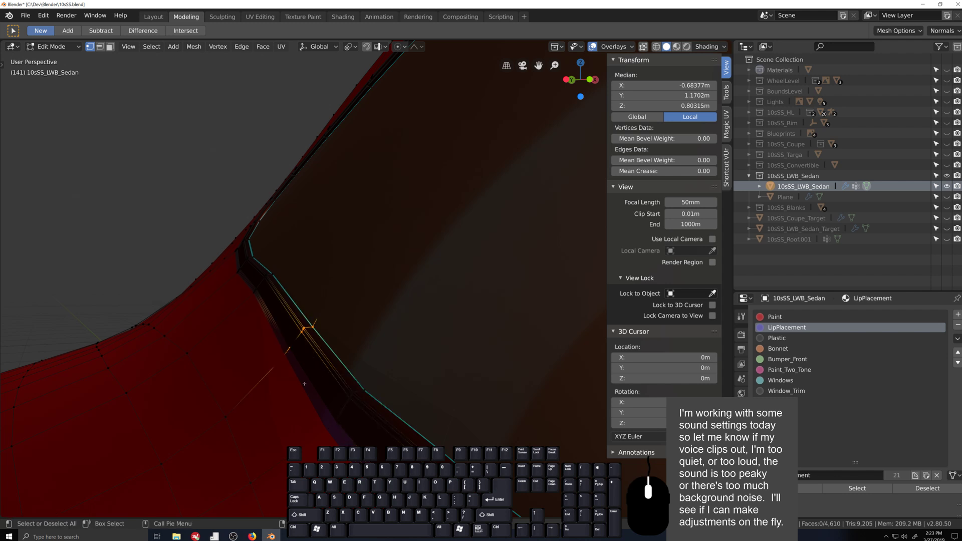
pyautogui.keyDown('shift'); pyautogui.moveTo(281, 300); pyautogui.dragTo(271, 297, button='middle'); pyautogui.keyUp('shift')
pyautogui.moveTo(267, 297); pyautogui.dragTo(292, 335)
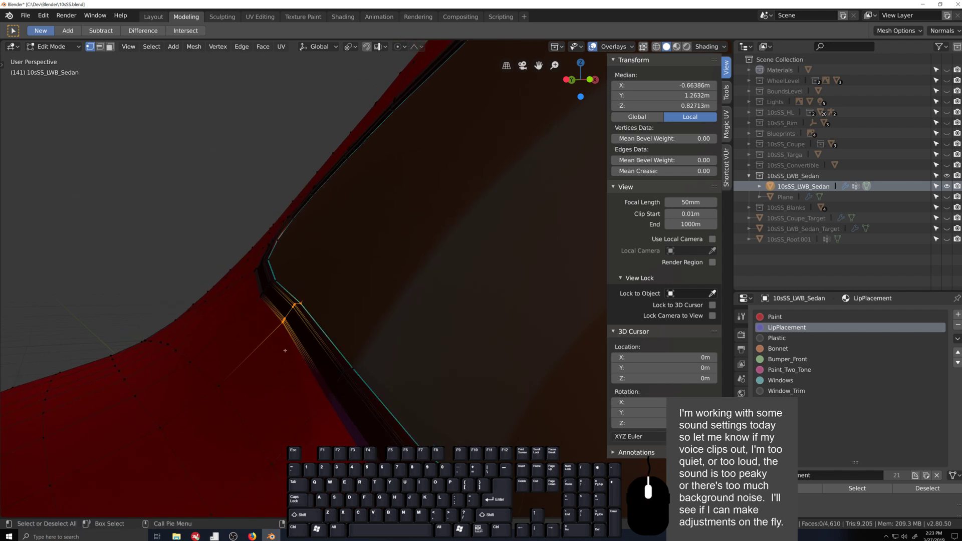
pyautogui.keyDown('shift'); pyautogui.moveTo(293, 336); pyautogui.dragTo(298, 342, button='middle'); pyautogui.keyUp('shift')
pyautogui.press('g')
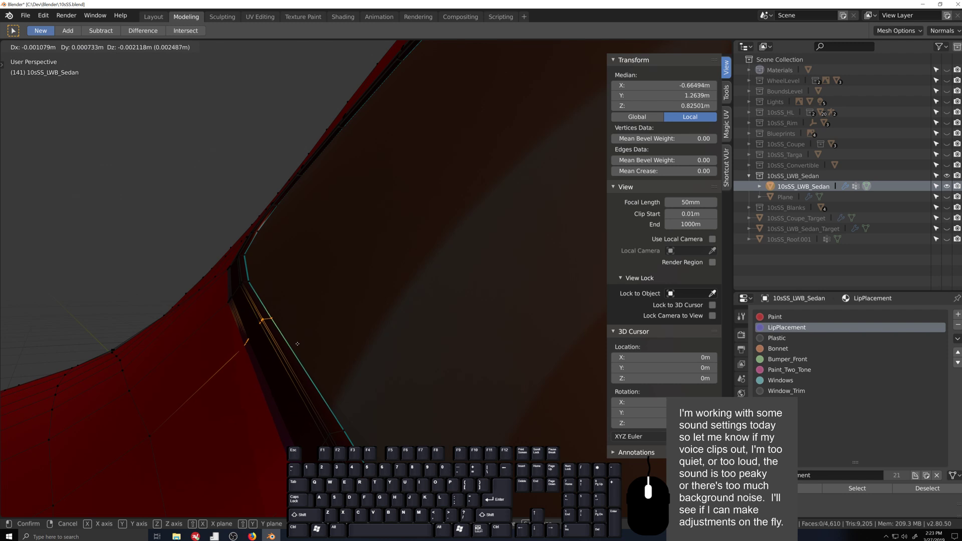
pyautogui.click(296, 343)
# - Check the lower lip in Object Mode and nudge its second adjusted cross-section behind the door split back up and inward by about 0.001 m
pyautogui.scroll(-7, 297, 342)
pyautogui.moveTo(300, 345); pyautogui.dragTo(406, 429, button='middle')
pyautogui.scroll(-3, 409, 423)
pyautogui.press('Tab')
pyautogui.scroll(5, 428, 399)
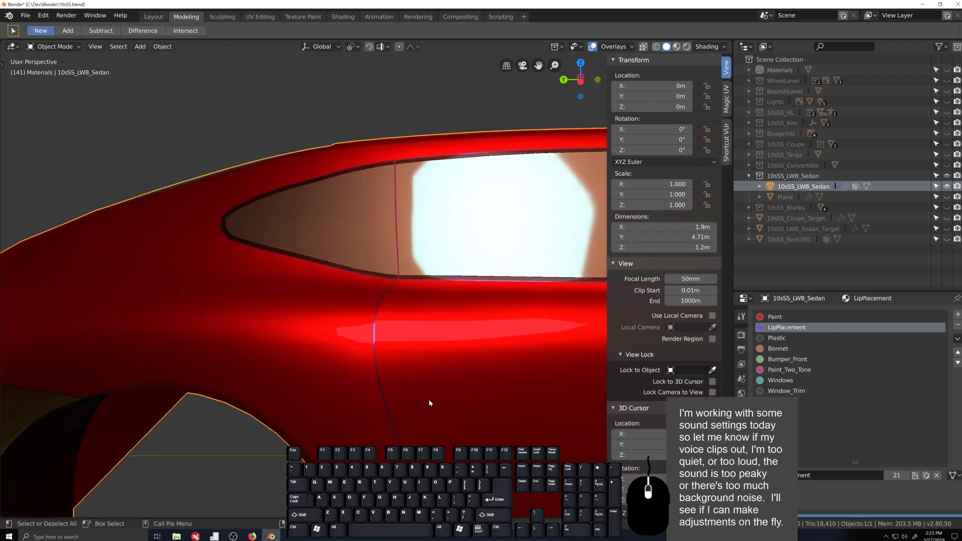
pyautogui.press('Tab')
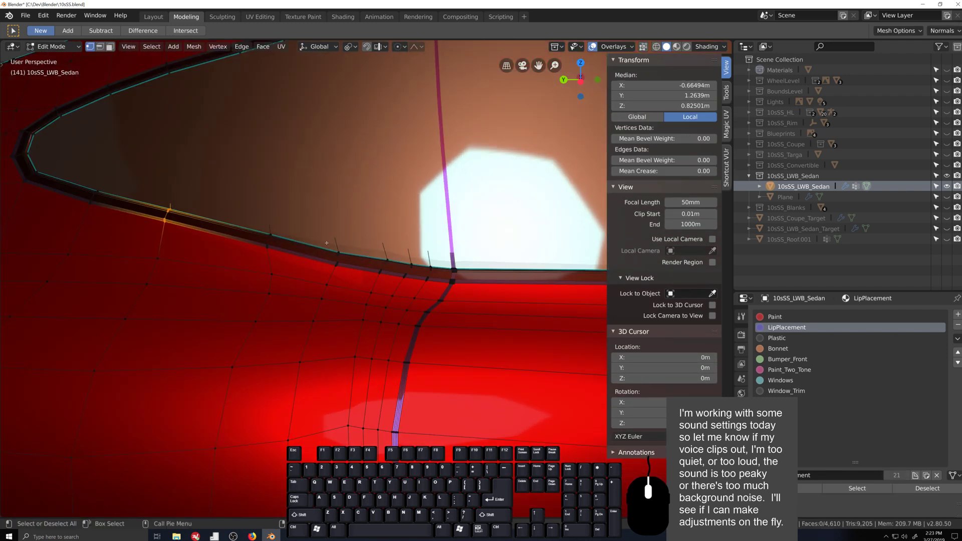
pyautogui.hotkey('shift', '`')
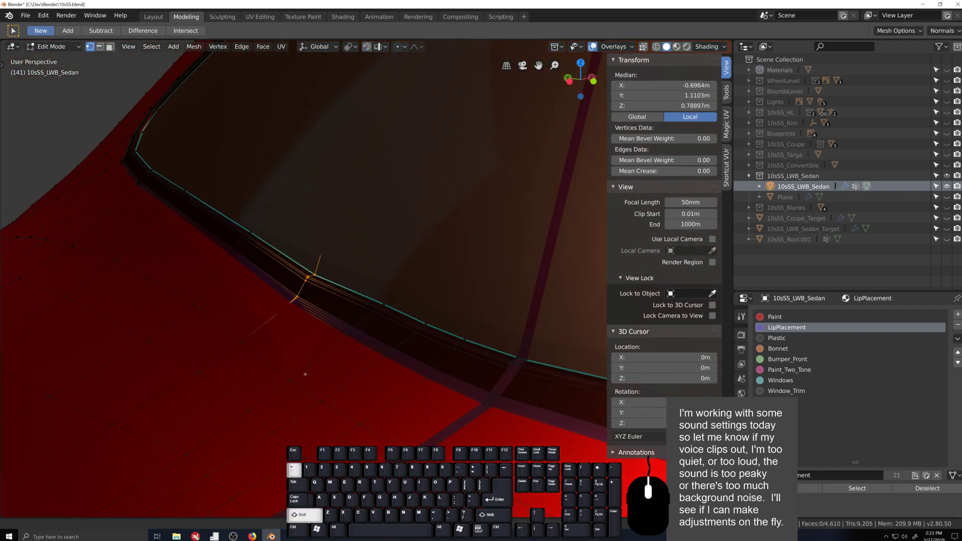
pyautogui.keyDown('shift'); pyautogui.moveTo(305, 374); pyautogui.dragTo(276, 413, button='middle'); pyautogui.keyUp('shift')
pyautogui.press('g')
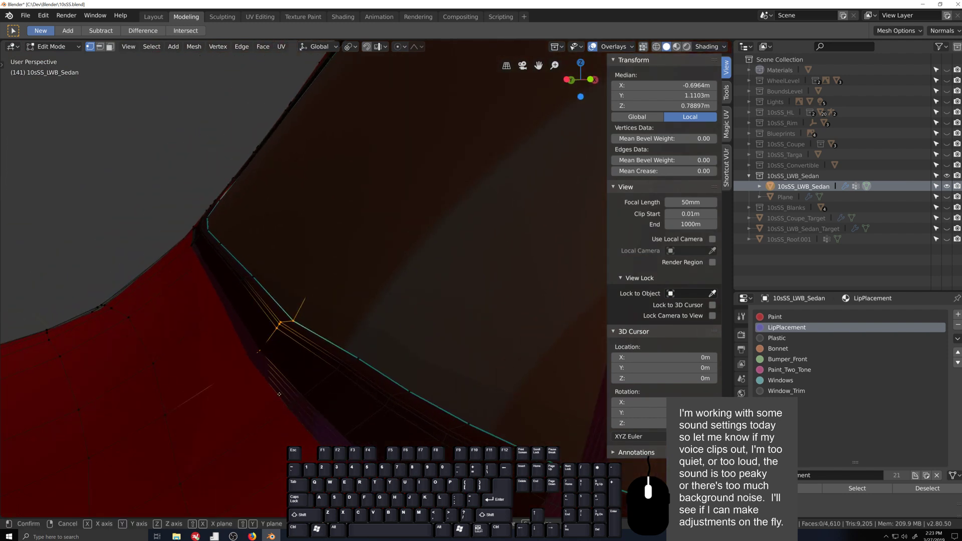
pyautogui.click(281, 394)
pyautogui.scroll(-8, 300, 400)
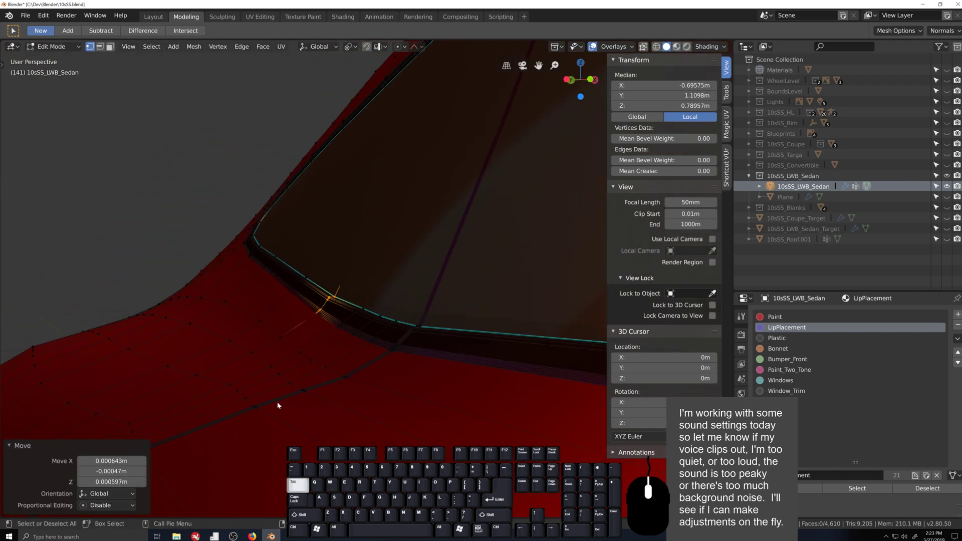
# - Slide two neighbouring vertices on the body row above the rear window upward, the first by a factor of 0.088 and the front one by about 0.16
pyautogui.press('Tab')
pyautogui.moveTo(383, 426)
pyautogui.mouseDown(button='middle')
pyautogui.moveTo(393, 399)
pyautogui.moveTo(389, 415)
pyautogui.moveTo(415, 410)
pyautogui.moveTo(398, 280)
pyautogui.mouseUp(button='middle')
pyautogui.scroll(4, 389, 412)
pyautogui.scroll(2, 411, 413)
pyautogui.press('Tab')
pyautogui.click(395, 230)
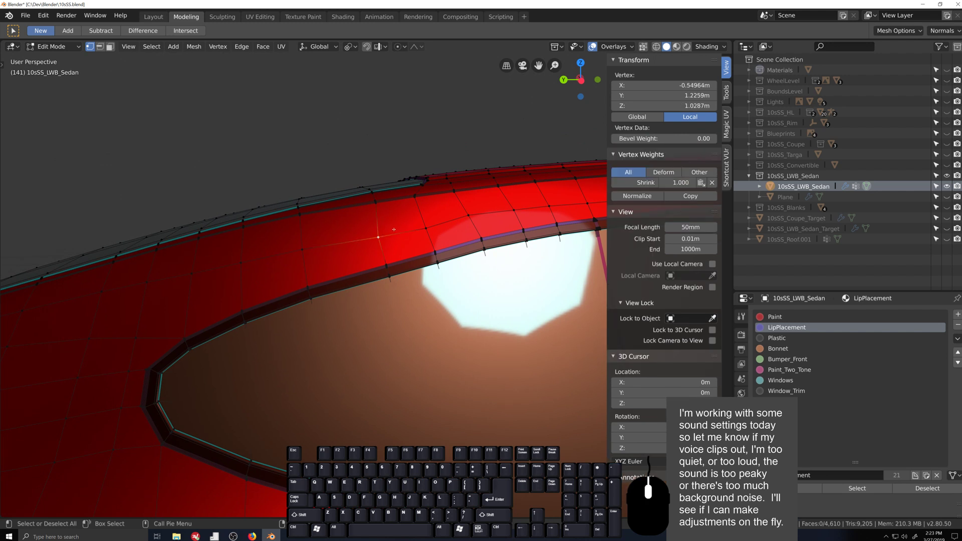
pyautogui.hotkey('shift', 'v')
pyautogui.click(385, 230)
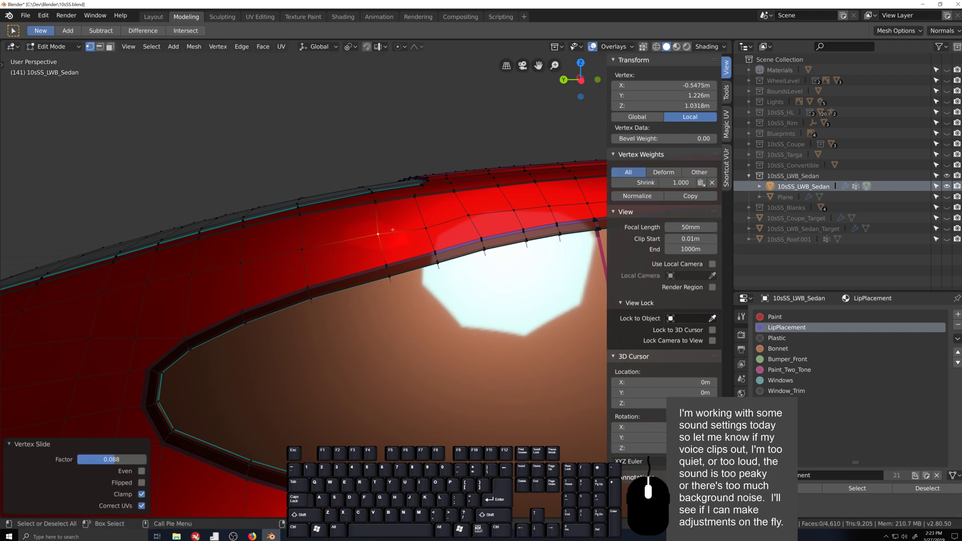
pyautogui.click(423, 228)
pyautogui.hotkey('shift', 'v')
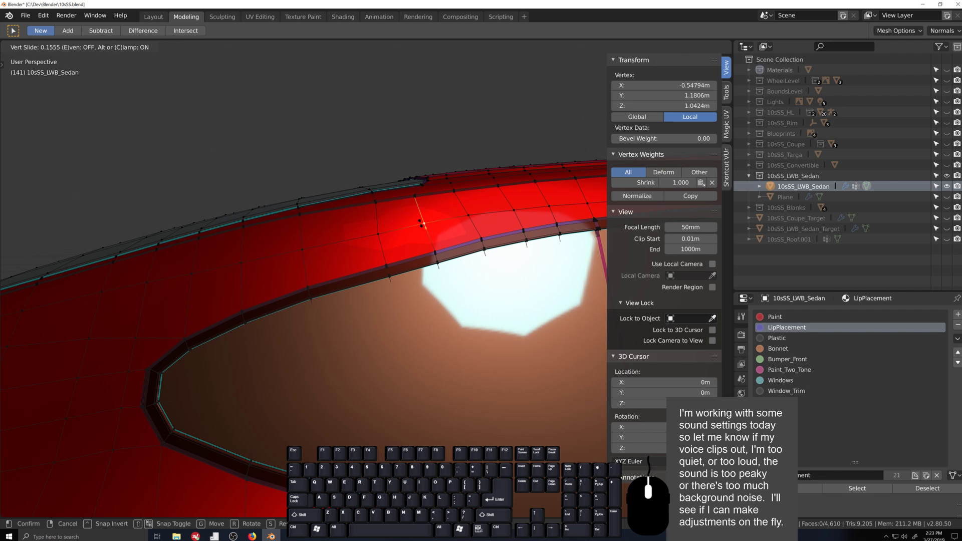
pyautogui.click(422, 224)
# - Raise two neighbouring lip cross-sections on the rear window's upper edge slightly, the front one by 0.00083 m in Z
pyautogui.keyDown('alt'); pyautogui.click(370, 253); pyautogui.keyUp('alt')
pyautogui.moveTo(369, 253); pyautogui.dragTo(390, 271, button='middle')
pyautogui.press('g')
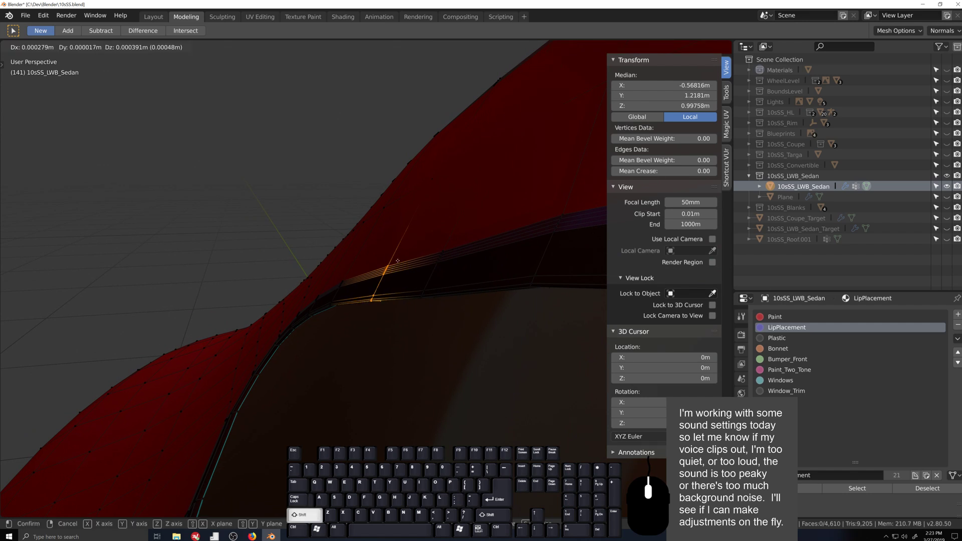
pyautogui.click(399, 254)
pyautogui.press('g')
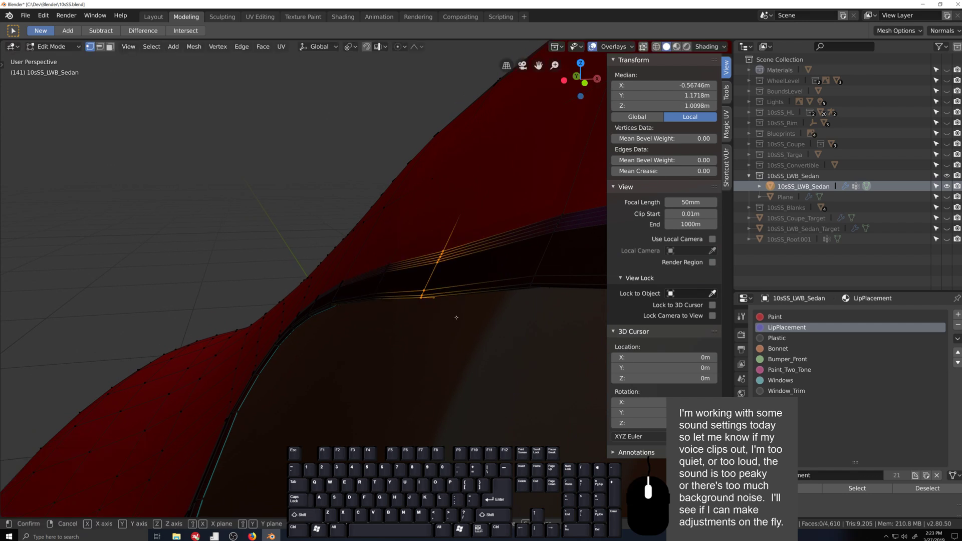
pyautogui.click(460, 316)
# - Select three neighbouring cross-sections of the upper window lip together and raise them by about 0.00066 m
pyautogui.scroll(-4, 401, 373)
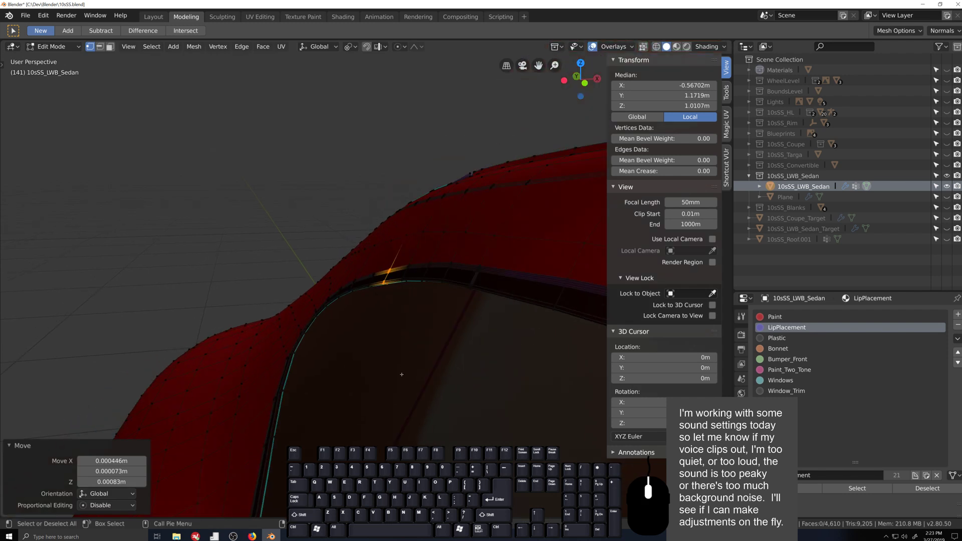
pyautogui.moveTo(400, 373); pyautogui.dragTo(483, 397, button='middle')
pyautogui.press('`')
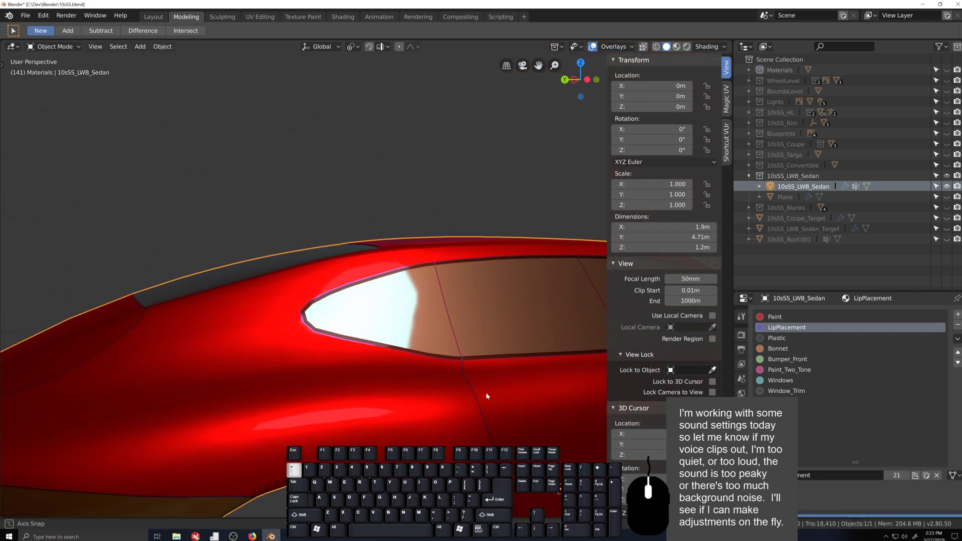
pyautogui.press('`')
pyautogui.scroll(5, 483, 396)
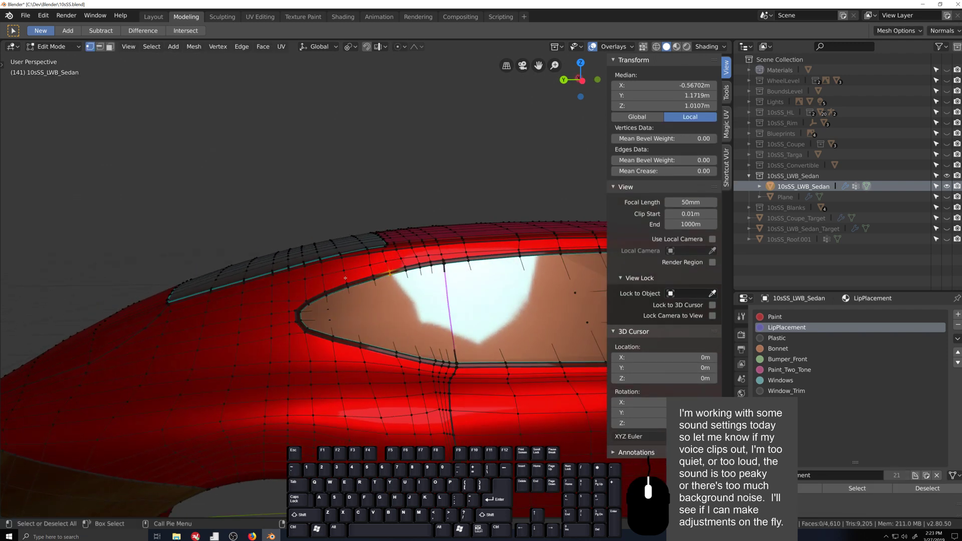
pyautogui.moveTo(482, 395); pyautogui.dragTo(315, 288, button='middle')
pyautogui.keyDown('shift'); pyautogui.moveTo(314, 288); pyautogui.dragTo(408, 312); pyautogui.keyUp('shift')
pyautogui.moveTo(408, 312); pyautogui.dragTo(375, 316, button='middle')
pyautogui.press('g')
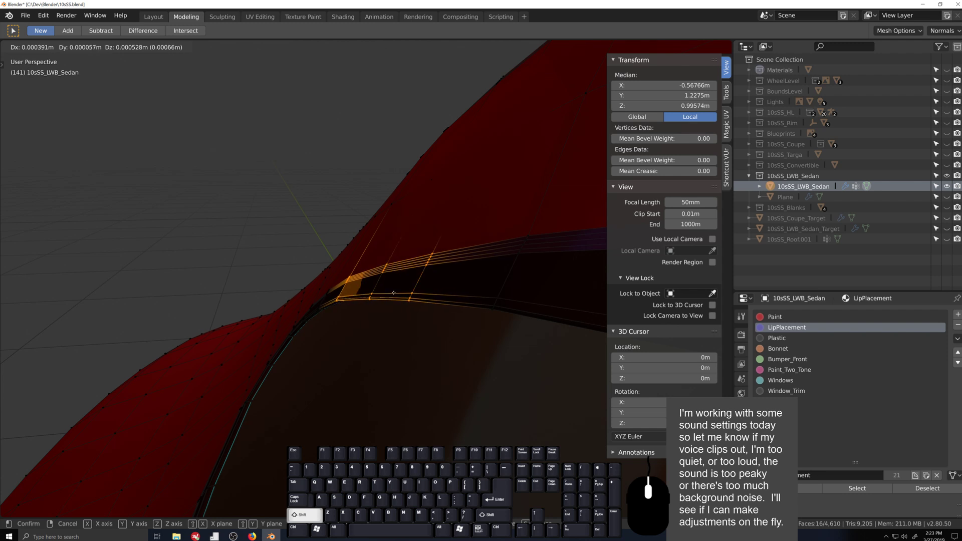
pyautogui.click(394, 292)
# - Check the upper lip in Object Mode and raise only the middle of the three cross-sections by about 0.0003 m
pyautogui.press('Tab')
pyautogui.moveTo(393, 293); pyautogui.dragTo(419, 376, button='middle')
pyautogui.scroll(2, 419, 377)
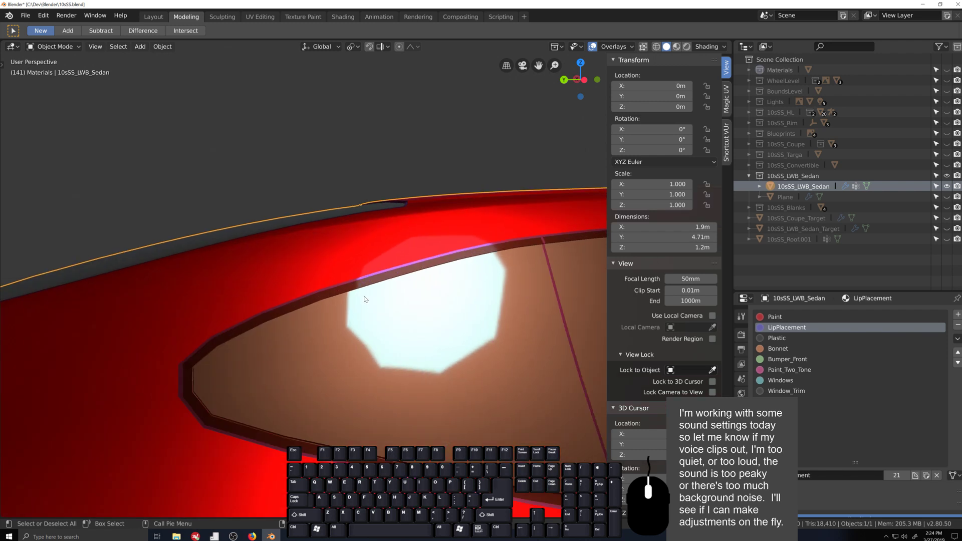
pyautogui.press('Tab')
pyautogui.moveTo(370, 285); pyautogui.dragTo(365, 283, button='middle')
pyautogui.moveTo(372, 263); pyautogui.dragTo(397, 293)
pyautogui.press('`')
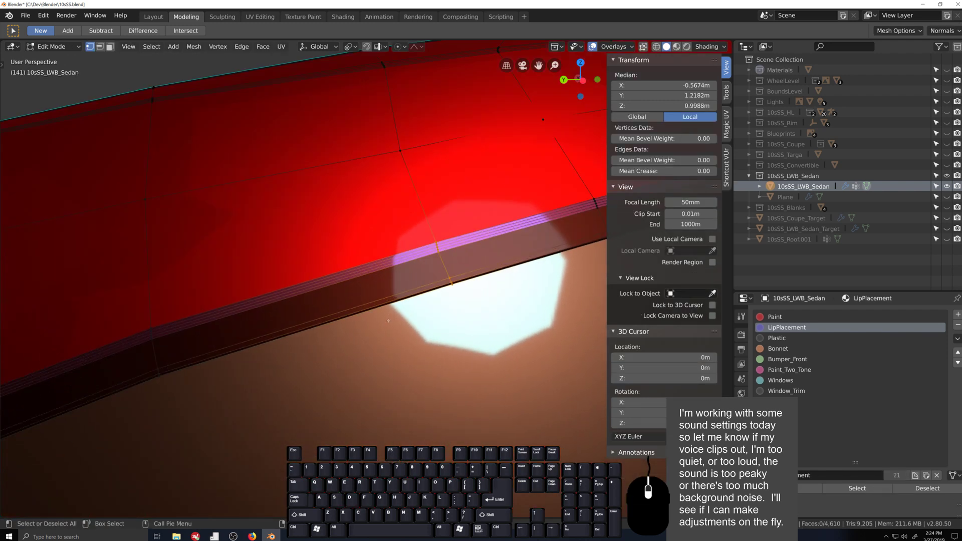
pyautogui.moveTo(414, 332); pyautogui.dragTo(377, 317, button='middle')
pyautogui.press('g')
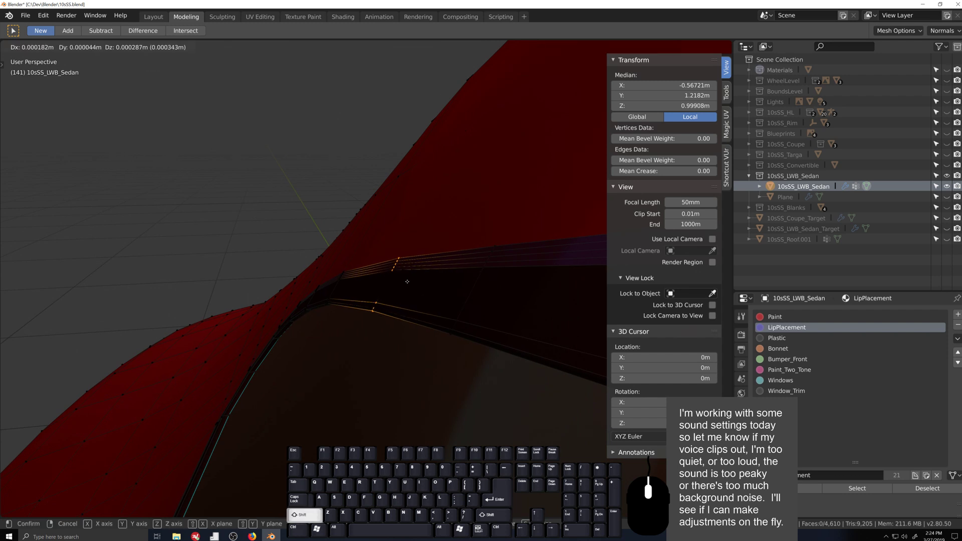
pyautogui.click(408, 281)
# - Examine the sedan body from several sides in Object Mode and view the Porsche Panamera side-profile reference photo in Firefox
pyautogui.scroll(-6, 351, 345)
pyautogui.press('Tab')
pyautogui.moveTo(322, 389); pyautogui.dragTo(405, 382, button='middle')
pyautogui.scroll(-3, 406, 382)
pyautogui.scroll(-4, 425, 420)
pyautogui.moveTo(425, 419); pyautogui.dragTo(385, 388, button='middle')
pyautogui.scroll(3, 389, 403)
pyautogui.scroll(-5, 436, 406)
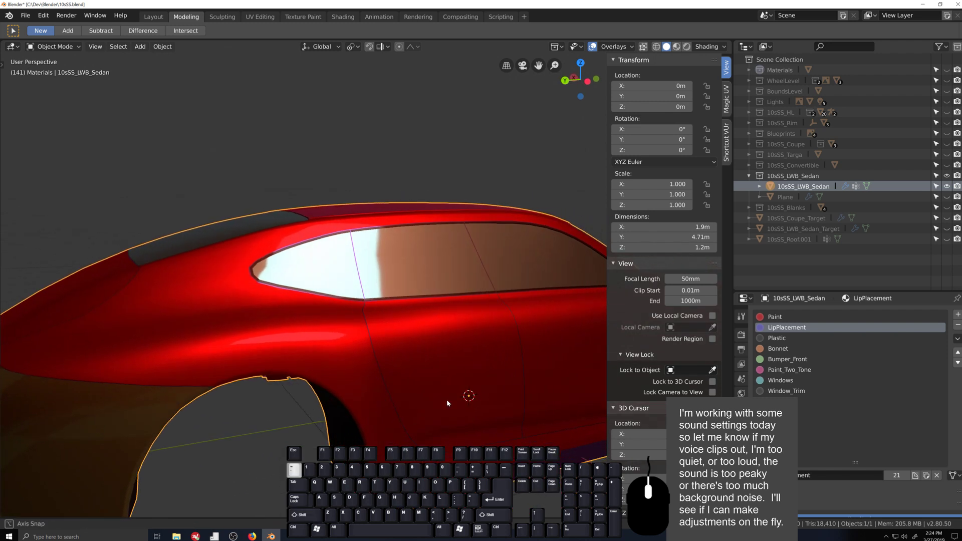
pyautogui.moveTo(450, 404); pyautogui.dragTo(416, 424, button='middle')
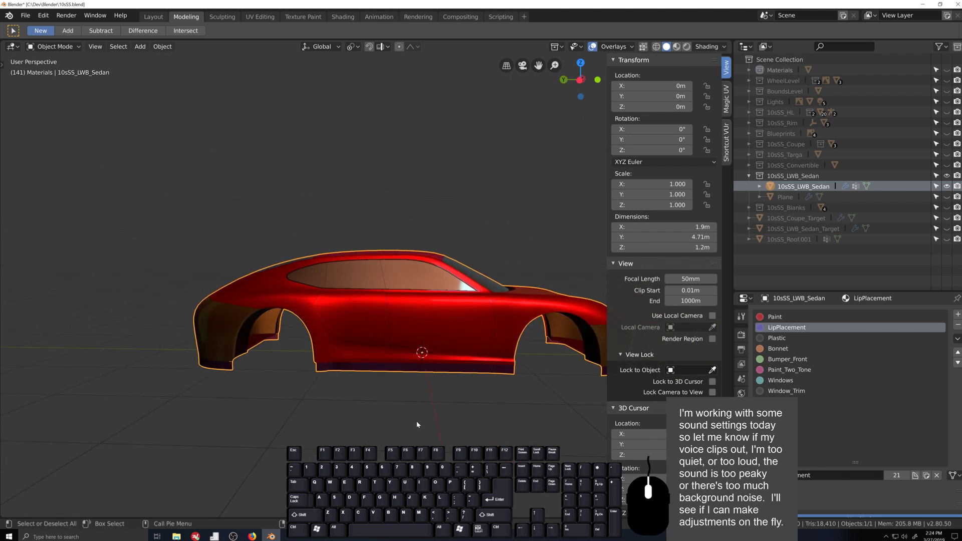
pyautogui.moveTo(422, 383)
pyautogui.mouseDown(button='middle')
pyautogui.moveTo(444, 397)
pyautogui.moveTo(441, 388)
pyautogui.moveTo(372, 381)
pyautogui.moveTo(380, 407)
pyautogui.moveTo(428, 409)
pyautogui.moveTo(419, 382)
pyautogui.moveTo(406, 391)
pyautogui.mouseUp(button='middle')
pyautogui.moveTo(332, 377); pyautogui.dragTo(389, 365, button='middle')
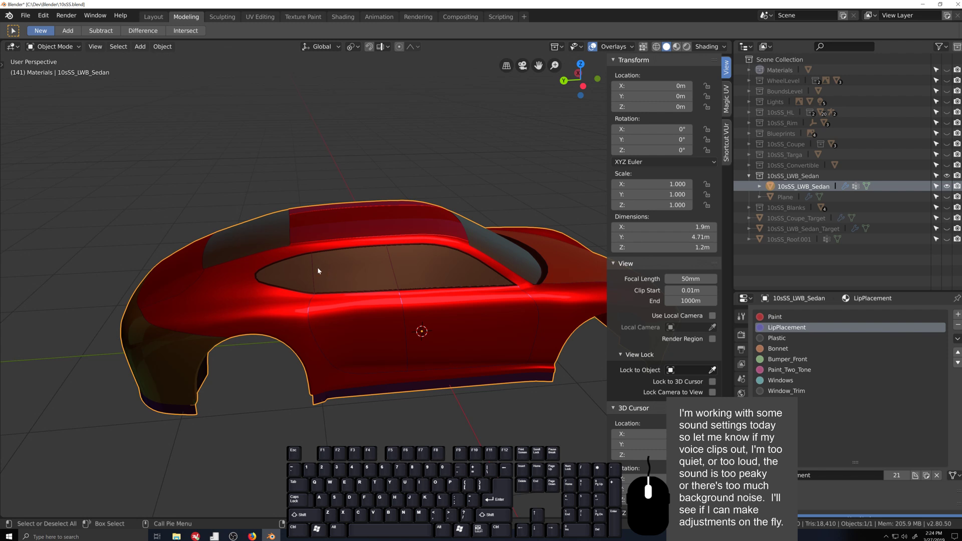
pyautogui.click(252, 536)
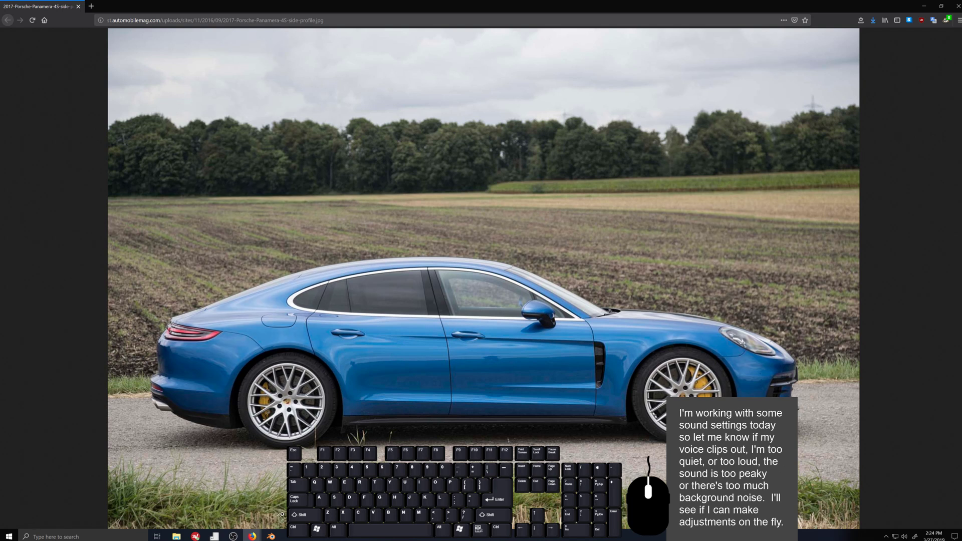
pyautogui.click(925, 5)
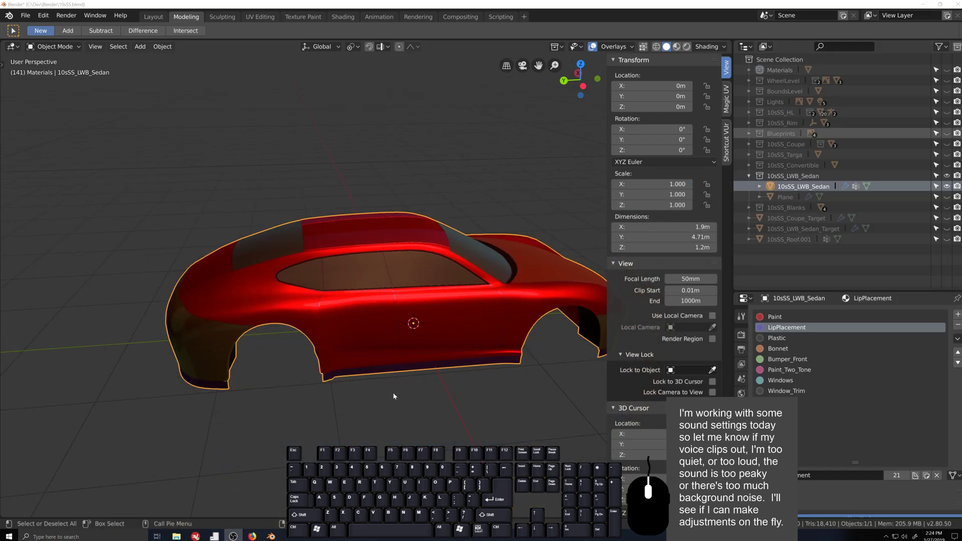
# - Examine the sedan's side windows, rear quarter and door from several angles, in both Object Mode and Edit Mode
pyautogui.click(434, 410)
pyautogui.moveTo(434, 410); pyautogui.dragTo(418, 424, button='middle')
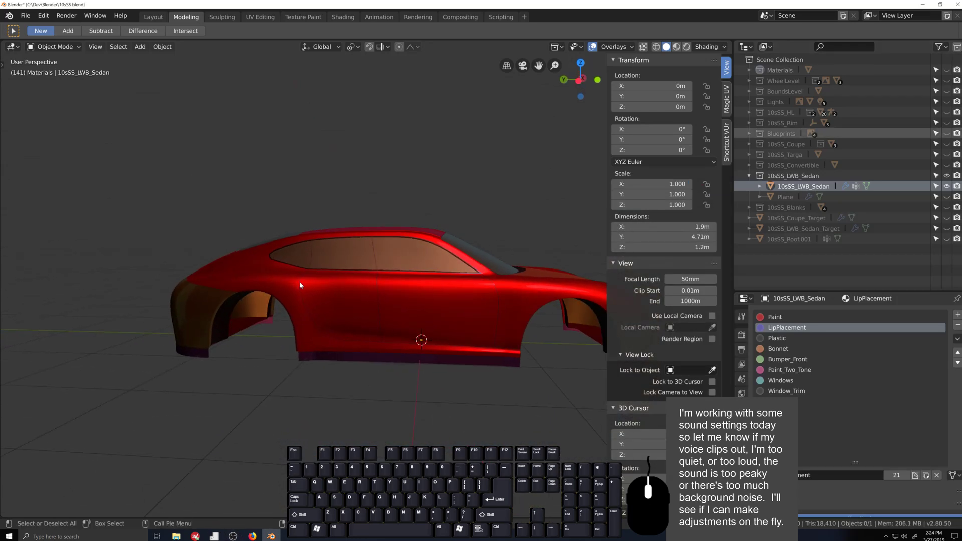
pyautogui.moveTo(358, 356); pyautogui.dragTo(379, 347, button='middle')
pyautogui.scroll(3, 378, 376)
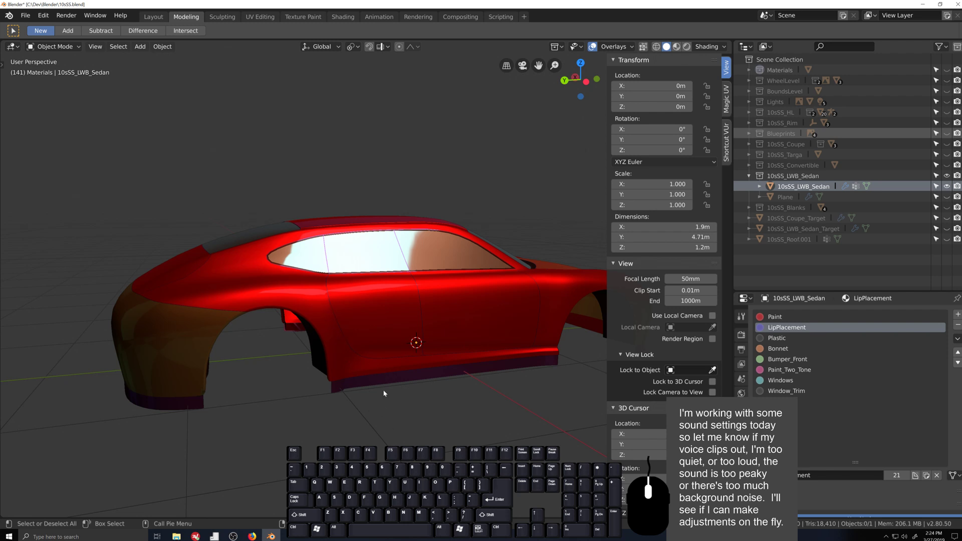
pyautogui.moveTo(384, 393); pyautogui.dragTo(423, 419, button='middle')
pyautogui.scroll(2, 426, 383)
pyautogui.scroll(-2, 425, 379)
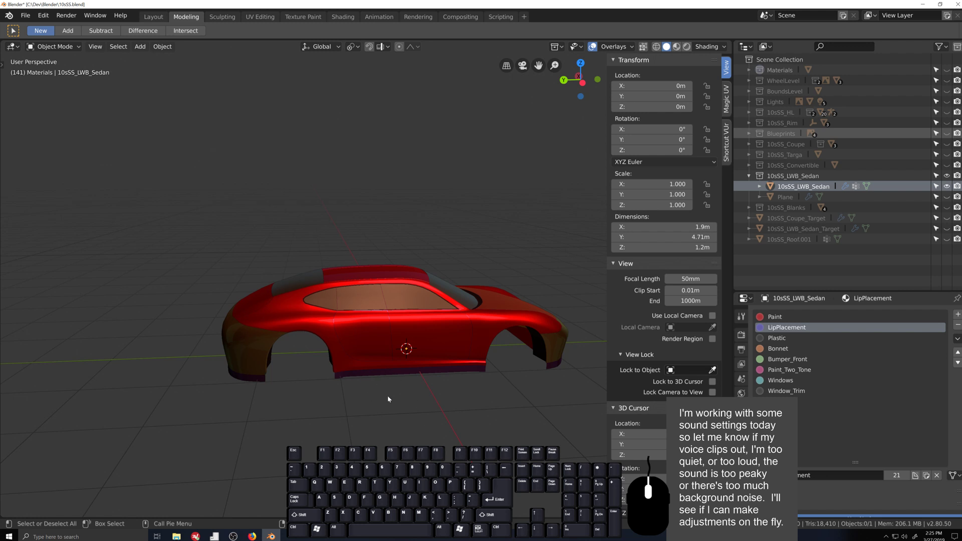
pyautogui.scroll(3, 387, 395)
pyautogui.scroll(-5, 387, 396)
pyautogui.moveTo(386, 395); pyautogui.dragTo(383, 419, button='middle')
pyautogui.scroll(3, 392, 395)
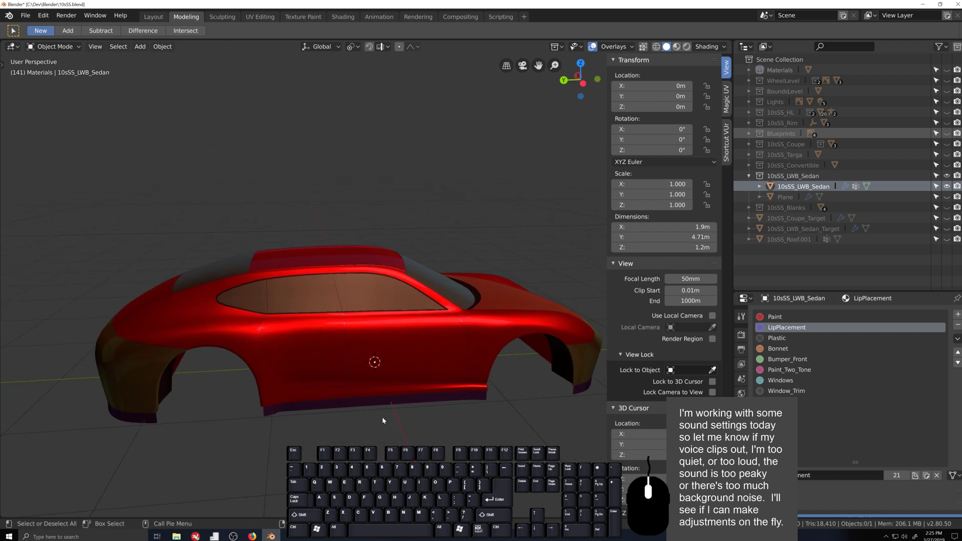
pyautogui.scroll(-2, 382, 420)
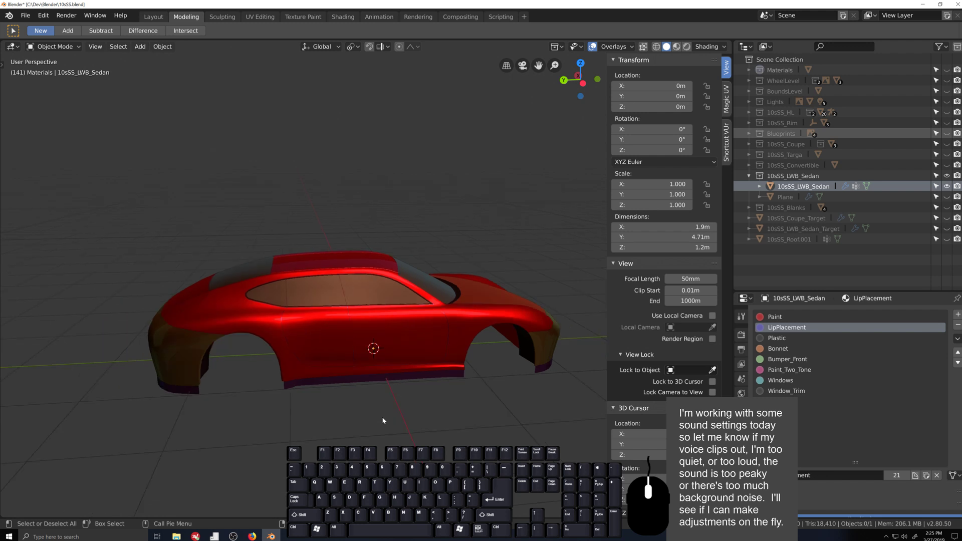
pyautogui.moveTo(383, 420); pyautogui.dragTo(430, 407, button='middle')
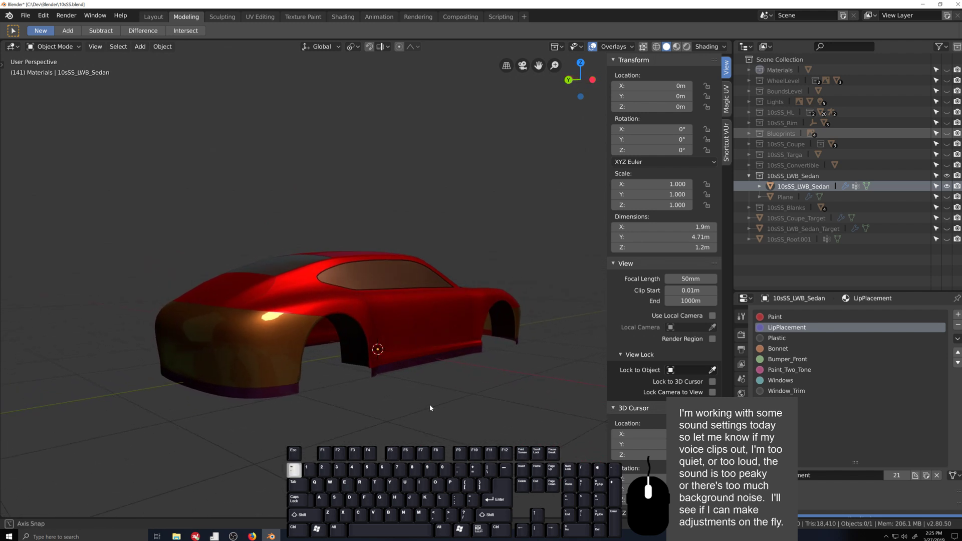
pyautogui.scroll(6, 423, 407)
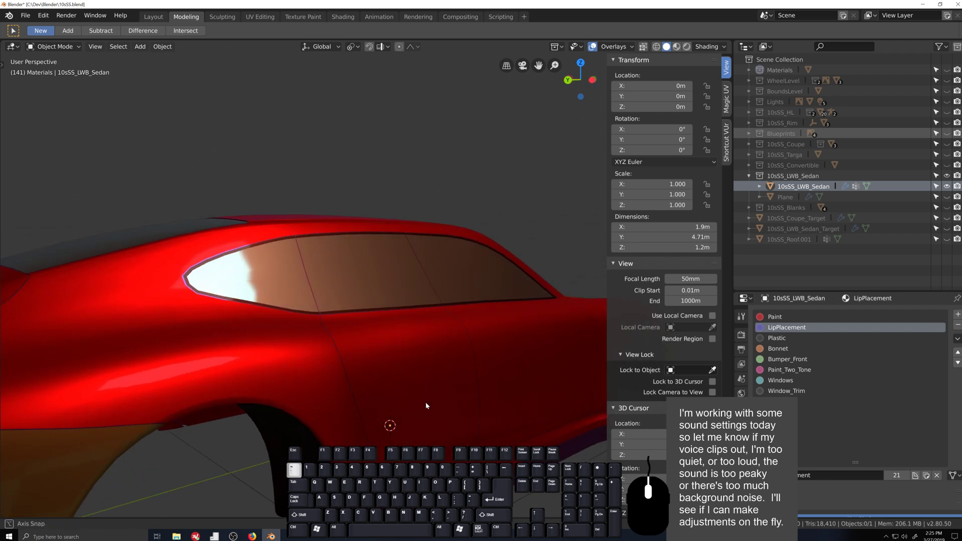
pyautogui.scroll(-4, 425, 403)
pyautogui.moveTo(428, 401); pyautogui.dragTo(443, 428, button='middle')
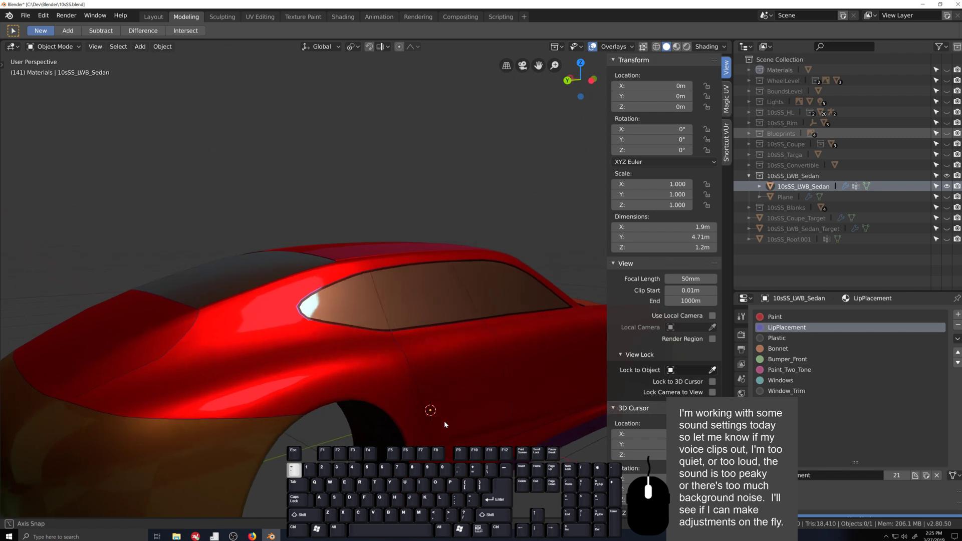
pyautogui.press('Tab')
pyautogui.scroll(3, 362, 364)
pyautogui.keyDown('shift'); pyautogui.moveTo(363, 364); pyautogui.dragTo(394, 360, button='middle'); pyautogui.keyUp('shift')
pyautogui.moveTo(482, 375); pyautogui.dragTo(455, 407, button='middle')
pyautogui.press('Tab')
pyautogui.scroll(3, 503, 388)
pyautogui.press('Tab')
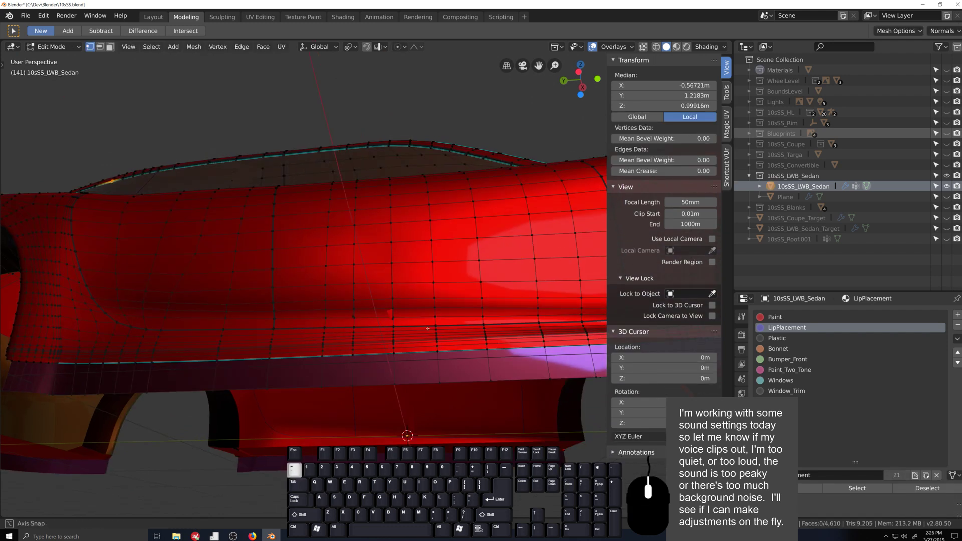
# - Inspect the triangular shading artifact on the lower door, checking individual faces around it in face select mode
pyautogui.moveTo(428, 331); pyautogui.dragTo(270, 374, button='middle')
pyautogui.press('3')
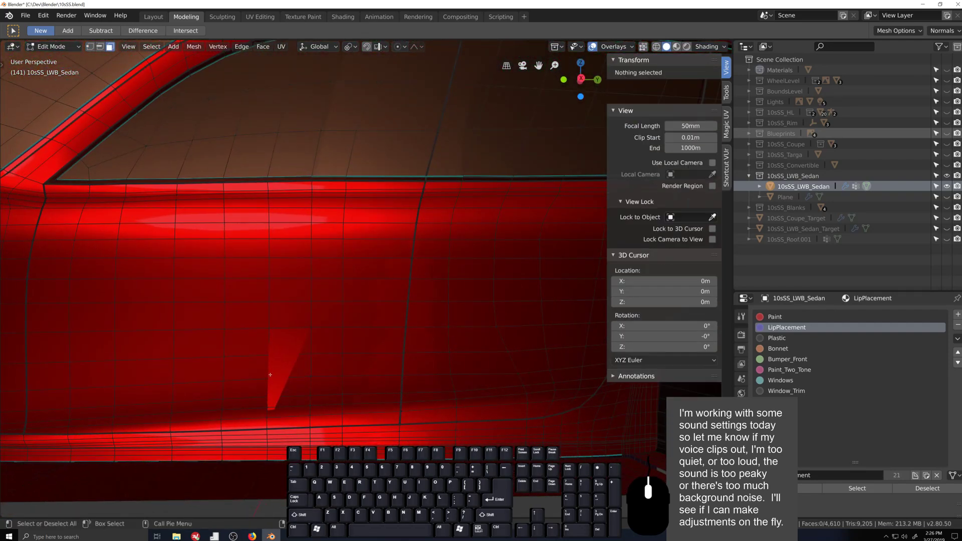
pyautogui.click(275, 371)
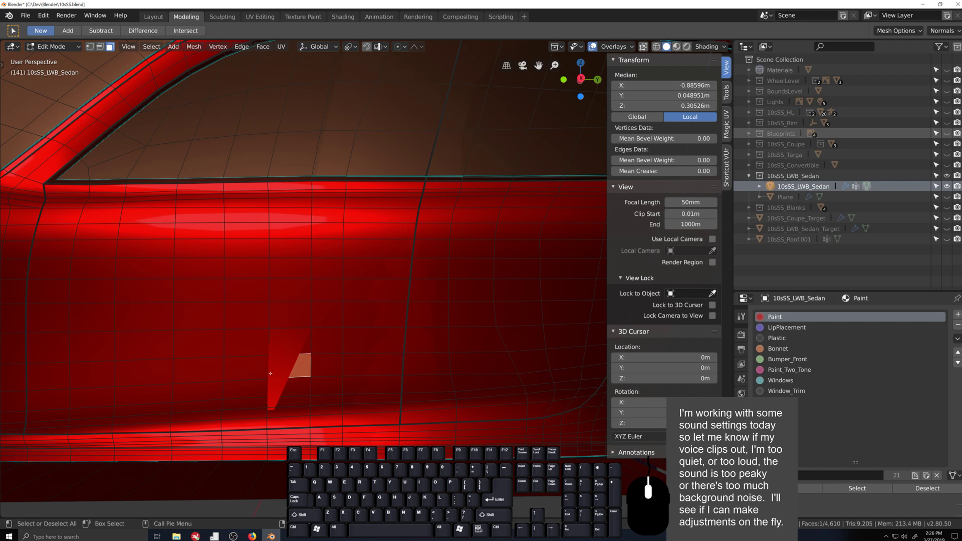
pyautogui.moveTo(274, 412); pyautogui.dragTo(414, 410, button='middle')
pyautogui.click(371, 292)
pyautogui.click(371, 281)
pyautogui.click(373, 306)
pyautogui.click(376, 376)
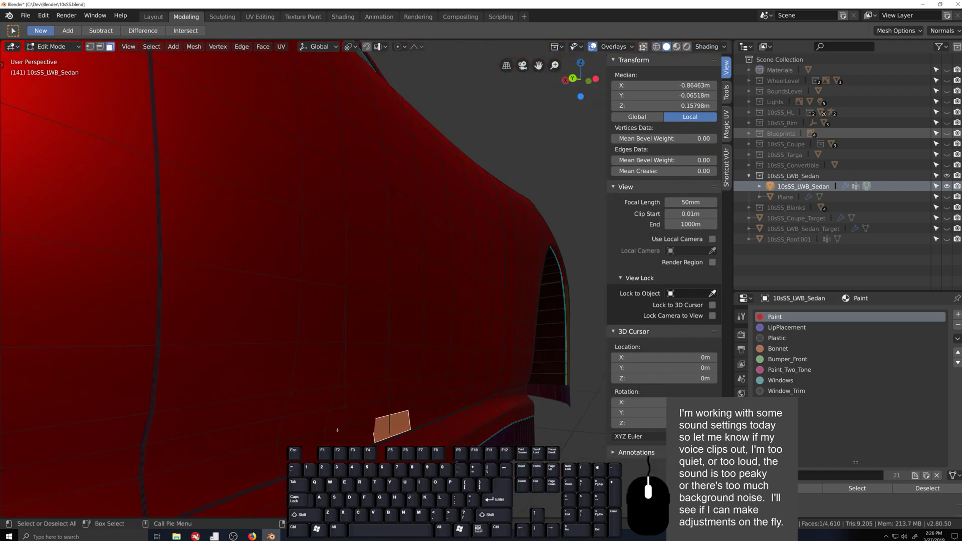
pyautogui.moveTo(372, 402)
pyautogui.mouseDown(button='middle')
pyautogui.moveTo(312, 404)
pyautogui.moveTo(359, 402)
pyautogui.mouseUp(button='middle')
# - Delete the vertical edge at the door's shading artifact with its two adjoining faces, and the long loose edge overlapping it
pyautogui.keyDown('shift'); pyautogui.click(301, 394); pyautogui.keyUp('shift')
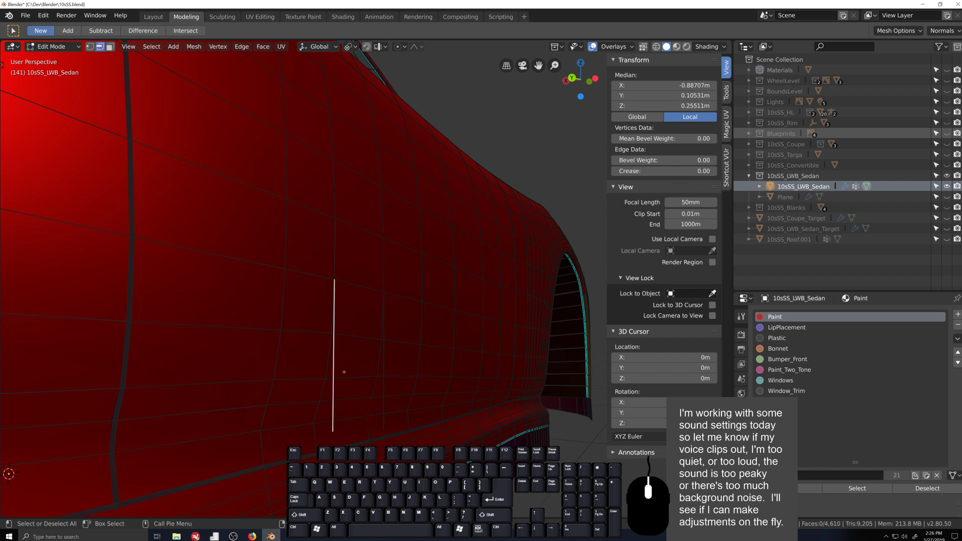
pyautogui.press('x')
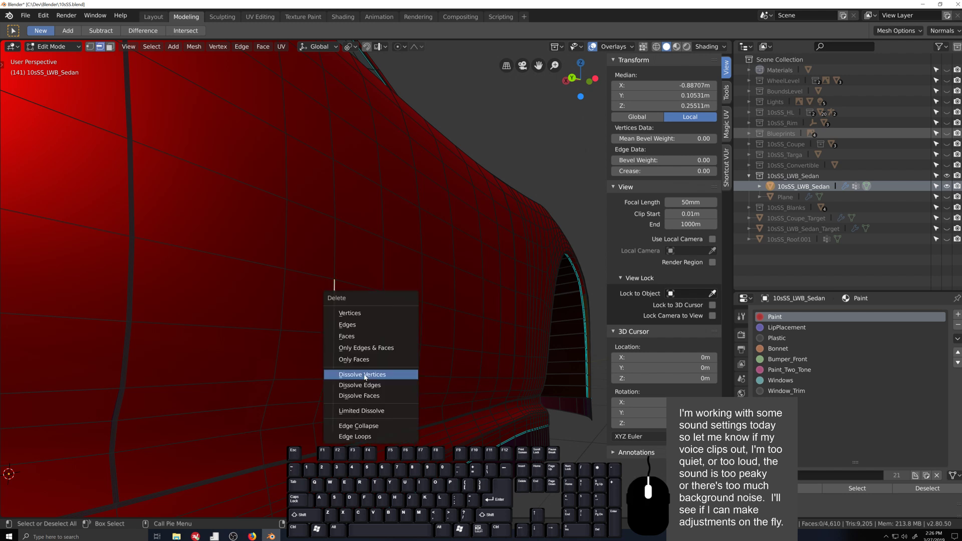
pyautogui.click(361, 331)
pyautogui.moveTo(362, 331); pyautogui.dragTo(386, 350, button='middle')
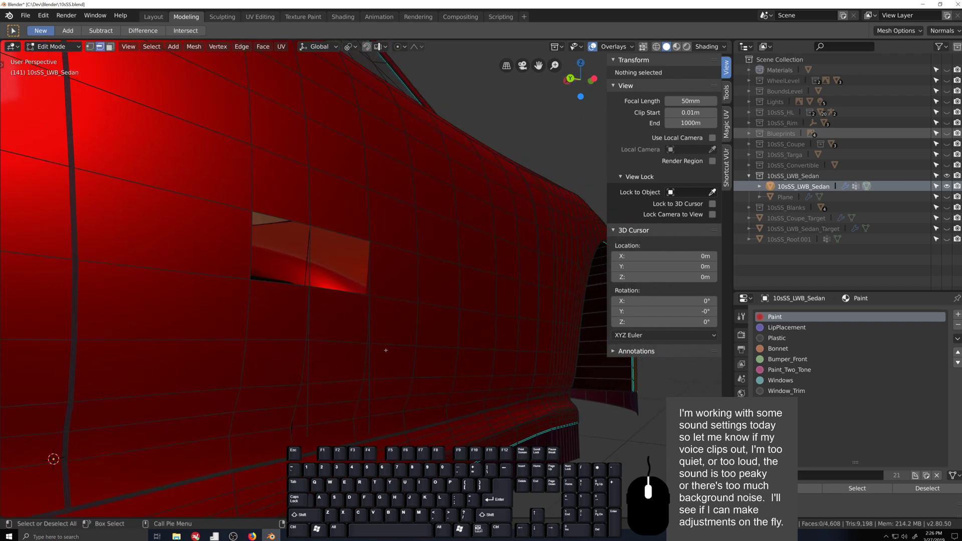
pyautogui.keyDown('alt'); pyautogui.click(306, 273); pyautogui.keyUp('alt')
pyautogui.press('x')
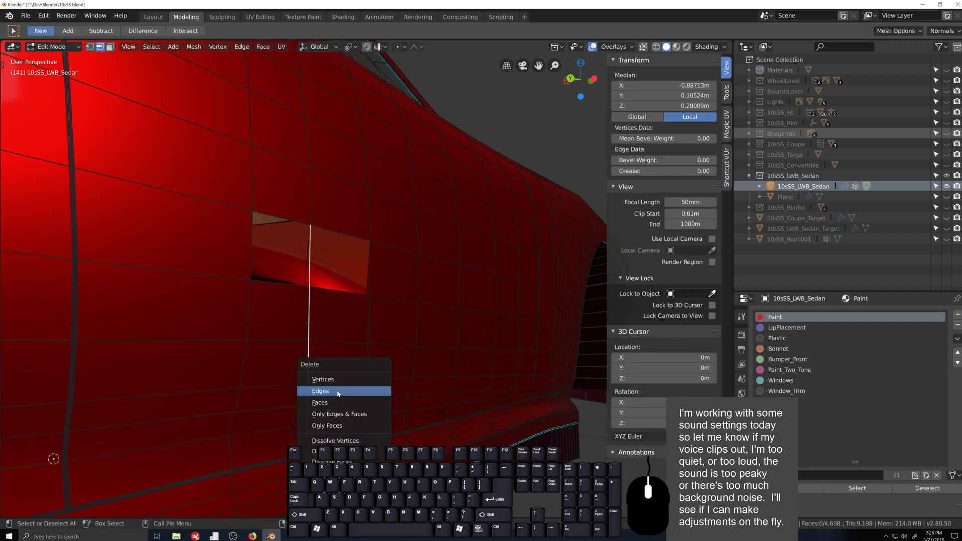
pyautogui.click(337, 397)
pyautogui.moveTo(337, 397); pyautogui.dragTo(342, 390, button='middle')
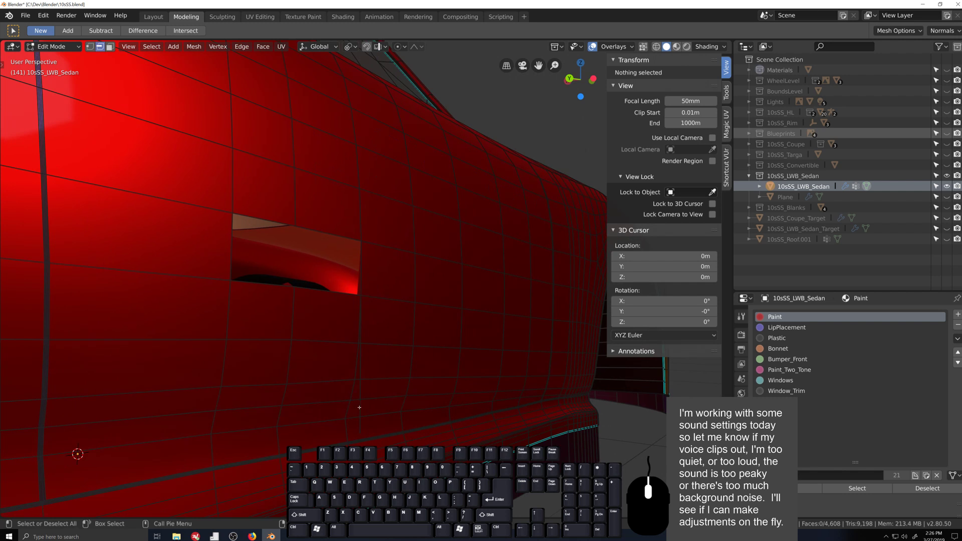
# - Delete the neighbouring vertical edge farther forward on the door and the long loose edge overlapping it
pyautogui.keyDown('alt'); pyautogui.click(359, 407); pyautogui.keyUp('alt')
pyautogui.press('x')
pyautogui.click(362, 411)
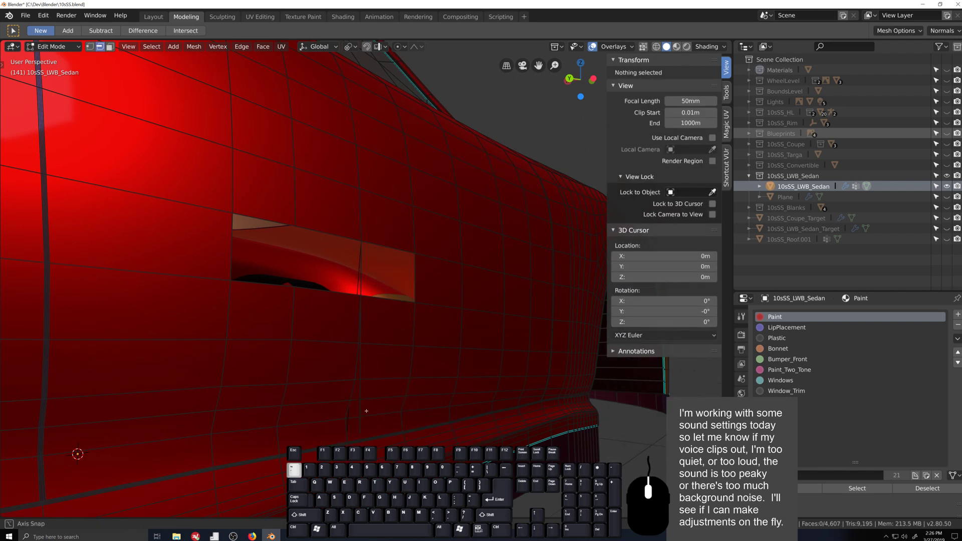
pyautogui.moveTo(362, 412); pyautogui.dragTo(370, 409, button='middle')
pyautogui.keyDown('alt'); pyautogui.click(374, 393); pyautogui.keyUp('alt')
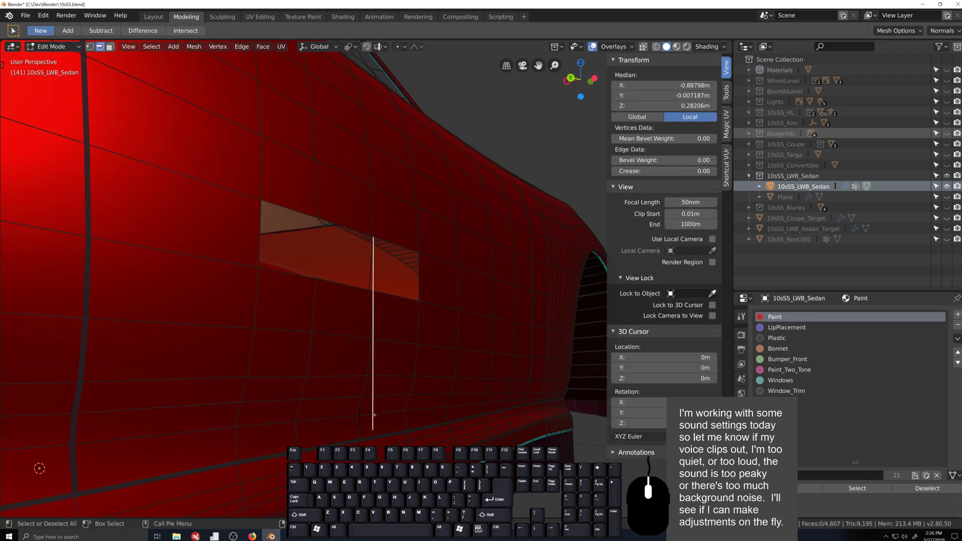
pyautogui.press('x')
pyautogui.click(374, 415)
pyautogui.press('x')
pyautogui.click(370, 397)
pyautogui.moveTo(371, 397)
pyautogui.mouseDown(button='middle')
pyautogui.moveTo(423, 398)
pyautogui.moveTo(363, 397)
pyautogui.mouseUp(button='middle')
pyautogui.keyDown('shift'); pyautogui.moveTo(246, 348); pyautogui.dragTo(290, 380, button='middle'); pyautogui.keyUp('shift')
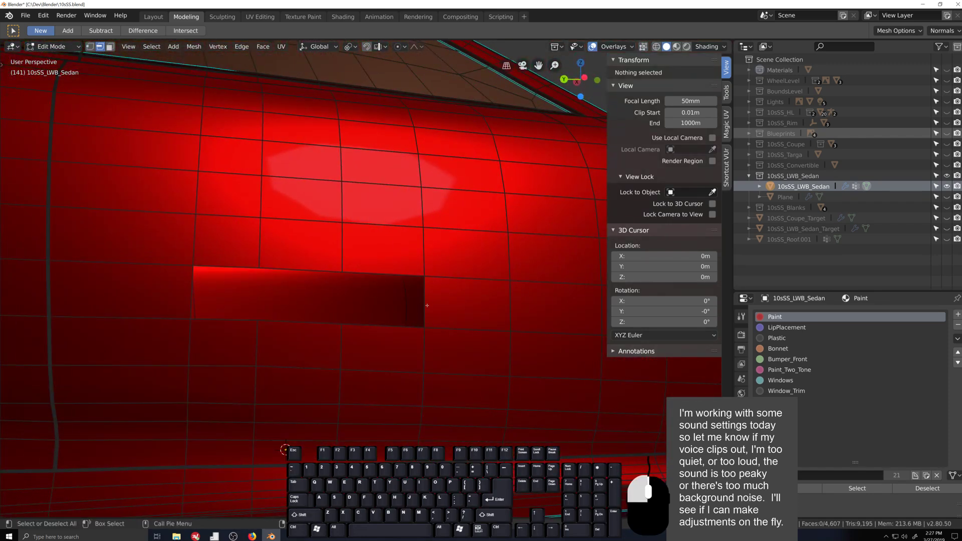
# - Fill the three-face hole in the door with new faces
pyautogui.click(427, 305)
pyautogui.press('f')
pyautogui.scroll(-8, 427, 306)
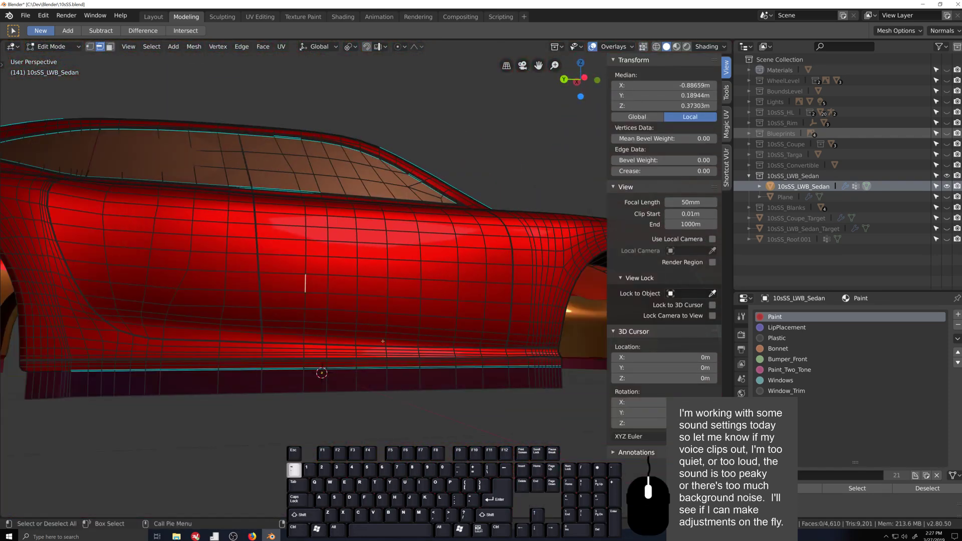
# - Examine the repaired door, and the body's underside and interior from below, in Object Mode
pyautogui.press('Tab')
pyautogui.moveTo(379, 356)
pyautogui.mouseDown(button='middle')
pyautogui.moveTo(392, 347)
pyautogui.moveTo(380, 337)
pyautogui.mouseUp(button='middle')
pyautogui.moveTo(402, 374); pyautogui.dragTo(367, 339, button='middle')
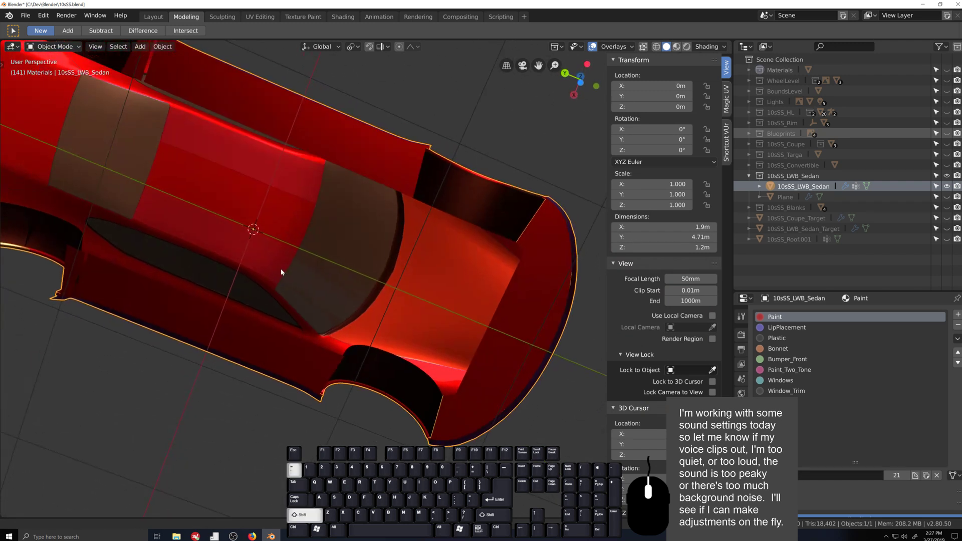
pyautogui.keyDown('shift'); pyautogui.moveTo(254, 213); pyautogui.dragTo(377, 375, button='middle'); pyautogui.keyUp('shift')
pyautogui.scroll(1, 378, 310)
pyautogui.moveTo(429, 264); pyautogui.dragTo(328, 333, button='middle')
pyautogui.scroll(-3, 467, 322)
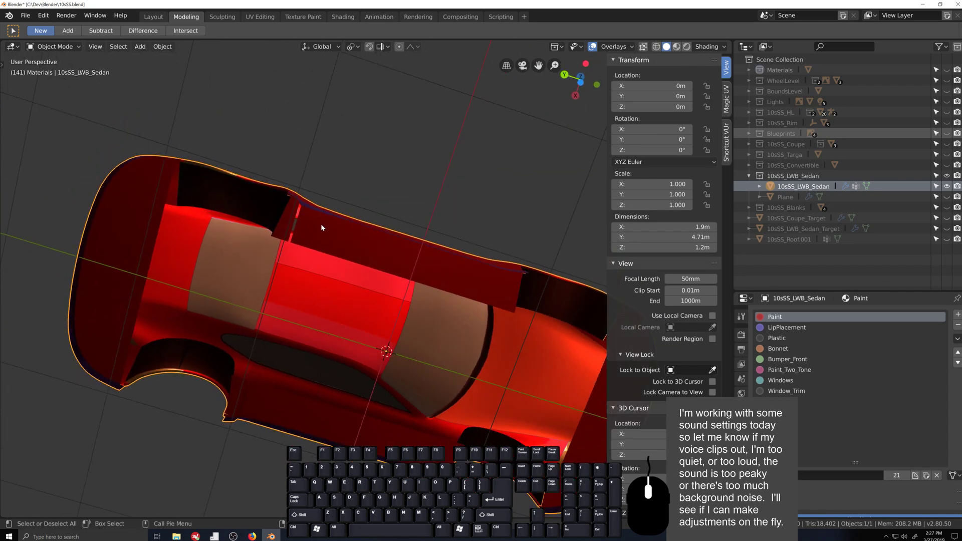
pyautogui.moveTo(378, 254); pyautogui.dragTo(427, 290, button='middle')
# - Select all linked geometry of the inner panel beneath the side sill in Edit Mode
pyautogui.press('Tab')
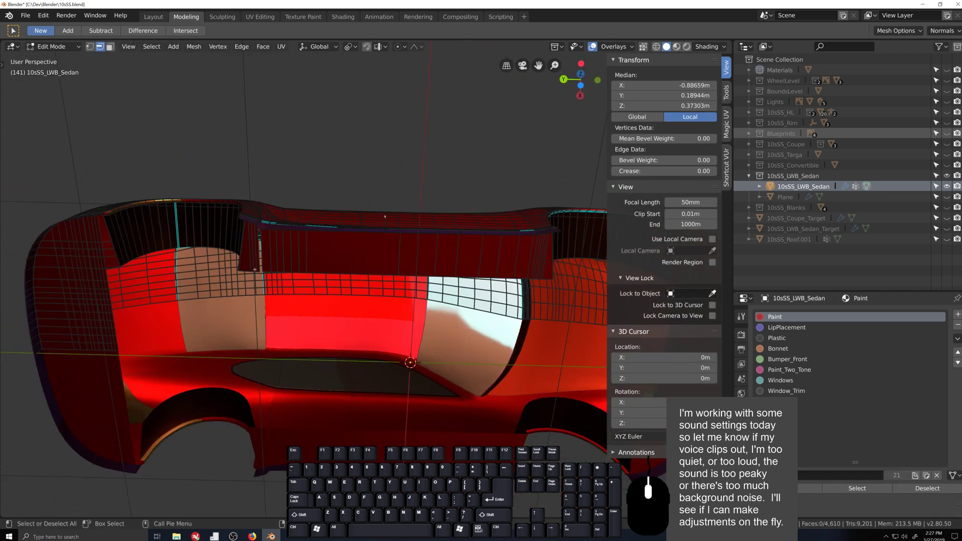
pyautogui.press('l')
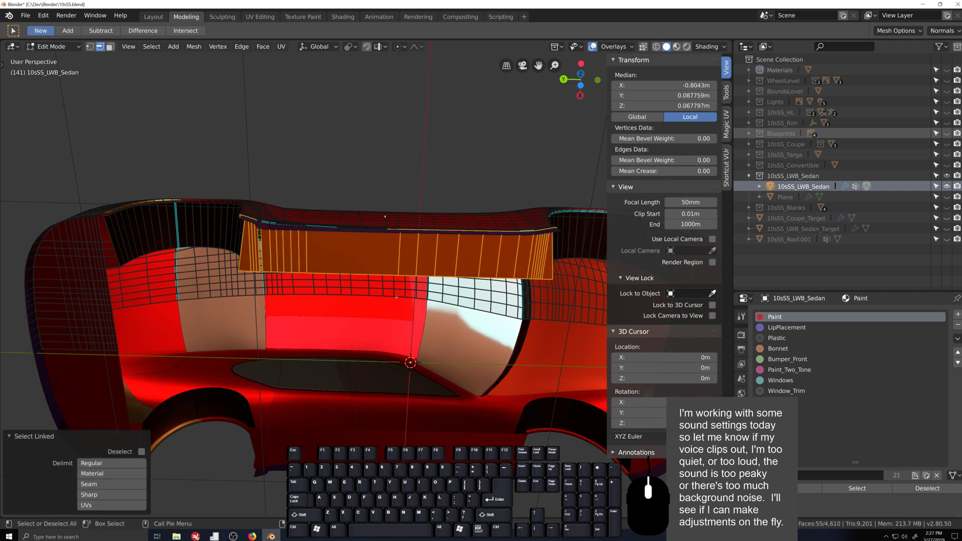
pyautogui.moveTo(397, 297); pyautogui.dragTo(416, 356, button='middle')
# - Try deleting the whole selected inner sill panel, and undo that deletion
pyautogui.press('x')
pyautogui.click(436, 285)
pyautogui.scroll(4, 415, 356)
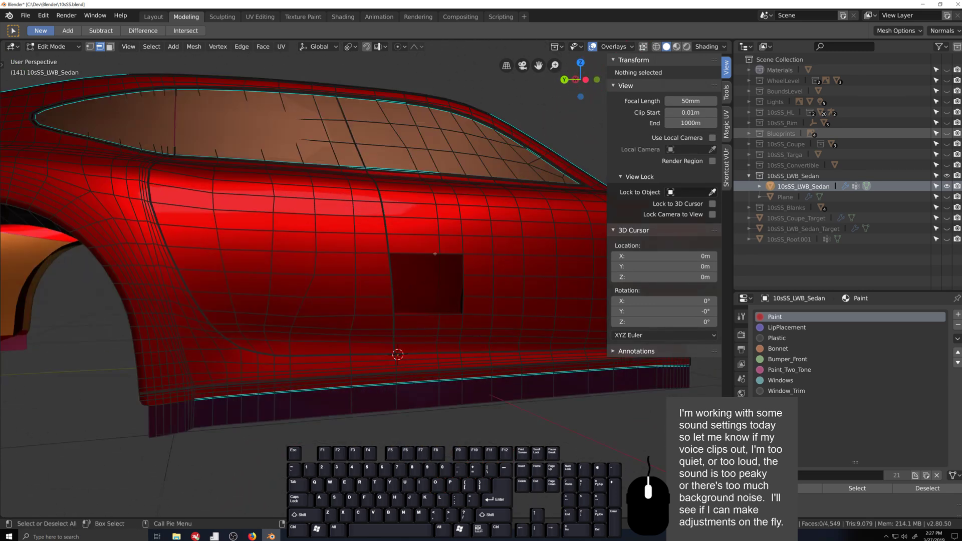
pyautogui.moveTo(435, 254); pyautogui.dragTo(423, 184, button='middle')
pyautogui.hotkey('ctrl', 'z')
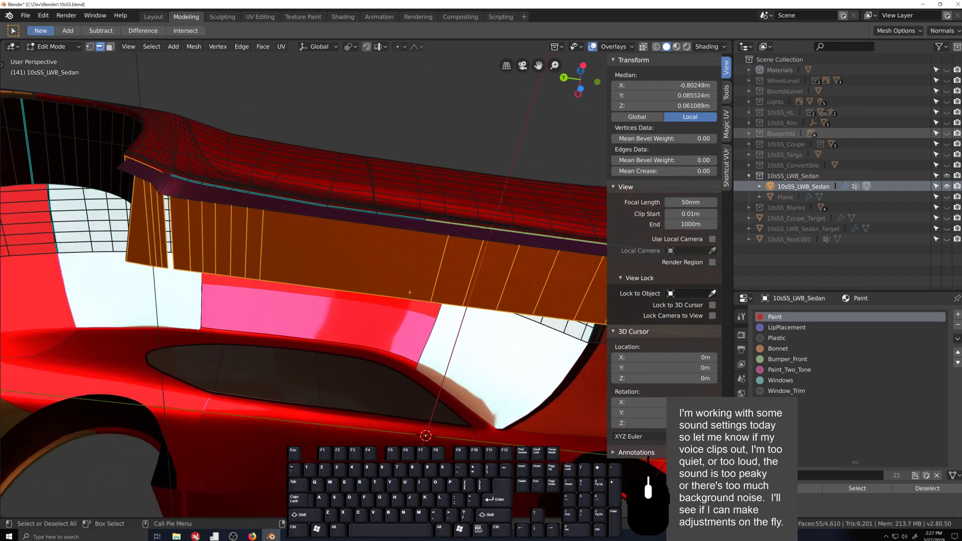
# - Delete just the faces of the selected inner sill panel
pyautogui.press('x')
pyautogui.click(410, 293)
pyautogui.moveTo(410, 293); pyautogui.dragTo(357, 341, button='middle')
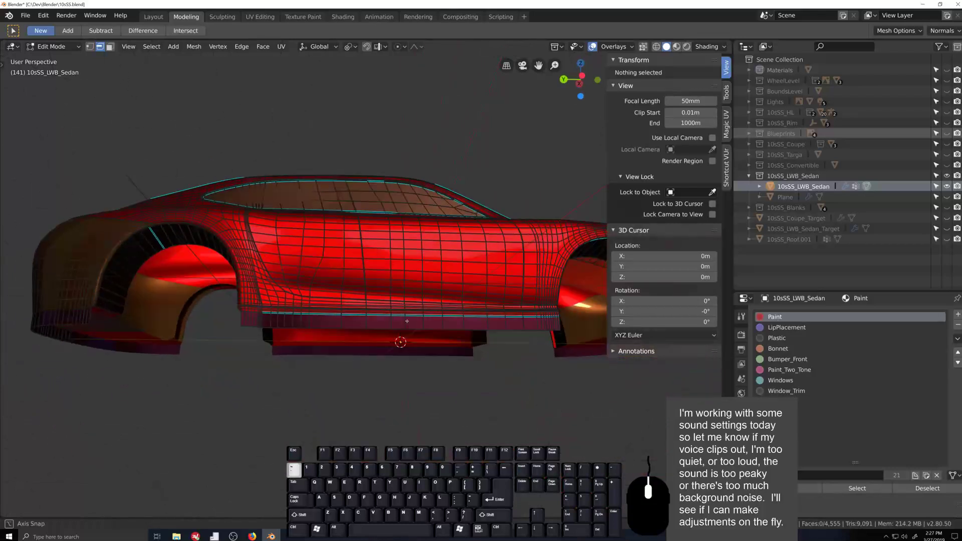
# - Select the vertex loop along the full length of the side sill's lower body edge, including its end vertices at the wheel arches
pyautogui.press('1')
pyautogui.scroll(2, 357, 341)
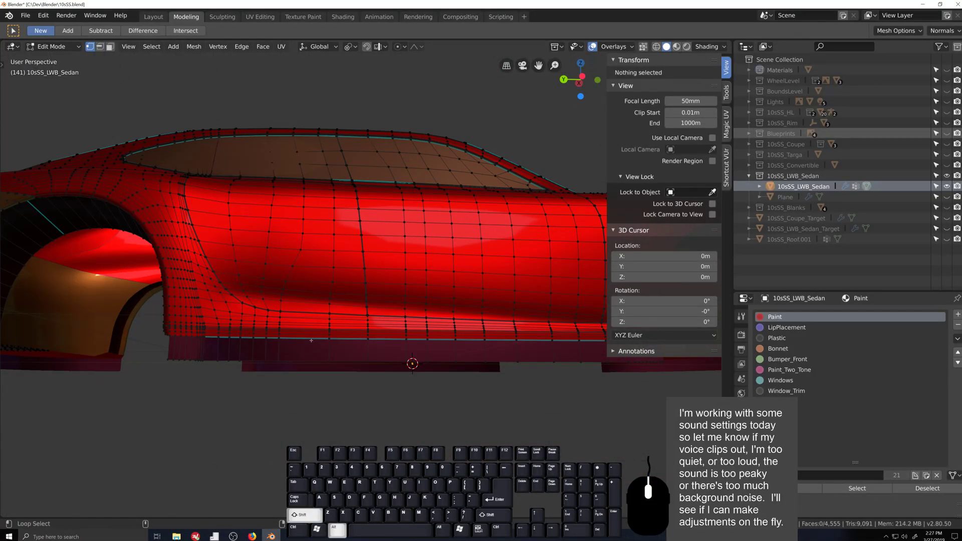
pyautogui.keyDown('alt'); pyautogui.click(311, 340); pyautogui.keyUp('alt')
pyautogui.moveTo(311, 340); pyautogui.dragTo(447, 383, button='middle')
pyautogui.keyDown('alt'); pyautogui.keyDown('shift'); pyautogui.click(291, 325); pyautogui.keyUp('shift'); pyautogui.keyUp('alt')
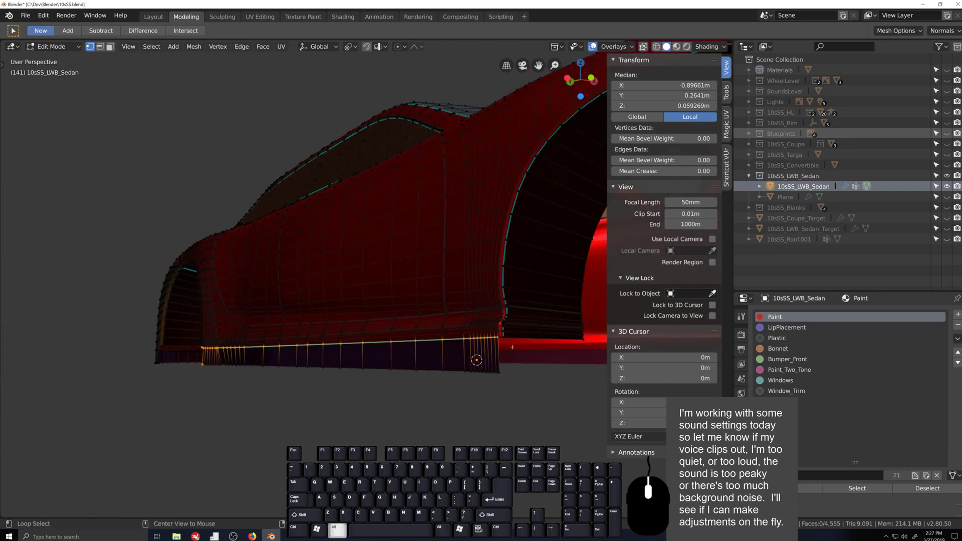
pyautogui.moveTo(287, 401); pyautogui.dragTo(210, 381, button='middle')
pyautogui.keyDown('shift'); pyautogui.click(180, 366); pyautogui.keyUp('shift')
pyautogui.scroll(-3, 210, 366)
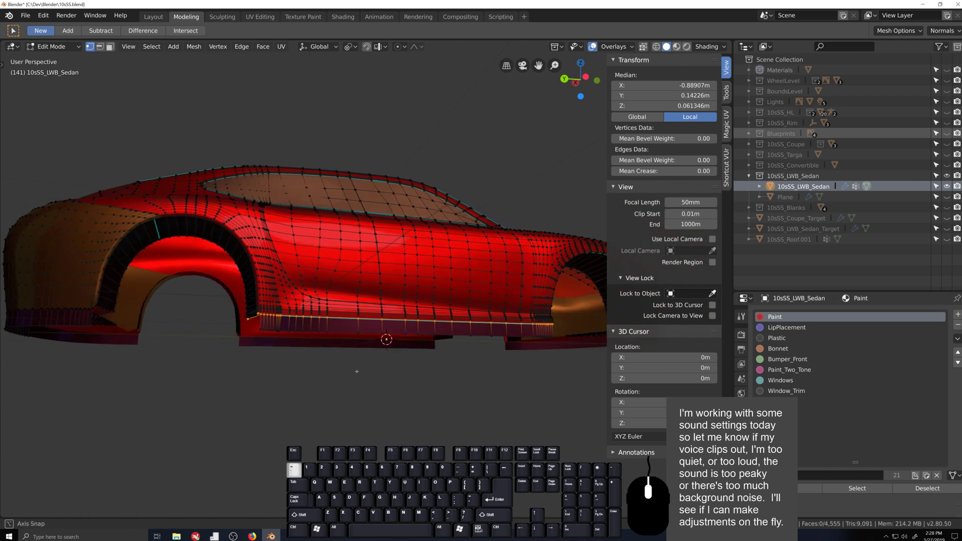
pyautogui.moveTo(356, 369); pyautogui.dragTo(334, 384, button='middle')
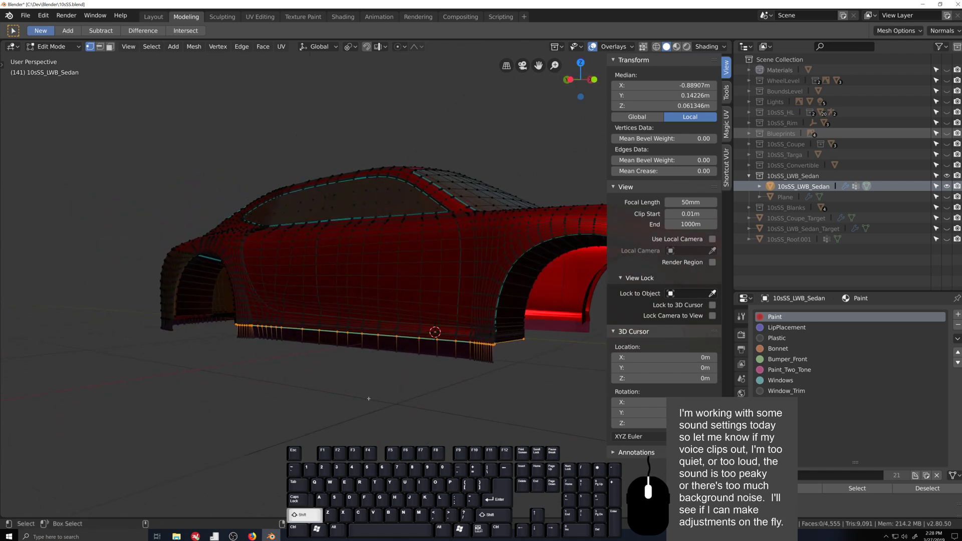
# - Duplicate the selected sill edge loop in place and separate the copy into its own object
pyautogui.press('g')
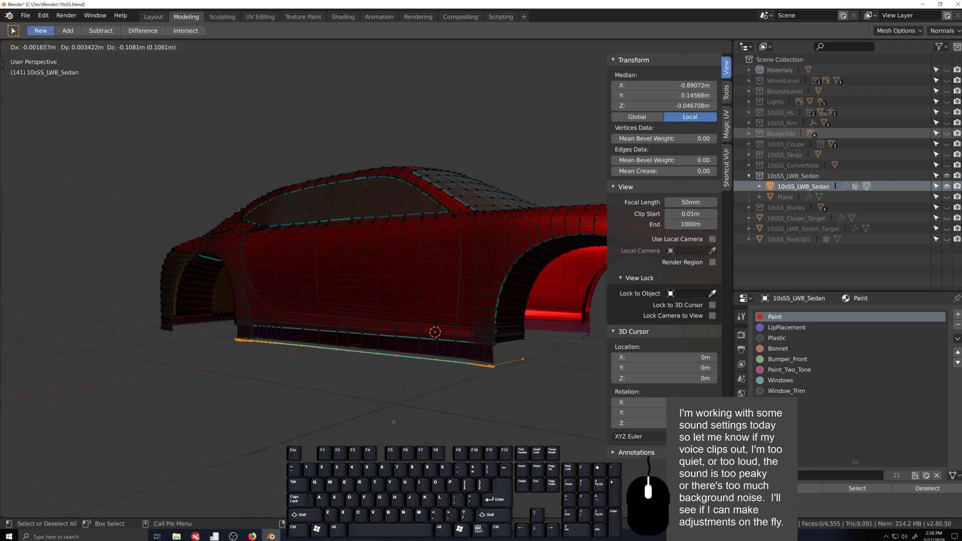
pyautogui.press('Escape')
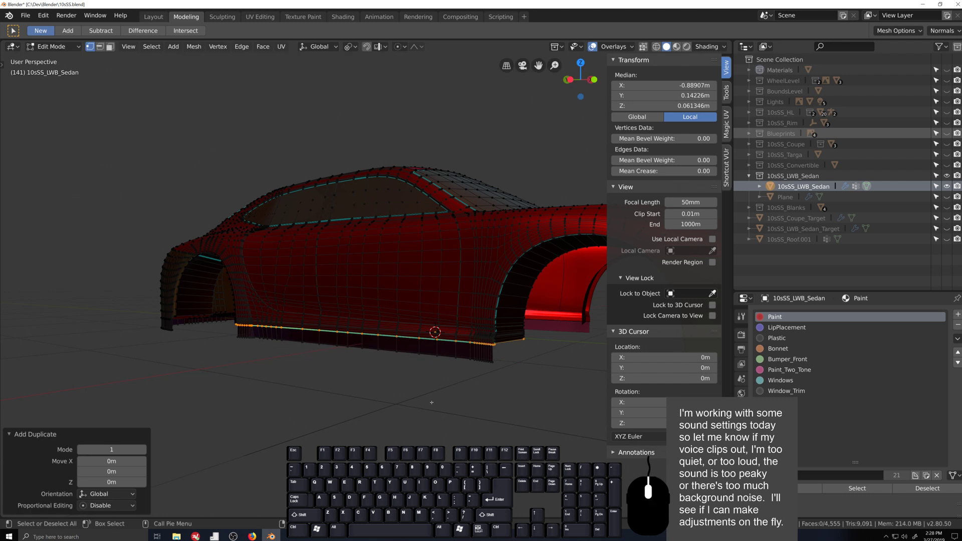
pyautogui.press('p')
pyautogui.click(433, 404)
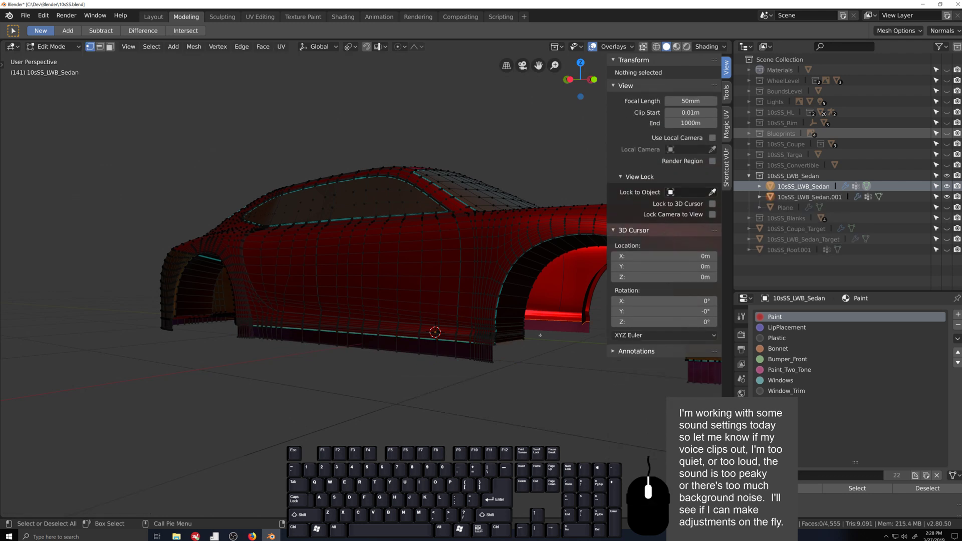
# - Hide the main sedan body and open the separated sill edge loop for mesh editing in top view
pyautogui.click(946, 186)
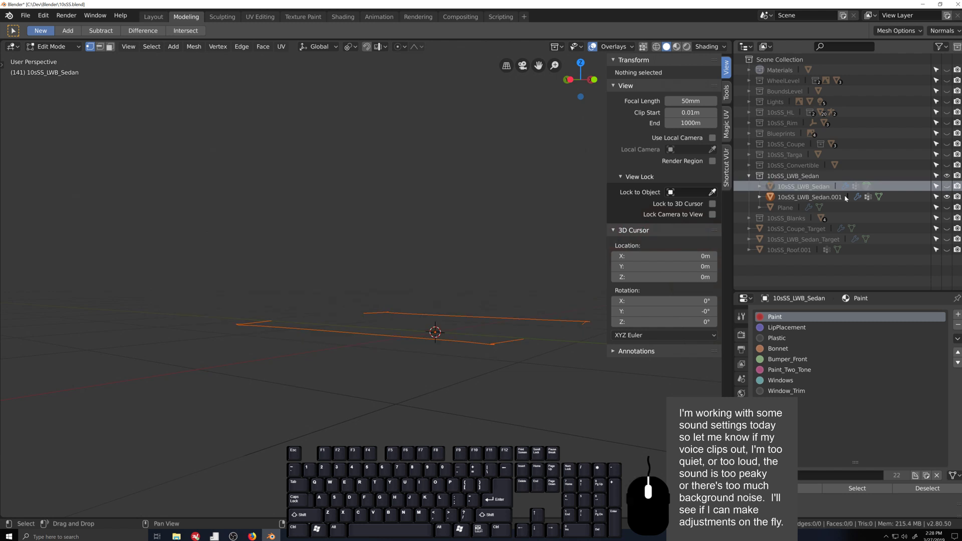
pyautogui.press('KP_7')
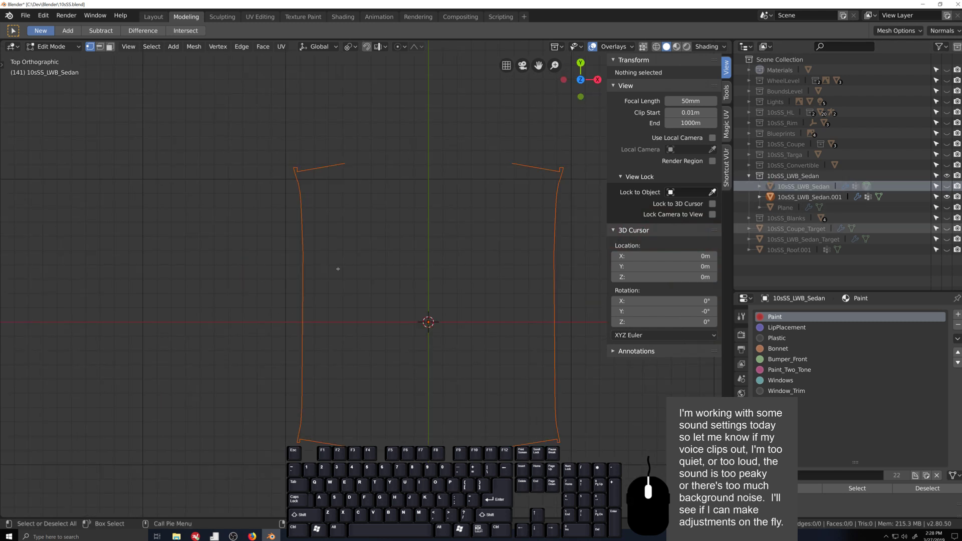
pyautogui.press('Tab')
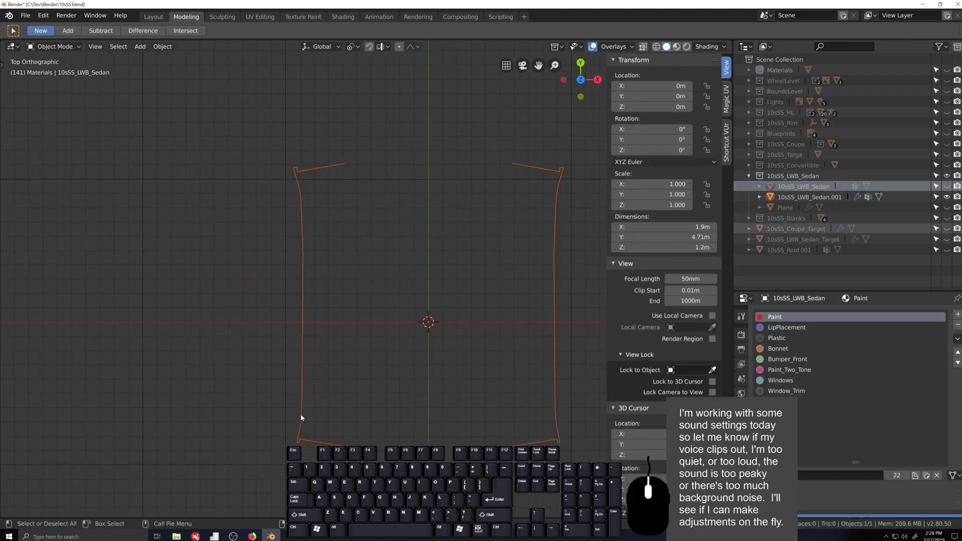
pyautogui.click(302, 414)
pyautogui.press('Tab')
pyautogui.keyDown('shift'); pyautogui.moveTo(278, 501); pyautogui.dragTo(294, 424, button='middle'); pyautogui.keyUp('shift')
pyautogui.scroll(1, 294, 424)
pyautogui.scroll(-2, 401, 310)
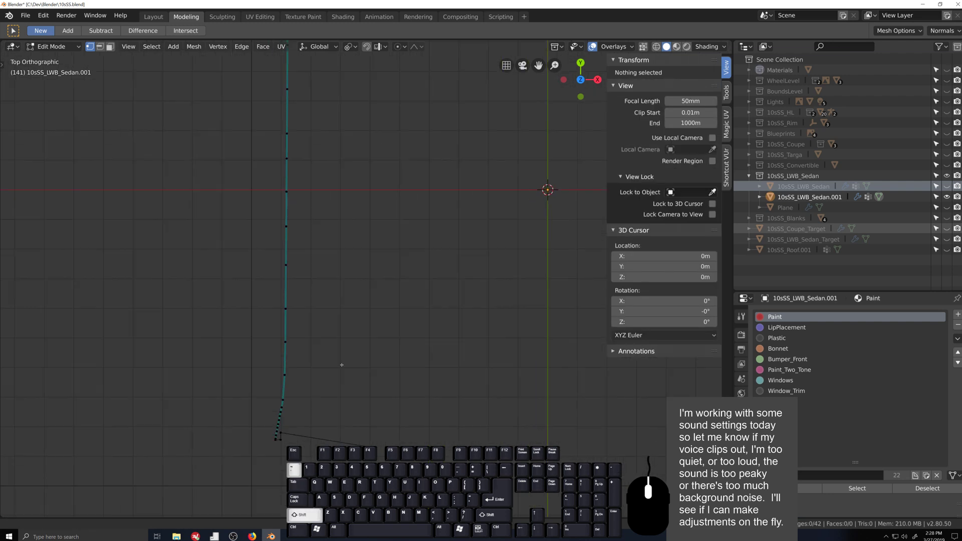
# - Clear the sharp marking from all edges of the separated sill loop
pyautogui.press('a')
pyautogui.scroll(-1, 406, 315)
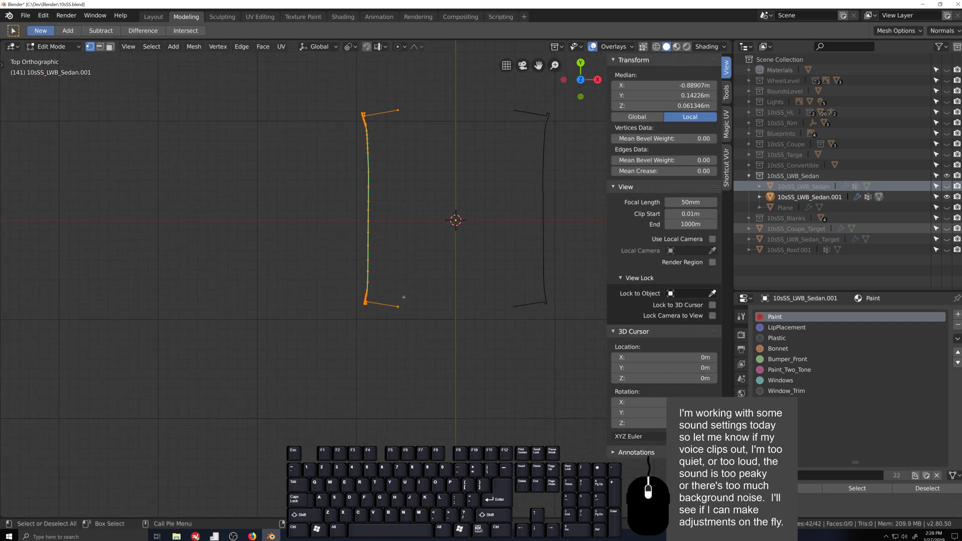
pyautogui.press('q')
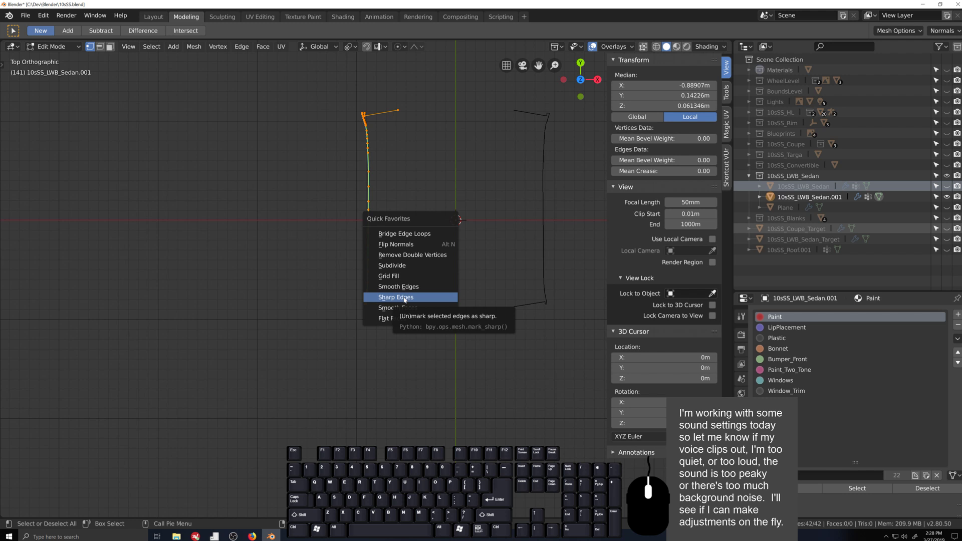
pyautogui.click(399, 299)
# - Insert two vertices into the short inner edge at the loop's -Y end and slide them level with the outer vertices
pyautogui.click(367, 331)
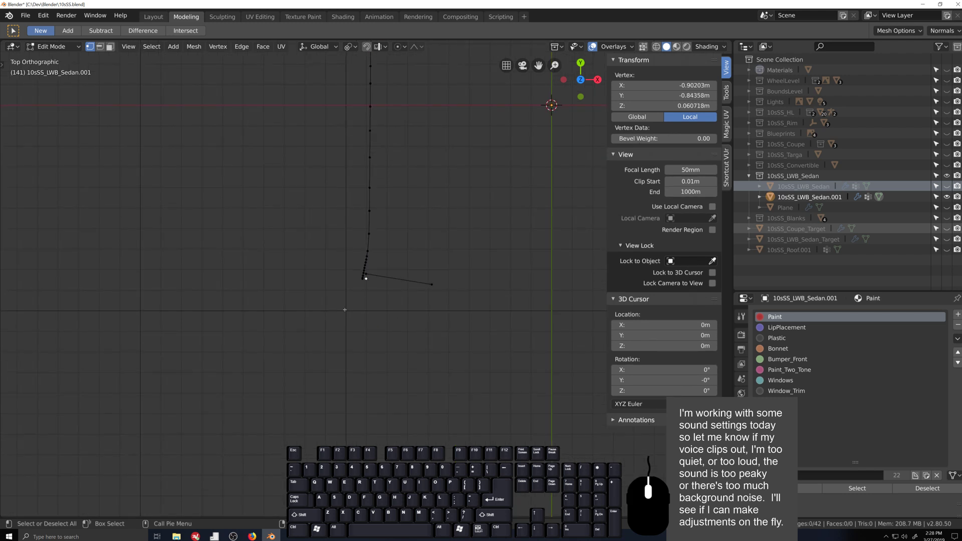
pyautogui.scroll(5, 345, 309)
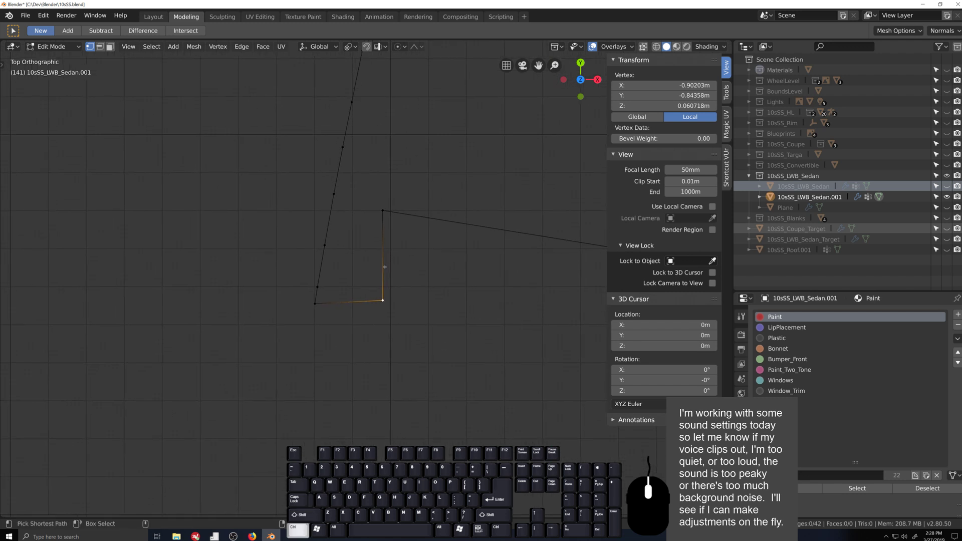
pyautogui.click(384, 267)
pyautogui.click(383, 271)
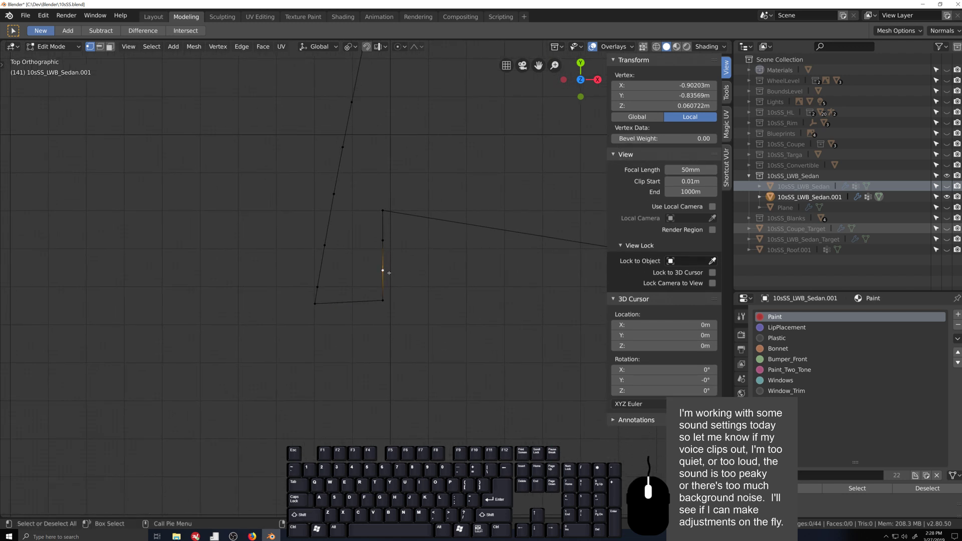
pyautogui.press('g')
pyautogui.press('g')
pyautogui.click(389, 246)
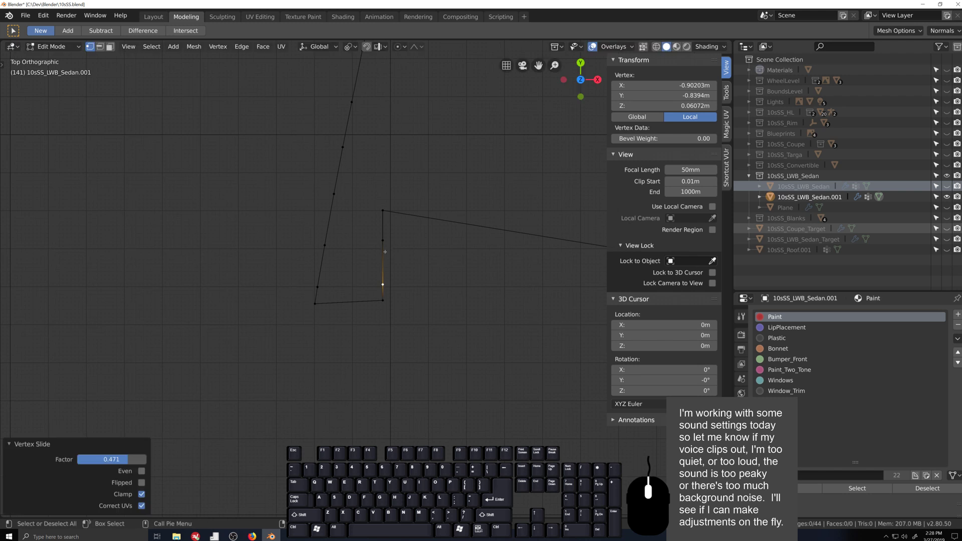
pyautogui.press('g')
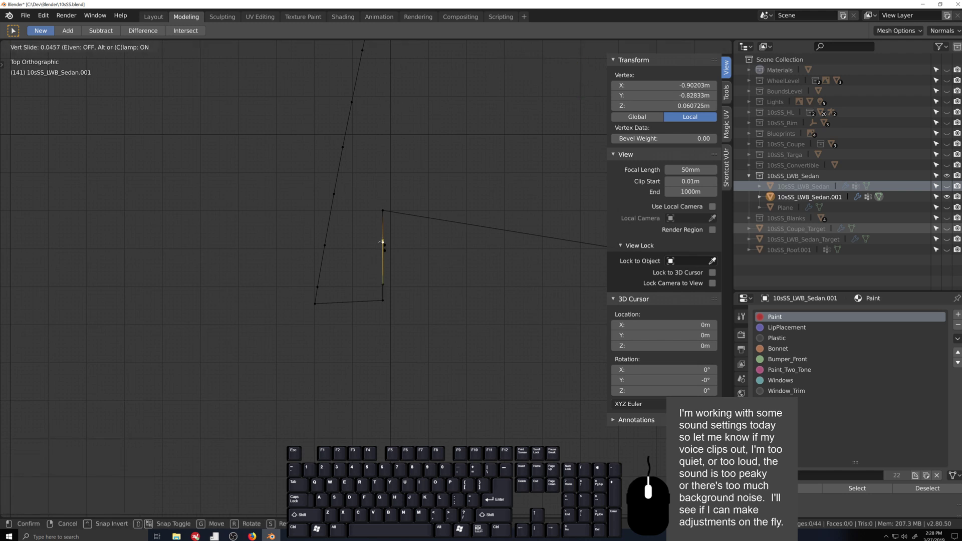
pyautogui.click(385, 247)
# - Fill the narrow -Y end between its outer and inner vertices with faces, starting from the short end edge
pyautogui.click(317, 302)
pyautogui.keyDown('shift'); pyautogui.click(385, 303); pyautogui.keyUp('shift')
pyautogui.press('f')
pyautogui.press('f')
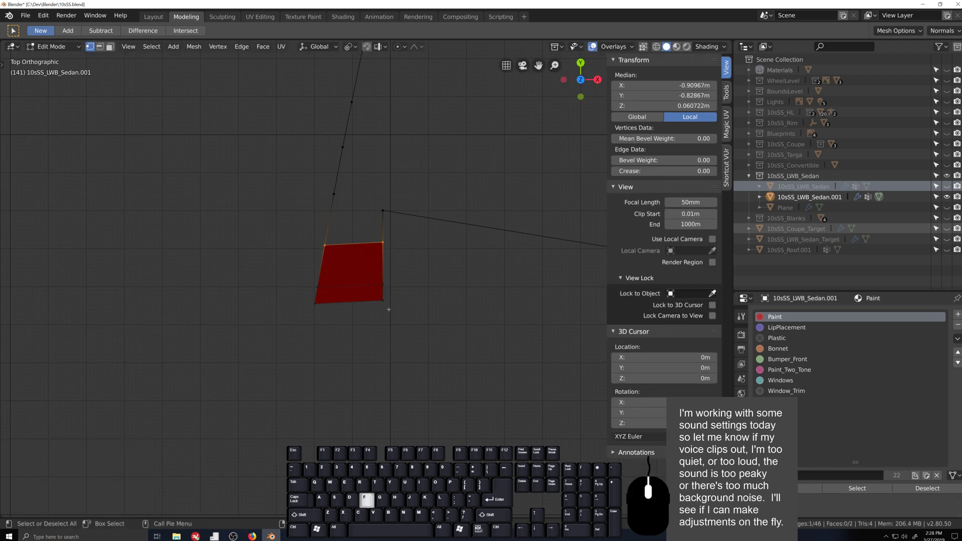
# - Add a middle vertex to the short inner edge at the sill loop's +Y end
pyautogui.scroll(-5, 388, 309)
pyautogui.keyDown('shift'); pyautogui.moveTo(447, 183); pyautogui.dragTo(422, 479, button='middle'); pyautogui.keyUp('shift')
pyautogui.moveTo(337, 114)
pyautogui.keyDown('shift'); pyautogui.mouseDown(button='middle')
pyautogui.moveTo(366, 215)
pyautogui.moveTo(365, 282)
pyautogui.mouseUp(button='middle'); pyautogui.keyUp('shift')
pyautogui.scroll(2, 346, 170)
pyautogui.scroll(3, 399, 210)
pyautogui.keyDown('shift'); pyautogui.moveTo(389, 143); pyautogui.dragTo(401, 249, button='middle'); pyautogui.keyUp('shift')
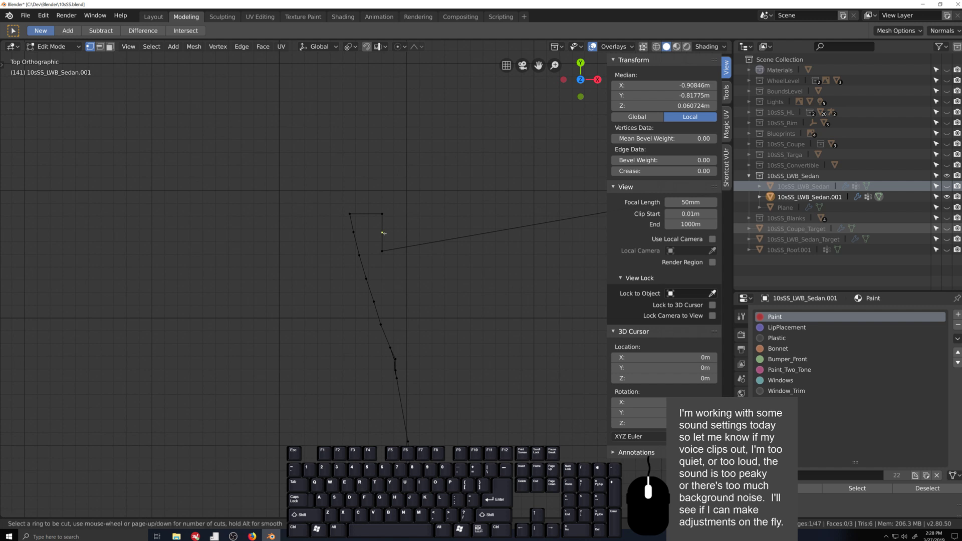
pyautogui.click(384, 234)
pyautogui.rightClick(384, 233)
# - Fill the narrow +Y end of the loop with two faces, starting from the short end edge
pyautogui.click(343, 212)
pyautogui.keyDown('shift'); pyautogui.click(388, 214); pyautogui.keyUp('shift')
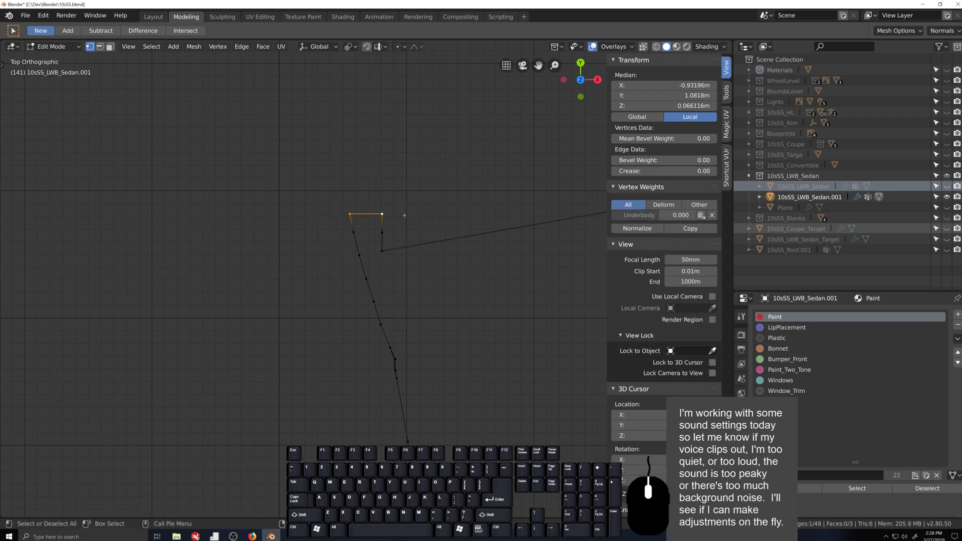
pyautogui.press('f')
pyautogui.press('f')
# - Select the long outer edge path between the two end caps and extrude it inward 0.0125 m along X
pyautogui.click(366, 273)
pyautogui.scroll(-5, 366, 277)
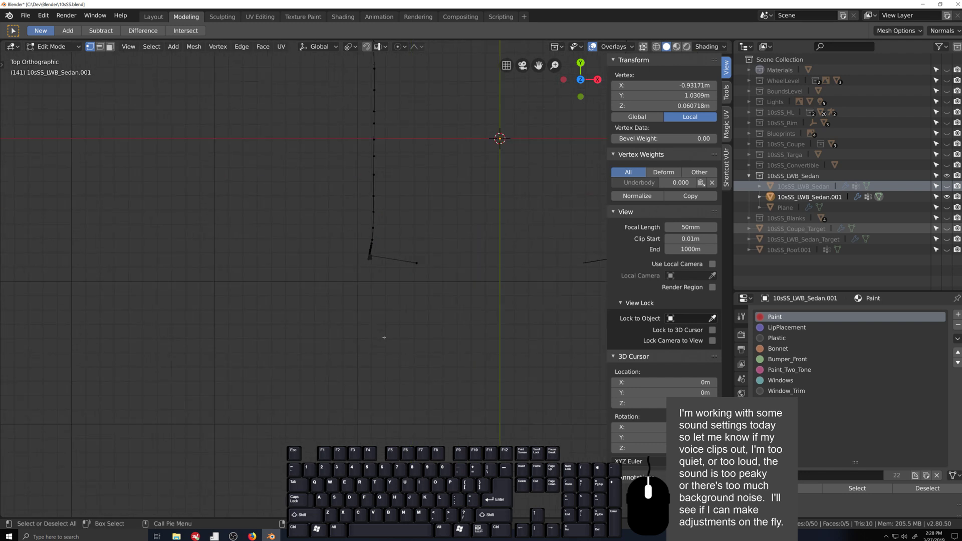
pyautogui.keyDown('ctrl'); pyautogui.click(392, 118); pyautogui.keyUp('ctrl')
pyautogui.keyDown('shift'); pyautogui.moveTo(392, 118); pyautogui.dragTo(387, 258, button='middle'); pyautogui.keyUp('shift')
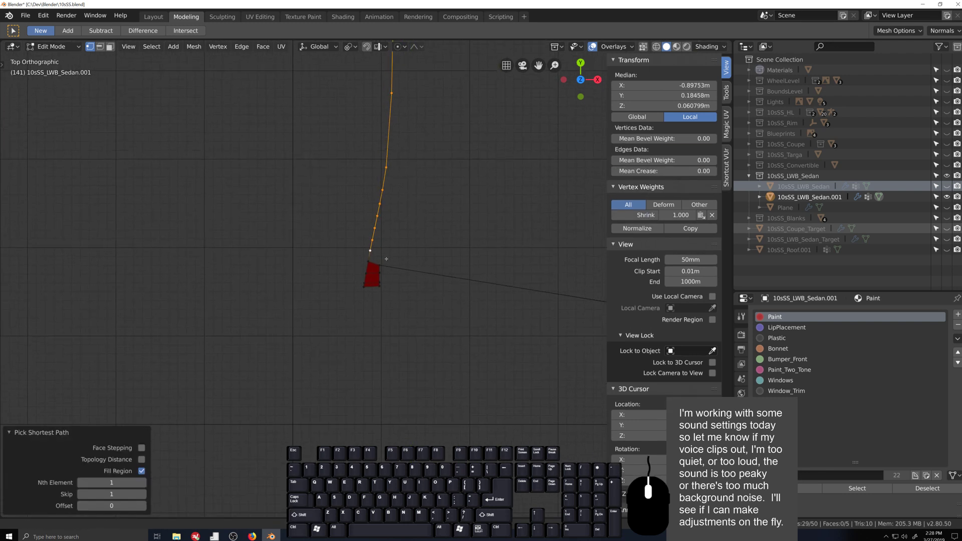
pyautogui.keyDown('shift'); pyautogui.moveTo(405, 227); pyautogui.dragTo(400, 259, button='middle'); pyautogui.keyUp('shift')
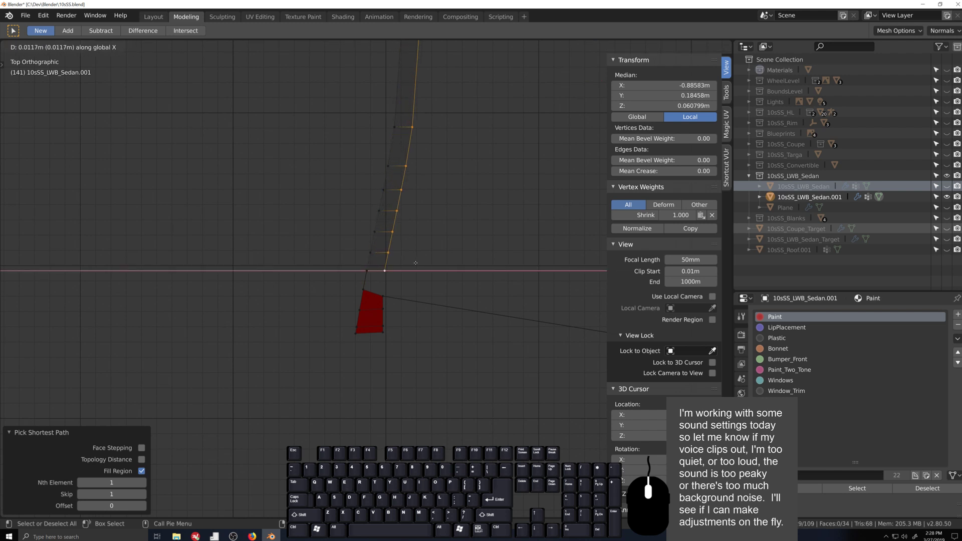
pyautogui.click(416, 262)
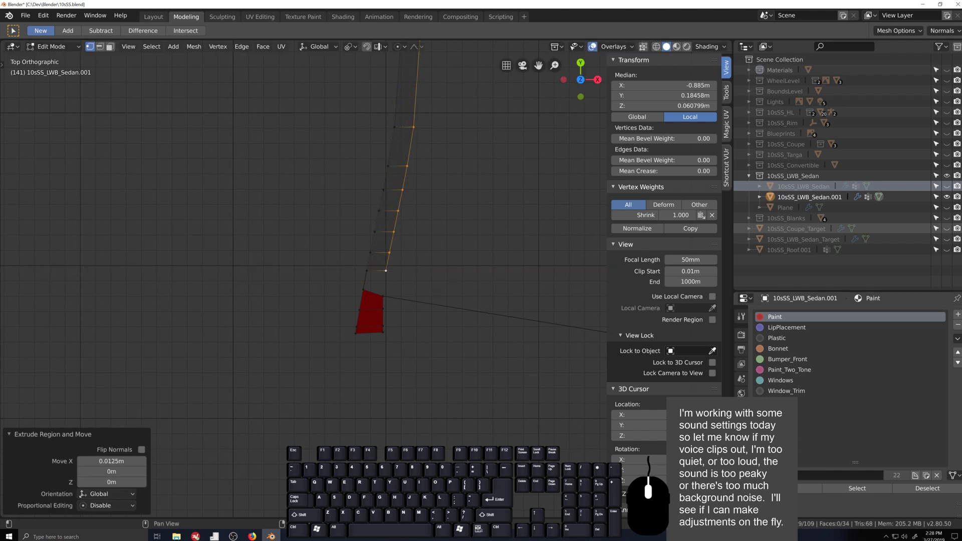
# - Remove the newly extruded vertices from the Shrink, Shrink2 and Shrink3 vertex groups
pyautogui.click(740, 423)
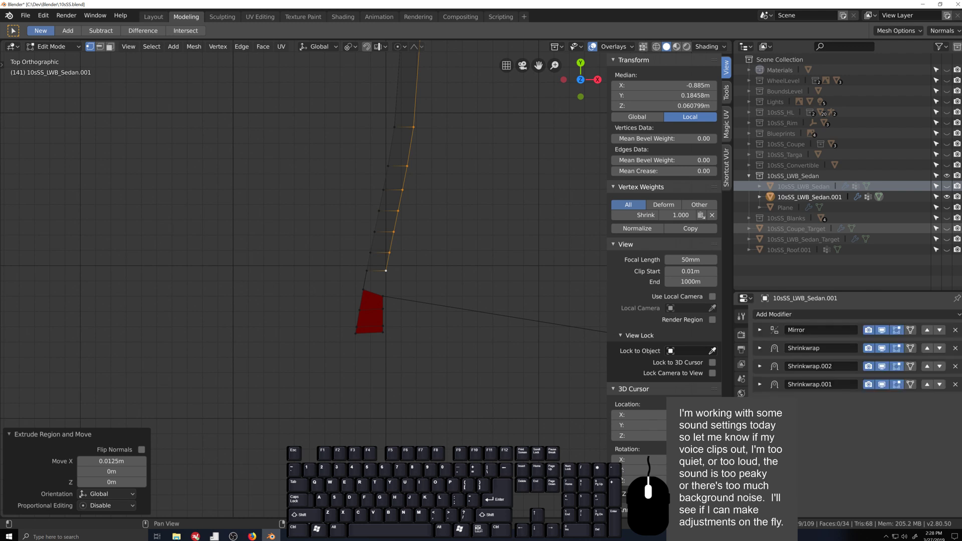
pyautogui.click(741, 485)
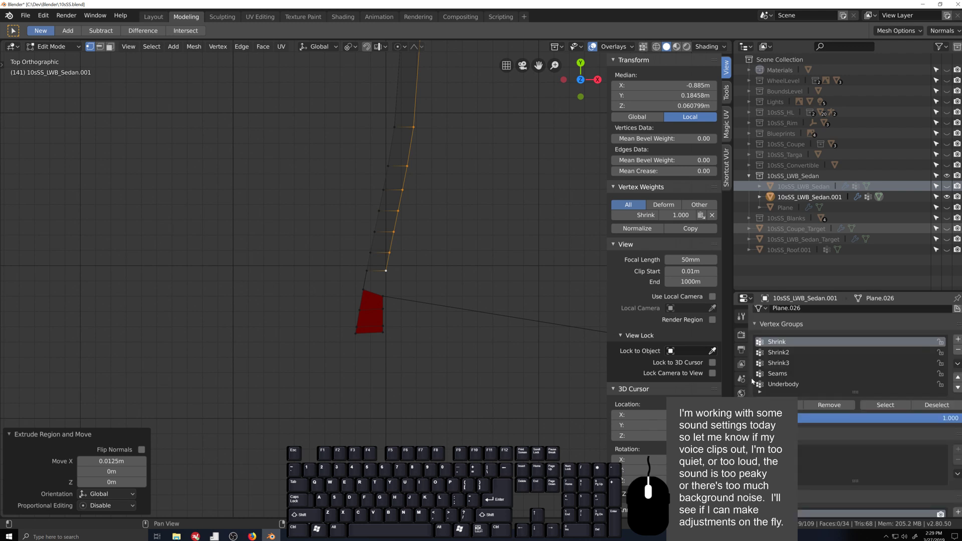
pyautogui.click(821, 405)
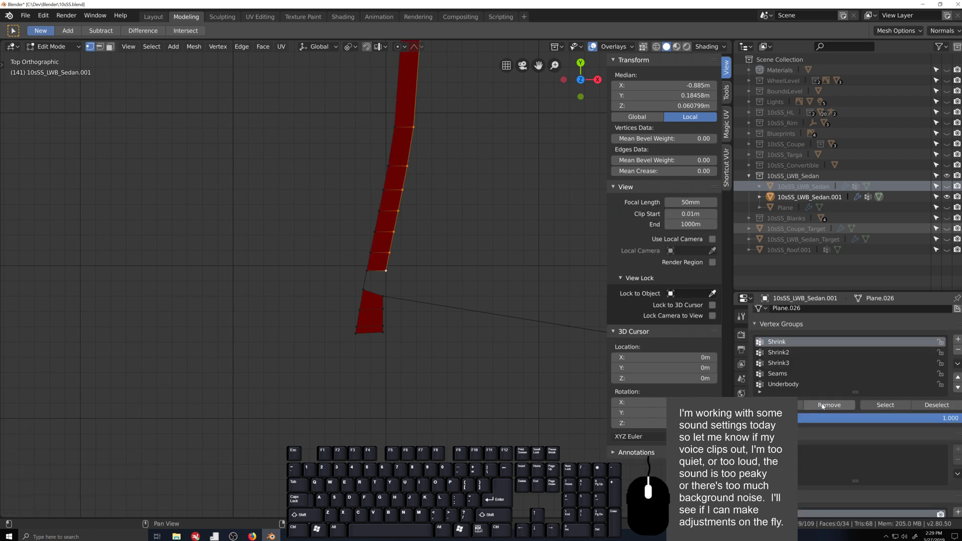
pyautogui.click(781, 352)
pyautogui.click(801, 363)
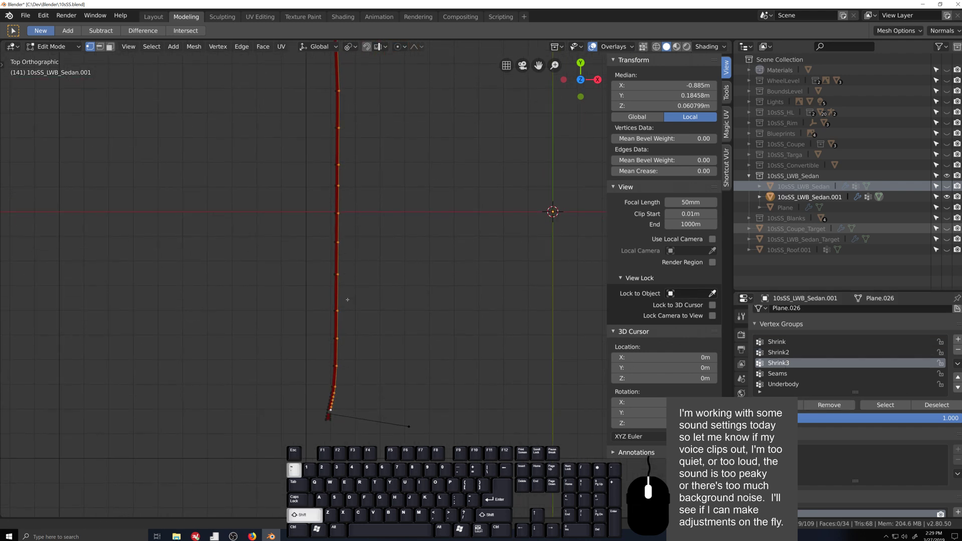
# - Extrude the lip's inner edge along X toward the car's centre to form a wide underbody strip
pyautogui.scroll(-3, 370, 270)
pyautogui.press('e')
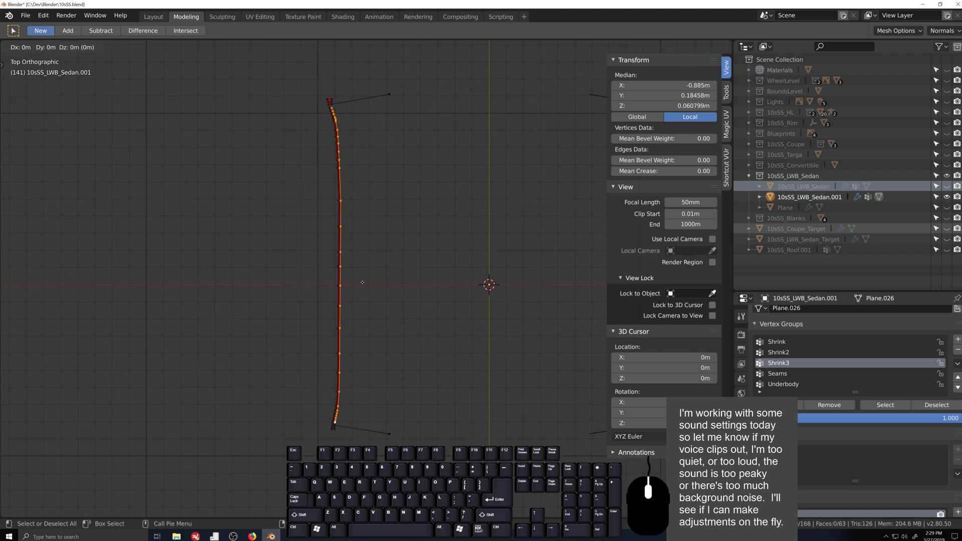
pyautogui.press('x')
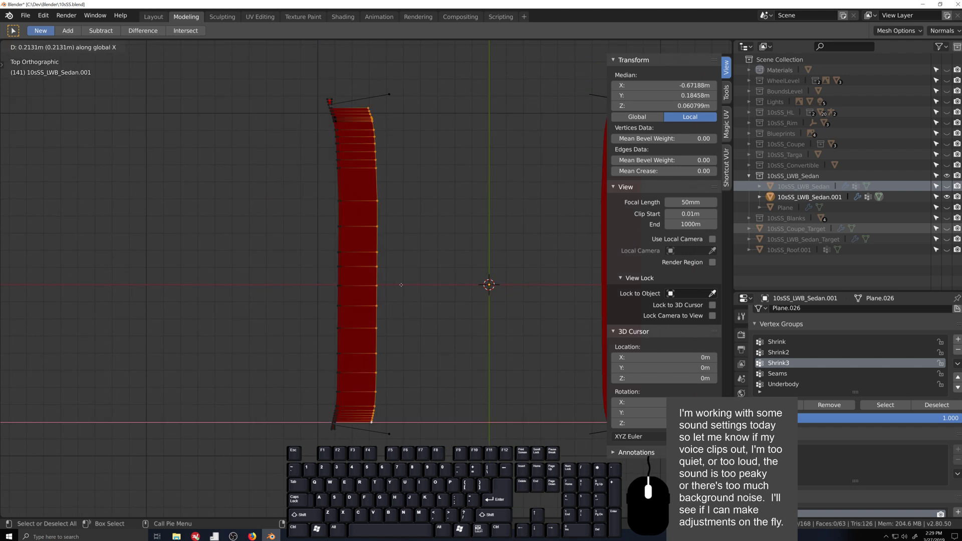
pyautogui.click(418, 284)
# - Add the +Y inner end vertex to the selection and straighten the strip's inner edge by scaling it to 0 along X
pyautogui.keyDown('shift'); pyautogui.click(390, 95); pyautogui.keyUp('shift')
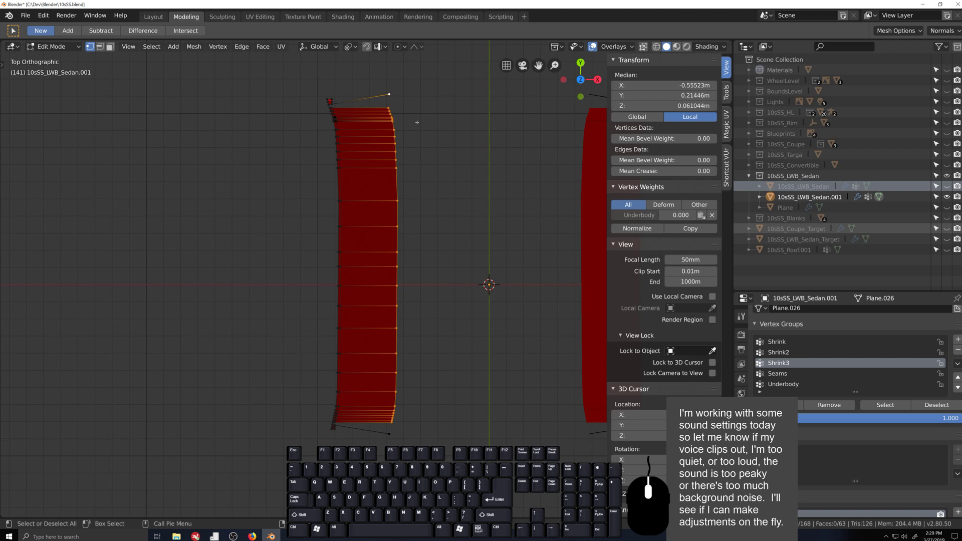
pyautogui.press('s')
pyautogui.press('x')
pyautogui.press('0')
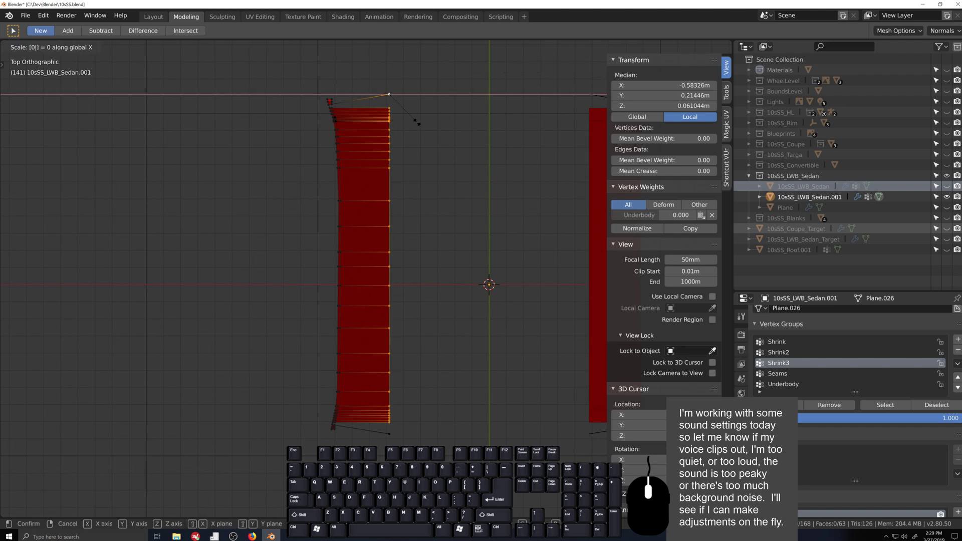
pyautogui.press('Return')
# - Fill the small gap between the +Y end cap and the narrow lip with a face
pyautogui.scroll(6, 286, 168)
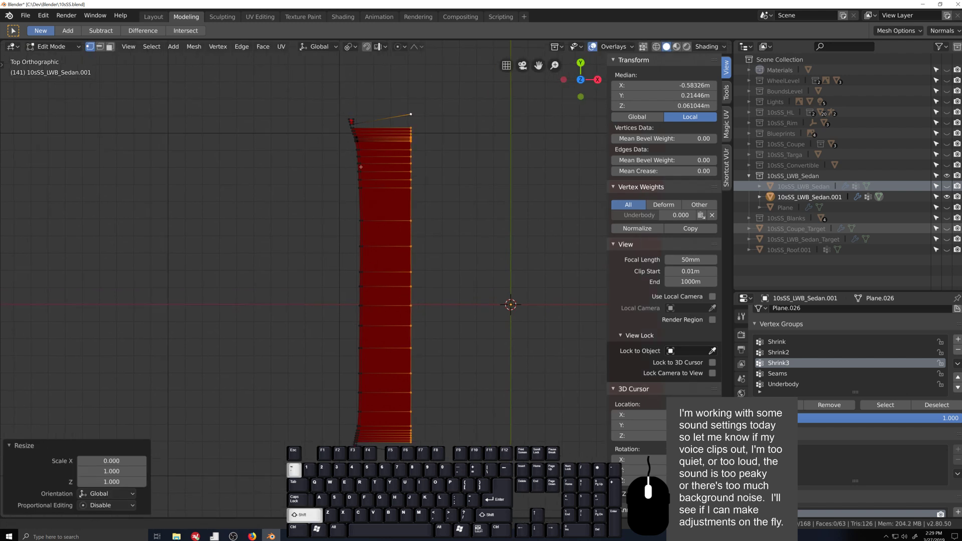
pyautogui.scroll(2, 412, 359)
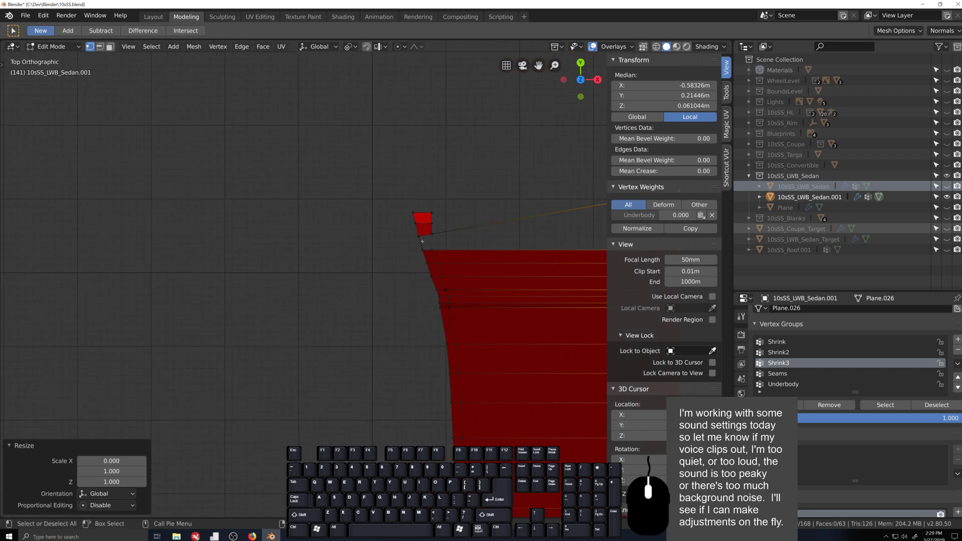
pyautogui.click(418, 237)
pyautogui.keyDown('shift'); pyautogui.click(423, 250); pyautogui.keyUp('shift')
pyautogui.press('f')
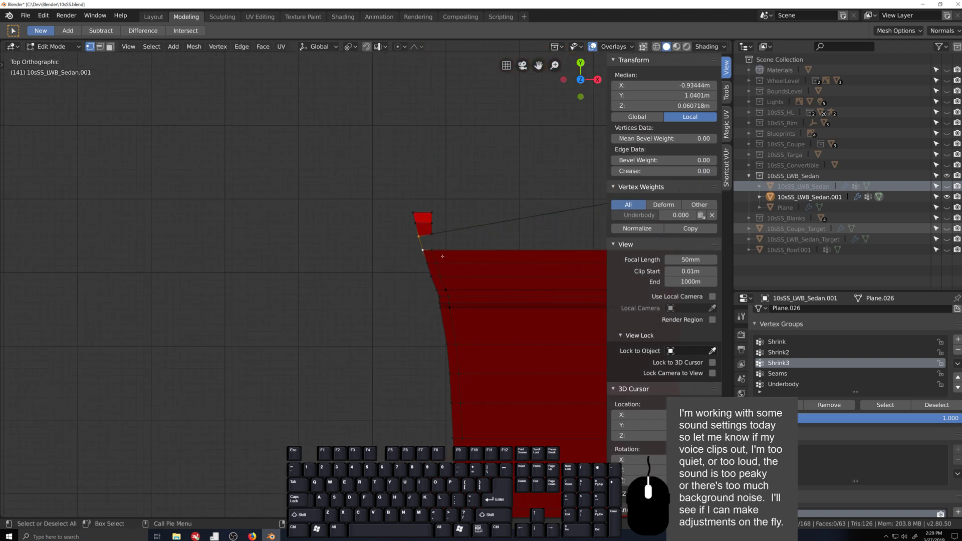
pyautogui.scroll(-1, 446, 251)
pyautogui.keyDown('shift'); pyautogui.click(412, 259); pyautogui.keyUp('shift')
pyautogui.keyDown('shift'); pyautogui.click(412, 248); pyautogui.keyUp('shift')
pyautogui.press('f')
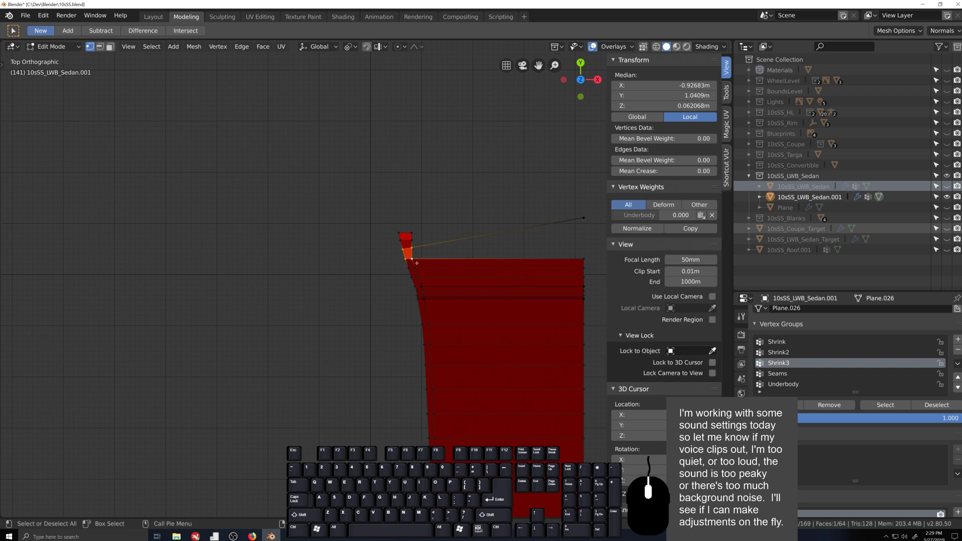
# - Try filling the gap between the +Y cap and the wide strip from one corner vertex, and undo that fill
pyautogui.click(412, 259)
pyautogui.press('f')
pyautogui.scroll(-3, 452, 280)
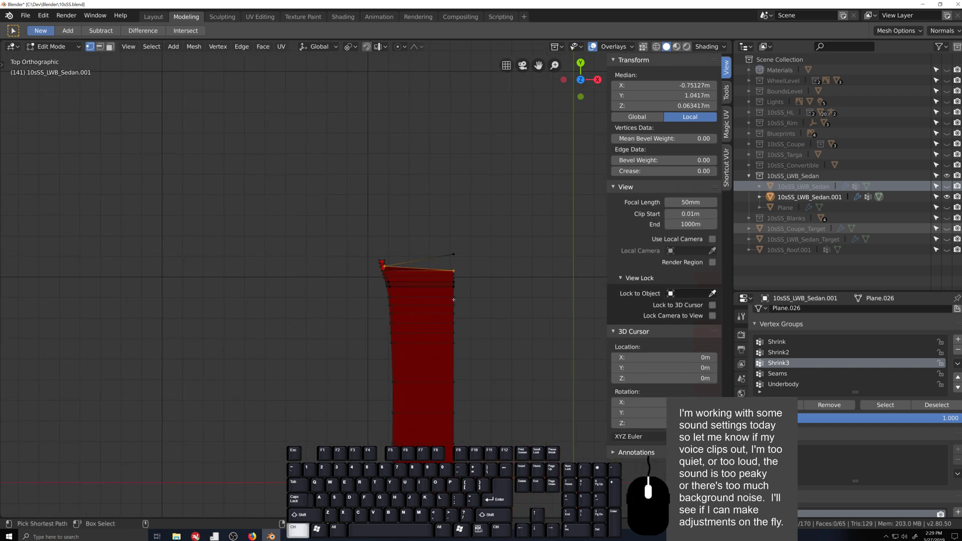
pyautogui.hotkey('ctrl', 'z')
# - Fill the wide gap at the +Y end between the slanted end edge and the underbody strip with a four-sided face
pyautogui.scroll(4, 490, 297)
pyautogui.scroll(-3, 389, 301)
pyautogui.scroll(6, 289, 275)
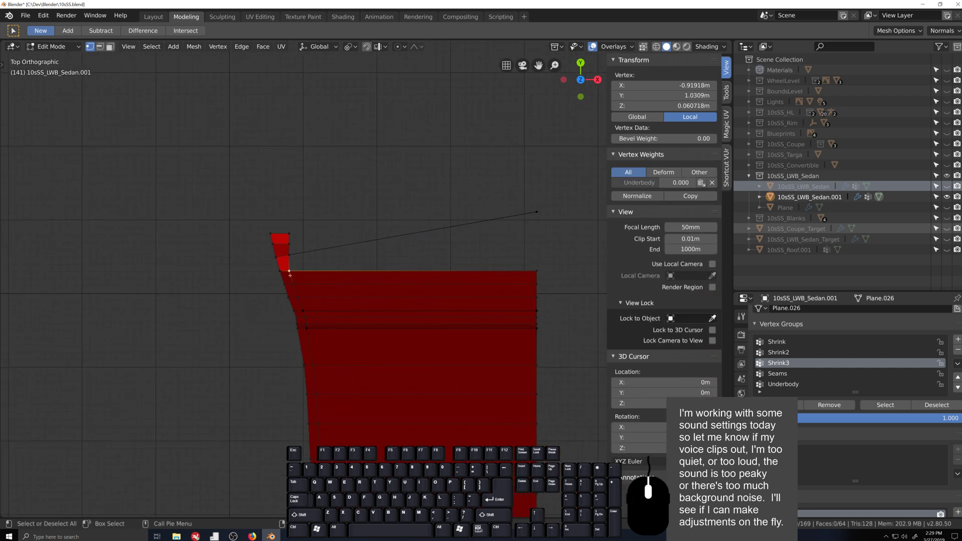
pyautogui.keyDown('shift'); pyautogui.click(289, 271); pyautogui.keyUp('shift')
pyautogui.keyDown('shift'); pyautogui.click(537, 211); pyautogui.keyUp('shift')
pyautogui.keyDown('shift'); pyautogui.click(536, 270); pyautogui.keyUp('shift')
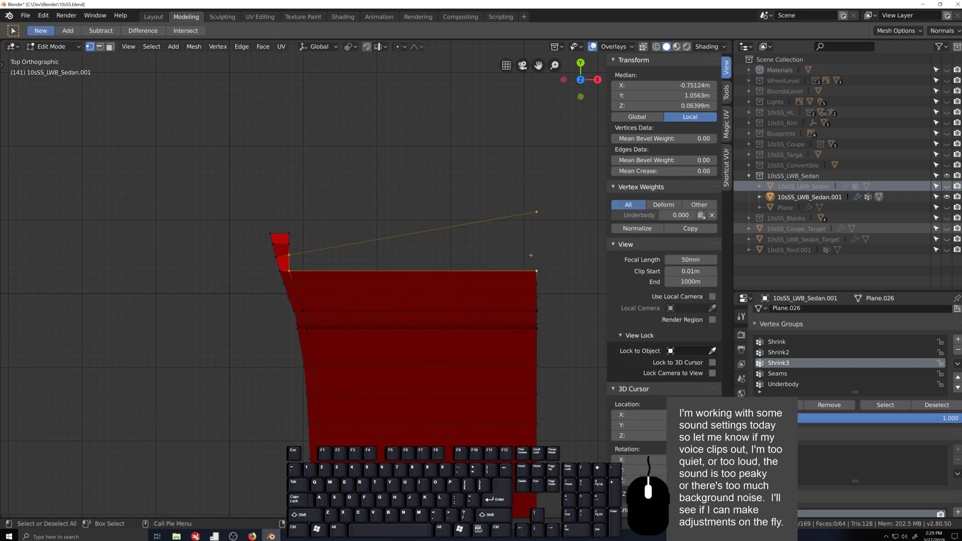
pyautogui.press('f')
# - Fill the small gap between the -Y end cap and the narrow lip with a face
pyautogui.scroll(-3, 530, 254)
pyautogui.keyDown('shift'); pyautogui.moveTo(371, 451); pyautogui.dragTo(371, 250, button='middle'); pyautogui.keyUp('shift')
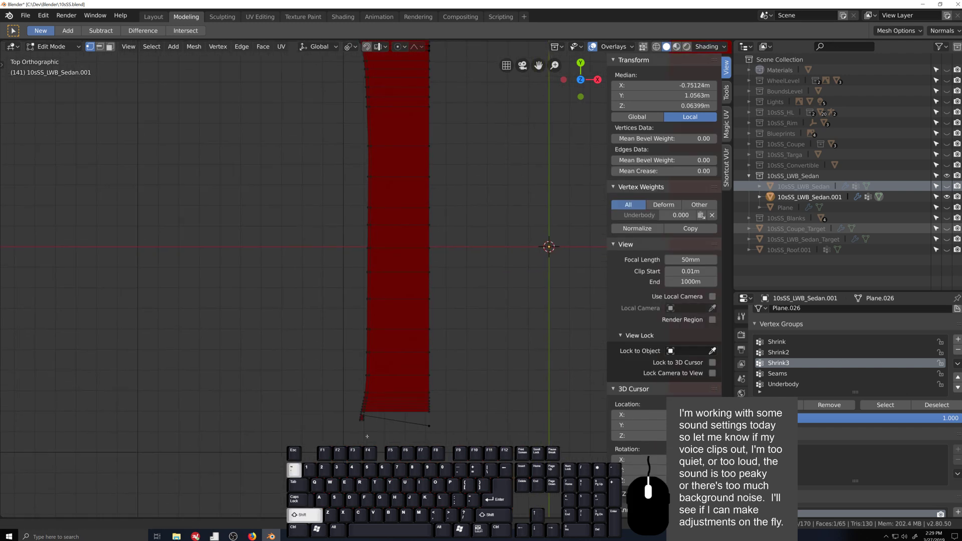
pyautogui.scroll(3, 371, 380)
pyautogui.scroll(3, 371, 380)
pyautogui.click(366, 420)
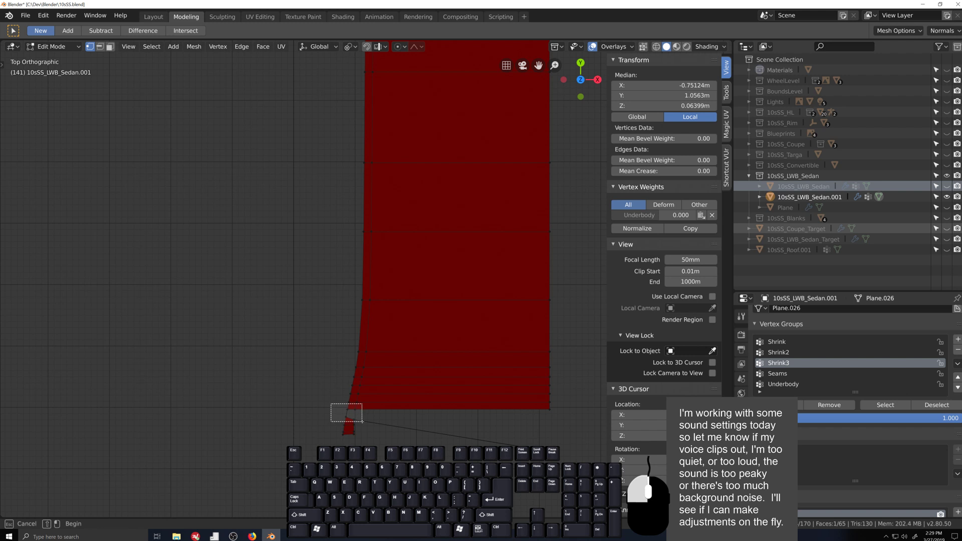
pyautogui.press('f')
# - Fill the wide gap at the -Y end between the slanted end edge and the underbody strip with a four-sided face
pyautogui.click(356, 410)
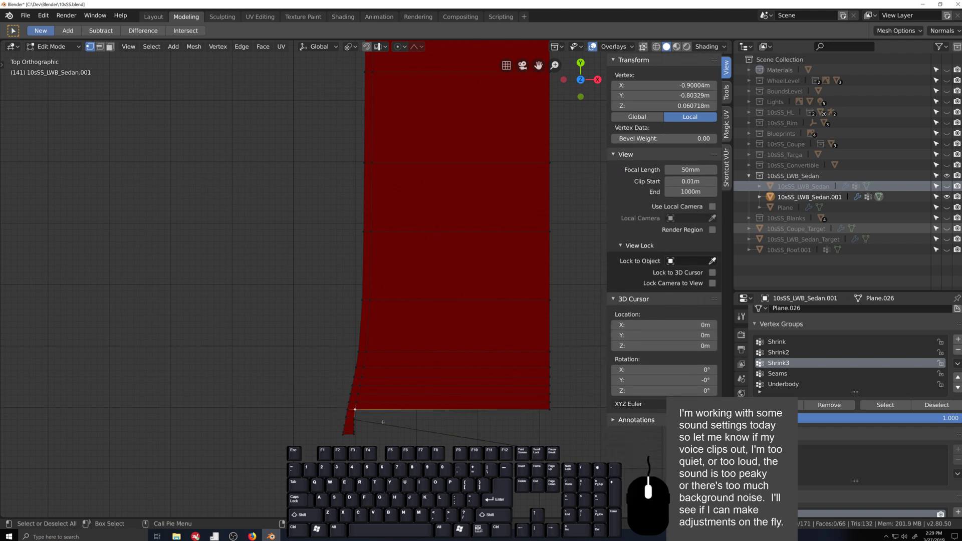
pyautogui.press('f')
pyautogui.hotkey('ctrl', 'z')
pyautogui.hotkey('ctrl', 'z')
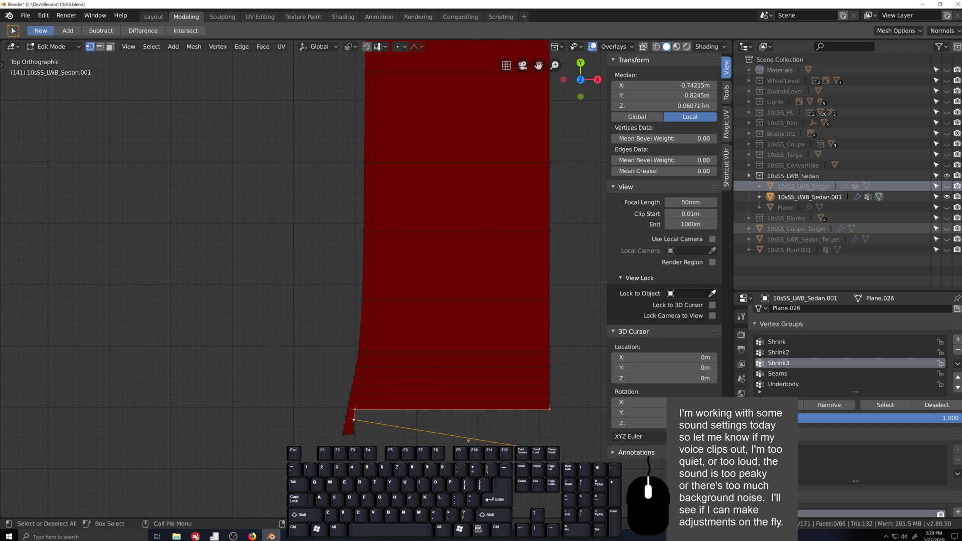
pyautogui.press('f')
# - Select the whole strip mesh and remove doubles with a merge distance of 0.0001 m
pyautogui.moveTo(341, 421); pyautogui.dragTo(385, 333, button='middle')
pyautogui.press('a')
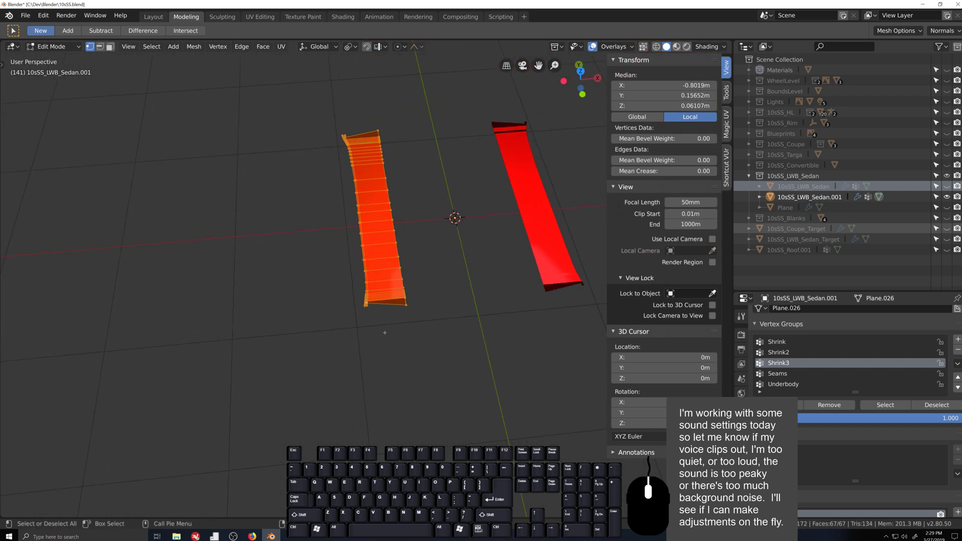
pyautogui.rightClick(385, 332)
pyautogui.click(394, 300)
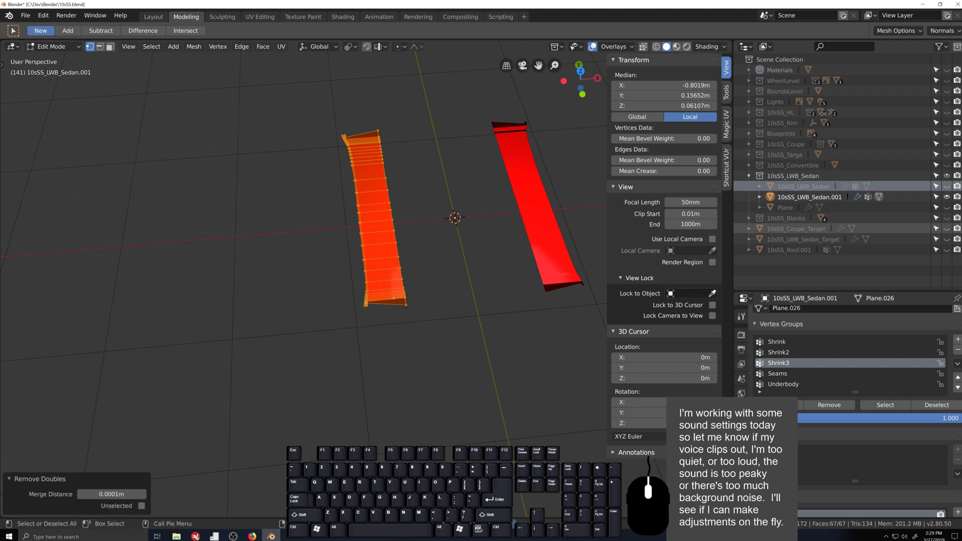
# - Make the strip's normals consistent and turn on the Face Orientation overlay to check them from above and below
pyautogui.scroll(2, 396, 328)
pyautogui.moveTo(410, 325); pyautogui.dragTo(398, 387, button='middle')
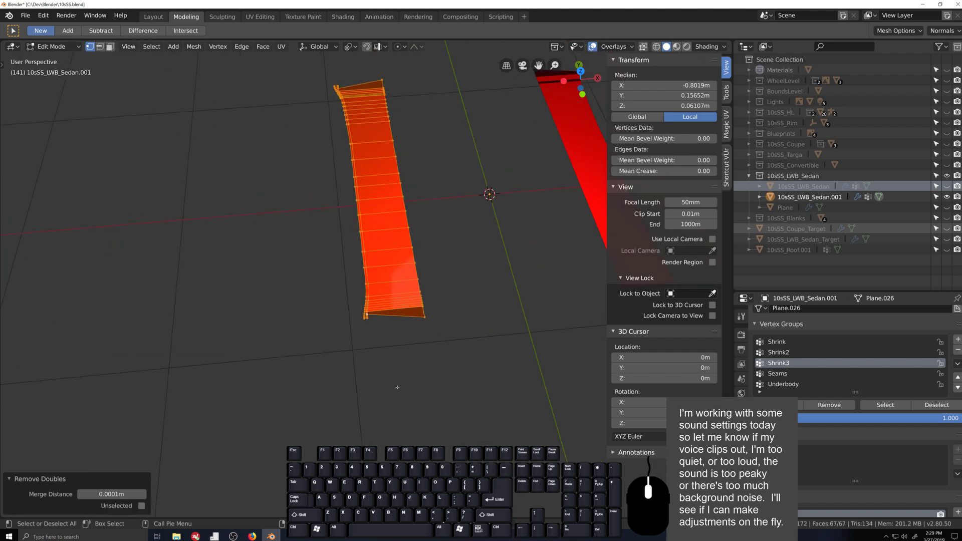
pyautogui.hotkey('shift', 'n')
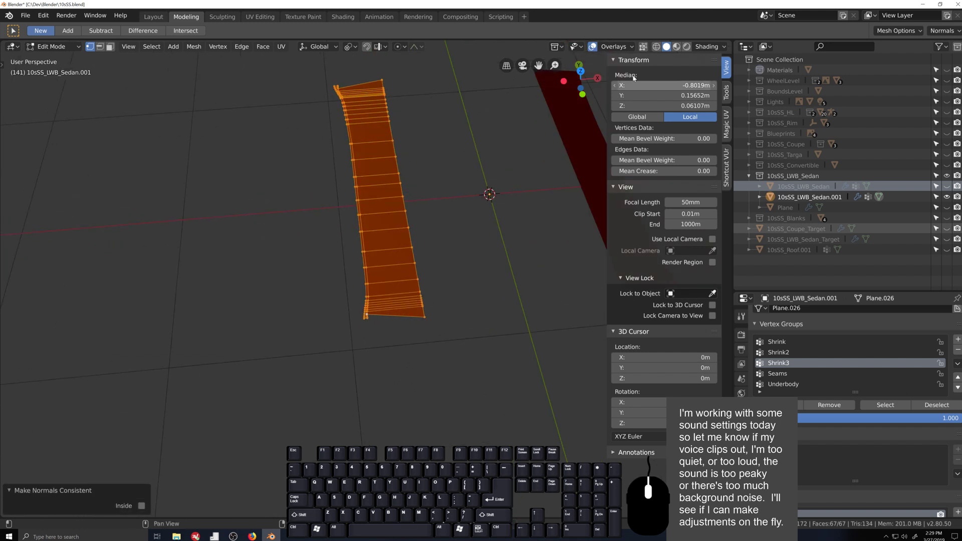
pyautogui.click(633, 46)
pyautogui.click(552, 247)
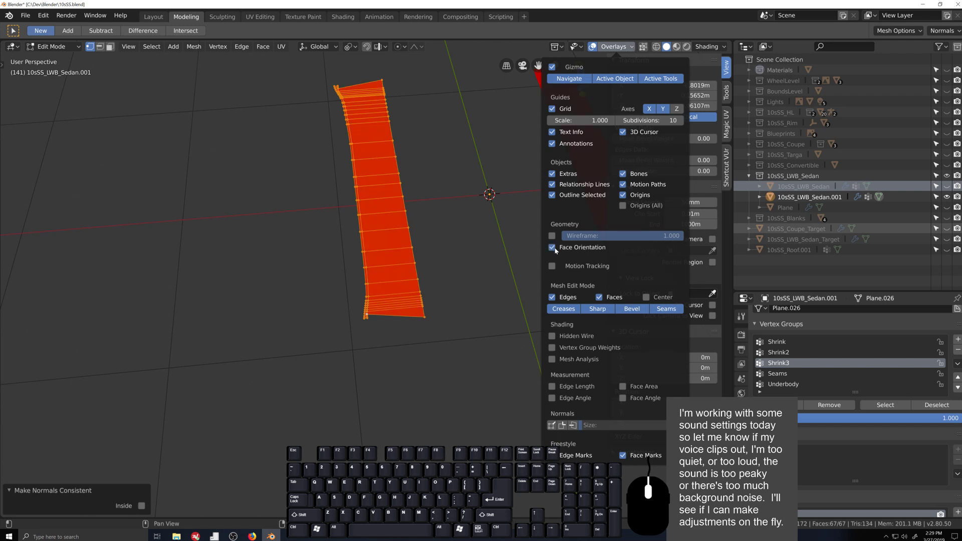
pyautogui.moveTo(491, 261); pyautogui.dragTo(460, 268, button='middle')
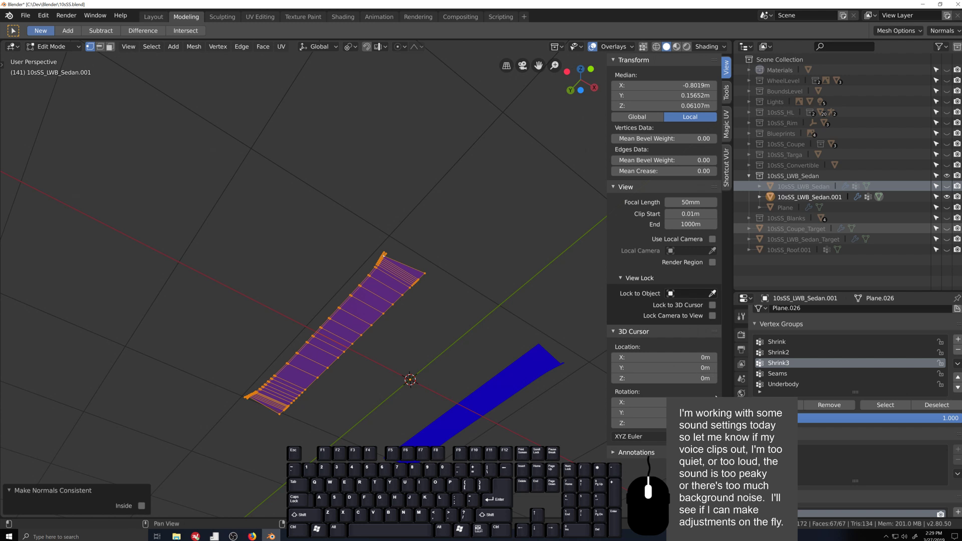
# - Assign all of the strip's vertices to the Underbody vertex group with a weight of 0
pyautogui.click(741, 499)
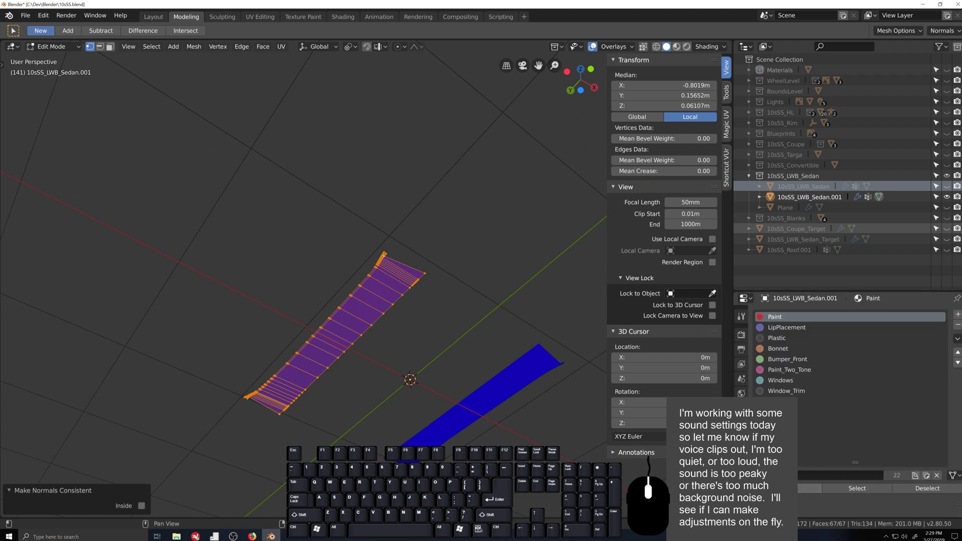
pyautogui.moveTo(360, 381); pyautogui.dragTo(382, 316, button='middle')
pyautogui.click(741, 484)
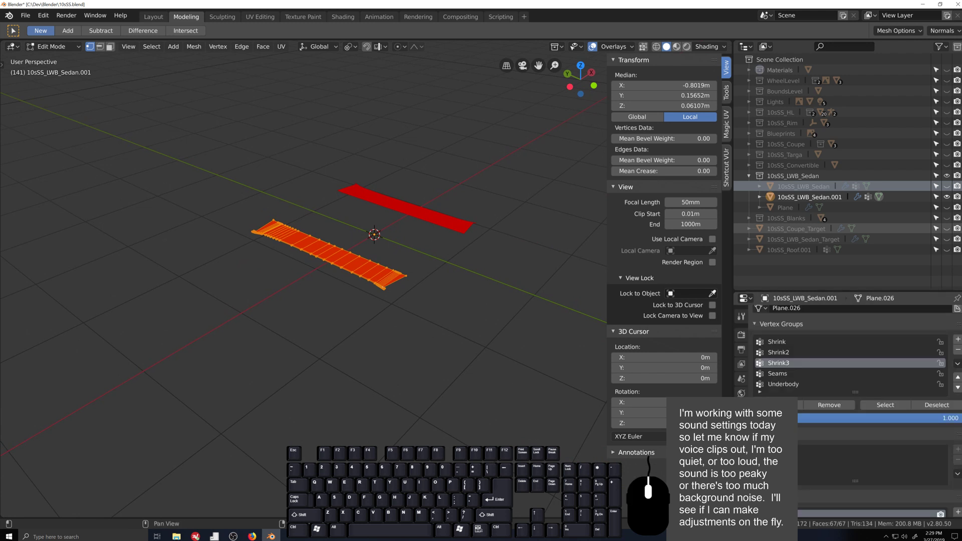
pyautogui.click(789, 384)
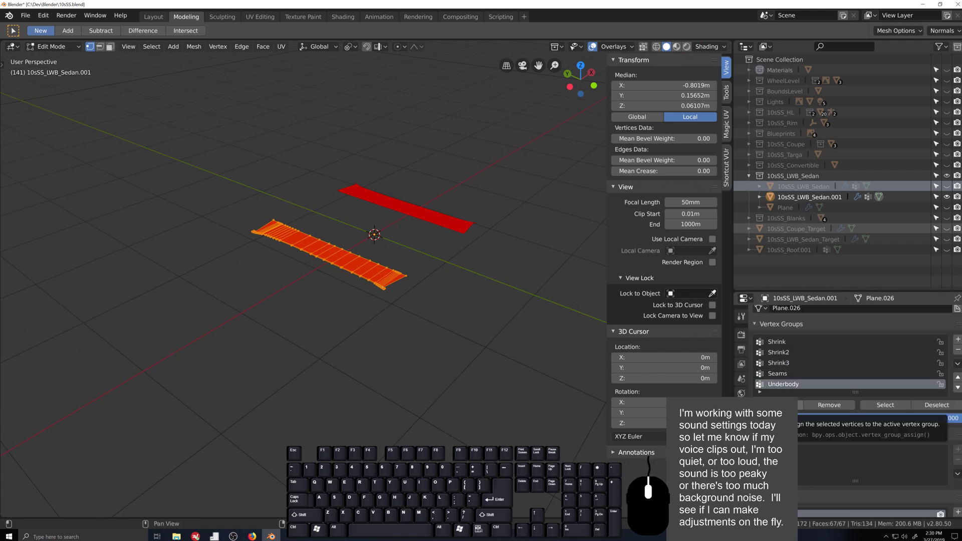
pyautogui.click(781, 418)
pyautogui.write('0')
pyautogui.press('Return')
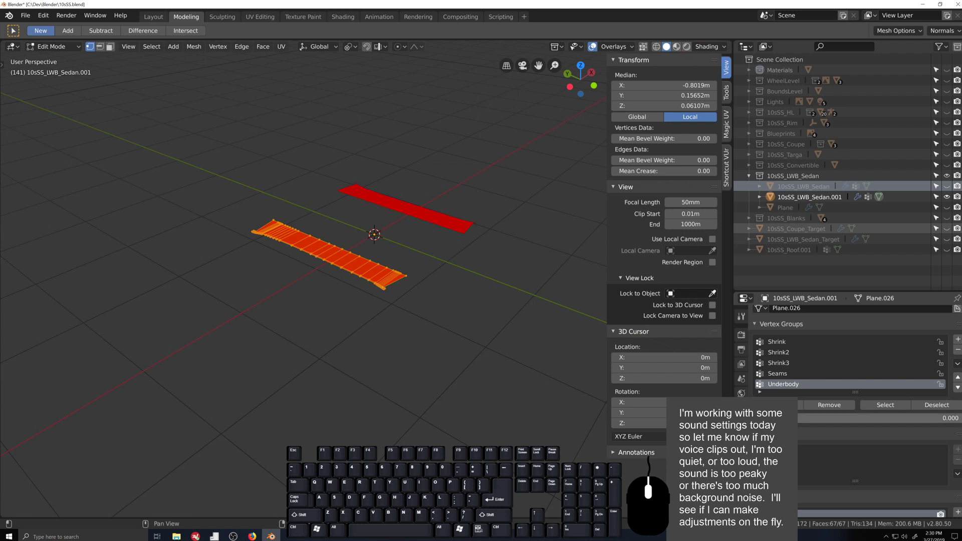
pyautogui.click(777, 405)
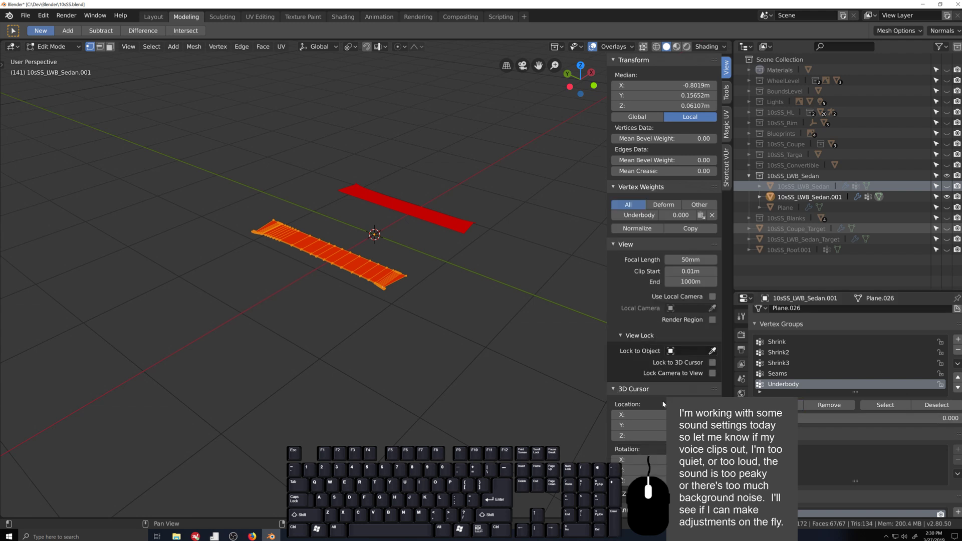
# - Return to Object Mode and unhide the 10sSS_LWB_Sedan body
pyautogui.moveTo(431, 333)
pyautogui.mouseDown(button='middle')
pyautogui.moveTo(444, 340)
pyautogui.moveTo(426, 320)
pyautogui.mouseUp(button='middle')
pyautogui.press('Tab')
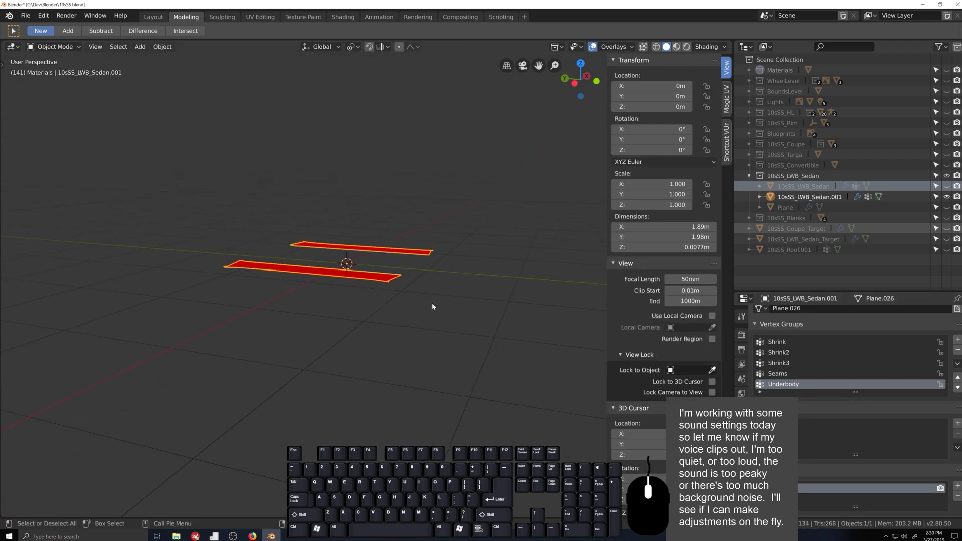
pyautogui.click(947, 186)
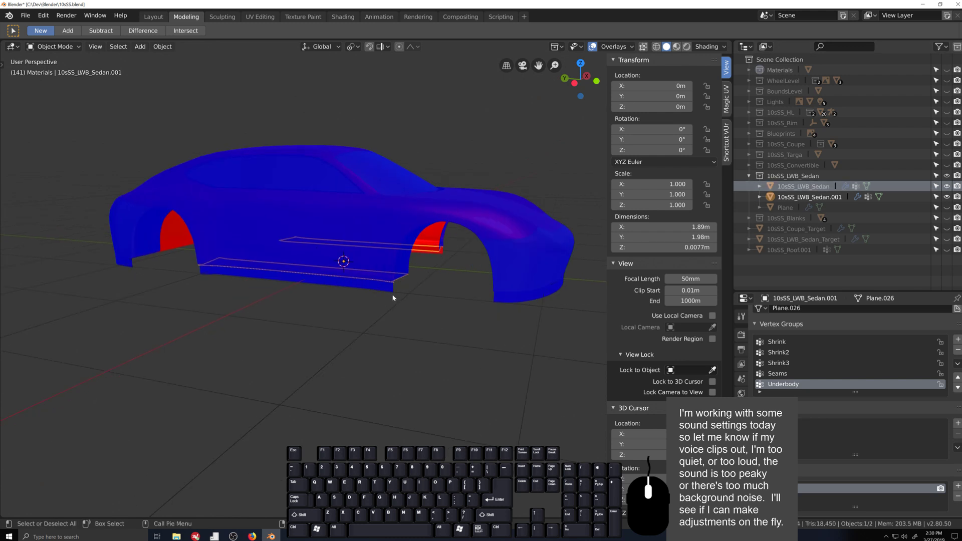
# - Turn off the Face Orientation overlay and join the separate strip object into 10sSS_LWB_Sedan
pyautogui.click(631, 46)
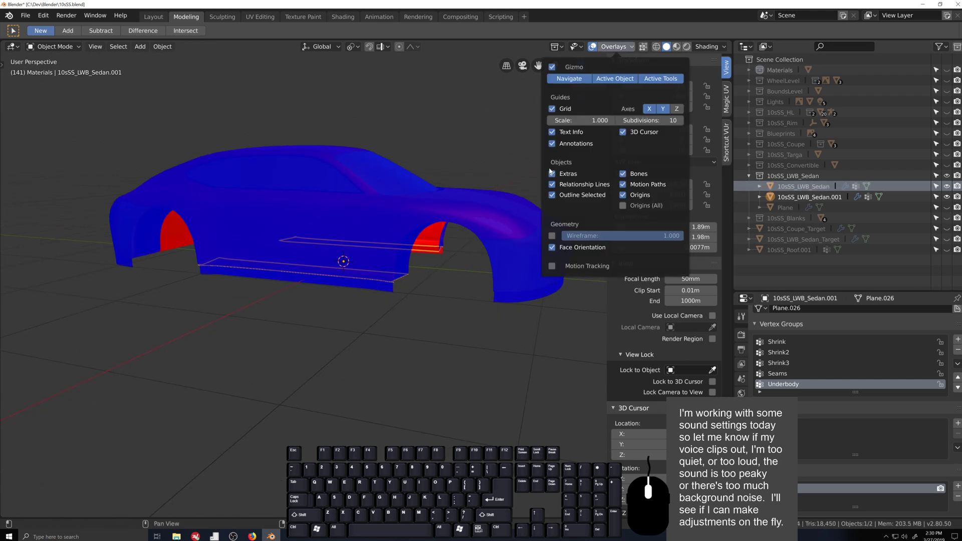
pyautogui.click(551, 248)
pyautogui.keyDown('shift'); pyautogui.click(413, 244); pyautogui.keyUp('shift')
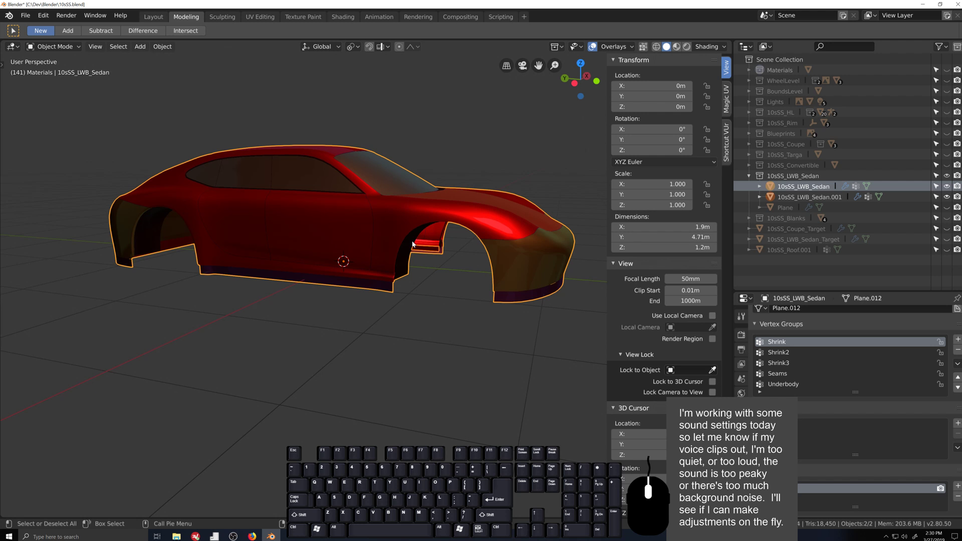
pyautogui.hotkey('ctrl', 'j')
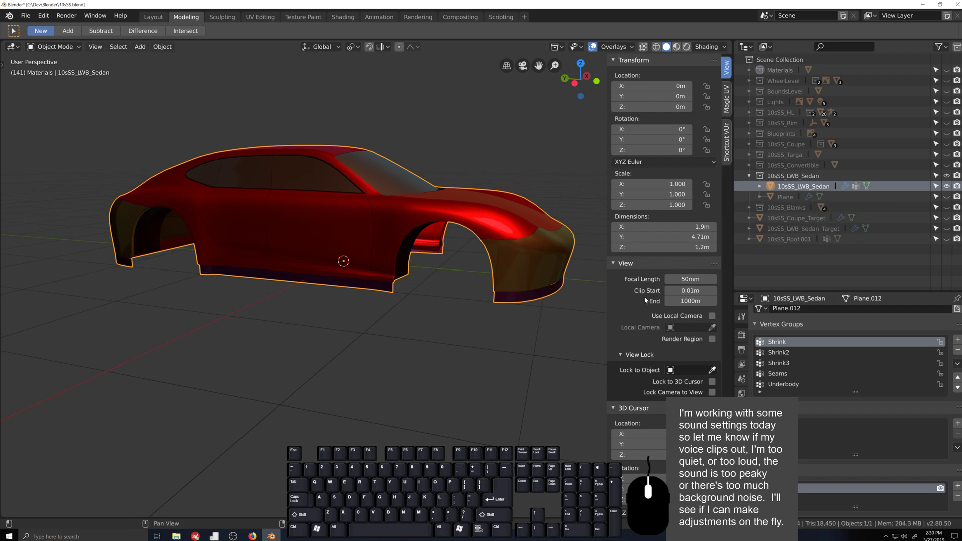
# - Enter Edit Mode on the sedan body and turn off AutoMerge Editing
pyautogui.click(741, 316)
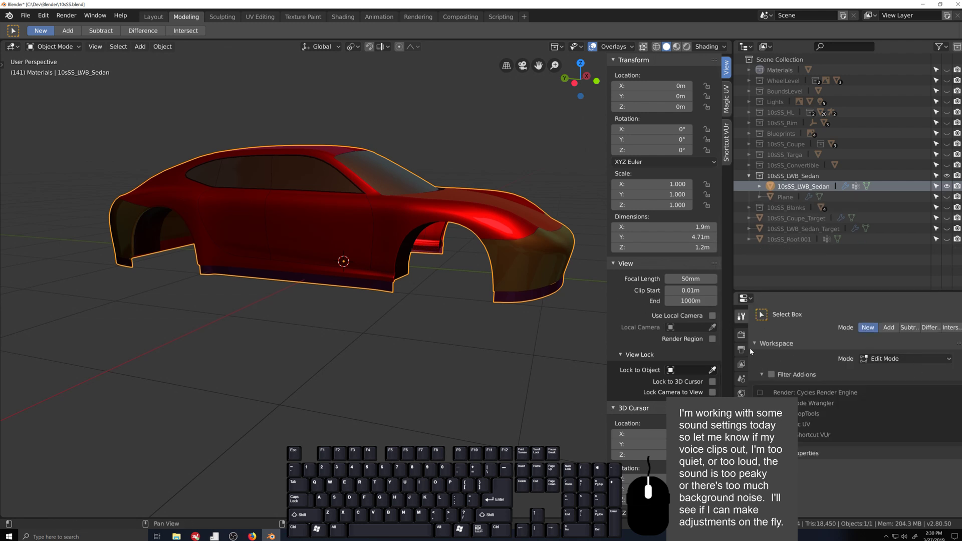
pyautogui.press('Tab')
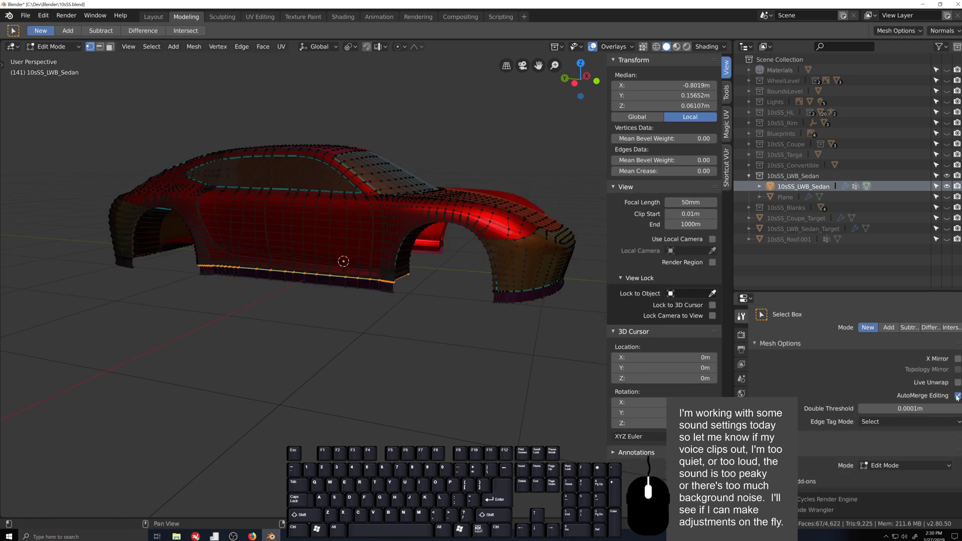
pyautogui.click(957, 396)
# - Add the linked front and rear underbody panels to the selected side strip, trying a move and cancelling it
pyautogui.moveTo(501, 190); pyautogui.dragTo(566, 314, button='middle')
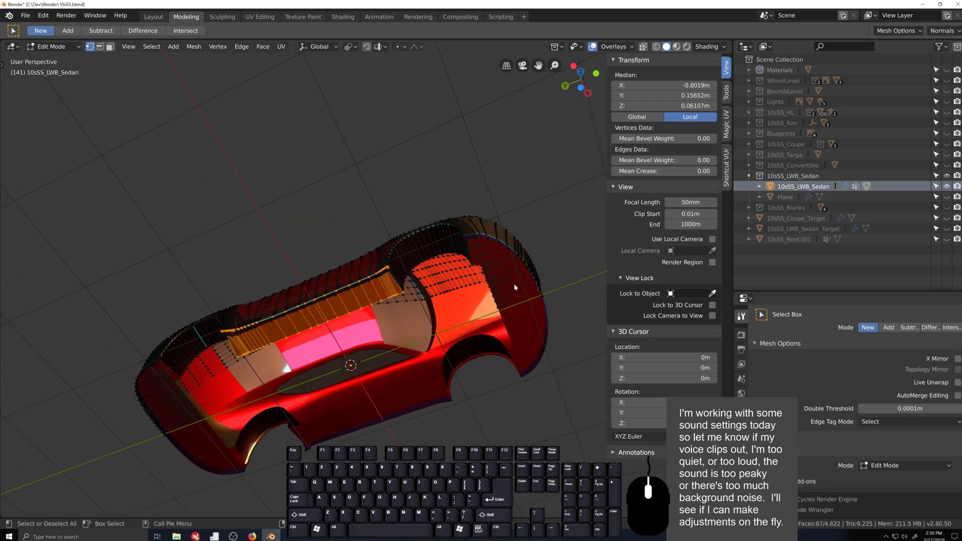
pyautogui.press('l')
pyautogui.press('l')
pyautogui.press('g')
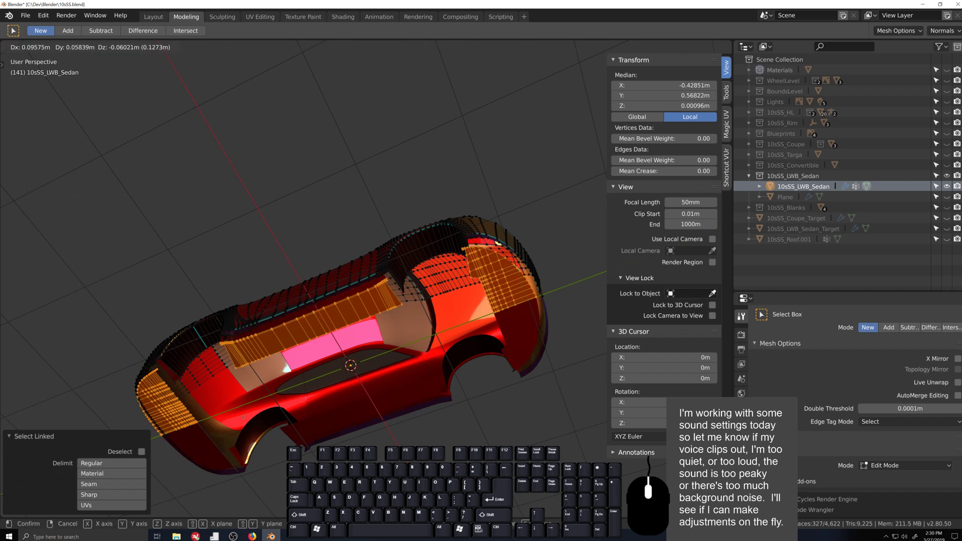
pyautogui.rightClick(274, 454)
# - Remove the selected front, rear and side underbody panels from the Shrink vertex group
pyautogui.scroll(3, 288, 471)
pyautogui.moveTo(295, 481); pyautogui.dragTo(285, 448, button='middle')
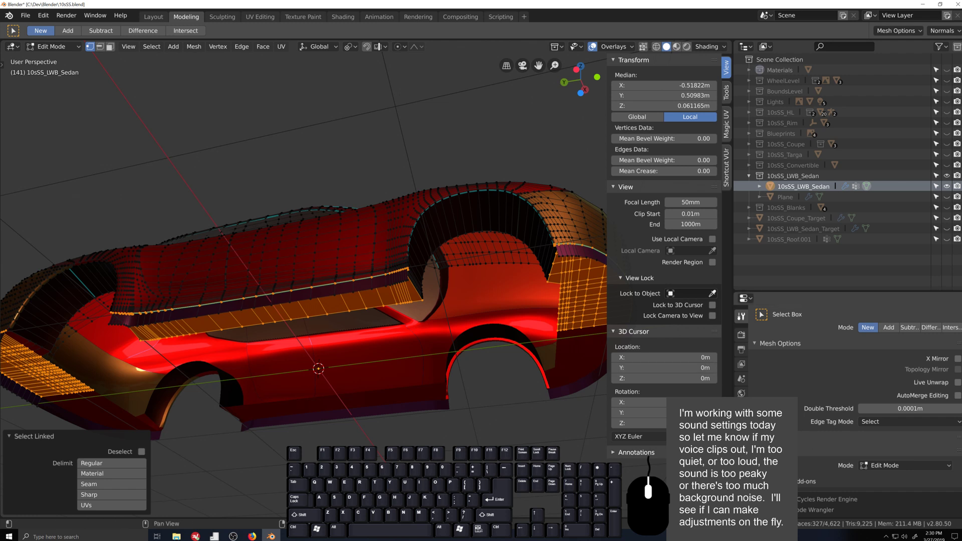
pyautogui.scroll(4, 358, 337)
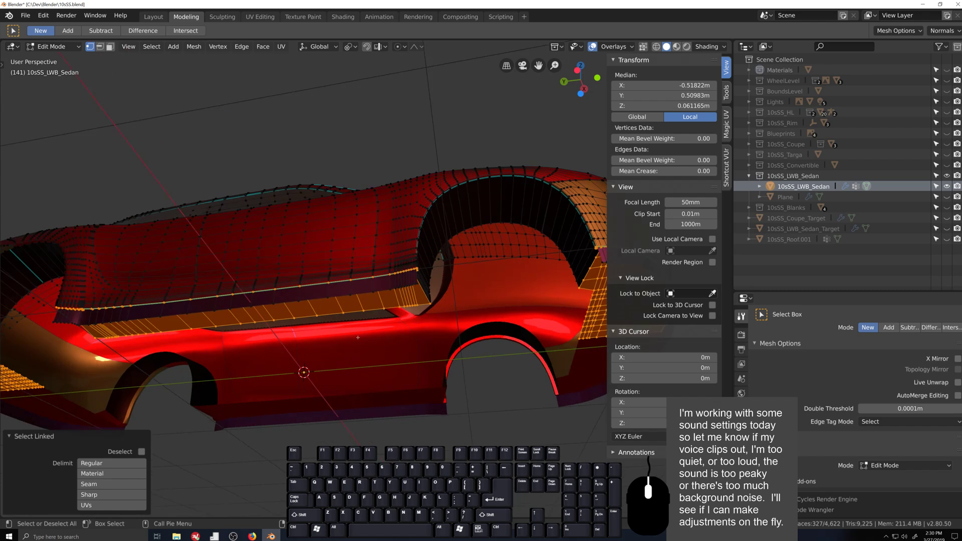
pyautogui.scroll(-3, 100, 302)
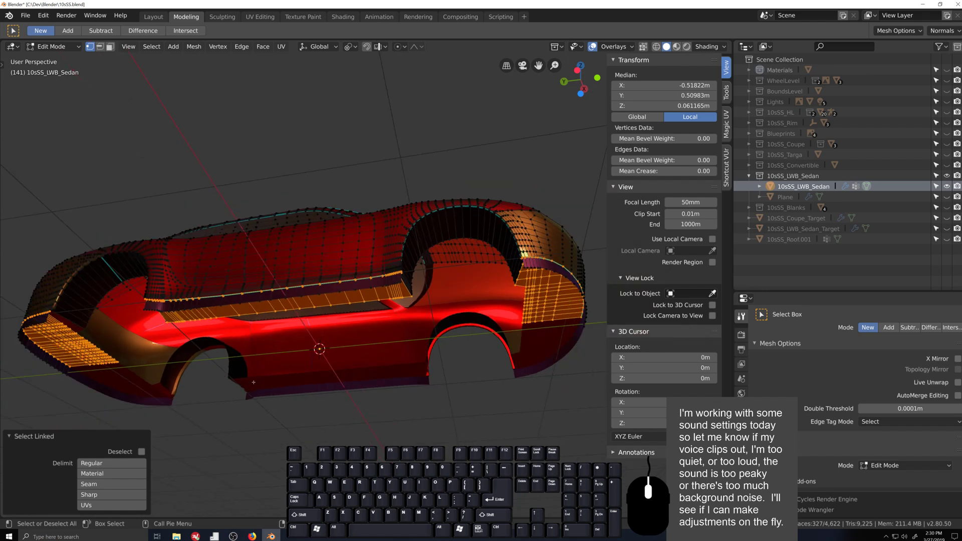
pyautogui.moveTo(100, 302); pyautogui.dragTo(328, 333, button='middle')
pyautogui.click(741, 422)
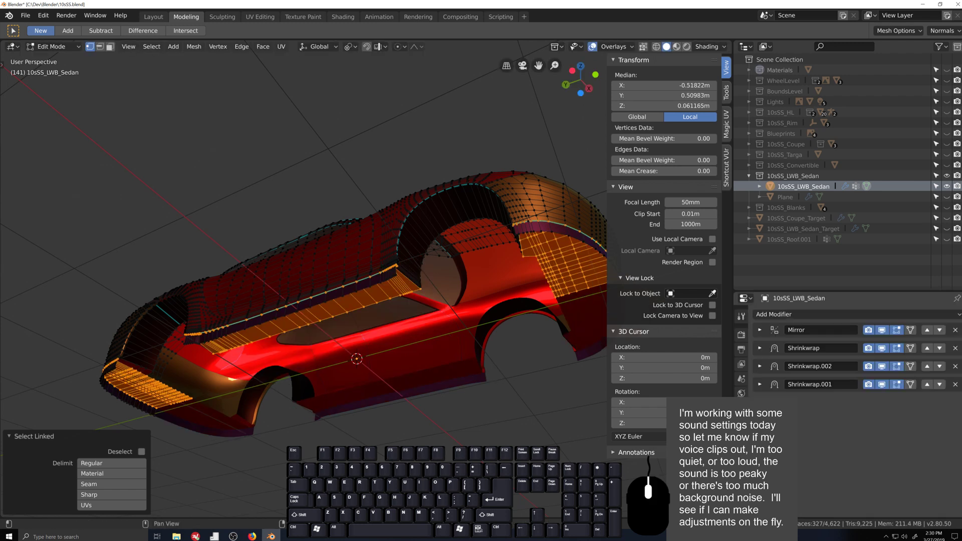
pyautogui.click(741, 481)
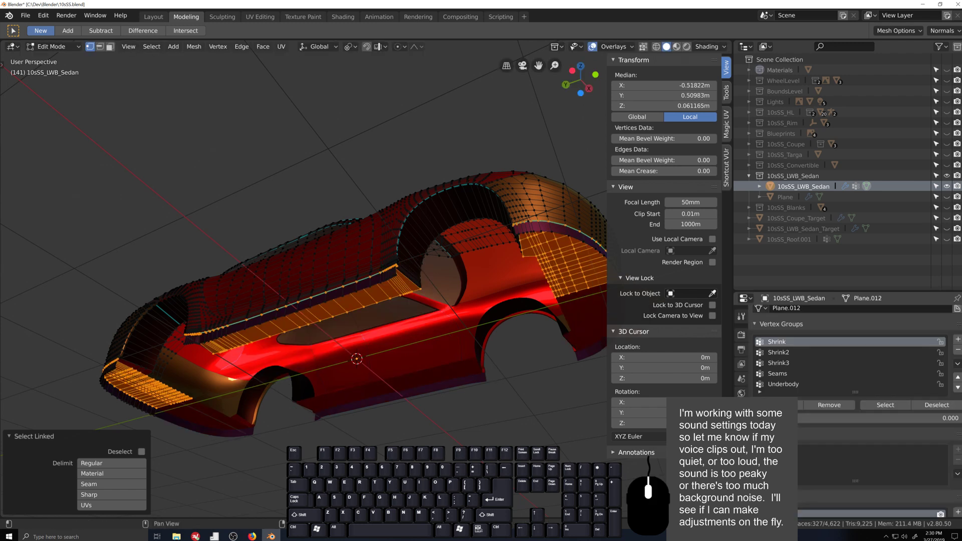
pyautogui.click(783, 342)
pyautogui.click(841, 405)
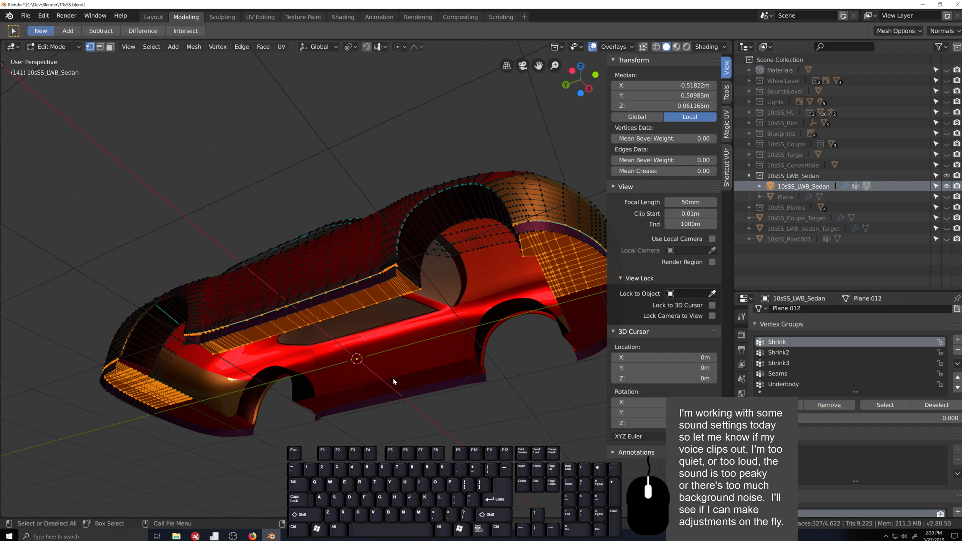
# - Return to Object Mode and examine the underbody strips and side sills from below and from both ends
pyautogui.moveTo(393, 381); pyautogui.dragTo(318, 442, button='middle')
pyautogui.click(318, 442)
pyautogui.scroll(-5, 201, 363)
pyautogui.moveTo(202, 363); pyautogui.dragTo(405, 394, button='middle')
pyautogui.scroll(2, 340, 389)
pyautogui.press('Tab')
pyautogui.scroll(3, 397, 397)
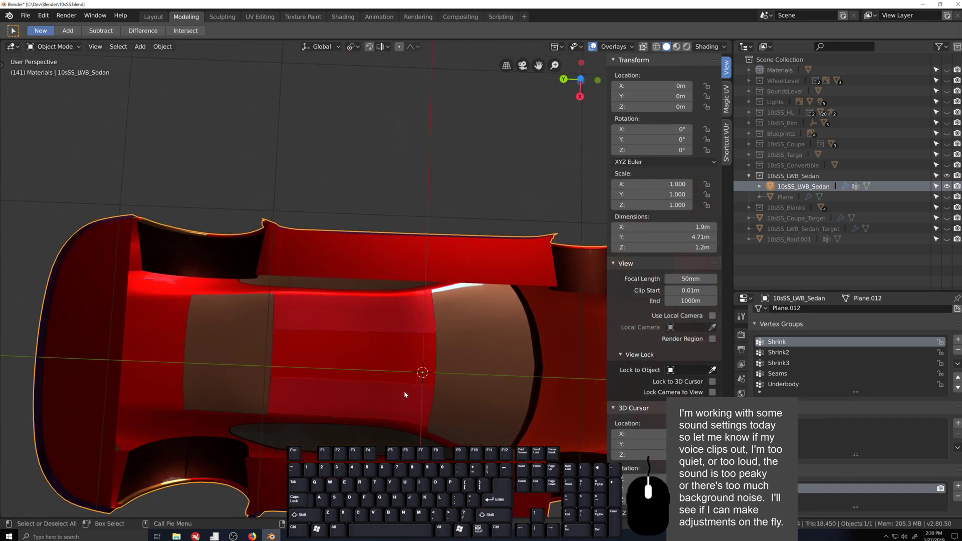
pyautogui.moveTo(395, 288); pyautogui.dragTo(400, 461, button='middle')
pyautogui.scroll(-3, 401, 275)
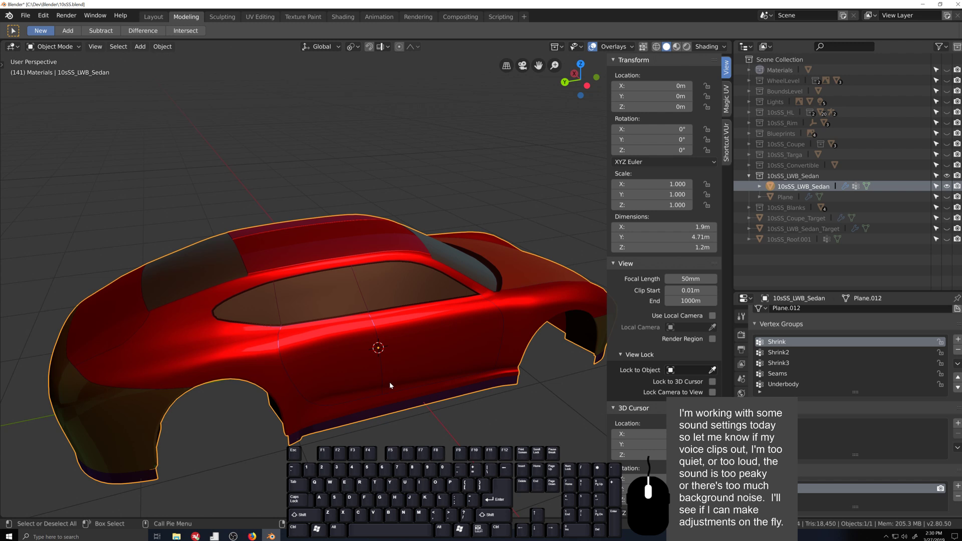
pyautogui.scroll(-2, 403, 381)
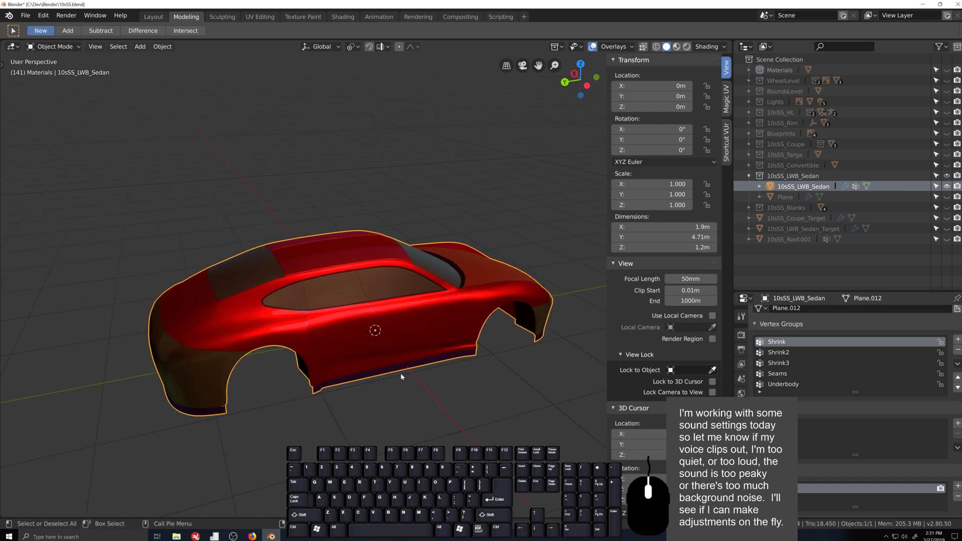
pyautogui.moveTo(368, 324); pyautogui.dragTo(408, 375, button='middle')
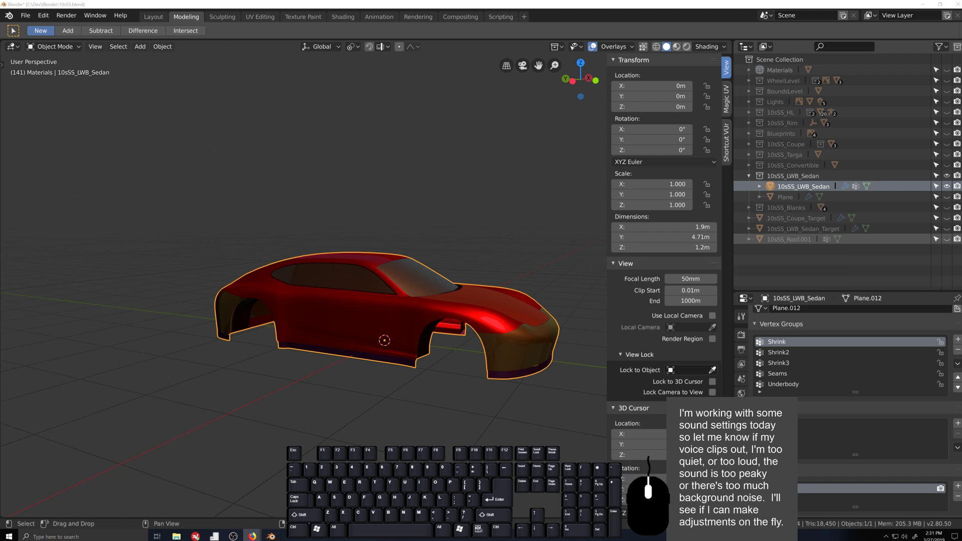
# - Minimize the Blender window to show the desktop
pyautogui.click(271, 535)
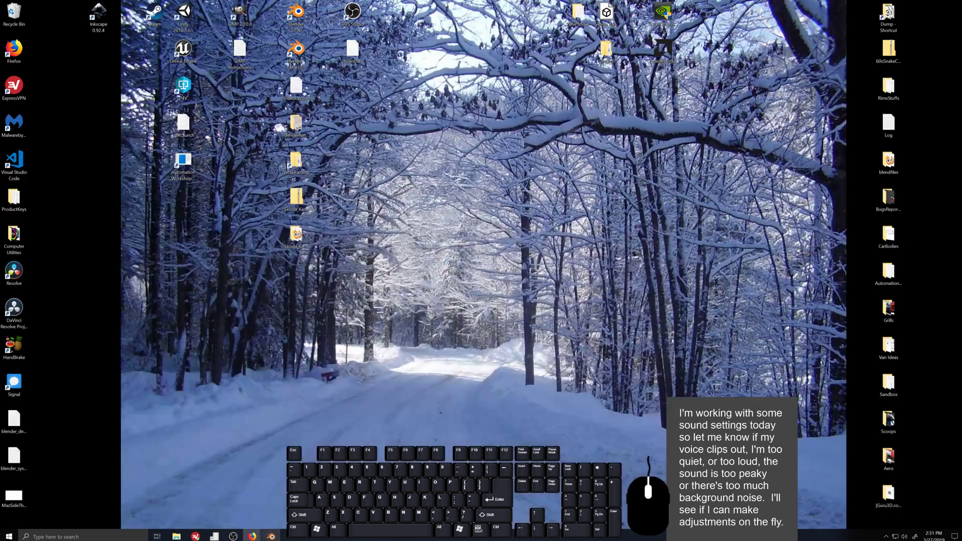
# - Switch to Firefox and search DuckDuckGo images for "ruf ctr 3"
pyautogui.click(271, 534)
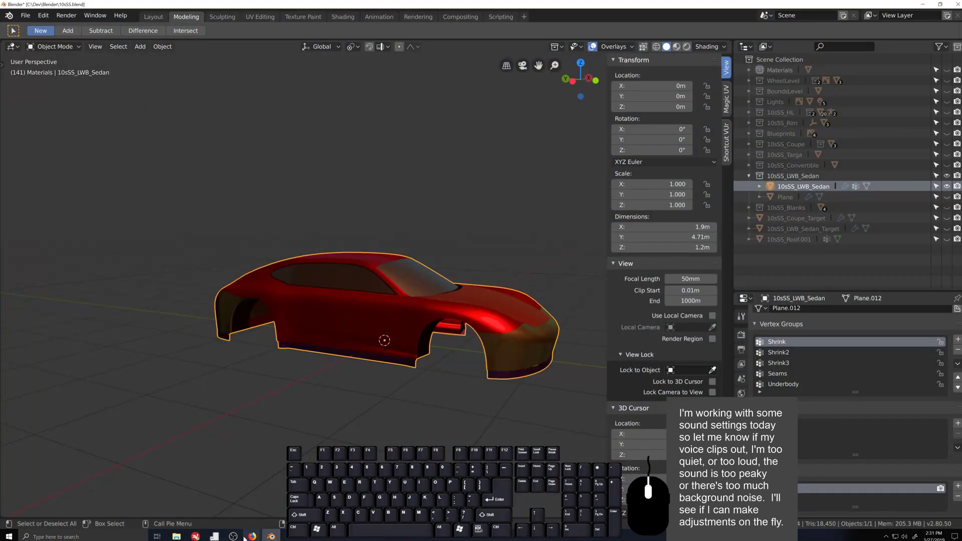
pyautogui.click(252, 536)
pyautogui.click(274, 505)
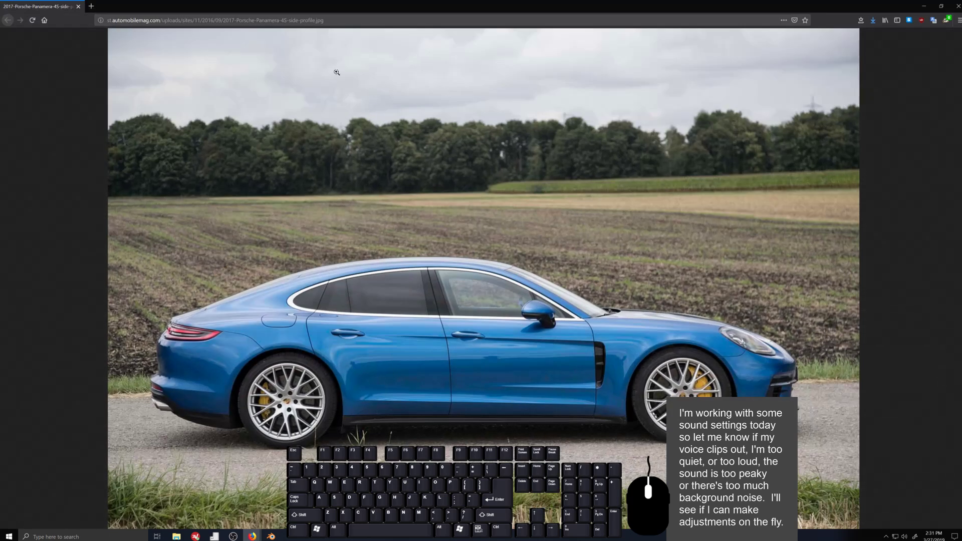
pyautogui.click(325, 21)
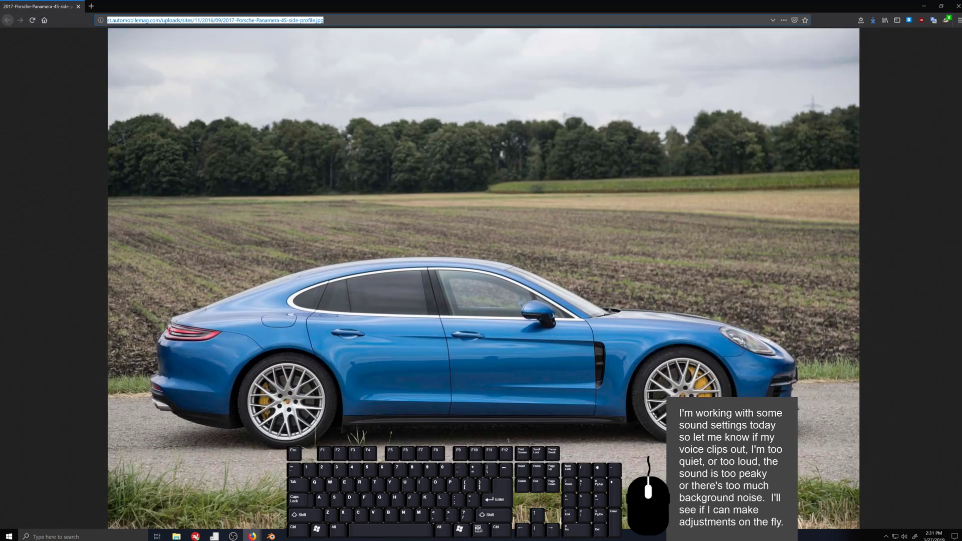
pyautogui.write('ruf ctr')
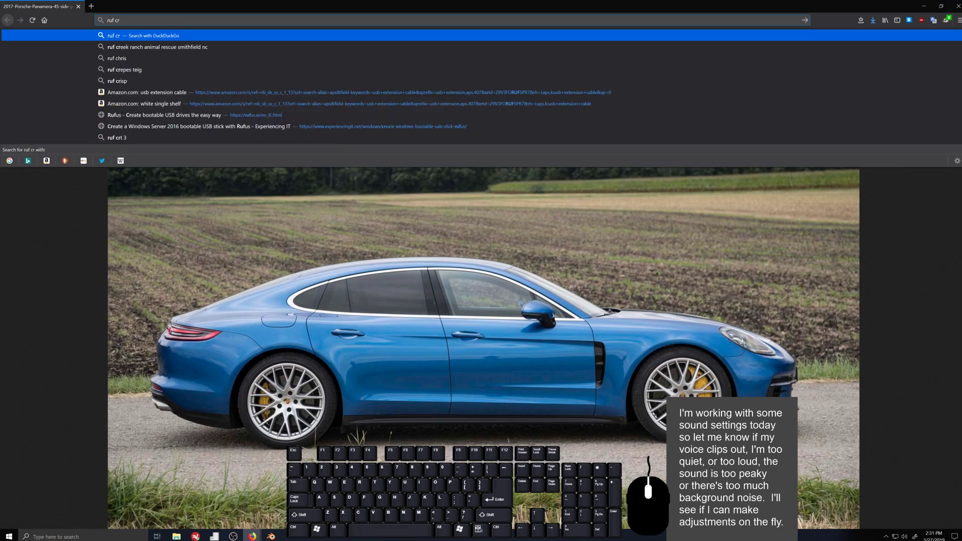
pyautogui.write(' 3')
pyautogui.press('Return')
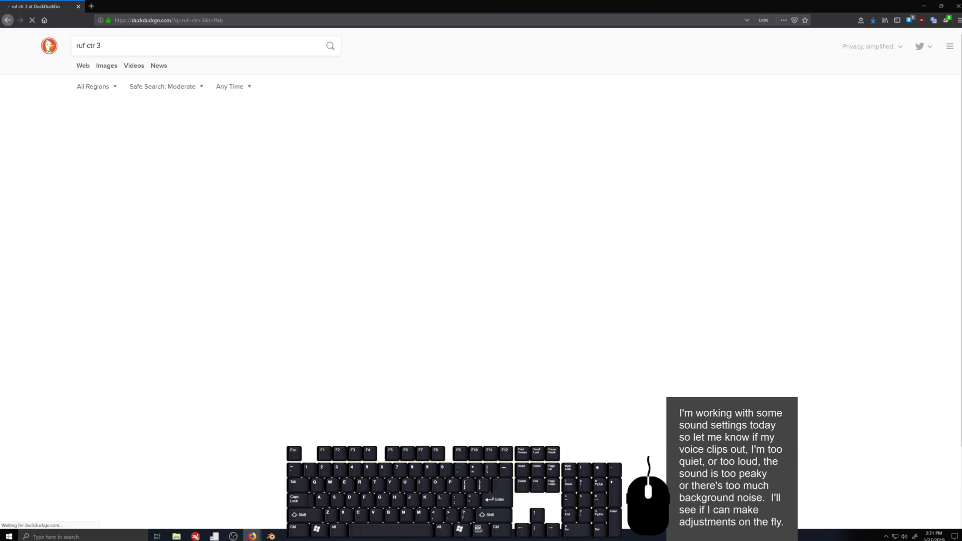
pyautogui.click(106, 66)
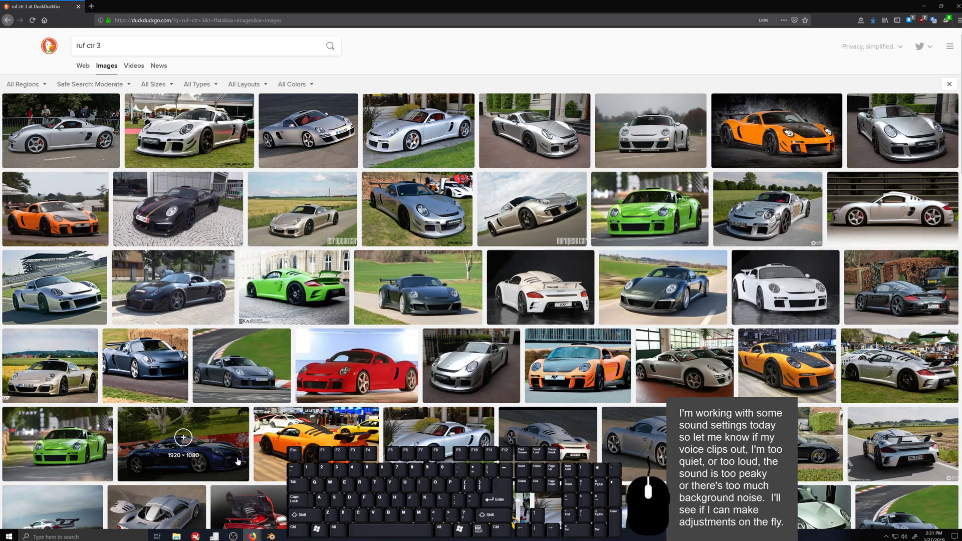
# - Narrow the image search to "ruf ctr 3 side"
pyautogui.click(185, 49)
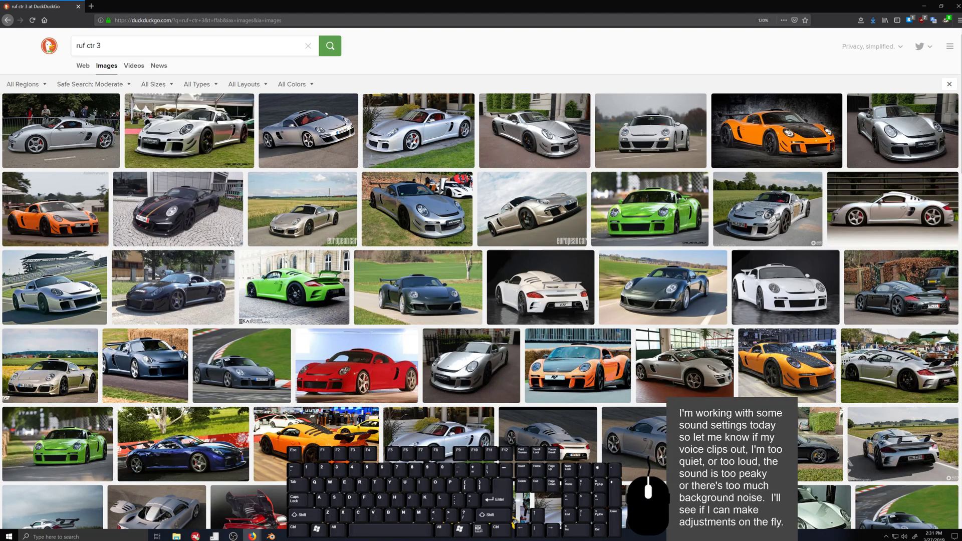
pyautogui.write('side')
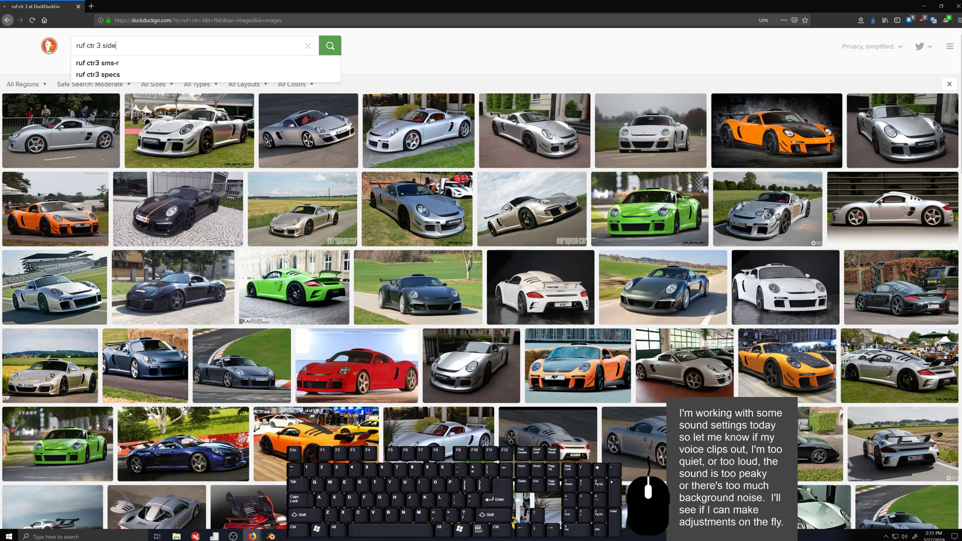
pyautogui.press('Return')
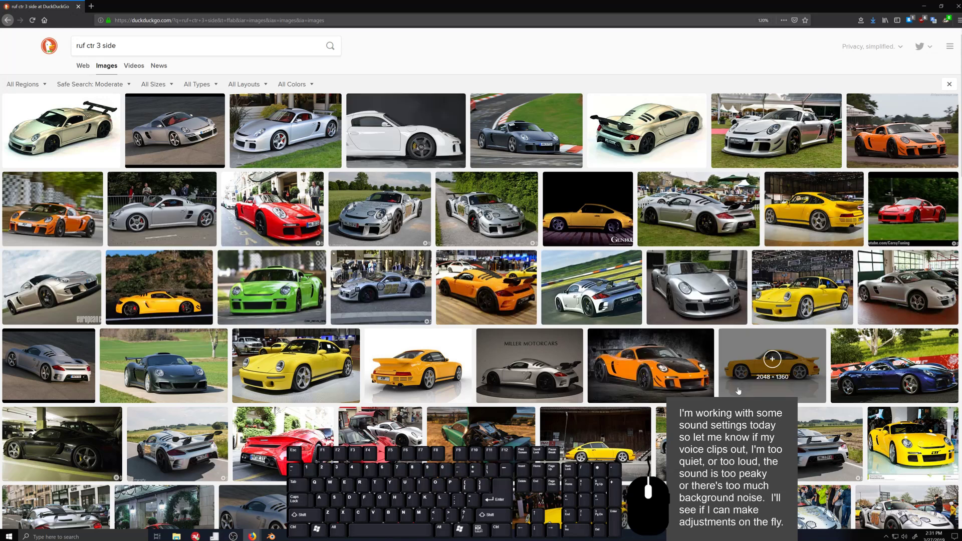
# - Open the 800 × 460 rear three-quarter photo of the silver RUF at full size, examine its shape and return to Blender
pyautogui.scroll(-2, 702, 370)
pyautogui.scroll(-2, 700, 360)
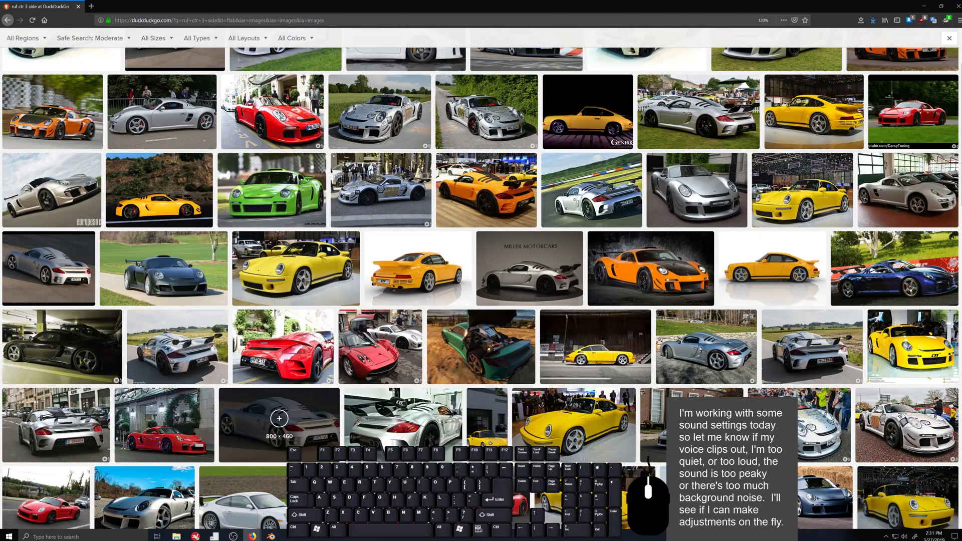
pyautogui.click(279, 419)
pyautogui.click(427, 360)
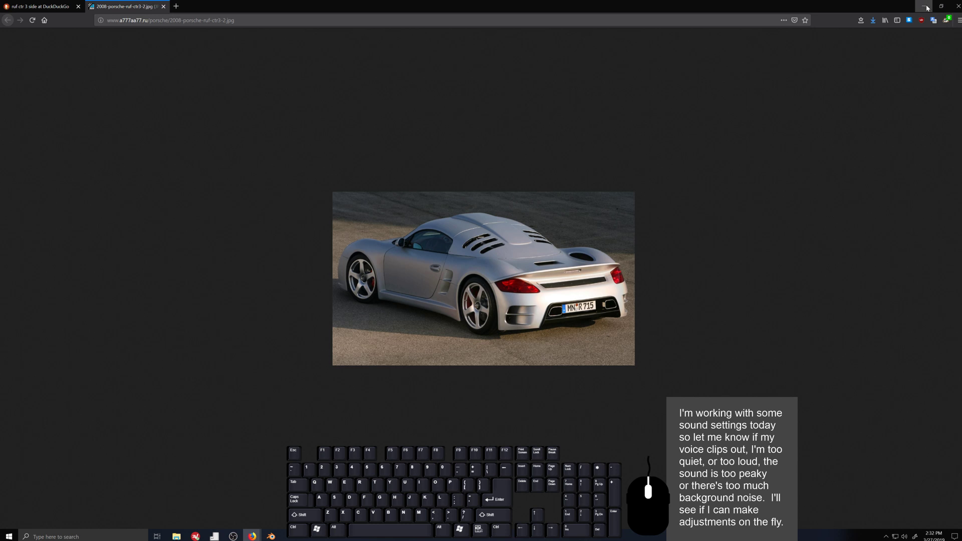
pyautogui.click(957, 6)
# - Collapse the 10sSS_LWB_Sedan collection and hide it in the viewport
pyautogui.moveTo(396, 400); pyautogui.dragTo(426, 404, button='middle')
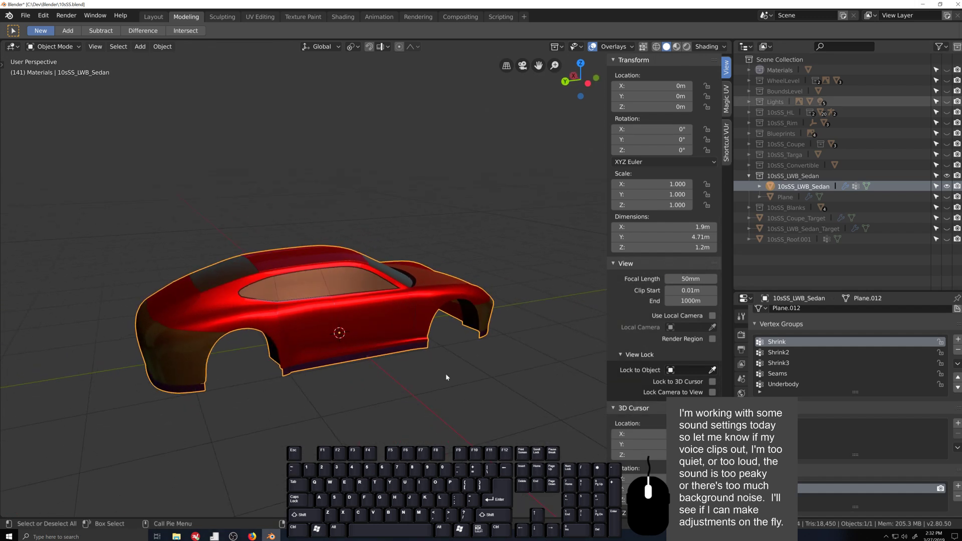
pyautogui.click(748, 176)
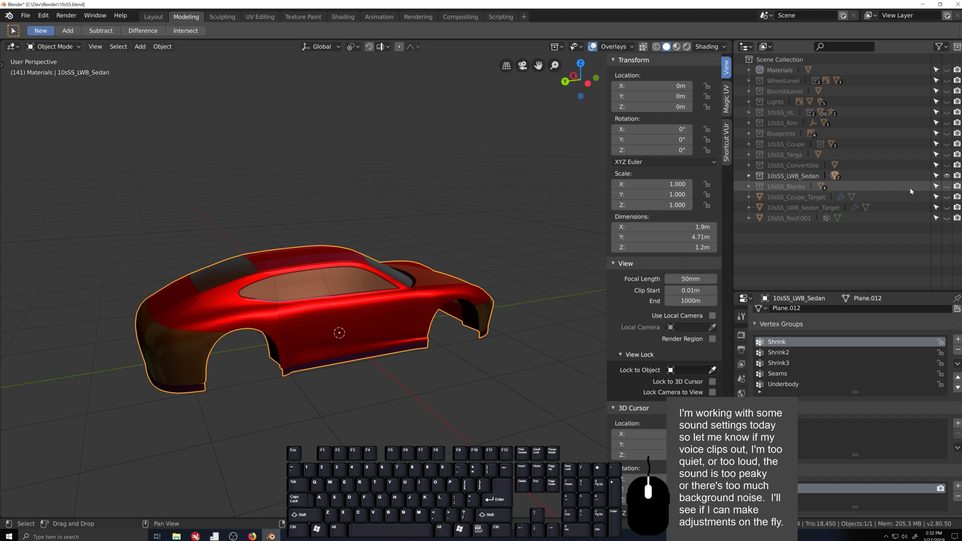
pyautogui.click(946, 176)
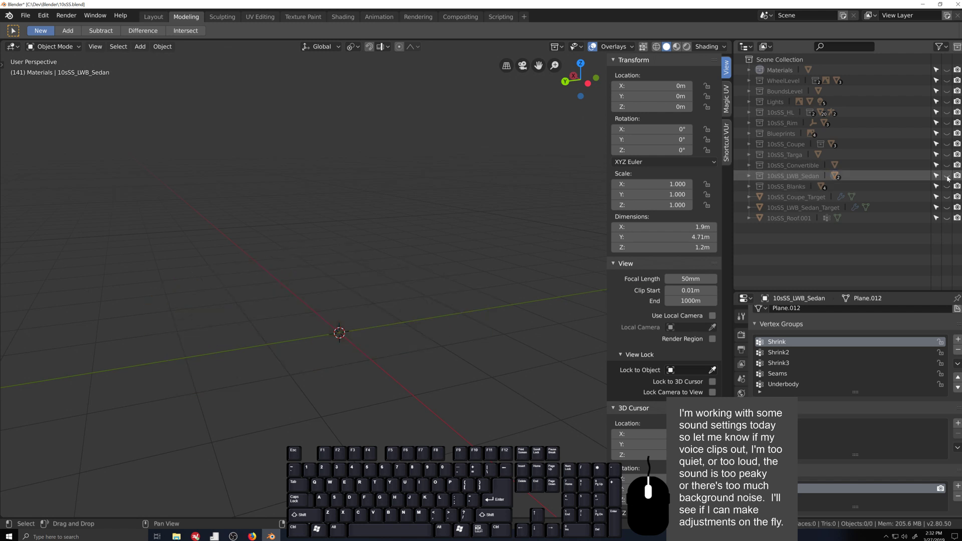
# - Add a new collection to the Scene Collection and place it directly below 10sSS_LWB_Sedan
pyautogui.rightClick(779, 59)
pyautogui.click(779, 65)
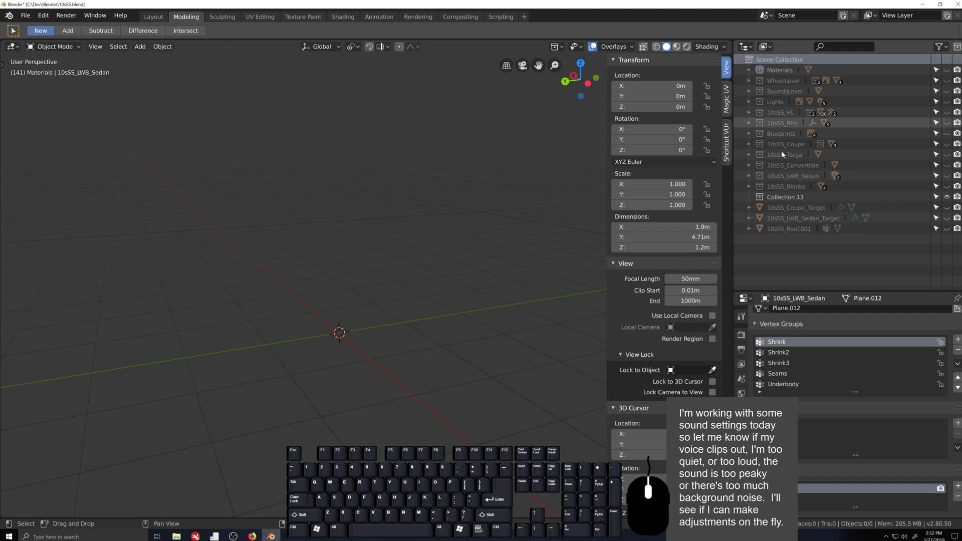
pyautogui.moveTo(787, 198)
pyautogui.mouseDown()
pyautogui.moveTo(788, 175)
pyautogui.moveTo(787, 188)
pyautogui.mouseUp()
# - Rename the new collection as 10sSS_LWB_Coupe
pyautogui.click(785, 186)
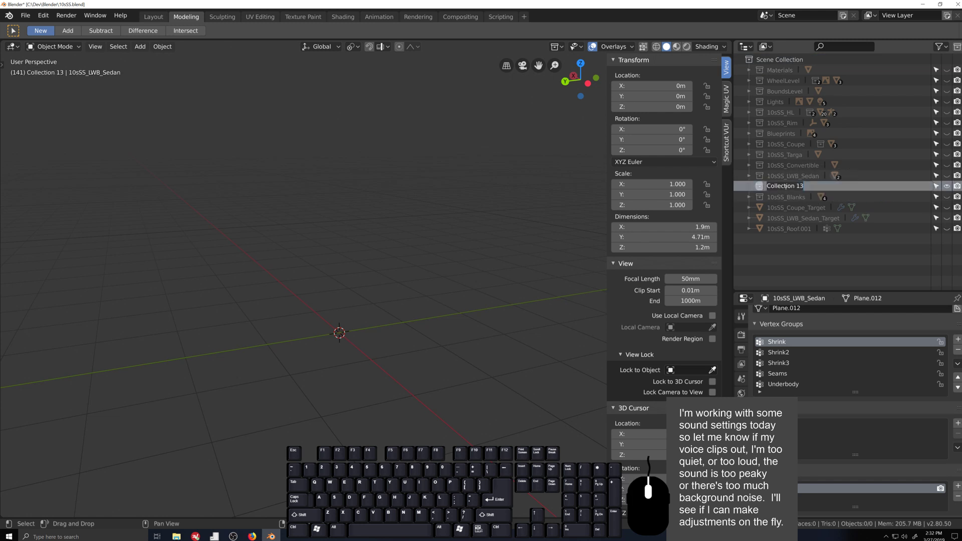
pyautogui.write('10sSS')
pyautogui.write('_L')
pyautogui.write('B')
pyautogui.write('_')
pyautogui.write('Coup')
pyautogui.press('BackSpace')
pyautogui.press('BackSpace')
pyautogui.write('ME_C')
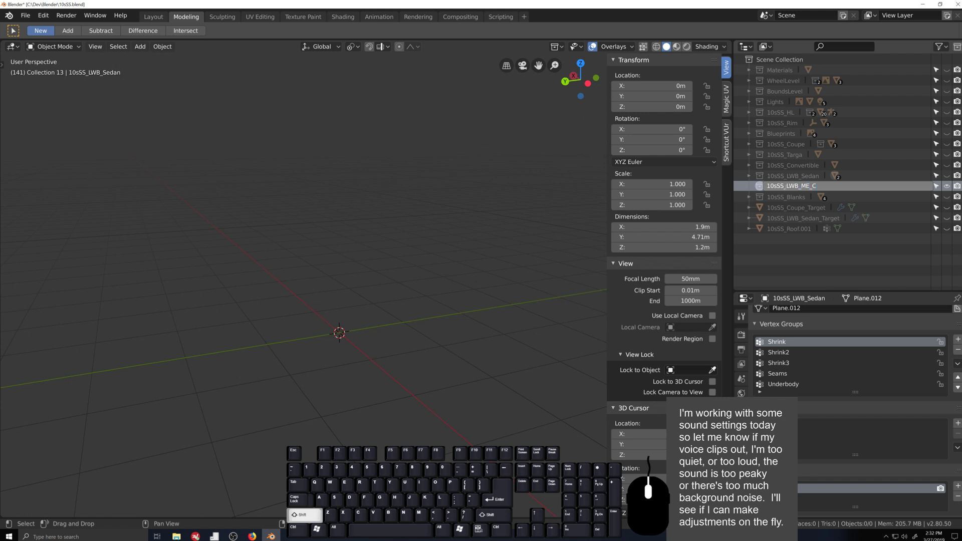
pyautogui.press('BackSpace')
pyautogui.press('BackSpace')
pyautogui.press('BackSpace')
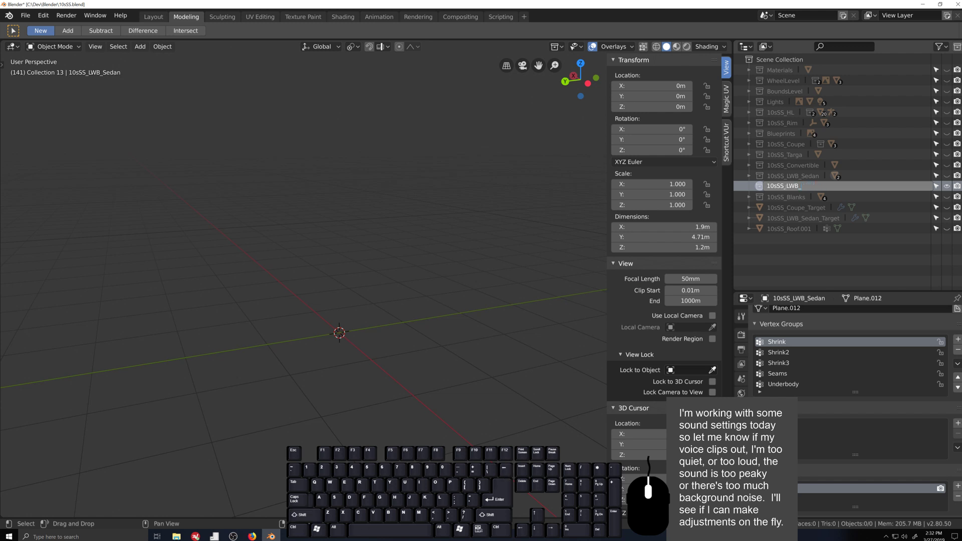
pyautogui.write('Coupe')
pyautogui.press('Return')
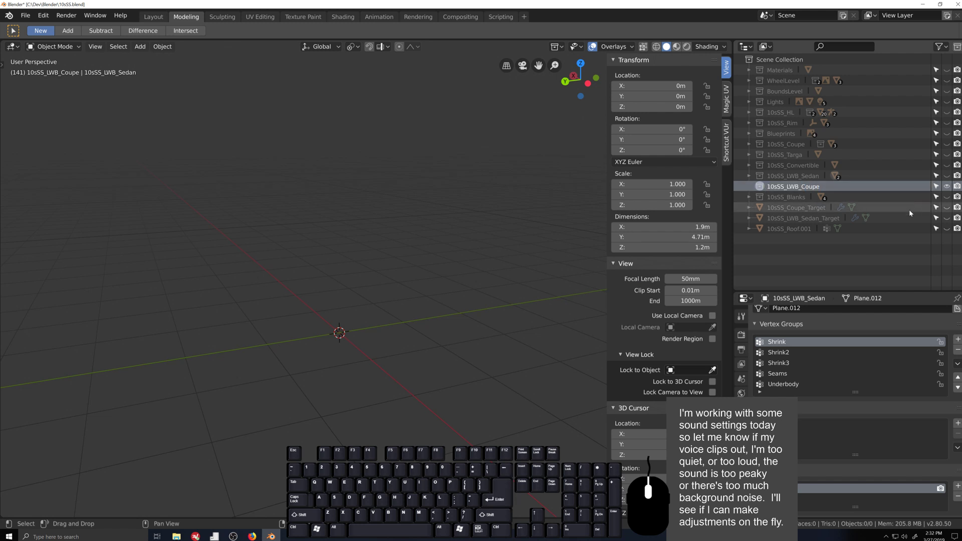
# - Show the 10sSS_Blanks collection and move its 10sSS_Coupe.002 body into the 10sSS_LWB_Coupe collection
pyautogui.click(749, 197)
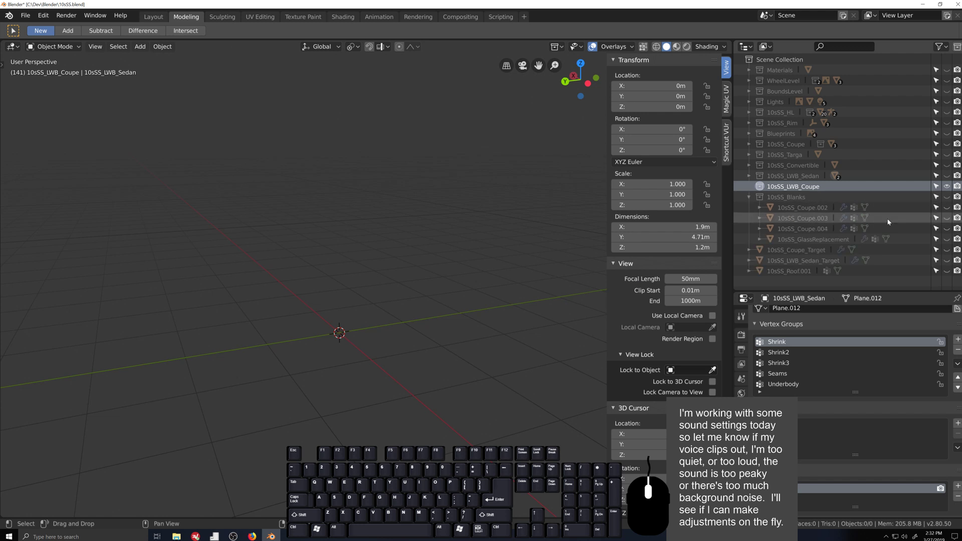
pyautogui.click(946, 196)
pyautogui.click(380, 320)
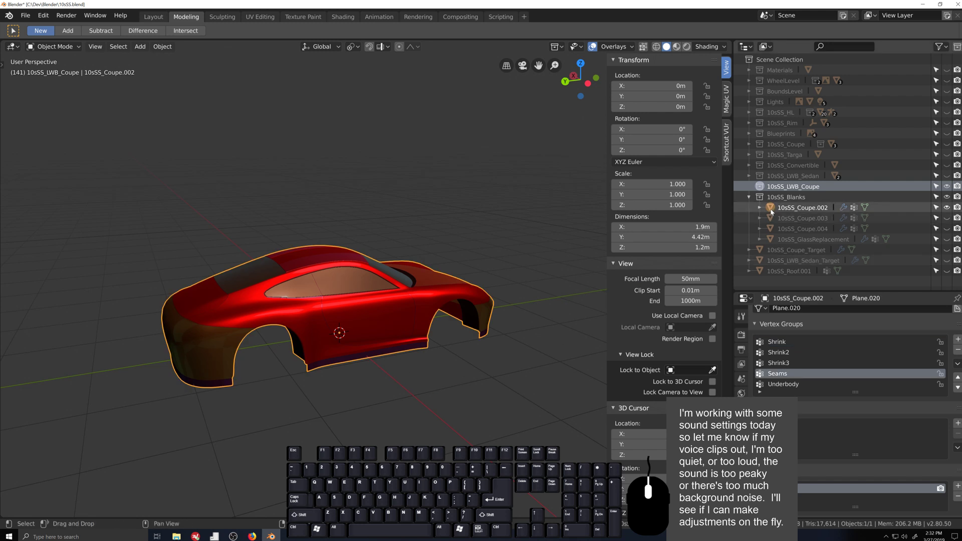
pyautogui.moveTo(772, 209); pyautogui.dragTo(778, 189)
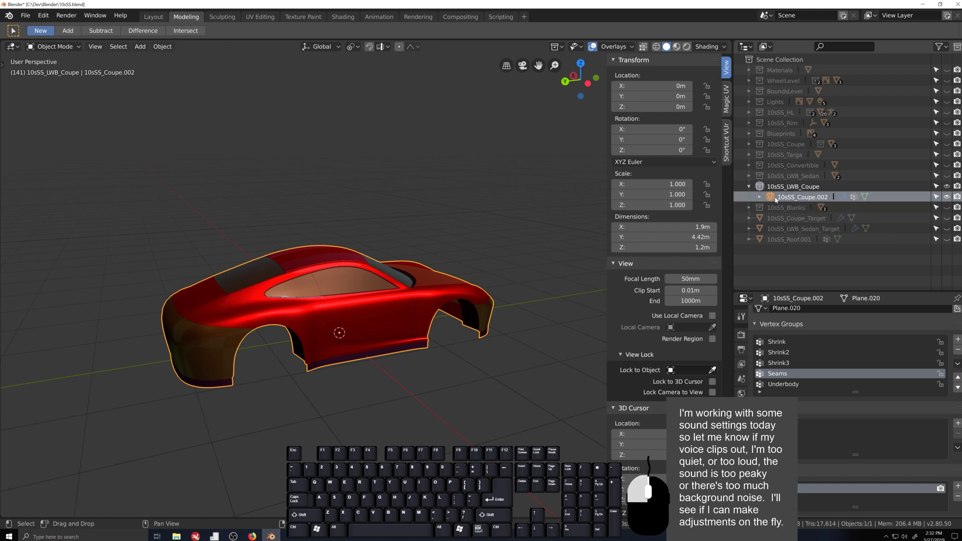
# - Rename the moved coupe body object as 10sSS_LEW_Coupe
pyautogui.doubleClick(795, 197)
pyautogui.press('End')
pyautogui.press('BackSpace')
pyautogui.press('BackSpace')
pyautogui.press('BackSpace')
pyautogui.press('BackSpace')
pyautogui.press('BackSpace')
pyautogui.press('BackSpace')
pyautogui.press('BackSpace')
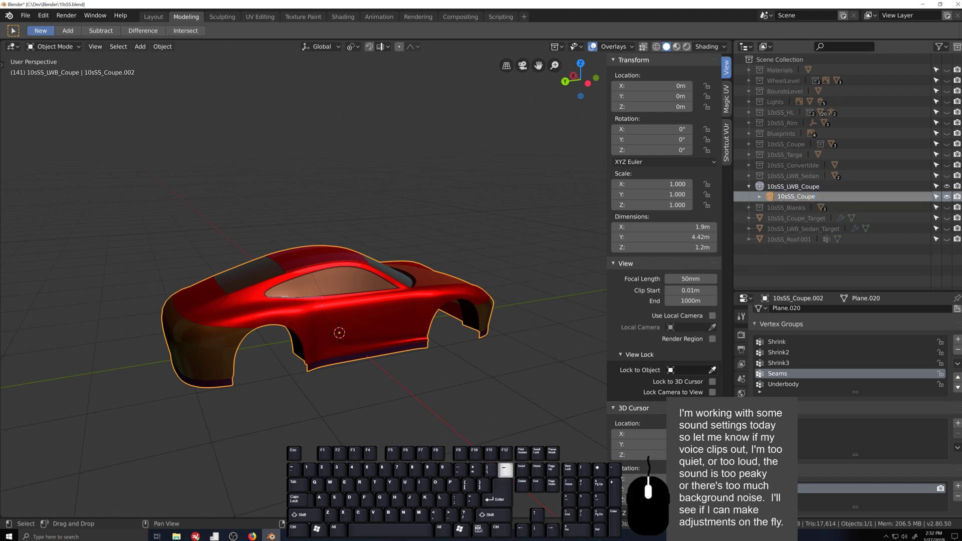
pyautogui.press('shift')
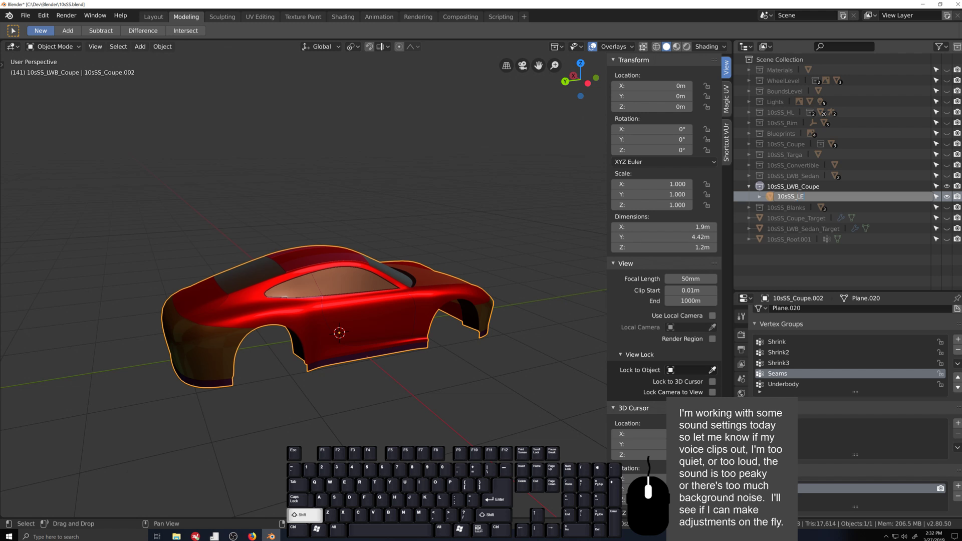
pyautogui.write('LEW_Coupe')
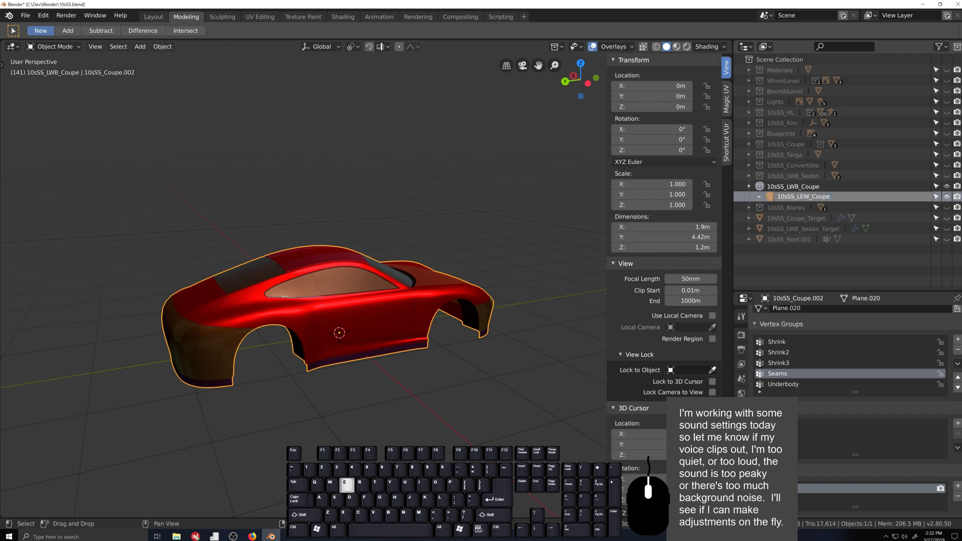
pyautogui.press('Return')
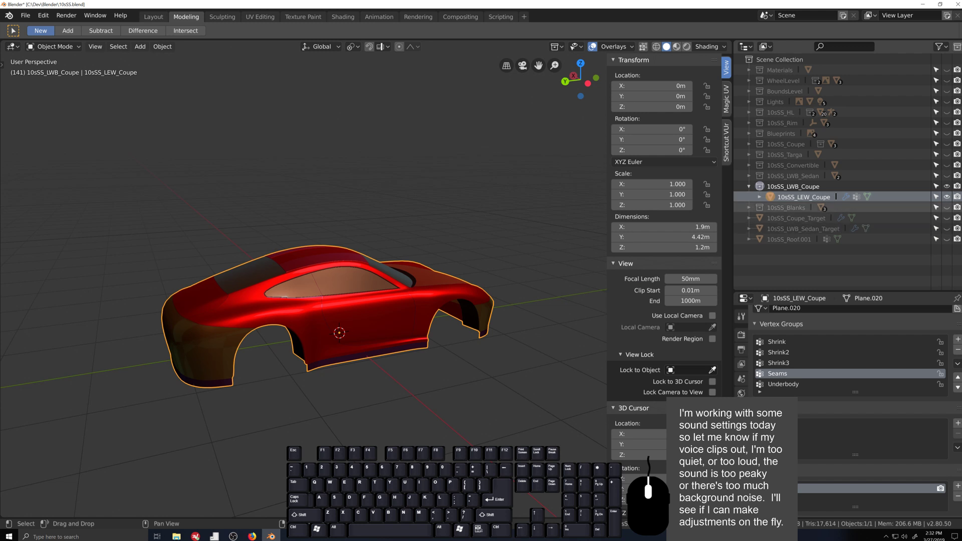
# - Hide the 10sSS_LWB_Coupe collection and show the 10sSS_Coupe_Target object
pyautogui.click(947, 186)
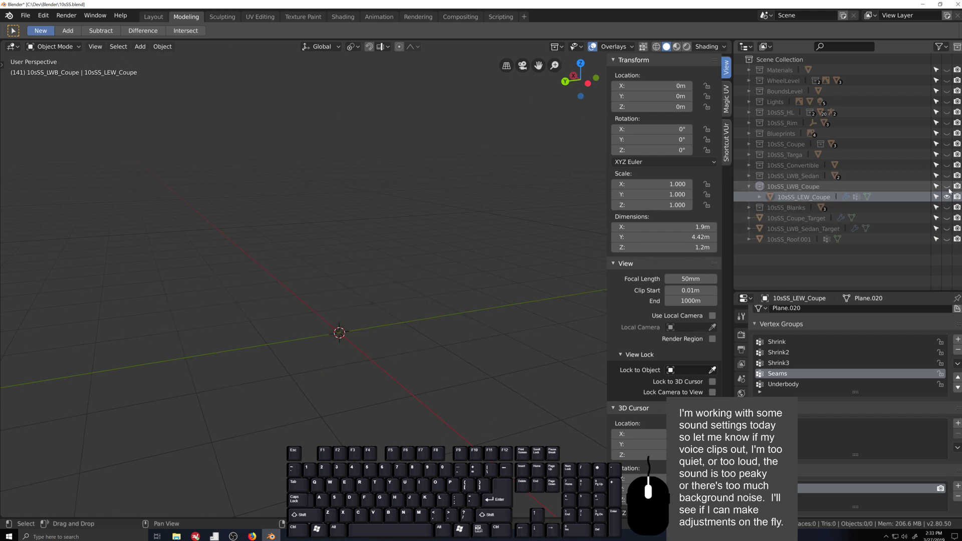
pyautogui.click(947, 219)
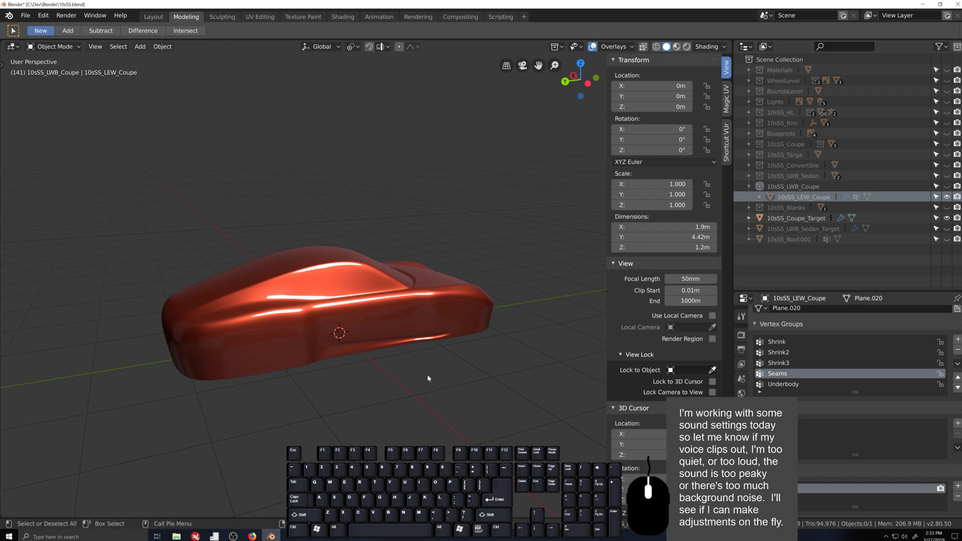
# - Compare the coupe target with the long-wheelbase sedan target by toggling their visibility, leaving only the coupe target shown
pyautogui.click(947, 228)
pyautogui.click(947, 229)
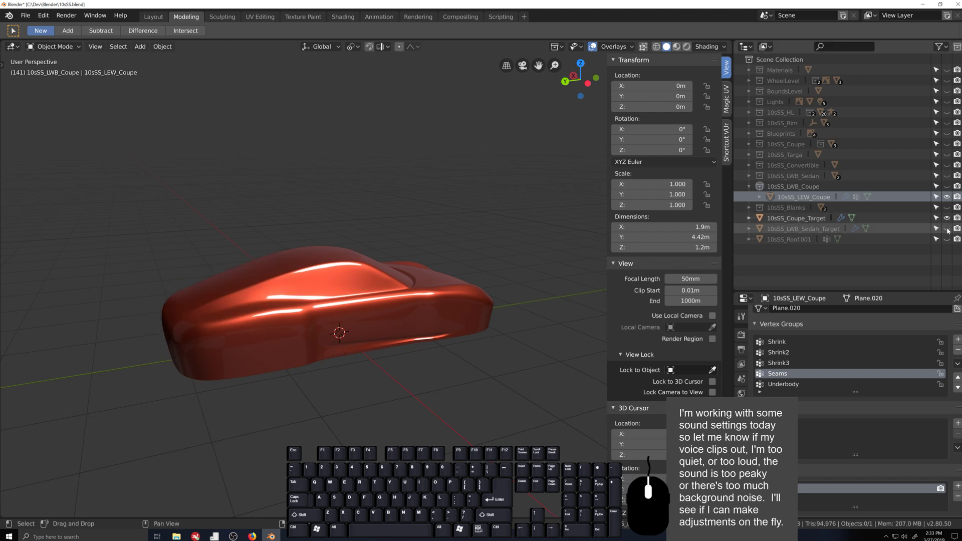
pyautogui.click(947, 228)
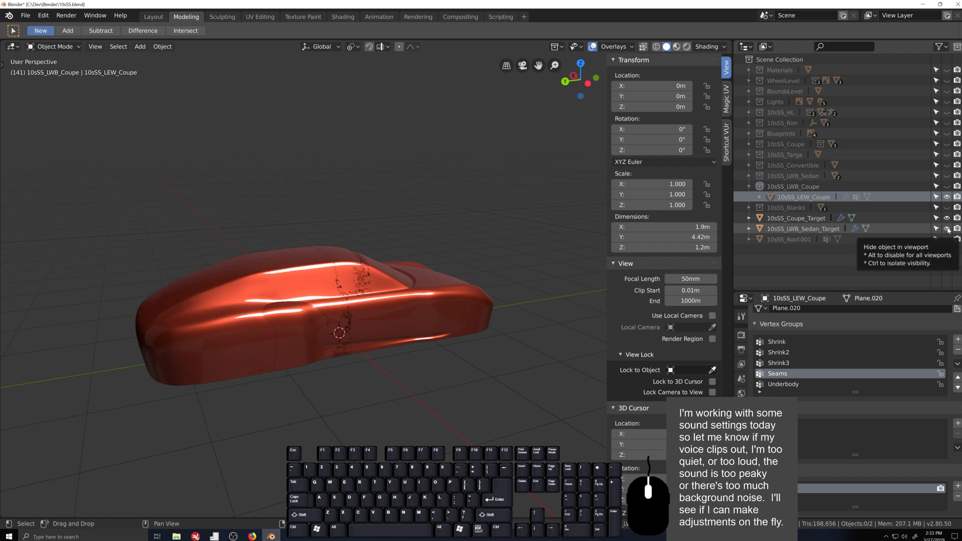
pyautogui.click(947, 228)
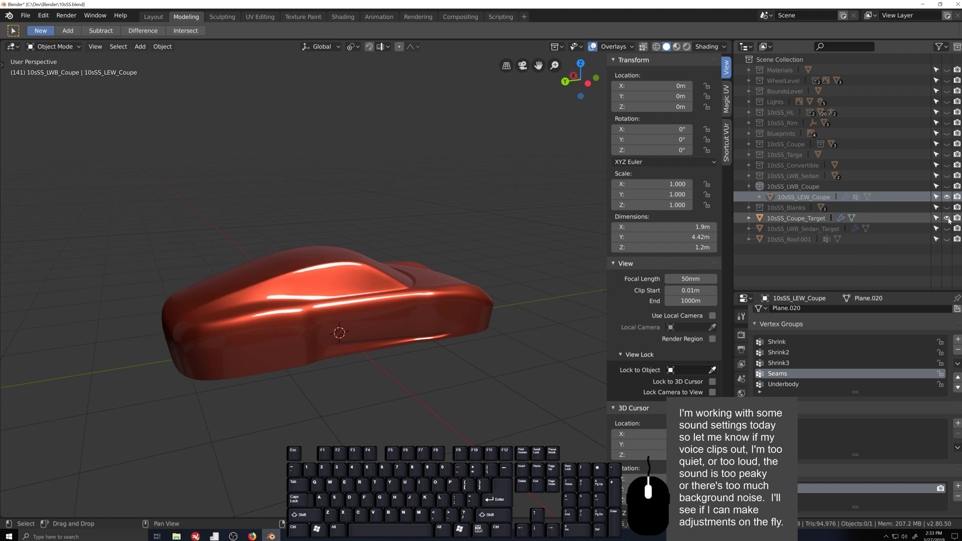
pyautogui.click(947, 218)
pyautogui.click(946, 218)
# - Duplicate the 10sSS_Coupe_Target object in place
pyautogui.click(400, 330)
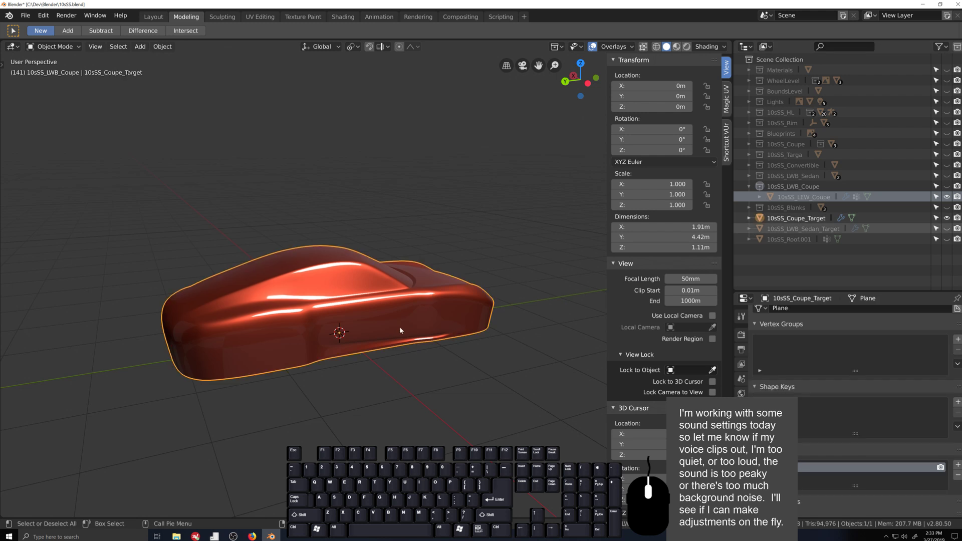
pyautogui.hotkey('shift', 'd')
pyautogui.press('Escape')
# - Rename the duplicated coupe target object as 10sSS_LWB_Coupe
pyautogui.click(822, 229)
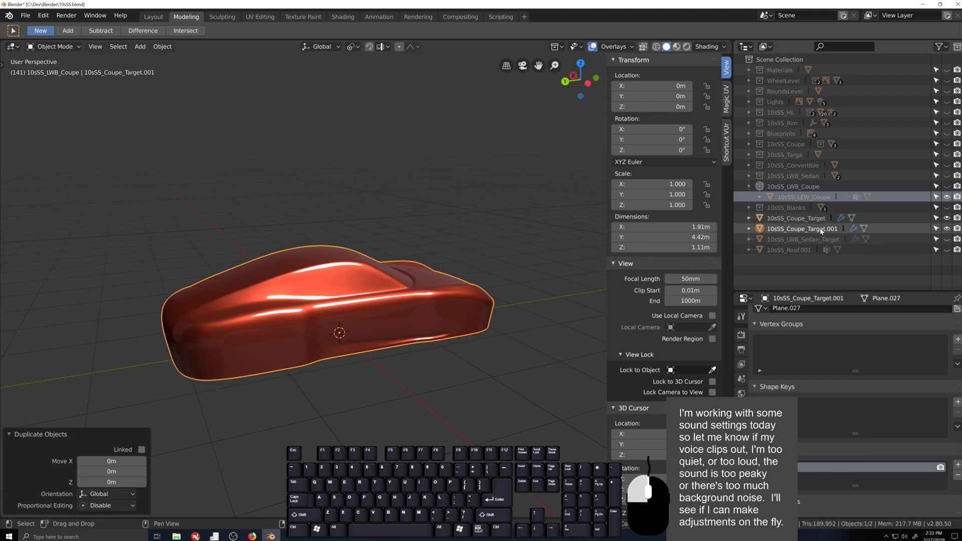
pyautogui.doubleClick(822, 230)
pyautogui.press('BackSpace')
pyautogui.press('BackSpace')
pyautogui.press('BackSpace')
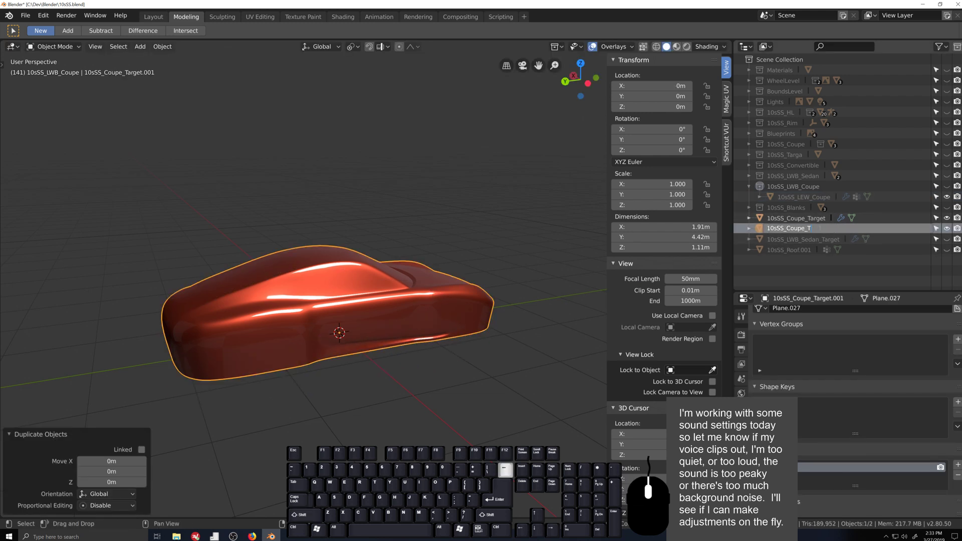
pyautogui.press('BackSpace')
pyautogui.press('BackSpace')
pyautogui.press('BackSpace')
pyautogui.press('BackSpace')
pyautogui.press('BackSpace')
pyautogui.write('LW')
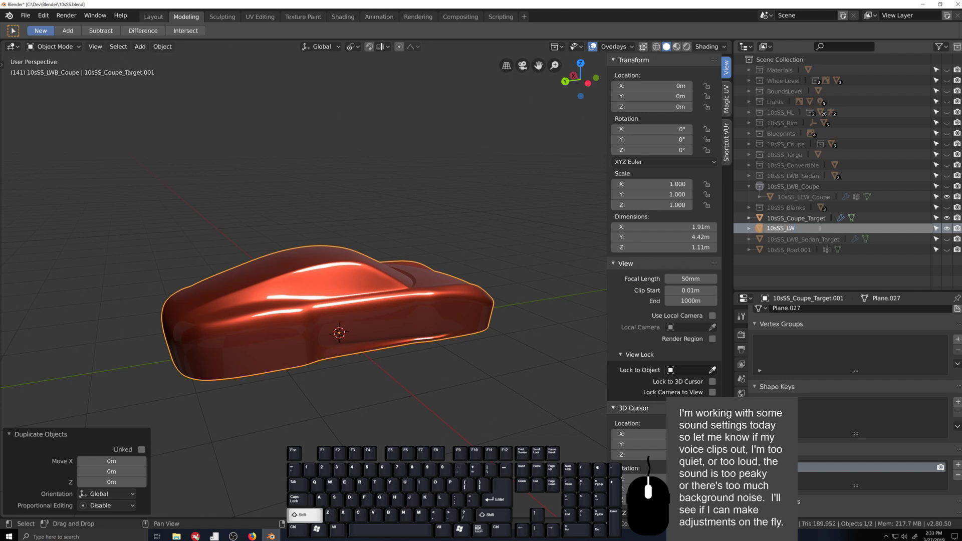
pyautogui.write('B_Coupe')
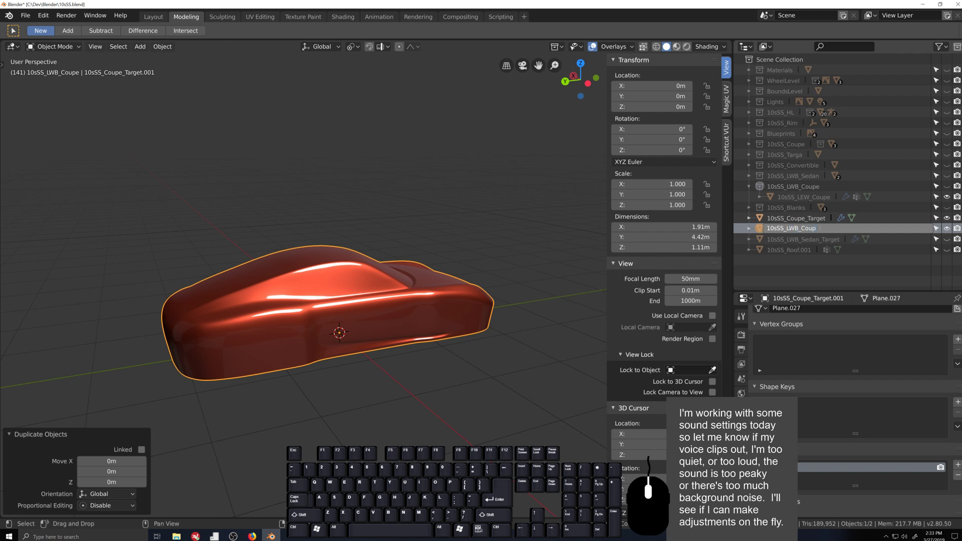
pyautogui.press('Return')
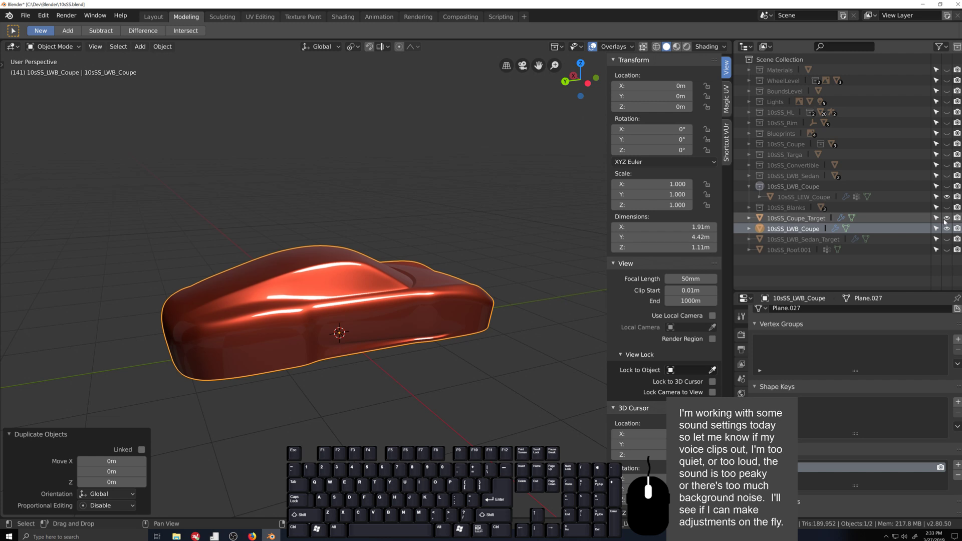
# - Hide the original coupe target and, in Edit Mode, start selecting the mesh of the copy's rear quarter panel behind the door
pyautogui.press('Tab')
pyautogui.scroll(4, 287, 364)
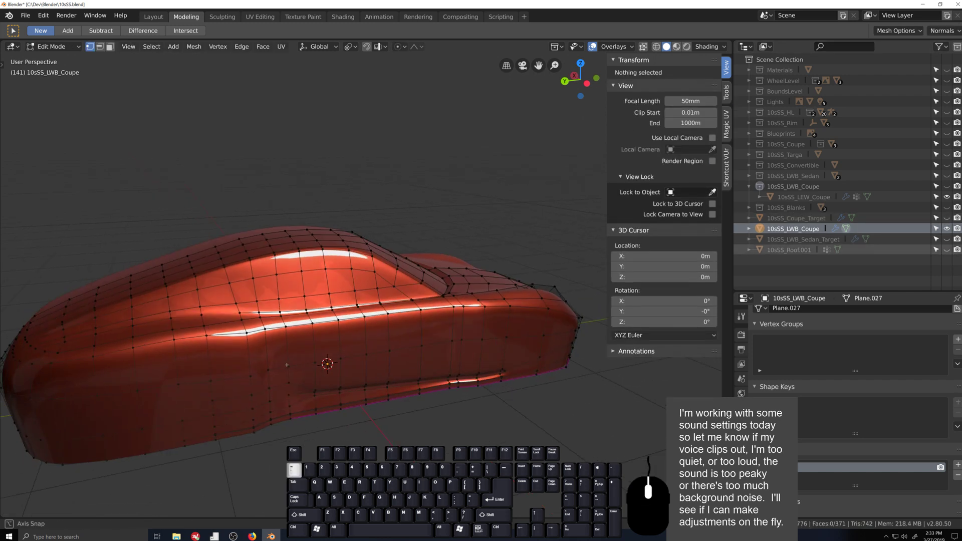
pyautogui.scroll(-3, 286, 364)
pyautogui.moveTo(287, 364); pyautogui.dragTo(311, 340, button='middle')
pyautogui.scroll(2, 334, 349)
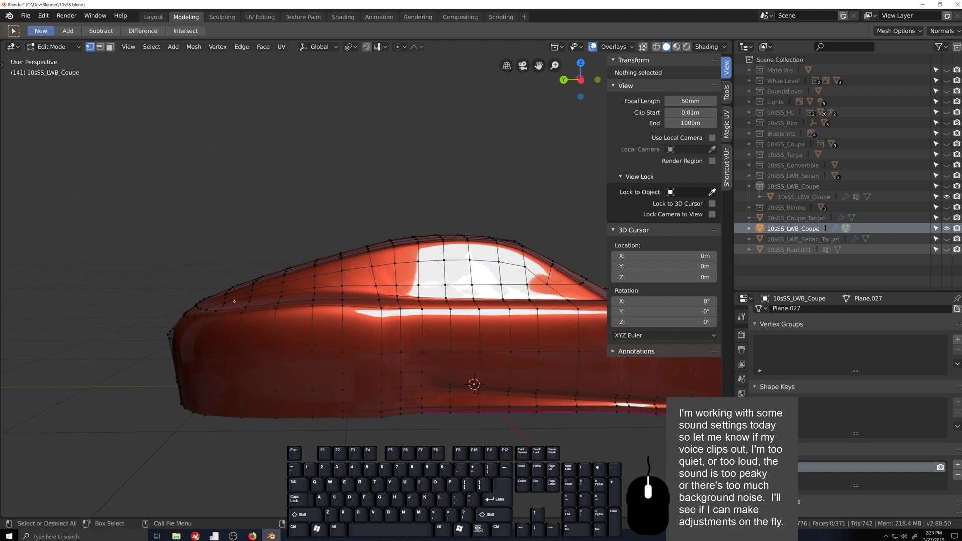
pyautogui.moveTo(399, 276); pyautogui.dragTo(383, 320, button='middle')
pyautogui.click(380, 307)
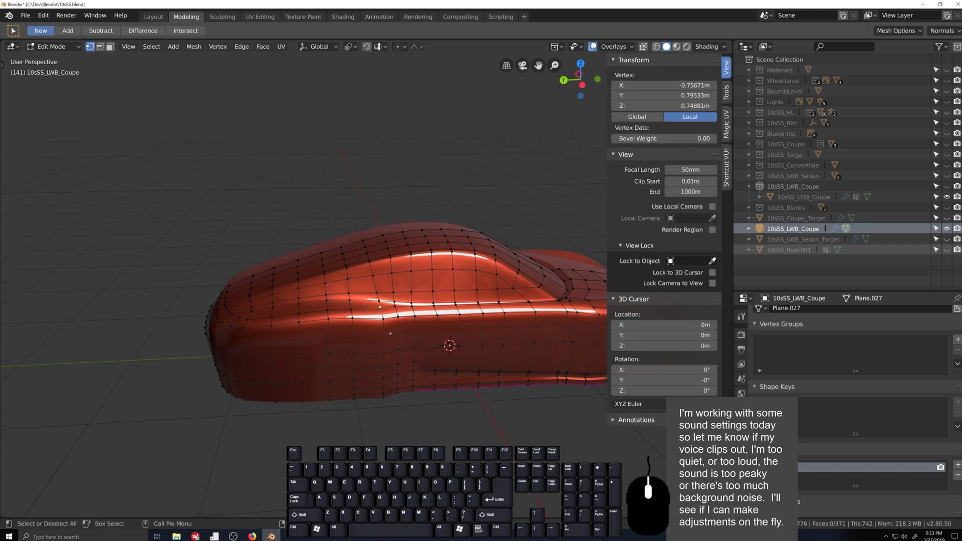
pyautogui.keyDown('shift'); pyautogui.click(383, 405); pyautogui.keyUp('shift')
pyautogui.moveTo(383, 405); pyautogui.dragTo(332, 418, button='middle')
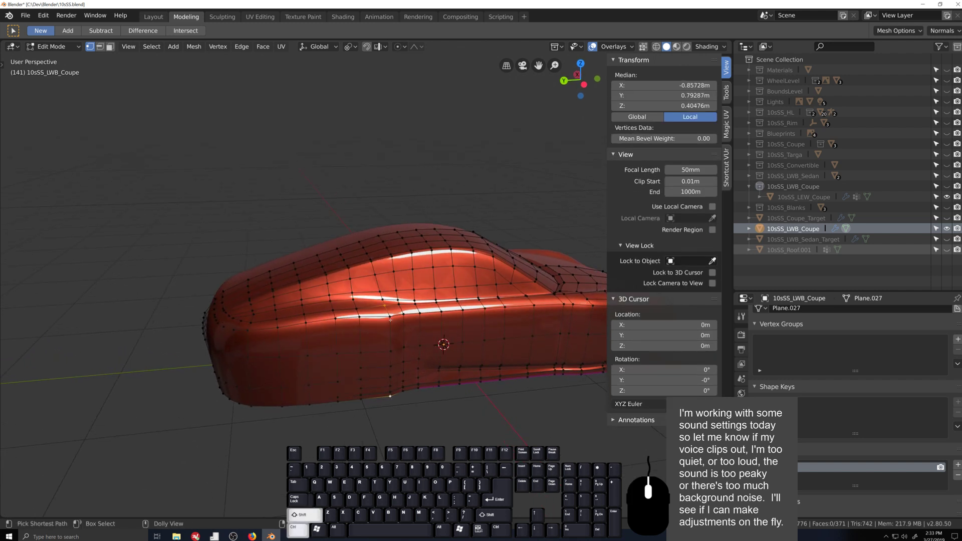
pyautogui.keyDown('ctrl'); pyautogui.keyDown('shift'); pyautogui.click(406, 325); pyautogui.keyUp('shift'); pyautogui.keyUp('ctrl')
pyautogui.moveTo(406, 325); pyautogui.dragTo(380, 321, button='middle')
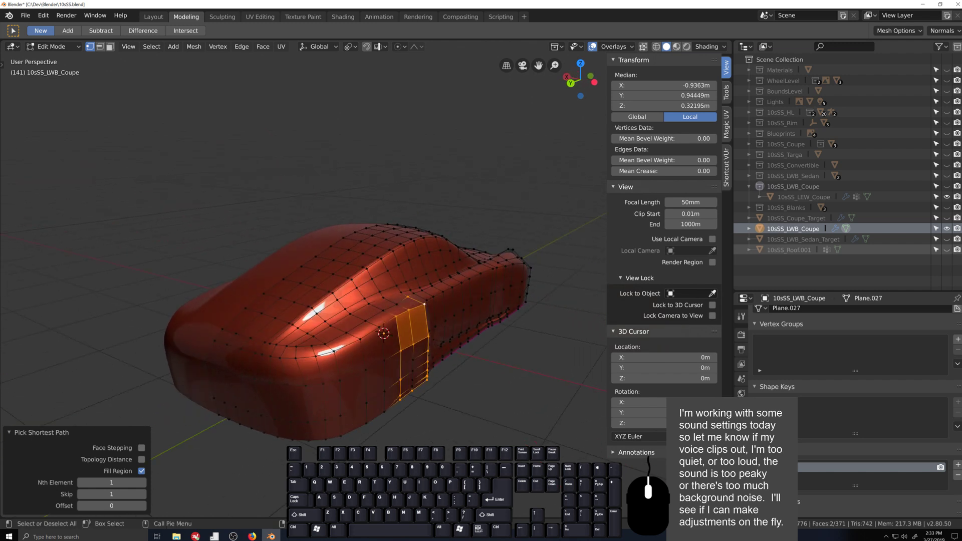
# - Extend the mesh selection over the rest of the rear quarter panel and across the rear bumper with filled shortest-path regions
pyautogui.keyDown('ctrl'); pyautogui.click(297, 360); pyautogui.keyUp('ctrl')
pyautogui.keyDown('ctrl'); pyautogui.keyDown('shift'); pyautogui.click(383, 414); pyautogui.keyUp('shift'); pyautogui.keyUp('ctrl')
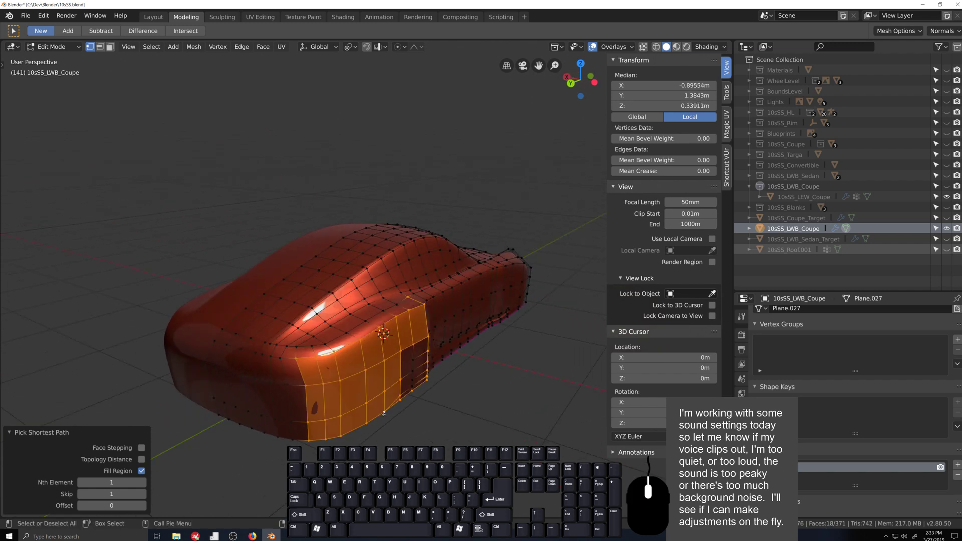
pyautogui.keyDown('ctrl'); pyautogui.keyDown('shift'); pyautogui.click(411, 387); pyautogui.keyUp('shift'); pyautogui.keyUp('ctrl')
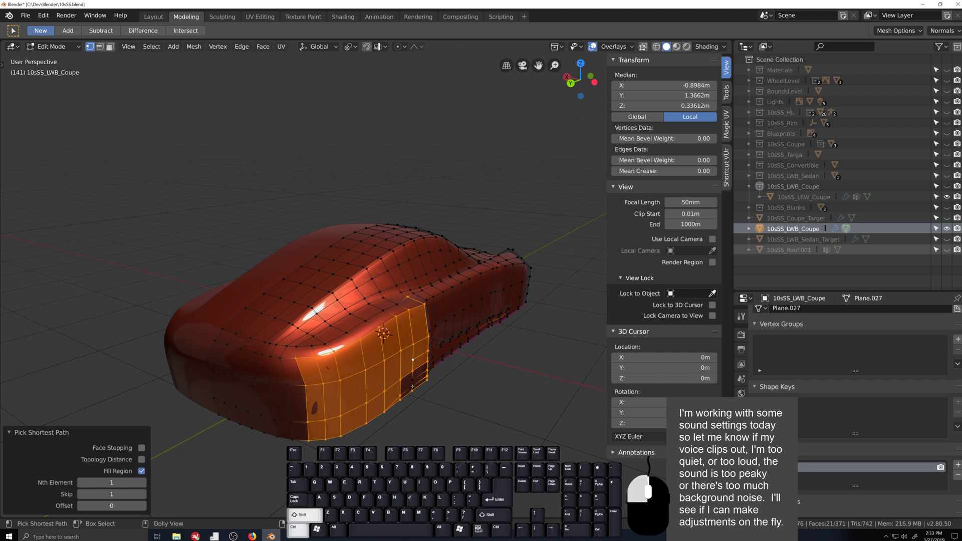
pyautogui.keyDown('ctrl'); pyautogui.keyDown('shift'); pyautogui.click(204, 361); pyautogui.keyUp('shift'); pyautogui.keyUp('ctrl')
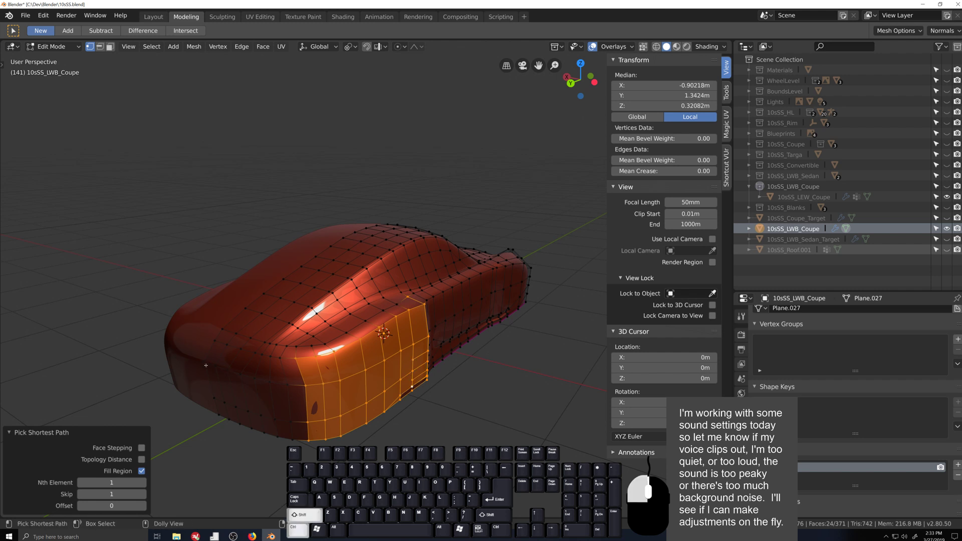
pyautogui.keyDown('ctrl'); pyautogui.keyDown('shift'); pyautogui.click(280, 359); pyautogui.keyUp('shift'); pyautogui.keyUp('ctrl')
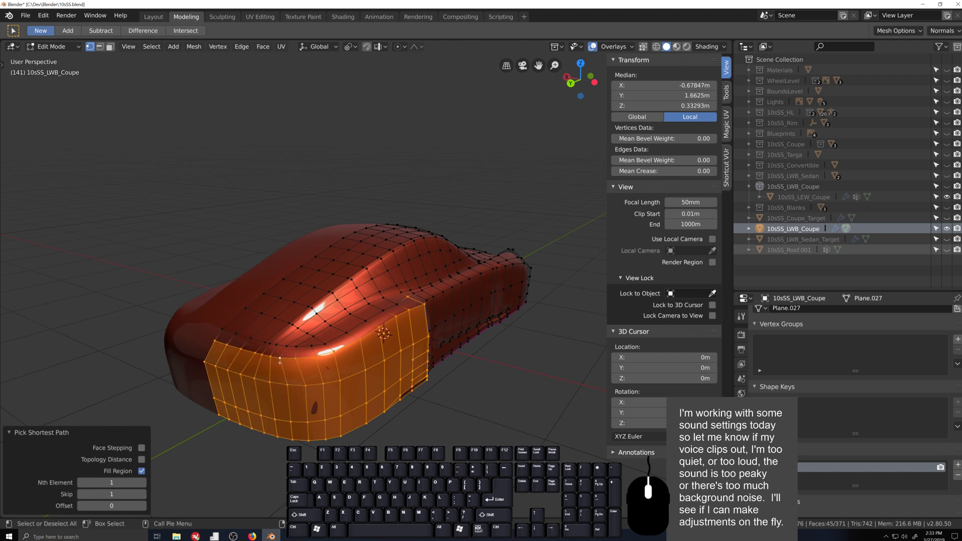
# - Add the upper strip above the rear bumper and along the rear shoulder to the selection
pyautogui.keyDown('ctrl'); pyautogui.keyDown('shift'); pyautogui.click(222, 330); pyautogui.keyUp('shift'); pyautogui.keyUp('ctrl')
pyautogui.keyDown('shift'); pyautogui.click(309, 351); pyautogui.keyUp('shift')
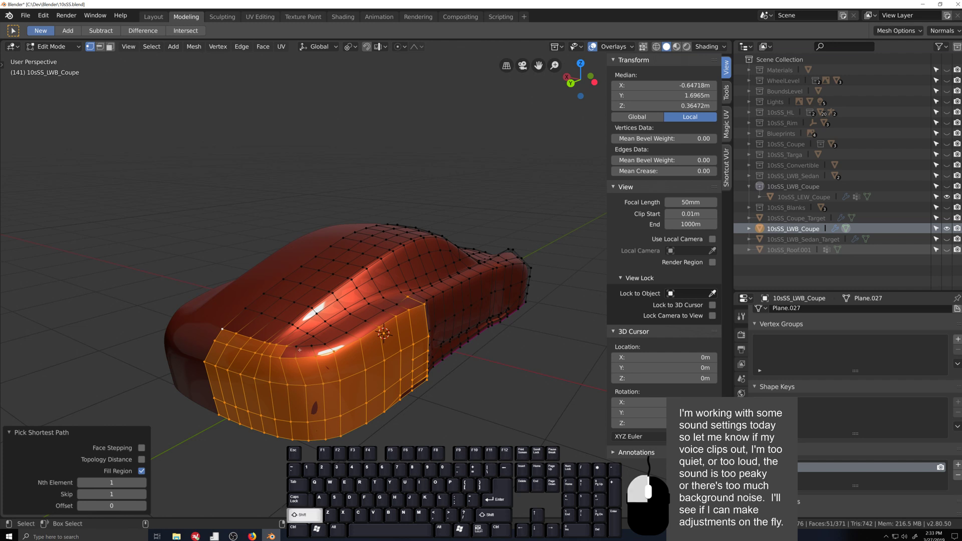
pyautogui.keyDown('ctrl'); pyautogui.keyDown('shift'); pyautogui.click(326, 344); pyautogui.keyUp('shift'); pyautogui.keyUp('ctrl')
pyautogui.keyDown('ctrl'); pyautogui.keyDown('shift'); pyautogui.click(396, 304); pyautogui.keyUp('shift'); pyautogui.keyUp('ctrl')
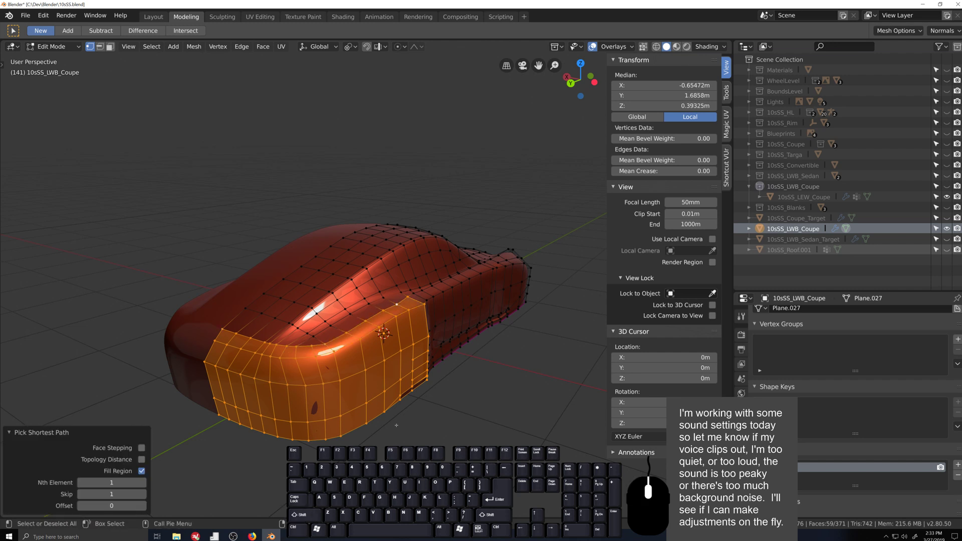
# - Box-select the missed lower vertices of the rear quarter panel to complete the rear section selection
pyautogui.press('`')
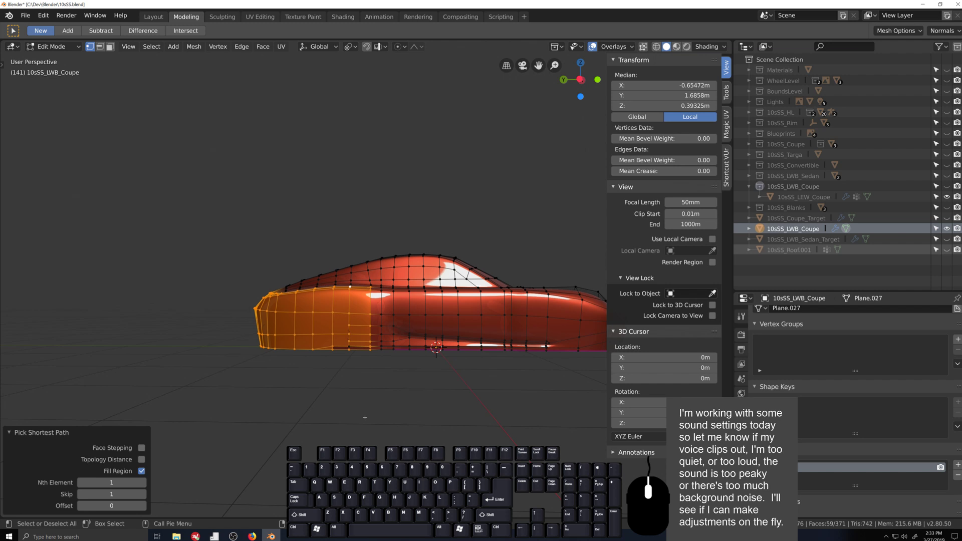
pyautogui.scroll(1, 364, 417)
pyautogui.keyDown('ctrl'); pyautogui.keyDown('shift'); pyautogui.click(342, 362); pyautogui.keyUp('shift'); pyautogui.keyUp('ctrl')
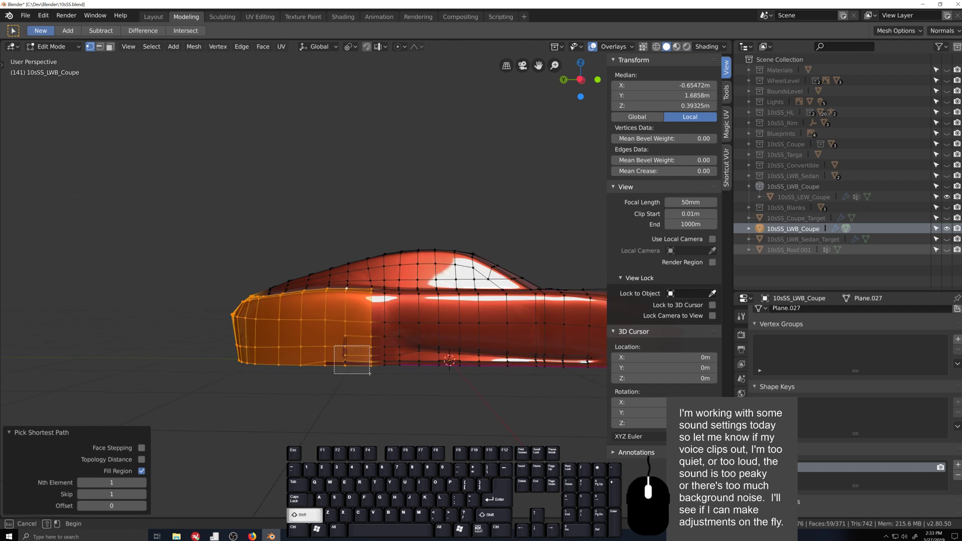
pyautogui.scroll(4, 341, 361)
pyautogui.scroll(-2, 347, 439)
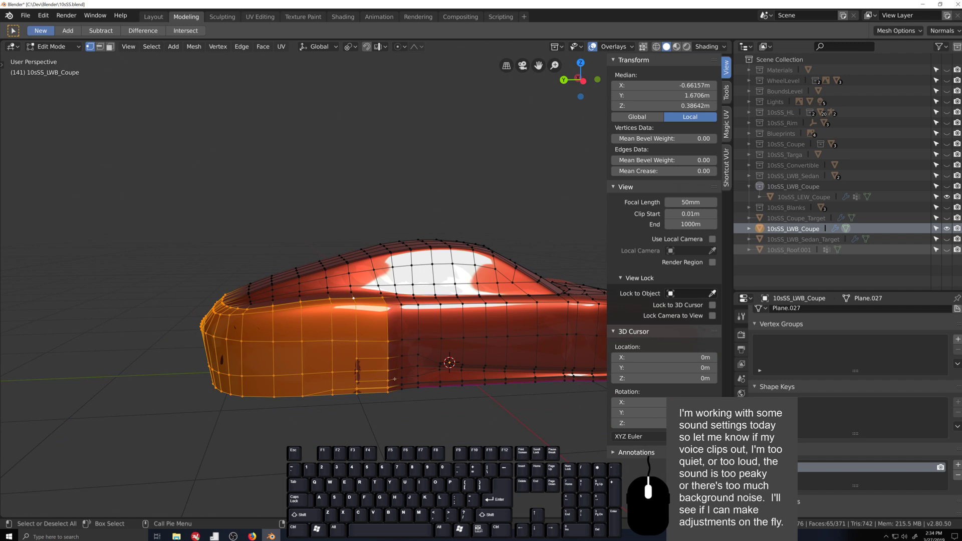
pyautogui.moveTo(395, 380); pyautogui.dragTo(394, 407, button='middle')
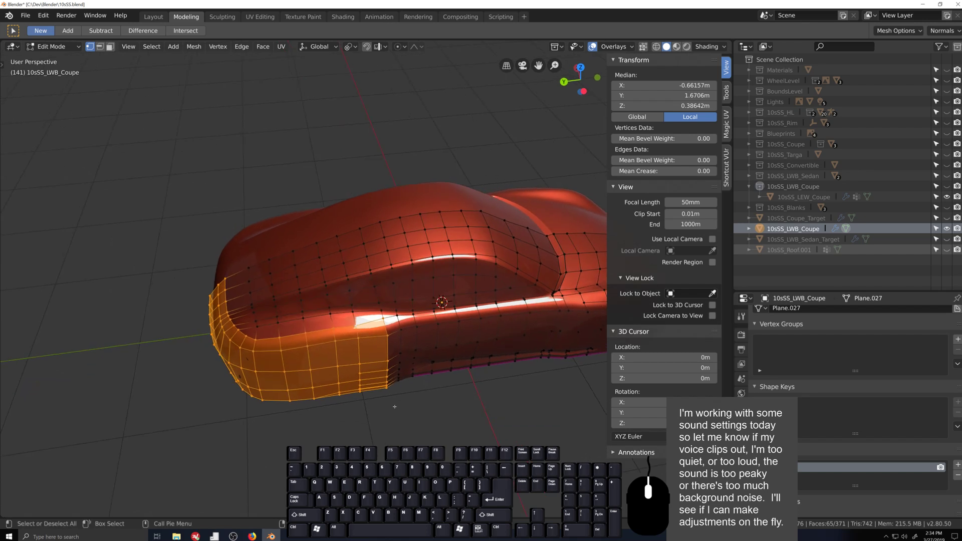
pyautogui.press('g')
pyautogui.press('y')
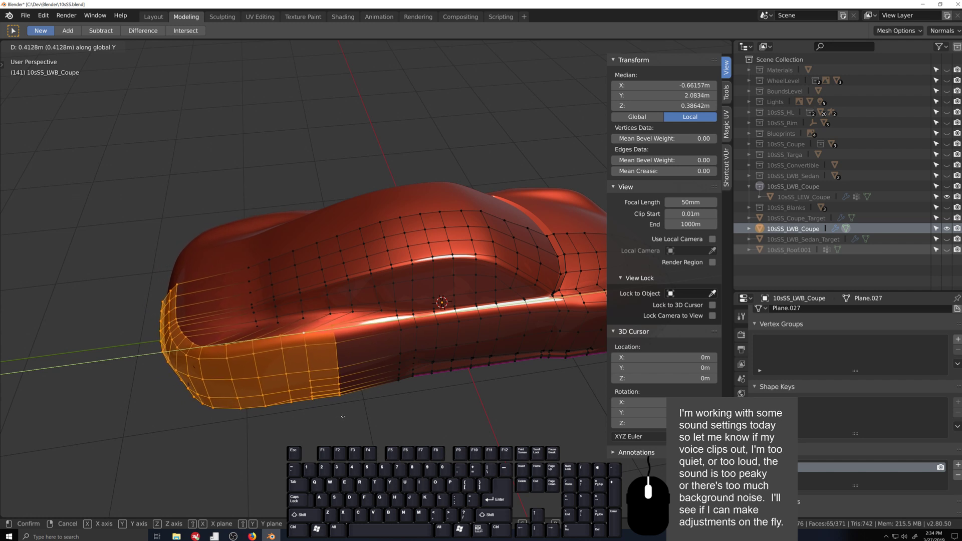
pyautogui.press('Escape')
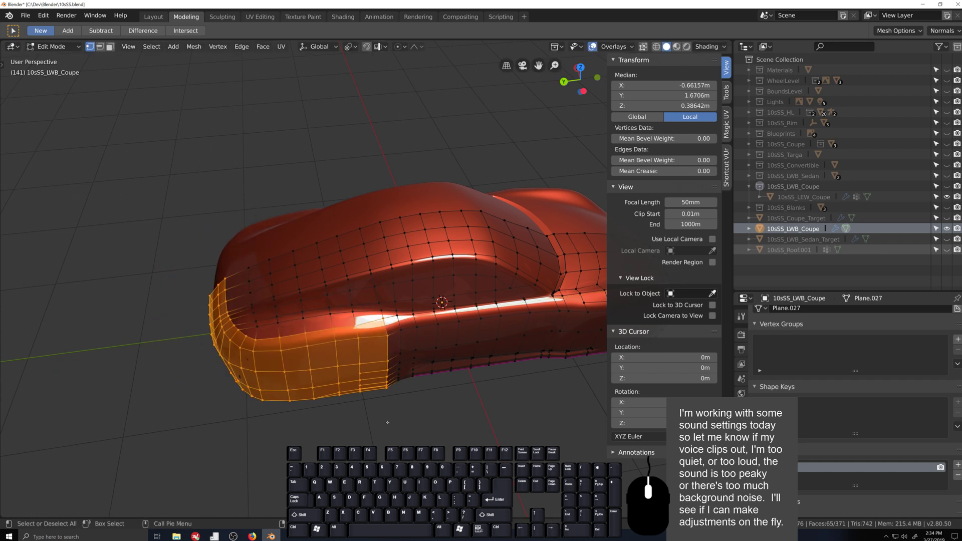
# - Show 10sSS_LWB_Sedan_Target as a guide and move the selected rear section about 0.281 m along Y to meet its tail
pyautogui.moveTo(392, 433); pyautogui.dragTo(388, 421, button='middle')
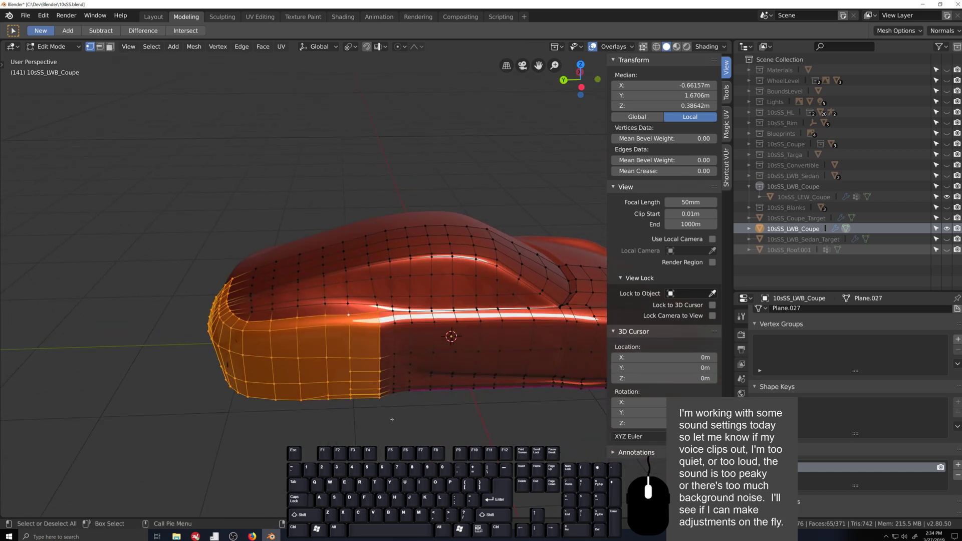
pyautogui.moveTo(393, 417); pyautogui.dragTo(365, 421, button='middle')
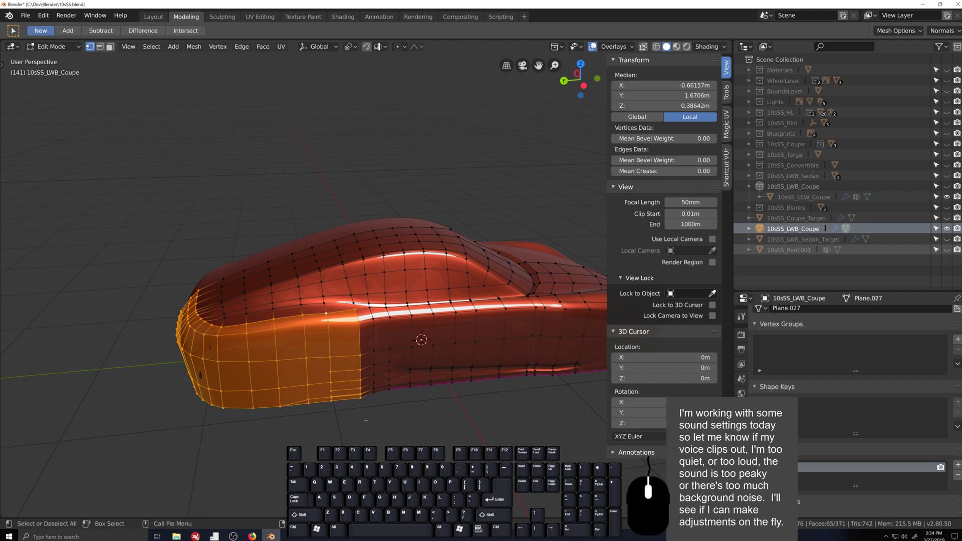
pyautogui.press('ctrl+KP_3')
pyautogui.click(946, 238)
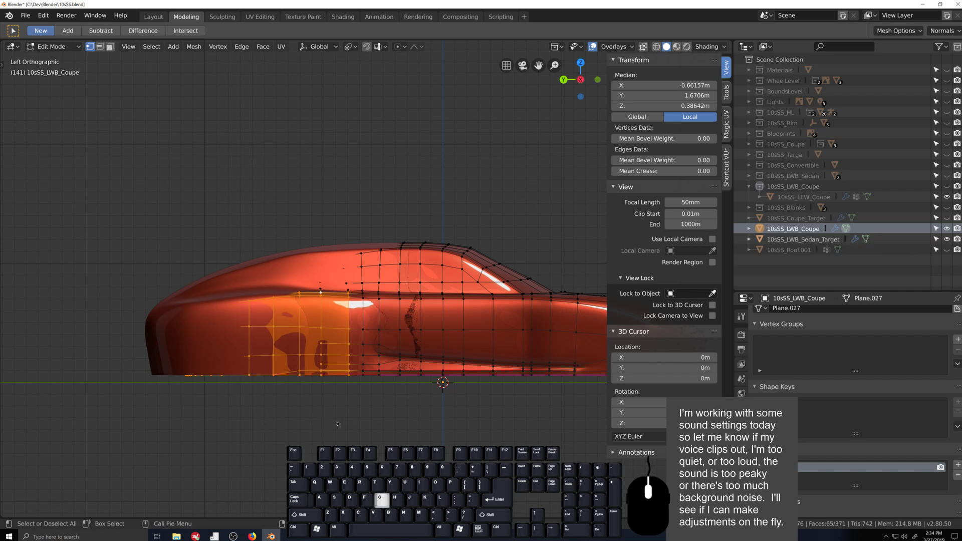
pyautogui.press('g')
pyautogui.press('y')
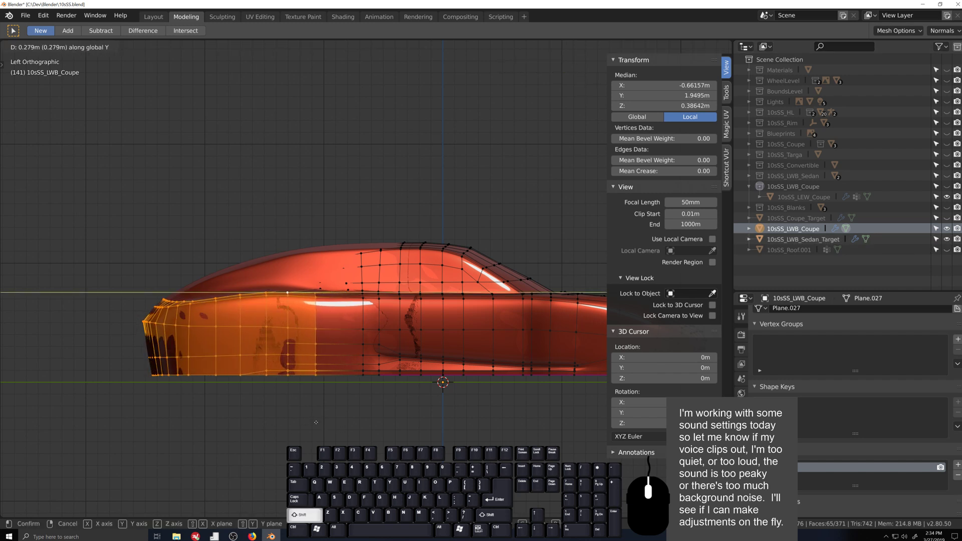
pyautogui.click(310, 424)
pyautogui.scroll(5, 242, 453)
pyautogui.scroll(-3, 241, 453)
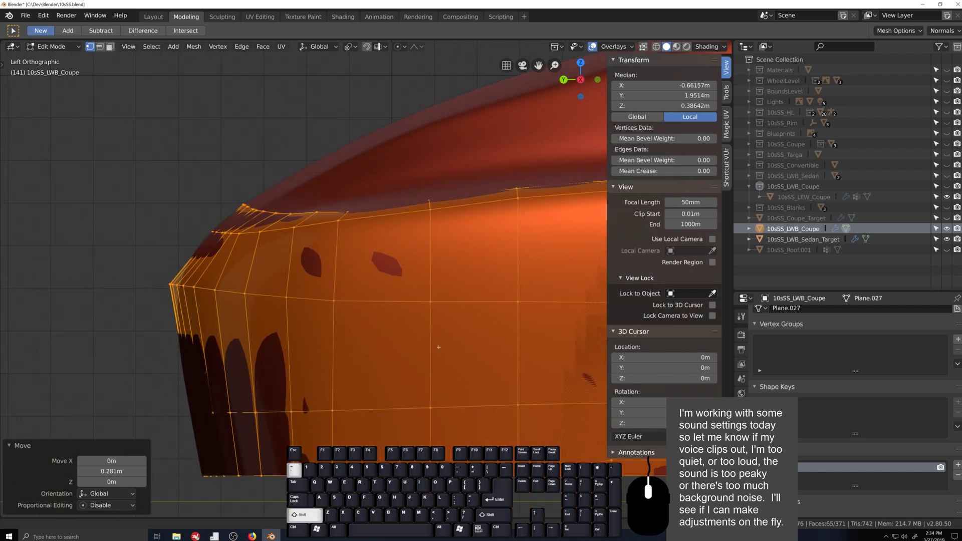
# - Nudge the selected rear section about 0.0055 m further along Y to align with the sedan target
pyautogui.press('g')
pyautogui.press('y')
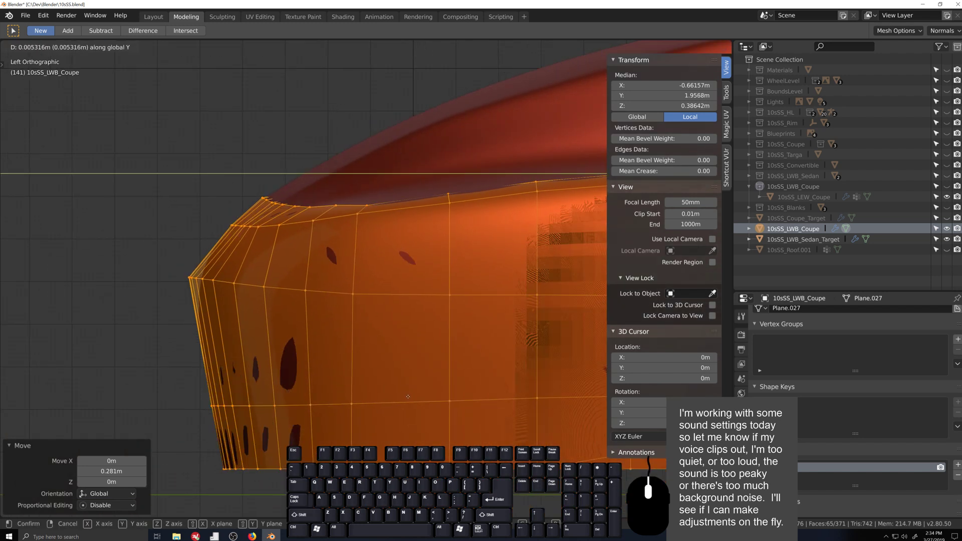
pyautogui.keyDown('shift'); pyautogui.click(356, 397); pyautogui.keyUp('shift')
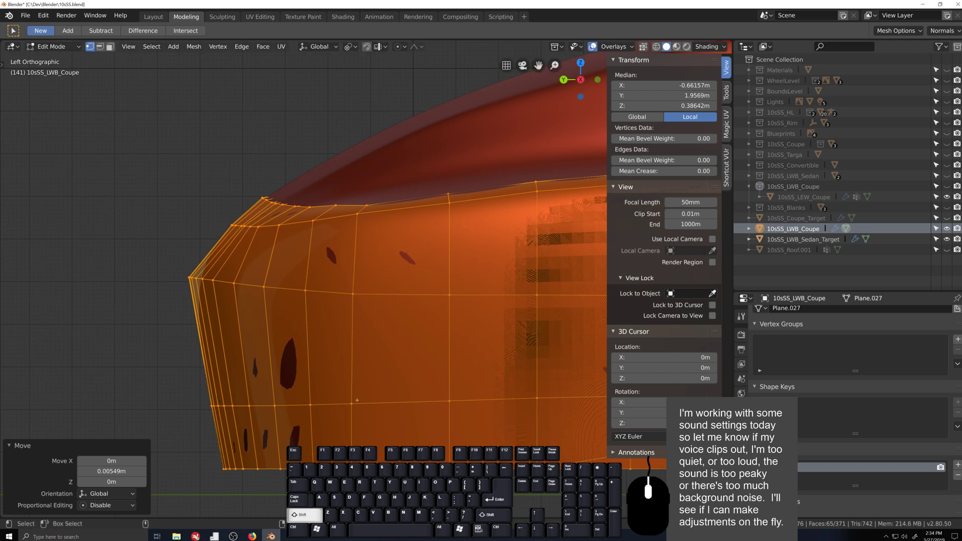
# - Hide the 10sSS_LWB_Sedan_Target object so that only the long-wheelbase coupe copy is shown
pyautogui.scroll(-3, 395, 406)
pyautogui.moveTo(406, 409); pyautogui.dragTo(441, 360, button='middle')
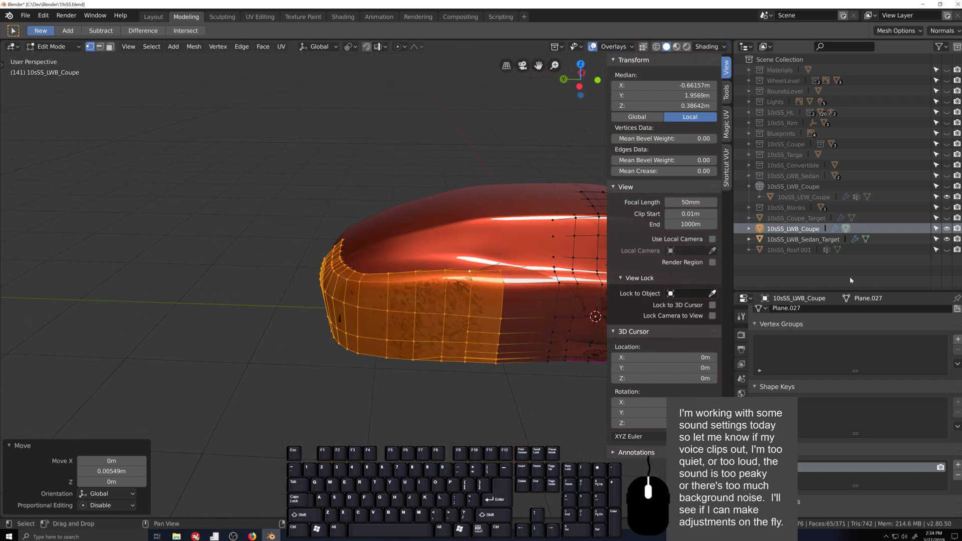
pyautogui.click(945, 229)
pyautogui.click(946, 228)
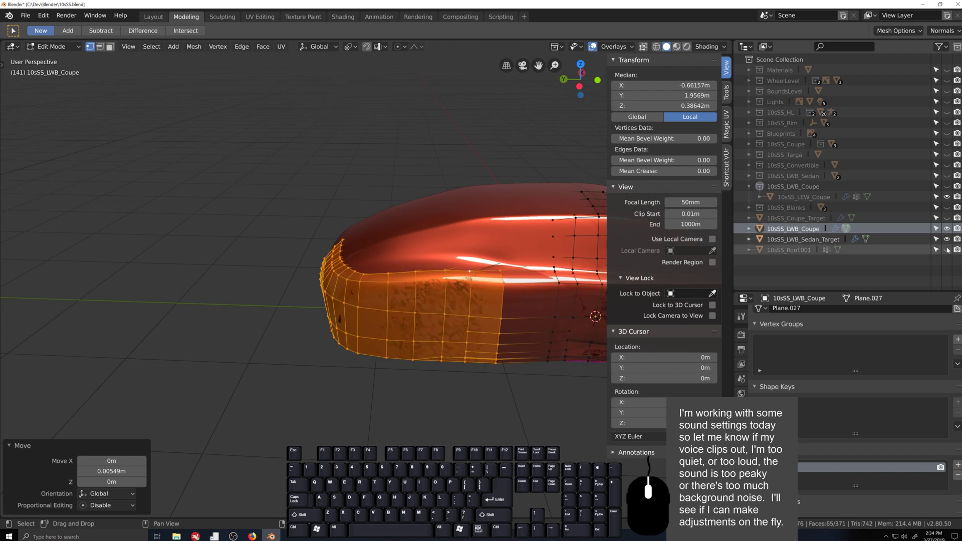
# - Knife-cut a vertical line through the stretched faces ahead of the tail and continue it forward along the stretched faces above the rear fender
pyautogui.scroll(2, 380, 346)
pyautogui.moveTo(379, 345); pyautogui.dragTo(394, 385, button='middle')
pyautogui.keyDown('shift'); pyautogui.moveTo(531, 331); pyautogui.dragTo(458, 304, button='middle'); pyautogui.keyUp('shift')
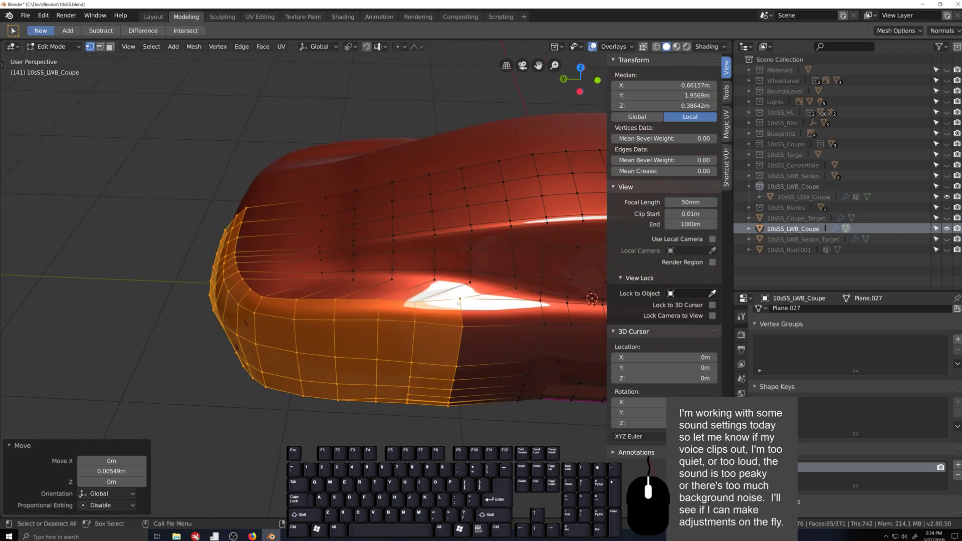
pyautogui.press('k')
pyautogui.click(277, 204)
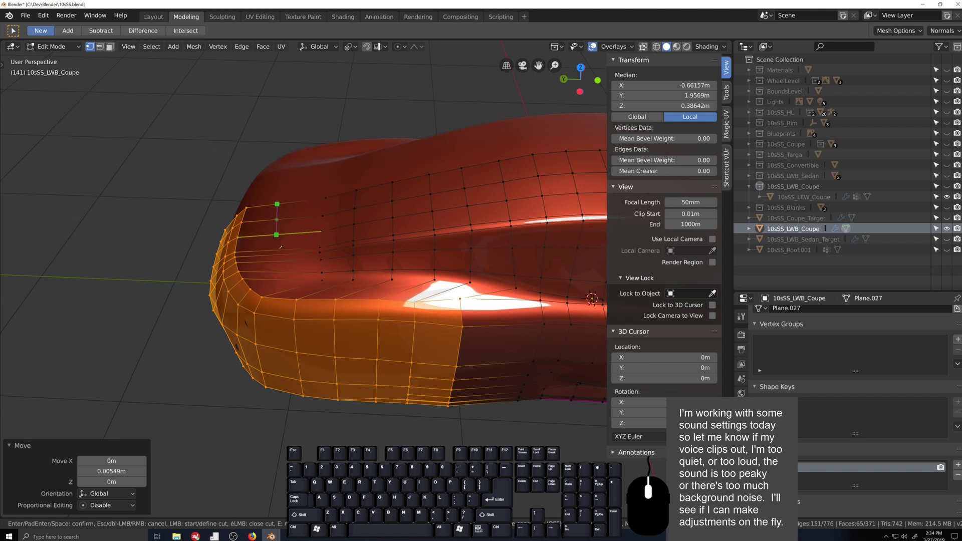
pyautogui.click(289, 289)
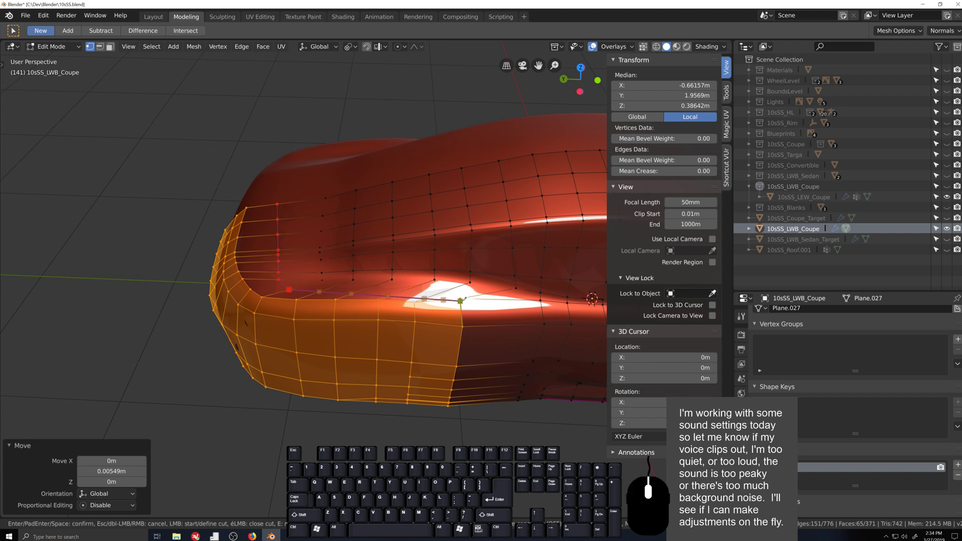
pyautogui.click(486, 293)
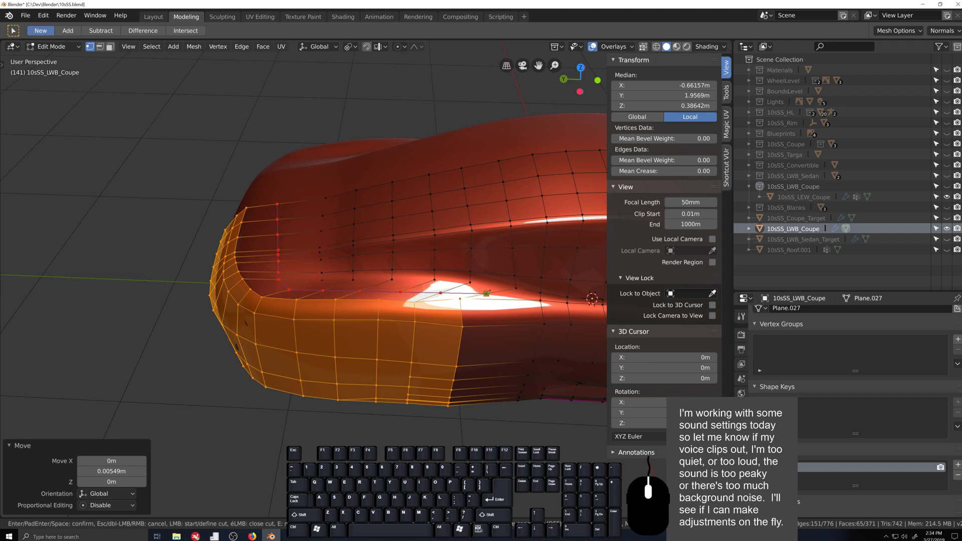
pyautogui.press('Return')
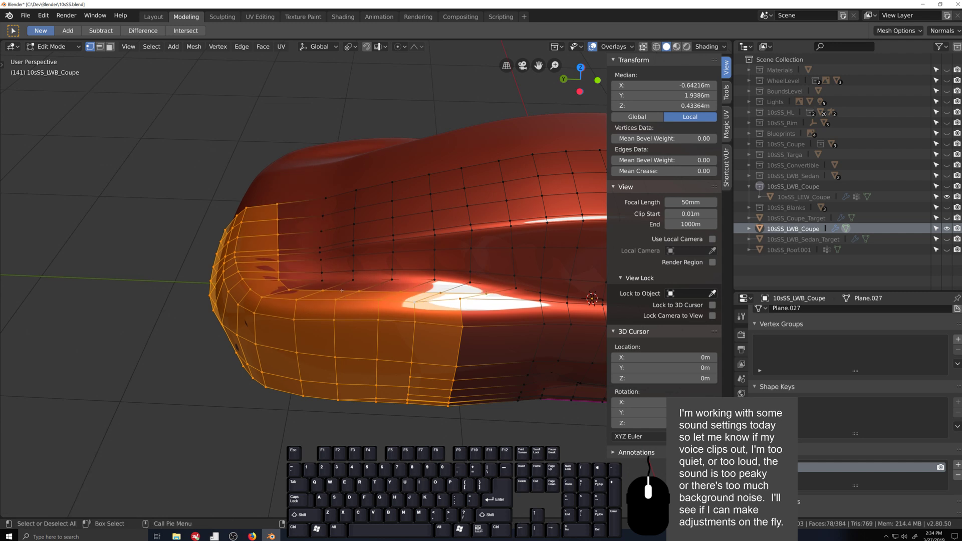
# - Select the newly cut edge loop and delete its vertices to open a gap around the rear deck
pyautogui.keyDown('alt'); pyautogui.click(341, 289); pyautogui.keyUp('alt')
pyautogui.press('x')
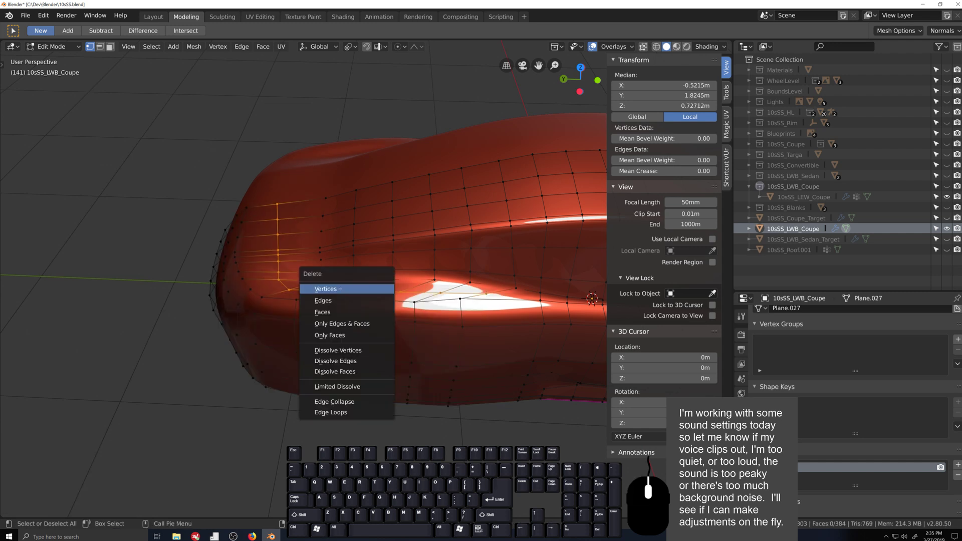
pyautogui.click(339, 289)
# - Vertex-slide the lower and upper edge vertices near the front of the side gap, by factors of about 0.069 and 0.098
pyautogui.moveTo(339, 288); pyautogui.dragTo(507, 292, button='middle')
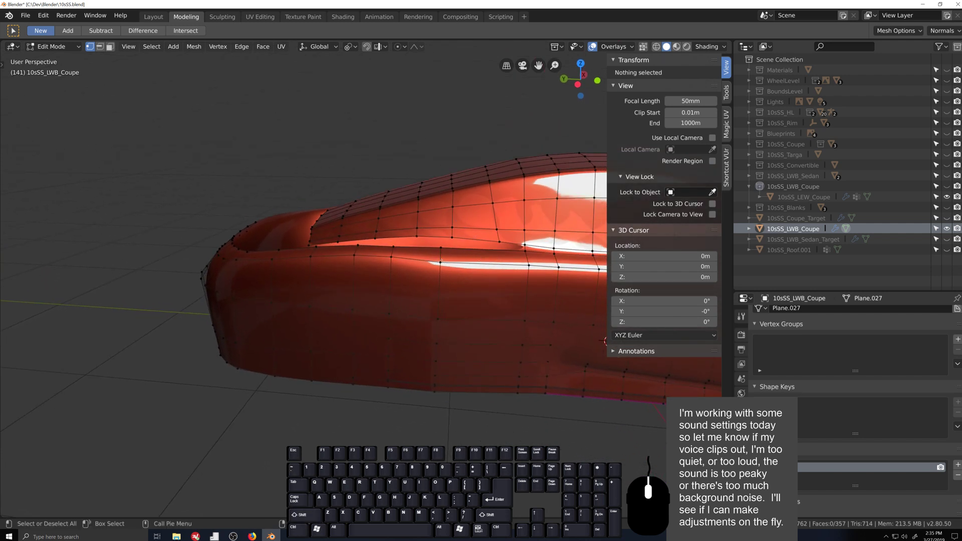
pyautogui.click(450, 253)
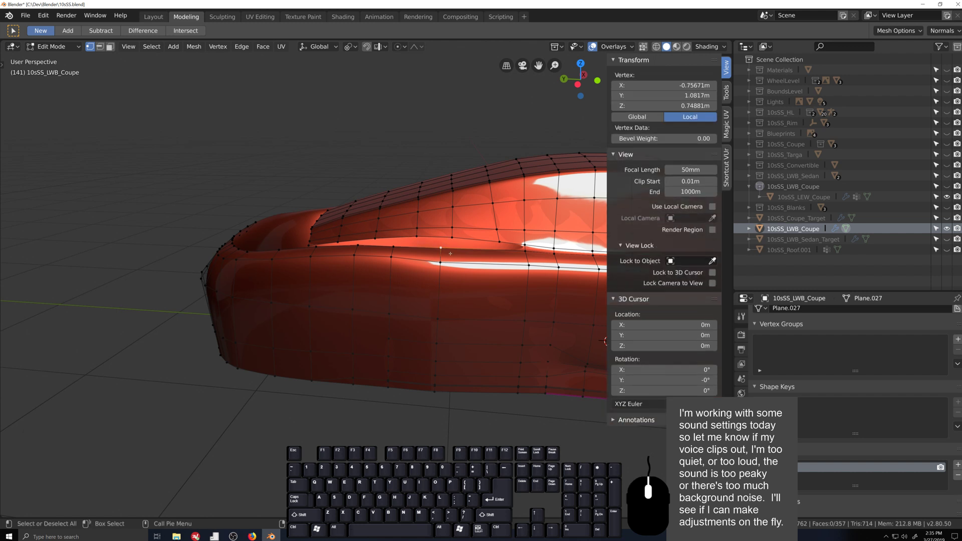
pyautogui.hotkey('shift', 'v')
pyautogui.click(456, 253)
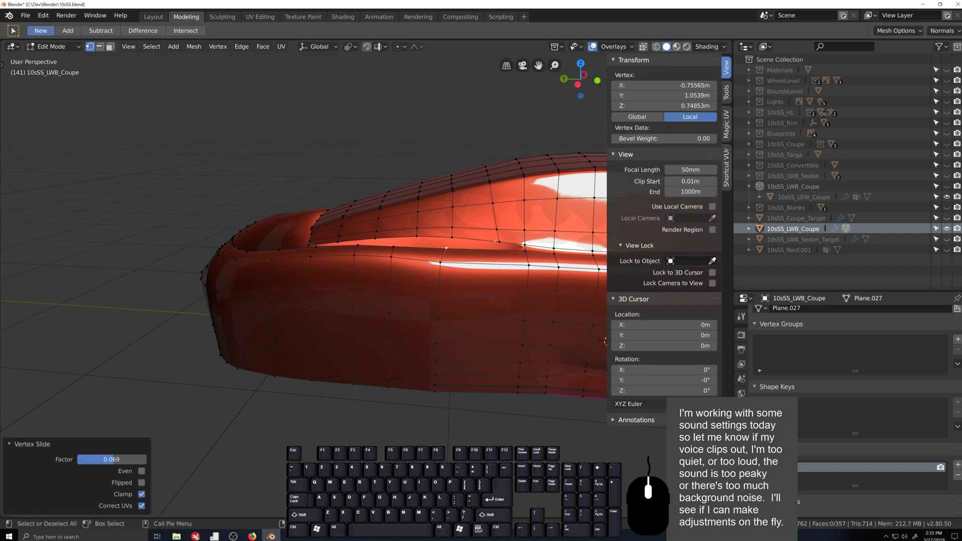
pyautogui.keyDown('shift'); pyautogui.click(511, 247); pyautogui.keyUp('shift')
pyautogui.press('a')
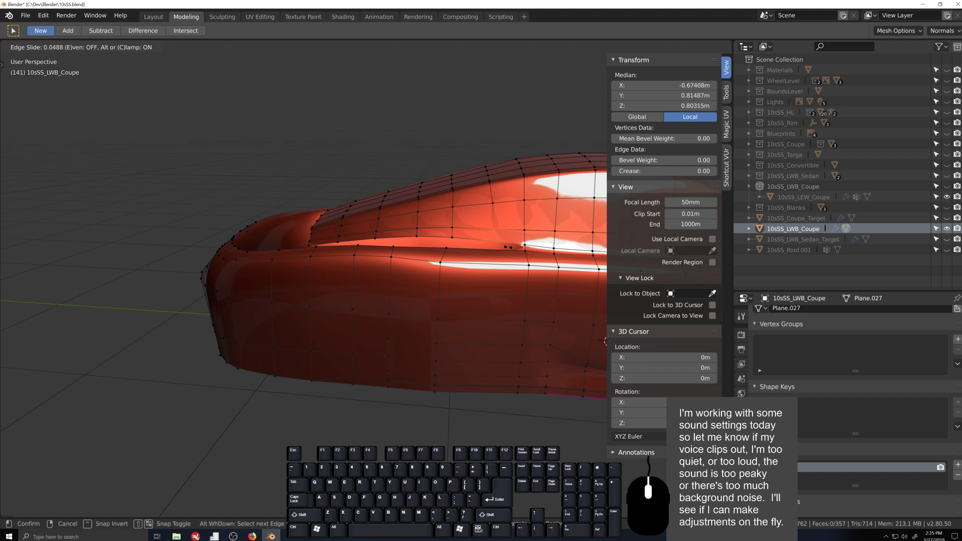
pyautogui.click(503, 247)
pyautogui.click(498, 246)
pyautogui.press('a')
pyautogui.click(493, 246)
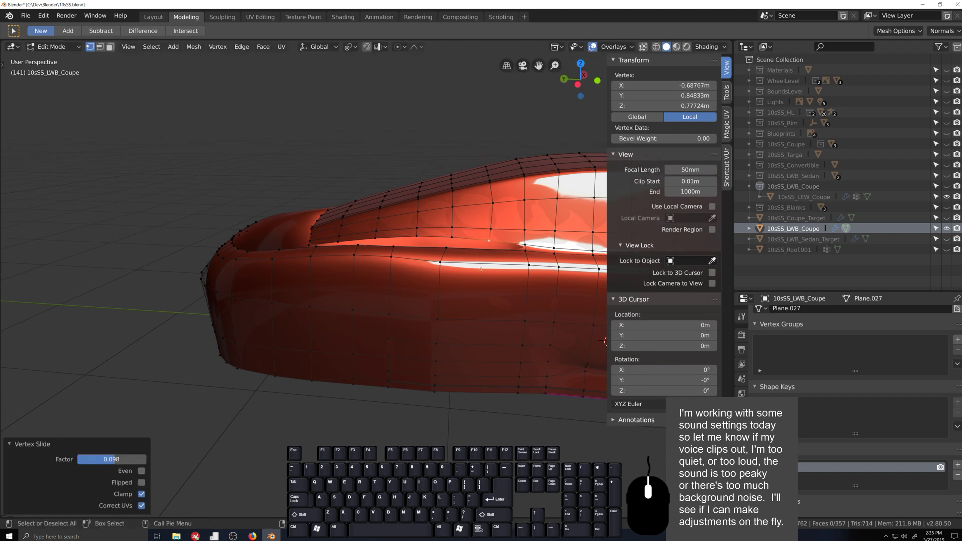
# - Add one centred vertical loop cut through the stretched side panel below the front of the gap
pyautogui.hotkey('ctrl', 'r')
pyautogui.click(521, 250)
pyautogui.rightClick(521, 250)
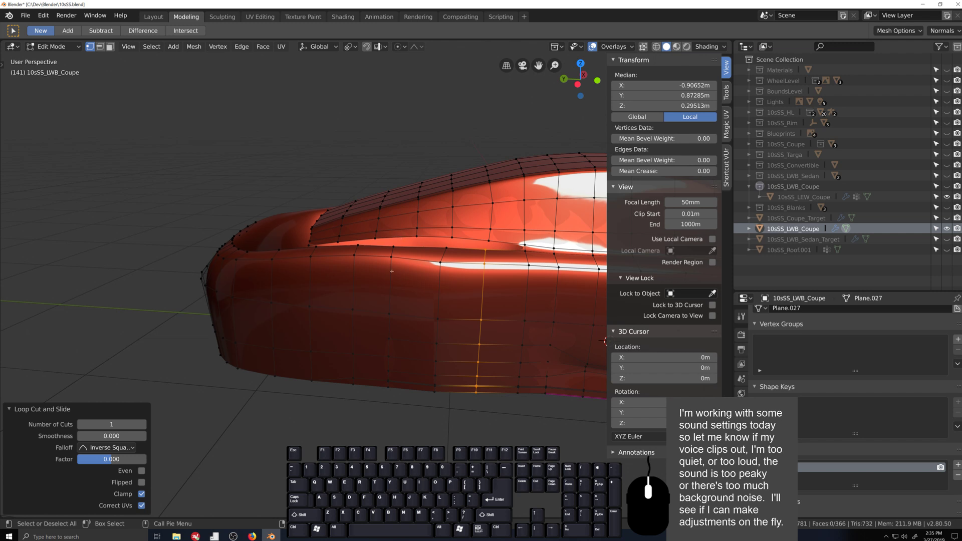
# - Slide the fender and upper-body vertices at the middle of the side gap rearward, using a factor of about 0.077 on the upper one
pyautogui.moveTo(419, 228); pyautogui.dragTo(401, 320, button='middle')
pyautogui.click(415, 321)
pyautogui.hotkey('shift', 'v')
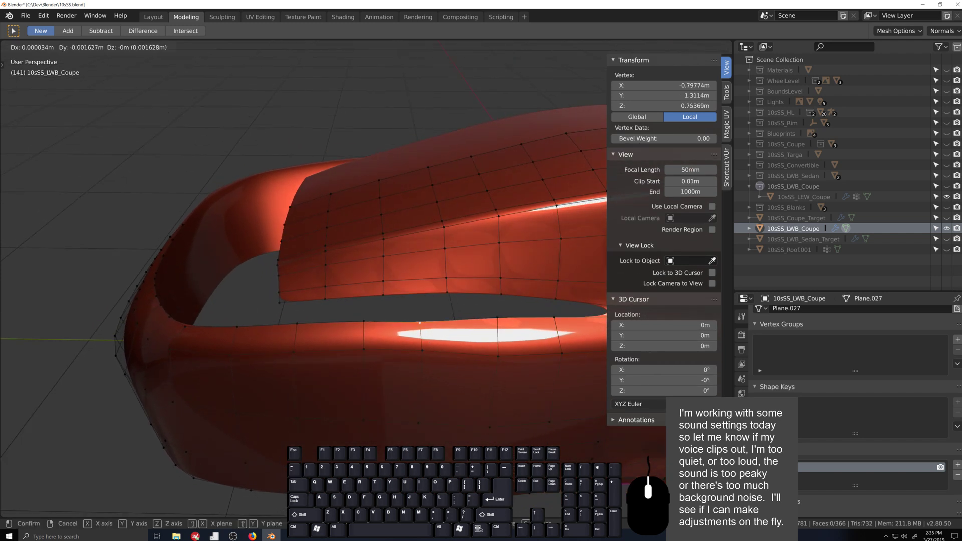
pyautogui.click(444, 281)
pyautogui.hotkey('shift', 'v')
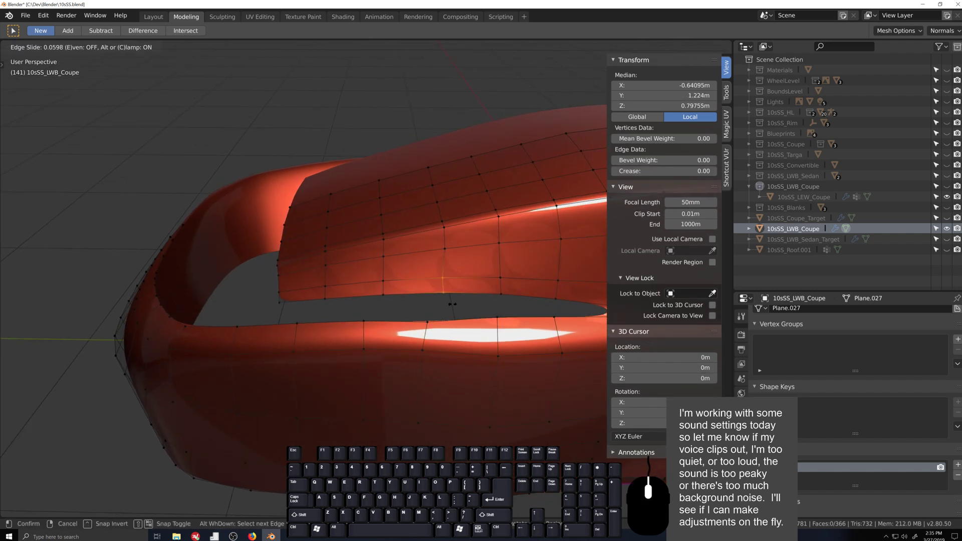
pyautogui.click(445, 294)
pyautogui.press('g')
pyautogui.press('g')
pyautogui.click(373, 284)
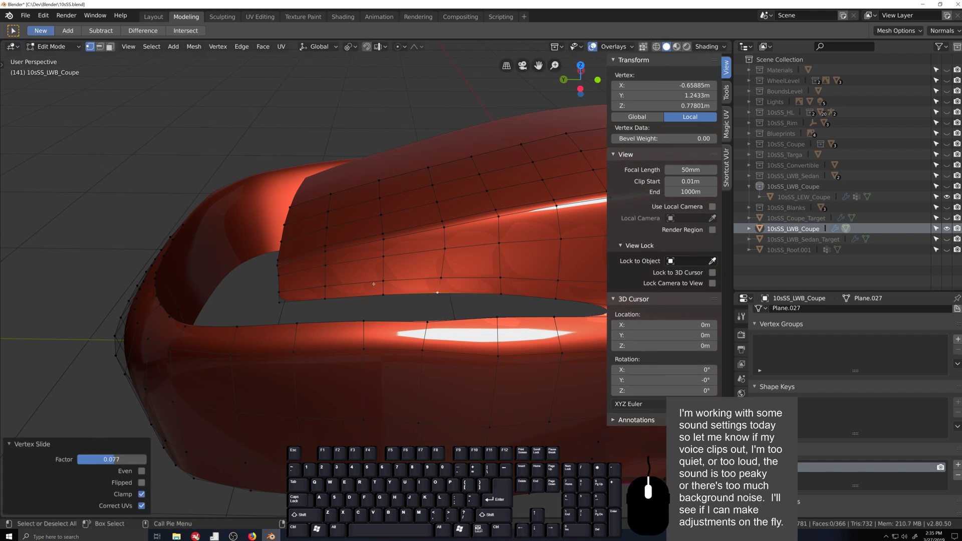
# - Slide the next vertex pair behind it on the side gap into line, using a factor of about 0.046 on the upper vertex
pyautogui.click(363, 322)
pyautogui.press('g')
pyautogui.press('g')
pyautogui.click(368, 322)
pyautogui.click(385, 296)
pyautogui.press('g')
pyautogui.press('g')
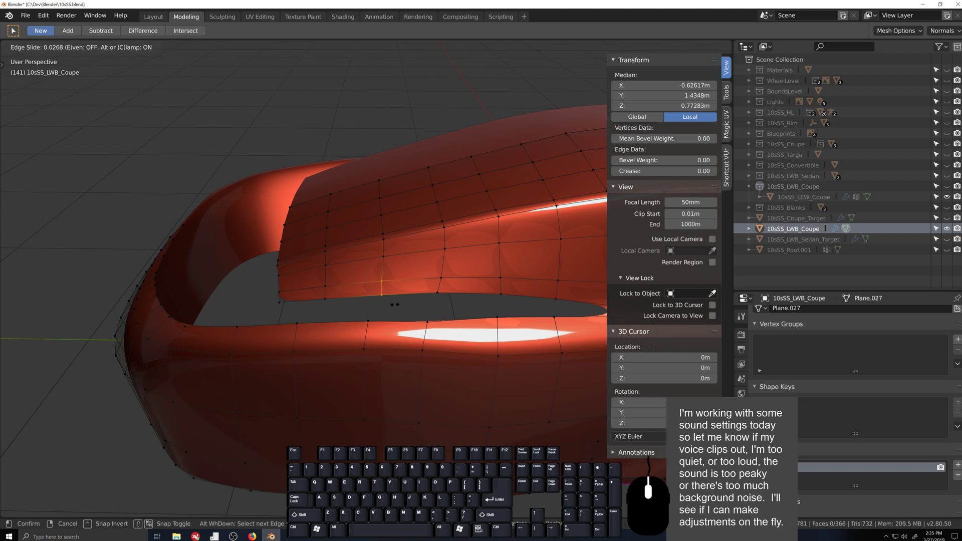
pyautogui.click(396, 308)
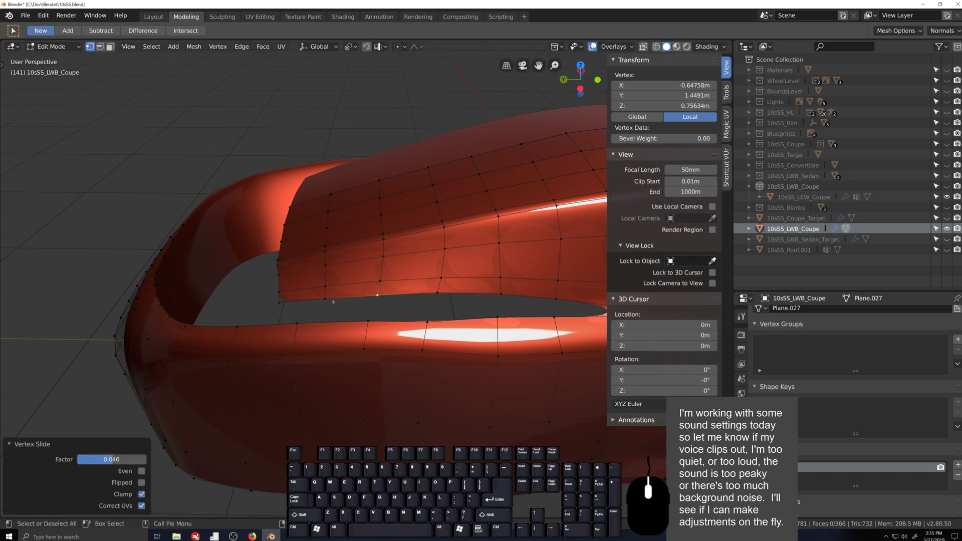
# - Slide the rearmost vertex pair of the side gap into line, using a factor of about 0.095 on the upper vertex
pyautogui.click(325, 286)
pyautogui.click(300, 324)
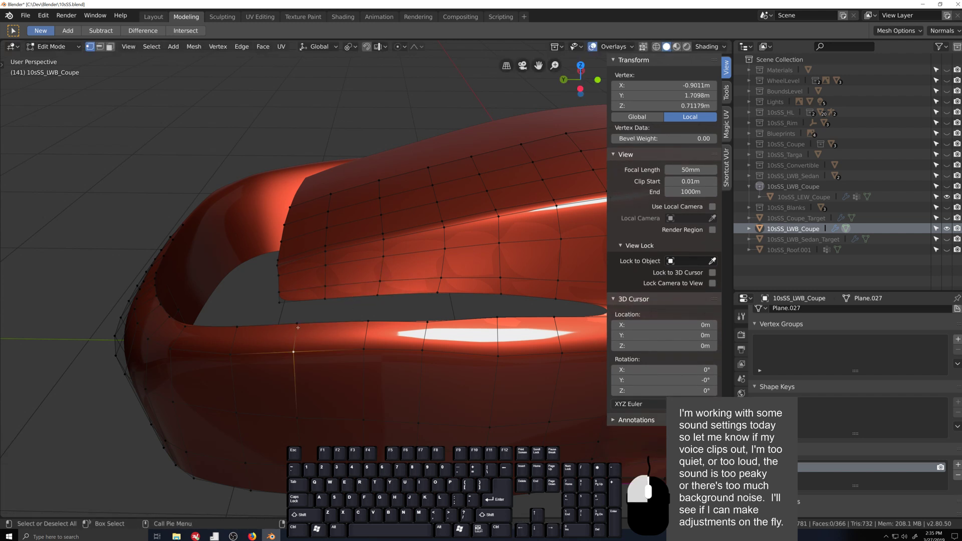
pyautogui.press('g')
pyautogui.press('g')
pyautogui.click(301, 329)
pyautogui.click(321, 299)
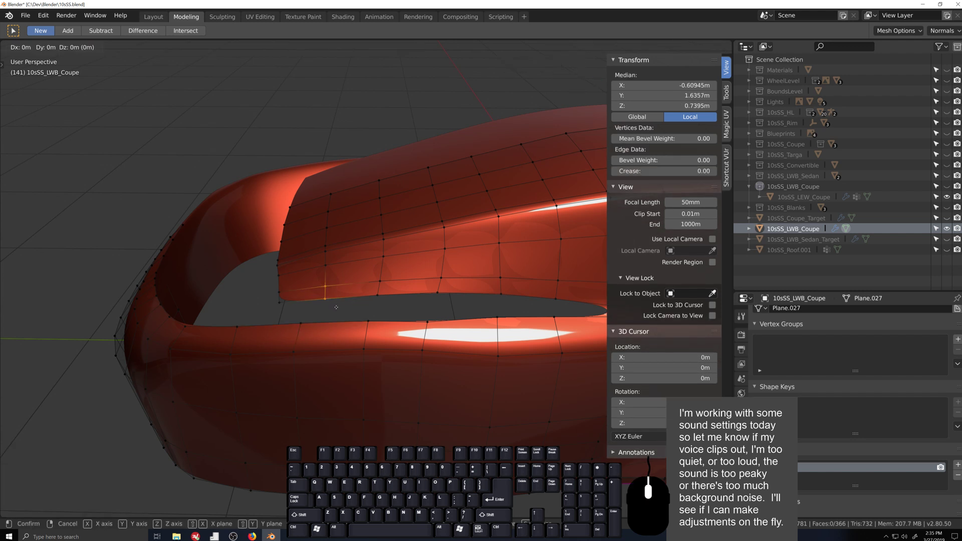
pyautogui.press('g')
pyautogui.press('g')
pyautogui.click(326, 312)
pyautogui.press('g')
pyautogui.press('g')
pyautogui.click(326, 311)
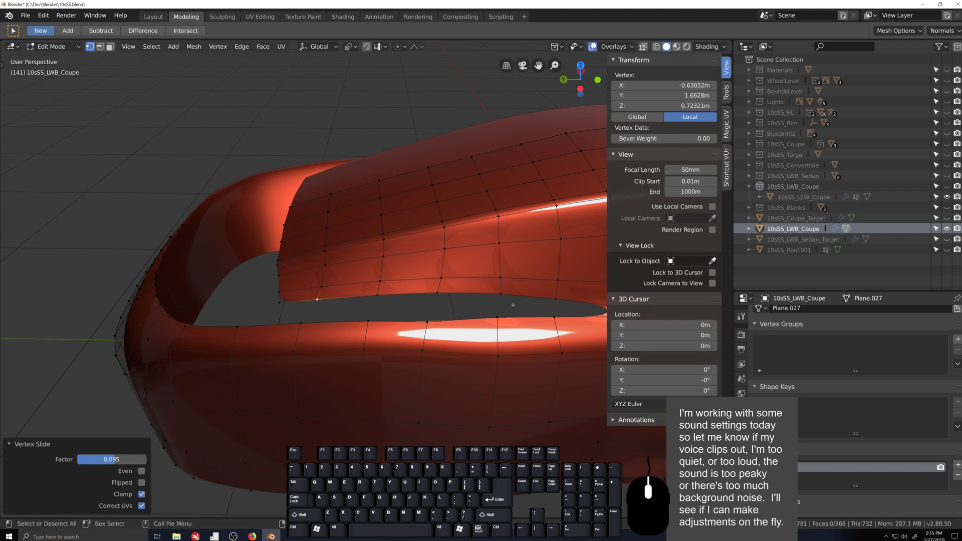
# - Fill the side gap between the upper body and the fender with faces, working from its front end toward the tail
pyautogui.moveTo(326, 311); pyautogui.dragTo(381, 316, button='middle')
pyautogui.keyDown('shift'); pyautogui.click(281, 310); pyautogui.keyUp('shift')
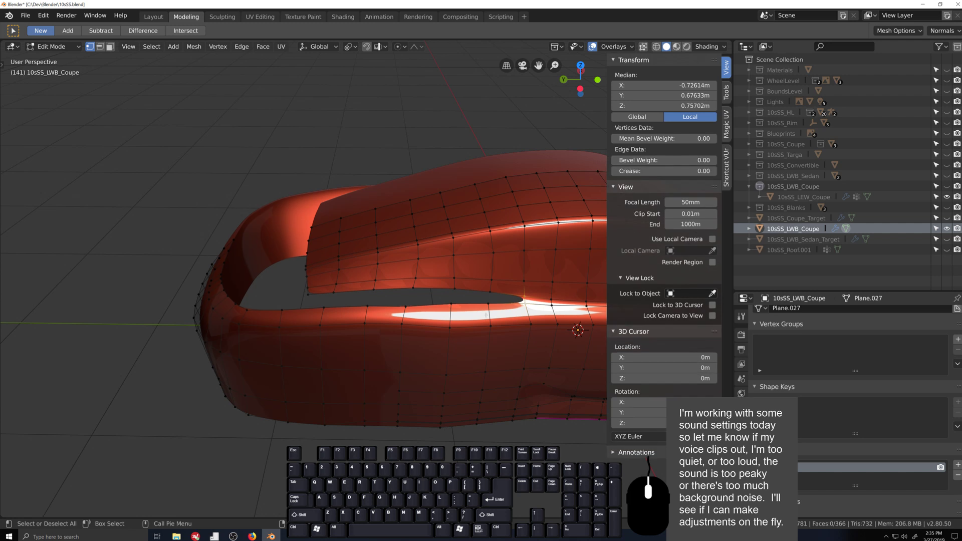
pyautogui.moveTo(468, 319); pyautogui.dragTo(358, 278, button='middle')
# - Select the roof's open rear edge, view it from the side and compare the shape with the RUF CTR3 photo in the browser
pyautogui.click(335, 244)
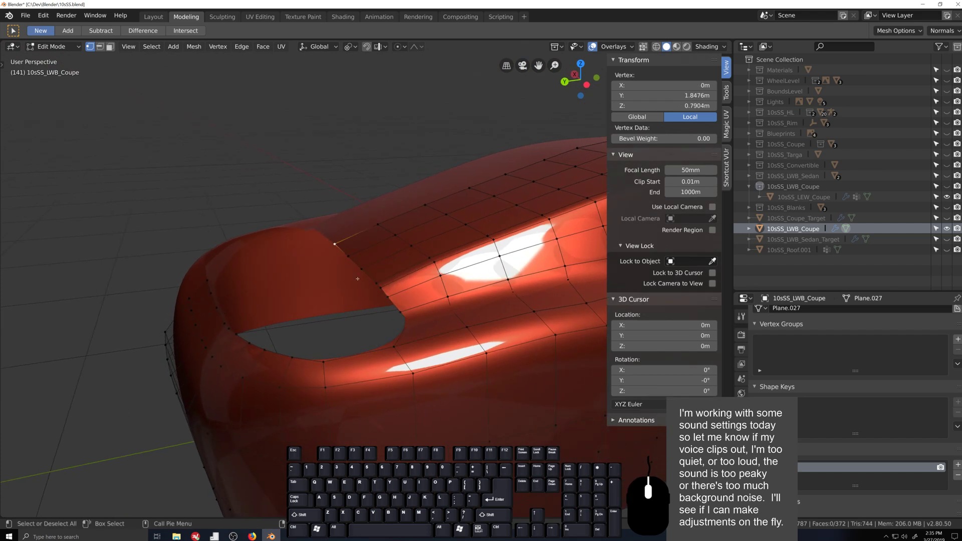
pyautogui.keyDown('ctrl'); pyautogui.keyDown('shift'); pyautogui.click(398, 313); pyautogui.keyUp('shift'); pyautogui.keyUp('ctrl')
pyautogui.moveTo(398, 313)
pyautogui.mouseDown(button='middle')
pyautogui.moveTo(374, 308)
pyautogui.moveTo(408, 299)
pyautogui.mouseUp(button='middle')
pyautogui.press('ctrl+KP_3')
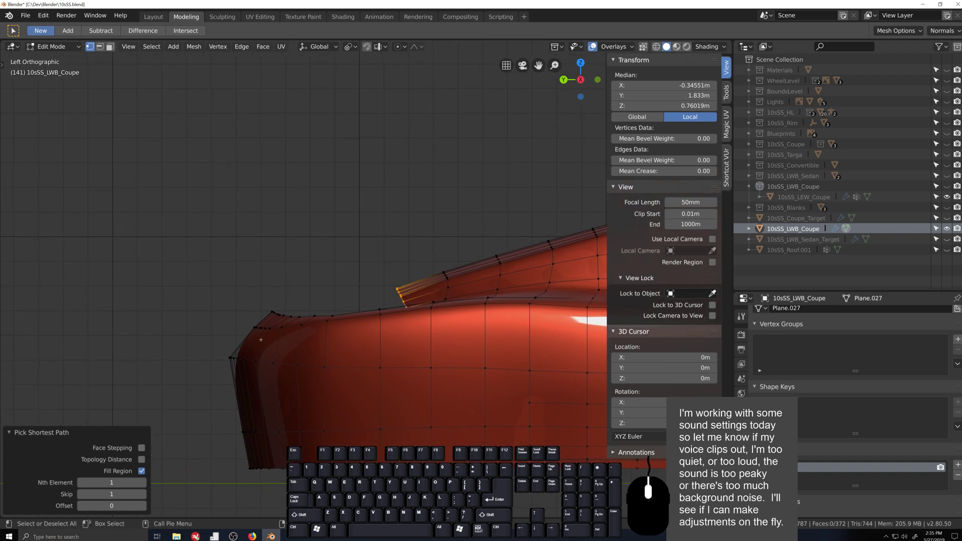
pyautogui.moveTo(260, 340); pyautogui.dragTo(387, 307, button='middle')
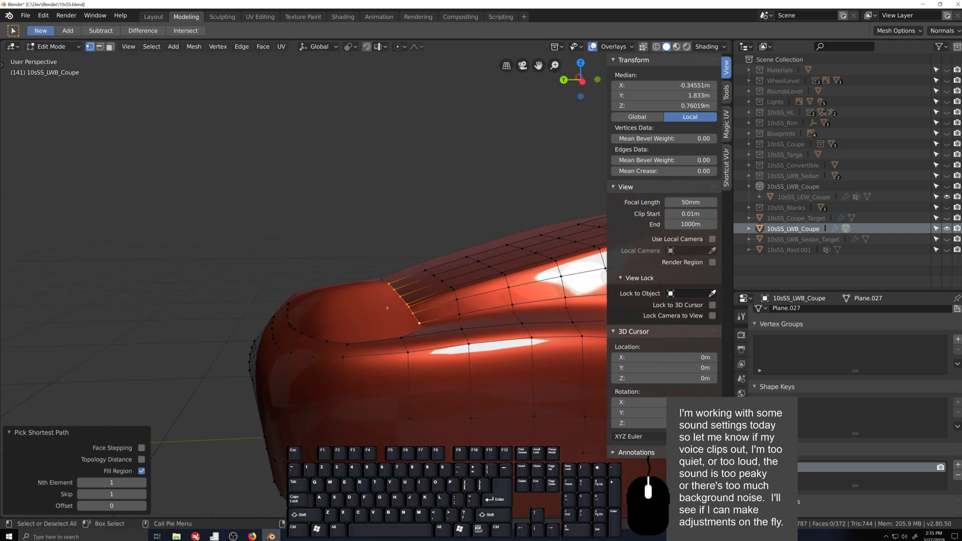
pyautogui.click(252, 536)
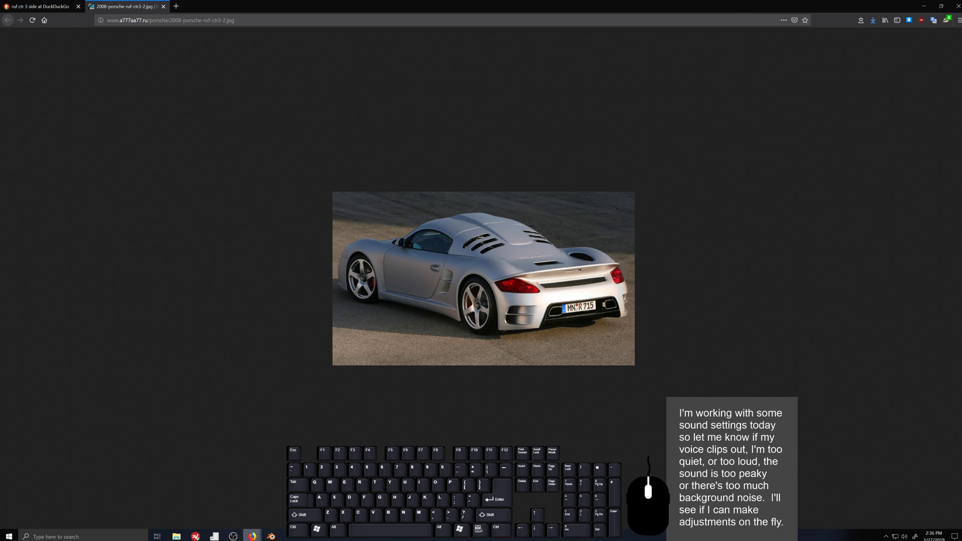
pyautogui.hotkey('alt', 'Tab')
pyautogui.moveTo(381, 351); pyautogui.dragTo(439, 334, button='middle')
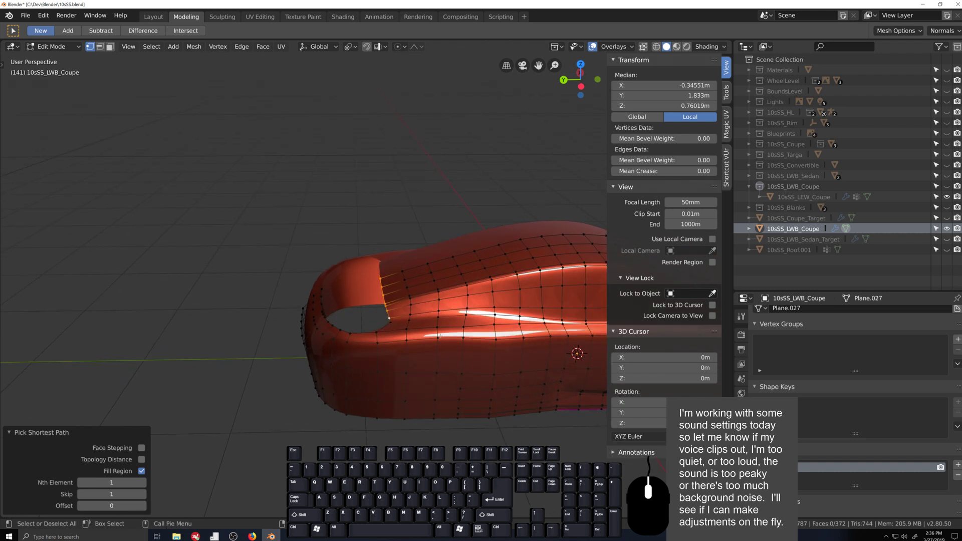
pyautogui.moveTo(355, 348); pyautogui.dragTo(429, 388, button='middle')
pyautogui.scroll(3, 388, 278)
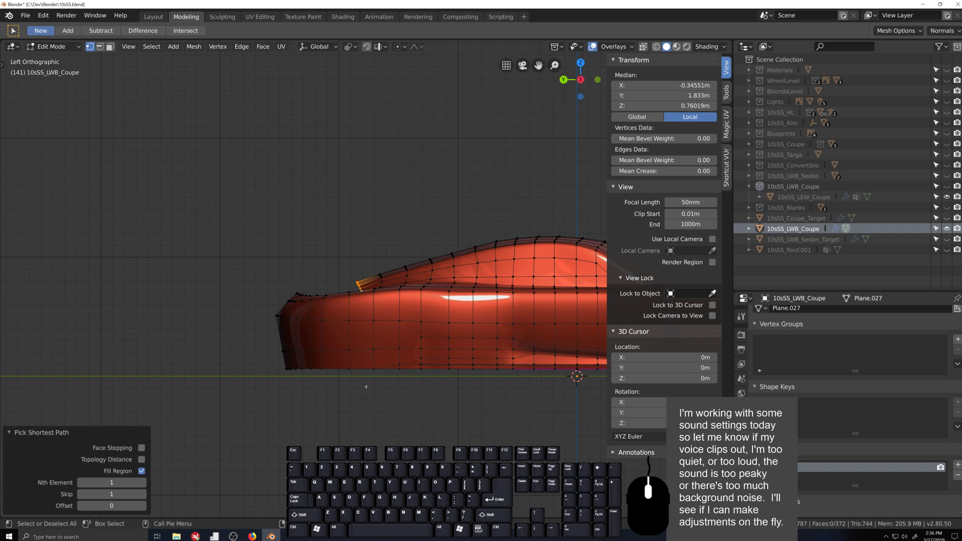
# - Create a bridging face at the centre line between the roof's rear edge and the tail's upper edge
pyautogui.moveTo(366, 386); pyautogui.dragTo(352, 303, button='middle')
pyautogui.click(353, 300)
pyautogui.keyDown('shift'); pyautogui.click(358, 368); pyautogui.keyUp('shift')
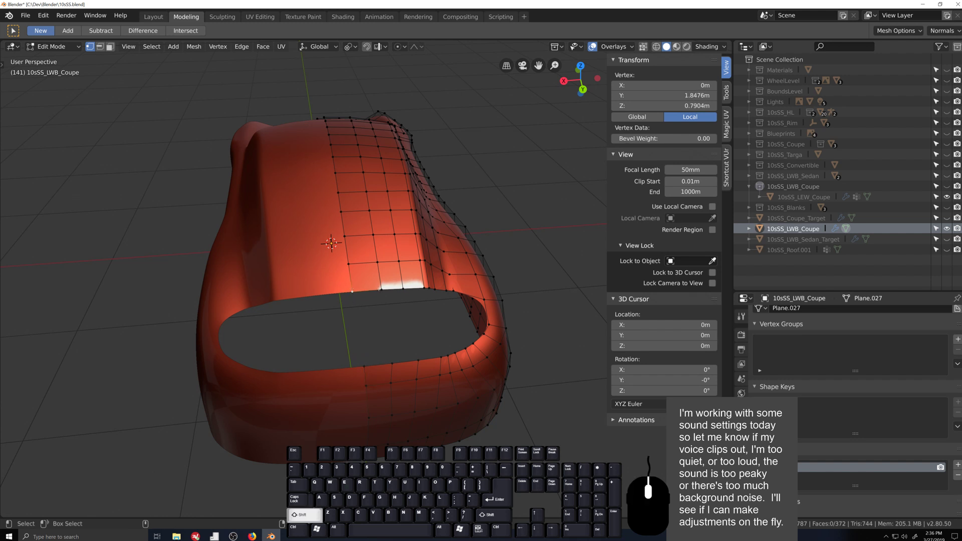
pyautogui.keyDown('shift'); pyautogui.click(400, 361); pyautogui.keyUp('shift')
pyautogui.press('f')
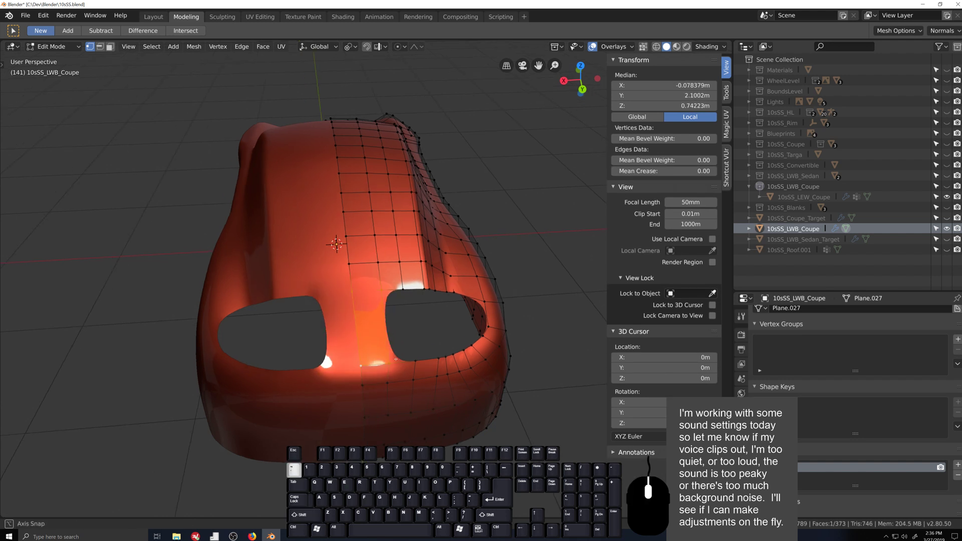
# - Fill successive faces from the centre bridge outward across the rear opening and inspect the smoothed body in Object Mode
pyautogui.moveTo(357, 366); pyautogui.dragTo(369, 327, button='middle')
pyautogui.keyDown('shift'); pyautogui.click(354, 357); pyautogui.keyUp('shift')
pyautogui.press('f')
pyautogui.press('f')
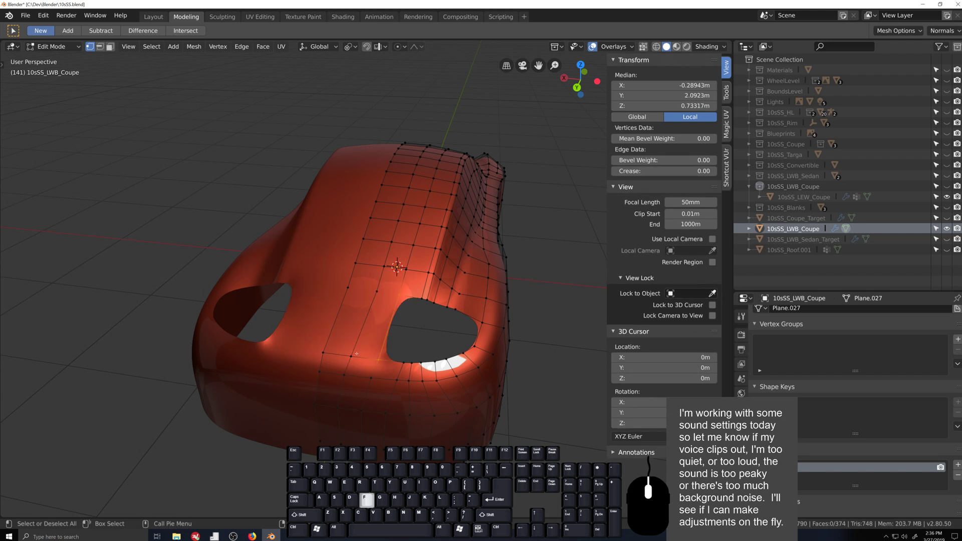
pyautogui.press('f')
pyautogui.press('f')
pyautogui.press('f')
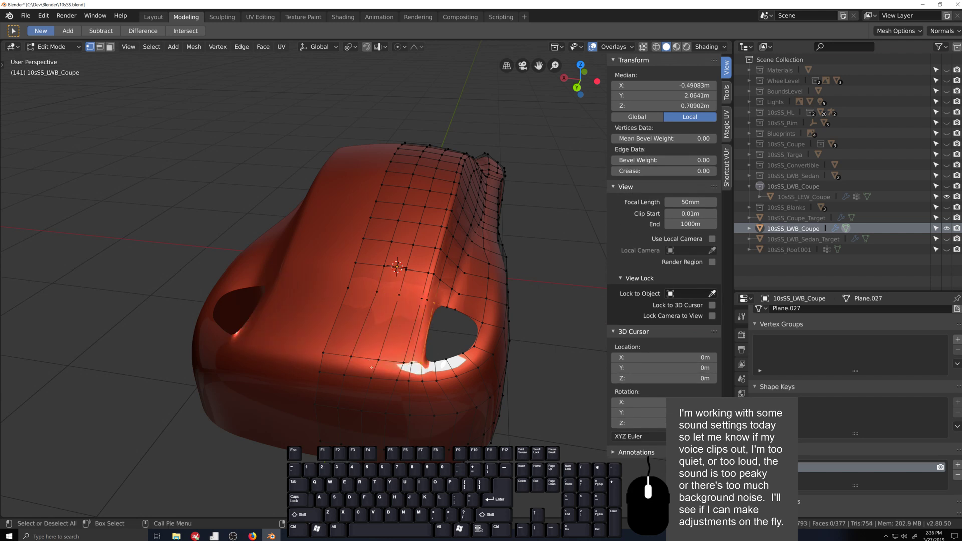
pyautogui.press('f')
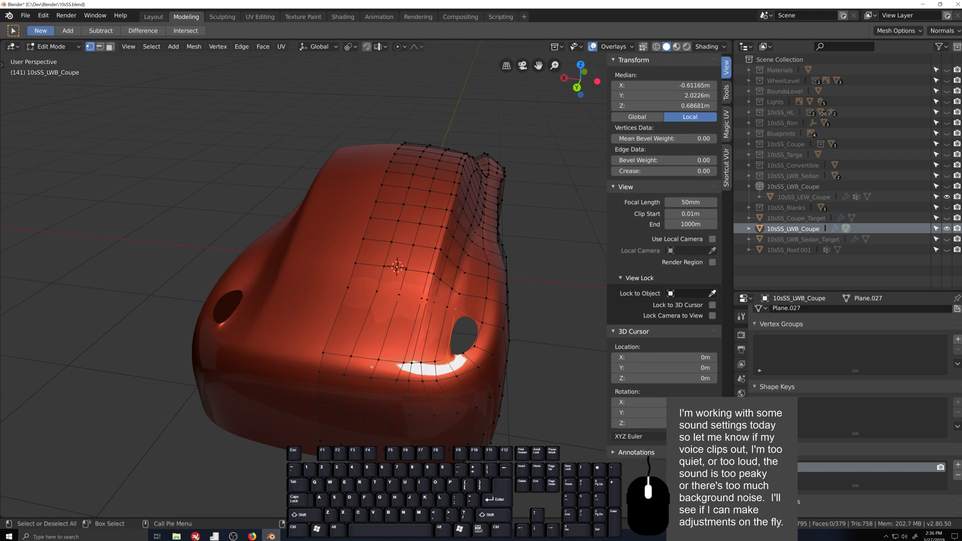
pyautogui.moveTo(322, 396)
pyautogui.mouseDown(button='middle')
pyautogui.moveTo(256, 380)
pyautogui.moveTo(307, 401)
pyautogui.mouseUp(button='middle')
pyautogui.press('Tab')
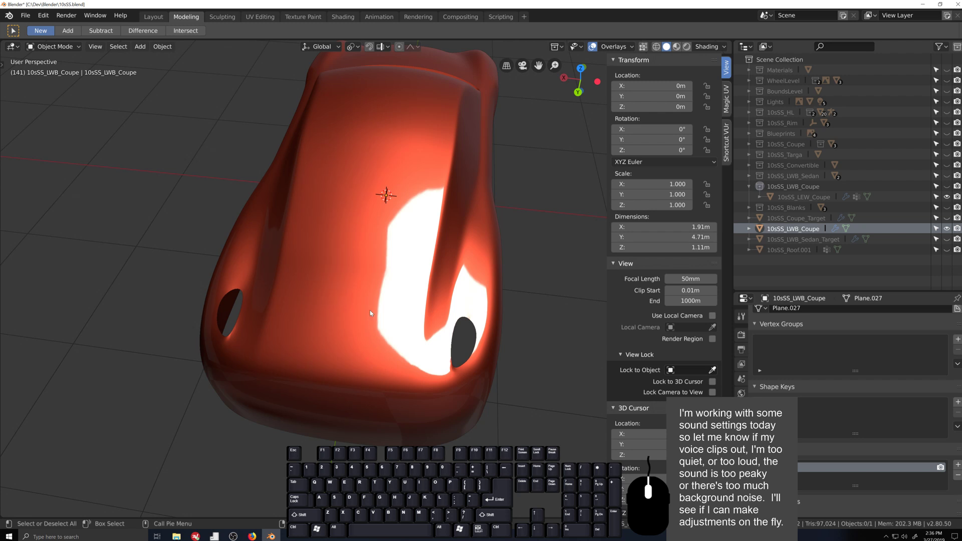
pyautogui.moveTo(370, 312); pyautogui.dragTo(360, 365, button='middle')
# - In Edit Mode, slide the lower vertex and the upper edge at the front end of the rear fender's oval hole along the surface
pyautogui.press('Tab')
pyautogui.click(361, 341)
pyautogui.hotkey('shift', 'v')
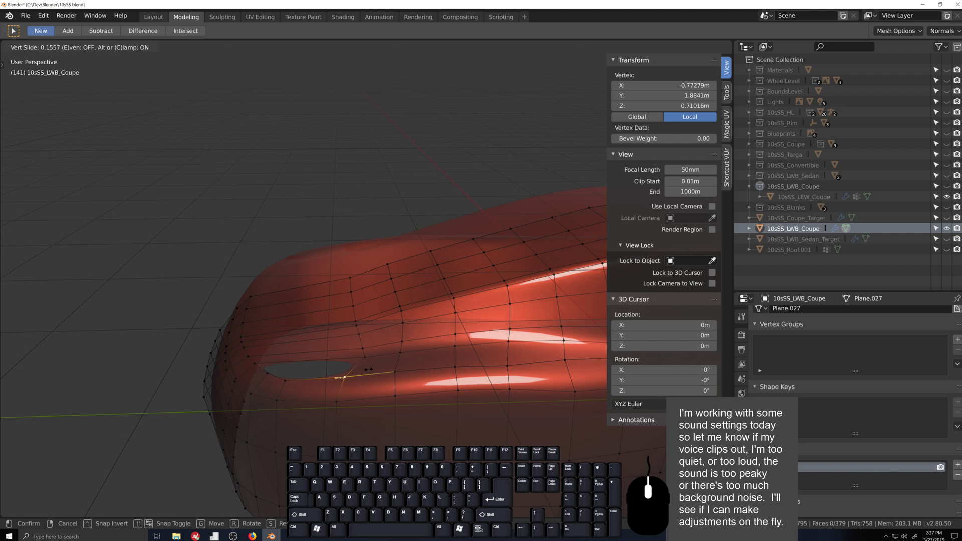
pyautogui.click(370, 369)
pyautogui.click(362, 350)
pyautogui.press('g')
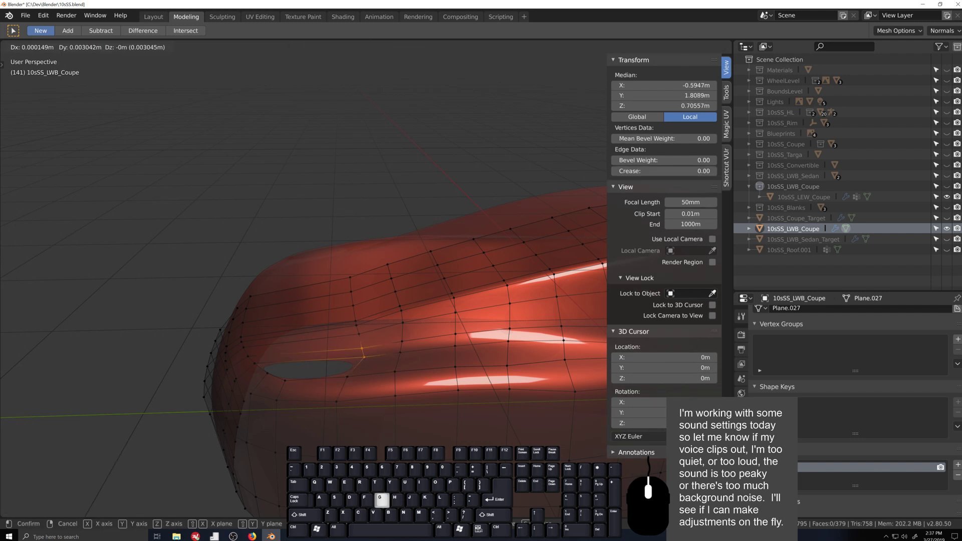
pyautogui.press('g')
pyautogui.click(368, 367)
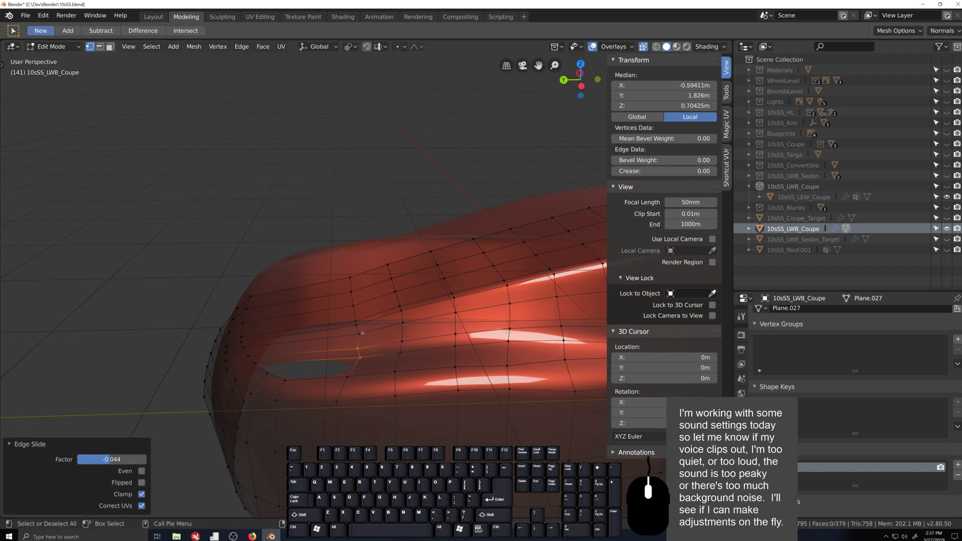
# - Slide the vertices at the front of the fender hole and just ahead of it individually along their edges to even out the mesh
pyautogui.click(364, 337)
pyautogui.press('g')
pyautogui.press('g')
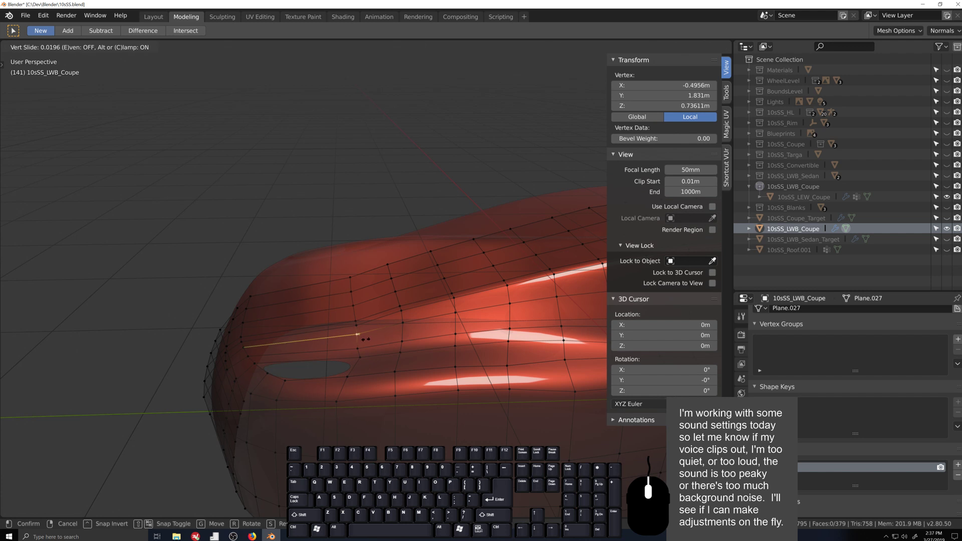
pyautogui.click(358, 359)
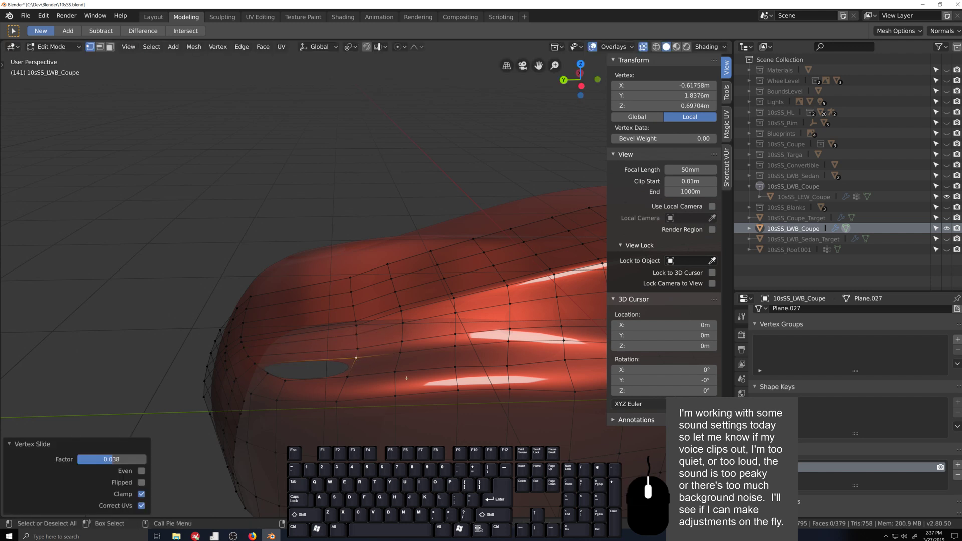
pyautogui.click(397, 371)
pyautogui.press('g')
pyautogui.press('g')
pyautogui.click(407, 375)
pyautogui.moveTo(406, 375); pyautogui.dragTo(317, 333, button='middle')
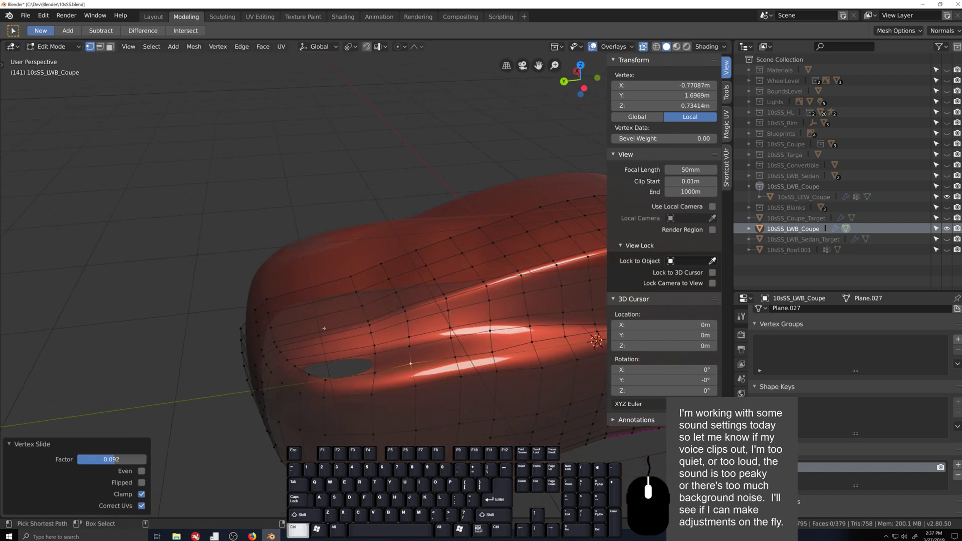
# - Add a single centred loop cut across the rear deck faces, ending at the fender hole's upper edge
pyautogui.hotkey('ctrl', 'r')
pyautogui.click(322, 330)
pyautogui.click(324, 329)
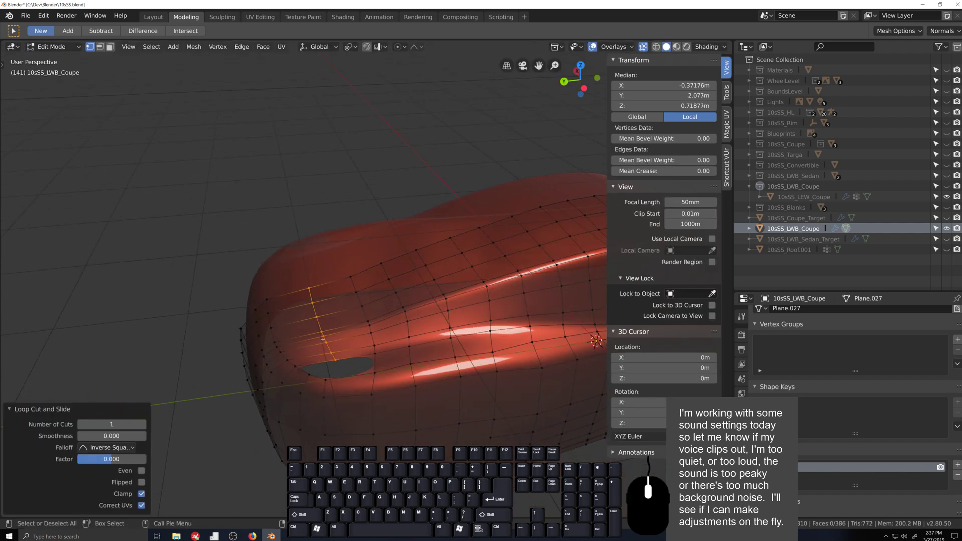
# - Slide the new loop's outermost edge, plus a single vertex on it, slightly toward the tail beside the fender hole
pyautogui.click(345, 361)
pyautogui.press('g')
pyautogui.press('g')
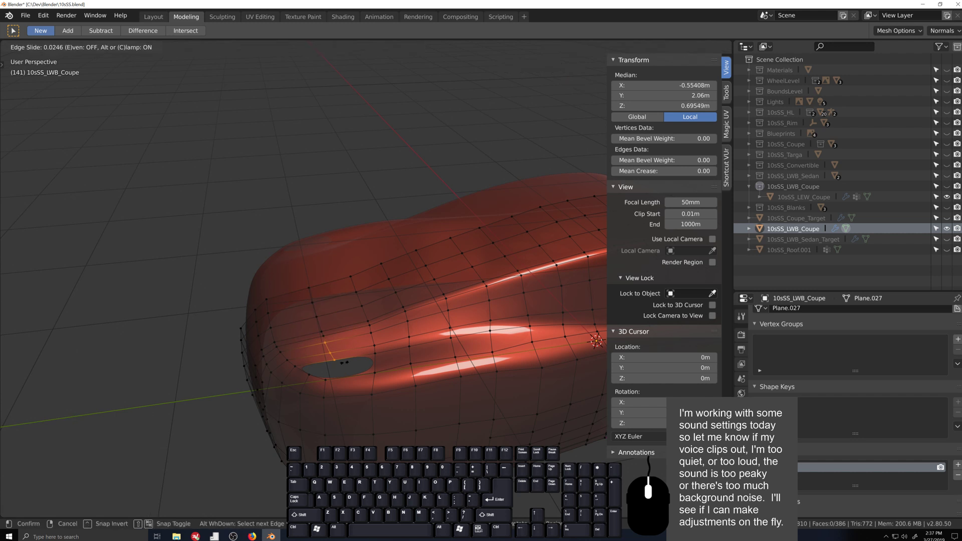
pyautogui.click(343, 362)
pyautogui.click(343, 362)
pyautogui.press('g')
pyautogui.press('g')
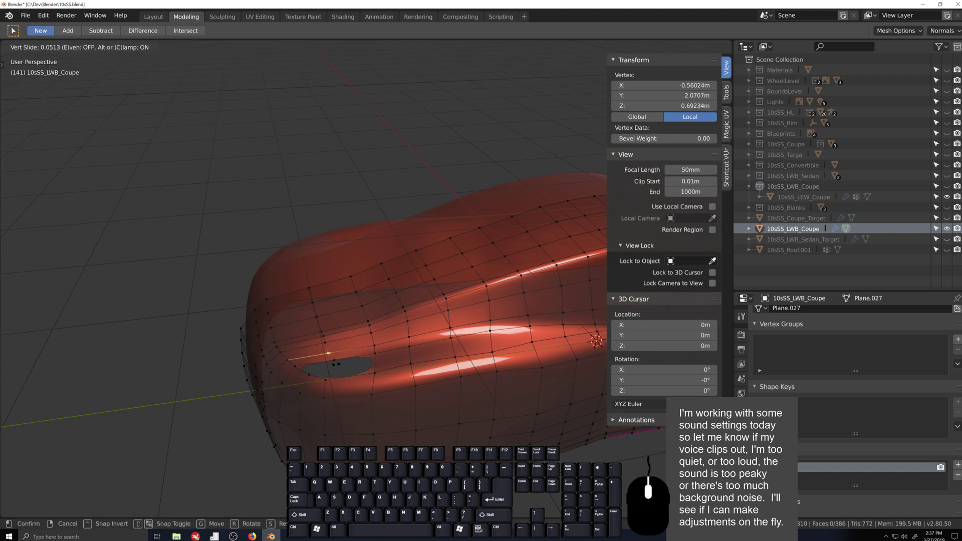
pyautogui.click(338, 363)
pyautogui.press('g')
pyautogui.press('g')
pyautogui.rightClick(335, 362)
# - Reposition the new loop's vertex beside the fender hole's upper edge with another vertex slide
pyautogui.click(329, 359)
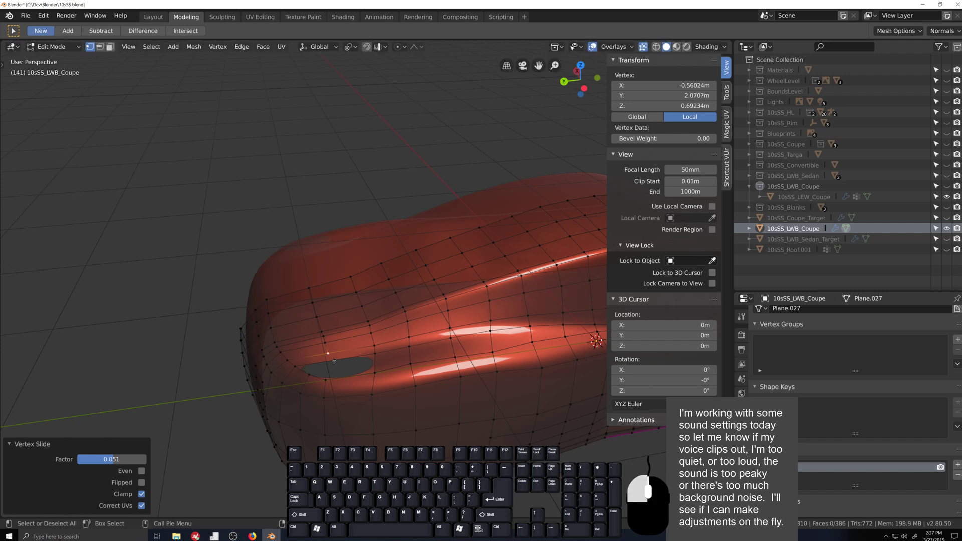
pyautogui.press('g')
pyautogui.press('g')
pyautogui.click(332, 362)
# - Select the vertices at the front corner of the fender hole
pyautogui.click(374, 356)
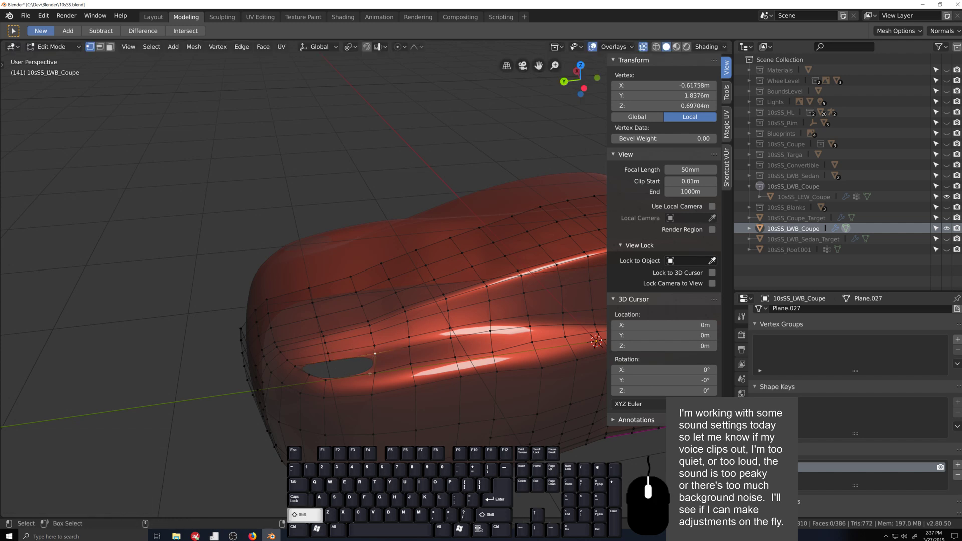
# - Fill the remaining opening in the body surface near the corner with two faces
pyautogui.keyDown('shift'); pyautogui.click(374, 372); pyautogui.keyUp('shift')
pyautogui.press('f')
pyautogui.press('f')
pyautogui.scroll(-3, 376, 401)
pyautogui.moveTo(374, 451); pyautogui.dragTo(383, 389, button='middle')
pyautogui.press('Tab')
pyautogui.scroll(2, 459, 423)
pyautogui.press('Tab')
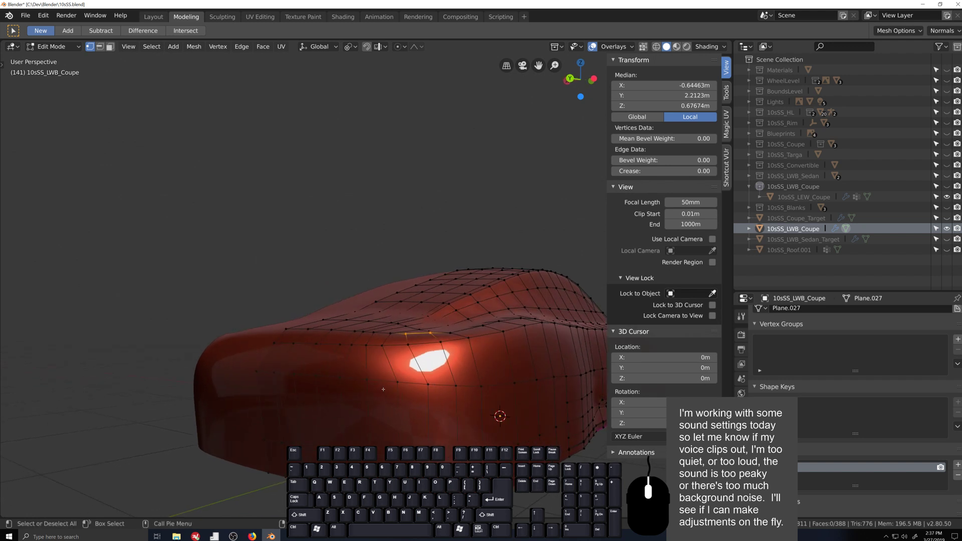
# - Select the row of vertices along the deck's end edge from the centreline outward and lower it about 0.01 m in Z
pyautogui.moveTo(359, 342); pyautogui.dragTo(401, 370, button='middle')
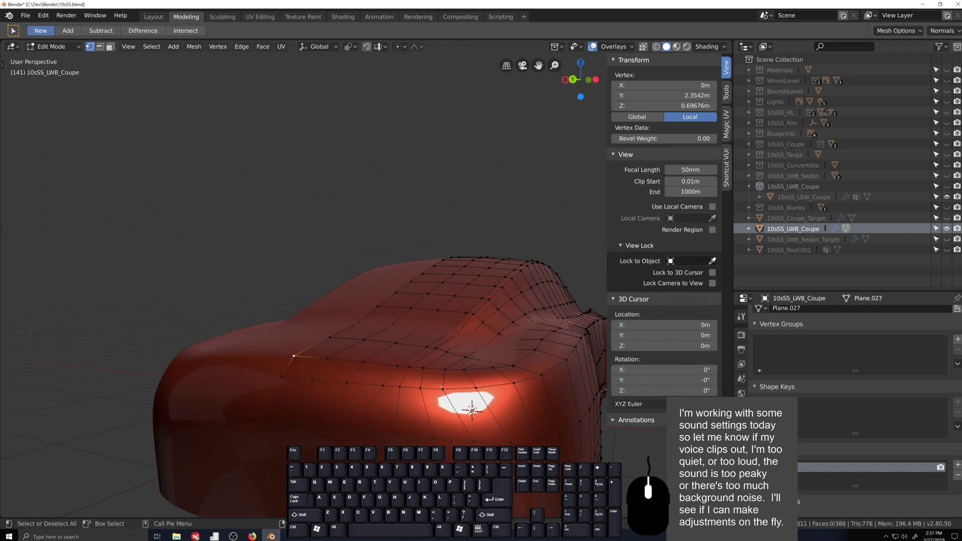
pyautogui.keyDown('ctrl'); pyautogui.keyDown('shift'); pyautogui.click(290, 356); pyautogui.keyUp('shift'); pyautogui.keyUp('ctrl')
pyautogui.moveTo(290, 356); pyautogui.dragTo(267, 362, button='middle')
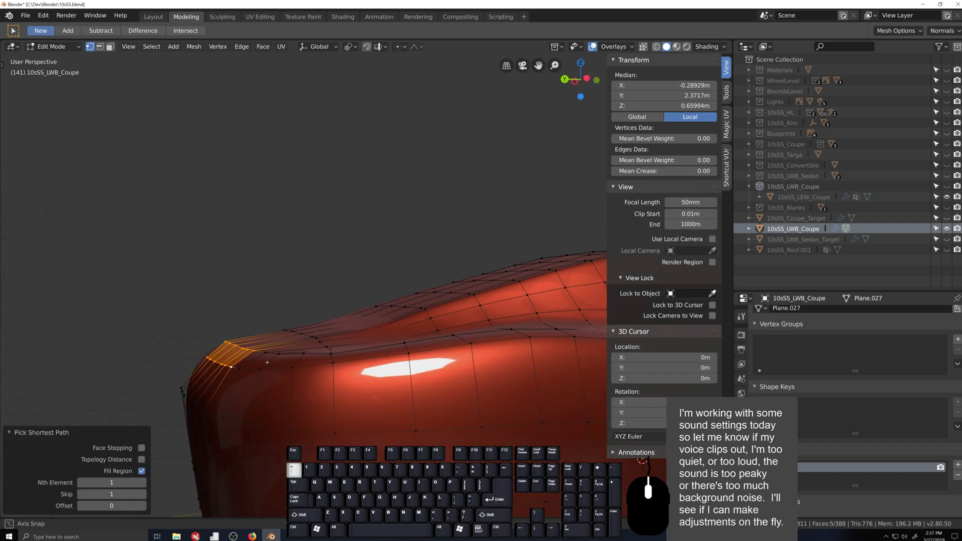
pyautogui.press('g')
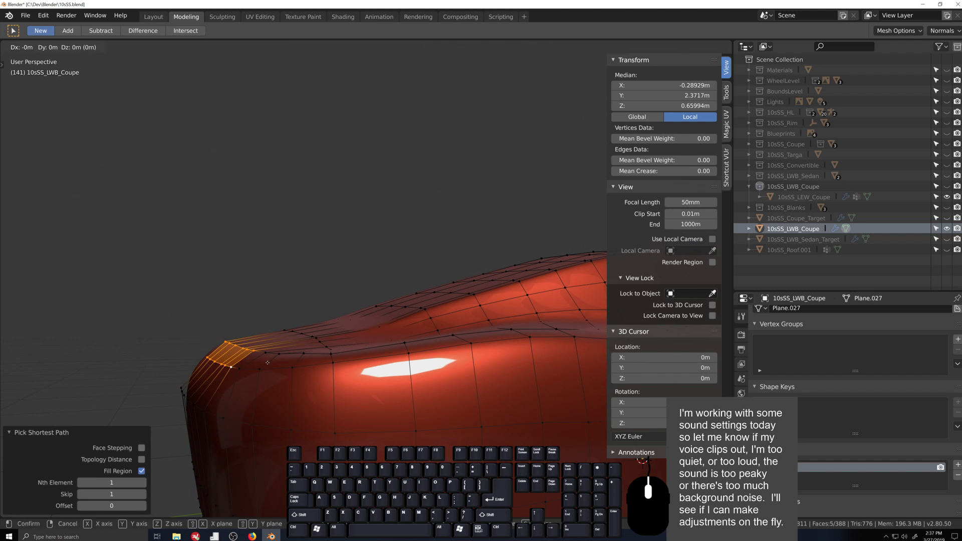
pyautogui.press('z')
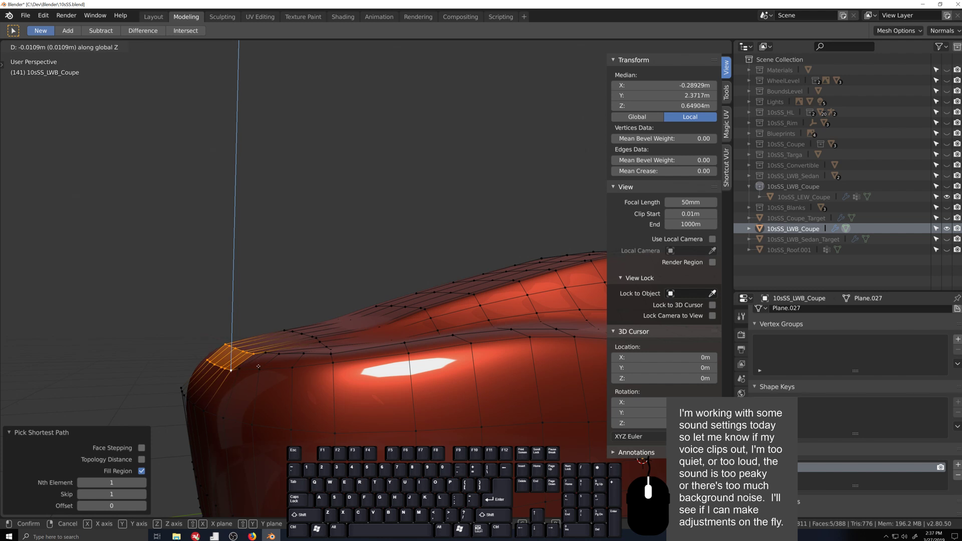
pyautogui.click(253, 365)
# - Twice deselect the outermost vertices of the end-edge selection and lower the rest in Z, by about 0.0085 m and 0.0104 m
pyautogui.keyDown('shift'); pyautogui.click(244, 361); pyautogui.keyUp('shift')
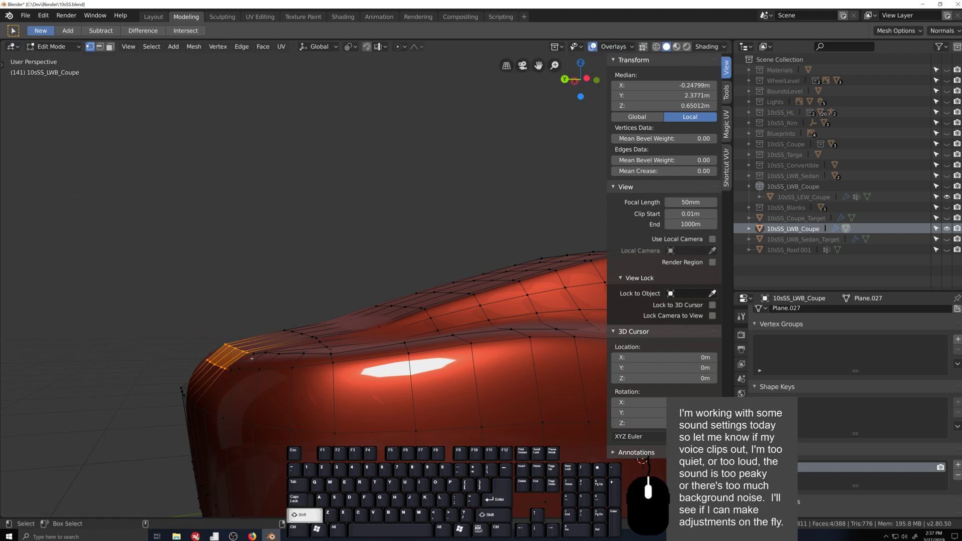
pyautogui.press('g')
pyautogui.press('z')
pyautogui.click(255, 372)
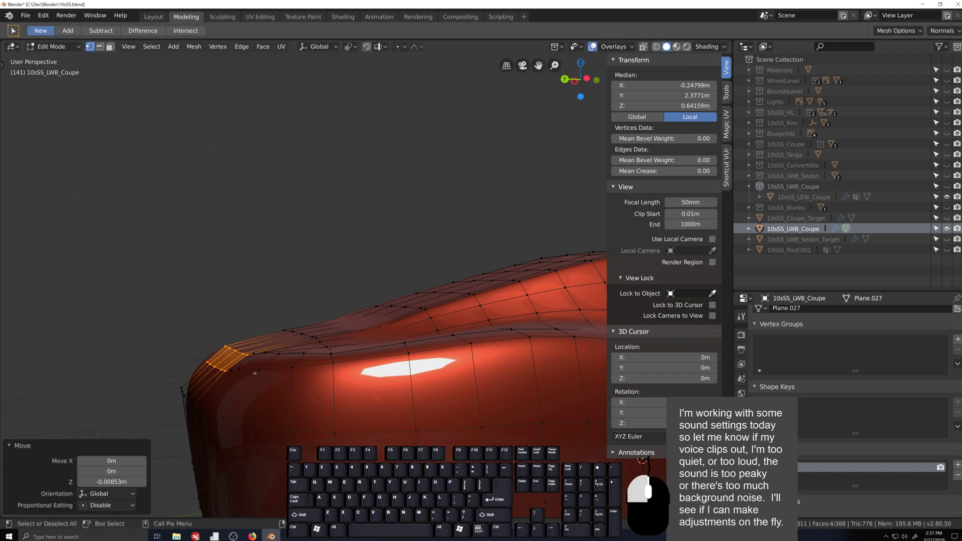
pyautogui.keyDown('shift'); pyautogui.click(254, 372); pyautogui.keyUp('shift')
pyautogui.press('g')
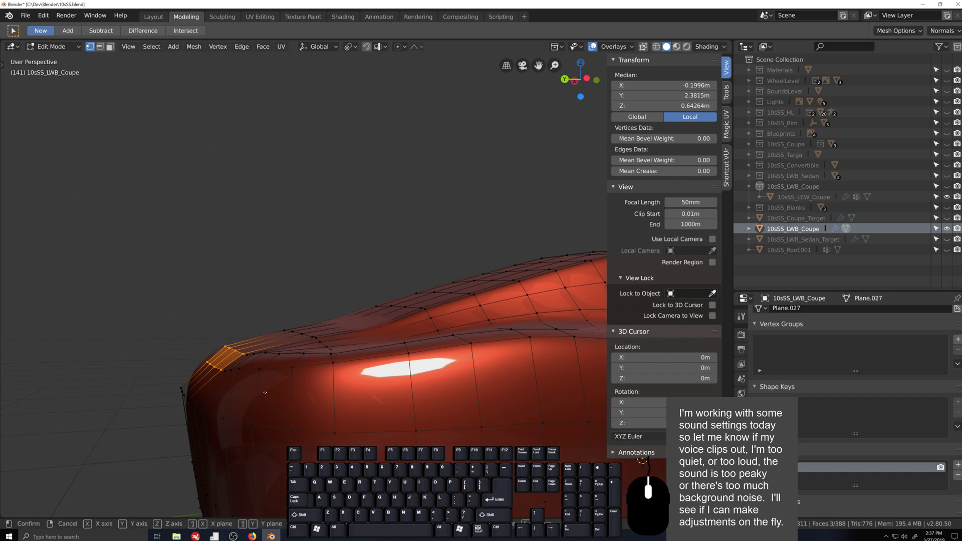
pyautogui.press('z')
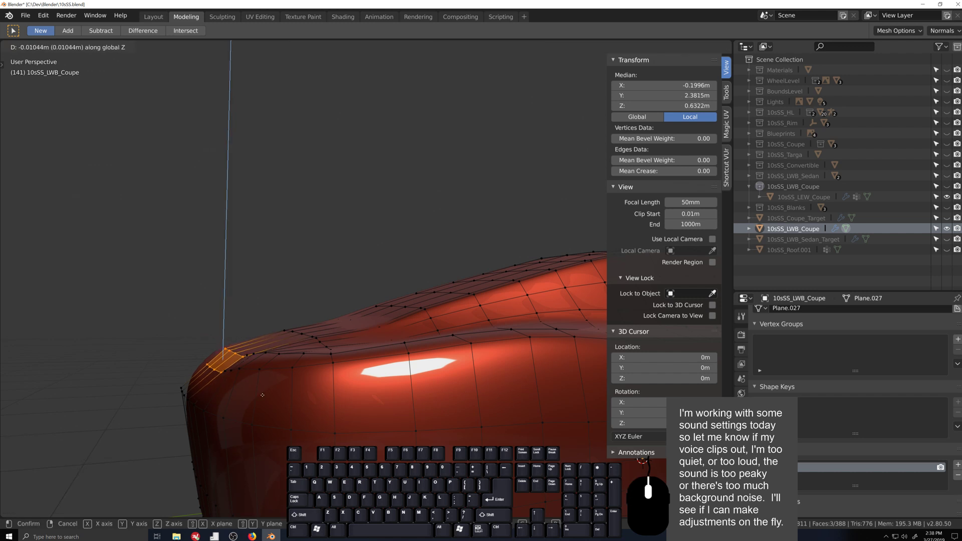
pyautogui.click(262, 395)
# - Extend the end-edge selection up over the three-column deck patch and lower all its vertices about 0.0256 m in Z
pyautogui.press('Tab')
pyautogui.scroll(-3, 269, 397)
pyautogui.hotkey('alt', 'z')
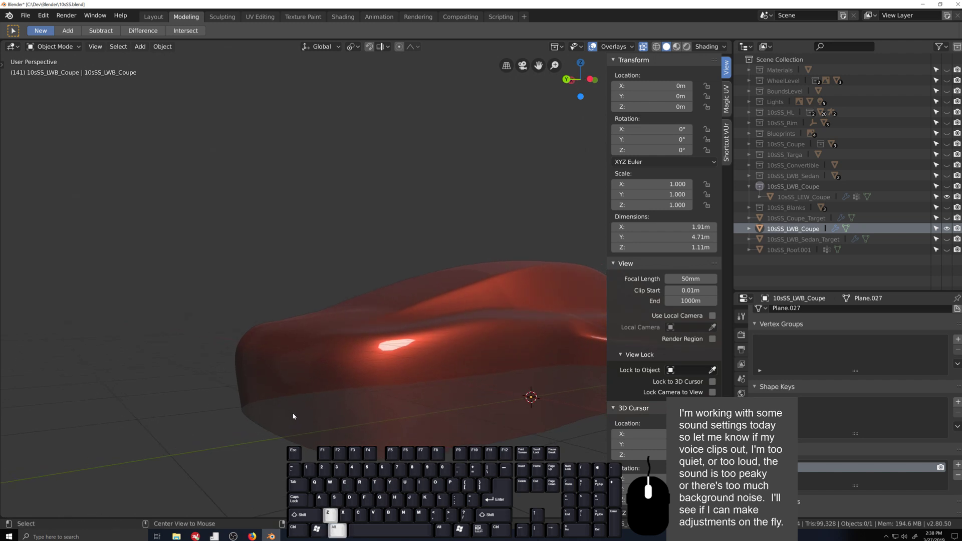
pyautogui.hotkey('alt', 'z')
pyautogui.moveTo(293, 416); pyautogui.dragTo(432, 422, button='middle')
pyautogui.press('Tab')
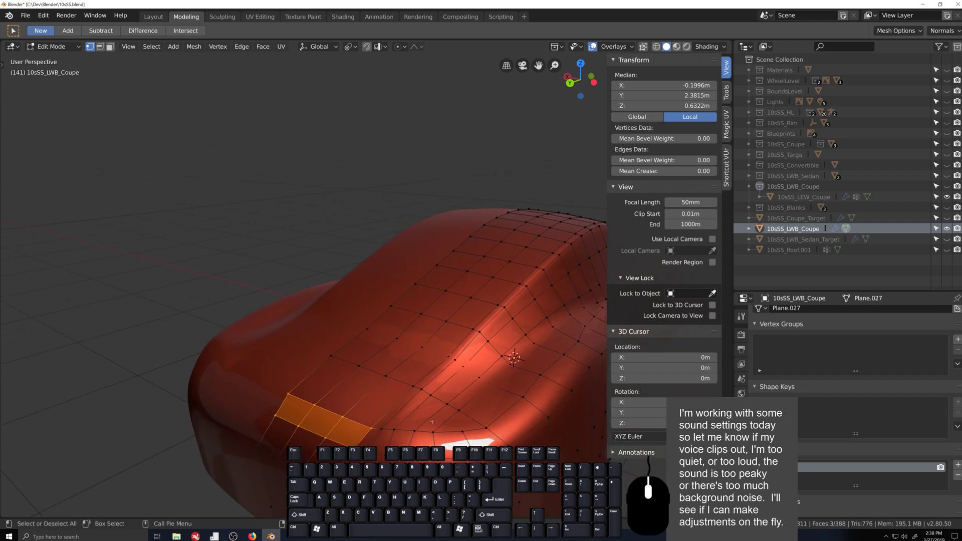
pyautogui.keyDown('shift'); pyautogui.click(330, 356); pyautogui.keyUp('shift')
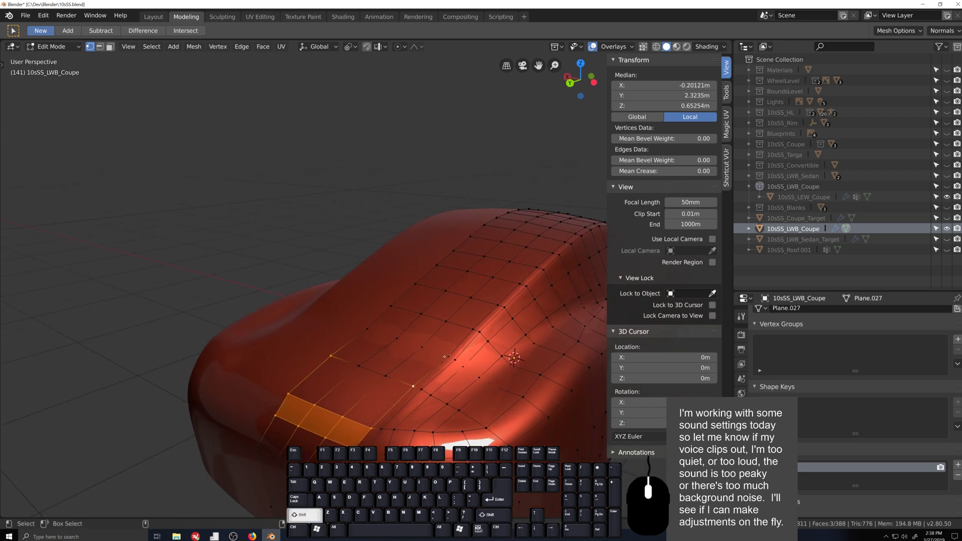
pyautogui.keyDown('shift'); pyautogui.click(385, 374); pyautogui.keyUp('shift')
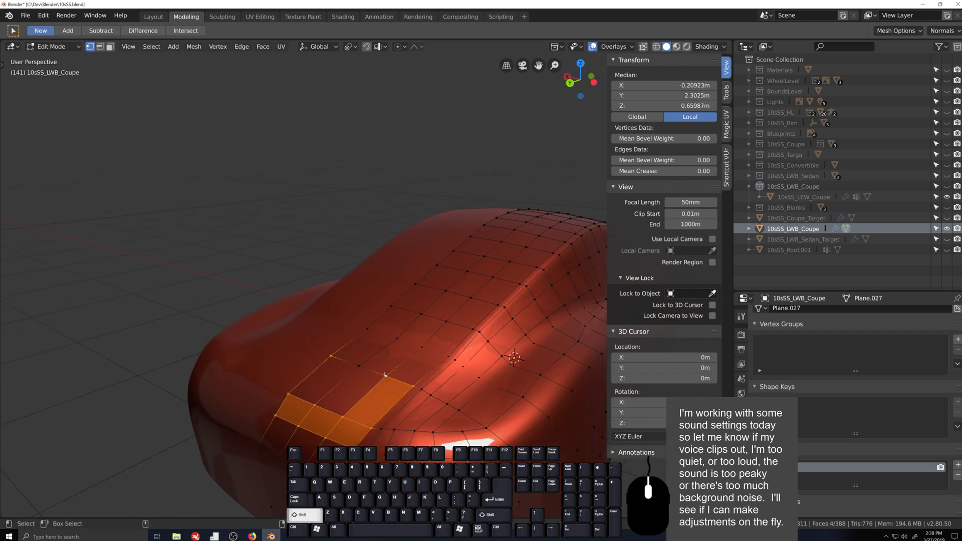
pyautogui.keyDown('ctrl'); pyautogui.keyDown('shift'); pyautogui.click(368, 331); pyautogui.keyUp('shift'); pyautogui.keyUp('ctrl')
pyautogui.moveTo(368, 330); pyautogui.dragTo(375, 339, button='middle')
pyautogui.press('g')
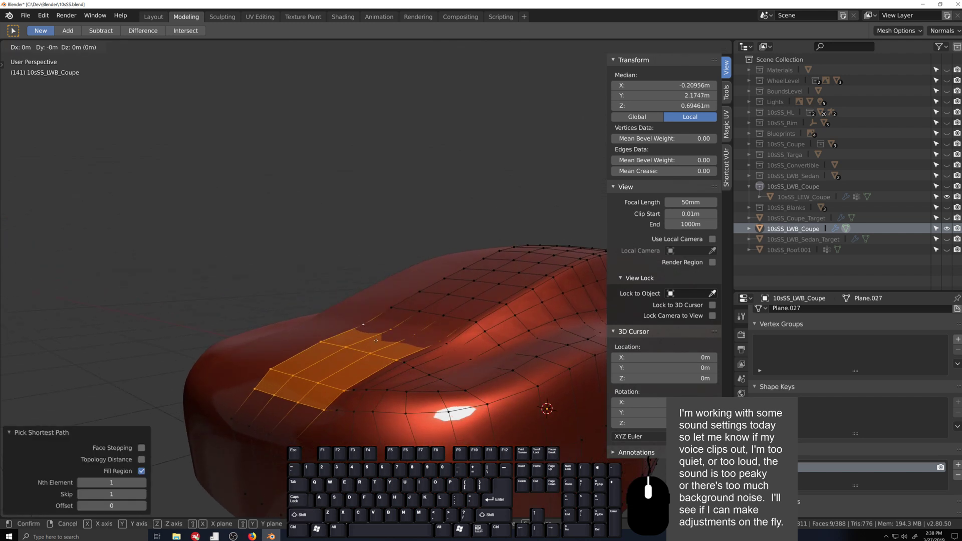
pyautogui.press('z')
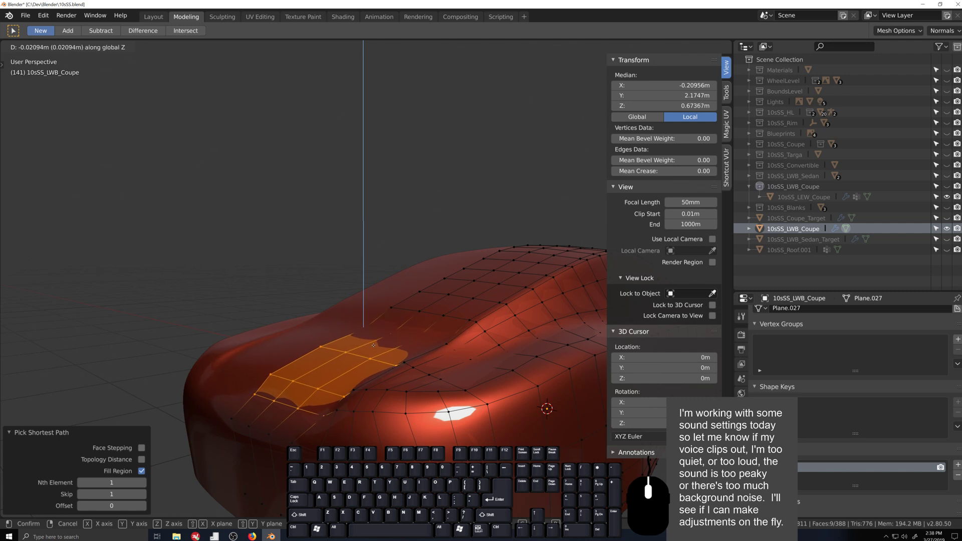
pyautogui.click(375, 346)
# - Edge-slide the deck's first lengthwise vertex column beside the centreline inward, with a factor of about -0.179
pyautogui.moveTo(375, 346); pyautogui.dragTo(432, 306, button='middle')
pyautogui.scroll(1, 419, 321)
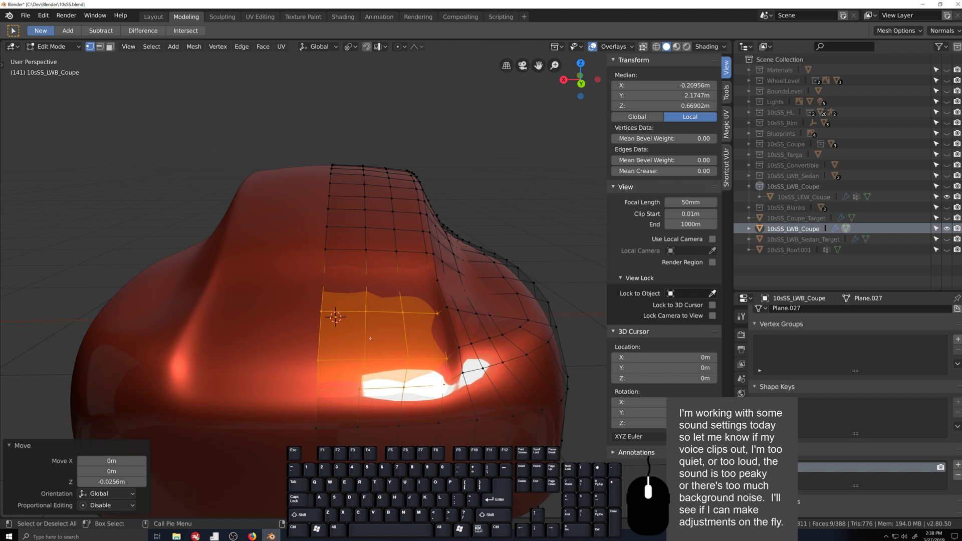
pyautogui.moveTo(371, 338); pyautogui.dragTo(415, 311, button='middle')
pyautogui.hotkey('alt', 'z')
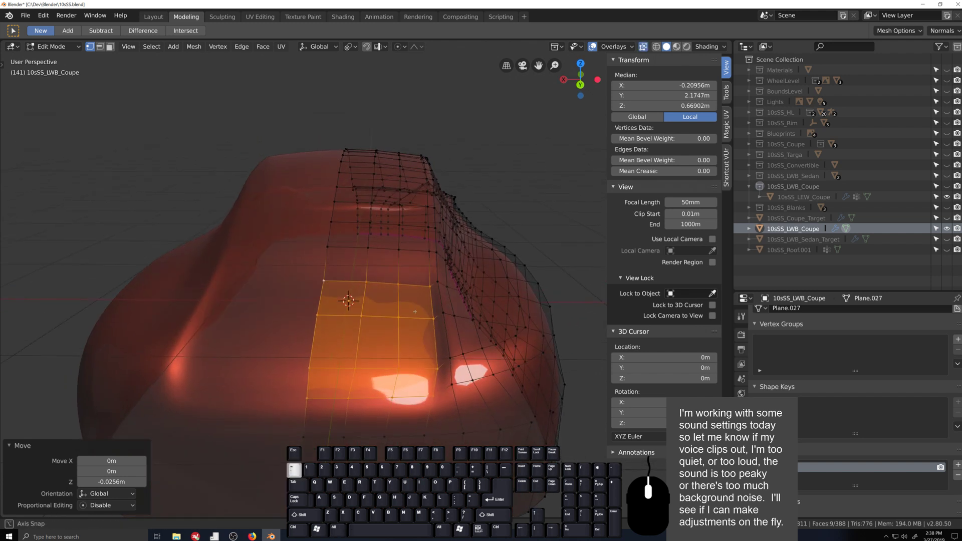
pyautogui.click(368, 279)
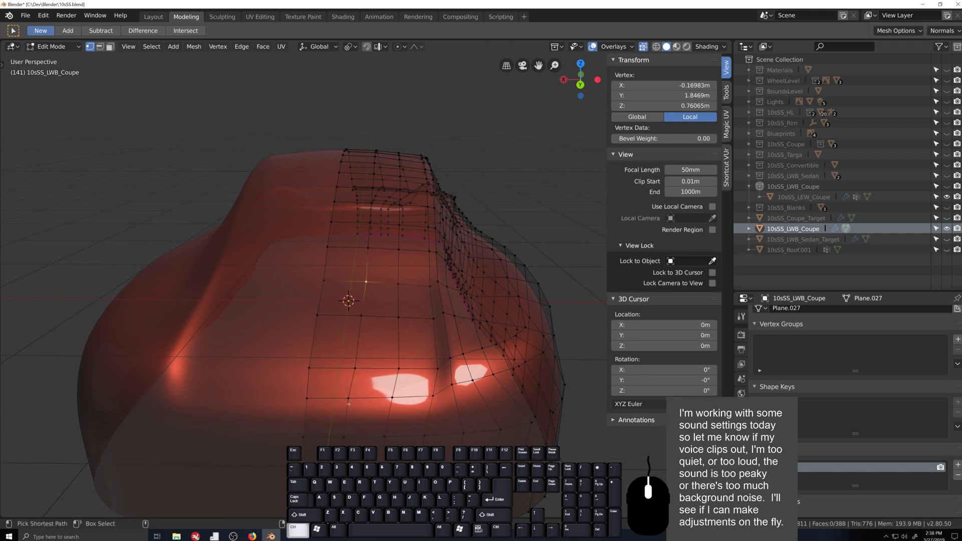
pyautogui.keyDown('ctrl'); pyautogui.keyDown('shift'); pyautogui.click(348, 398); pyautogui.keyUp('shift'); pyautogui.keyUp('ctrl')
pyautogui.press('g')
pyautogui.press('g')
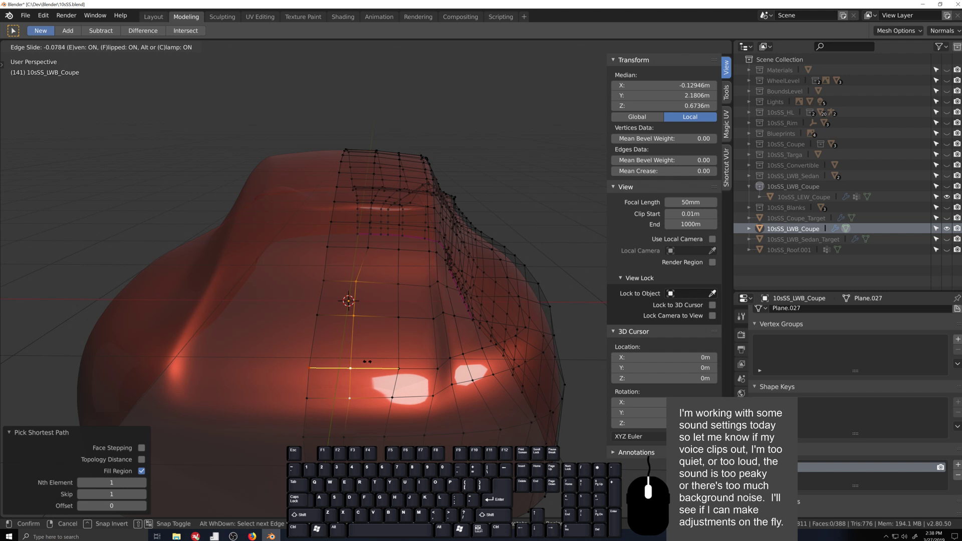
pyautogui.click(359, 326)
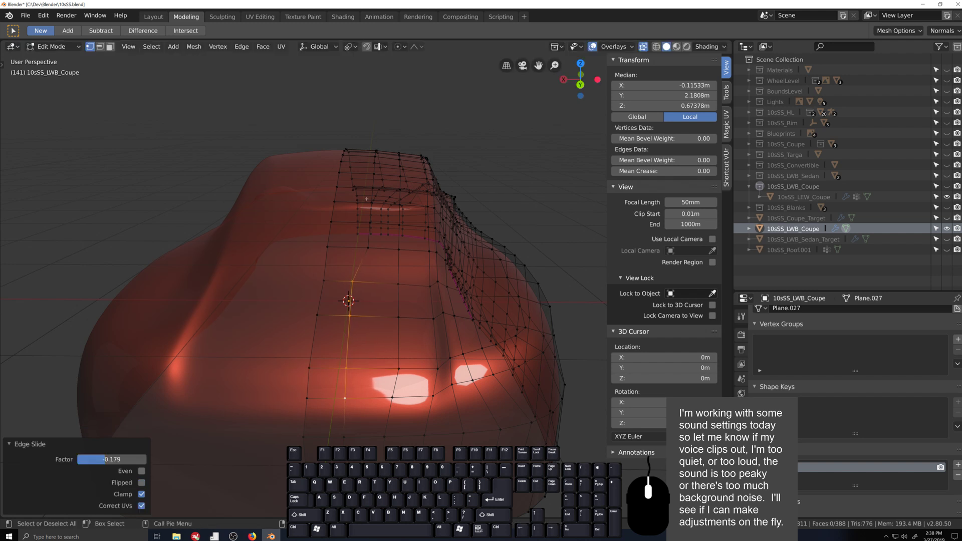
# - Edge-slide the deck's second lengthwise vertex column toward the centreline with Even and Flipped on, factor about -0.079
pyautogui.click(398, 282)
pyautogui.keyDown('ctrl'); pyautogui.keyDown('shift'); pyautogui.click(395, 398); pyautogui.keyUp('shift'); pyautogui.keyUp('ctrl')
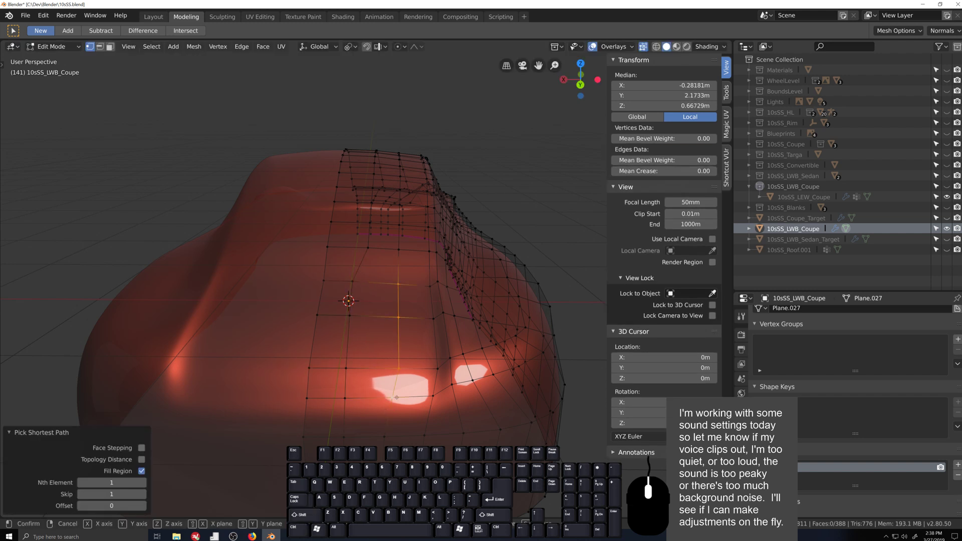
pyautogui.press('g')
pyautogui.press('g')
pyautogui.press('e')
pyautogui.press('f')
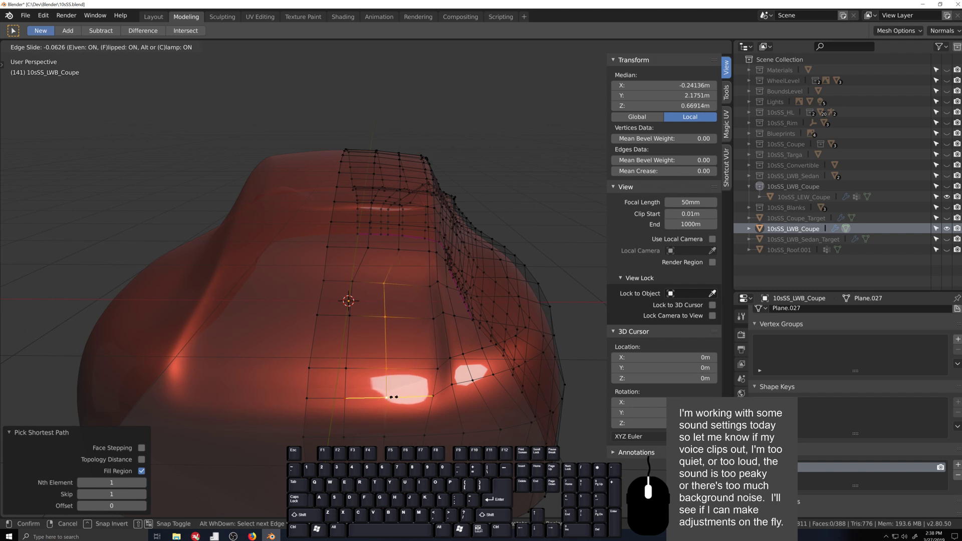
pyautogui.click(393, 396)
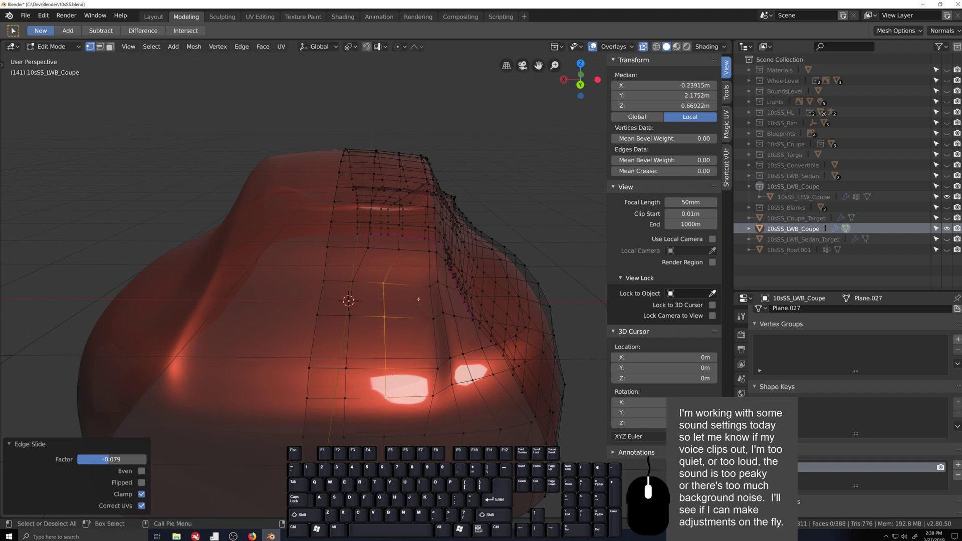
# - Edge-slide the deck's third lengthwise vertex column toward the centreline with Even and Flipped on, factor about -0.06
pyautogui.click(430, 286)
pyautogui.keyDown('ctrl'); pyautogui.keyDown('shift'); pyautogui.click(433, 395); pyautogui.keyUp('shift'); pyautogui.keyUp('ctrl')
pyautogui.press('g')
pyautogui.press('g')
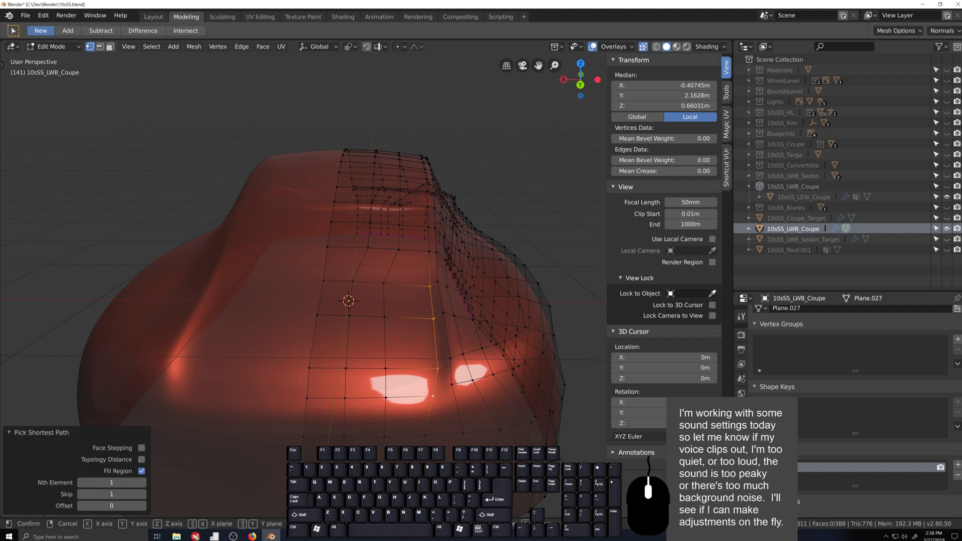
pyautogui.press('e')
pyautogui.press('f')
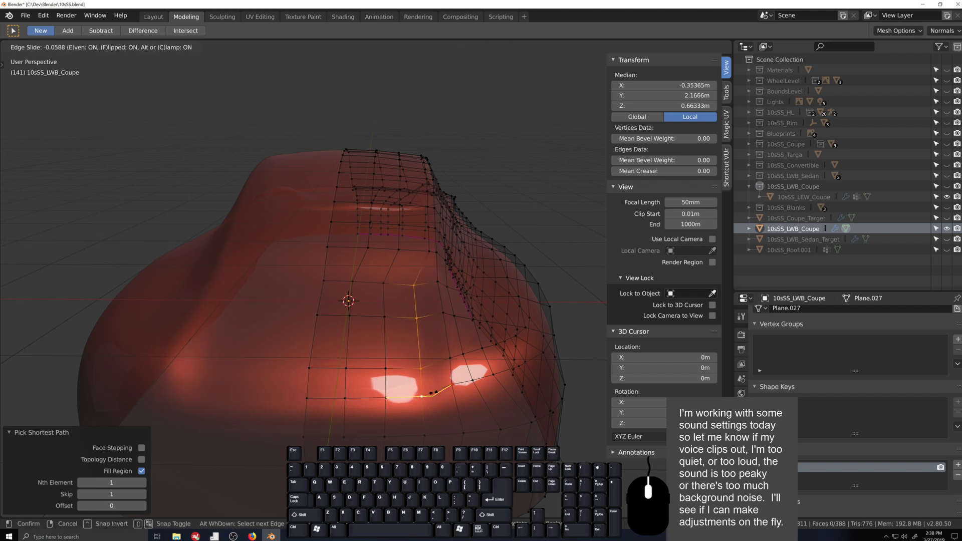
pyautogui.click(434, 393)
# - Vertex-slide the three vertices in the row just above the deck patch toward the centreline, in line with the shifted columns
pyautogui.click(367, 247)
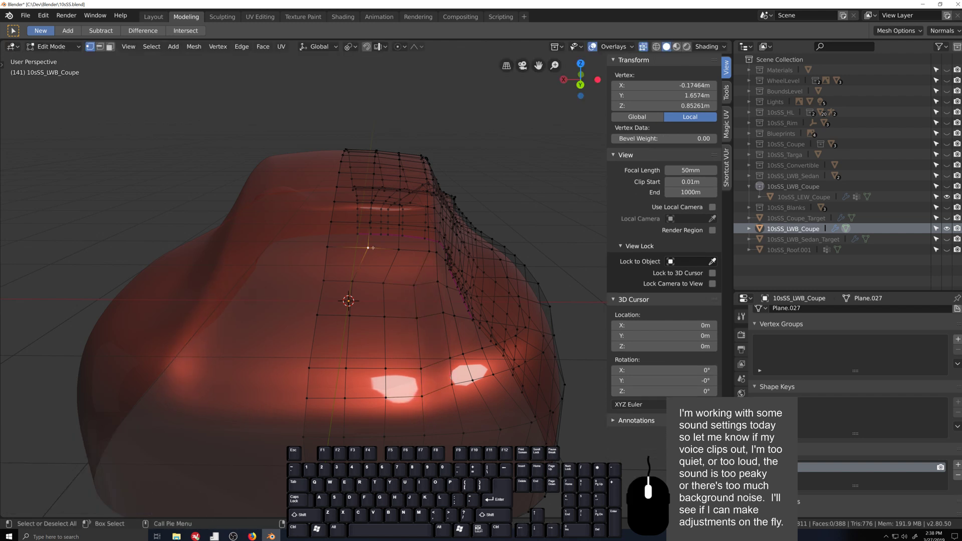
pyautogui.press('g')
pyautogui.press('g')
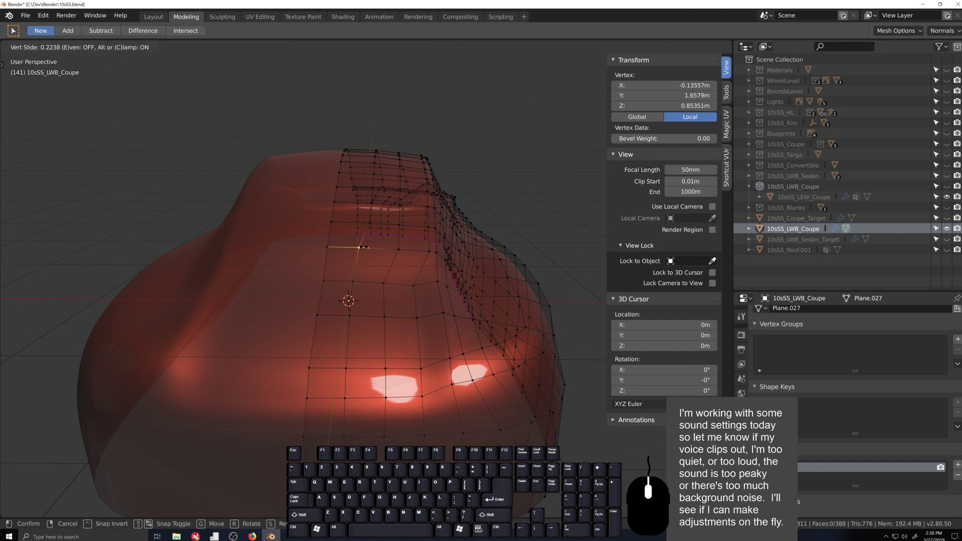
pyautogui.click(365, 247)
pyautogui.press('g')
pyautogui.press('g')
pyautogui.click(390, 249)
pyautogui.click(391, 249)
pyautogui.press('g')
pyautogui.press('g')
pyautogui.click(420, 251)
# - Vertex-slide the three vertices of the next row up toward the centreline, from the outermost to the innermost
pyautogui.click(425, 222)
pyautogui.press('g')
pyautogui.press('g')
pyautogui.rightClick(430, 244)
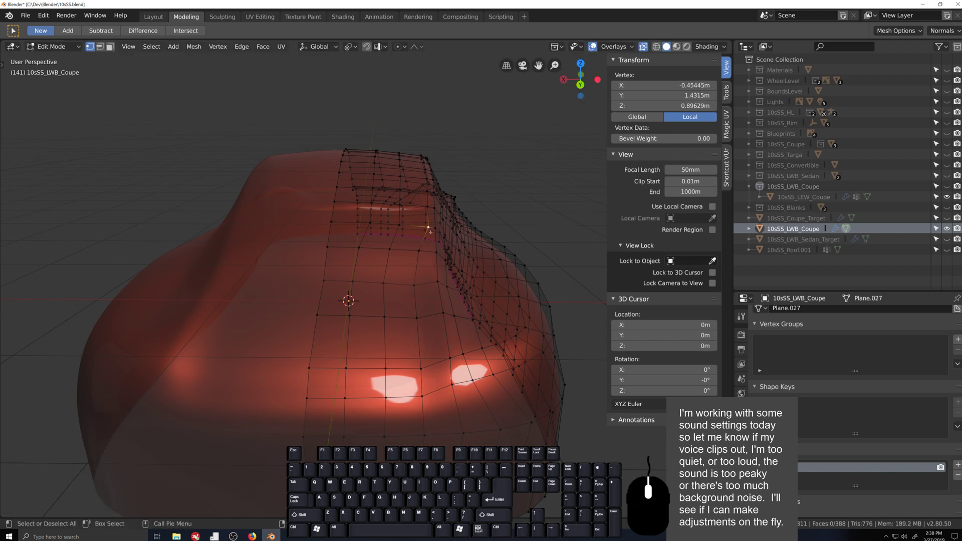
pyautogui.press('g')
pyautogui.press('g')
pyautogui.click(424, 227)
pyautogui.click(399, 227)
pyautogui.press('g')
pyautogui.press('g')
pyautogui.click(395, 224)
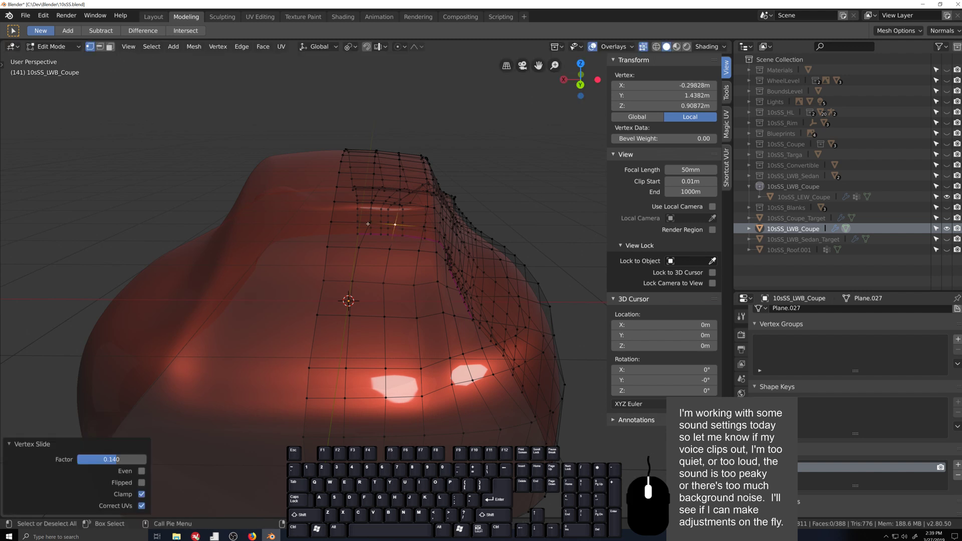
pyautogui.click(370, 222)
pyautogui.press('g')
pyautogui.press('g')
# - Select the two-vertex edge where the deck meets the side bulge and raise it about 0.0145 m in Z
pyautogui.moveTo(382, 247); pyautogui.dragTo(428, 365, button='middle')
pyautogui.press('Tab')
pyautogui.press('Tab')
pyautogui.moveTo(490, 344); pyautogui.dragTo(444, 366, button='middle')
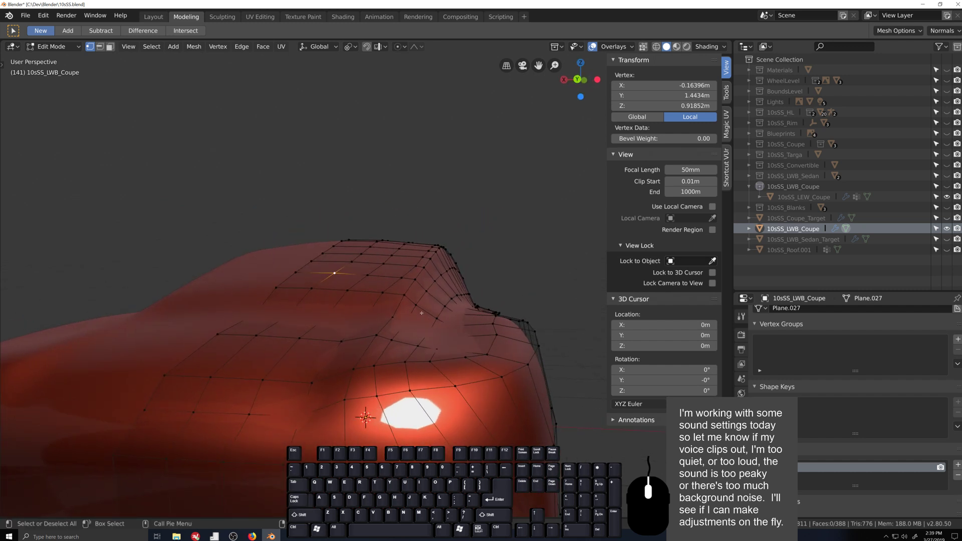
pyautogui.keyDown('shift'); pyautogui.click(431, 331); pyautogui.keyUp('shift')
pyautogui.moveTo(430, 331); pyautogui.dragTo(448, 373, button='middle')
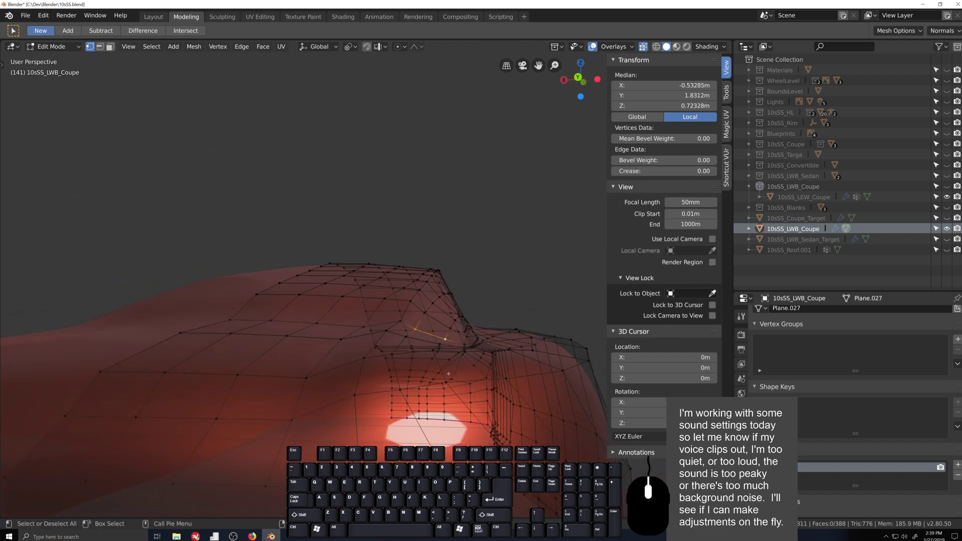
pyautogui.press('g')
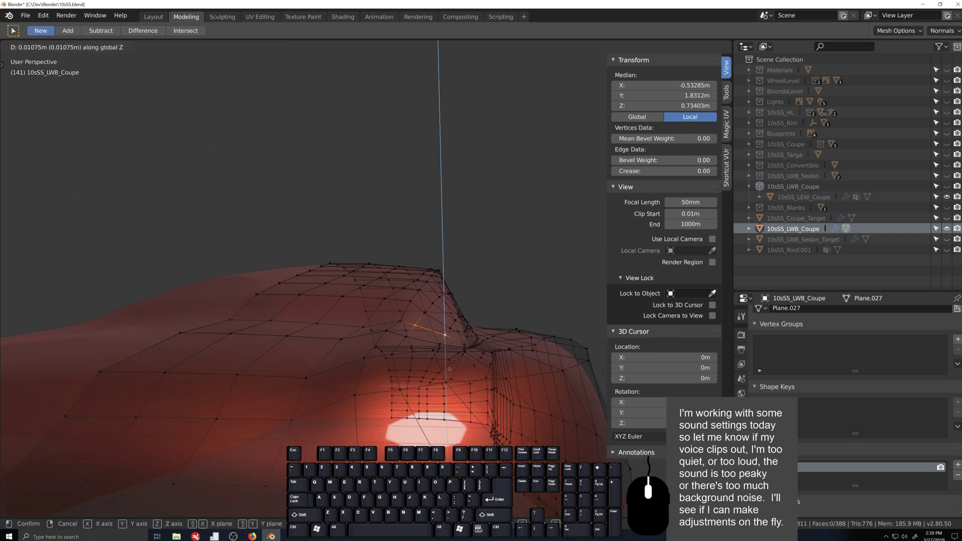
pyautogui.click(451, 367)
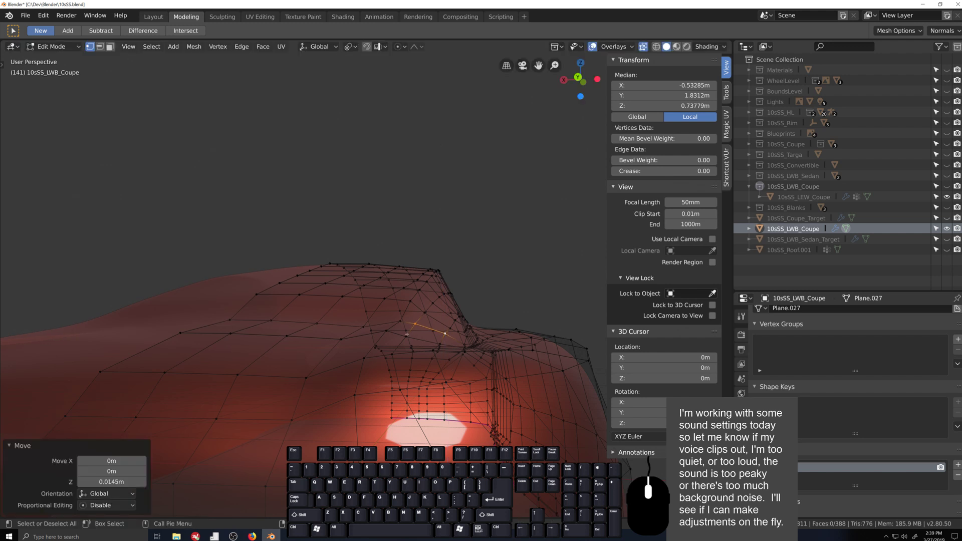
# - Raise the neighbouring two-vertex edge closer to the deck's end about 0.008 m in Z
pyautogui.click(435, 367)
pyautogui.press('g')
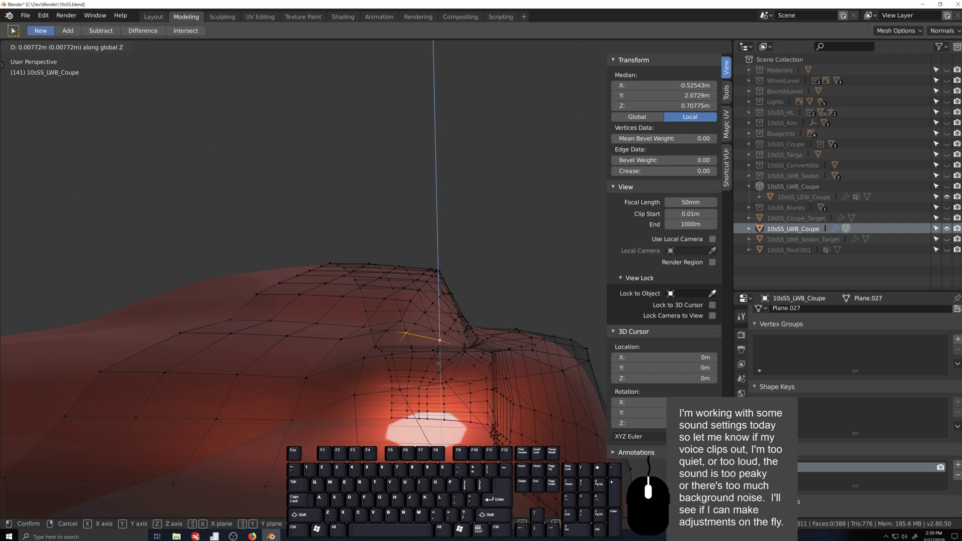
pyautogui.click(438, 363)
# - Raise the four-vertex row where the deck meets the side bulge in Z, and lift its rear three vertices a further 0.0013 m
pyautogui.click(393, 355)
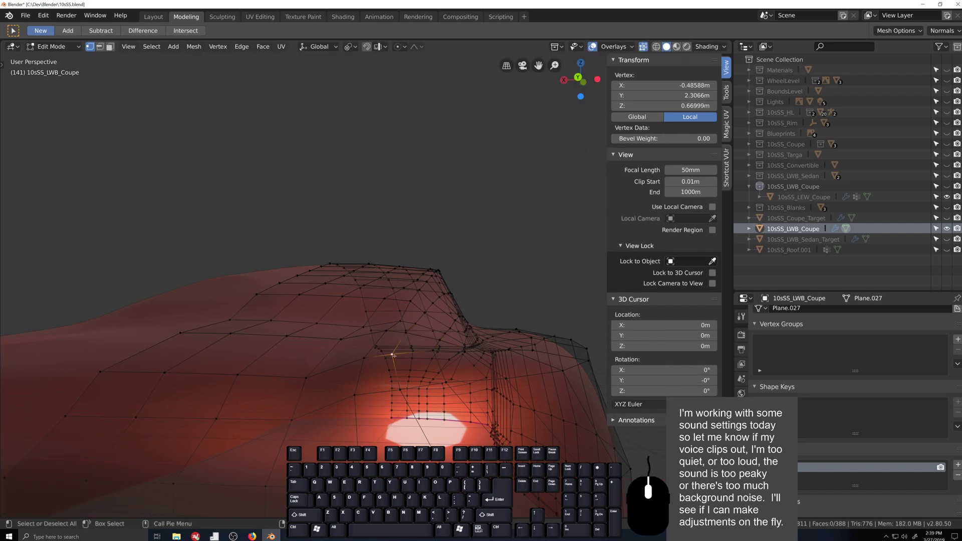
pyautogui.moveTo(433, 359); pyautogui.dragTo(493, 326, button='middle')
pyautogui.keyDown('shift'); pyautogui.click(451, 355); pyautogui.keyUp('shift')
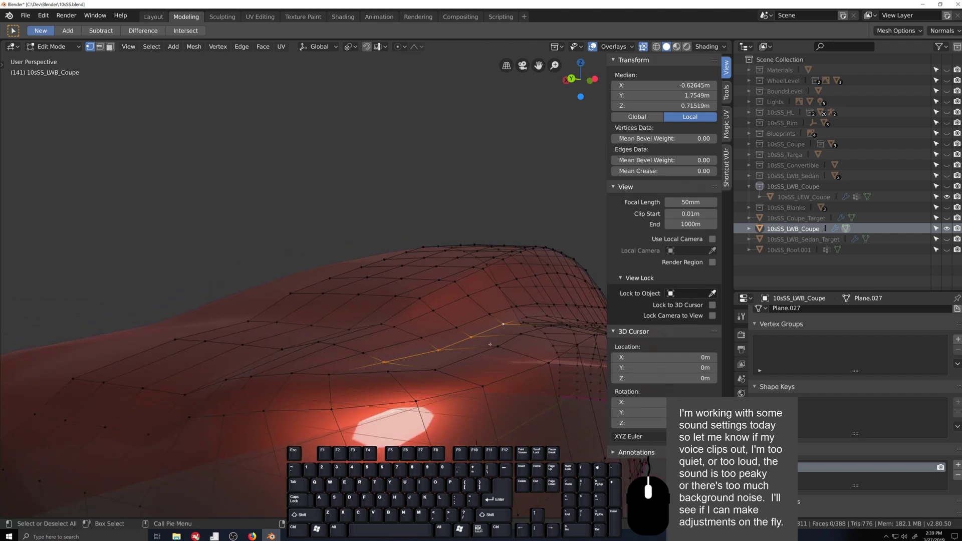
pyautogui.press('g')
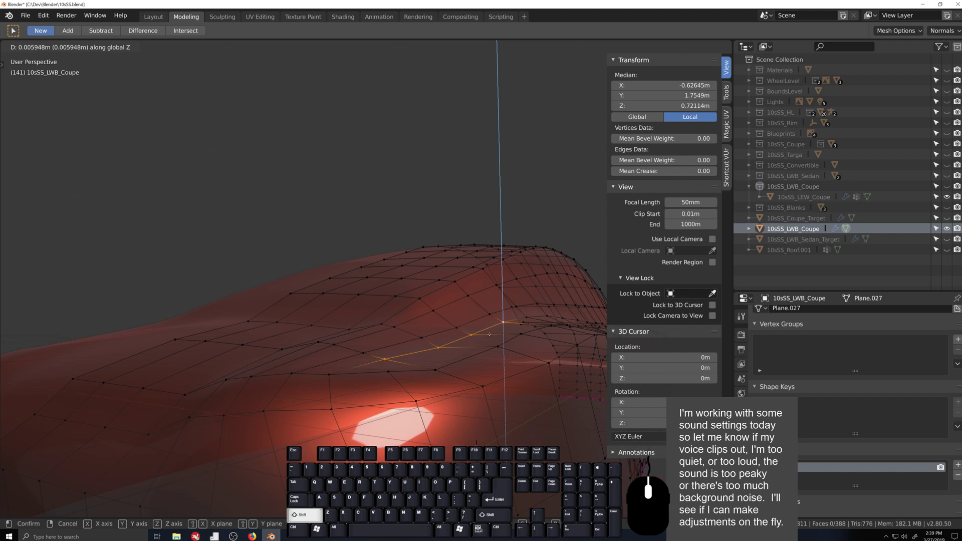
pyautogui.click(489, 331)
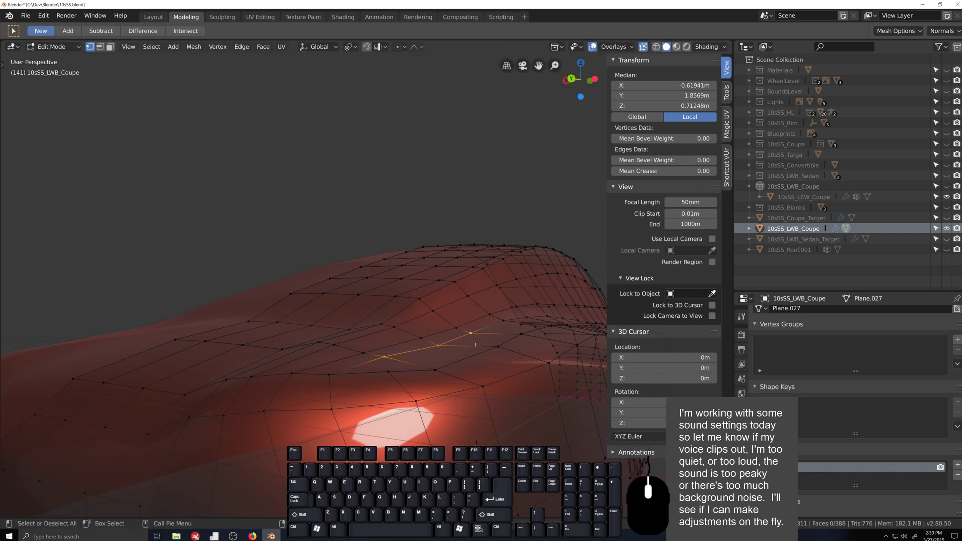
pyautogui.press('g')
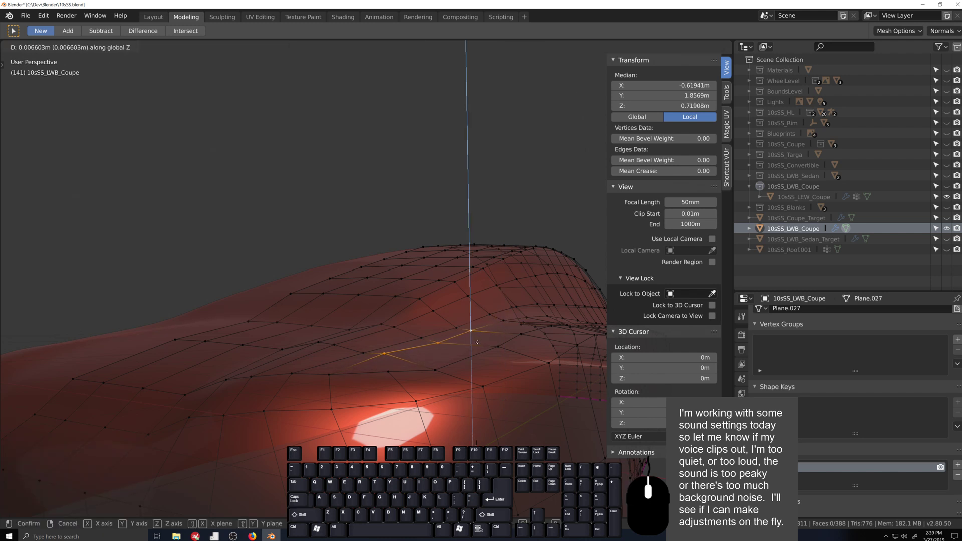
pyautogui.click(476, 344)
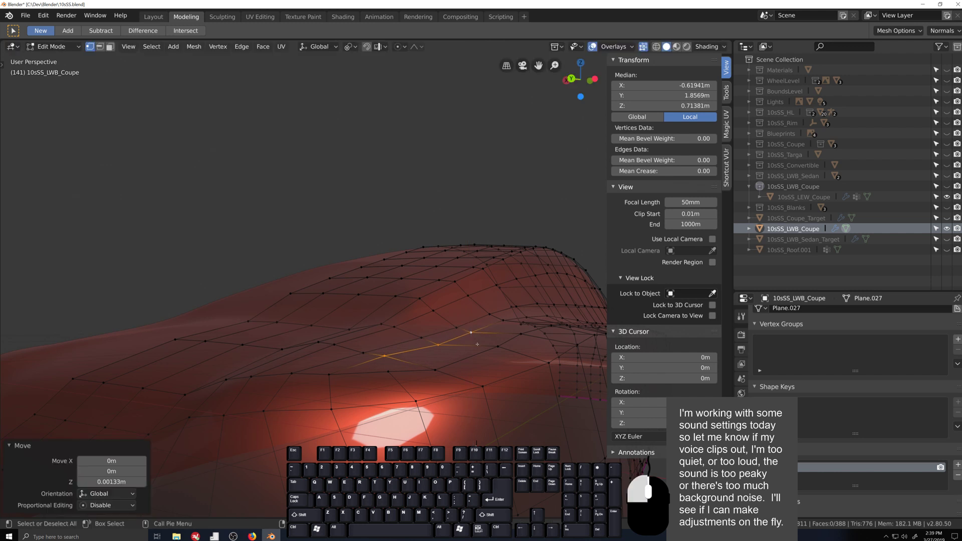
# - Raise the row's middle two vertices very slightly in Z, and lift the rearmost of those two alone by about 0.0047 m
pyautogui.keyDown('shift'); pyautogui.click(385, 356); pyautogui.keyUp('shift')
pyautogui.press('g')
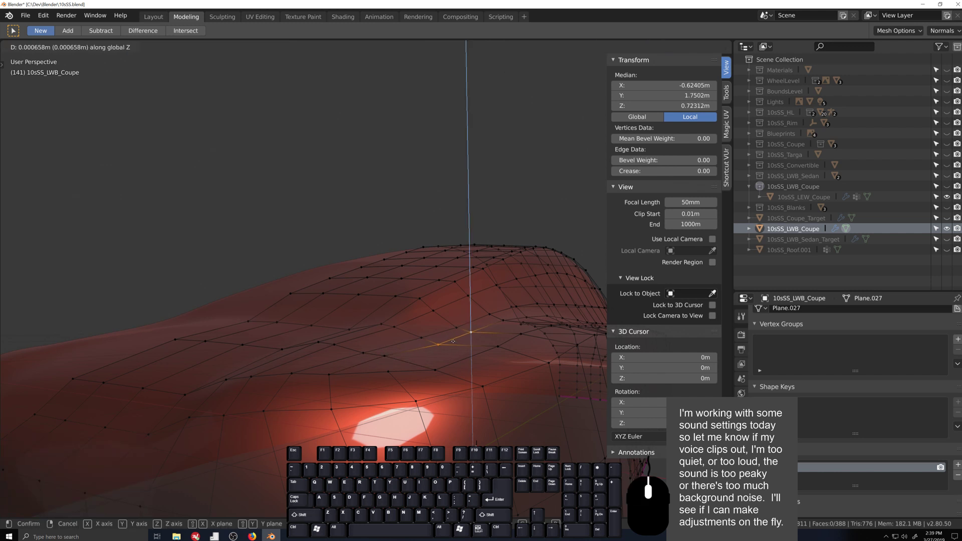
pyautogui.click(454, 340)
pyautogui.click(436, 343)
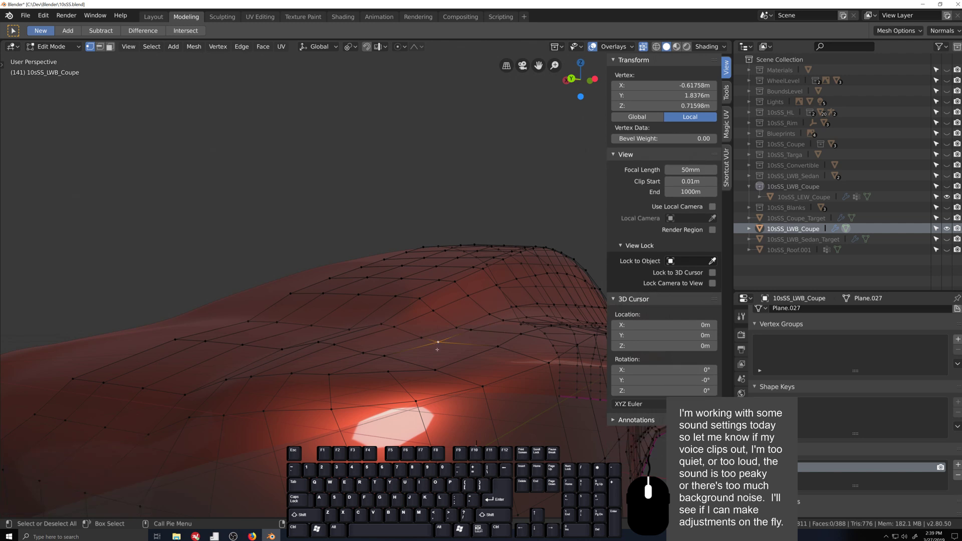
pyautogui.press('g')
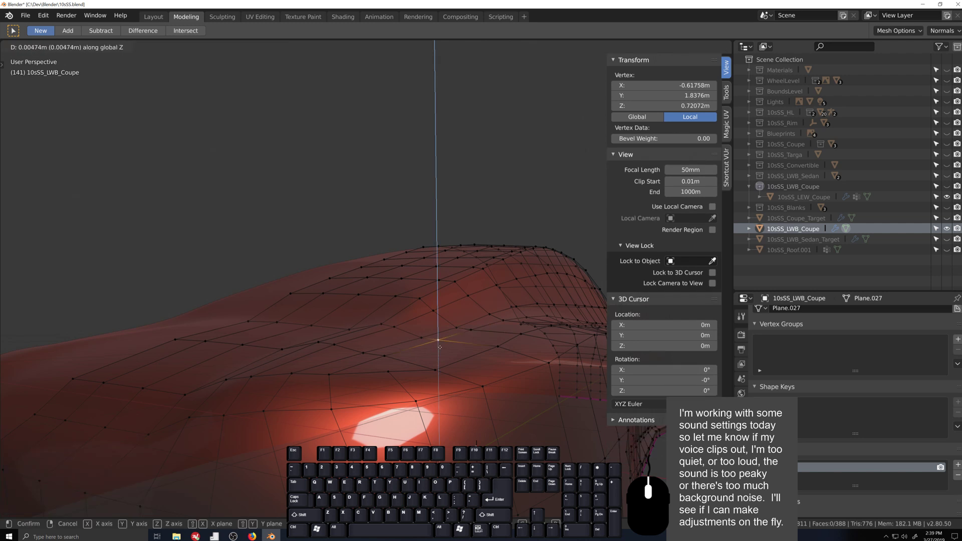
pyautogui.click(439, 347)
# - Check the smoothed body, and flatten the vertex row at the front of the deck, from centreline to crease, with a Z scale of 0
pyautogui.scroll(-6, 439, 347)
pyautogui.moveTo(440, 347); pyautogui.dragTo(368, 327, button='middle')
pyautogui.press('Tab')
pyautogui.scroll(3, 393, 393)
pyautogui.press('Tab')
pyautogui.scroll(2, 342, 337)
pyautogui.hotkey('alt', 'z')
pyautogui.click(268, 326)
pyautogui.keyDown('ctrl'); pyautogui.click(391, 325); pyautogui.keyUp('ctrl')
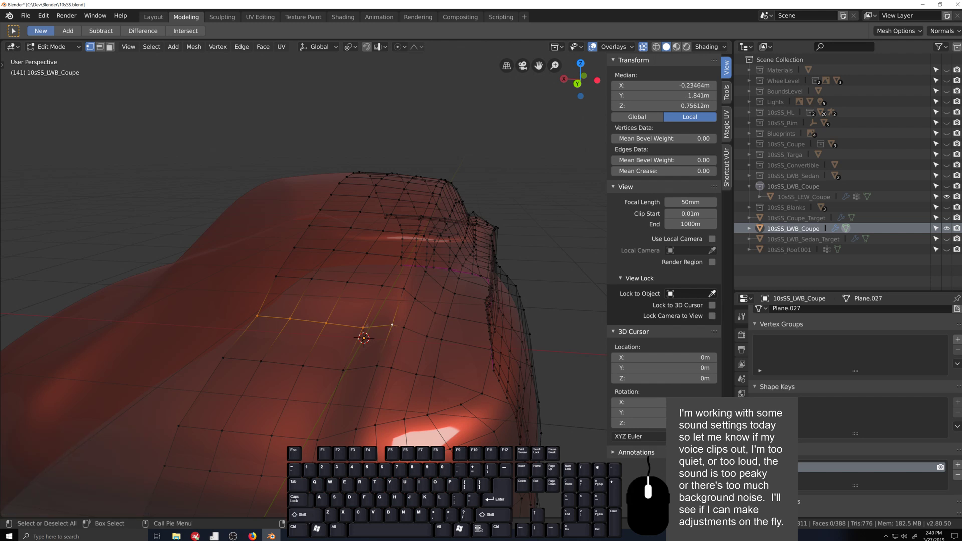
pyautogui.press('s')
pyautogui.press('z')
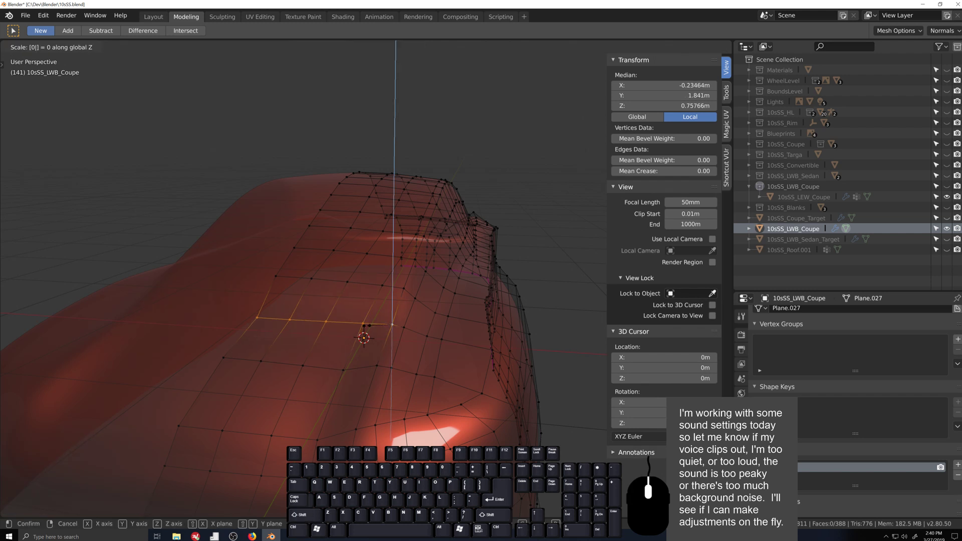
pyautogui.press('Return')
# - Select the vertex row just below the deck's rear edge, from the side to the centreline, and move it forward about 0.03 m along Y
pyautogui.press('Tab')
pyautogui.moveTo(365, 333); pyautogui.dragTo(452, 418, button='middle')
pyautogui.scroll(6, 405, 359)
pyautogui.scroll(-3, 431, 418)
pyautogui.press('Tab')
pyautogui.click(507, 419)
pyautogui.keyDown('ctrl'); pyautogui.keyDown('shift'); pyautogui.click(464, 462); pyautogui.keyUp('shift'); pyautogui.keyUp('ctrl')
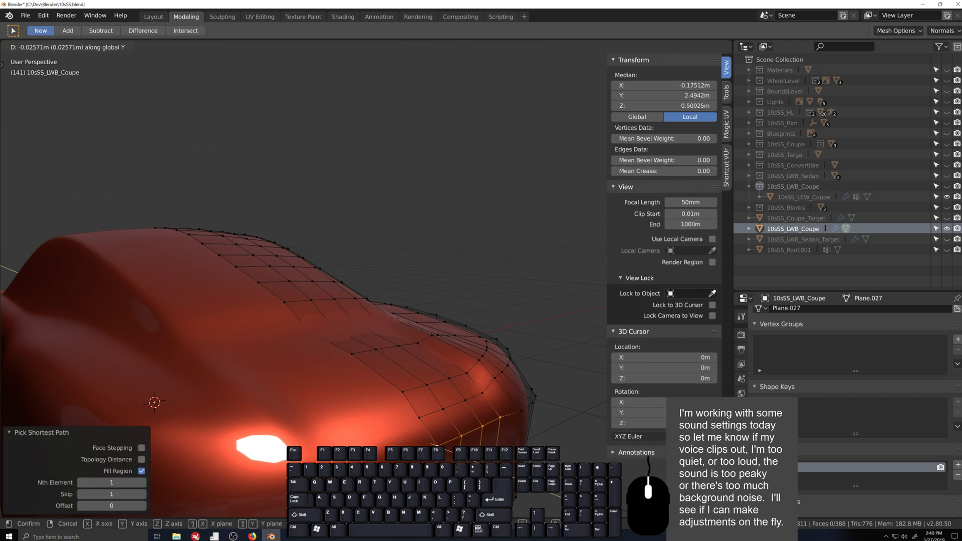
pyautogui.click(463, 458)
# - Review the body's reflections in Object Mode, and flatten the vertex row across the middle of the deck with a Z scale of 0
pyautogui.scroll(-2, 464, 451)
pyautogui.press('Tab')
pyautogui.moveTo(463, 426); pyautogui.dragTo(351, 401, button='middle')
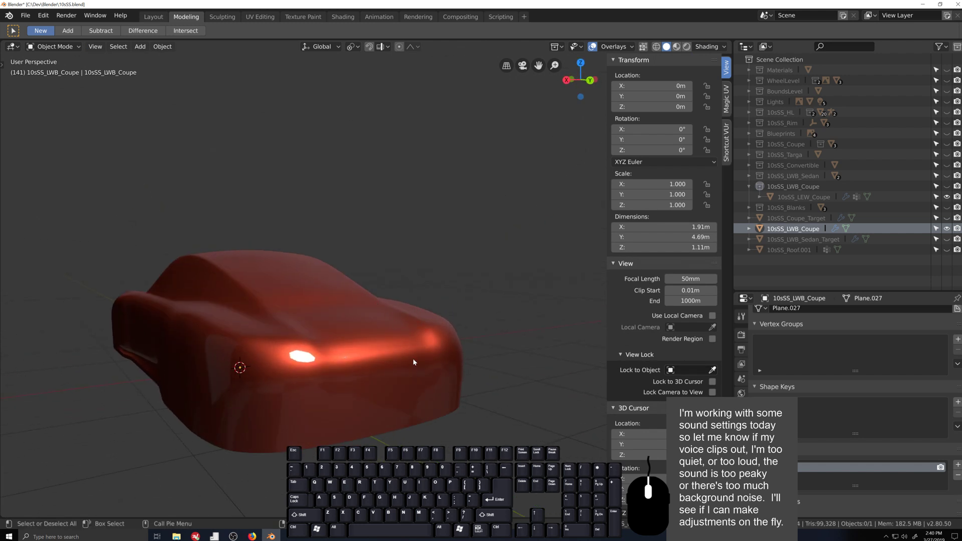
pyautogui.moveTo(381, 344); pyautogui.dragTo(496, 466, button='middle')
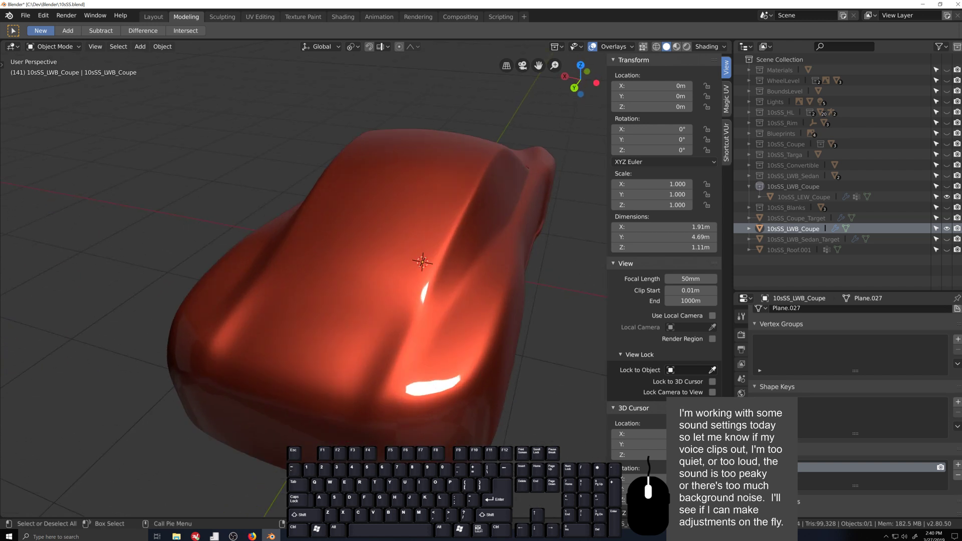
pyautogui.moveTo(534, 433)
pyautogui.mouseDown(button='middle')
pyautogui.moveTo(515, 414)
pyautogui.moveTo(481, 411)
pyautogui.moveTo(532, 435)
pyautogui.mouseUp(button='middle')
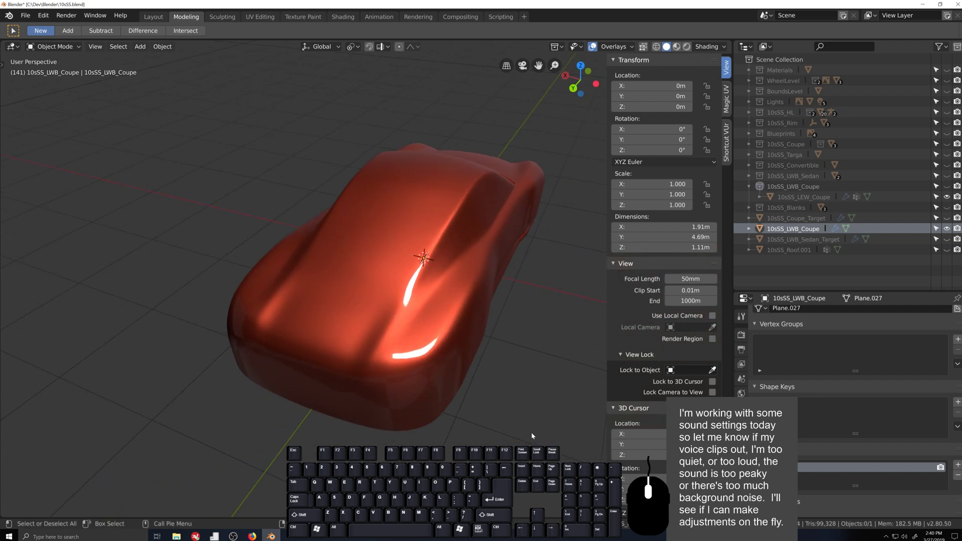
pyautogui.scroll(5, 531, 432)
pyautogui.press('Tab')
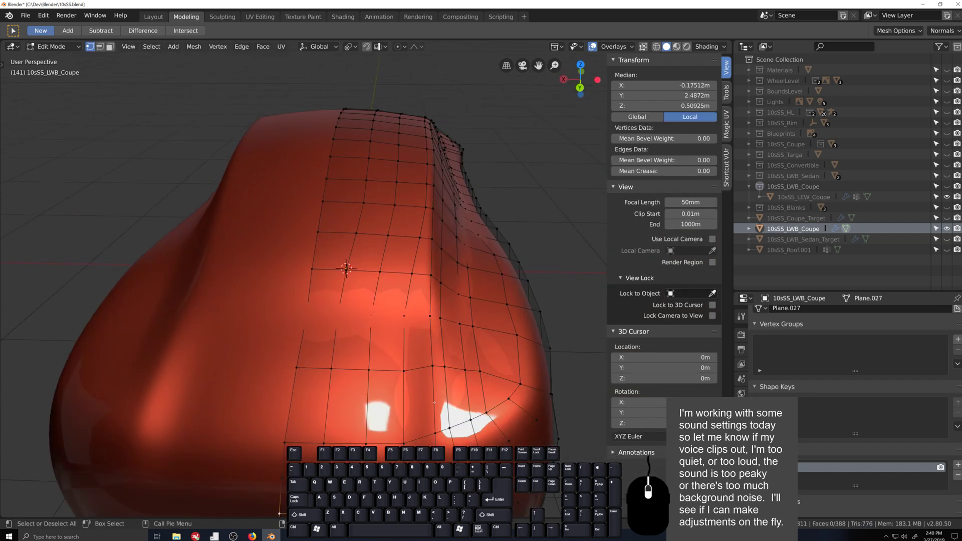
pyautogui.keyDown('ctrl'); pyautogui.click(430, 372); pyautogui.keyUp('ctrl')
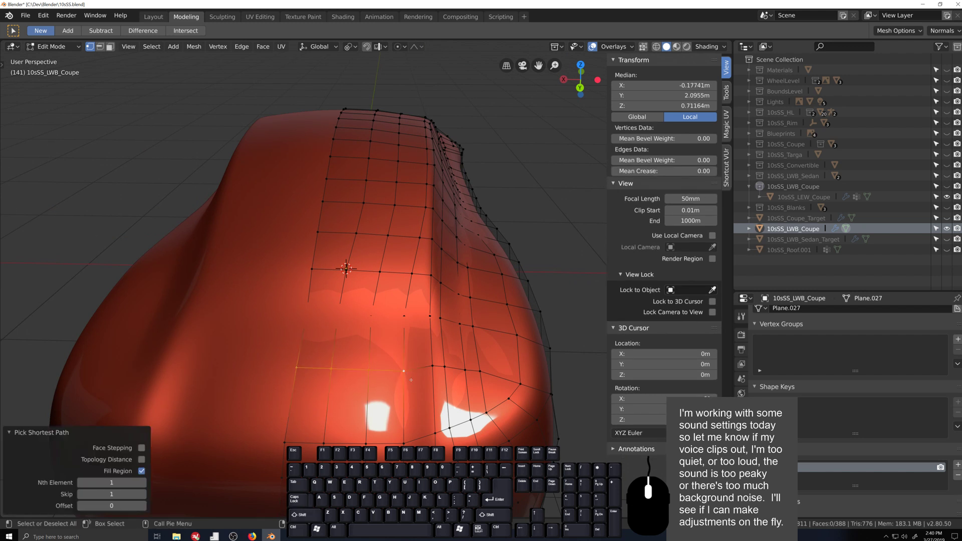
pyautogui.press('s')
pyautogui.press('z')
pyautogui.press('0')
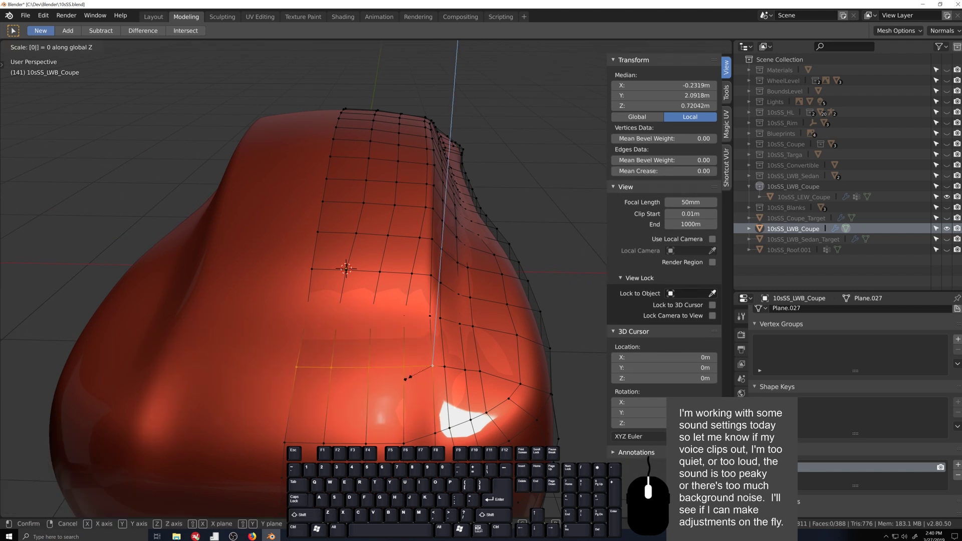
pyautogui.press('Return')
# - Flatten the row at the deck's rear edge, from the centreline outward, with a Z scale of 0
pyautogui.click(286, 444)
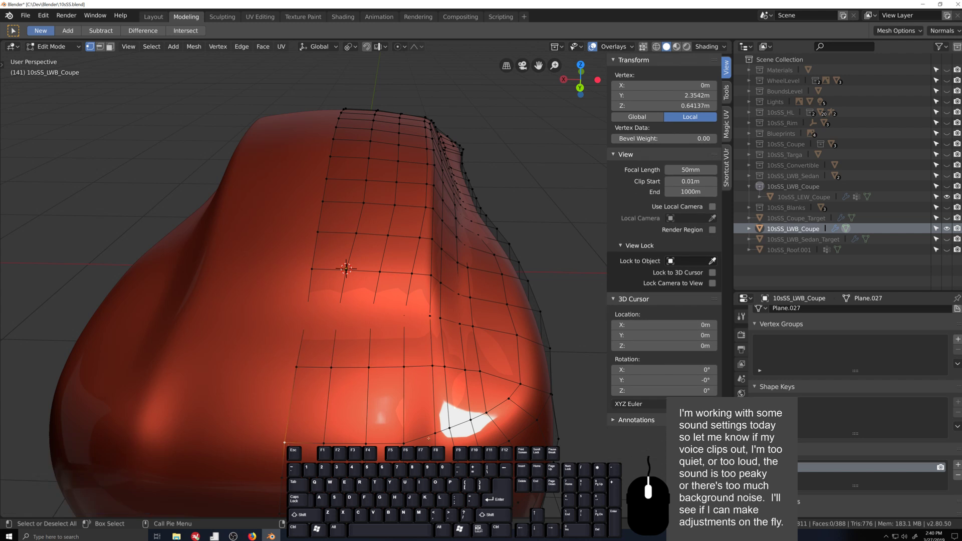
pyautogui.keyDown('ctrl'); pyautogui.click(406, 442); pyautogui.keyUp('ctrl')
pyautogui.press('s')
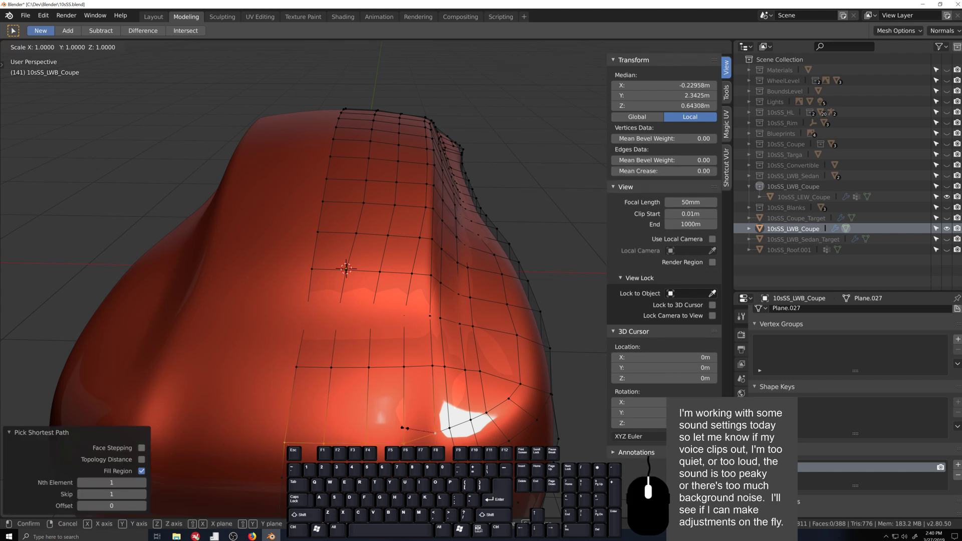
pyautogui.press('z')
pyautogui.press('0')
pyautogui.press('Return')
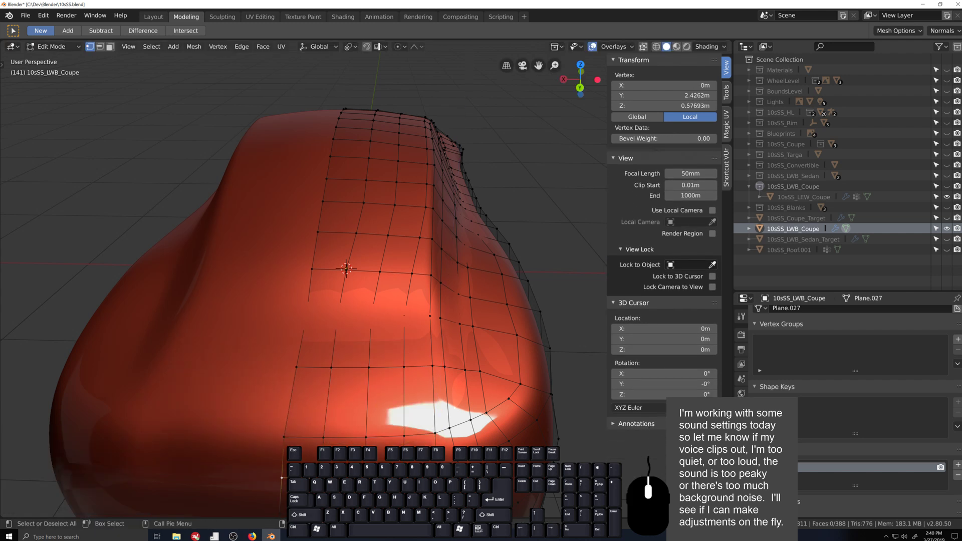
# - Flatten the row directly below the deck's rear edge row, from the centreline outward, with a Z scale of 0
pyautogui.keyDown('shift'); pyautogui.click(282, 477); pyautogui.keyUp('shift')
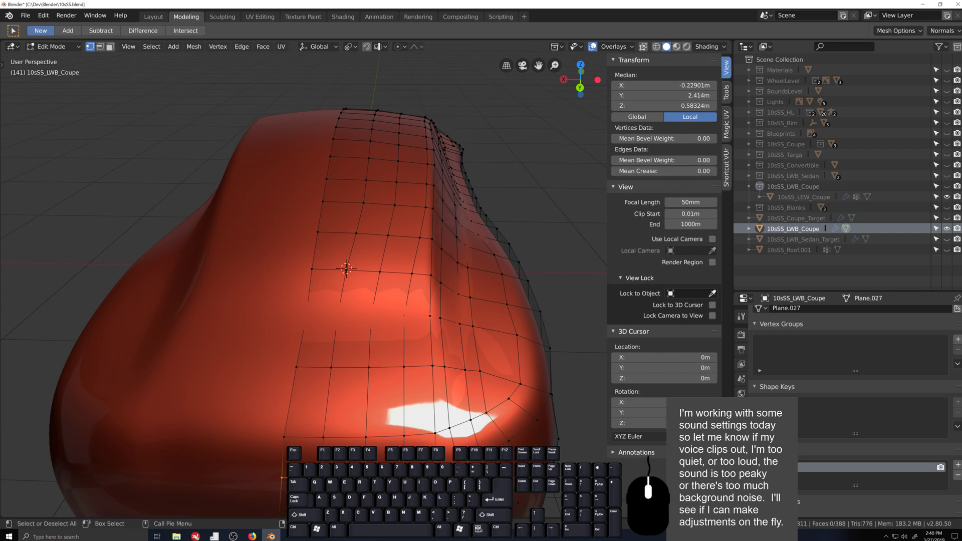
pyautogui.press('s')
pyautogui.press('z')
pyautogui.press('0')
pyautogui.press('Return')
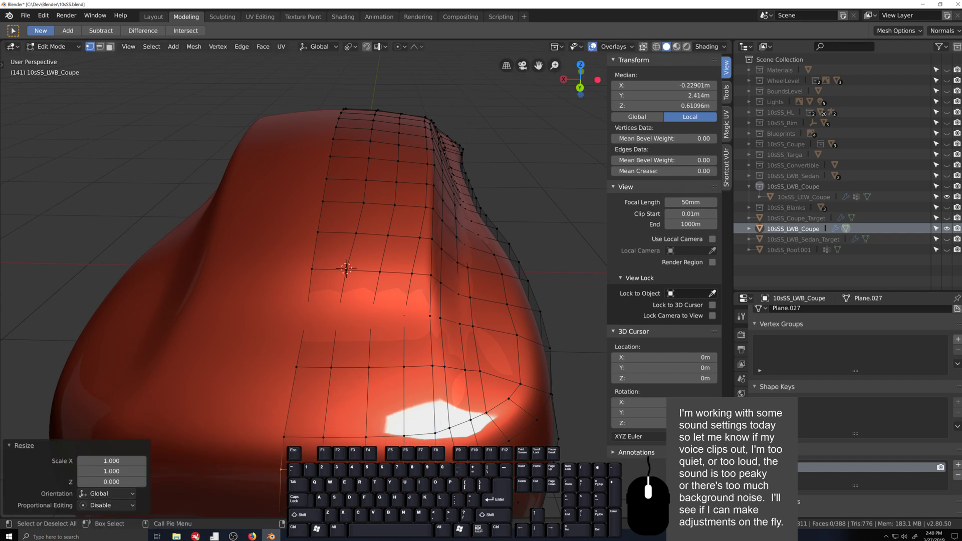
# - Select the row below the flattened rear rows, through to the centreline, and move it rearward about 0.03 m along Y
pyautogui.hotkey('shift', '`')
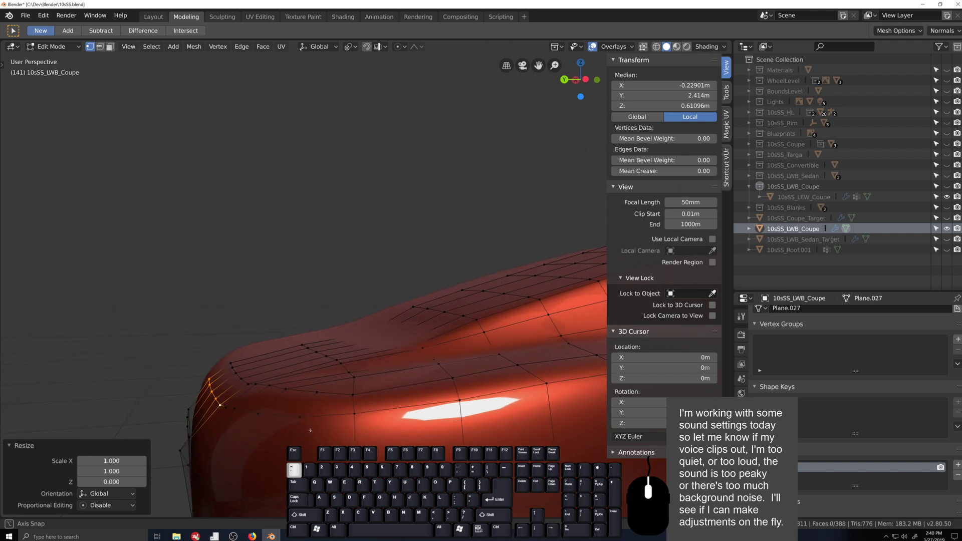
pyautogui.click(331, 425)
pyautogui.keyDown('ctrl'); pyautogui.keyDown('shift'); pyautogui.click(325, 429); pyautogui.keyUp('shift'); pyautogui.keyUp('ctrl')
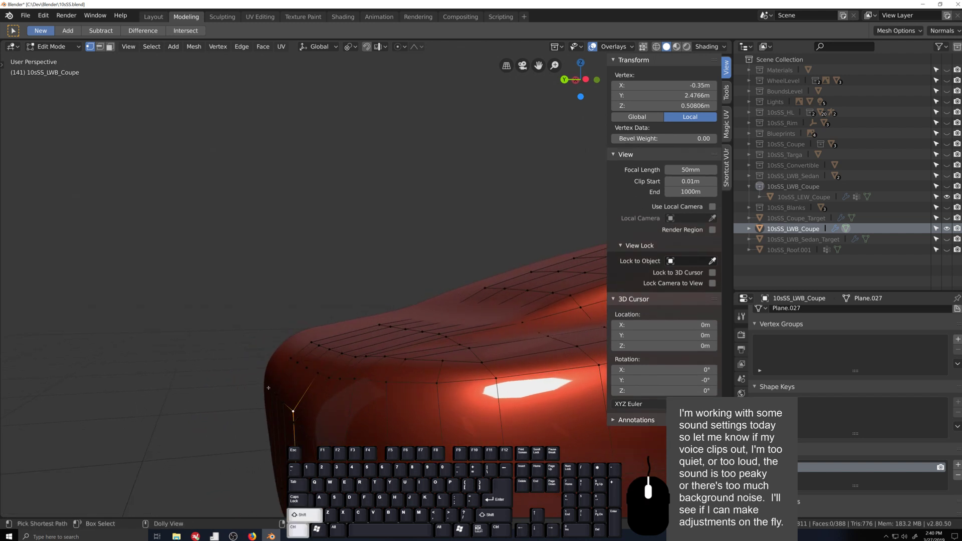
pyautogui.moveTo(325, 429); pyautogui.dragTo(325, 435, button='middle')
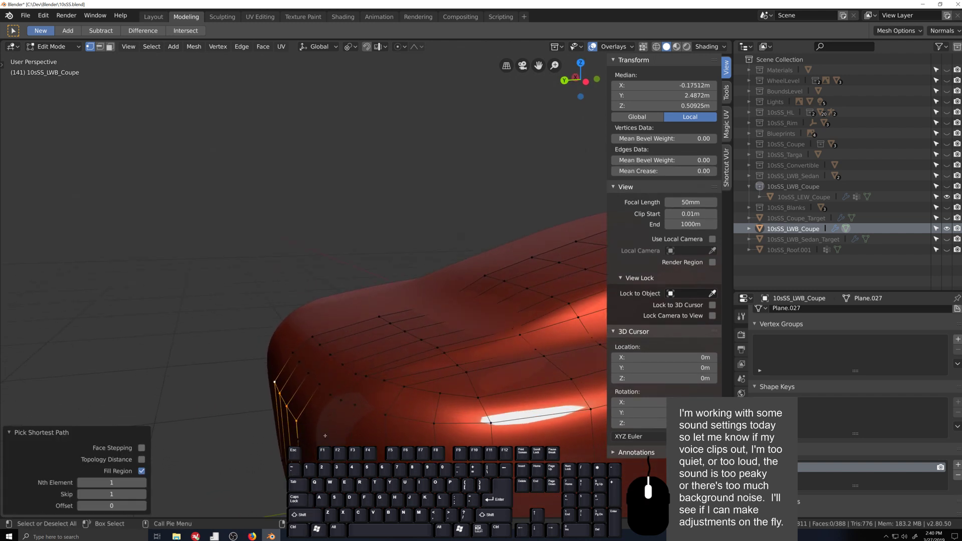
pyautogui.press('g')
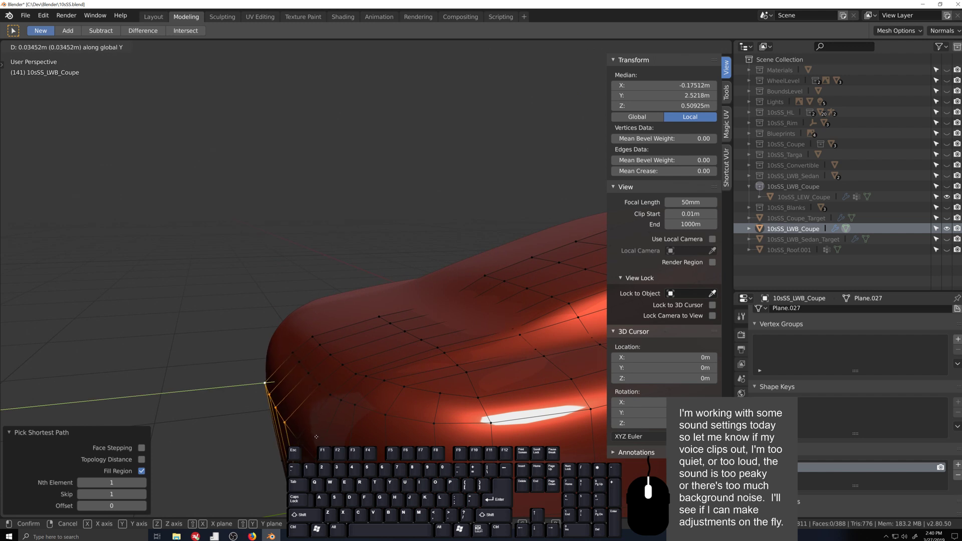
pyautogui.click(316, 437)
# - Check the rear surface in Object Mode, and raise the vertex row at the front of the deck 0.022 m in Z
pyautogui.moveTo(316, 437); pyautogui.dragTo(382, 459, button='middle')
pyautogui.press('Tab')
pyautogui.scroll(-5, 314, 436)
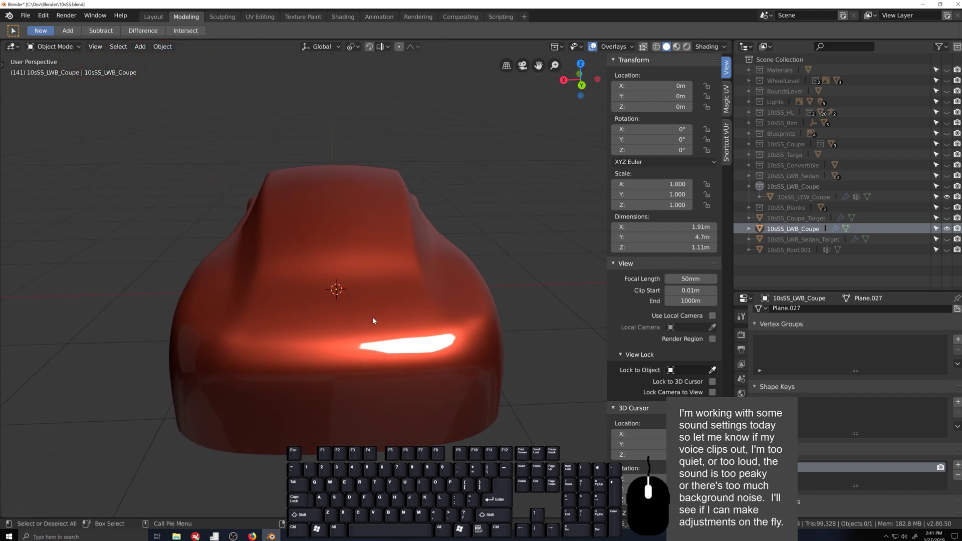
pyautogui.moveTo(387, 360); pyautogui.dragTo(364, 442, button='middle')
pyautogui.scroll(6, 364, 443)
pyautogui.press('Tab')
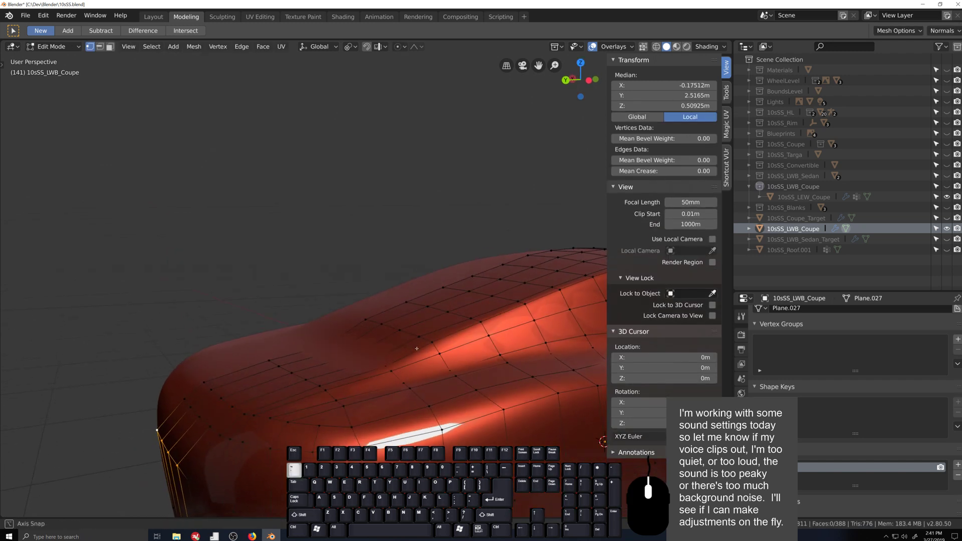
pyautogui.click(312, 358)
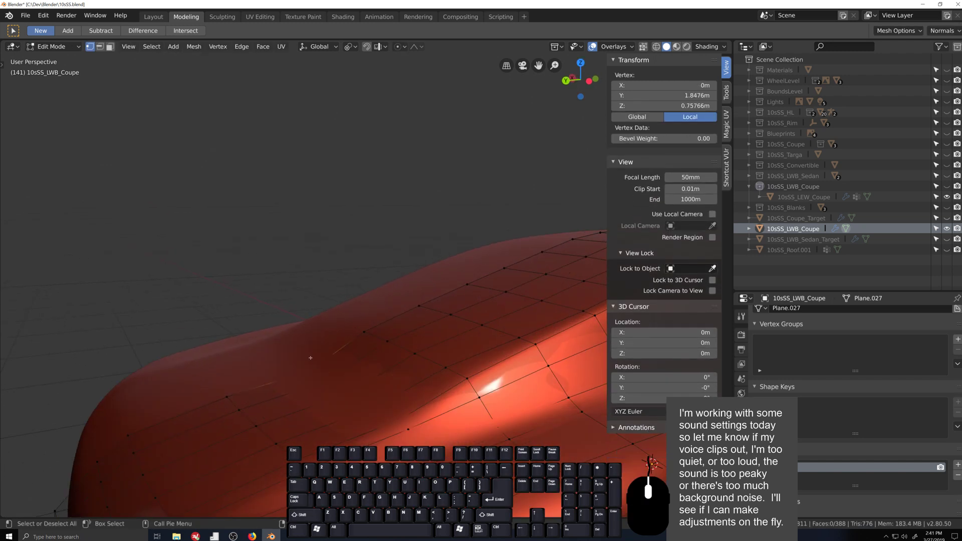
pyautogui.keyDown('ctrl'); pyautogui.keyDown('shift'); pyautogui.click(390, 408); pyautogui.keyUp('shift'); pyautogui.keyUp('ctrl')
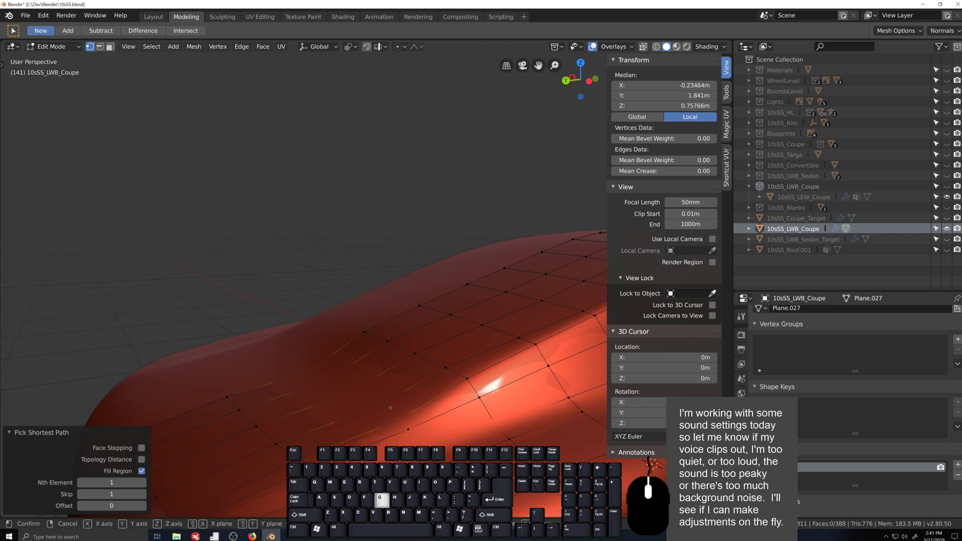
pyautogui.press('z')
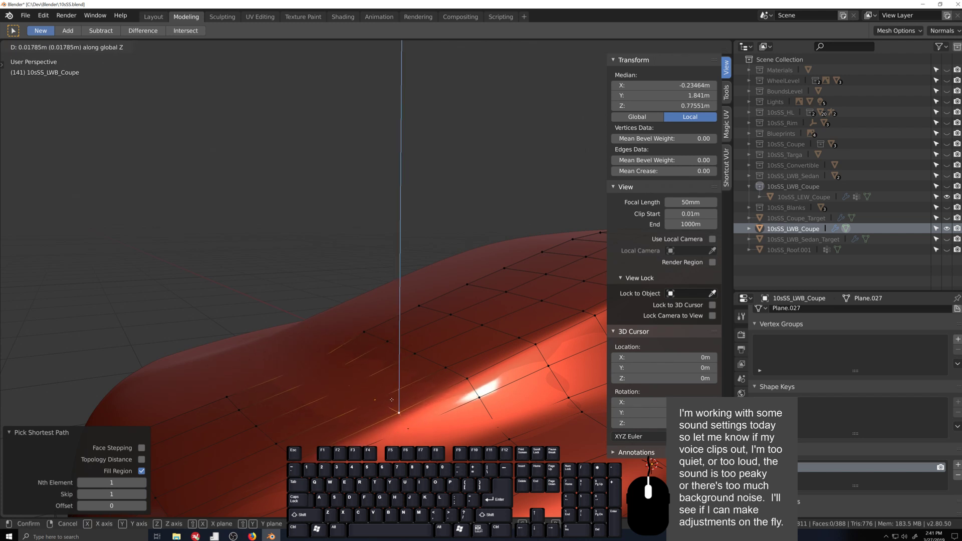
pyautogui.click(392, 398)
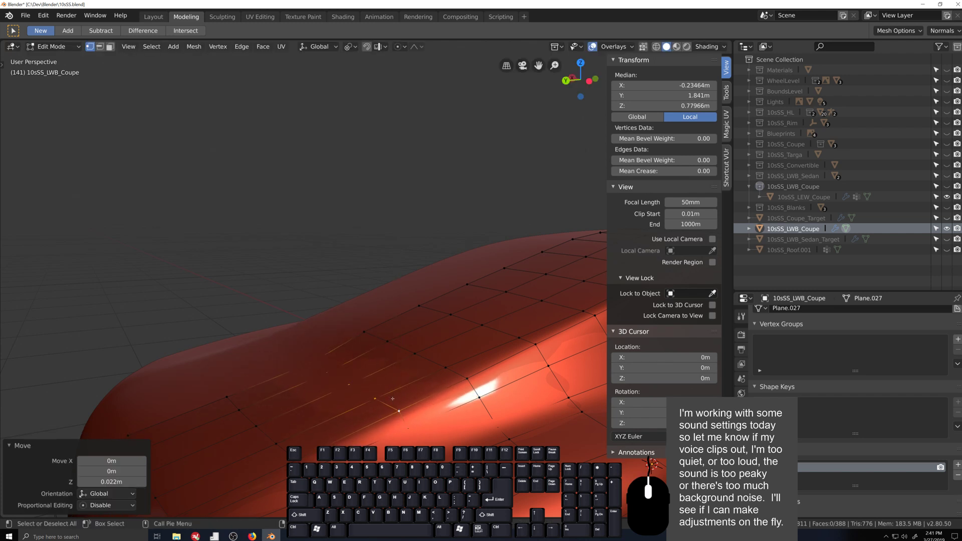
# - Rotate the raised front deck row about -1.5° around the Y axis
pyautogui.press('r')
pyautogui.press('y')
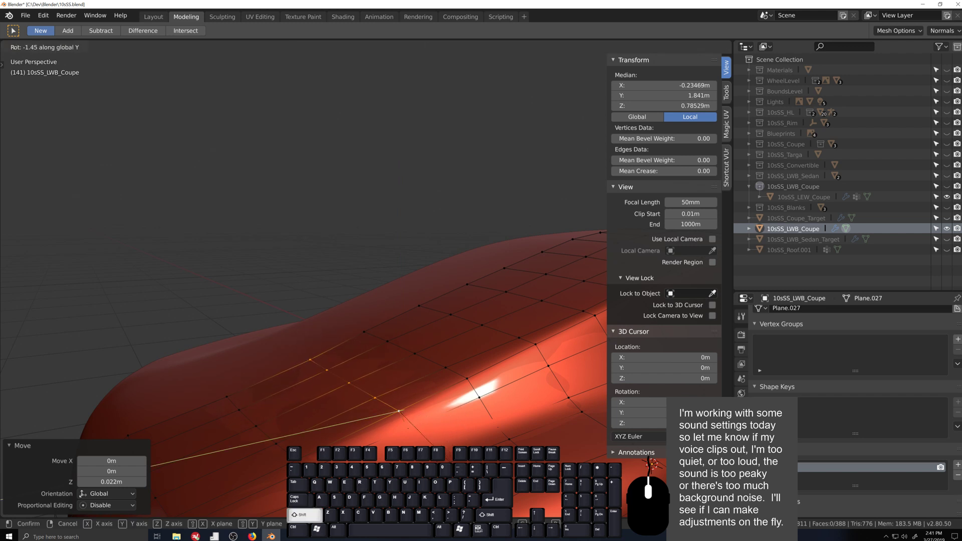
pyautogui.click(433, 445)
# - Select the middle deck vertex row through to the centreline and raise it 0.007 m along Z
pyautogui.moveTo(433, 446); pyautogui.dragTo(504, 393, button='middle')
pyautogui.click(420, 376)
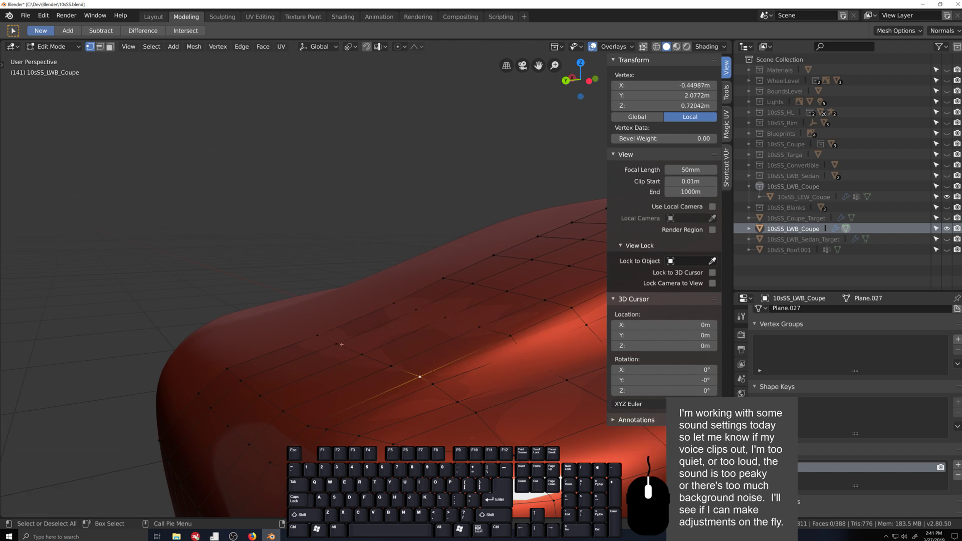
pyautogui.keyDown('ctrl'); pyautogui.keyDown('shift'); pyautogui.click(342, 344); pyautogui.keyUp('shift'); pyautogui.keyUp('ctrl')
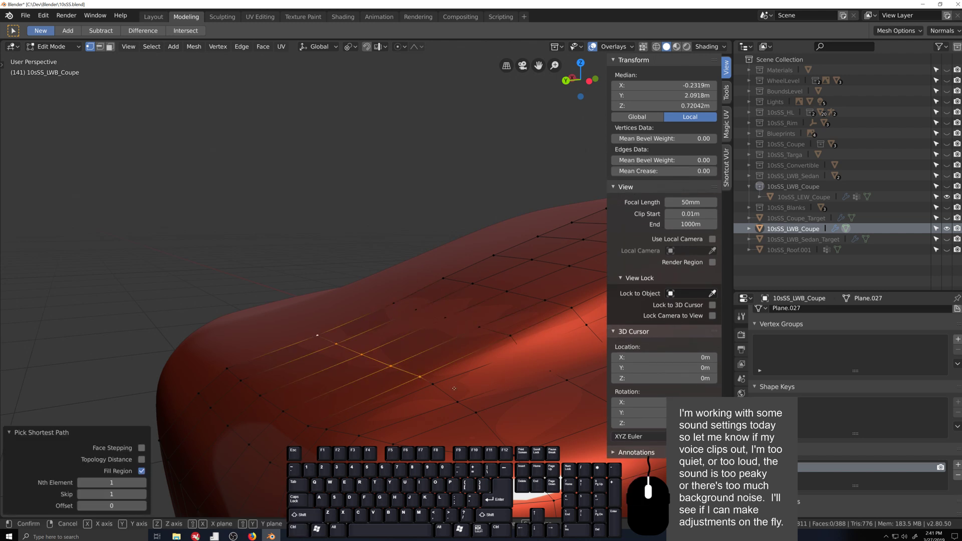
pyautogui.press('z')
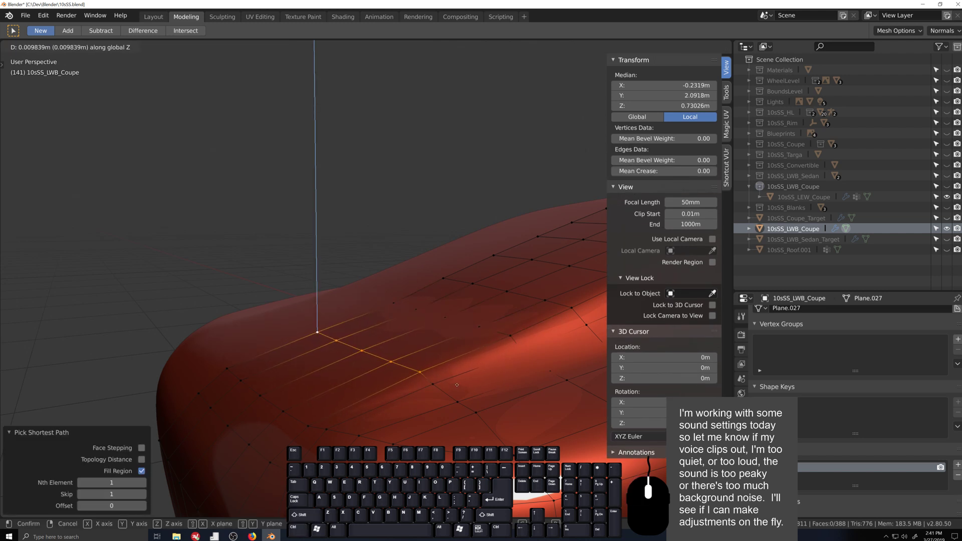
pyautogui.click(457, 386)
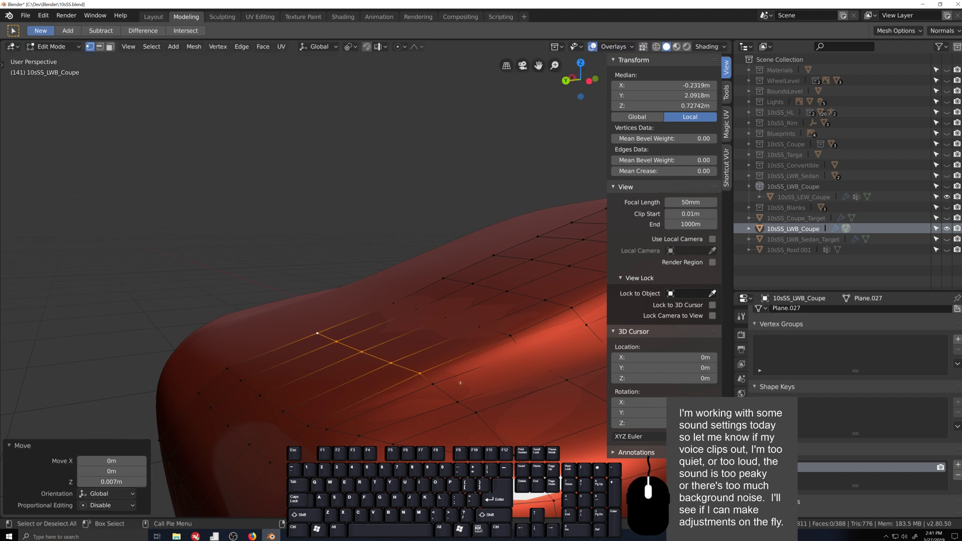
# - Reselect the front deck row from the centreline outward and rotate it a further -1.41° around the Y axis
pyautogui.keyDown('alt'); pyautogui.click(503, 338); pyautogui.keyUp('alt')
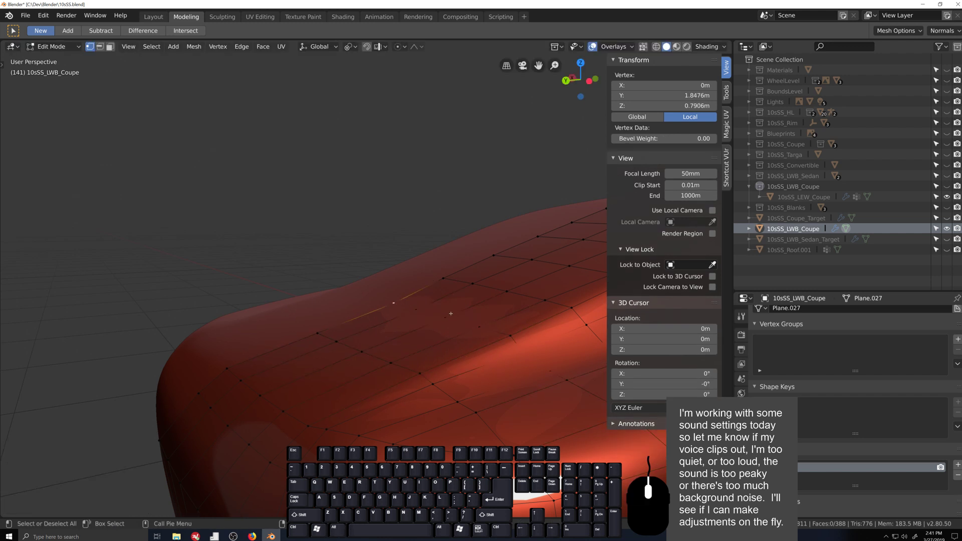
pyautogui.keyDown('ctrl'); pyautogui.keyDown('shift'); pyautogui.click(524, 308); pyautogui.keyUp('shift'); pyautogui.keyUp('ctrl')
pyautogui.press('y')
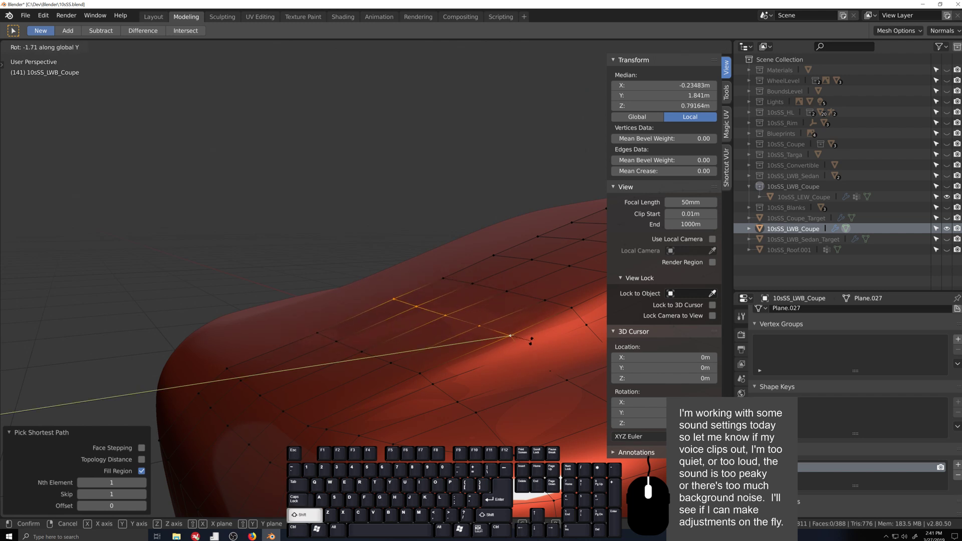
pyautogui.click(529, 336)
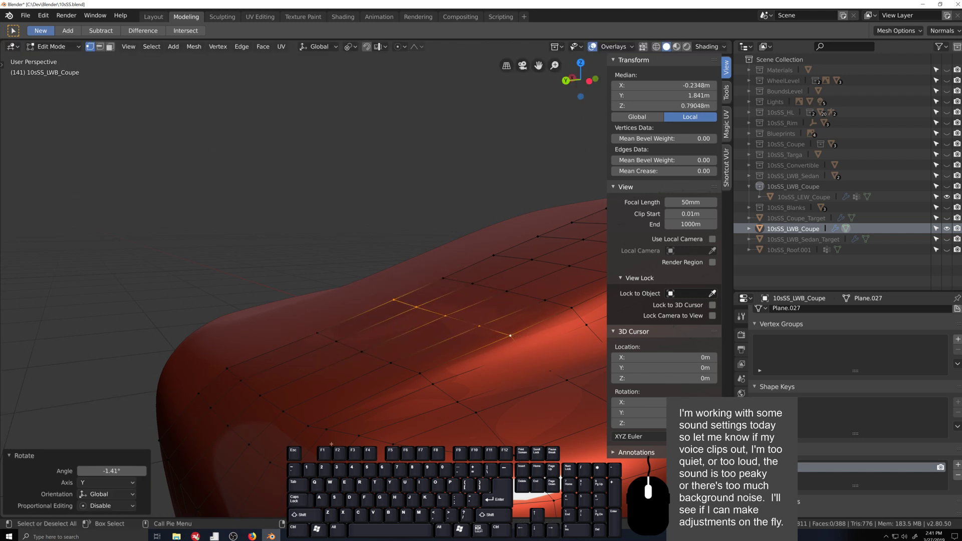
# - Select the vertex row at the deck's rear edge through to the centreline and raise it about 0.009 m along Z
pyautogui.moveTo(529, 336); pyautogui.dragTo(327, 418, button='middle')
pyautogui.click(359, 392)
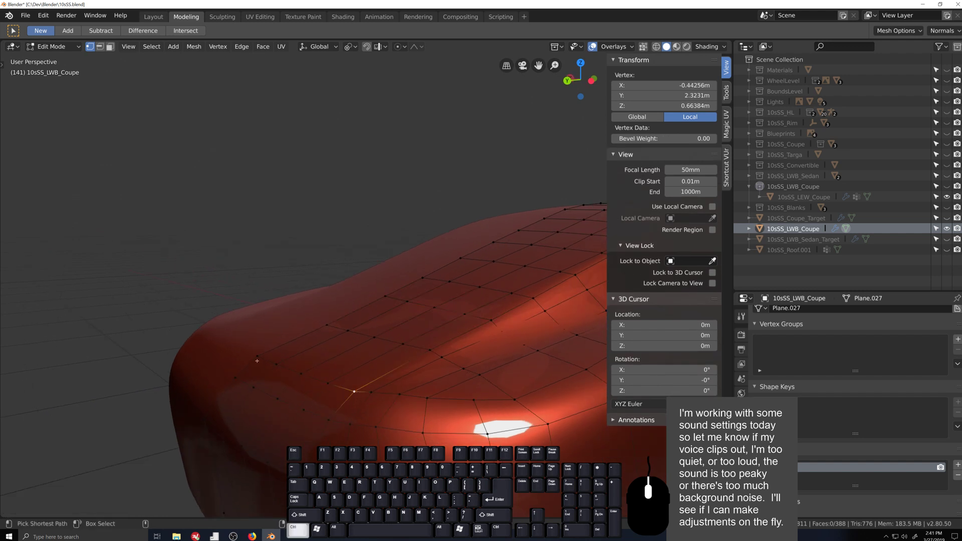
pyautogui.keyDown('ctrl'); pyautogui.keyDown('shift'); pyautogui.click(265, 360); pyautogui.keyUp('shift'); pyautogui.keyUp('ctrl')
pyautogui.press('g')
pyautogui.press('z')
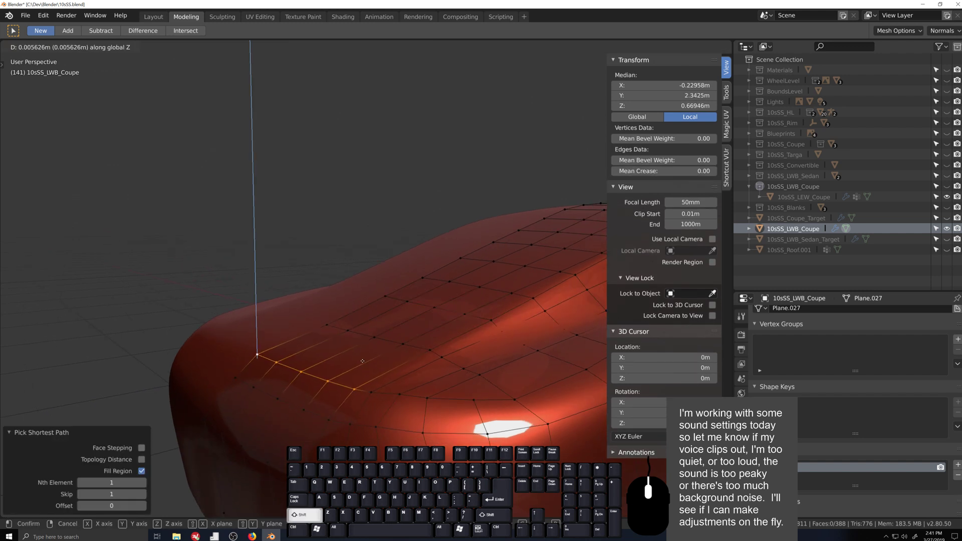
pyautogui.click(363, 351)
# - Examine the smoothness of the deck and rear highlights in Object Mode from several angles
pyautogui.moveTo(363, 350)
pyautogui.mouseDown(button='middle')
pyautogui.moveTo(345, 356)
pyautogui.moveTo(513, 367)
pyautogui.moveTo(427, 431)
pyautogui.moveTo(430, 441)
pyautogui.moveTo(473, 427)
pyautogui.moveTo(475, 435)
pyautogui.moveTo(425, 425)
pyautogui.moveTo(310, 428)
pyautogui.moveTo(245, 335)
pyautogui.moveTo(211, 356)
pyautogui.moveTo(287, 370)
pyautogui.moveTo(273, 390)
pyautogui.moveTo(323, 402)
pyautogui.mouseUp(button='middle')
pyautogui.scroll(-3, 512, 367)
pyautogui.press('Tab')
pyautogui.press('`')
pyautogui.press('`')
pyautogui.scroll(3, 464, 425)
pyautogui.press('Tab')
pyautogui.press('Tab')
pyautogui.scroll(-4, 464, 429)
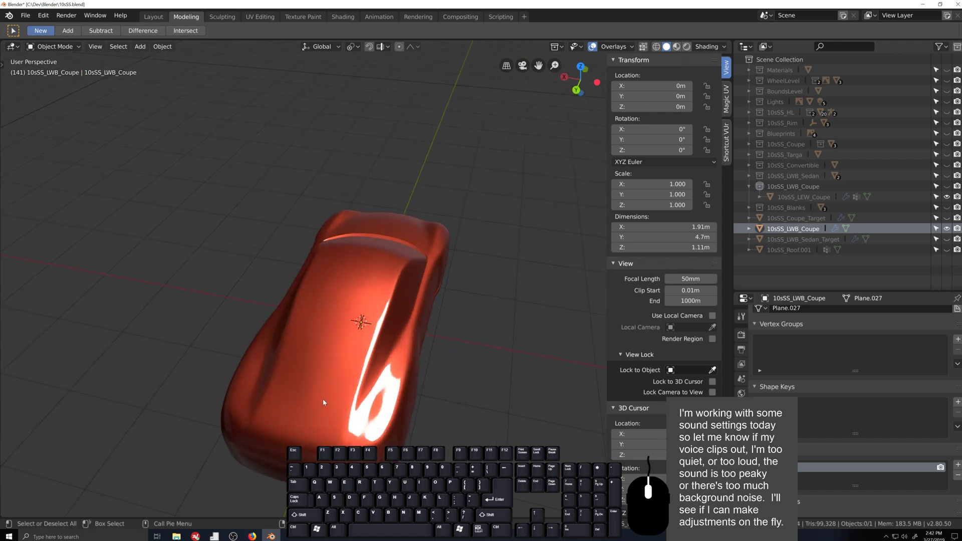
pyautogui.hotkey('shift', '`')
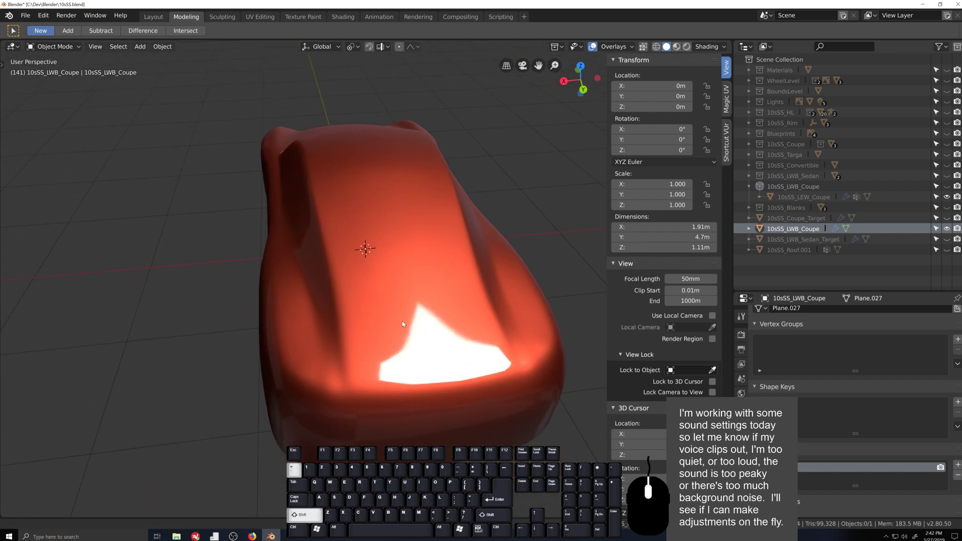
pyautogui.click(406, 364)
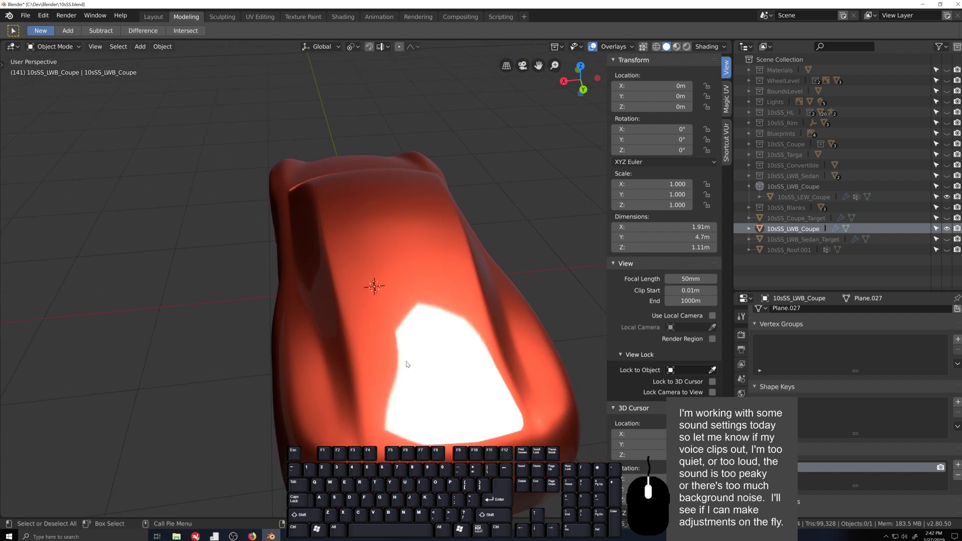
# - Vertex-slide the outer vertices of the rear face's upper row one by one toward the corner to even out the row
pyautogui.press('Tab')
pyautogui.moveTo(407, 365); pyautogui.dragTo(448, 392, button='middle')
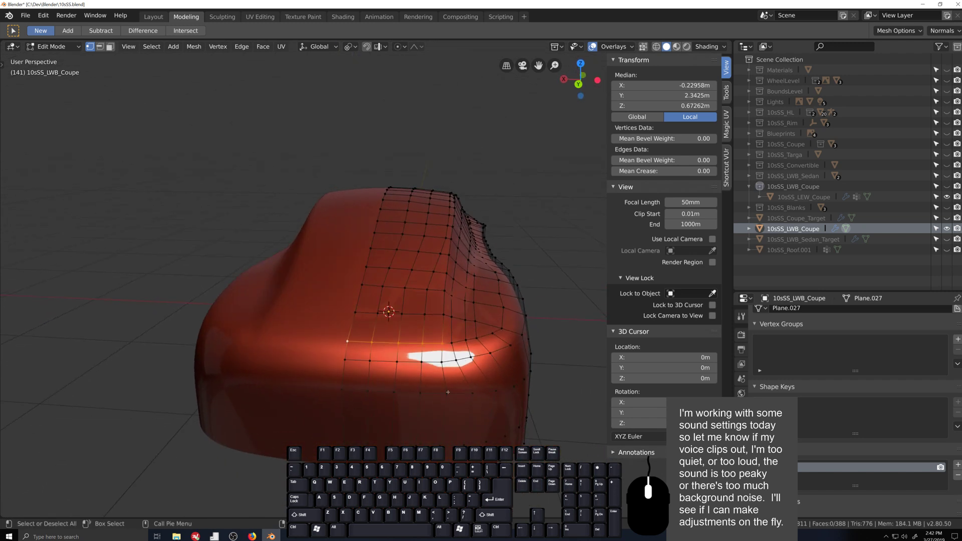
pyautogui.moveTo(399, 297); pyautogui.dragTo(450, 353, button='middle')
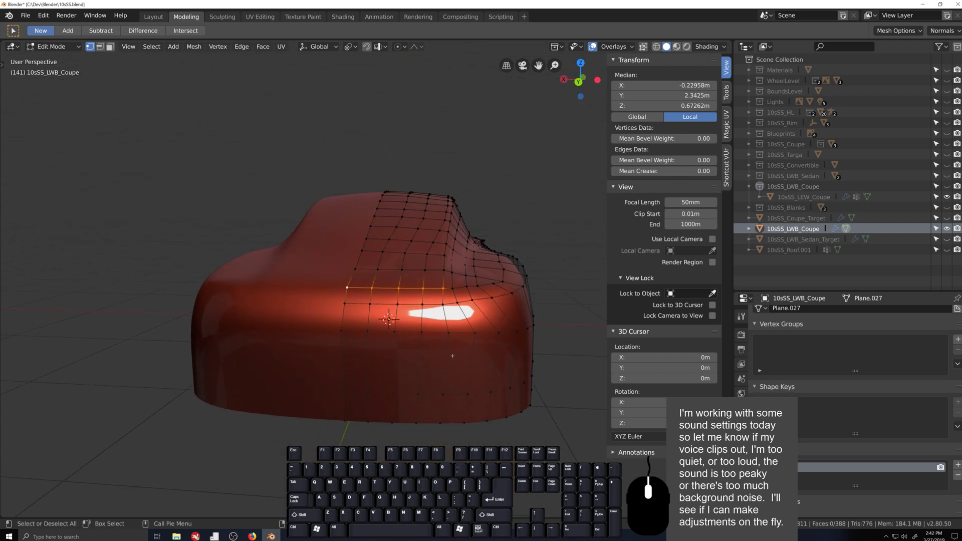
pyautogui.click(450, 353)
pyautogui.press('g')
pyautogui.press('g')
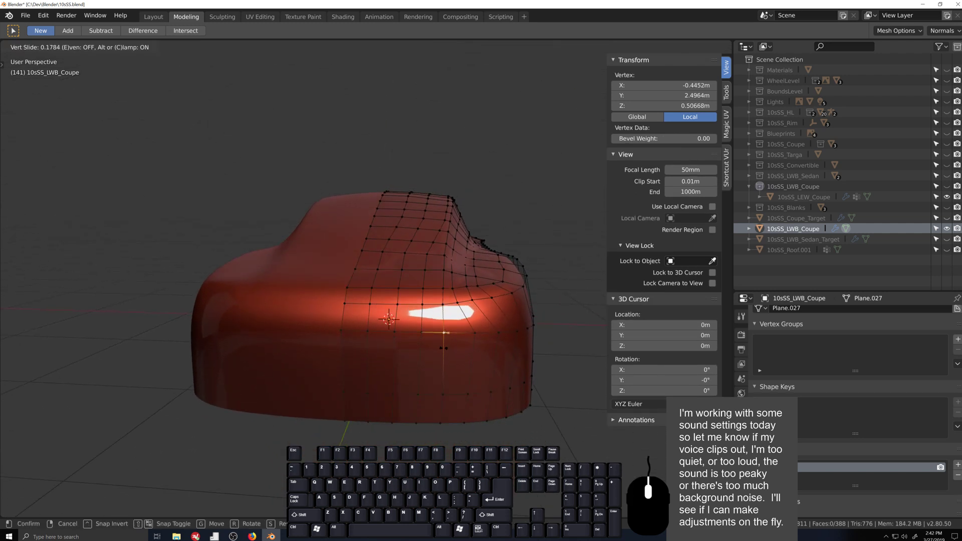
pyautogui.click(444, 332)
pyautogui.press('g')
pyautogui.press('g')
pyautogui.click(468, 341)
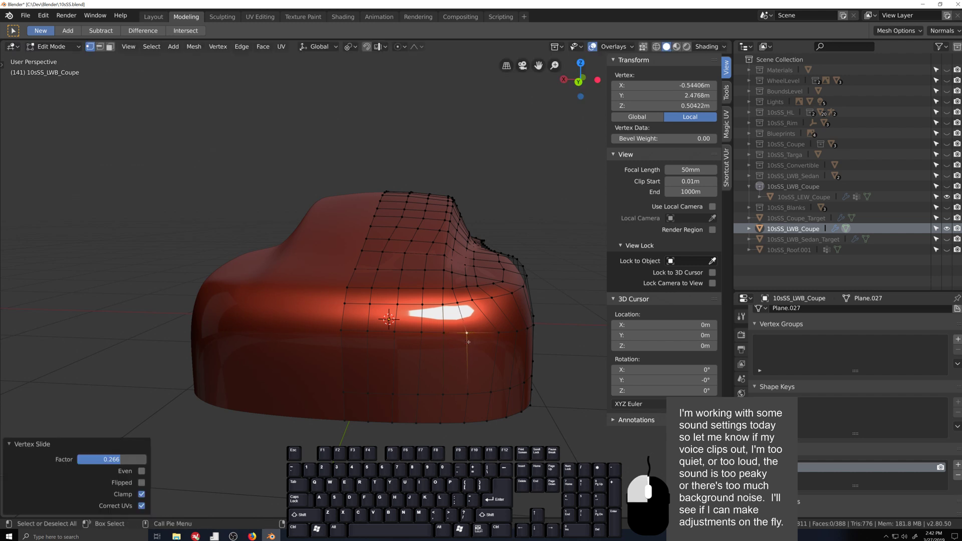
pyautogui.press('g')
pyautogui.press('g')
pyautogui.click(496, 334)
pyautogui.press('g')
pyautogui.press('g')
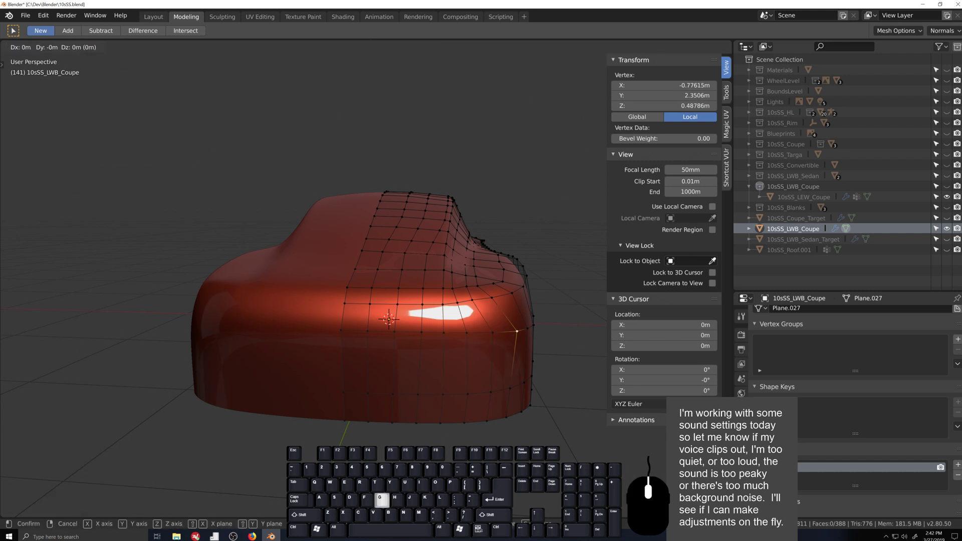
pyautogui.click(508, 337)
# - Check the rear corner surface in Object Mode and rename the body object as 10sSS_LWB_Coupe_Target
pyautogui.press('Tab')
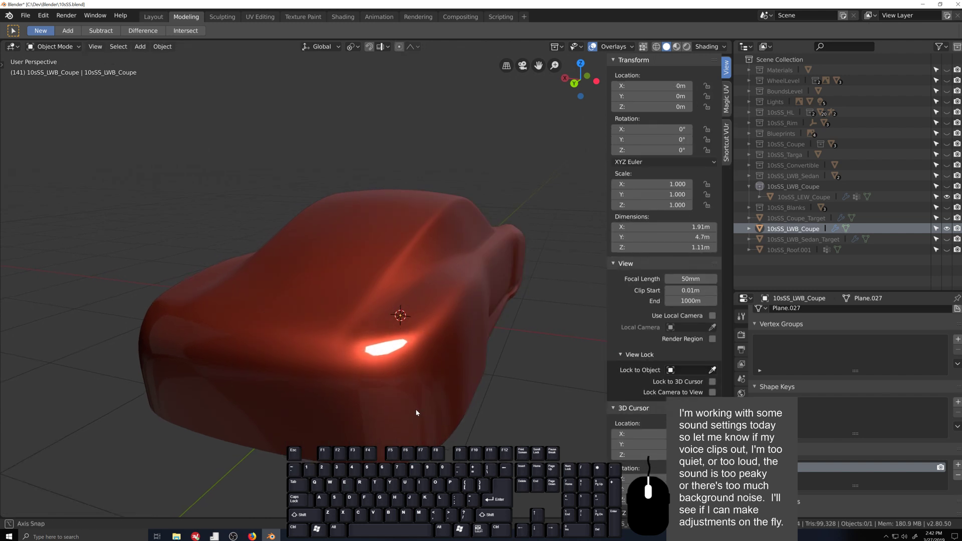
pyautogui.moveTo(415, 409); pyautogui.dragTo(314, 347, button='middle')
pyautogui.press('Tab')
pyautogui.moveTo(421, 337); pyautogui.dragTo(457, 424, button='middle')
pyautogui.press('Tab')
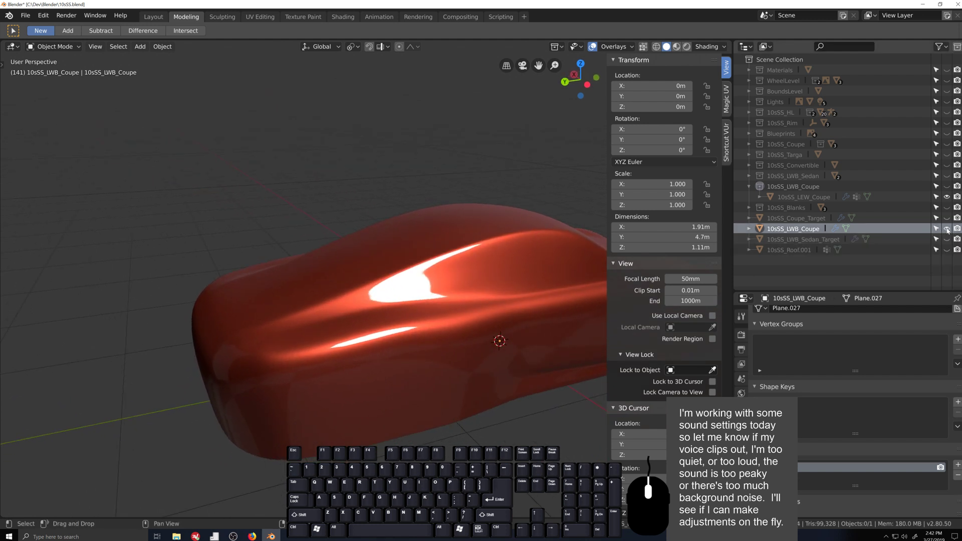
pyautogui.click(804, 230)
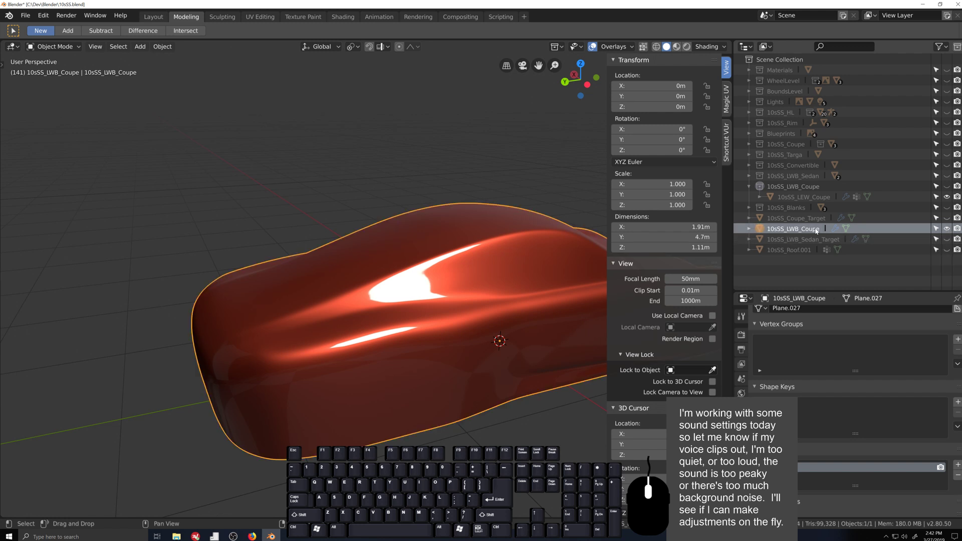
pyautogui.rightClick(813, 230)
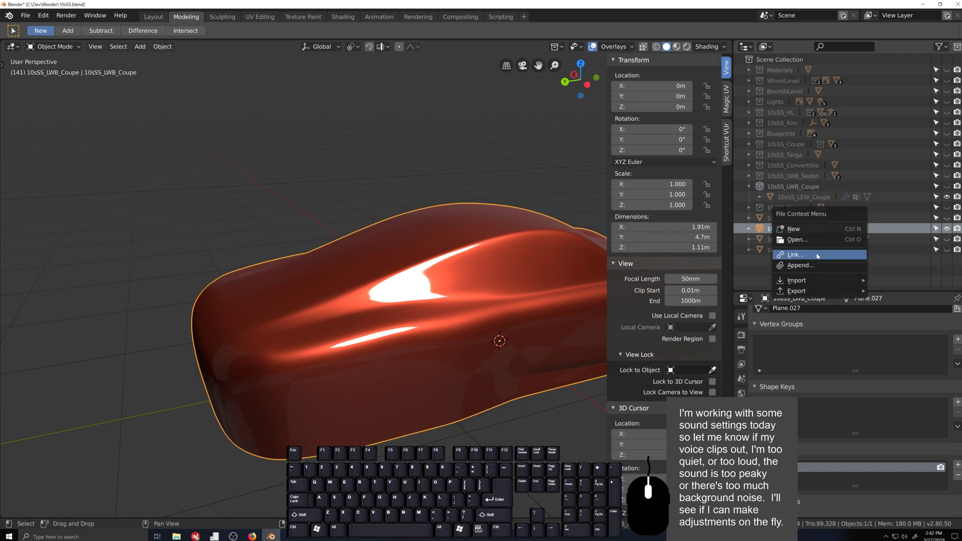
pyautogui.doubleClick(806, 229)
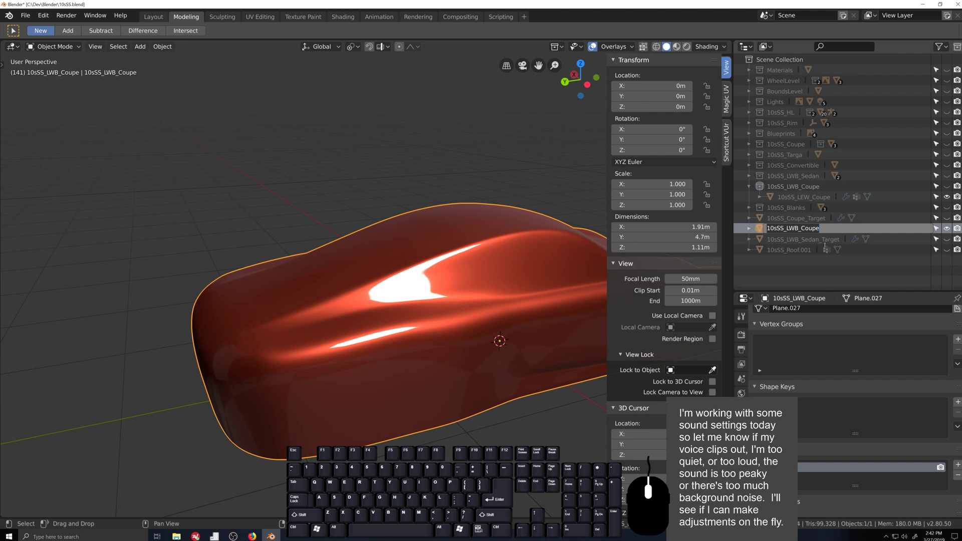
pyautogui.write('_Target')
pyautogui.press('Return')
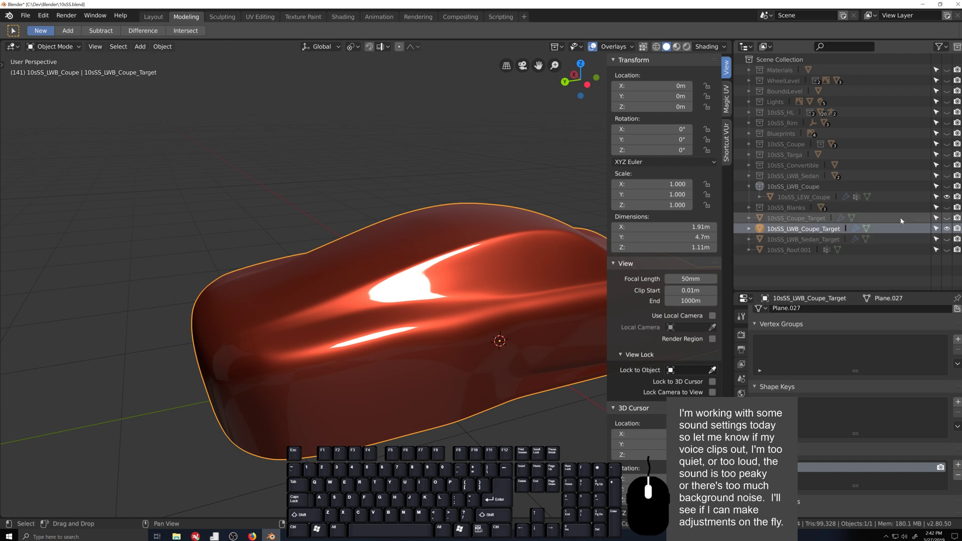
# - Hide 10sSS_LWB_Coupe_Target, show the 10sSS_LWB_Coupe collection, and open its 10sSS_LEW_Coupe body in Edit Mode
pyautogui.click(947, 229)
pyautogui.click(946, 186)
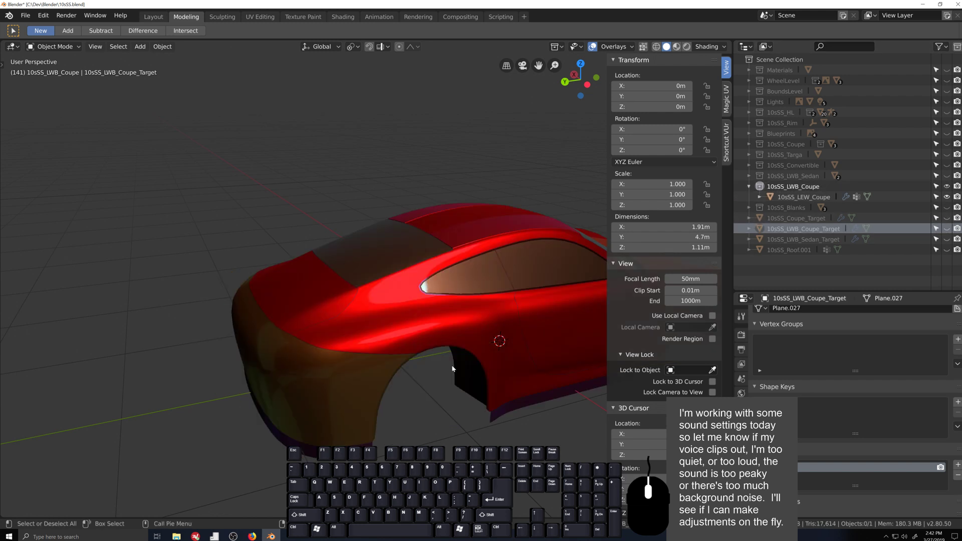
pyautogui.click(475, 355)
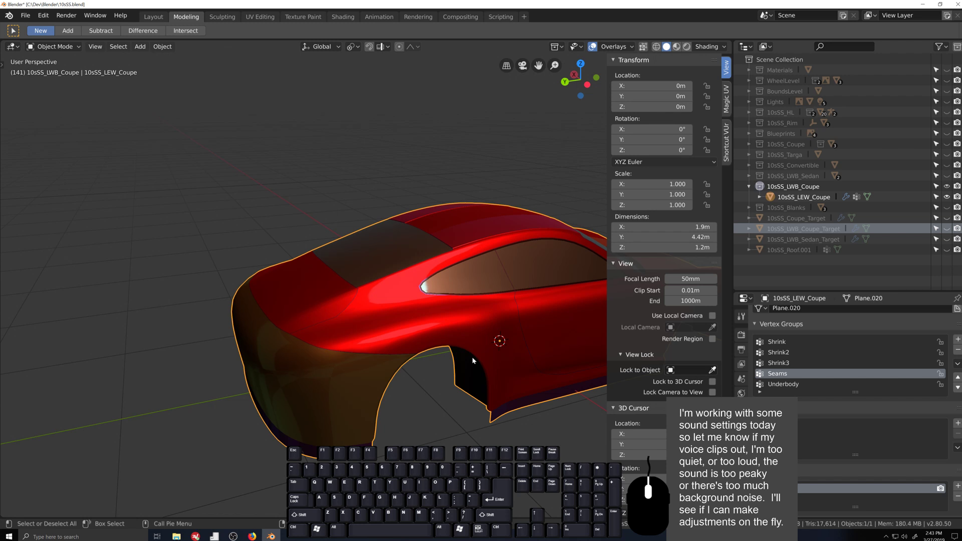
pyautogui.scroll(-1, 472, 357)
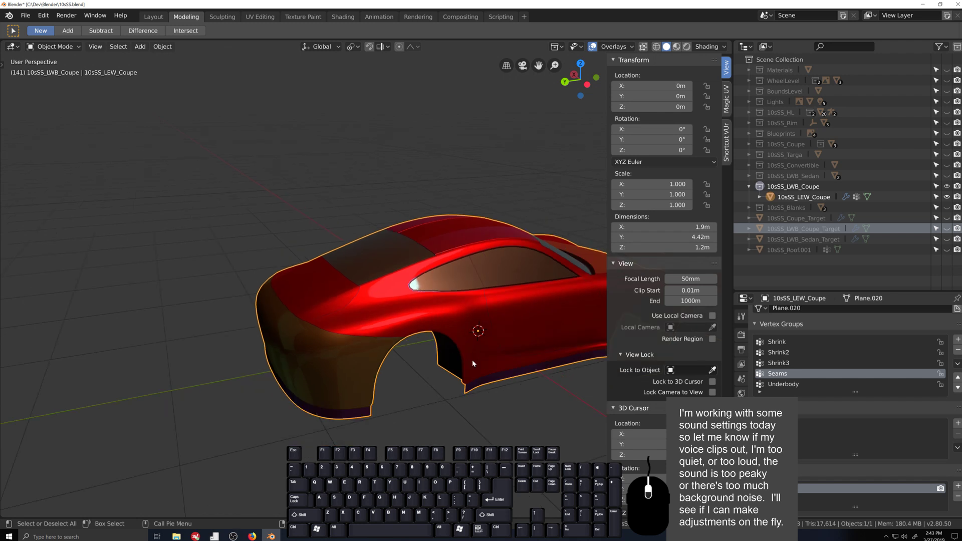
pyautogui.press('`')
pyautogui.moveTo(472, 360); pyautogui.dragTo(520, 355, button='middle')
pyautogui.scroll(2, 426, 344)
pyautogui.scroll(-2, 306, 305)
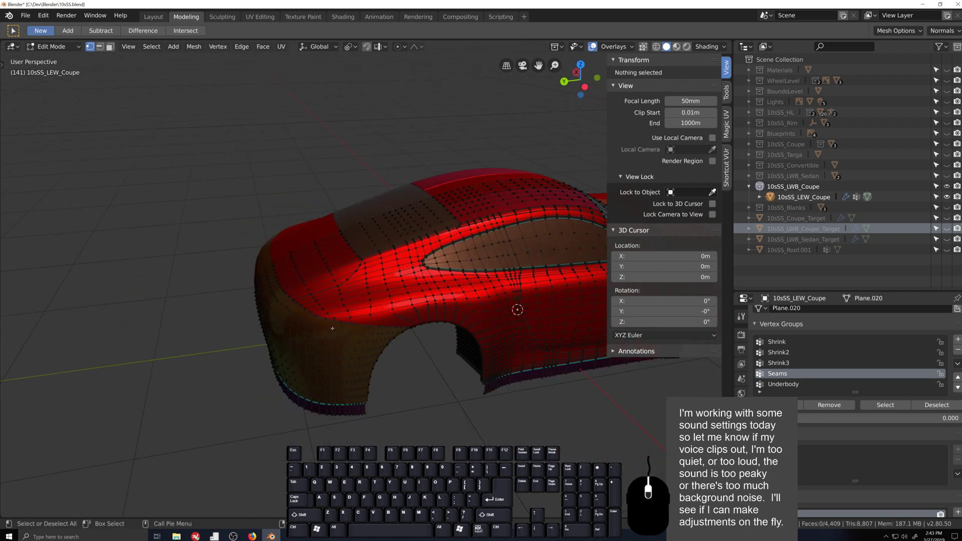
# - Select a continuous vertex path from the rear deck's centreline outward, forward below the side window, and down behind the door to the sill
pyautogui.moveTo(306, 305); pyautogui.dragTo(473, 375, button='middle')
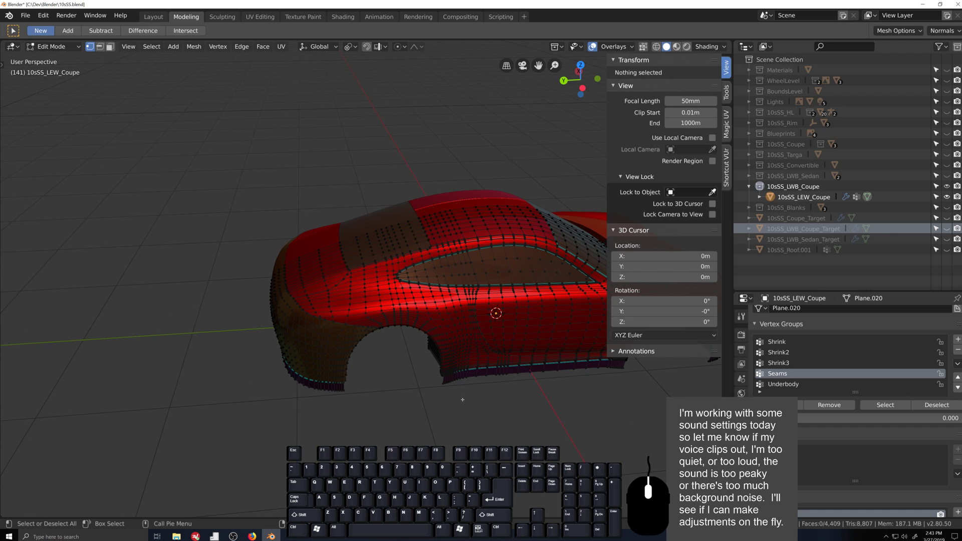
pyautogui.scroll(2, 462, 399)
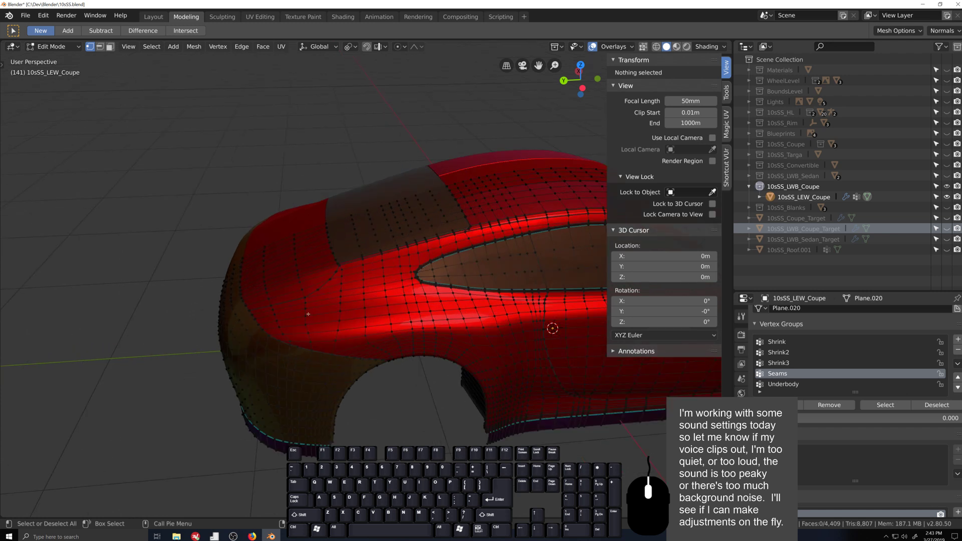
pyautogui.click(293, 234)
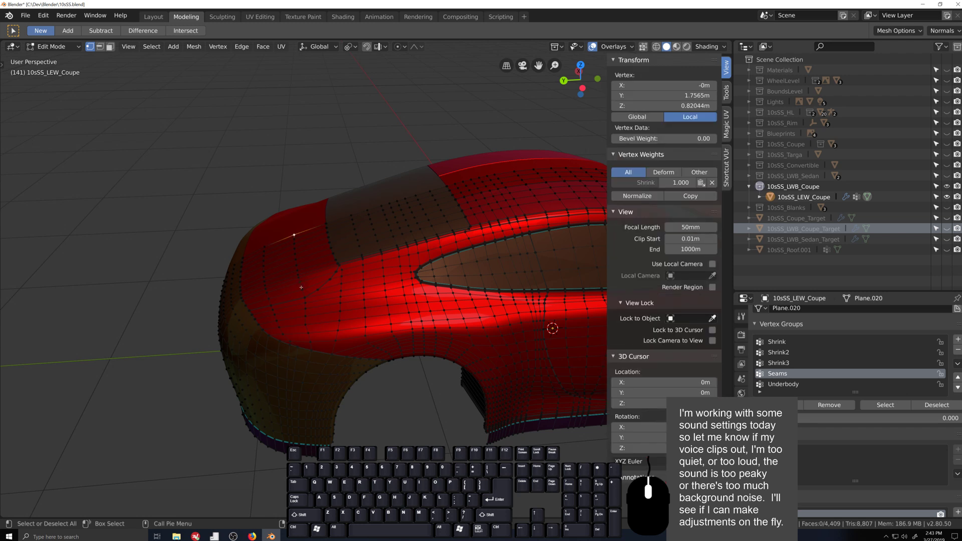
pyautogui.keyDown('ctrl'); pyautogui.keyDown('shift'); pyautogui.click(306, 317); pyautogui.keyUp('shift'); pyautogui.keyUp('ctrl')
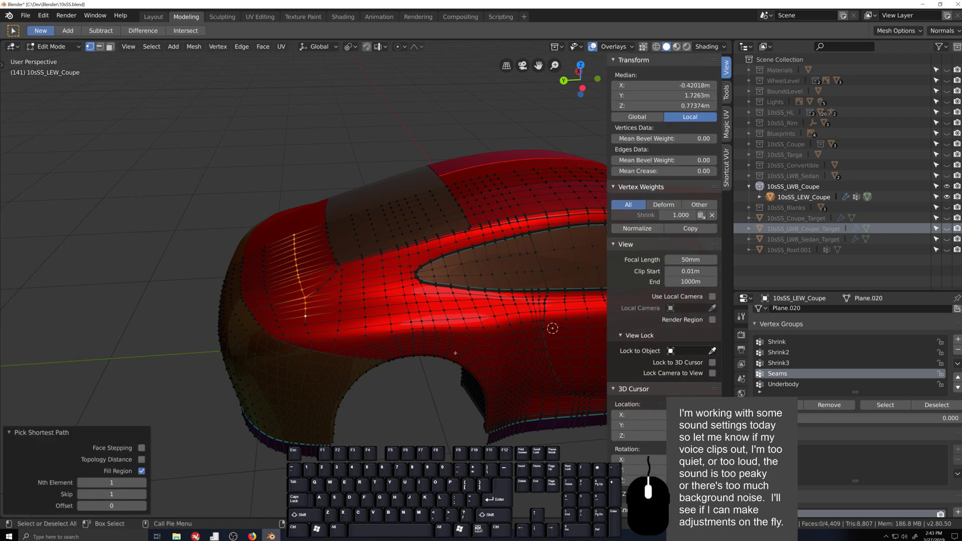
pyautogui.moveTo(455, 350); pyautogui.dragTo(441, 343, button='middle')
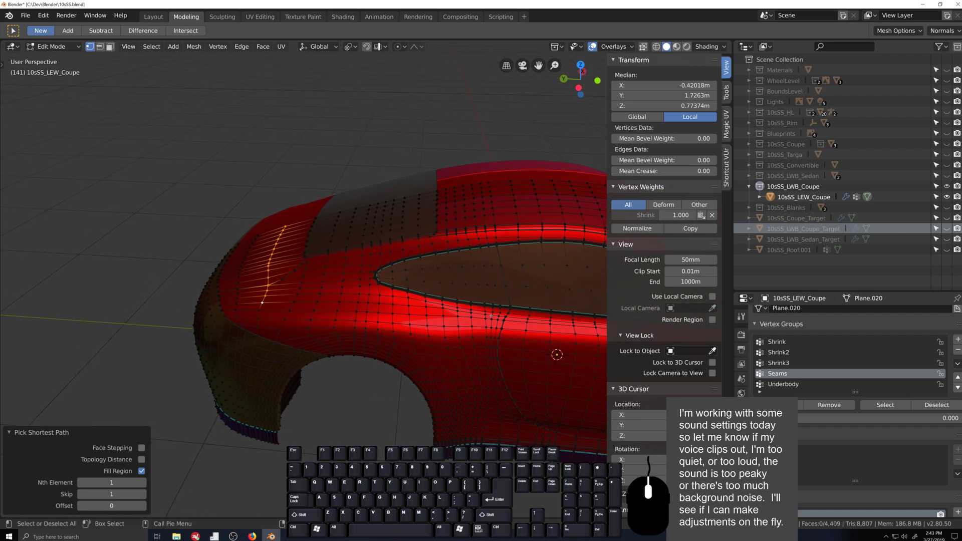
pyautogui.keyDown('ctrl'); pyautogui.keyDown('shift'); pyautogui.click(491, 316); pyautogui.keyUp('shift'); pyautogui.keyUp('ctrl')
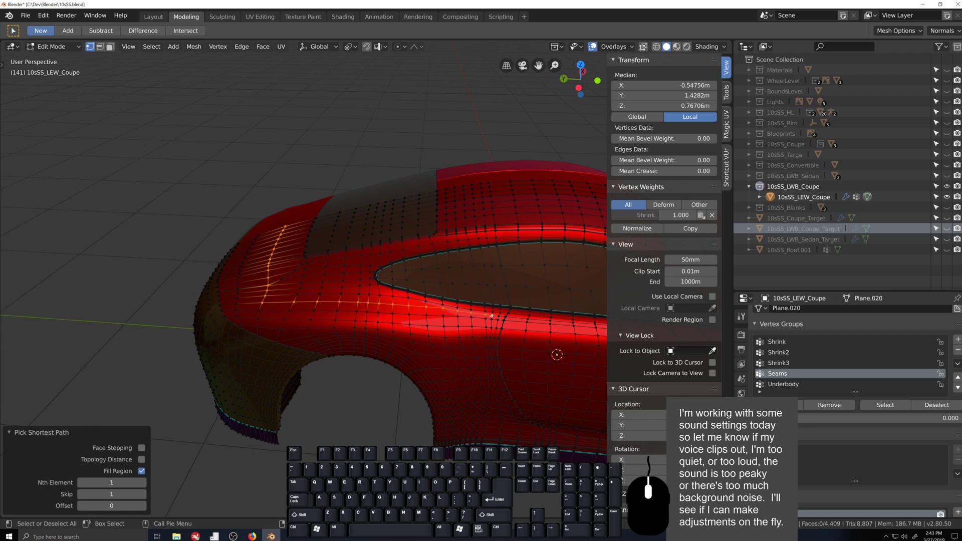
pyautogui.keyDown('ctrl'); pyautogui.keyDown('shift'); pyautogui.click(495, 444); pyautogui.keyUp('shift'); pyautogui.keyUp('ctrl')
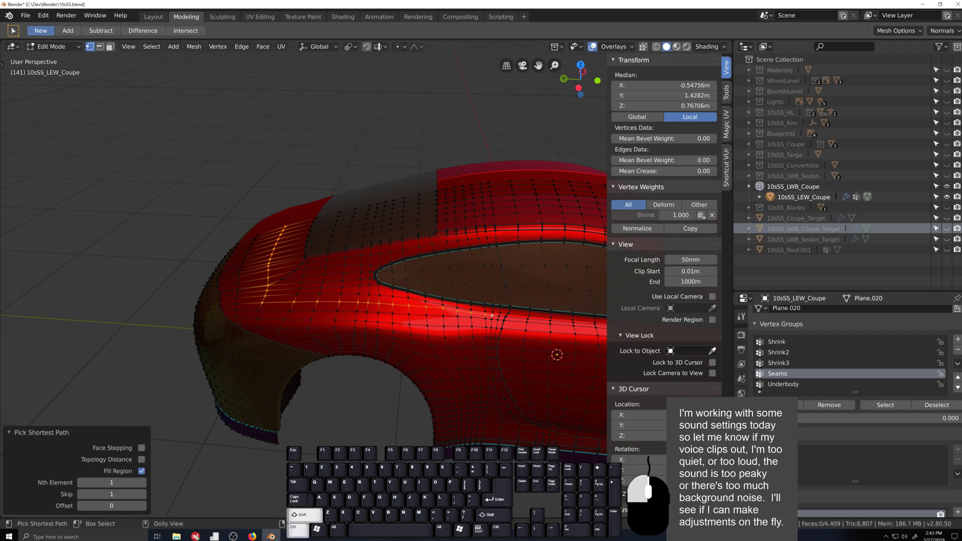
pyautogui.scroll(-2, 495, 443)
pyautogui.moveTo(495, 443); pyautogui.dragTo(500, 437, button='middle')
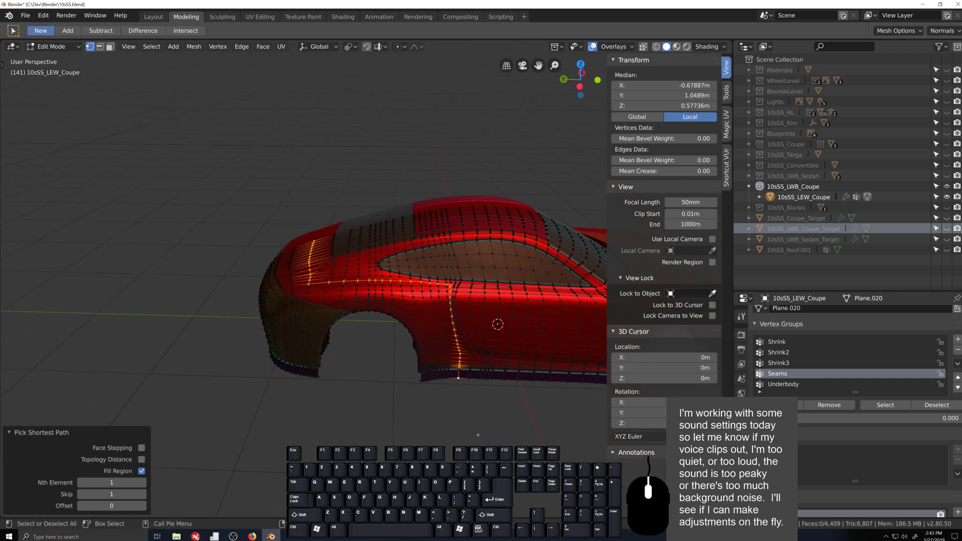
# - Expand the body's first Shrinkwrap modifier and select the connected rear quarter section with its boundary path, temporarily hiding the path to isolate it
pyautogui.click(741, 423)
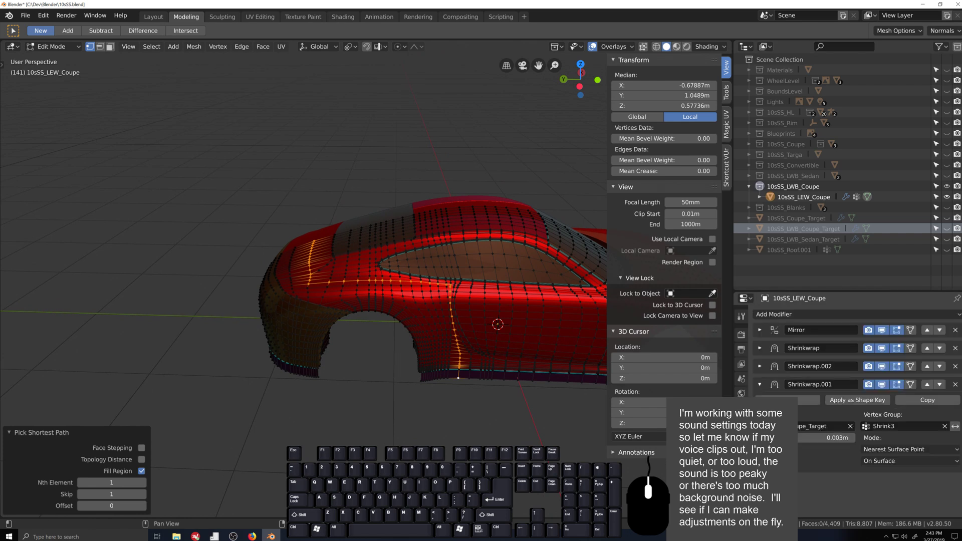
pyautogui.click(760, 348)
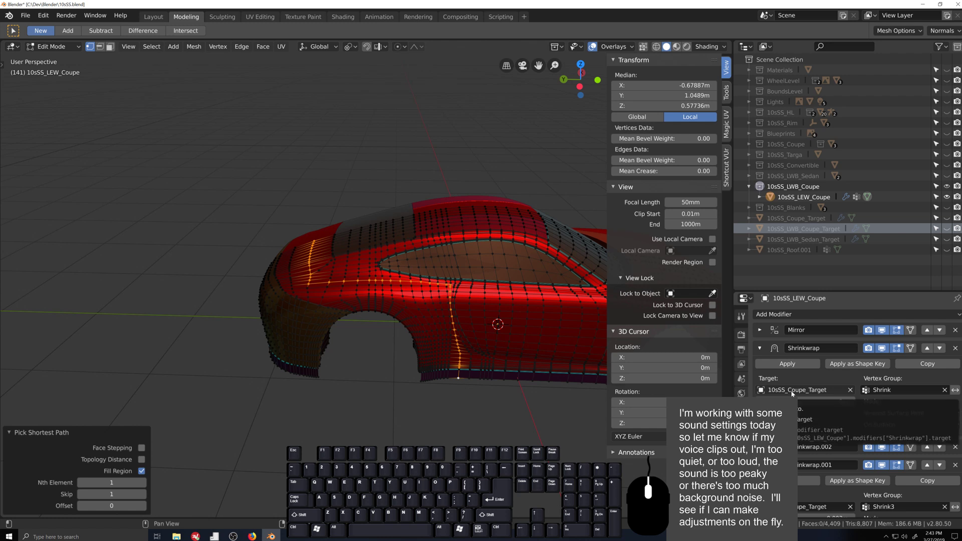
pyautogui.moveTo(463, 407); pyautogui.dragTo(492, 425, button='middle')
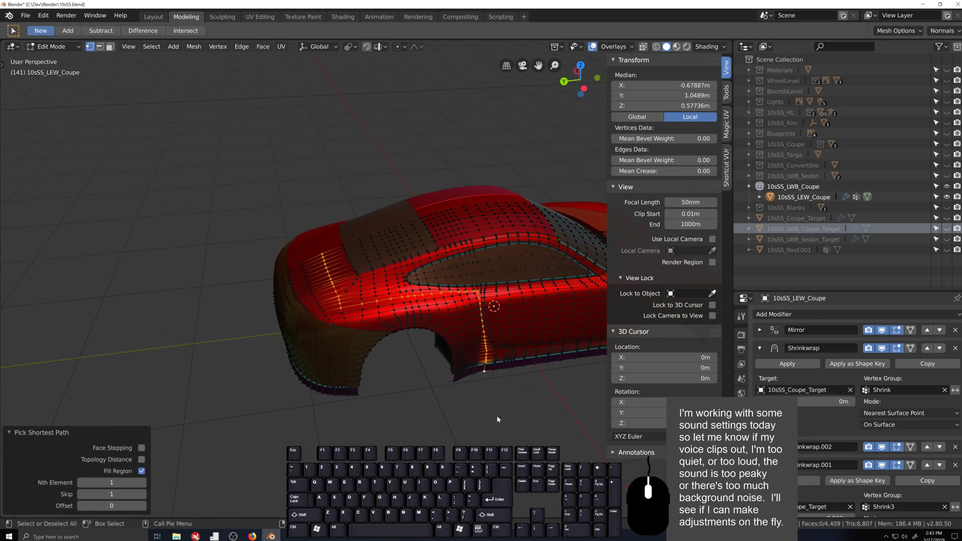
pyautogui.press('h')
pyautogui.press('l')
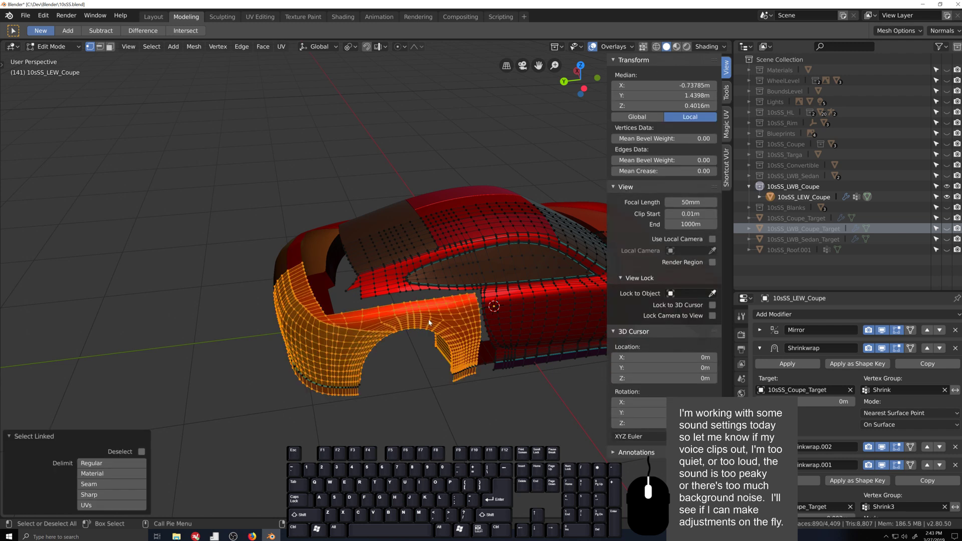
pyautogui.hotkey('alt', 'h')
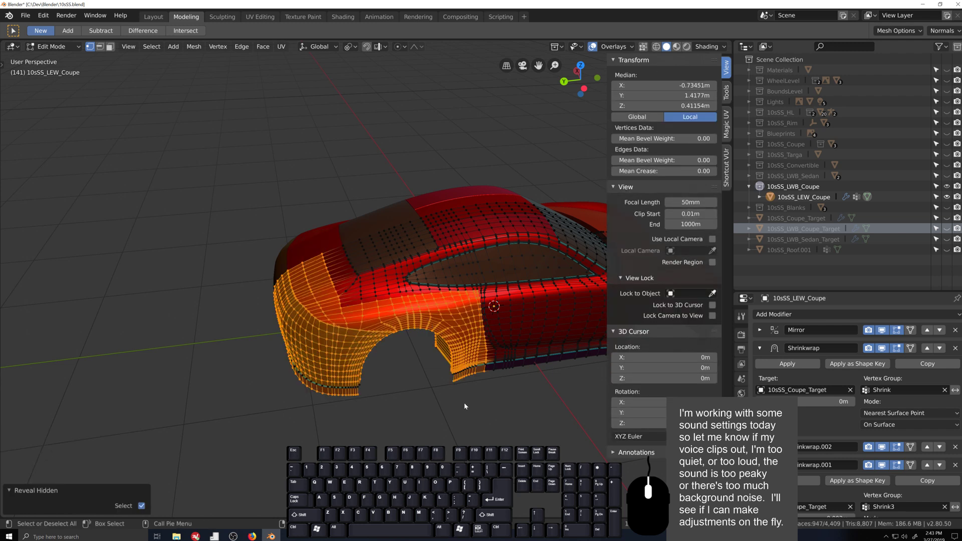
# - Add the linked underbody panel beneath the rear bumper to the rear section selection
pyautogui.press('ctrl+KP_3')
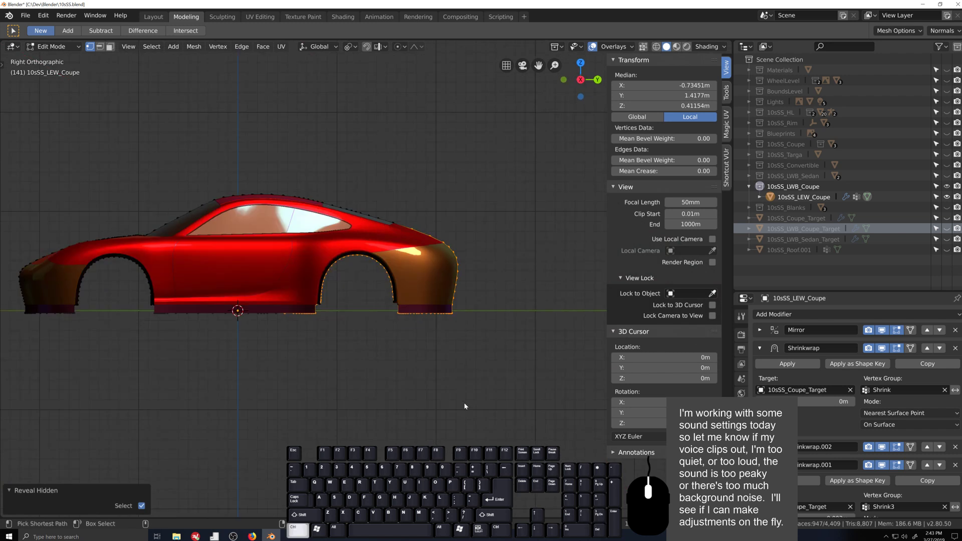
pyautogui.keyDown('shift'); pyautogui.moveTo(416, 359); pyautogui.dragTo(460, 412, button='middle'); pyautogui.keyUp('shift')
pyautogui.scroll(1, 452, 396)
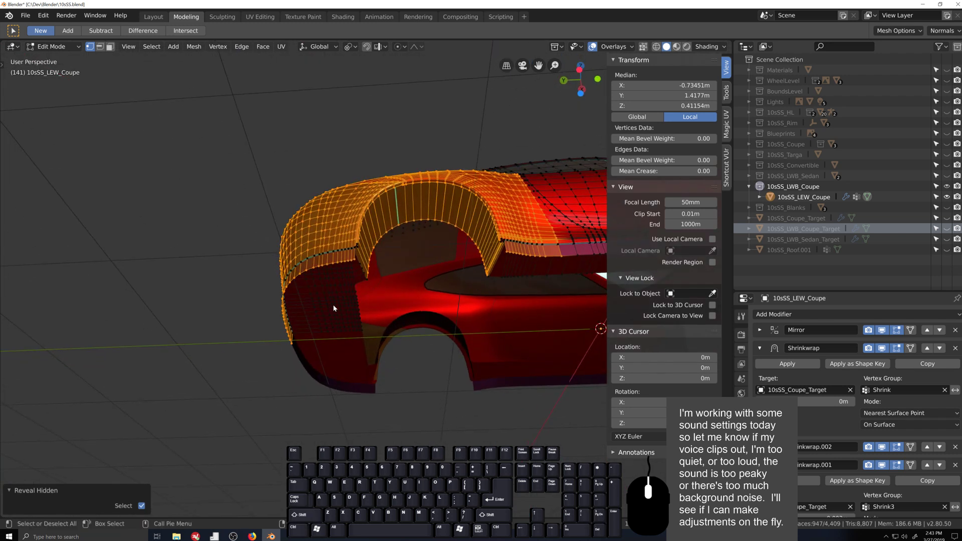
pyautogui.press('l')
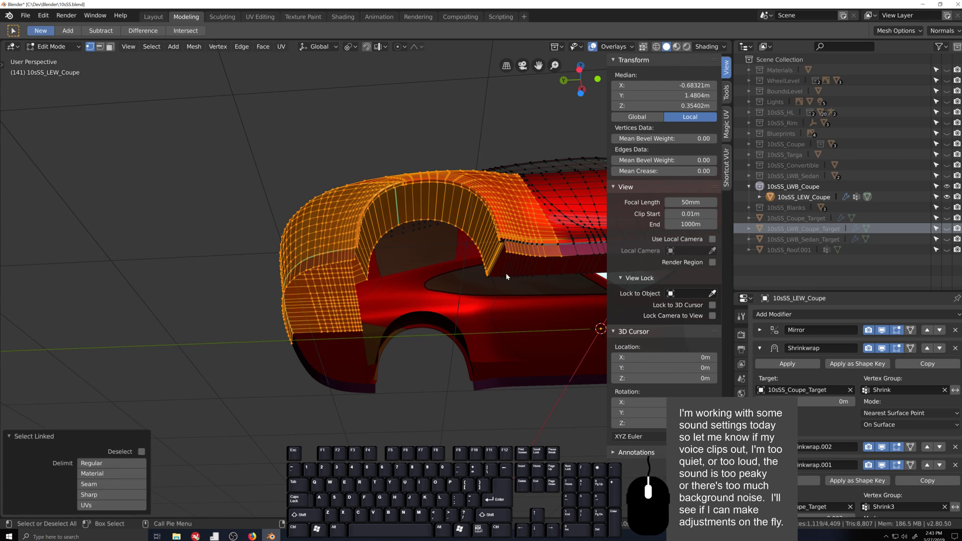
pyautogui.moveTo(507, 272); pyautogui.dragTo(510, 285, button='middle')
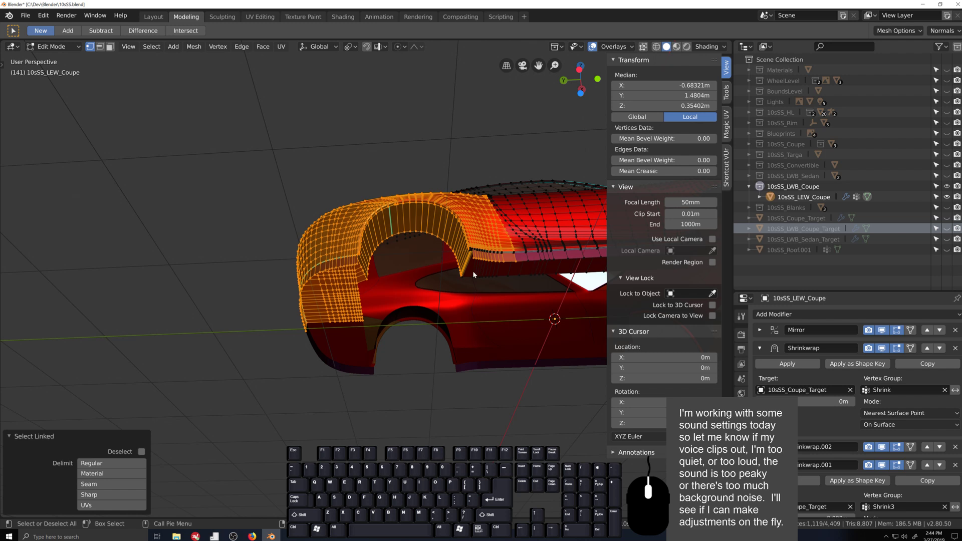
# - Show 10sSS_LWB_Coupe_Target for reference and move the selected rear section 0.279 m rearward along Y
pyautogui.press('ctrl+KP_3')
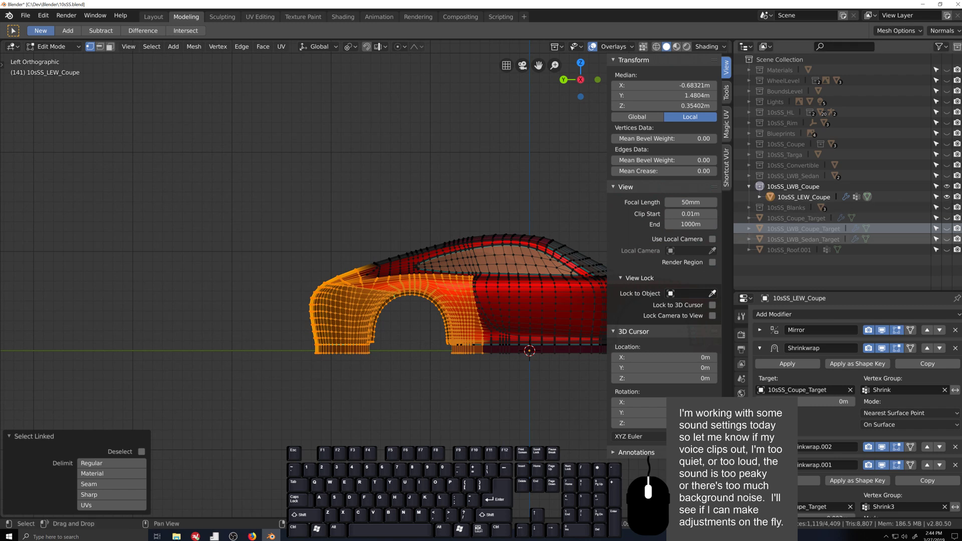
pyautogui.click(947, 230)
pyautogui.scroll(1, 510, 340)
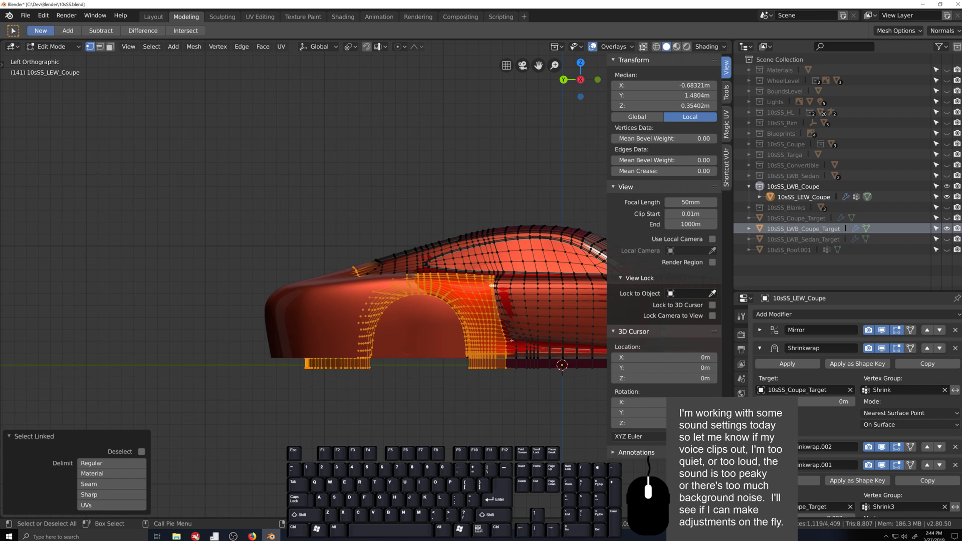
pyautogui.press('g')
pyautogui.press('y')
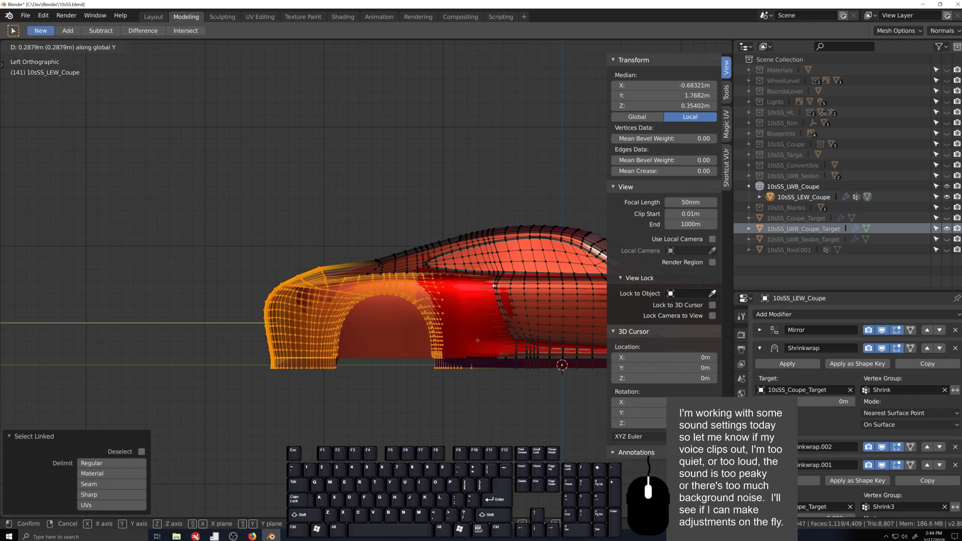
pyautogui.click(478, 340)
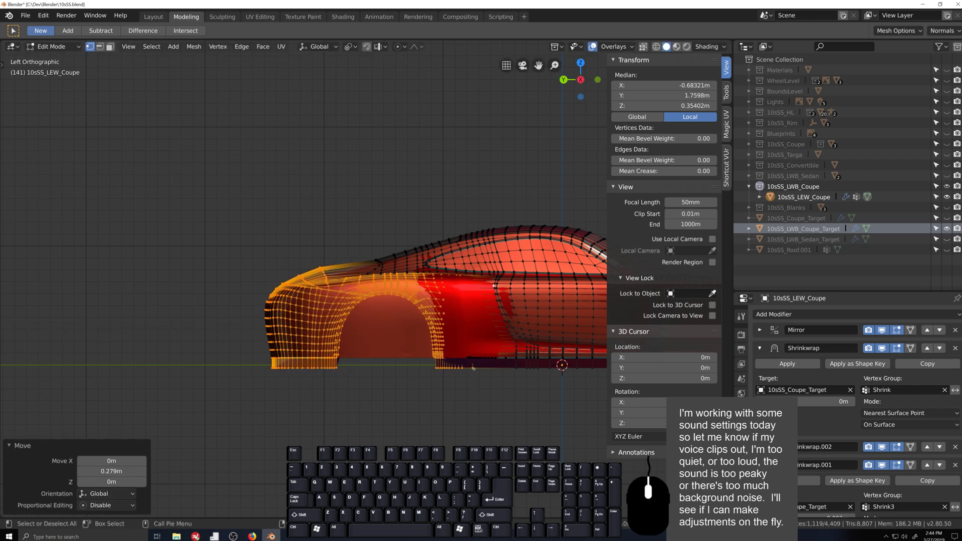
# - Set the target of the Shrinkwrap modifier to 10sSS_LWB_Coupe_Target and collapse its settings
pyautogui.click(787, 390)
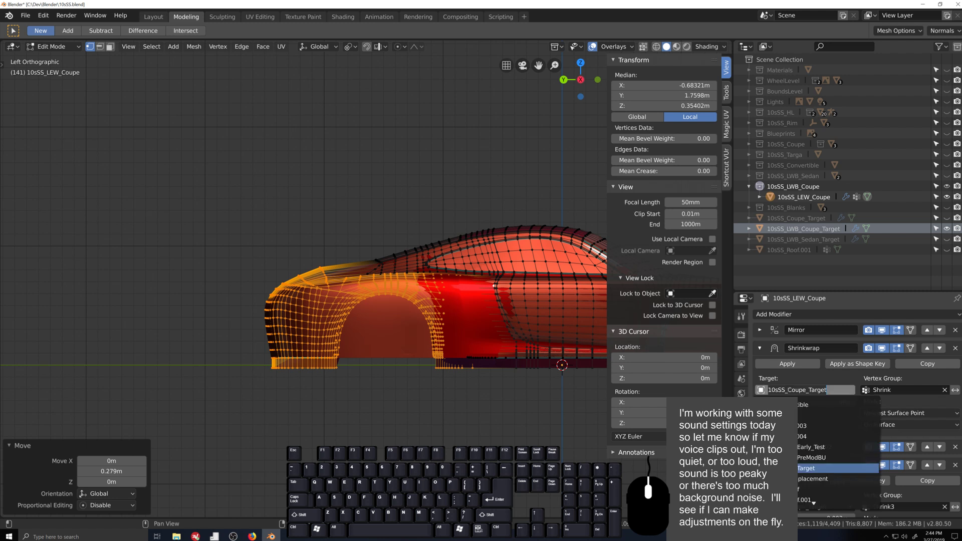
pyautogui.write('tar')
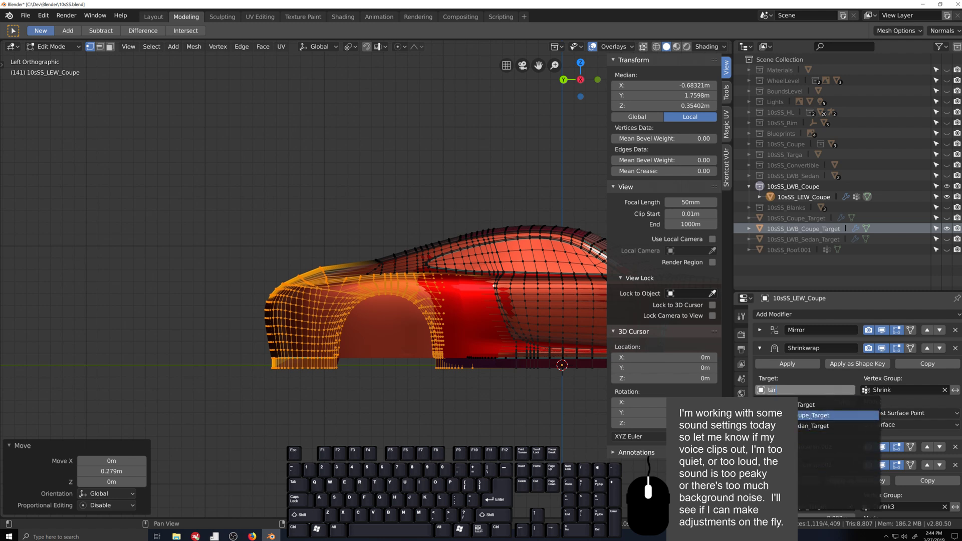
pyautogui.click(781, 415)
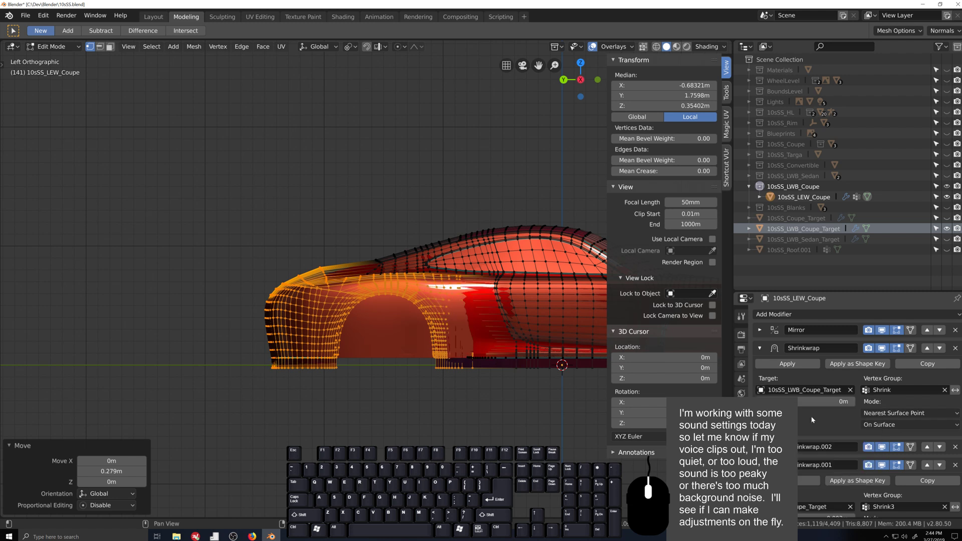
pyautogui.click(759, 349)
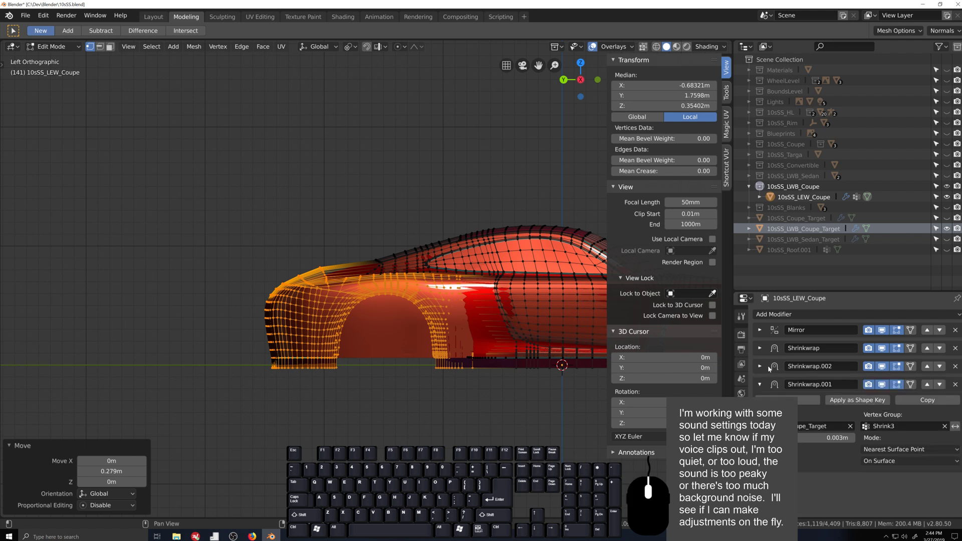
# - Set the target of the Shrinkwrap.002 modifier to 10sSS_LWB_Coupe_Target and collapse its settings
pyautogui.click(760, 366)
pyautogui.click(781, 408)
pyautogui.write('lw')
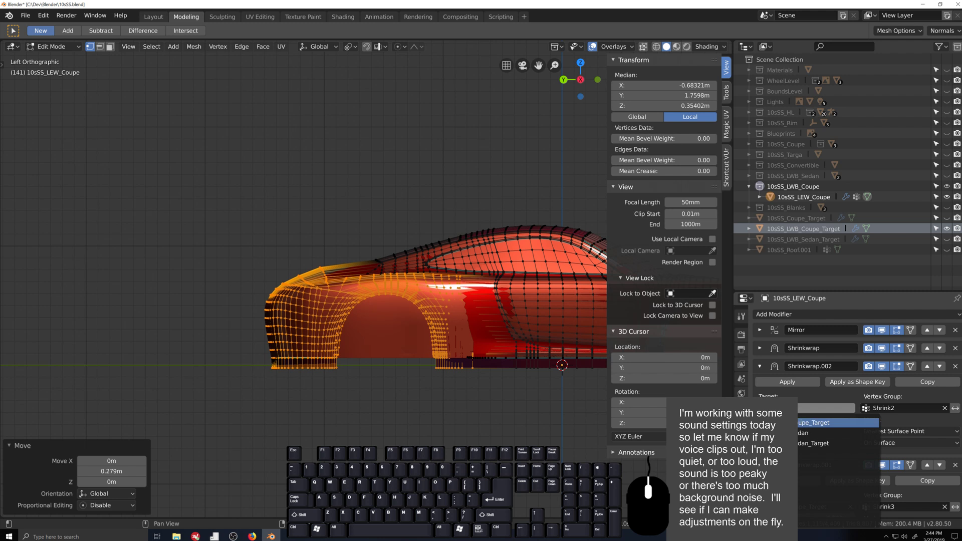
pyautogui.press('Return')
pyautogui.click(760, 367)
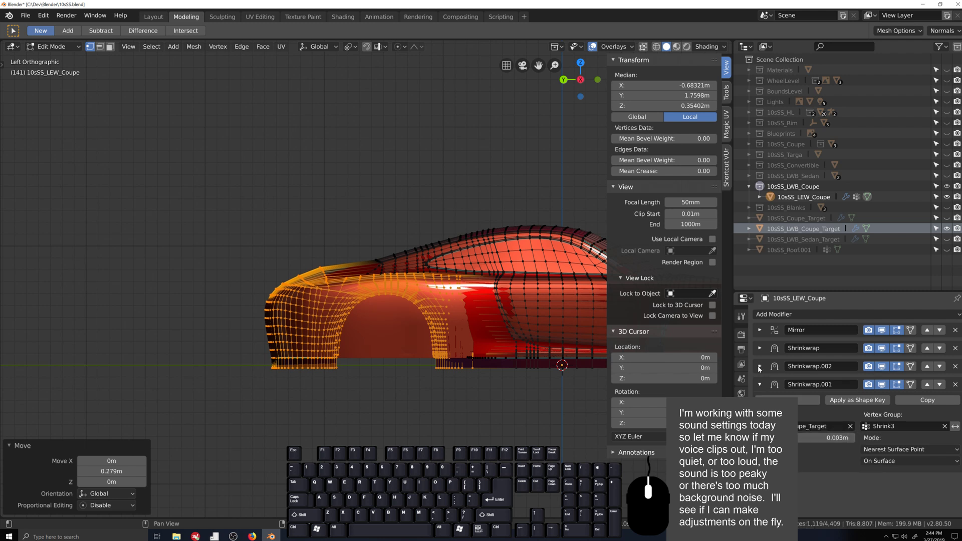
# - Set the target of the Shrinkwrap.001 modifier to 10sSS_LWB_Coupe_Target and collapse its settings
pyautogui.click(801, 427)
pyautogui.press('Down')
pyautogui.write('lwb')
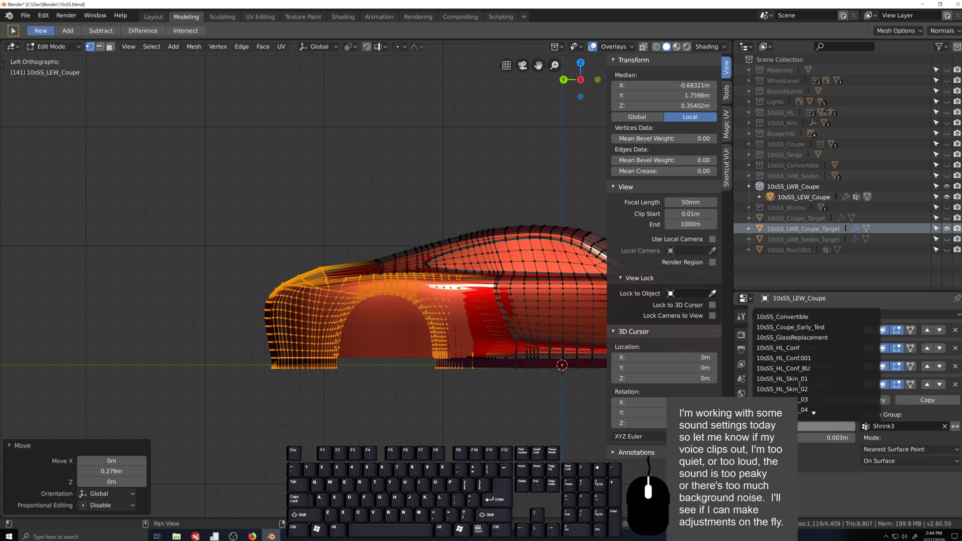
pyautogui.press('Return')
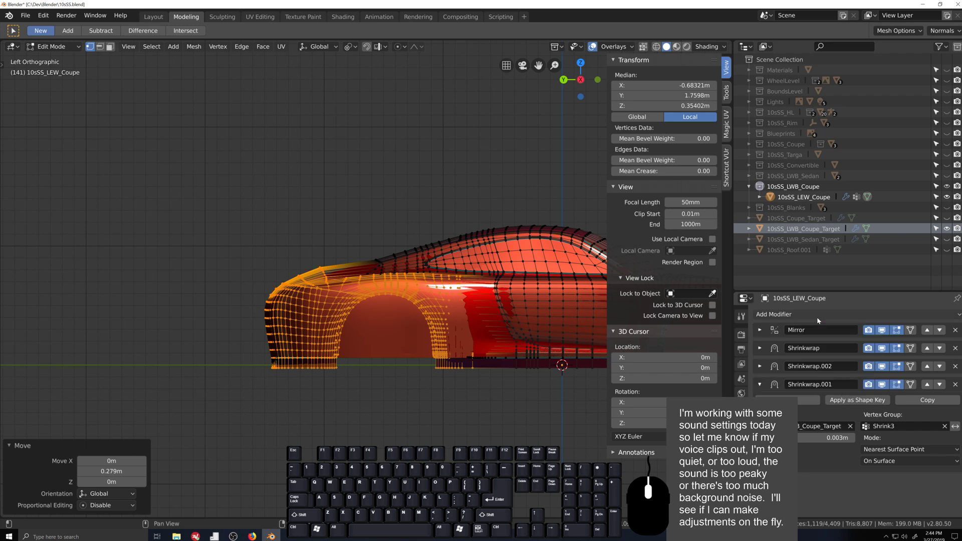
pyautogui.click(755, 386)
# - Hide 10sSS_LWB_Coupe_Target and check the lengthened 10sSS_LEW_Coupe body in Object Mode from the rear and side
pyautogui.scroll(2, 350, 425)
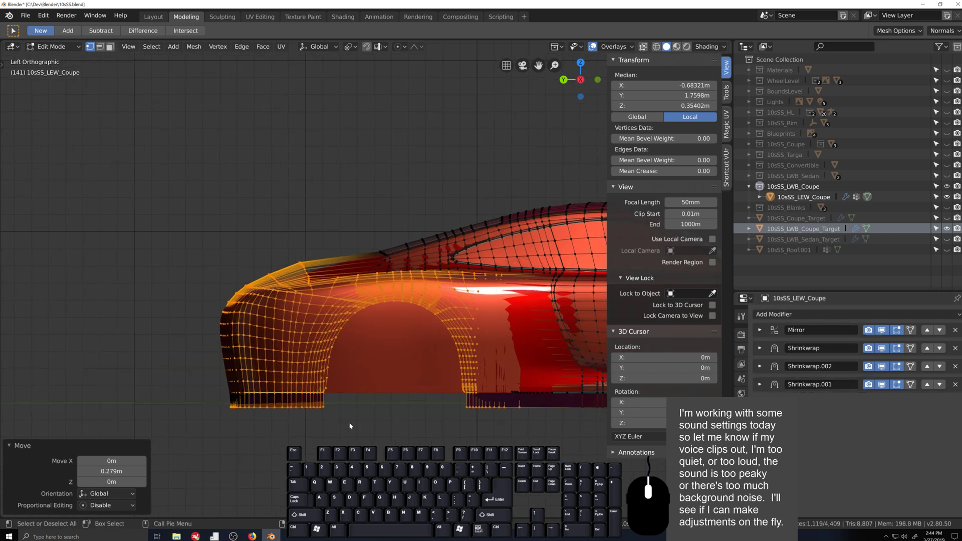
pyautogui.moveTo(350, 426); pyautogui.dragTo(365, 433, button='middle')
pyautogui.scroll(-2, 373, 437)
pyautogui.press('Tab')
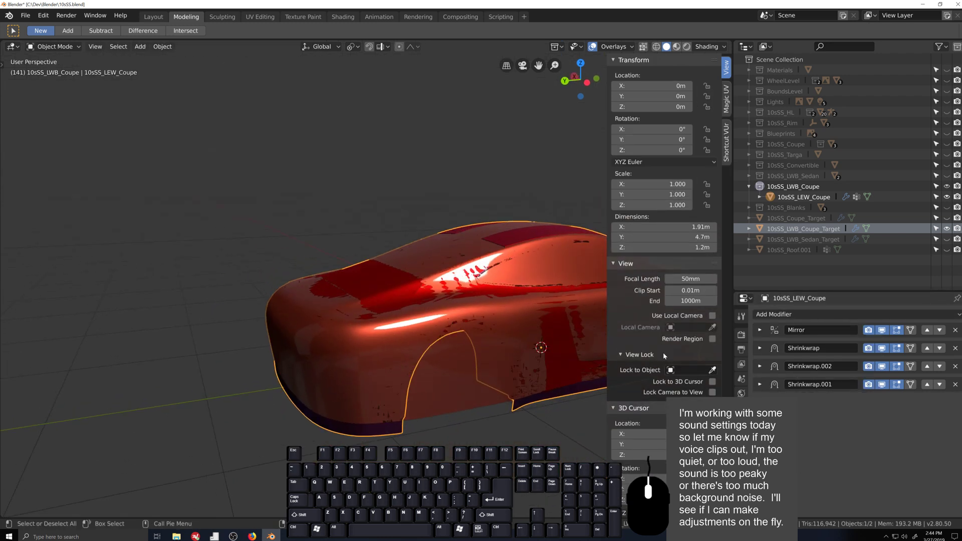
pyautogui.click(947, 229)
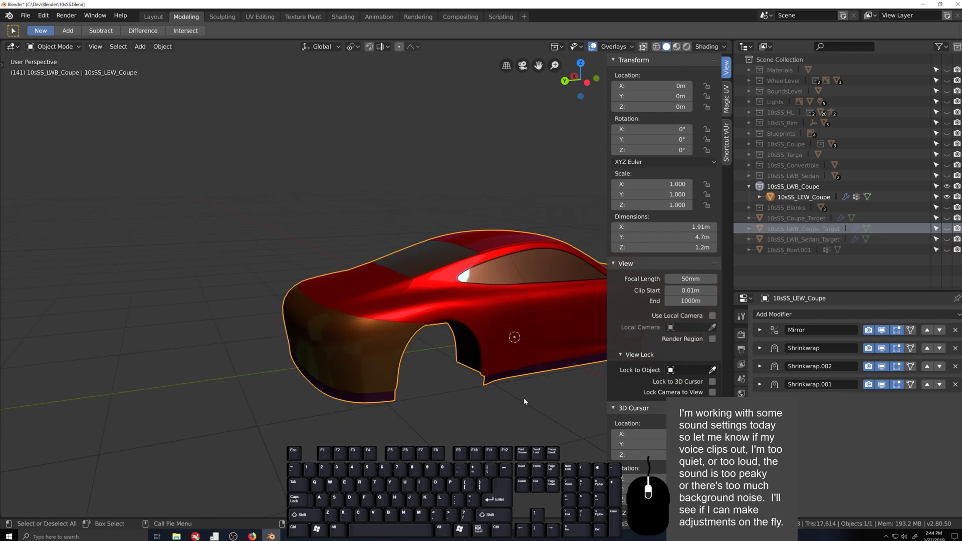
pyautogui.moveTo(524, 398)
pyautogui.mouseDown(button='middle')
pyautogui.moveTo(530, 417)
pyautogui.moveTo(546, 423)
pyautogui.moveTo(515, 397)
pyautogui.mouseUp(button='middle')
pyautogui.scroll(2, 509, 396)
pyautogui.scroll(1, 510, 397)
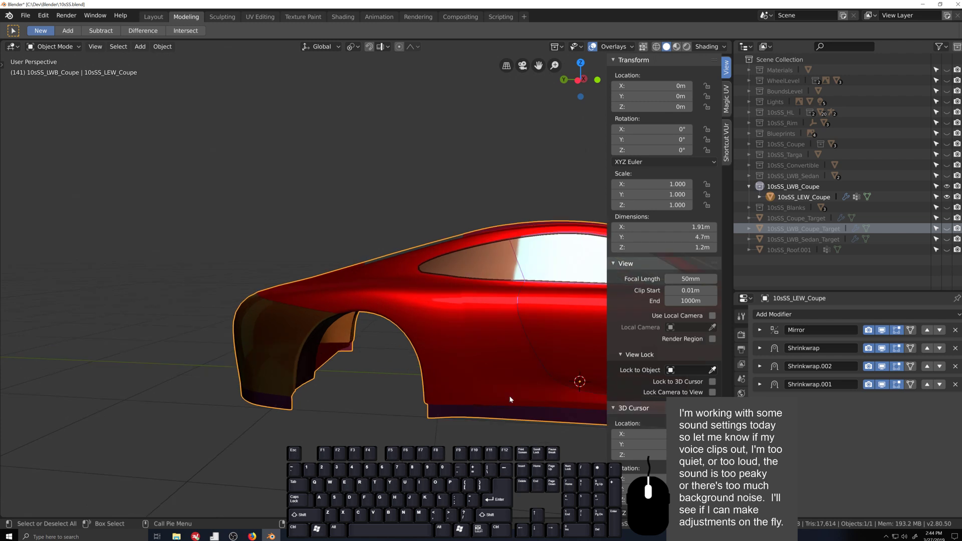
pyautogui.moveTo(359, 383); pyautogui.dragTo(326, 349, button='middle')
# - Delete all vertices of the linked underbody panel between the front and rear wheel arches in Edit Mode
pyautogui.press('Tab')
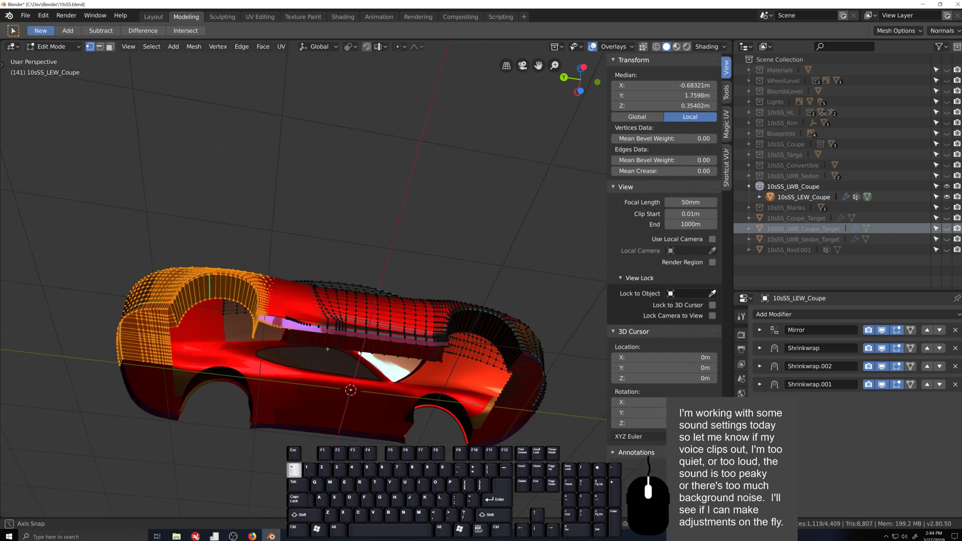
pyautogui.click(335, 330)
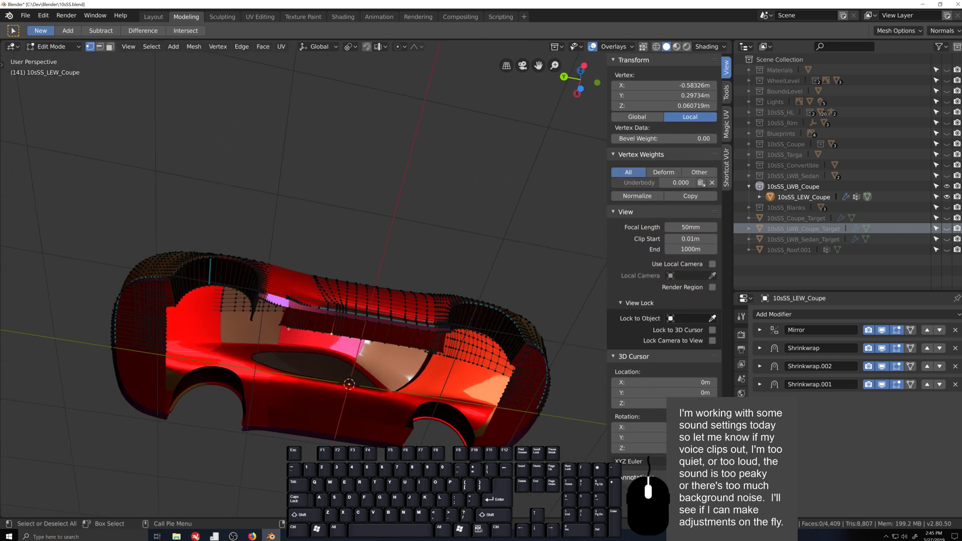
pyautogui.press('l')
pyautogui.press('x')
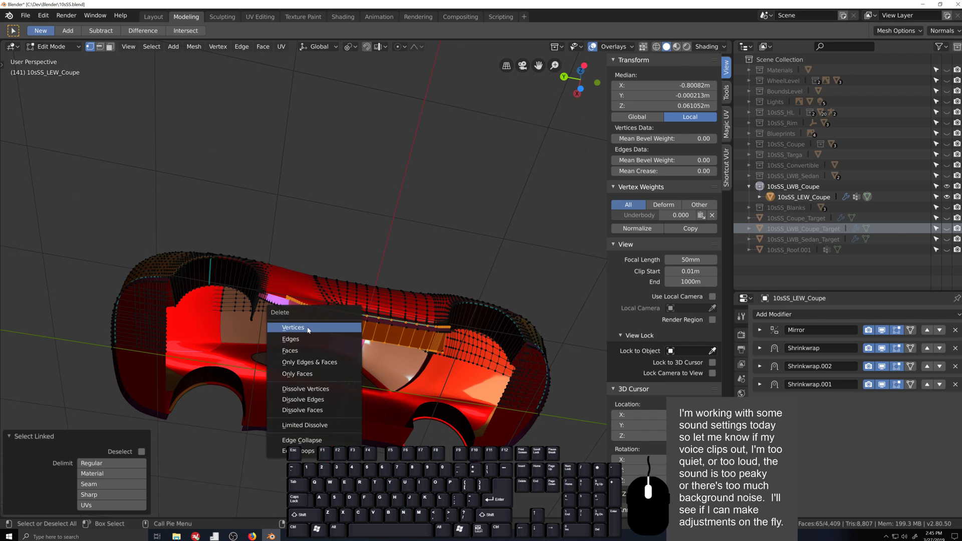
pyautogui.click(308, 330)
pyautogui.moveTo(318, 325); pyautogui.dragTo(300, 414, button='middle')
# - Knife-cut lengthwise through the stretched shoulder faces between the rear deck and door, and delete the cut's vertices to open a gap
pyautogui.scroll(5, 299, 413)
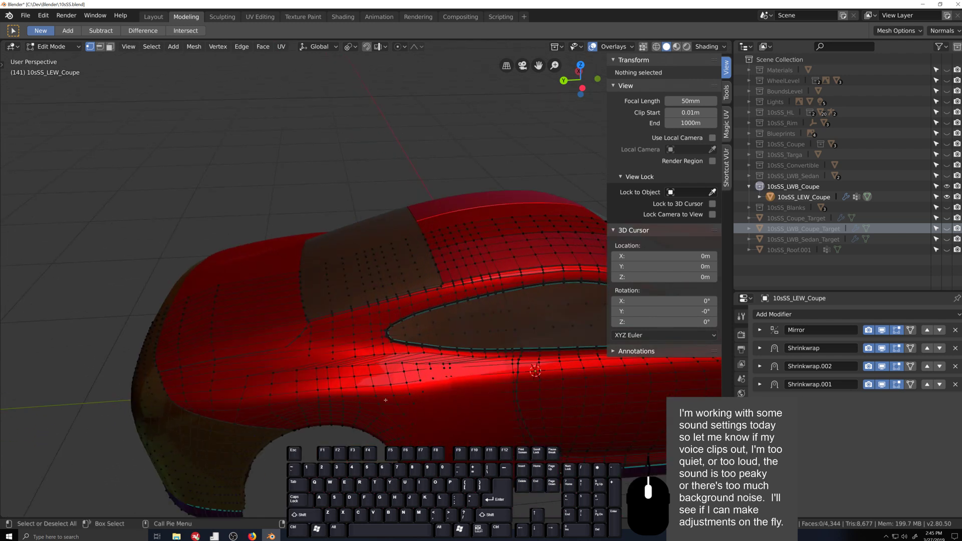
pyautogui.moveTo(385, 399); pyautogui.dragTo(414, 379, button='middle')
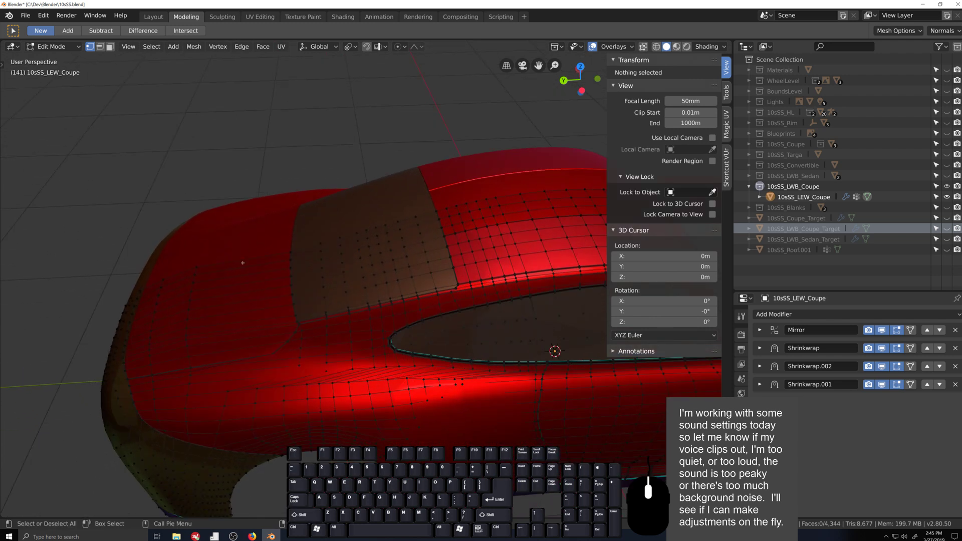
pyautogui.press('k')
pyautogui.click(263, 382)
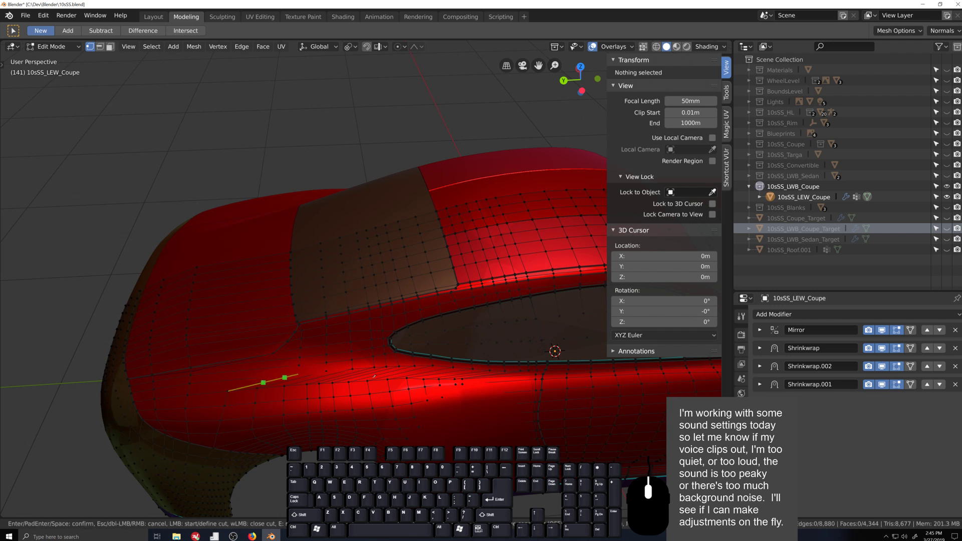
pyautogui.click(496, 375)
pyautogui.press('Return')
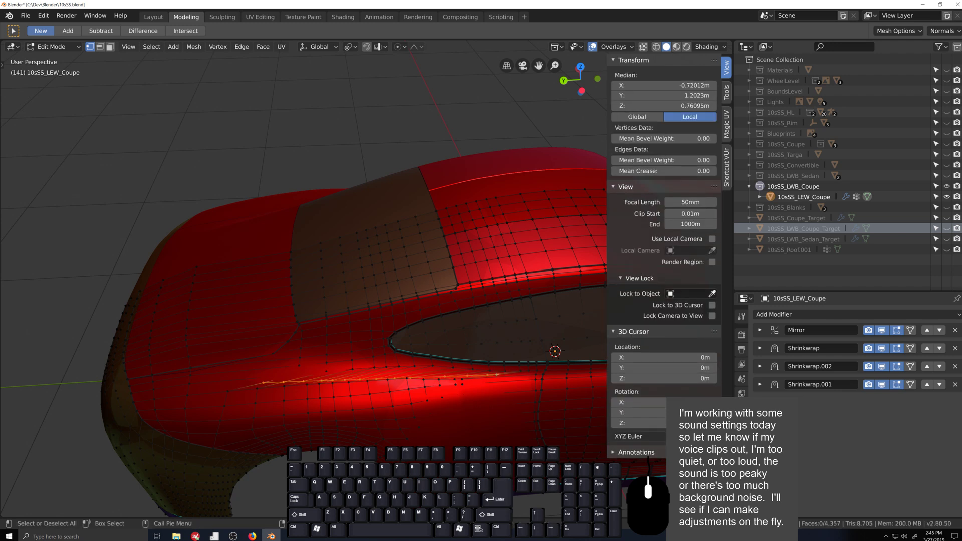
pyautogui.press('x')
pyautogui.click(495, 375)
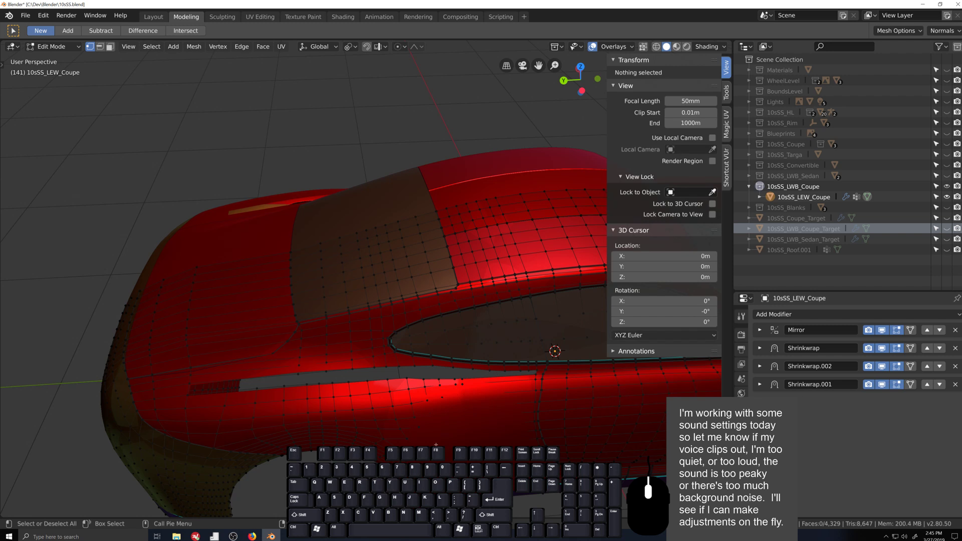
pyautogui.scroll(-1, 389, 419)
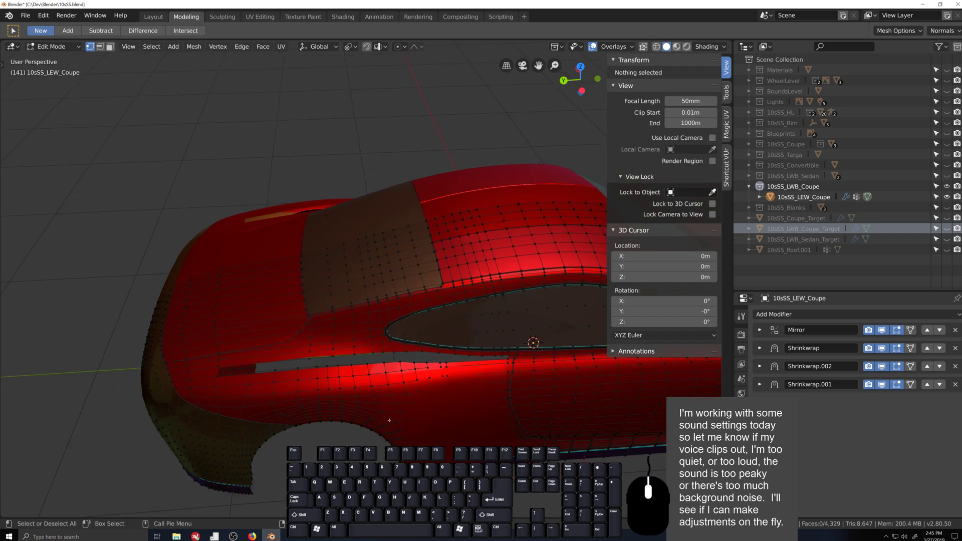
pyautogui.moveTo(427, 426); pyautogui.dragTo(419, 409, button='middle')
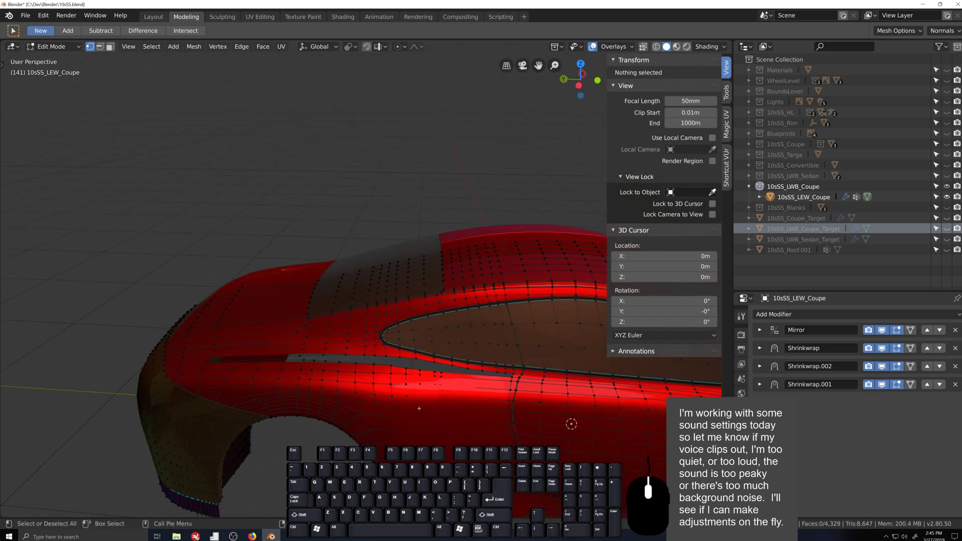
# - Slide the vertical edge loop between the rear wheel arch and the door line forward by a factor of 0.153
pyautogui.moveTo(352, 388); pyautogui.dragTo(428, 298, button='middle')
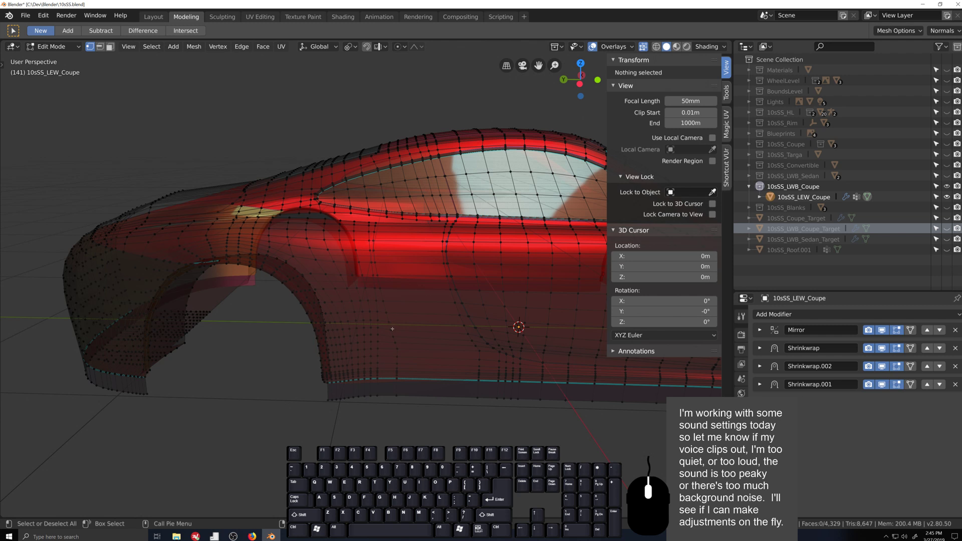
pyautogui.keyDown('alt'); pyautogui.click(391, 329); pyautogui.keyUp('alt')
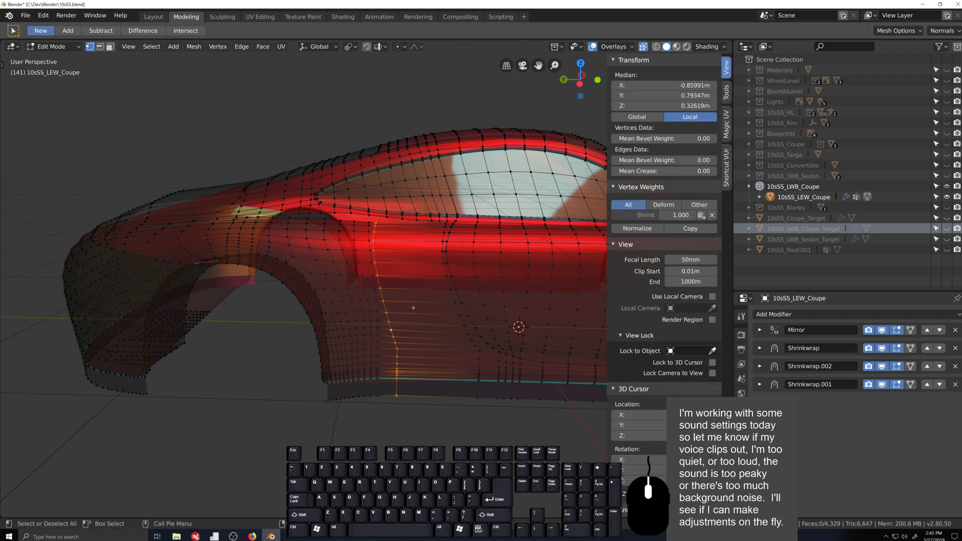
pyautogui.press('g')
pyautogui.press('g')
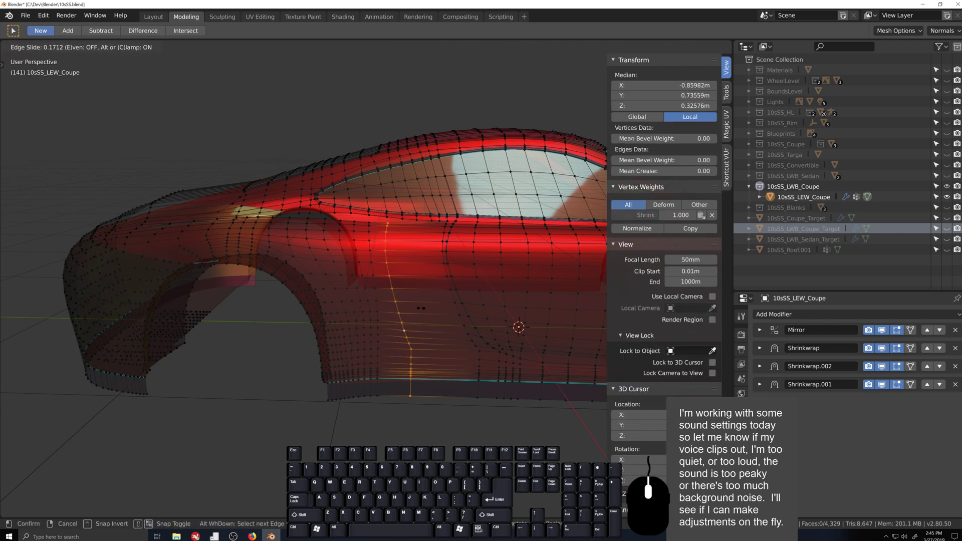
pyautogui.click(414, 306)
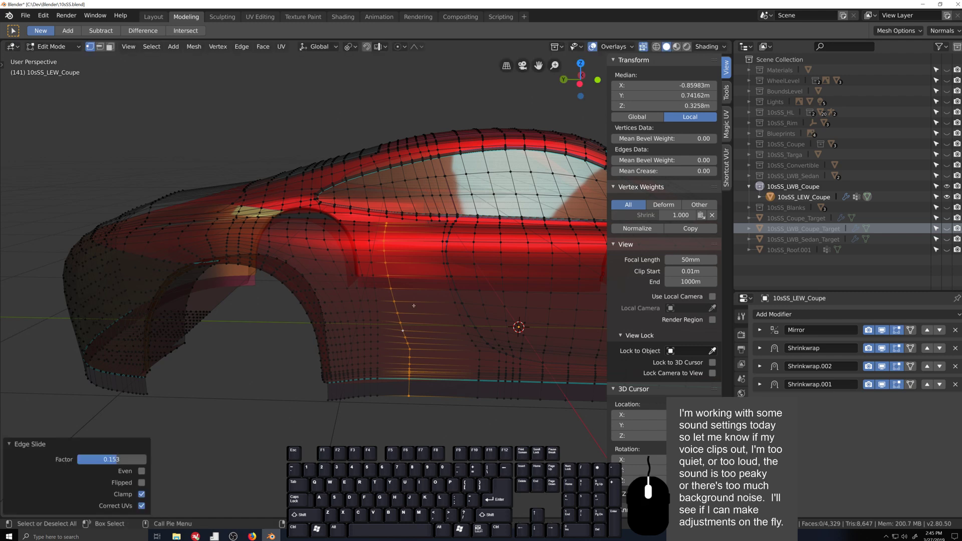
# - Bridge the shoulder gap below the side window with a quad and extend it rearward by one more quad
pyautogui.moveTo(414, 305); pyautogui.dragTo(376, 249, button='middle')
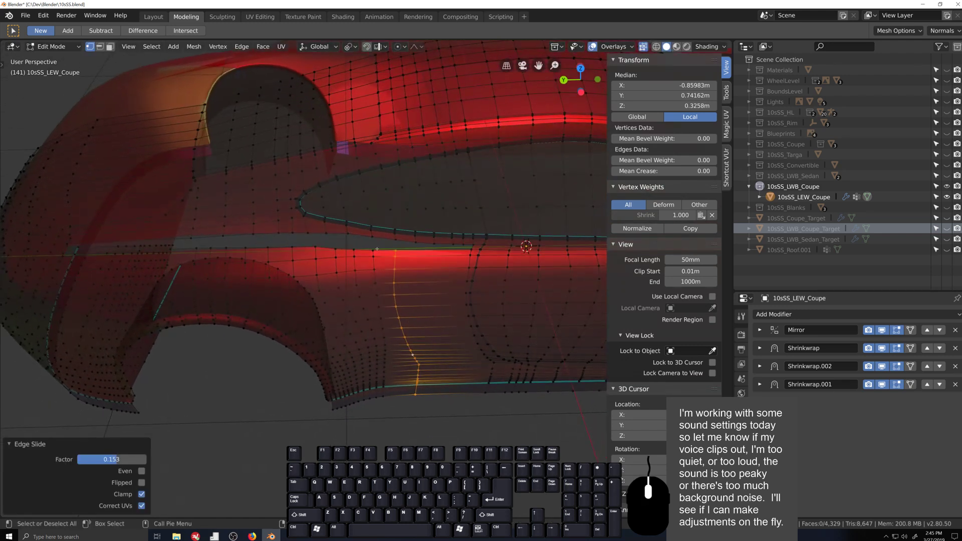
pyautogui.scroll(3, 376, 249)
pyautogui.click(418, 304)
pyautogui.keyDown('shift'); pyautogui.click(419, 284); pyautogui.keyUp('shift')
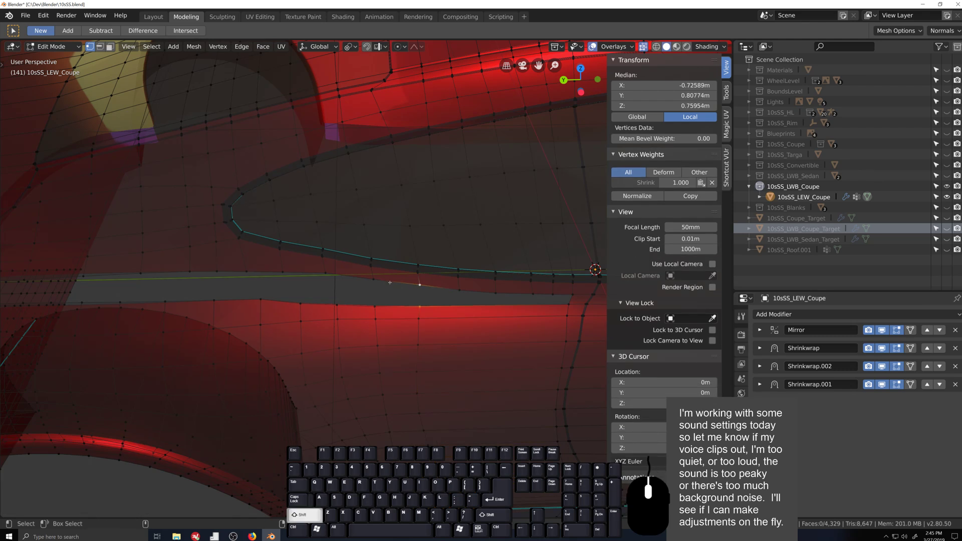
pyautogui.keyDown('shift'); pyautogui.click(373, 280); pyautogui.keyUp('shift')
pyautogui.keyDown('shift'); pyautogui.click(375, 306); pyautogui.keyUp('shift')
pyautogui.press('f')
pyautogui.click(375, 305)
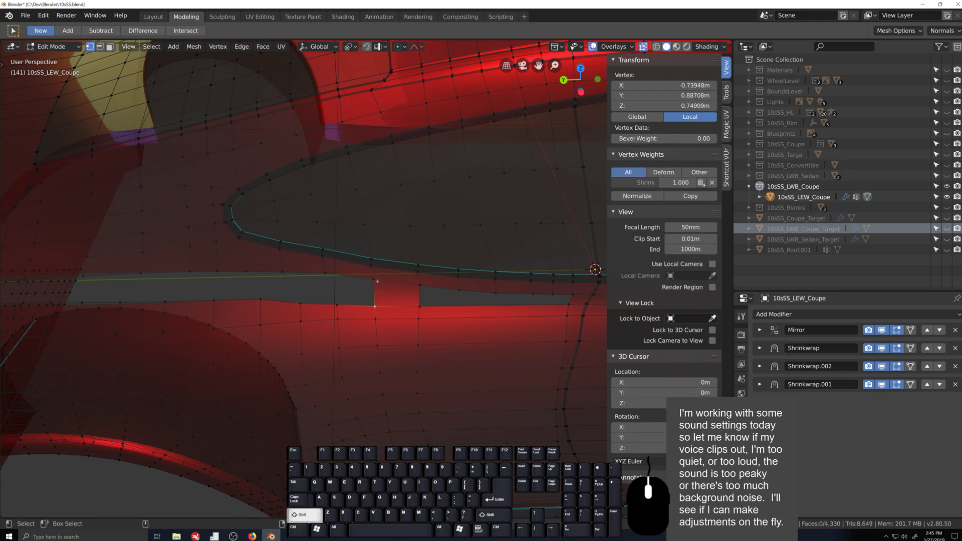
pyautogui.keyDown('shift'); pyautogui.click(373, 280); pyautogui.keyUp('shift')
pyautogui.press('e')
pyautogui.click(339, 304)
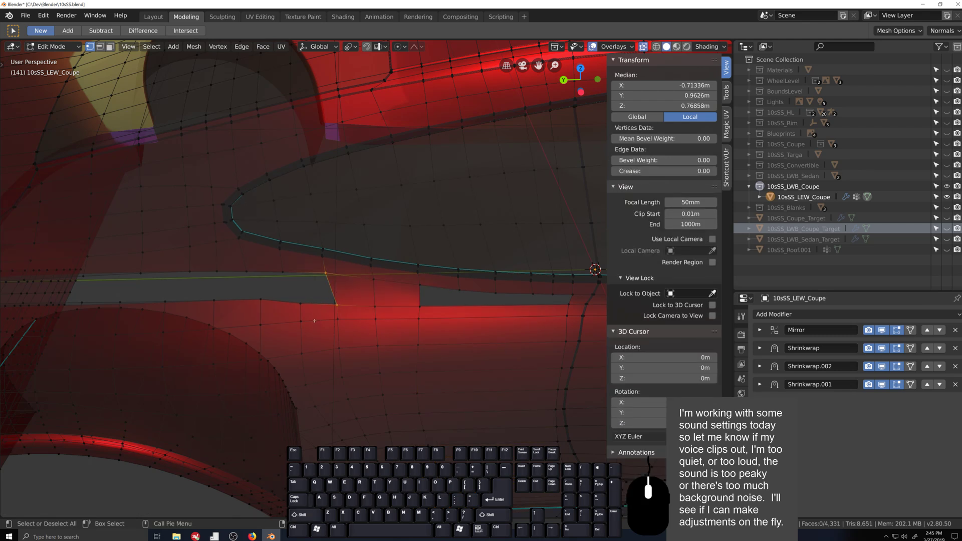
# - Edge-slide the first cross edge below the gap behind the new faces, and vertex-slide its end on the lower border
pyautogui.moveTo(315, 320); pyautogui.dragTo(333, 294, button='middle')
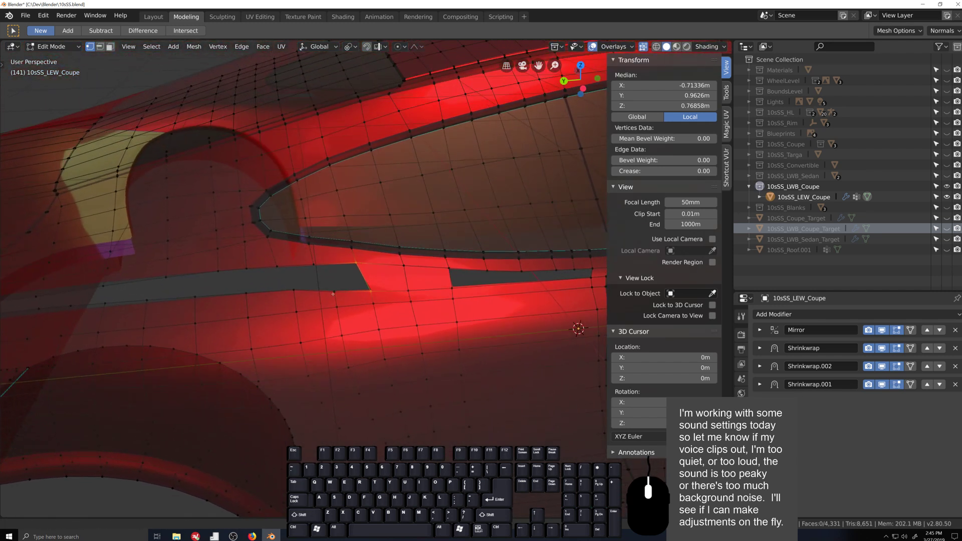
pyautogui.click(332, 297)
pyautogui.press('g')
pyautogui.press('g')
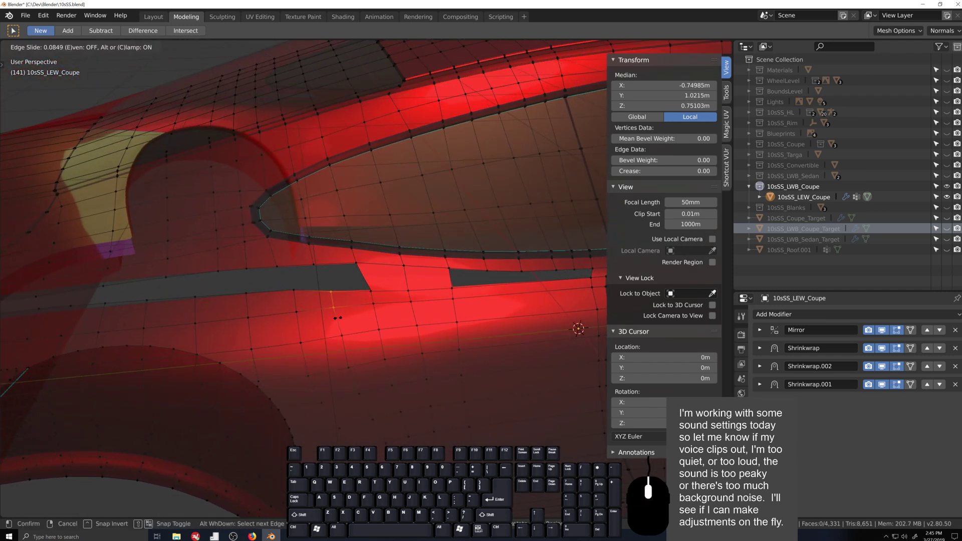
pyautogui.click(335, 317)
pyautogui.click(328, 293)
pyautogui.press('g')
pyautogui.press('g')
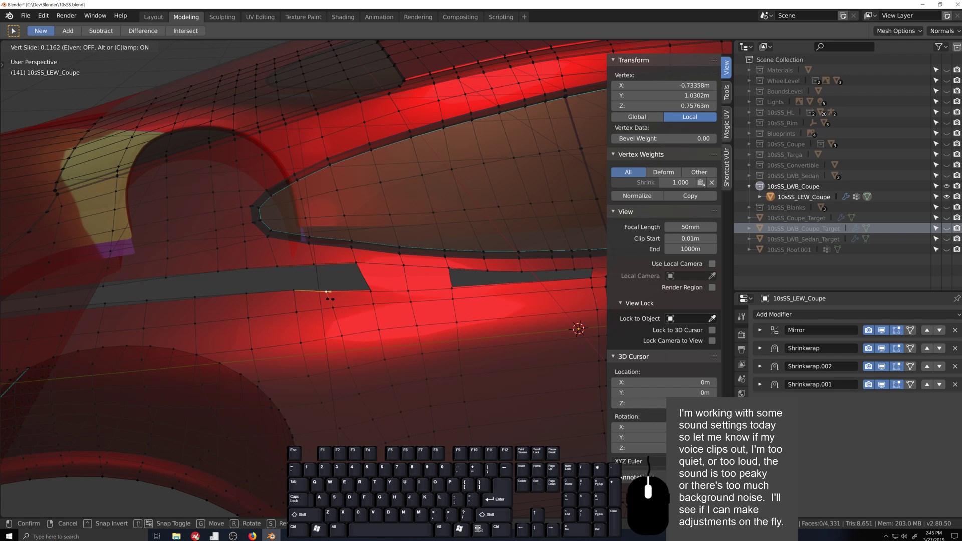
pyautogui.click(329, 299)
# - Slide the second cross edge behind the new faces, then its lower-border vertex and the next border vertex rearward, to even their spacing
pyautogui.click(299, 311)
pyautogui.press('g')
pyautogui.press('g')
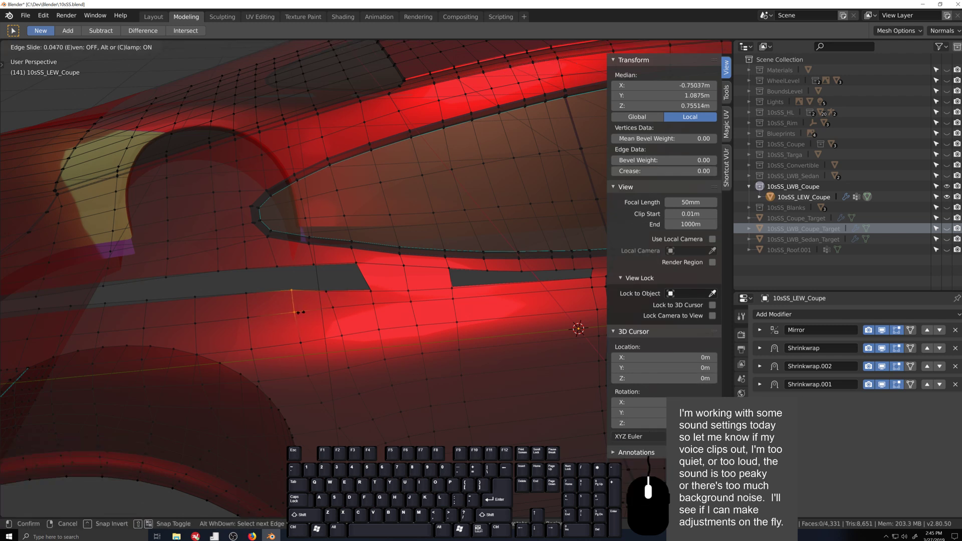
pyautogui.click(299, 311)
pyautogui.click(289, 291)
pyautogui.press('g')
pyautogui.press('g')
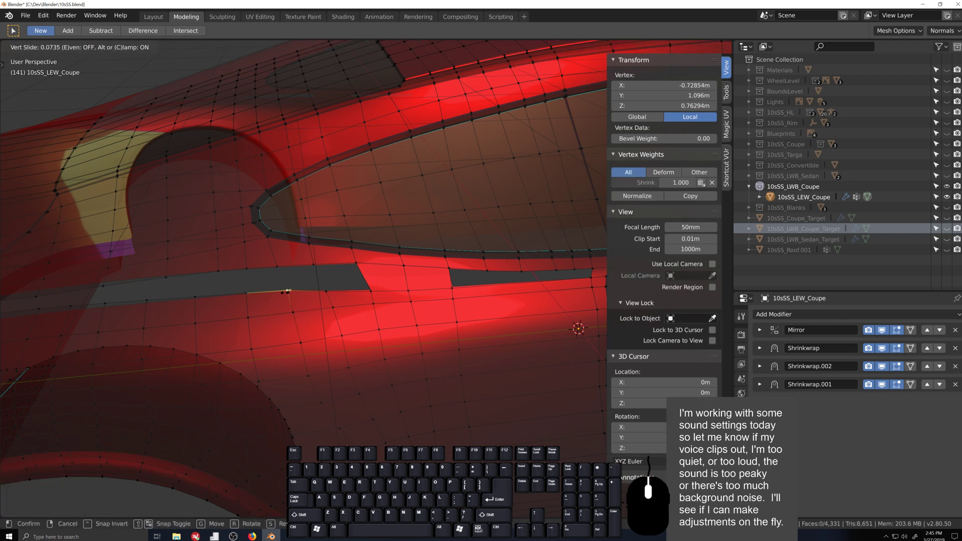
pyautogui.click(288, 291)
pyautogui.click(246, 294)
pyautogui.press('g')
pyautogui.press('g')
pyautogui.click(246, 294)
# - Slide the lower-border cross edge above the rear wheel arch, and vertex-slide its top vertex by a factor of 0.048
pyautogui.moveTo(247, 294); pyautogui.dragTo(323, 352, button='middle')
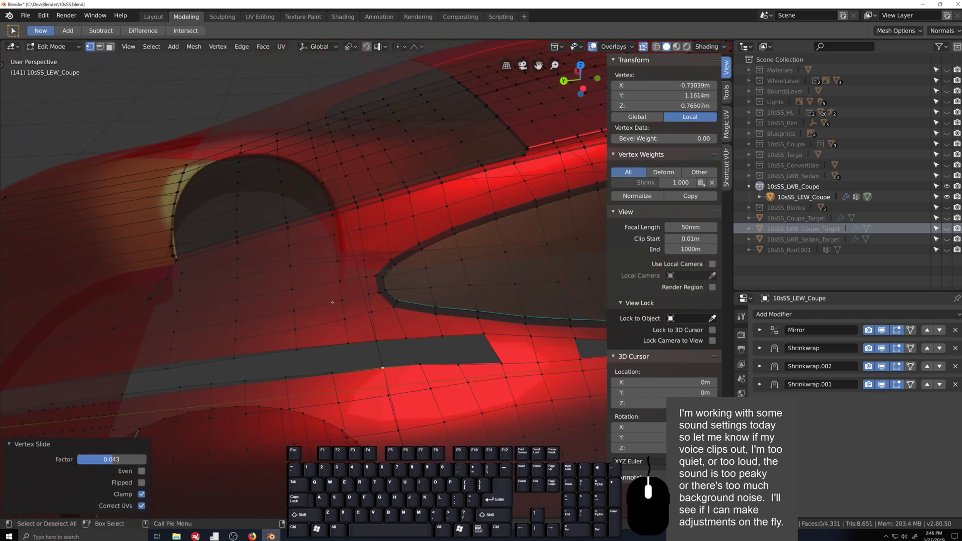
pyautogui.click(333, 371)
pyautogui.press('g')
pyautogui.press('g')
pyautogui.keyDown('shift'); pyautogui.click(338, 405); pyautogui.keyUp('shift')
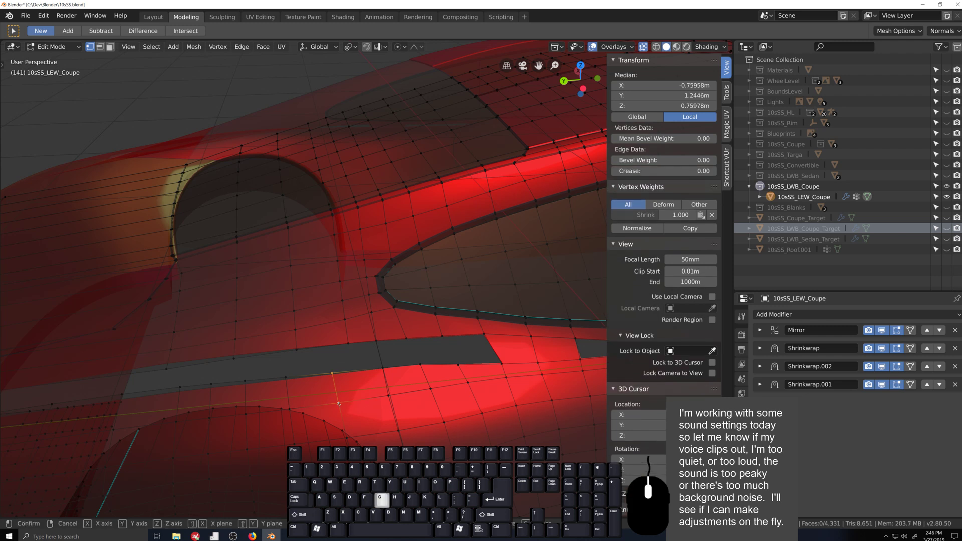
pyautogui.press('g')
pyautogui.press('g')
pyautogui.click(340, 403)
pyautogui.click(333, 372)
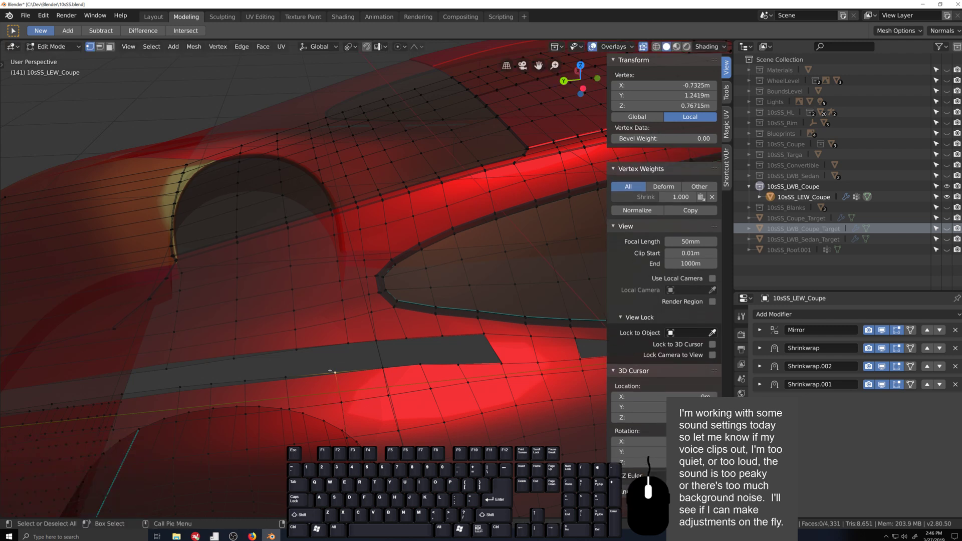
pyautogui.press('g')
pyautogui.press('g')
pyautogui.click(335, 372)
# - Slide the vertices above the gap just behind the side window's rear tip, moving the upper-border vertex by a factor of 0.091
pyautogui.click(343, 319)
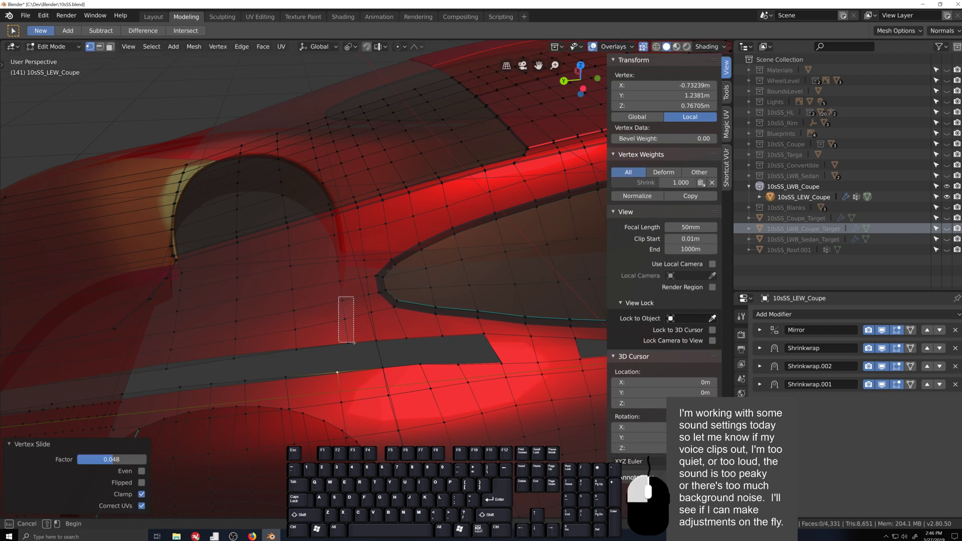
pyautogui.keyDown('shift'); pyautogui.click(340, 301); pyautogui.keyUp('shift')
pyautogui.press('g')
pyautogui.press('g')
pyautogui.click(360, 348)
pyautogui.click(349, 316)
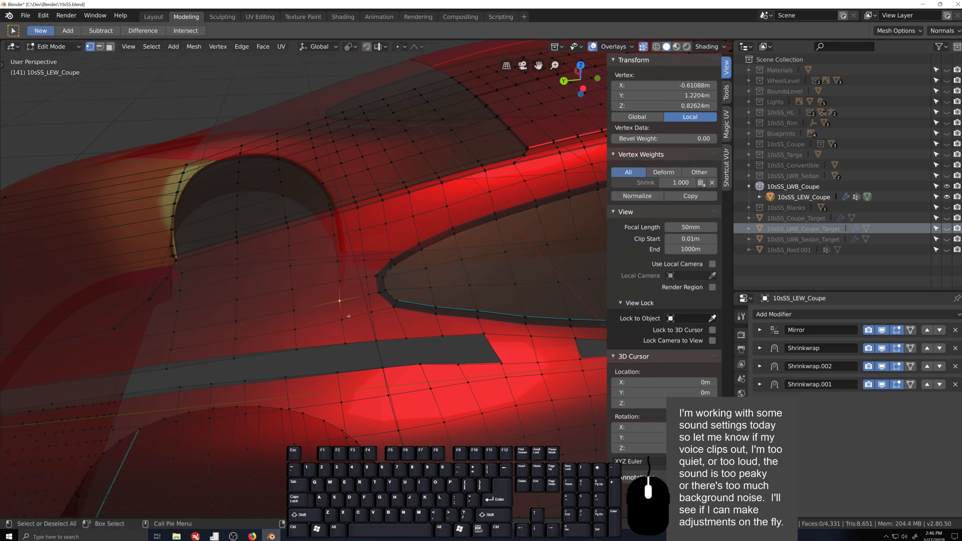
pyautogui.keyDown('shift'); pyautogui.click(343, 343); pyautogui.keyUp('shift')
pyautogui.press('g')
pyautogui.press('g')
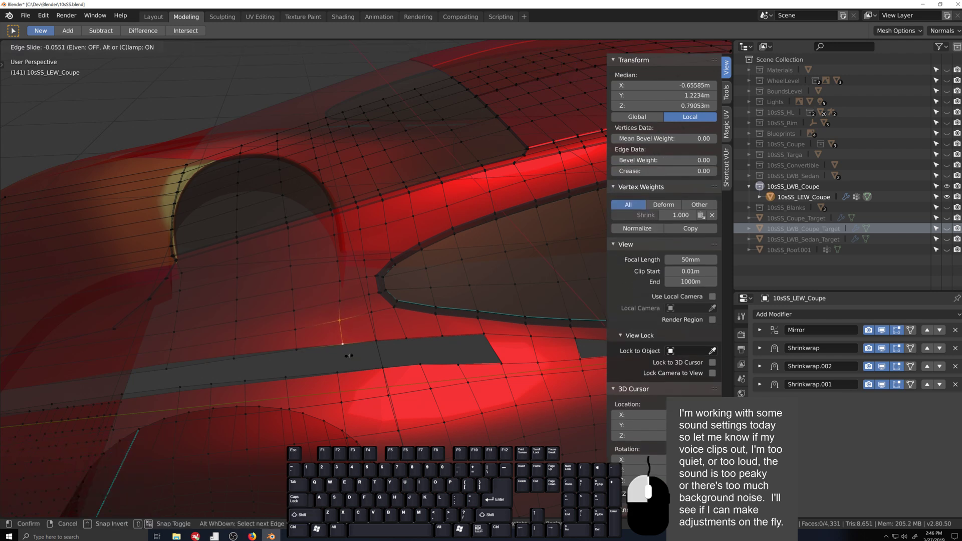
pyautogui.click(341, 335)
pyautogui.click(342, 344)
pyautogui.press('g')
pyautogui.press('g')
pyautogui.click(299, 384)
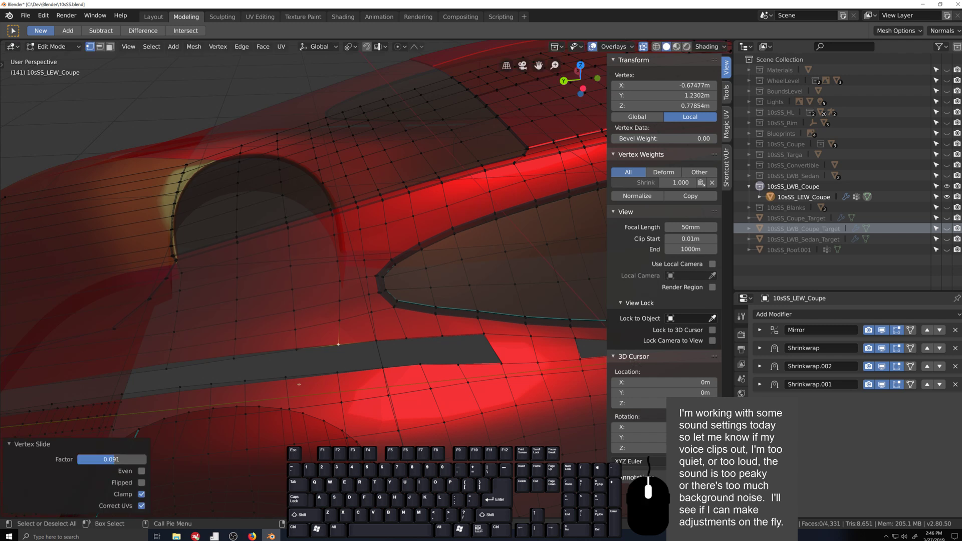
# - Edge-slide the next upper vertex column rearward by a factor of 0.034, and vertex-slide its border vertex by 0.086
pyautogui.moveTo(289, 306); pyautogui.dragTo(303, 355)
pyautogui.press('g')
pyautogui.press('g')
pyautogui.click(306, 357)
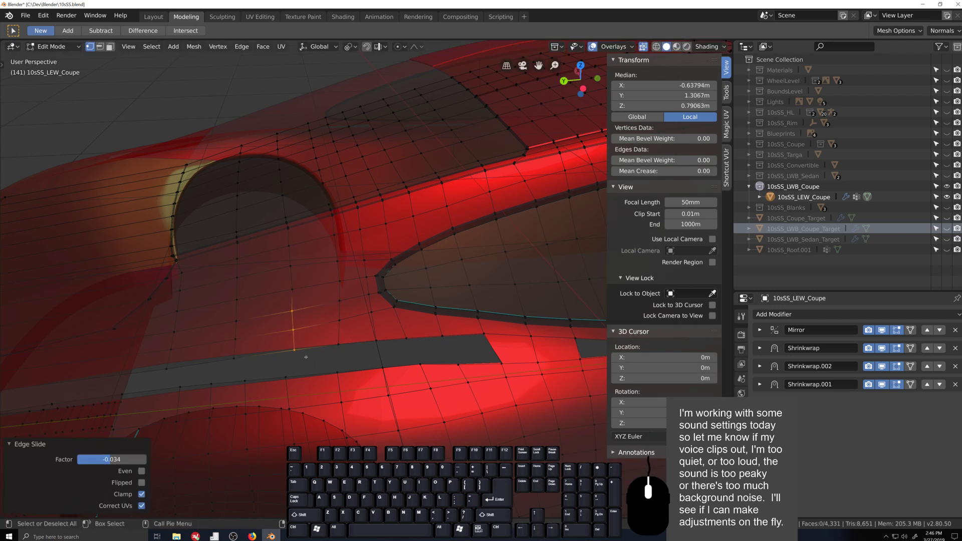
pyautogui.click(292, 330)
pyautogui.press('g')
pyautogui.press('g')
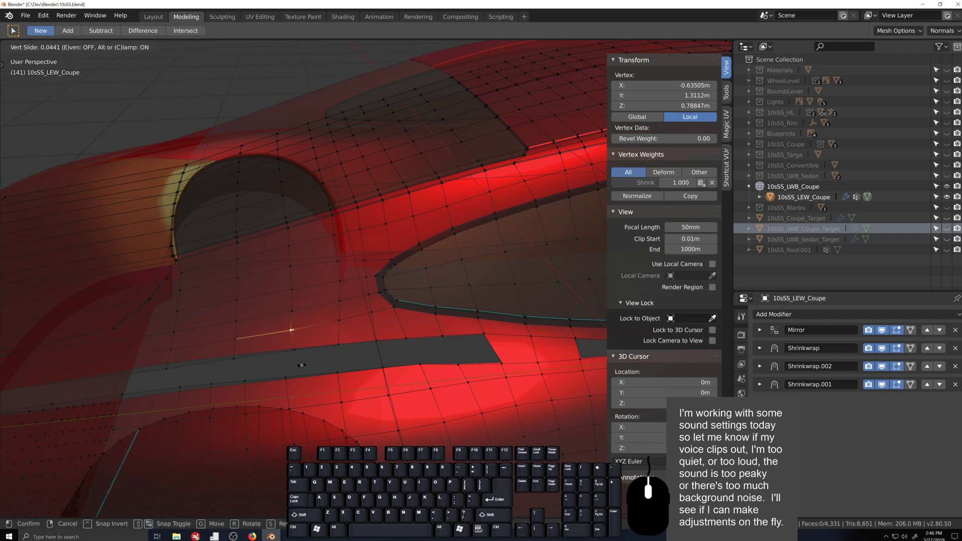
pyautogui.click(303, 364)
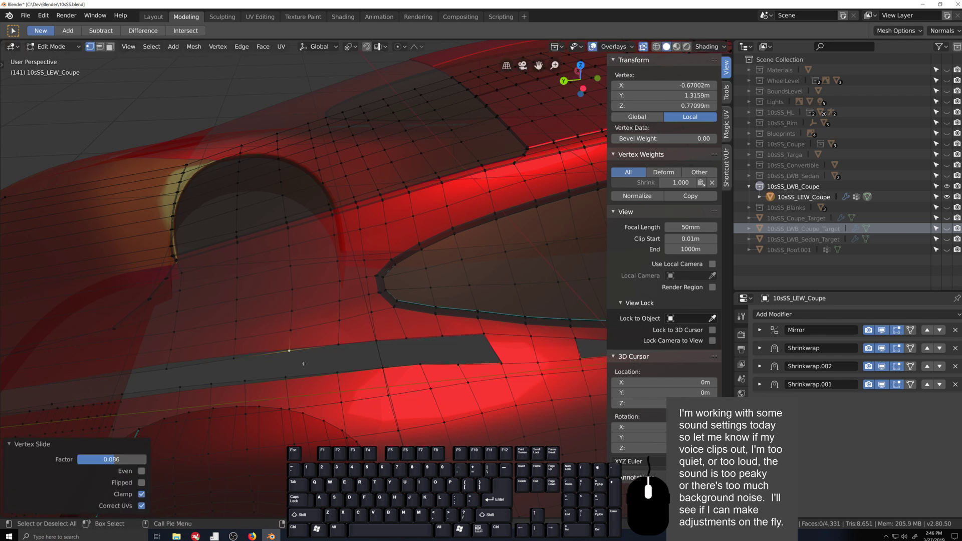
# - Fill five consecutive quads in the shoulder gap, continuing rearward from the bridged section
pyautogui.hotkey('ctrl', 'z')
pyautogui.hotkey('ctrl', 'z')
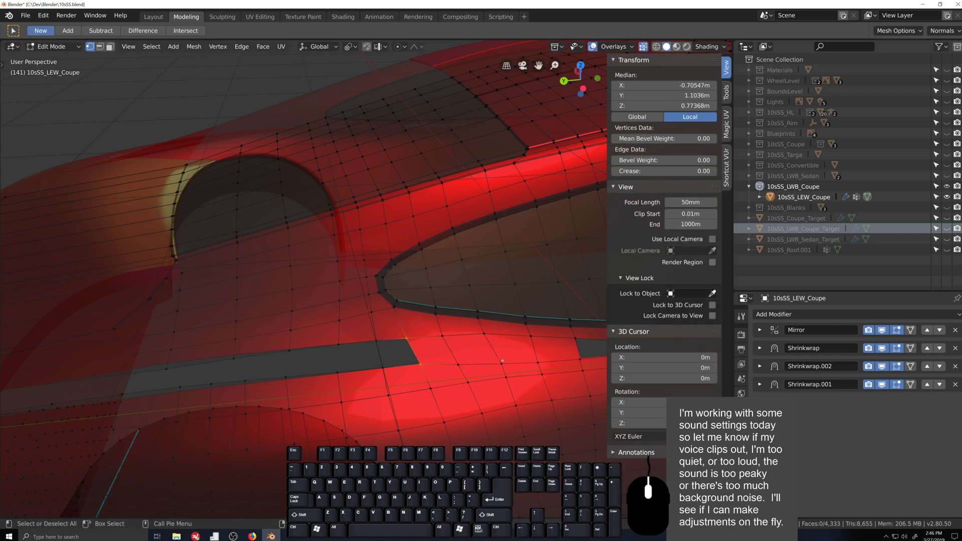
pyautogui.press('f')
pyautogui.press('f')
pyautogui.press('f')
pyautogui.hotkey('shift', '`')
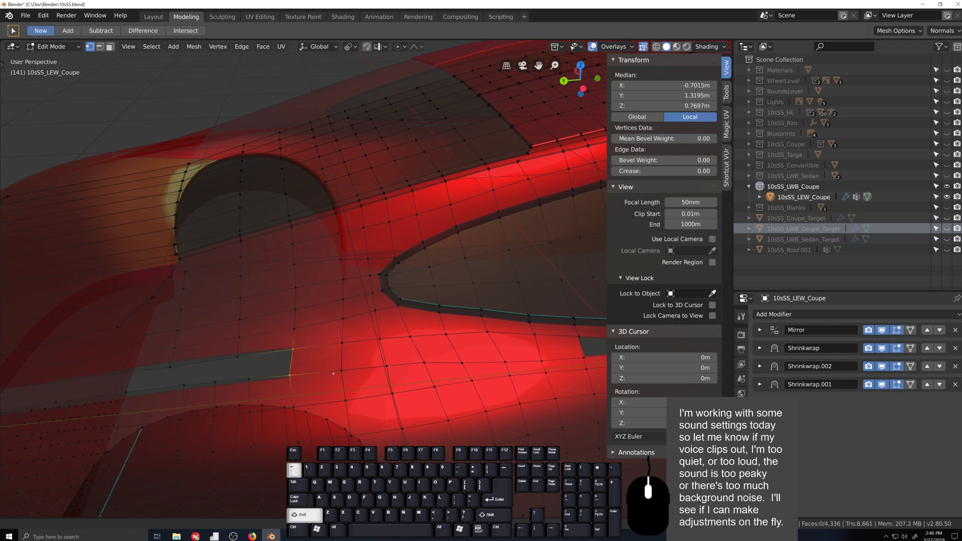
# - Edge-slide the next vertex column above the remaining gap forward by a factor of 0.038
pyautogui.keyDown('shift'); pyautogui.moveTo(442, 359); pyautogui.dragTo(449, 359, button='middle'); pyautogui.keyUp('shift')
pyautogui.scroll(-4, 420, 357)
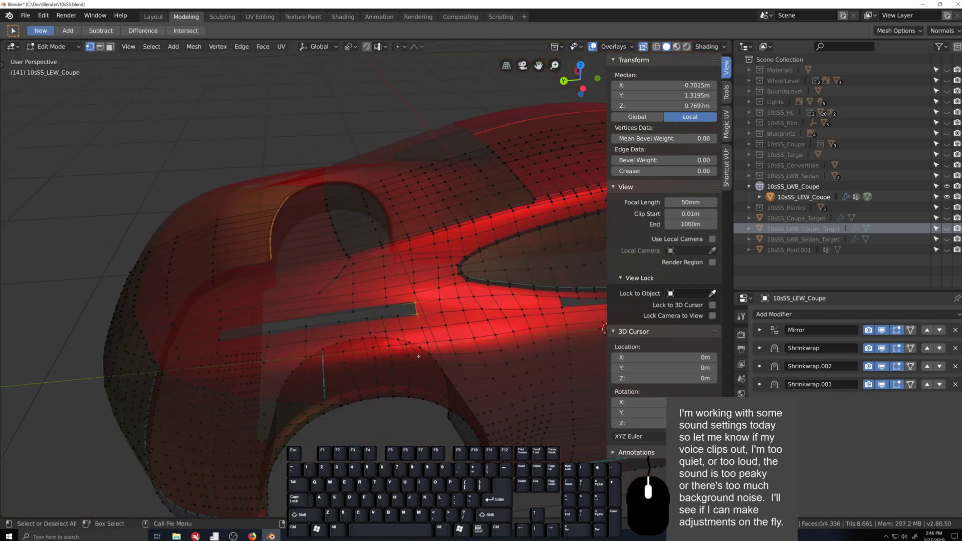
pyautogui.scroll(5, 420, 357)
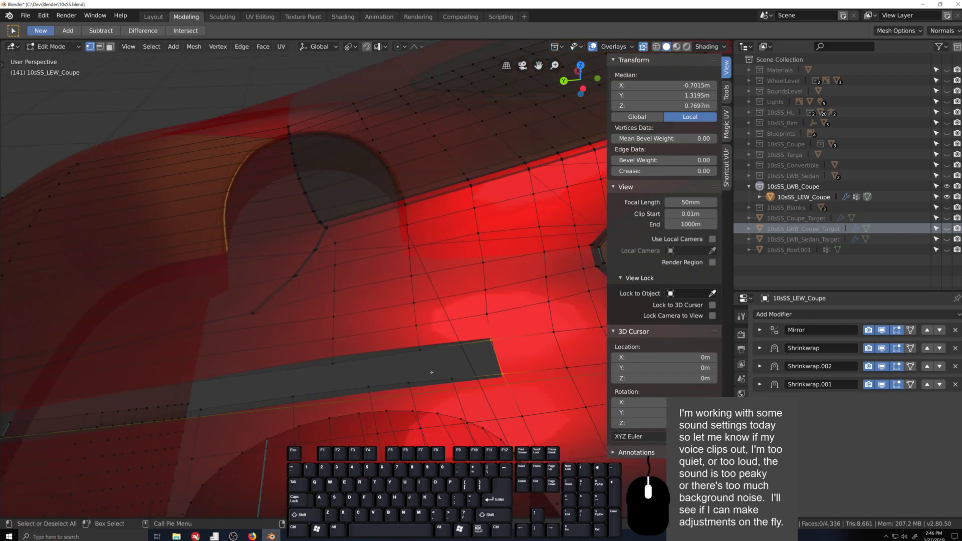
pyautogui.click(420, 347)
pyautogui.keyDown('ctrl'); pyautogui.click(413, 300); pyautogui.keyUp('ctrl')
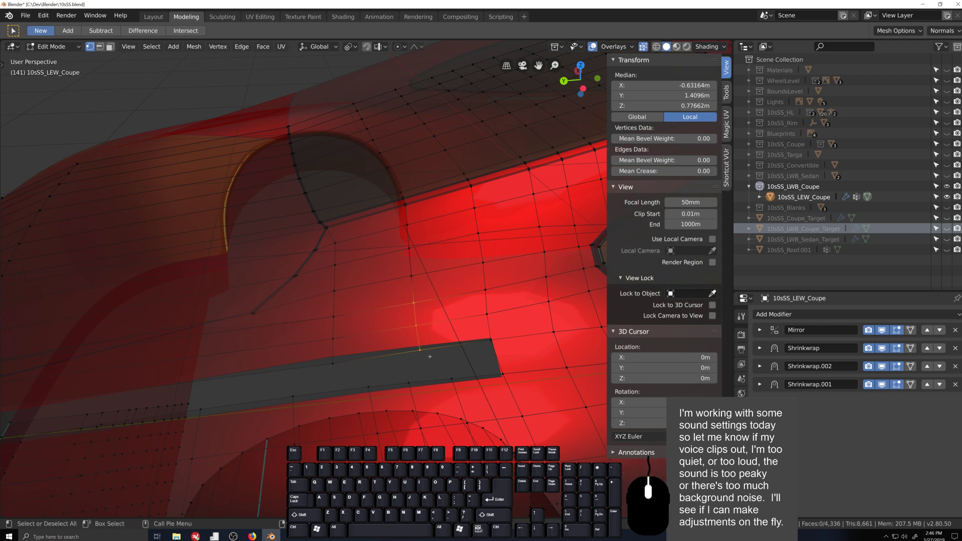
pyautogui.press('g')
pyautogui.press('g')
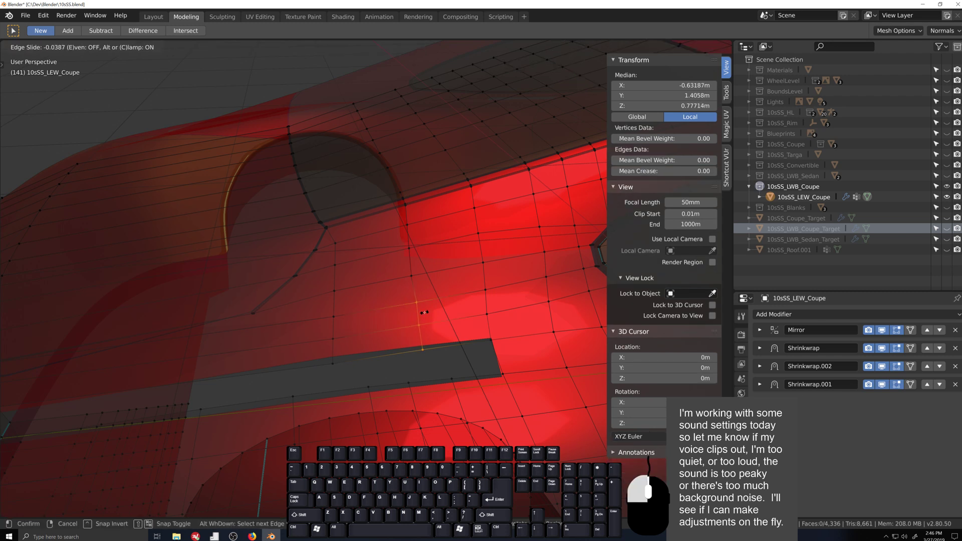
# - Refine the lower vertices of that upper column, vertex-sliding the one on the gap border forward by a factor of 0.062
pyautogui.keyDown('shift'); pyautogui.click(420, 331); pyautogui.keyUp('shift')
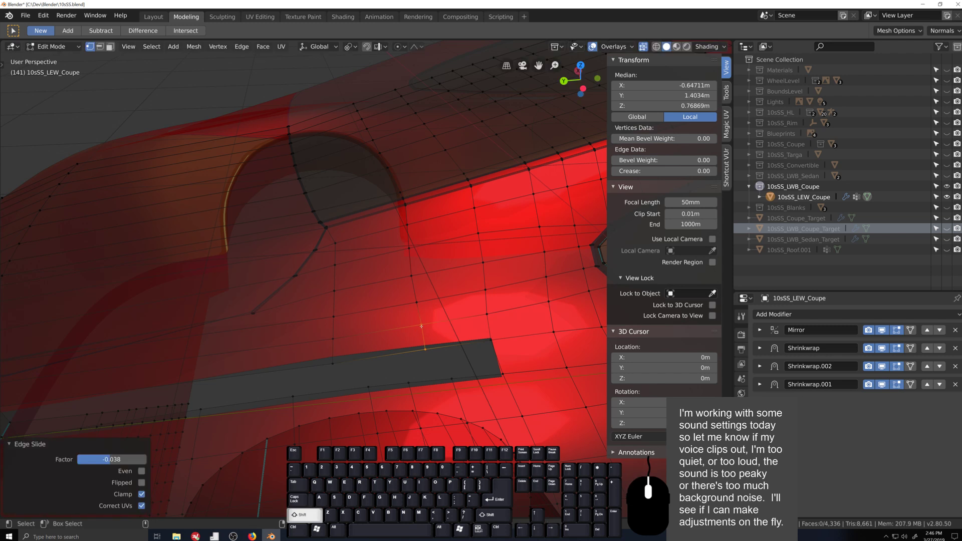
pyautogui.press('g')
pyautogui.press('g')
pyautogui.rightClick(424, 331)
pyautogui.click(423, 325)
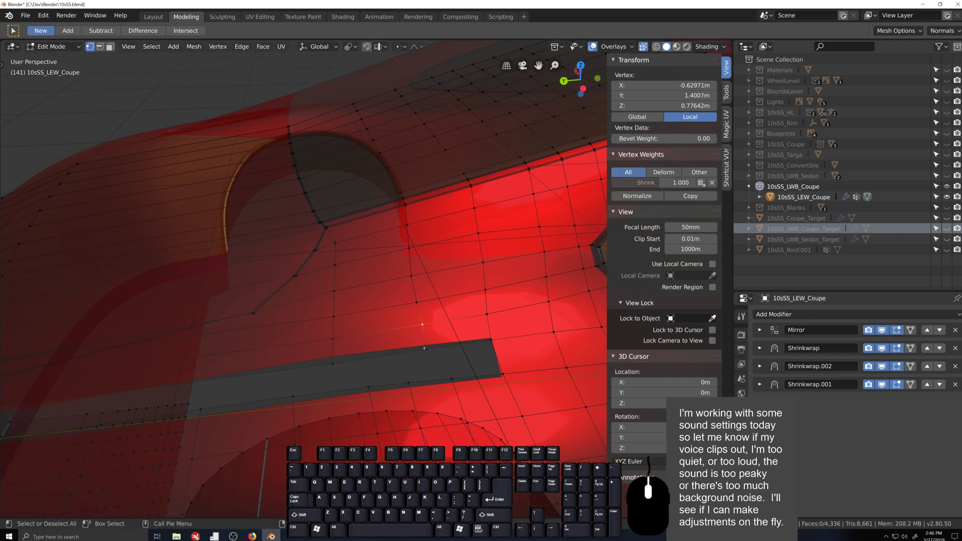
pyautogui.press('g')
pyautogui.press('g')
pyautogui.click(428, 348)
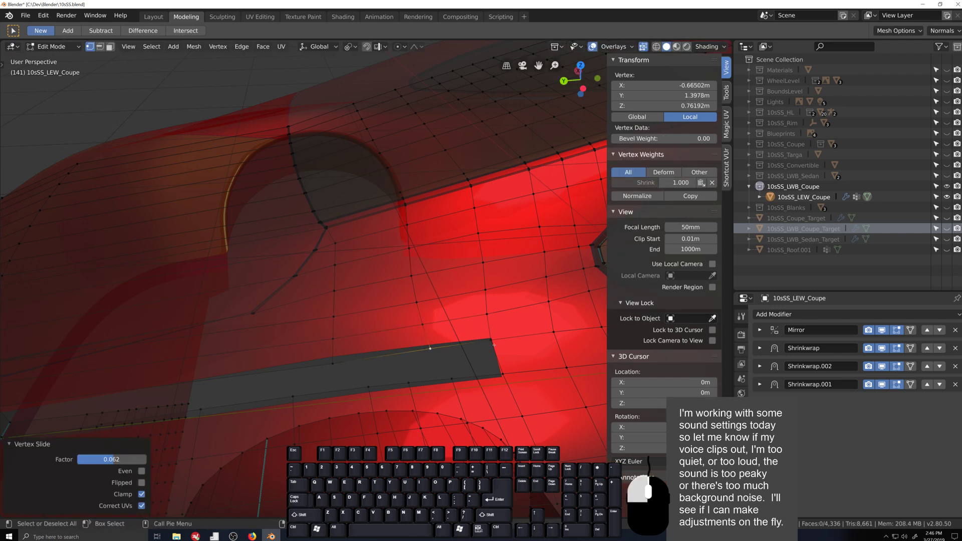
# - Fill one more quad at the front end of the remaining shoulder gap
pyautogui.keyDown('shift'); pyautogui.click(430, 350); pyautogui.keyUp('shift')
pyautogui.scroll(-2, 481, 380)
pyautogui.moveTo(481, 379); pyautogui.dragTo(360, 319, button='middle')
pyautogui.scroll(3, 353, 352)
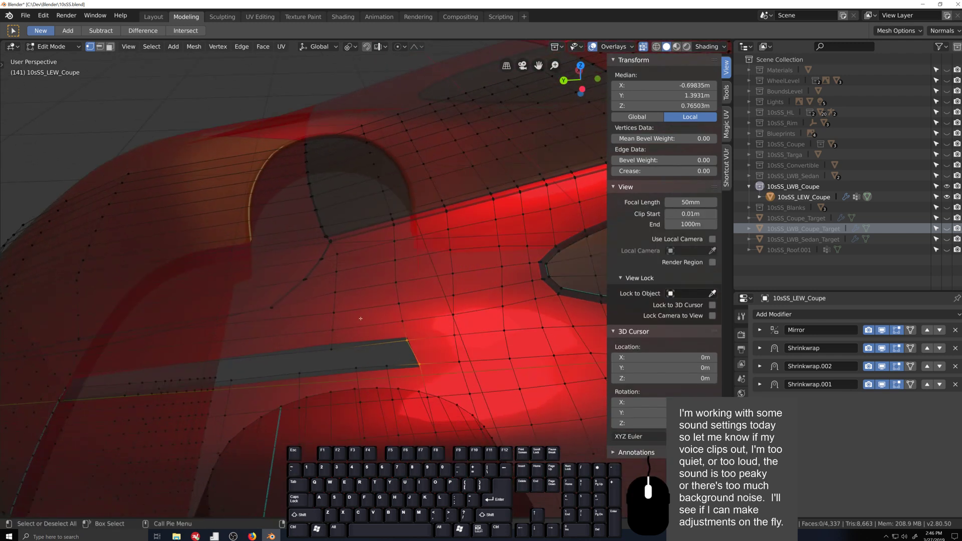
# - Reopen the front end of the shoulder gap by deleting only its end edge and adjoining face, keeping the vertices
pyautogui.moveTo(326, 317); pyautogui.dragTo(347, 355)
pyautogui.keyDown('alt'); pyautogui.click(396, 258); pyautogui.keyUp('alt')
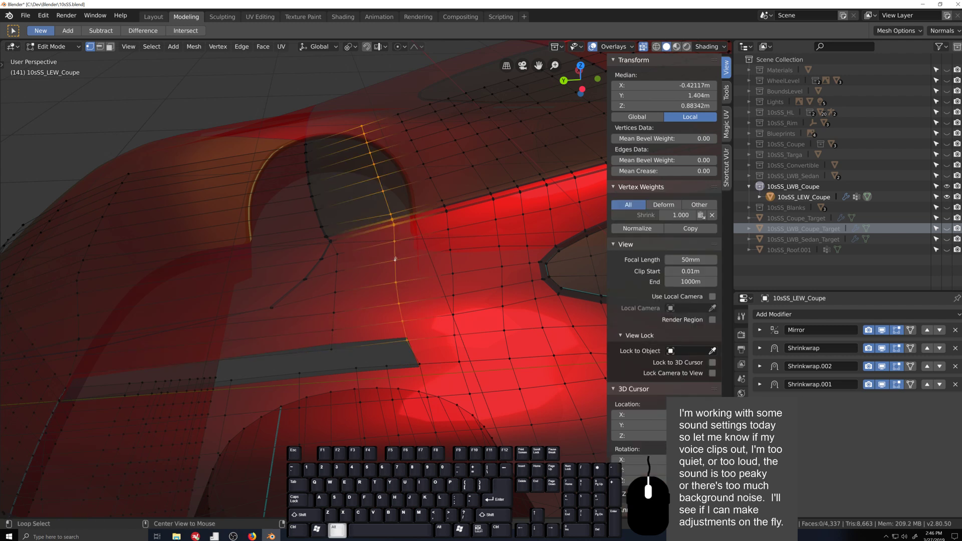
pyautogui.press('2')
pyautogui.click(407, 351)
pyautogui.press('x')
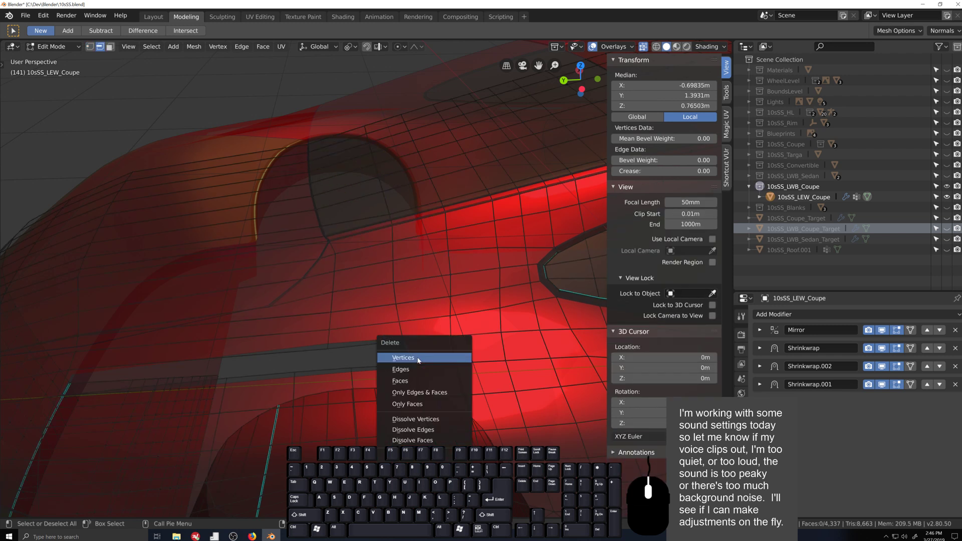
pyautogui.click(418, 358)
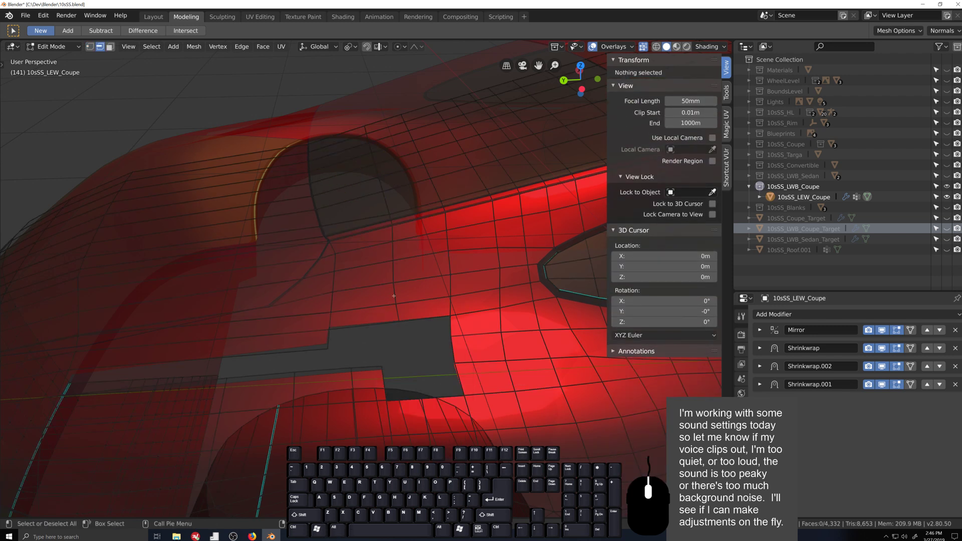
pyautogui.hotkey('ctrl', 'z')
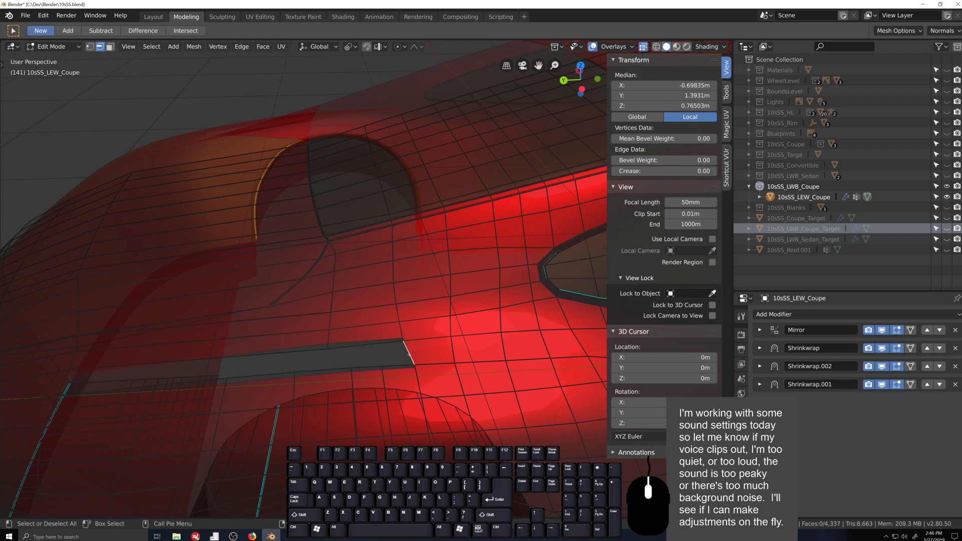
pyautogui.press('x')
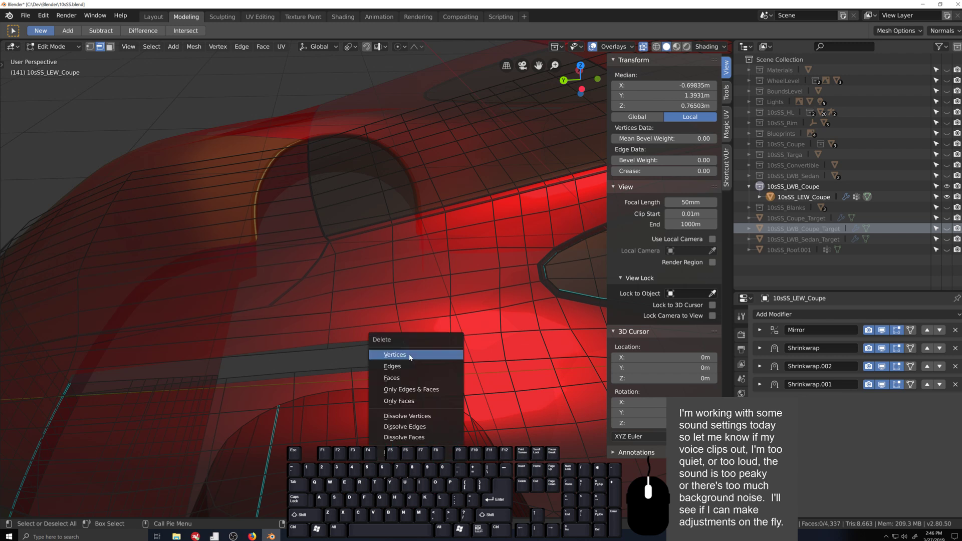
pyautogui.click(415, 391)
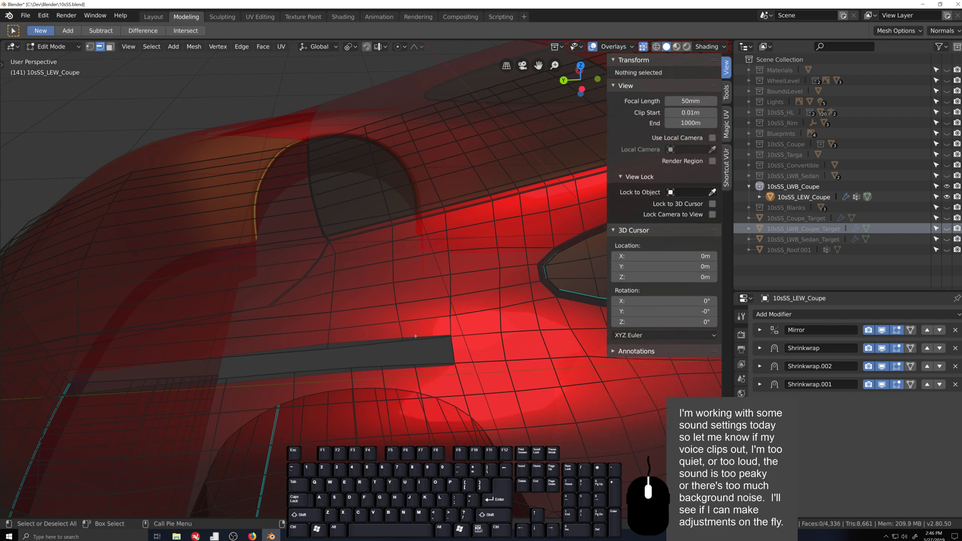
# - Bevel the edge column above the gap's front end with a width of 0.0199 m and one segment
pyautogui.keyDown('alt'); pyautogui.click(393, 272); pyautogui.keyUp('alt')
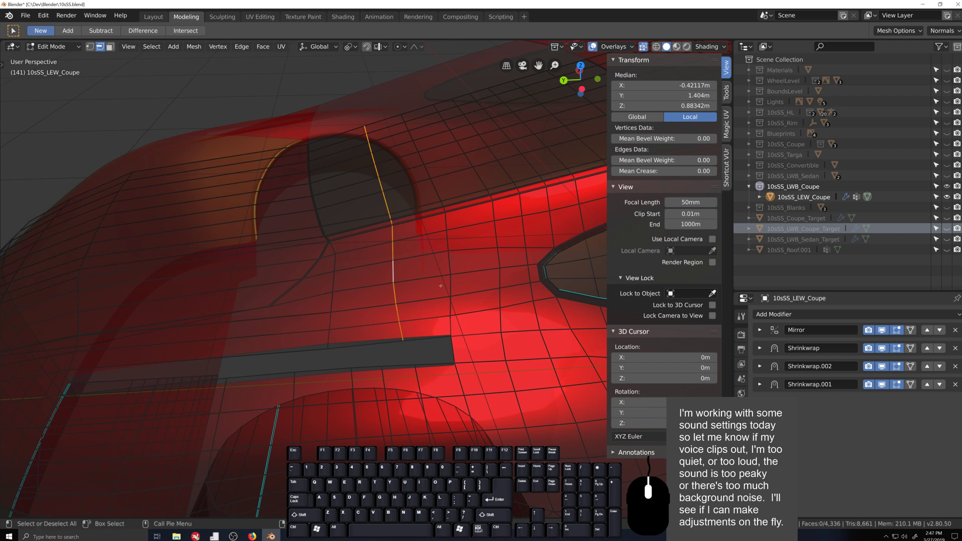
pyautogui.press('1')
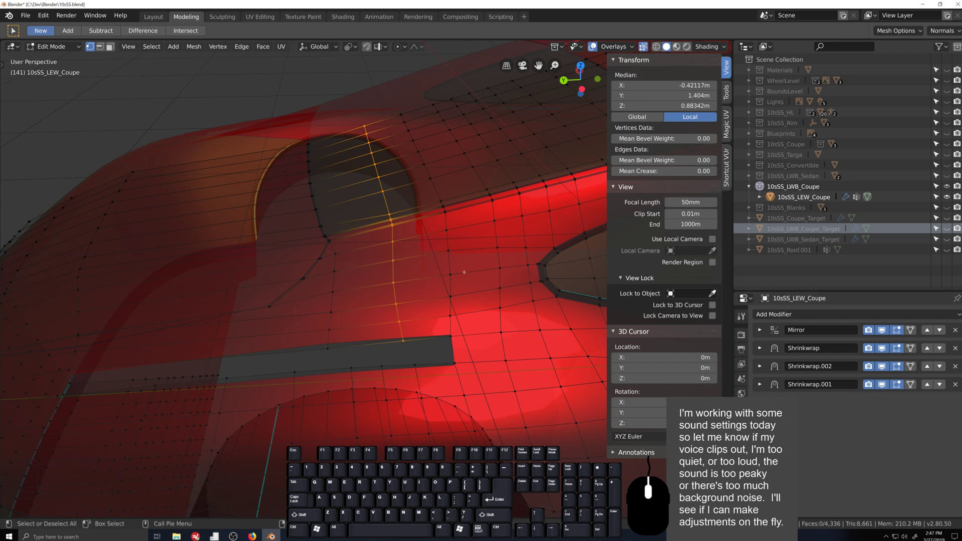
pyautogui.hotkey('ctrl', 'b')
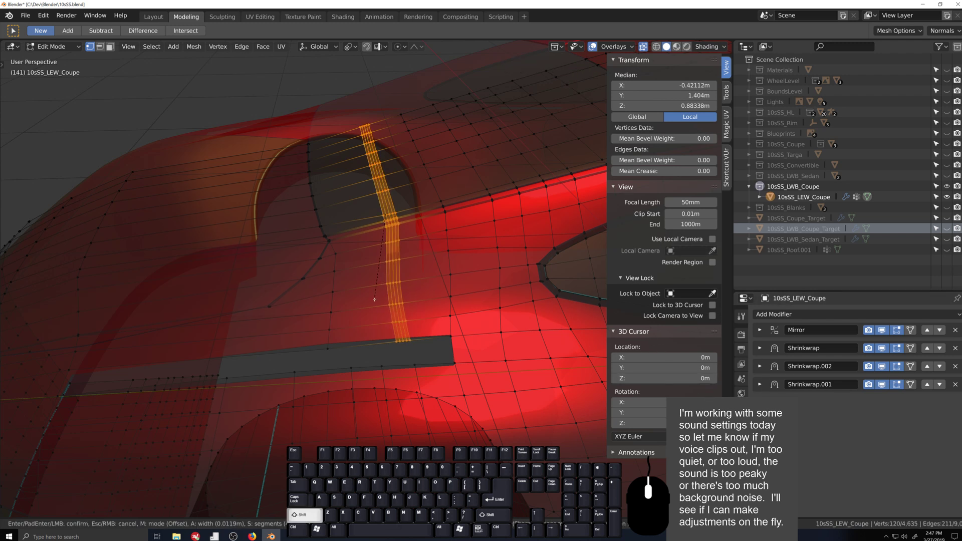
pyautogui.keyDown('shift'); pyautogui.click(374, 316); pyautogui.keyUp('shift')
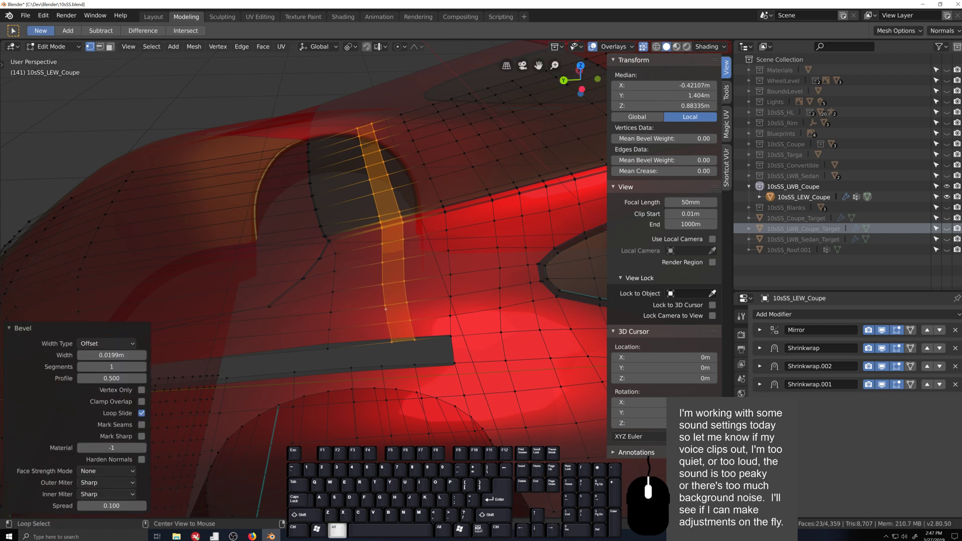
# - Edge-slide the rear column of the bevel rearward, and its front column slightly rearward with a factor of -0.101
pyautogui.keyDown('alt'); pyautogui.click(387, 316); pyautogui.keyUp('alt')
pyautogui.press('g')
pyautogui.press('g')
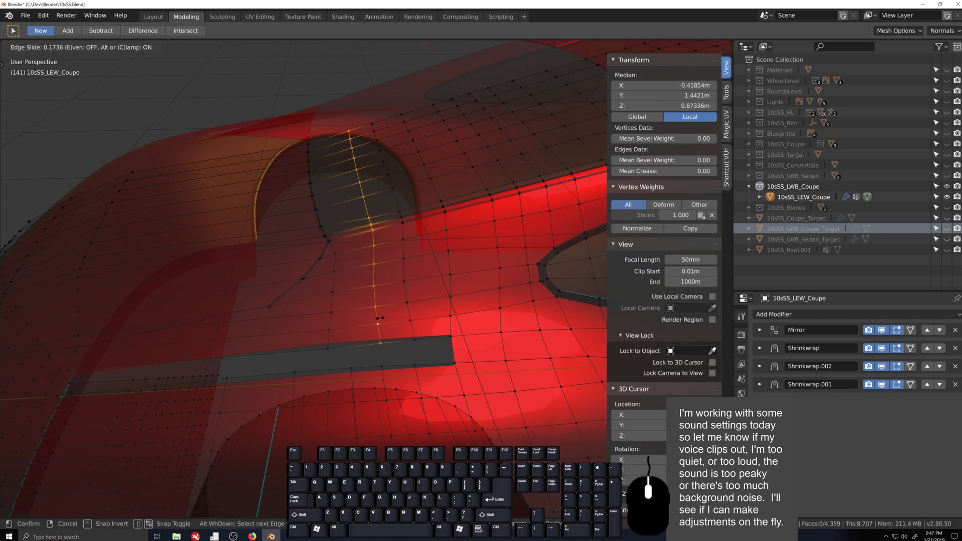
pyautogui.click(406, 309)
pyautogui.keyDown('alt'); pyautogui.click(408, 310); pyautogui.keyUp('alt')
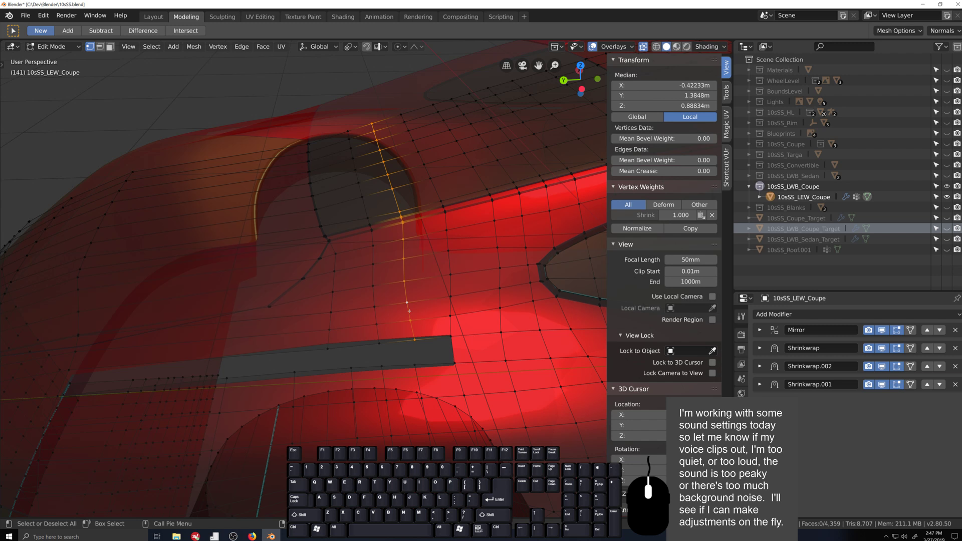
pyautogui.press('g')
pyautogui.press('g')
pyautogui.click(405, 312)
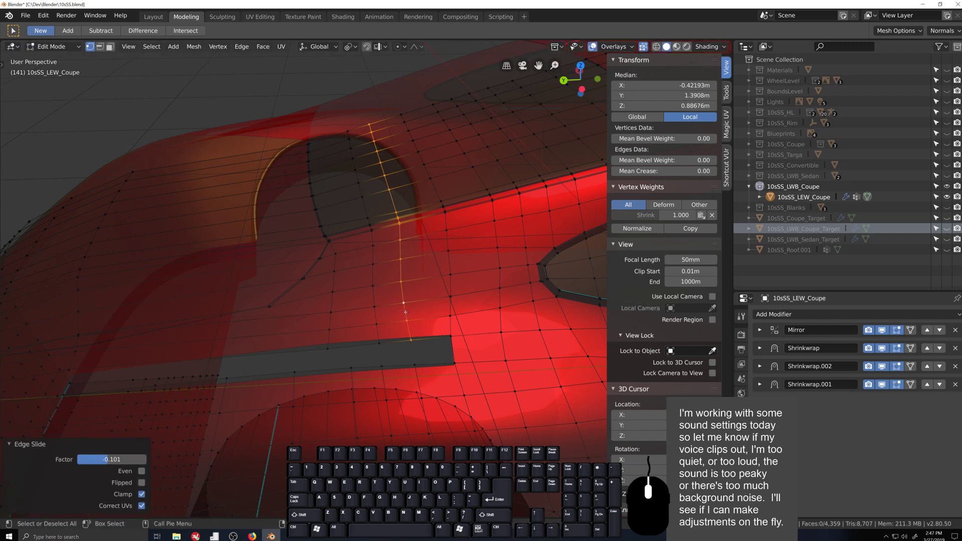
# - Fill two consecutive quads in the shoulder gap, starting from its front end
pyautogui.click(453, 356)
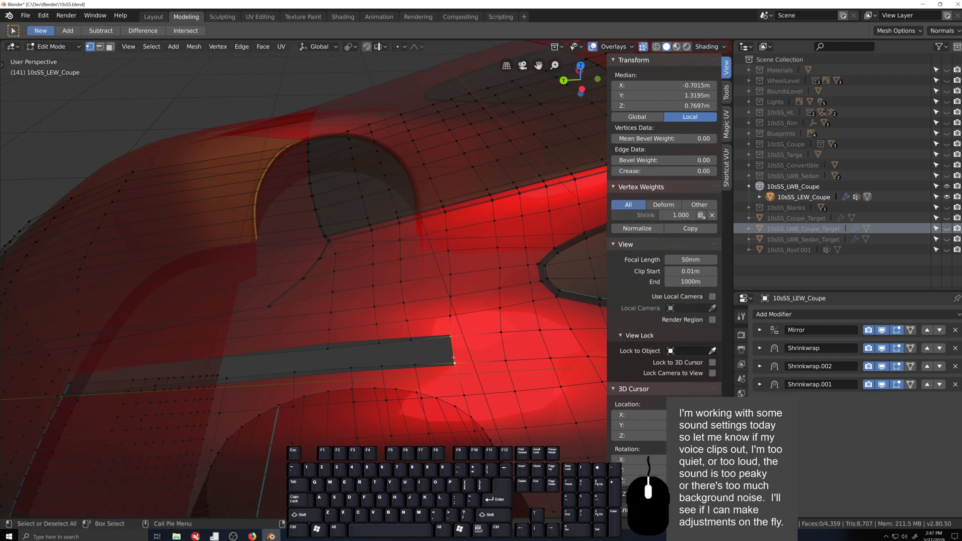
pyautogui.press('f')
pyautogui.press('f')
# - Edge-slide the lower vertices of the next column above the remaining gap forward, then vertex-slide its gap-border vertex forward
pyautogui.moveTo(320, 307); pyautogui.dragTo(340, 355)
pyautogui.press('g')
pyautogui.press('g')
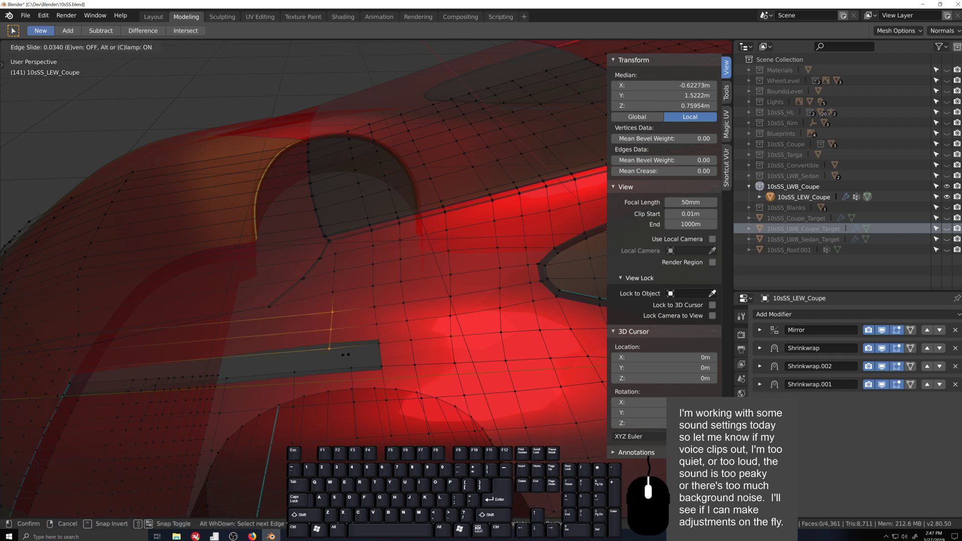
pyautogui.click(348, 354)
pyautogui.keyDown('shift'); pyautogui.click(333, 312); pyautogui.keyUp('shift')
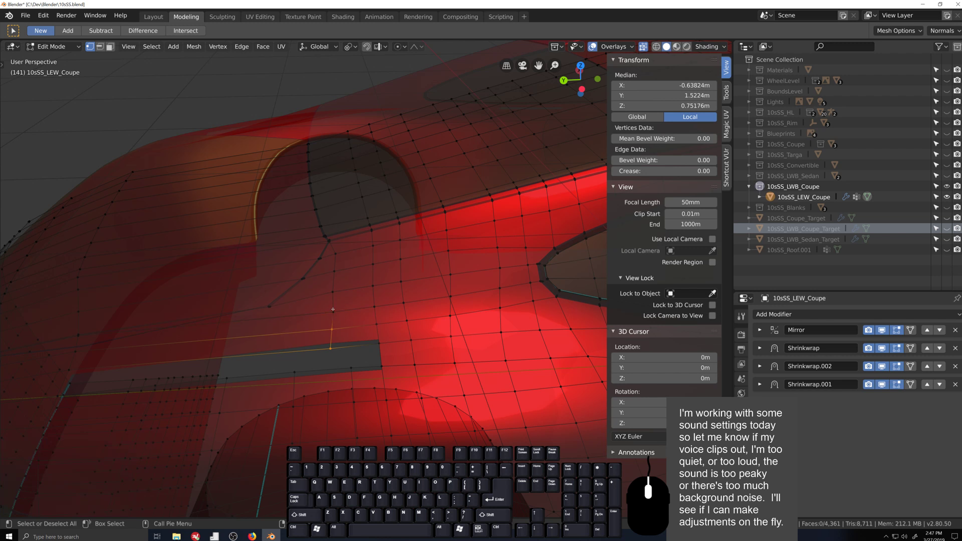
pyautogui.press('g')
pyautogui.press('g')
pyautogui.click(354, 346)
pyautogui.click(334, 347)
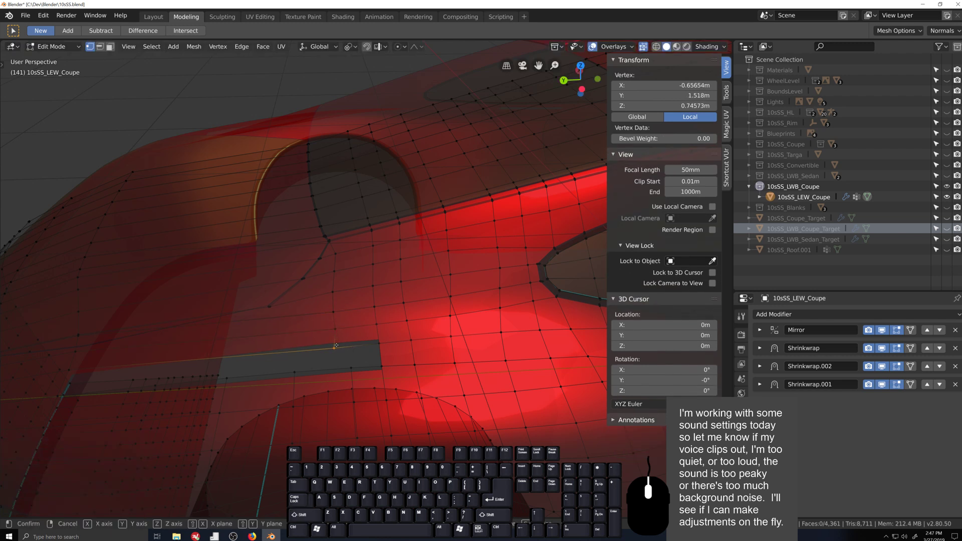
pyautogui.press('g')
pyautogui.press('g')
pyautogui.click(336, 347)
# - Slide the matching vertex on the gap's lower border rearward and edge-slide the short column beneath it to align
pyautogui.click(348, 368)
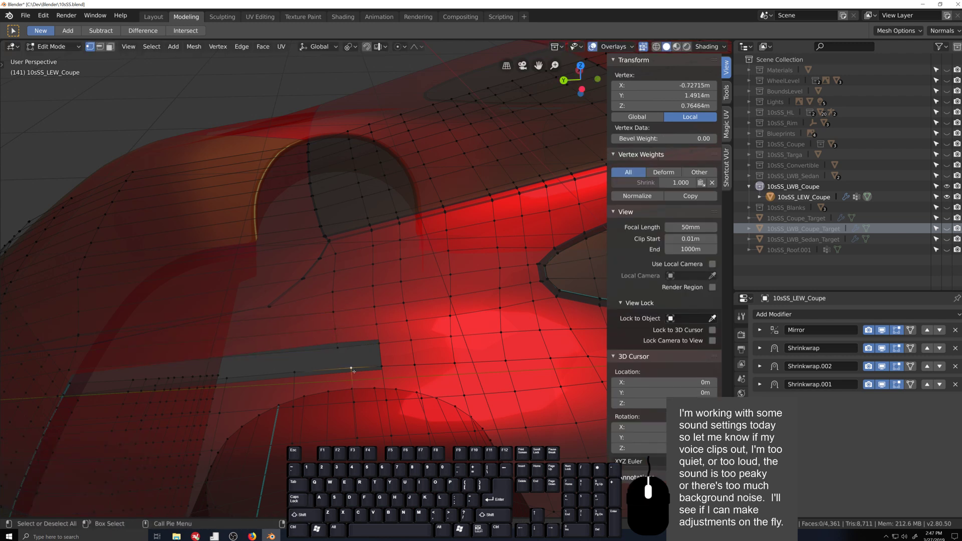
pyautogui.press('g')
pyautogui.press('g')
pyautogui.click(357, 392)
pyautogui.keyDown('shift'); pyautogui.click(351, 399); pyautogui.keyUp('shift')
pyautogui.press('g')
pyautogui.press('g')
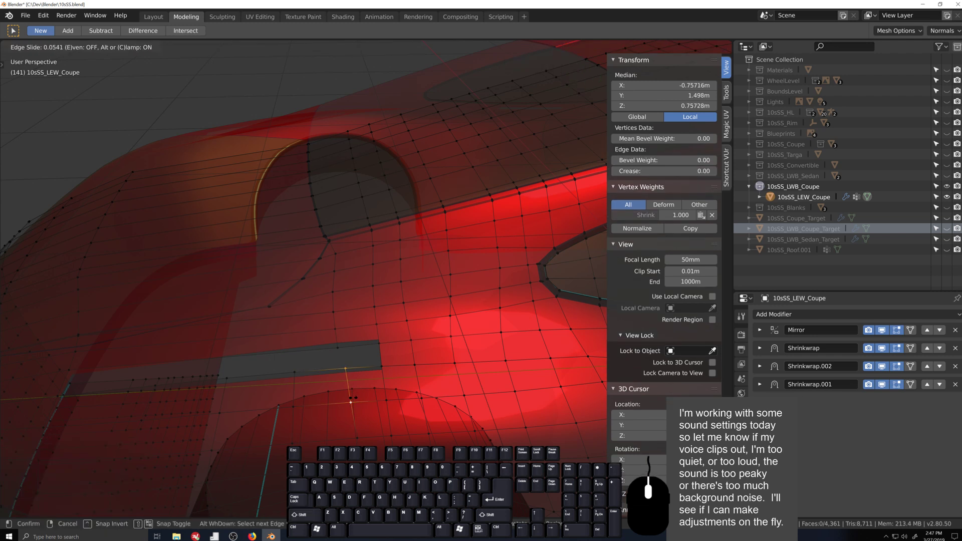
pyautogui.click(349, 401)
pyautogui.click(342, 368)
pyautogui.press('g')
pyautogui.press('g')
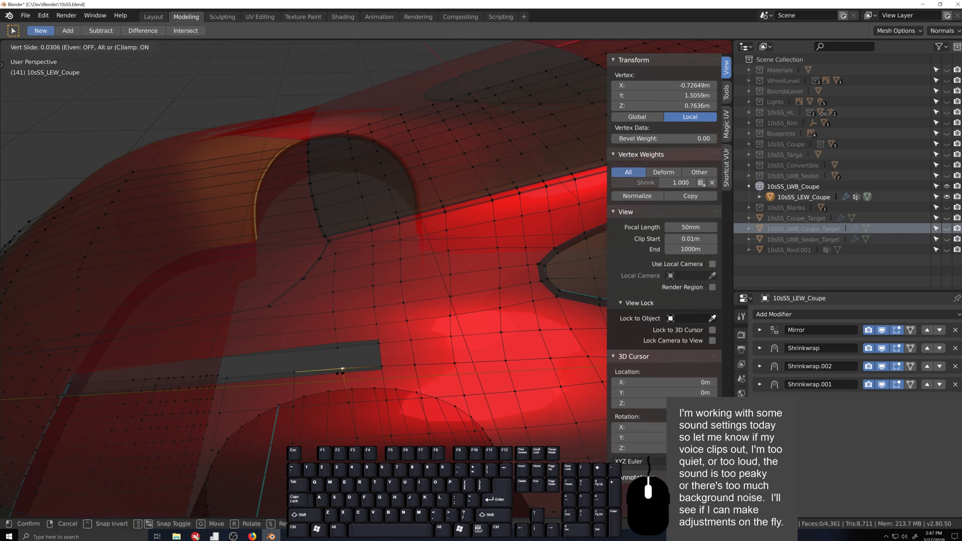
pyautogui.click(377, 368)
# - Fill another single quad between the upper and lower borders at the front of the remaining shoulder gap
pyautogui.click(381, 367)
pyautogui.keyDown('shift'); pyautogui.click(379, 343); pyautogui.keyUp('shift')
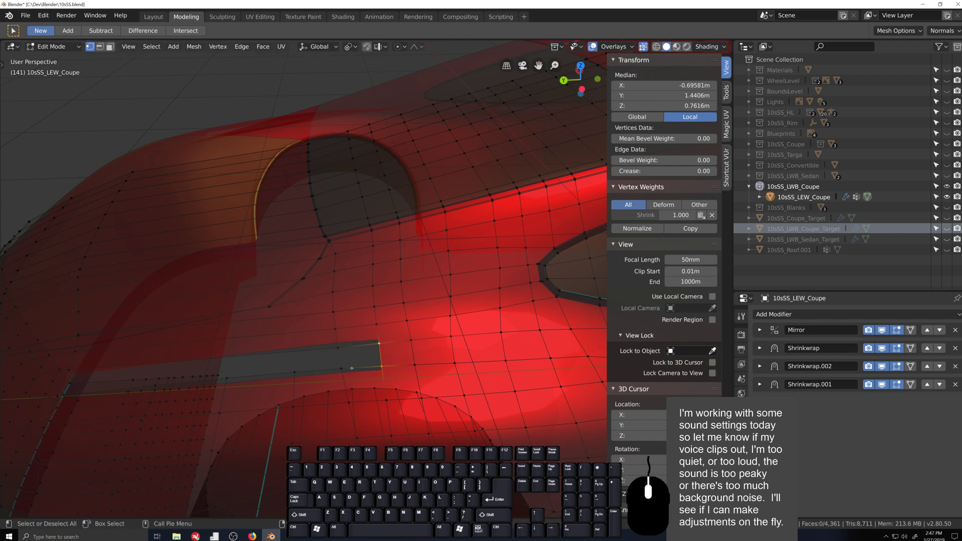
pyautogui.press('f')
# - Dissolve the long lengthwise edge running beside the lower bend of the body seam, above the remaining gap
pyautogui.moveTo(381, 379); pyautogui.dragTo(415, 263, button='middle')
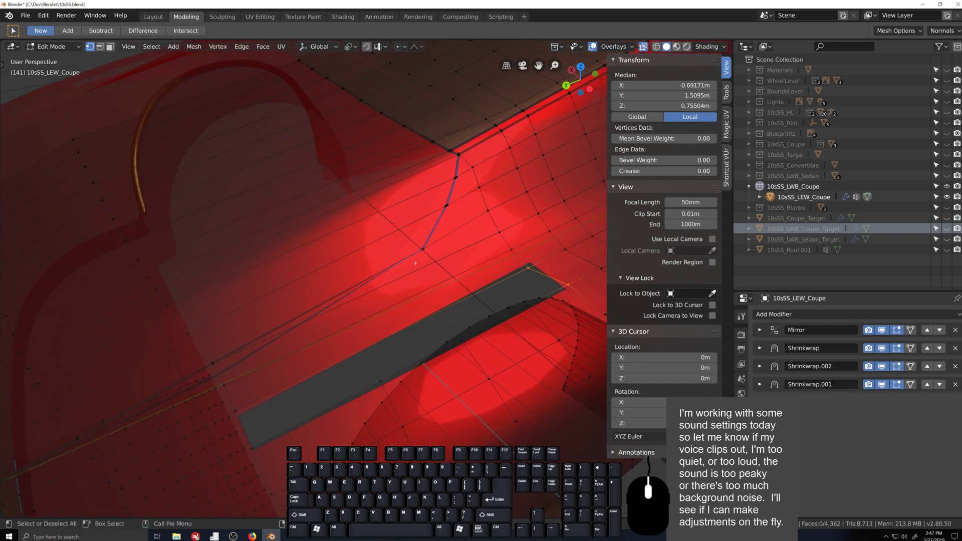
pyautogui.click(416, 265)
pyautogui.press('2')
pyautogui.click(416, 270)
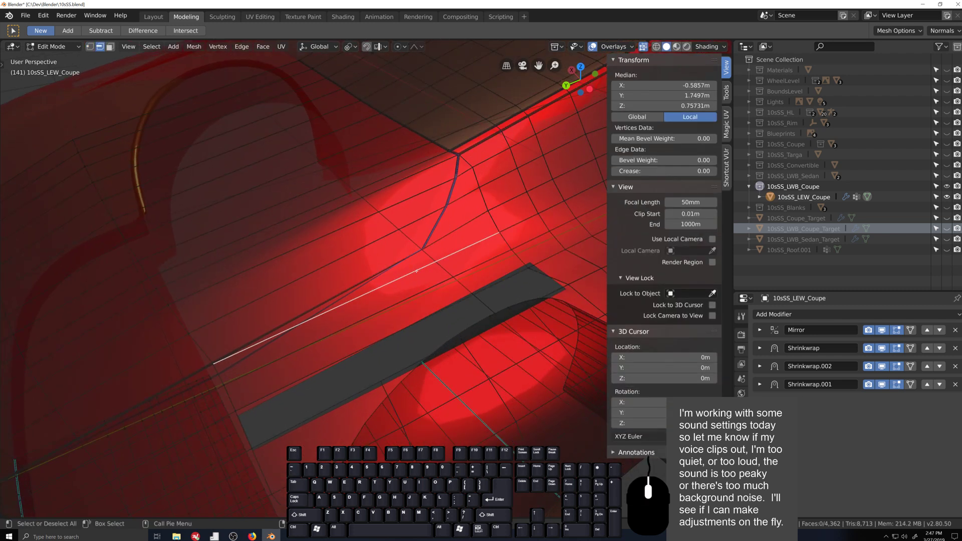
pyautogui.moveTo(420, 271); pyautogui.dragTo(459, 267, button='middle')
pyautogui.scroll(2, 457, 279)
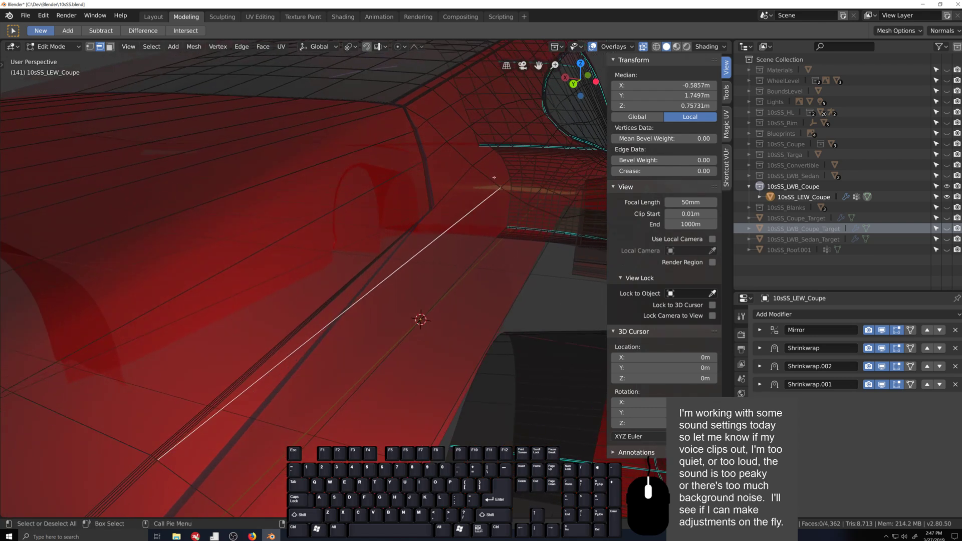
pyautogui.click(621, 46)
pyautogui.scroll(-3, 385, 332)
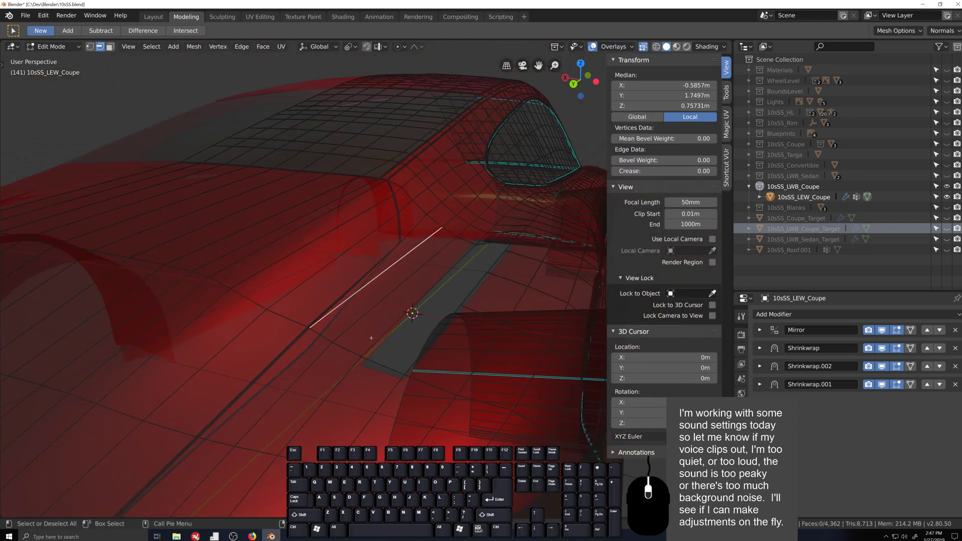
pyautogui.press('Tab')
pyautogui.press('Tab')
pyautogui.scroll(2, 411, 329)
pyautogui.moveTo(410, 329); pyautogui.dragTo(459, 198, button='middle')
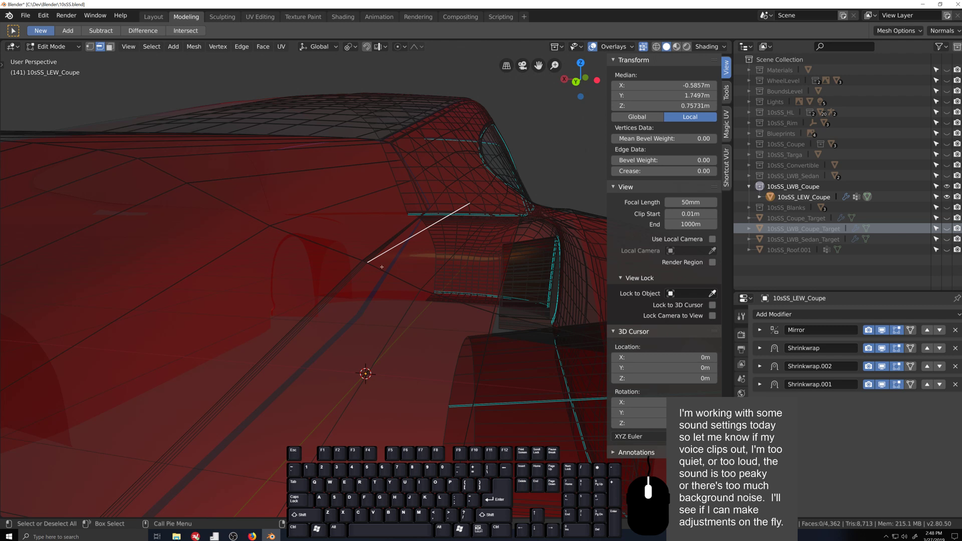
pyautogui.scroll(3, 415, 242)
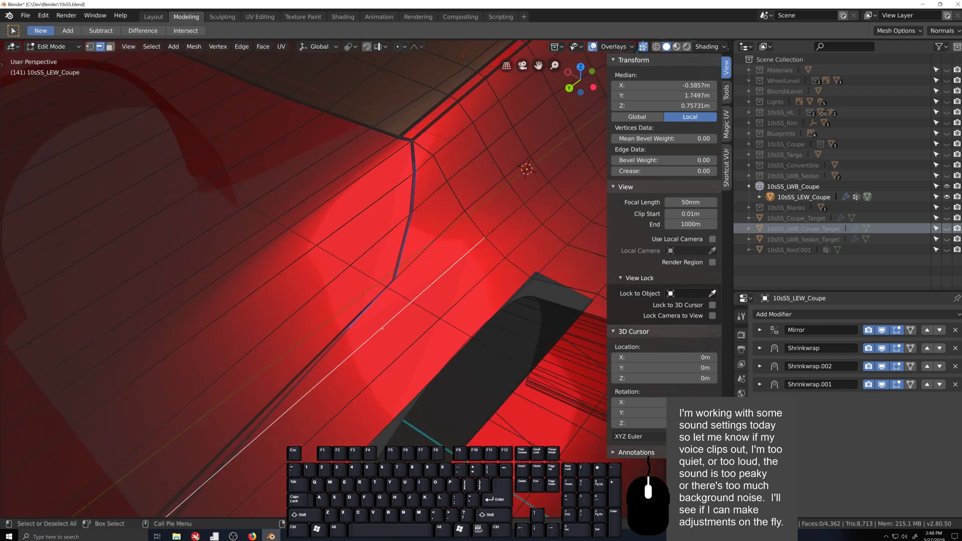
pyautogui.moveTo(416, 242); pyautogui.dragTo(377, 304, button='middle')
pyautogui.press('x')
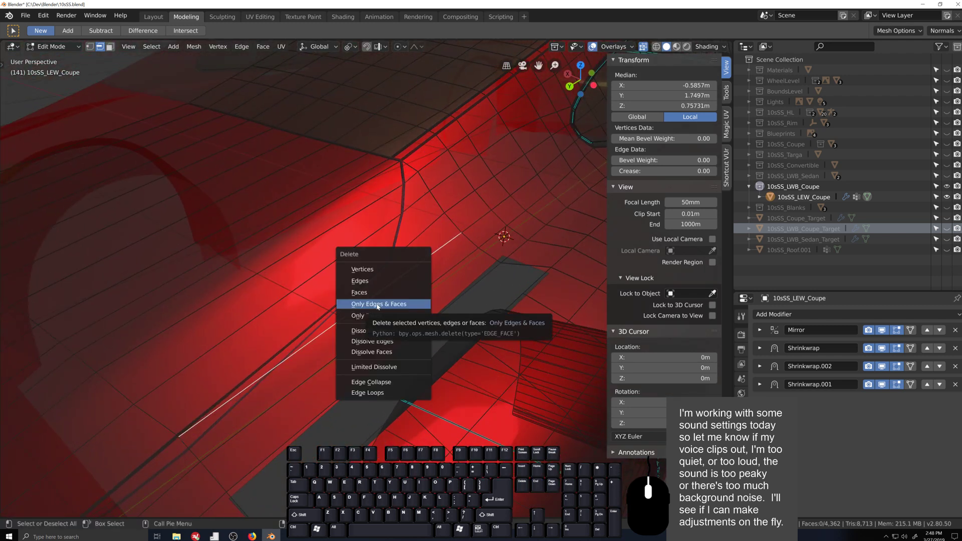
pyautogui.click(372, 342)
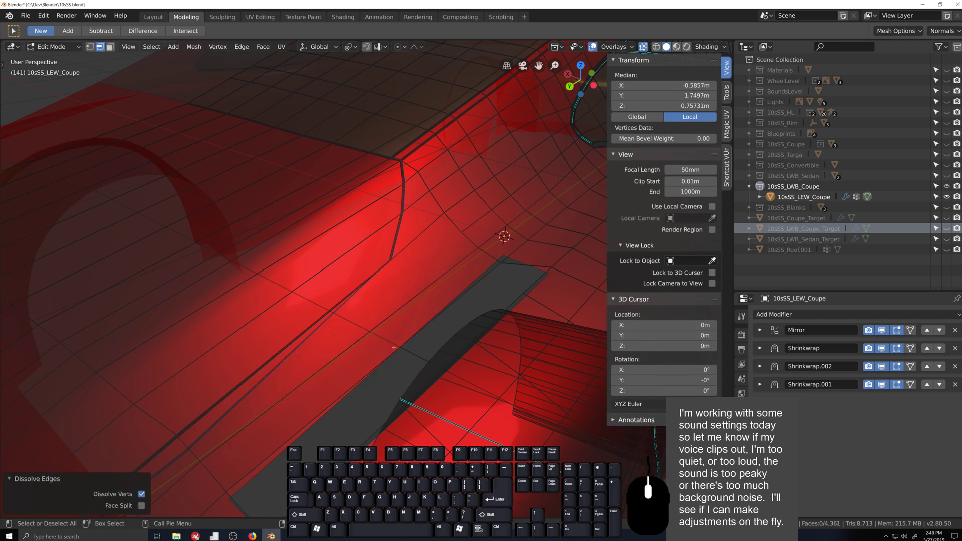
# - Dissolve the next long lengthwise edge, between the body seam and the open gap
pyautogui.moveTo(372, 342)
pyautogui.mouseDown(button='middle')
pyautogui.moveTo(396, 344)
pyautogui.moveTo(375, 321)
pyautogui.moveTo(379, 330)
pyautogui.mouseUp(button='middle')
pyautogui.click(371, 316)
pyautogui.press('x')
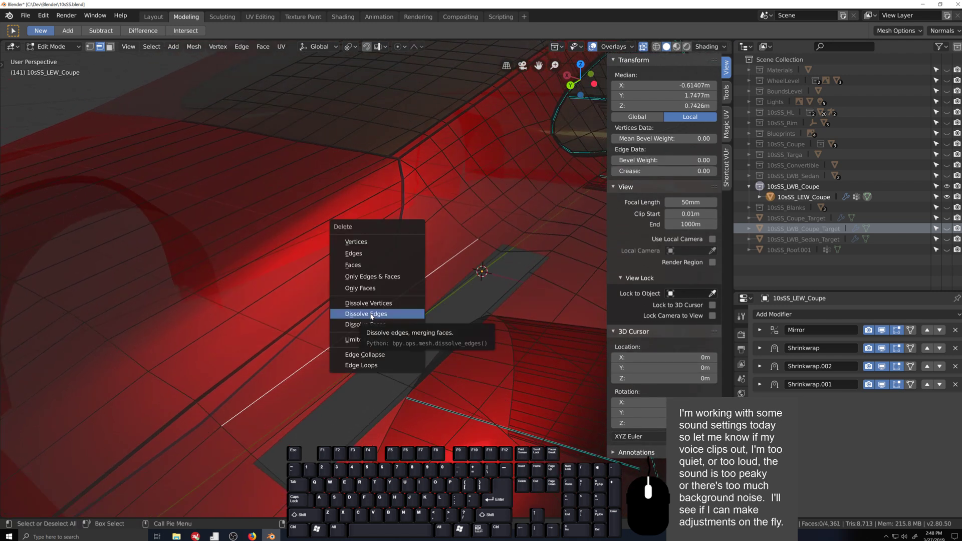
pyautogui.click(371, 314)
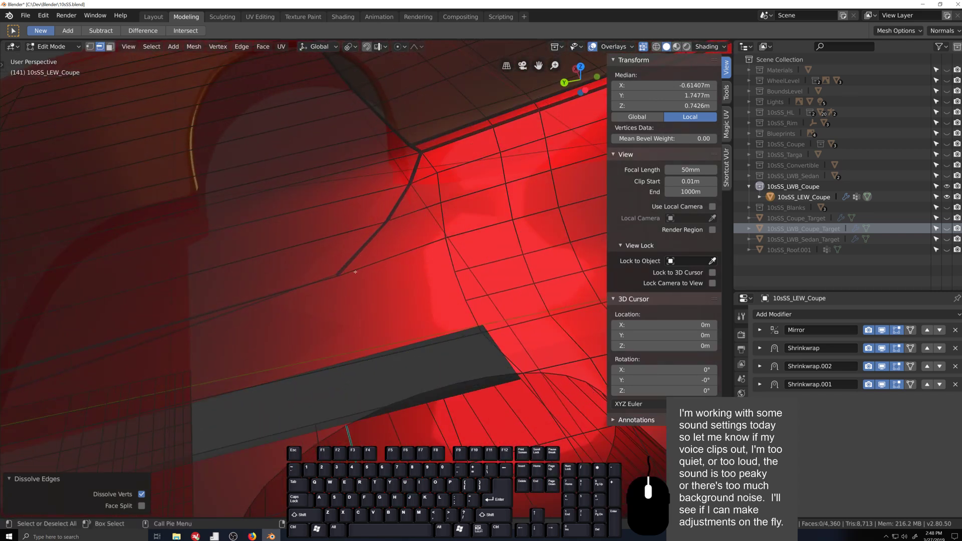
# - Examine the lower bend of the body seam, the nearby column vertices and the remaining shoulder gap from several angles
pyautogui.scroll(-3, 364, 325)
pyautogui.moveTo(364, 324); pyautogui.dragTo(388, 304, button='middle')
pyautogui.press('1')
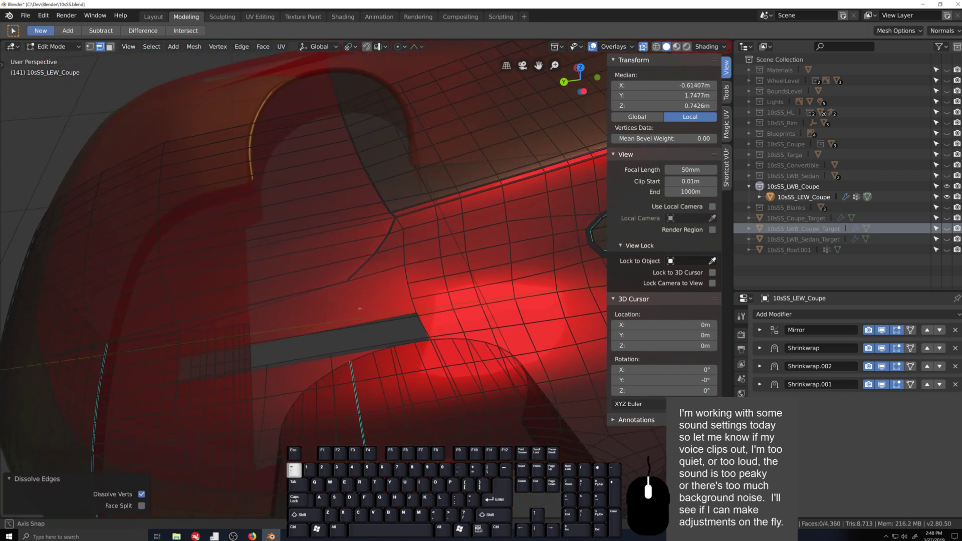
pyautogui.scroll(2, 353, 317)
pyautogui.scroll(5, 362, 254)
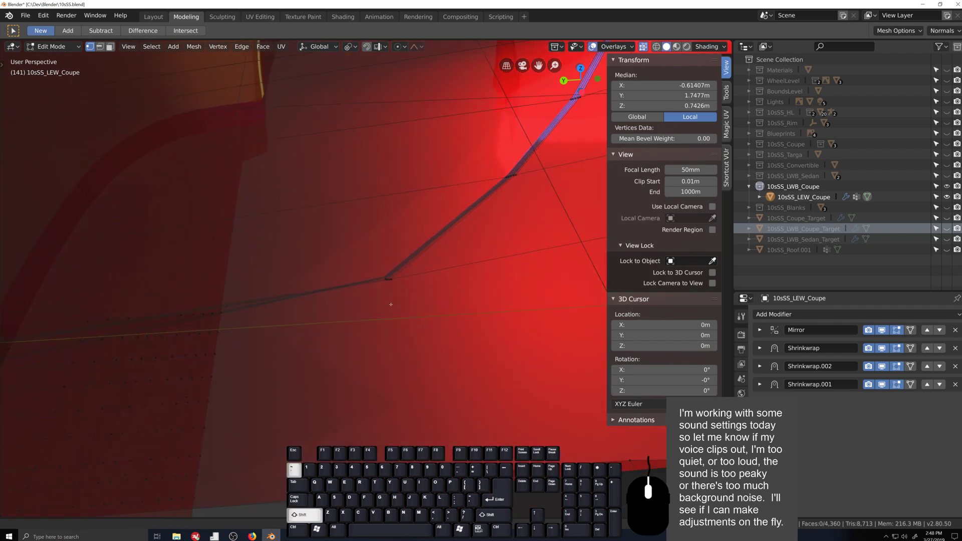
pyautogui.scroll(-3, 364, 284)
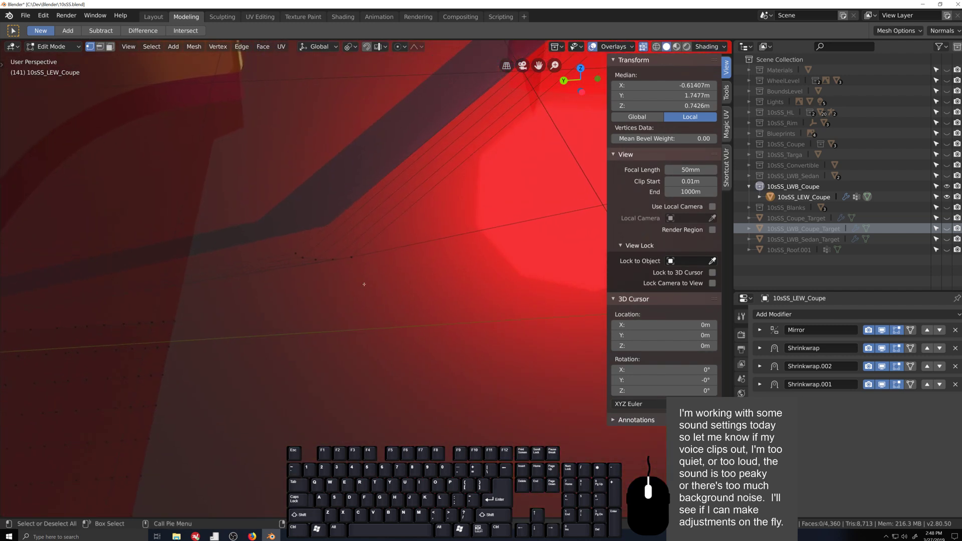
pyautogui.click(353, 258)
pyautogui.scroll(-4, 418, 350)
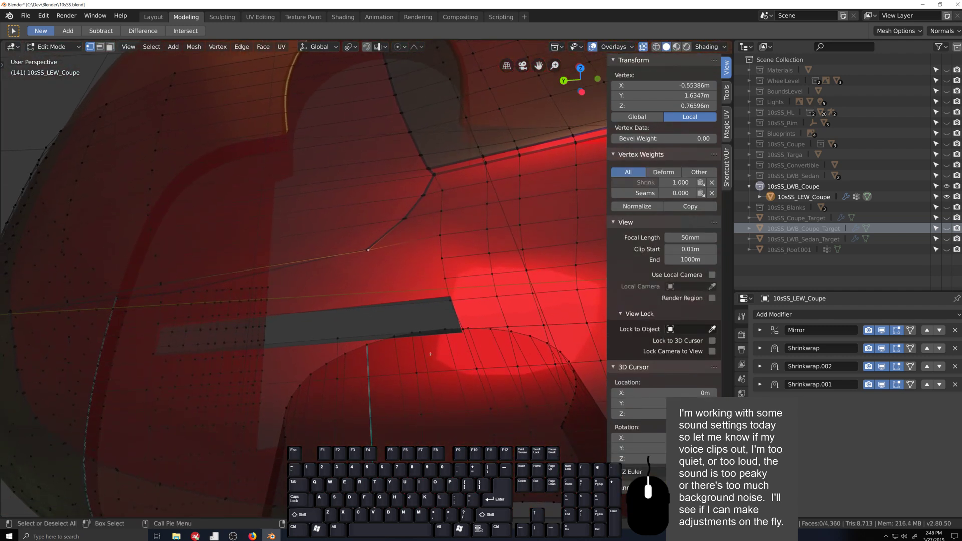
pyautogui.moveTo(419, 350); pyautogui.dragTo(403, 261, button='middle')
pyautogui.scroll(2, 392, 284)
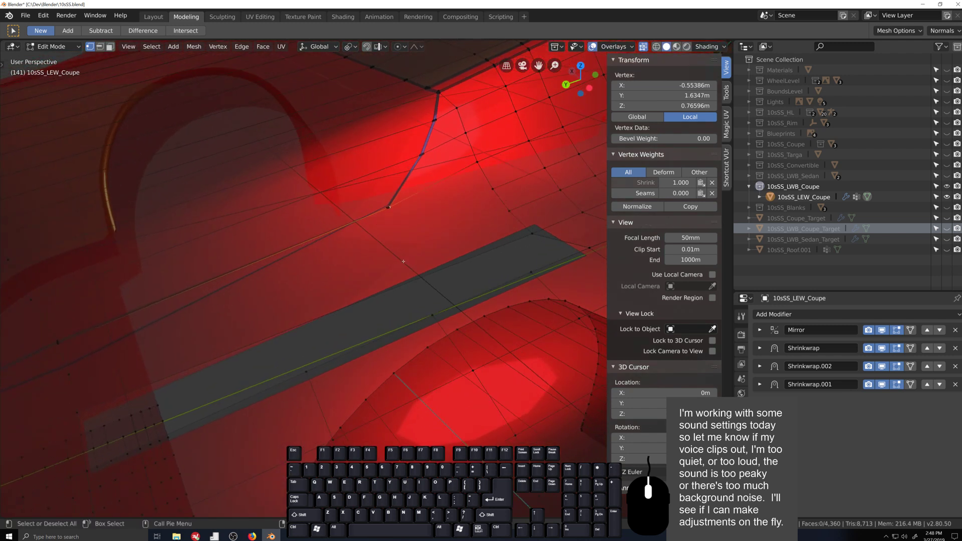
pyautogui.click(491, 189)
pyautogui.scroll(-4, 491, 189)
pyautogui.moveTo(486, 193); pyautogui.dragTo(493, 193, button='middle')
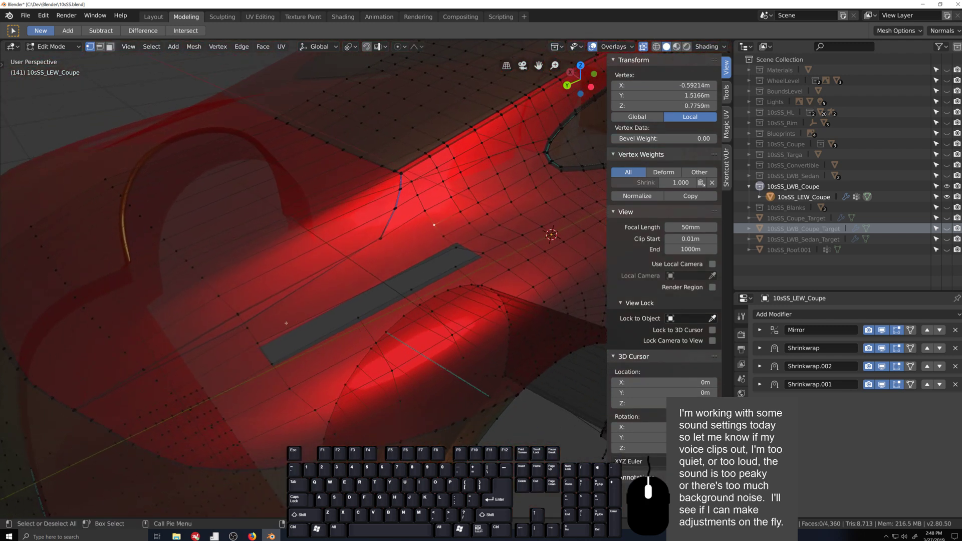
pyautogui.moveTo(336, 304); pyautogui.dragTo(386, 256, button='middle')
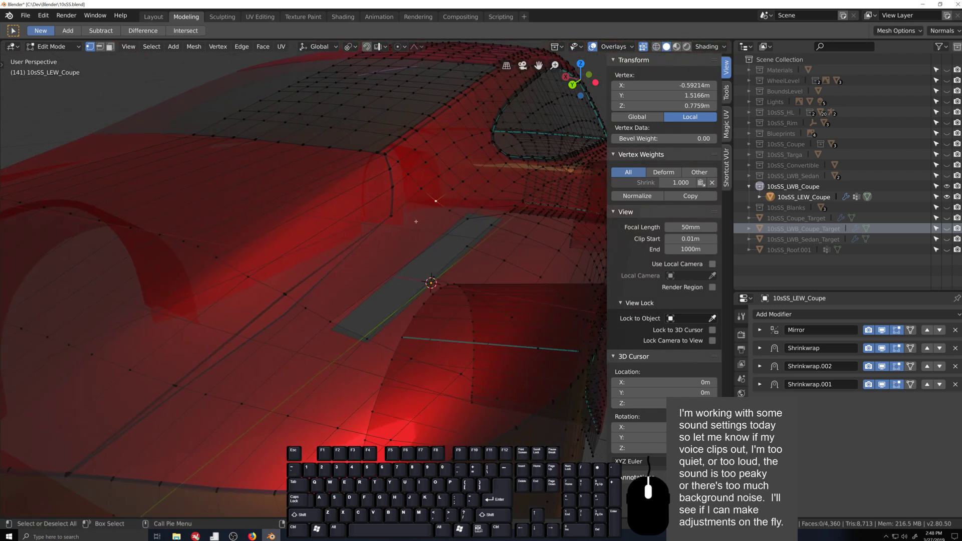
pyautogui.moveTo(458, 219); pyautogui.dragTo(444, 262, button='middle')
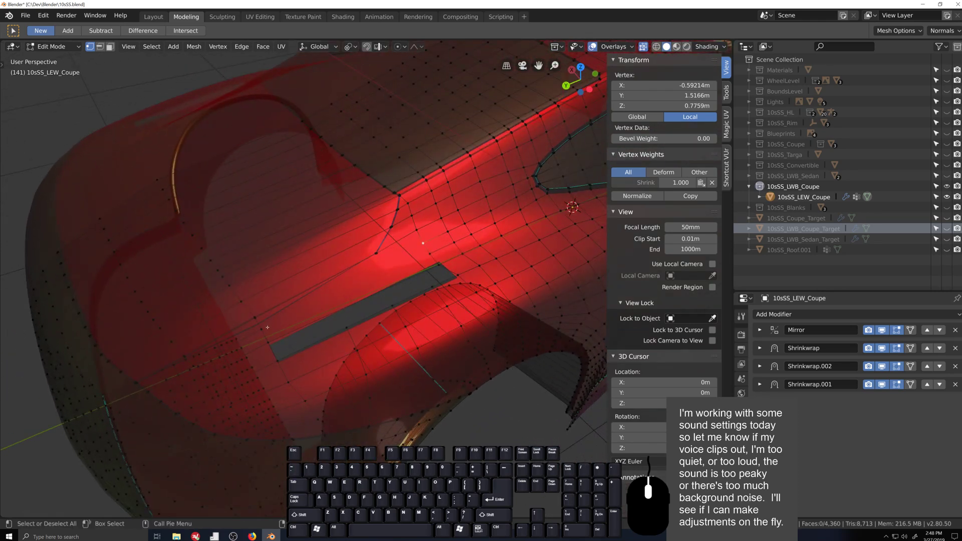
pyautogui.moveTo(267, 327); pyautogui.dragTo(333, 334, button='middle')
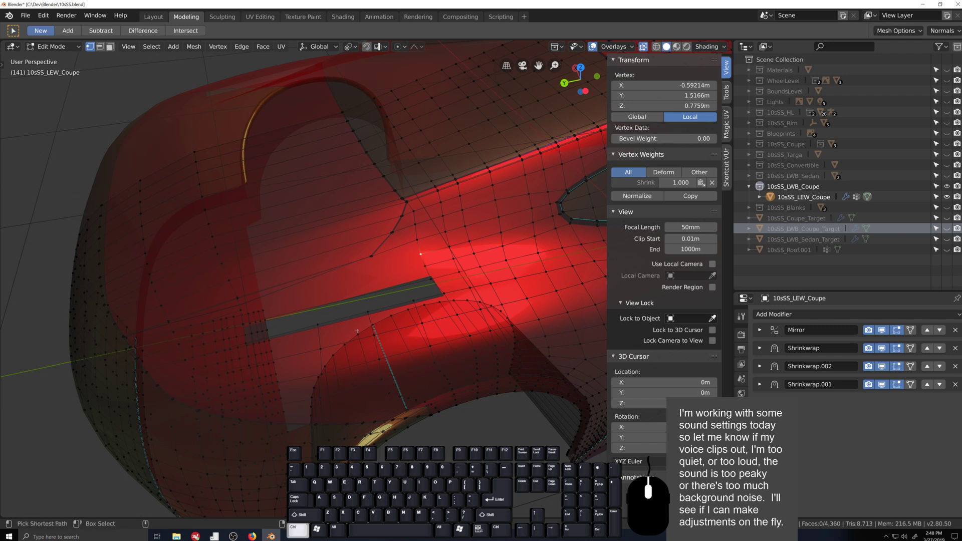
# - Save the file and undo the dissolve of the lengthwise edge between the body seam and the open gap
pyautogui.hotkey('ctrl', 's')
pyautogui.hotkey('ctrl', 'z')
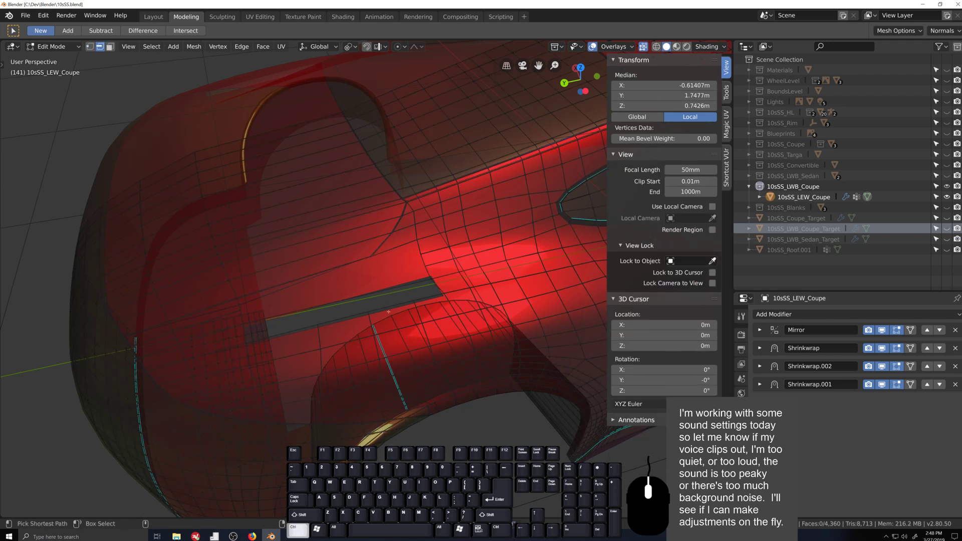
pyautogui.hotkey('ctrl', 'z')
# - Add one crosswise loop cut to the narrow strip above the gap, slid forward by a factor of about -0.54
pyautogui.scroll(5, 388, 311)
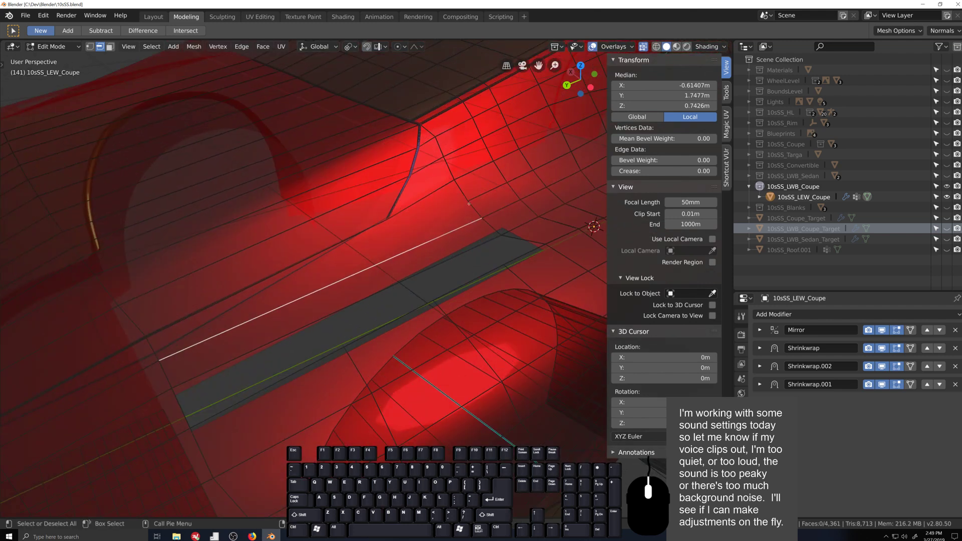
pyautogui.scroll(-6, 373, 231)
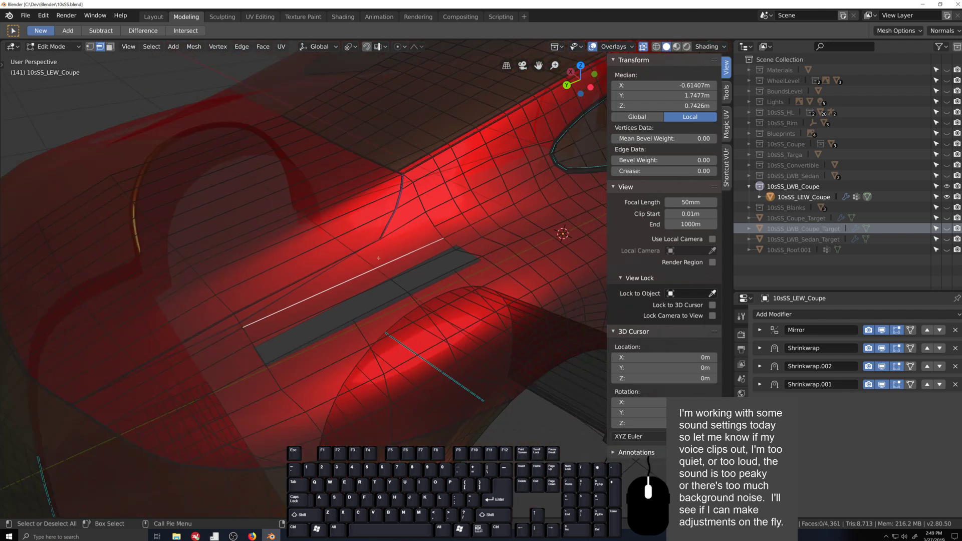
pyautogui.moveTo(373, 231); pyautogui.dragTo(372, 286, button='middle')
pyautogui.scroll(6, 402, 247)
pyautogui.hotkey('ctrl', 'r')
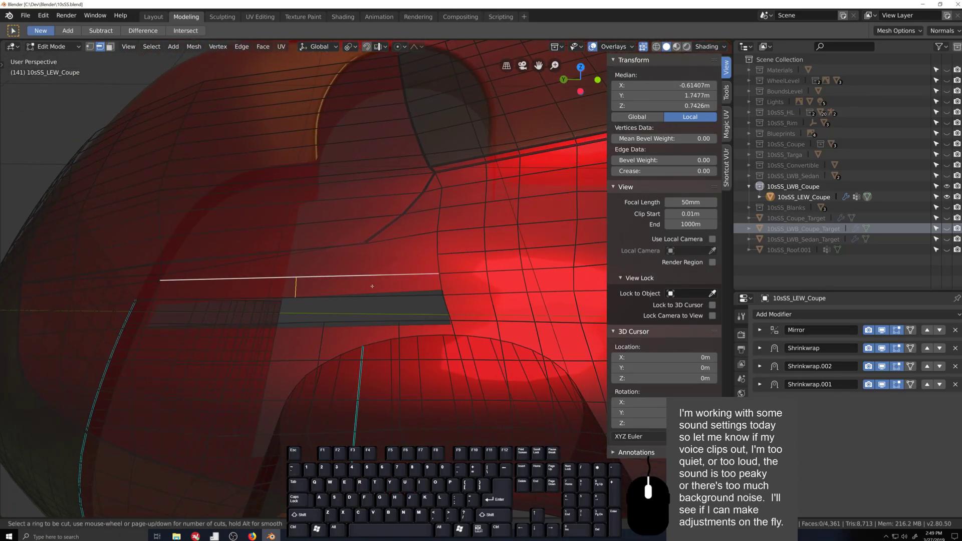
pyautogui.click(372, 286)
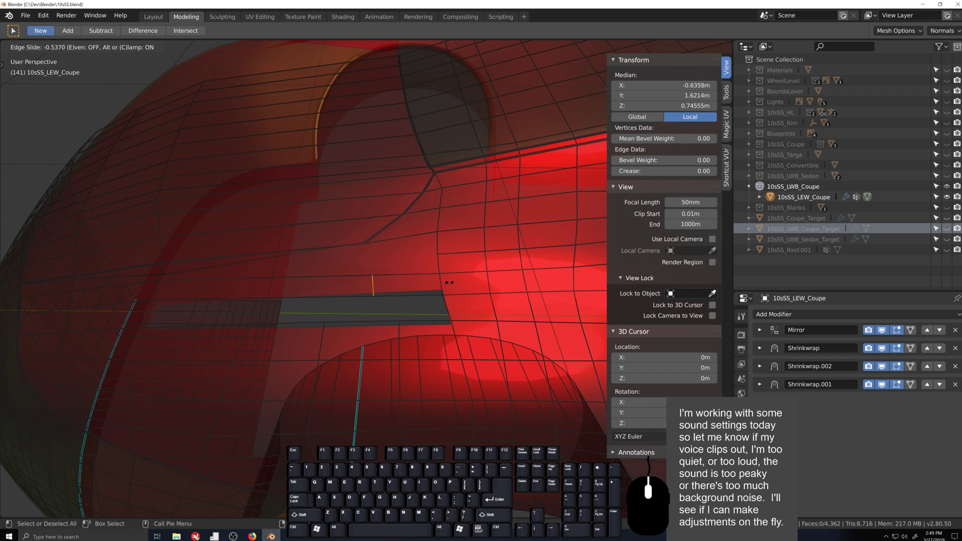
pyautogui.click(450, 282)
# - Edge-slide the short column beneath the gap's lower border slightly rearward and slide its top vertex toward alignment with the cut above
pyautogui.click(388, 292)
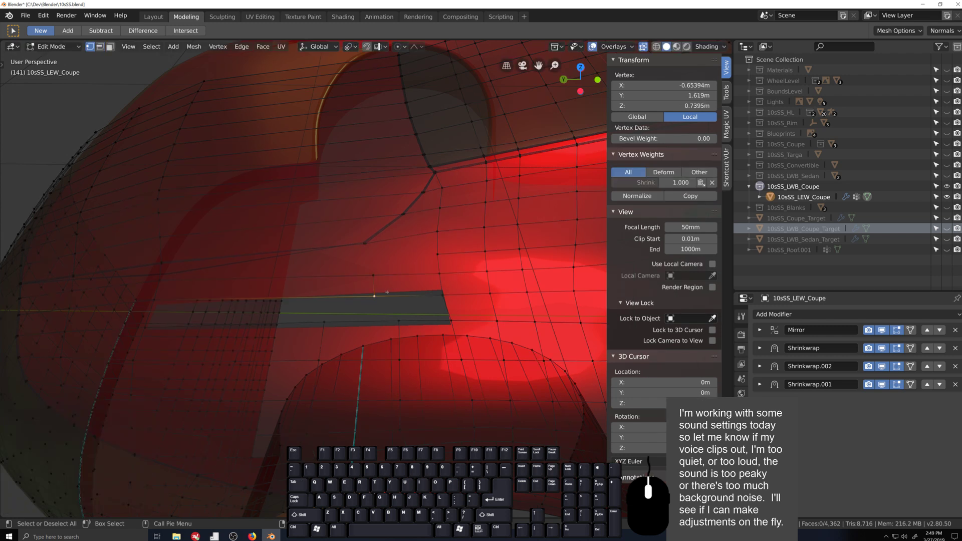
pyautogui.keyDown('shift'); pyautogui.click(398, 321); pyautogui.keyUp('shift')
pyautogui.press('g')
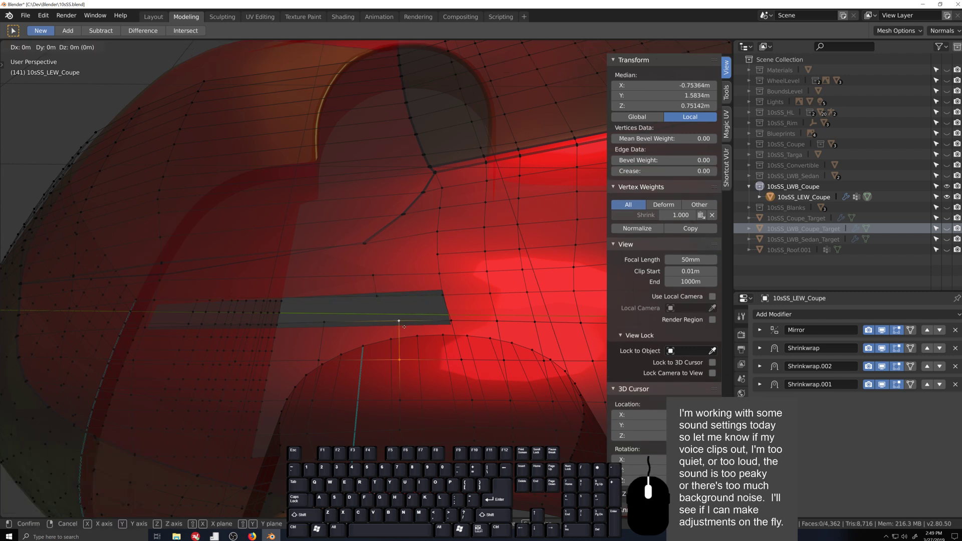
pyautogui.press('g')
pyautogui.click(398, 327)
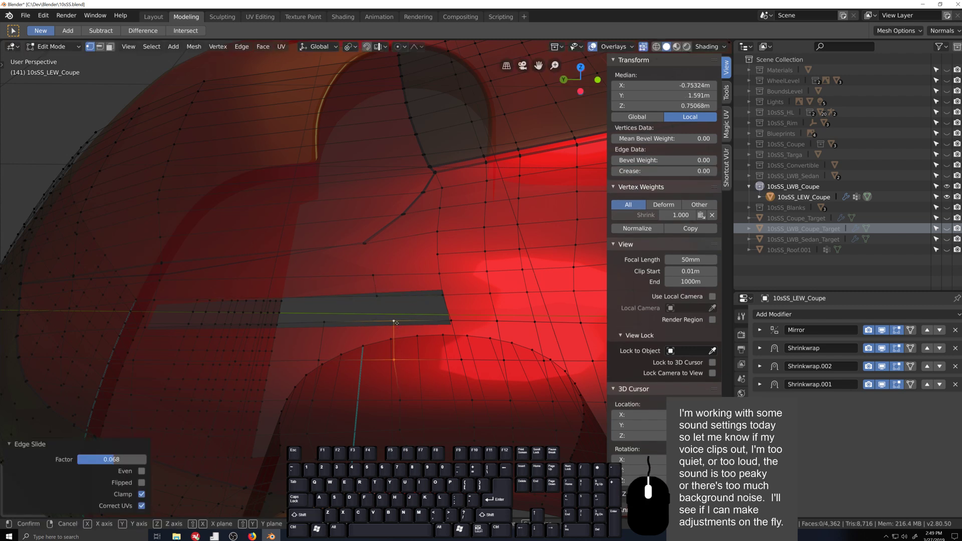
pyautogui.press('g')
pyautogui.press('g')
pyautogui.click(389, 320)
pyautogui.click(392, 320)
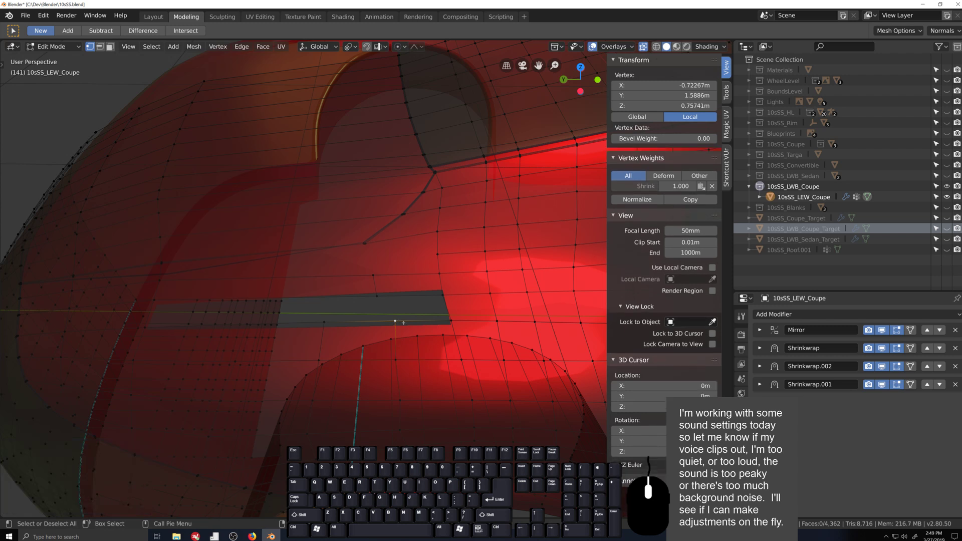
pyautogui.press('g')
pyautogui.press('g')
pyautogui.click(394, 322)
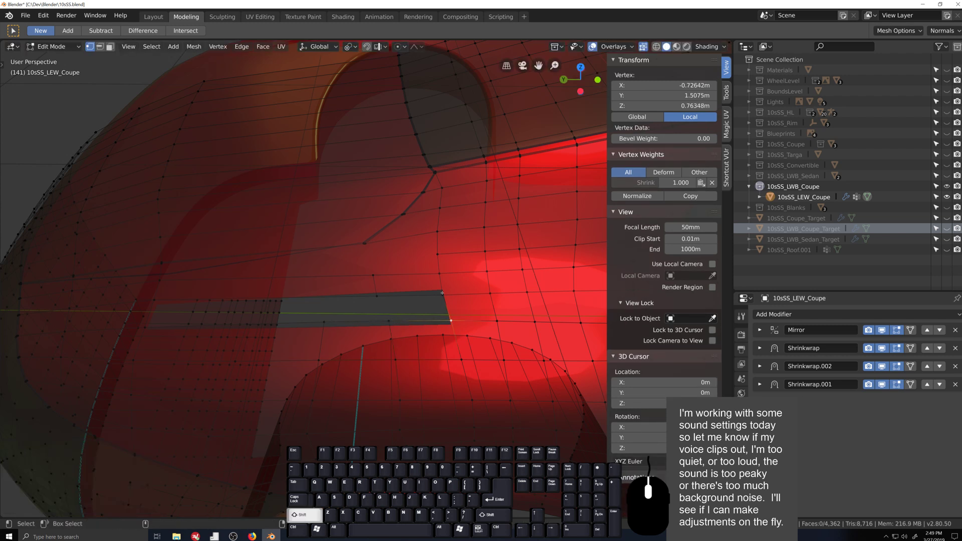
# - Fill a single quad at the gap's front, between the new cut's lower vertex and the aligned vertex on the lower border
pyautogui.keyDown('shift'); pyautogui.click(377, 295); pyautogui.keyUp('shift')
pyautogui.press('j')
pyautogui.scroll(8, 459, 308)
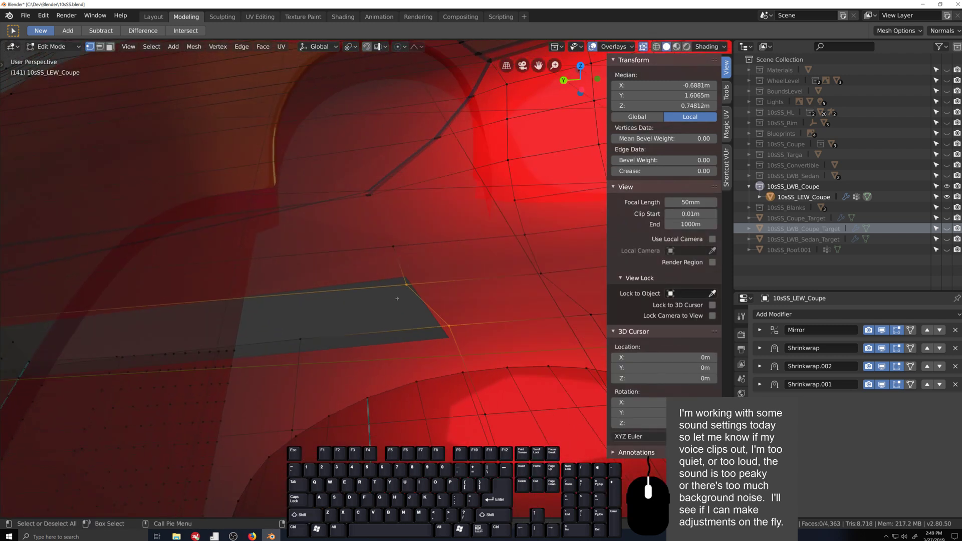
# - Connect the upper vertex of the new cut to the lower corner vertex of the body seam with an edge
pyautogui.click(413, 311)
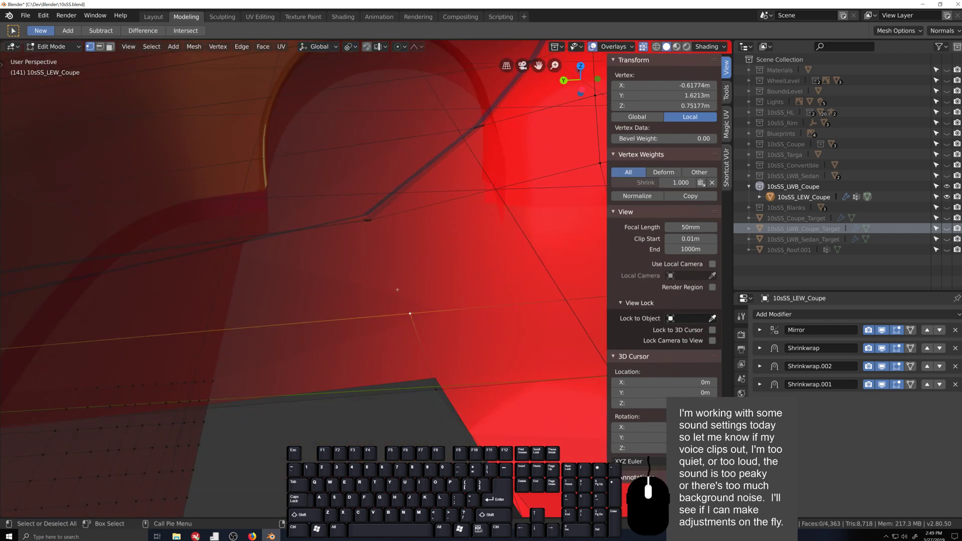
pyautogui.keyDown('shift'); pyautogui.click(372, 218); pyautogui.keyUp('shift')
pyautogui.moveTo(372, 218); pyautogui.dragTo(384, 255, button='middle')
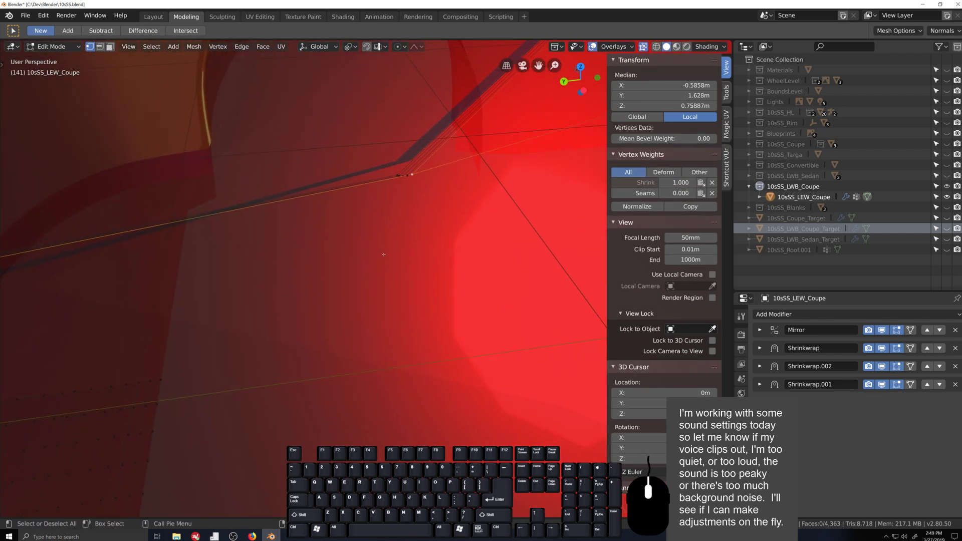
pyautogui.press('f')
pyautogui.scroll(-5, 384, 255)
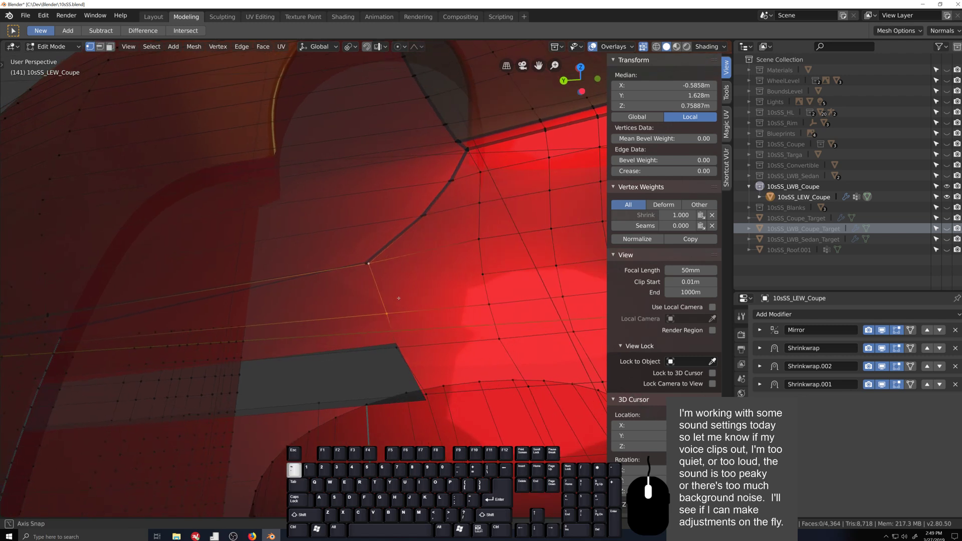
pyautogui.moveTo(279, 320); pyautogui.dragTo(351, 309, button='middle')
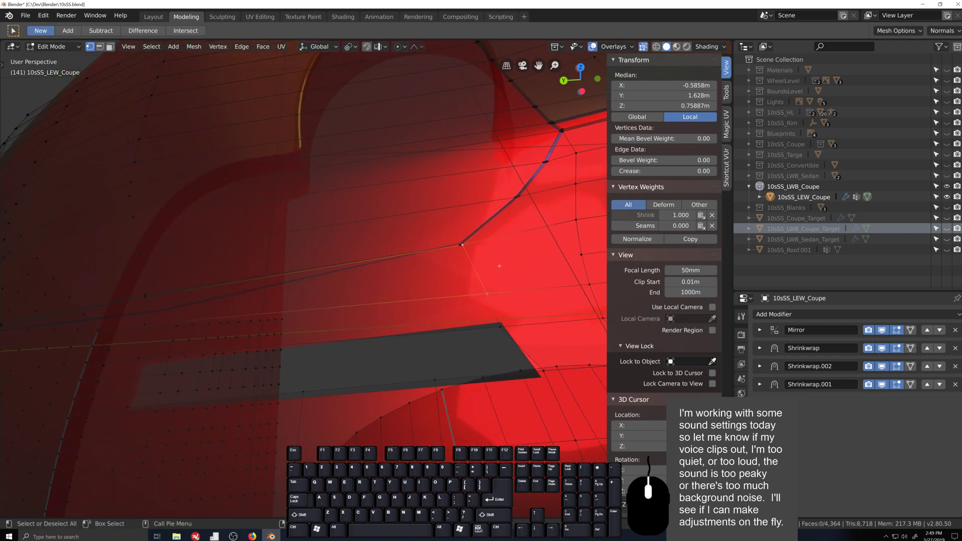
pyautogui.moveTo(499, 266); pyautogui.dragTo(469, 299, button='middle')
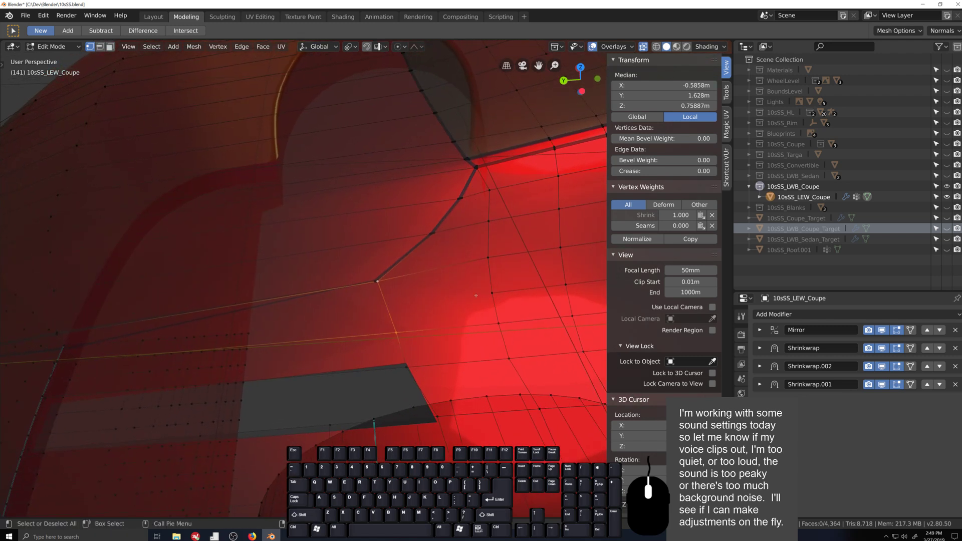
# - Connect the seam's lower corner vertex to the matching vertex on the column ahead of it and inspect the resulting surface shading
pyautogui.click(506, 302)
pyautogui.scroll(4, 451, 310)
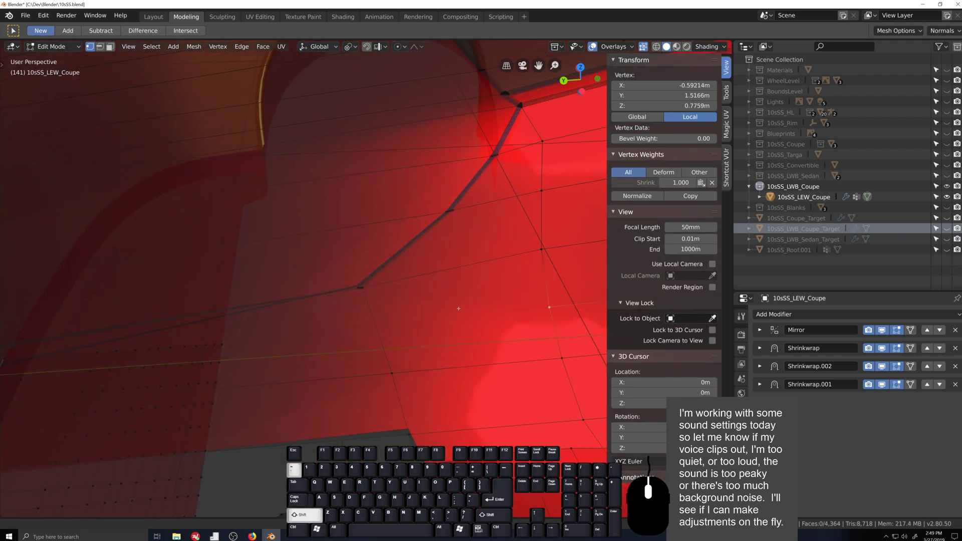
pyautogui.keyDown('shift'); pyautogui.click(257, 307); pyautogui.keyUp('shift')
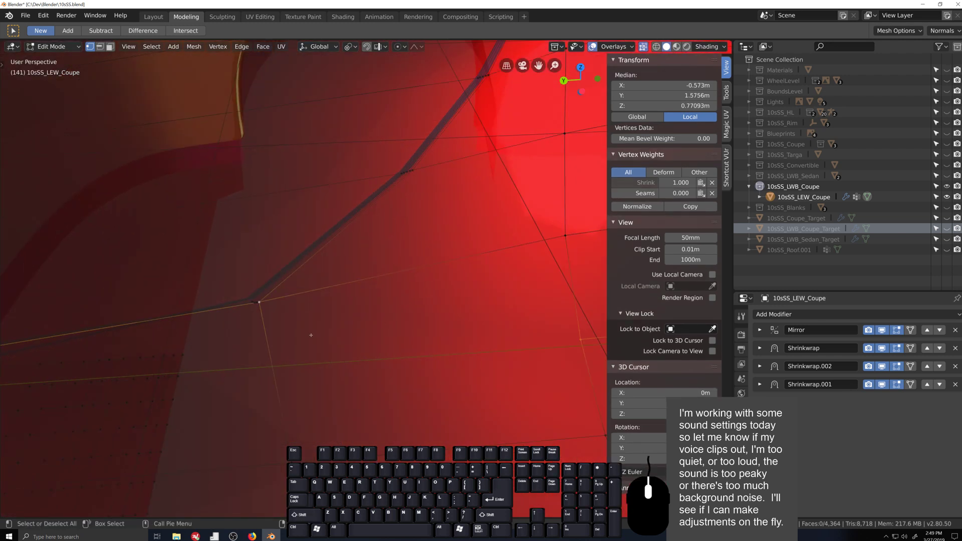
pyautogui.press('Tab')
pyautogui.scroll(-5, 310, 335)
pyautogui.moveTo(311, 335); pyautogui.dragTo(353, 266, button='middle')
pyautogui.scroll(3, 401, 383)
pyautogui.press('Tab')
pyautogui.scroll(2, 354, 266)
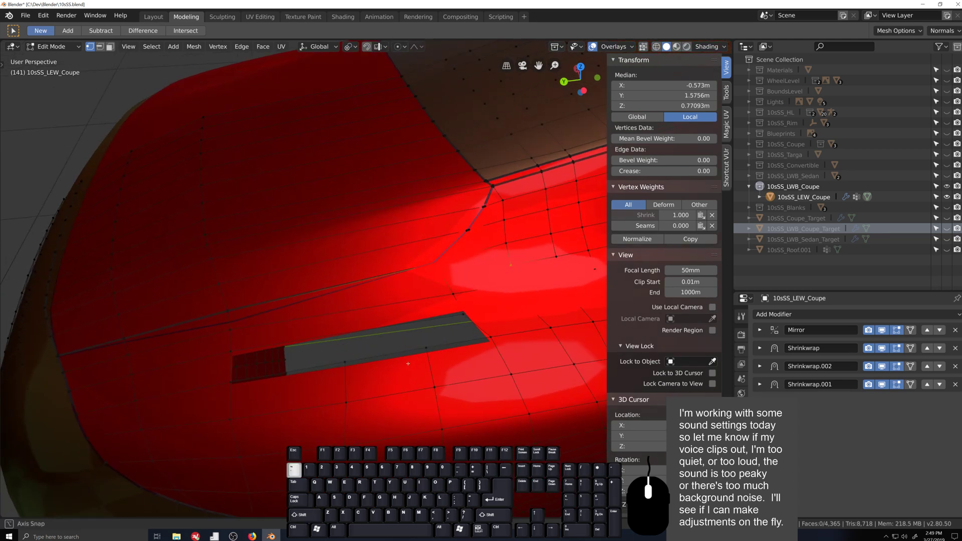
# - Delete the vertex at the rear upper corner of the shoulder gap together with its adjoining faces
pyautogui.hotkey('ctrl', 'r')
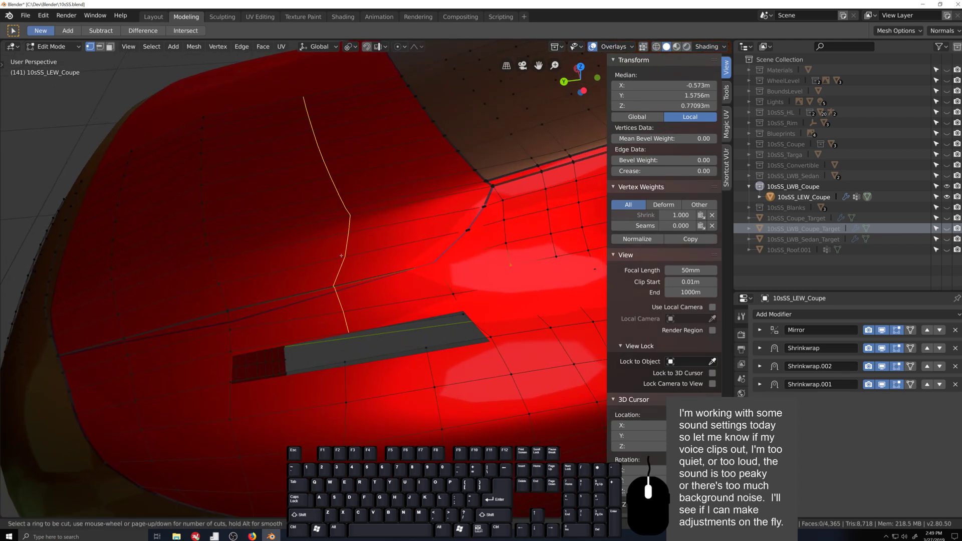
pyautogui.press('Escape')
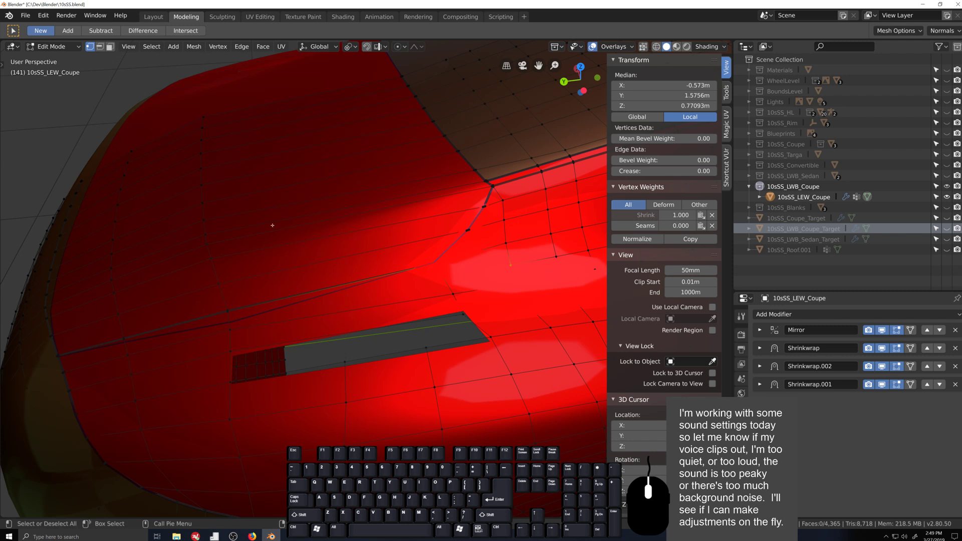
pyautogui.click(245, 347)
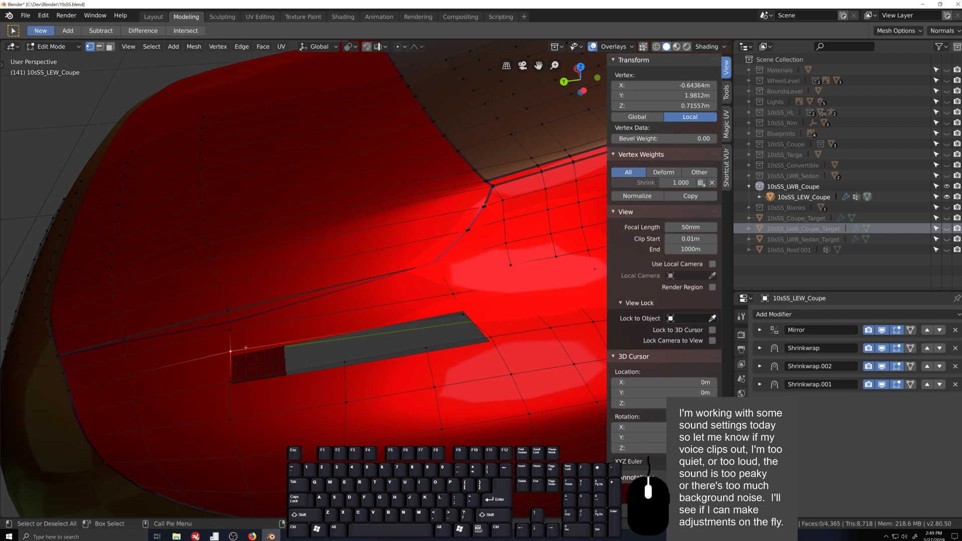
pyautogui.press('x')
pyautogui.click(258, 275)
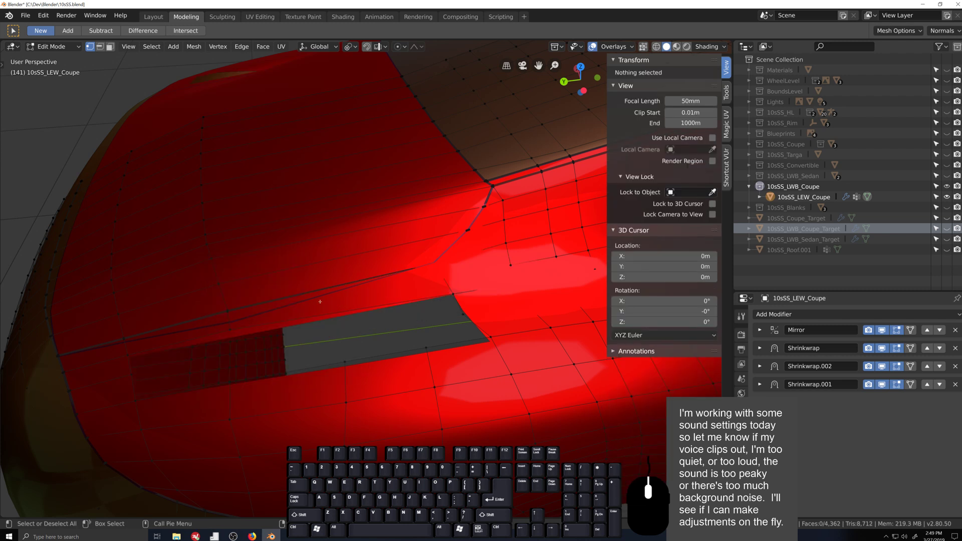
# - Edge-slide the crosswise edge loop on the rear deck forward by a factor of about -0.332
pyautogui.keyDown('alt'); pyautogui.click(207, 216); pyautogui.keyUp('alt')
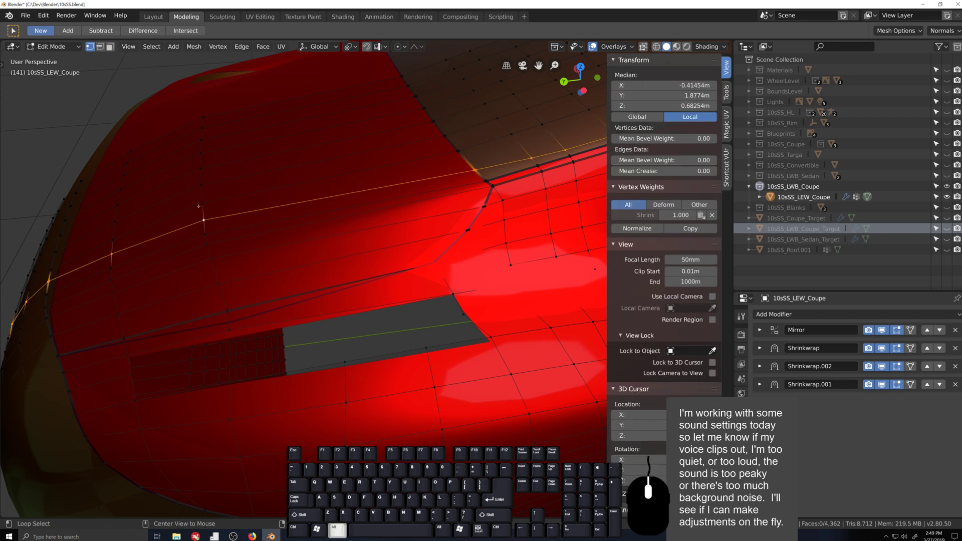
pyautogui.keyDown('alt'); pyautogui.click(209, 213); pyautogui.keyUp('alt')
pyautogui.press('g')
pyautogui.press('g')
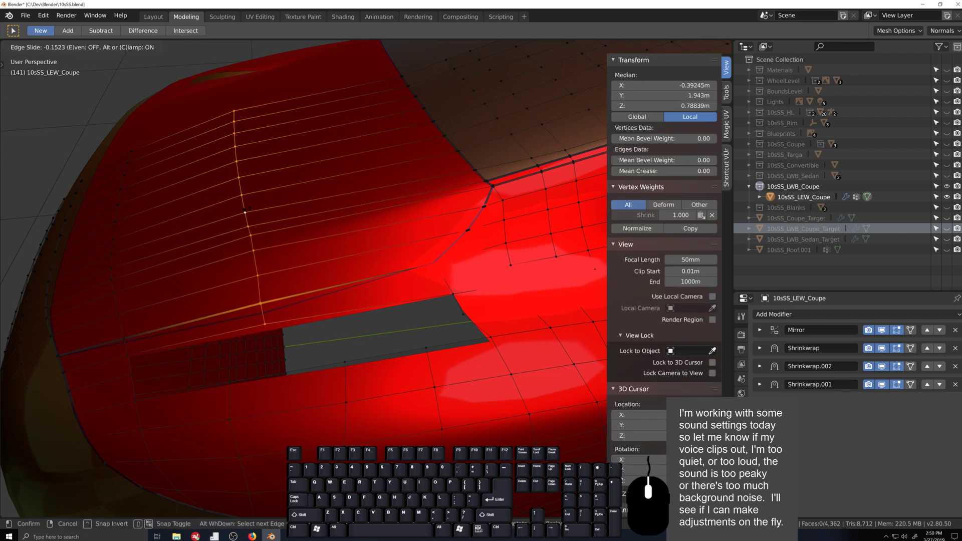
pyautogui.click(286, 216)
# - Bevel the crosswise rear-deck edge loop into three loops and edge-slide the front one by a factor of 0.055
pyautogui.hotkey('ctrl', 'b')
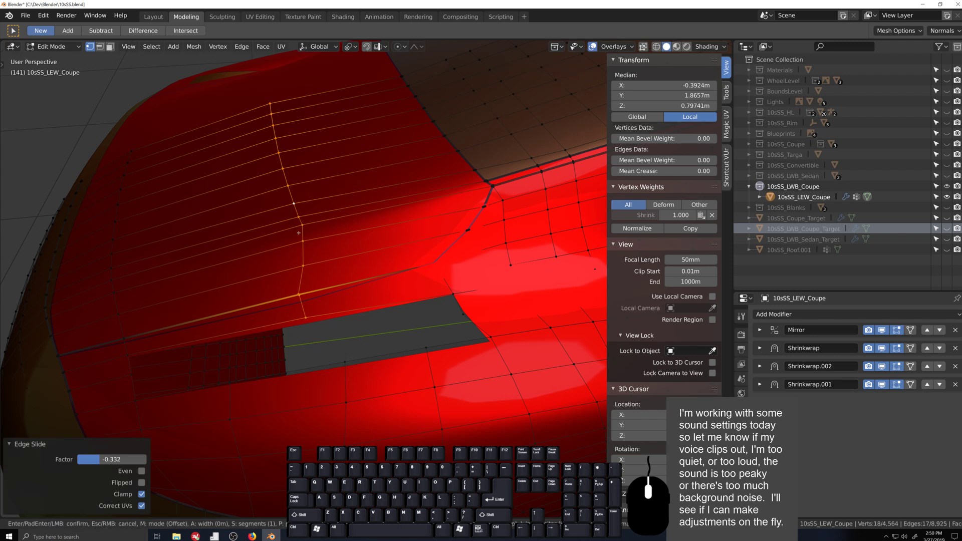
pyautogui.click(320, 263)
pyautogui.keyDown('alt'); pyautogui.click(366, 181); pyautogui.keyUp('alt')
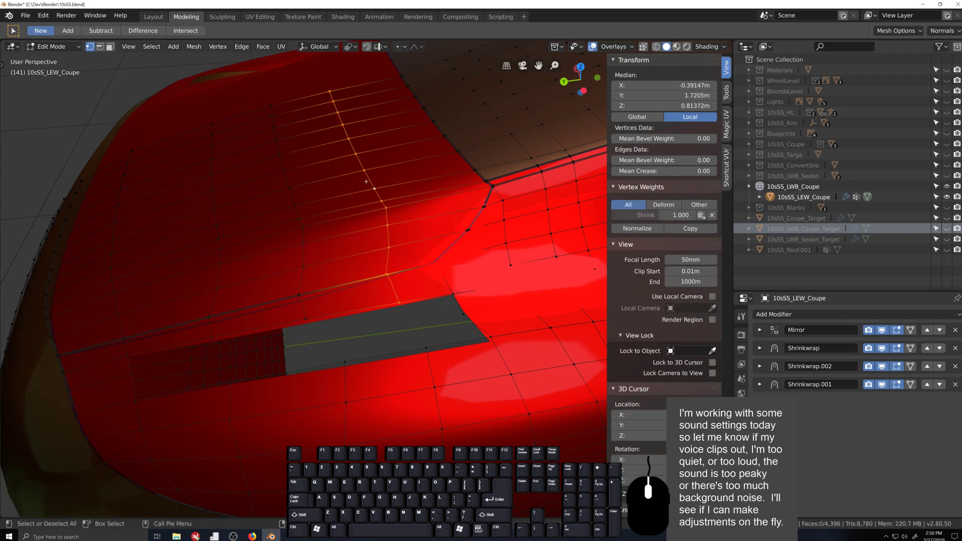
pyautogui.press('g')
pyautogui.press('g')
pyautogui.click(370, 179)
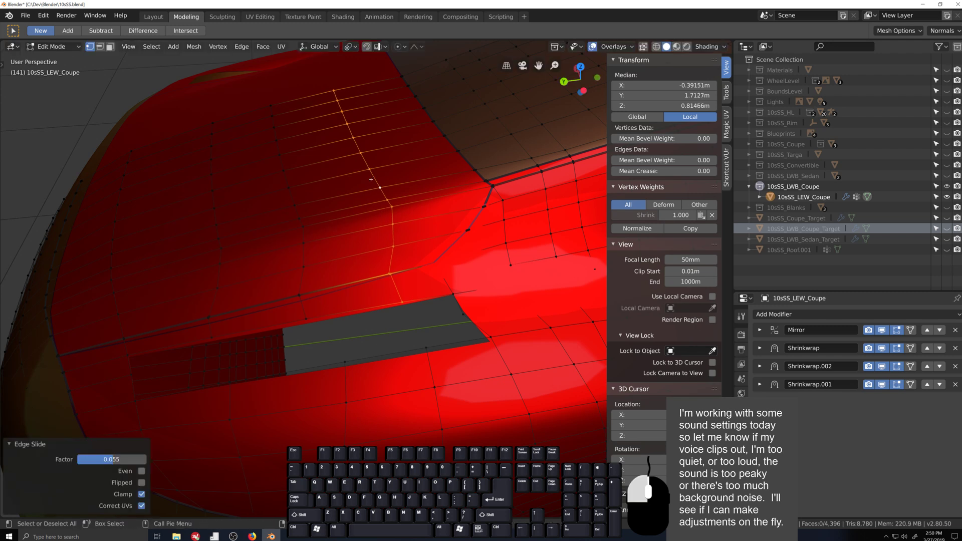
# - Edge-slide the middle rear-deck loop slightly forward and the rearmost loop forward by a factor of -0.103
pyautogui.keyDown('alt'); pyautogui.click(290, 195); pyautogui.keyUp('alt')
pyautogui.press('g')
pyautogui.press('g')
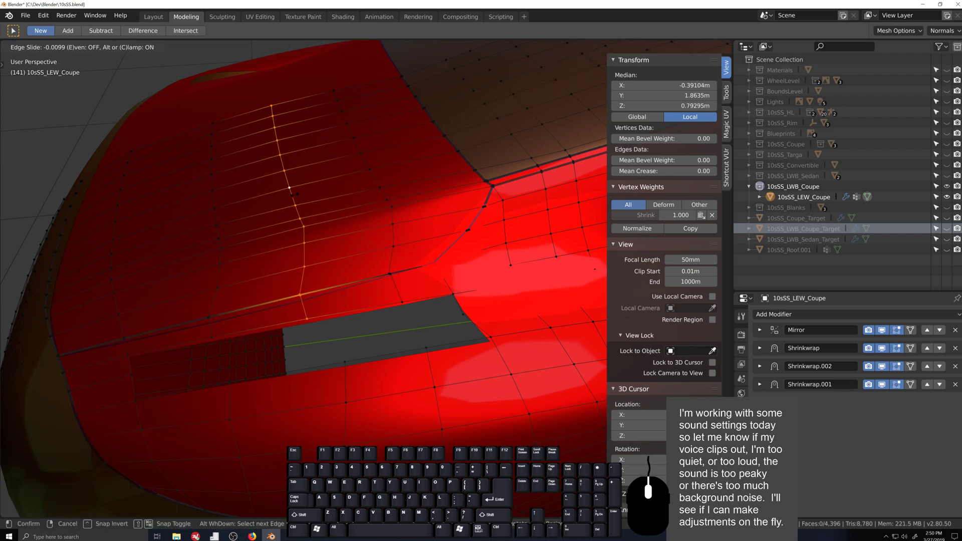
pyautogui.click(183, 235)
pyautogui.keyDown('alt'); pyautogui.click(215, 217); pyautogui.keyUp('alt')
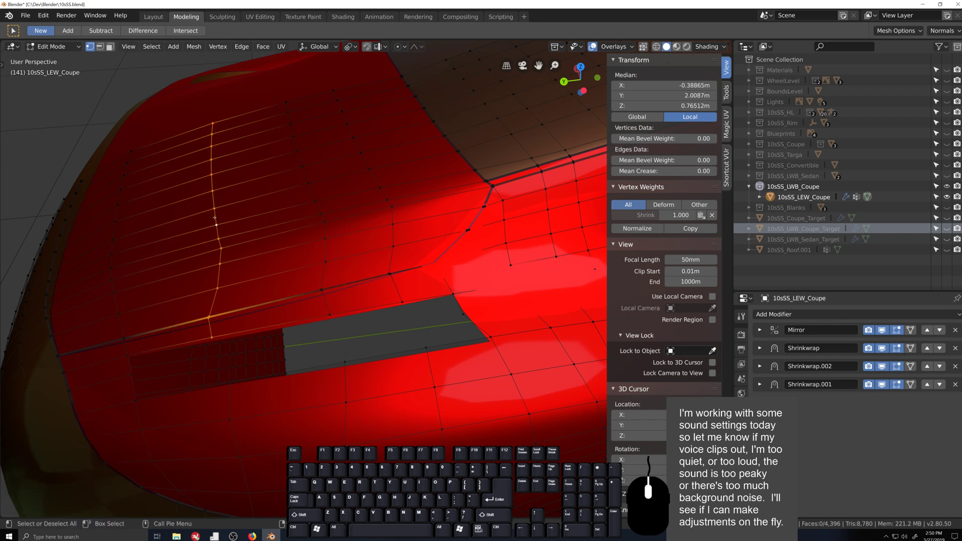
pyautogui.press('g')
pyautogui.press('g')
pyautogui.click(226, 217)
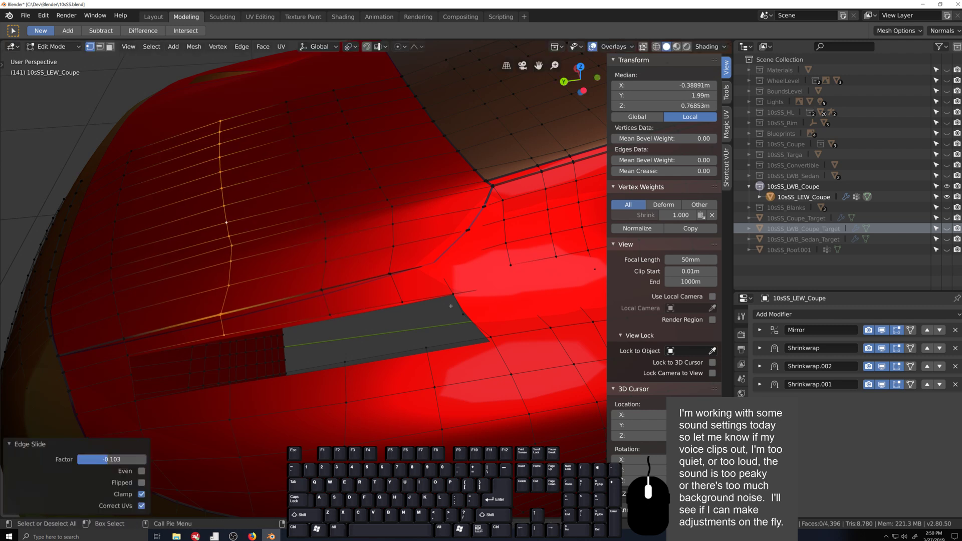
# - Select the whole border of the gap beside the rear deck and fill it with a single face
pyautogui.moveTo(459, 304); pyautogui.dragTo(464, 301, button='middle')
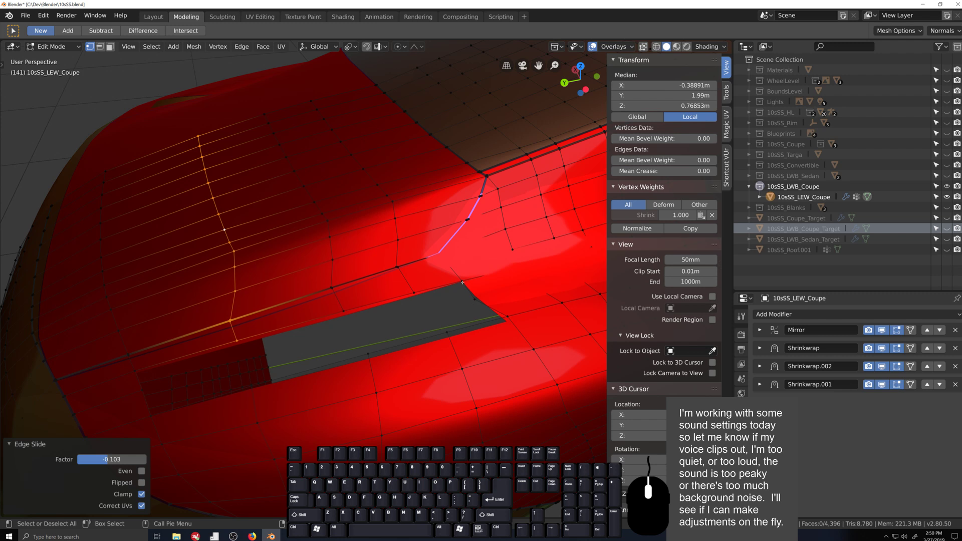
pyautogui.keyDown('alt'); pyautogui.click(139, 382); pyautogui.keyUp('alt')
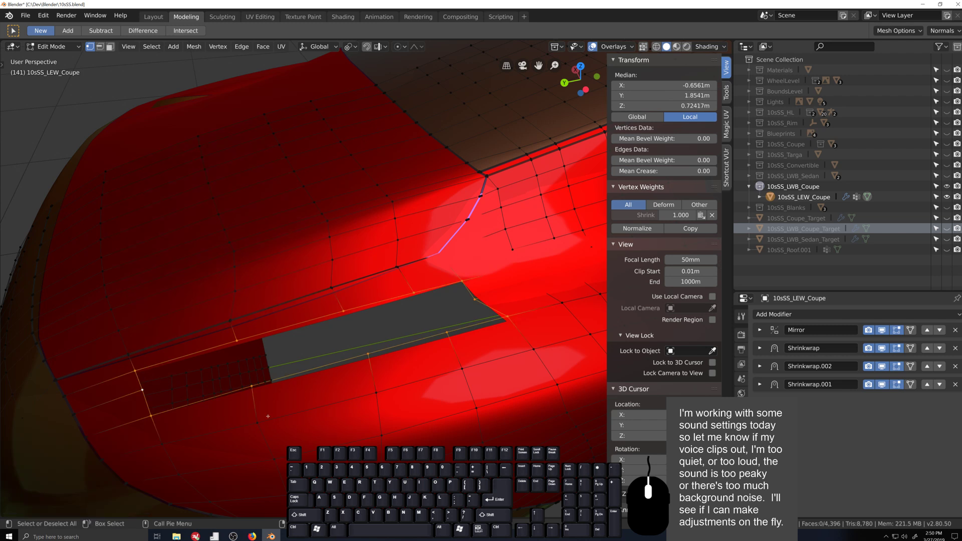
pyautogui.press('f')
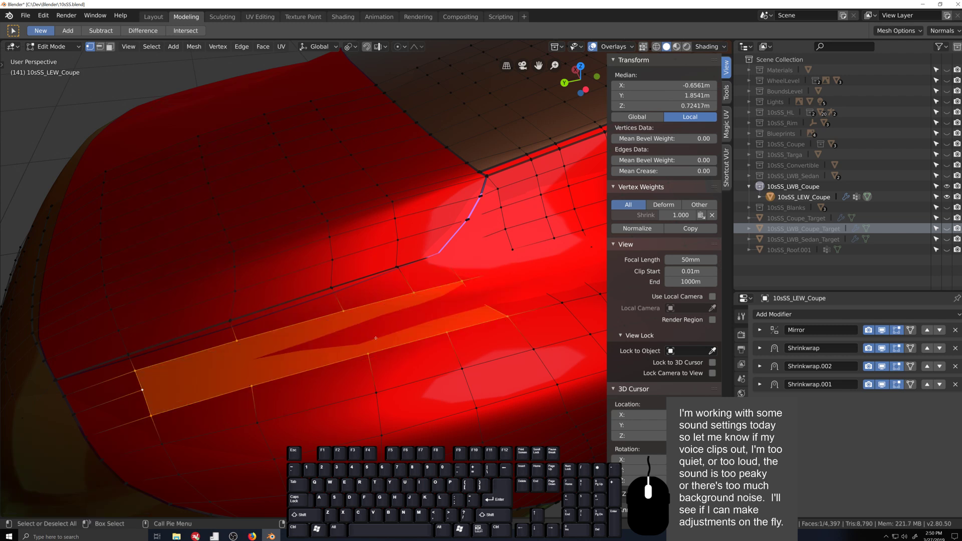
# - Connect the three pairs of opposite vertices on the filled rear gap's long sides with crosswise edges
pyautogui.click(420, 296)
pyautogui.keyDown('shift'); pyautogui.click(447, 332); pyautogui.keyUp('shift')
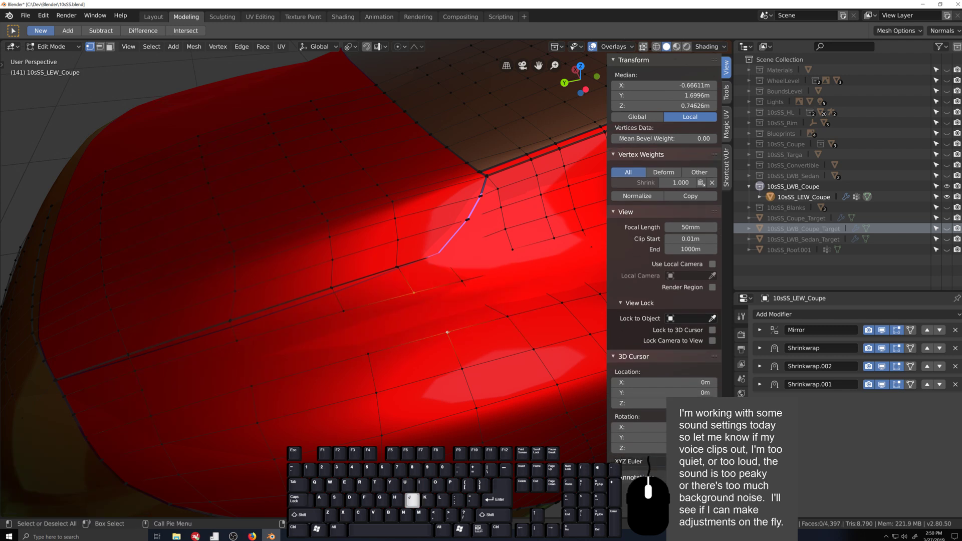
pyautogui.press('j')
pyautogui.click(368, 354)
pyautogui.keyDown('shift'); pyautogui.click(343, 311); pyautogui.keyUp('shift')
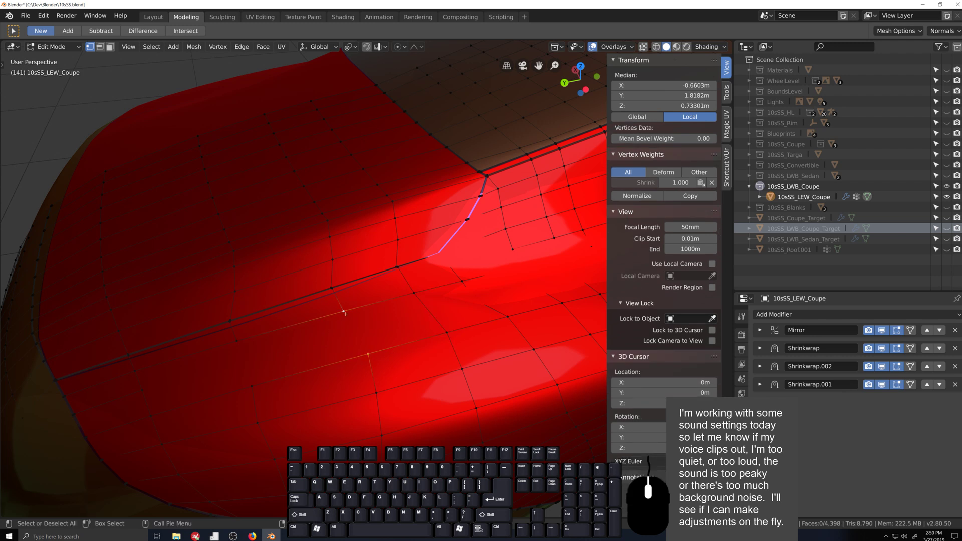
pyautogui.press('j')
pyautogui.click(236, 340)
pyautogui.keyDown('shift'); pyautogui.click(251, 385); pyautogui.keyUp('shift')
pyautogui.press('j')
# - Connect the middle vertices at both ends of the filled rear gap with a lengthwise cut and inspect the shading in Object Mode
pyautogui.click(142, 390)
pyautogui.keyDown('shift'); pyautogui.click(478, 308); pyautogui.keyUp('shift')
pyautogui.press('j')
pyautogui.moveTo(478, 307); pyautogui.dragTo(368, 368, button='middle')
pyautogui.scroll(-4, 358, 359)
pyautogui.press('Tab')
pyautogui.scroll(4, 443, 383)
pyautogui.press('Tab')
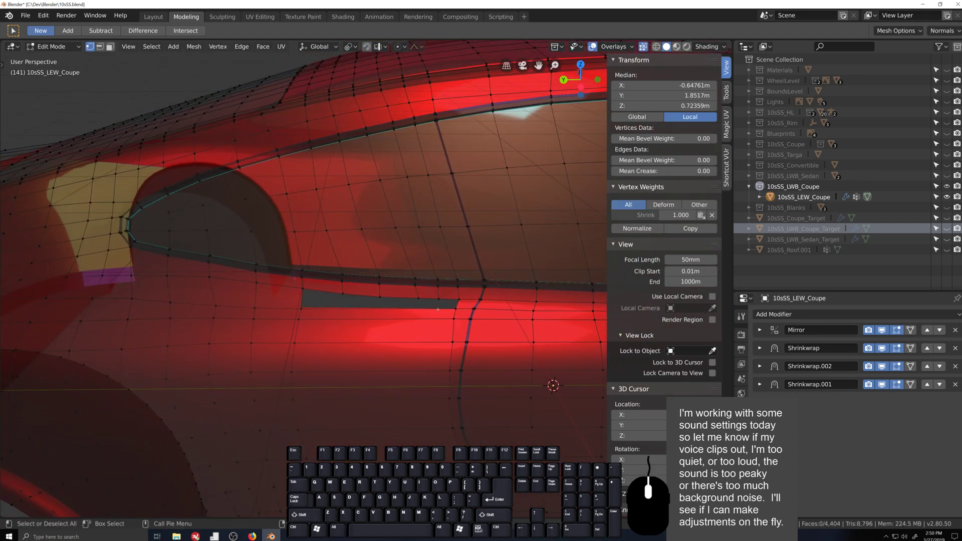
# - Delete the vertex at the lower rear corner of the gap below the side window
pyautogui.scroll(-2, 346, 418)
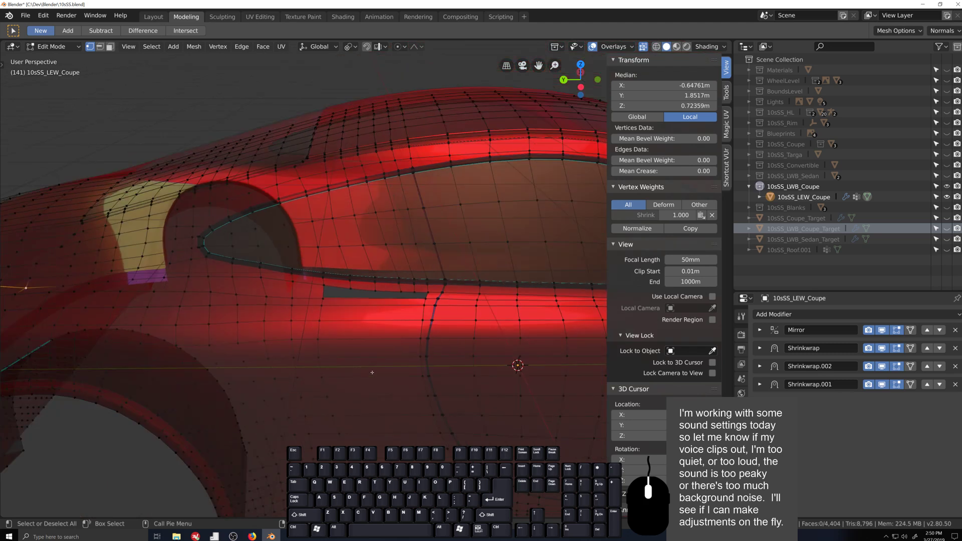
pyautogui.scroll(2, 372, 373)
pyautogui.click(285, 316)
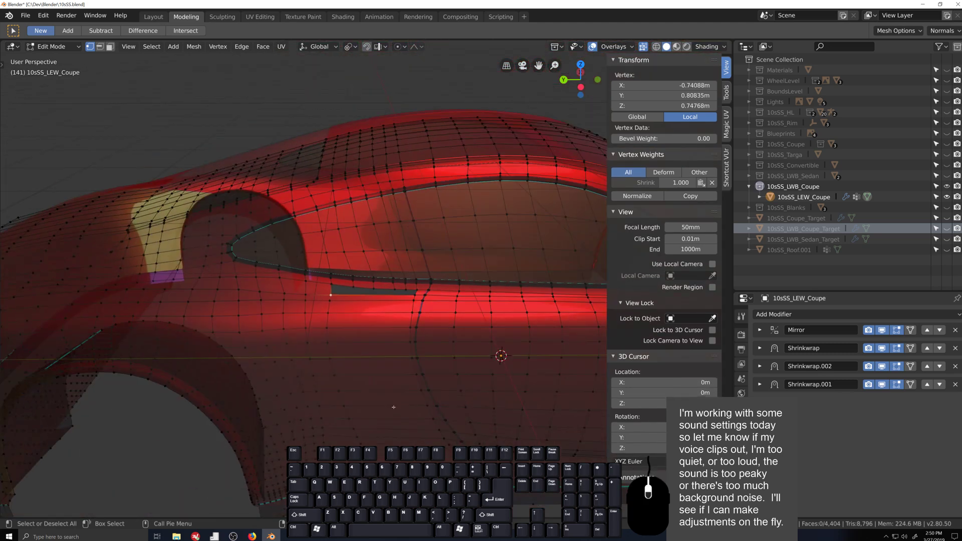
pyautogui.press('x')
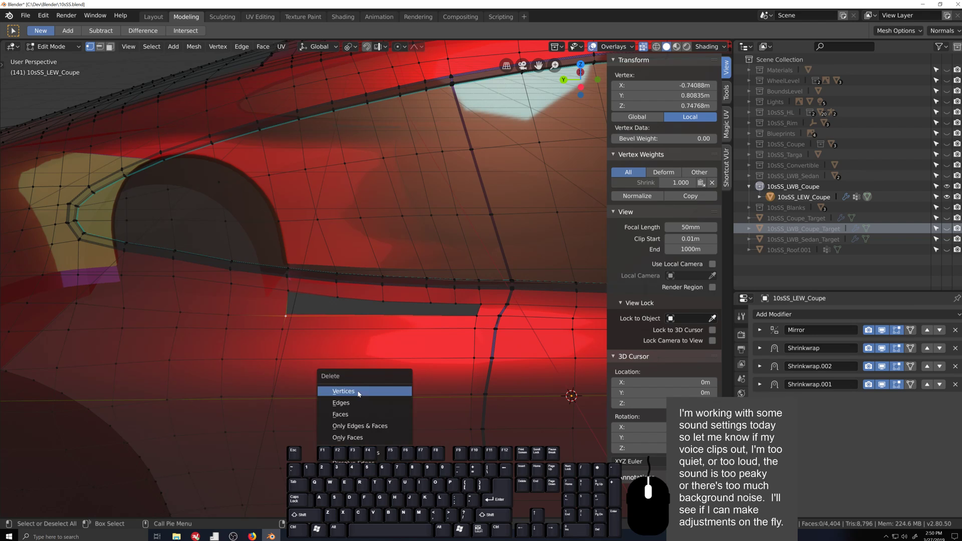
pyautogui.click(358, 391)
# - Edge-slide the vertical side-panel loop below the window gap forward by a factor of 0.380
pyautogui.keyDown('alt'); pyautogui.click(273, 385); pyautogui.keyUp('alt')
pyautogui.scroll(-1, 280, 384)
pyautogui.moveTo(321, 396); pyautogui.dragTo(323, 380, button='middle')
pyautogui.press('g')
pyautogui.press('g')
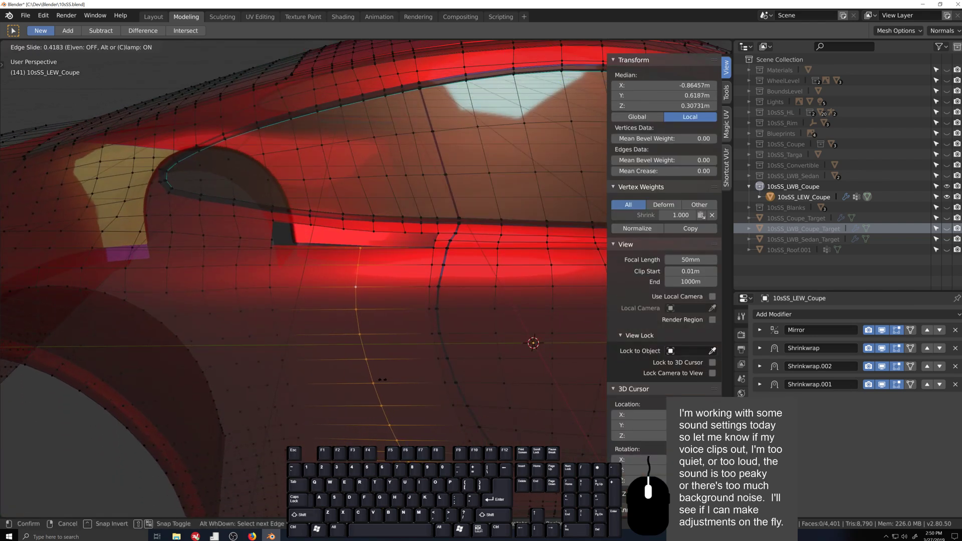
pyautogui.click(380, 380)
# - Bevel the vertical side-panel loop with 4 segments, spreading it into five loops across the stretched area
pyautogui.hotkey('ctrl', 'b')
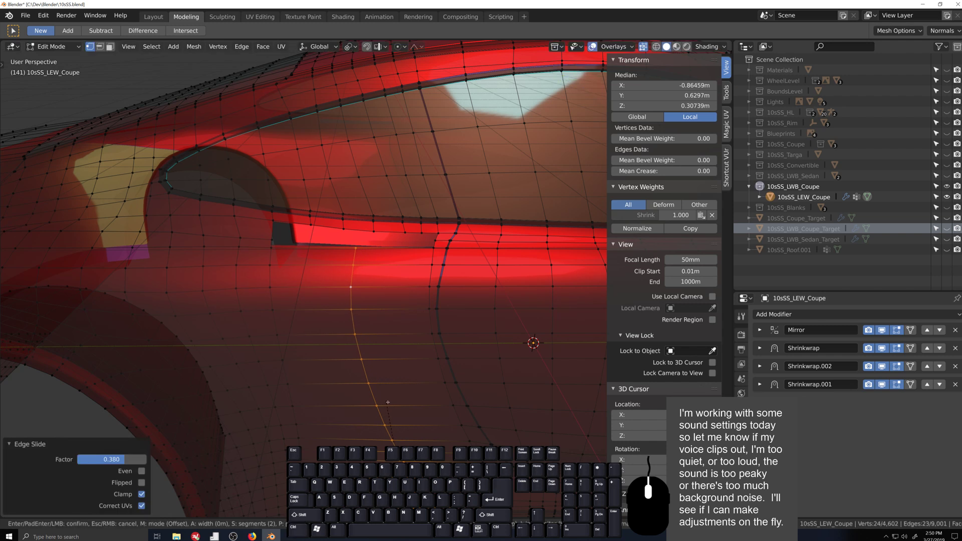
pyautogui.scroll(1, 441, 393)
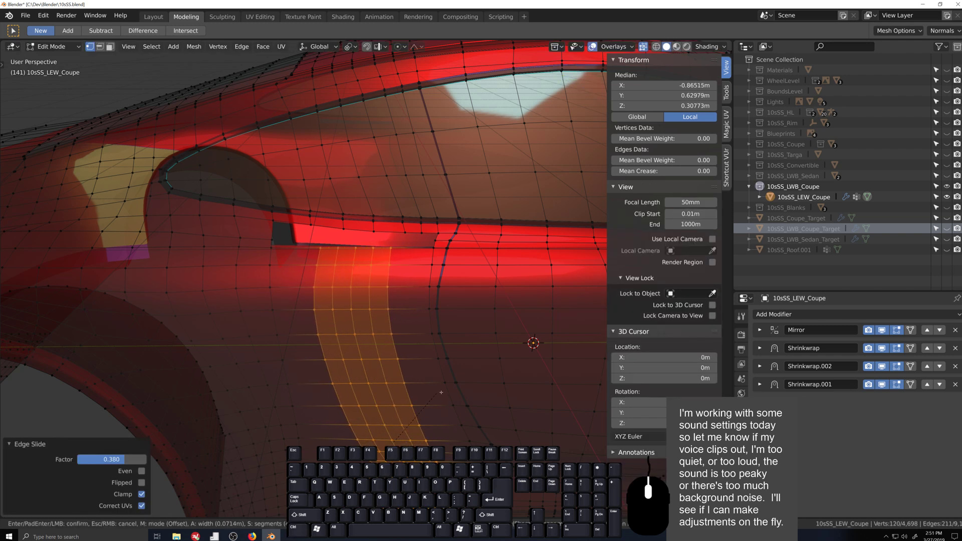
pyautogui.scroll(1, 446, 392)
pyautogui.click(446, 392)
# - Edge-slide the frontmost of the five side-panel loops forward by a factor of 0.561 and move the second loop forward
pyautogui.hotkey('ctrl', 'z')
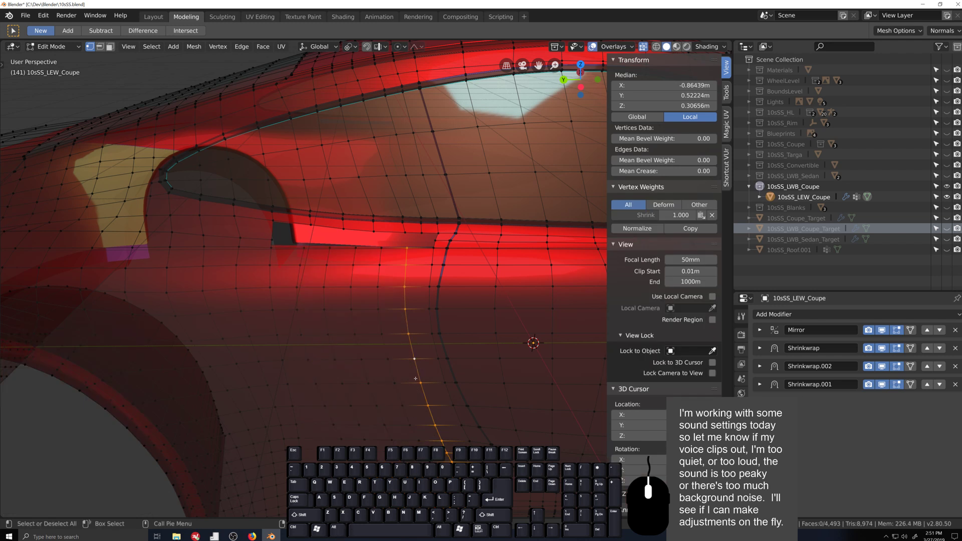
pyautogui.press('g')
pyautogui.press('g')
pyautogui.click(431, 376)
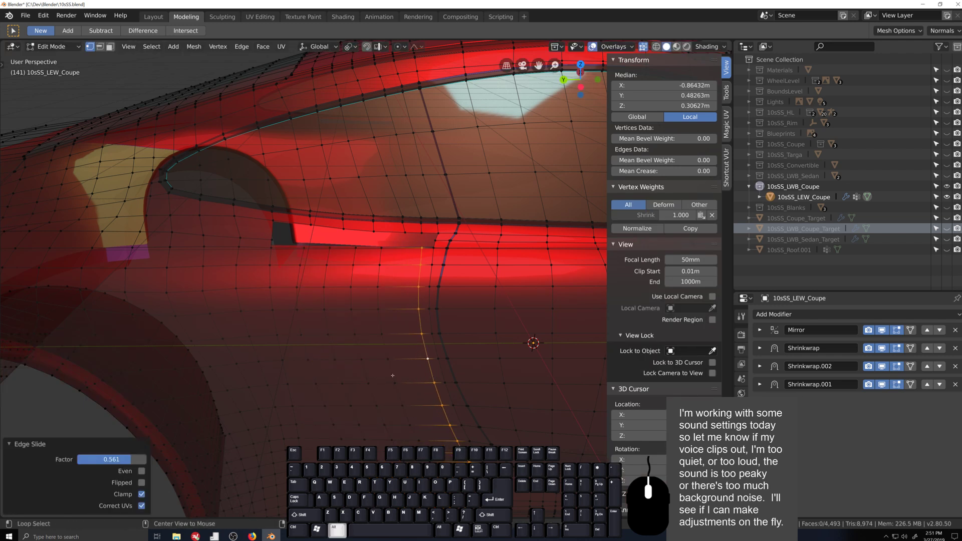
pyautogui.press('g')
pyautogui.press('g')
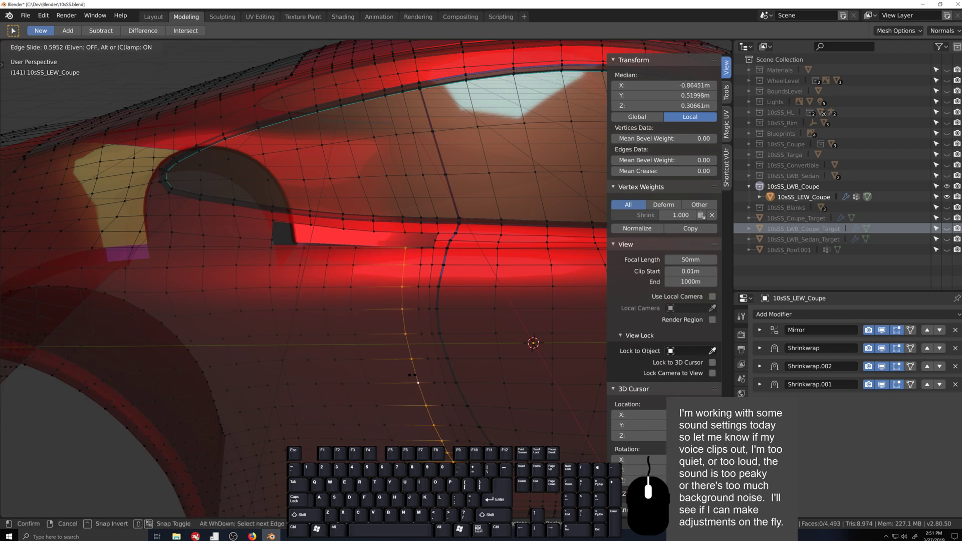
pyautogui.click(416, 382)
# - Edge-slide the middle side-panel loop forward and the fourth loop forward by a factor of 0.319
pyautogui.hotkey('ctrl', 'z')
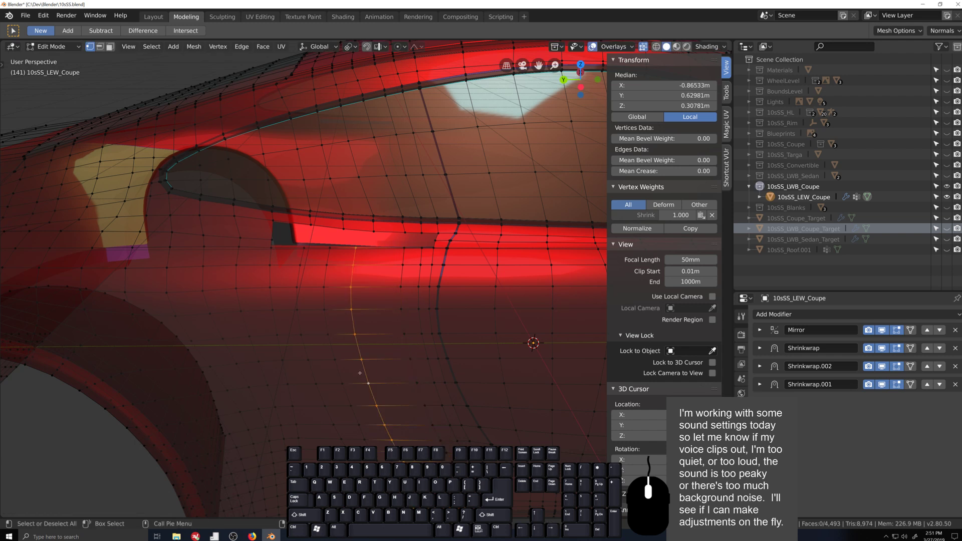
pyautogui.press('g')
pyautogui.press('g')
pyautogui.click(372, 370)
pyautogui.hotkey('ctrl', 'z')
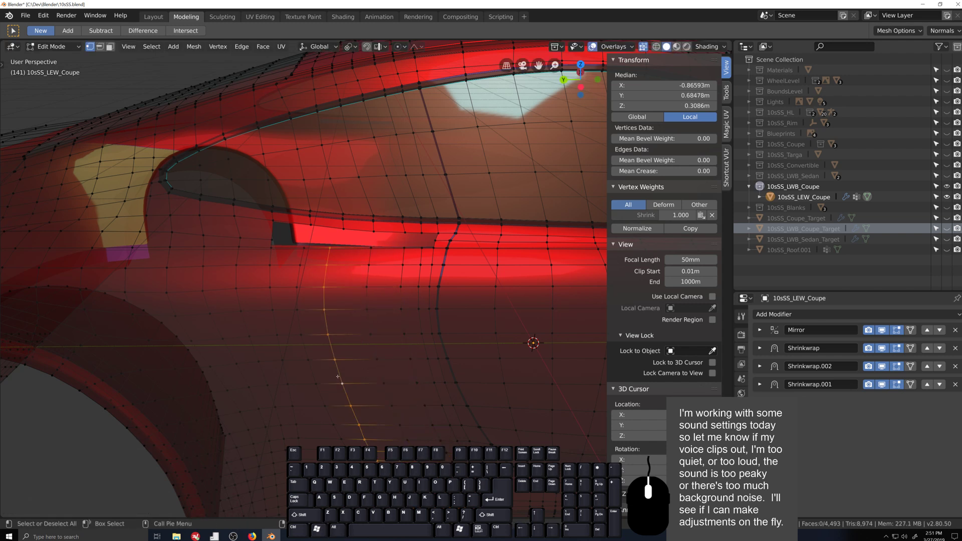
pyautogui.press('g')
pyautogui.press('g')
pyautogui.click(348, 376)
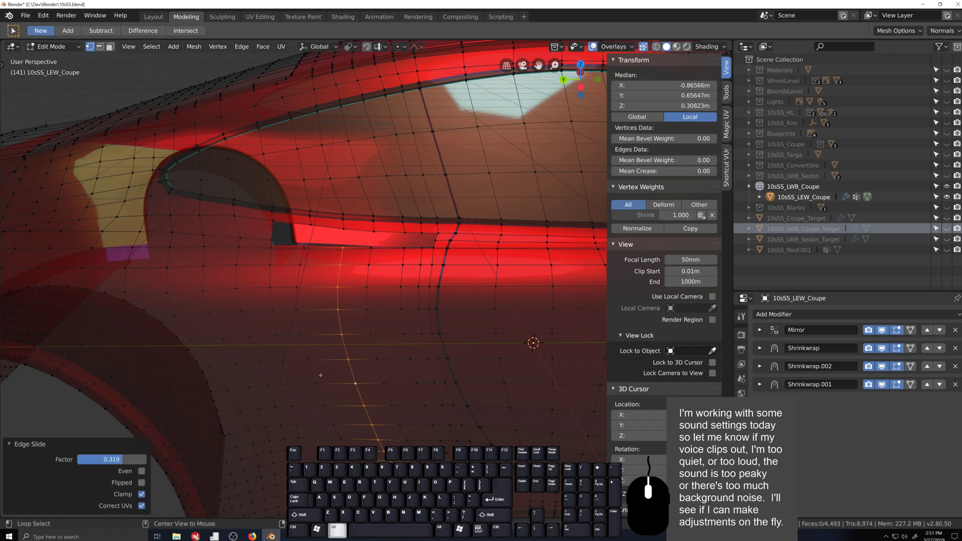
# - Edge-slide the rearmost of the five side-panel loops forward by a factor of -0.134
pyautogui.hotkey('ctrl', 'z')
pyautogui.press('g')
pyautogui.press('g')
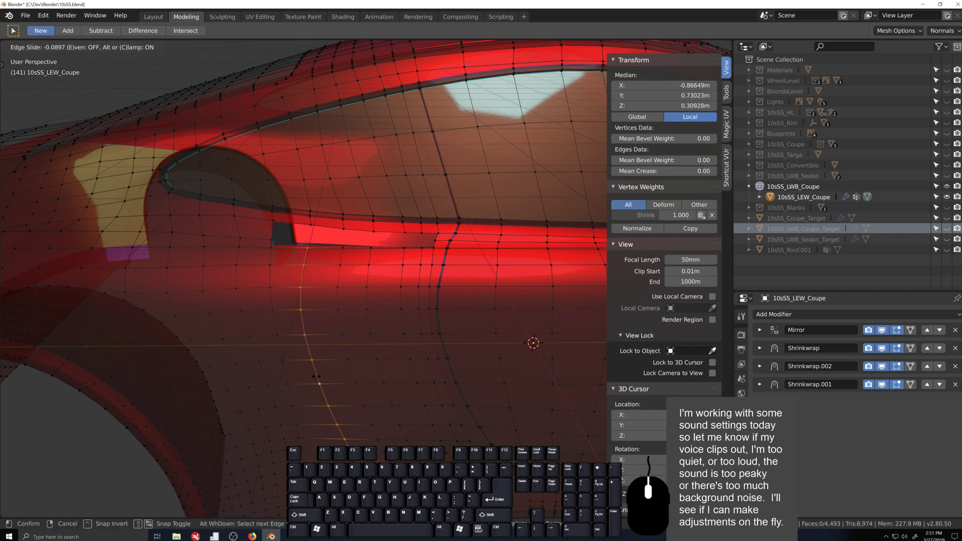
pyautogui.click(321, 383)
# - Select the border of the gap below the side window and fill it with a single face
pyautogui.moveTo(321, 383); pyautogui.dragTo(407, 258, button='middle')
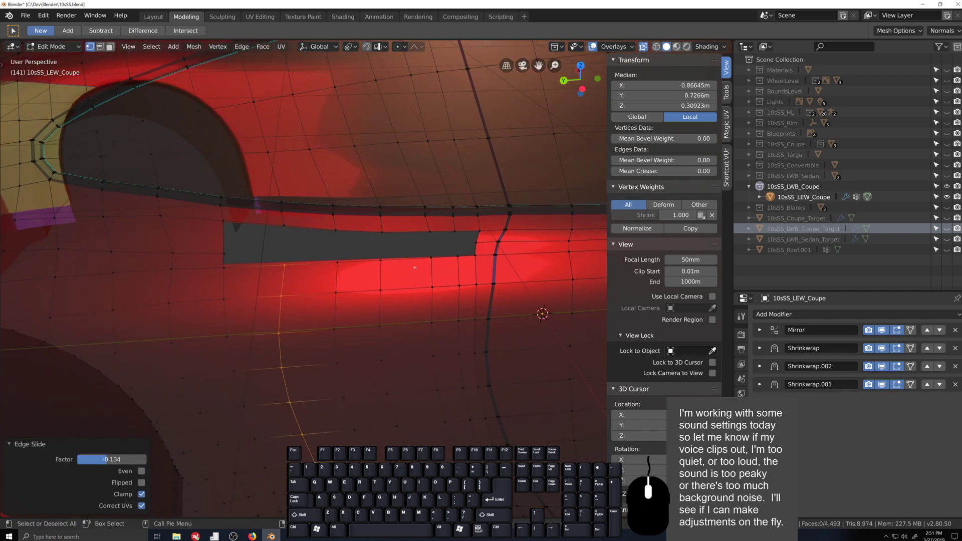
pyautogui.keyDown('alt'); pyautogui.click(407, 258); pyautogui.keyUp('alt')
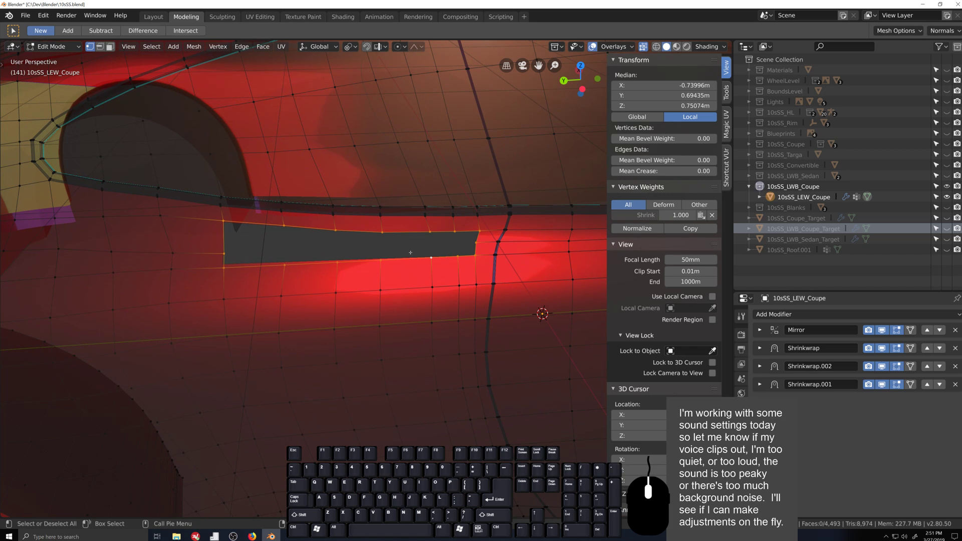
pyautogui.press('f')
# - Cut the filled side gap lengthwise between its end vertices and connect the two rearmost upper and lower vertex pairs crosswise
pyautogui.click(474, 242)
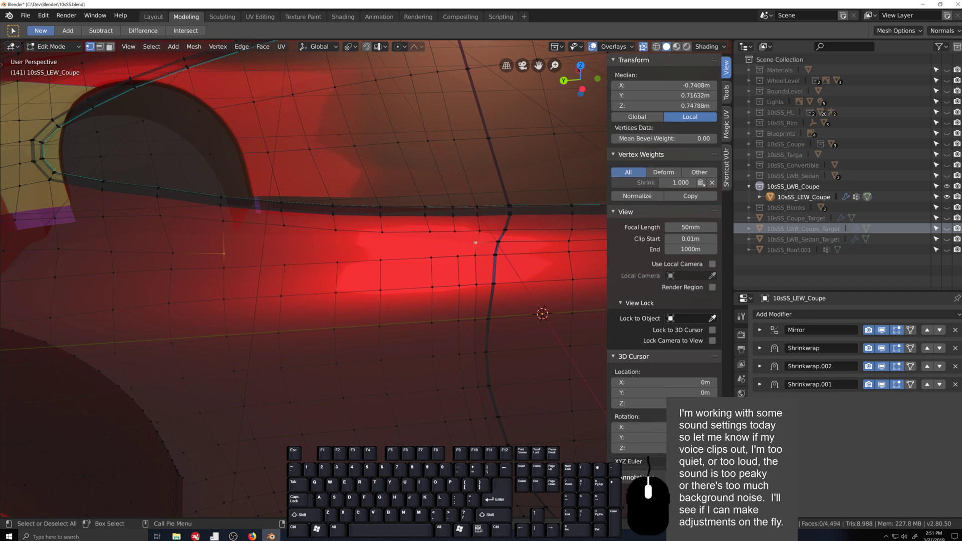
pyautogui.press('j')
pyautogui.click(286, 230)
pyautogui.keyDown('shift'); pyautogui.click(284, 263); pyautogui.keyUp('shift')
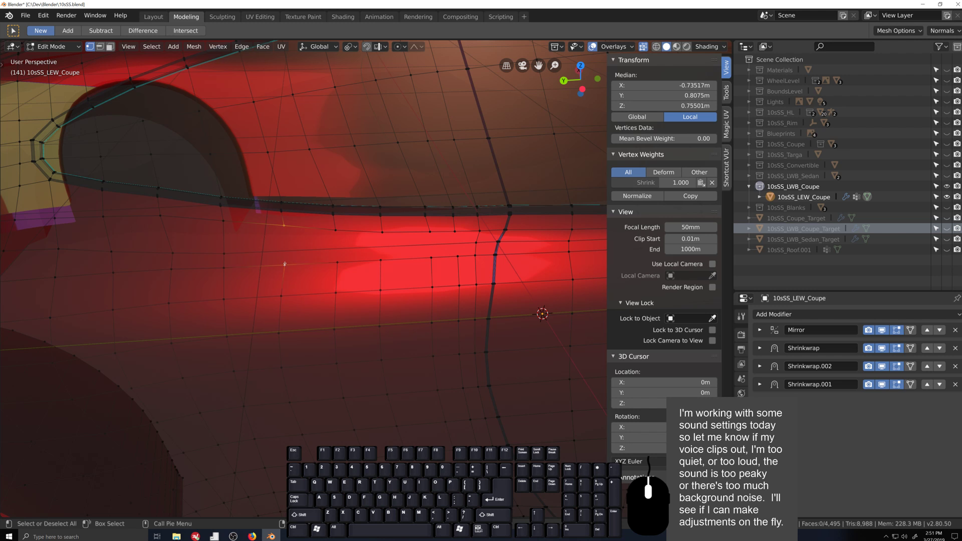
pyautogui.press('j')
pyautogui.click(335, 232)
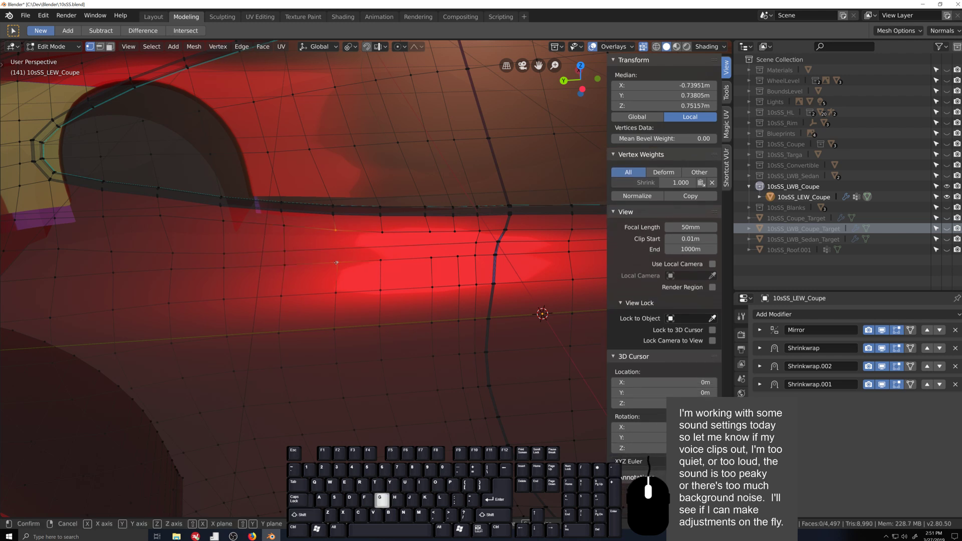
pyautogui.keyDown('shift'); pyautogui.click(337, 261); pyautogui.keyUp('shift')
pyautogui.press('j')
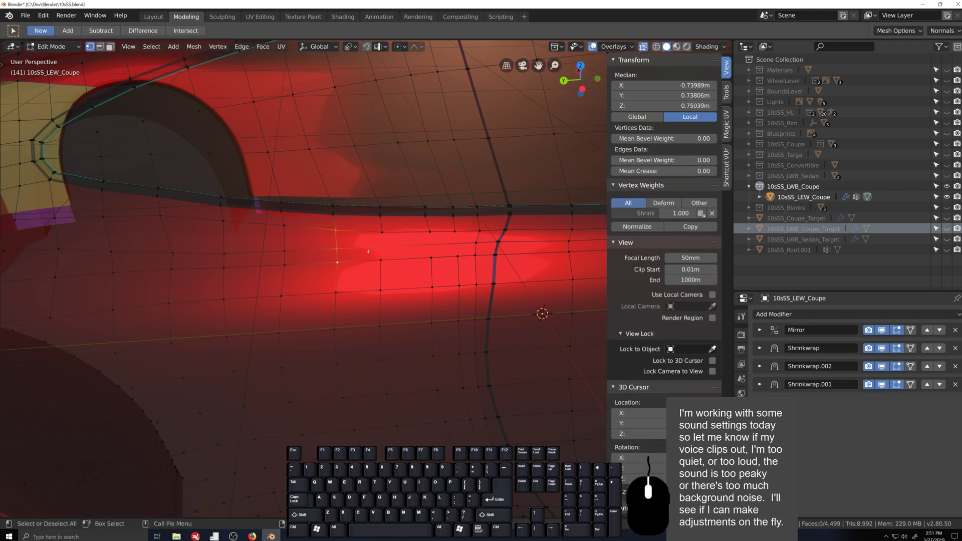
# - Connect the remaining three upper and lower vertex pairs toward the front of the filled side gap
pyautogui.click(382, 232)
pyautogui.keyDown('shift'); pyautogui.click(381, 260); pyautogui.keyUp('shift')
pyautogui.press('j')
pyautogui.click(430, 232)
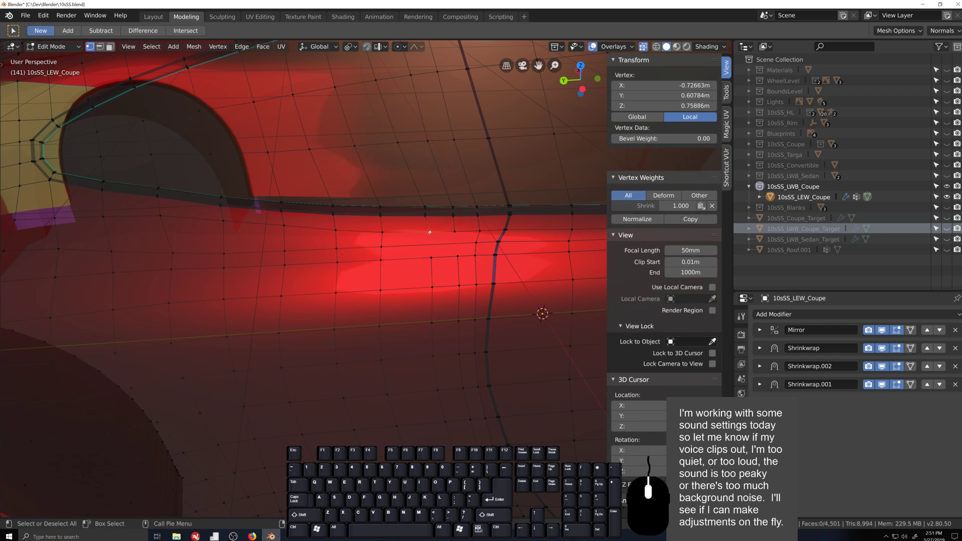
pyautogui.keyDown('shift'); pyautogui.click(431, 258); pyautogui.keyUp('shift')
pyautogui.press('j')
pyautogui.click(454, 232)
pyautogui.keyDown('shift'); pyautogui.click(457, 258); pyautogui.keyUp('shift')
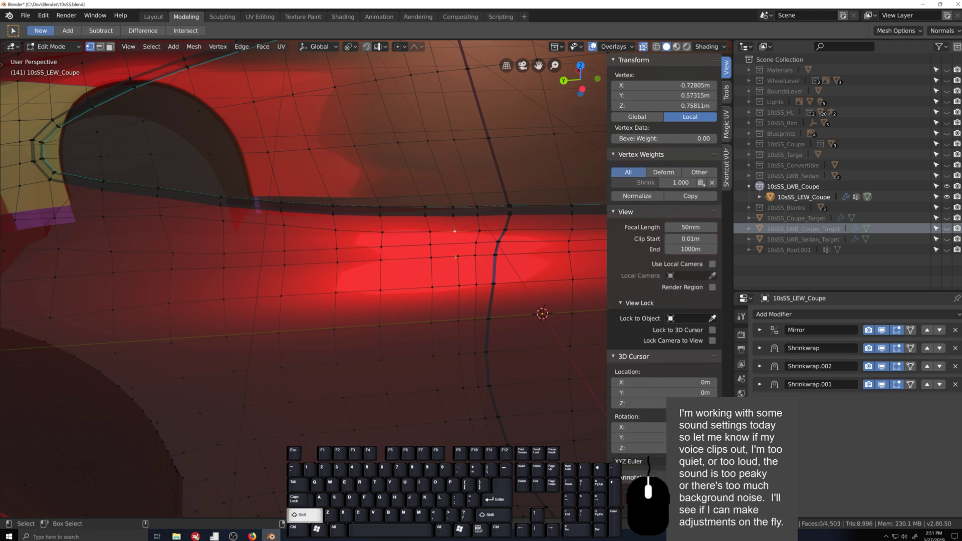
pyautogui.press('j')
# - Vertex-slide along the row behind the filled side gap by a factor of 0.177 to even its spacing
pyautogui.click(224, 253)
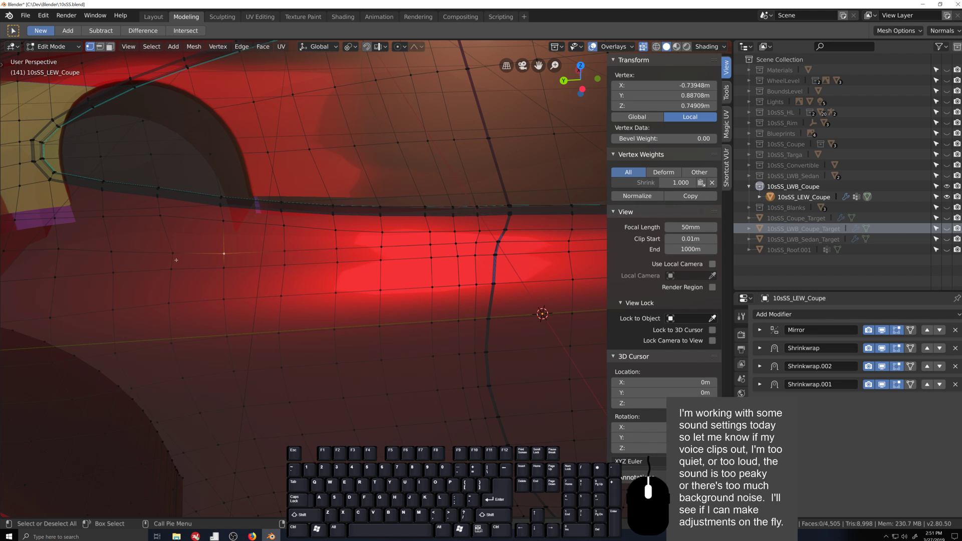
pyautogui.press('g')
pyautogui.click(108, 243)
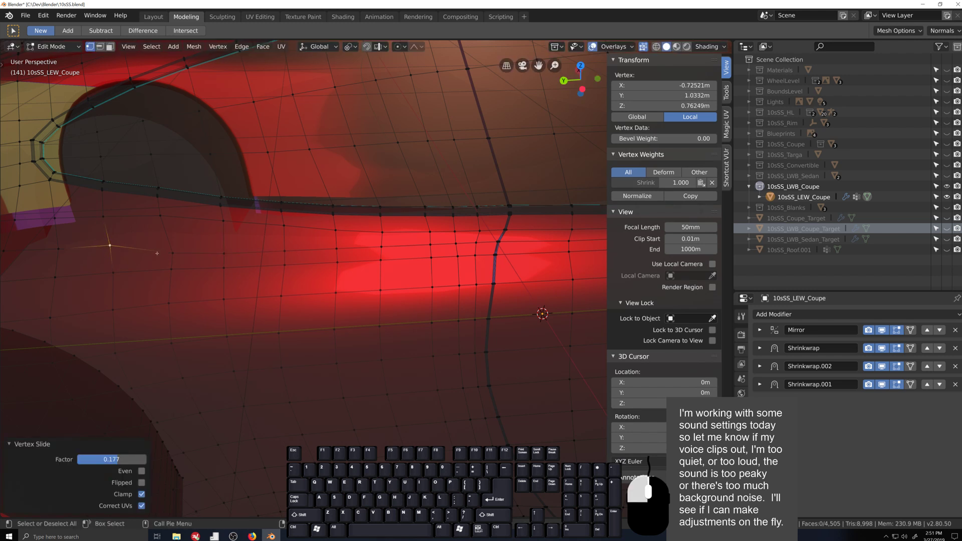
# - Slide the remaining vertices of the row below the side window one by one toward the front, the last by a factor of 0.110
pyautogui.press('g')
pyautogui.click(168, 244)
pyautogui.press('g')
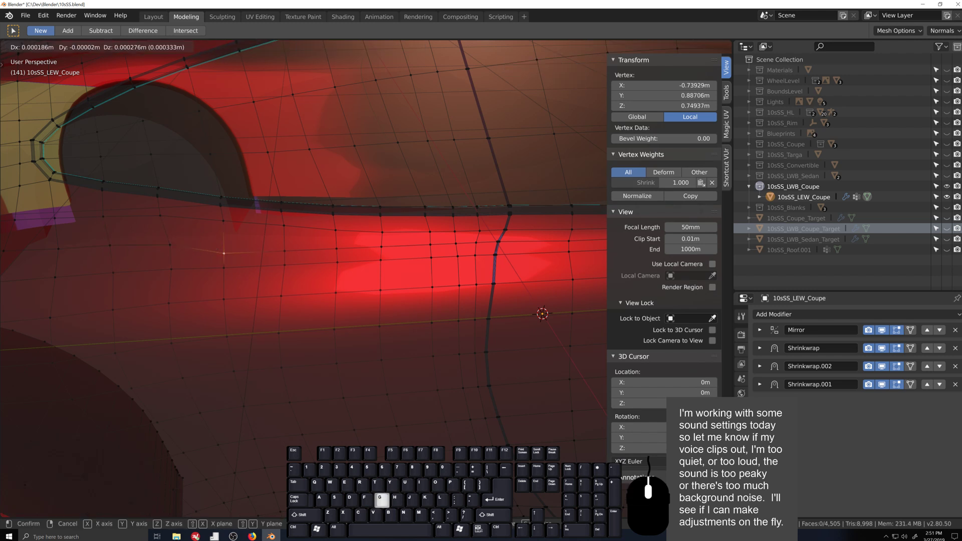
pyautogui.press('g')
pyautogui.click(218, 242)
pyautogui.press('g')
pyautogui.press('g')
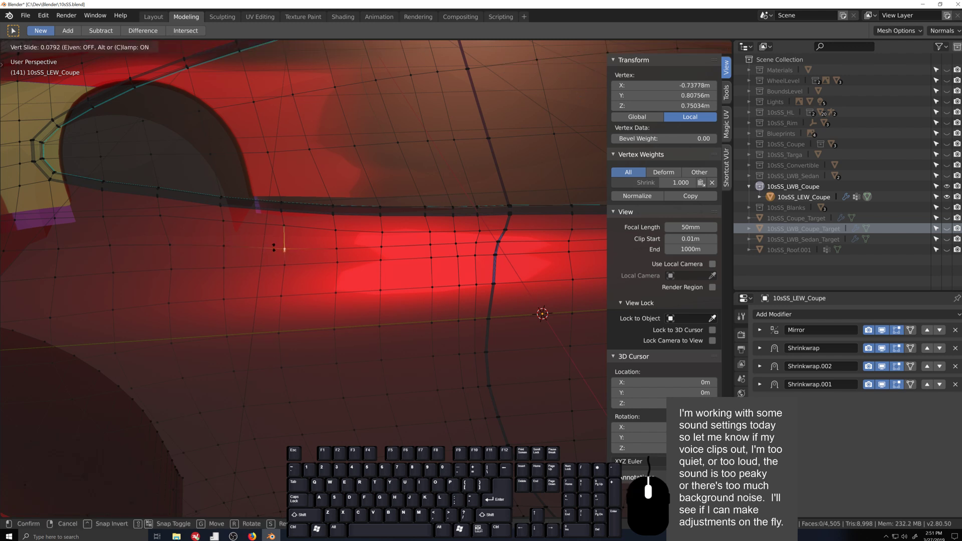
pyautogui.click(284, 245)
pyautogui.press('g')
pyautogui.press('g')
pyautogui.click(335, 242)
pyautogui.press('g')
pyautogui.press('g')
pyautogui.click(401, 253)
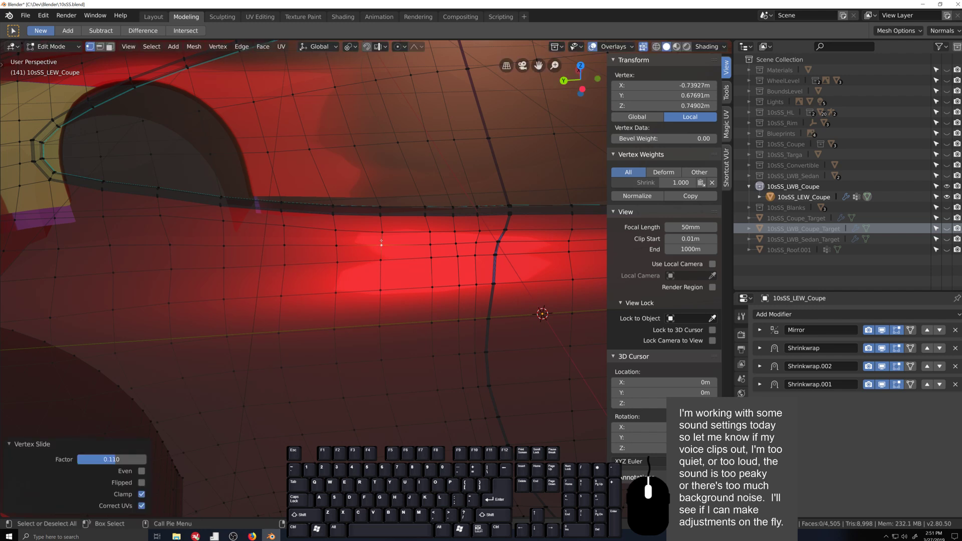
# - Examine the shading of the refilled body side and rear quarter in Object Mode from several angles
pyautogui.scroll(-1, 416, 261)
pyautogui.scroll(-3, 416, 261)
pyautogui.moveTo(416, 260); pyautogui.dragTo(322, 316, button='middle')
pyautogui.press('Tab')
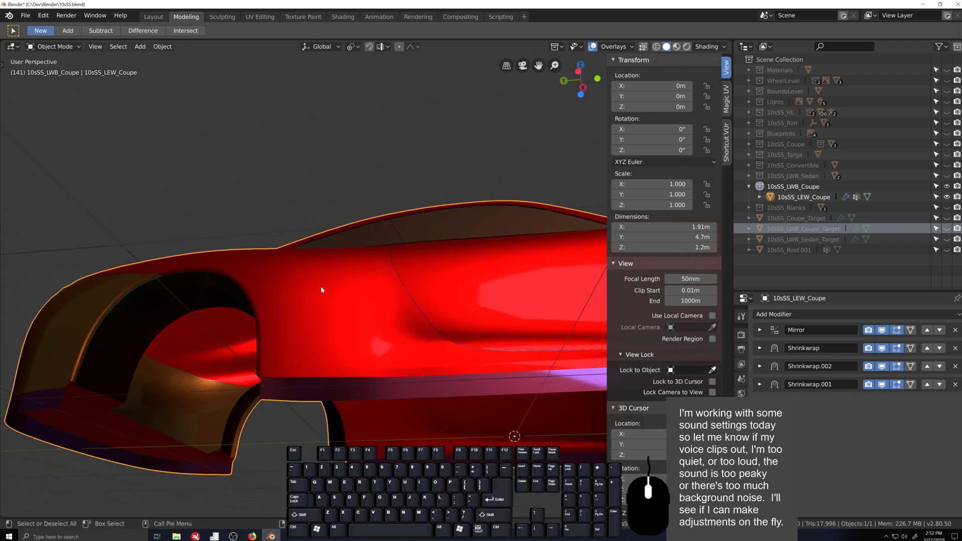
pyautogui.scroll(-5, 322, 290)
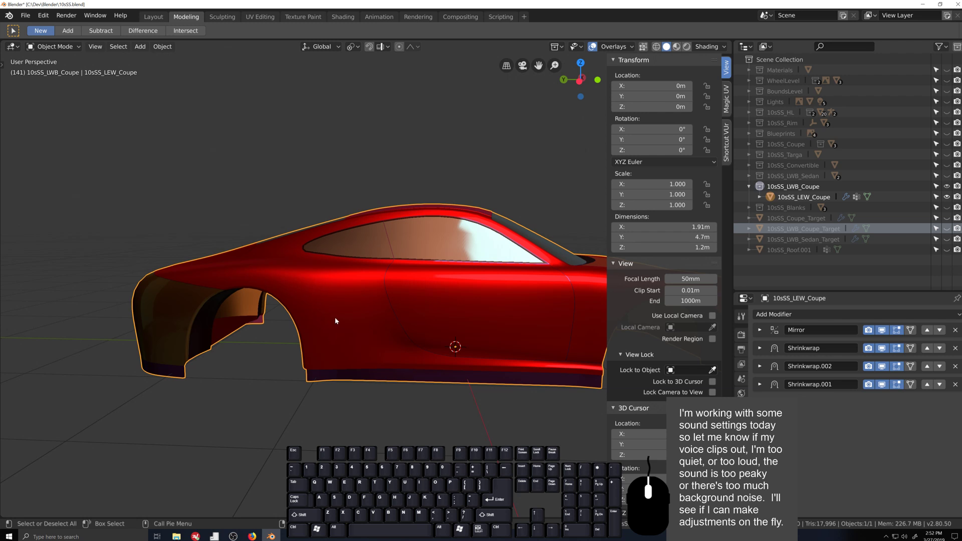
pyautogui.scroll(4, 335, 323)
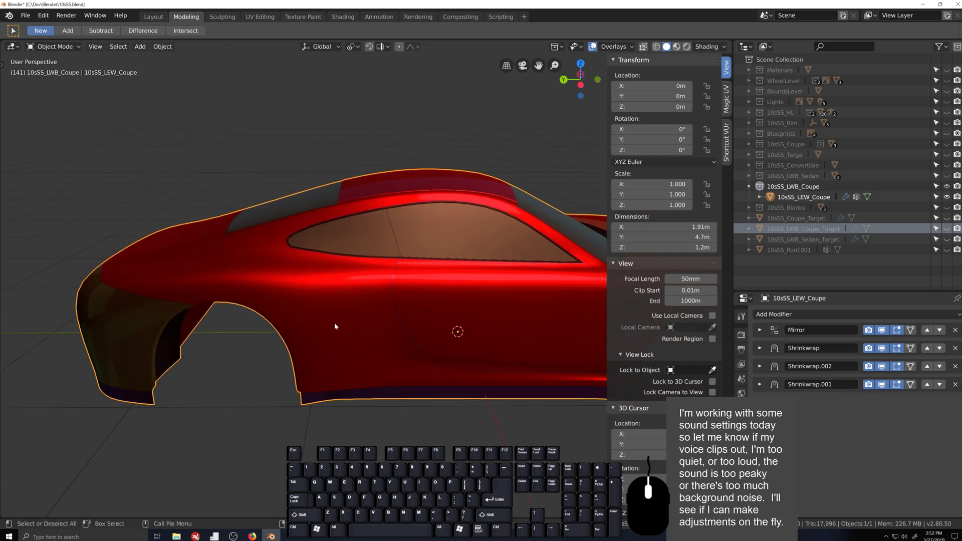
pyautogui.moveTo(334, 326); pyautogui.dragTo(354, 344, button='middle')
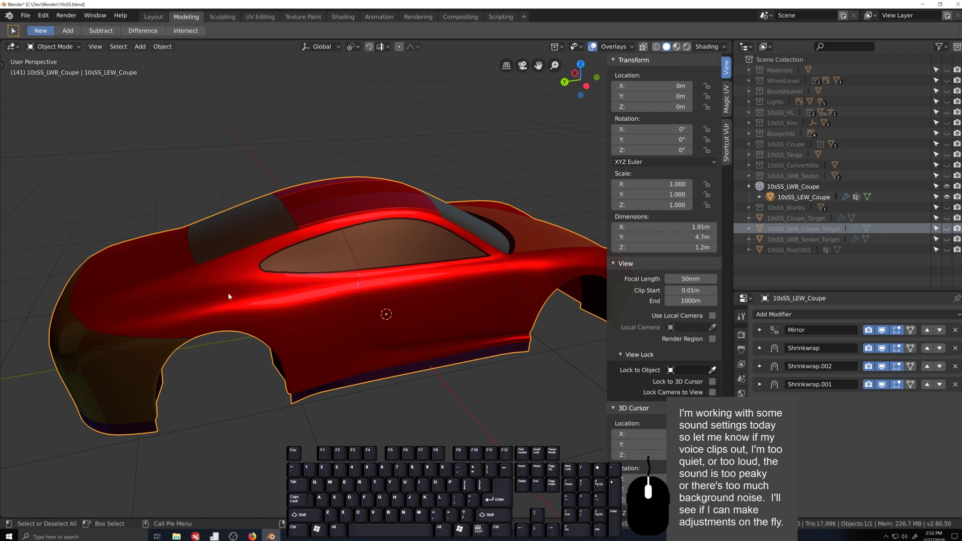
pyautogui.moveTo(228, 313); pyautogui.dragTo(531, 359, button='middle')
pyautogui.press('Tab')
pyautogui.press('Tab')
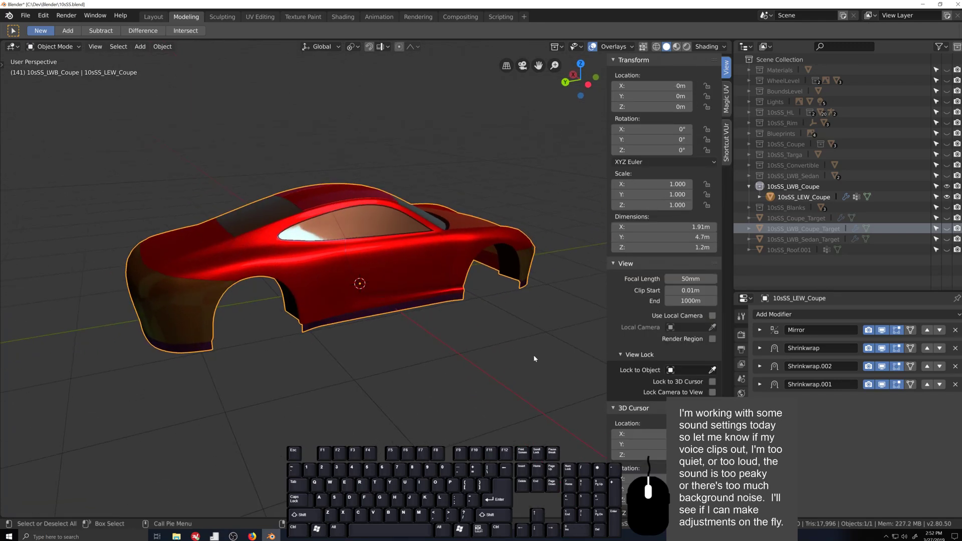
# - Duplicate the Shrinkwrap modifier that uses the Shrink vertex group and apply the copy, keeping the original modifier
pyautogui.click(759, 348)
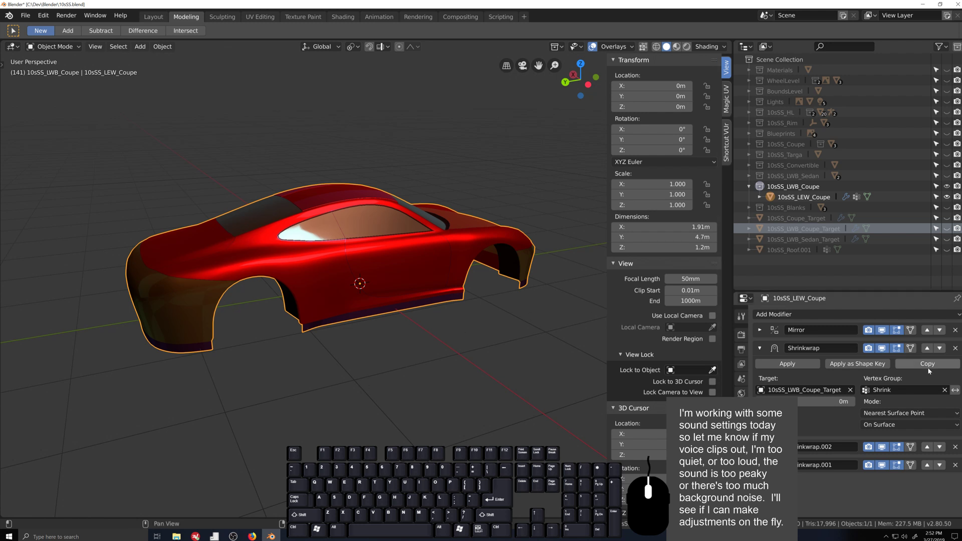
pyautogui.click(944, 365)
pyautogui.click(802, 466)
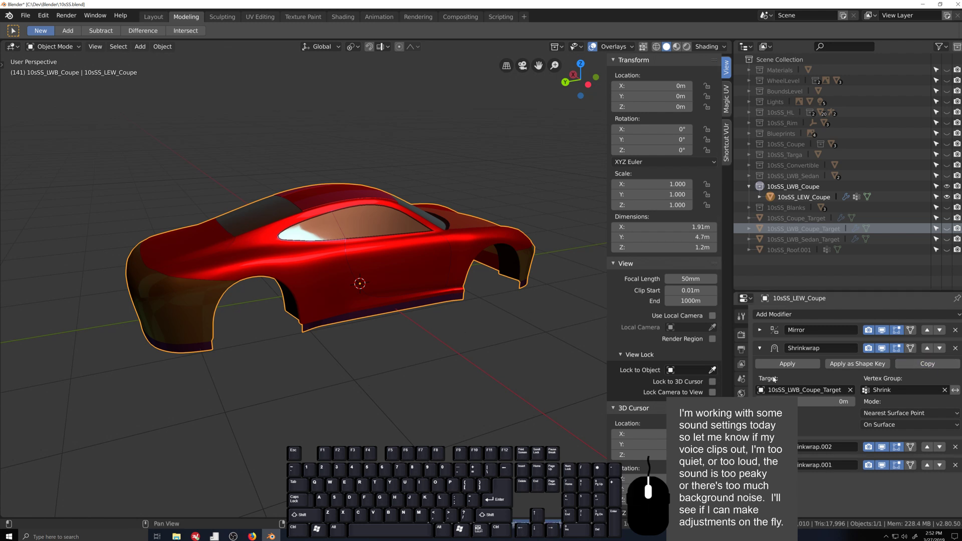
pyautogui.click(760, 349)
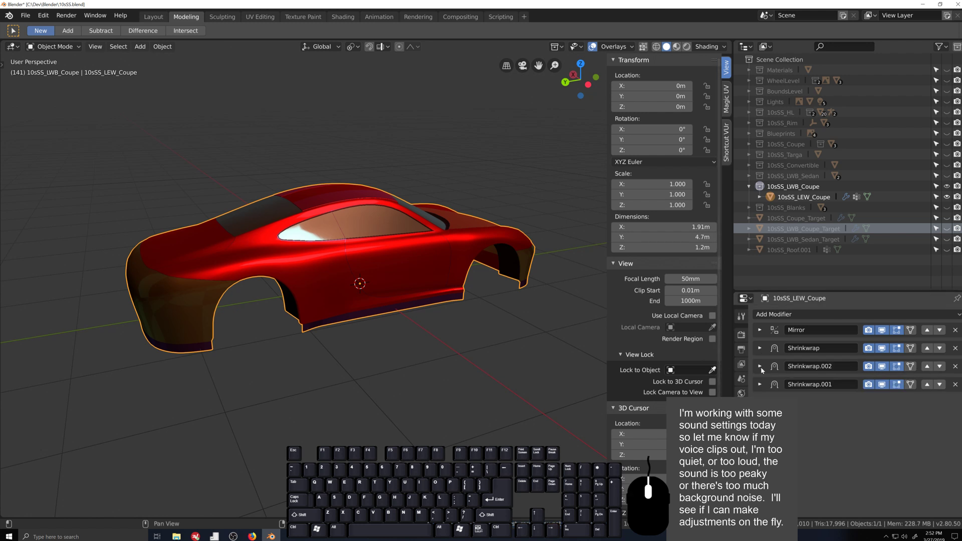
# - Duplicate the Shrinkwrap.002 modifier and apply the copy, and review the Shrinkwrap.001 settings
pyautogui.click(760, 366)
pyautogui.click(946, 382)
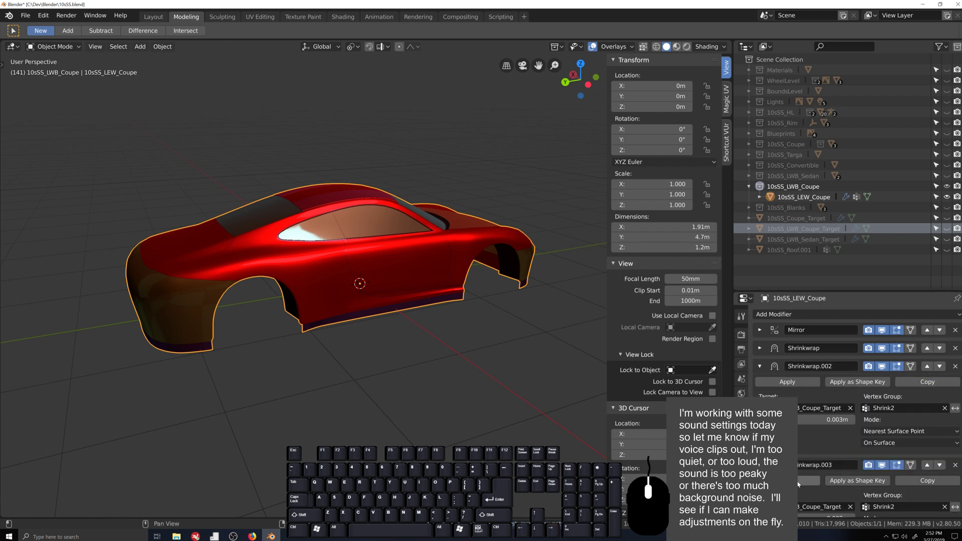
pyautogui.click(798, 481)
pyautogui.click(760, 367)
pyautogui.click(759, 385)
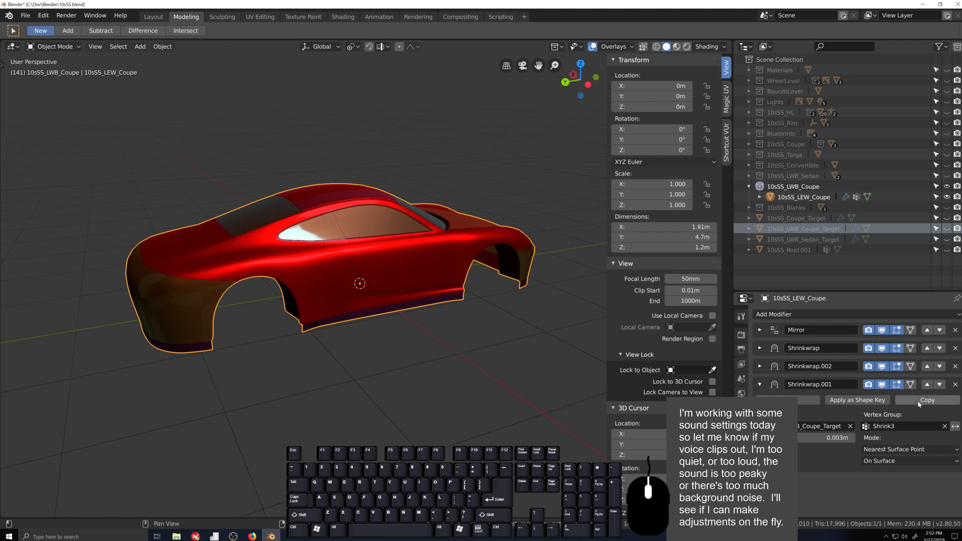
pyautogui.click(760, 384)
# - Examine the body's side, rear wheel arch and rear window surface, comparing the edit mesh with the shaded result
pyautogui.scroll(4, 342, 288)
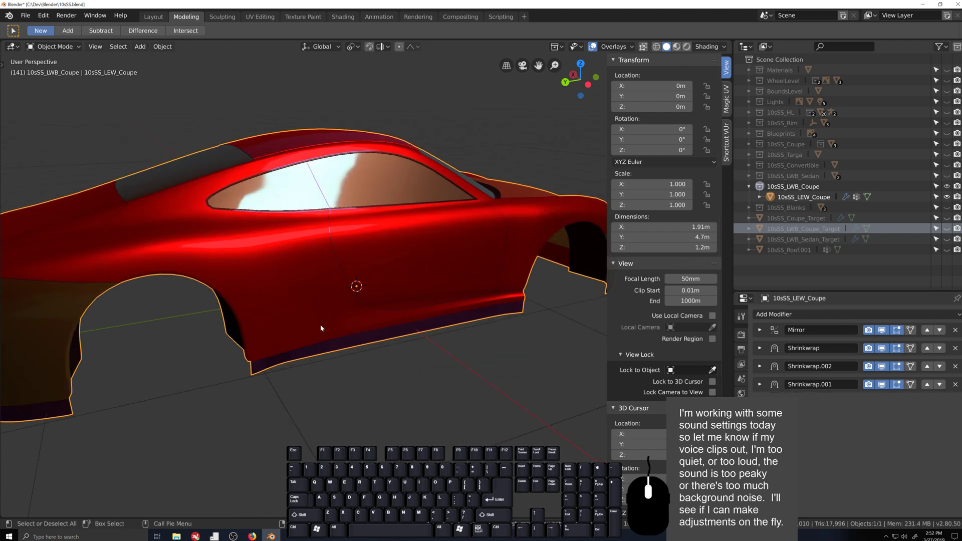
pyautogui.scroll(-3, 356, 329)
pyautogui.press('Tab')
pyautogui.press('Tab')
pyautogui.press('Tab')
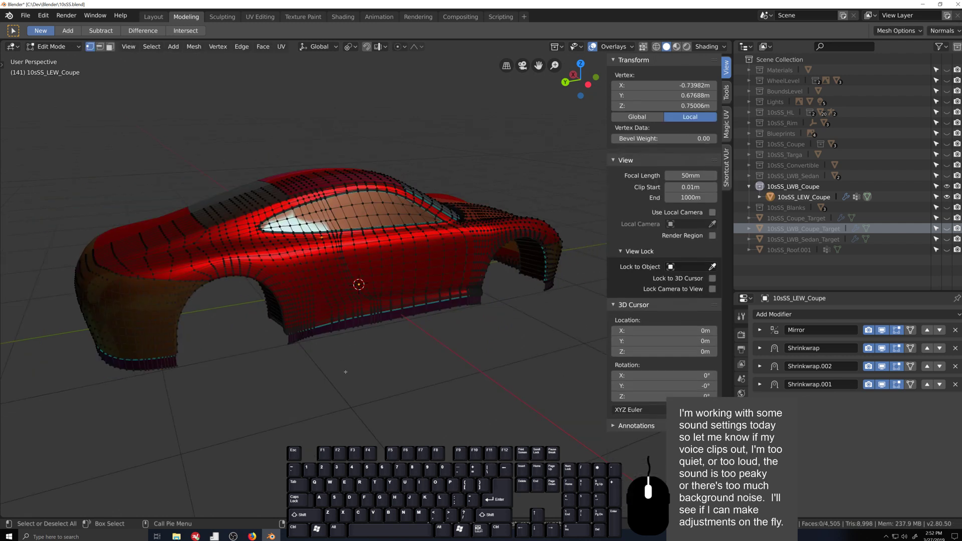
pyautogui.scroll(5, 368, 390)
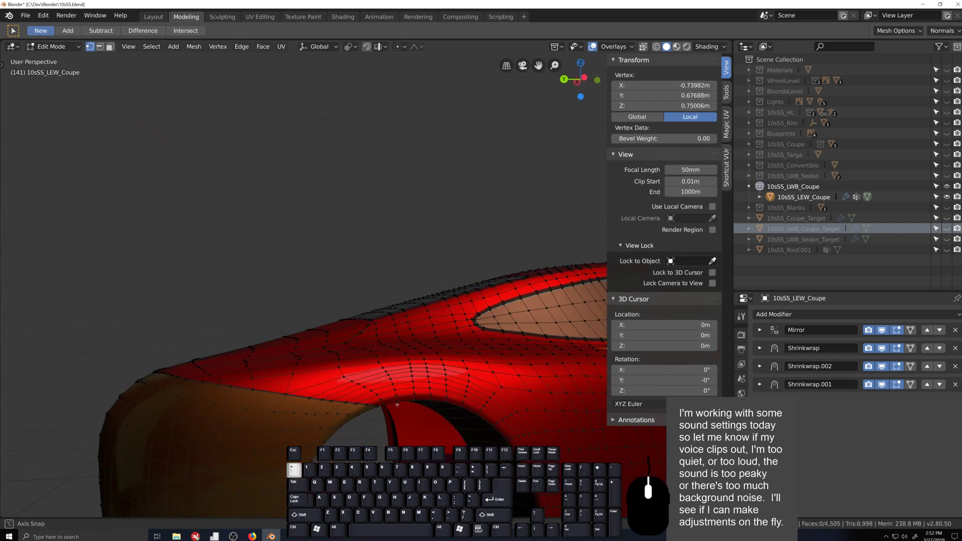
pyautogui.scroll(-4, 348, 354)
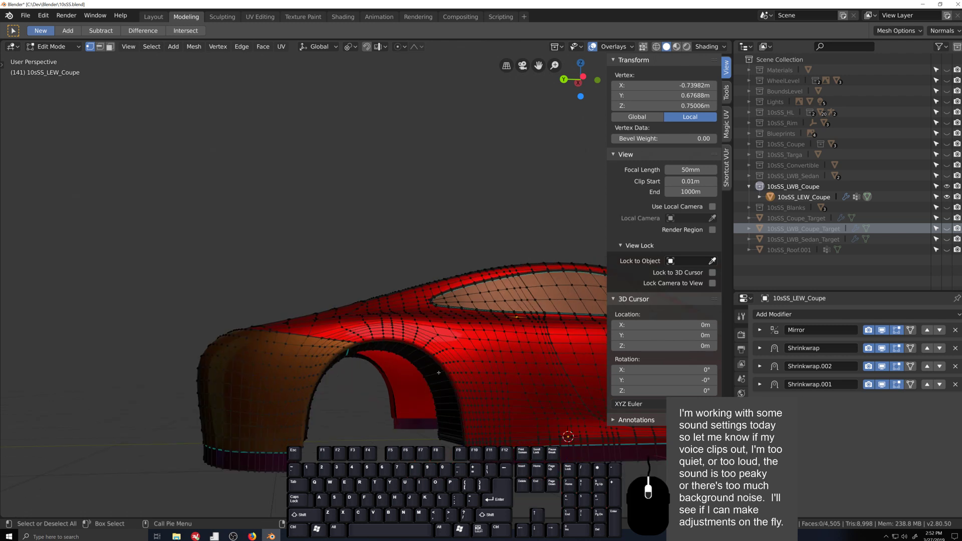
pyautogui.moveTo(348, 353); pyautogui.dragTo(450, 401, button='middle')
pyautogui.hotkey('shift', '`')
pyautogui.press('w')
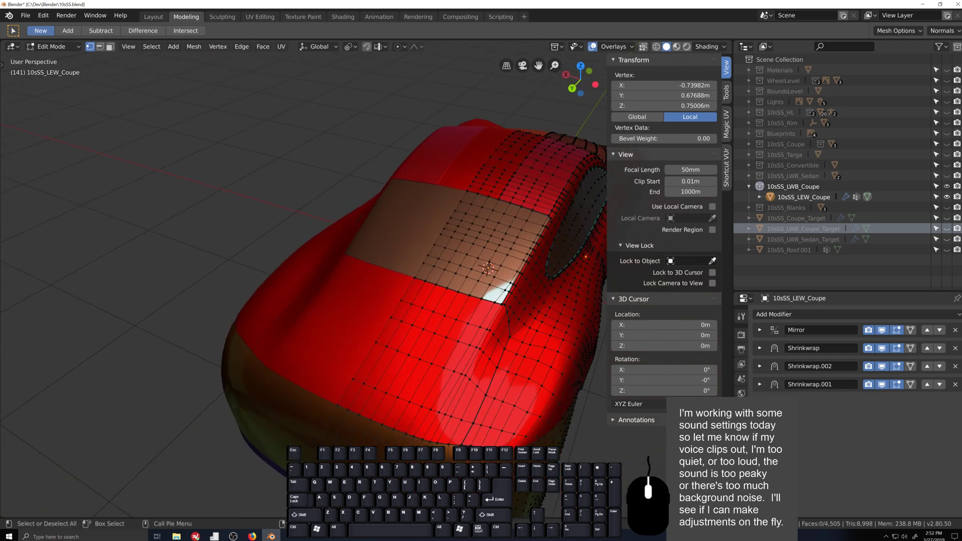
pyautogui.scroll(4, 443, 386)
pyautogui.moveTo(442, 385); pyautogui.dragTo(371, 365, button='middle')
pyautogui.scroll(-3, 370, 365)
pyautogui.press('Tab')
pyautogui.hotkey('shift', '`')
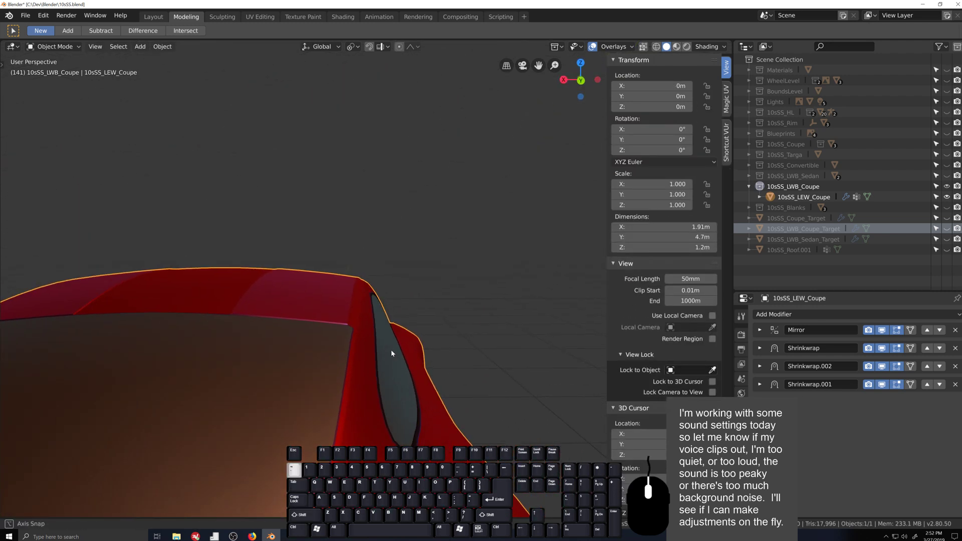
# - Select the vertex path along the rear window's side edge and edge-slide it inward by about -0.14, and its forward part by about -0.05
pyautogui.click(387, 360)
pyautogui.press('Tab')
pyautogui.moveTo(386, 360); pyautogui.dragTo(363, 379, button='middle')
pyautogui.keyDown('shift'); pyautogui.rightClick(300, 391); pyautogui.keyUp('shift')
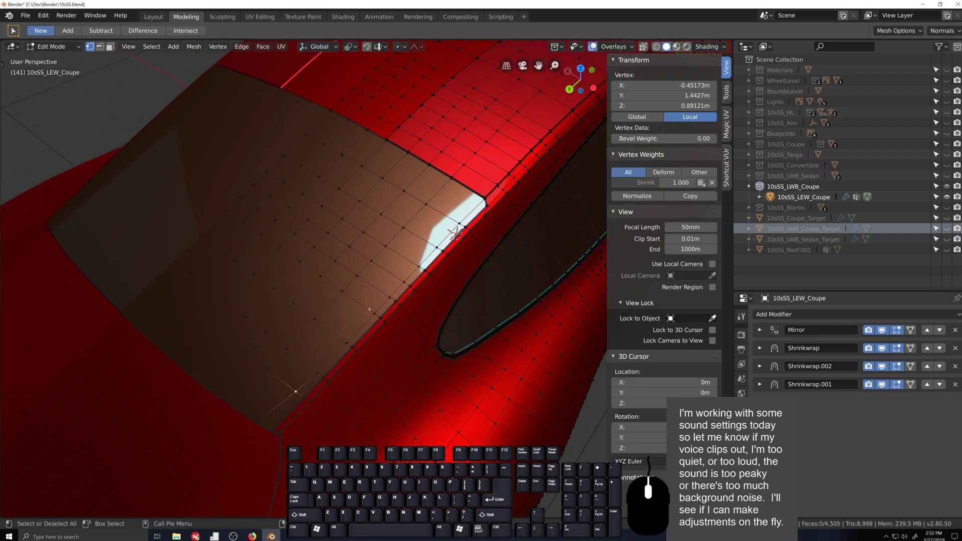
pyautogui.keyDown('ctrl'); pyautogui.click(437, 248); pyautogui.keyUp('ctrl')
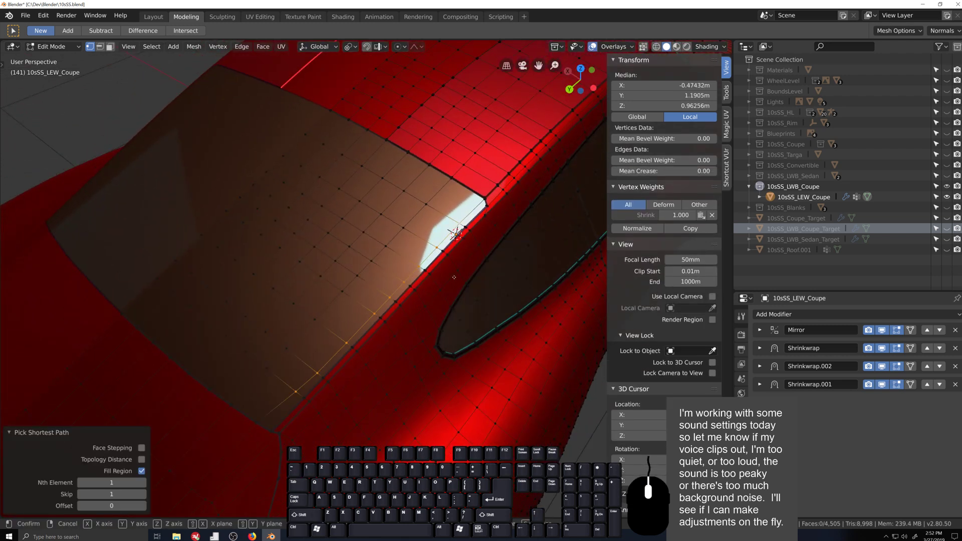
pyautogui.press('g')
pyautogui.press('g')
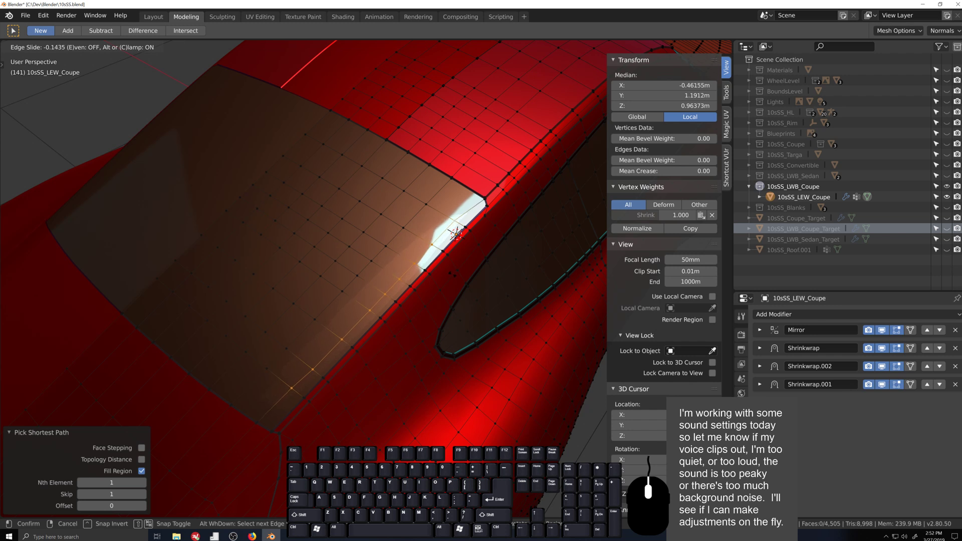
pyautogui.click(295, 383)
pyautogui.press('g')
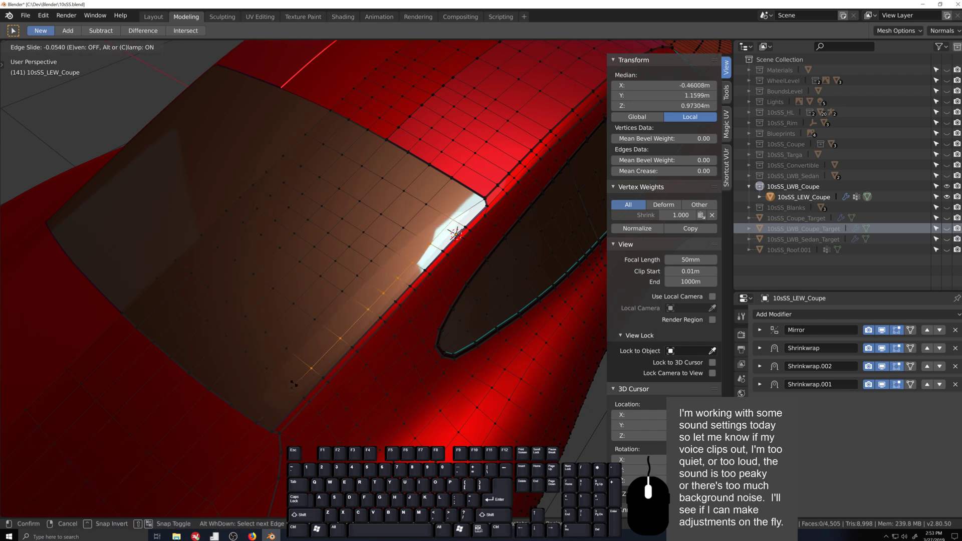
pyautogui.press('Return')
pyautogui.press('Tab')
# - Examine the rear window's side edge, roof corner and side window frame up close for shading and gap flaws
pyautogui.moveTo(416, 381); pyautogui.dragTo(441, 375, button='middle')
pyautogui.scroll(6, 436, 376)
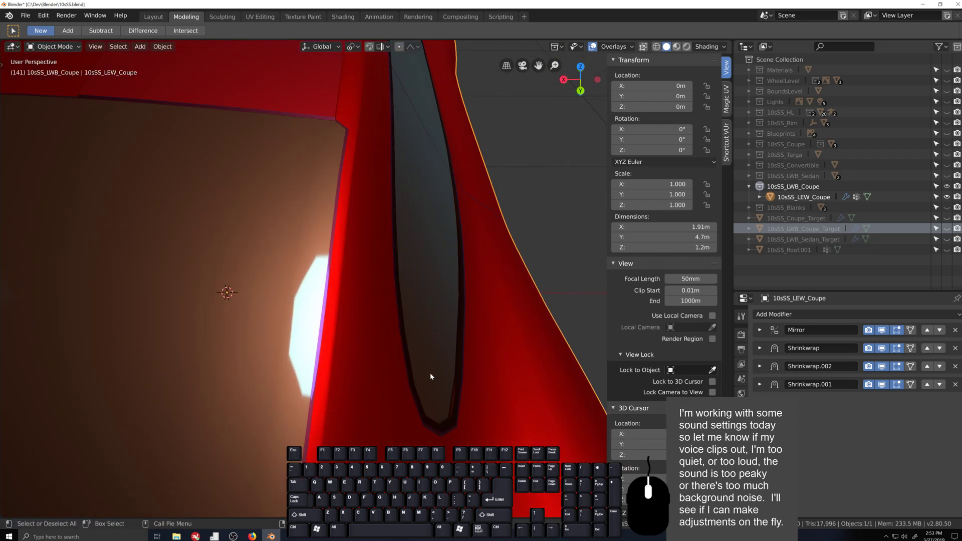
pyautogui.scroll(-4, 430, 373)
pyautogui.press('Tab')
pyautogui.moveTo(426, 371); pyautogui.dragTo(259, 419, button='middle')
pyautogui.press('Tab')
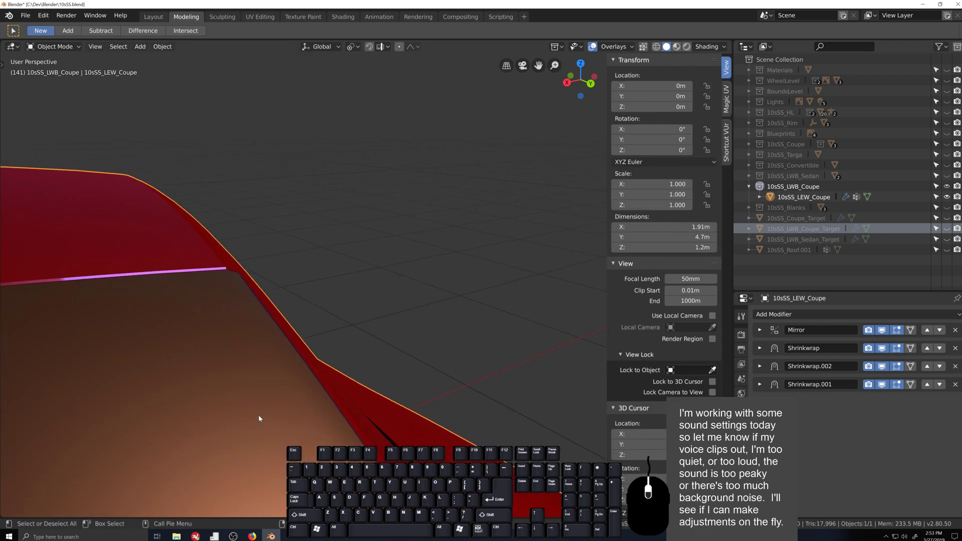
pyautogui.scroll(-3, 259, 418)
pyautogui.moveTo(401, 434); pyautogui.dragTo(390, 363, button='middle')
pyautogui.scroll(3, 341, 446)
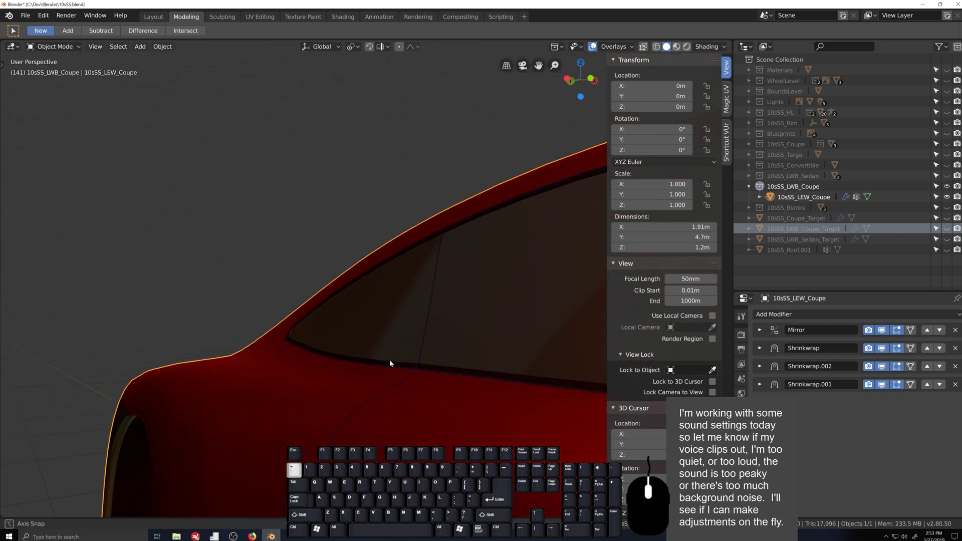
pyautogui.scroll(4, 389, 360)
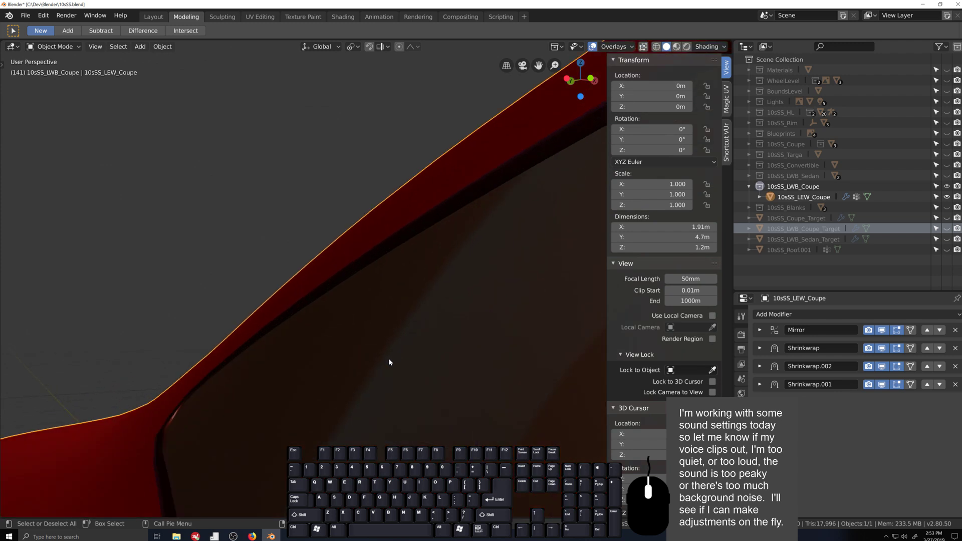
pyautogui.scroll(-2, 391, 357)
pyautogui.scroll(-3, 388, 355)
# - Examine the whole coupe body from the rear, side and above, and return to editing its mesh
pyautogui.moveTo(383, 355); pyautogui.dragTo(364, 445, button='middle')
pyautogui.keyDown('shift'); pyautogui.moveTo(254, 414); pyautogui.dragTo(441, 374, button='middle'); pyautogui.keyUp('shift')
pyautogui.scroll(3, 422, 412)
pyautogui.scroll(-2, 447, 400)
pyautogui.scroll(-1, 449, 403)
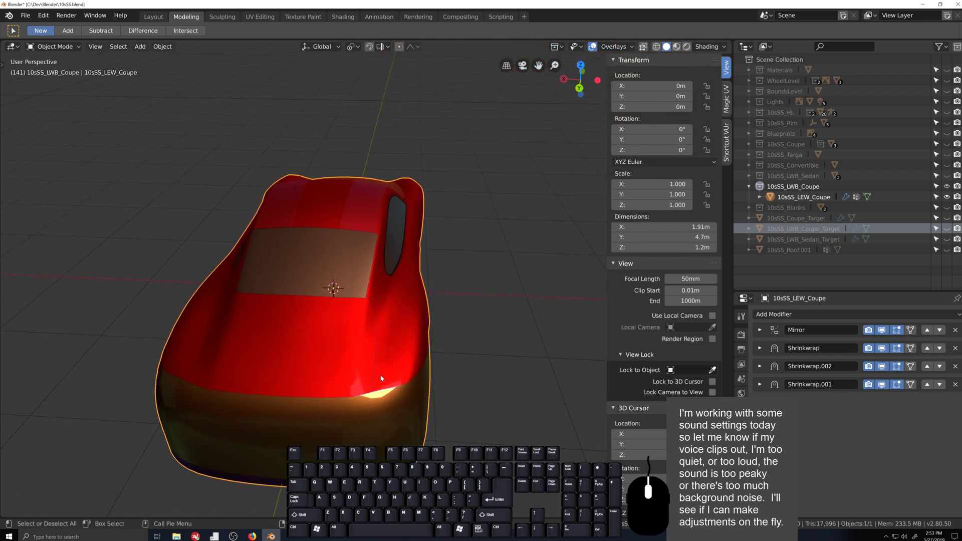
pyautogui.moveTo(311, 339); pyautogui.dragTo(310, 367, button='middle')
pyautogui.scroll(4, 310, 367)
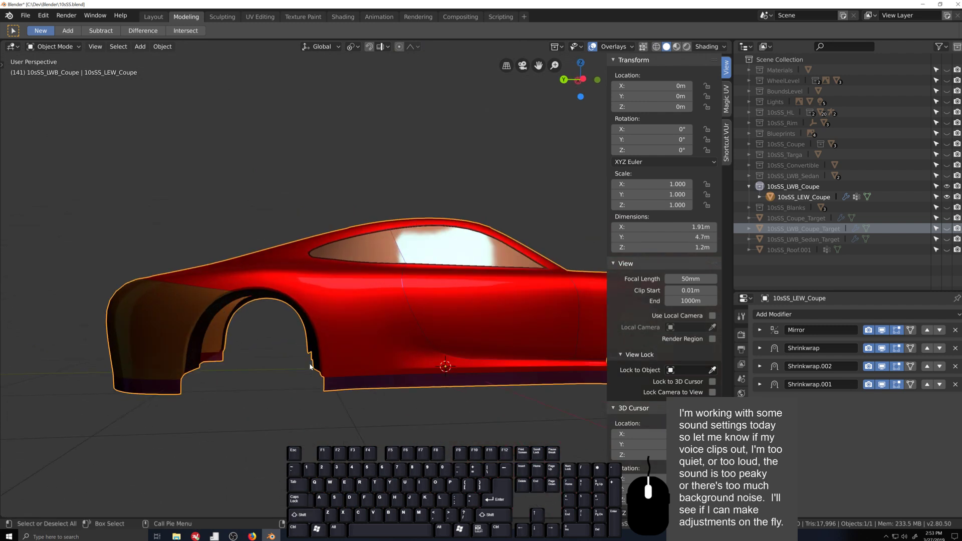
pyautogui.scroll(-4, 307, 361)
pyautogui.moveTo(307, 362); pyautogui.dragTo(337, 387, button='middle')
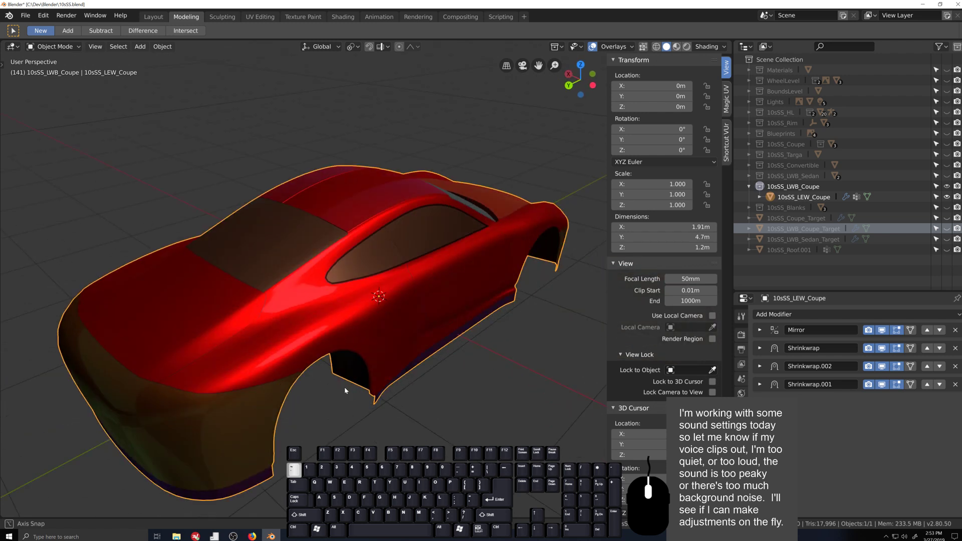
pyautogui.scroll(2, 337, 387)
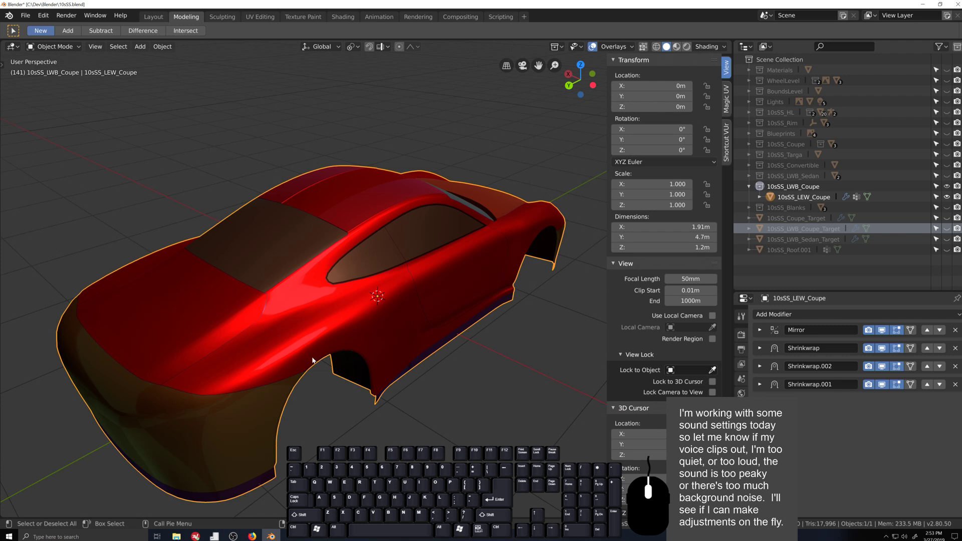
pyautogui.scroll(-3, 337, 383)
pyautogui.scroll(1, 381, 385)
pyautogui.moveTo(374, 393); pyautogui.dragTo(364, 359, button='middle')
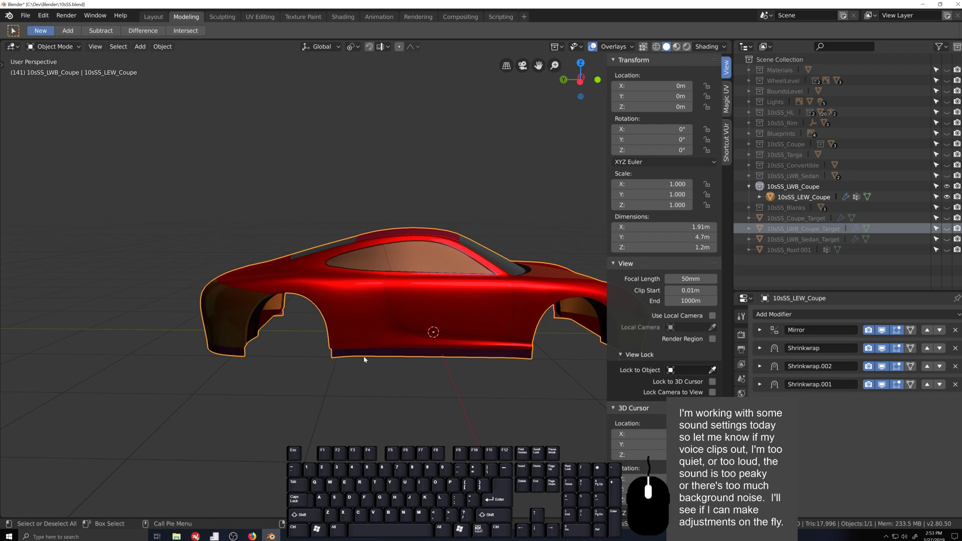
pyautogui.scroll(-2, 372, 355)
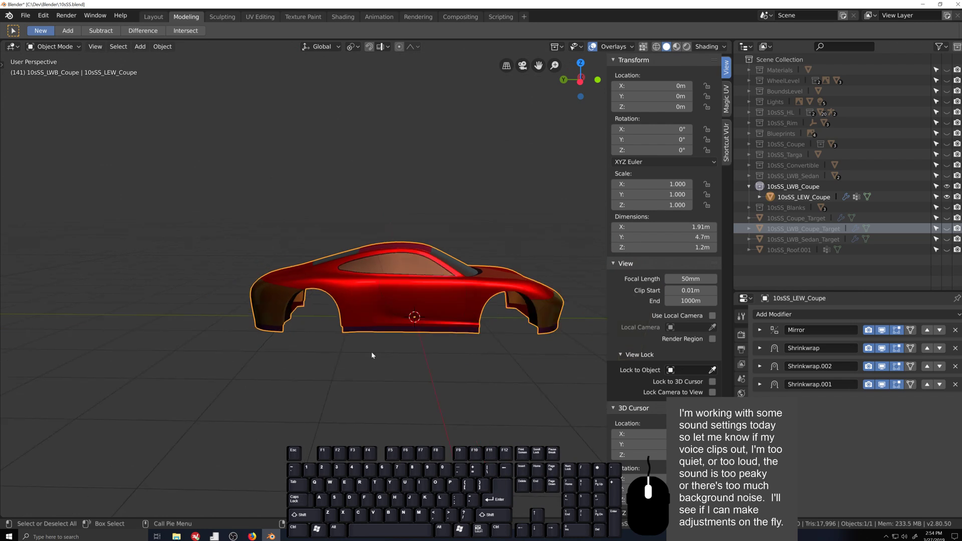
pyautogui.scroll(2, 371, 355)
pyautogui.moveTo(372, 355); pyautogui.dragTo(405, 381, button='middle')
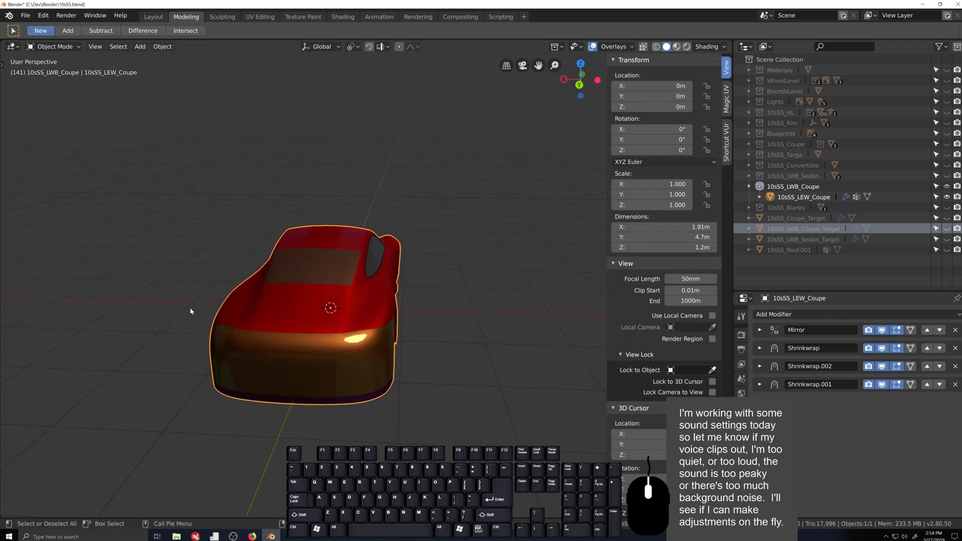
pyautogui.moveTo(322, 336); pyautogui.dragTo(431, 361, button='middle')
pyautogui.press('Tab')
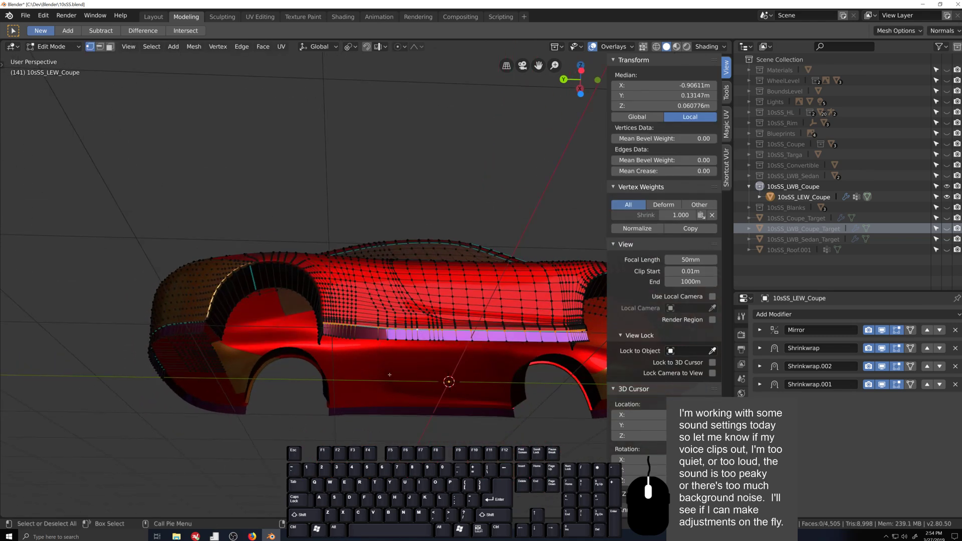
# - Duplicate the selected edge line along the coupe body's side sill in place and separate it into its own object
pyautogui.moveTo(389, 375); pyautogui.dragTo(465, 409, button='middle')
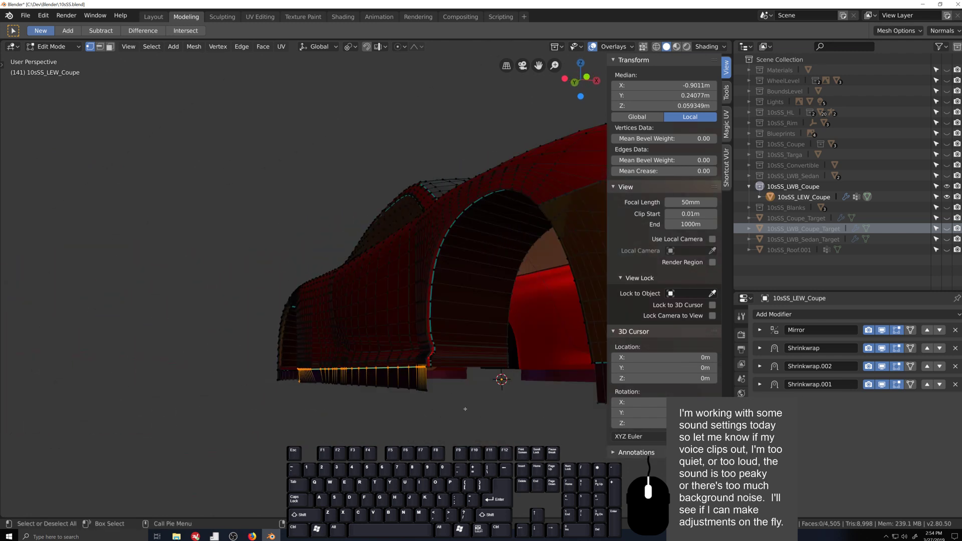
pyautogui.moveTo(447, 369); pyautogui.dragTo(439, 405, button='middle')
pyautogui.scroll(3, 446, 417)
pyautogui.scroll(-4, 445, 416)
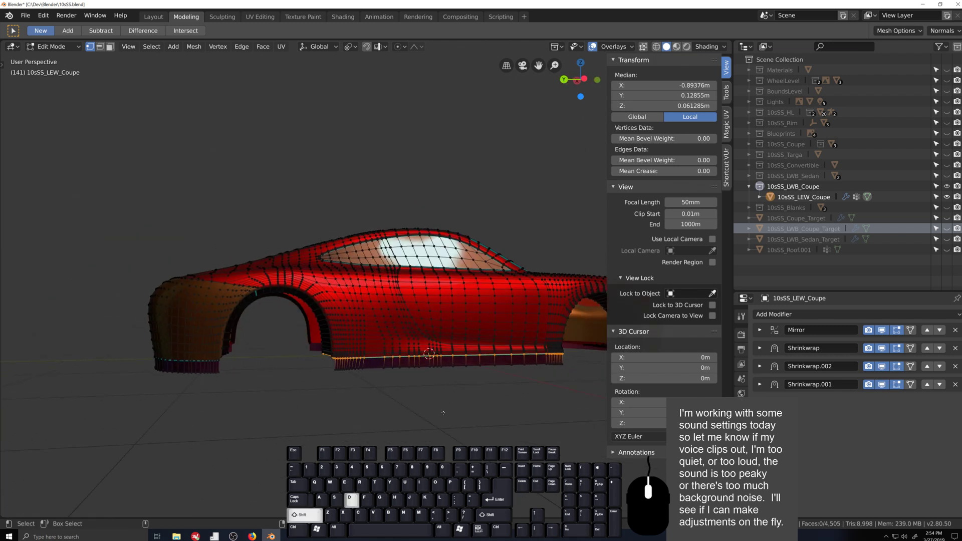
pyautogui.hotkey('shift', 'd')
pyautogui.rightClick(443, 439)
pyautogui.press('p')
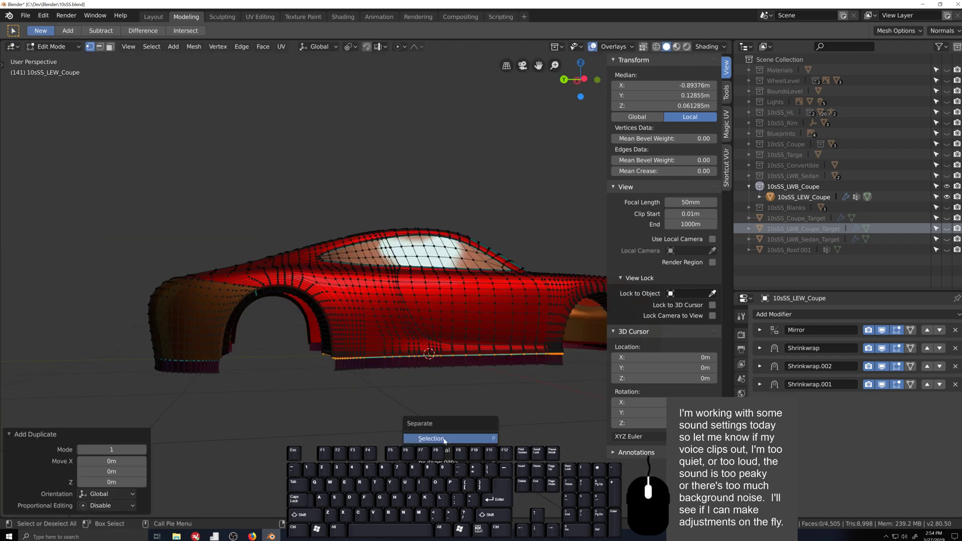
pyautogui.click(443, 437)
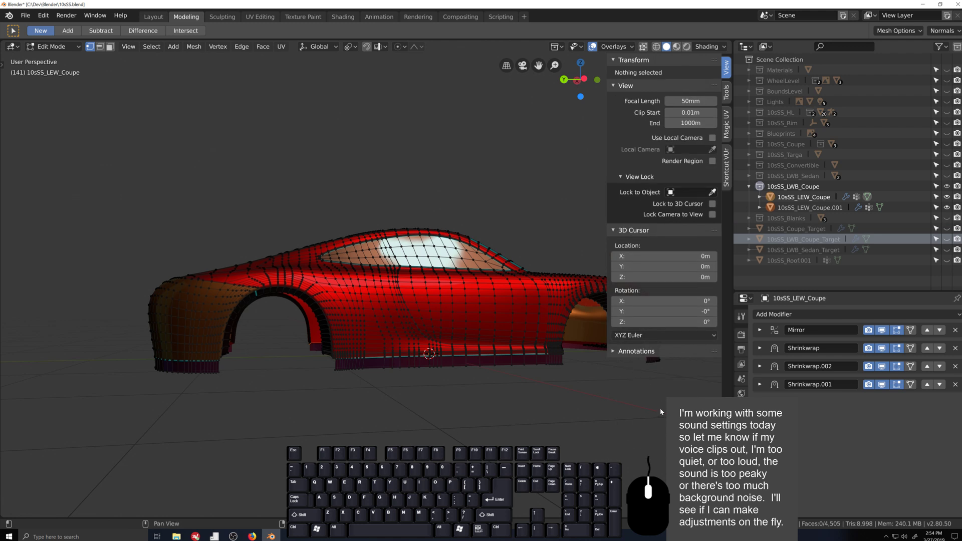
# - Hide the original 10sSS_LEW_Coupe body and open the separated sill outline for mesh editing, viewed from the top
pyautogui.click(947, 197)
pyautogui.moveTo(430, 353); pyautogui.dragTo(392, 388, button='middle')
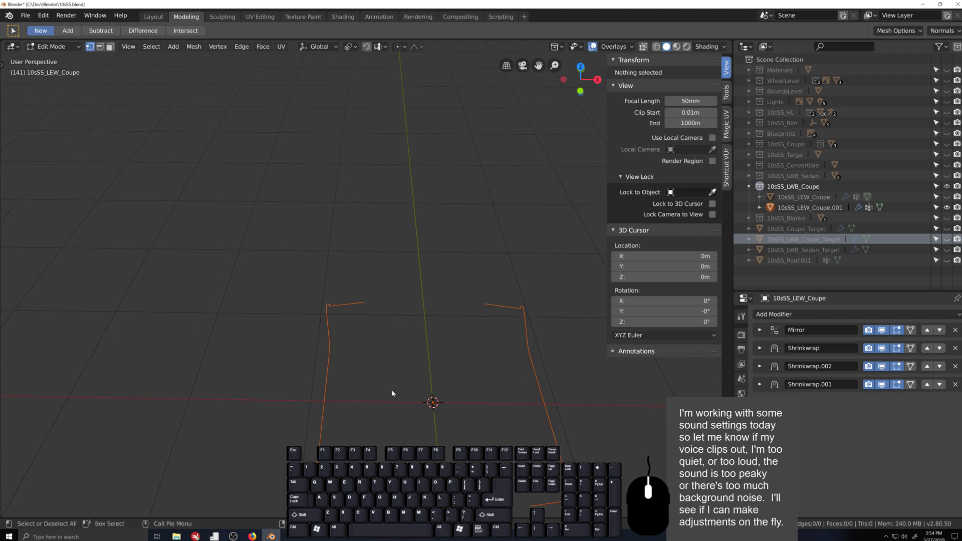
pyautogui.press('KP_7')
pyautogui.press('Tab')
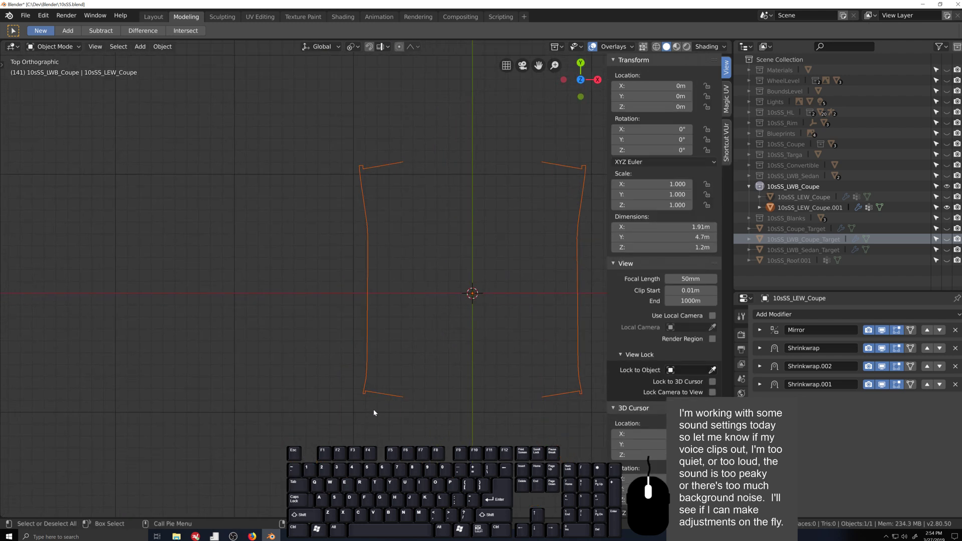
pyautogui.click(374, 395)
pyautogui.press('Tab')
pyautogui.keyDown('shift'); pyautogui.moveTo(374, 464); pyautogui.dragTo(389, 403, button='middle'); pyautogui.keyUp('shift')
pyautogui.scroll(9, 389, 404)
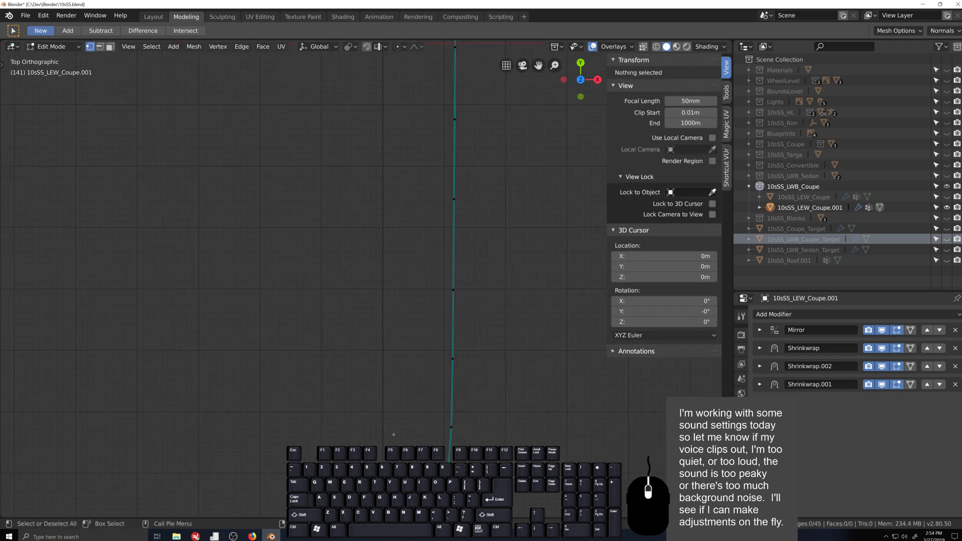
pyautogui.keyDown('shift'); pyautogui.moveTo(416, 451); pyautogui.dragTo(361, 266, button='middle'); pyautogui.keyUp('shift')
pyautogui.scroll(-7, 362, 266)
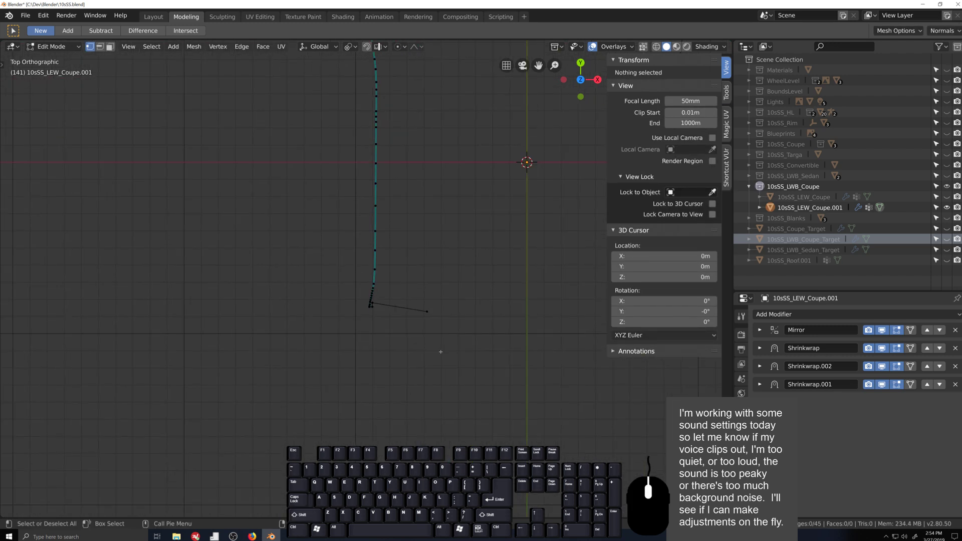
# - Remove all the sill outline's vertices from the Shrink3, Shrink2 and Shrink vertex groups
pyautogui.click(741, 481)
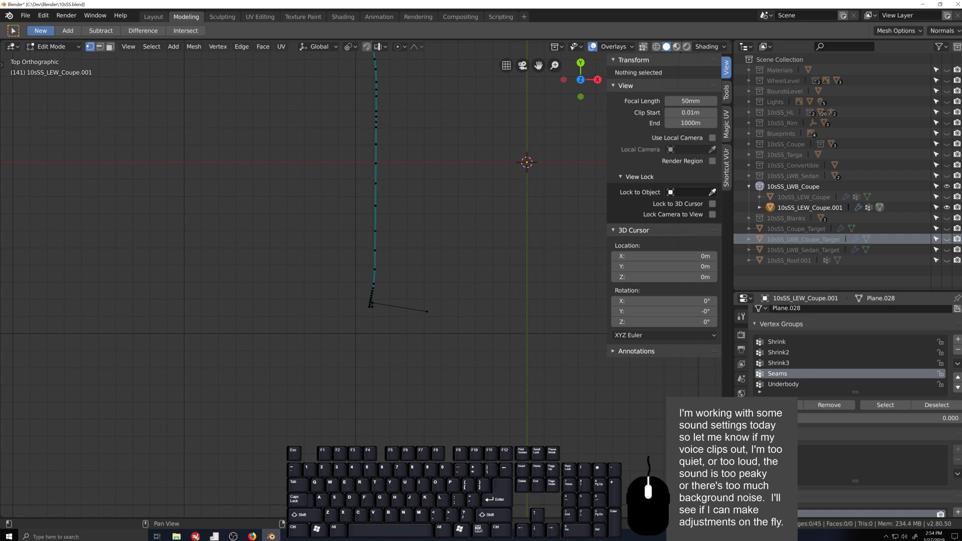
pyautogui.scroll(-3, 365, 394)
pyautogui.press('a')
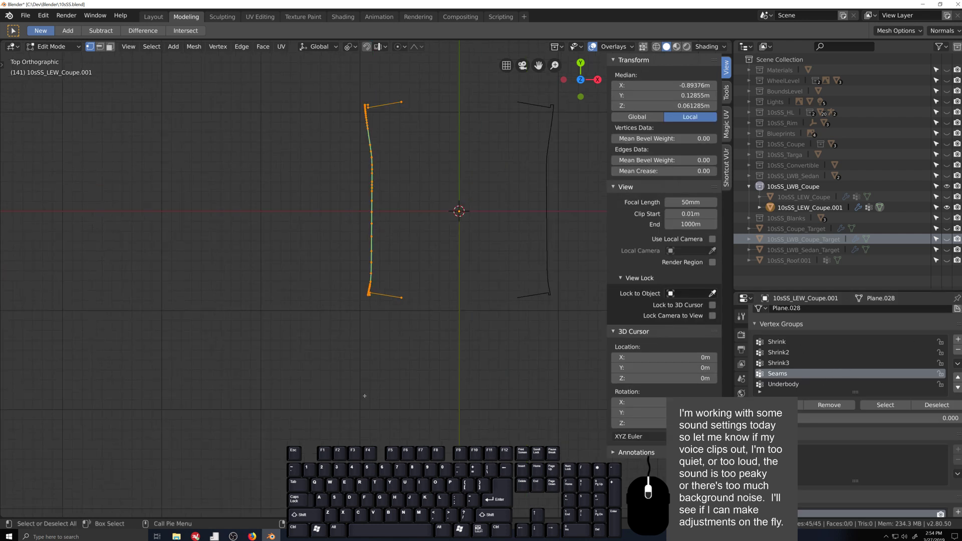
pyautogui.click(801, 364)
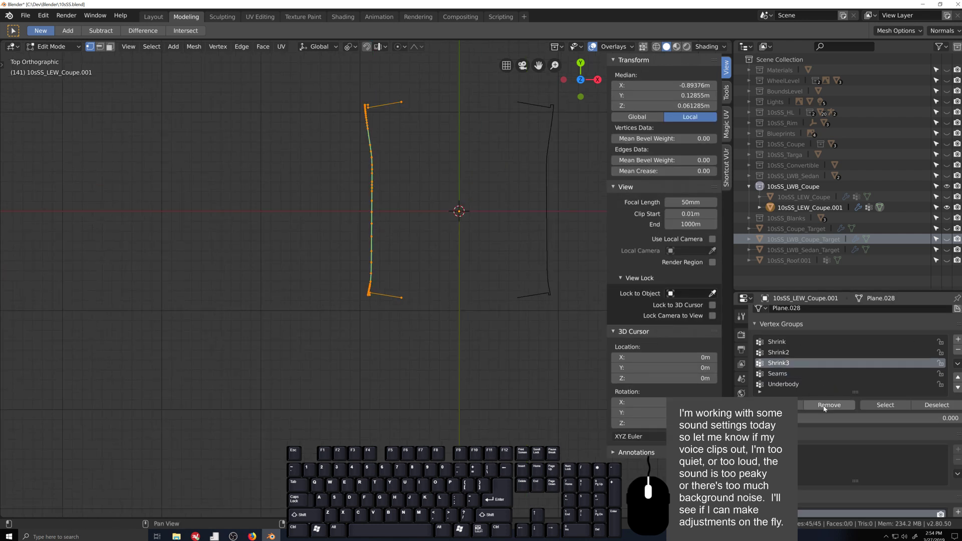
pyautogui.click(777, 353)
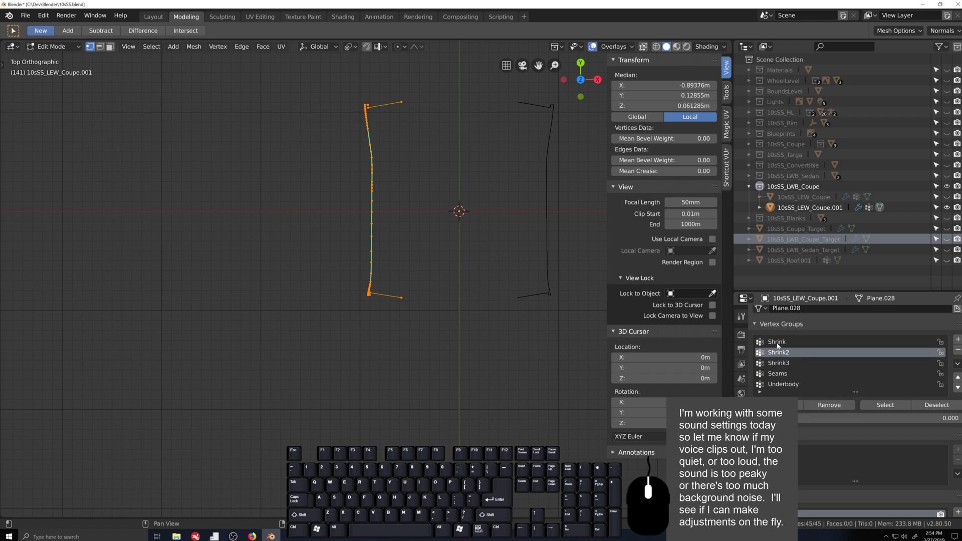
pyautogui.click(777, 343)
# - Subdivide the short inner edge of the notch at the outline's front end with a two-cut loop cut
pyautogui.scroll(12, 457, 319)
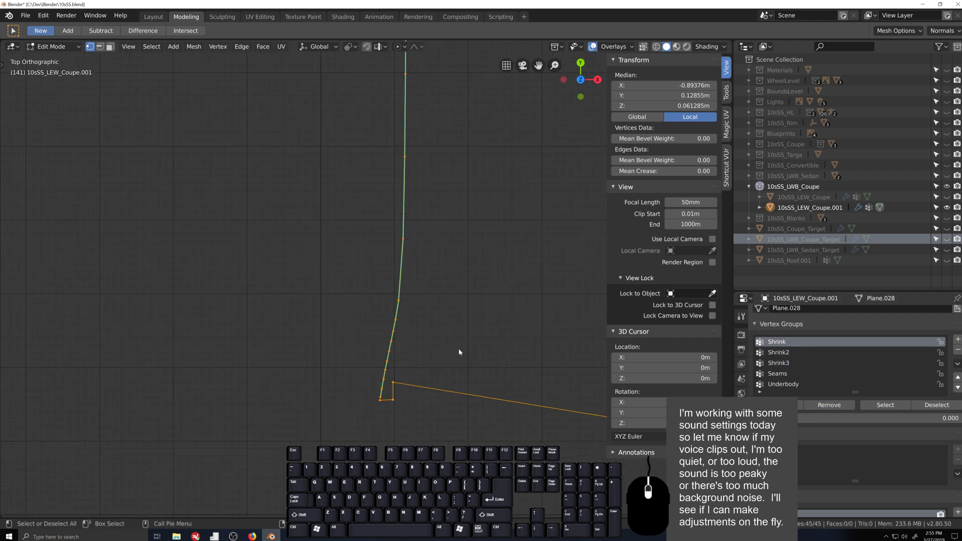
pyautogui.keyDown('shift'); pyautogui.moveTo(463, 376); pyautogui.dragTo(457, 297, button='middle'); pyautogui.keyUp('shift')
pyautogui.scroll(4, 457, 298)
pyautogui.click(411, 390)
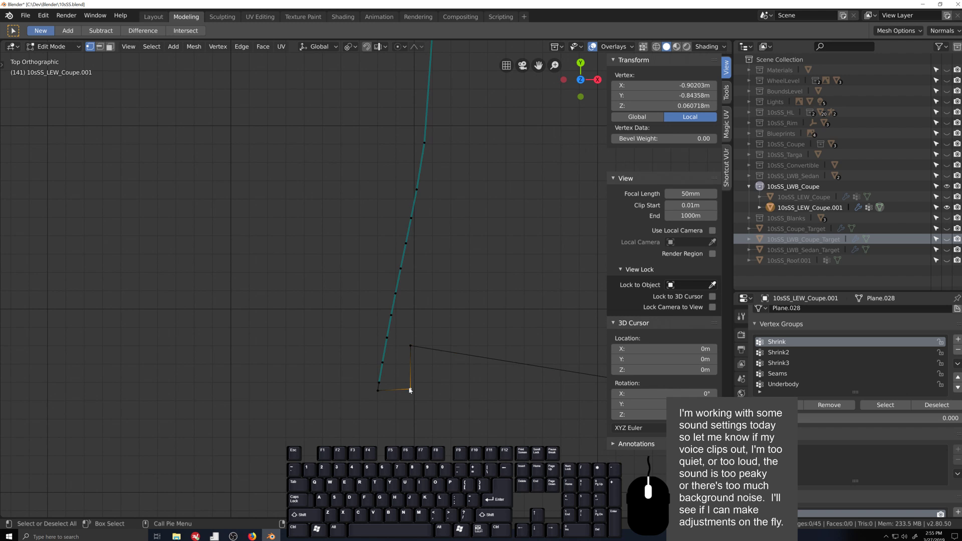
pyautogui.keyDown('shift'); pyautogui.click(410, 346); pyautogui.keyUp('shift')
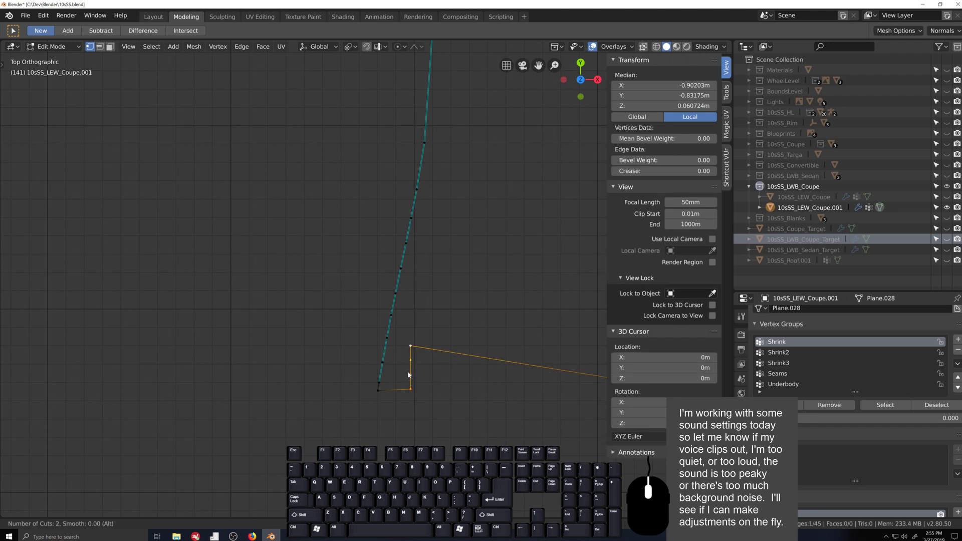
pyautogui.moveTo(409, 373); pyautogui.dragTo(398, 376)
pyautogui.scroll(-5, 421, 365)
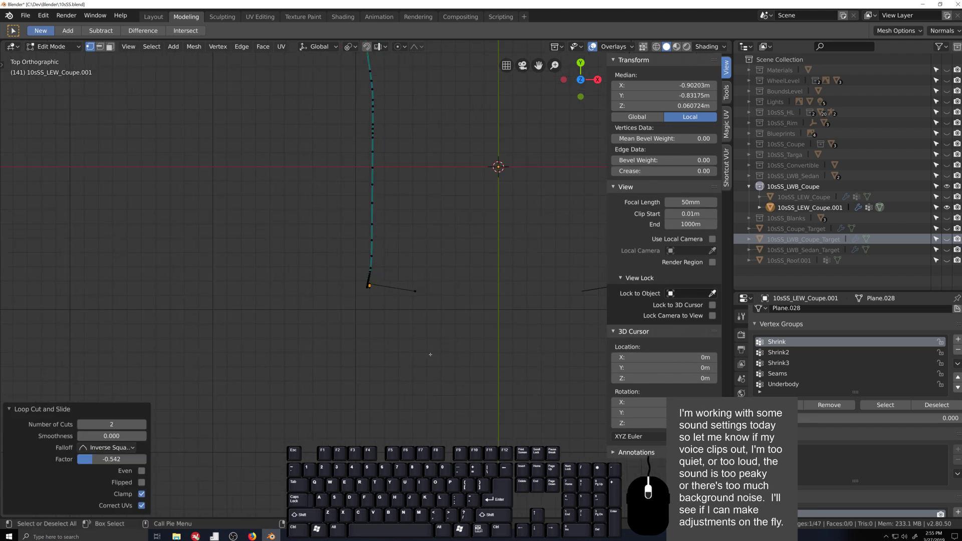
# - Select the whole sill outline and clear the sharp marking from its edges
pyautogui.press('a')
pyautogui.press('q')
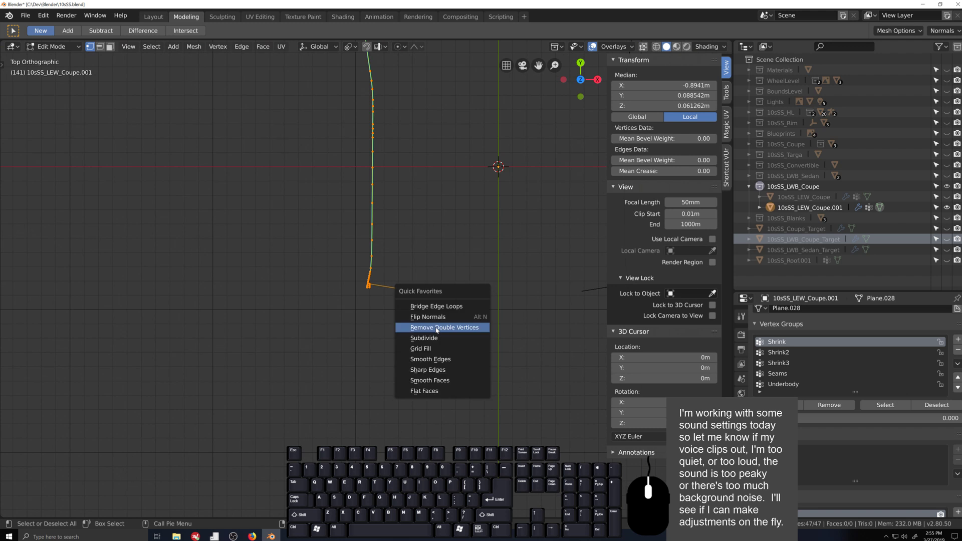
pyautogui.click(439, 361)
# - Slide the new vertex nearest the front notch's outer corner along its edge by about 0.34 to line it up with the opposite vertex
pyautogui.scroll(8, 405, 438)
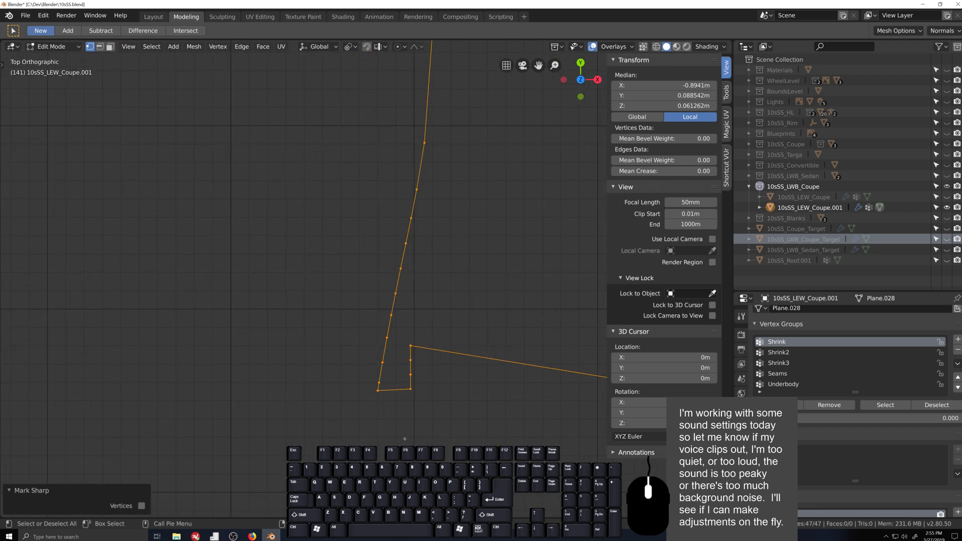
pyautogui.click(411, 374)
pyautogui.press('g')
pyautogui.press('g')
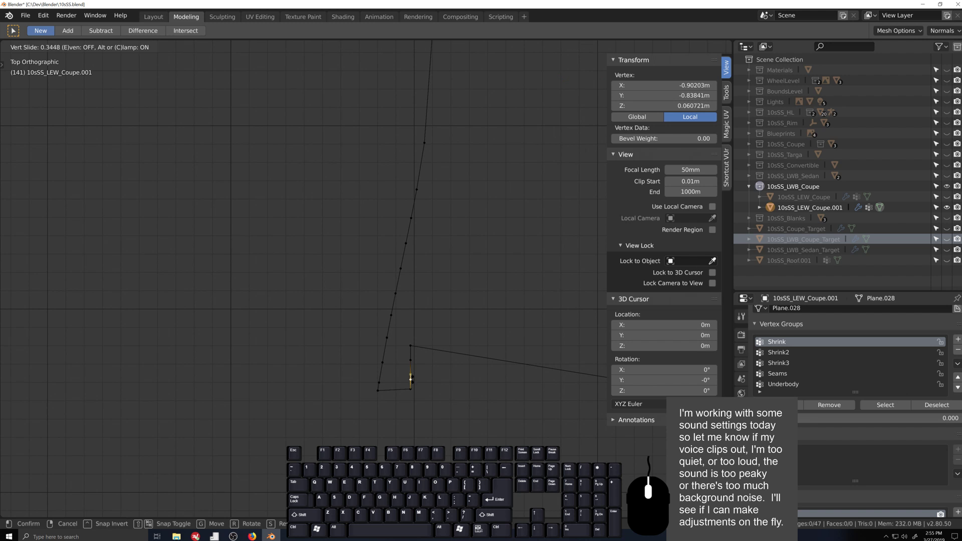
pyautogui.click(411, 379)
# - Fill the notch at the outline's front end with three quad faces between its outer and inner edges
pyautogui.moveTo(364, 381); pyautogui.dragTo(445, 406)
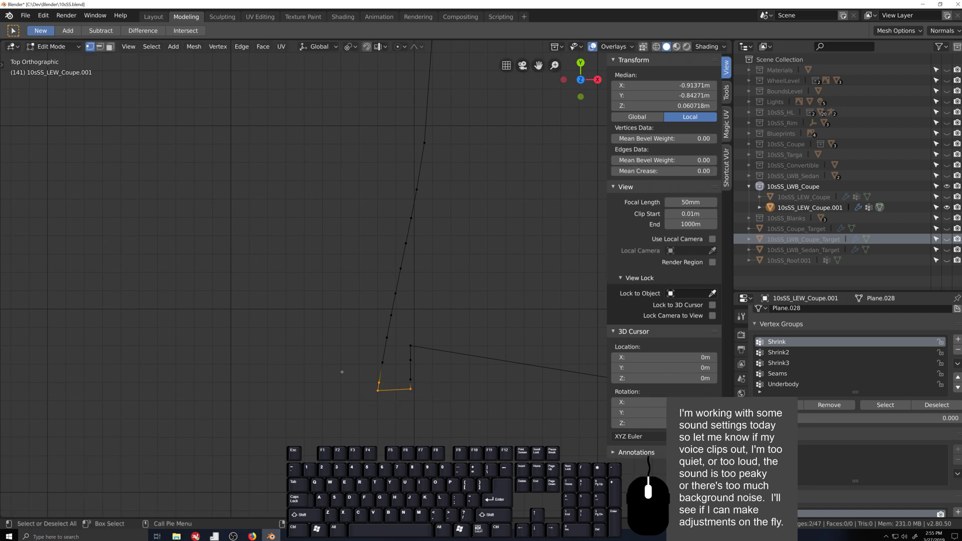
pyautogui.moveTo(342, 372); pyautogui.dragTo(450, 397)
pyautogui.click(378, 382)
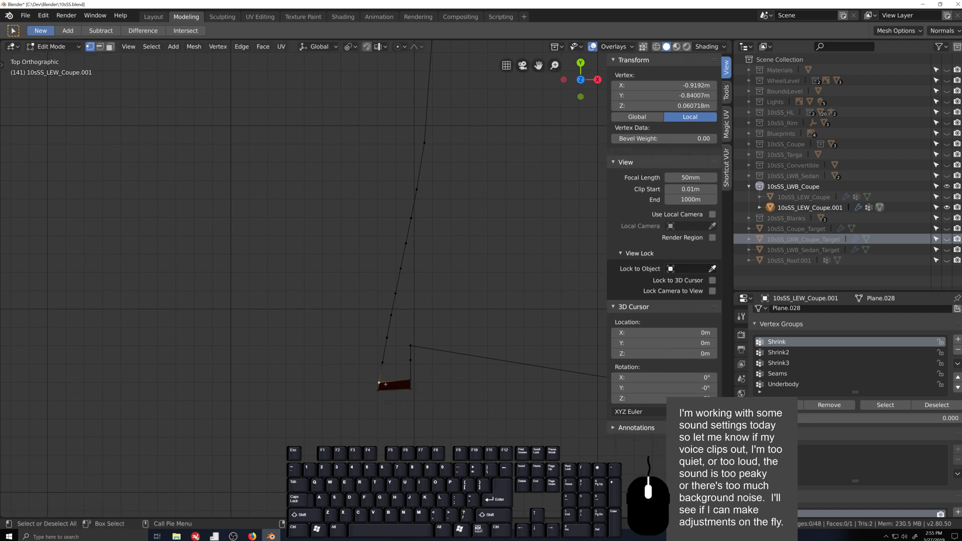
pyautogui.keyDown('shift'); pyautogui.click(412, 380); pyautogui.keyUp('shift')
pyautogui.scroll(-11, 423, 372)
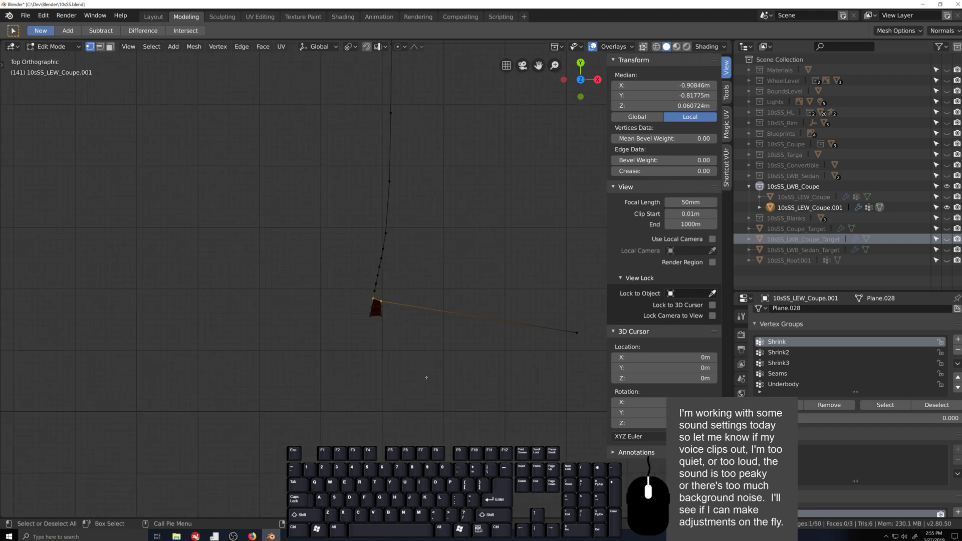
# - Add one cut to the inner edge of the rear-end notch and fill the notch with two quad faces
pyautogui.keyDown('shift'); pyautogui.moveTo(403, 113); pyautogui.dragTo(407, 393, button='middle'); pyautogui.keyUp('shift')
pyautogui.keyDown('shift'); pyautogui.moveTo(387, 233); pyautogui.dragTo(420, 304, button='middle'); pyautogui.keyUp('shift')
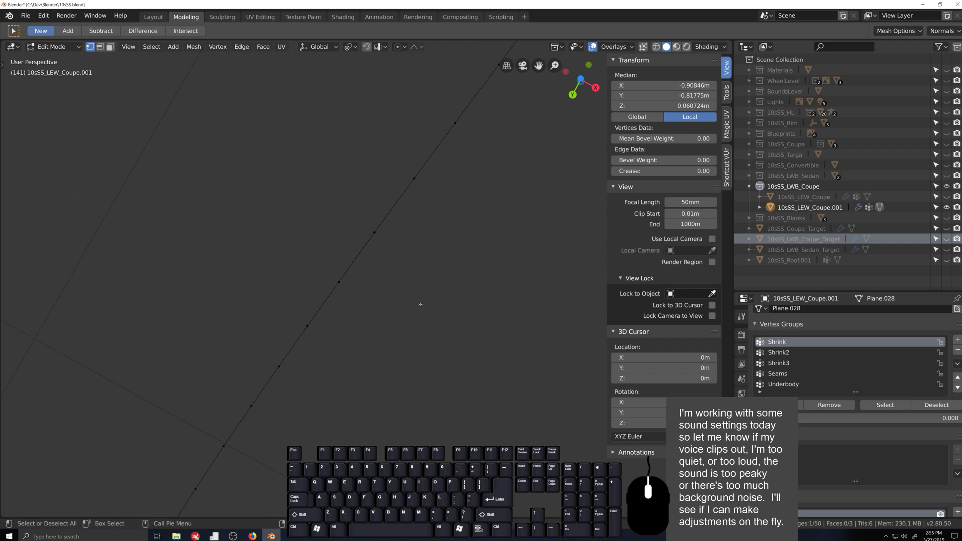
pyautogui.press('KP_7')
pyautogui.keyDown('shift'); pyautogui.moveTo(391, 227); pyautogui.dragTo(401, 326, button='middle'); pyautogui.keyUp('shift')
pyautogui.scroll(5, 403, 319)
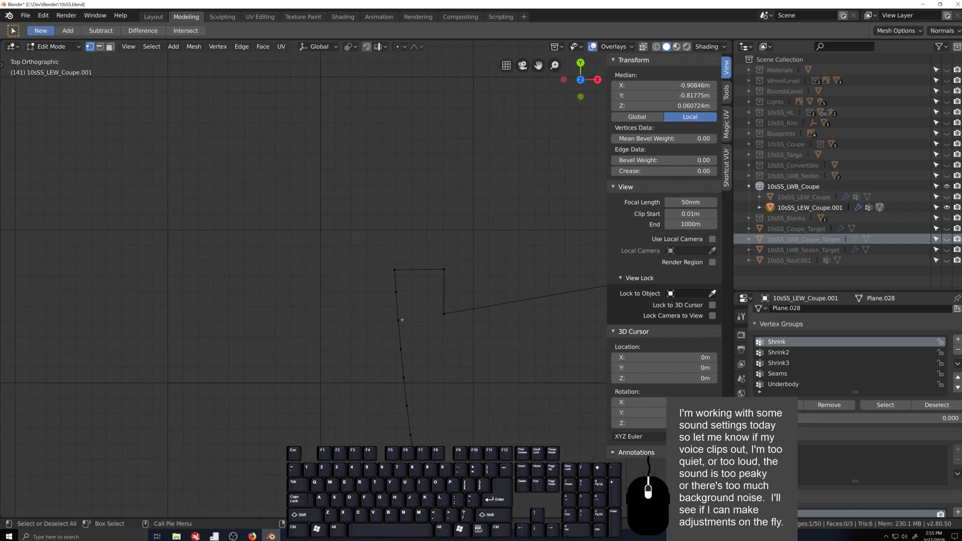
pyautogui.keyDown('ctrl'); pyautogui.click(445, 265); pyautogui.keyUp('ctrl')
pyautogui.click(447, 303)
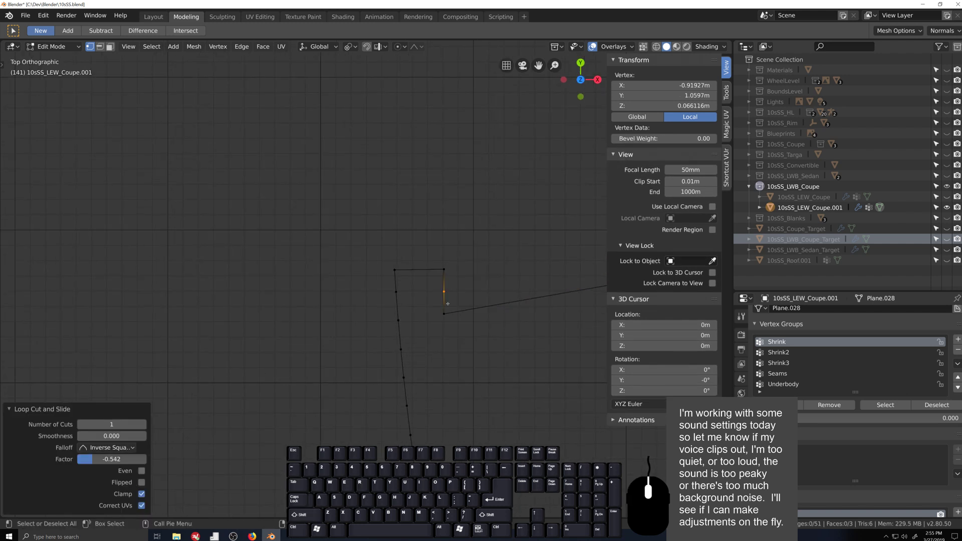
pyautogui.moveTo(368, 253); pyautogui.dragTo(455, 293)
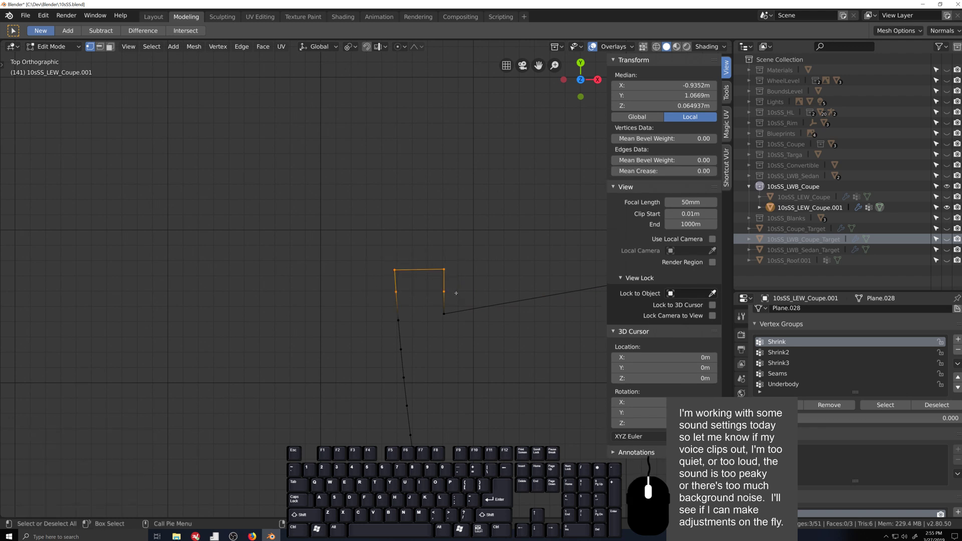
pyautogui.scroll(-3, 426, 306)
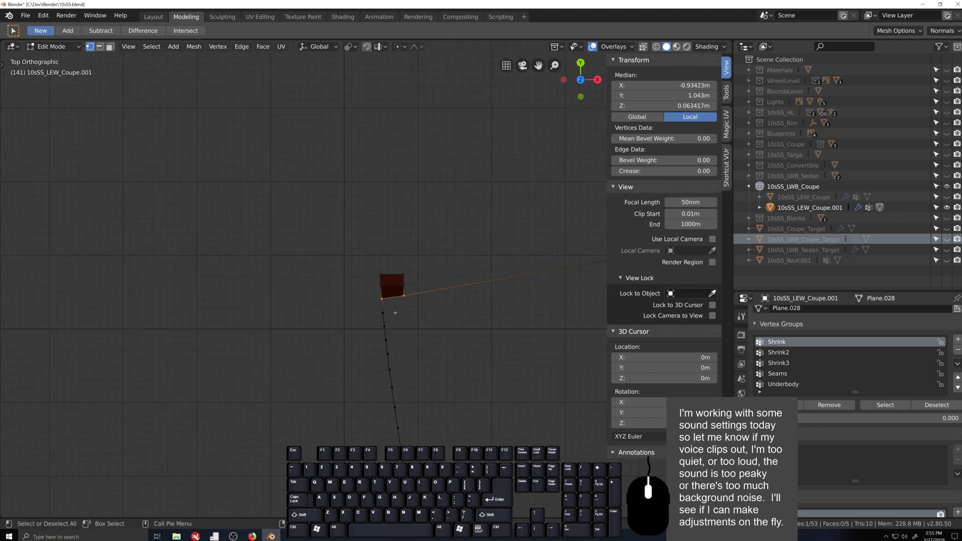
# - Select the vertex path along the outline's long side between the filled notches and extrude it about 0.0119 m inward along X
pyautogui.click(396, 319)
pyautogui.scroll(-12, 396, 319)
pyautogui.keyDown('shift'); pyautogui.moveTo(396, 319); pyautogui.dragTo(403, 240, button='middle'); pyautogui.keyUp('shift')
pyautogui.scroll(5, 402, 240)
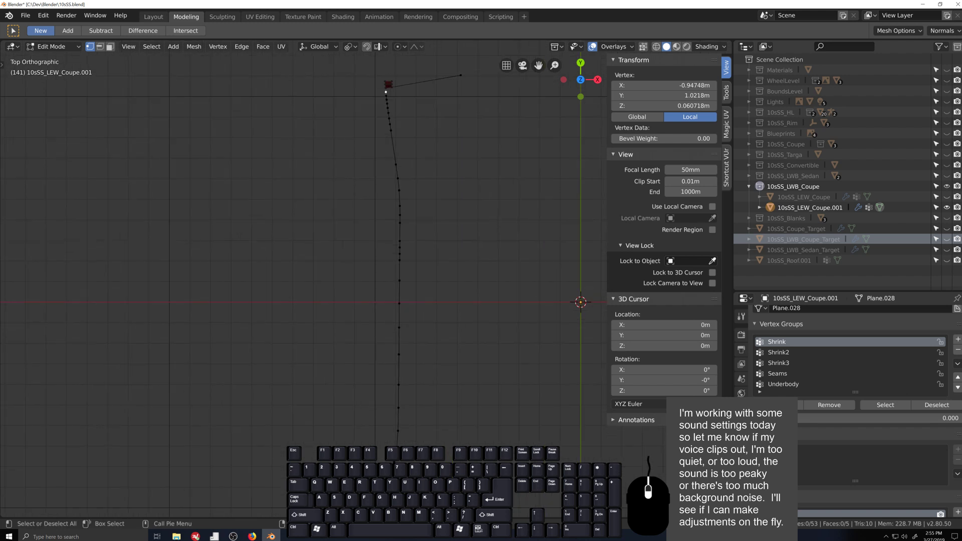
pyautogui.keyDown('shift'); pyautogui.moveTo(399, 461); pyautogui.dragTo(382, 350, button='middle'); pyautogui.keyUp('shift')
pyautogui.keyDown('ctrl'); pyautogui.click(453, 405); pyautogui.keyUp('ctrl')
pyautogui.scroll(7, 397, 304)
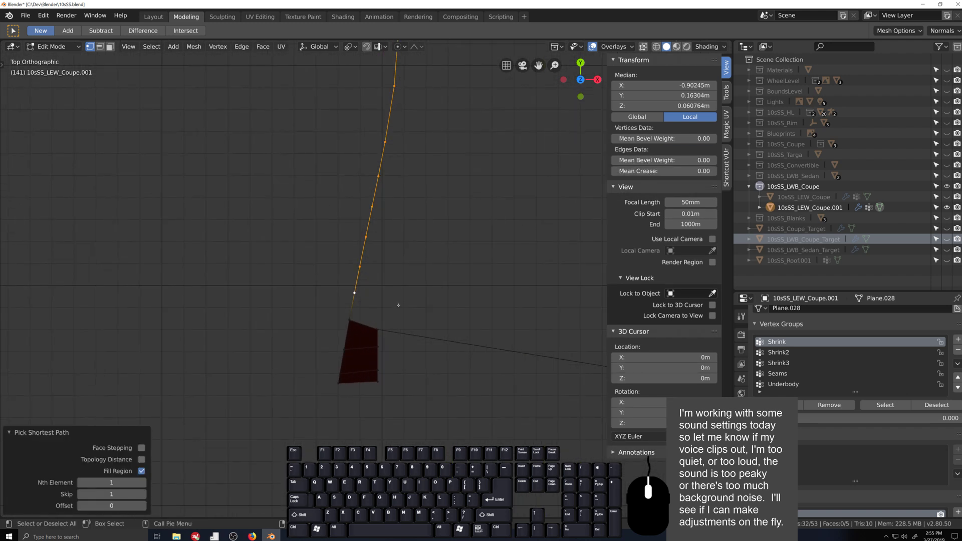
pyautogui.press('g')
pyautogui.press('x')
pyautogui.click(424, 304)
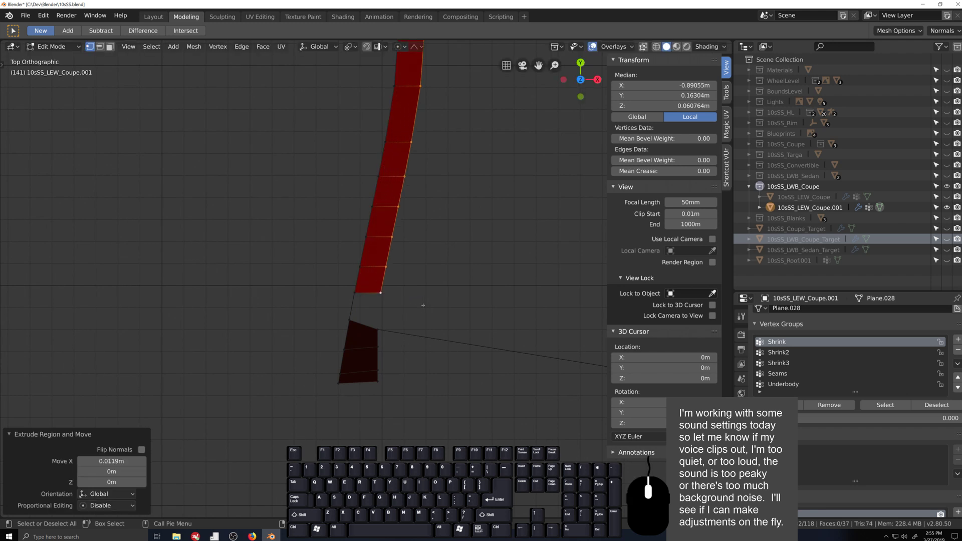
# - Extrude the strip's inner edge further inward along X and flatten it with the end vertices by scaling X to 0
pyautogui.scroll(-5, 416, 305)
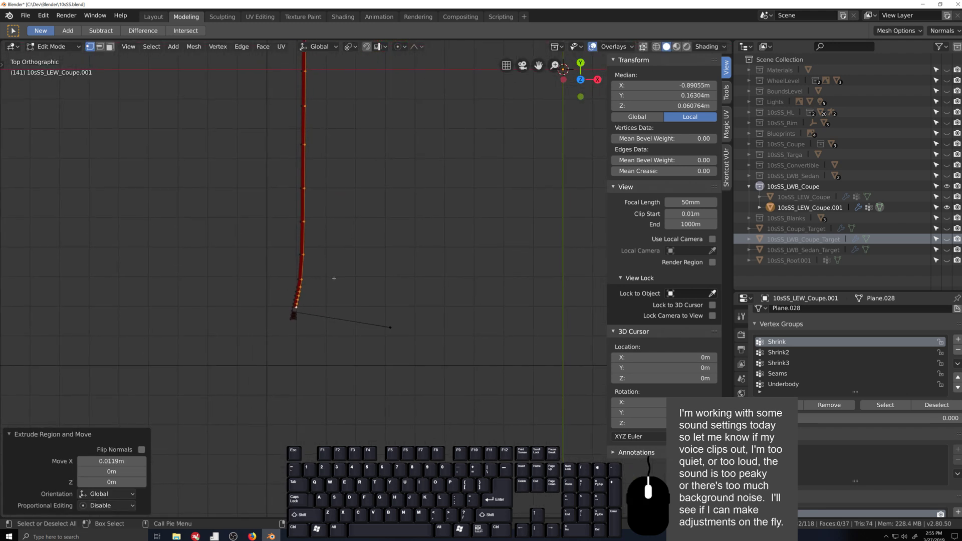
pyautogui.press('e')
pyautogui.press('x')
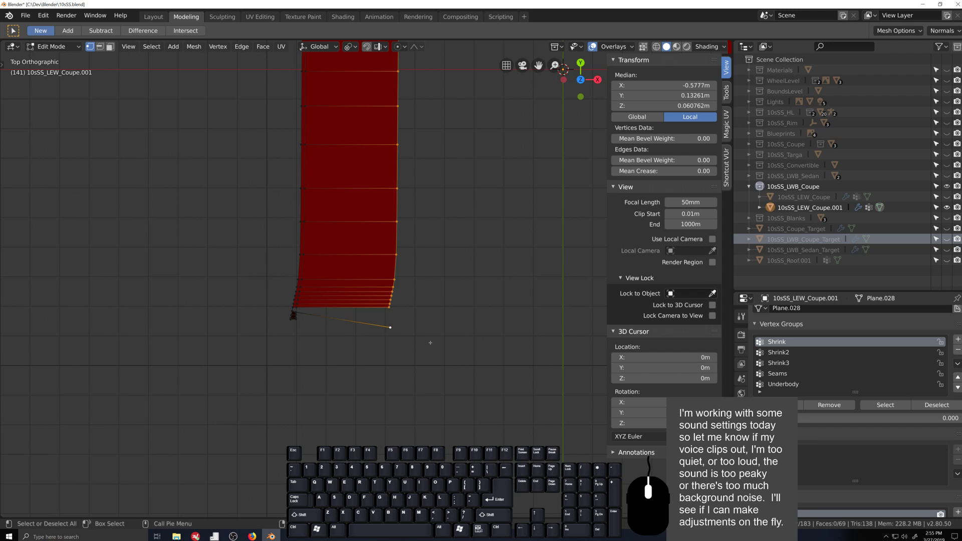
pyautogui.press('s')
pyautogui.press('x')
pyautogui.press('0')
pyautogui.press('Return')
# - Fill the gap at the underbody strip's front end with two quad faces reaching the flattened inner edge
pyautogui.scroll(6, 430, 343)
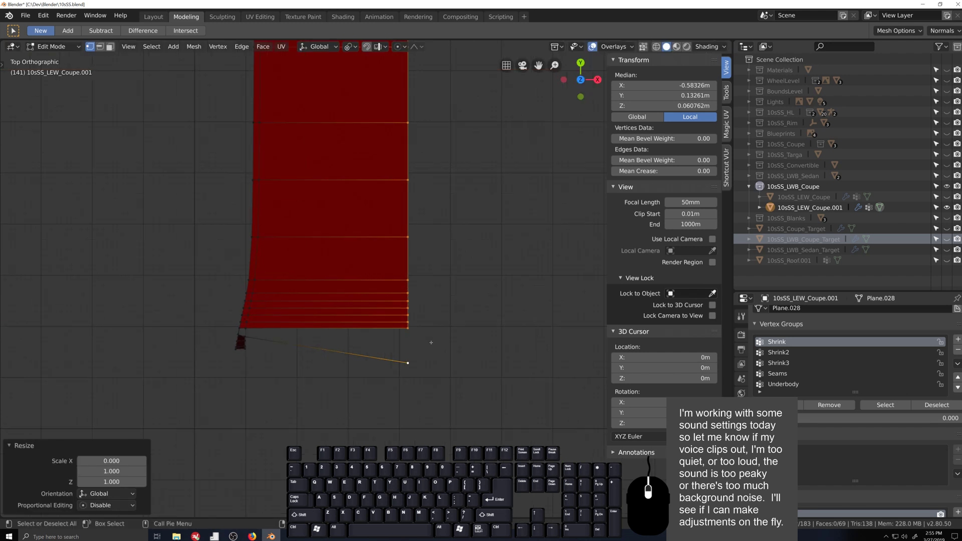
pyautogui.press('b')
pyautogui.moveTo(138, 362); pyautogui.dragTo(163, 380)
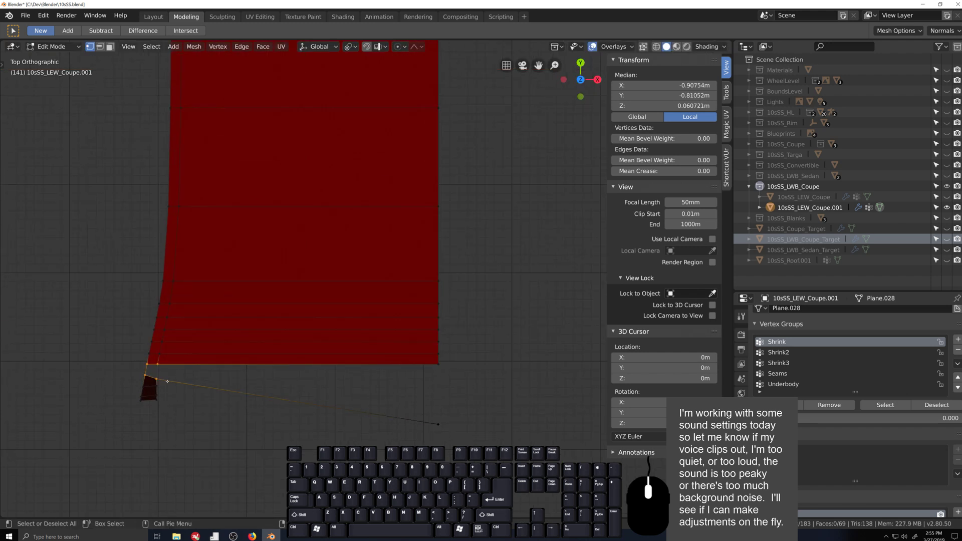
pyautogui.press('f')
pyautogui.click(156, 378)
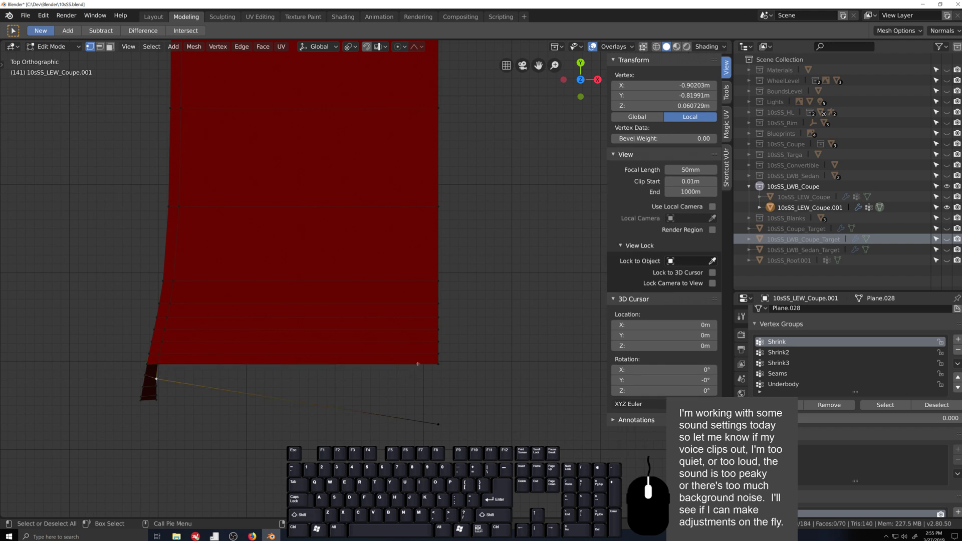
pyautogui.keyDown('shift'); pyautogui.moveTo(421, 359); pyautogui.dragTo(464, 461); pyautogui.keyUp('shift')
pyautogui.scroll(-1, 410, 379)
pyautogui.press('f')
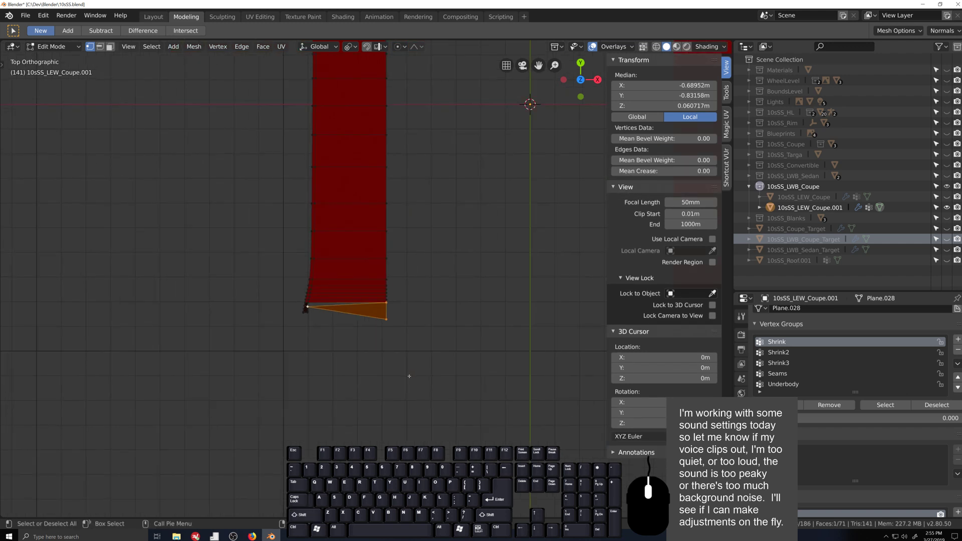
pyautogui.hotkey('ctrl', 'z')
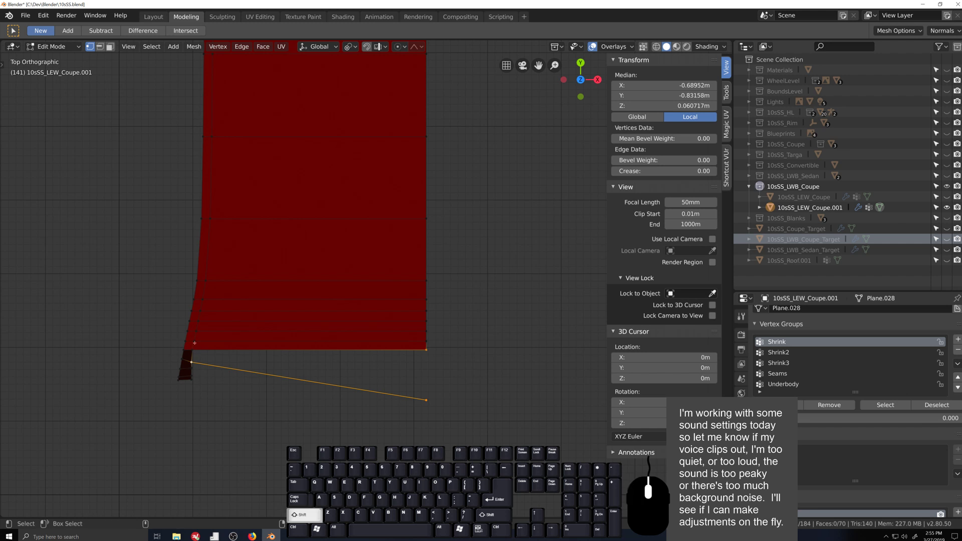
pyautogui.keyDown('shift'); pyautogui.click(192, 349); pyautogui.keyUp('shift')
pyautogui.press('f')
# - Fill the gap at the underbody strip's rear end with two quad faces out to the flattened inner edge
pyautogui.scroll(-10, 373, 280)
pyautogui.keyDown('shift'); pyautogui.moveTo(362, 137); pyautogui.dragTo(384, 369, button='middle'); pyautogui.keyUp('shift')
pyautogui.scroll(5, 385, 369)
pyautogui.scroll(5, 357, 354)
pyautogui.moveTo(268, 306); pyautogui.dragTo(304, 325)
pyautogui.press('f')
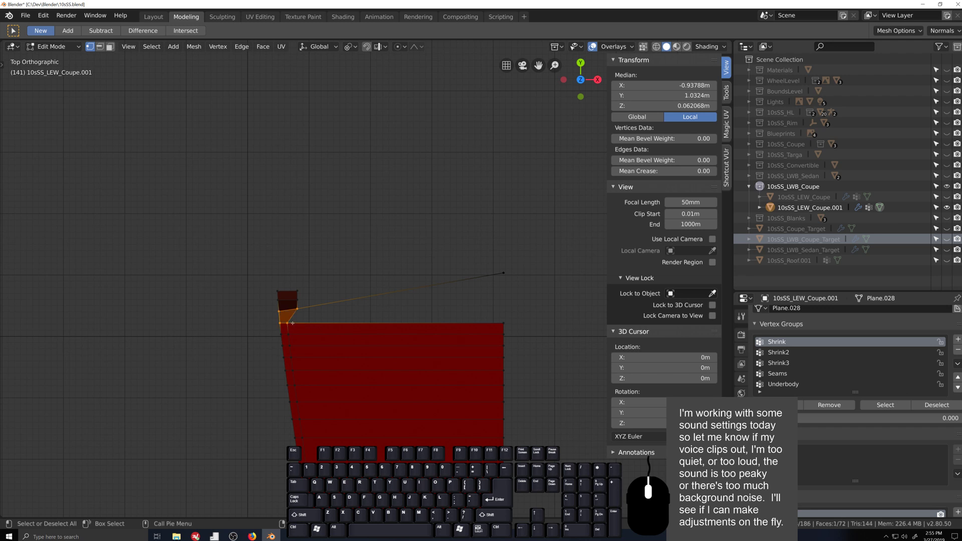
pyautogui.click(288, 324)
pyautogui.keyDown('shift'); pyautogui.click(297, 309); pyautogui.keyUp('shift')
pyautogui.keyDown('shift'); pyautogui.click(504, 274); pyautogui.keyUp('shift')
pyautogui.keyDown('shift'); pyautogui.click(501, 322); pyautogui.keyUp('shift')
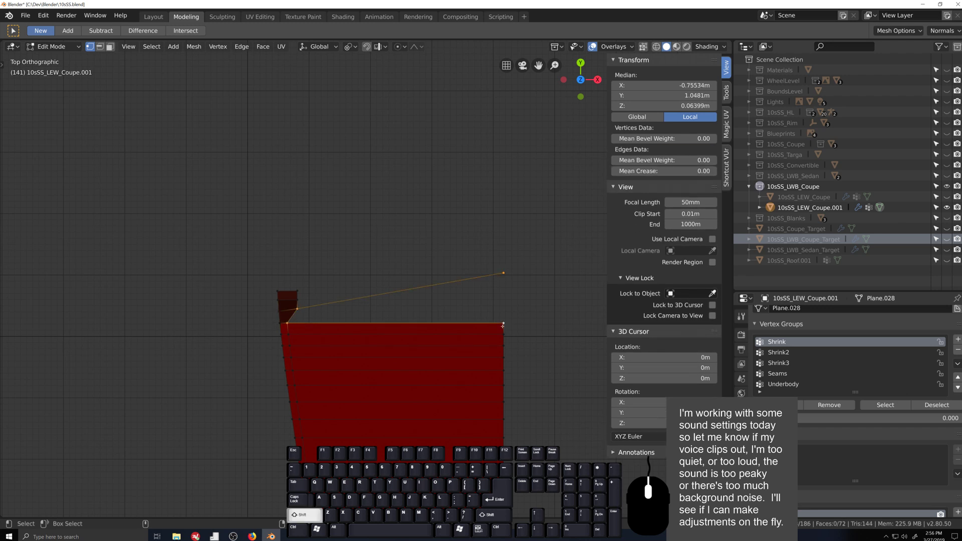
pyautogui.press('f')
# - Select the whole underbody panel, make its normals consistent and turn on the Face Orientation overlay
pyautogui.scroll(-10, 433, 330)
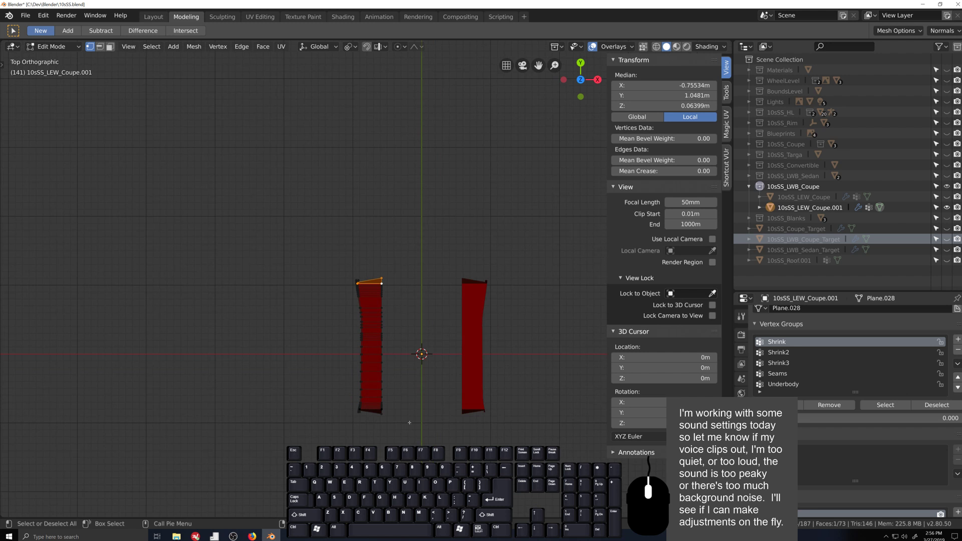
pyautogui.press('a')
pyautogui.moveTo(410, 423); pyautogui.dragTo(425, 401, button='middle')
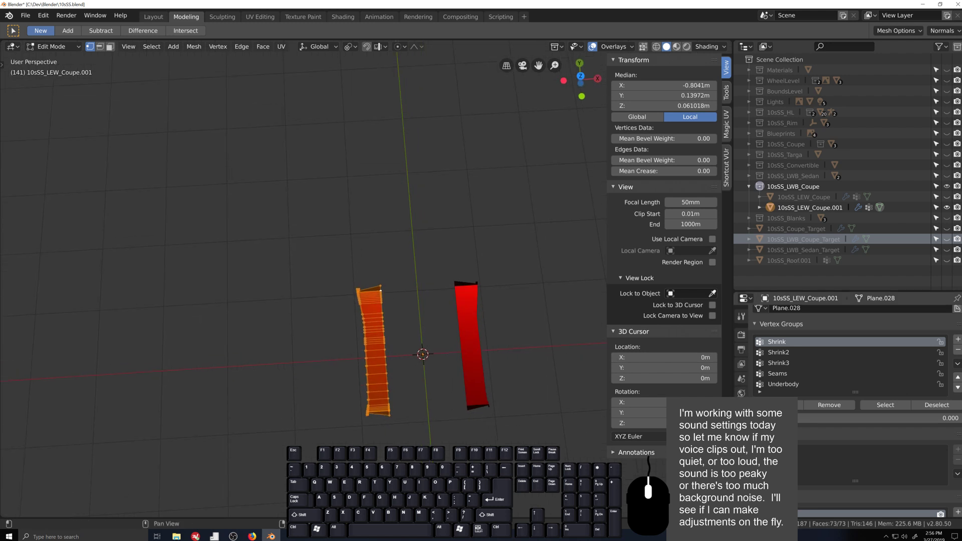
pyautogui.click(741, 495)
pyautogui.click(808, 315)
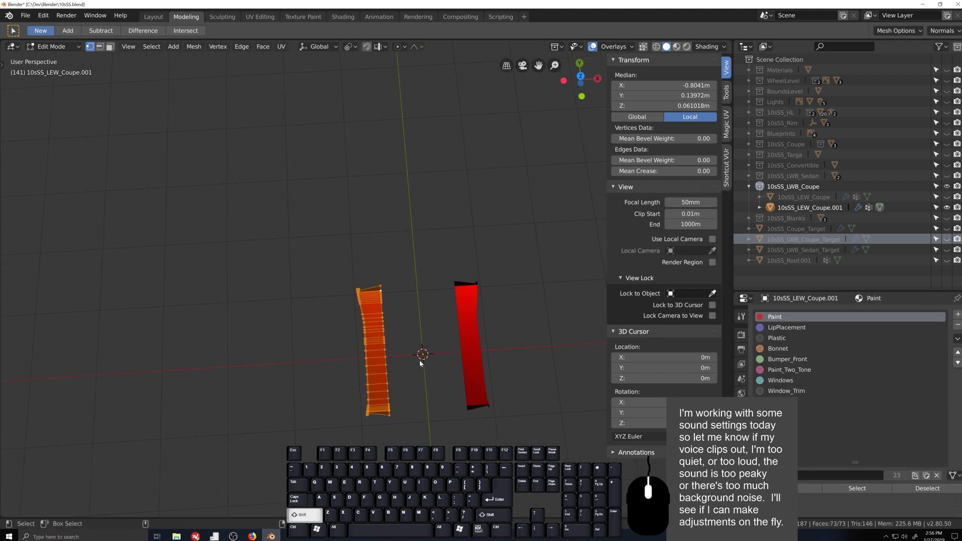
pyautogui.hotkey('shift', 'n')
pyautogui.click(614, 46)
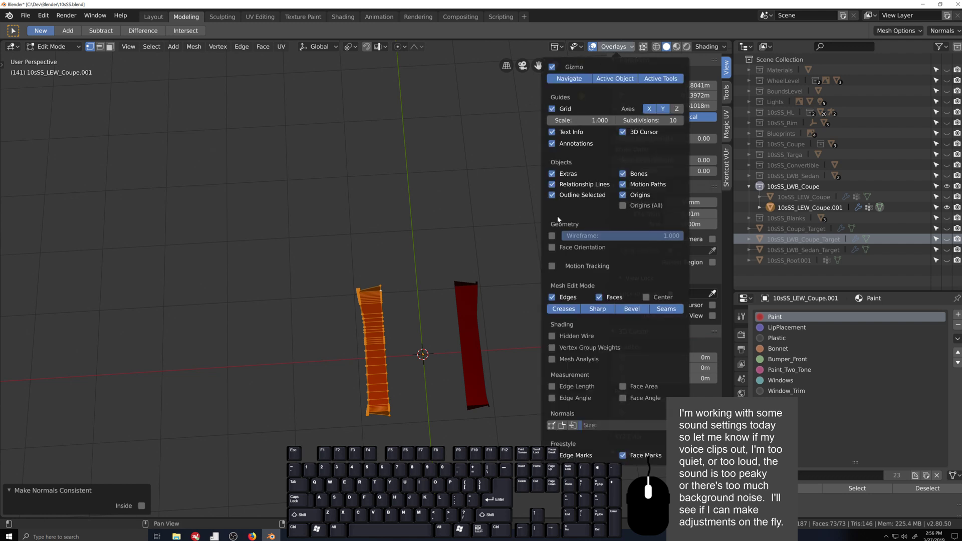
pyautogui.click(552, 247)
# - Shade the panel's faces smooth and return to Object Mode
pyautogui.moveTo(424, 385); pyautogui.dragTo(404, 424, button='middle')
pyautogui.press('q')
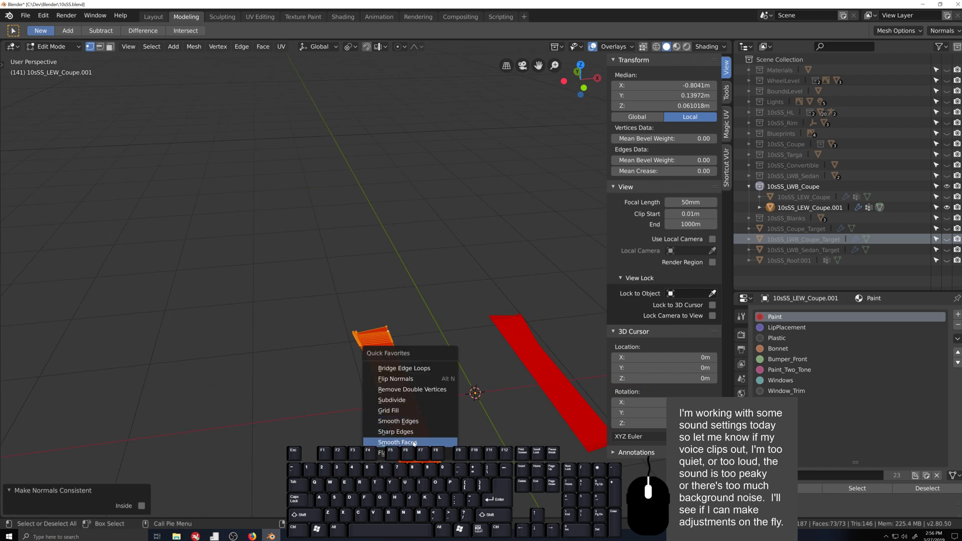
pyautogui.click(410, 443)
pyautogui.scroll(-3, 423, 401)
pyautogui.moveTo(446, 288); pyautogui.dragTo(455, 347, button='middle')
pyautogui.press('Tab')
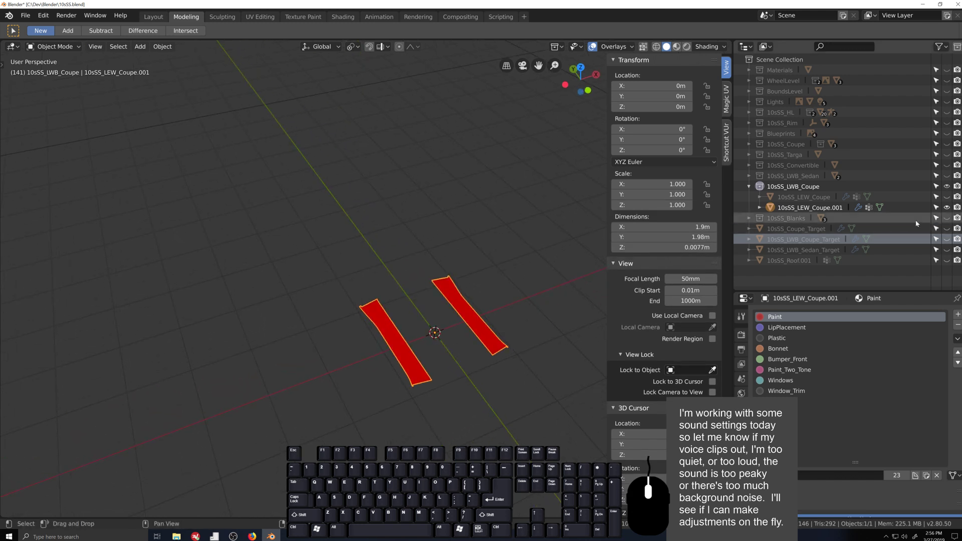
# - Show the 10sSS_LEW_Coupe body again and assign all vertices of the new panel to the Underbody vertex group
pyautogui.click(946, 196)
pyautogui.click(741, 424)
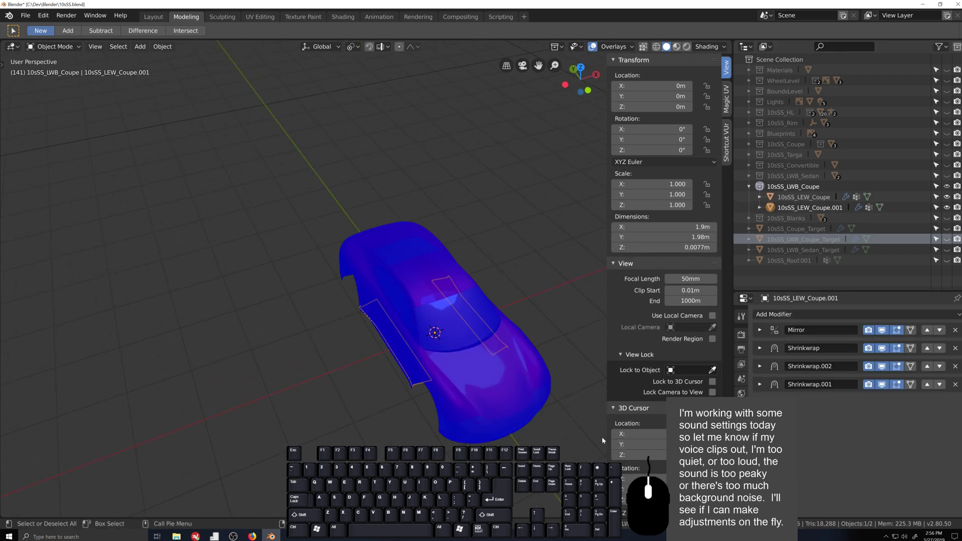
pyautogui.click(741, 484)
pyautogui.moveTo(480, 431); pyautogui.dragTo(478, 336, button='middle')
pyautogui.scroll(1, 500, 396)
pyautogui.press('Tab')
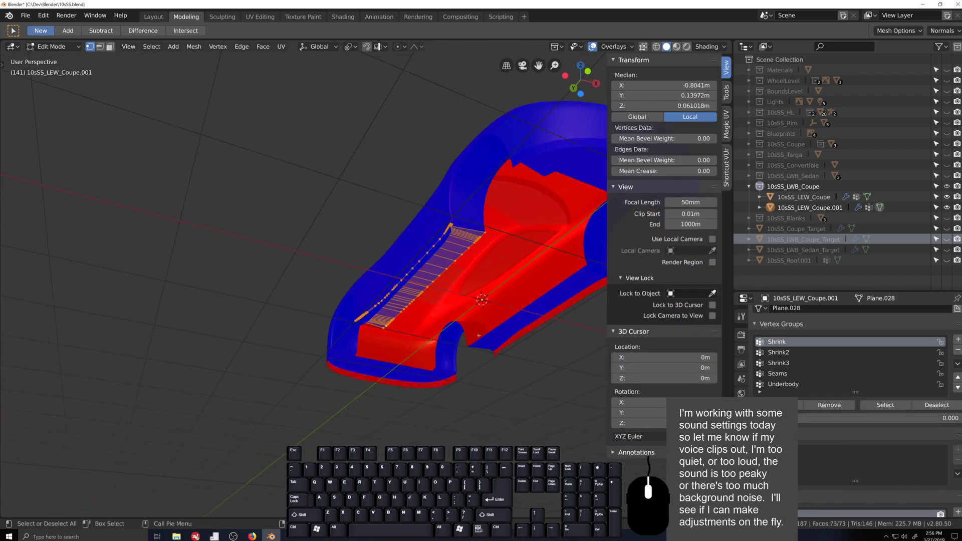
pyautogui.click(783, 384)
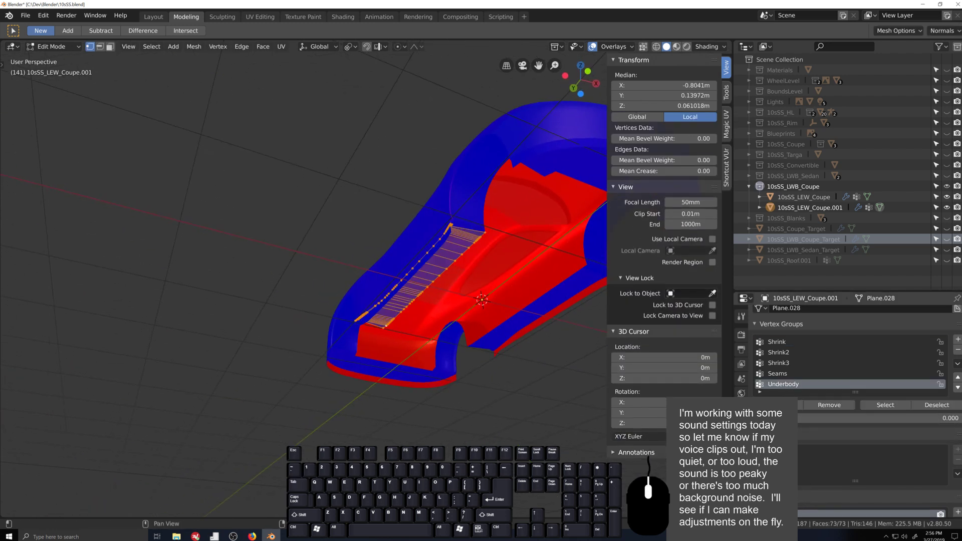
pyautogui.click(799, 405)
pyautogui.moveTo(371, 260); pyautogui.dragTo(464, 302, button='middle')
# - Join the underbody panel into the 10sSS_LEW_Coupe body object
pyautogui.press('Tab')
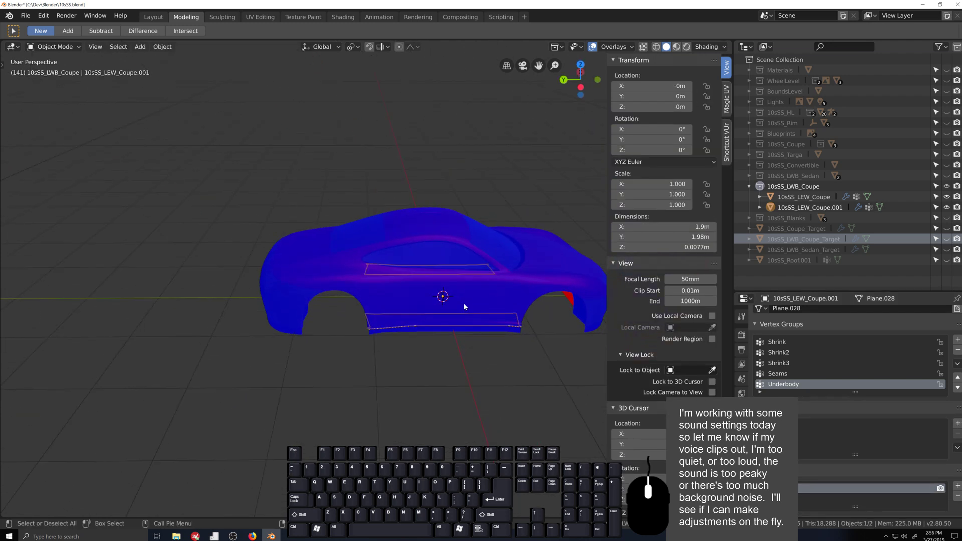
pyautogui.keyDown('shift'); pyautogui.click(495, 296); pyautogui.keyUp('shift')
pyautogui.hotkey('ctrl', 'j')
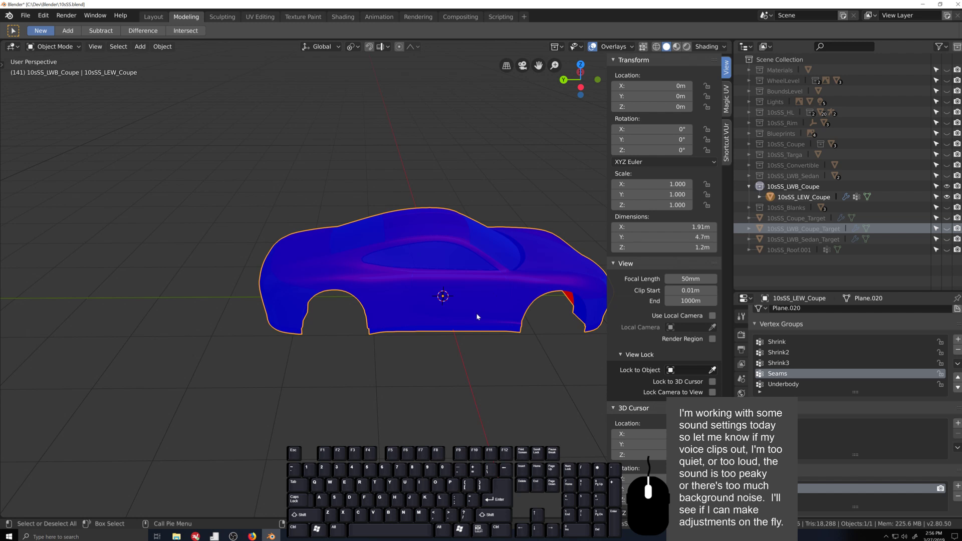
# - Examine the joined mesh's underside by selecting the linked underbody panels at its middle and both ends
pyautogui.press('Tab')
pyautogui.moveTo(476, 317); pyautogui.dragTo(451, 363, button='middle')
pyautogui.press('g')
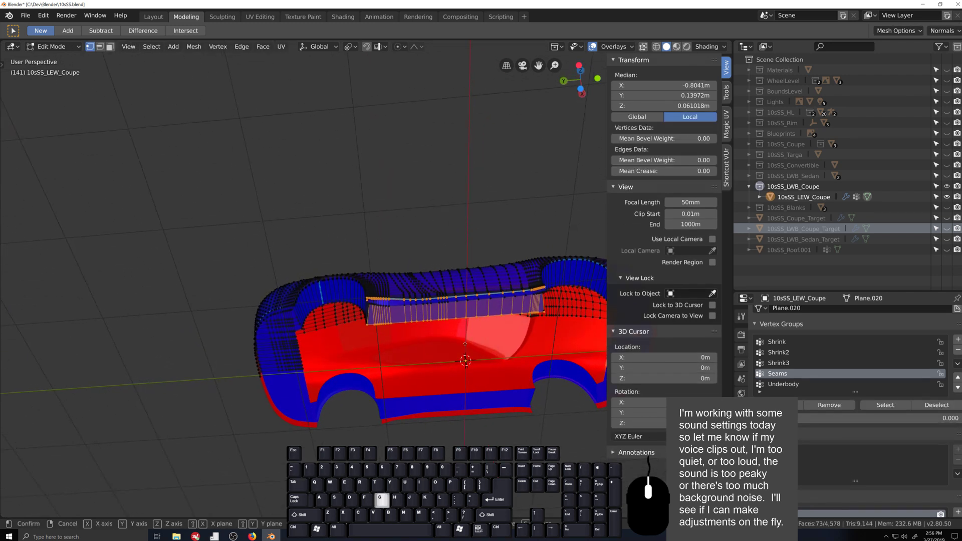
pyautogui.rightClick(281, 358)
pyautogui.hotkey('ctrl', 'l')
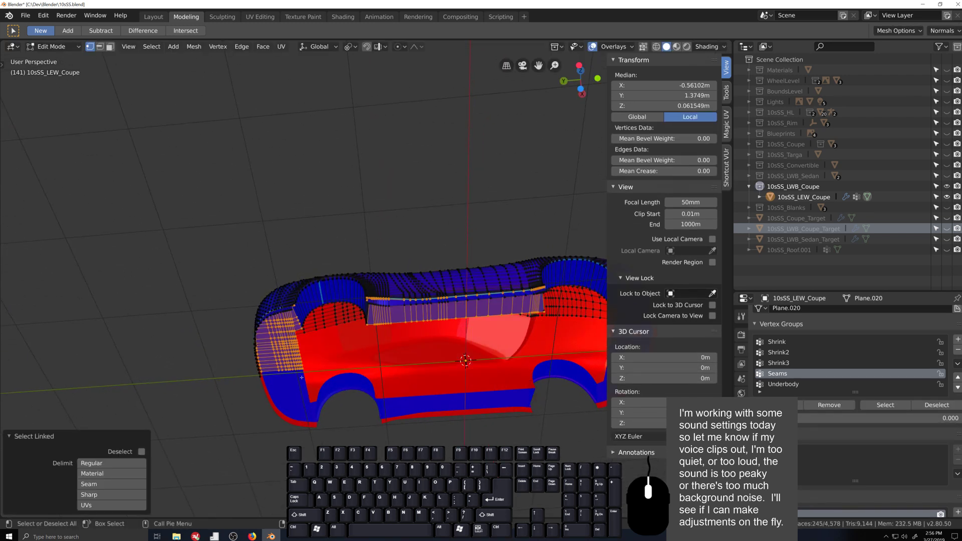
pyautogui.moveTo(287, 344); pyautogui.dragTo(310, 335, button='middle')
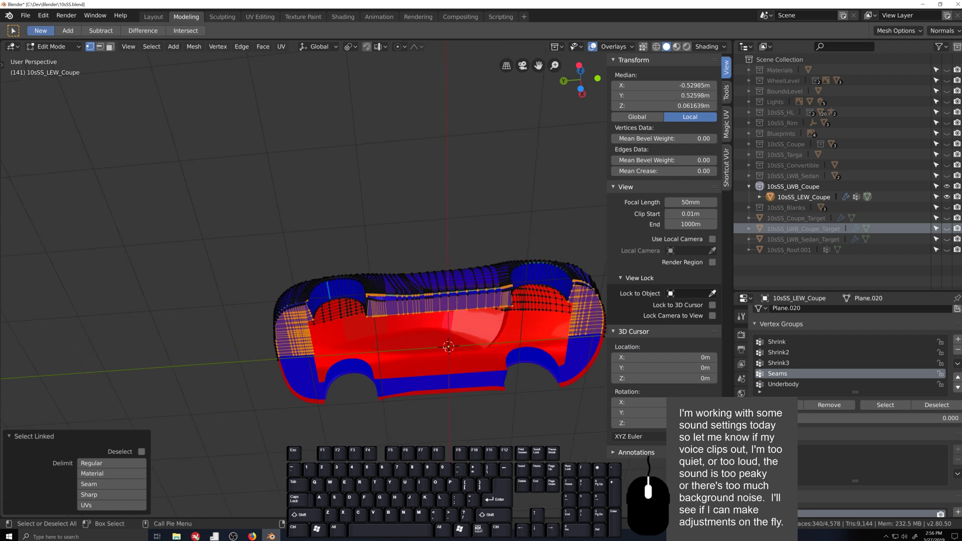
pyautogui.press('j')
pyautogui.moveTo(438, 331); pyautogui.dragTo(449, 327, button='middle')
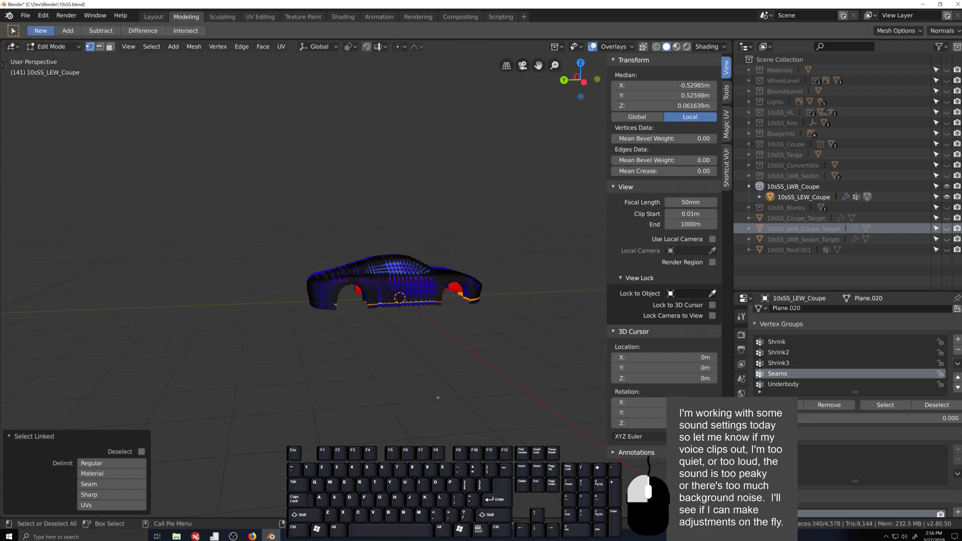
# - Clear the selection, turn off the Face Orientation overlay and return to Object Mode
pyautogui.hotkey('alt', 'a')
pyautogui.click(629, 47)
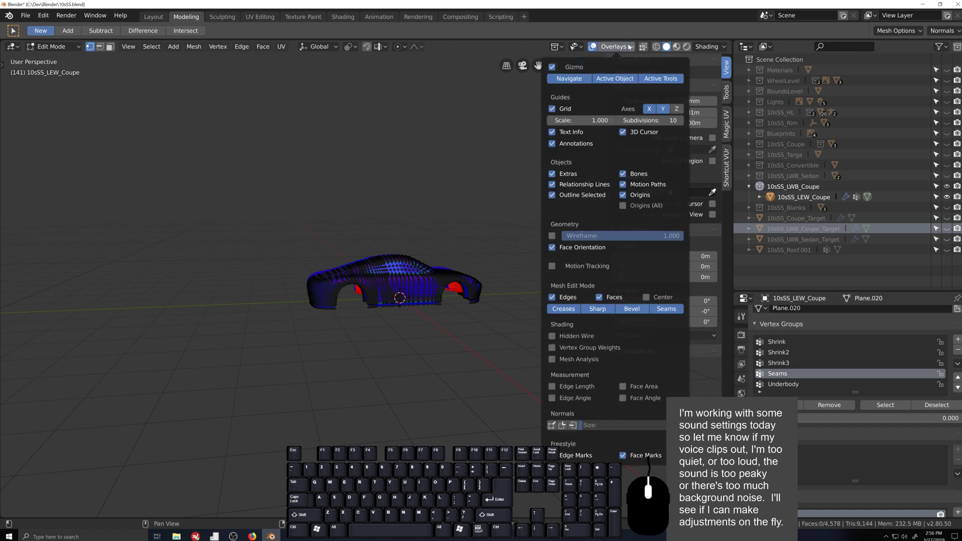
pyautogui.click(552, 247)
pyautogui.scroll(3, 476, 351)
pyautogui.press('Tab')
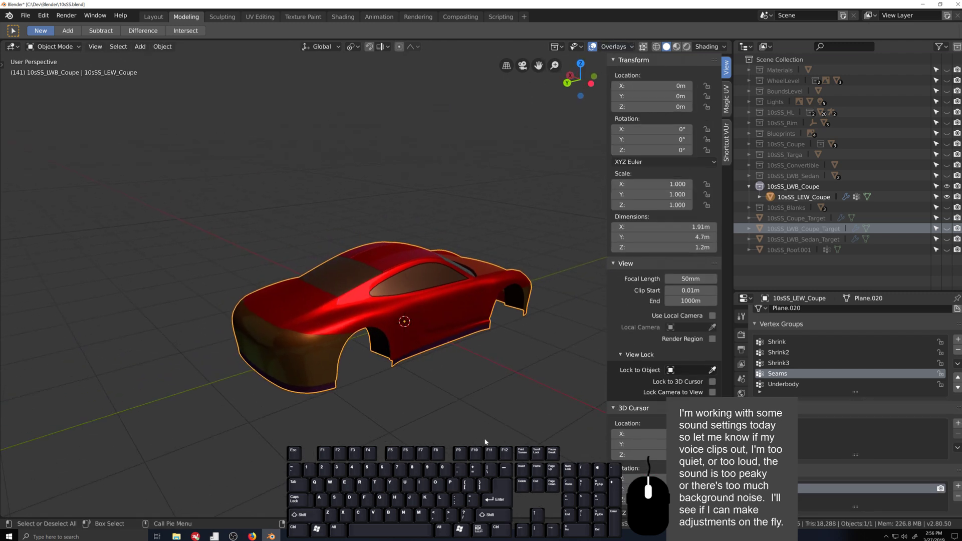
# - Hide the viewport sidebar and examine the joined coupe body from the side and rear
pyautogui.moveTo(484, 441); pyautogui.dragTo(441, 437, button='middle')
pyautogui.scroll(-2, 436, 435)
pyautogui.scroll(4, 418, 434)
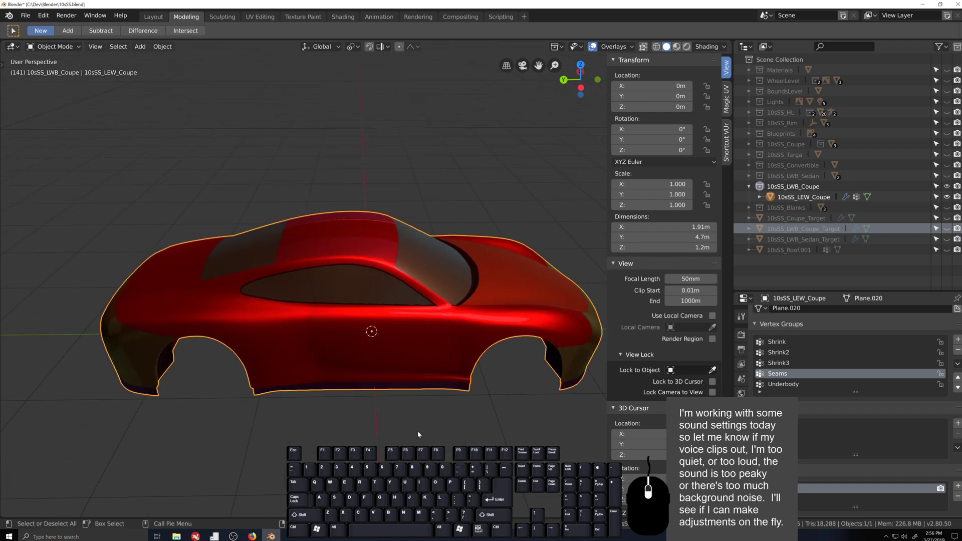
pyautogui.middleClick(418, 434)
pyautogui.press('n')
pyautogui.scroll(-1, 423, 431)
pyautogui.moveTo(424, 431); pyautogui.dragTo(442, 416, button='middle')
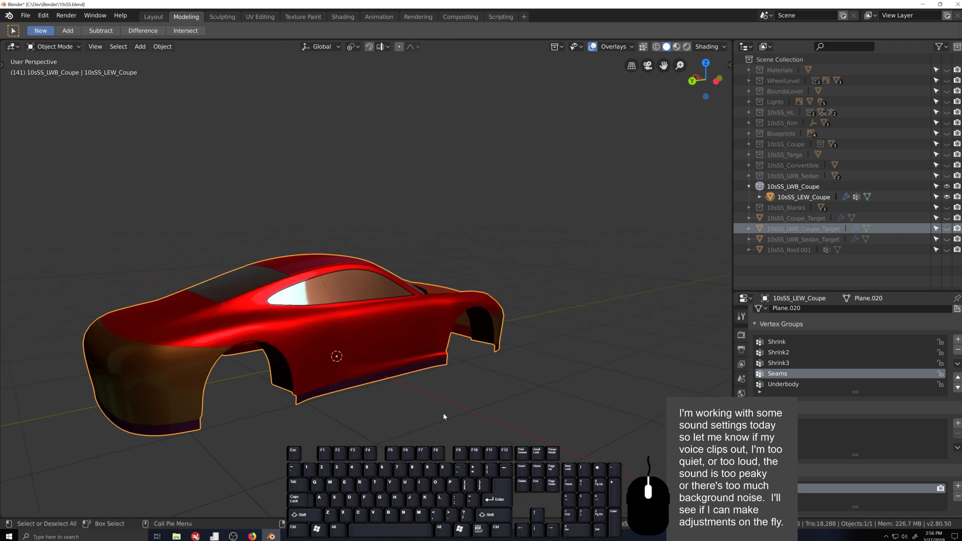
# - Isolate the 10sSS_LWB_Sedan collection, inspect its body and hide it again
pyautogui.keyDown('ctrl'); pyautogui.click(946, 176); pyautogui.keyUp('ctrl')
pyautogui.moveTo(320, 373); pyautogui.dragTo(419, 400, button='middle')
pyautogui.click(947, 176)
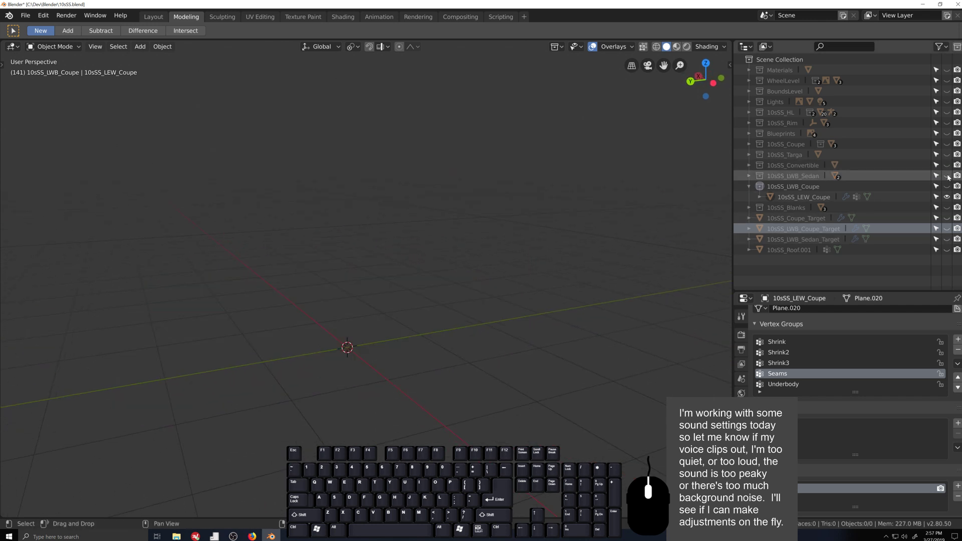
# - Show the 10sSS_Convertible collection together with its body object and inspect the car from the side
pyautogui.click(946, 166)
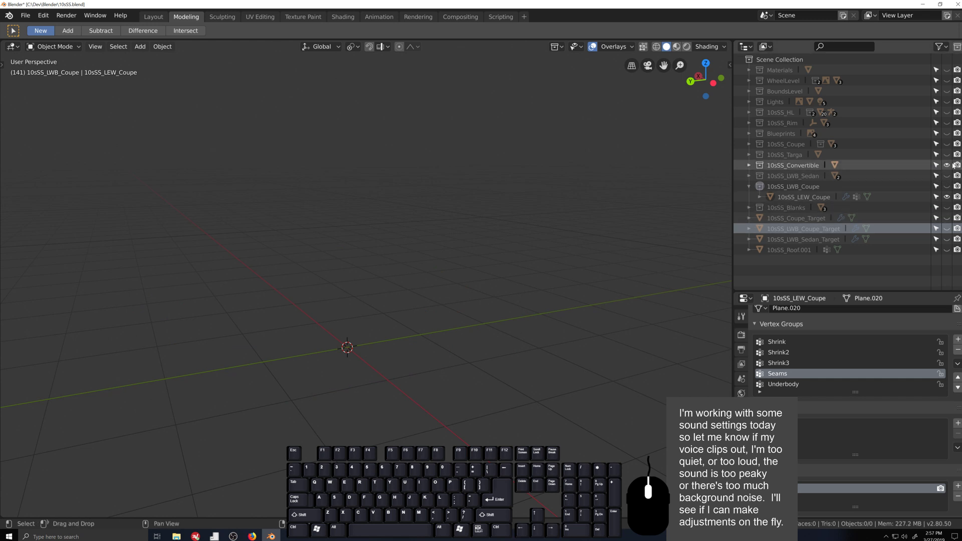
pyautogui.click(748, 165)
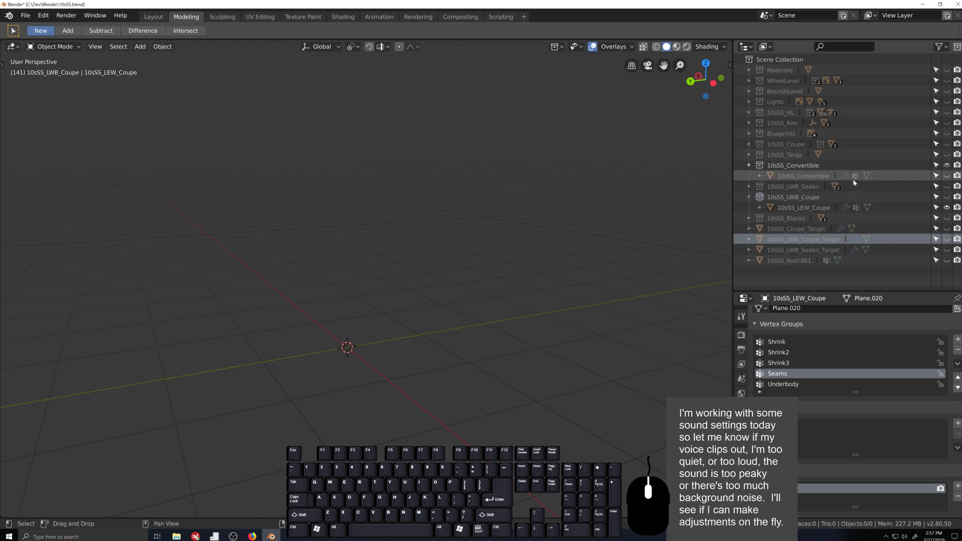
pyautogui.click(946, 176)
pyautogui.moveTo(397, 361); pyautogui.dragTo(374, 376, button='middle')
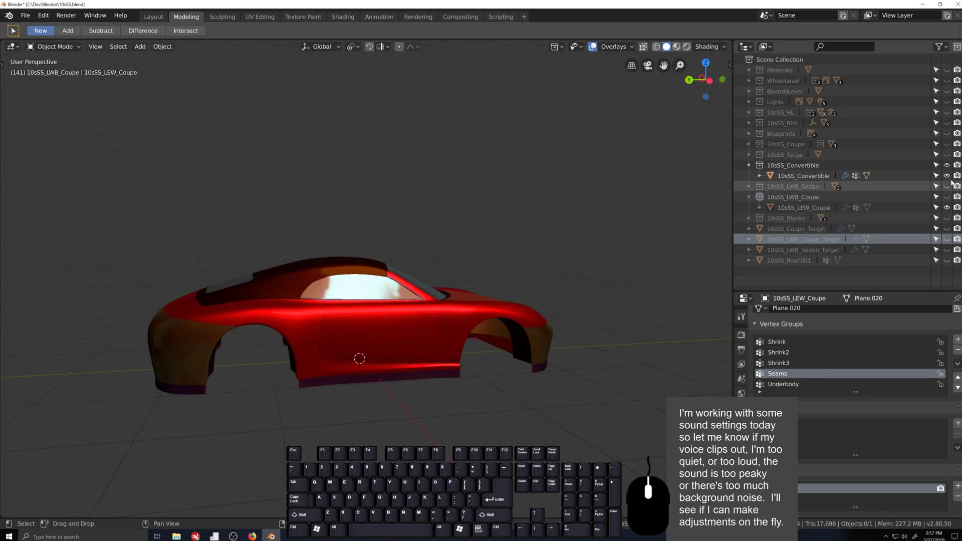
# - Display the 10sSS_Targa collection in place of the convertible and inspect its roof and side
pyautogui.click(946, 165)
pyautogui.click(946, 155)
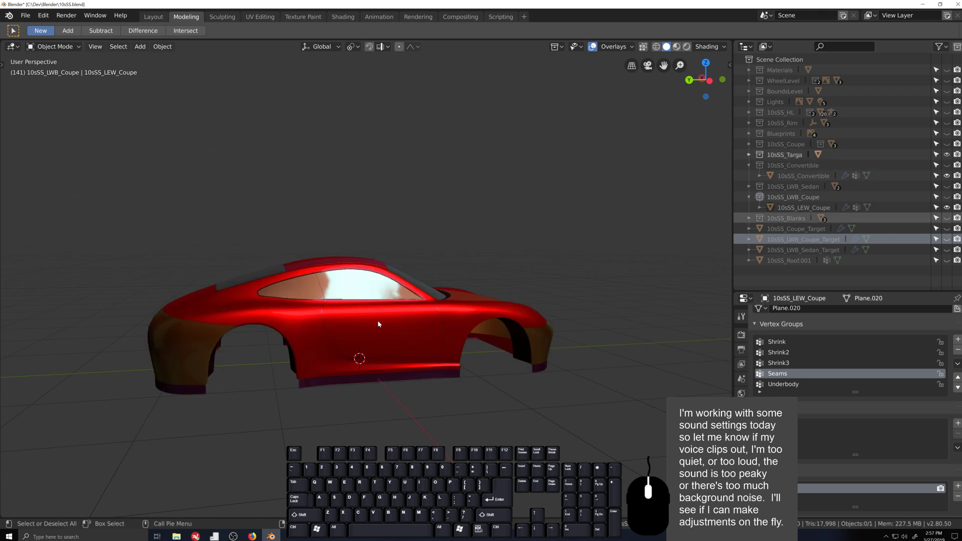
pyautogui.moveTo(378, 324); pyautogui.dragTo(284, 270, button='middle')
pyautogui.scroll(5, 284, 270)
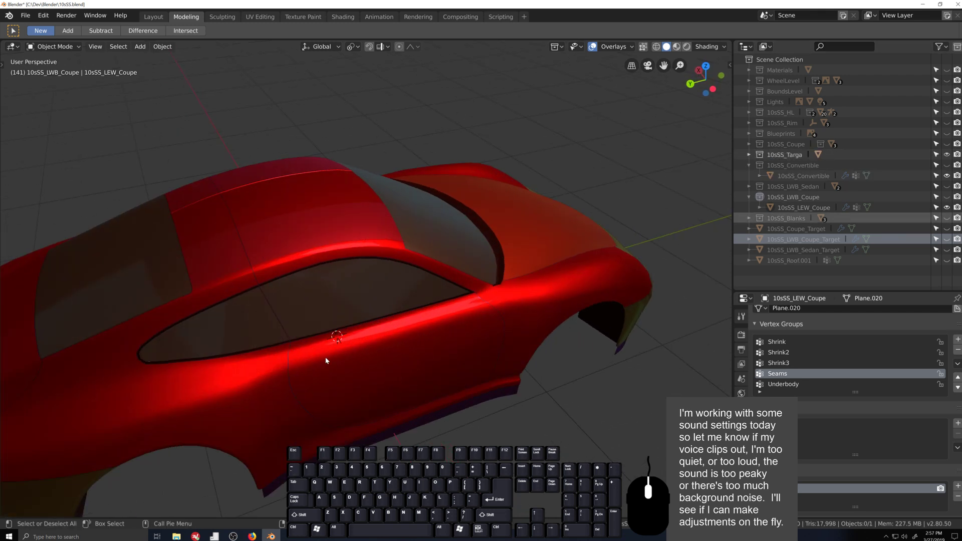
pyautogui.scroll(-3, 327, 357)
pyautogui.moveTo(377, 375); pyautogui.dragTo(367, 346, button='middle')
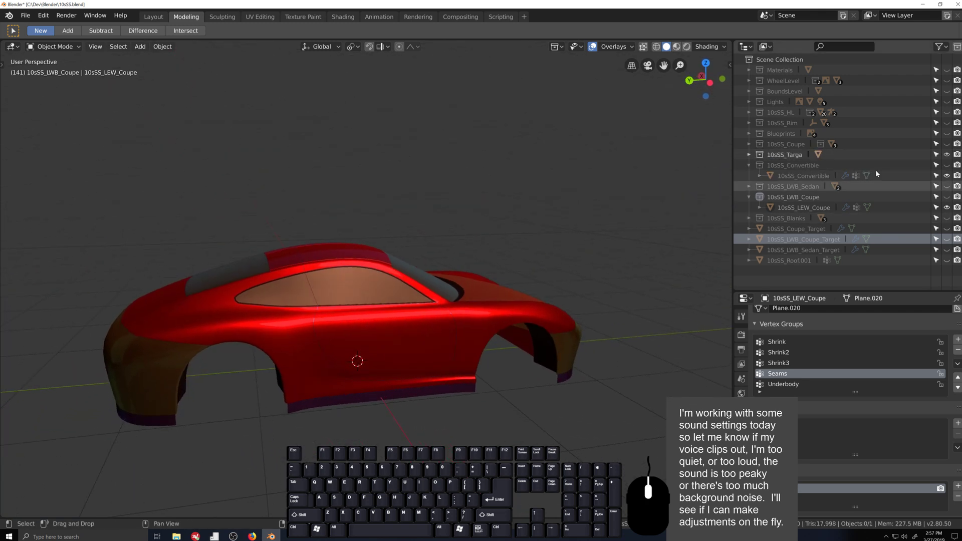
# - Display the 10sSS_Coupe collection in place of the Targa and examine its body from the side, rear and front
pyautogui.click(946, 155)
pyautogui.click(946, 144)
pyautogui.moveTo(423, 414)
pyautogui.mouseDown(button='middle')
pyautogui.moveTo(351, 386)
pyautogui.moveTo(506, 422)
pyautogui.moveTo(468, 438)
pyautogui.moveTo(365, 389)
pyautogui.moveTo(397, 389)
pyautogui.moveTo(384, 391)
pyautogui.moveTo(376, 412)
pyautogui.moveTo(409, 402)
pyautogui.mouseUp(button='middle')
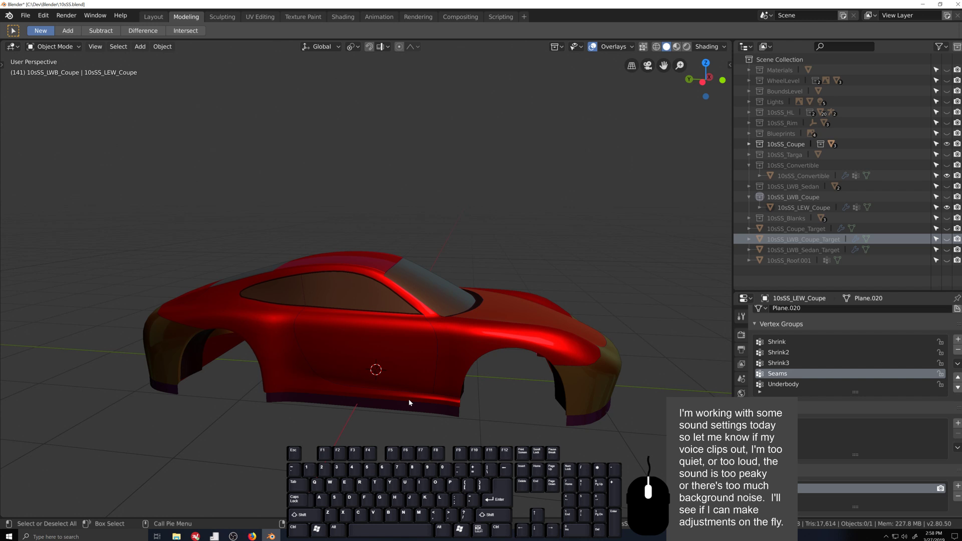
pyautogui.scroll(2, 430, 361)
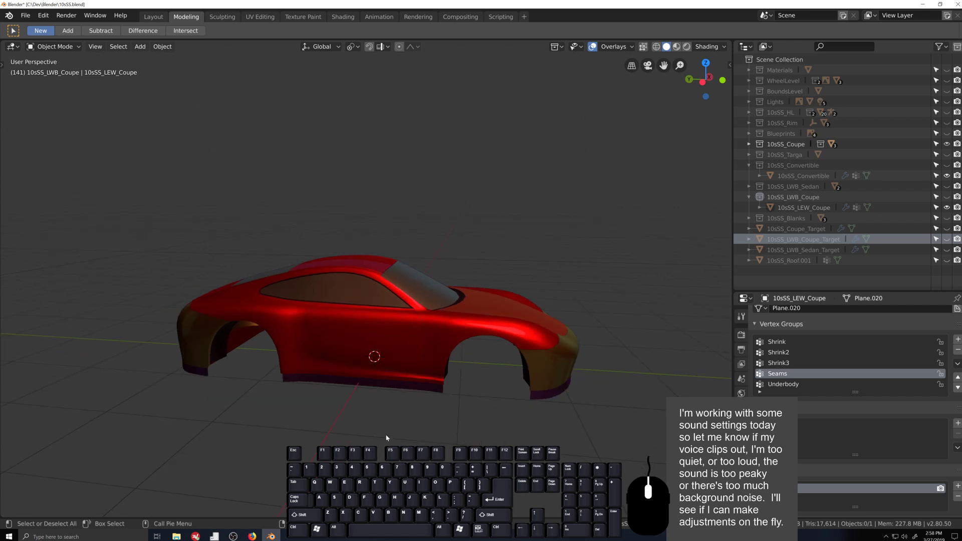
pyautogui.moveTo(385, 427); pyautogui.dragTo(417, 402, button='middle')
pyautogui.scroll(-2, 401, 430)
pyautogui.scroll(3, 451, 386)
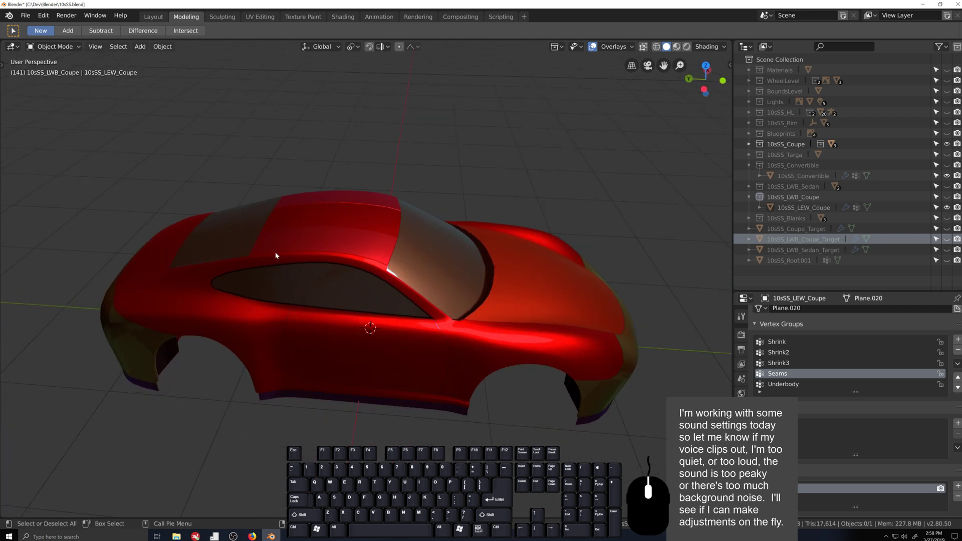
pyautogui.moveTo(419, 397); pyautogui.dragTo(369, 399, button='middle')
pyautogui.scroll(-5, 445, 457)
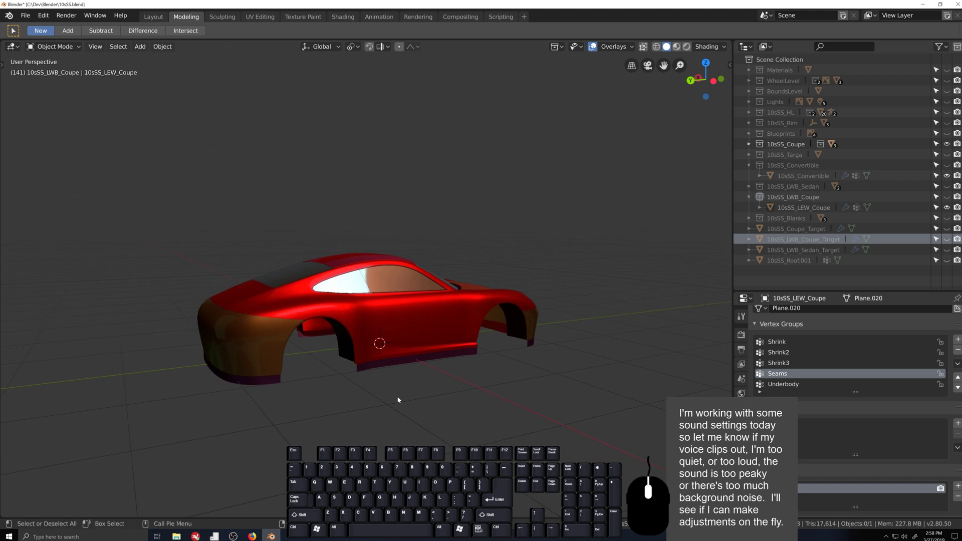
pyautogui.moveTo(450, 393); pyautogui.dragTo(420, 406, button='middle')
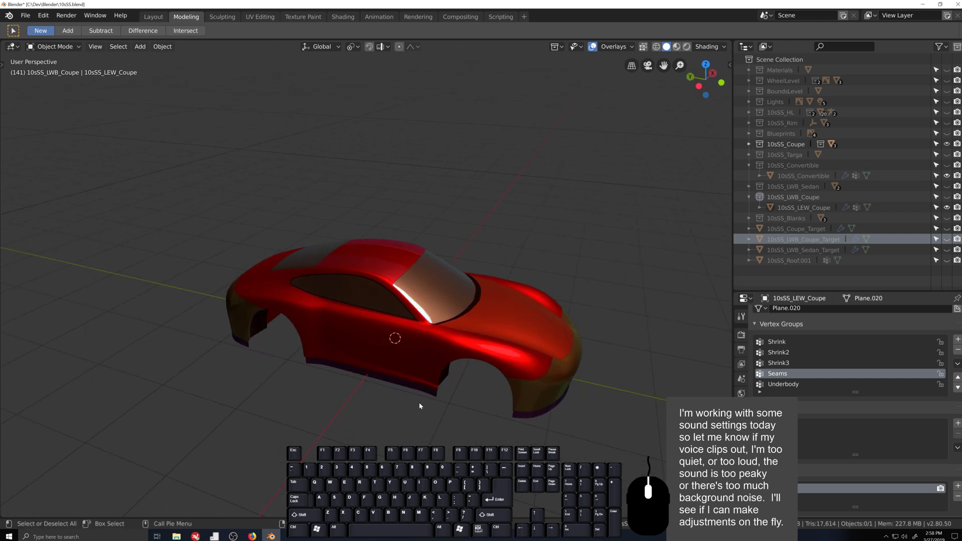
pyautogui.moveTo(336, 417); pyautogui.dragTo(318, 406, button='middle')
pyautogui.scroll(-2, 319, 405)
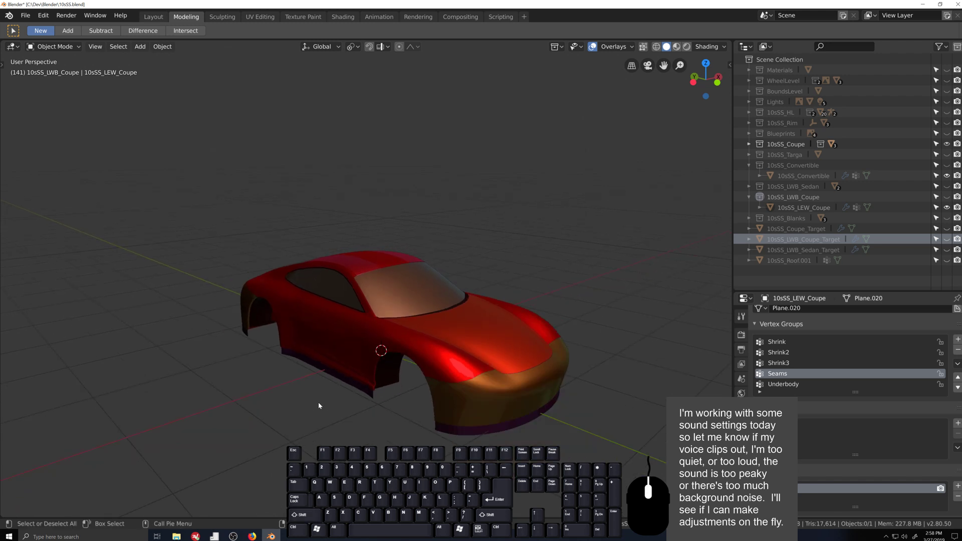